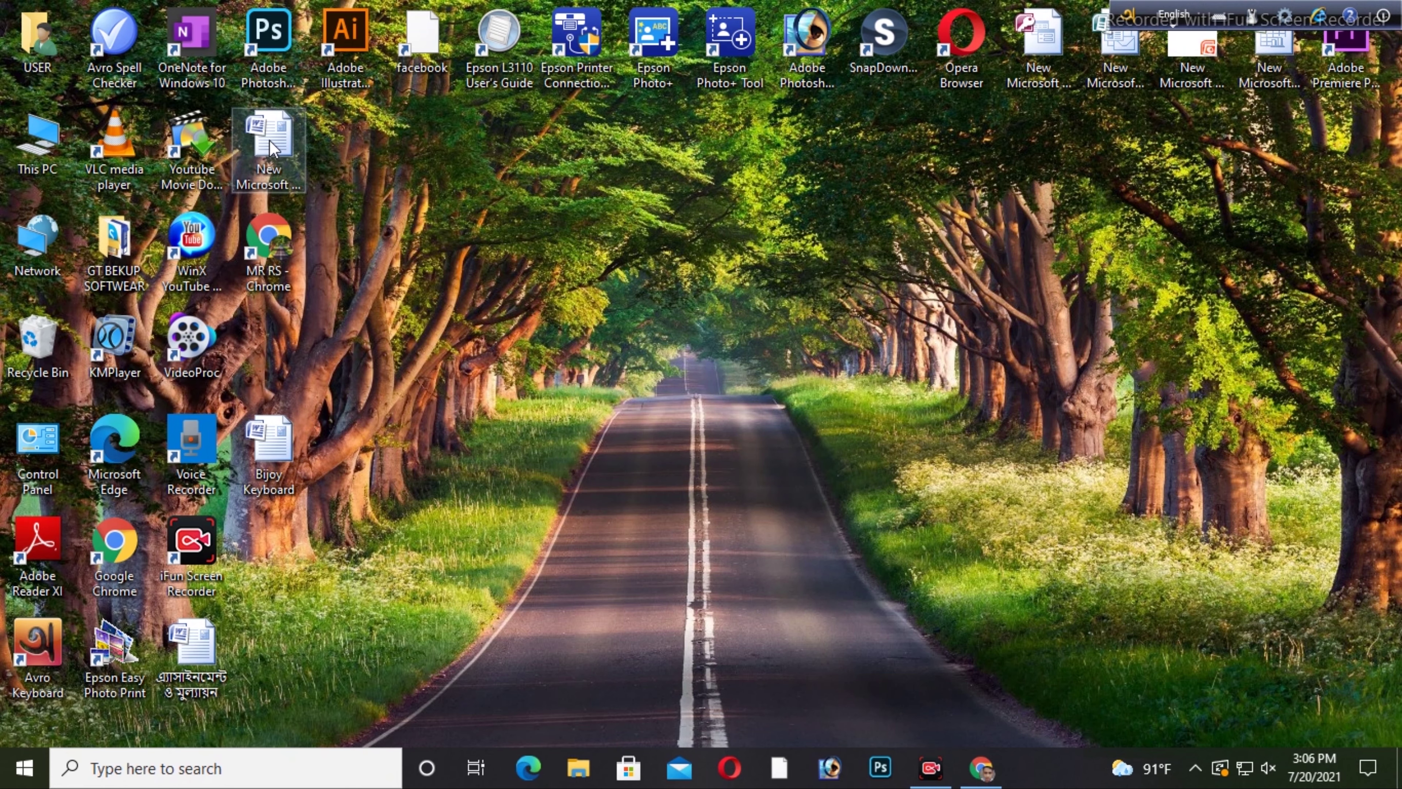
- Open the Bijoy Keyboard document, create a new blank document, and close the Bijoy Keyboard window
{"action": "double_click", "coordinate": [274, 442]}
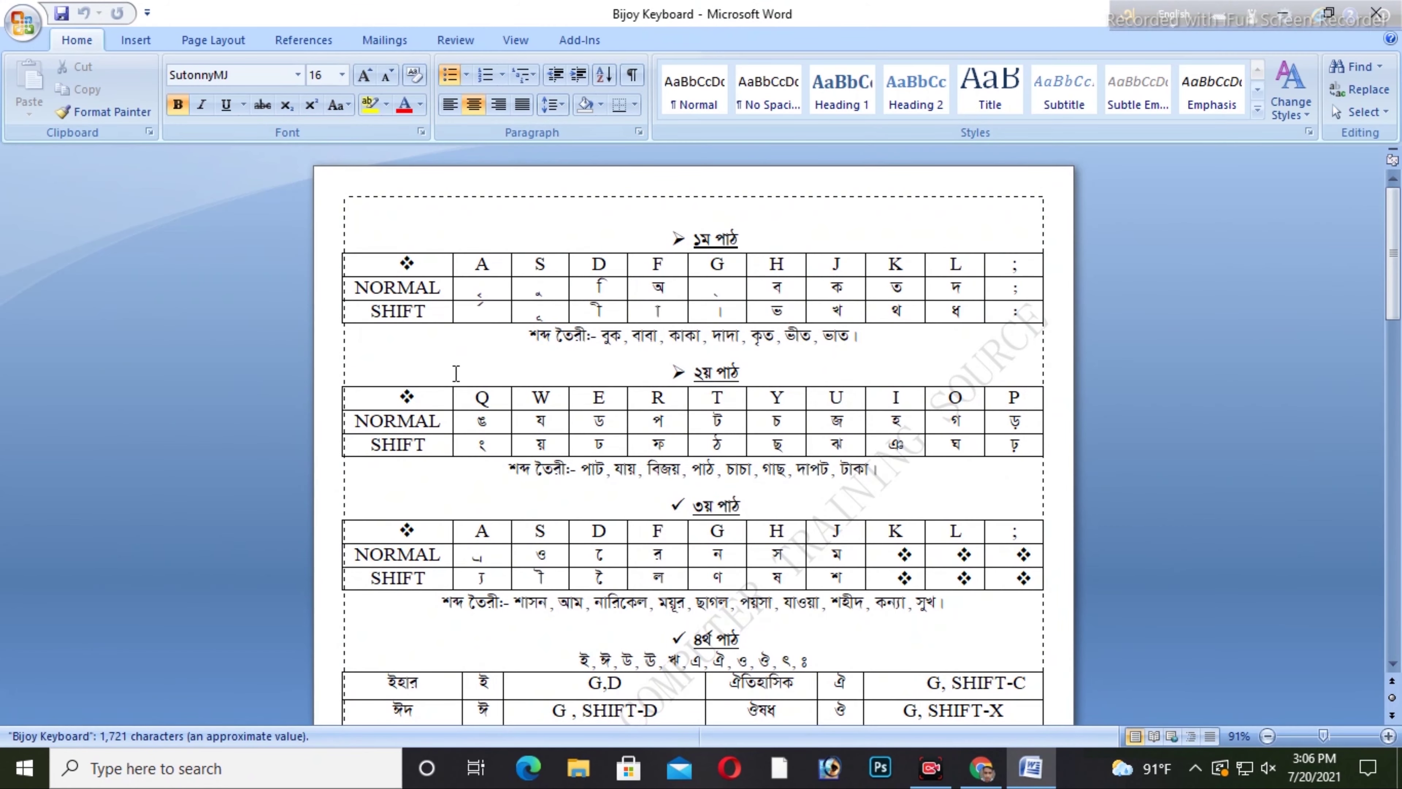
{"action": "key", "text": "ctrl+n"}
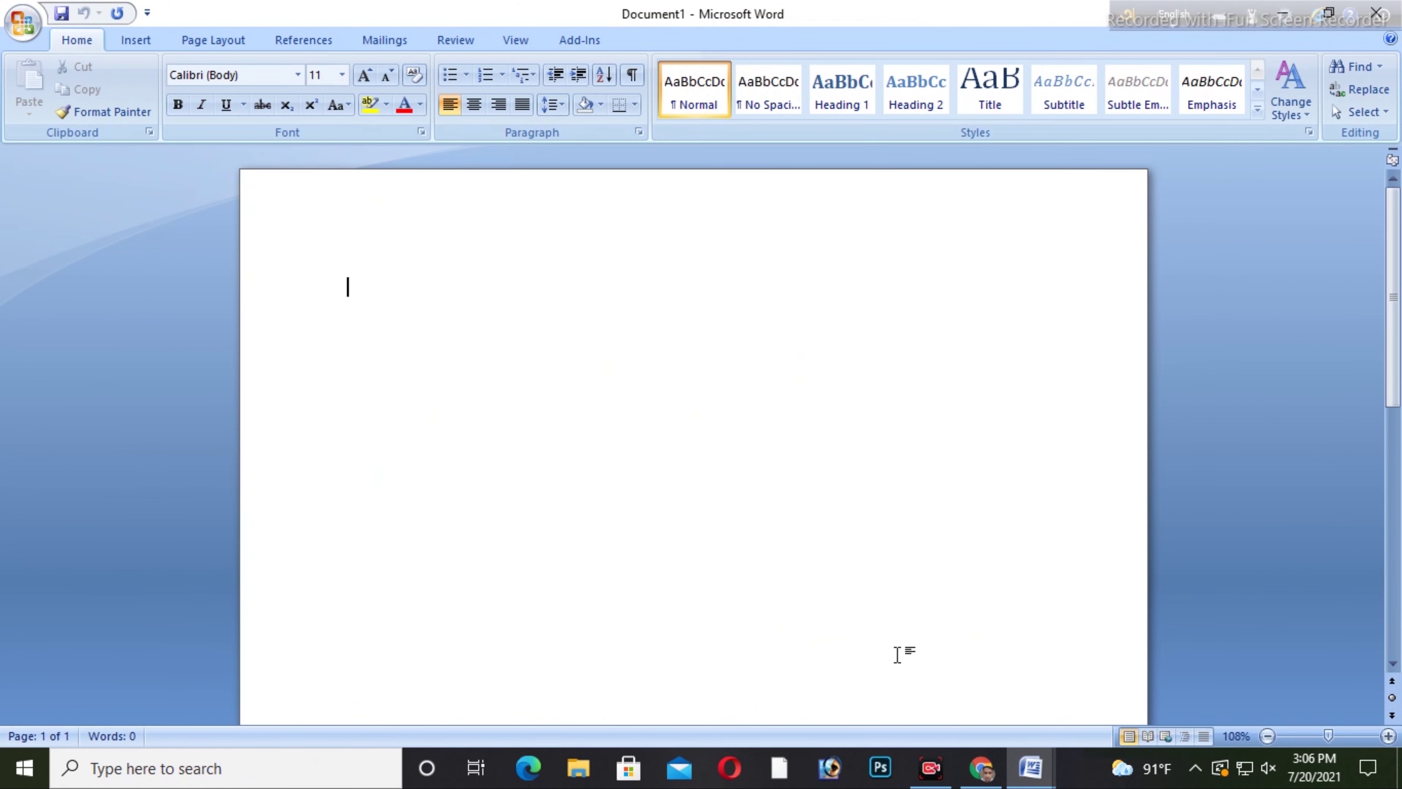
{"action": "mouse_move", "coordinate": [1029, 768]}
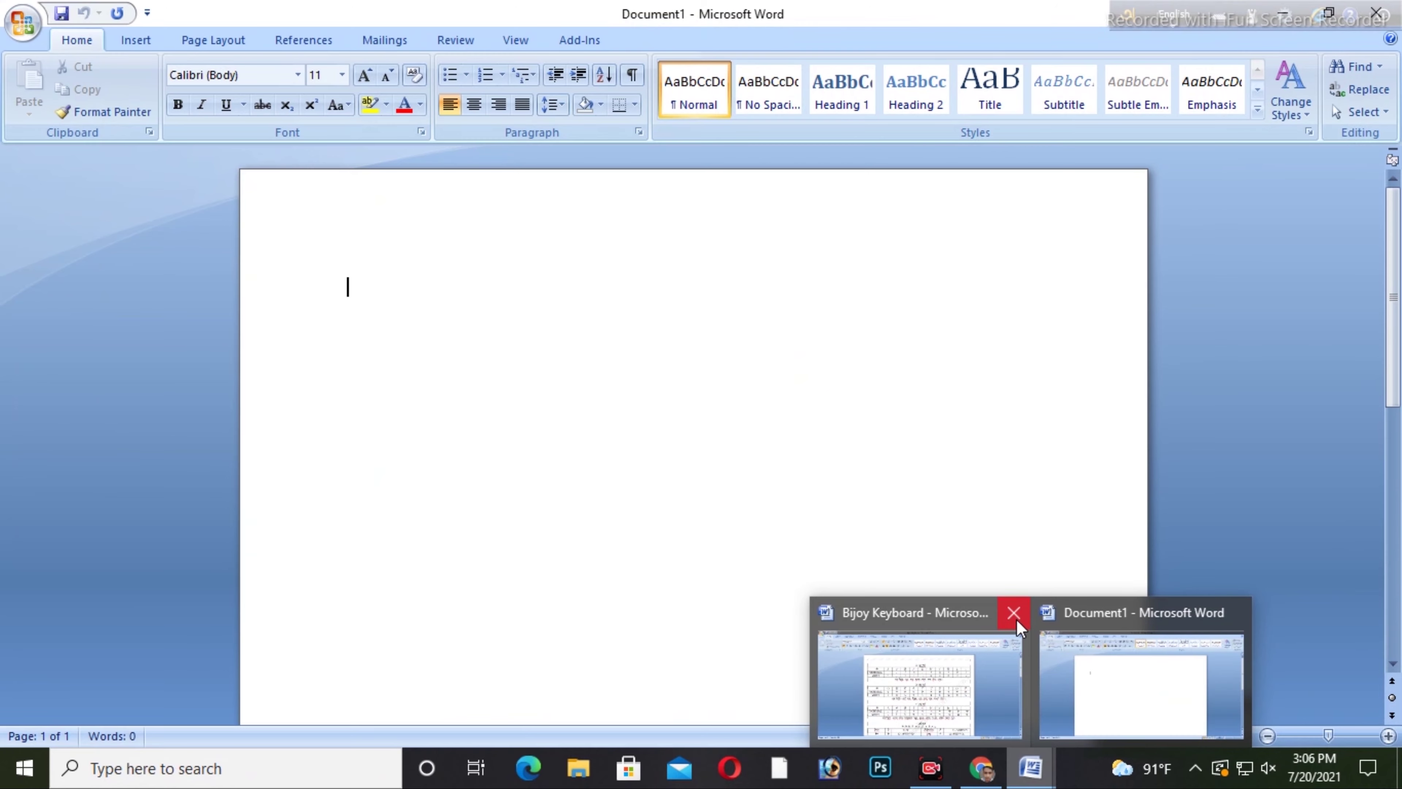
{"action": "left_click", "coordinate": [1015, 617]}
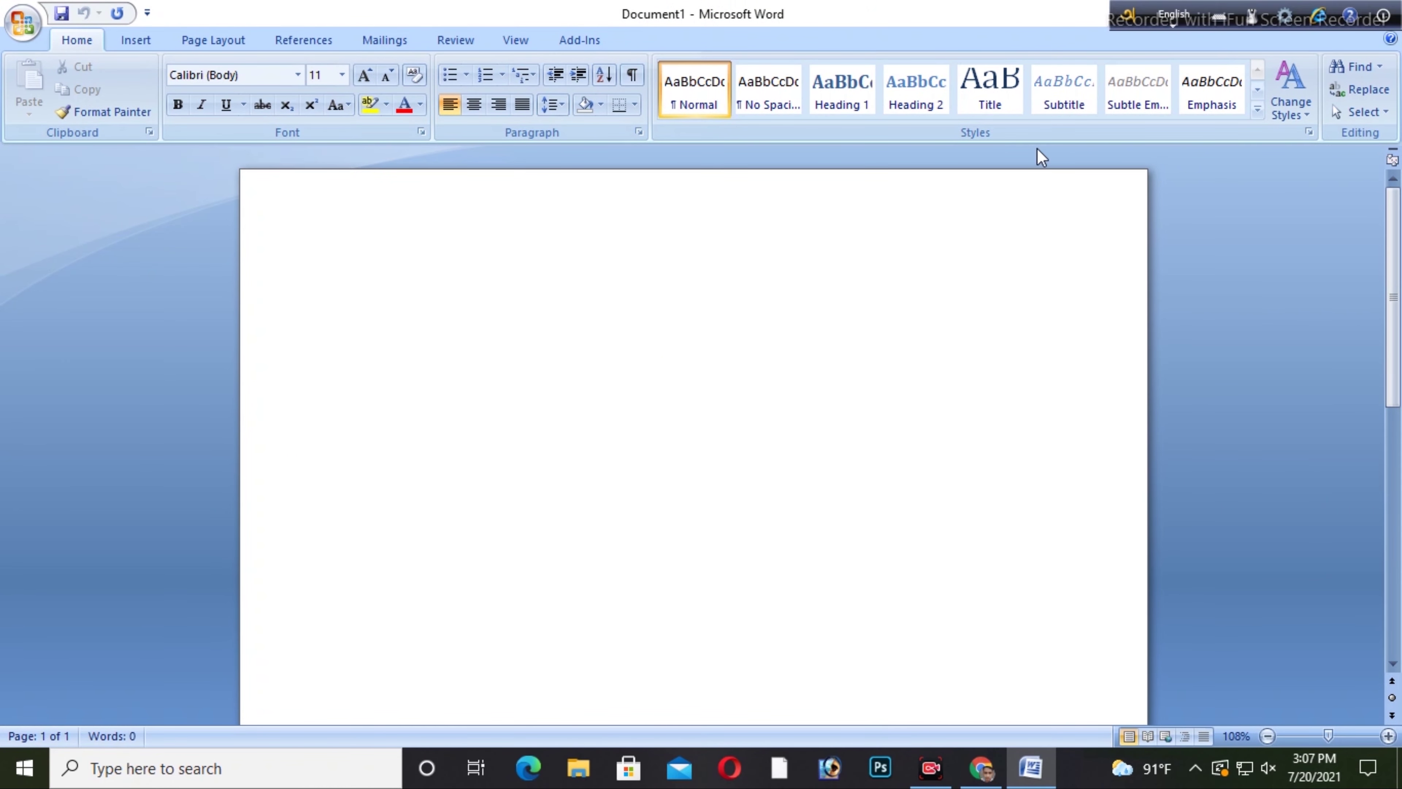
- Set the font to SutonnyOMJ and type the Bangla greeting line phonetically in Avro
{"action": "left_click", "coordinate": [298, 76]}
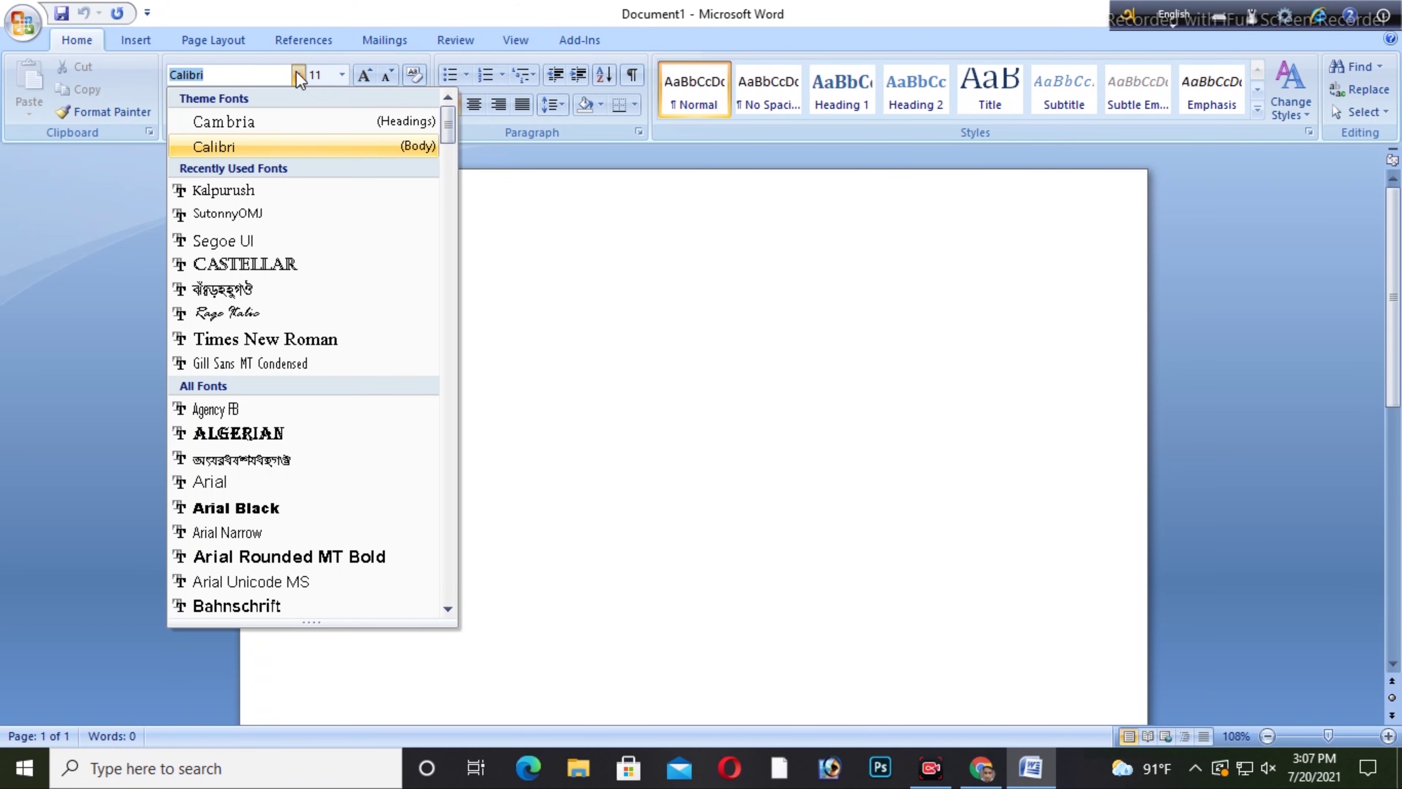
{"action": "left_click", "coordinate": [272, 217]}
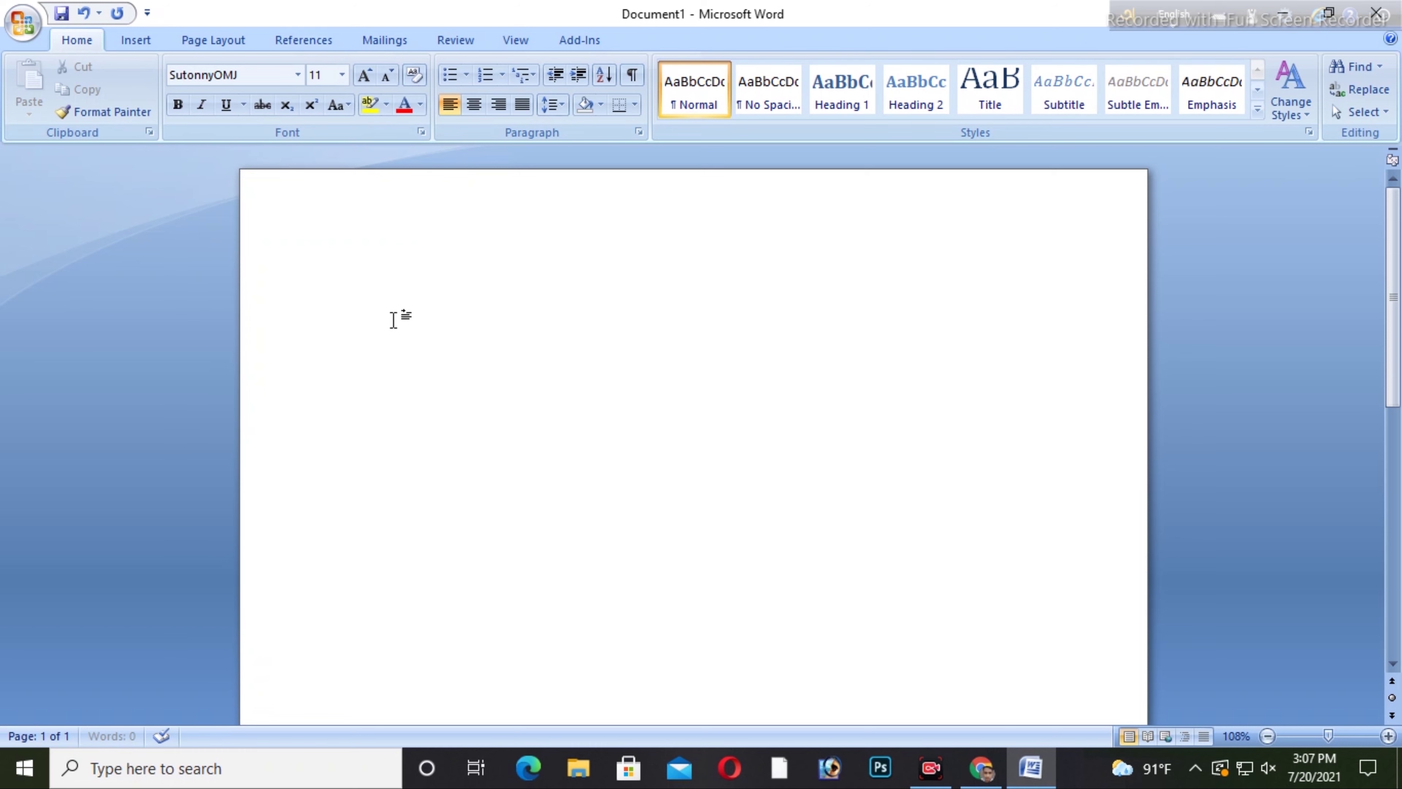
{"action": "key", "text": "F12"}
{"action": "type", "text": "hZalo "}
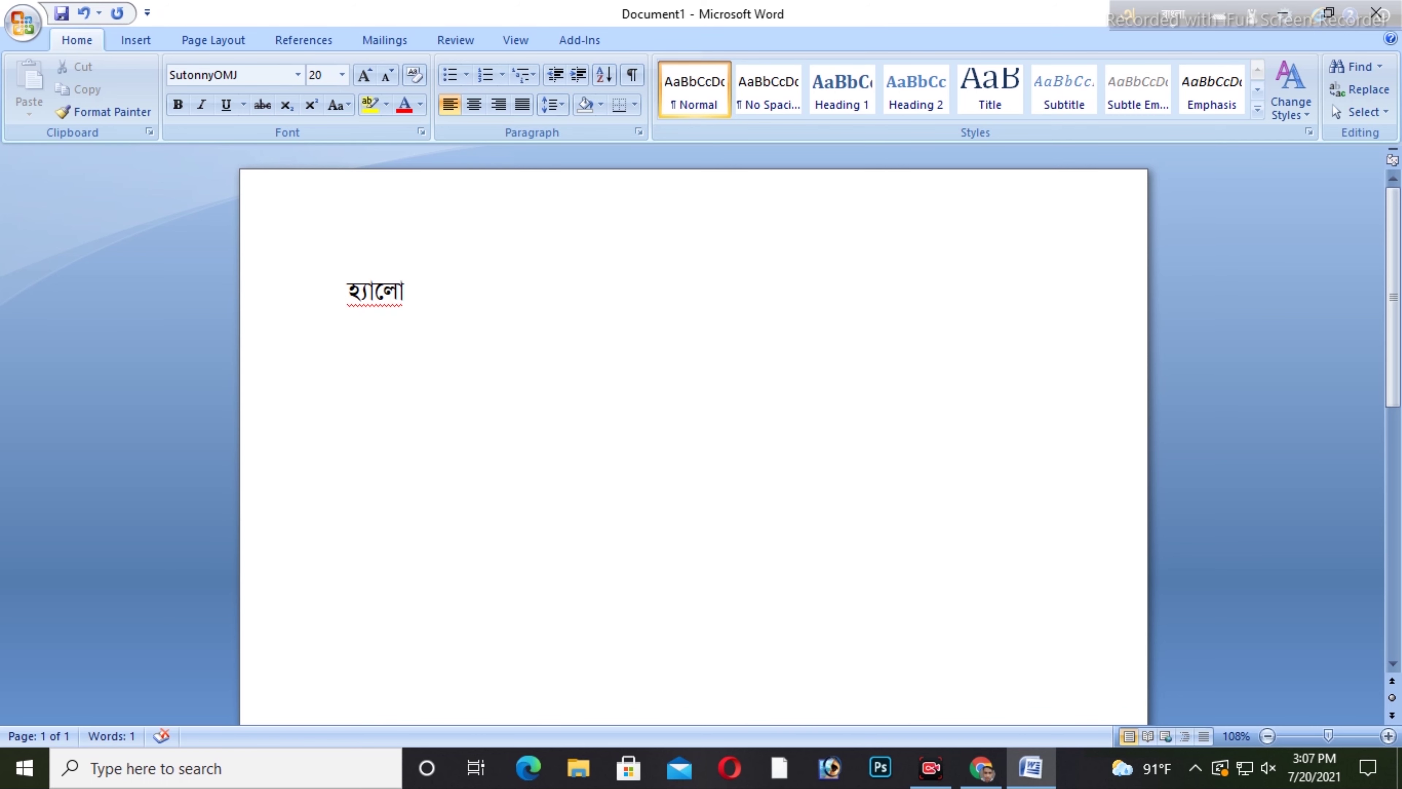
{"action": "type", "text": "priy b"}
{"action": "type", "text": "ndhura"}
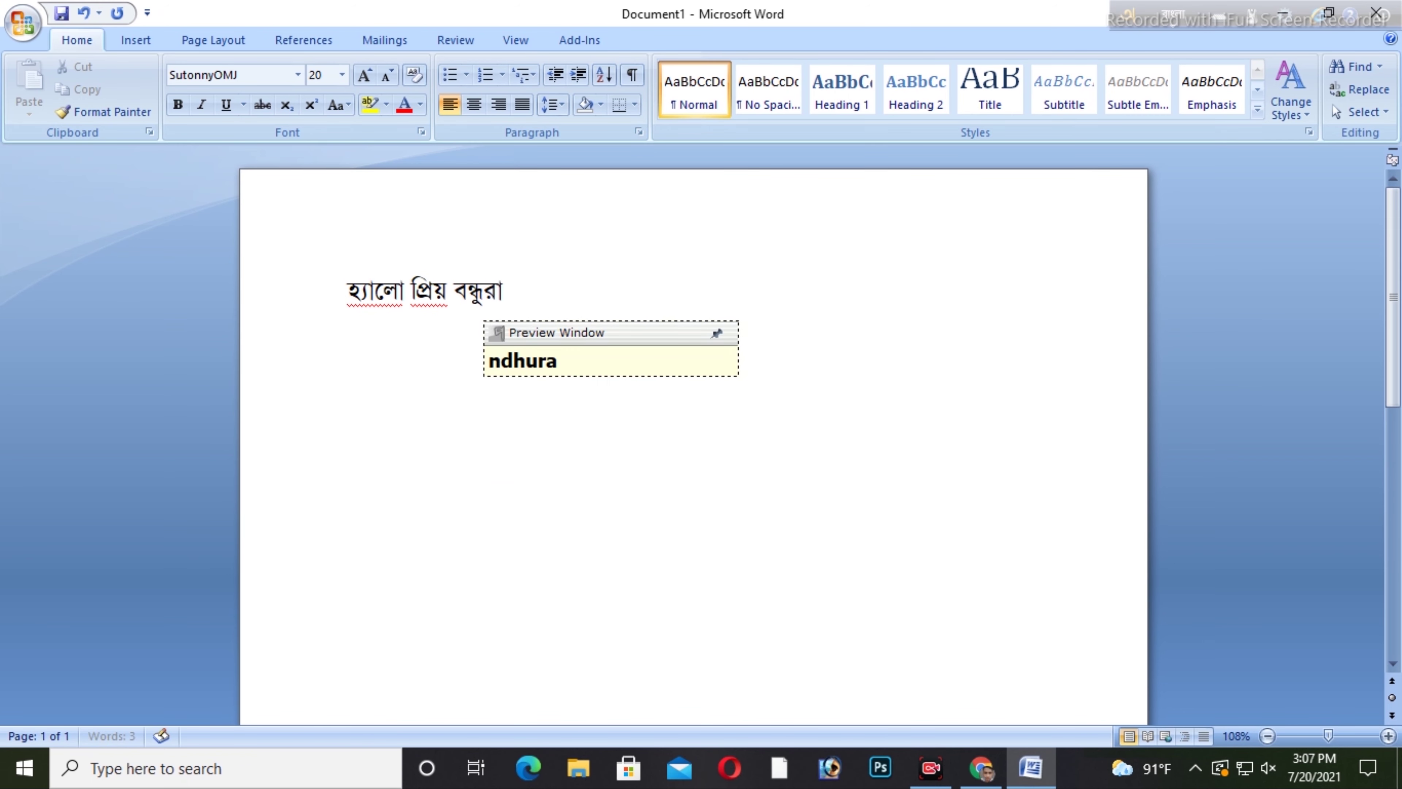
{"action": "type", "text": ", "}
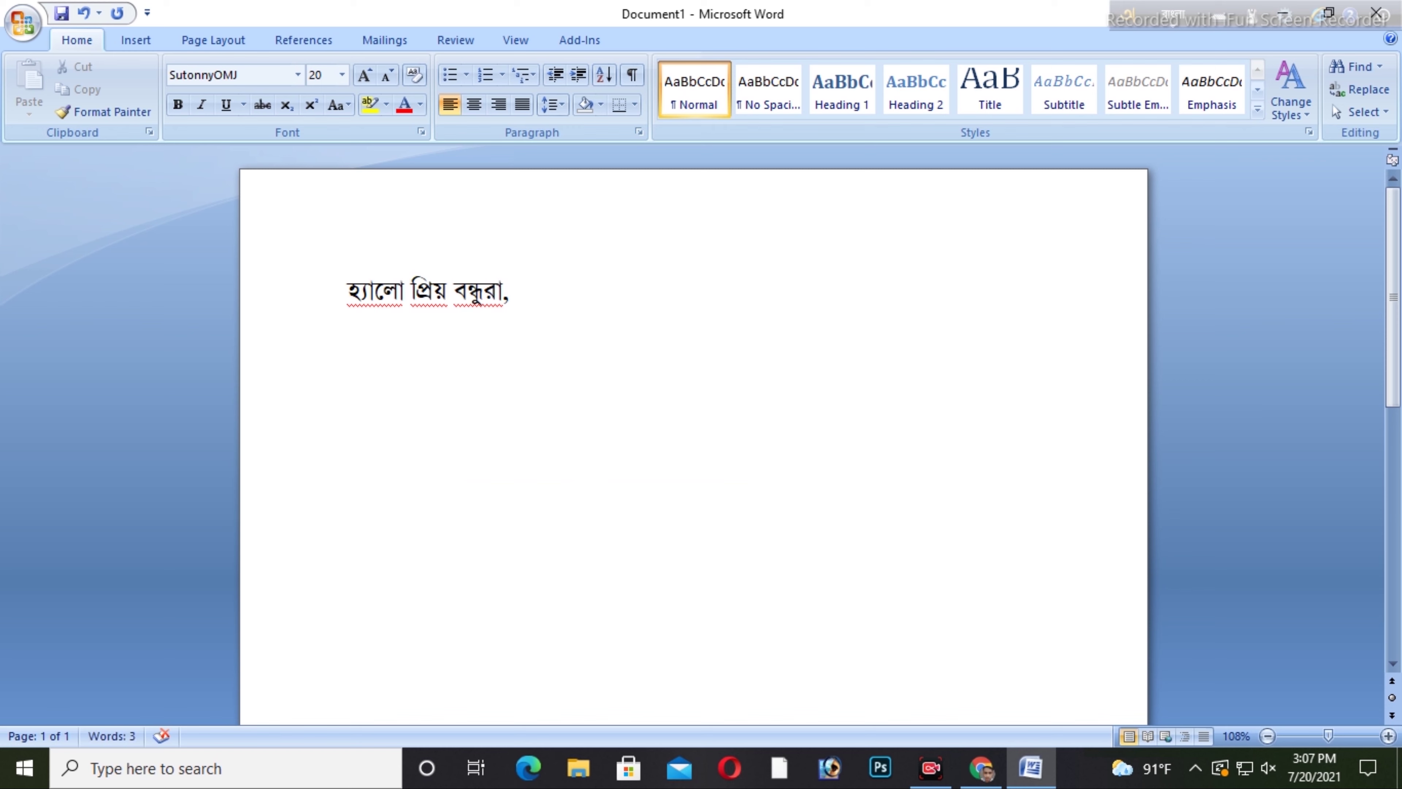
{"action": "type", "text": "aj am ra"}
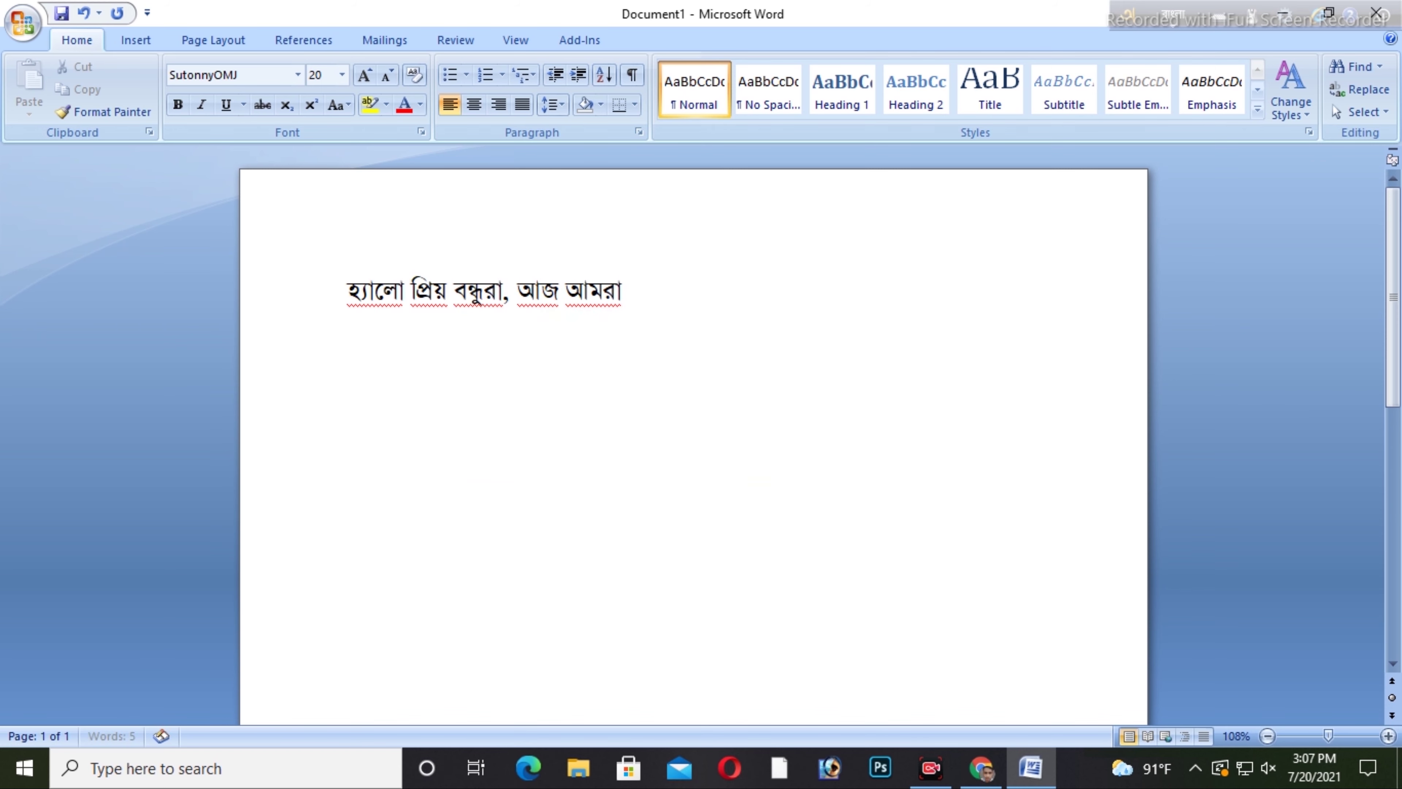
{"action": "type", "text": "sh"}
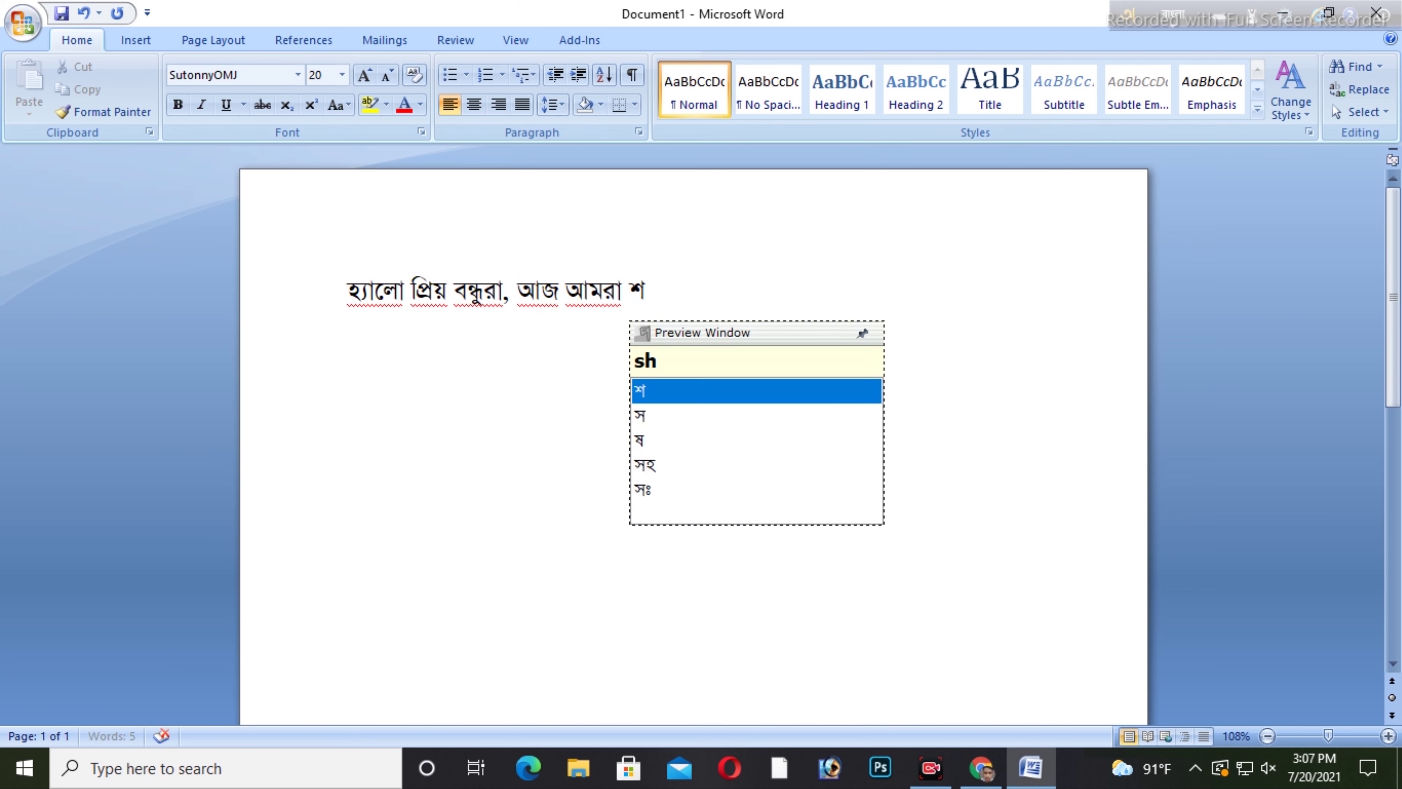
{"action": "type", "text": "ikh b "}
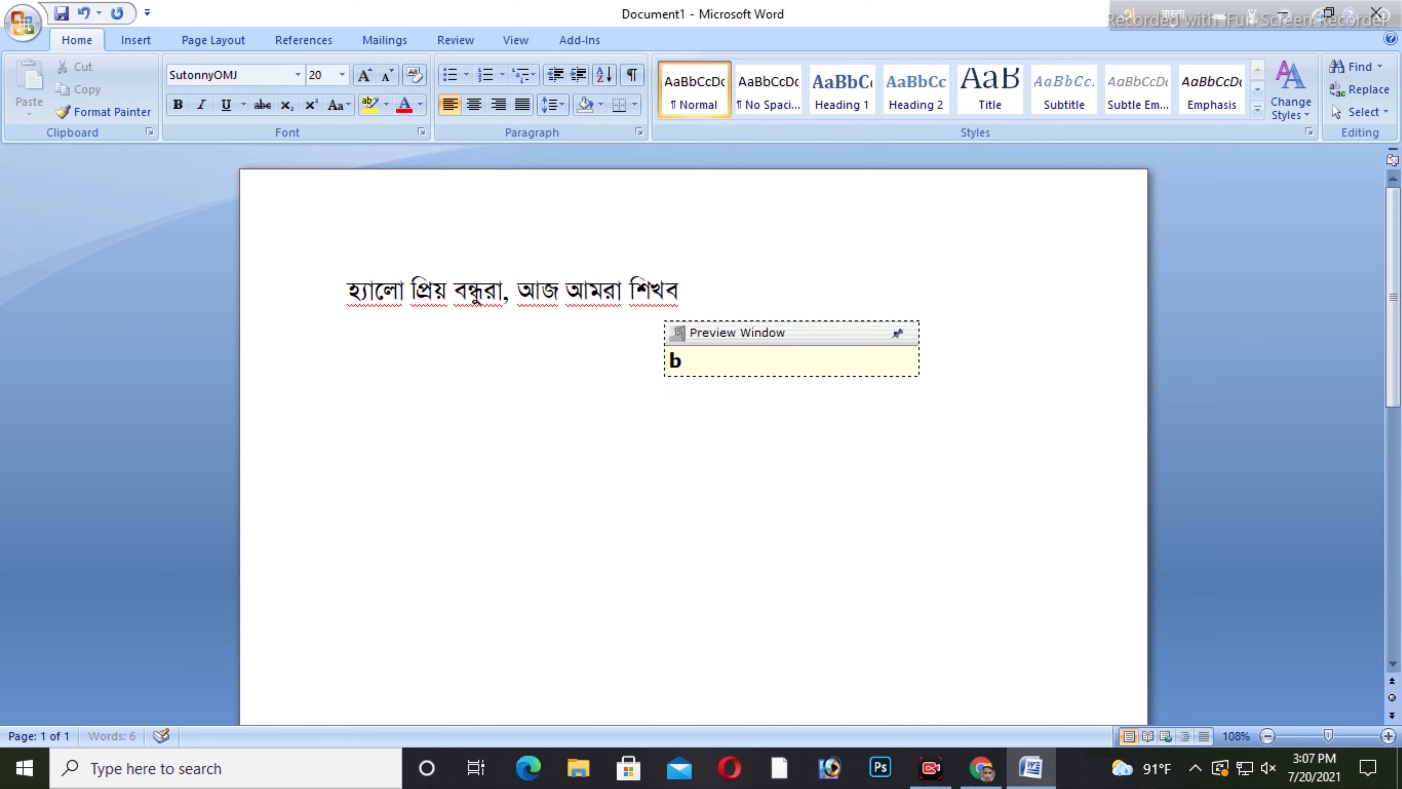
{"action": "type", "text": "kivabe "}
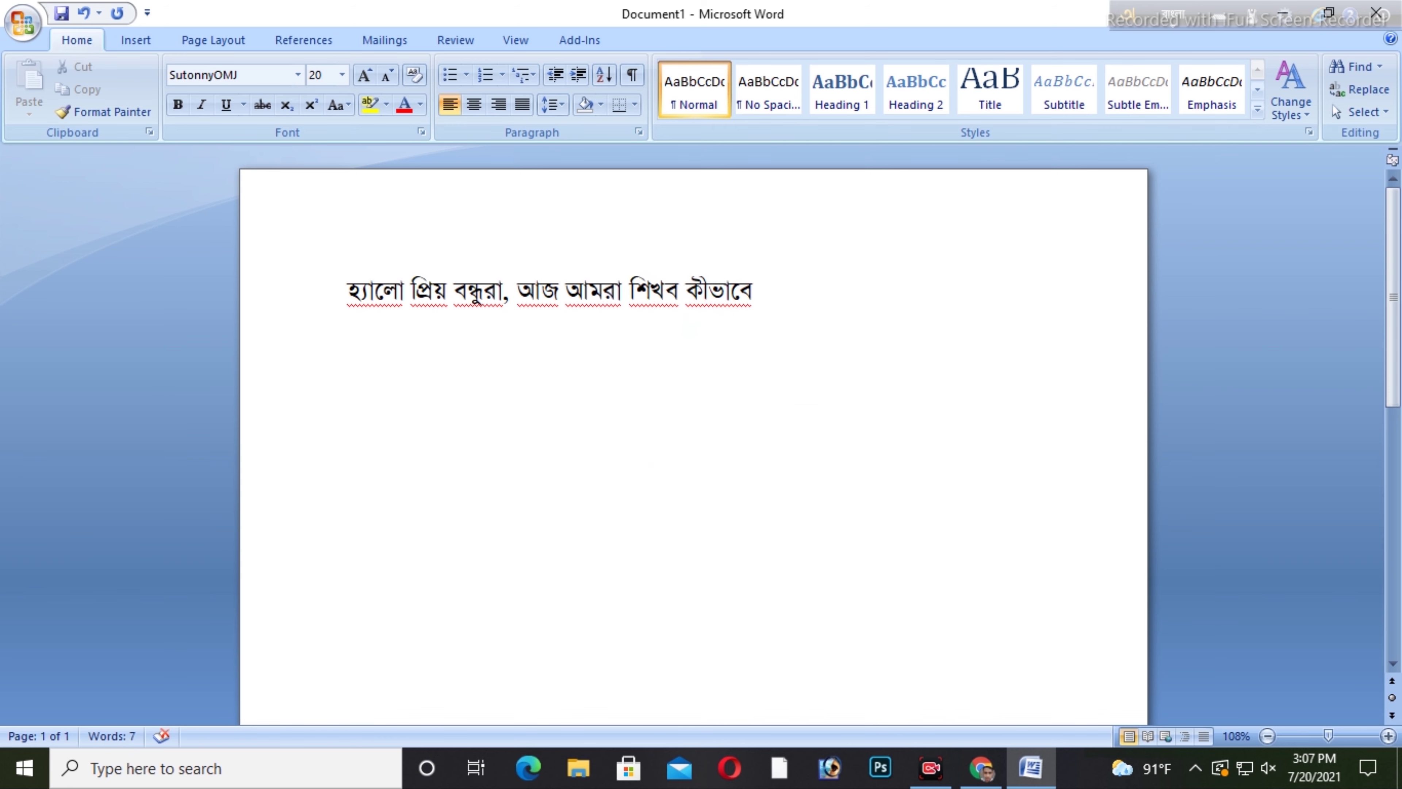
{"action": "type", "text": "zekOno "}
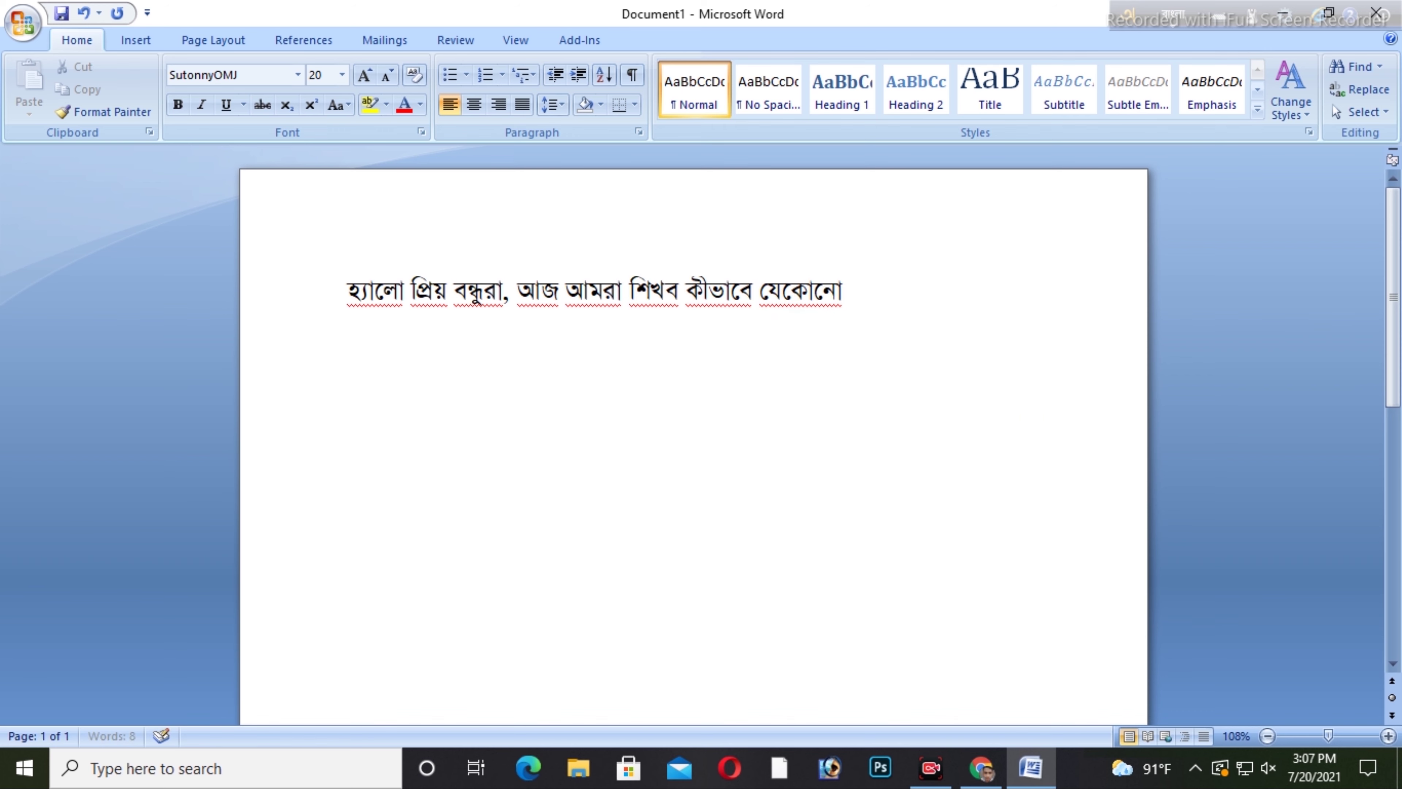
{"action": "type", "text": "b"}
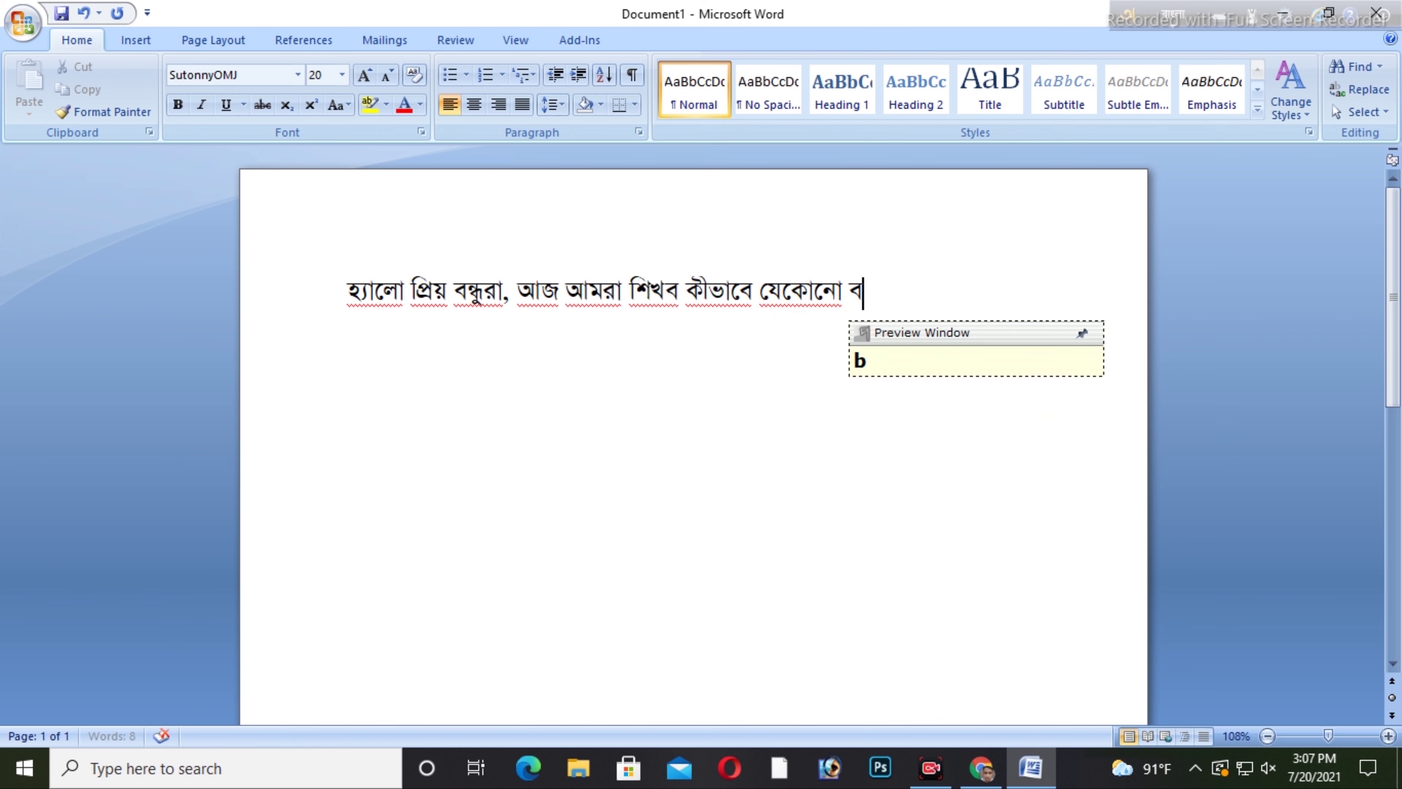
{"action": "key", "text": "BackSpace"}
- Finish the sentence with 'হুবহু কপি বা ট্রেস করবো।' and begin a new line 'সো, শুরু'
{"action": "type", "text": "("}
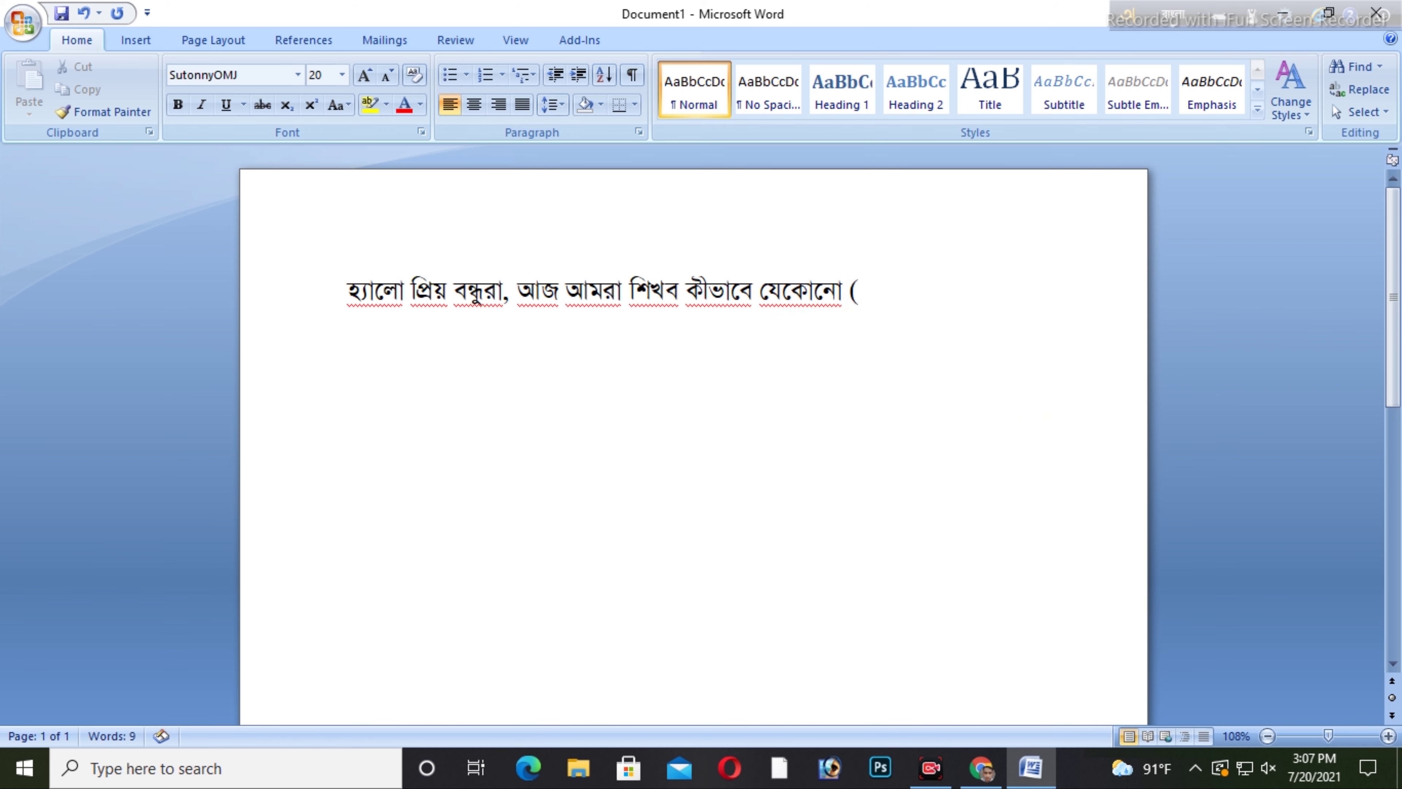
{"action": "type", "text": "bijnes k"}
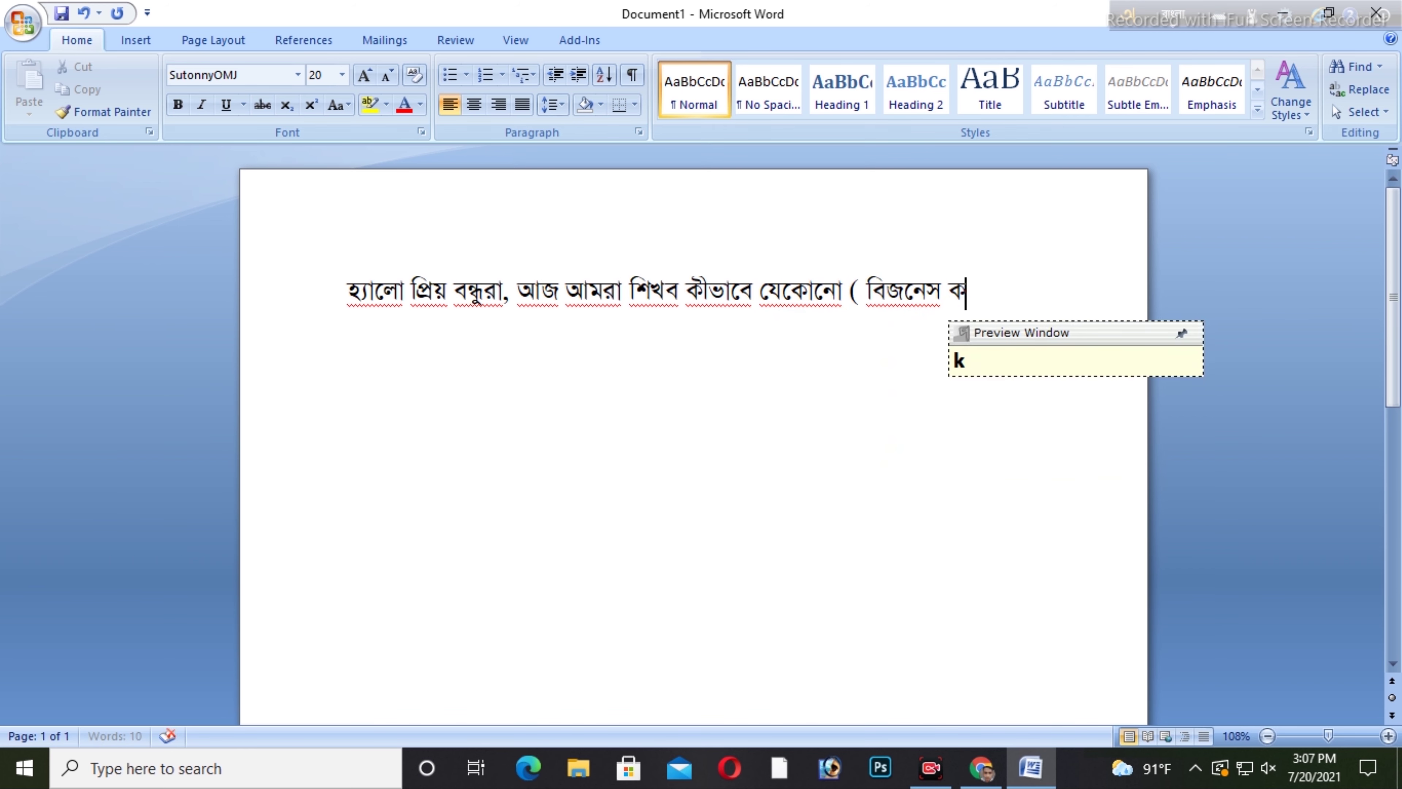
{"action": "type", "text": "arrD"}
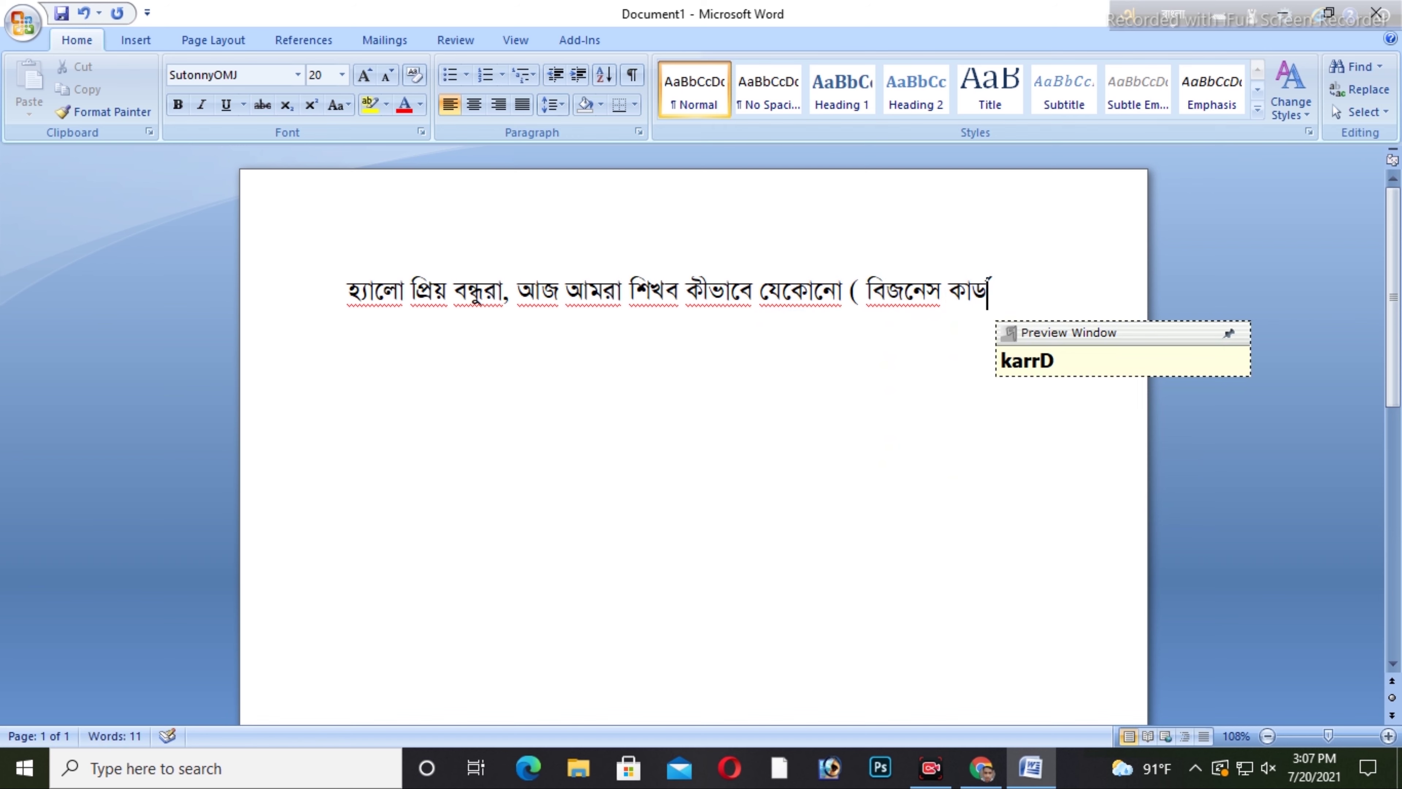
{"action": "type", "text": " ke"}
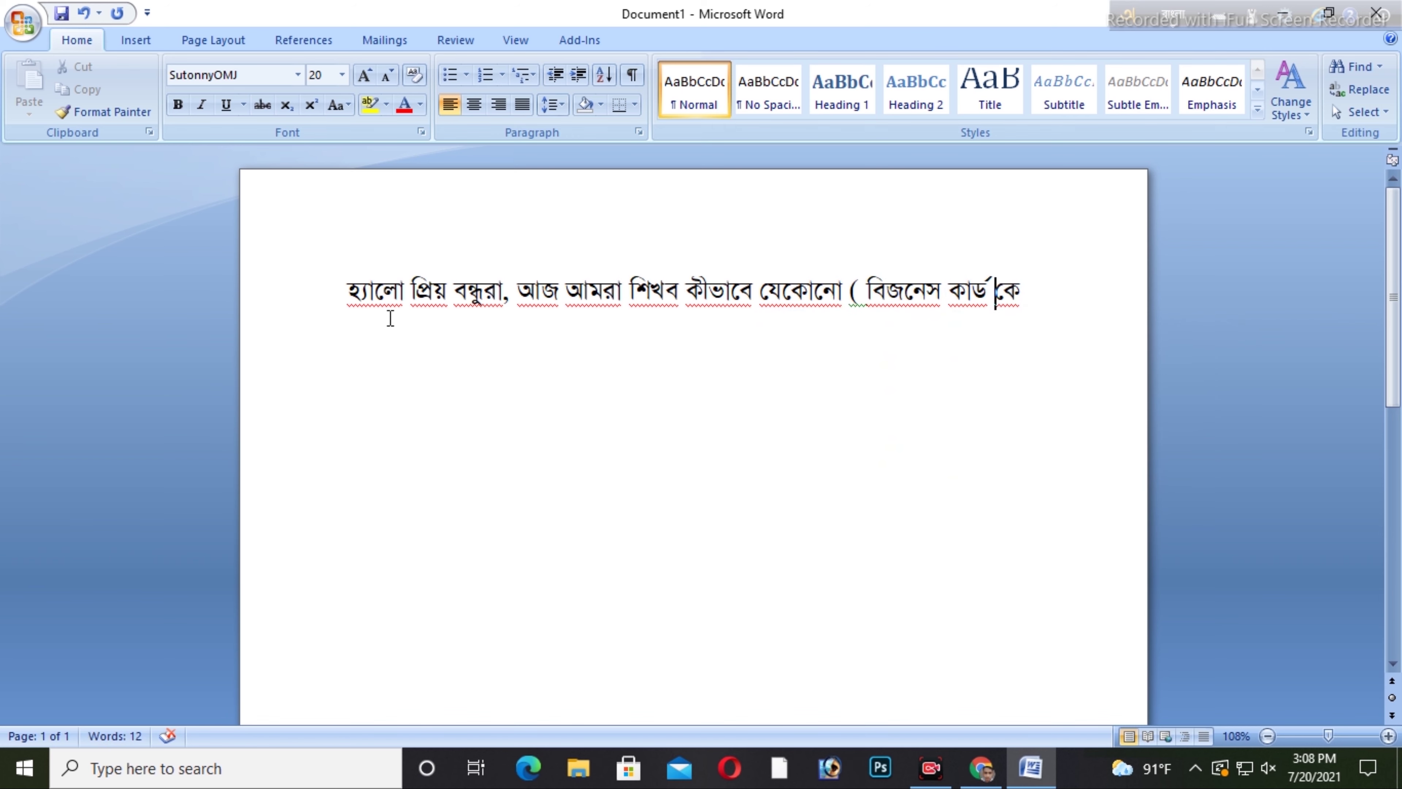
{"action": "type", "text": " )"}
{"action": "type", "text": " hu"}
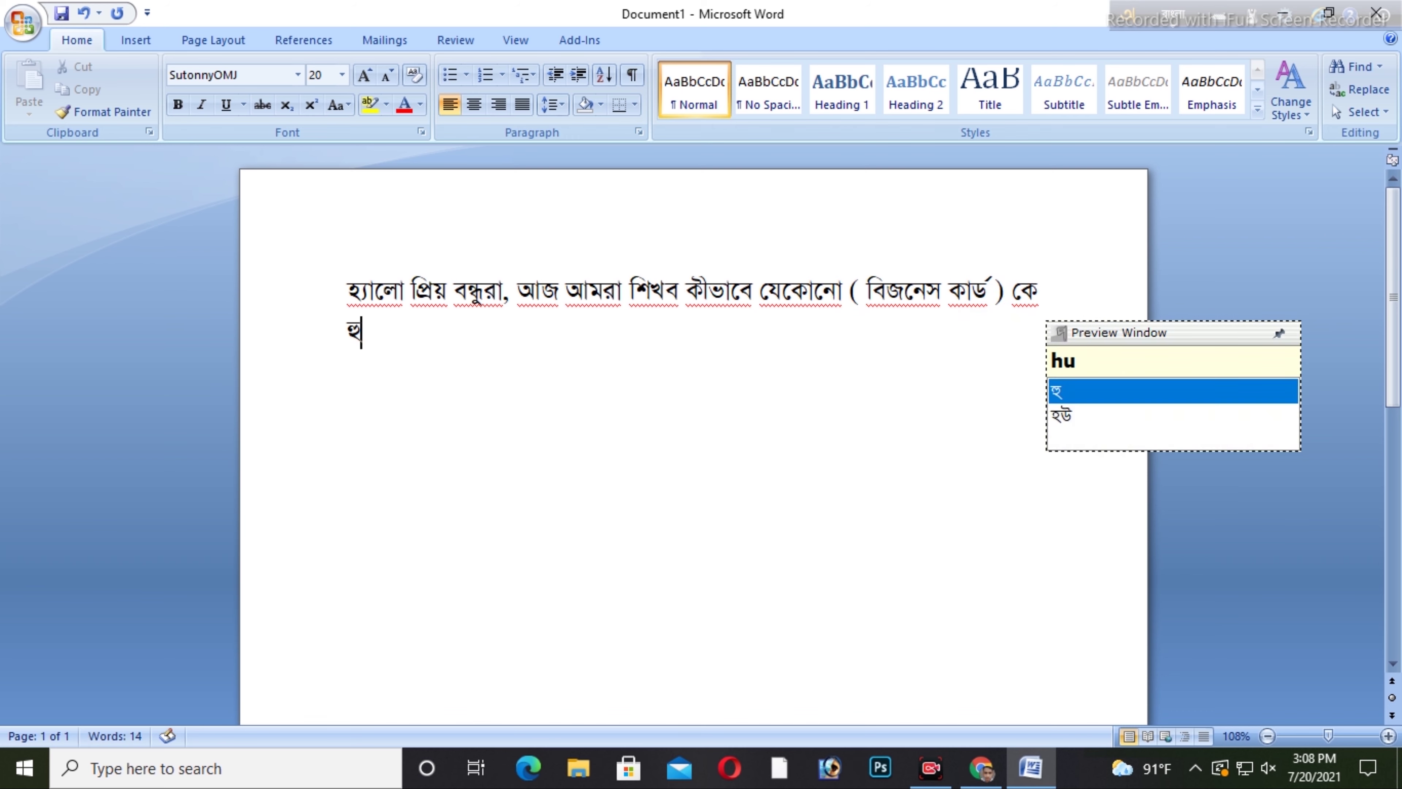
{"action": "type", "text": "b hu "}
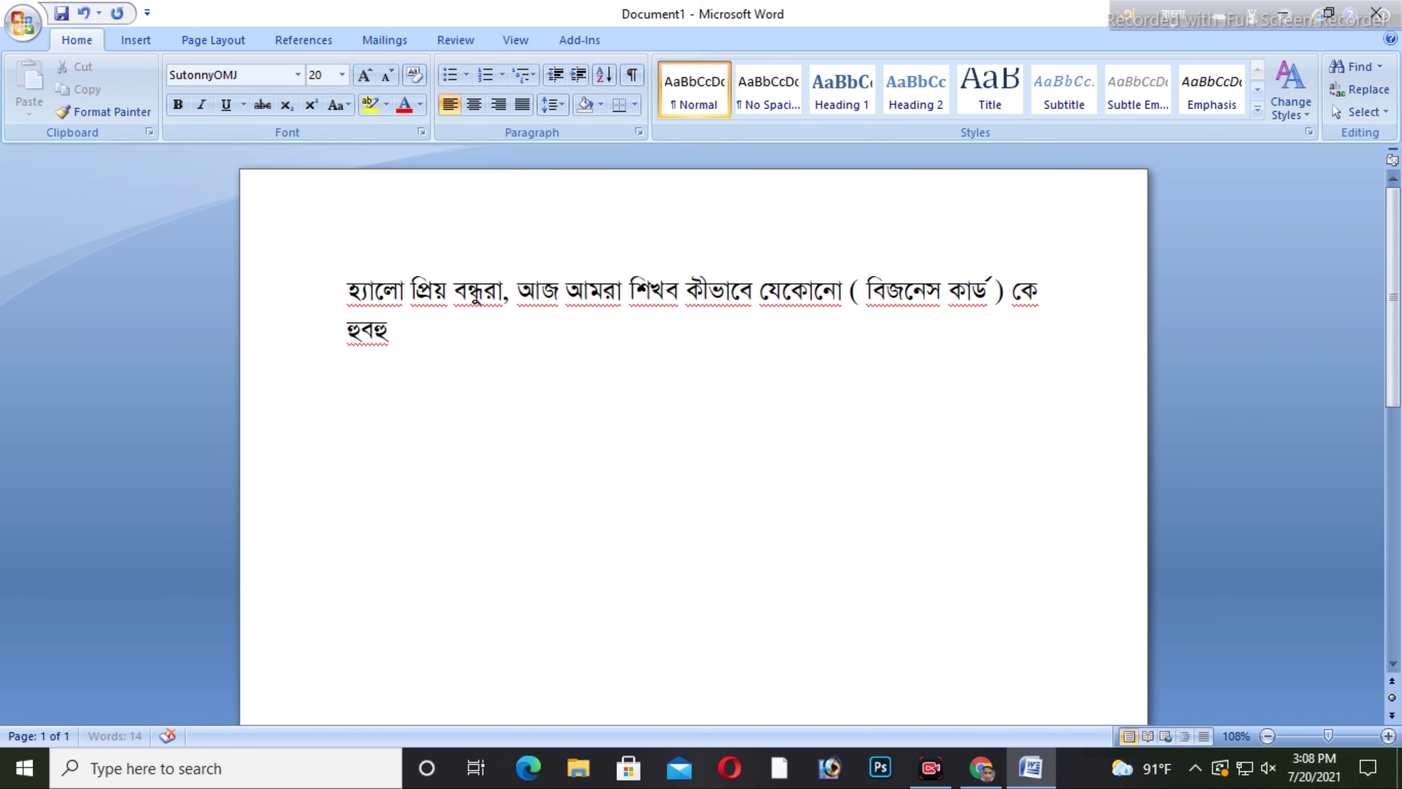
{"action": "type", "text": "kpr"}
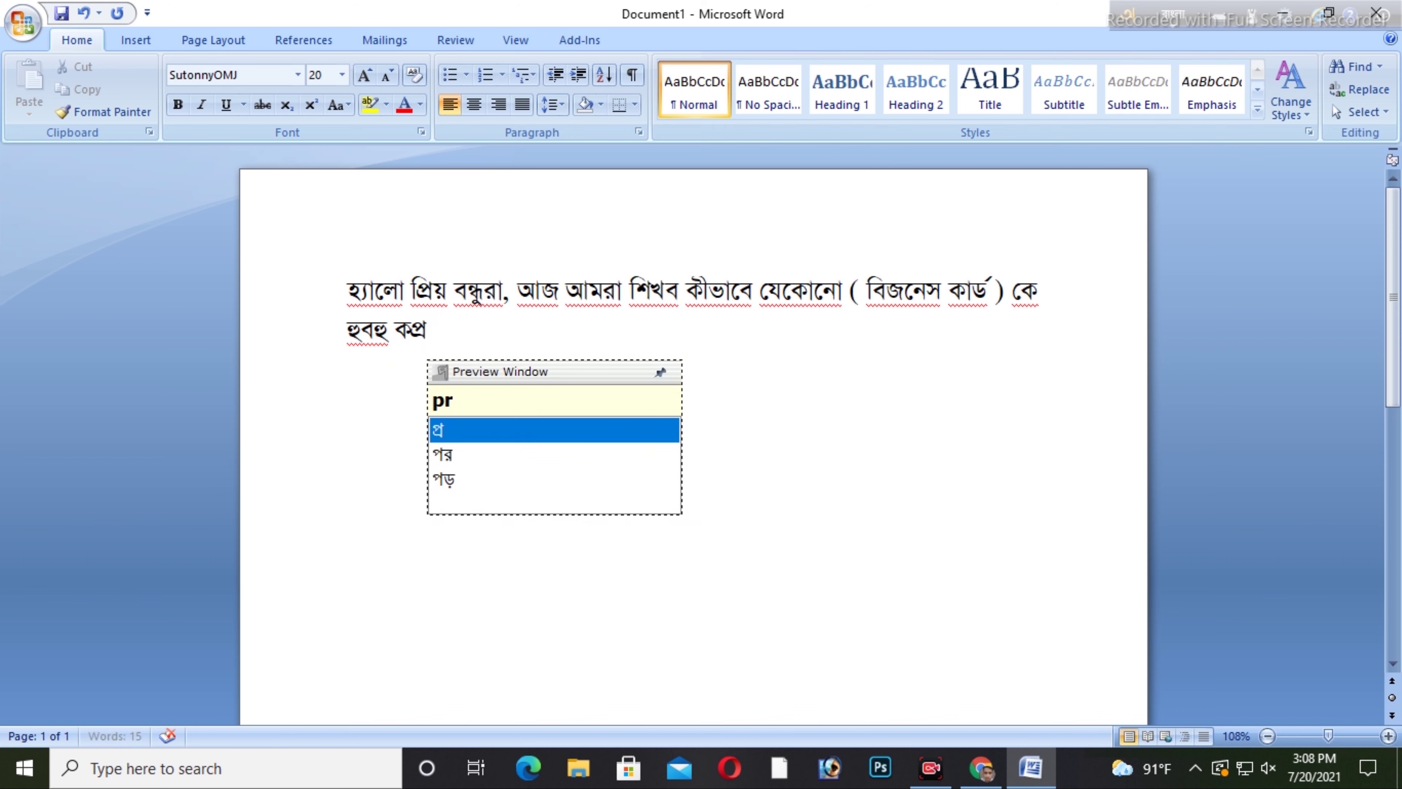
{"action": "key", "text": "BackSpace"}
{"action": "type", "text": "i "}
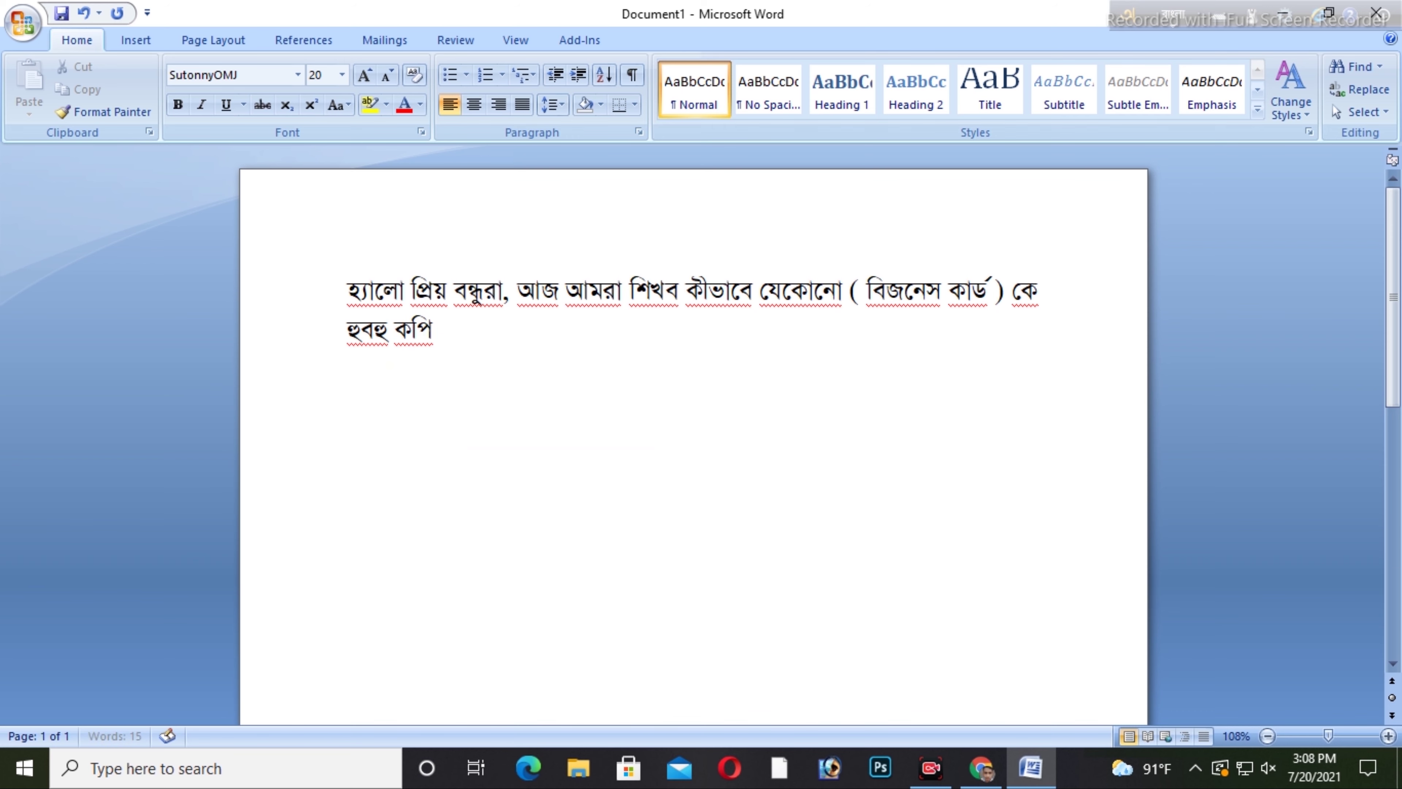
{"action": "type", "text": "ba T"}
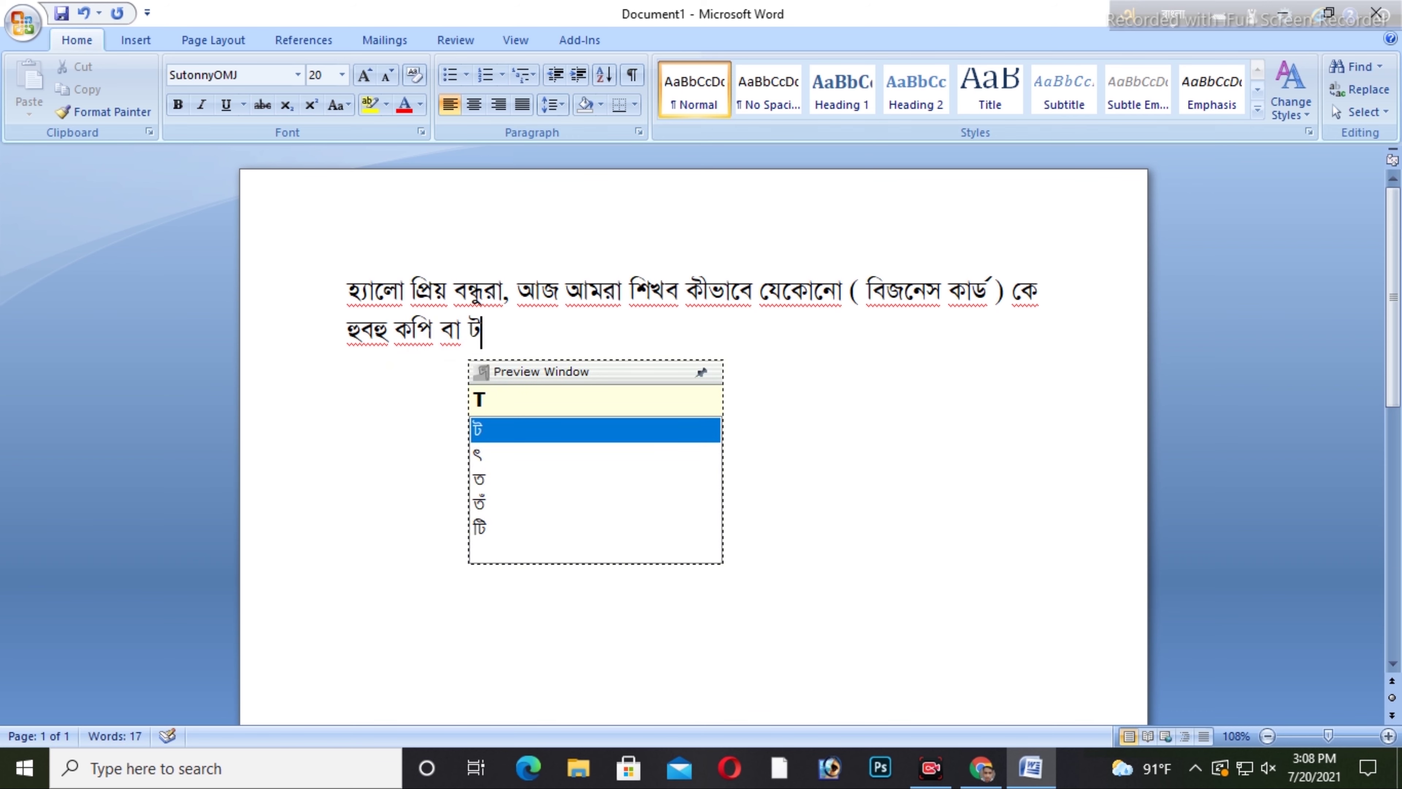
{"action": "type", "text": "re"}
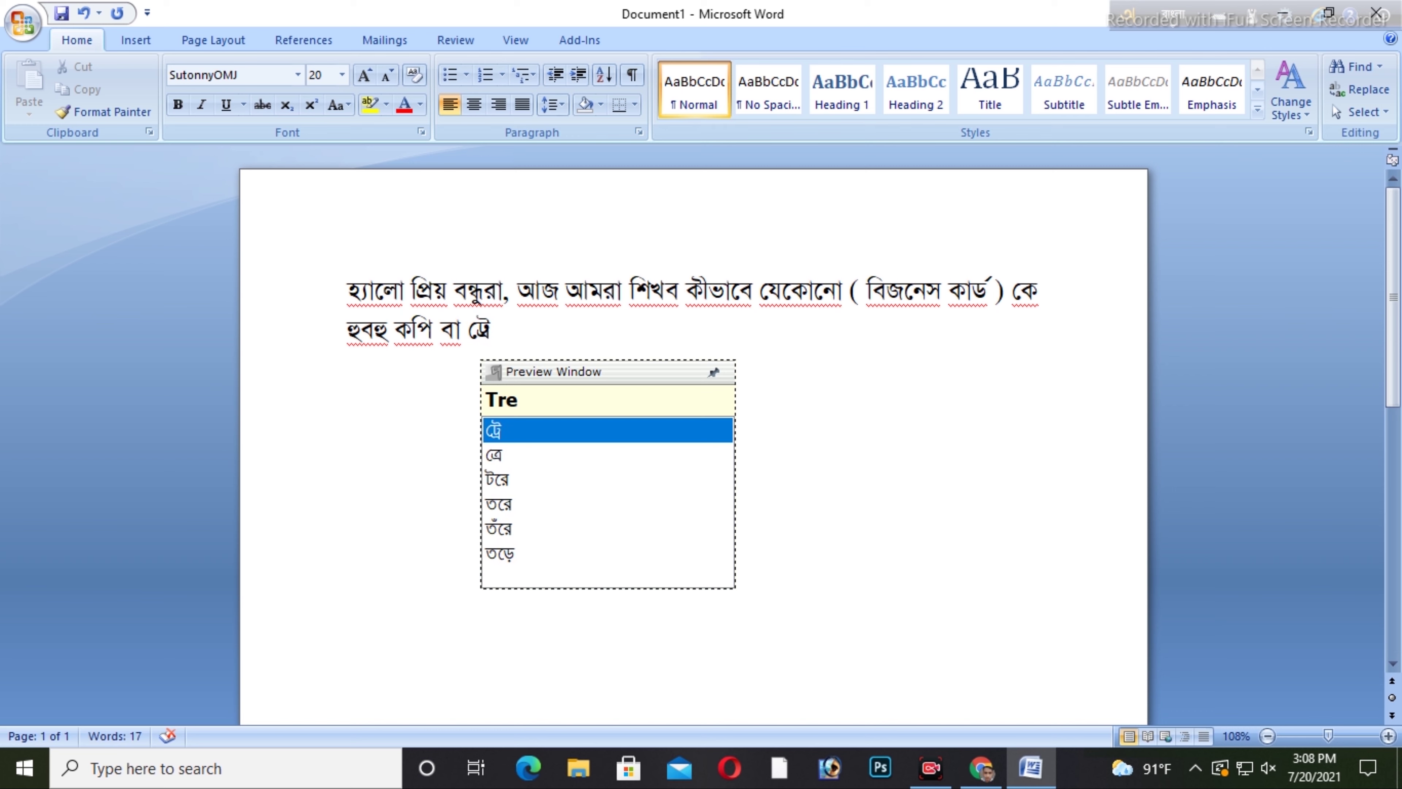
{"action": "type", "text": "s krbO"}
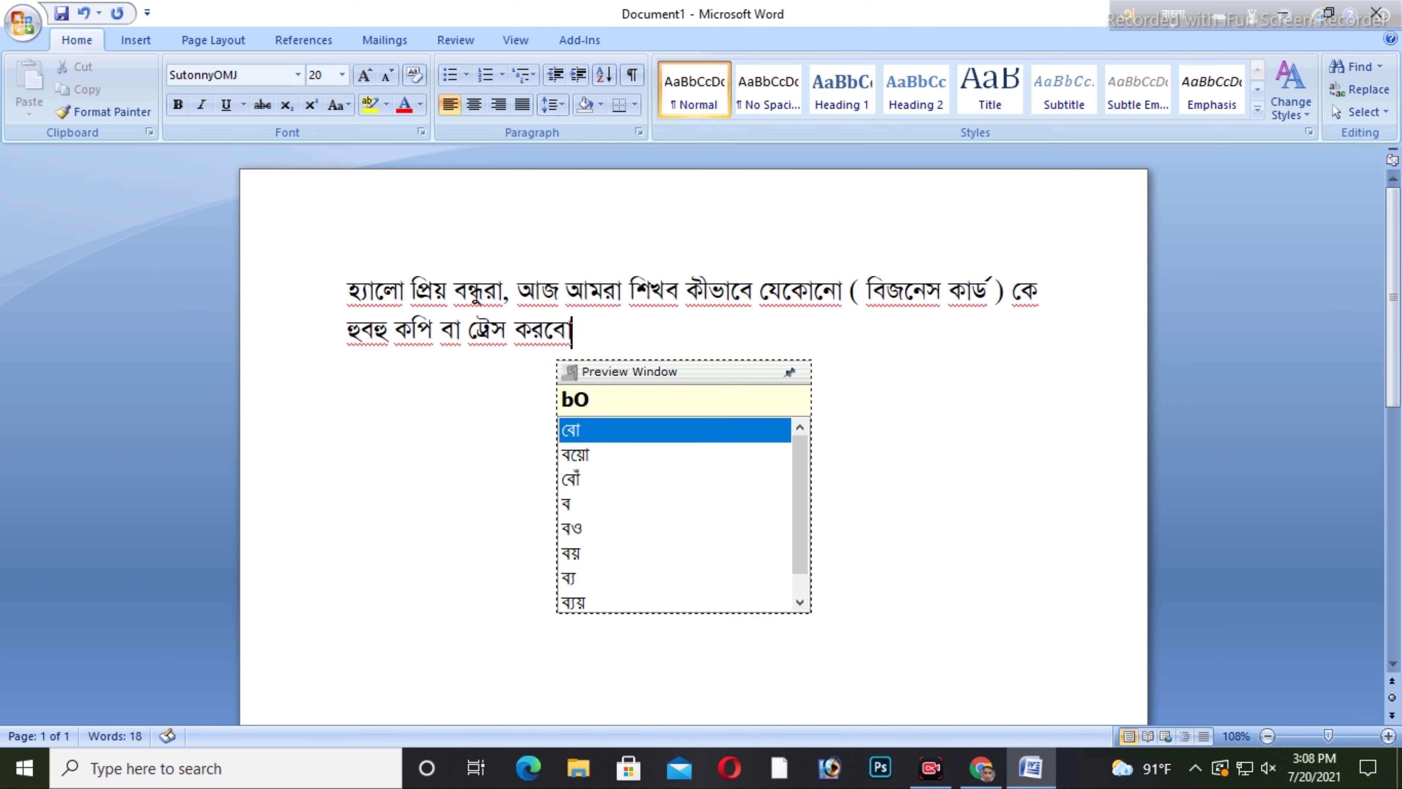
{"action": "type", "text": ";"}
{"action": "key", "text": "BackSpace"}
{"action": "type", "text": "."}
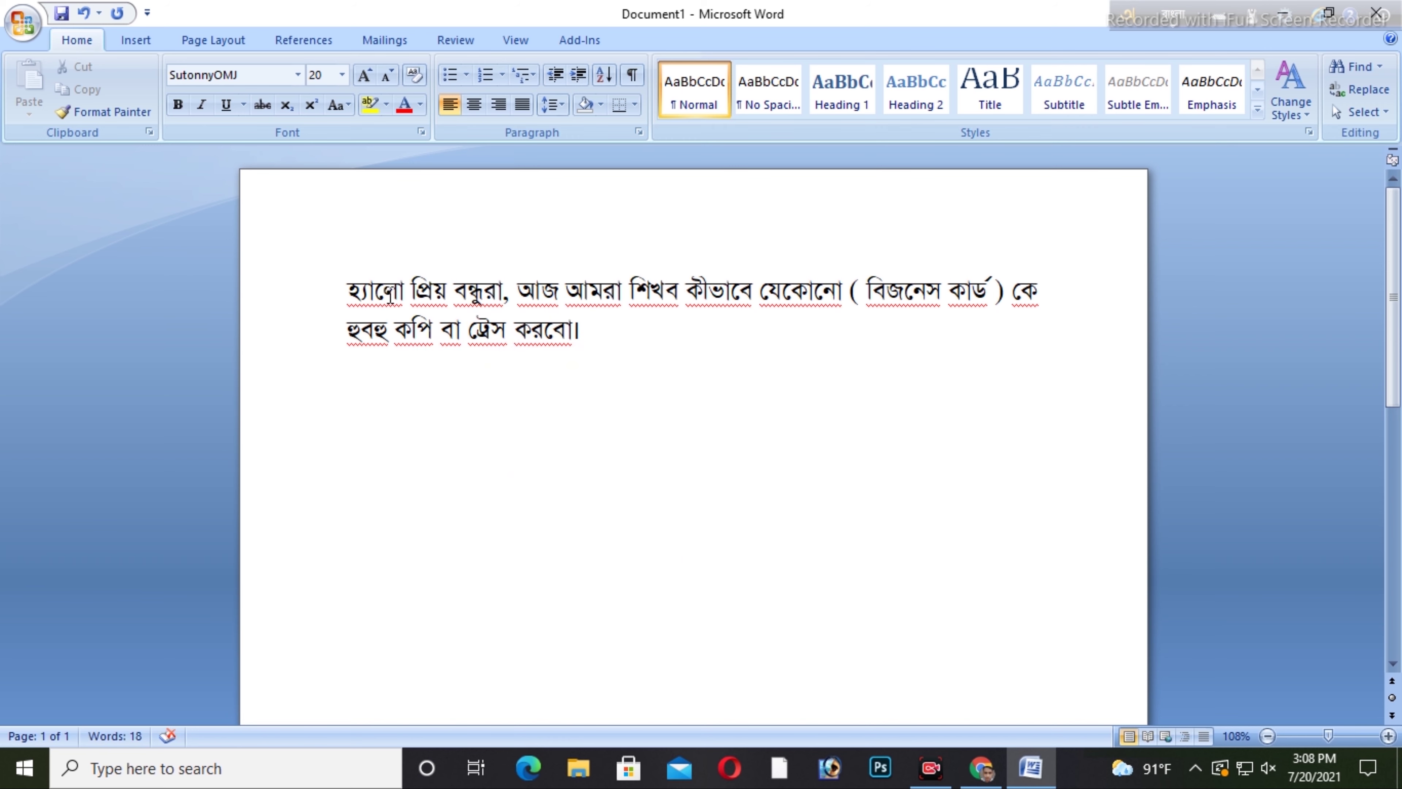
{"action": "key", "text": "Return"}
{"action": "type", "text": "so, "}
{"action": "type", "text": "shur"}
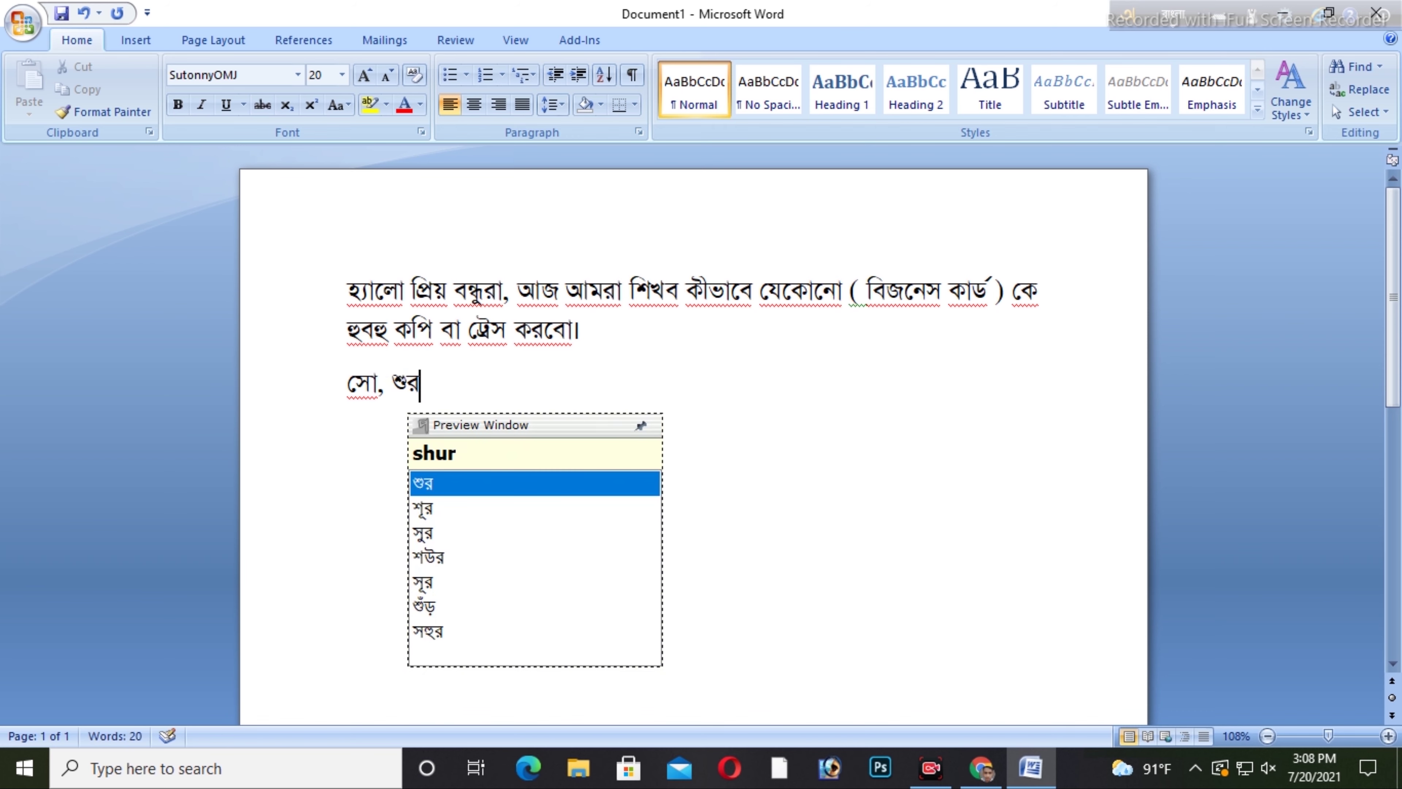
{"action": "type", "text": "u"}
- Complete 'সো, শুরু করা যাক,' and type the sentence ending 'এই ভিডিও টি আপনার জন্য ।'
{"action": "key", "text": "BackSpace"}
{"action": "key", "text": "BackSpace"}
{"action": "type", "text": "ru kra zak"}
{"action": "key", "text": "BackSpace"}
{"action": "type", "text": ","}
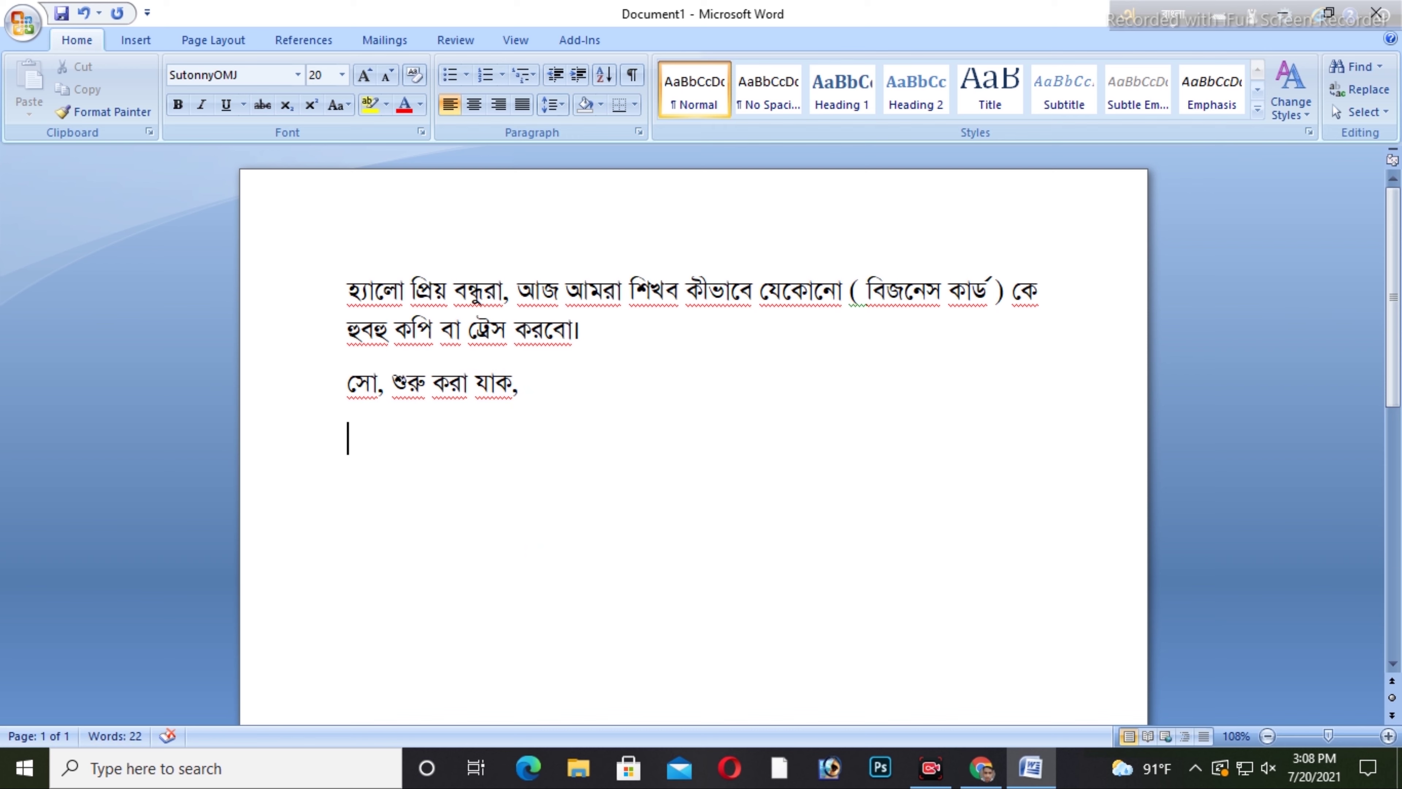
{"action": "type", "text": "যদি আপনি হুব"}
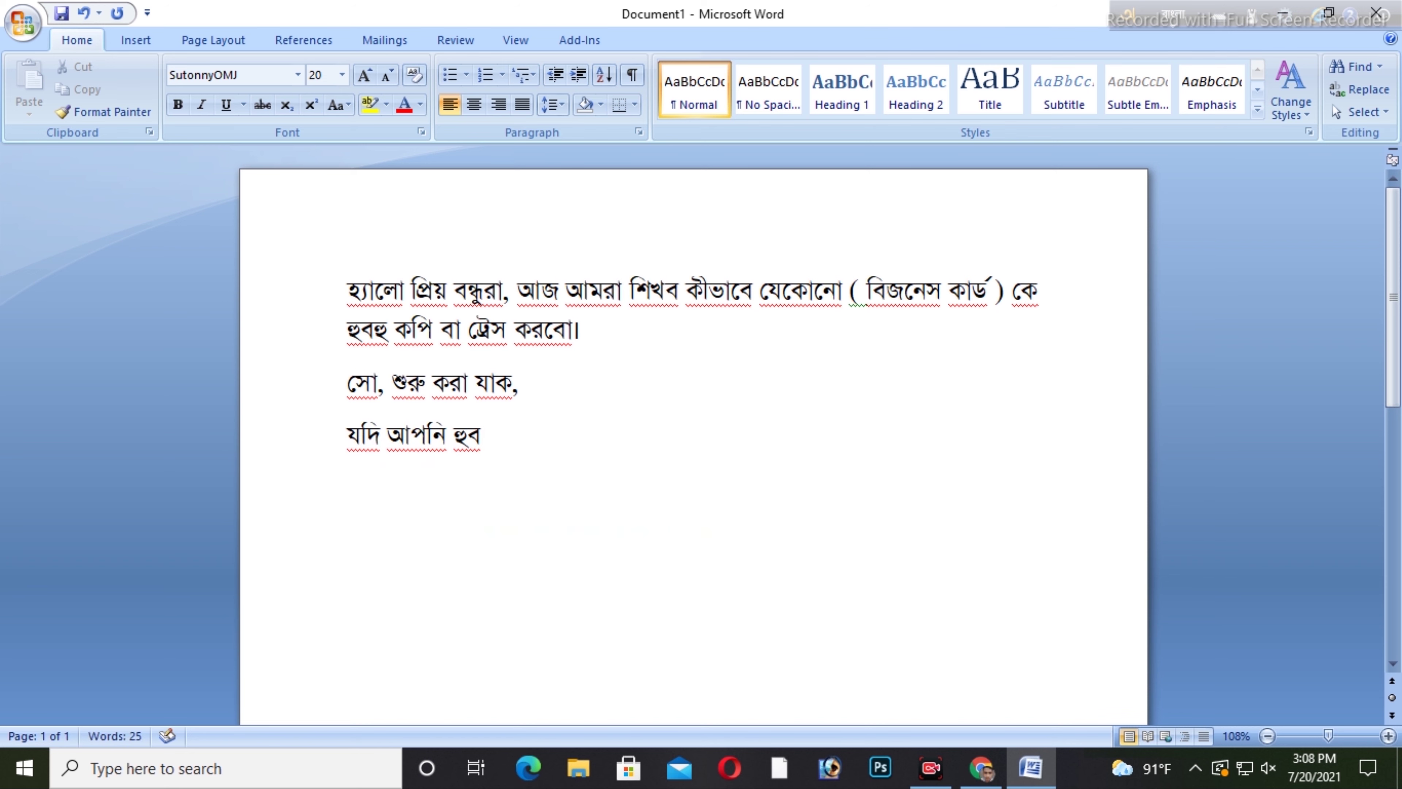
{"action": "type", "text": "হু "}
{"action": "type", "text": "বিজনেস কার্ড "}
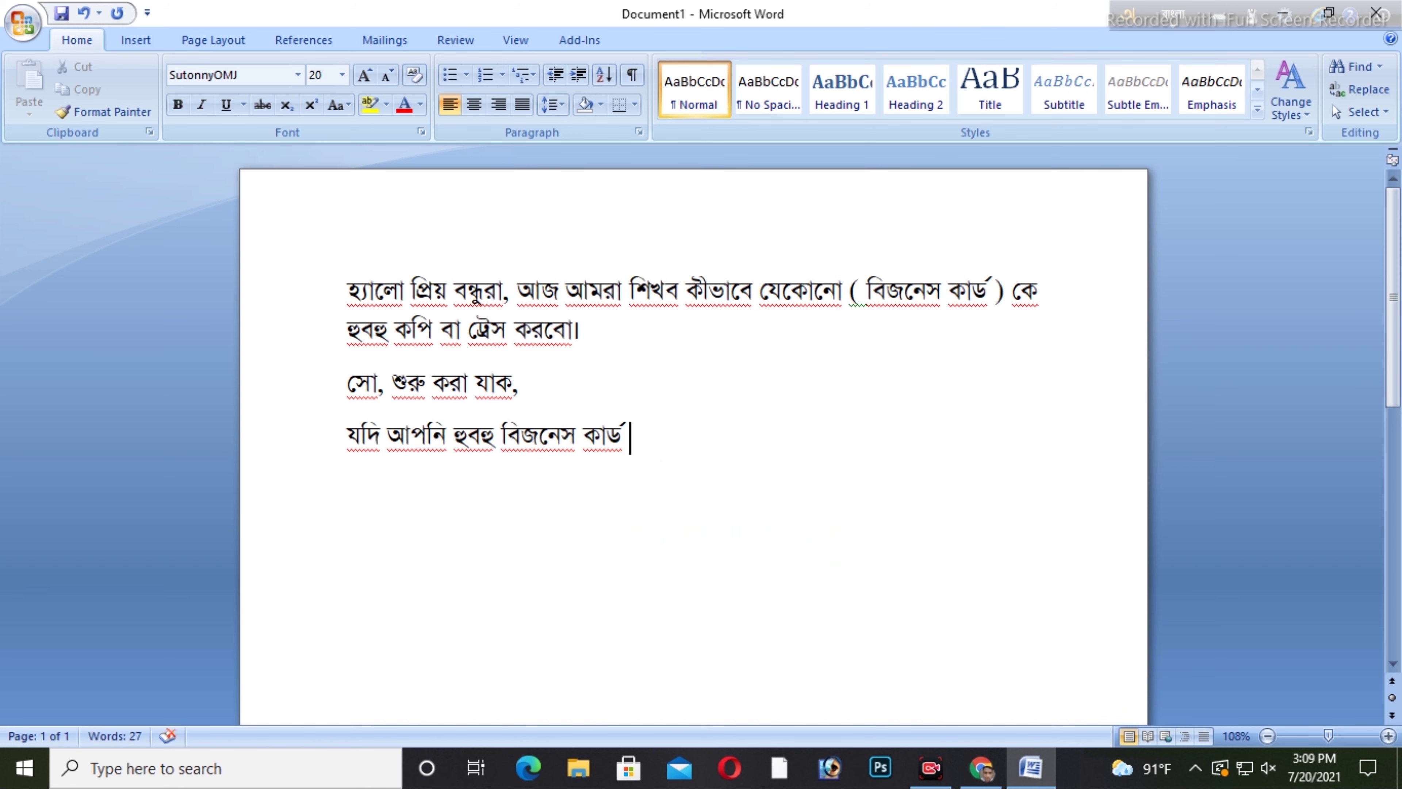
{"action": "type", "text": "ট্রেস বা"}
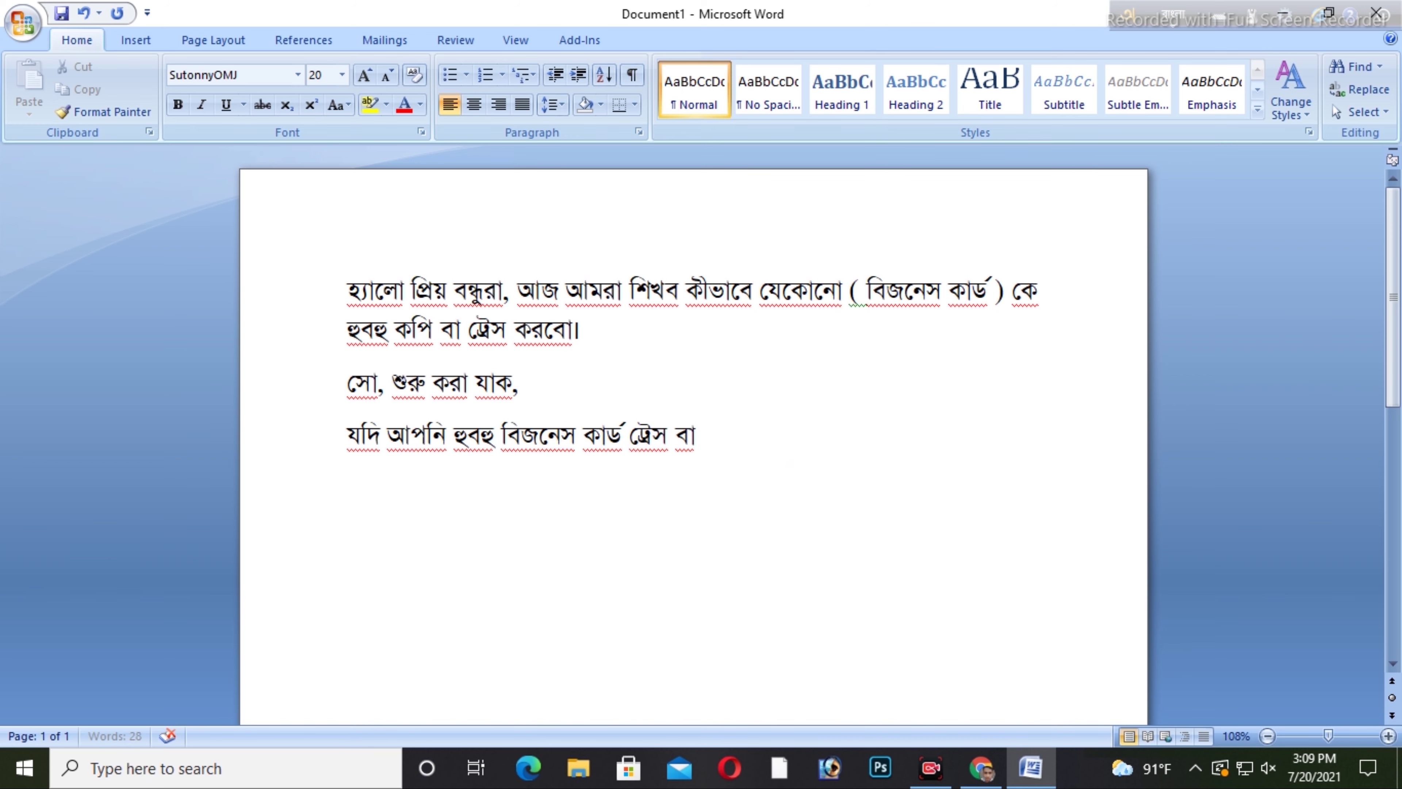
{"action": "type", "text": "কপি "}
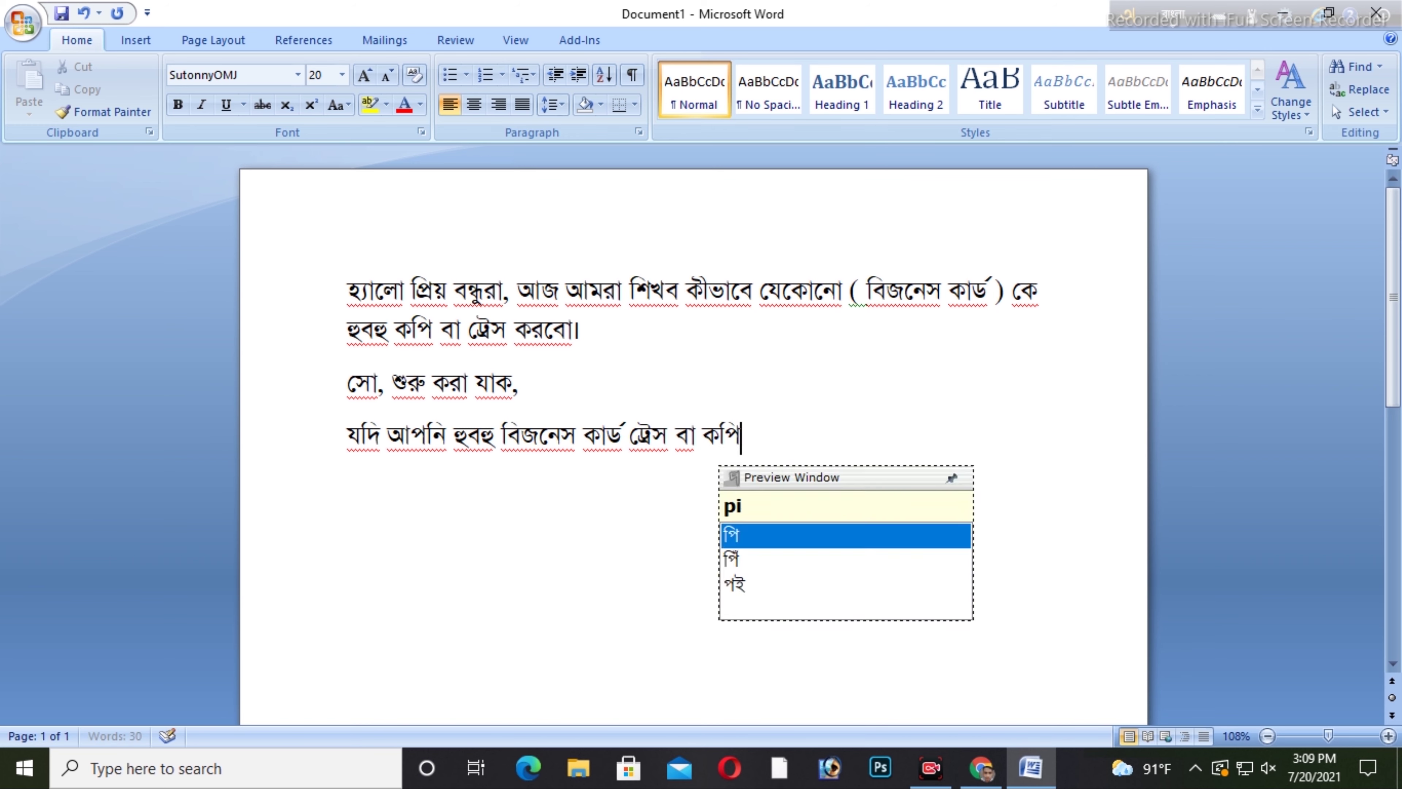
{"action": "type", "text": "কর"}
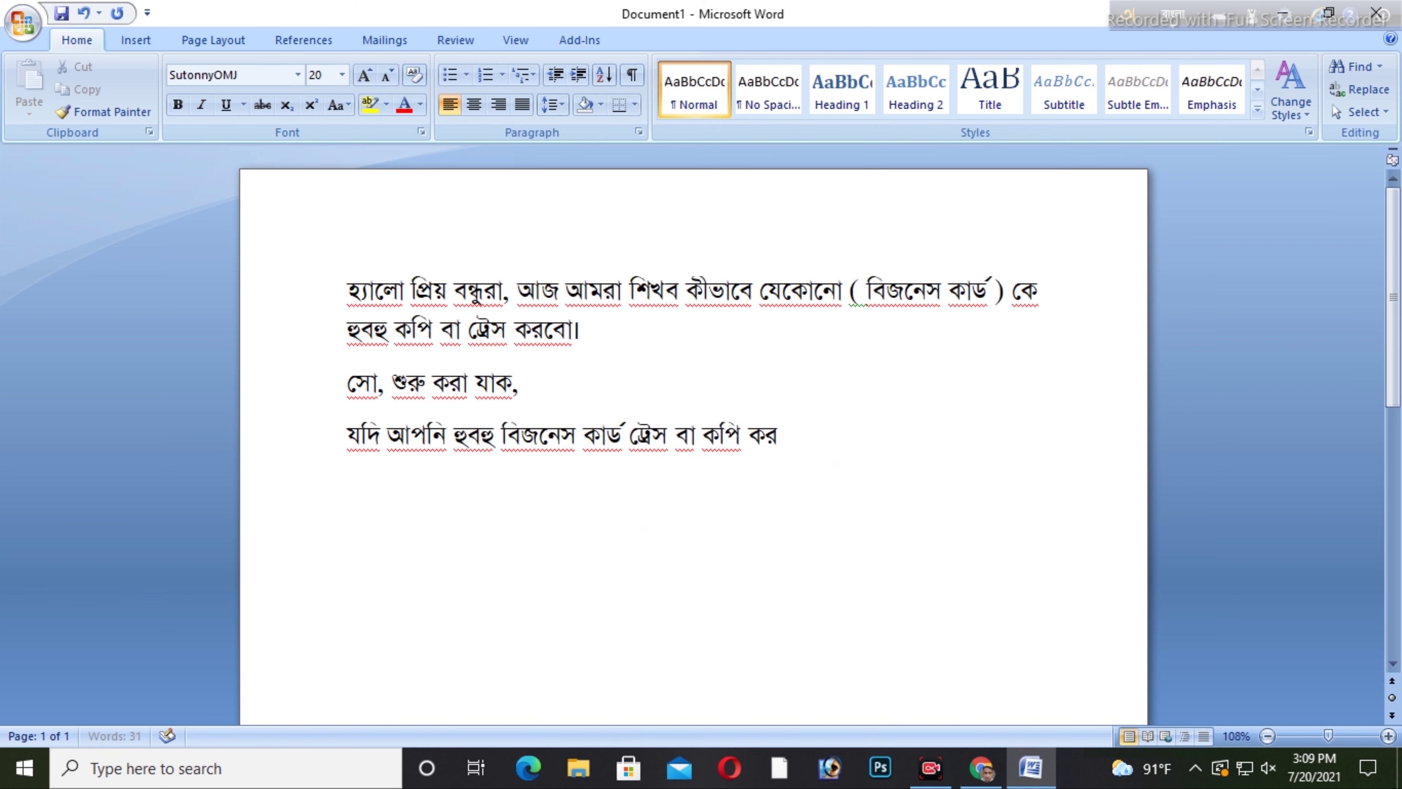
{"action": "type", "text": "তে "}
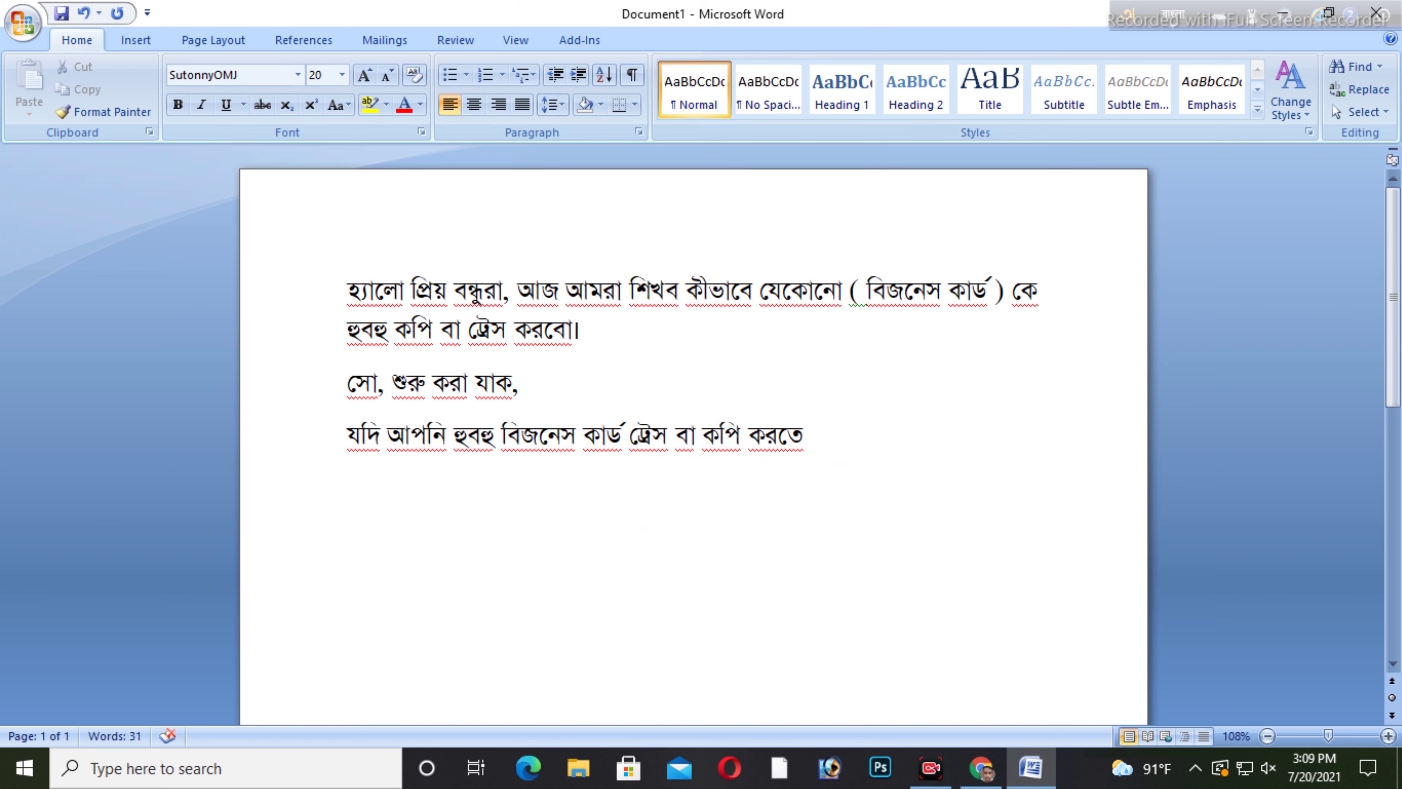
{"action": "type", "text": "চান "}
{"action": "type", "text": "তাহলে "}
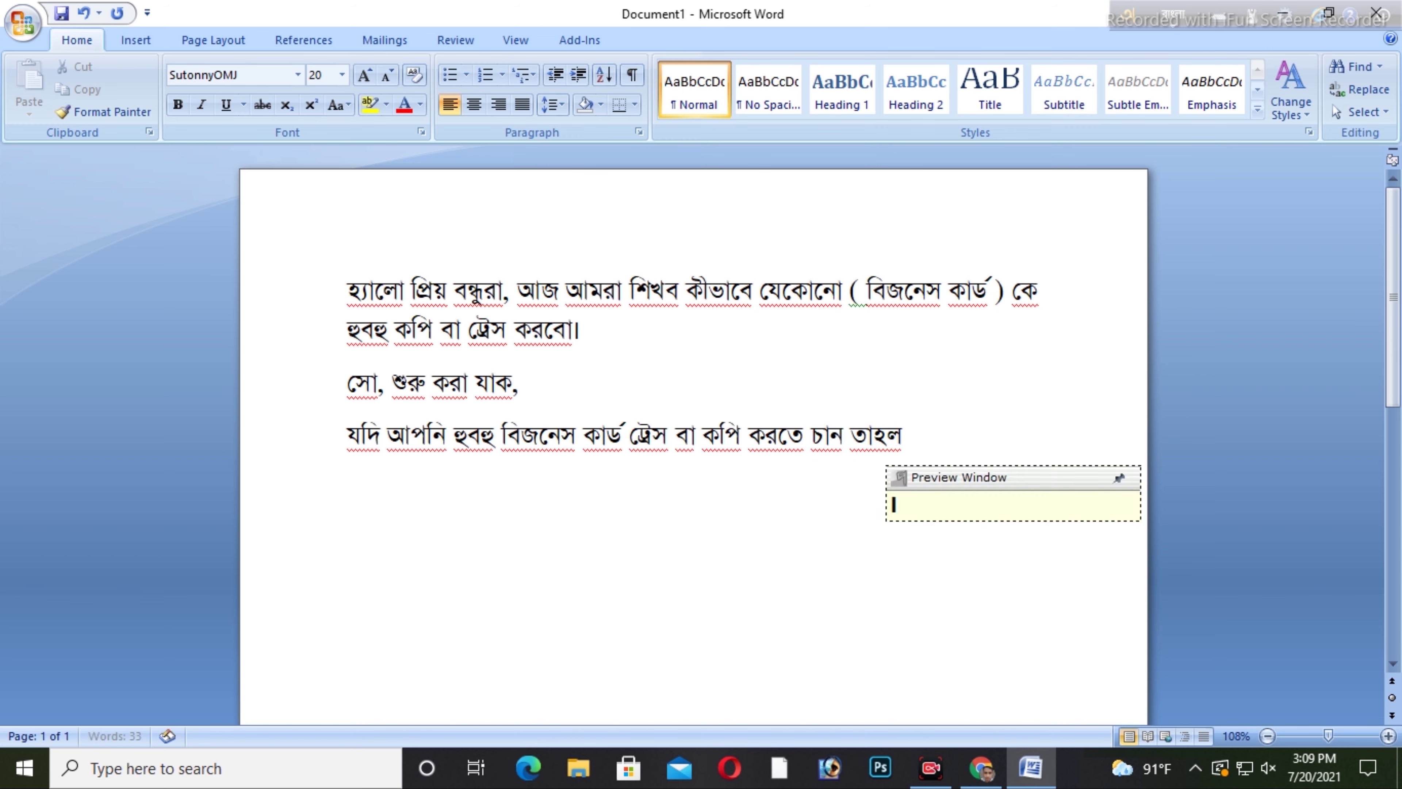
{"action": "type", "text": "এই "}
{"action": "type", "text": "ভি"}
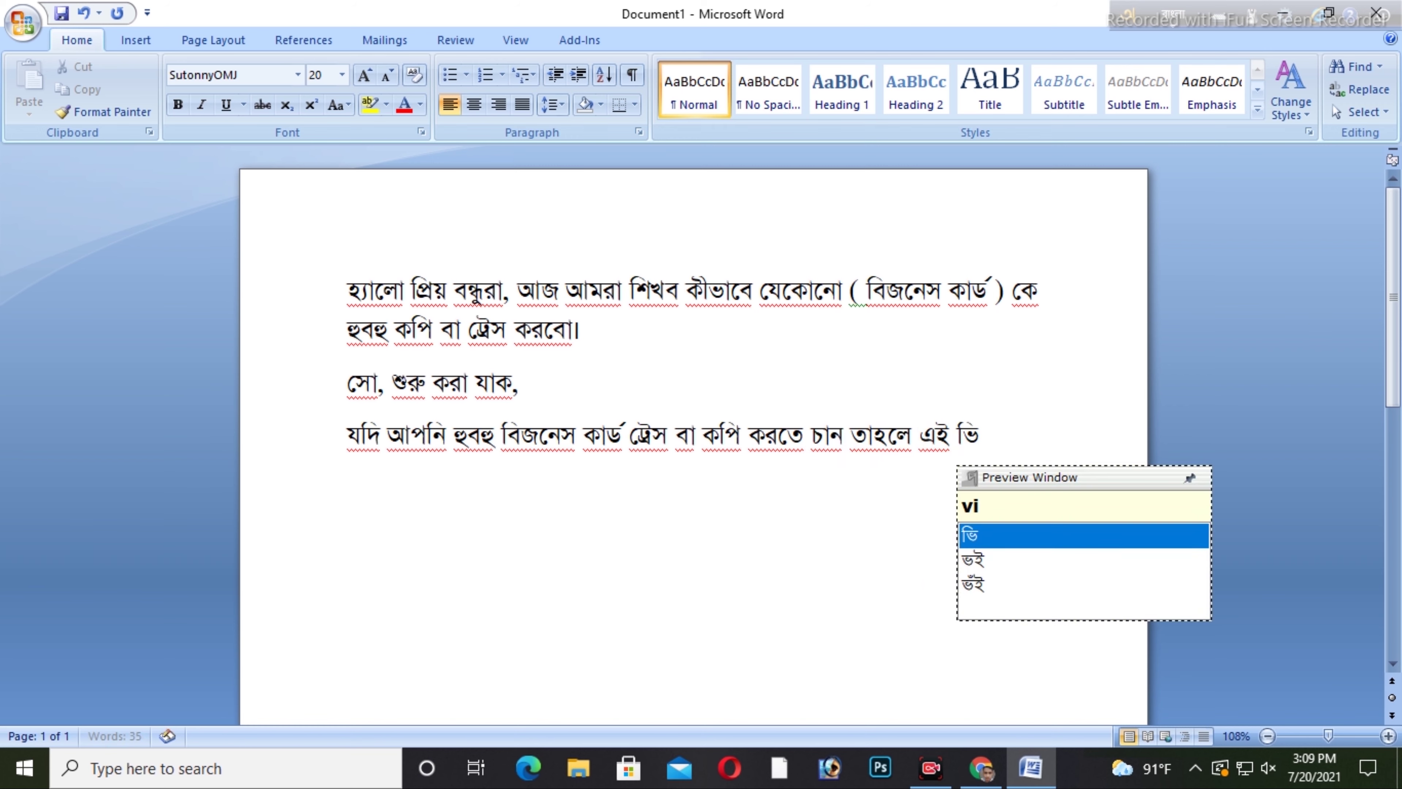
{"action": "type", "text": "ডি ও টি আপনার জন্য "}
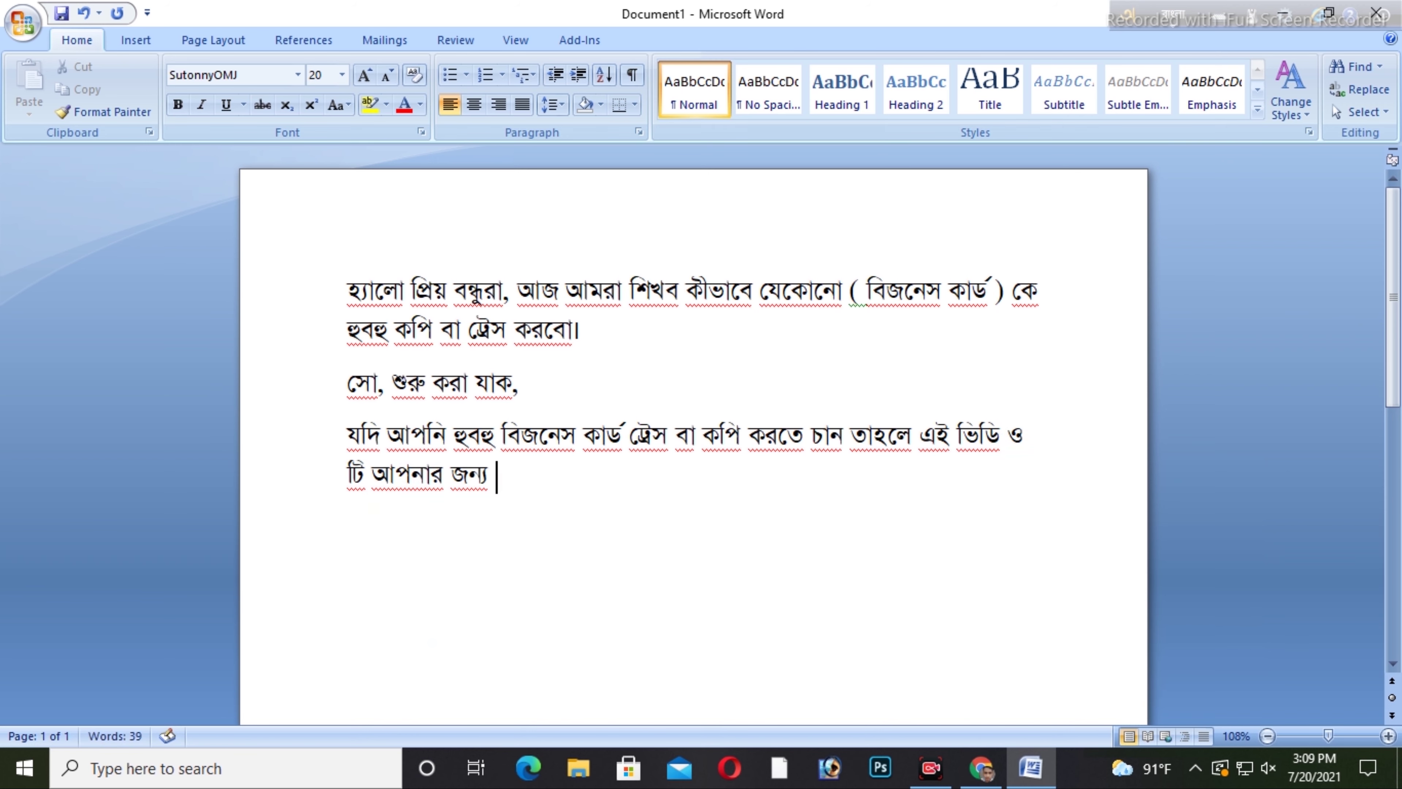
{"action": "type", "text": "।"}
{"action": "type", "text": "তাই, ব"}
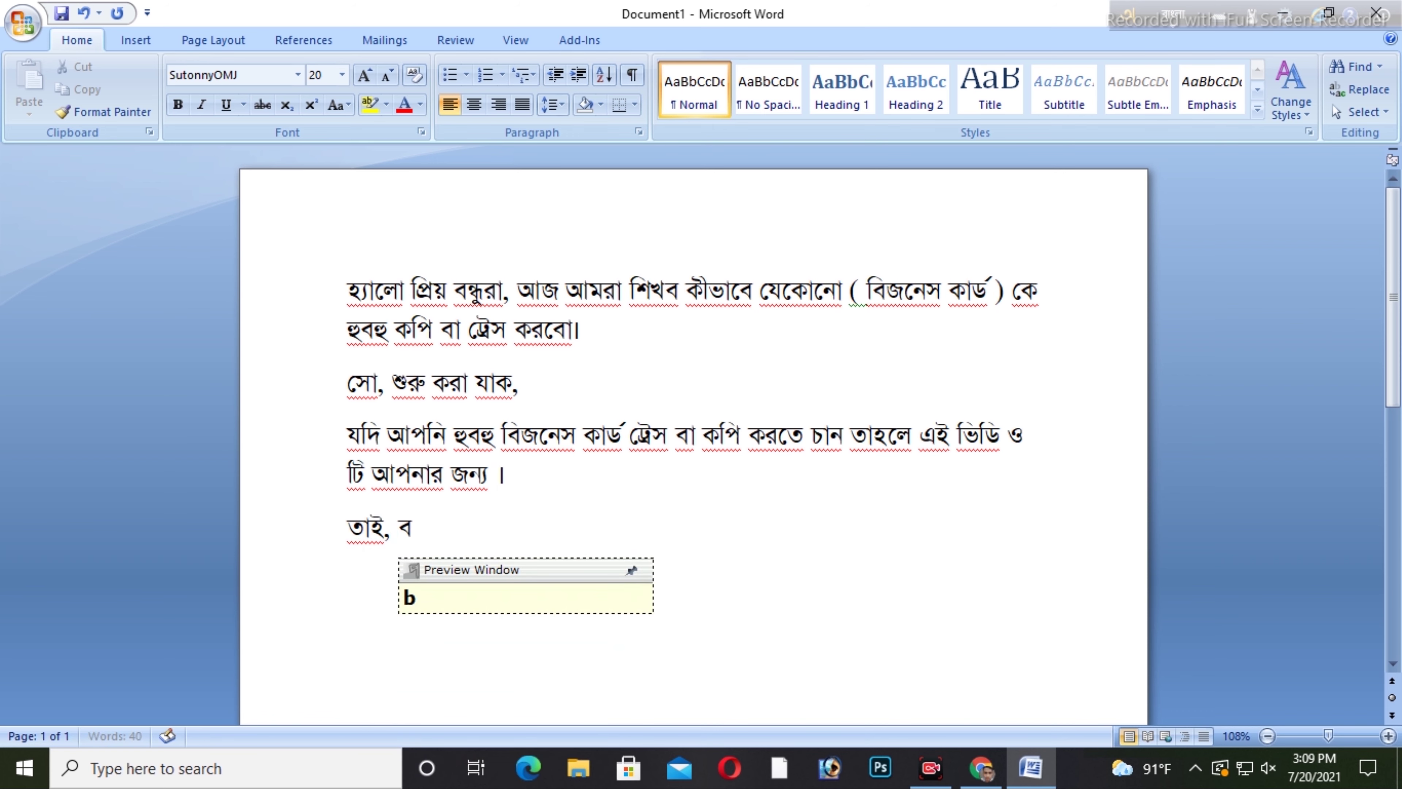
{"action": "type", "text": "ন্ধুর"}
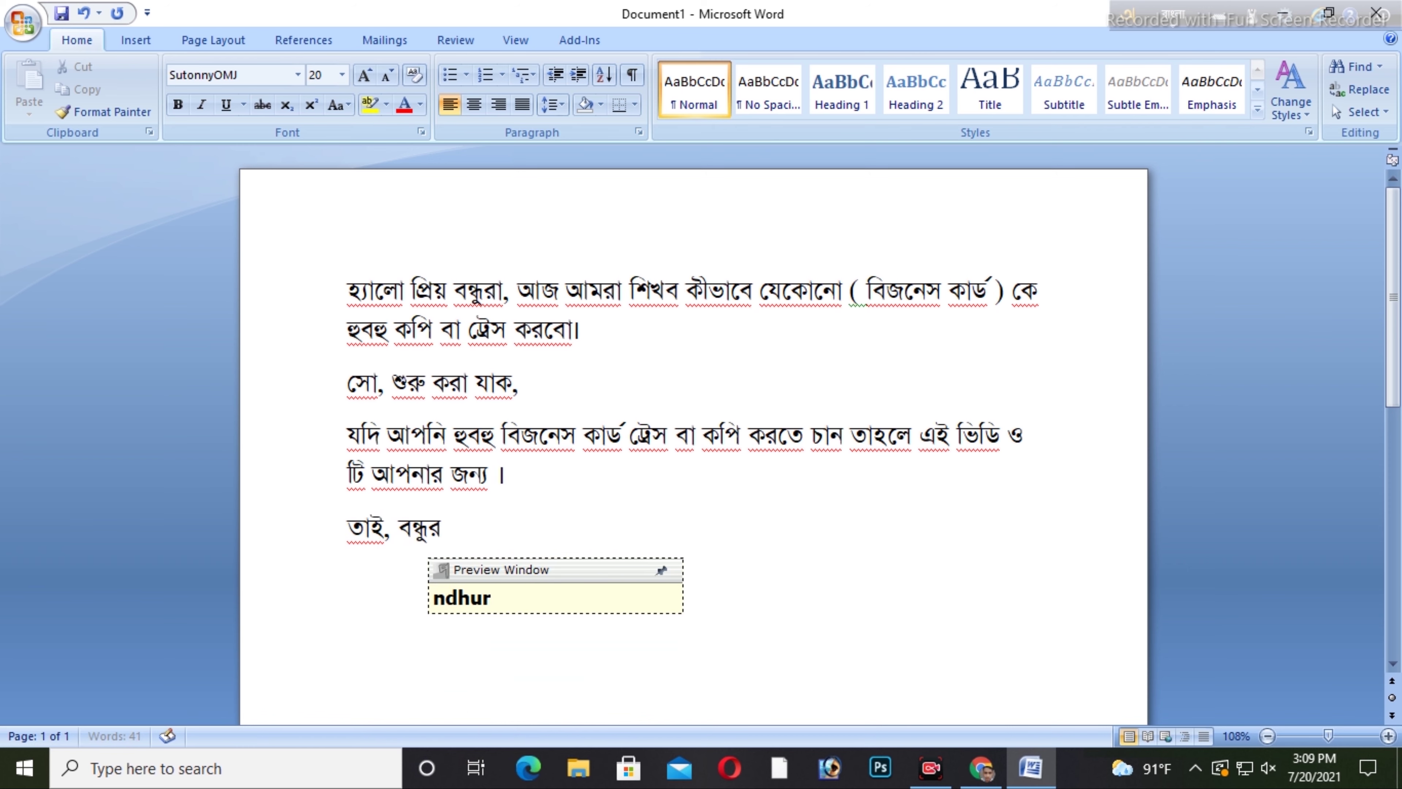
{"action": "type", "text": "া "}
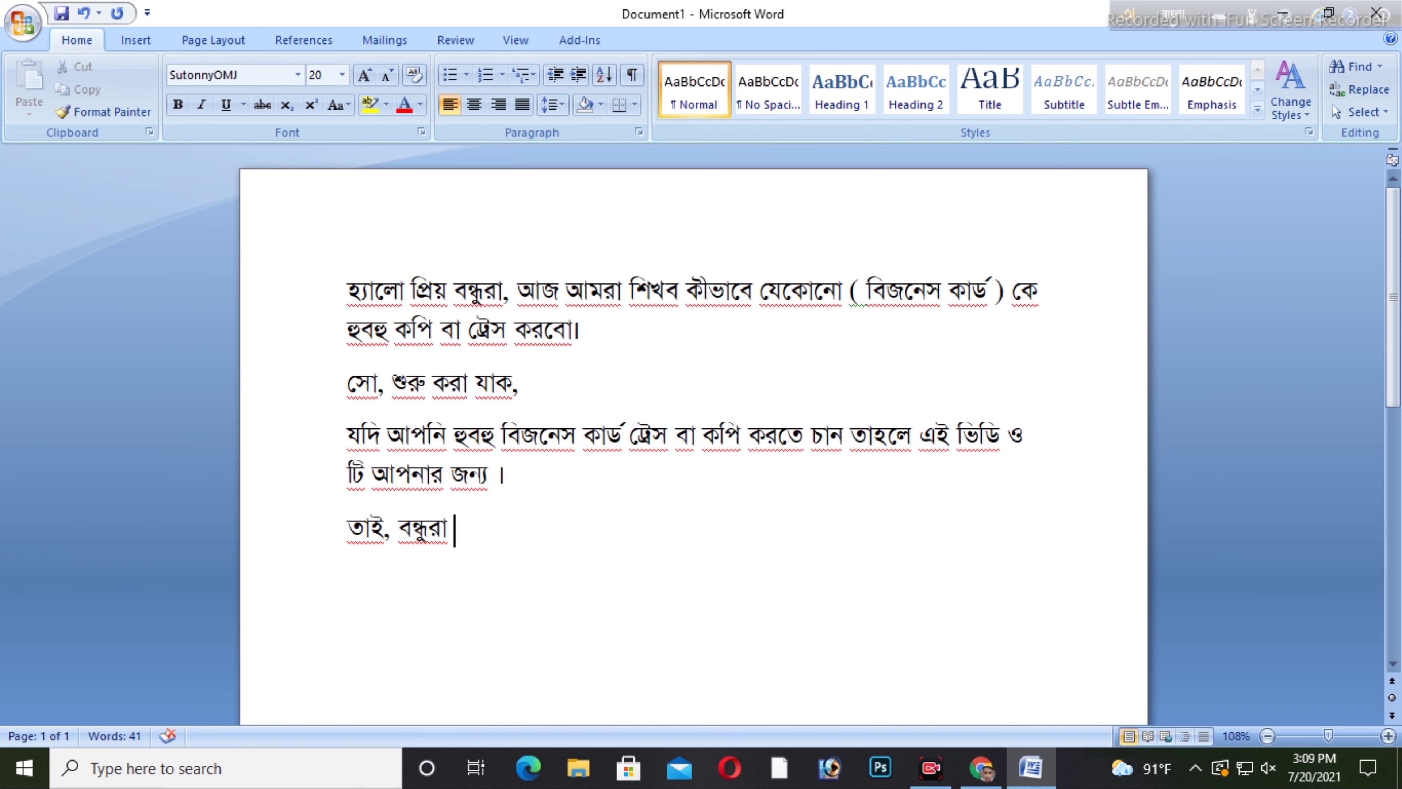
{"action": "type", "text": "এই "}
{"action": "type", "text": "ভিডি ও টি "}
{"action": "type", "text": "pur"}
{"action": "type", "text": "O"}
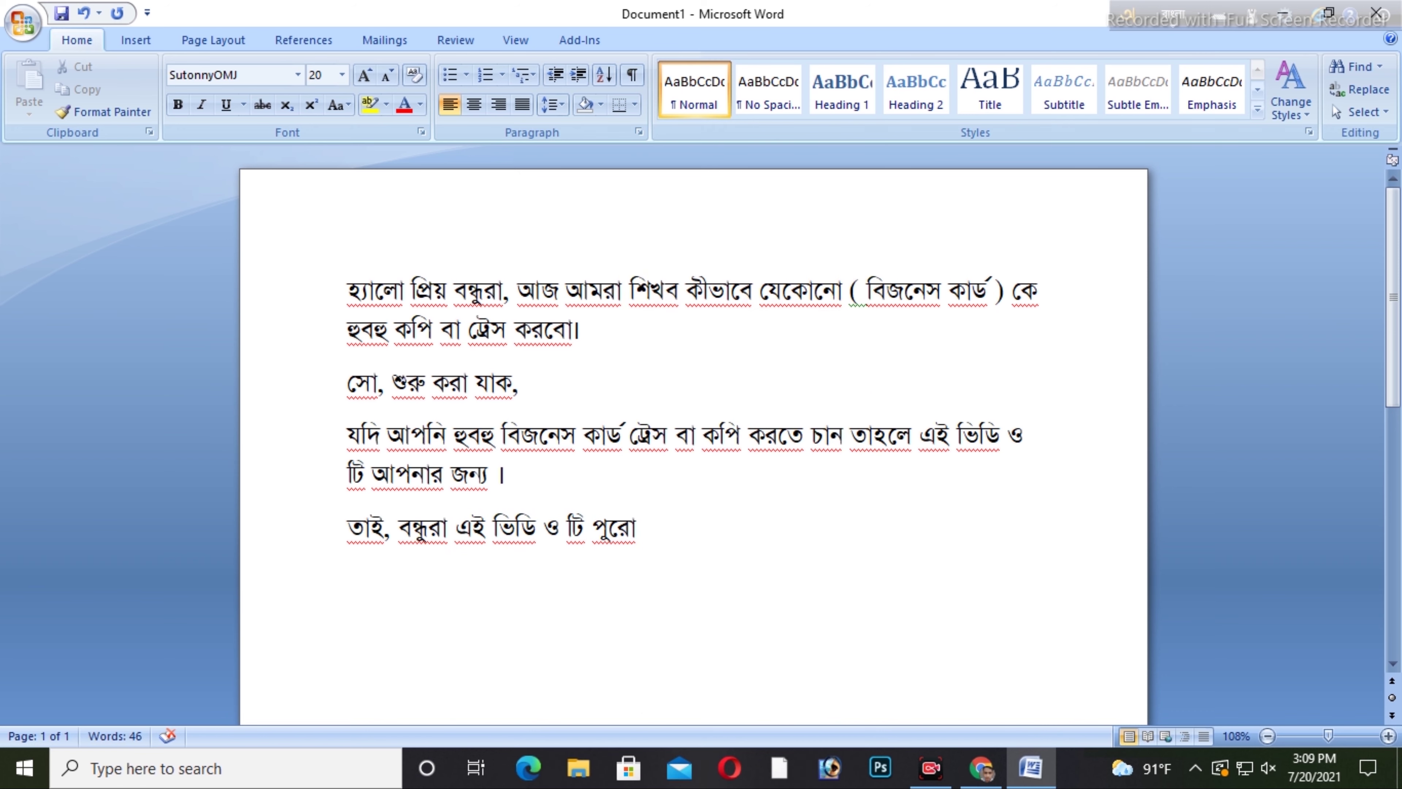
{"action": "type", "text": " puri "}
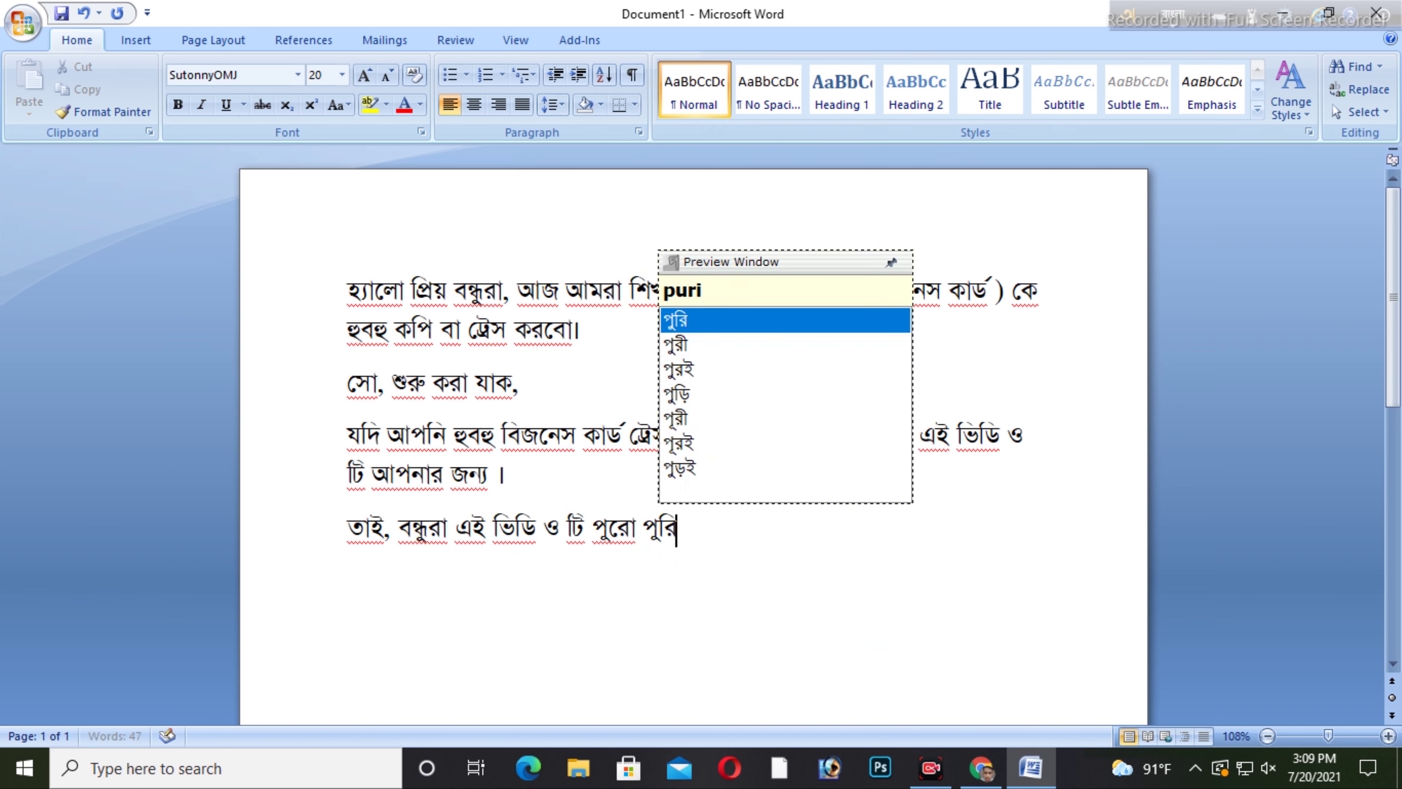
{"action": "type", "text": "dekhar "}
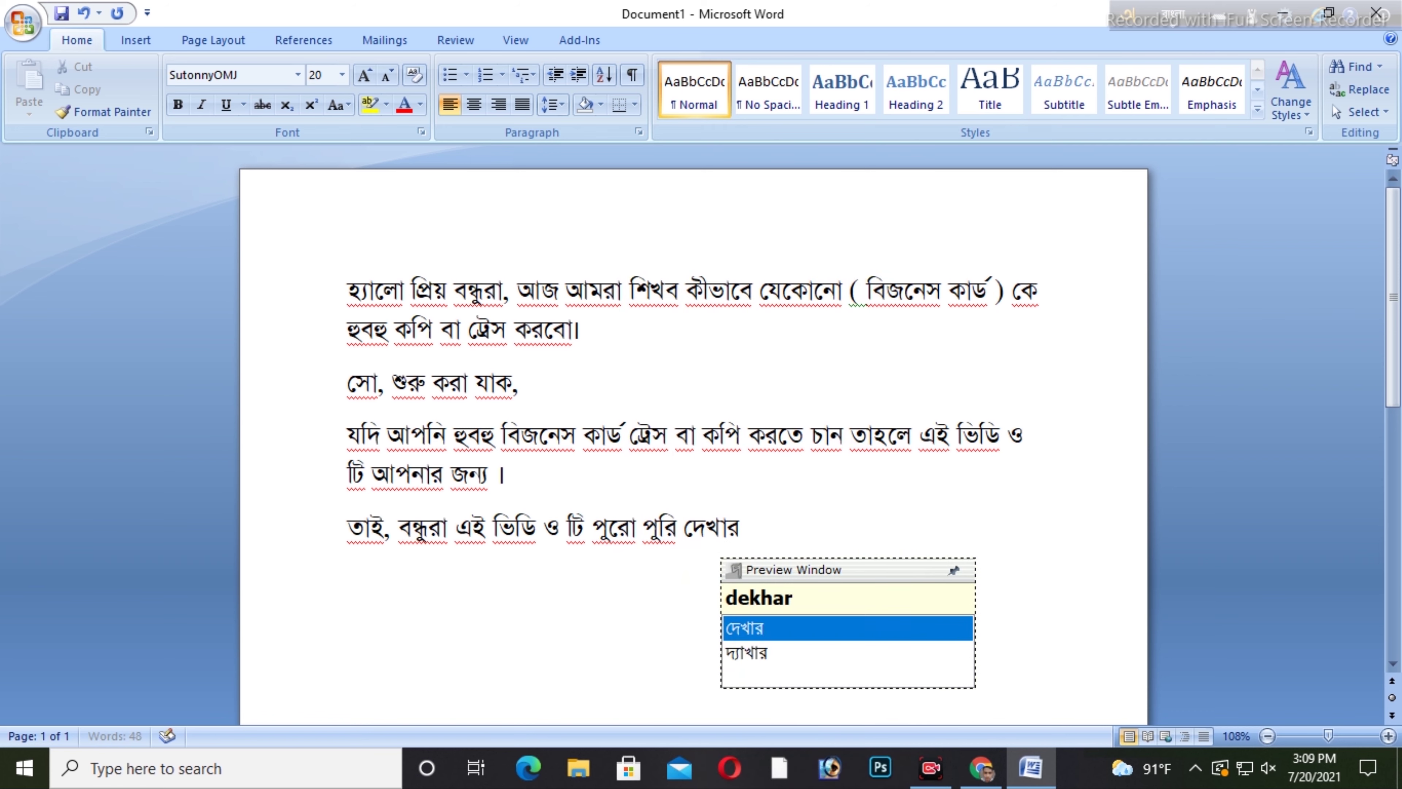
{"action": "type", "text": "h"}
- End the request line with 'অনুরোধ রইল।' and add a closing 'ধন্যবাদ।' line
{"action": "type", "text": "জন্য "}
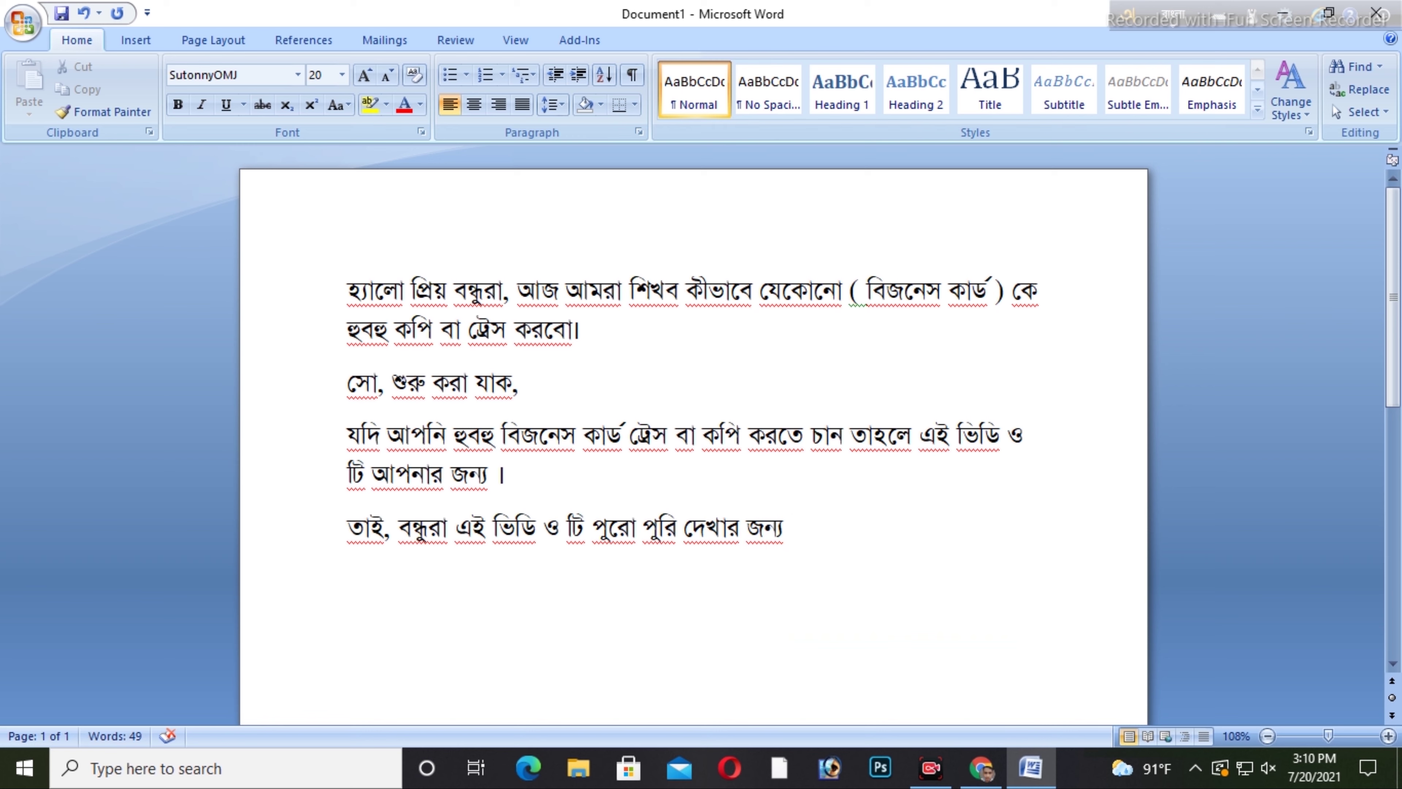
{"action": "type", "text": "অনু"}
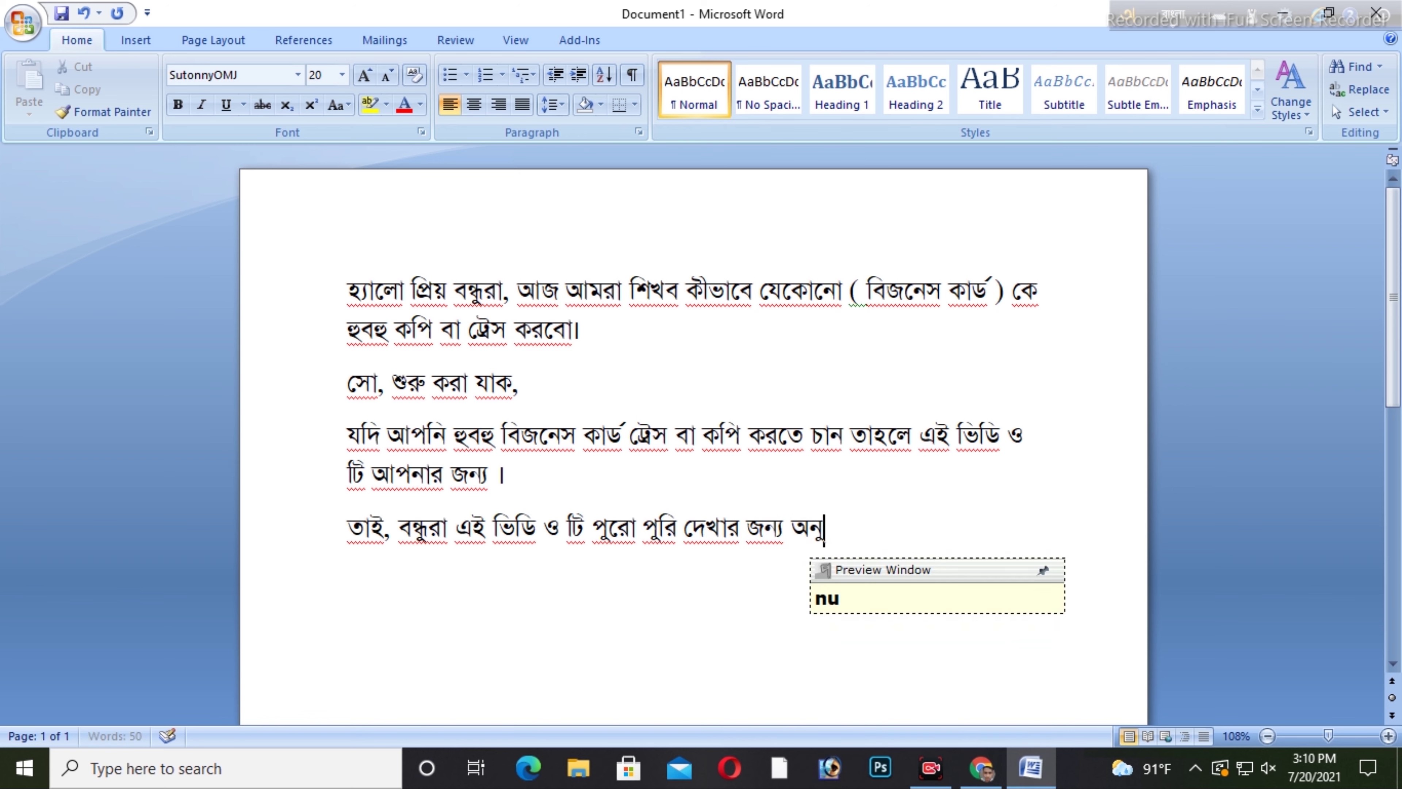
{"action": "type", "text": "রOdh"}
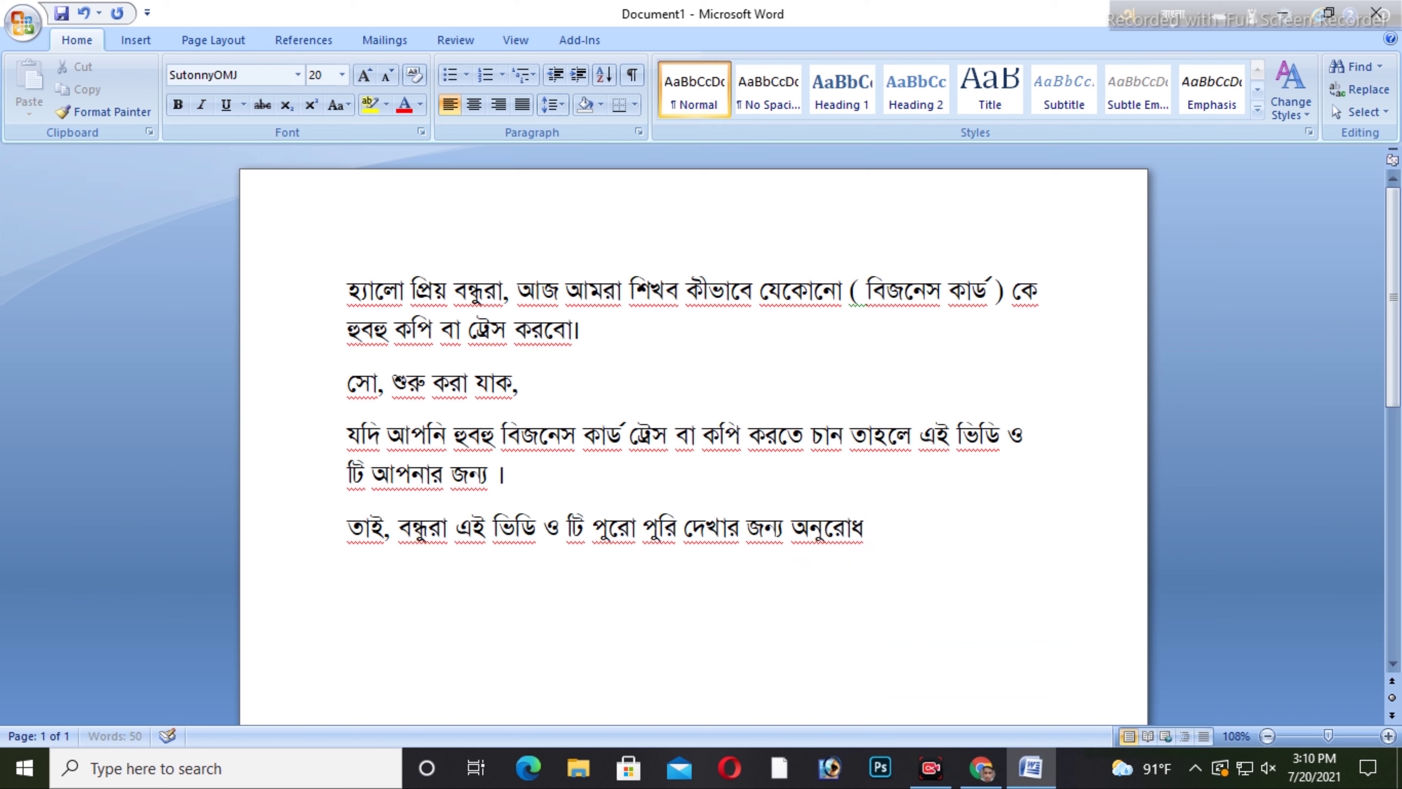
{"action": "type", "text": " ri"}
{"action": "key", "text": "BackSpace"}
{"action": "type", "text": "il"}
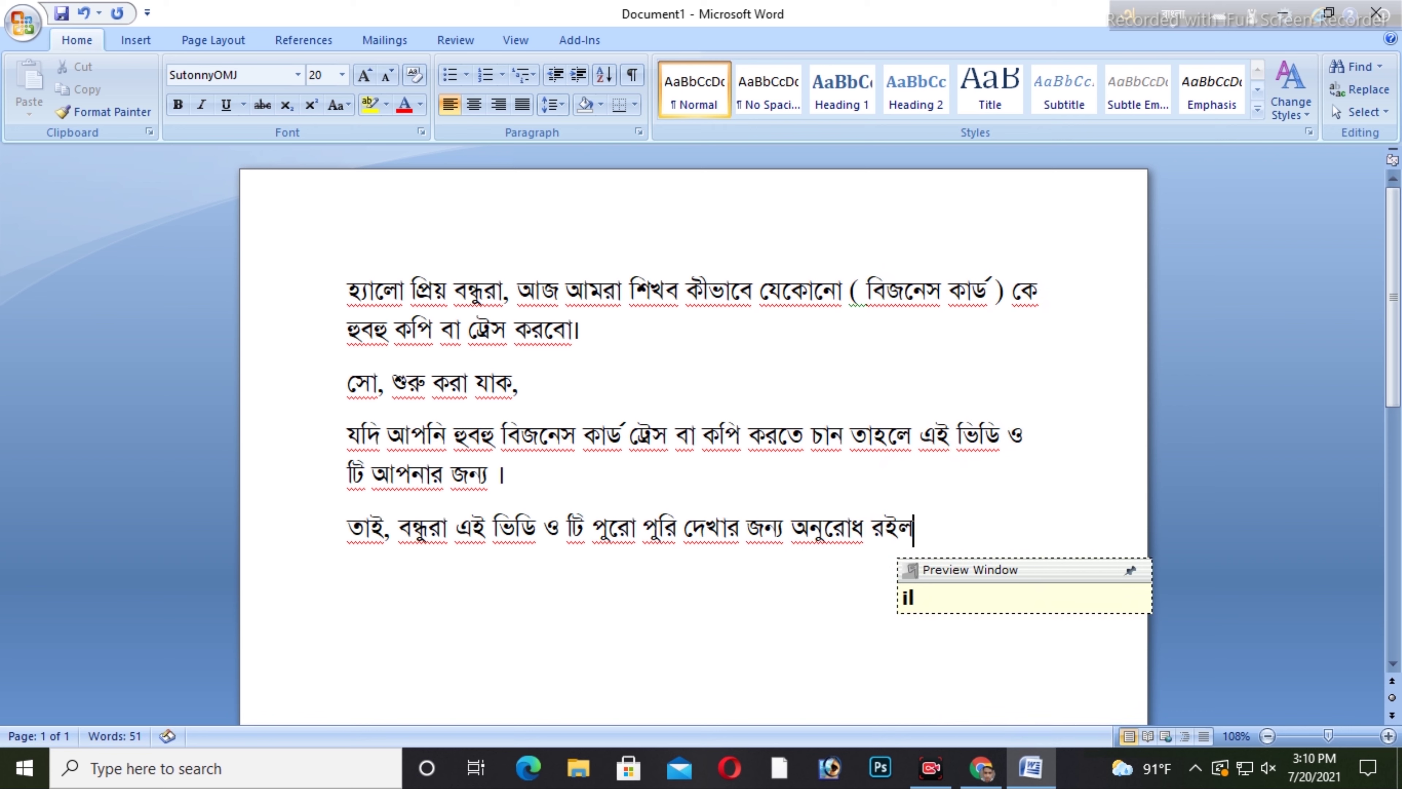
{"action": "type", "text": "."}
{"action": "key", "text": "Return"}
{"action": "type", "text": "dh"}
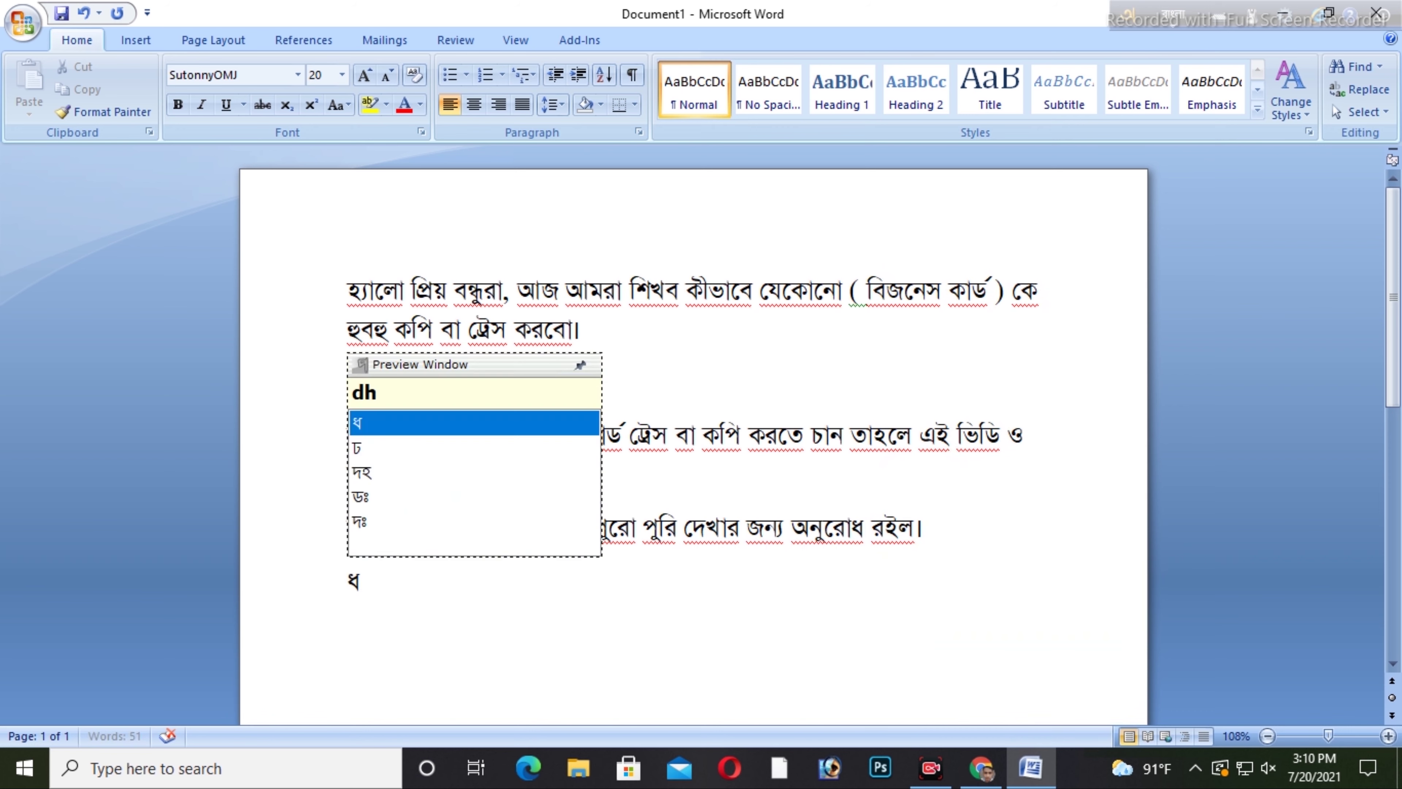
{"action": "type", "text": "nZbad."}
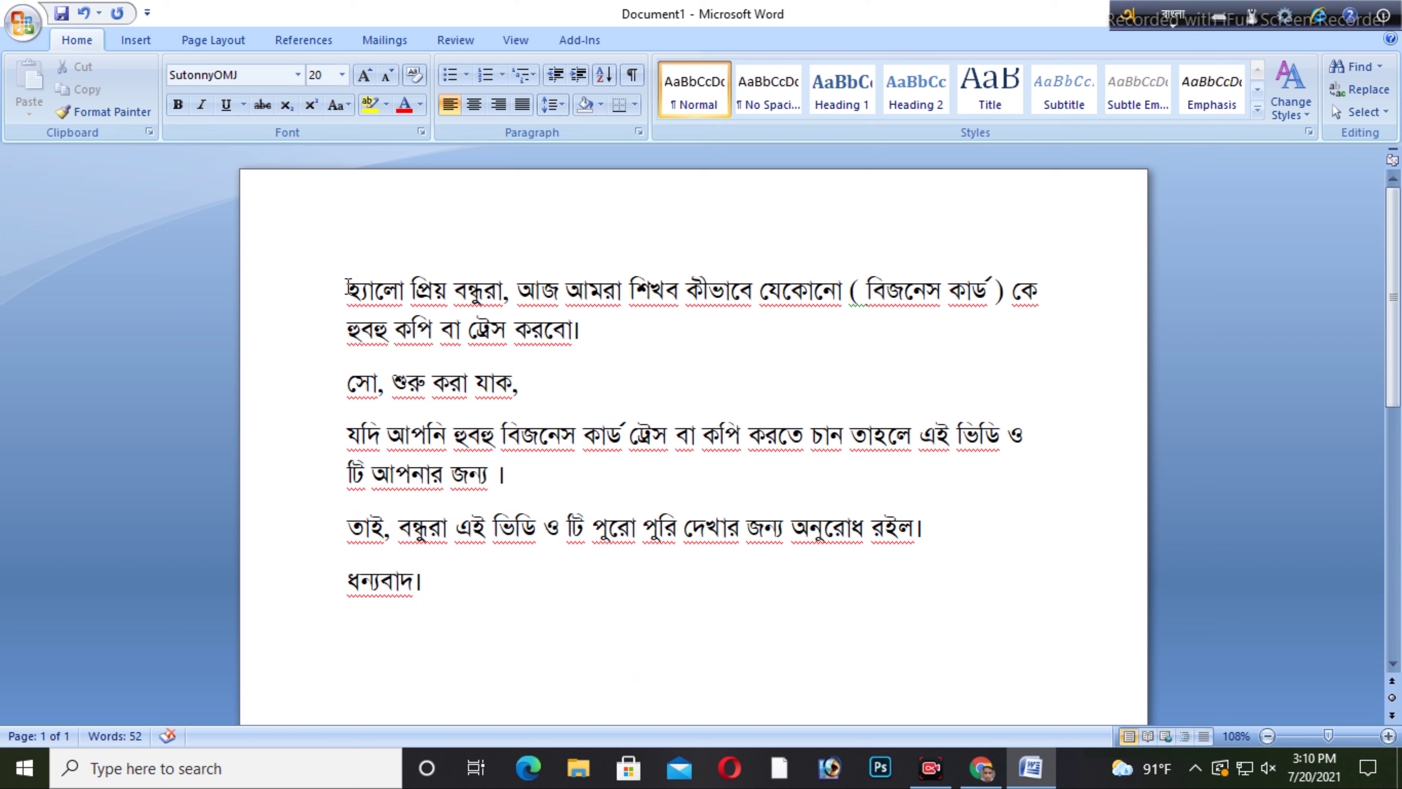
{"action": "key", "text": "ctrl+a"}
- Enlarge all the document text to font size 36, then deselect it
{"action": "key", "text": "ctrl+shift+period"}
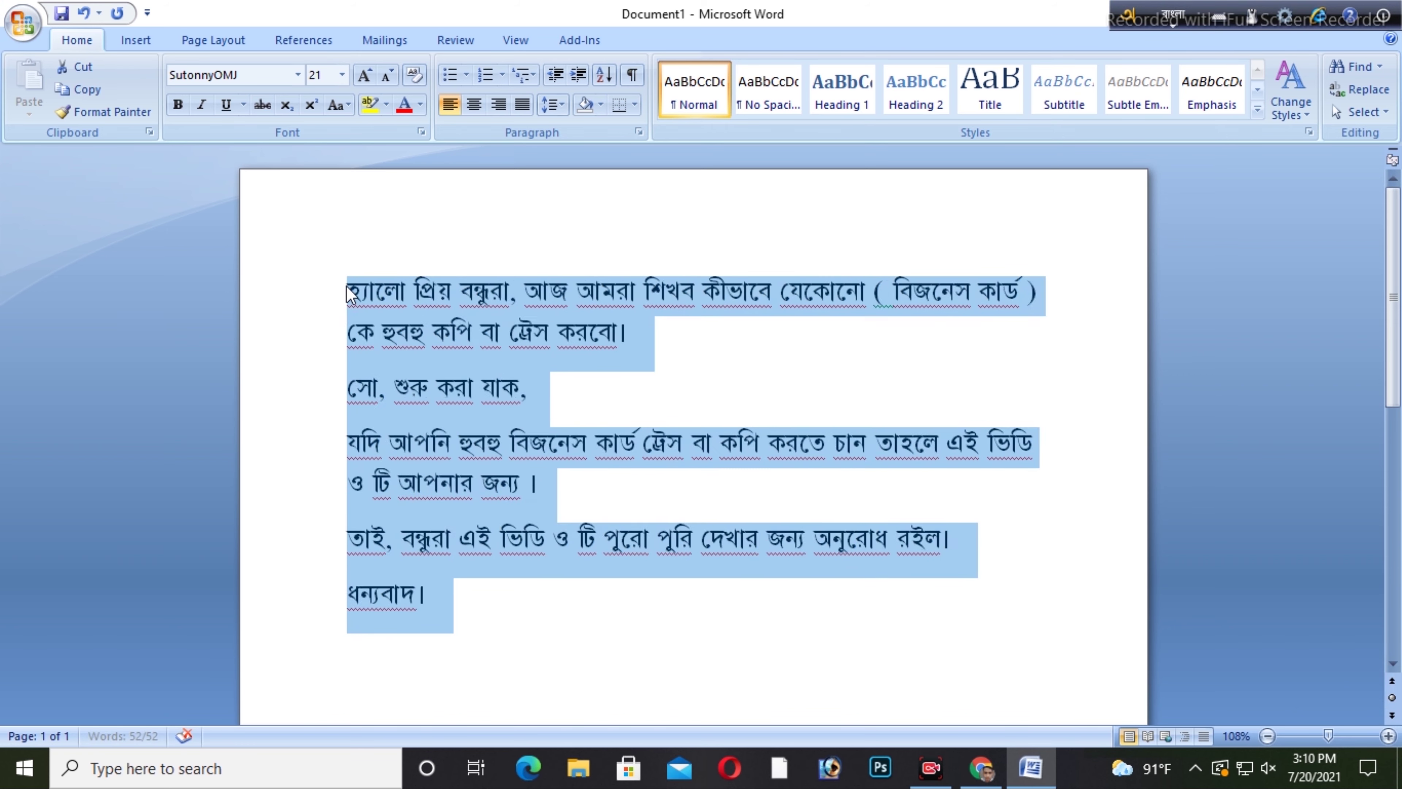
{"action": "key", "text": "ctrl+shift+period"}
{"action": "key", "text": "ctrl+bracketright"}
{"action": "key", "text": "ctrl+bracketright"}
{"action": "key", "text": "ctrl+bracketright"}
{"action": "key", "text": "ctrl+bracketright"}
{"action": "key", "text": "ctrl+bracketright"}
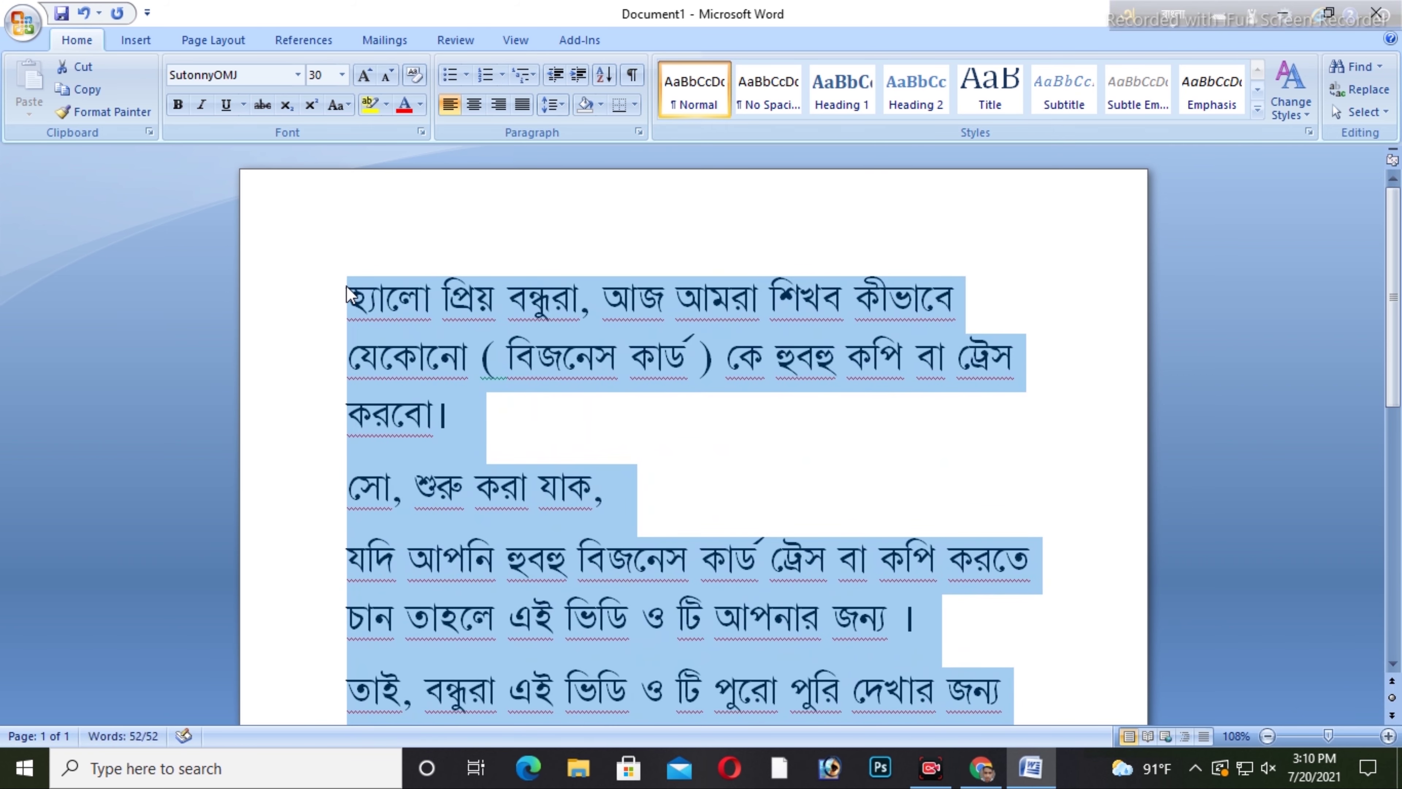
{"action": "key", "text": "ctrl+bracketright"}
{"action": "key", "text": "ctrl+bracketright"}
{"action": "key", "text": "ctrl+bracketright"}
{"action": "key", "text": "ctrl+bracketright"}
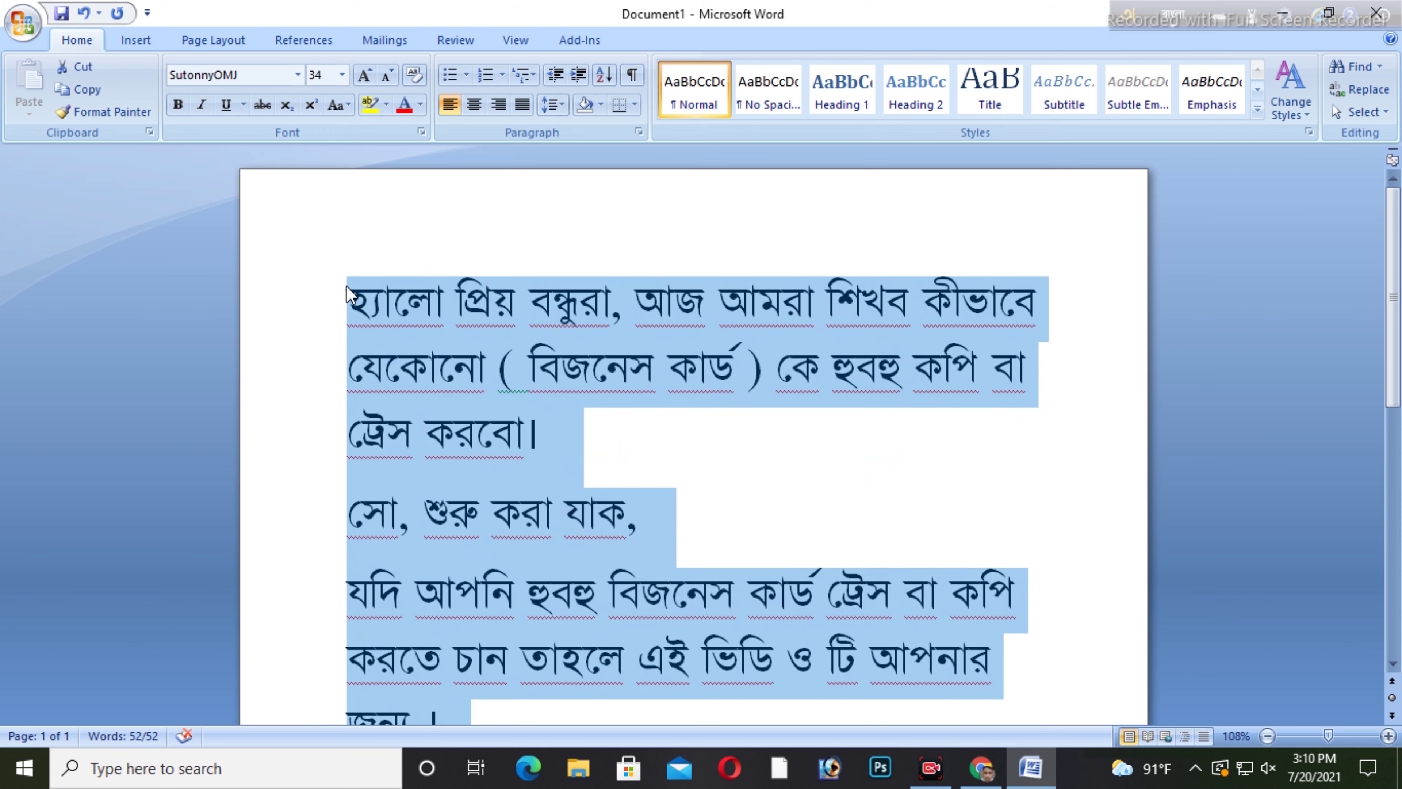
{"action": "key", "text": "ctrl+bracketright"}
{"action": "key", "text": "ctrl+bracketright"}
{"action": "key", "text": "ctrl+bracketright"}
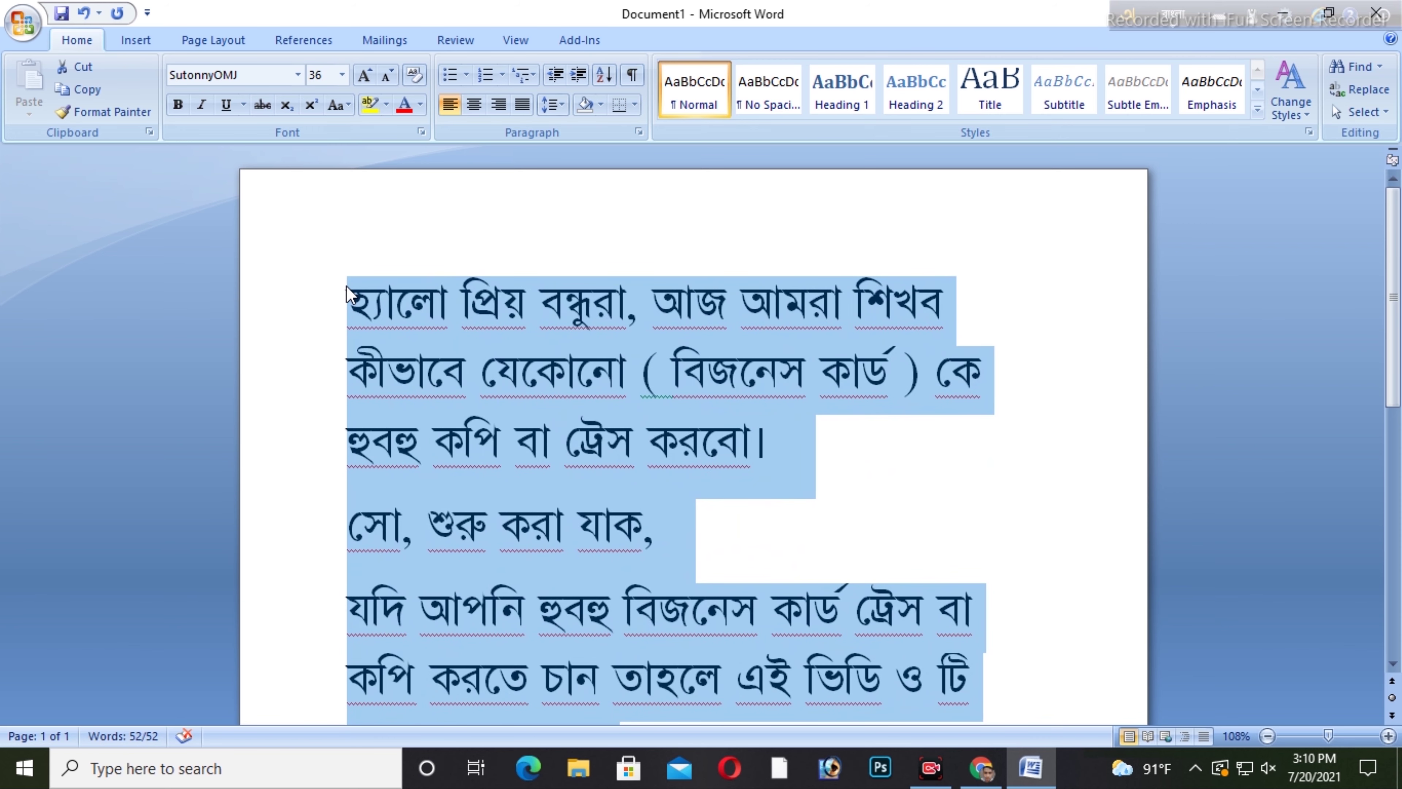
{"action": "scroll", "coordinate": [375, 304], "scroll_direction": "down", "scroll_amount": 2}
{"action": "scroll", "coordinate": [406, 313], "scroll_direction": "down", "scroll_amount": 2}
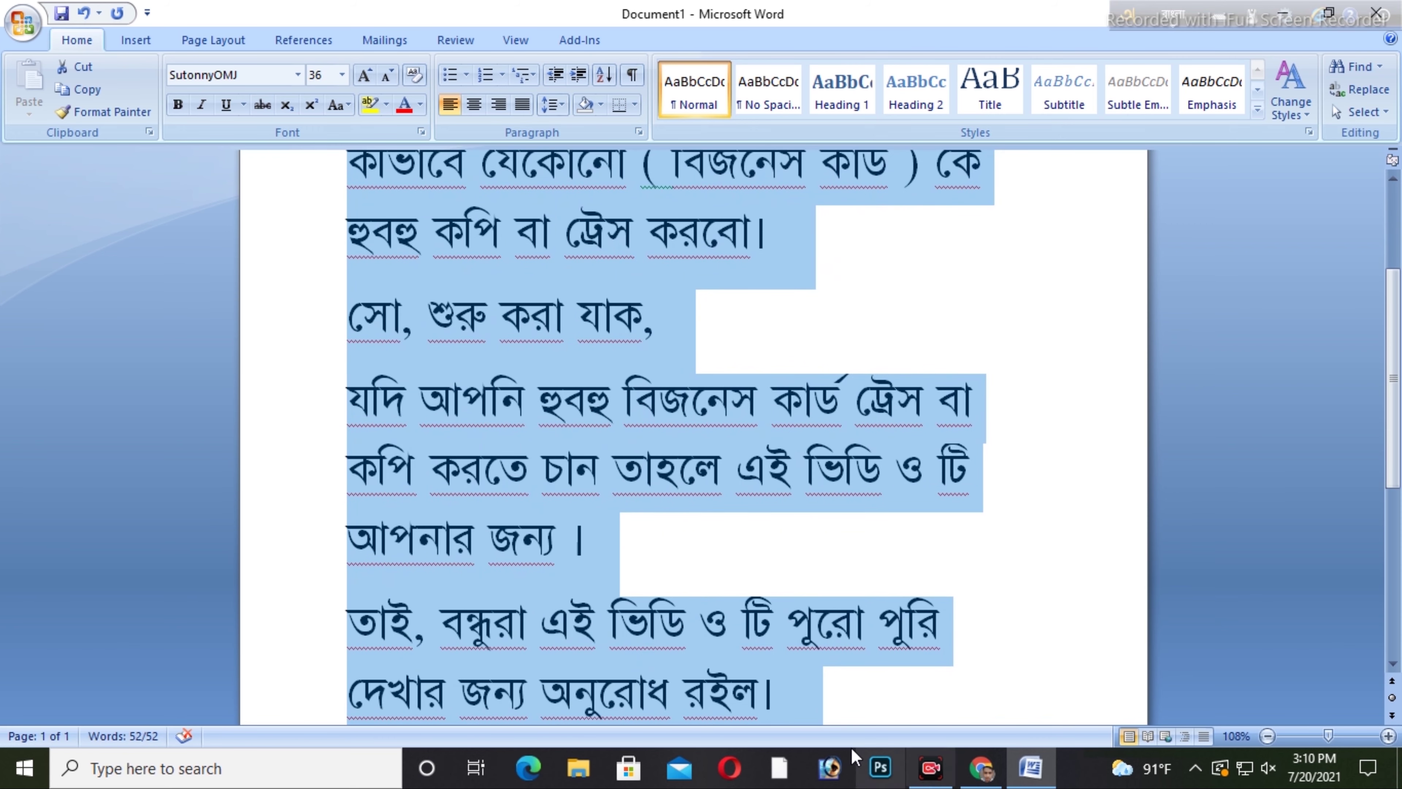
{"action": "left_click", "coordinate": [833, 713]}
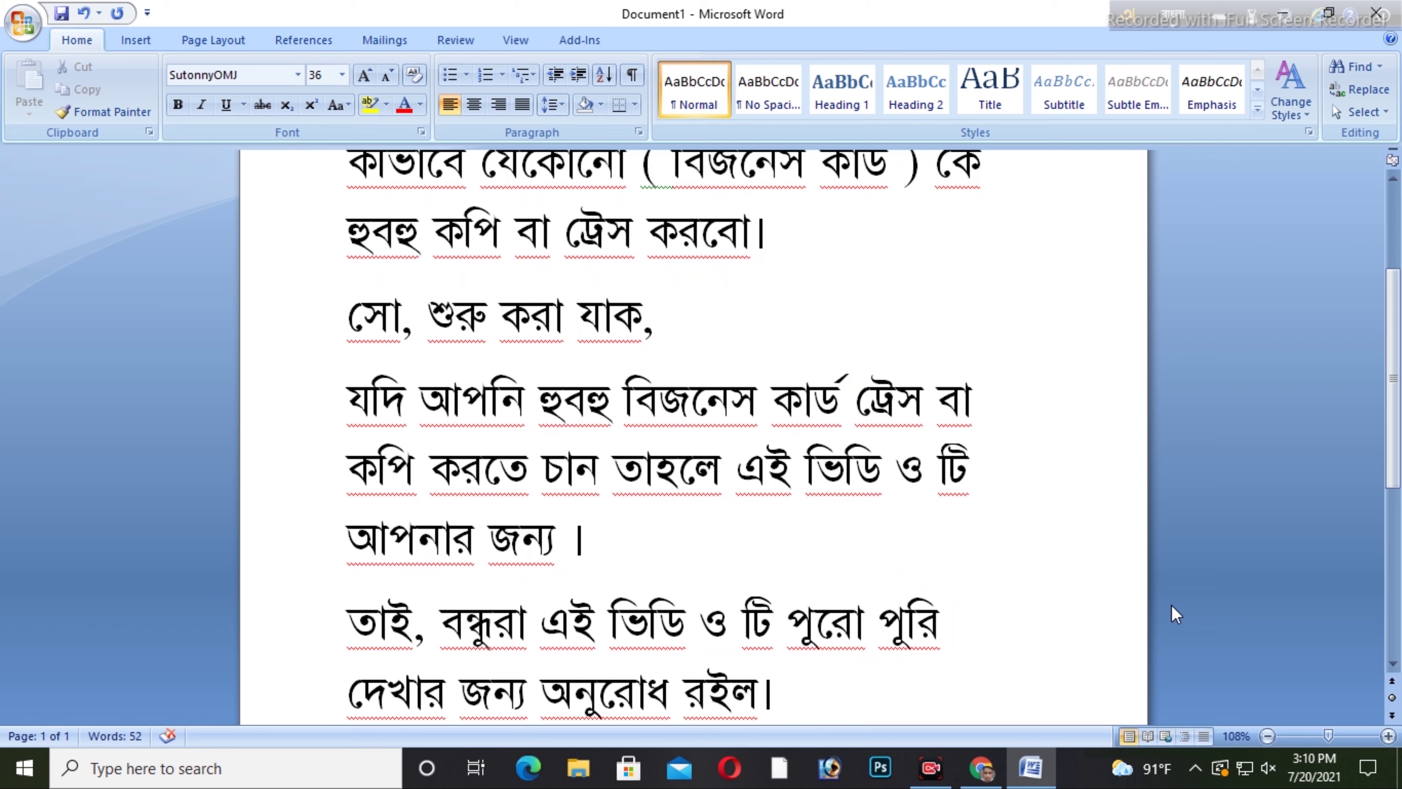
- Review the text line endings, then restore the Word window to a smaller size
{"action": "scroll", "coordinate": [1099, 613], "scroll_direction": "down", "scroll_amount": 2, "text": "ctrl"}
{"action": "scroll", "coordinate": [991, 603], "scroll_direction": "down", "scroll_amount": 2, "text": "ctrl"}
{"action": "left_click", "coordinate": [635, 586]}
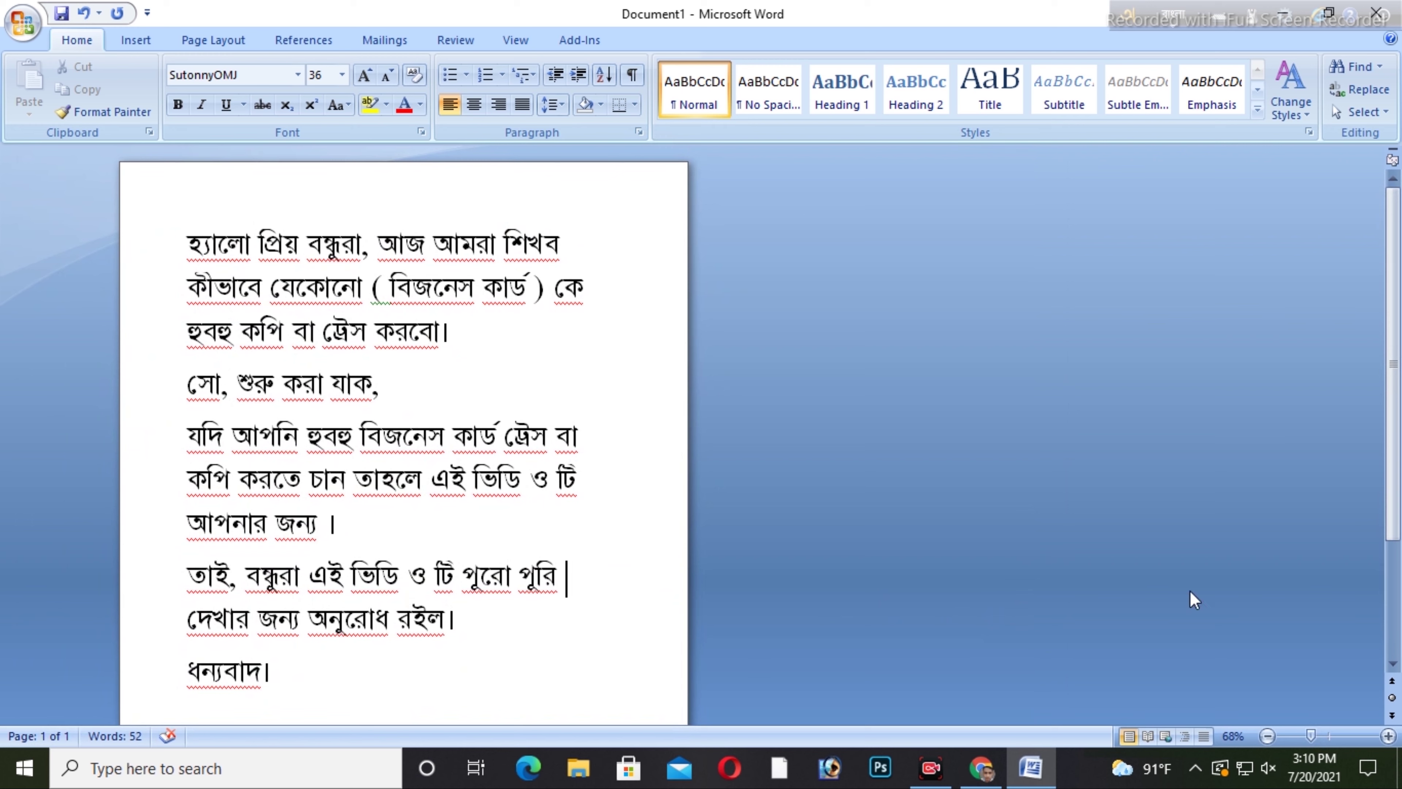
{"action": "left_click", "coordinate": [1021, 481]}
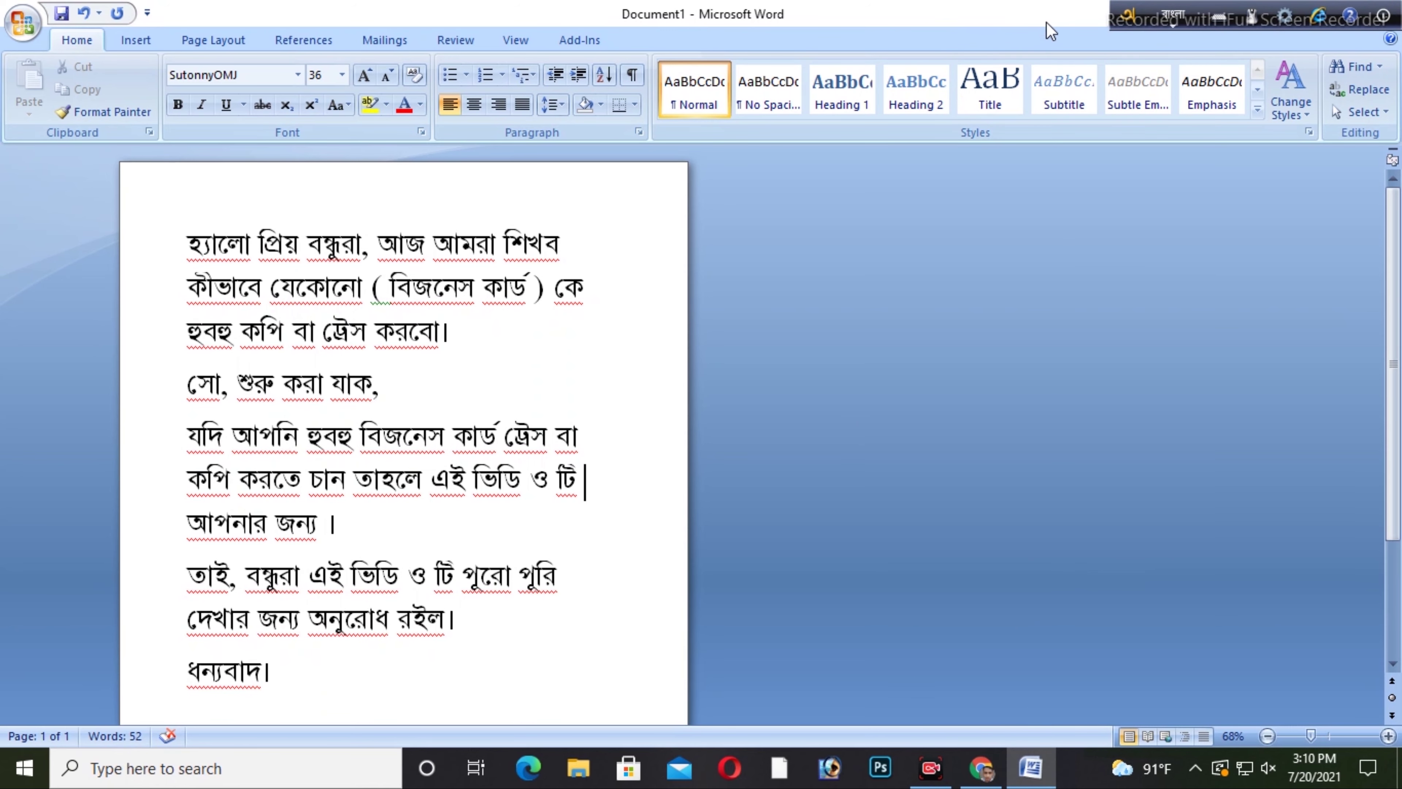
{"action": "double_click", "coordinate": [1036, 16]}
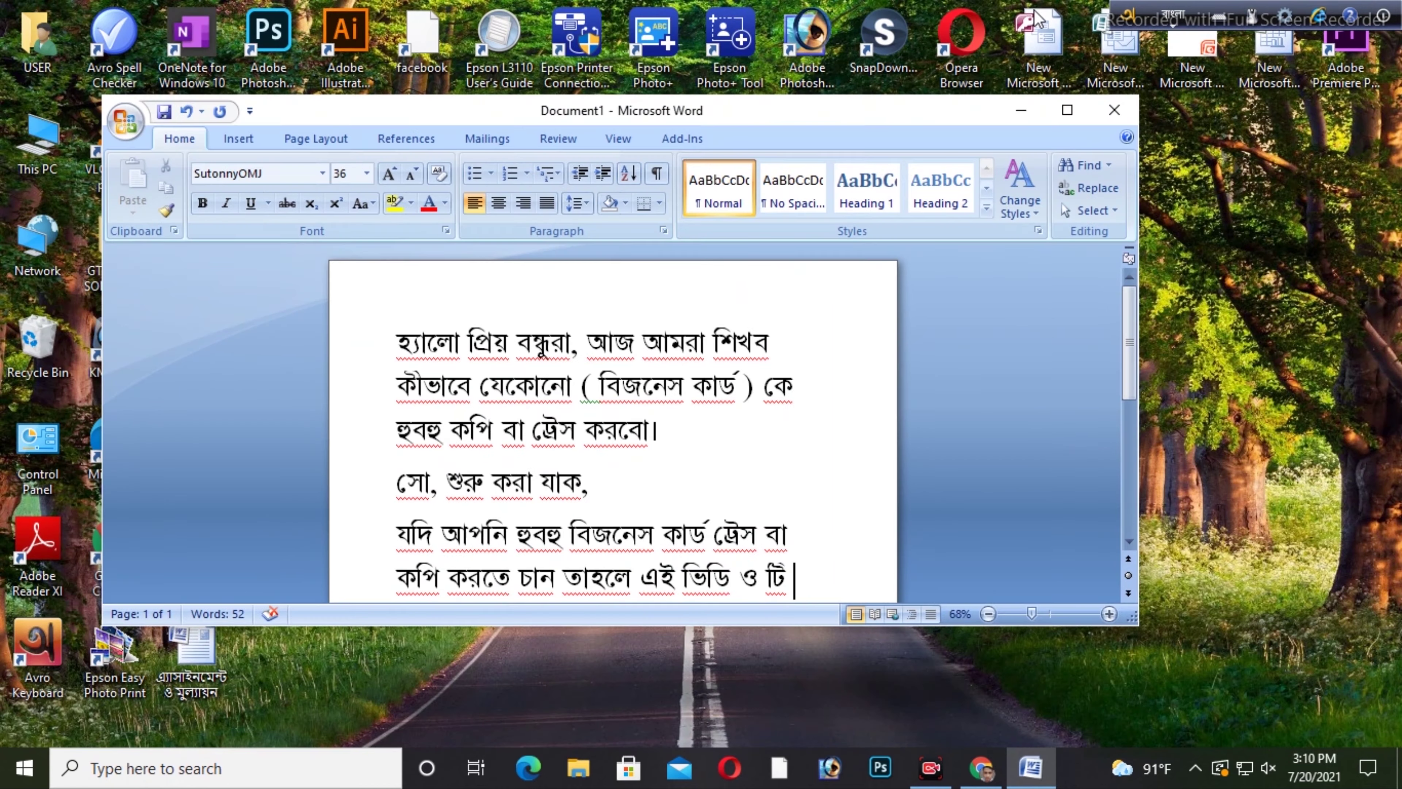
- Minimize Word and refresh the desktop
{"action": "left_click", "coordinate": [1020, 110]}
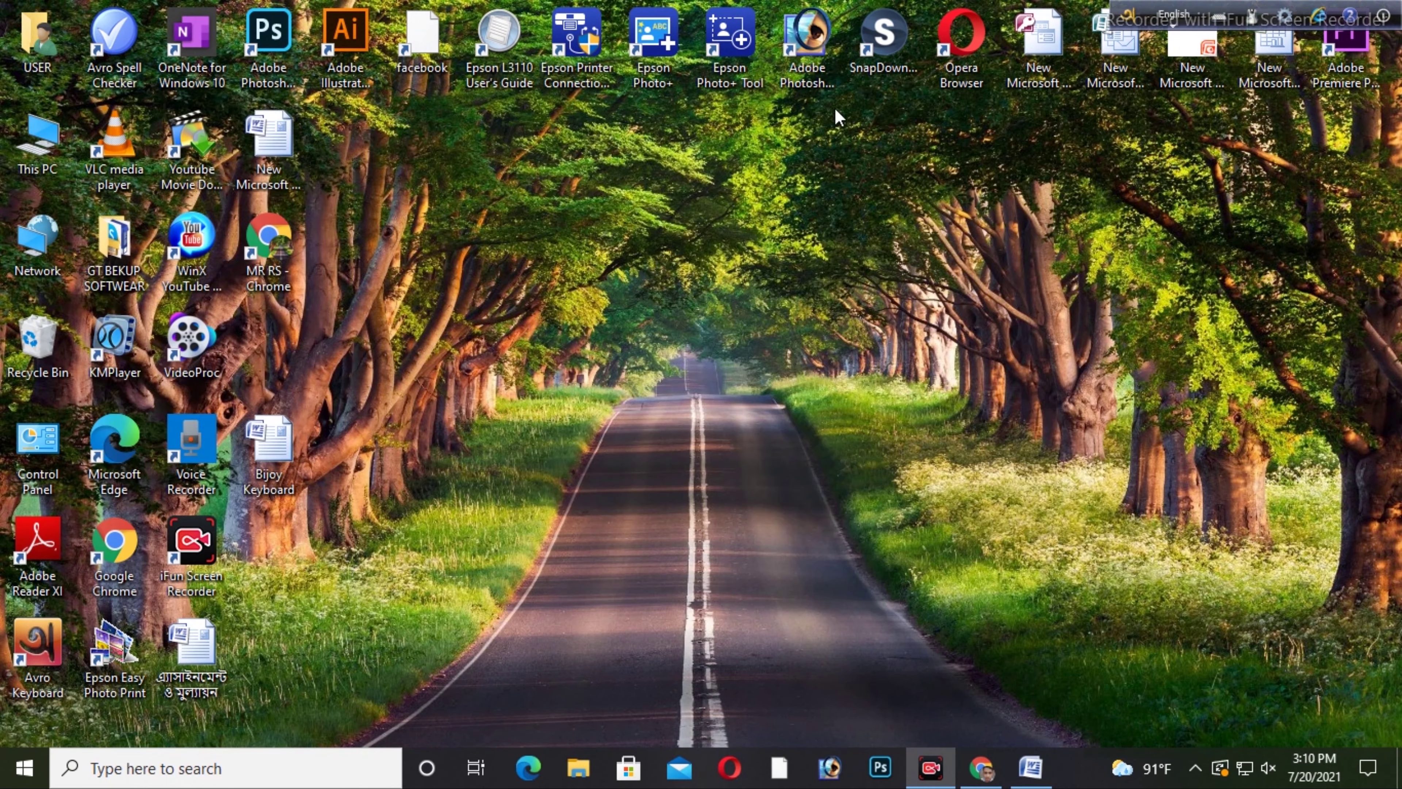
{"action": "right_click", "coordinate": [664, 226]}
{"action": "left_click", "coordinate": [690, 283]}
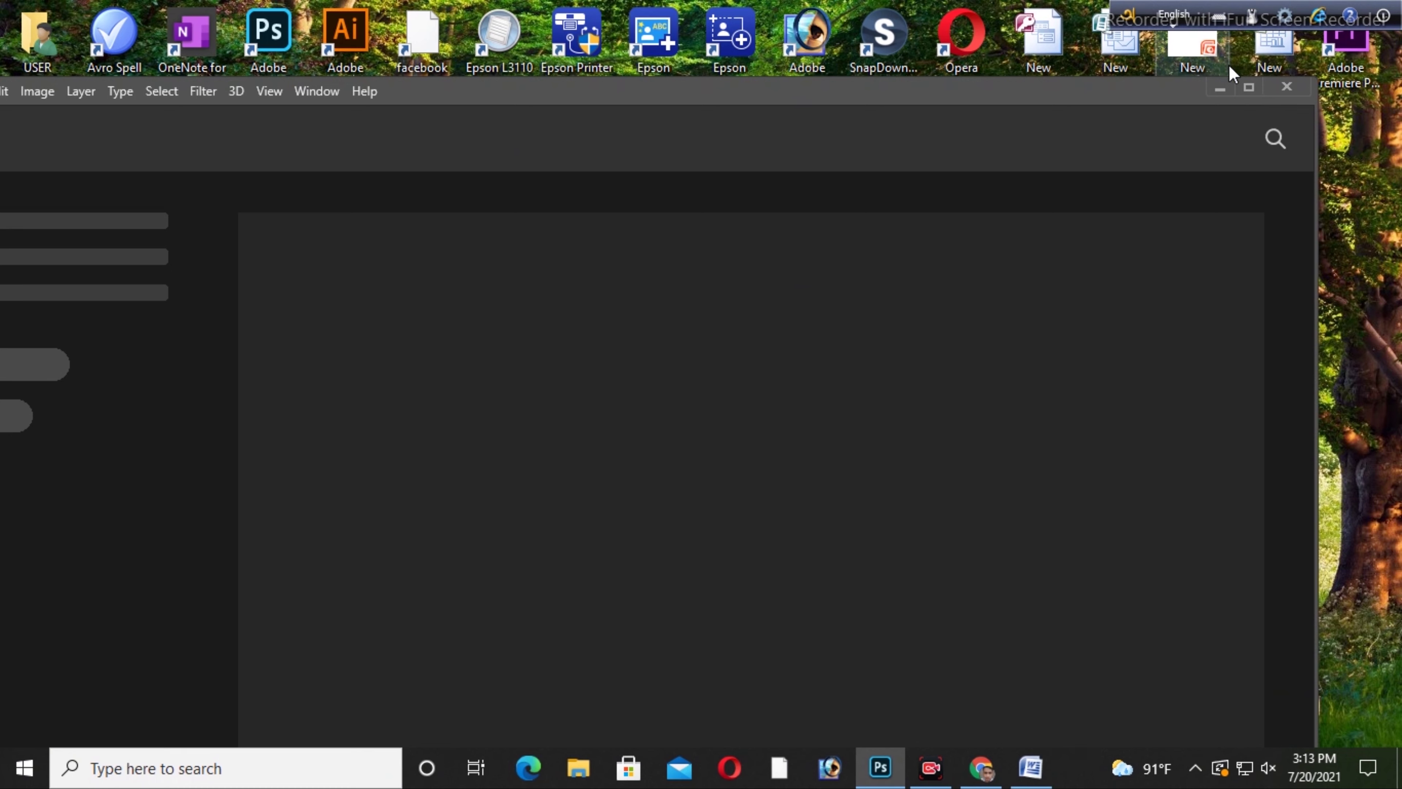
- Maximize Photoshop and start a new document from the 2 x 3.5 in custom preset
{"action": "left_click", "coordinate": [1249, 90]}
{"action": "left_click", "coordinate": [52, 17]}
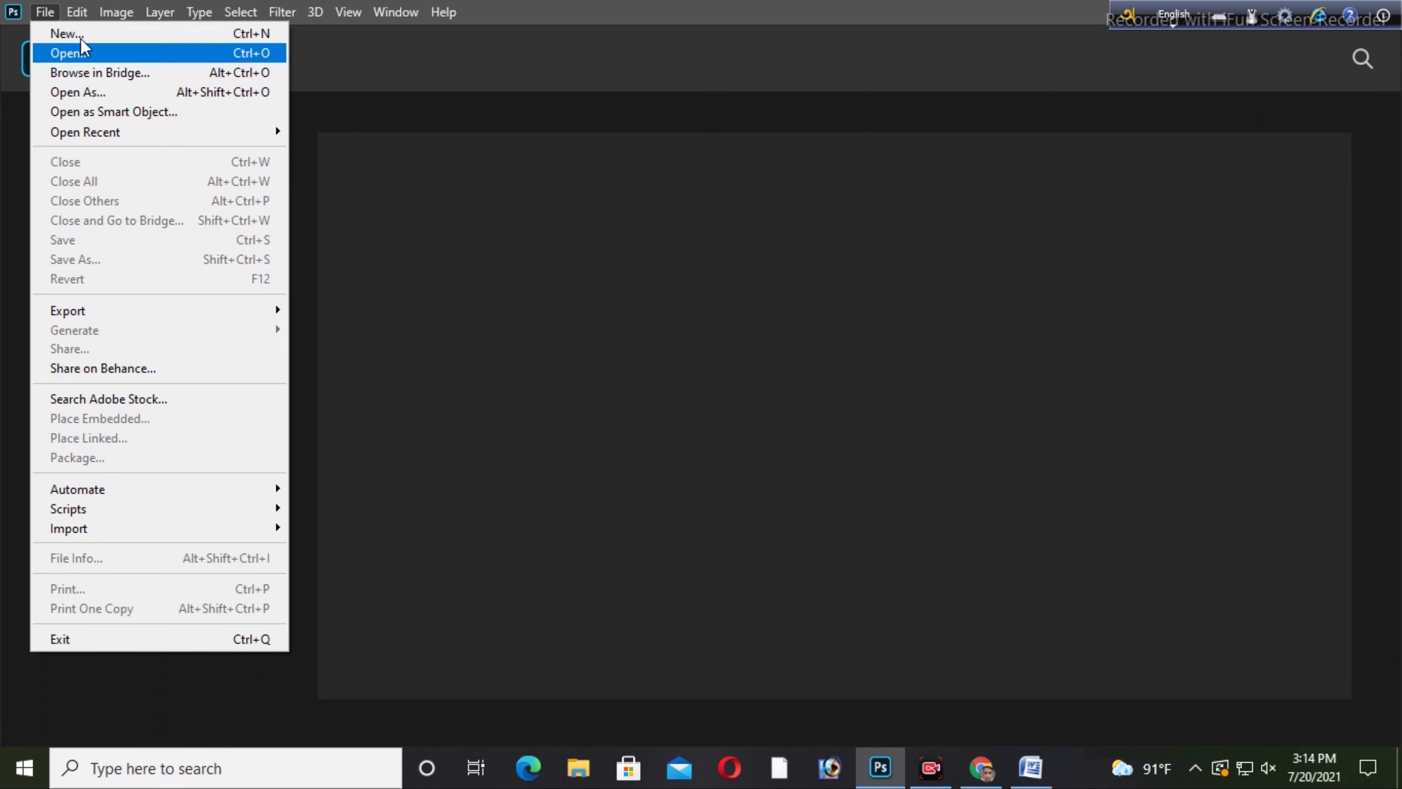
{"action": "left_click", "coordinate": [83, 50]}
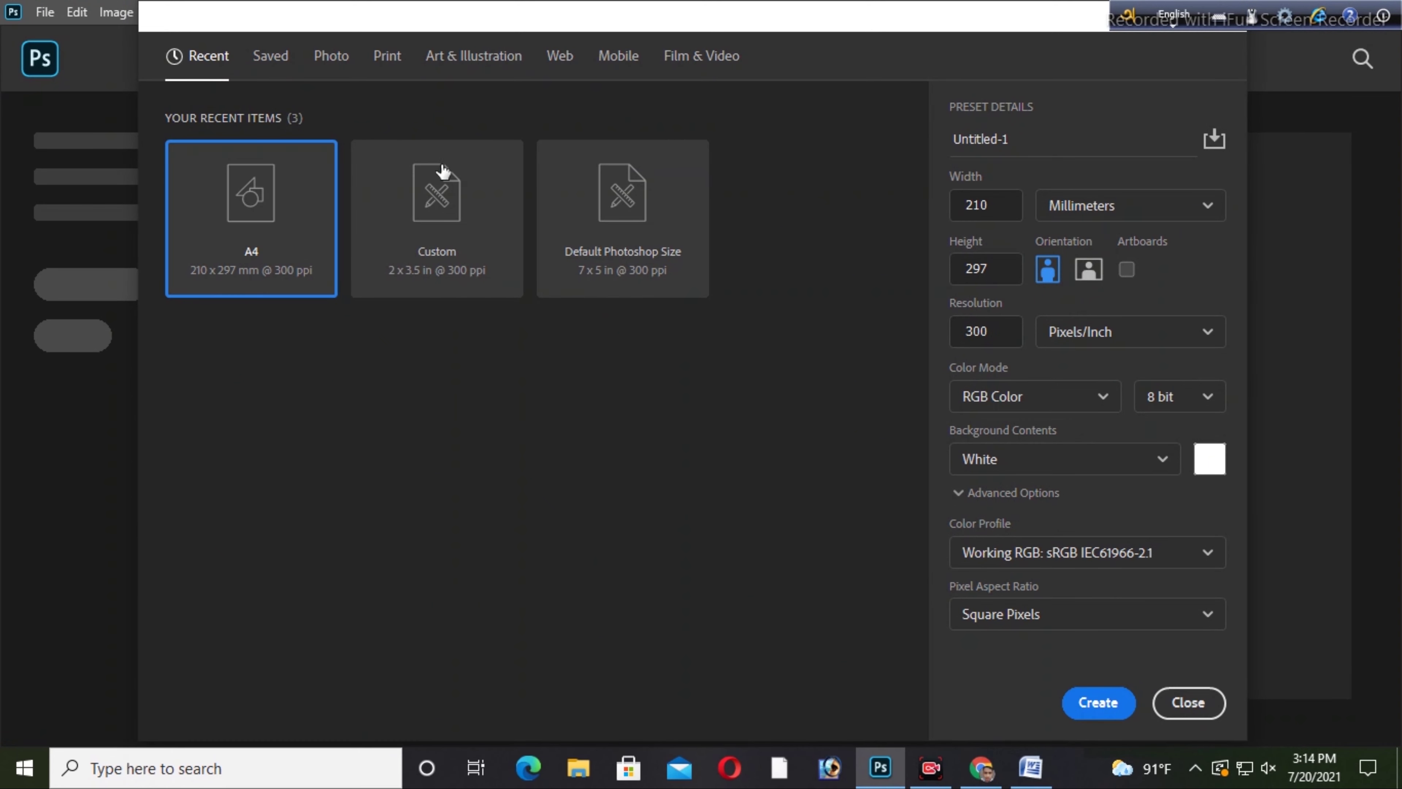
{"action": "left_click", "coordinate": [453, 257]}
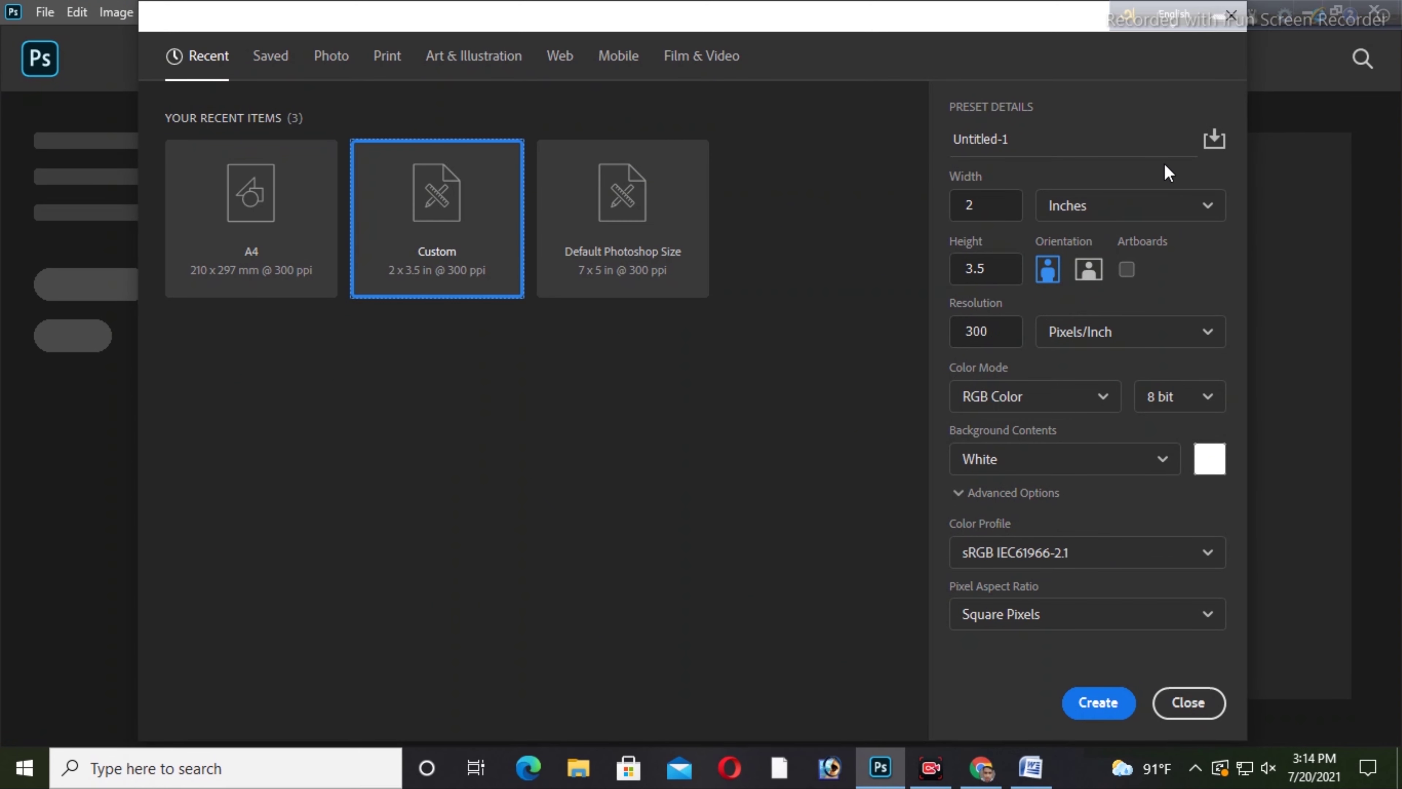
- Set the document to 3.25 × 1.75 inches at 300 ppi and create it
{"action": "left_click", "coordinate": [1077, 210]}
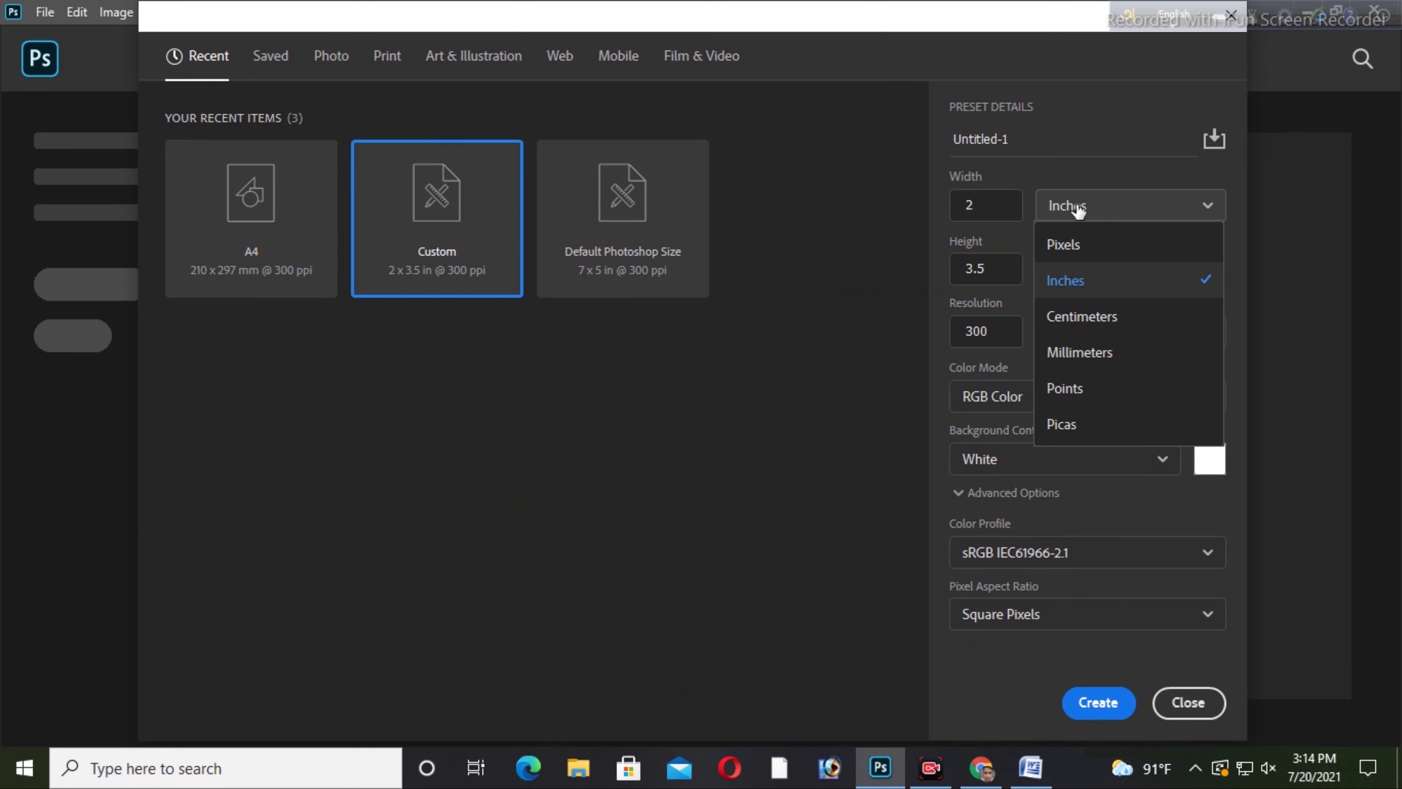
{"action": "left_click", "coordinate": [986, 209]}
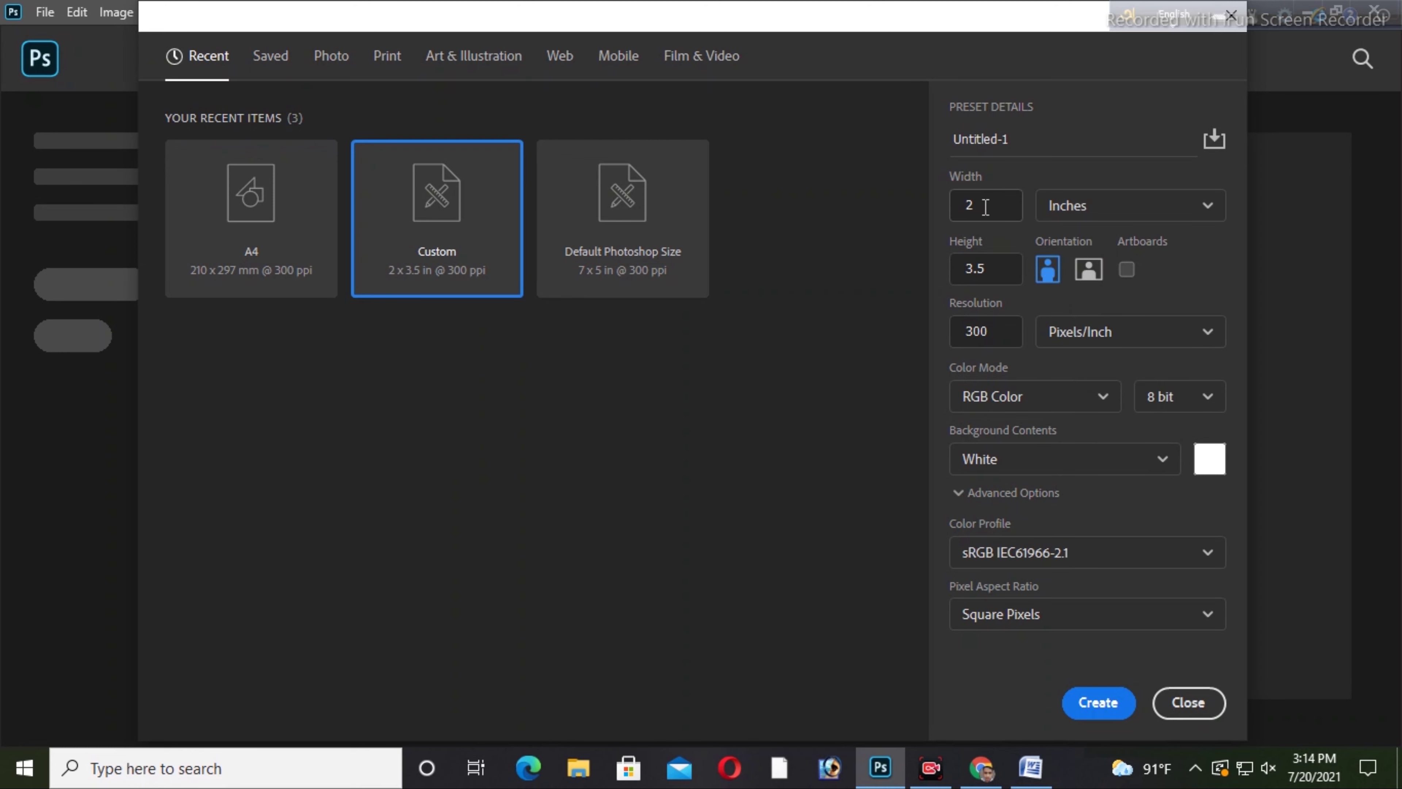
{"action": "left_click", "coordinate": [985, 206]}
{"action": "type", "text": "3.25"}
{"action": "key", "text": "Tab"}
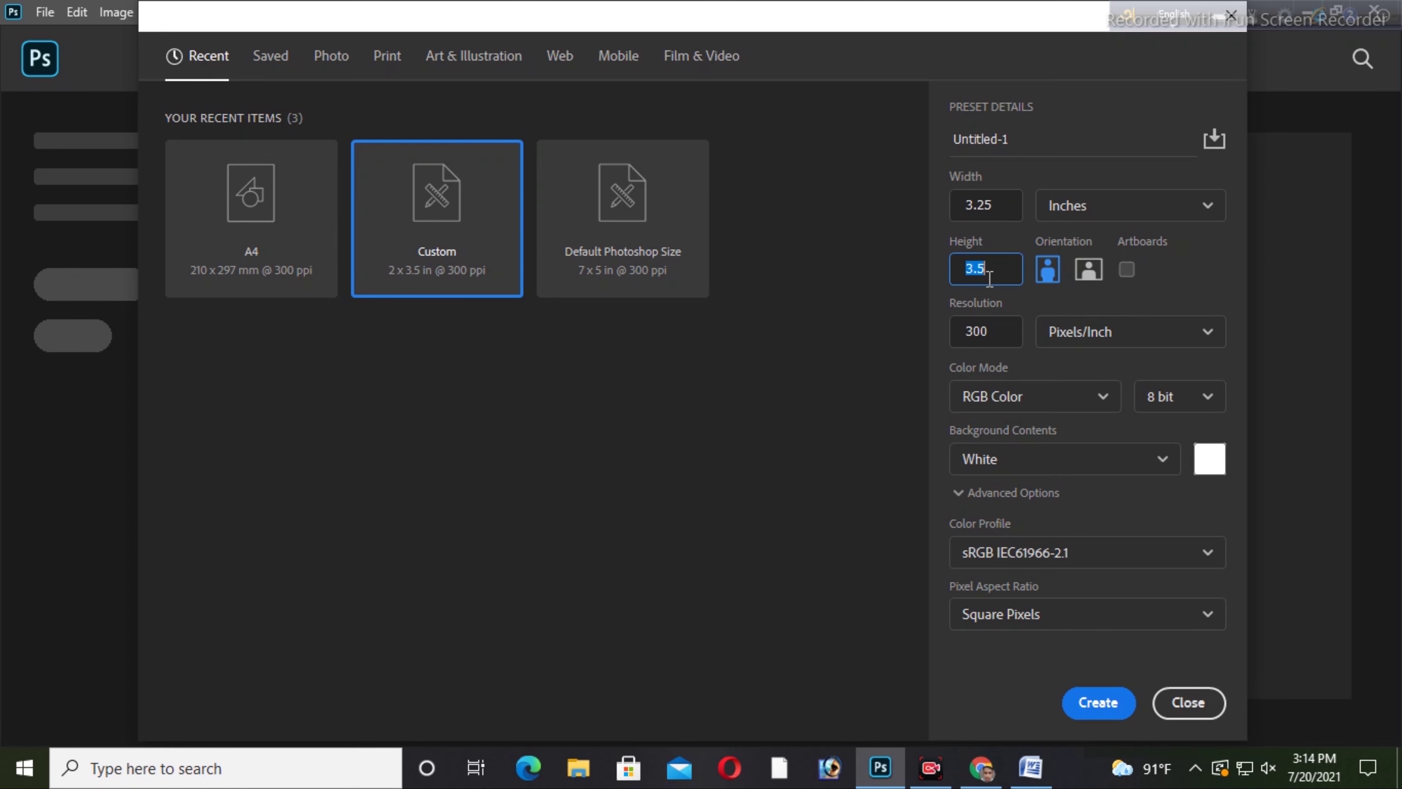
{"action": "type", "text": "1"}
{"action": "left_click_drag", "start_coordinate": [904, 15], "coordinate": [657, 15]}
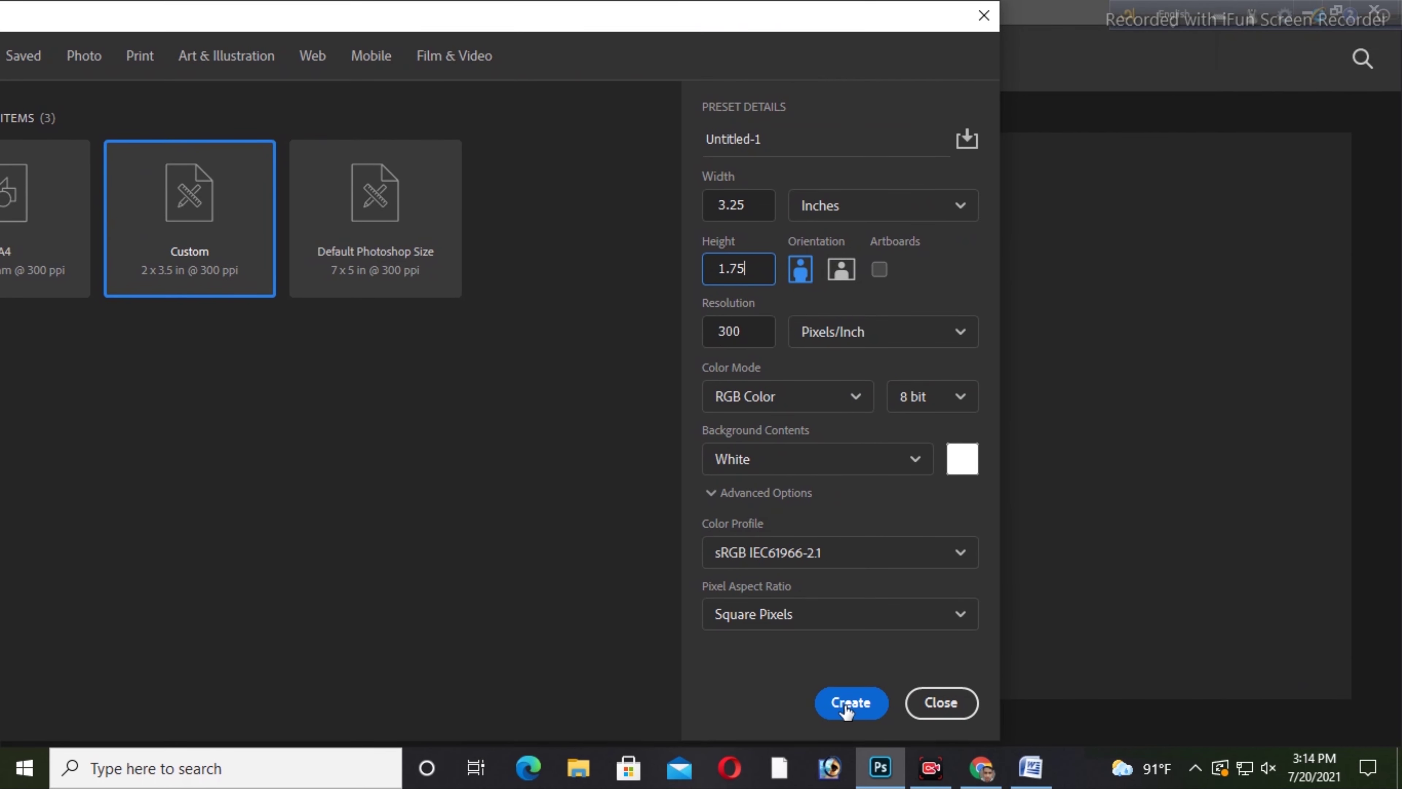
{"action": "left_click", "coordinate": [849, 703]}
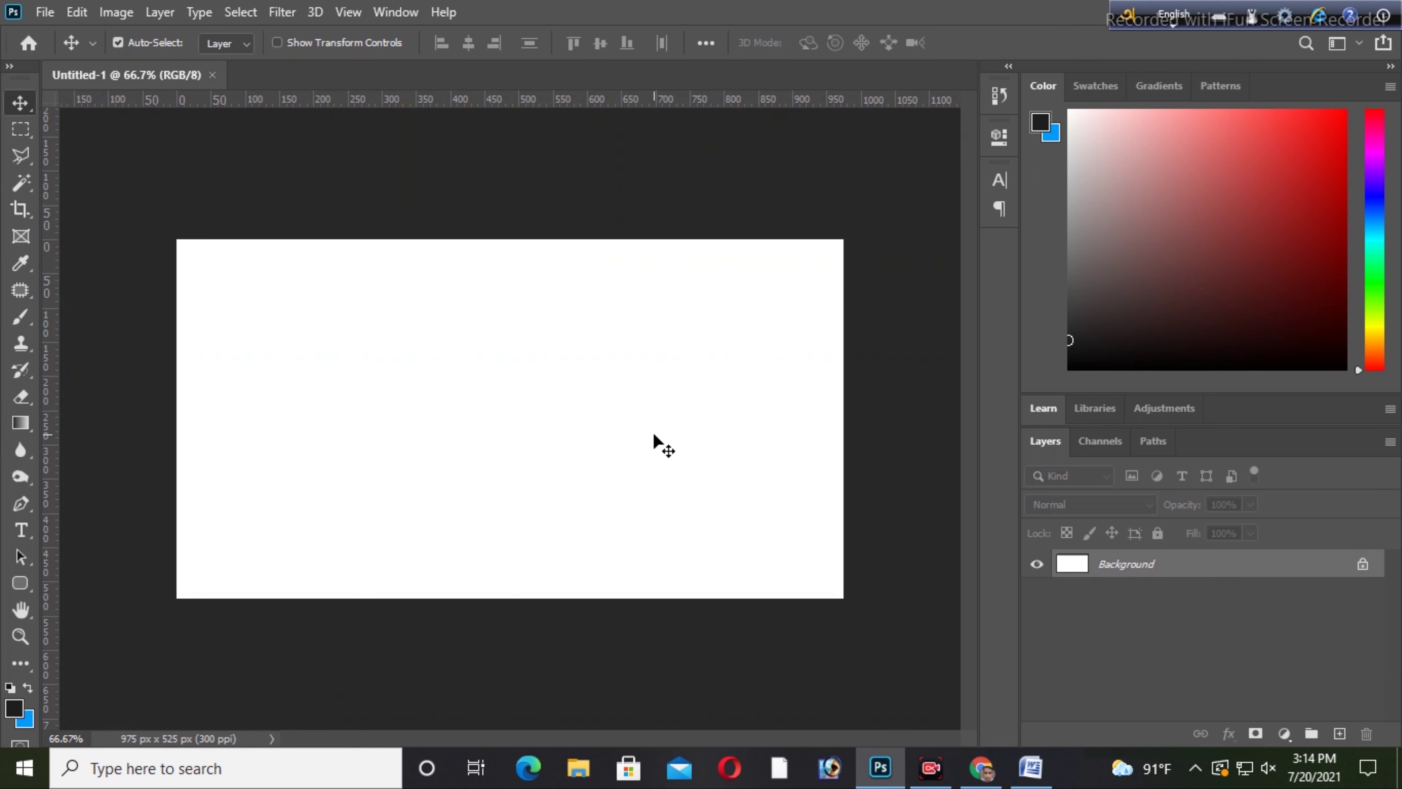
- Drag guides onto the card's top, bottom, left and right edges
{"action": "left_click_drag", "start_coordinate": [599, 100], "coordinate": [600, 238]}
{"action": "mouse_move", "coordinate": [609, 112]}
{"action": "left_mouse_down"}
{"action": "mouse_move", "coordinate": [645, 494]}
{"action": "mouse_move", "coordinate": [626, 598]}
{"action": "left_mouse_up"}
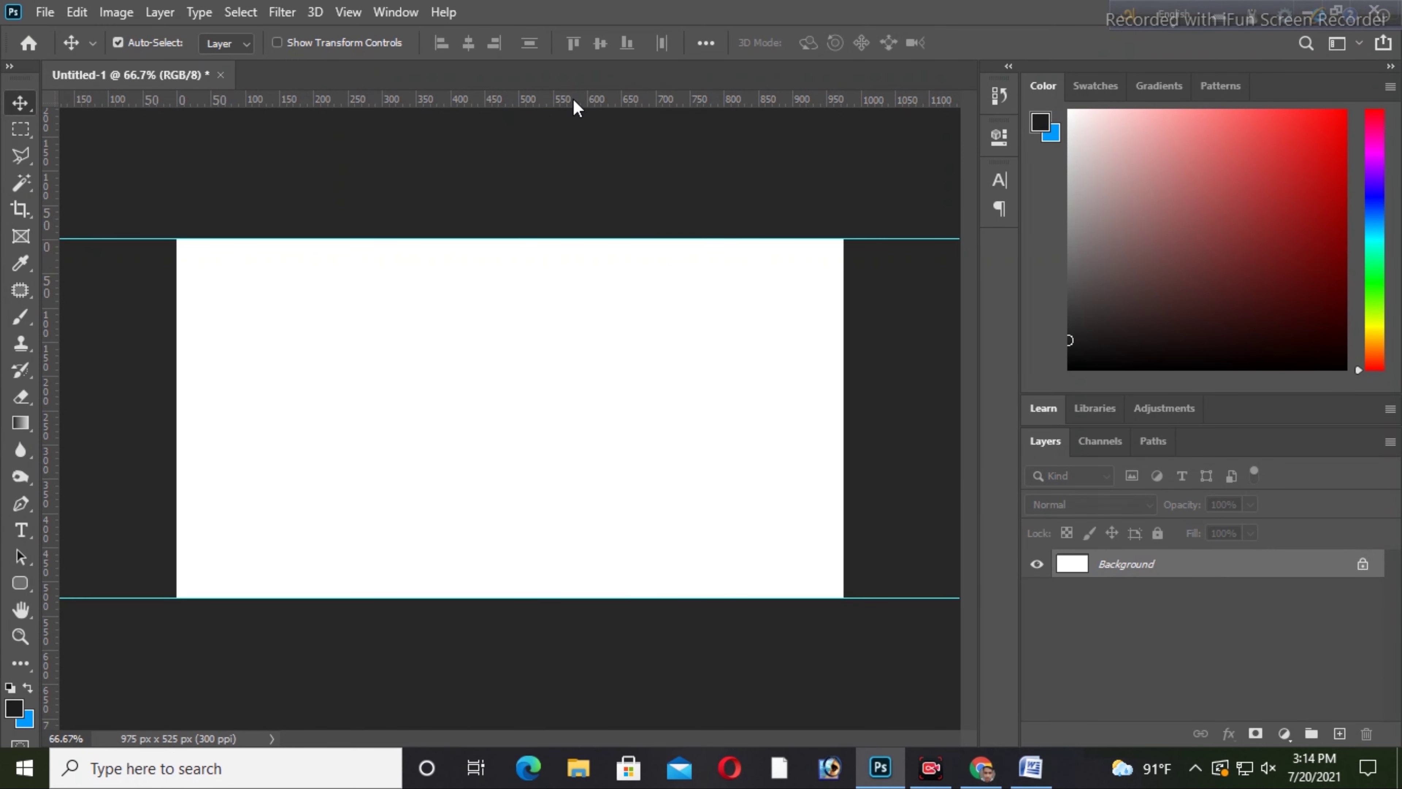
{"action": "mouse_move", "coordinate": [573, 103]}
{"action": "left_mouse_down"}
{"action": "mouse_move", "coordinate": [339, 436]}
{"action": "mouse_move", "coordinate": [183, 452]}
{"action": "left_mouse_up"}
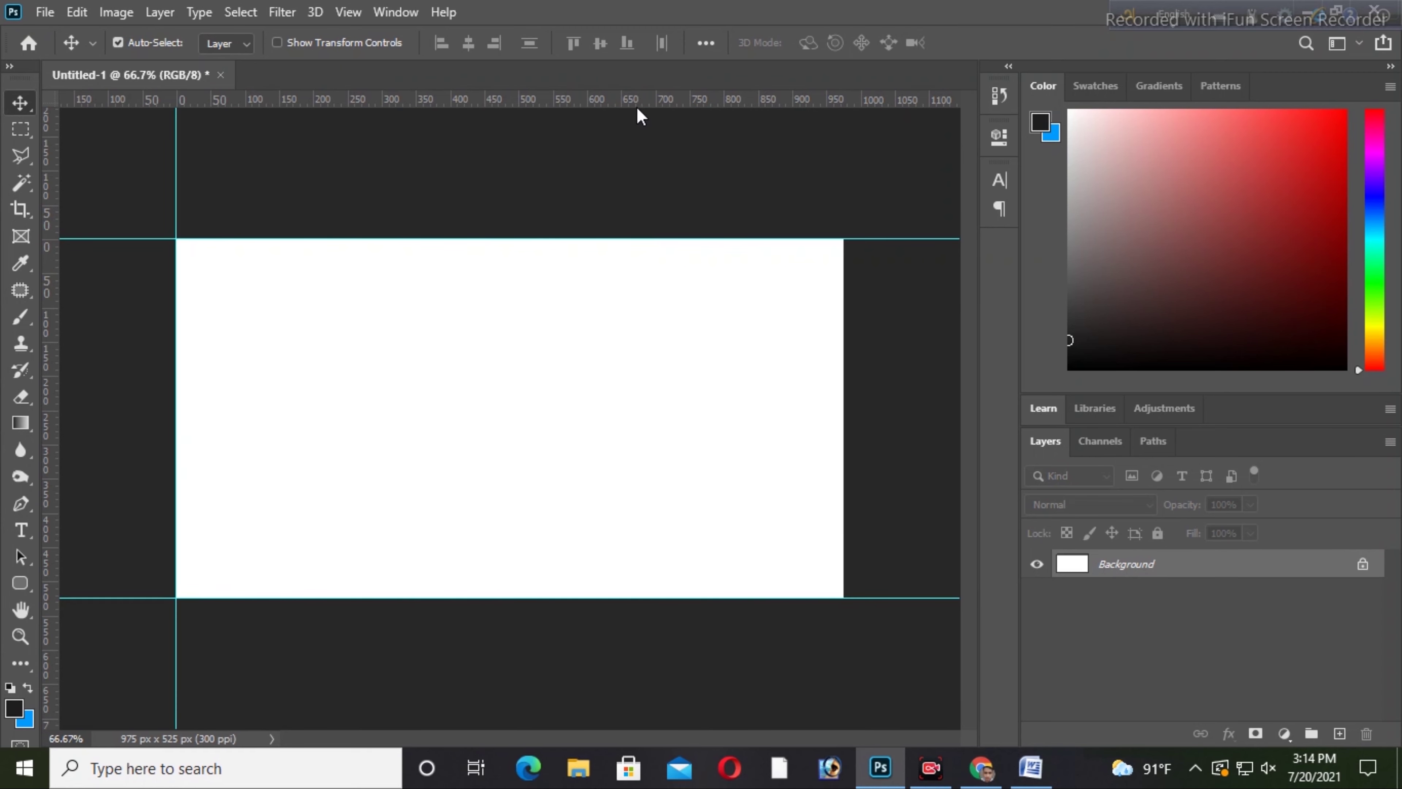
{"action": "mouse_move", "coordinate": [629, 106]}
{"action": "left_mouse_down"}
{"action": "mouse_move", "coordinate": [811, 482]}
{"action": "mouse_move", "coordinate": [842, 472]}
{"action": "left_mouse_up"}
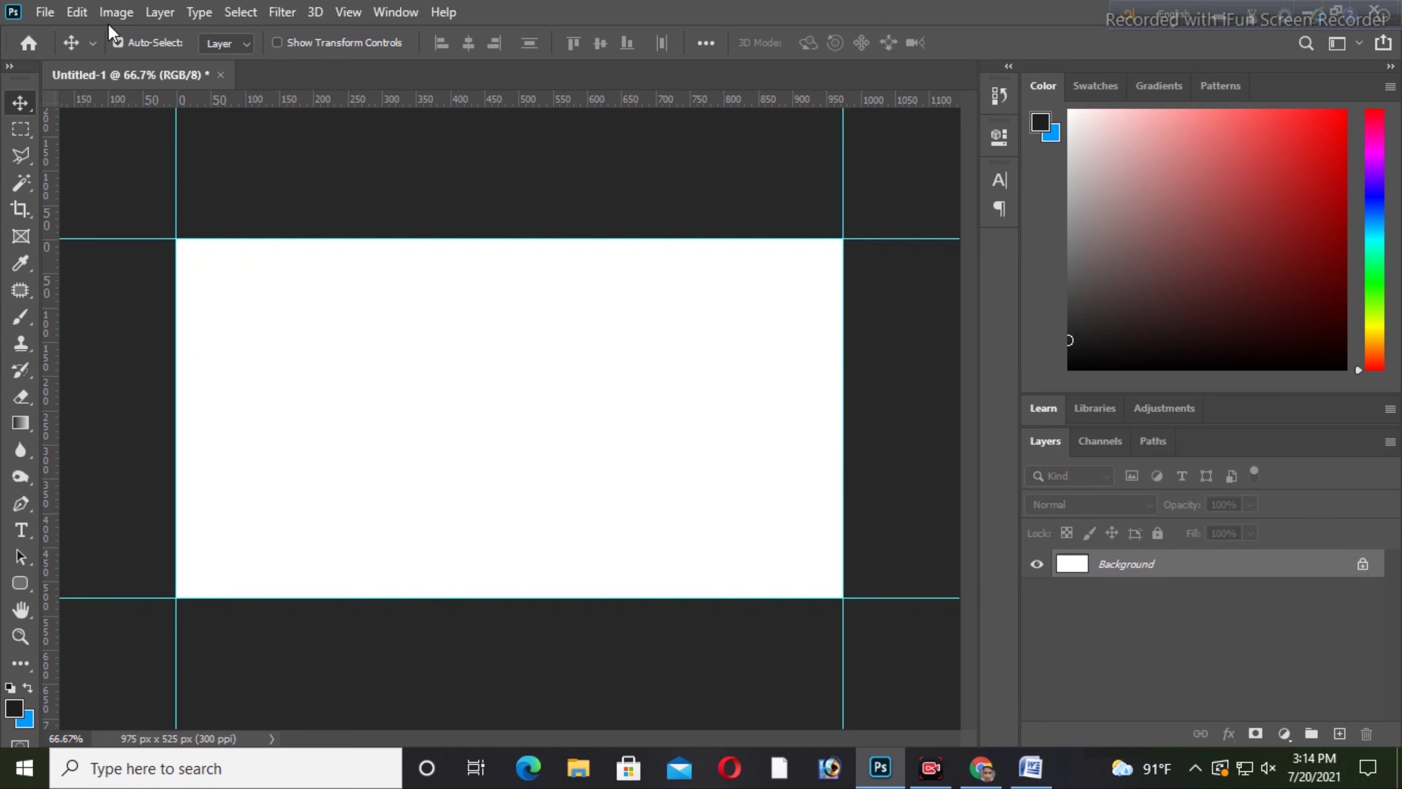
{"action": "left_click", "coordinate": [116, 13]}
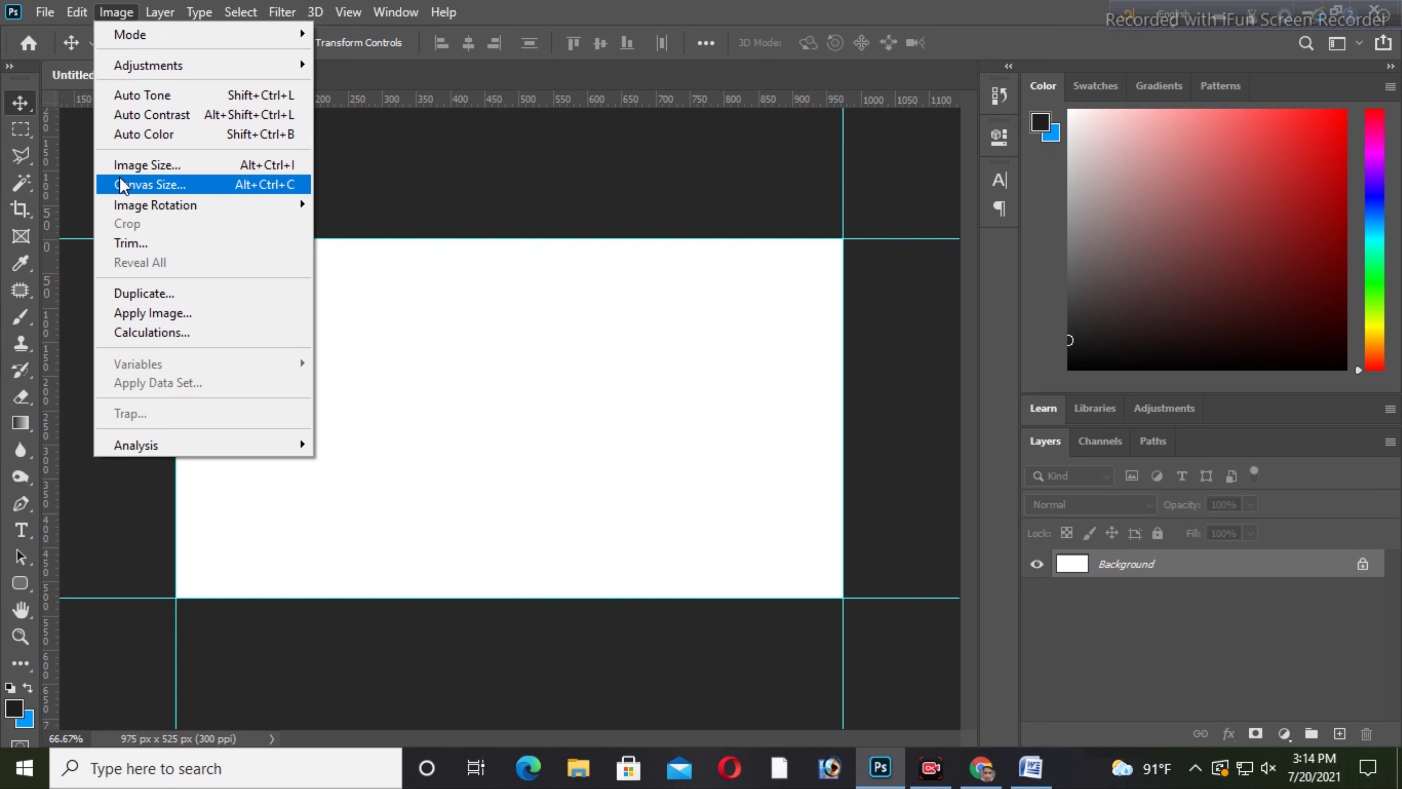
- Try fractional Canvas Size increases, dismissing the integer-required errors and toggling Relative
{"action": "left_click", "coordinate": [163, 187]}
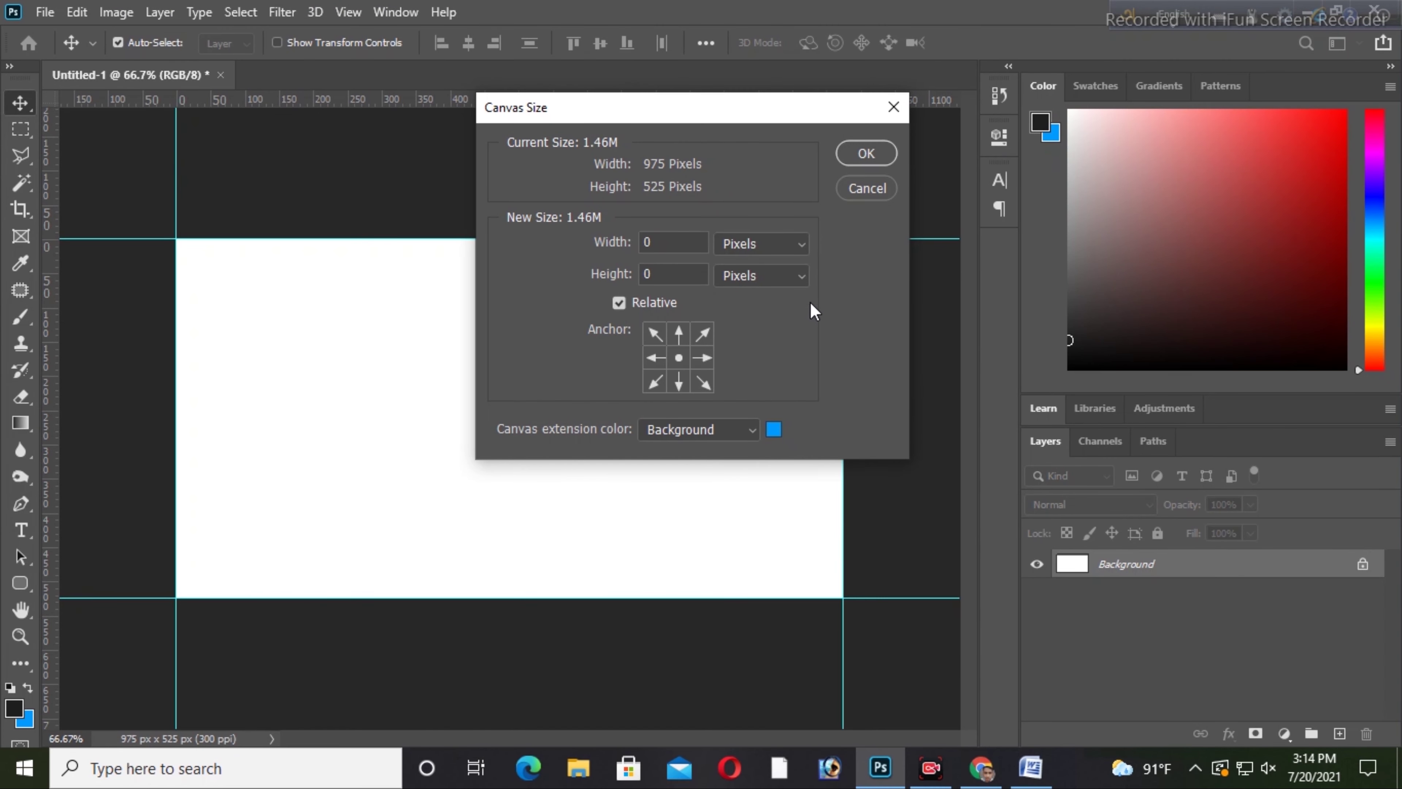
{"action": "left_click", "coordinate": [654, 244]}
{"action": "key", "text": "BackSpace"}
{"action": "type", "text": ".25"}
{"action": "left_click", "coordinate": [667, 279]}
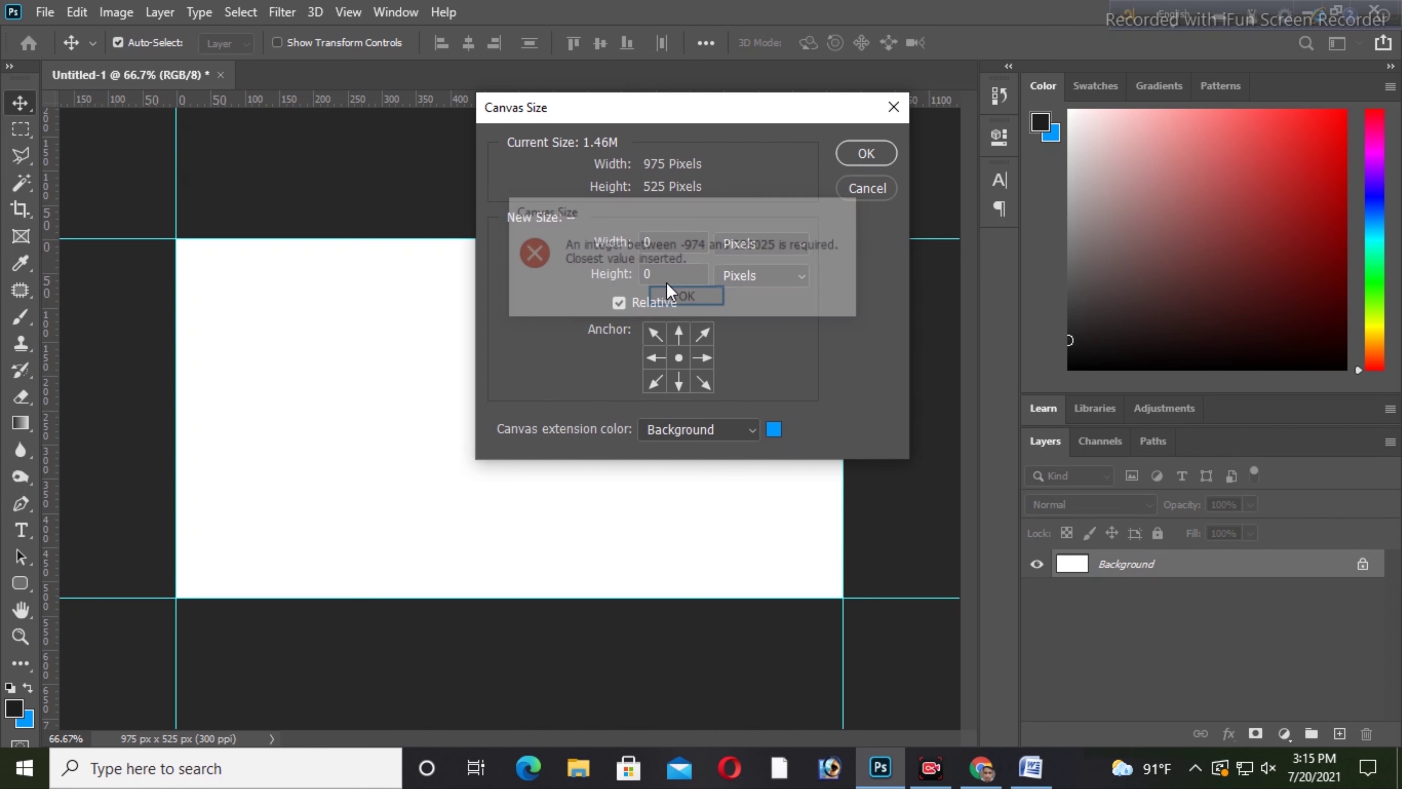
{"action": "left_click", "coordinate": [685, 303]}
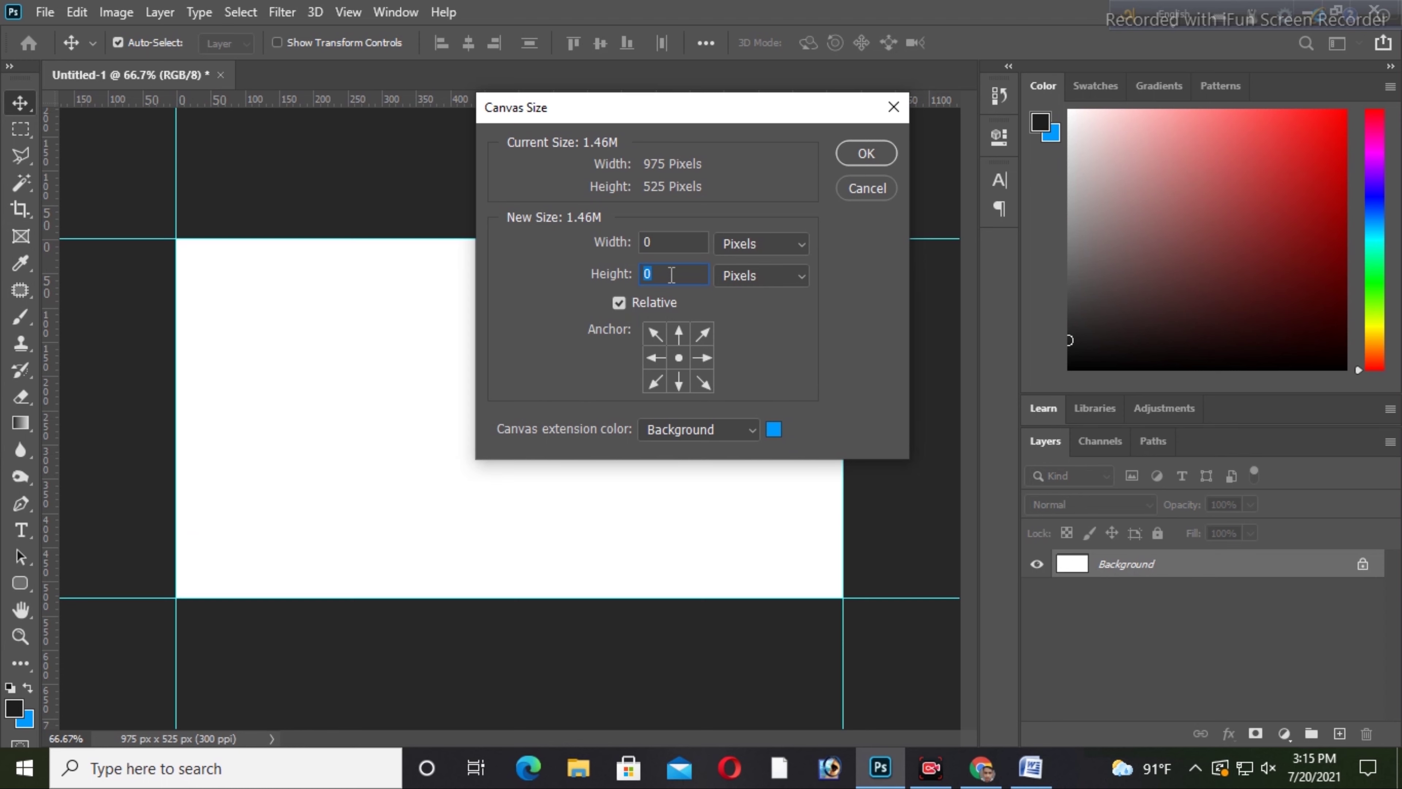
{"action": "type", "text": ".2"}
{"action": "left_click", "coordinate": [667, 243]}
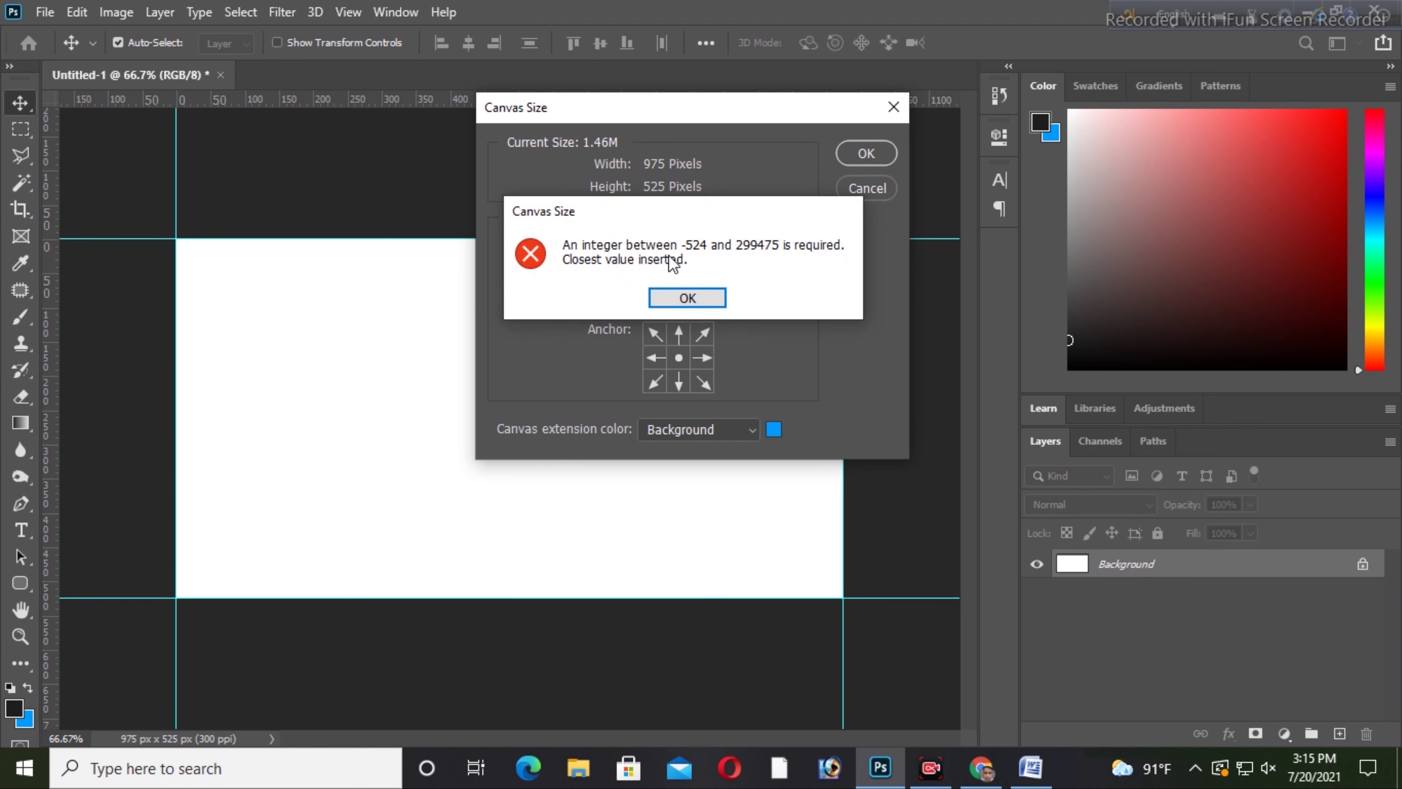
{"action": "left_click", "coordinate": [690, 299]}
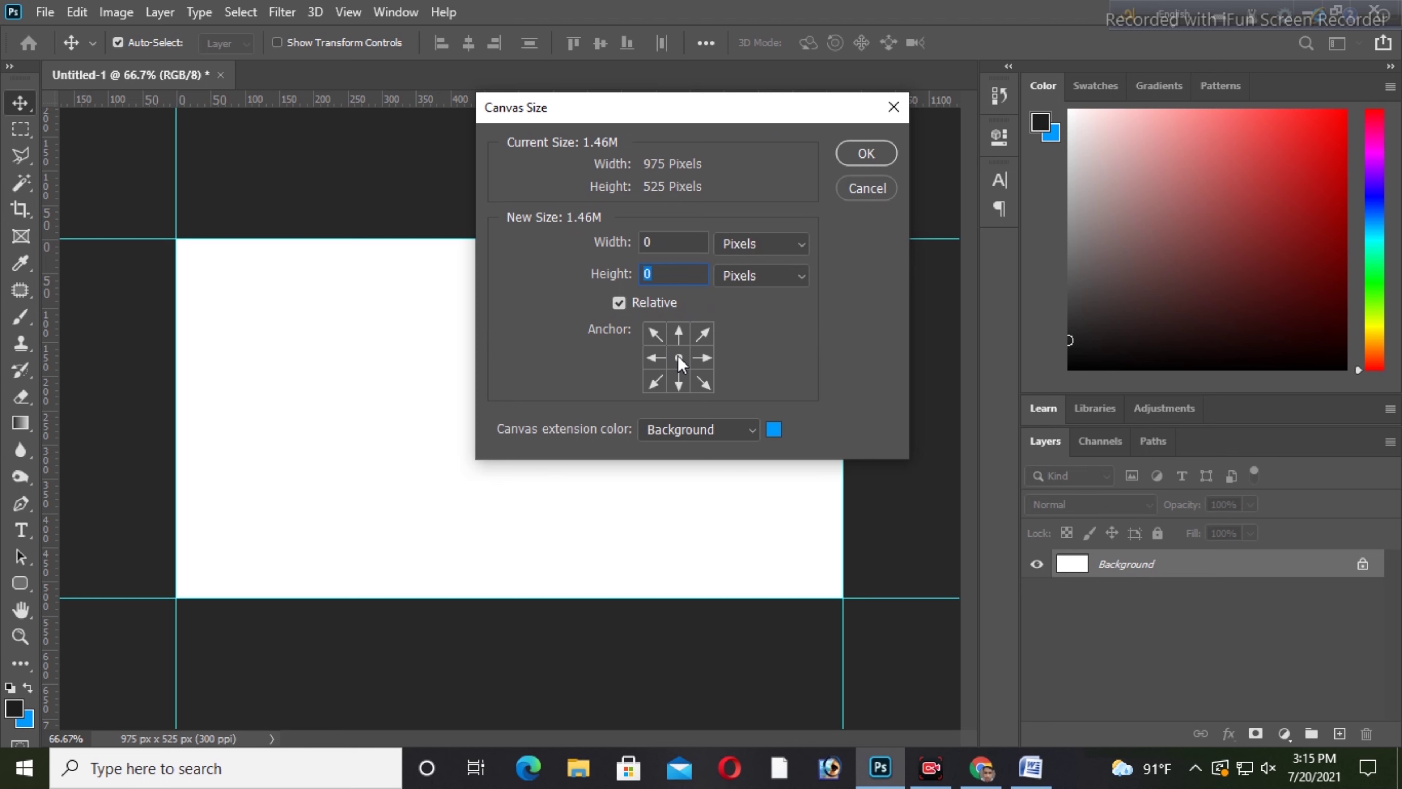
{"action": "left_click", "coordinate": [620, 306]}
- Switch Canvas Size units to inches and add 0.25 inch to both width and height
{"action": "left_click", "coordinate": [676, 272]}
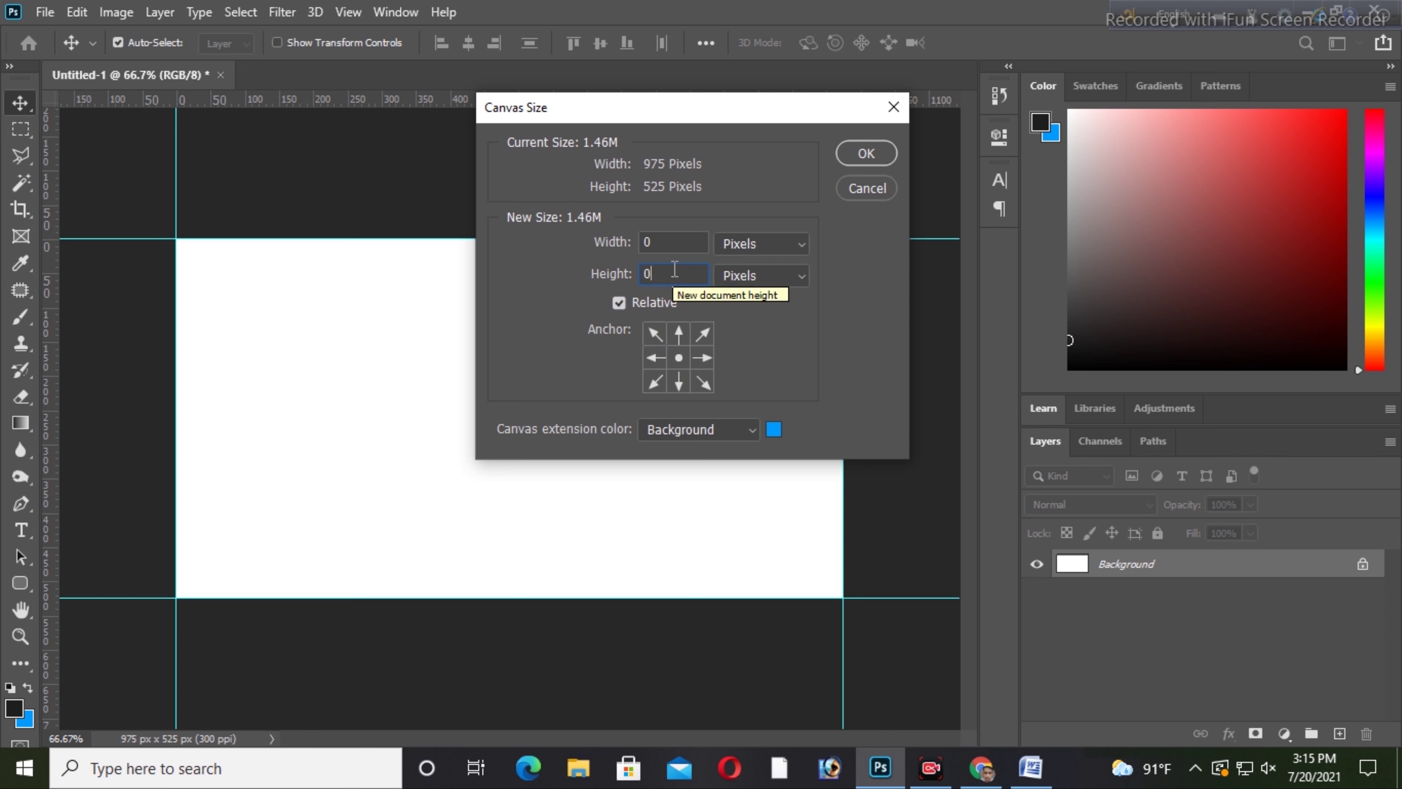
{"action": "left_click", "coordinate": [797, 279]}
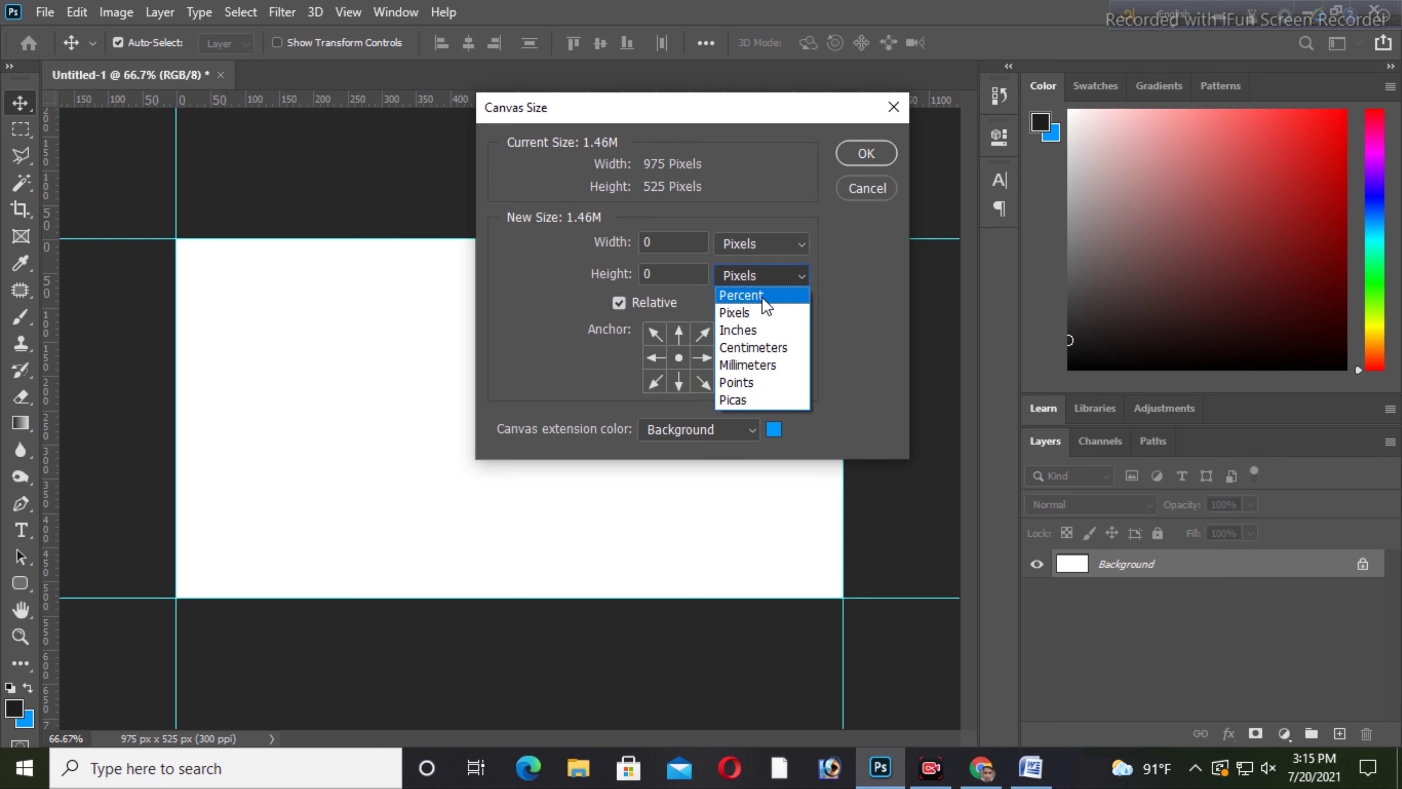
{"action": "left_click", "coordinate": [752, 331]}
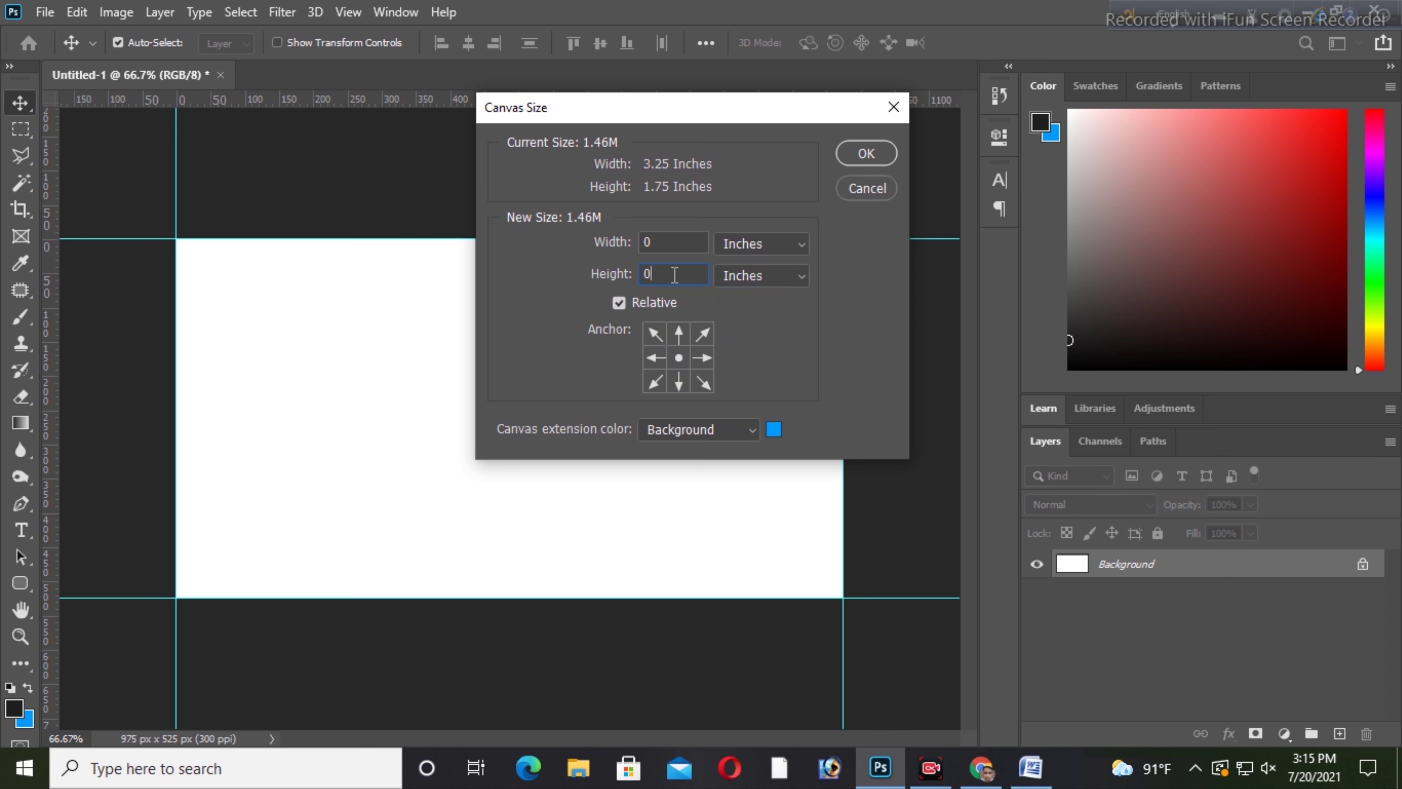
{"action": "key", "text": "BackSpace"}
{"action": "type", "text": ".25"}
{"action": "double_click", "coordinate": [665, 241]}
{"action": "key", "text": "BackSpace"}
{"action": "type", "text": ".25"}
{"action": "left_click", "coordinate": [873, 156]}
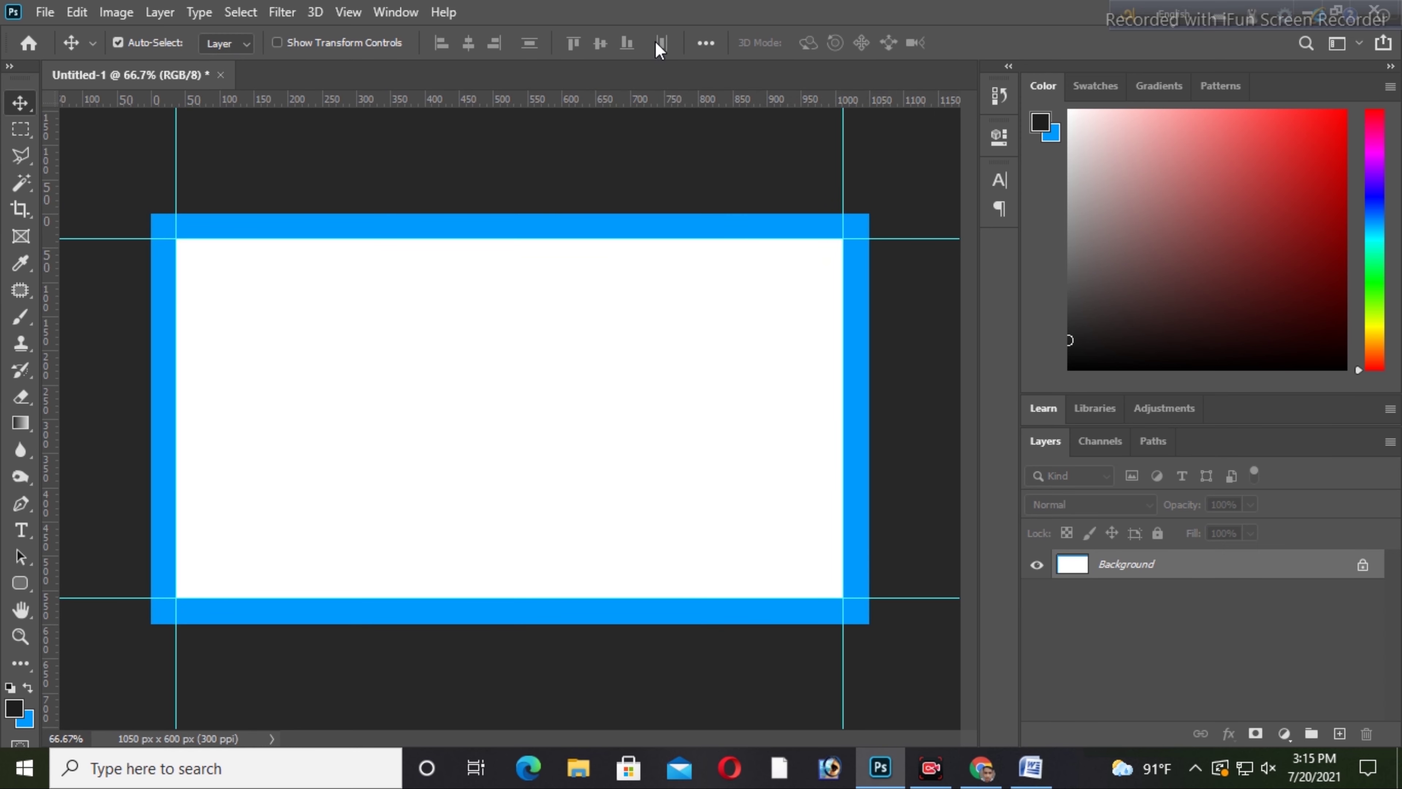
- Try and discard a horizontal guide, then add a new Layer 1 above Background
{"action": "left_click_drag", "start_coordinate": [547, 103], "coordinate": [546, 182]}
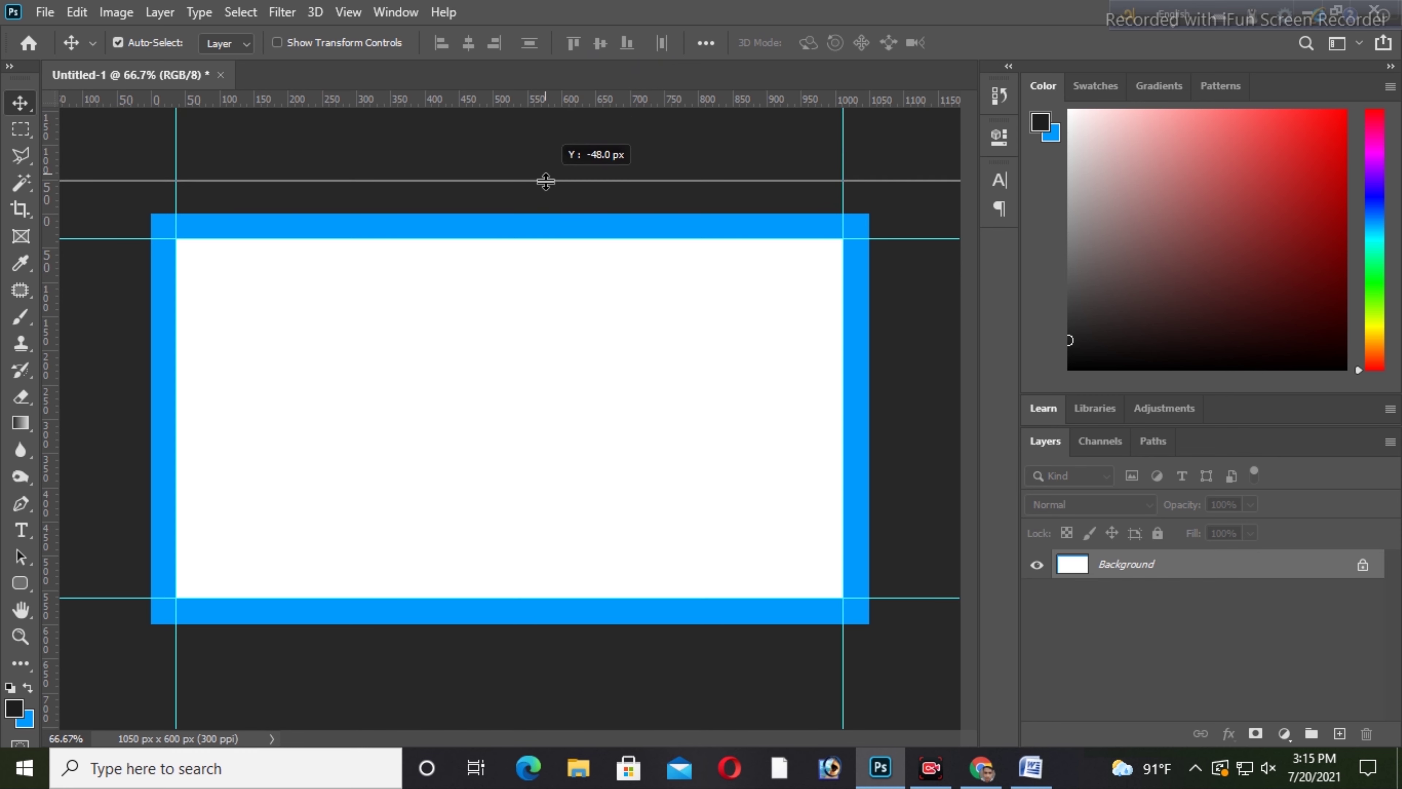
{"action": "left_click_drag", "start_coordinate": [546, 183], "coordinate": [543, 100]}
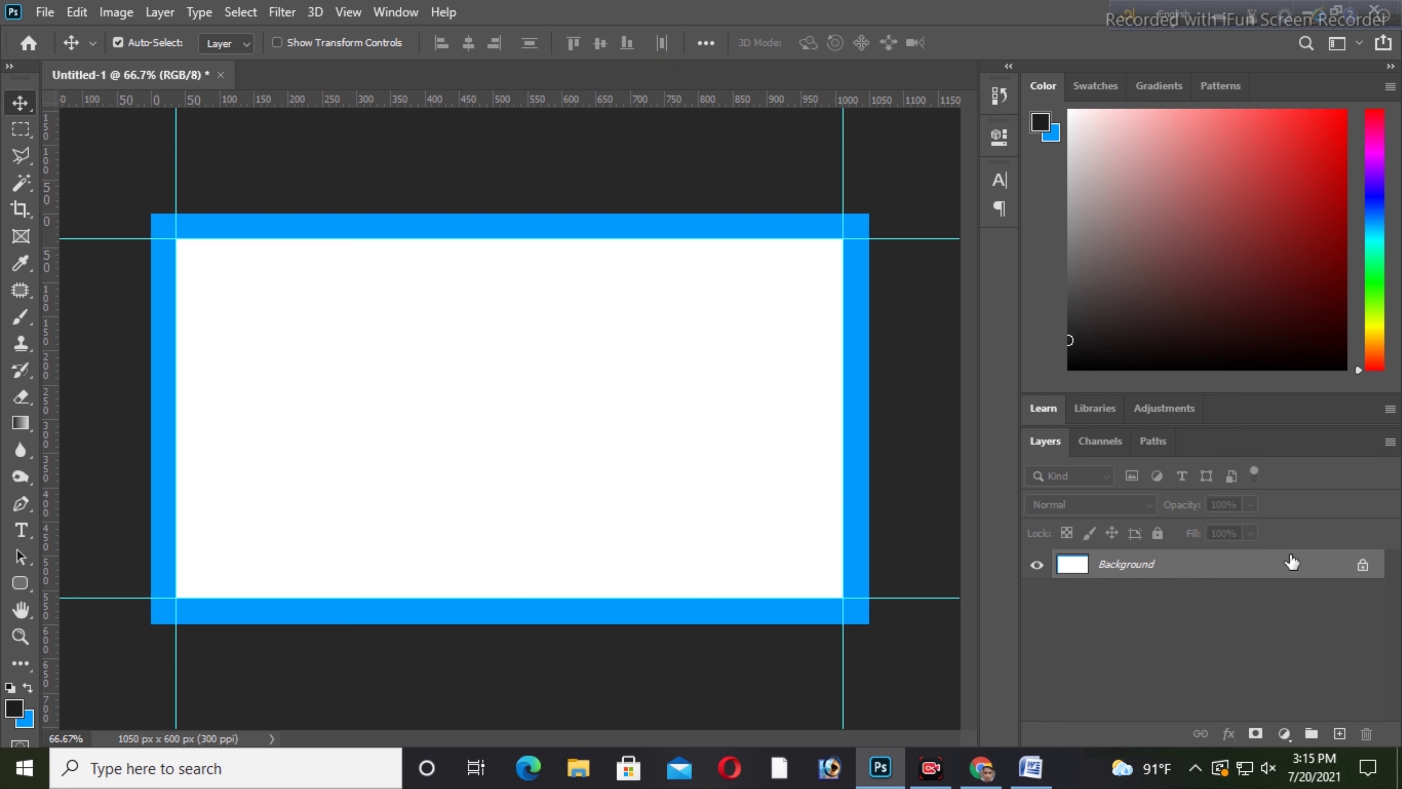
{"action": "left_click_drag", "start_coordinate": [1292, 562], "coordinate": [1290, 555]}
{"action": "key", "text": "ctrl+j"}
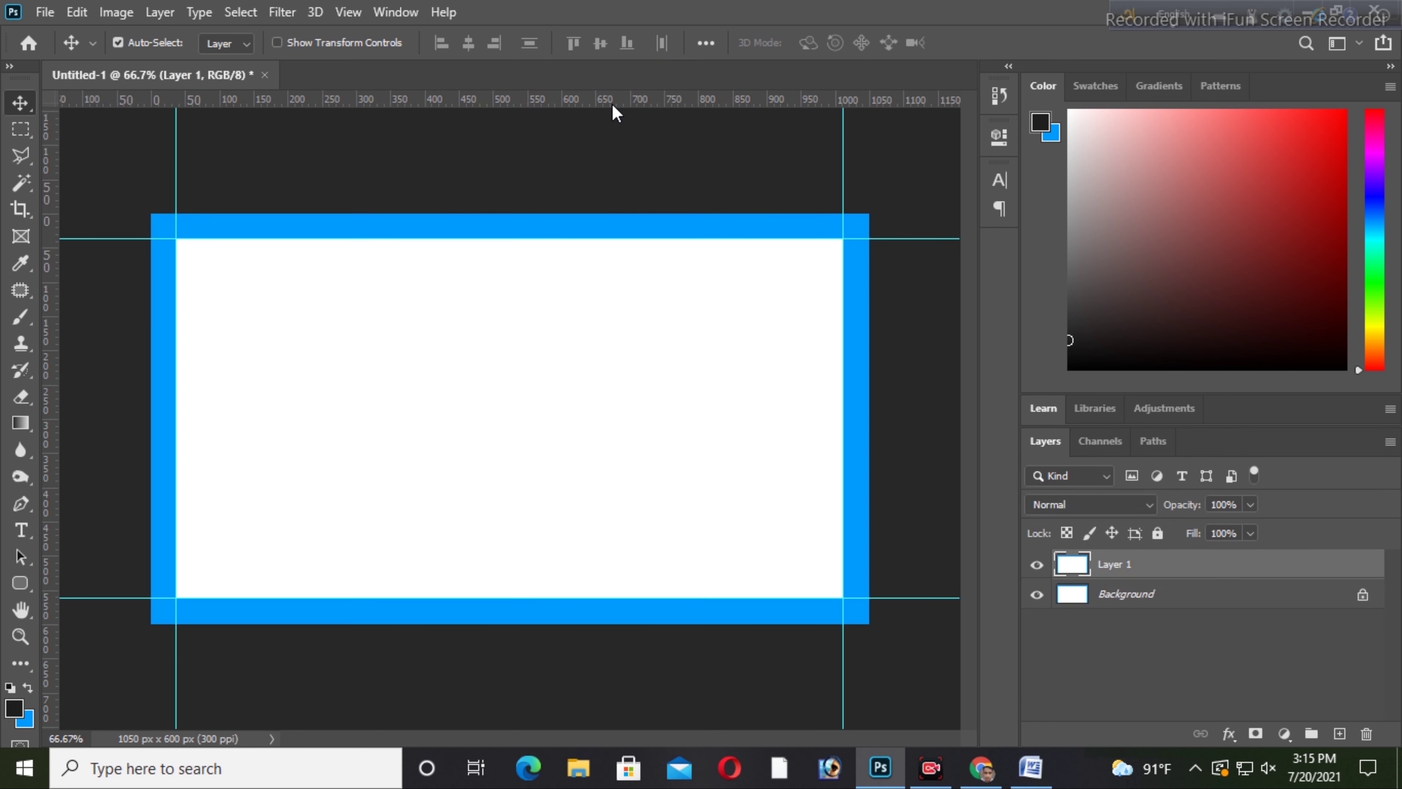
- Place guides along the top, bottom, left and right edges of the blue bleed
{"action": "left_click_drag", "start_coordinate": [617, 99], "coordinate": [623, 210]}
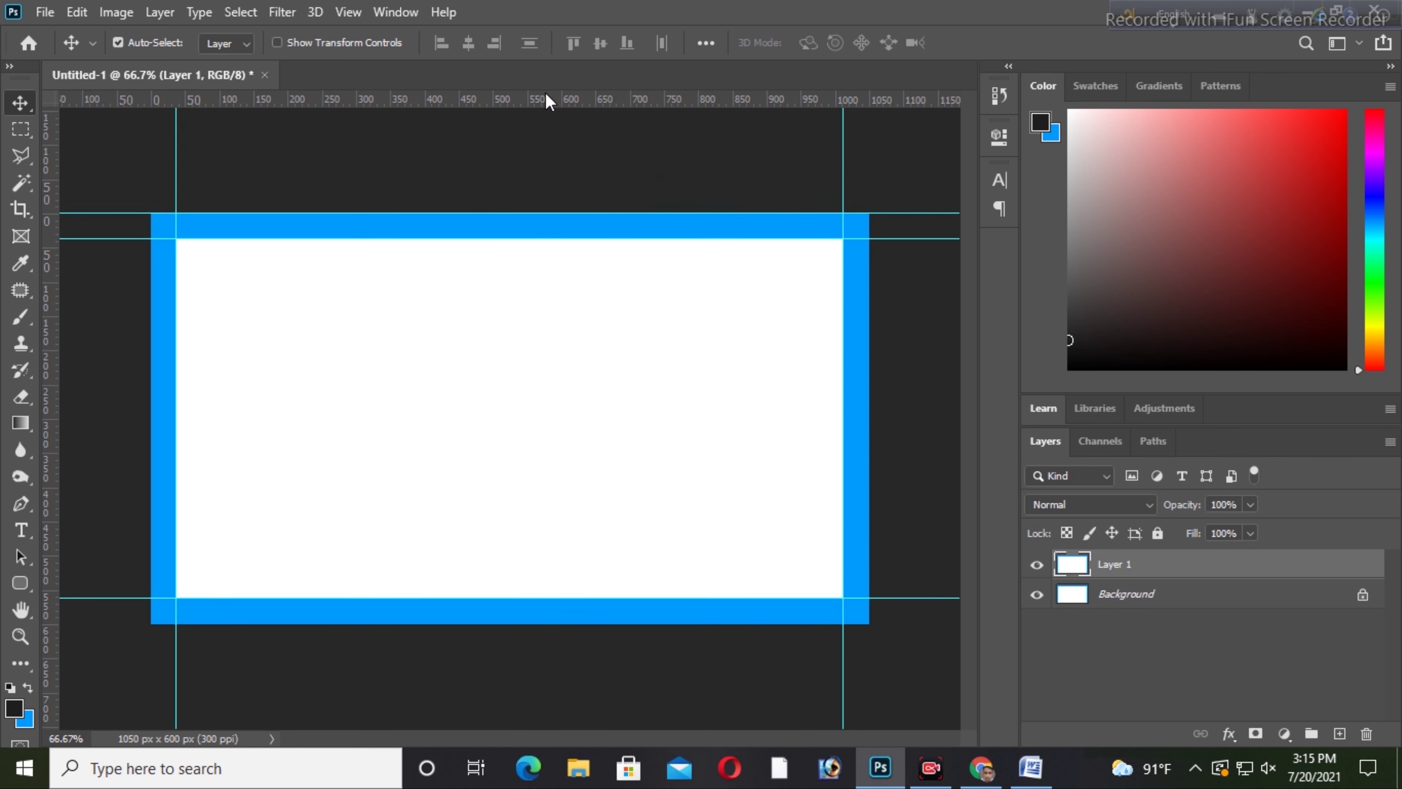
{"action": "left_click_drag", "start_coordinate": [543, 99], "coordinate": [548, 623]}
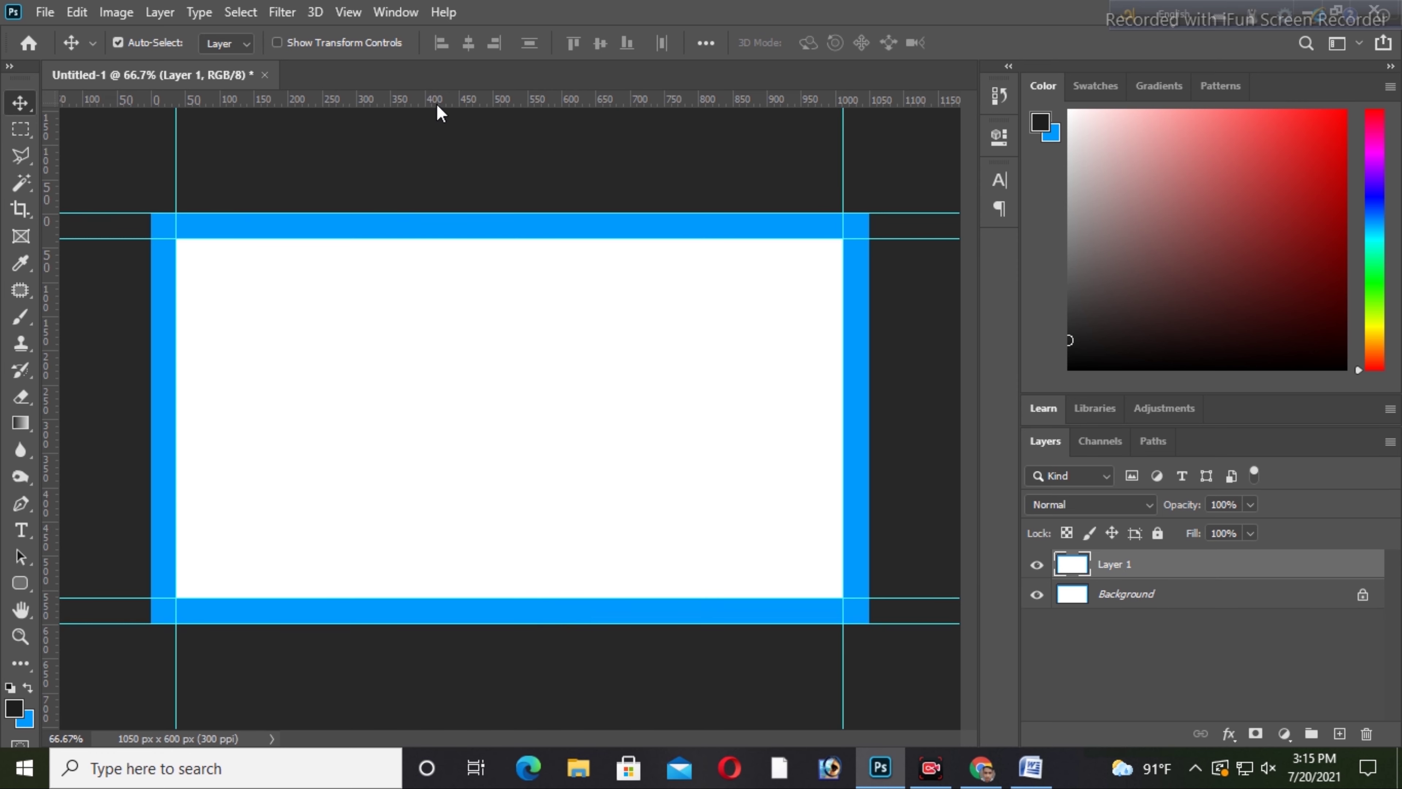
{"action": "left_click_drag", "start_coordinate": [449, 102], "coordinate": [150, 379]}
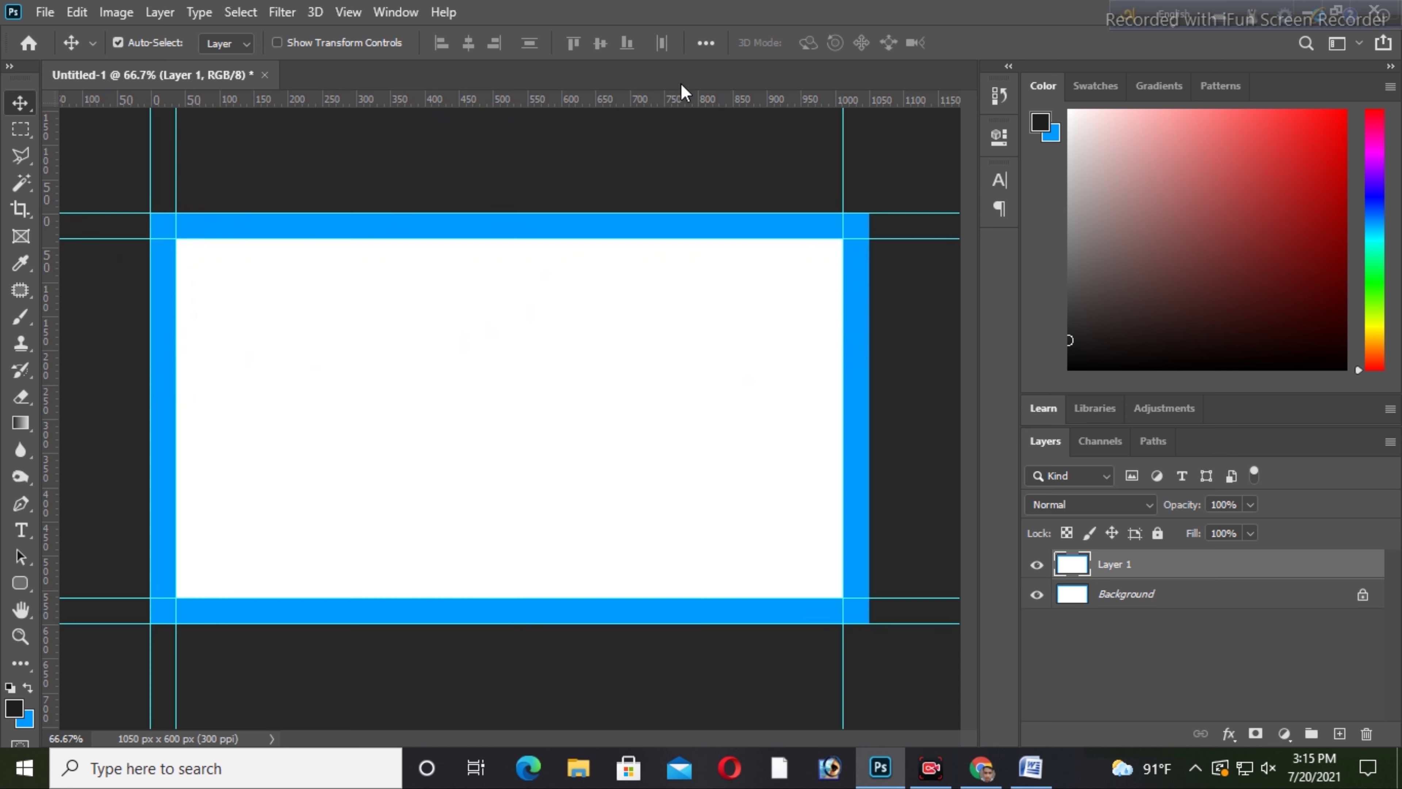
{"action": "left_click_drag", "start_coordinate": [619, 100], "coordinate": [869, 486]}
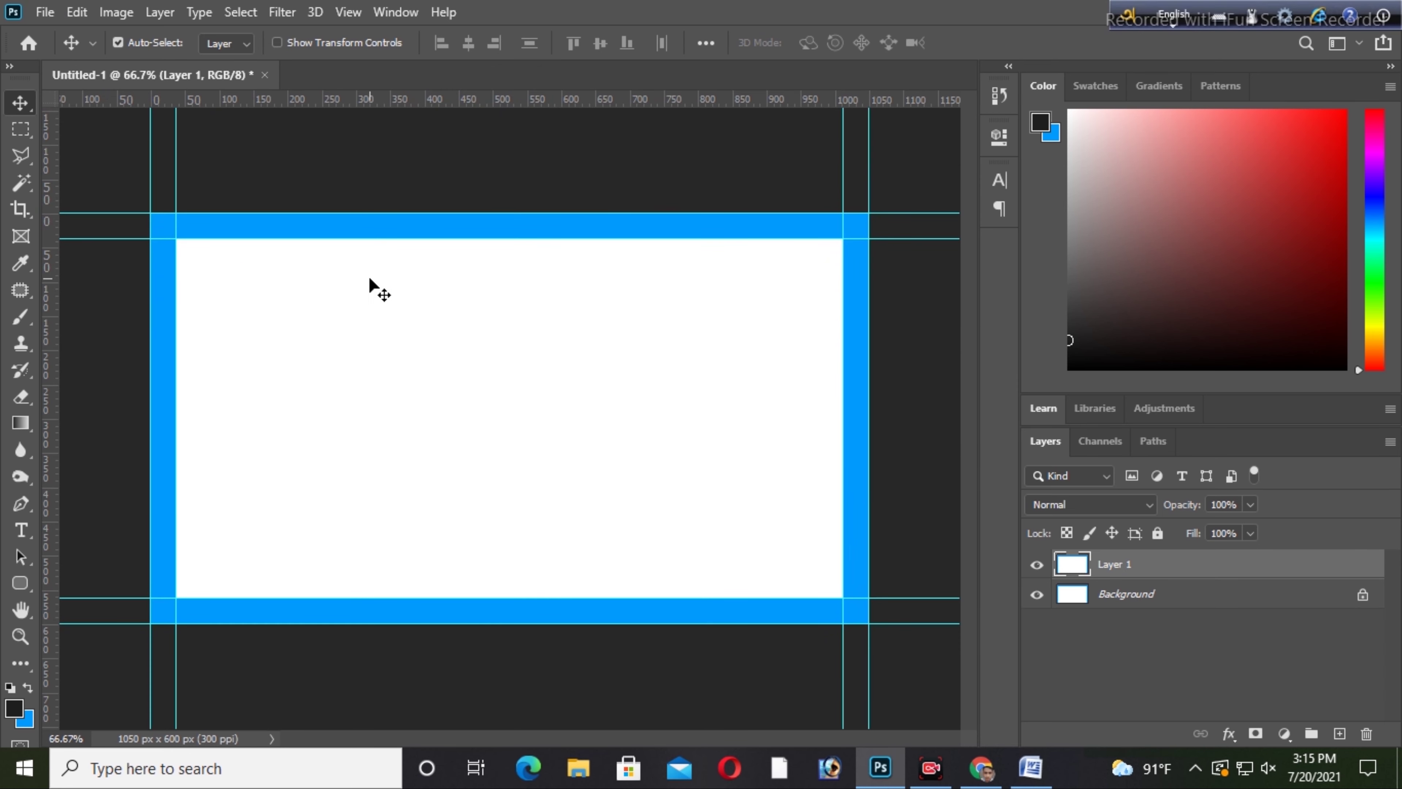
{"action": "key", "text": "ctrl+minus"}
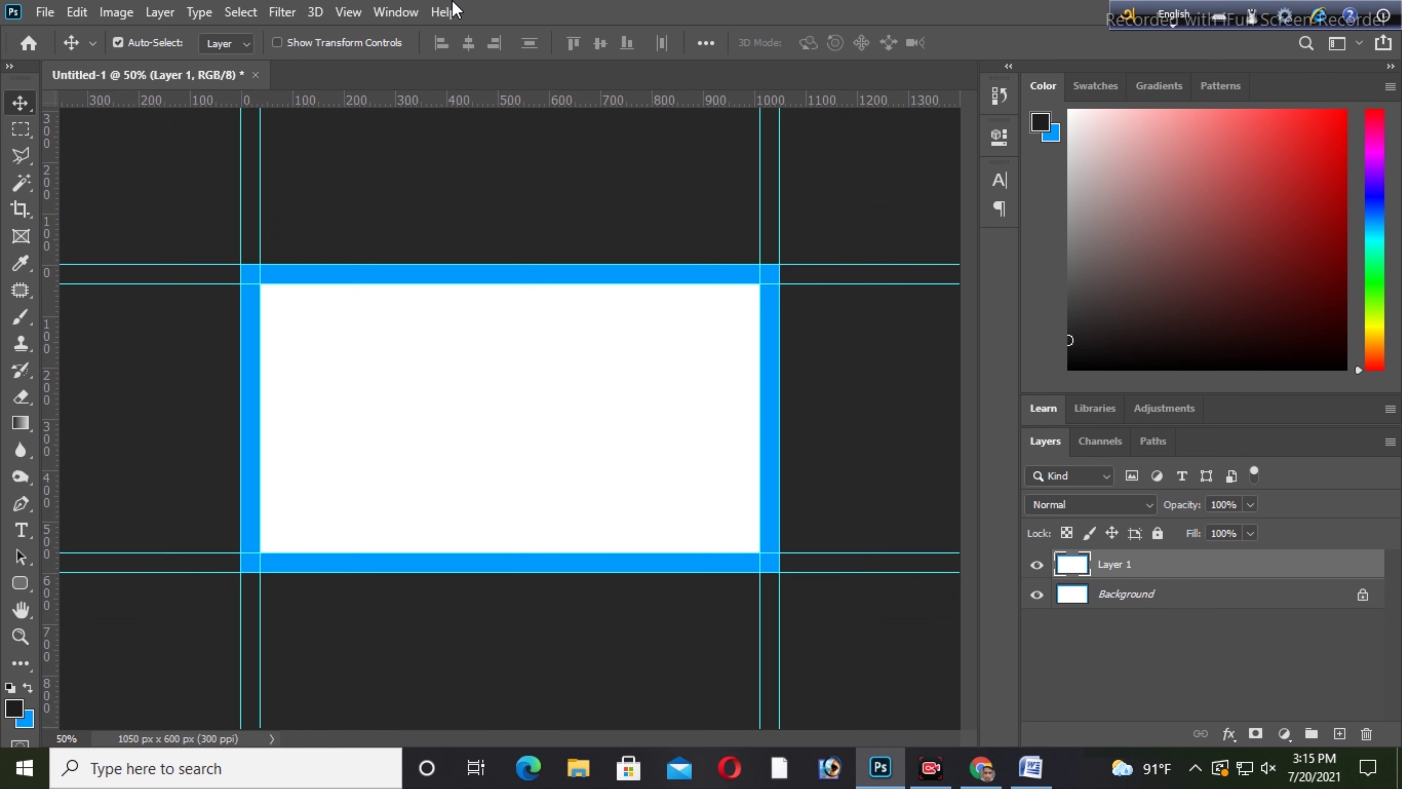
- Toggle Layer 1's visibility to check it, then select the Background layer
{"action": "left_click", "coordinate": [1038, 560]}
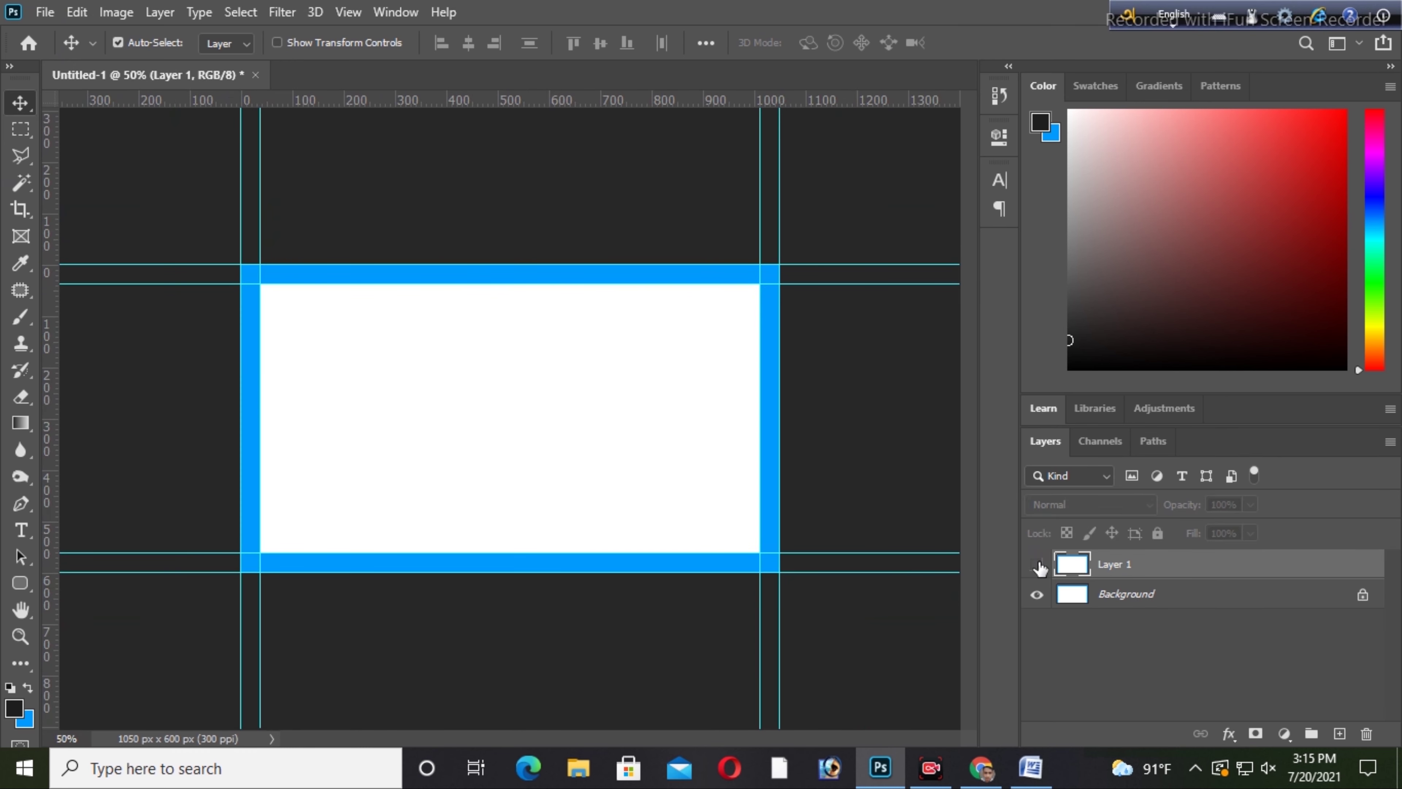
{"action": "left_click", "coordinate": [1039, 564]}
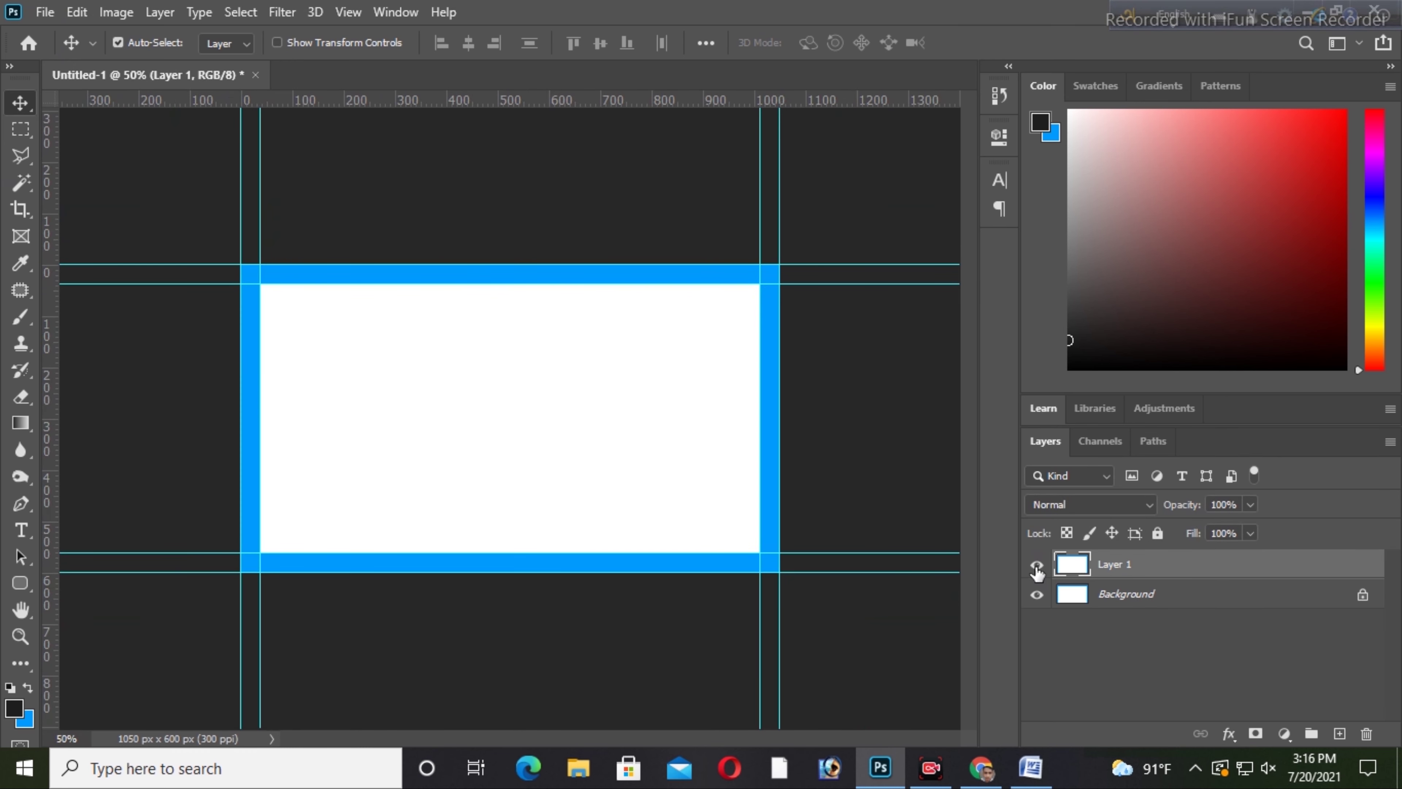
{"action": "left_click", "coordinate": [1074, 598]}
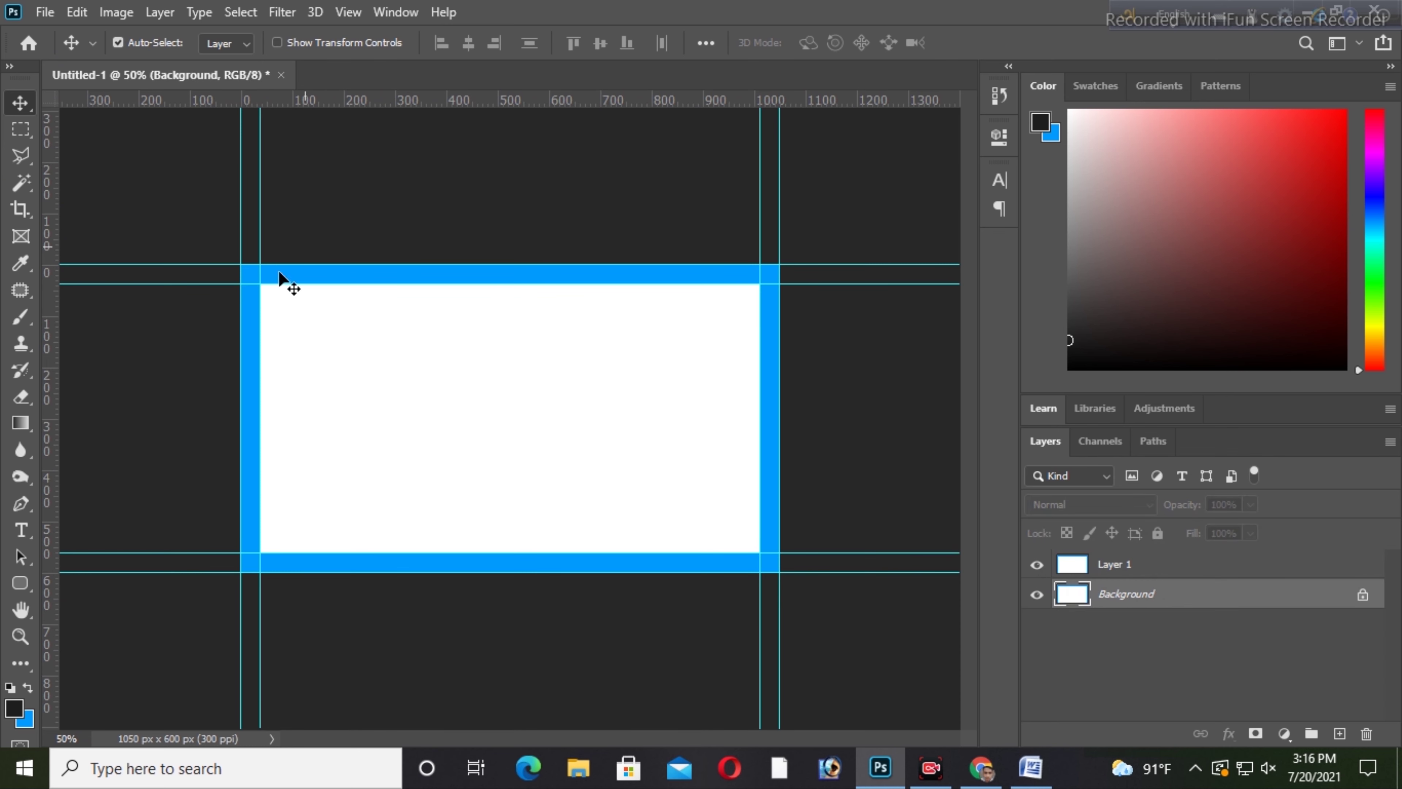
{"action": "left_click", "coordinate": [249, 274]}
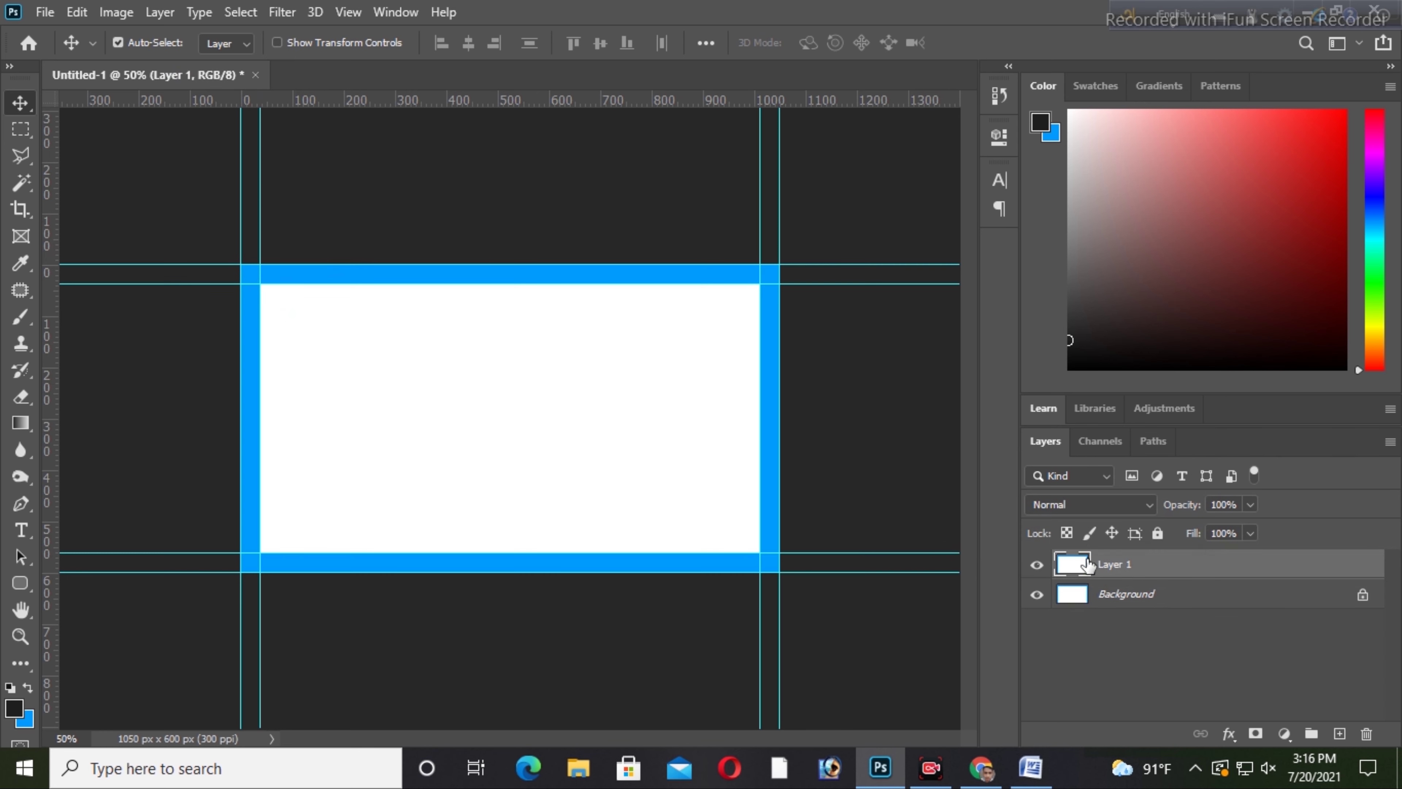
{"action": "left_click", "coordinate": [1126, 596]}
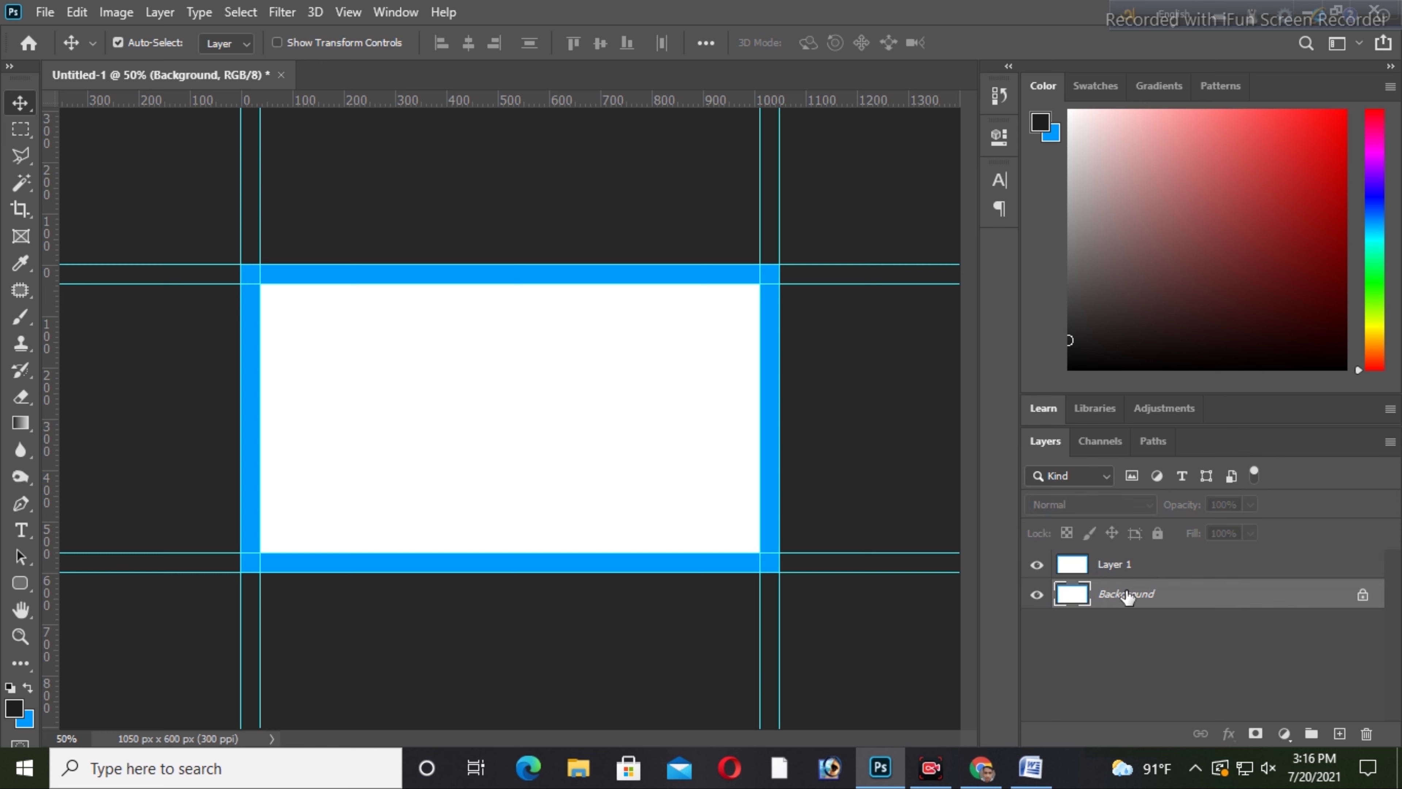
- Duplicate Background as Background copy, leaving the canvas size unchanged
{"action": "key", "text": "ctrl+j"}
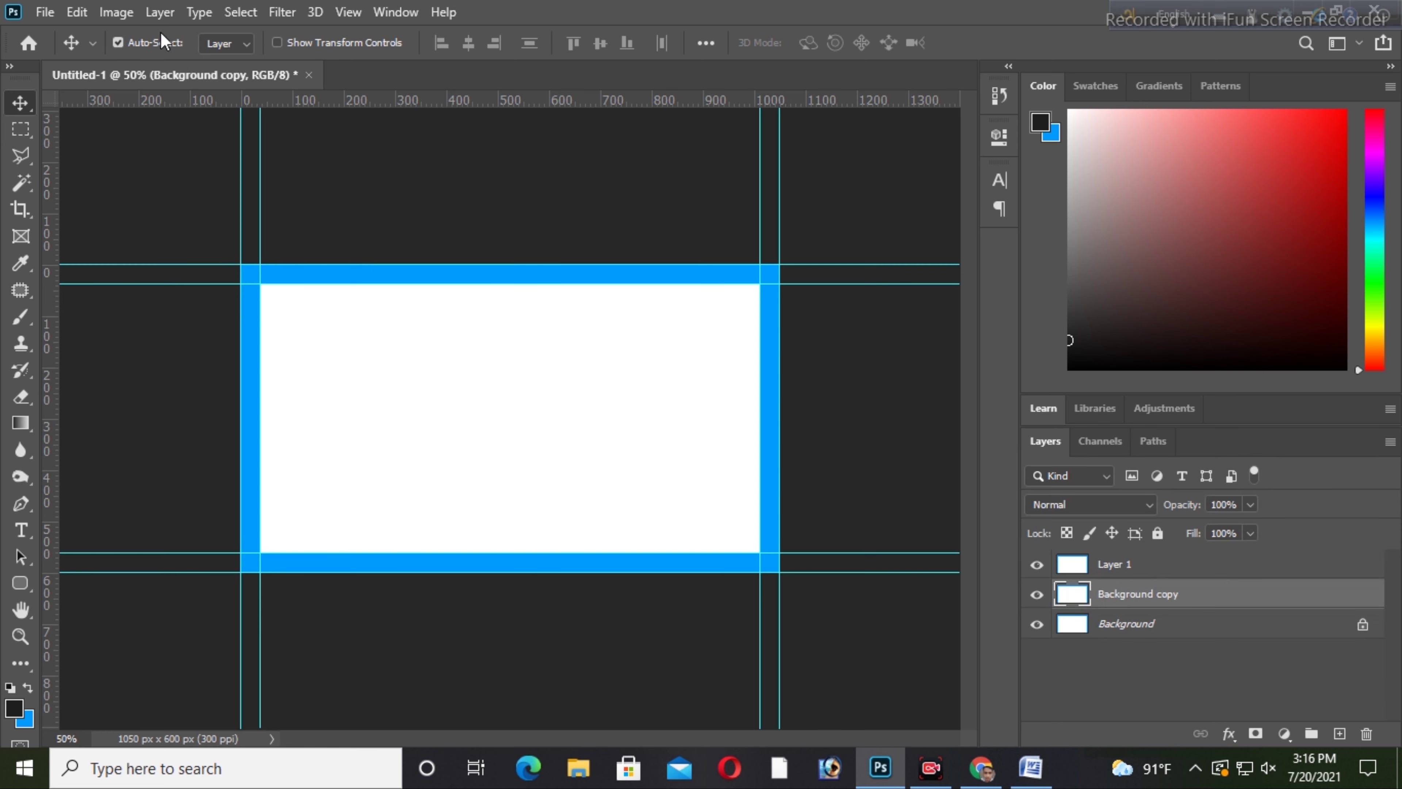
{"action": "left_click", "coordinate": [117, 12]}
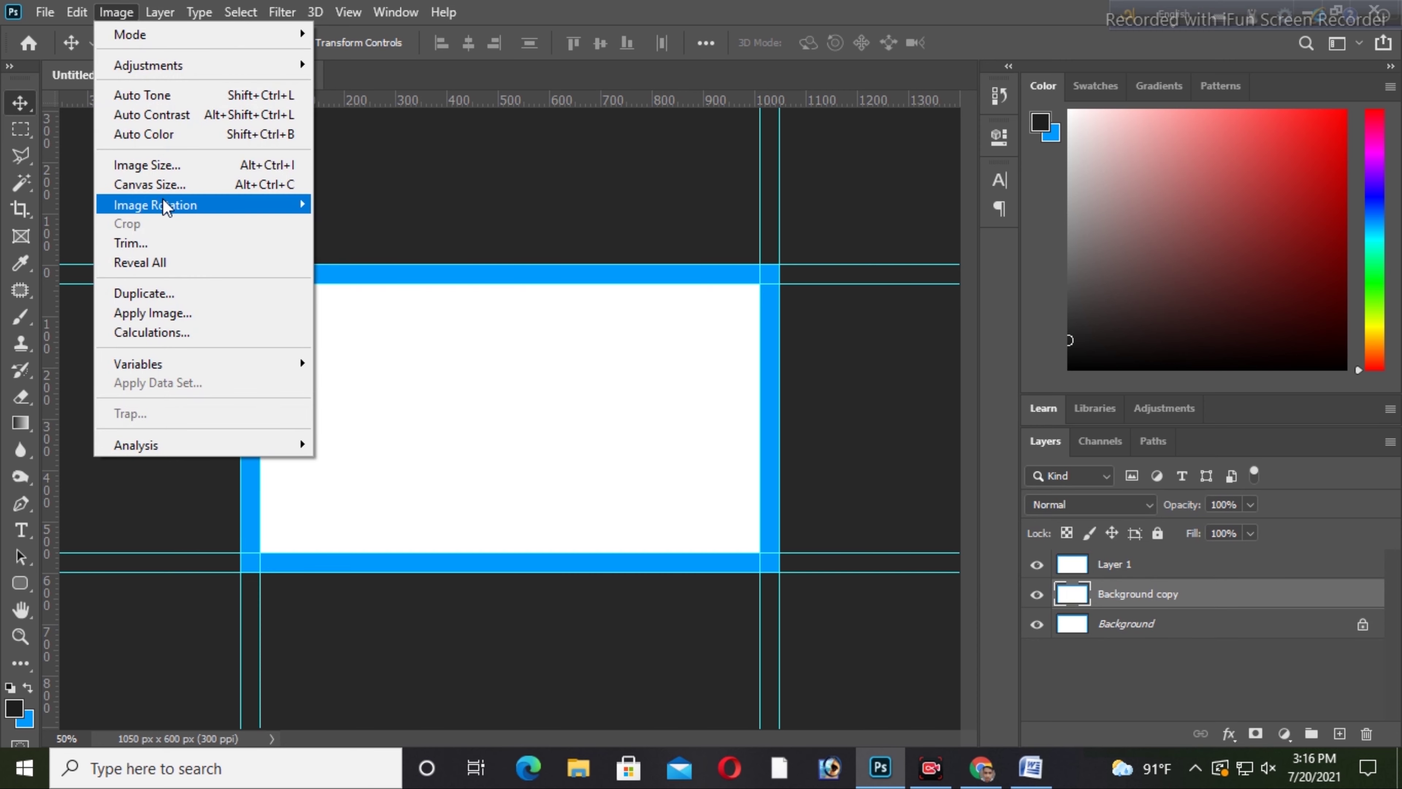
{"action": "left_click", "coordinate": [171, 185]}
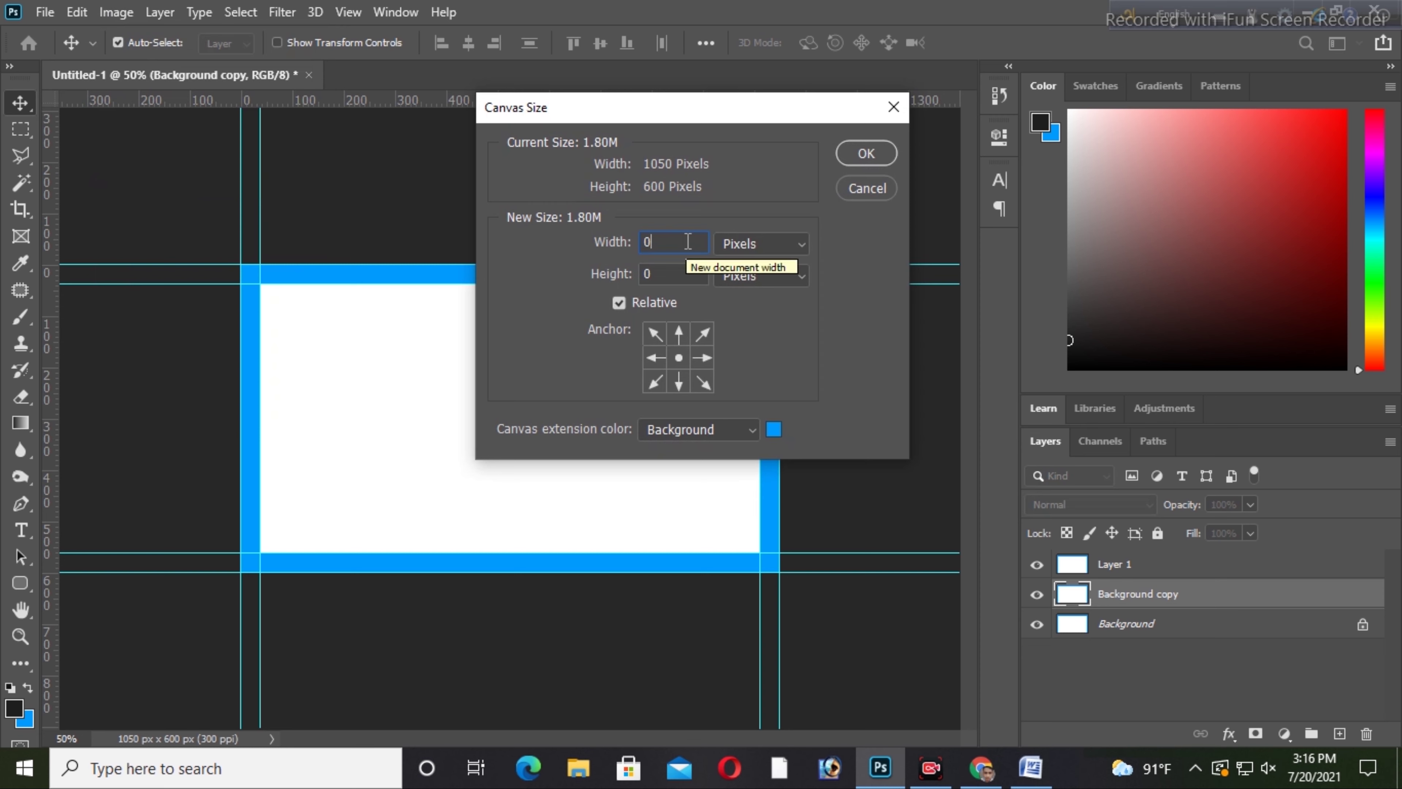
{"action": "left_click", "coordinate": [850, 190]}
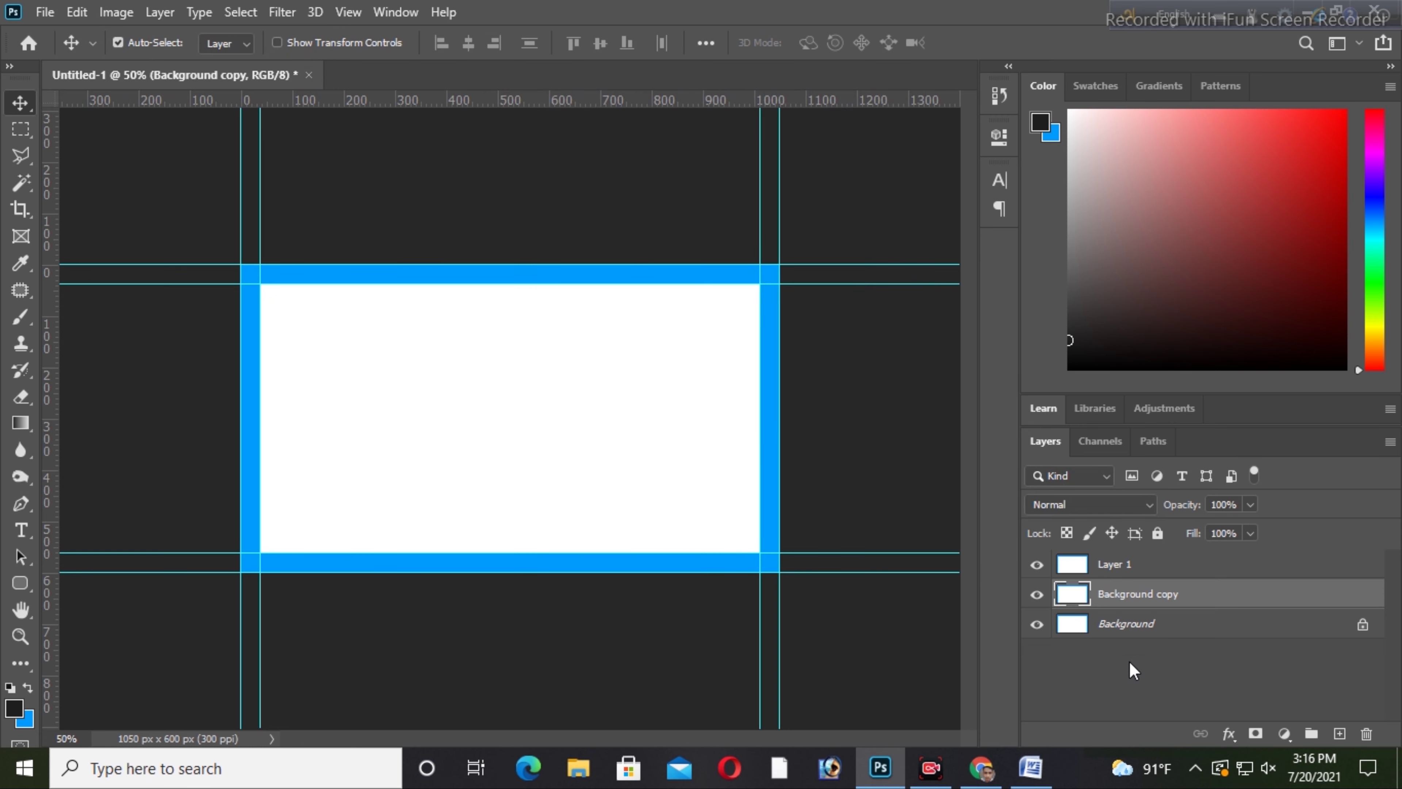
- Convert the locked Background into regular Layer 0 with colour label None
{"action": "double_click", "coordinate": [1079, 629]}
{"action": "left_click", "coordinate": [864, 250]}
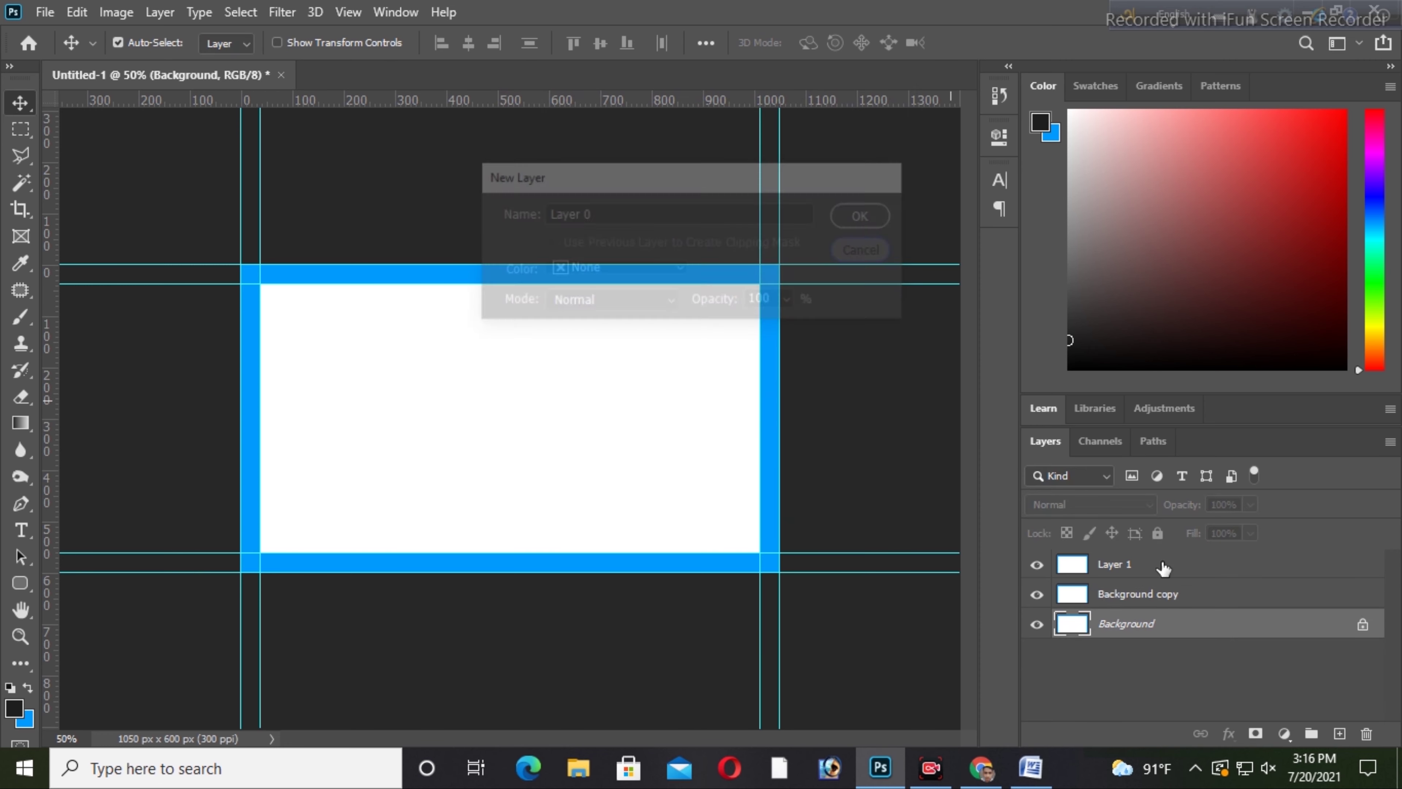
{"action": "double_click", "coordinate": [1080, 633]}
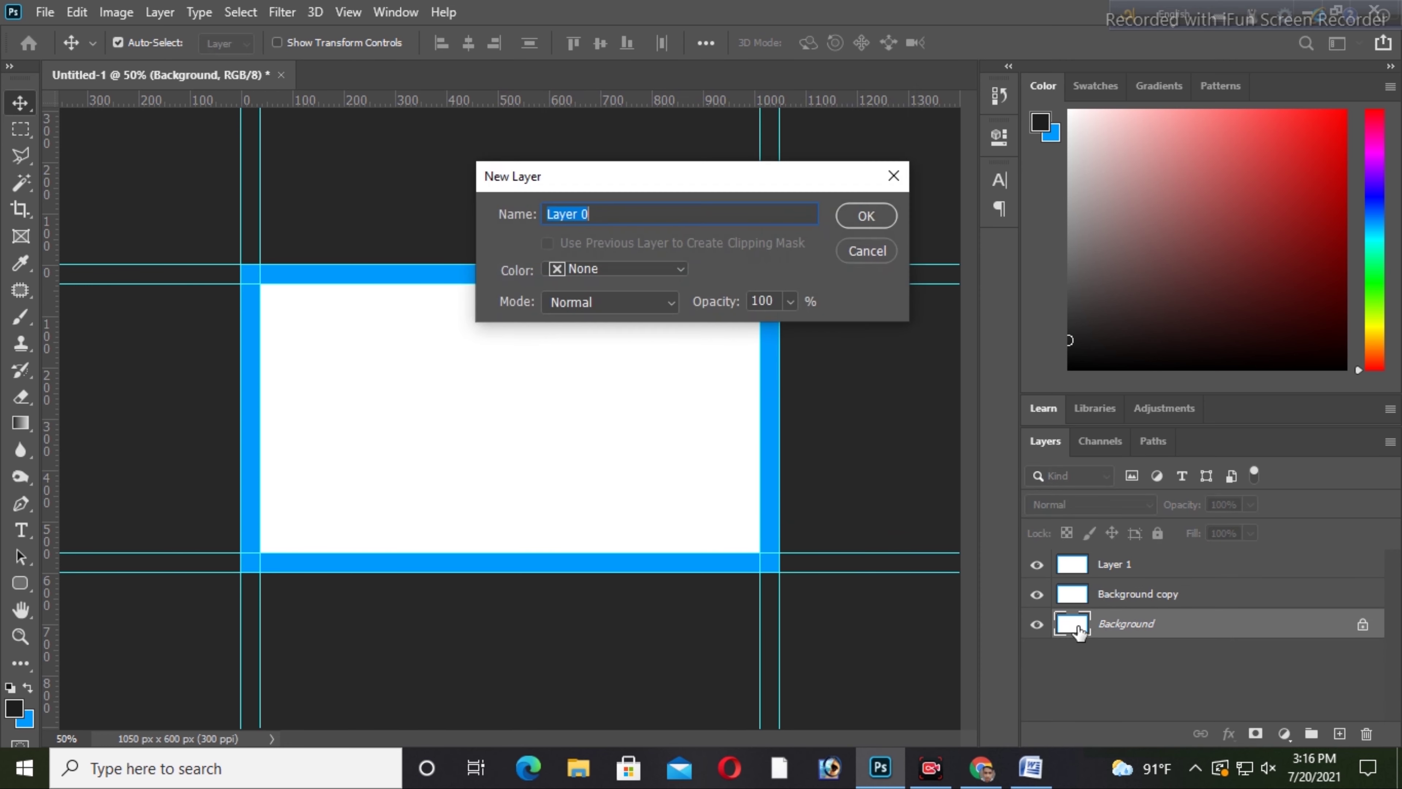
{"action": "left_click", "coordinate": [680, 271]}
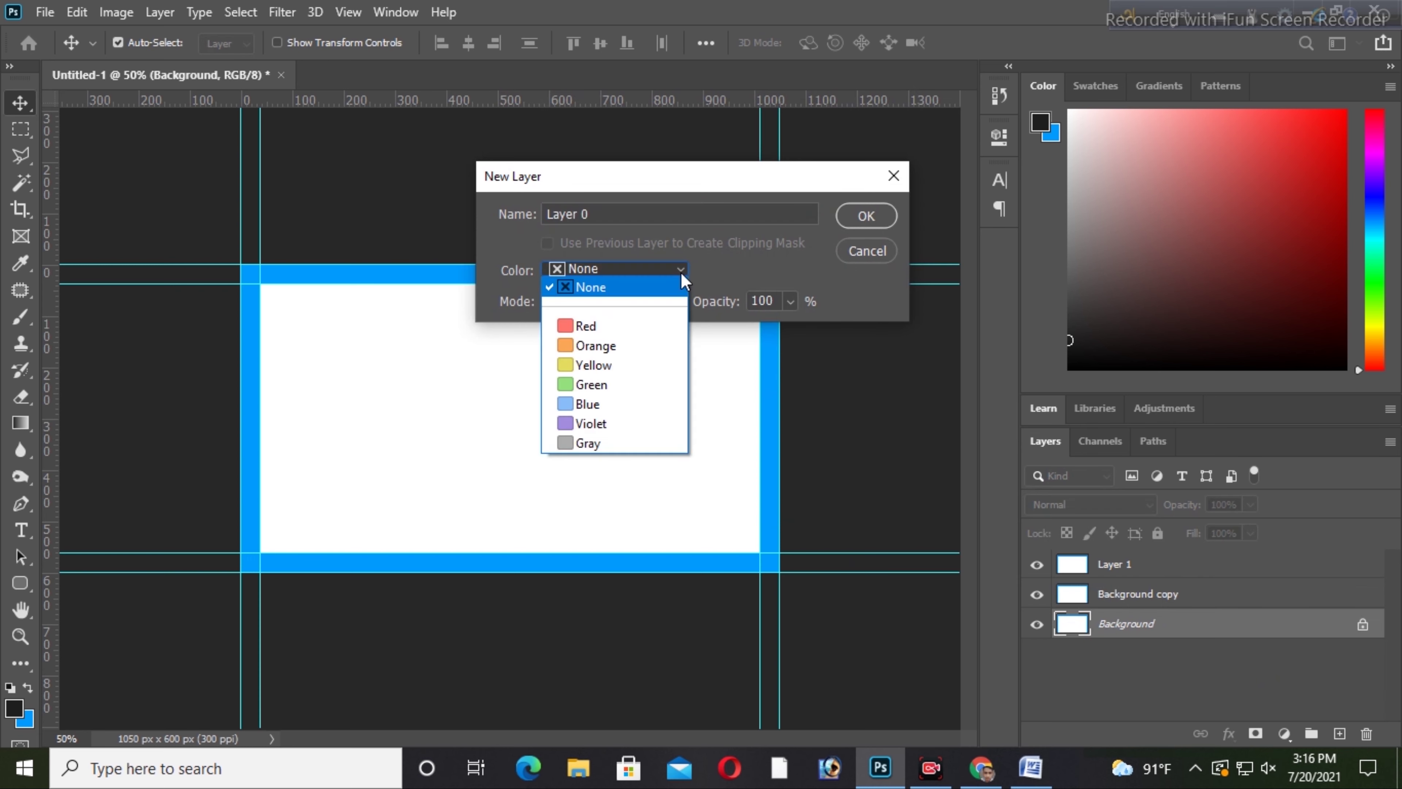
{"action": "left_click", "coordinate": [637, 288]}
{"action": "left_click", "coordinate": [868, 217]}
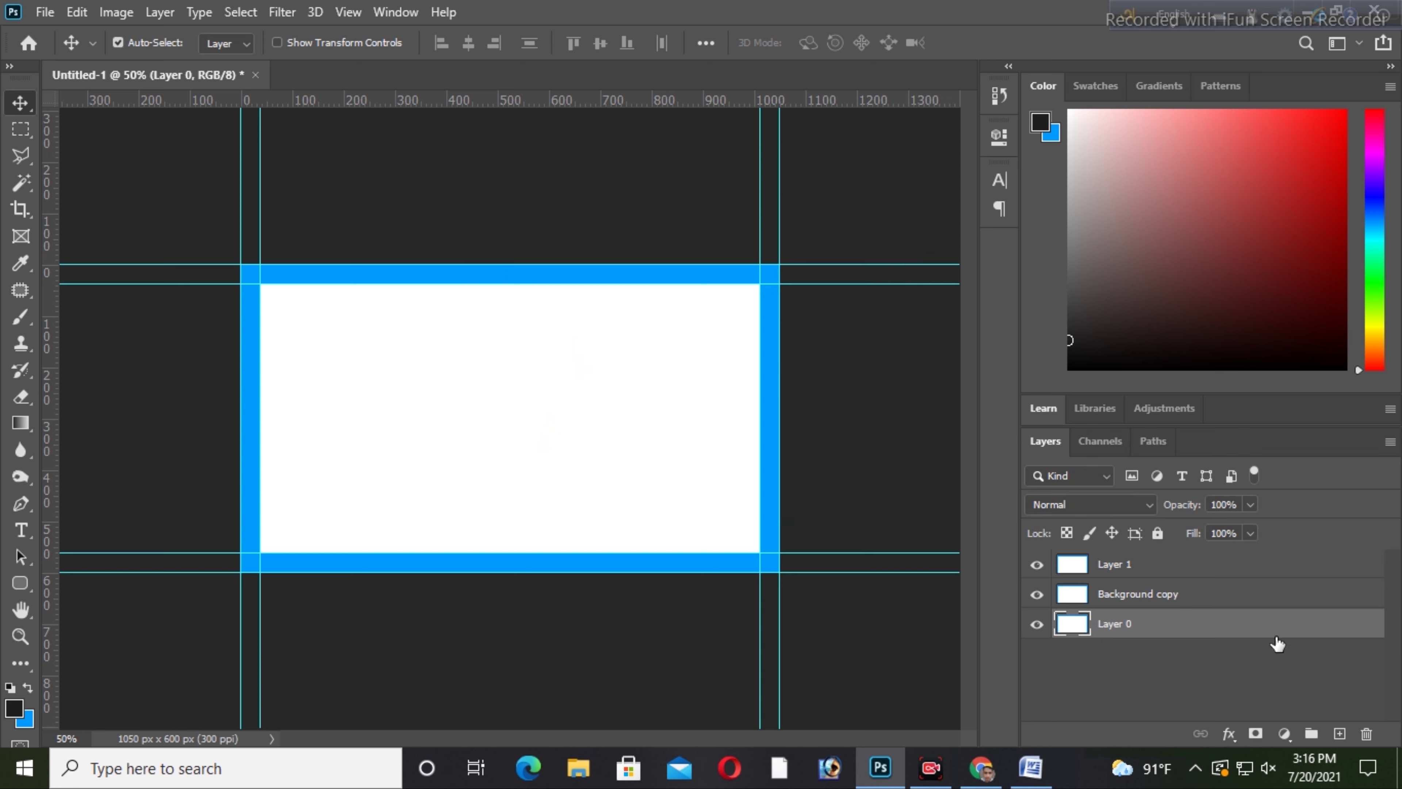
- With Background copy selected, bring up Image > Canvas Size
{"action": "left_click", "coordinate": [1159, 594]}
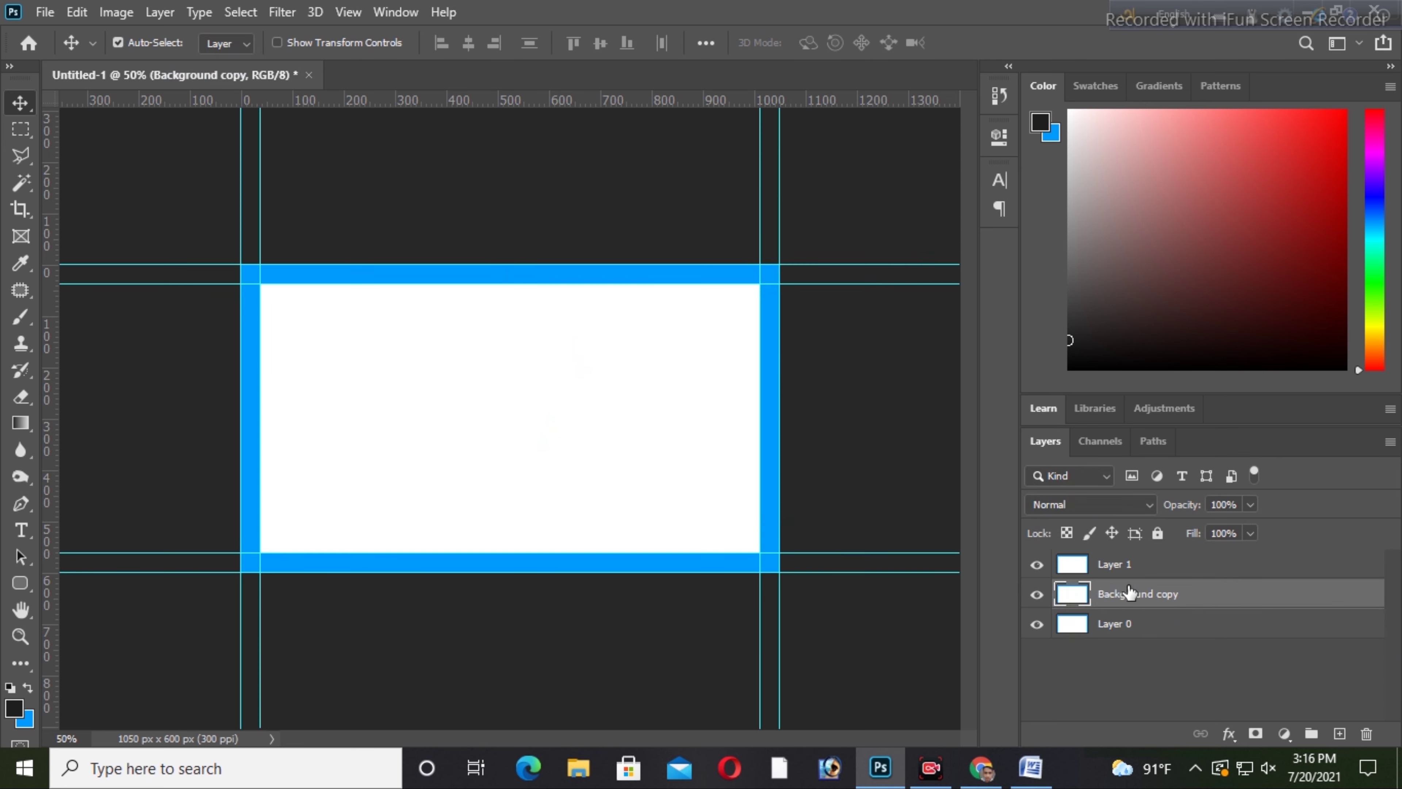
{"action": "left_click", "coordinate": [116, 12]}
{"action": "left_click", "coordinate": [177, 185]}
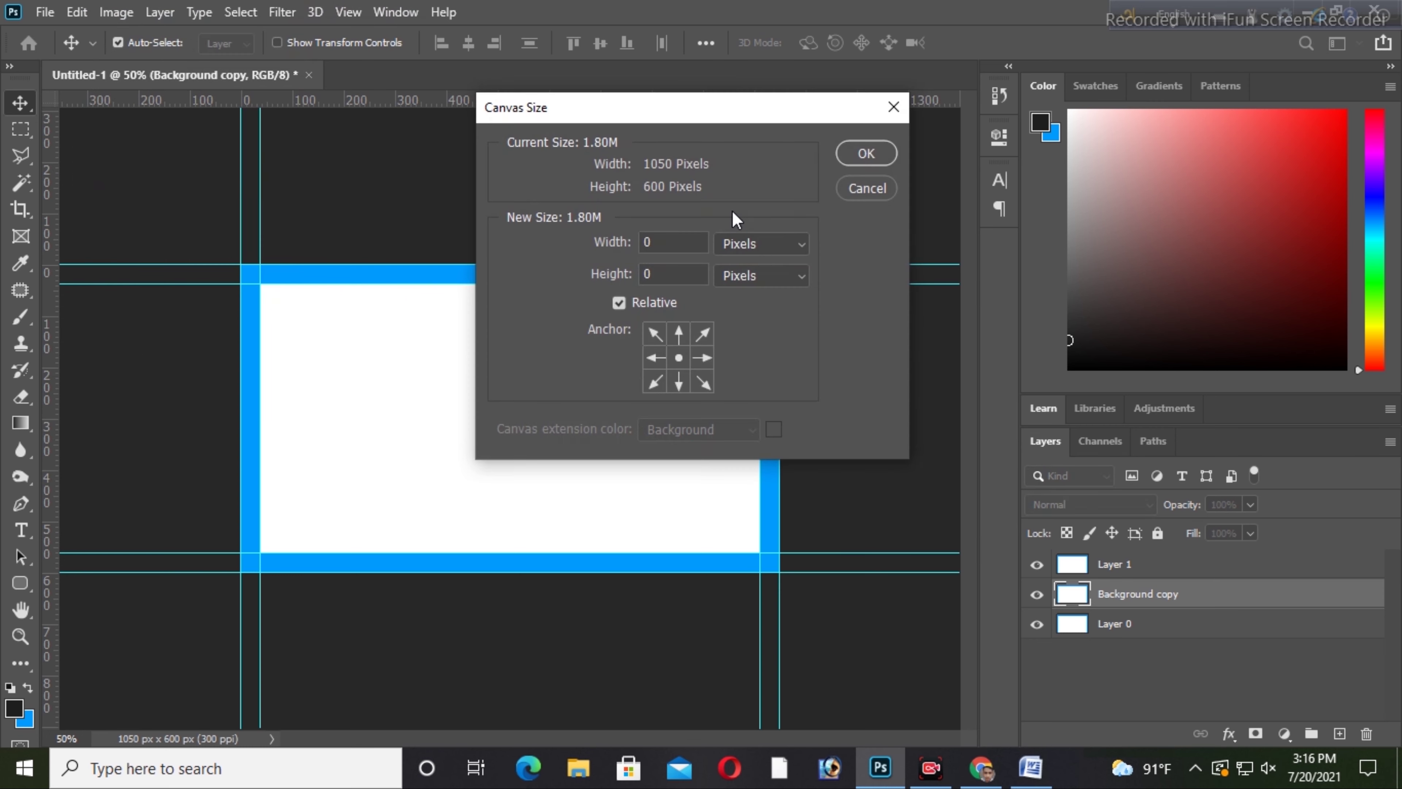
- Enlarge the canvas by 0.25 inch in width and height, giving 1125 × 675 px
{"action": "left_click", "coordinate": [746, 274]}
{"action": "left_click", "coordinate": [752, 331]}
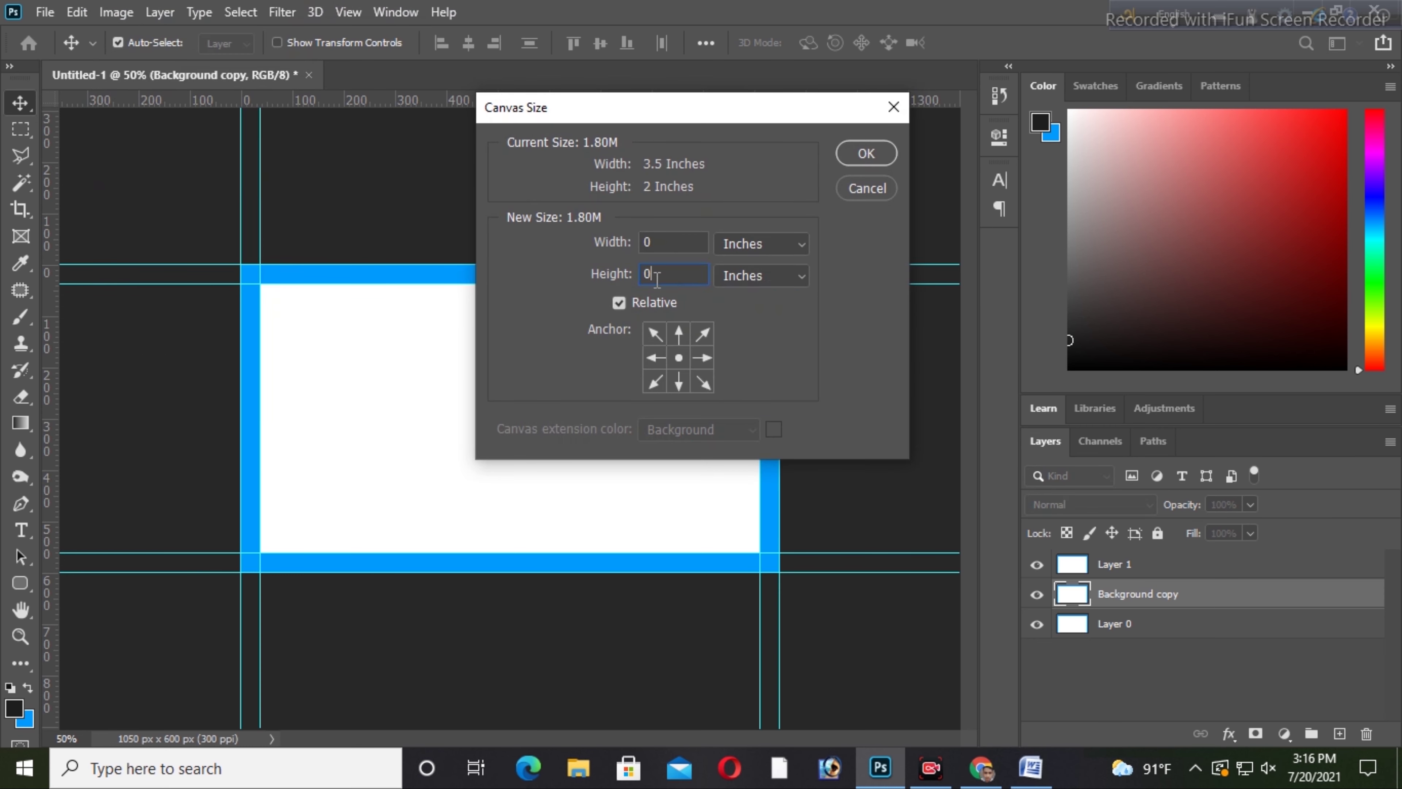
{"action": "key", "text": "BackSpace"}
{"action": "type", "text": "0.25"}
{"action": "left_click", "coordinate": [660, 246]}
{"action": "key", "text": "BackSpace"}
{"action": "type", "text": "25"}
{"action": "left_click", "coordinate": [876, 154]}
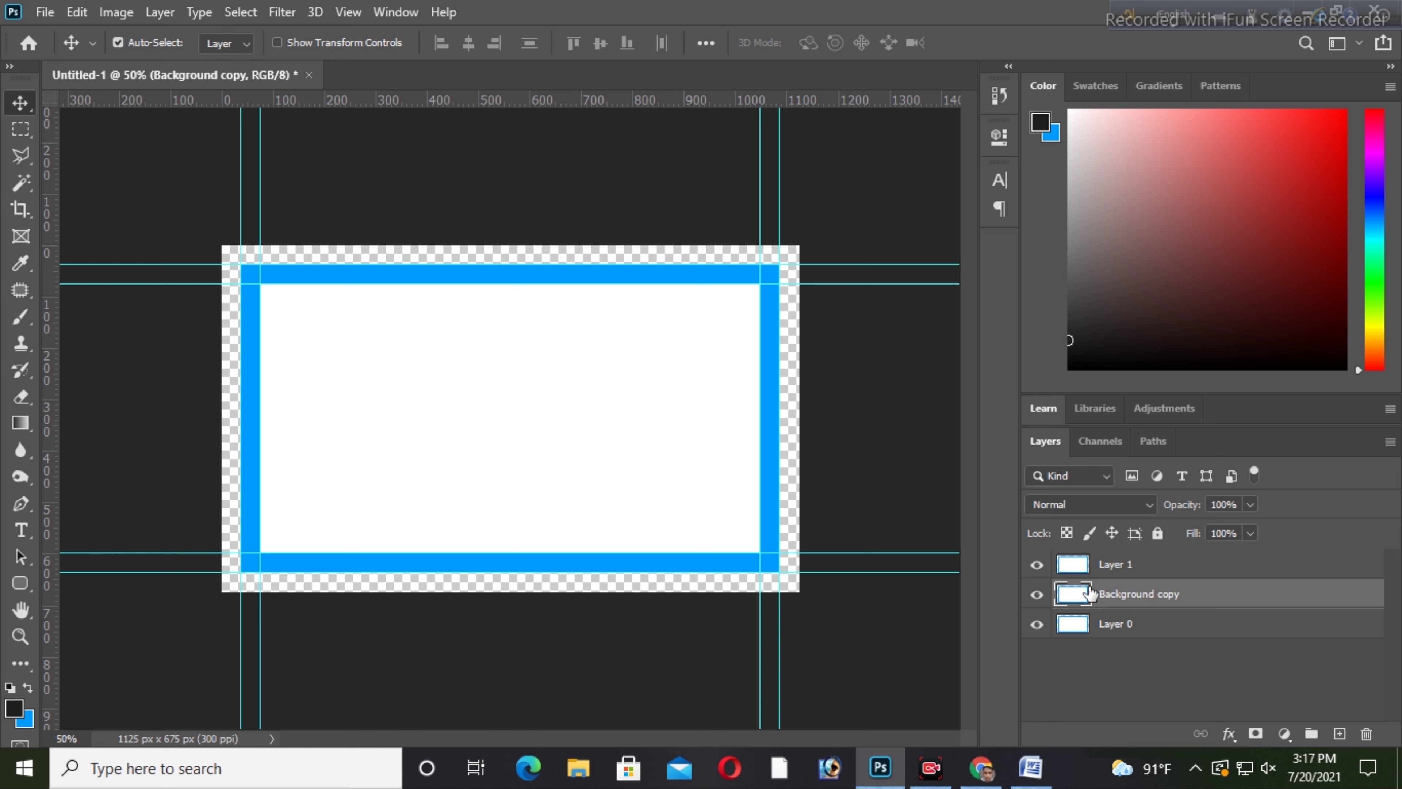
- Give Background copy a red (ff0012) Color Overlay style and fill the layer
{"action": "double_click", "coordinate": [1071, 598]}
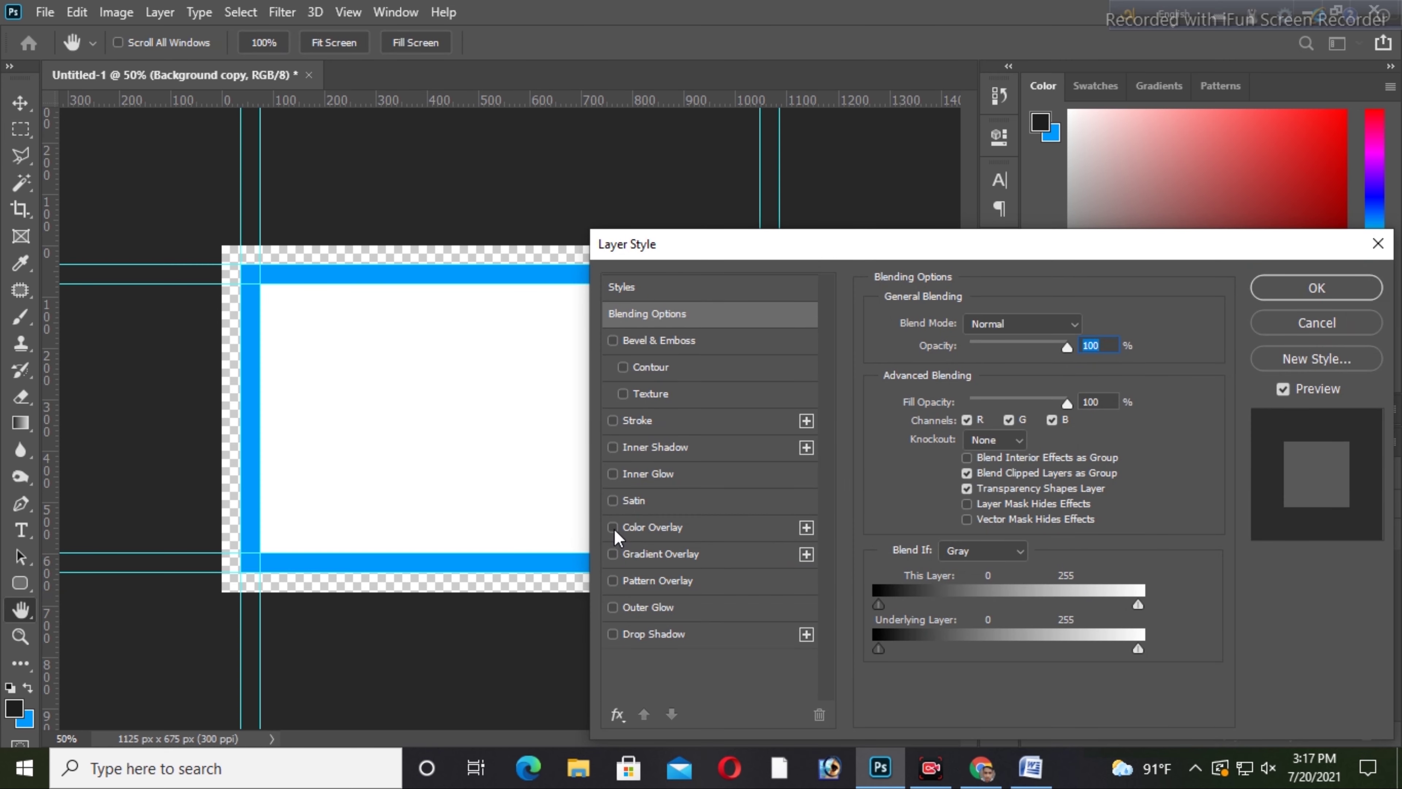
{"action": "left_click", "coordinate": [613, 527]}
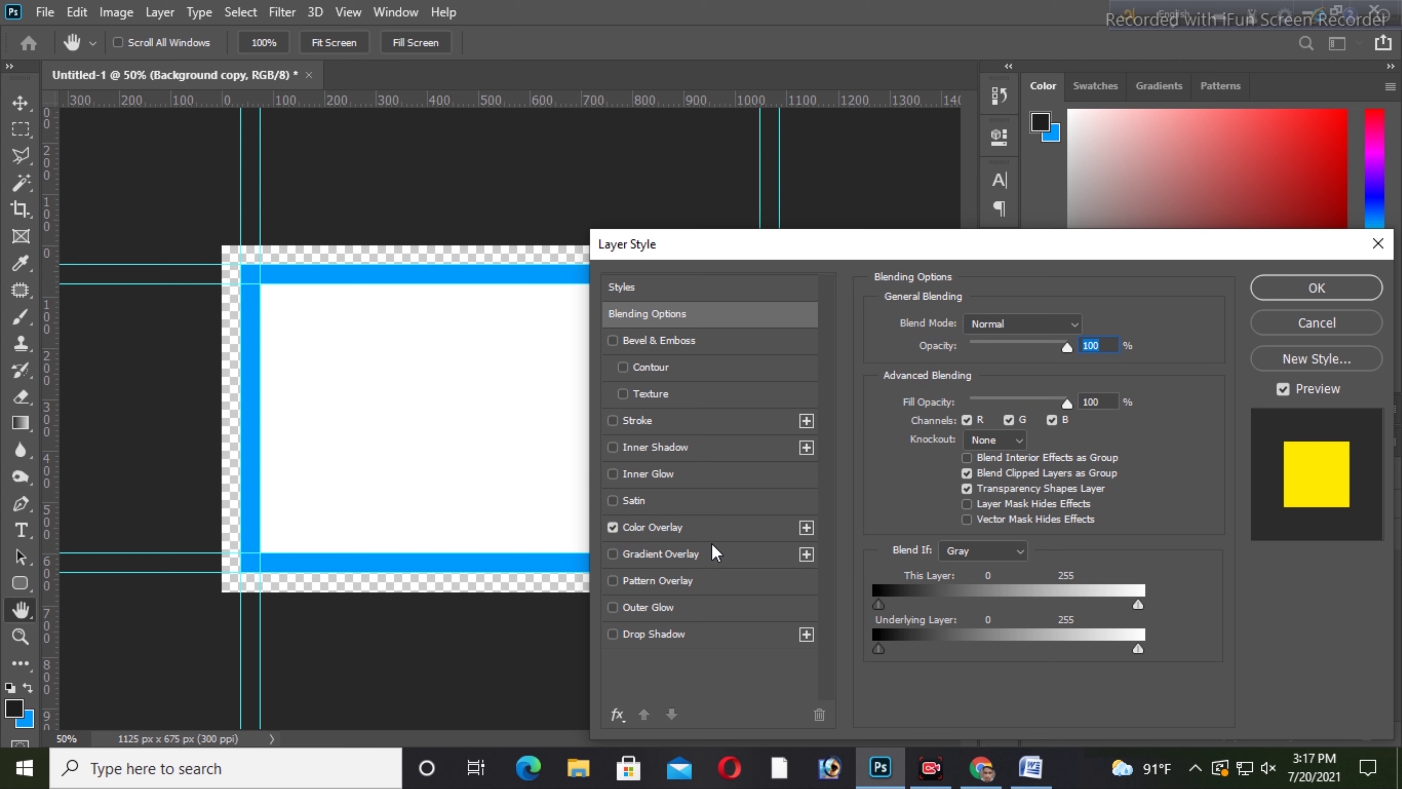
{"action": "left_click", "coordinate": [713, 529]}
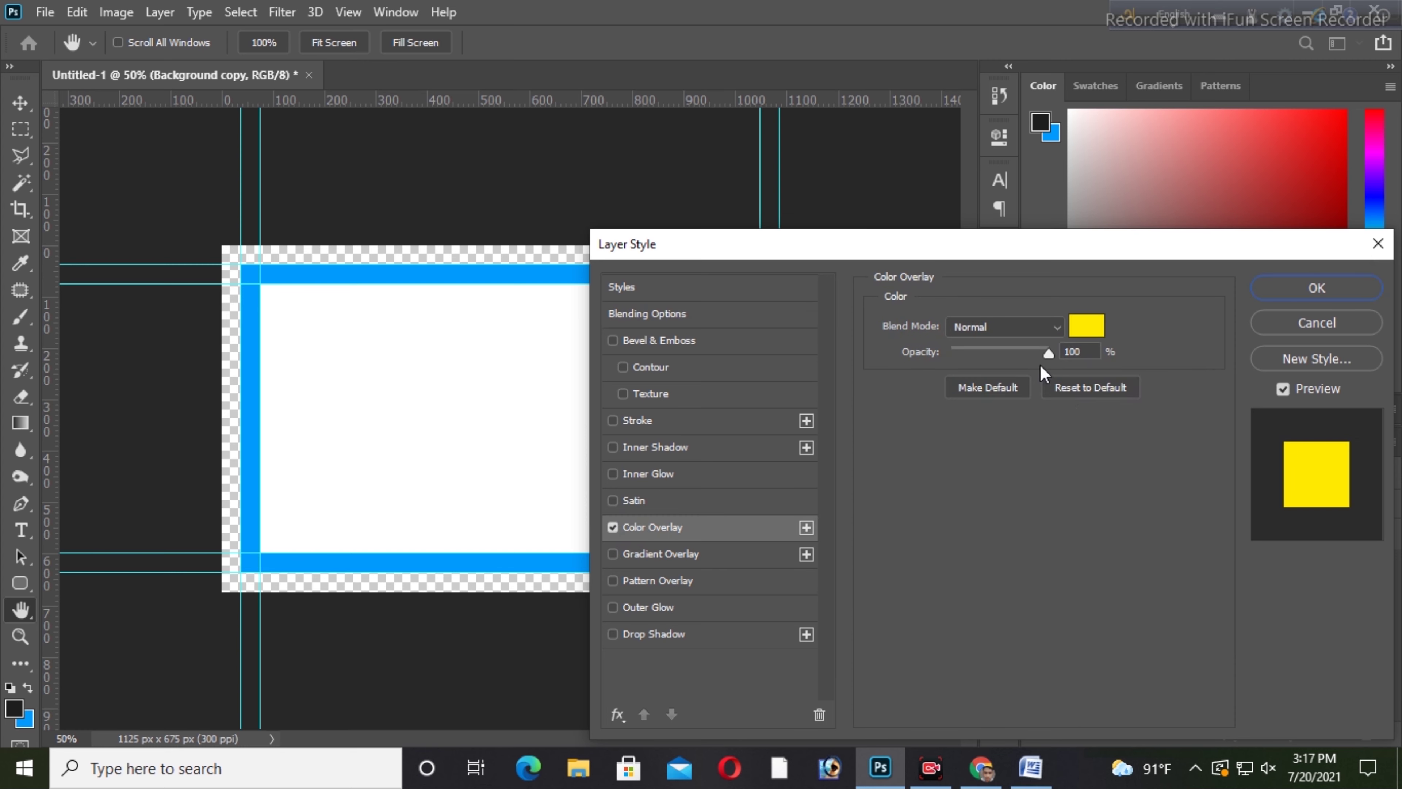
{"action": "left_click", "coordinate": [1085, 326]}
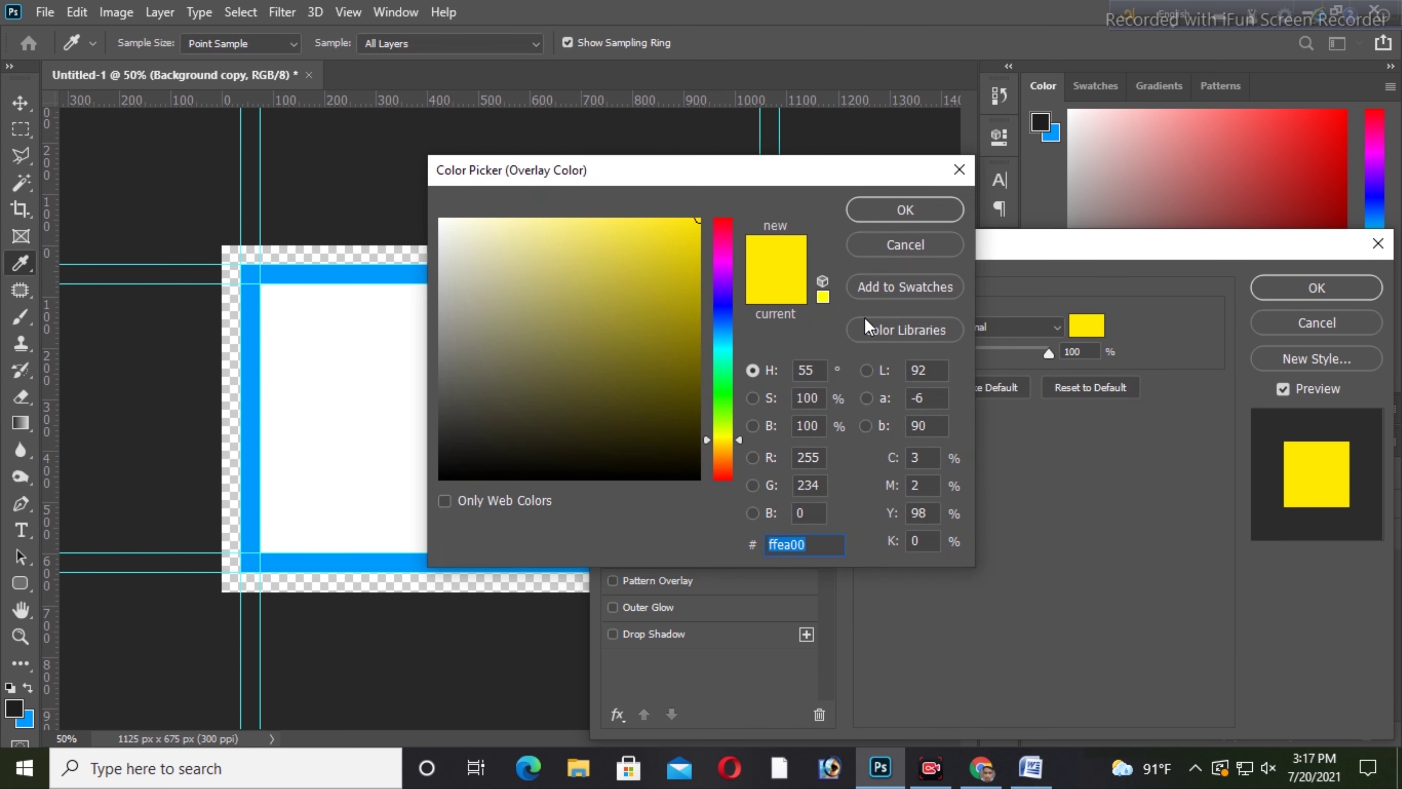
{"action": "left_click_drag", "start_coordinate": [718, 255], "coordinate": [721, 222]}
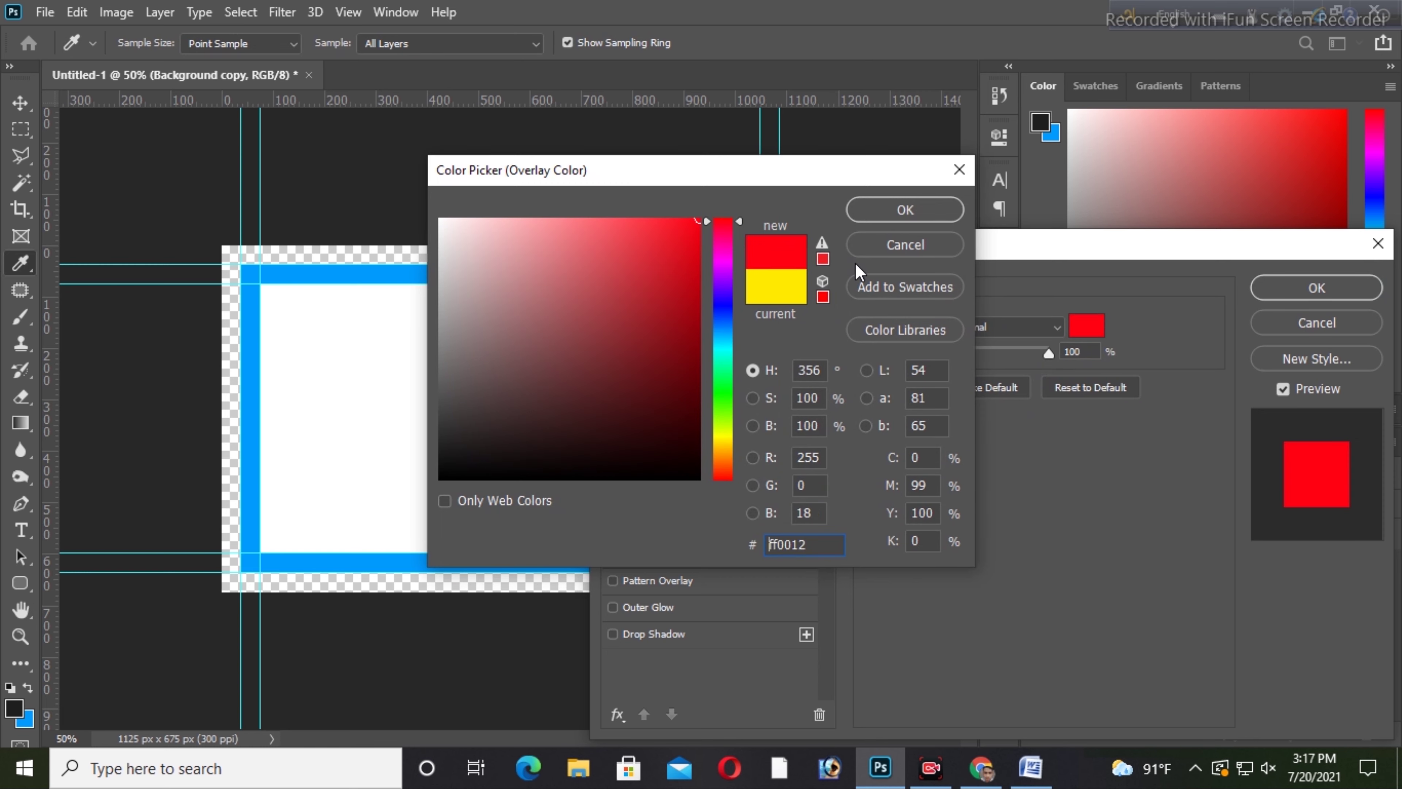
{"action": "left_click", "coordinate": [895, 216]}
{"action": "left_click", "coordinate": [1310, 291]}
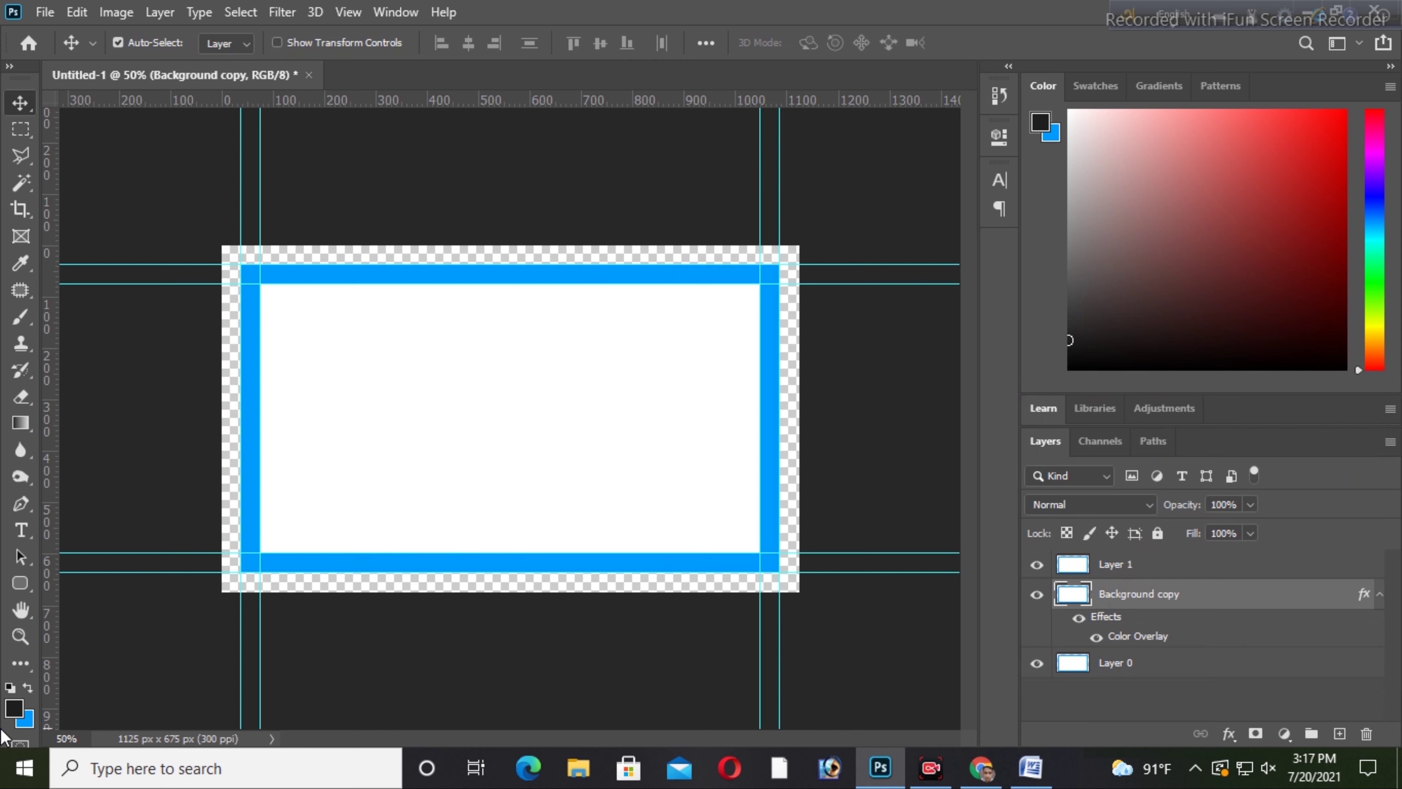
{"action": "key", "text": "ctrl+BackSpace"}
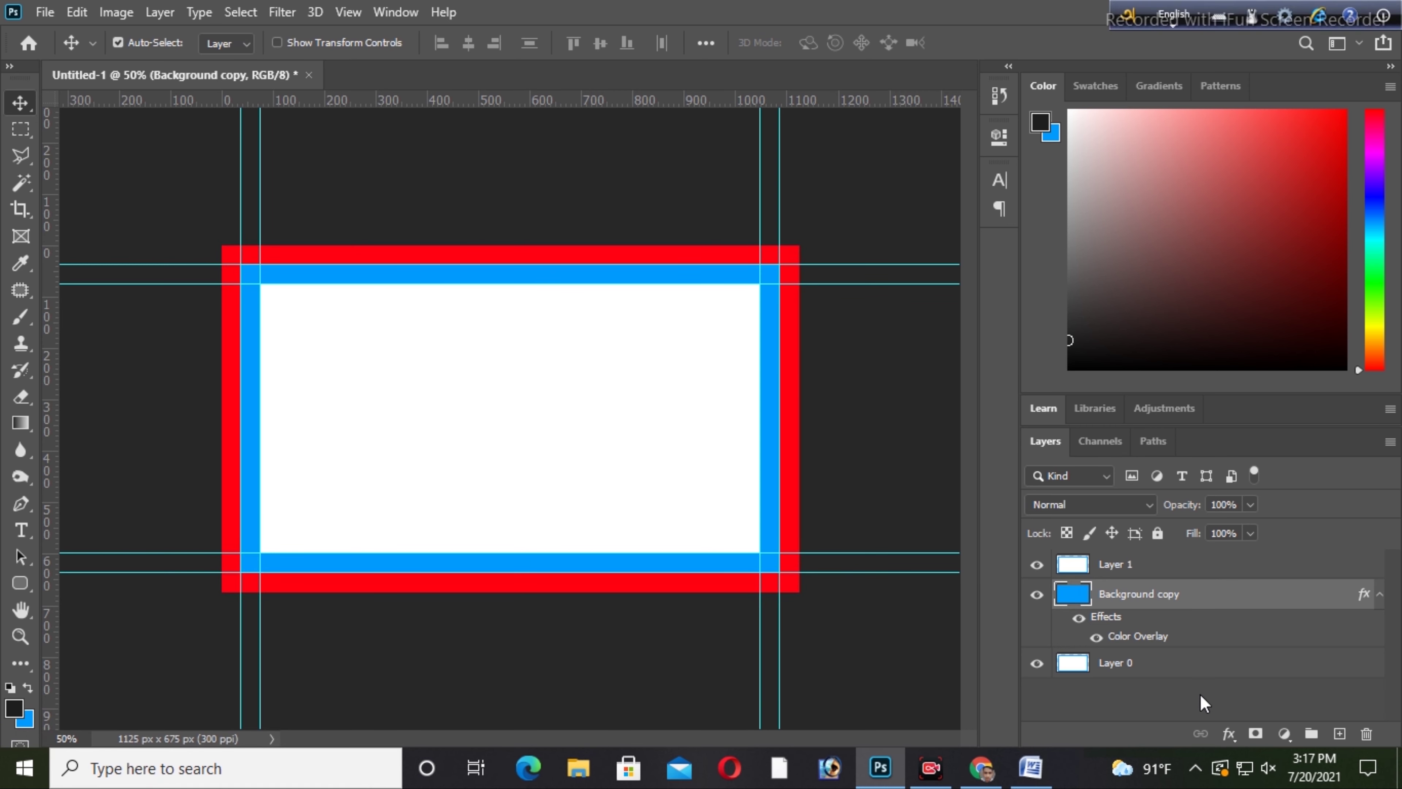
- Rename the Background copy layer to 'Bleed Area'
{"action": "left_click", "coordinate": [1080, 568]}
{"action": "left_click", "coordinate": [1141, 604]}
{"action": "double_click", "coordinate": [1141, 593]}
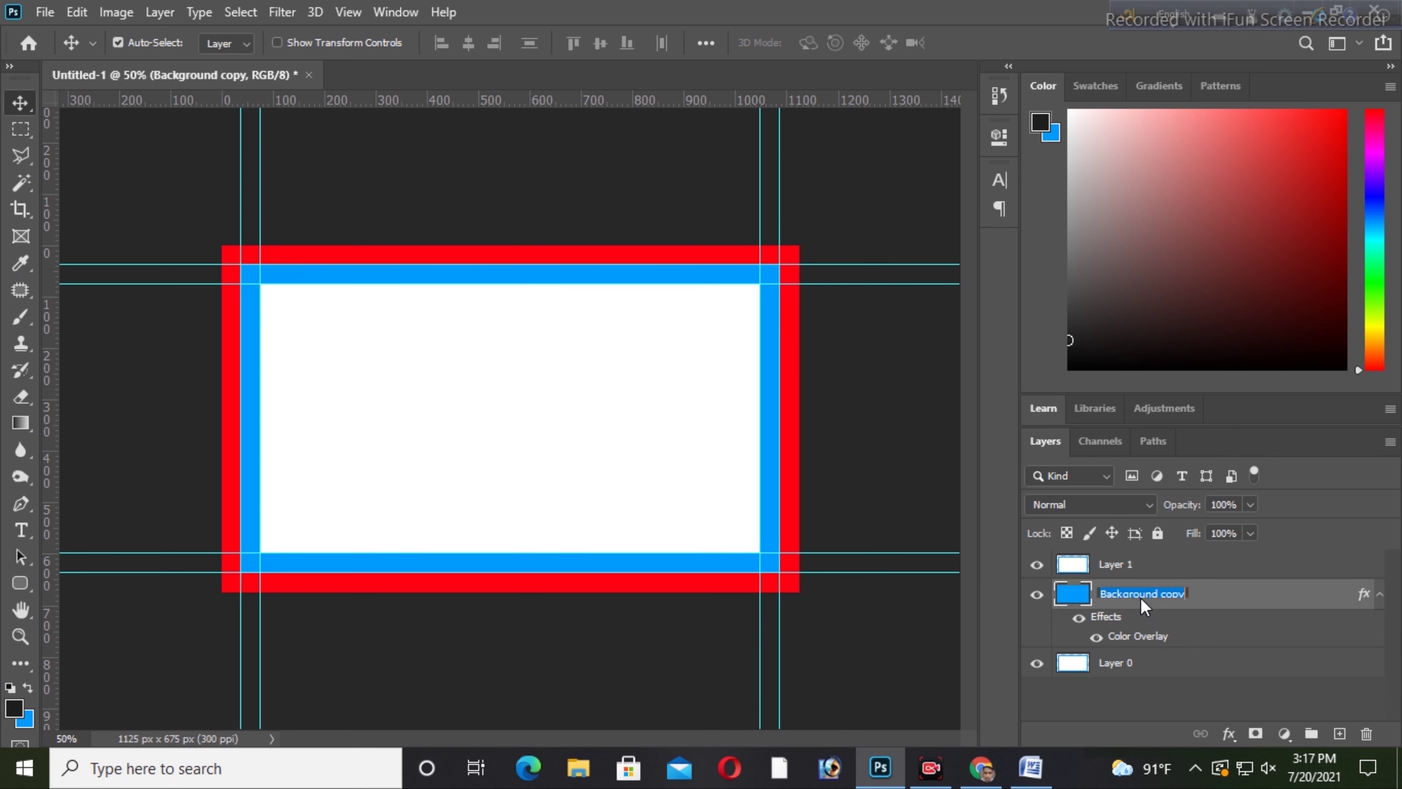
{"action": "type", "text": "Bleed Area"}
{"action": "key", "text": "Return"}
- Rename Layer 1 to 'Trim Area'
{"action": "left_click", "coordinate": [1175, 577]}
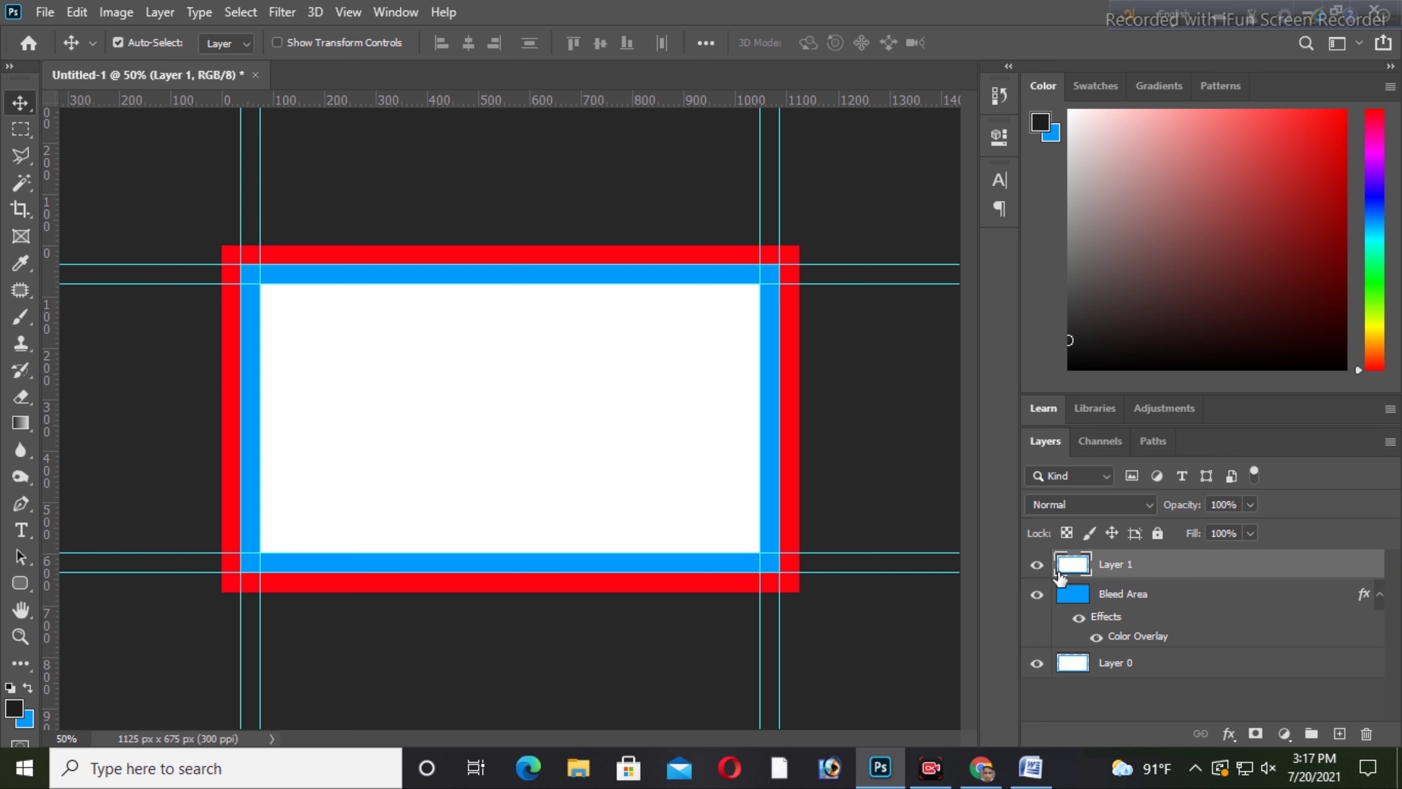
{"action": "left_click", "coordinate": [1037, 565]}
{"action": "double_click", "coordinate": [1121, 563]}
{"action": "type", "text": "Trim Area"}
{"action": "key", "text": "Return"}
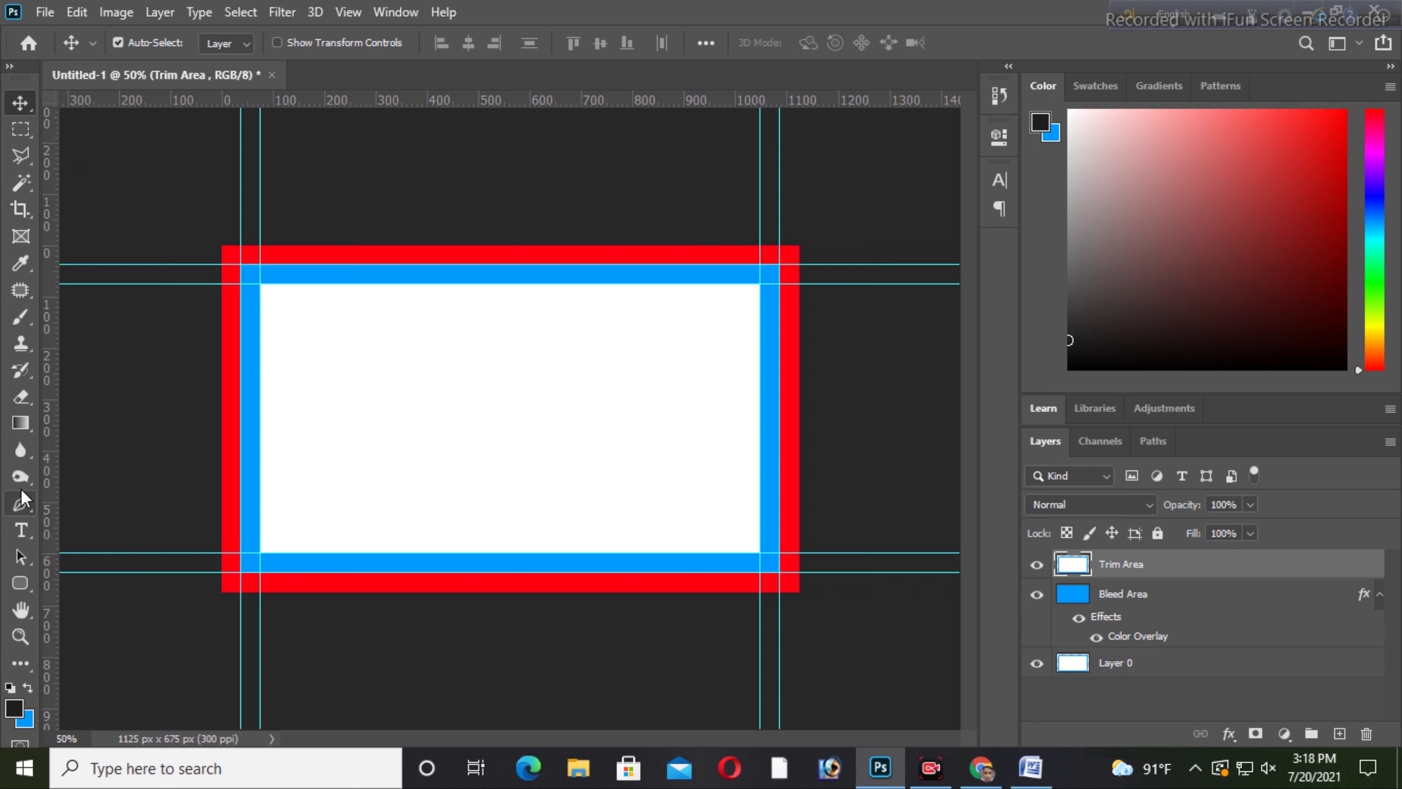
- Draw a white 975 × 525 px rounded rectangle with 10 px corners between the trim guides
{"action": "left_click", "coordinate": [22, 585]}
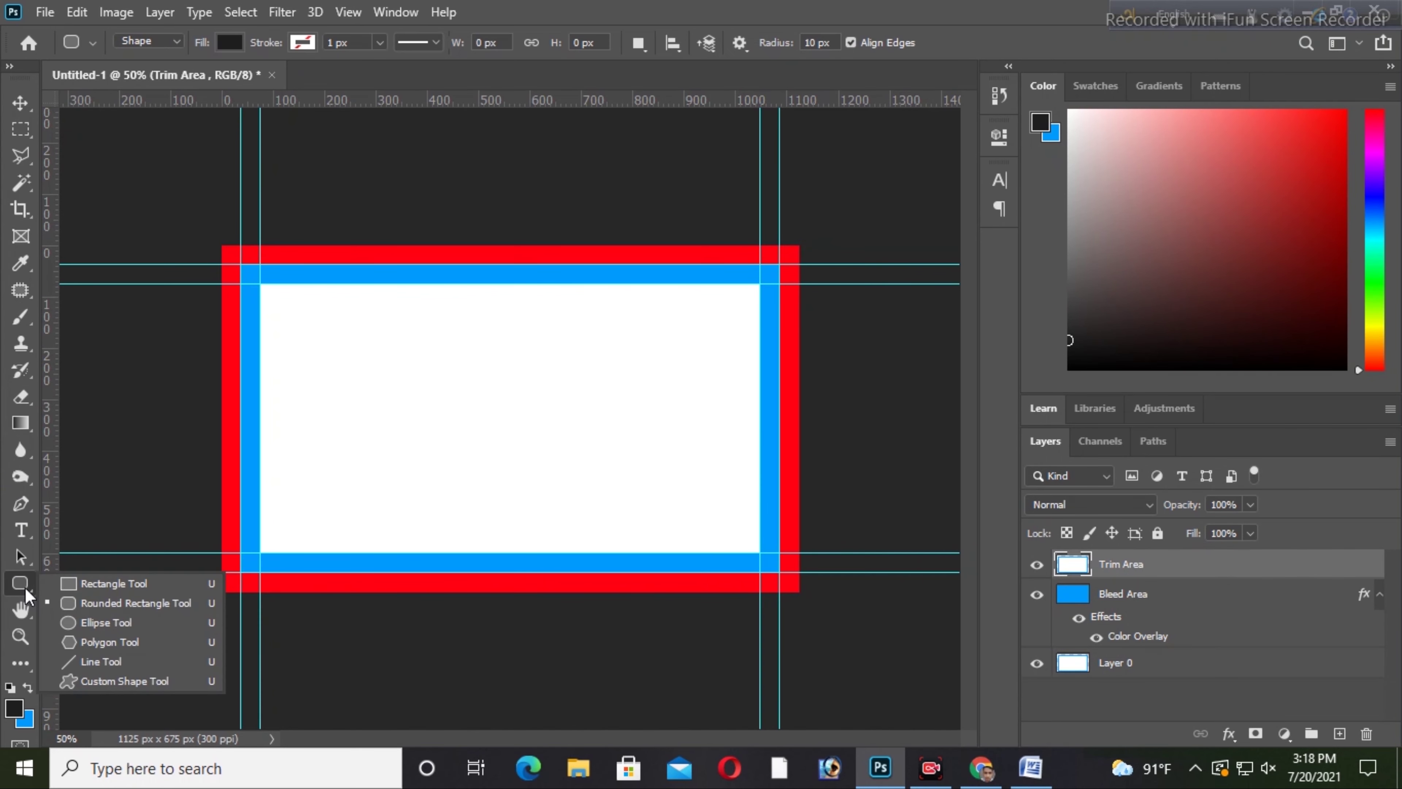
{"action": "left_click", "coordinate": [121, 601]}
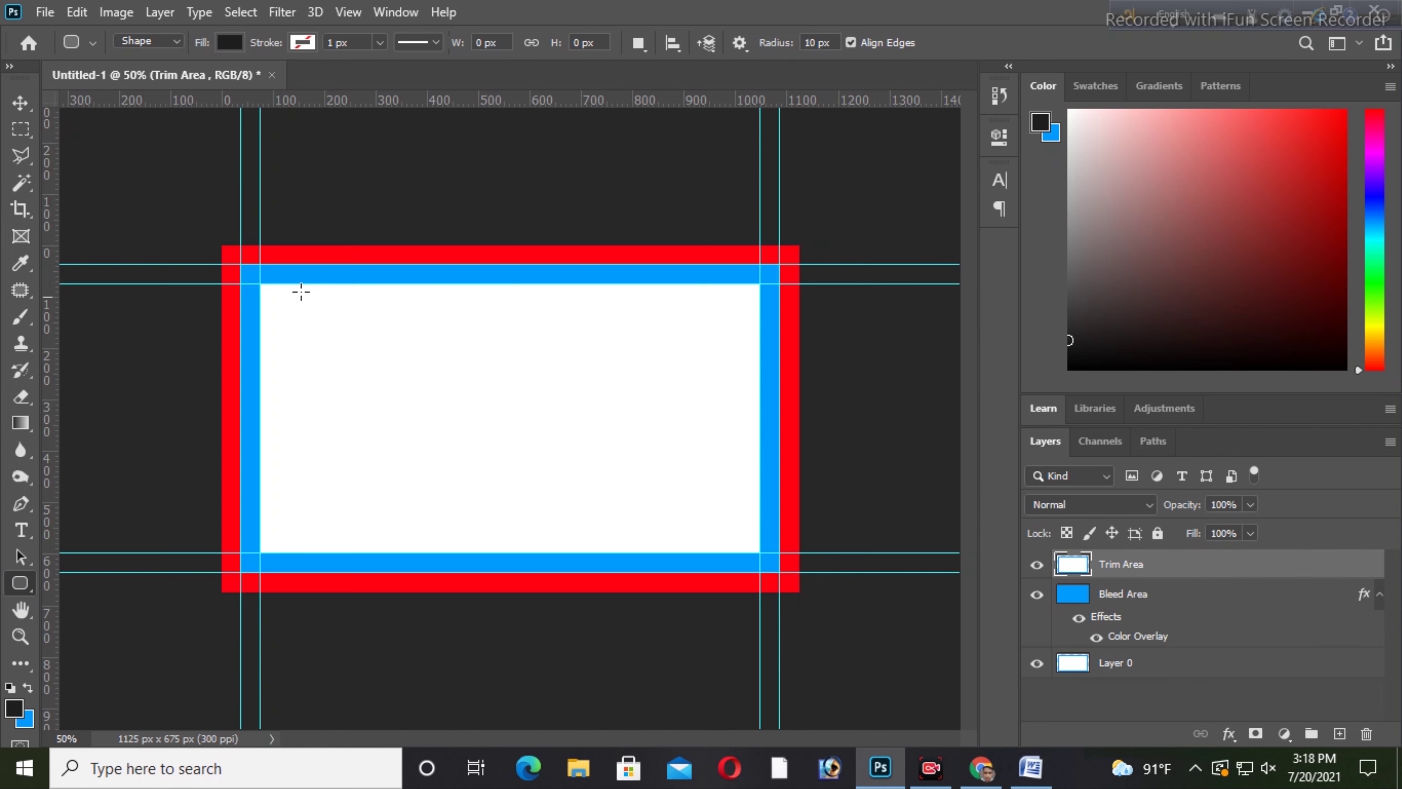
{"action": "left_click_drag", "start_coordinate": [260, 283], "coordinate": [757, 552]}
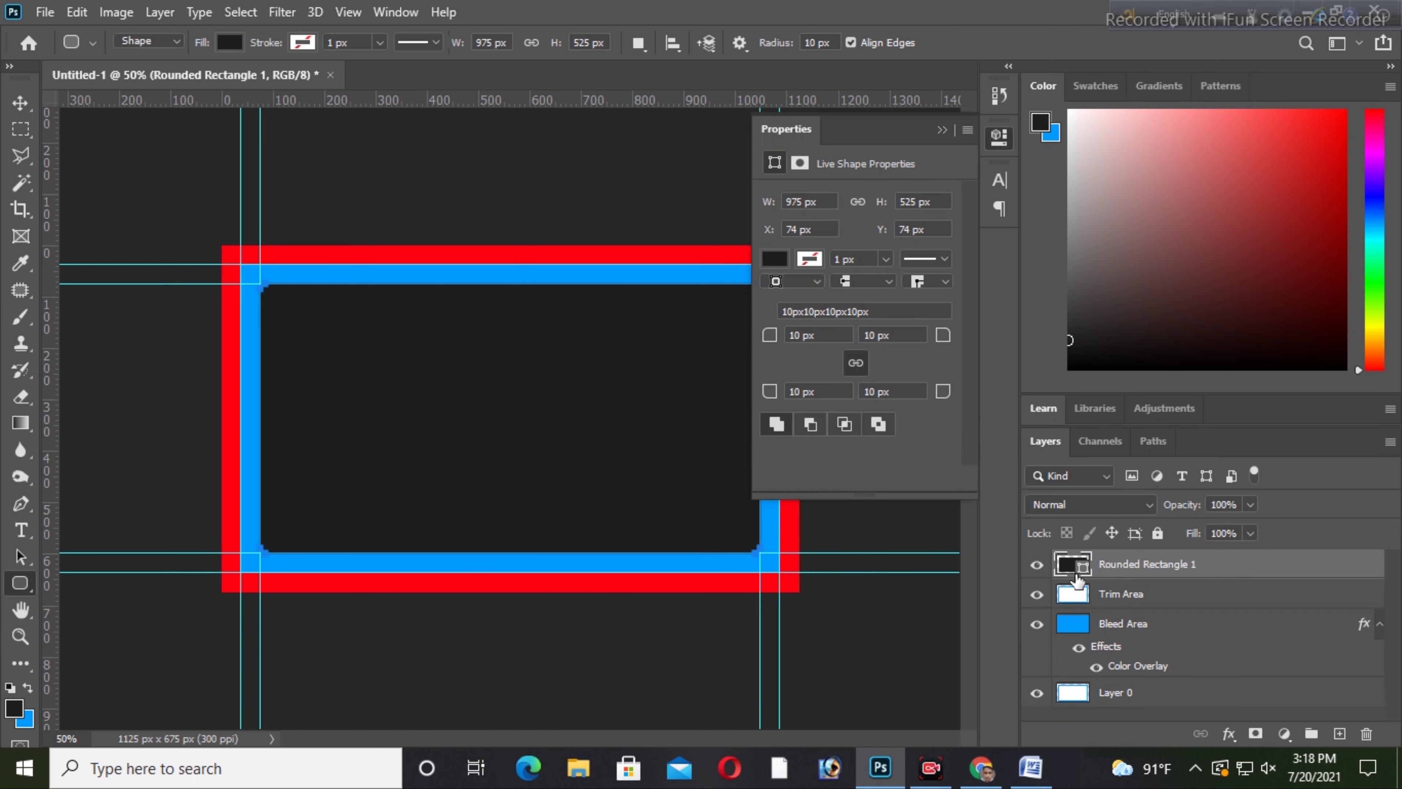
{"action": "double_click", "coordinate": [1079, 572]}
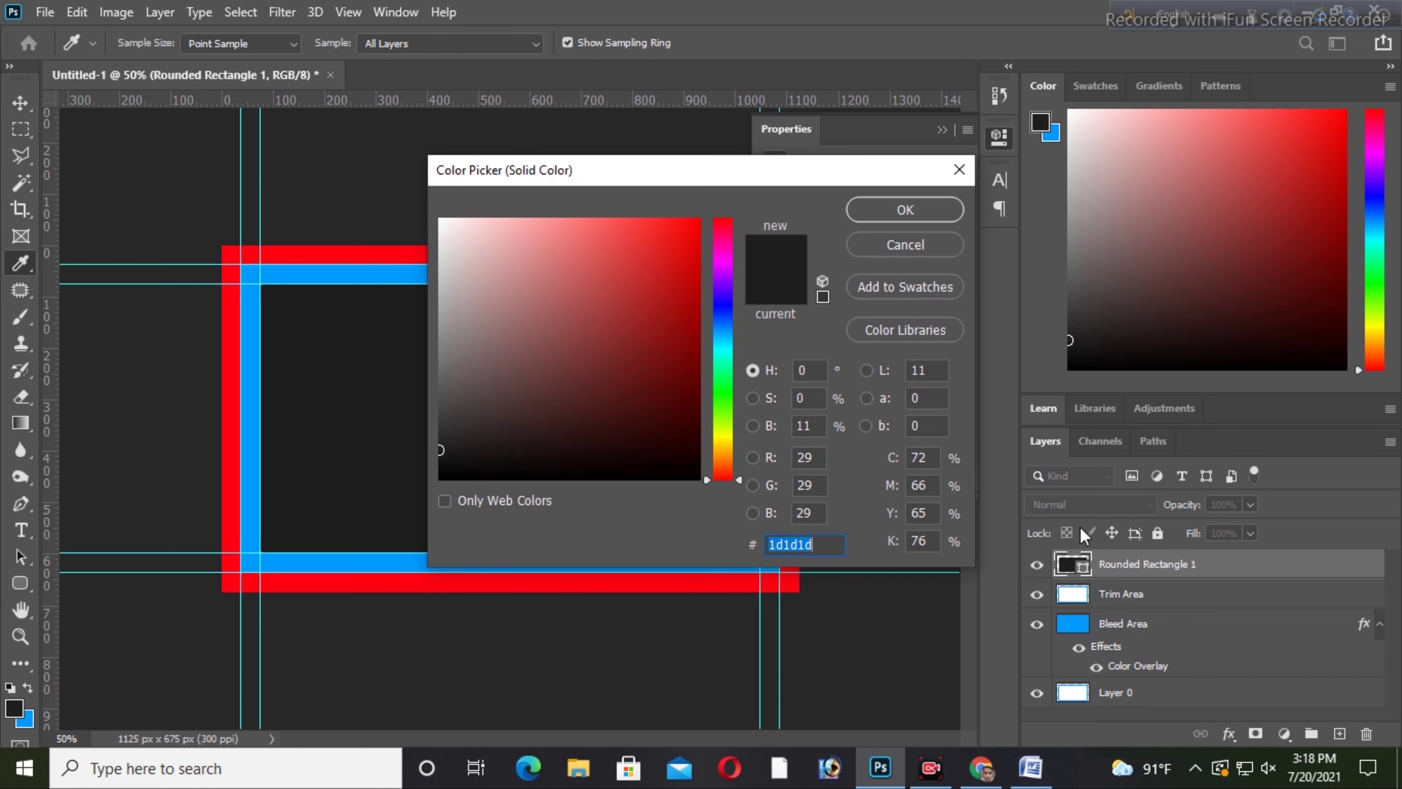
{"action": "left_click", "coordinate": [441, 220]}
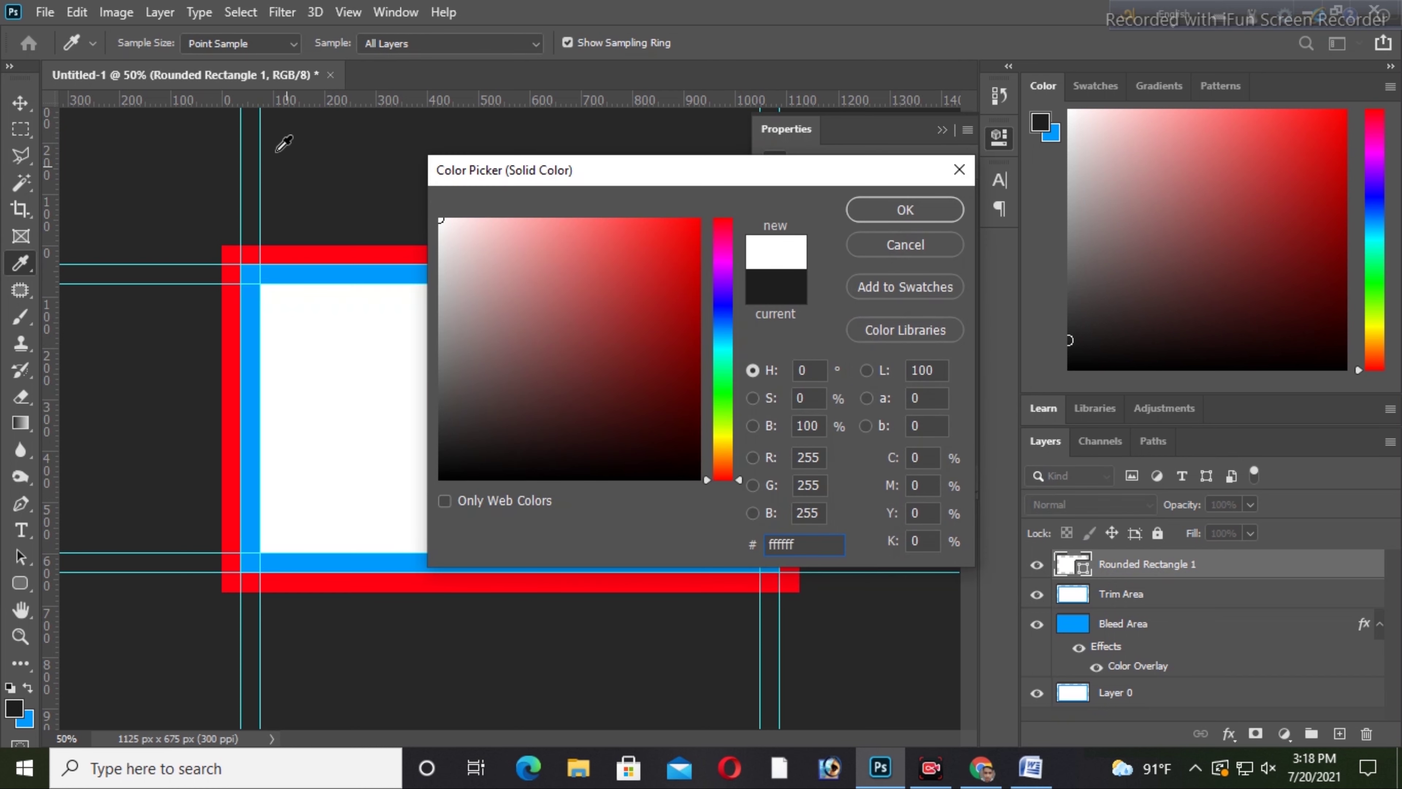
{"action": "left_click", "coordinate": [934, 209]}
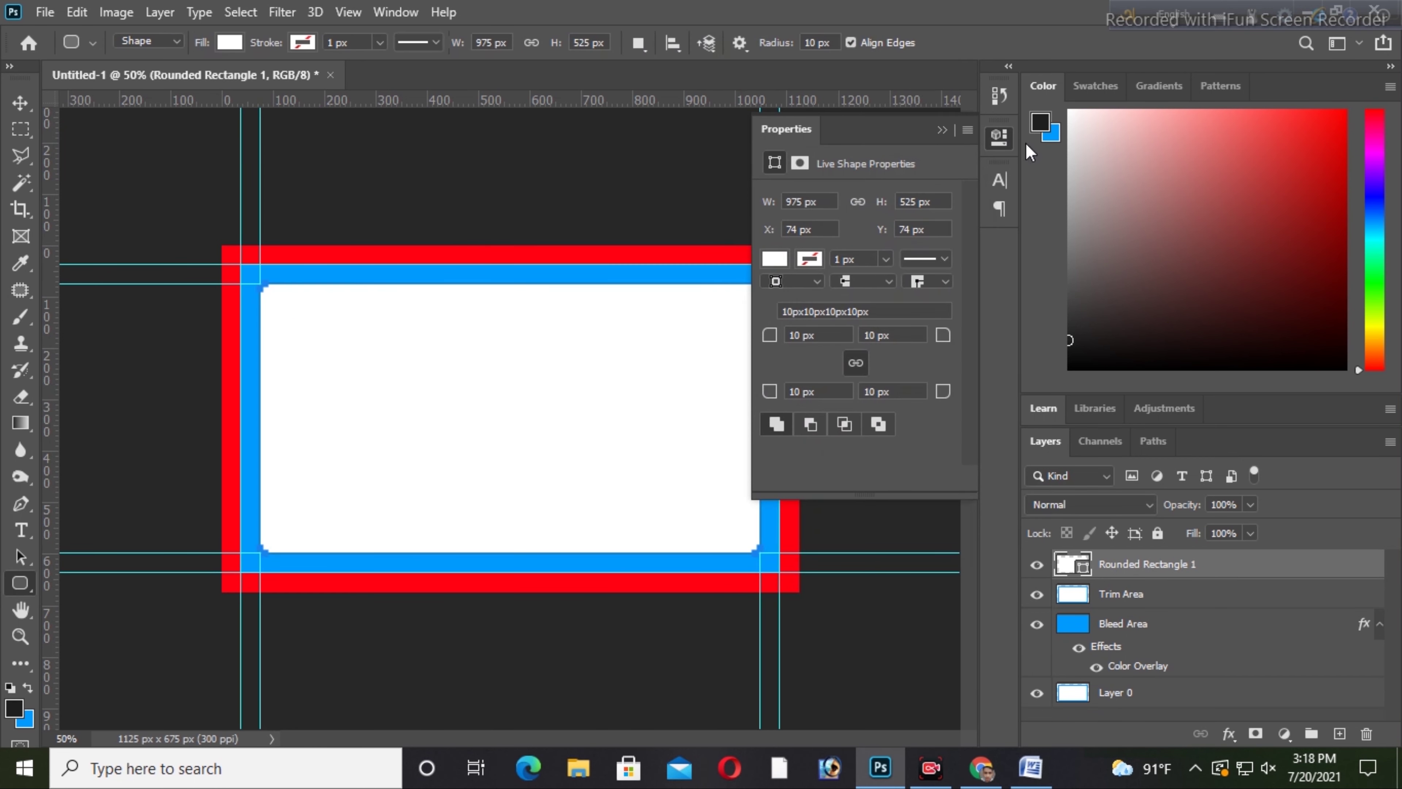
{"action": "left_click", "coordinate": [943, 131]}
{"action": "right_click", "coordinate": [1161, 567]}
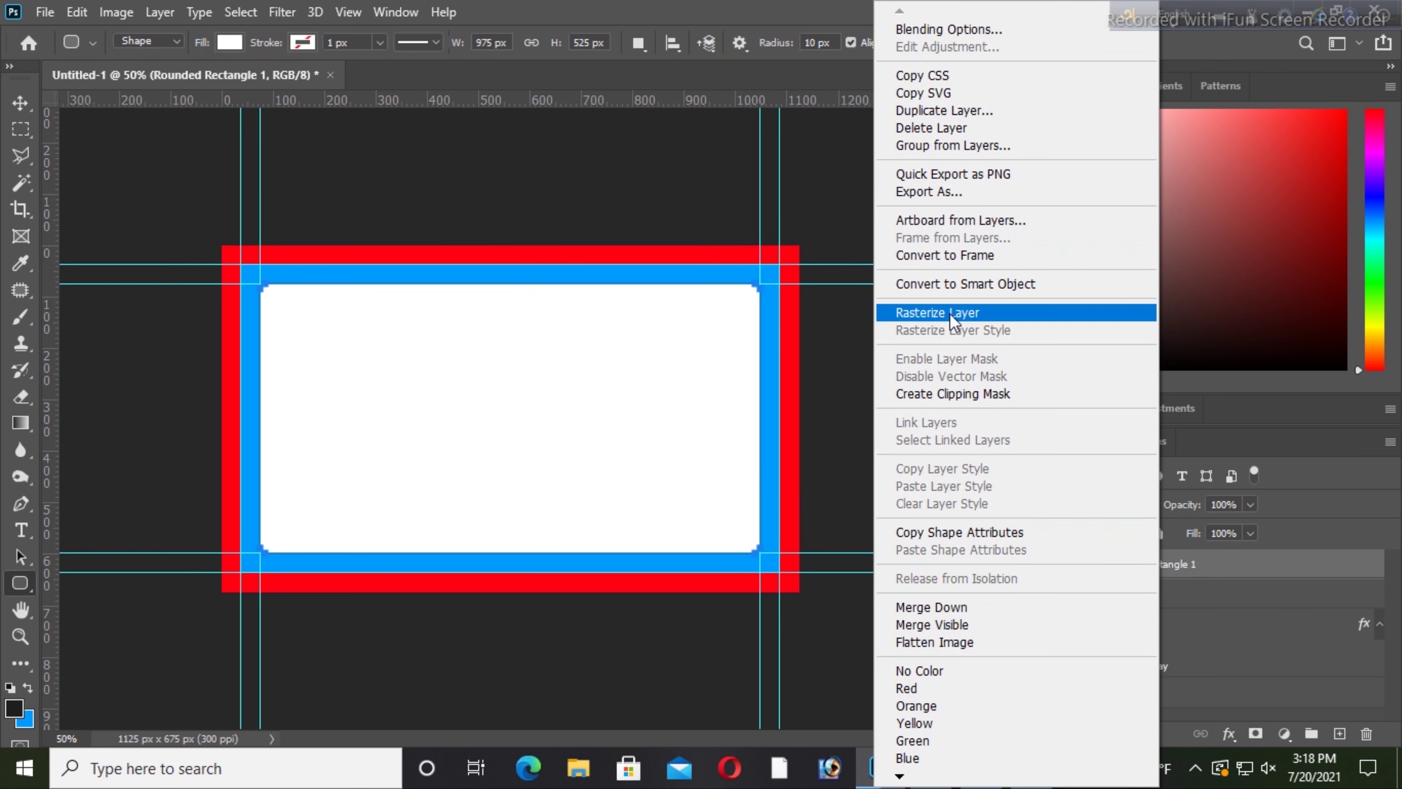
- Rasterize the rounded rectangle layer and rename it 'Safe Area'
{"action": "left_click", "coordinate": [938, 312]}
{"action": "double_click", "coordinate": [1140, 564]}
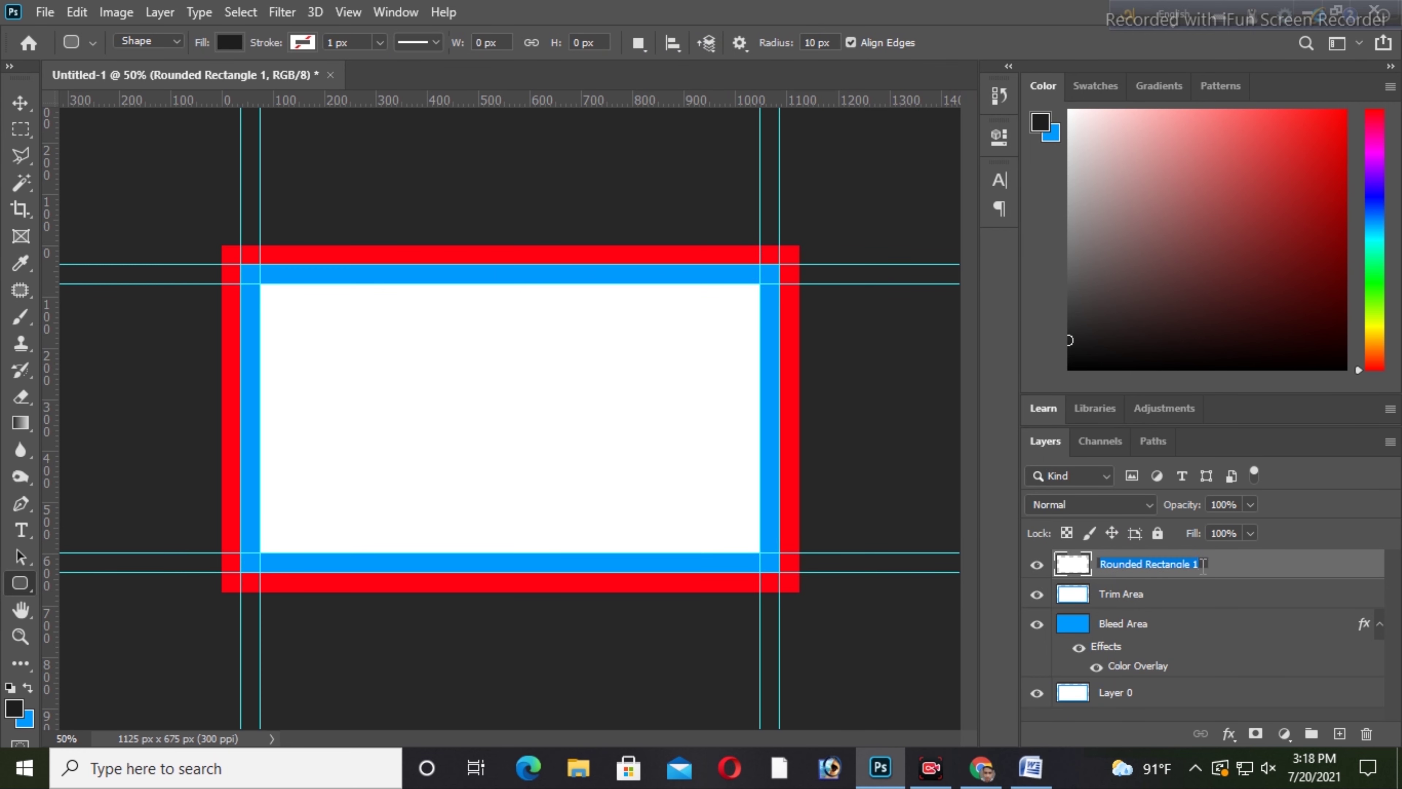
{"action": "type", "text": "Safe"}
{"action": "type", "text": " Area"}
{"action": "key", "text": "Return"}
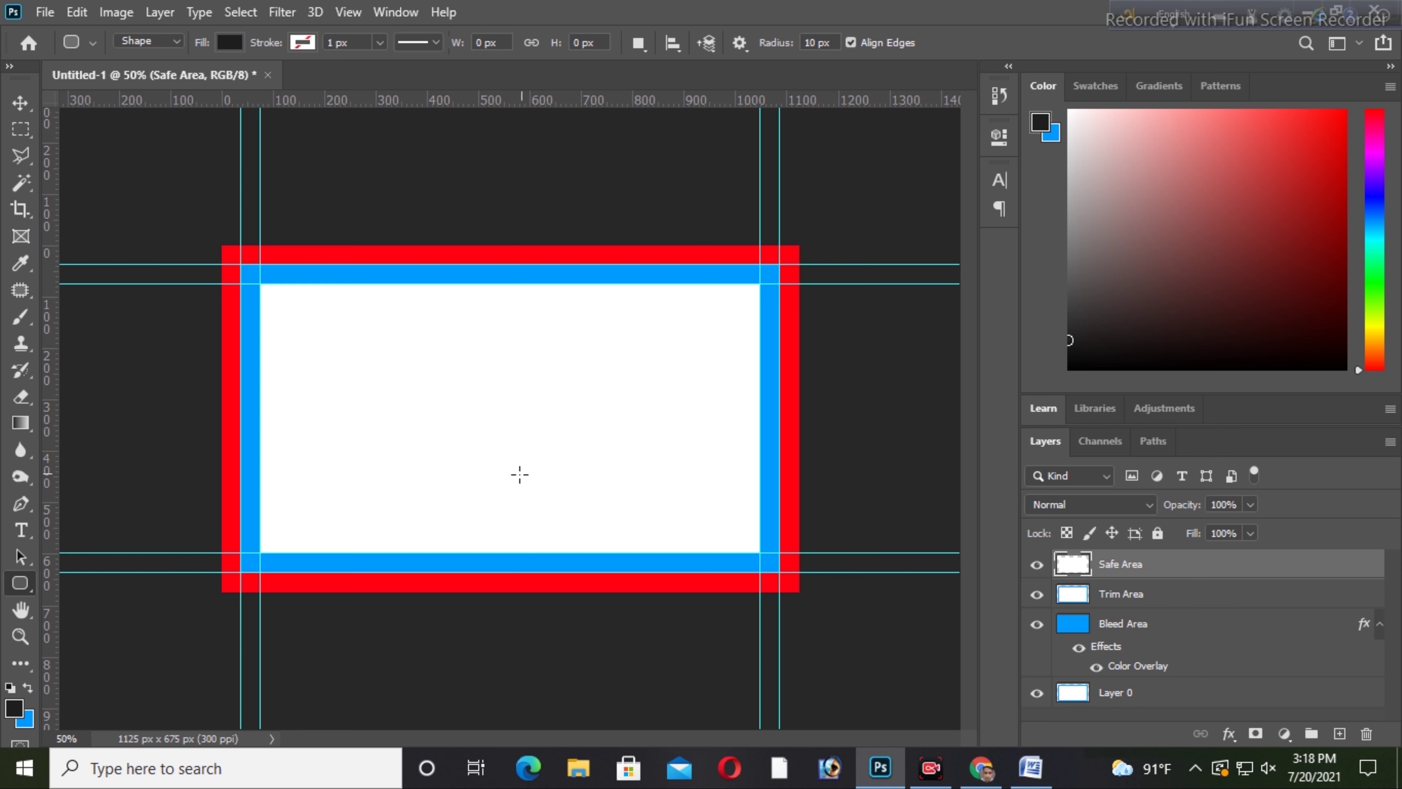
- Toggle Trim Area, Bleed Area, Safe Area and Layer 0 visibility to check each area, leaving all visible
{"action": "left_click", "coordinate": [1036, 595]}
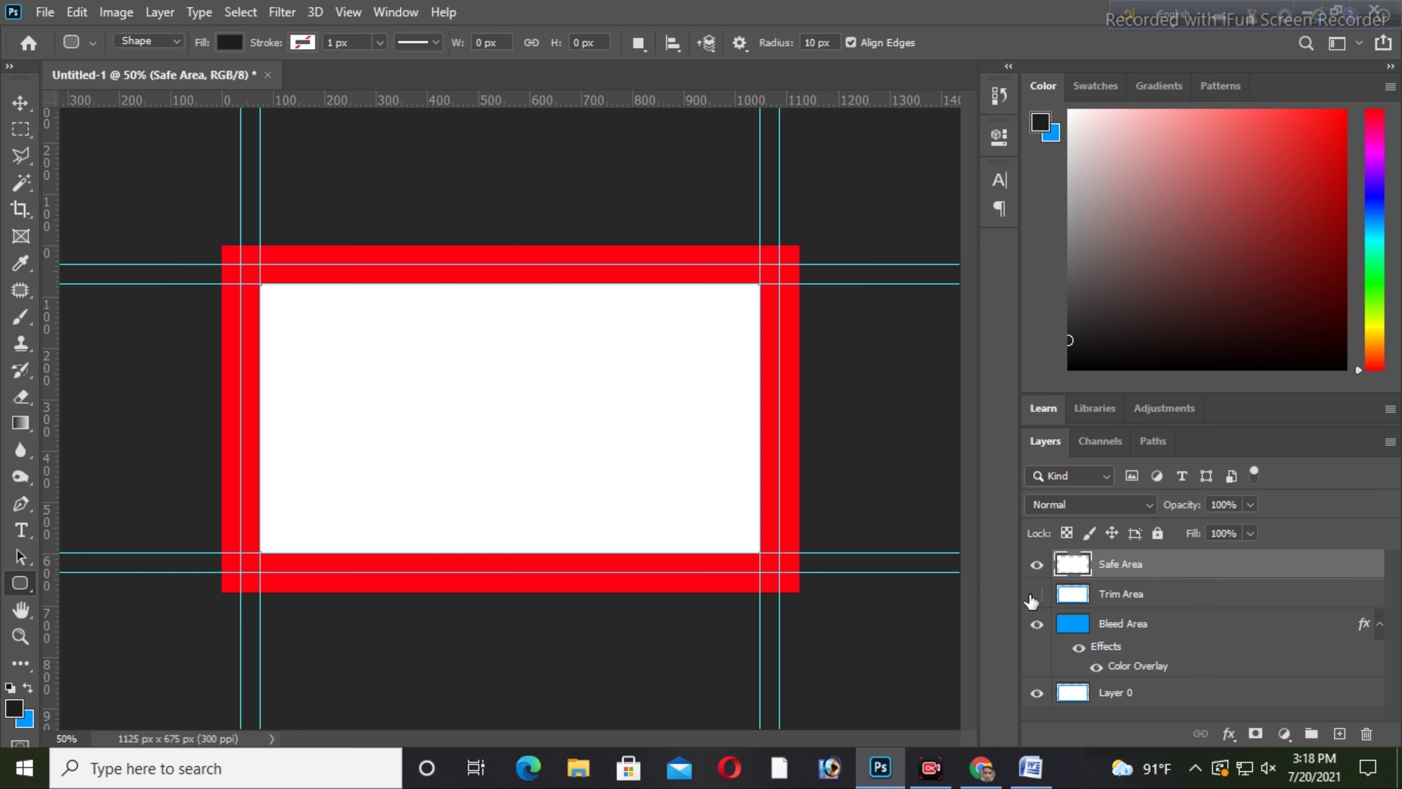
{"action": "left_click", "coordinate": [1036, 626]}
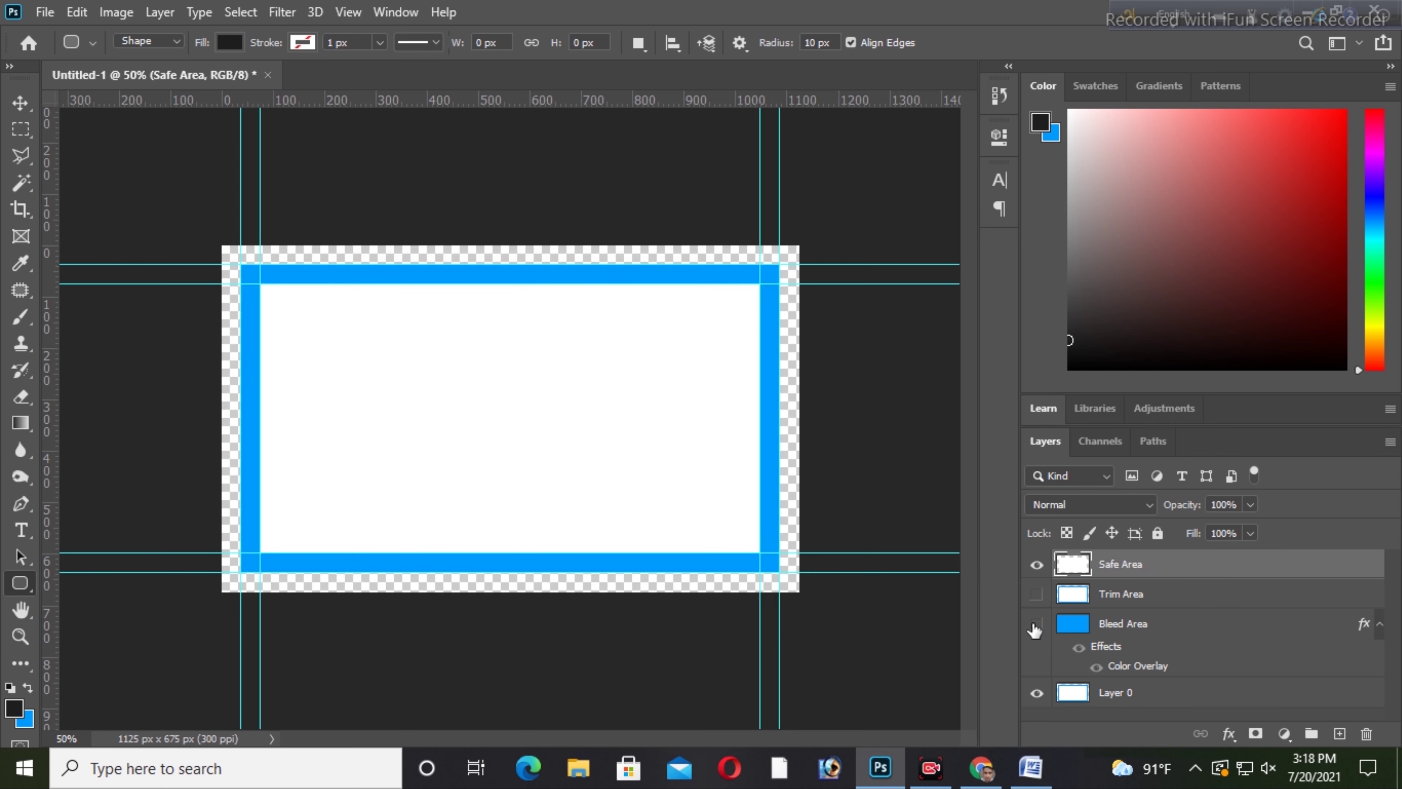
{"action": "left_click", "coordinate": [1036, 565]}
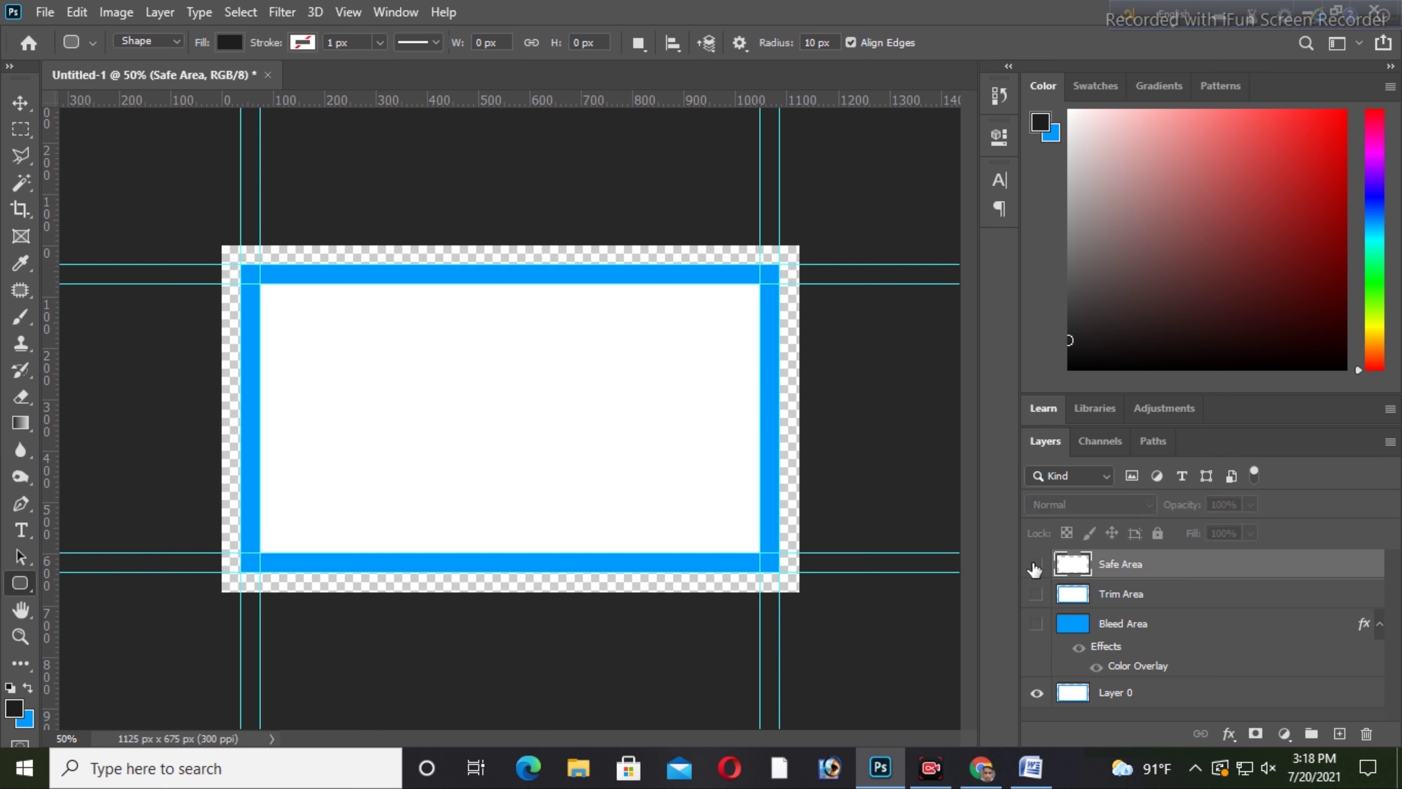
{"action": "left_click", "coordinate": [1037, 564]}
{"action": "left_click", "coordinate": [1036, 564]}
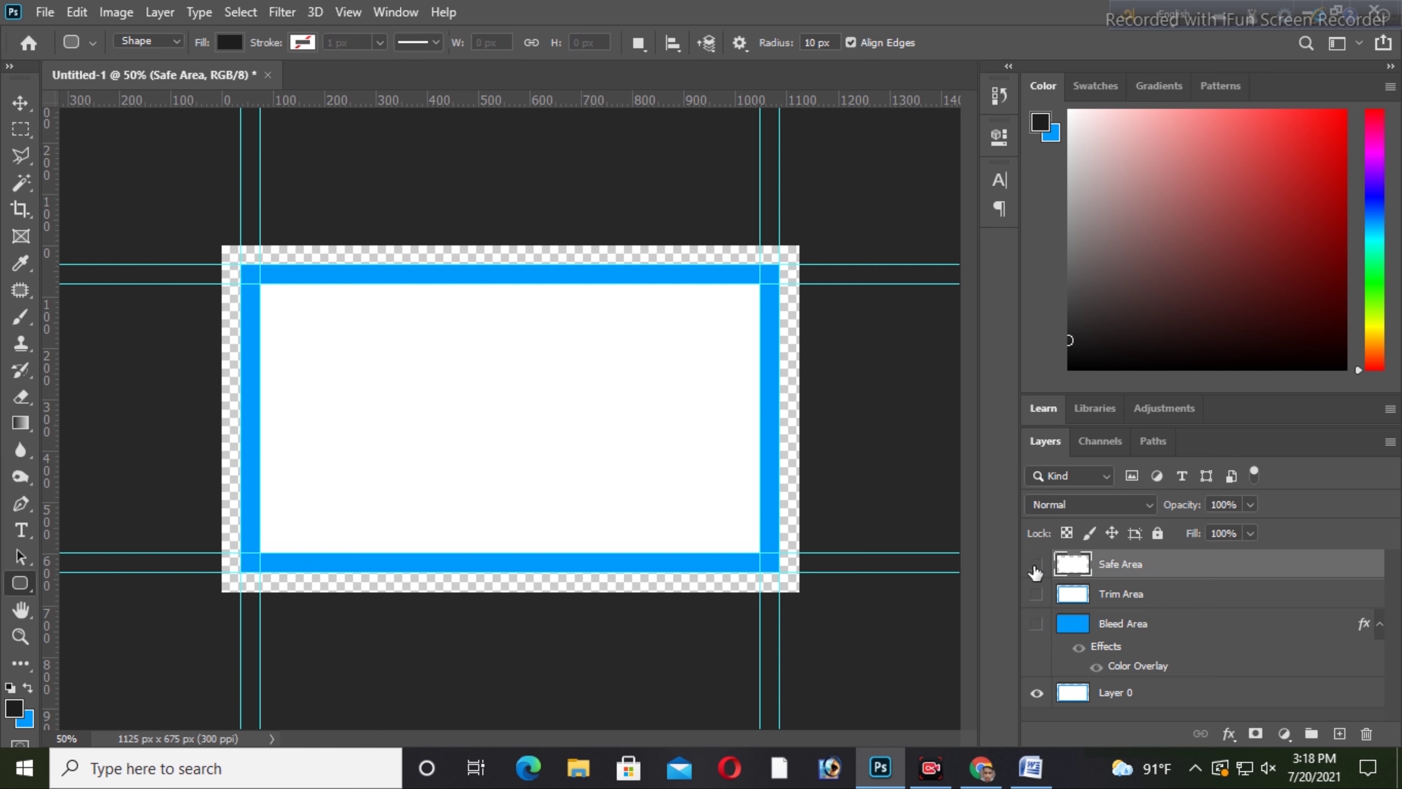
{"action": "left_click", "coordinate": [1036, 564]}
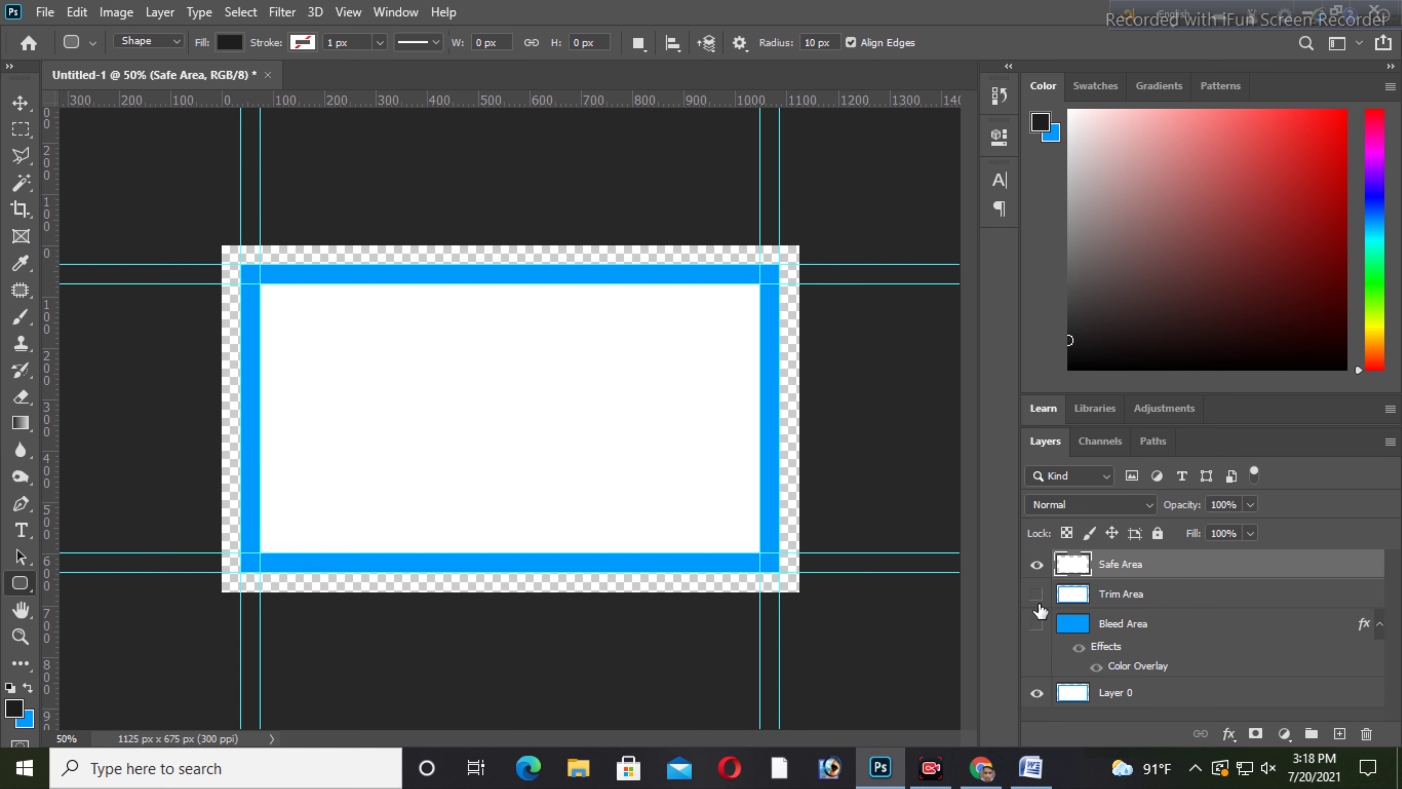
{"action": "left_click", "coordinate": [1036, 692]}
{"action": "left_click", "coordinate": [1037, 693]}
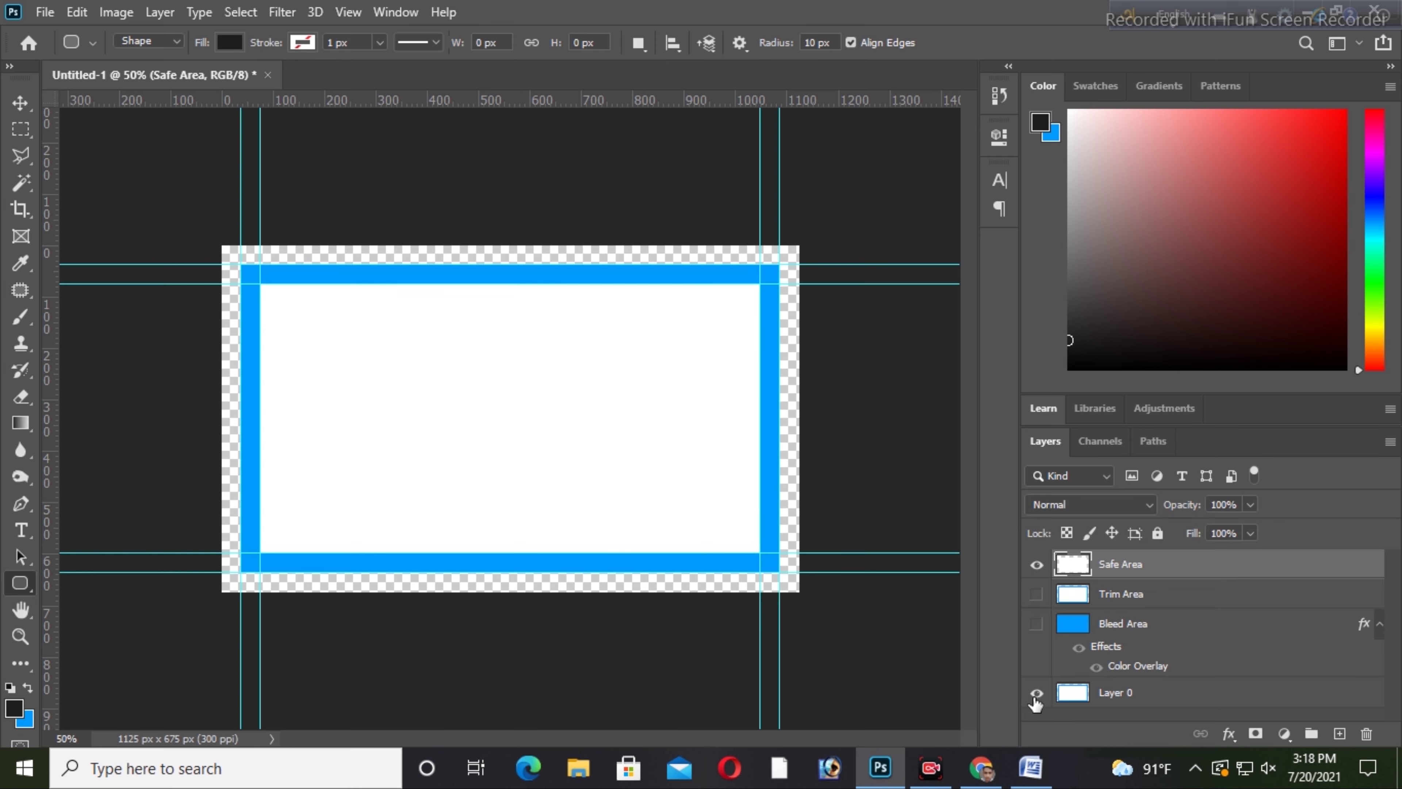
{"action": "left_click", "coordinate": [1036, 624]}
{"action": "left_click", "coordinate": [1036, 594]}
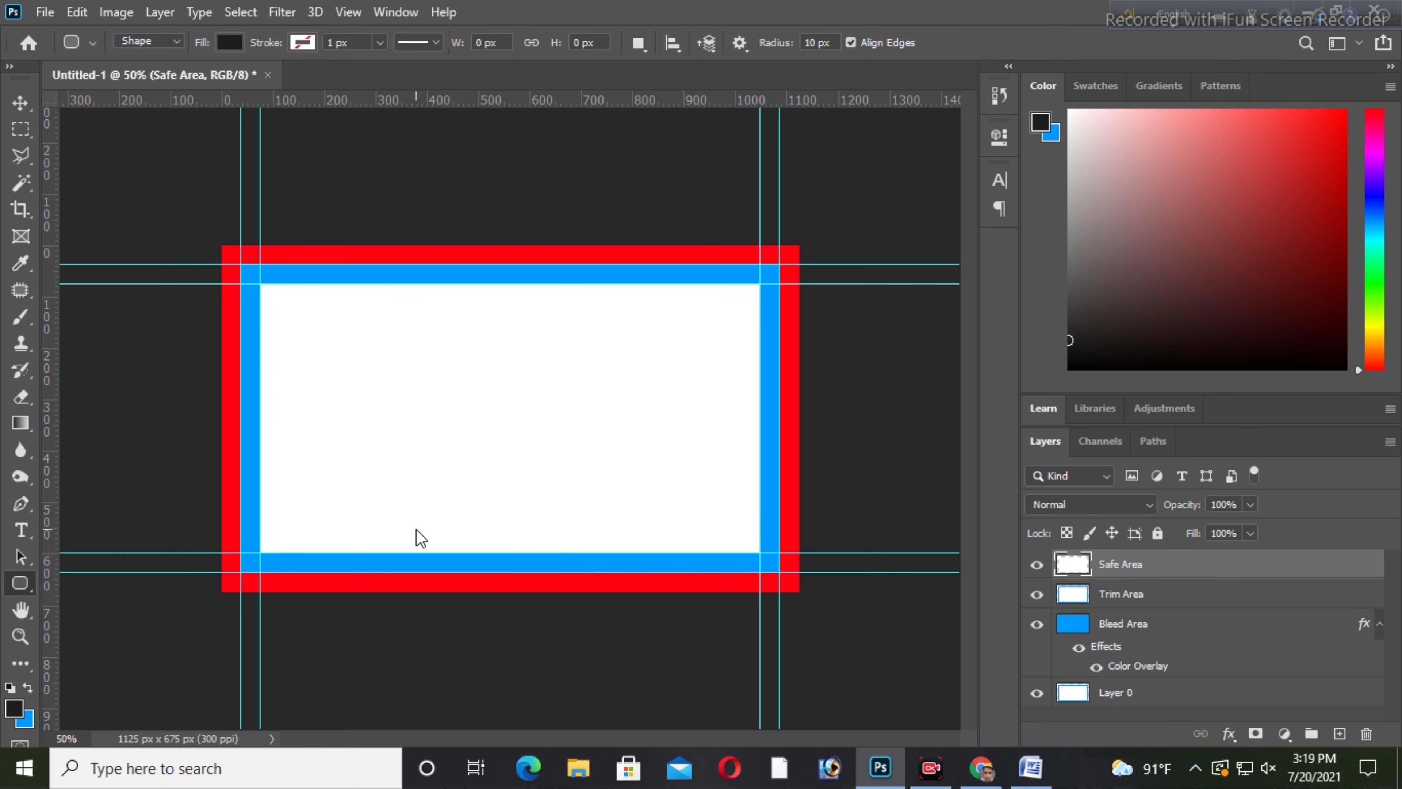
{"action": "key", "text": "ctrl+o"}
- Open business-card-design-set-template-260nw-662398174.jpg from Downloads and select the Move tool
{"action": "left_click", "coordinate": [100, 311]}
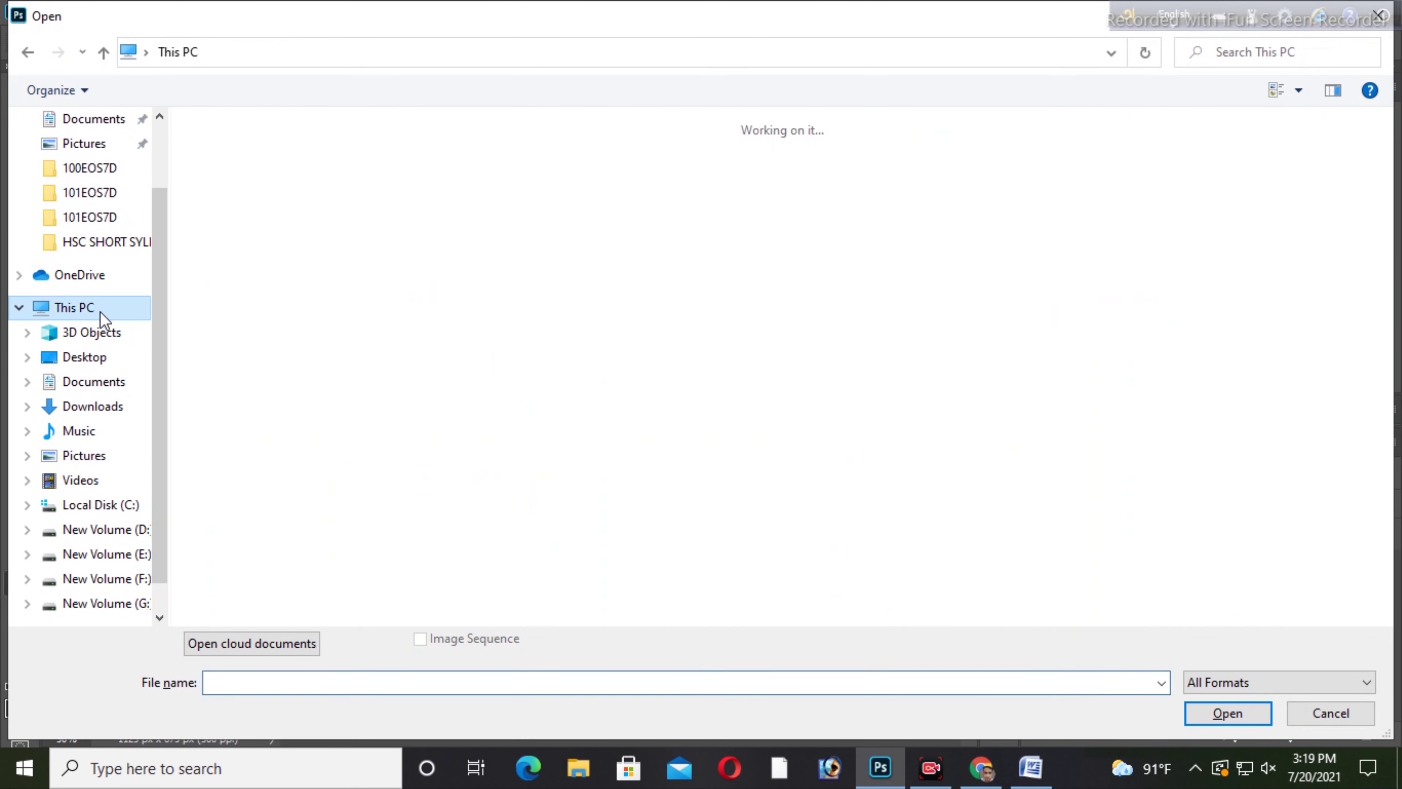
{"action": "double_click", "coordinate": [1033, 185]}
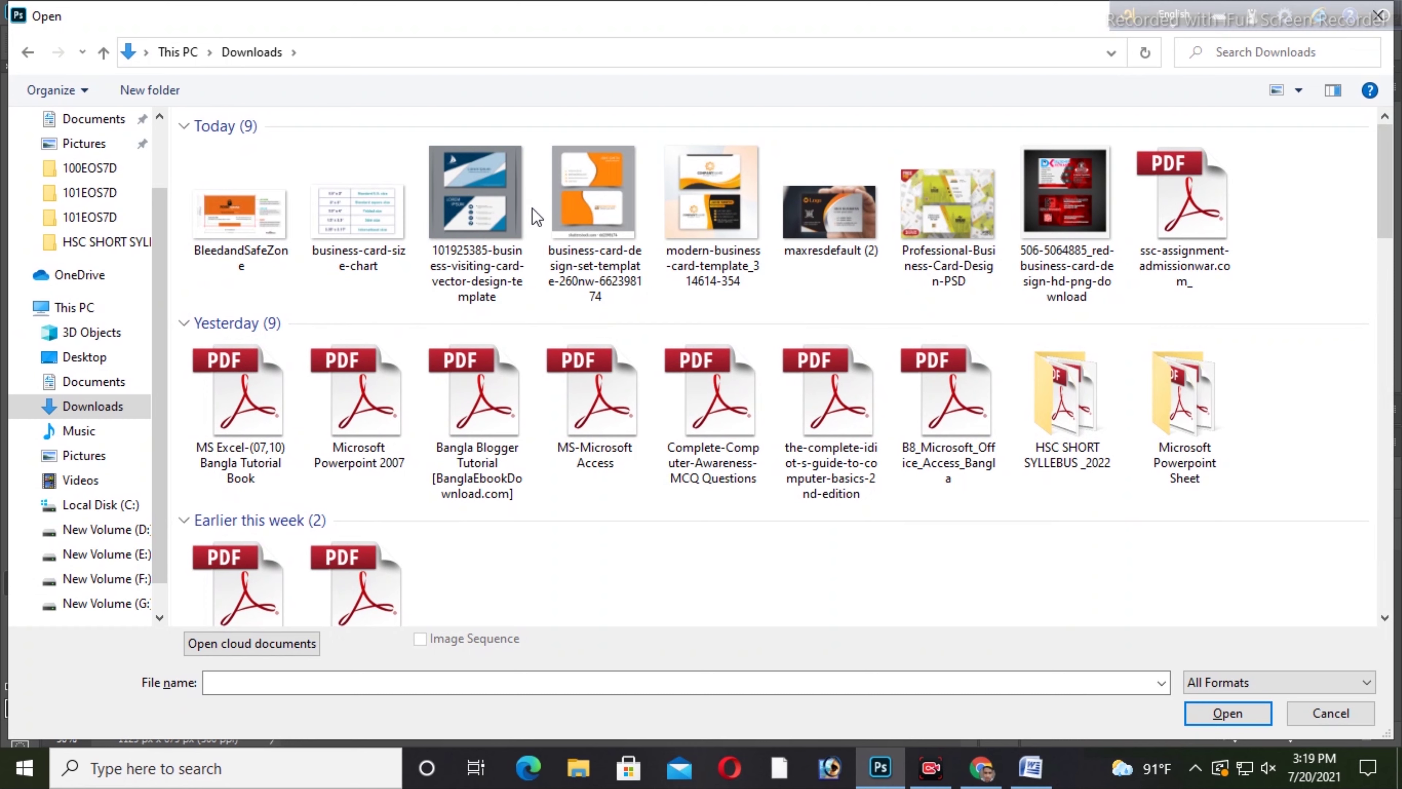
{"action": "left_click", "coordinate": [551, 203]}
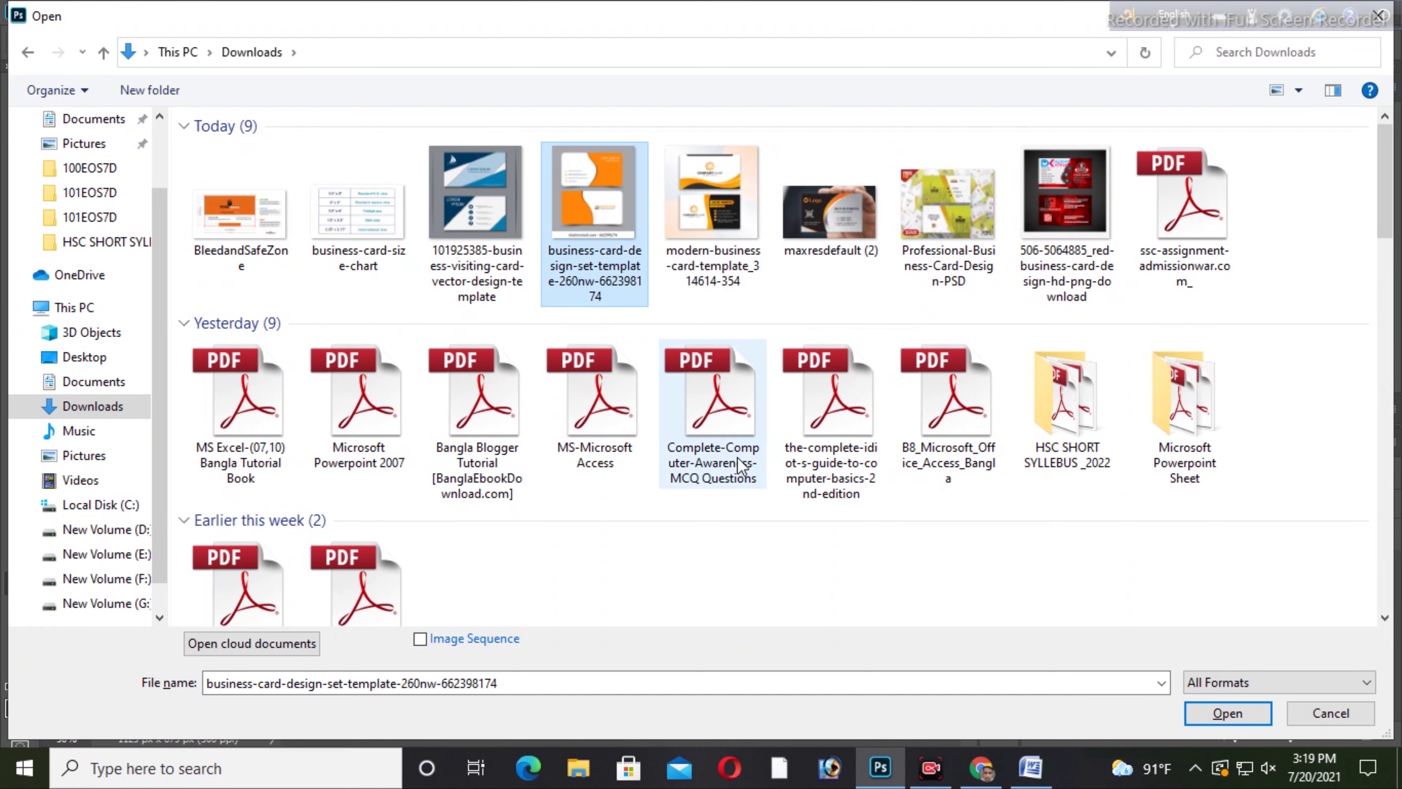
{"action": "key", "text": "Return"}
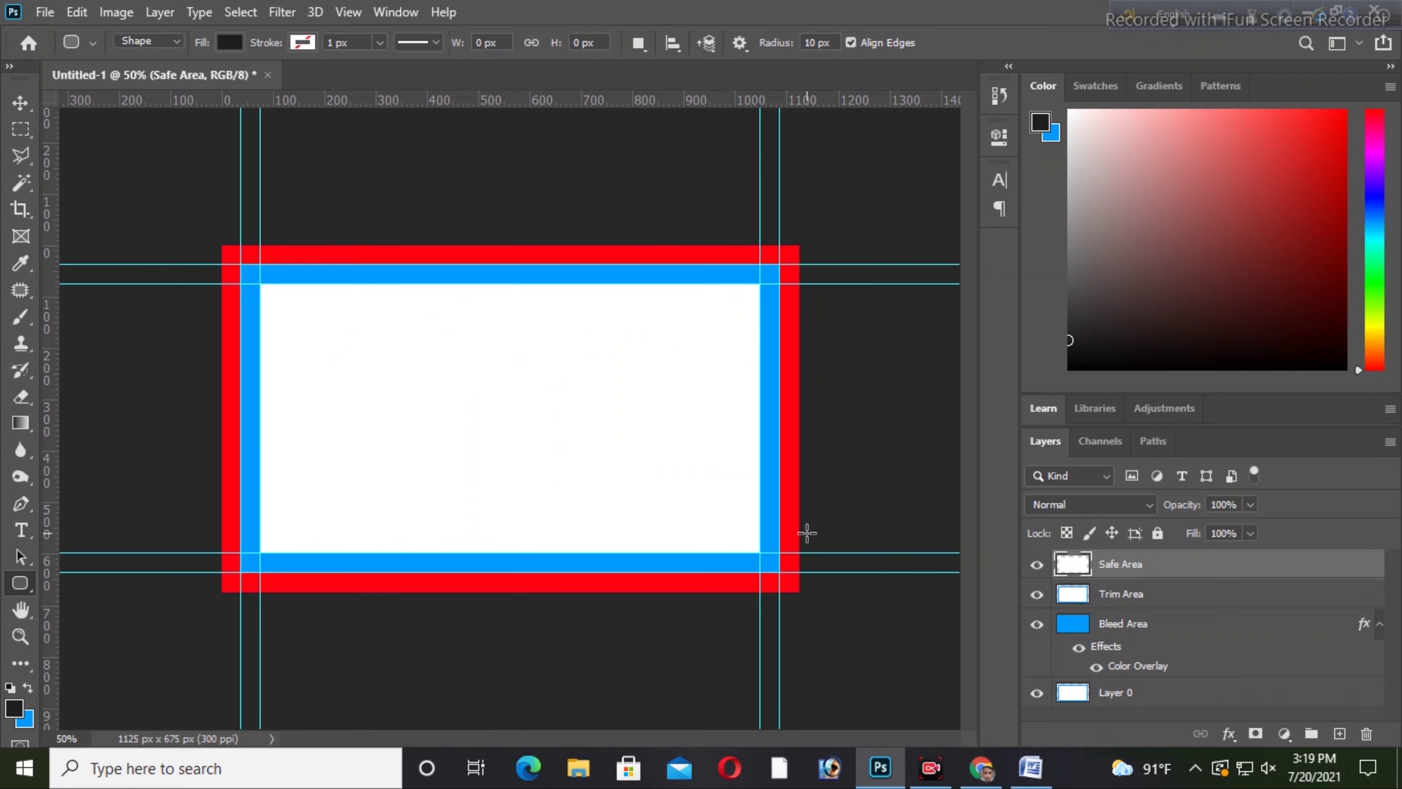
{"action": "left_click", "coordinate": [21, 103]}
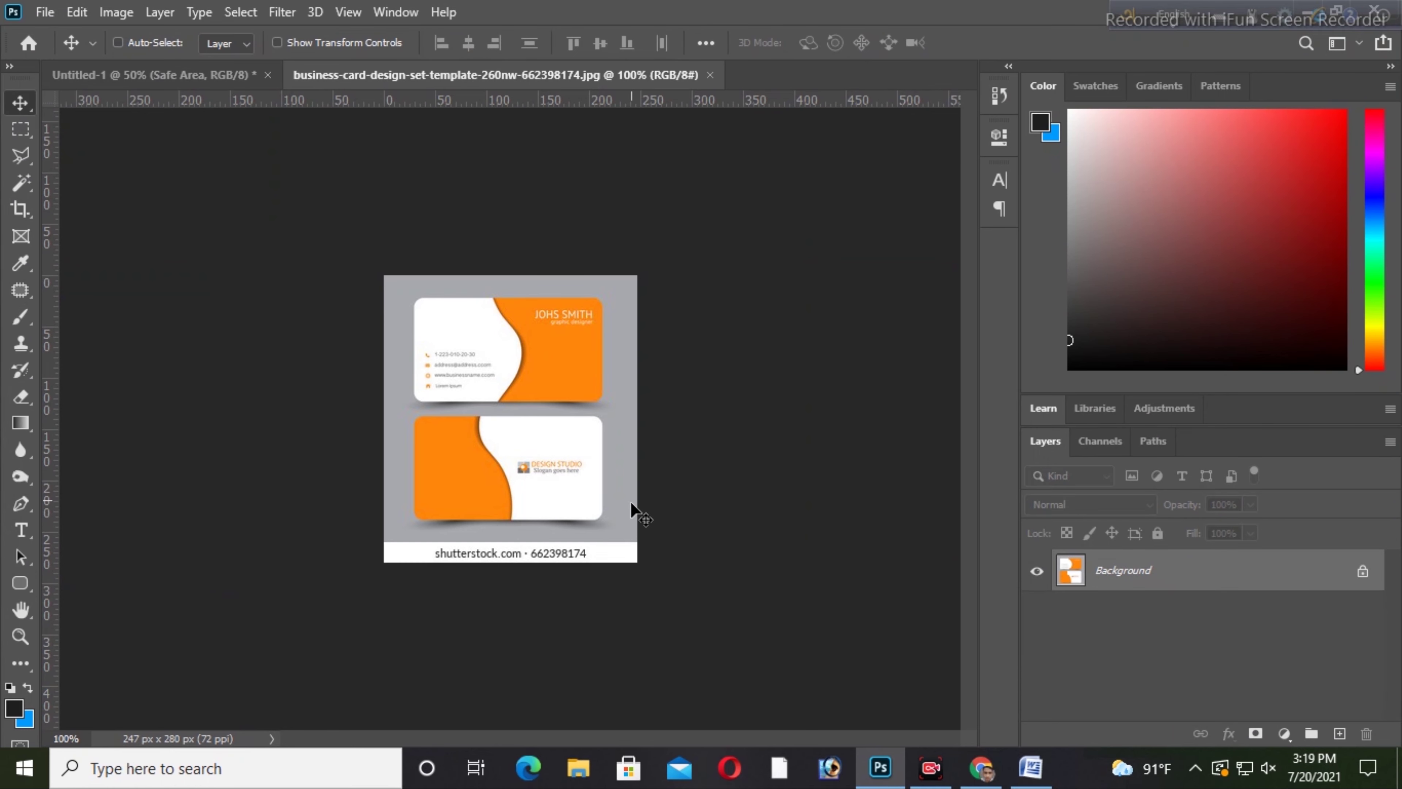
{"action": "key", "text": "ctrl+plus"}
{"action": "key", "text": "ctrl+plus"}
- Perspective-crop the template to its front card, flattened to 184 × 104 px
{"action": "key", "text": "ctrl+minus"}
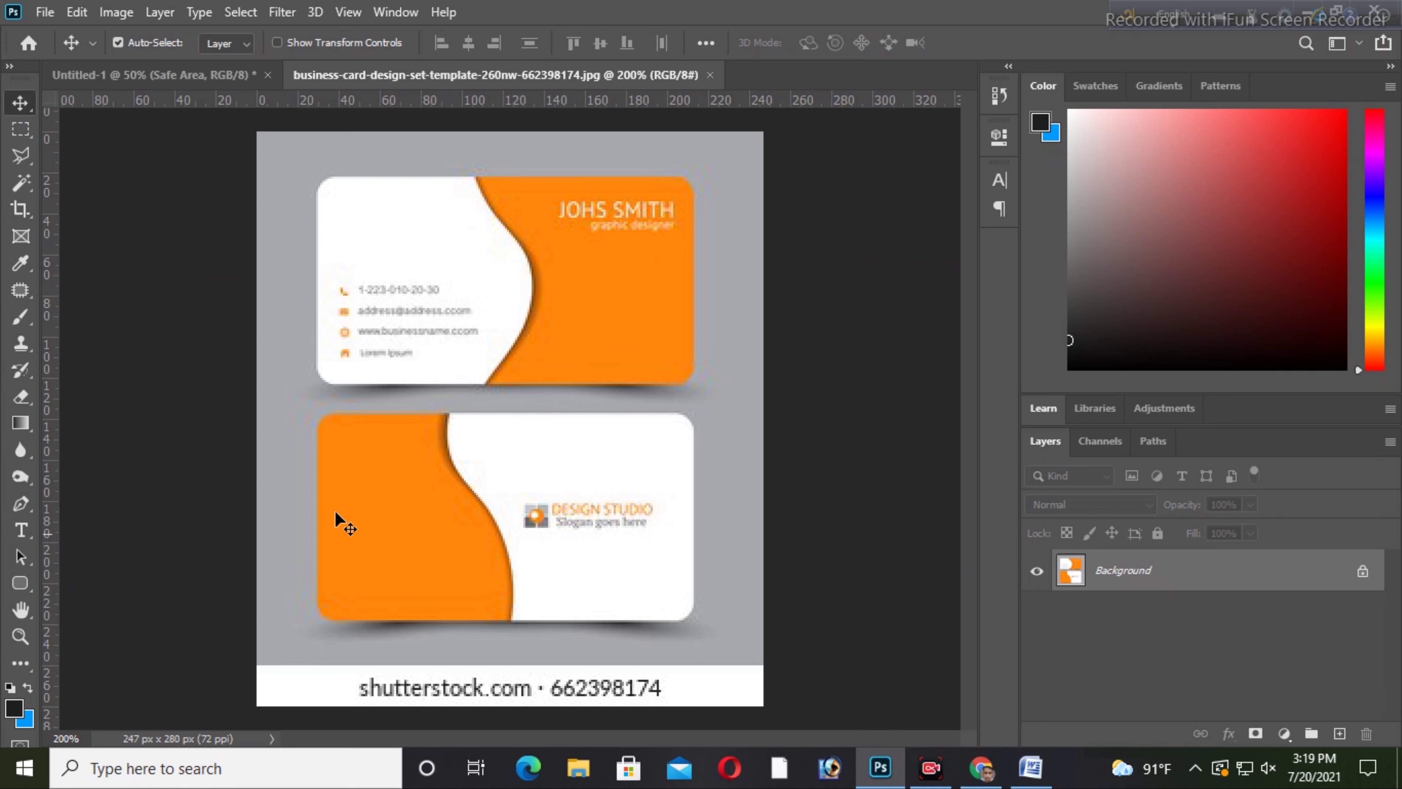
{"action": "left_click", "coordinate": [12, 245]}
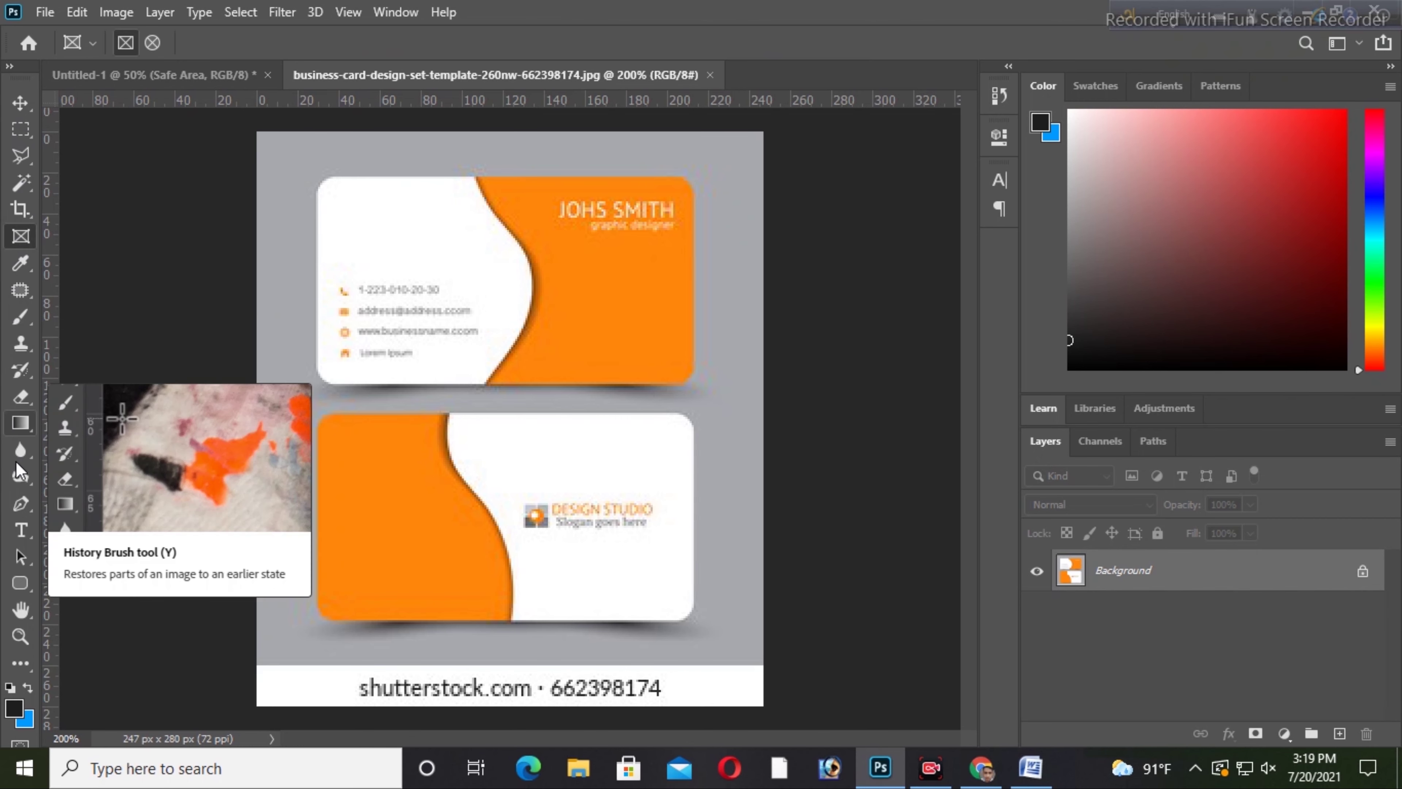
{"action": "left_click", "coordinate": [20, 212]}
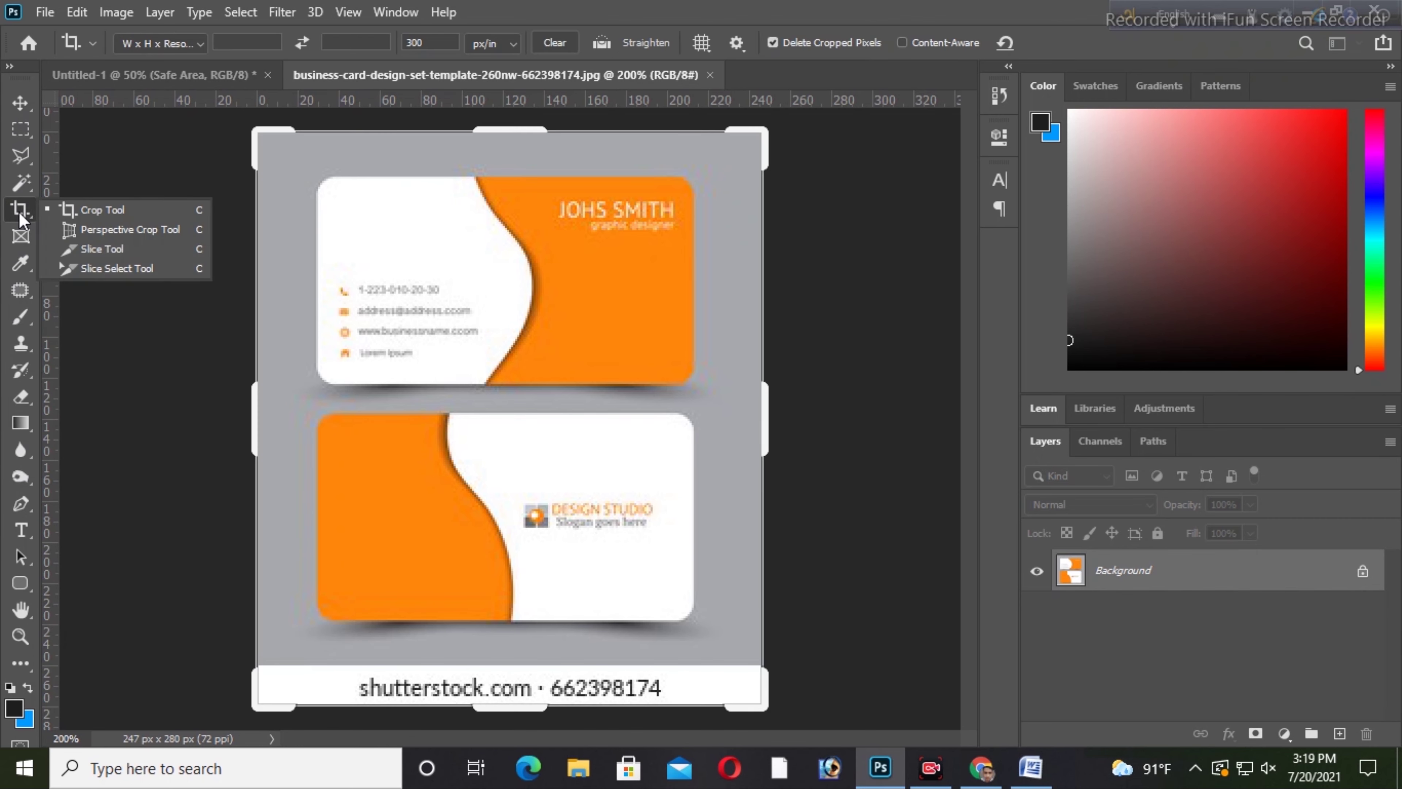
{"action": "left_click", "coordinate": [92, 231]}
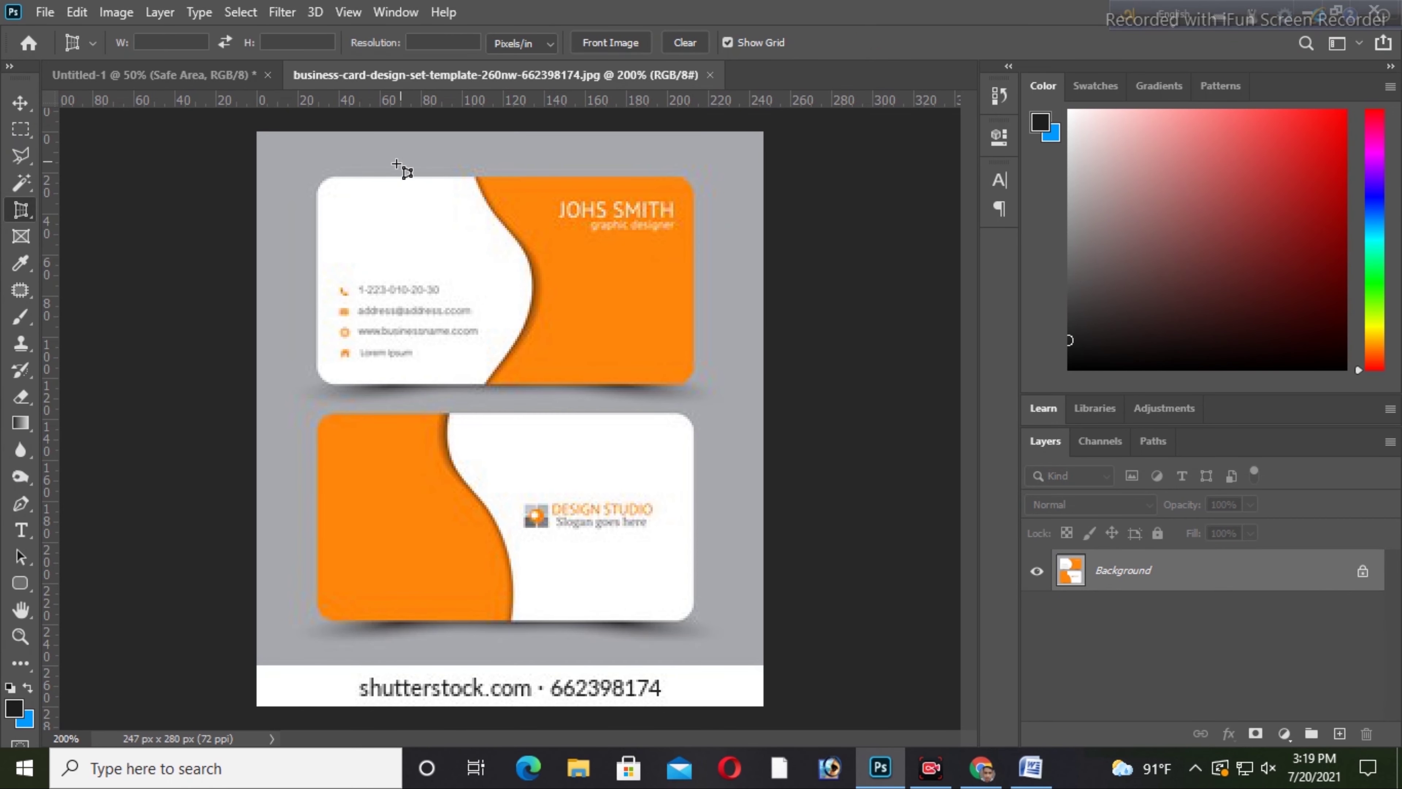
{"action": "left_click", "coordinate": [319, 181]}
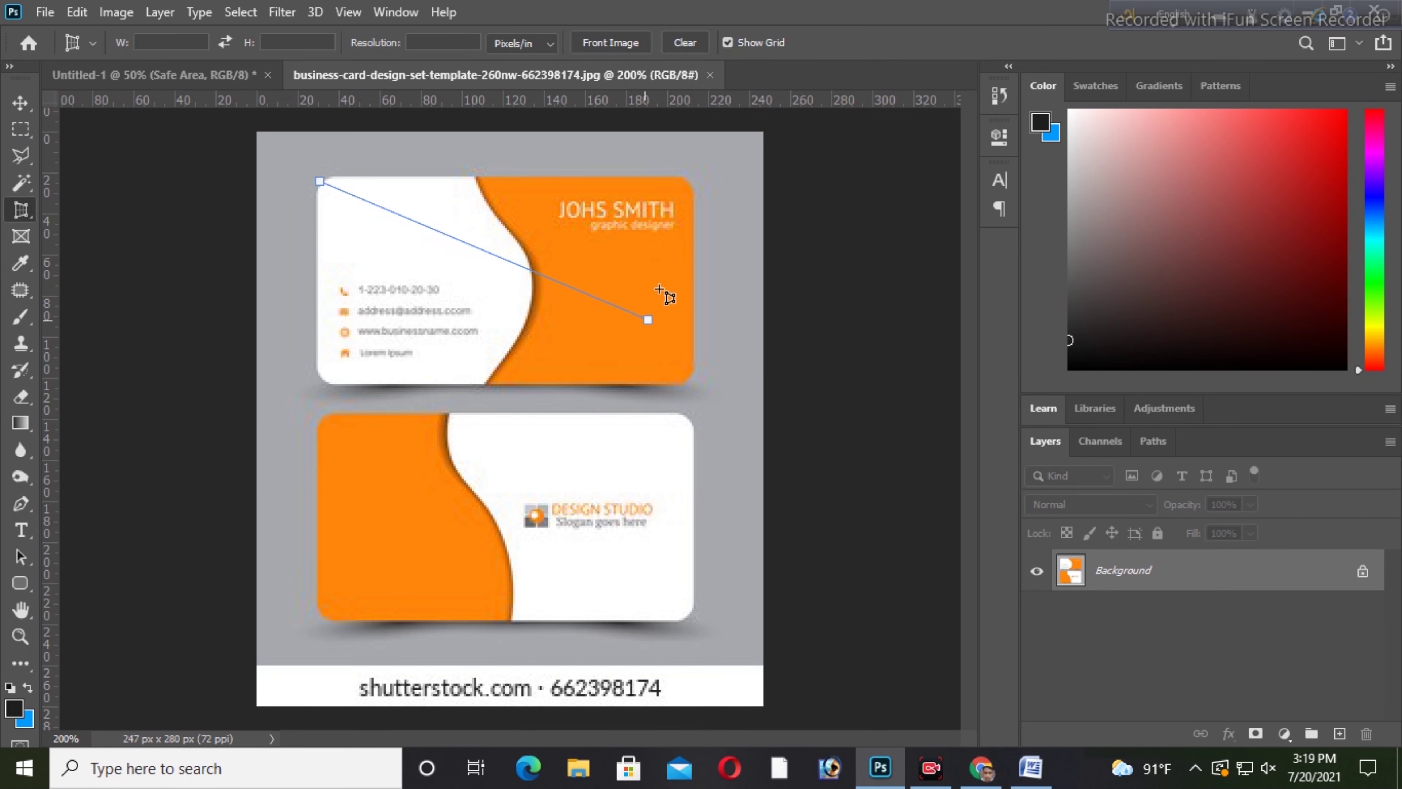
{"action": "left_click", "coordinate": [688, 176]}
{"action": "left_click", "coordinate": [693, 388]}
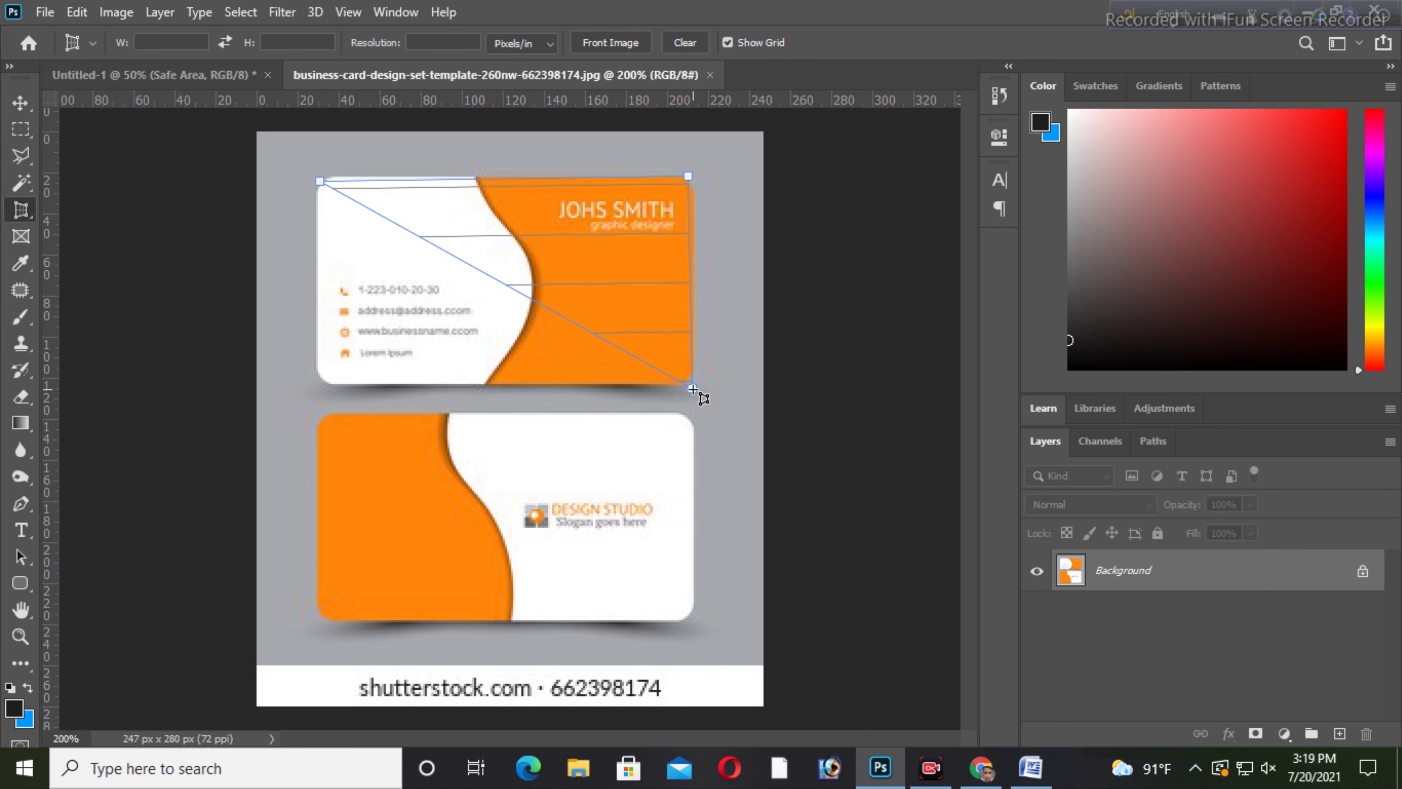
{"action": "left_click", "coordinate": [319, 385]}
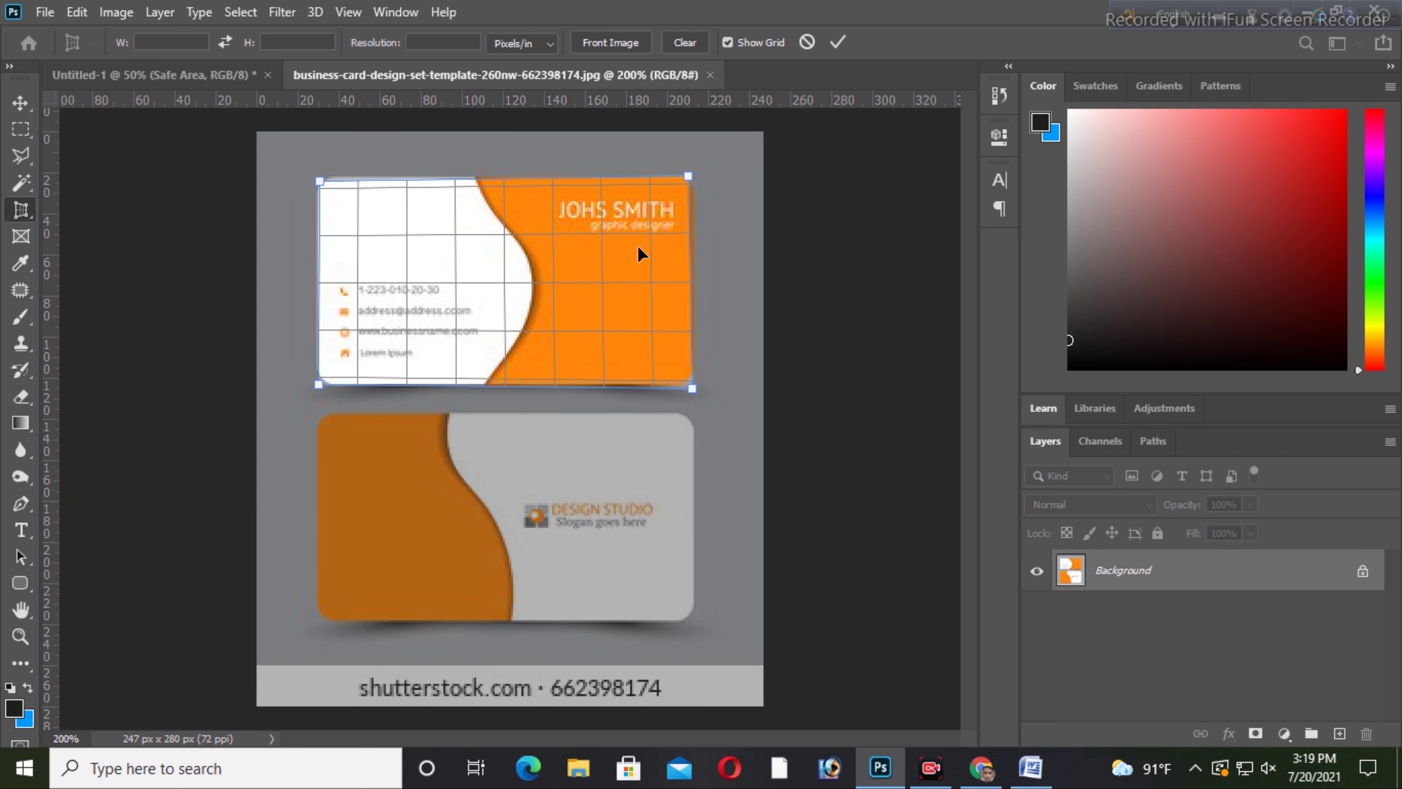
{"action": "left_click", "coordinate": [840, 43]}
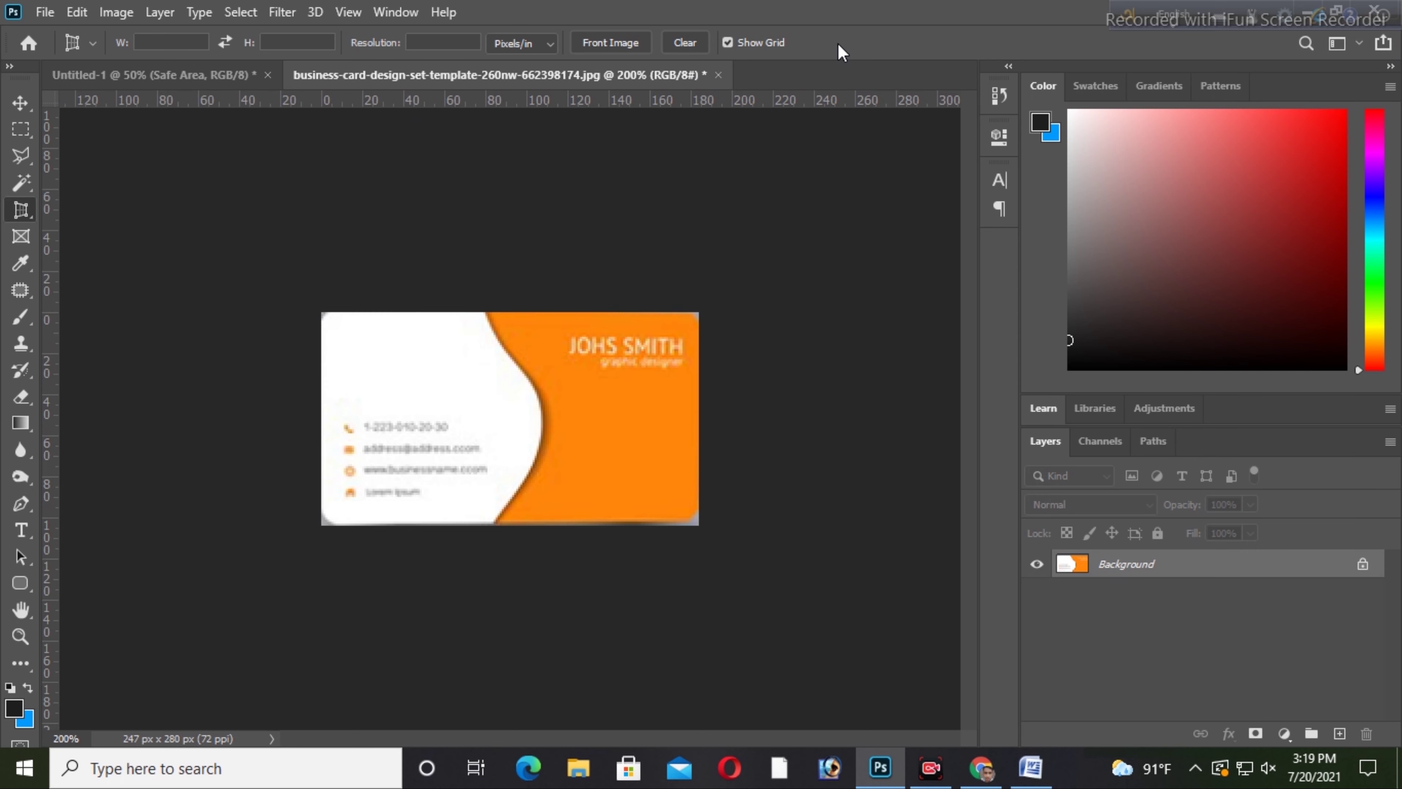
{"action": "left_click", "coordinate": [21, 104]}
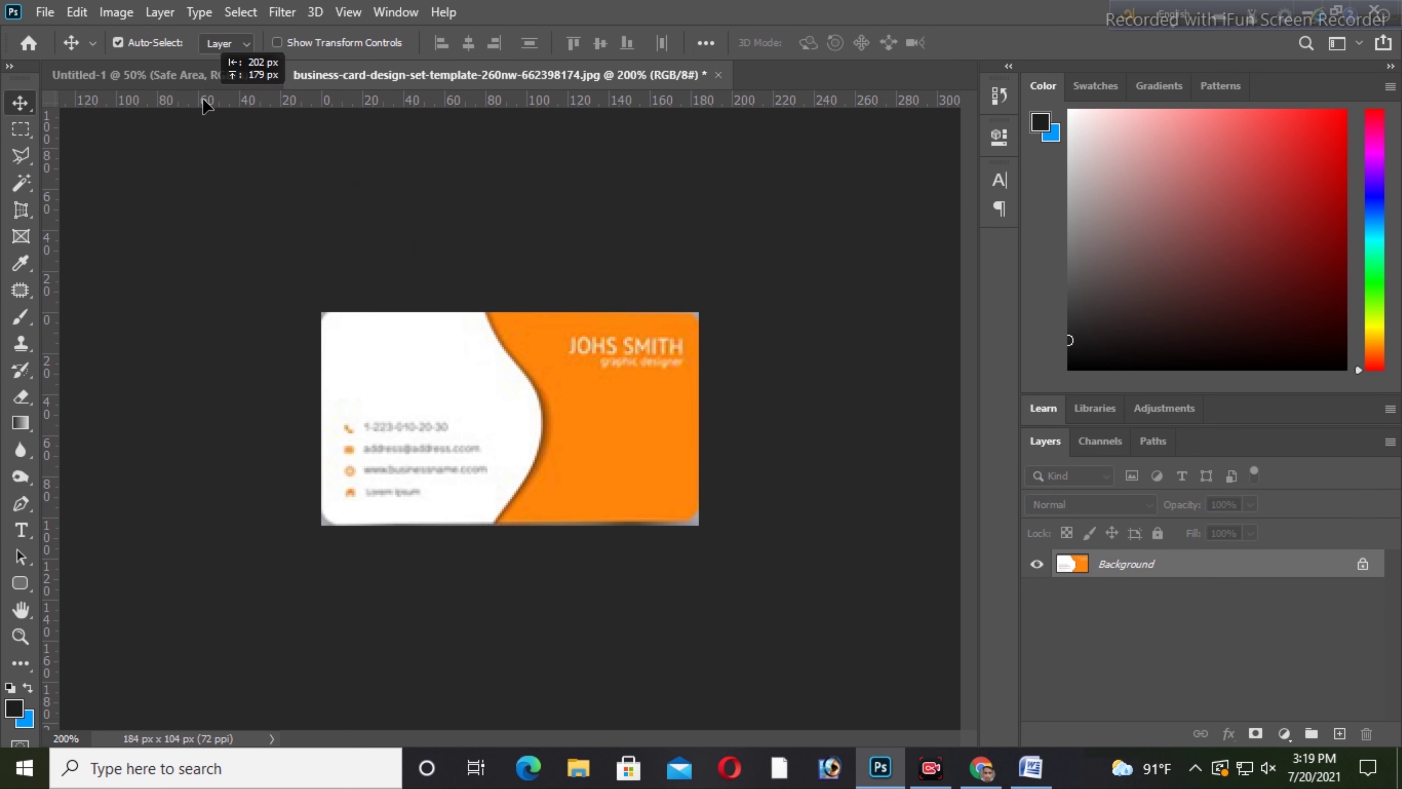
{"action": "left_click", "coordinate": [202, 74]}
- Bring the cropped front card into Untitled-1 as Layer 1, scaled about 571% to fill the trim area
{"action": "left_click_drag", "start_coordinate": [202, 70], "coordinate": [479, 418]}
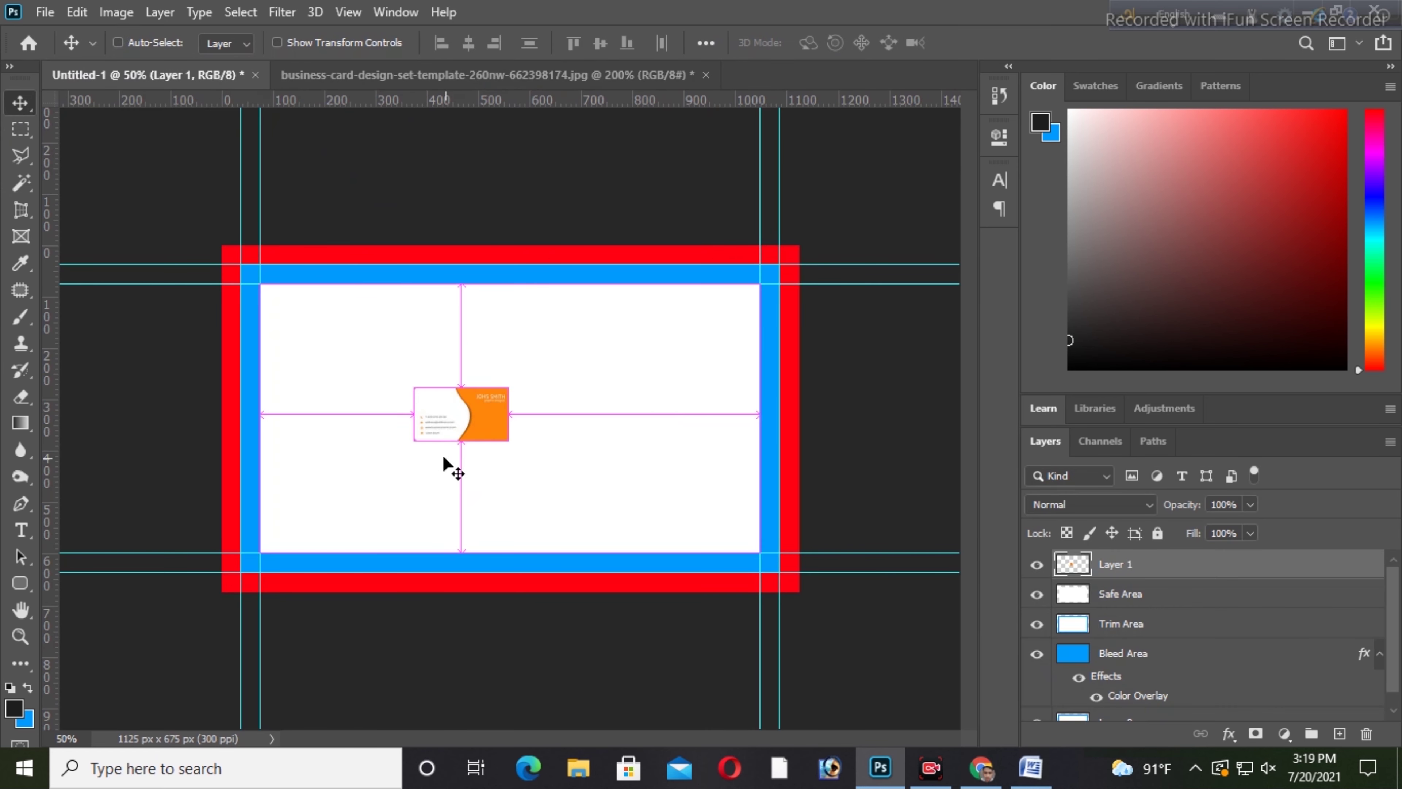
{"action": "key", "text": "ctrl+t"}
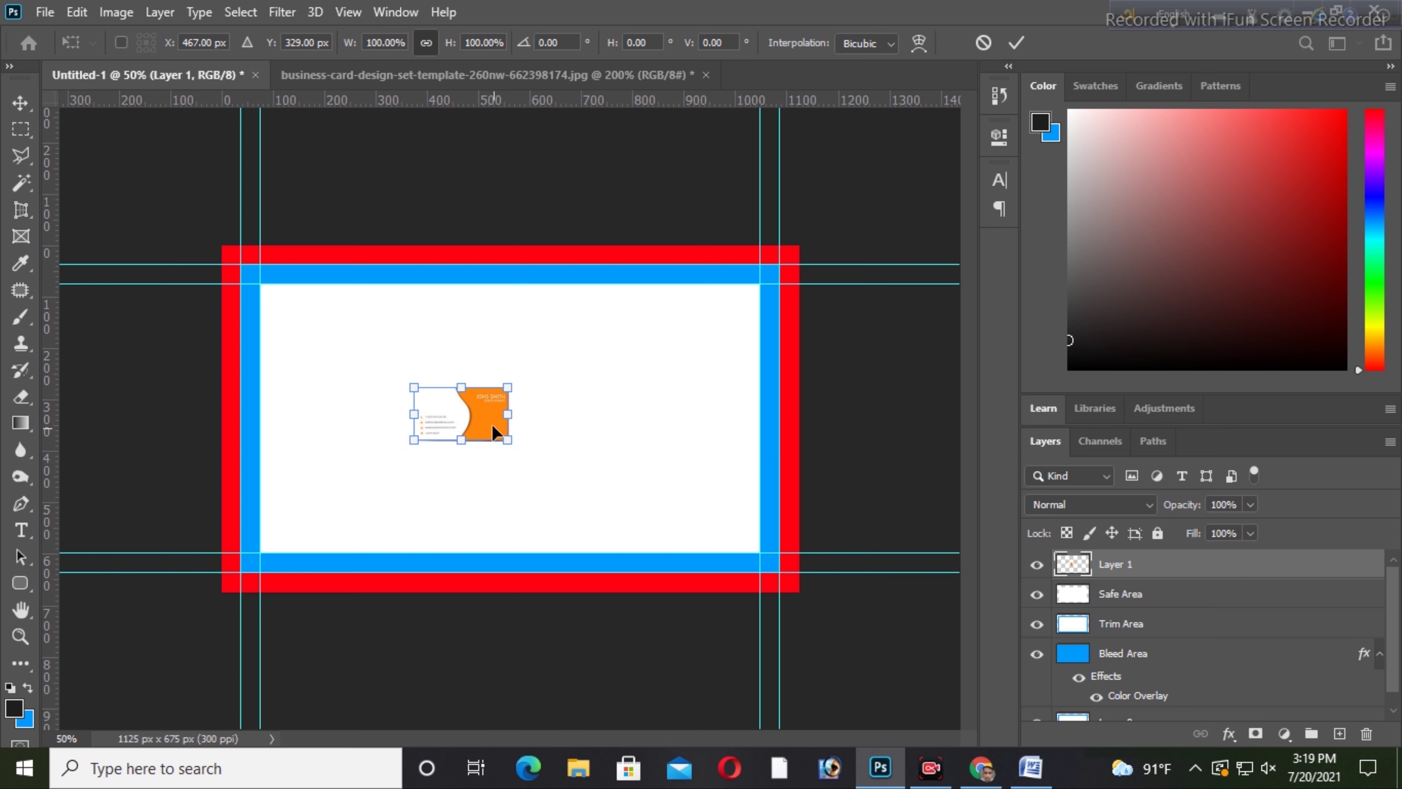
{"action": "left_click_drag", "start_coordinate": [475, 412], "coordinate": [316, 305]}
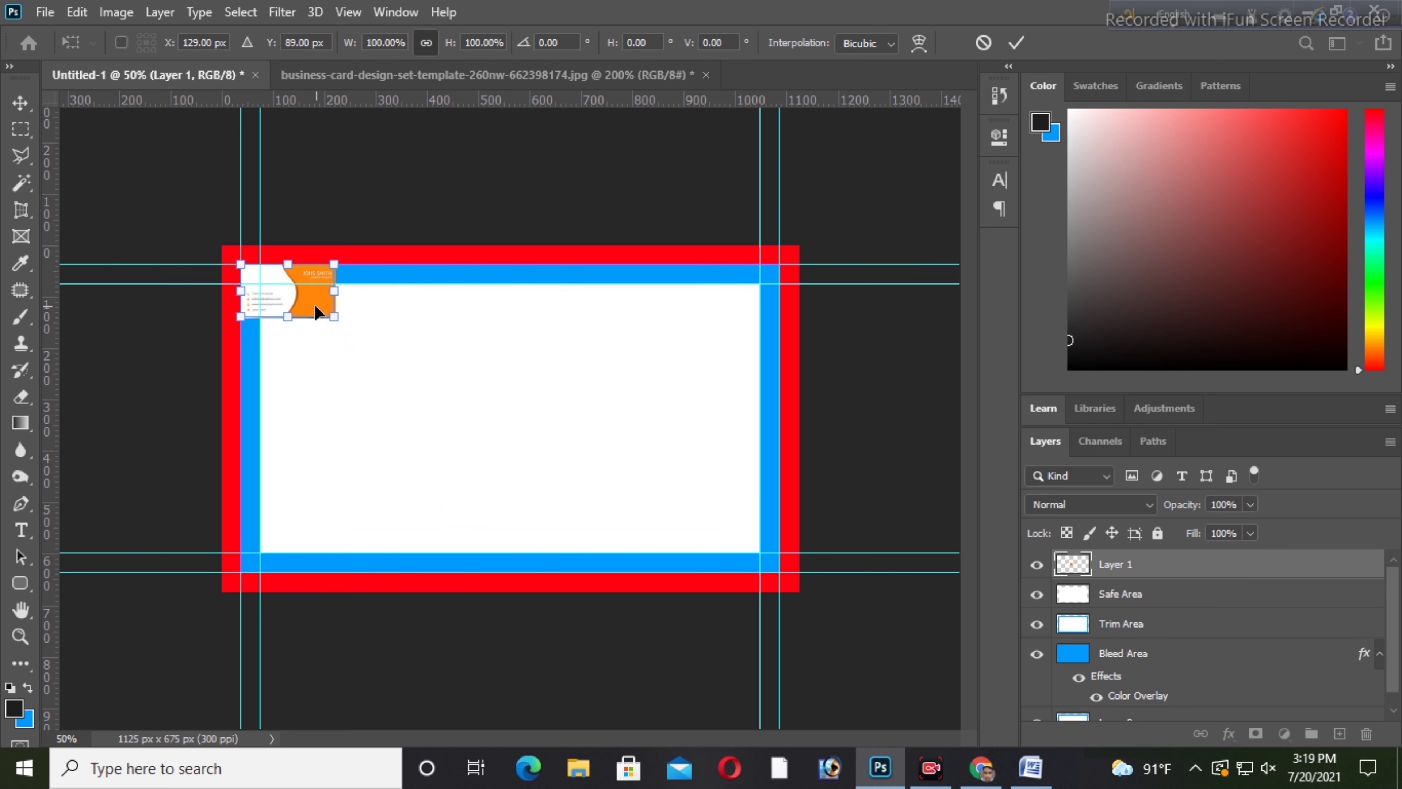
{"action": "left_click_drag", "start_coordinate": [334, 316], "coordinate": [845, 585]}
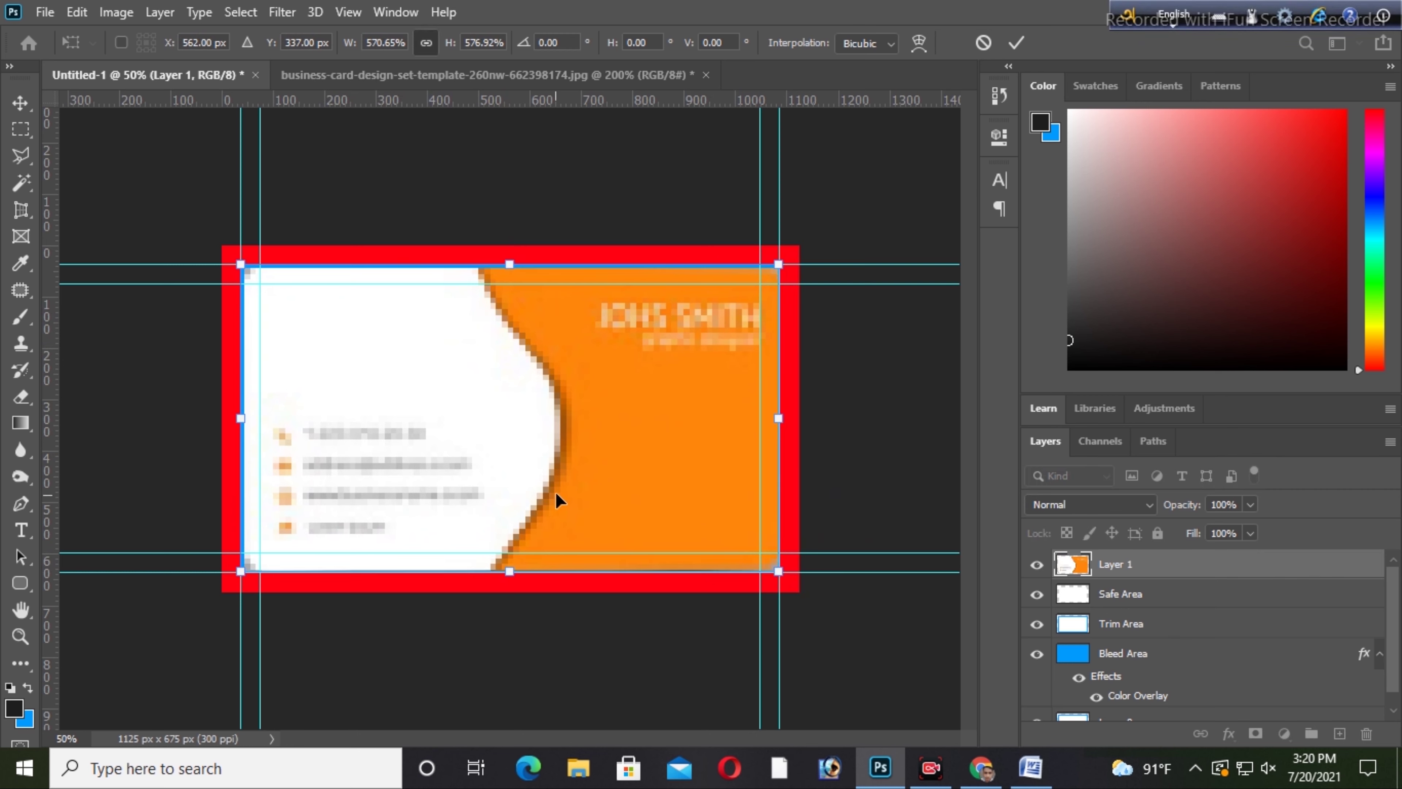
{"action": "left_click_drag", "start_coordinate": [633, 498], "coordinate": [617, 482]}
{"action": "left_click_drag", "start_coordinate": [760, 552], "coordinate": [801, 590]}
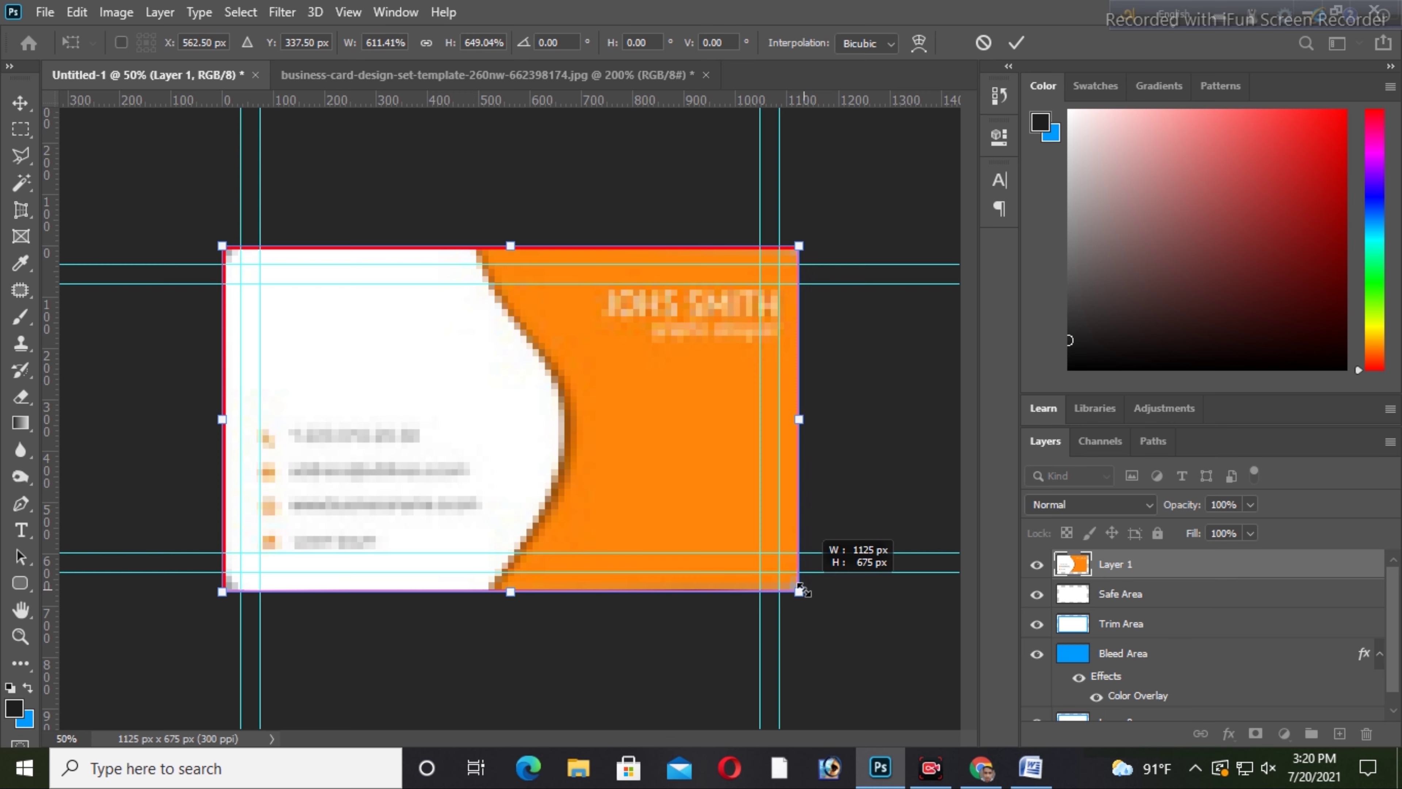
{"action": "left_click_drag", "start_coordinate": [801, 590], "coordinate": [778, 573]}
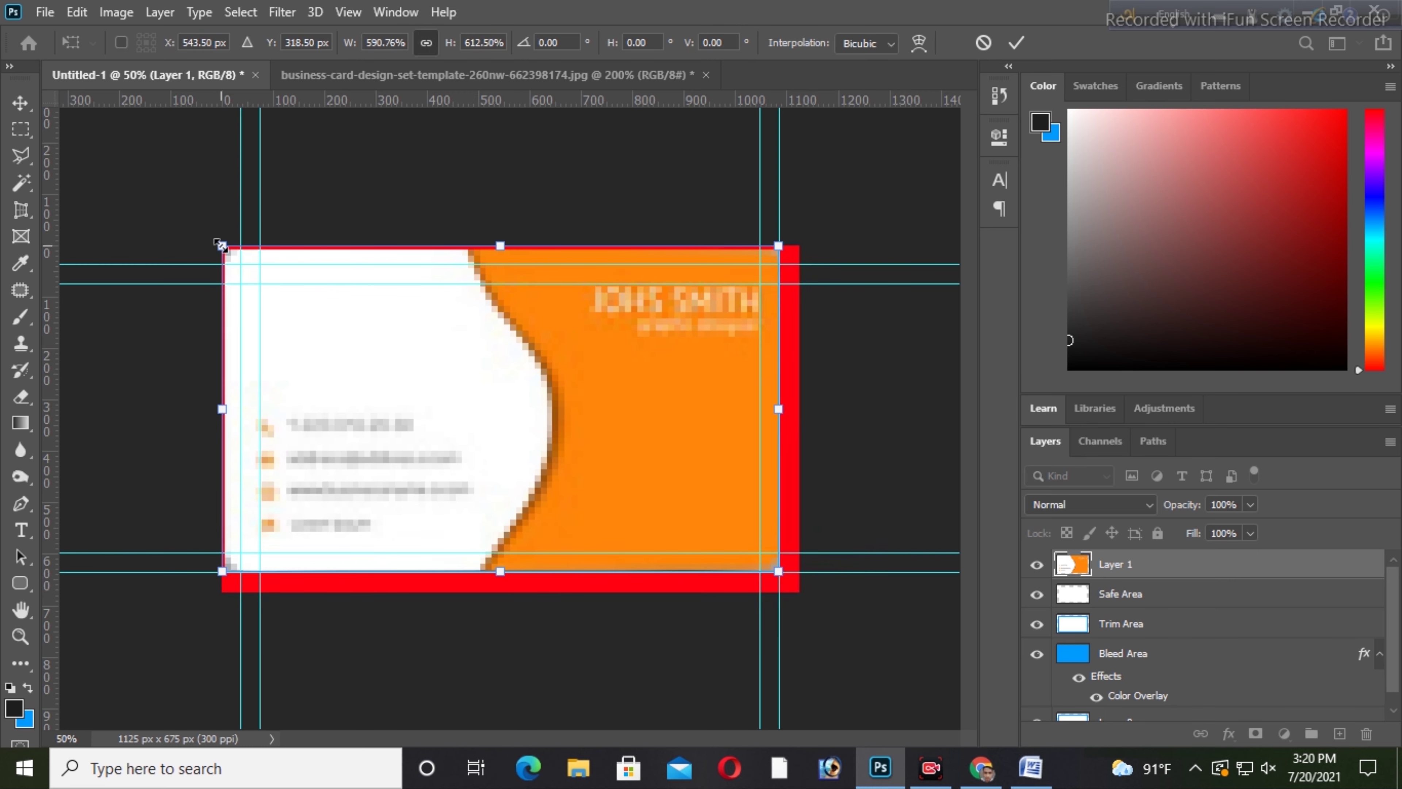
{"action": "left_click_drag", "start_coordinate": [222, 246], "coordinate": [242, 261]}
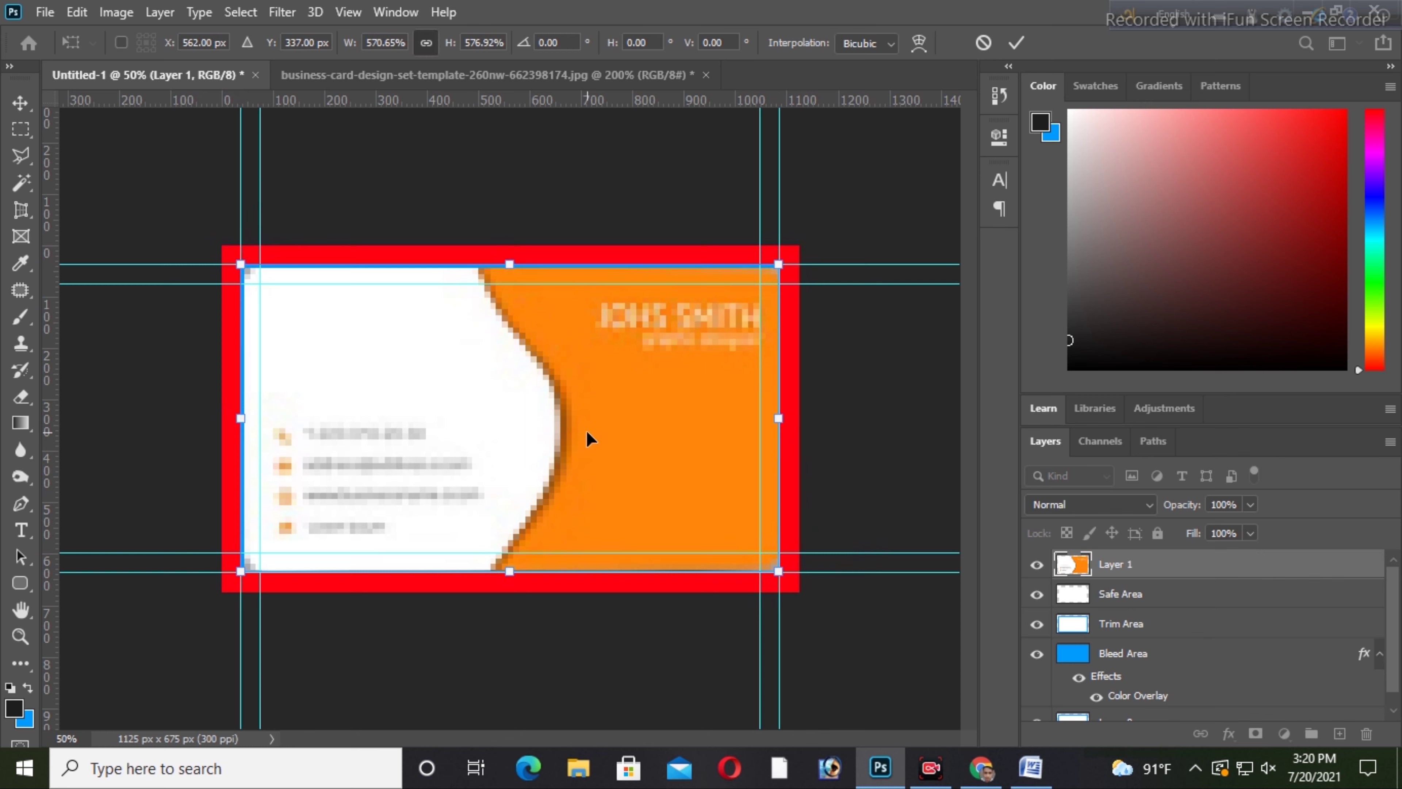
{"action": "left_click", "coordinate": [1016, 42]}
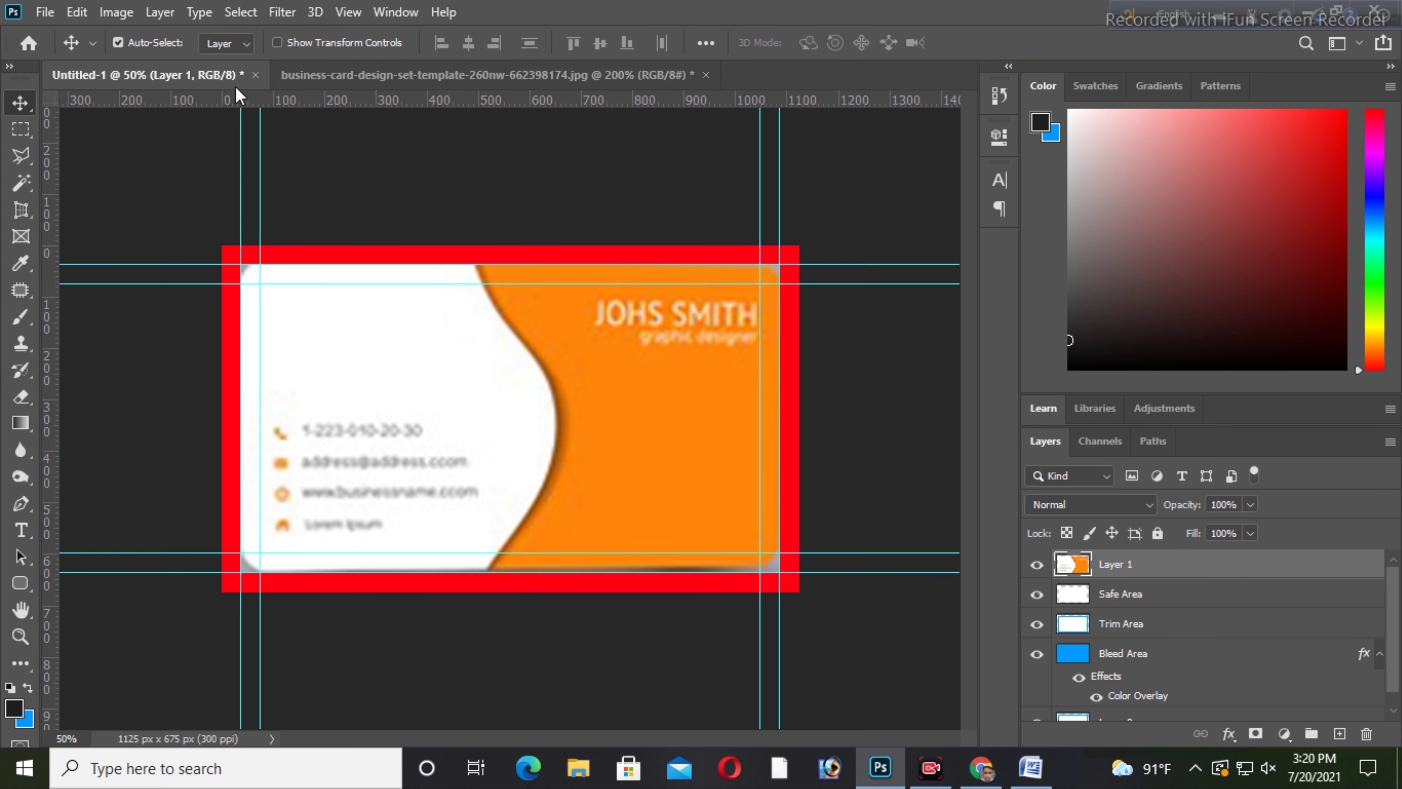
{"action": "left_click", "coordinate": [477, 69]}
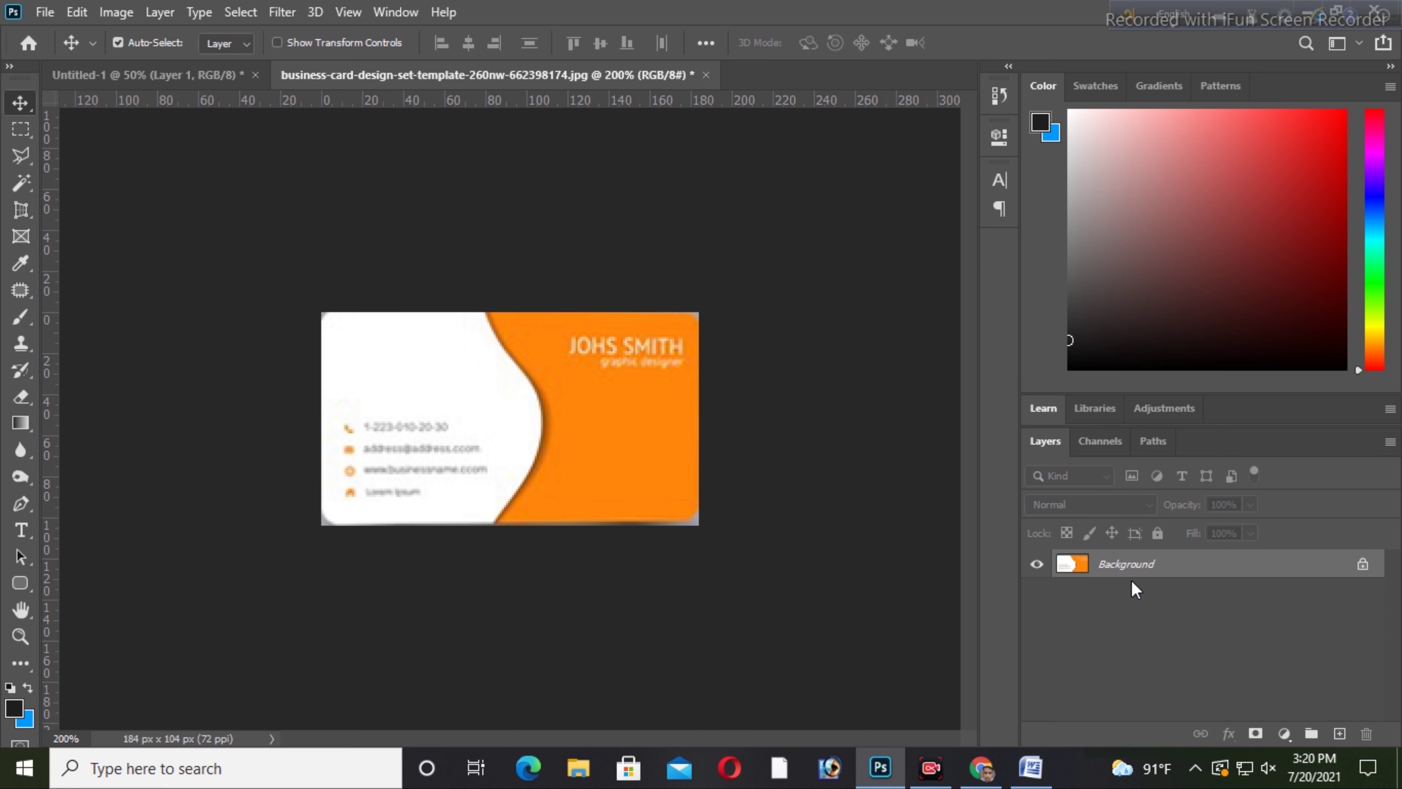
- Undo the earlier crop, try a perspective crop around the back card, then discard the failed grid
{"action": "key", "text": "ctrl+z"}
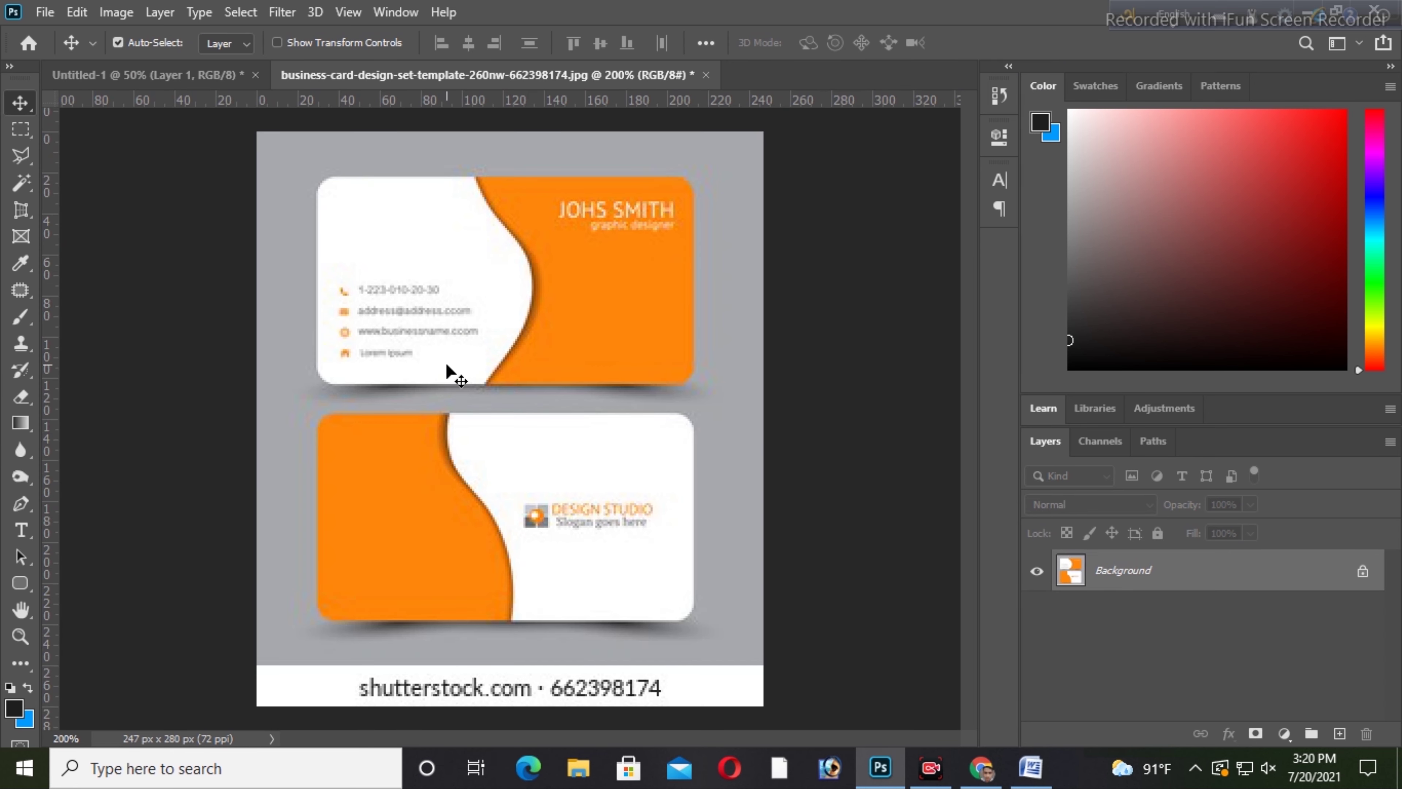
{"action": "left_click", "coordinate": [20, 210]}
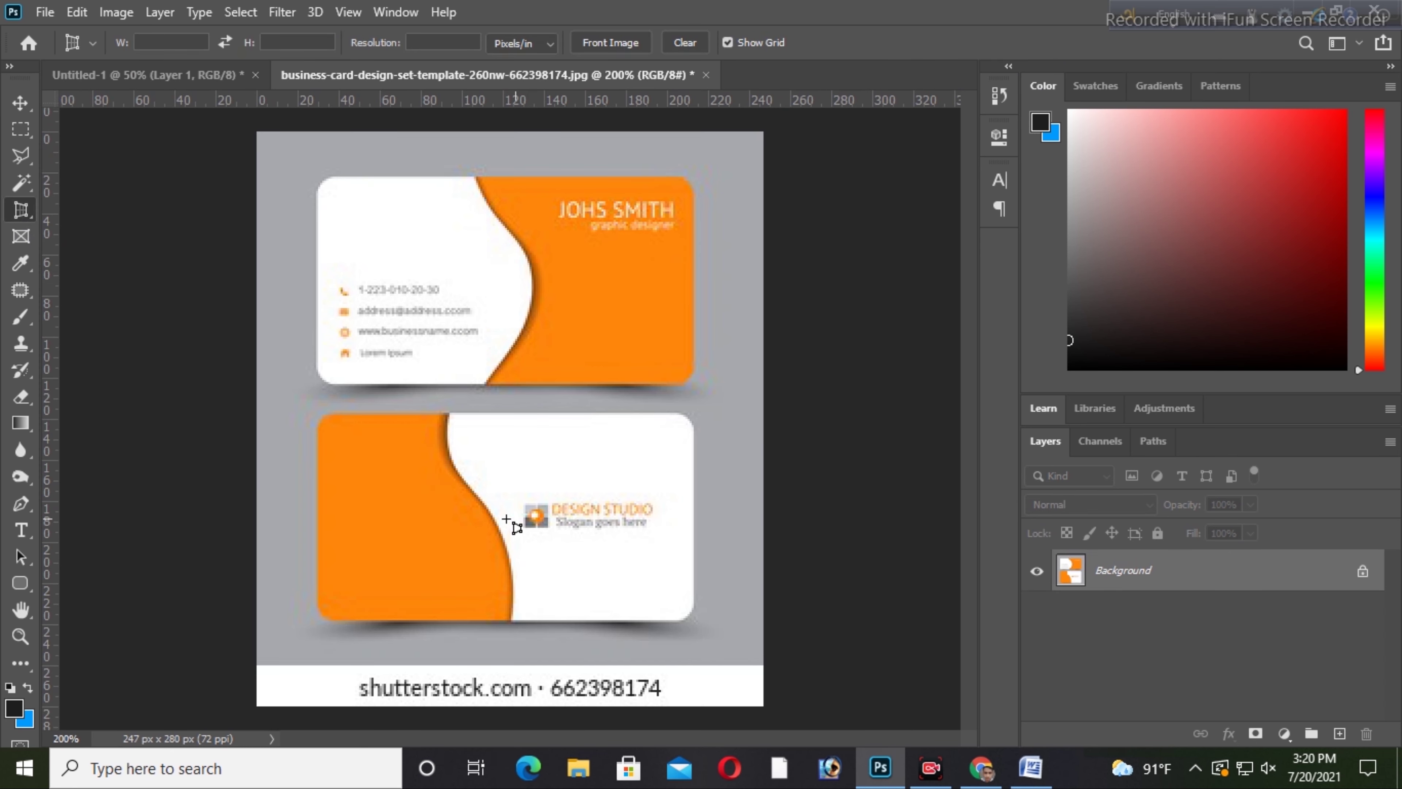
{"action": "left_click", "coordinate": [318, 417]}
{"action": "left_click", "coordinate": [660, 418]}
{"action": "left_click", "coordinate": [328, 417]}
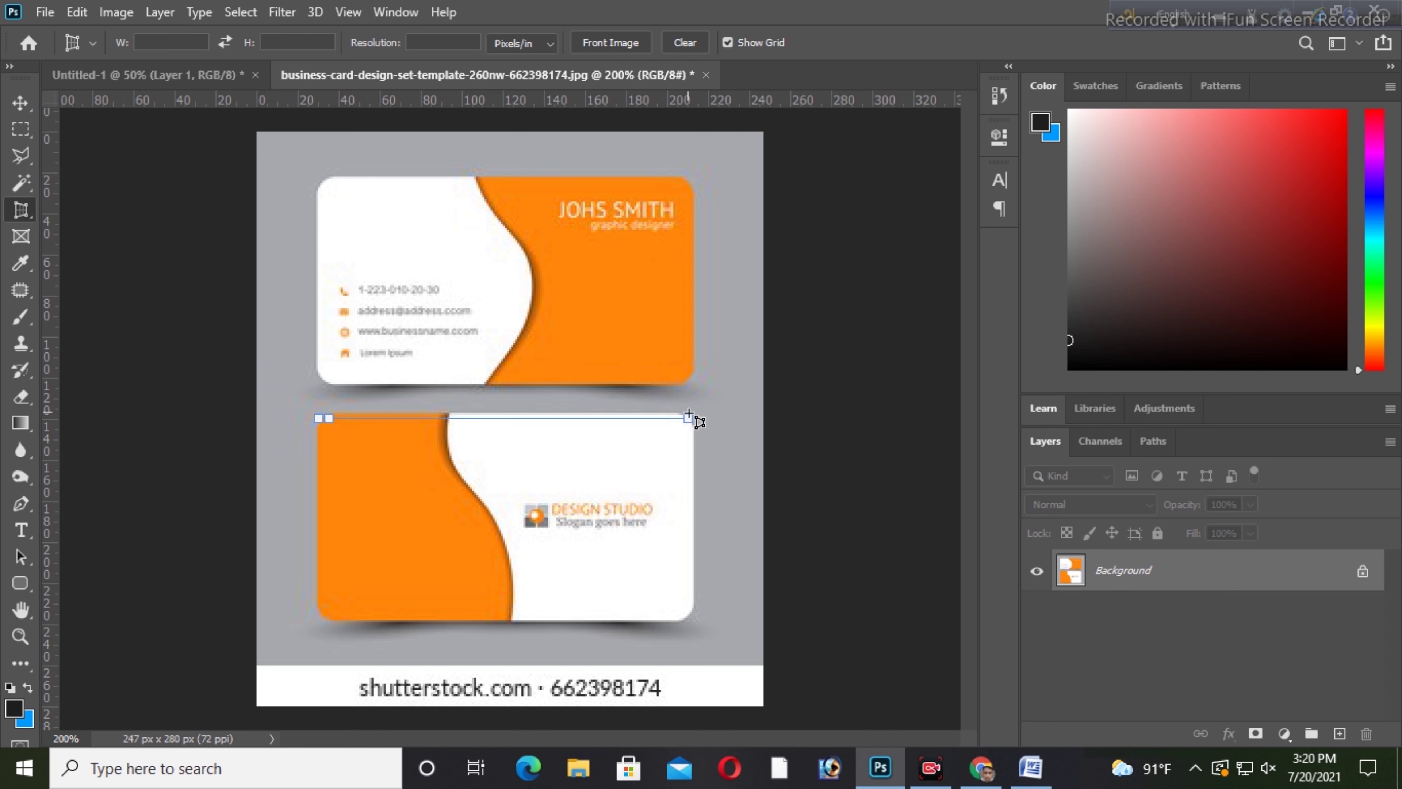
{"action": "left_click", "coordinate": [689, 410]}
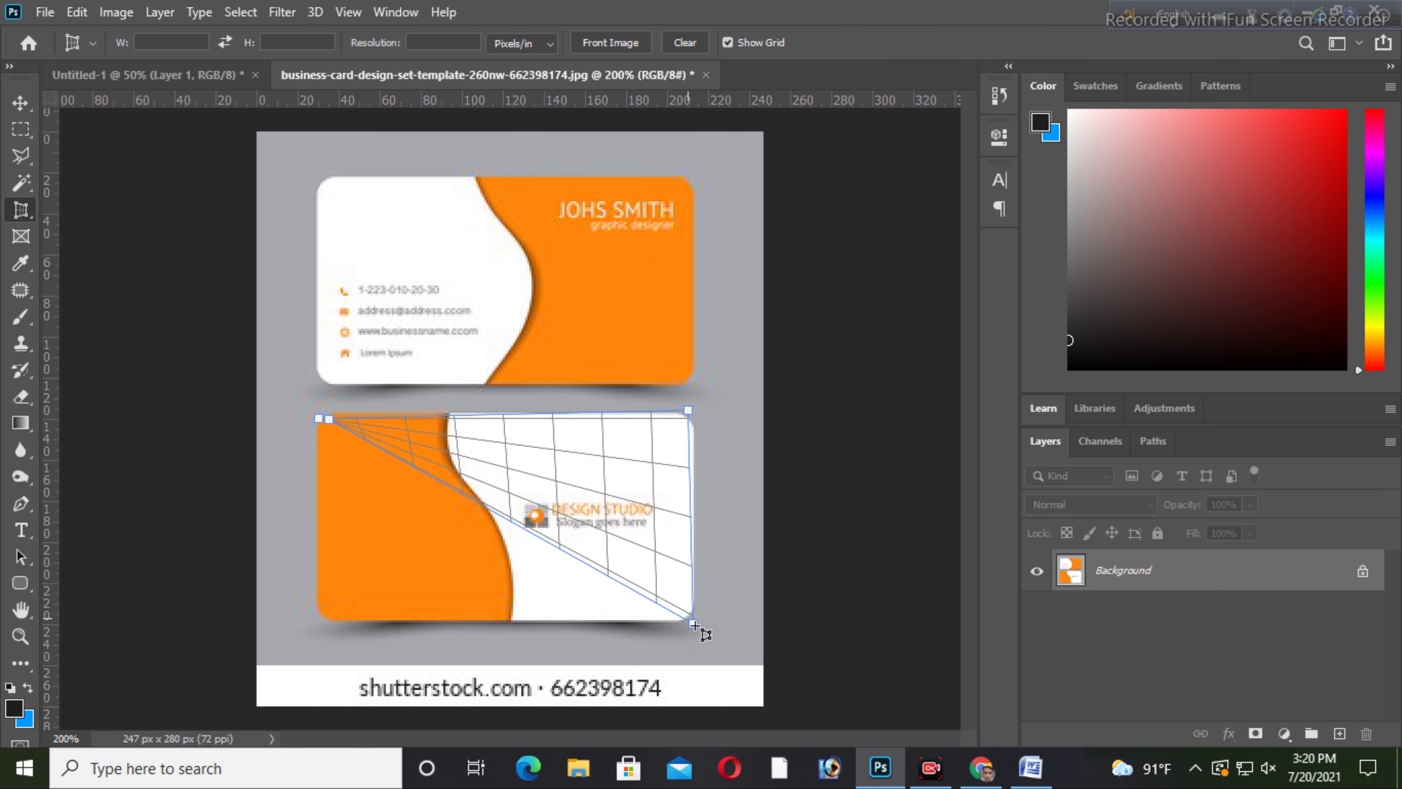
{"action": "left_click", "coordinate": [695, 624]}
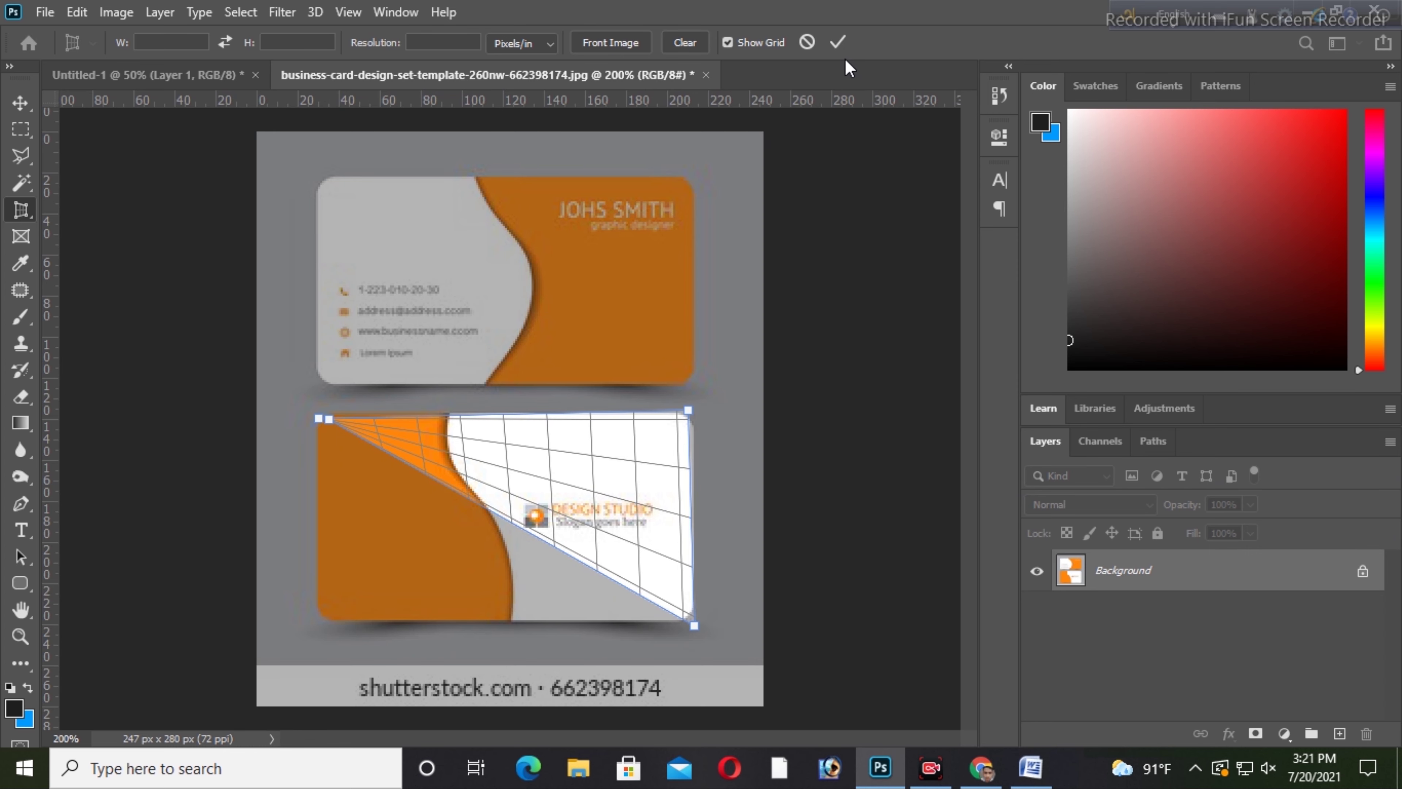
{"action": "left_click", "coordinate": [837, 42]}
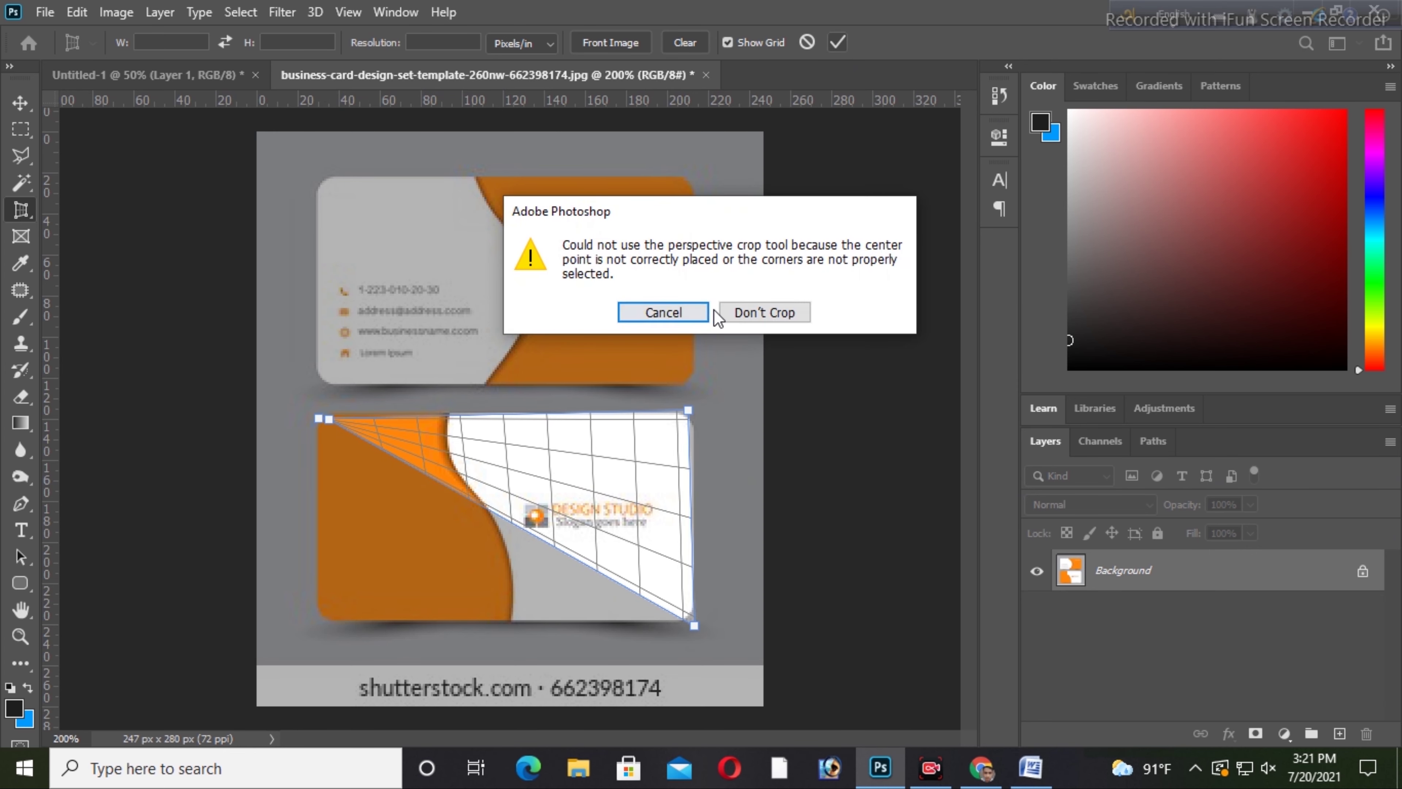
{"action": "left_click", "coordinate": [756, 314]}
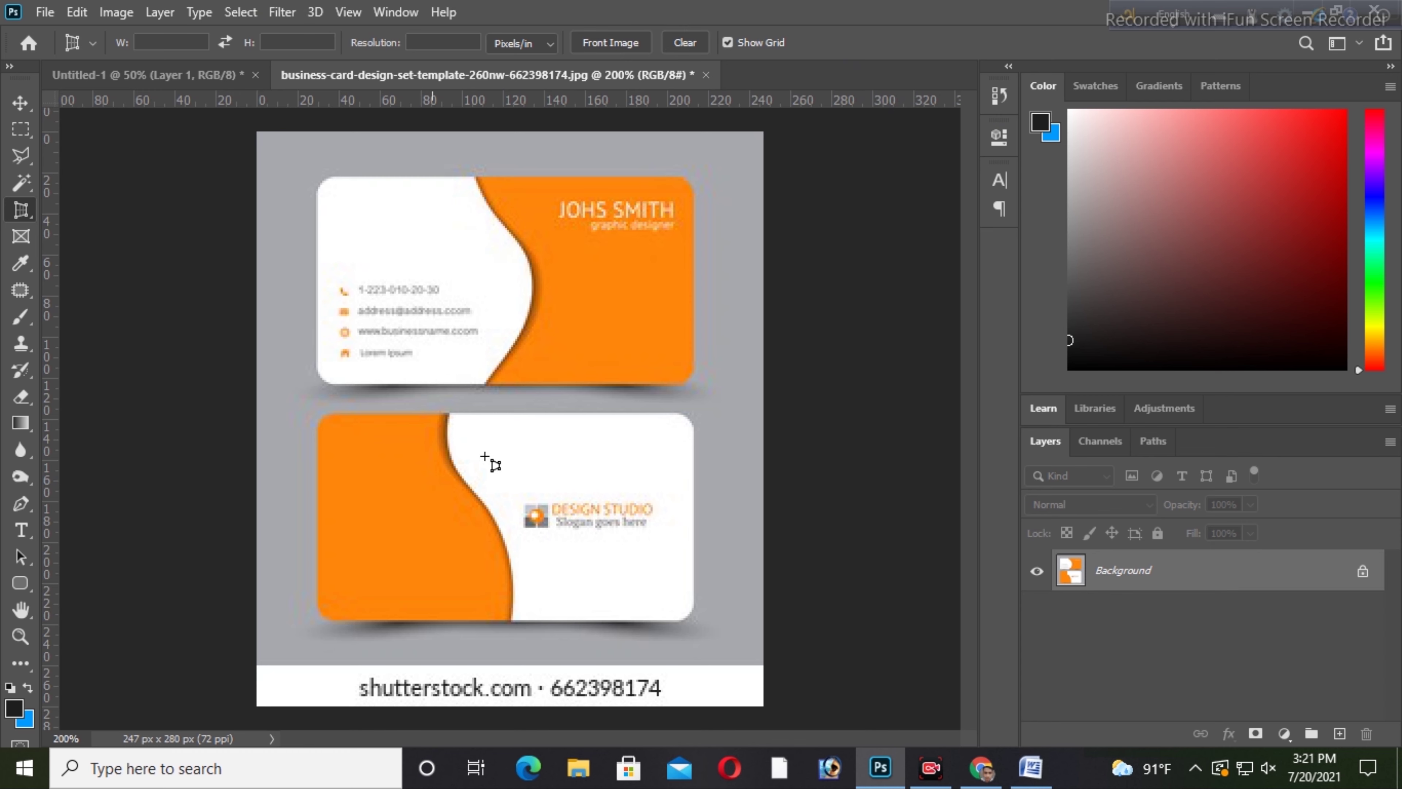
- Perspective-crop the lower back card at its four corners and drag it into Untitled-1
{"action": "left_click", "coordinate": [316, 413]}
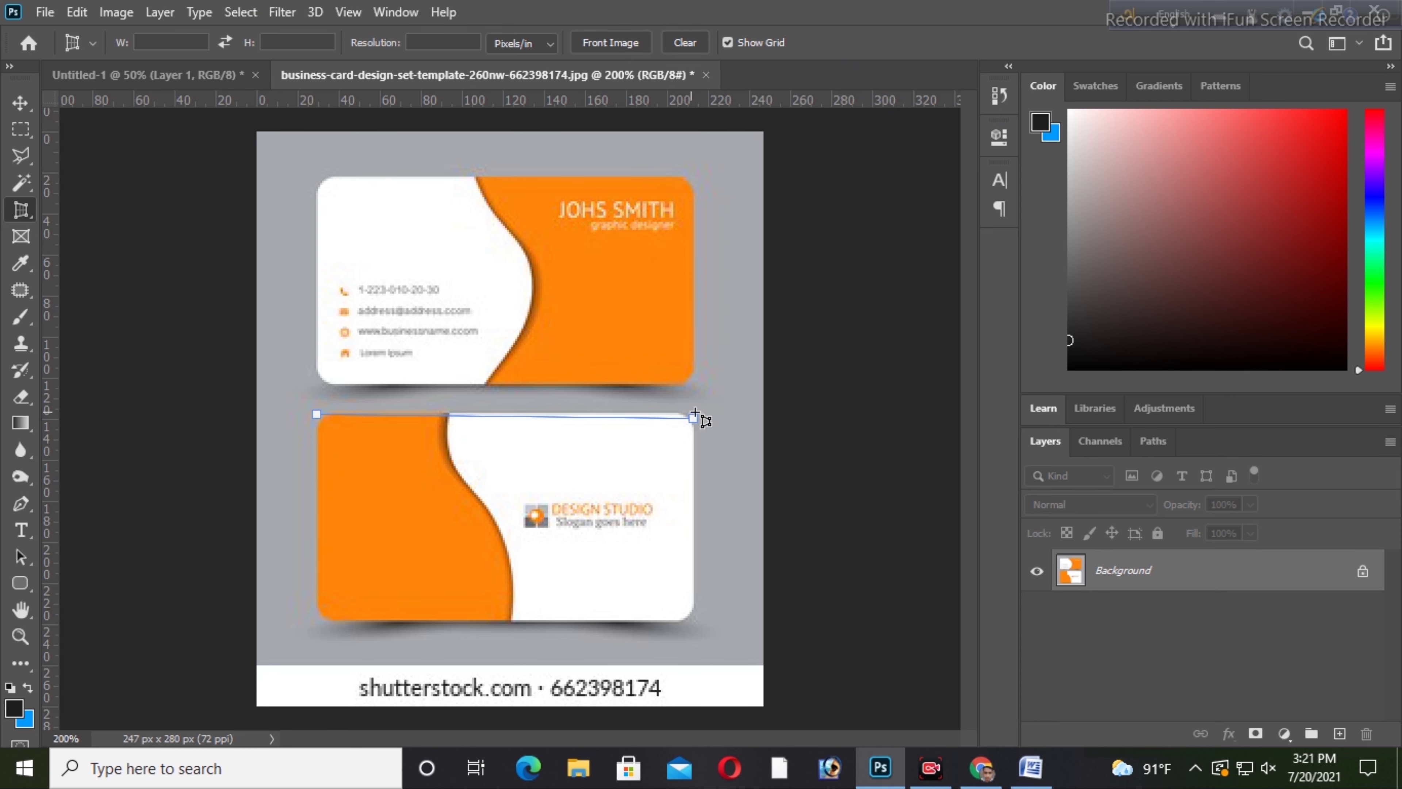
{"action": "left_click", "coordinate": [692, 409]}
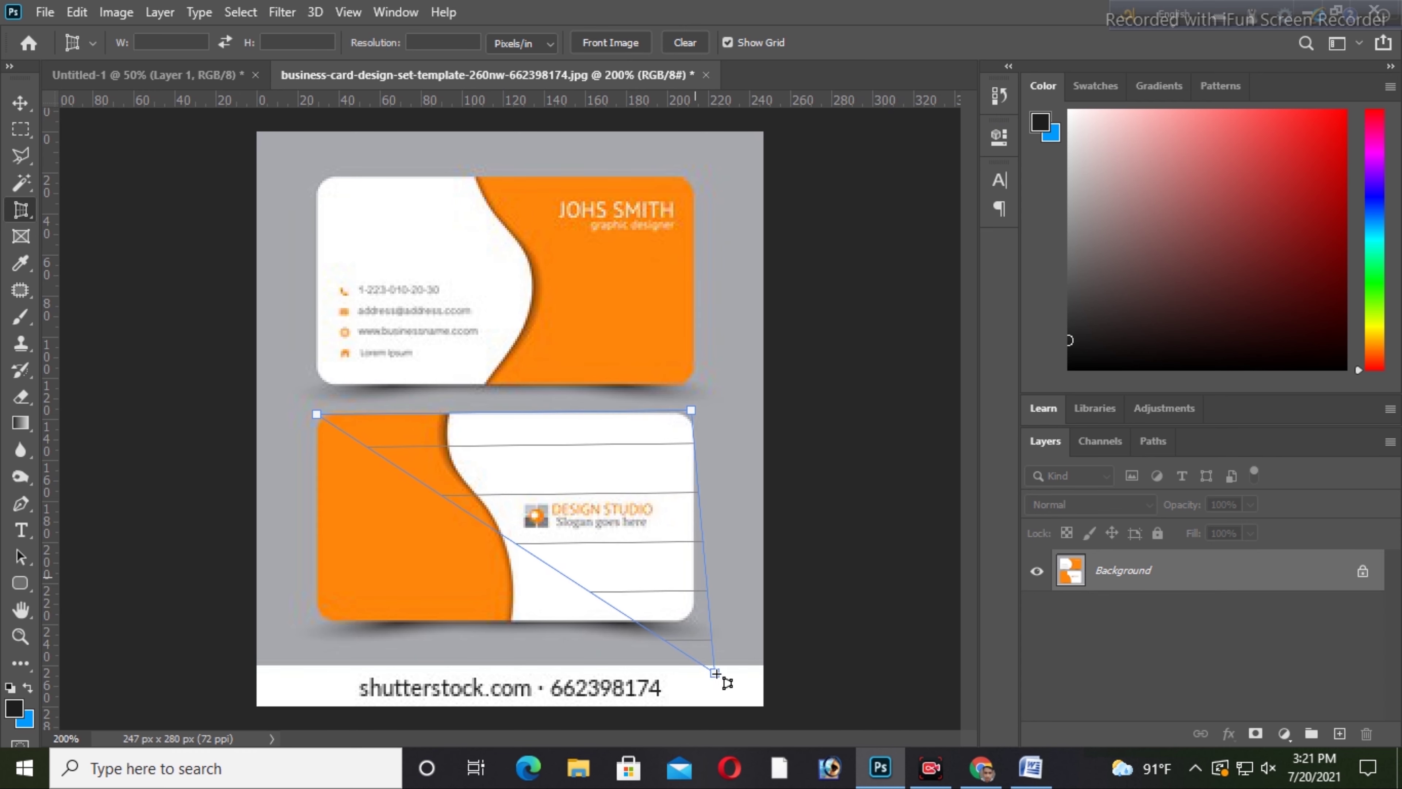
{"action": "left_click", "coordinate": [695, 627]}
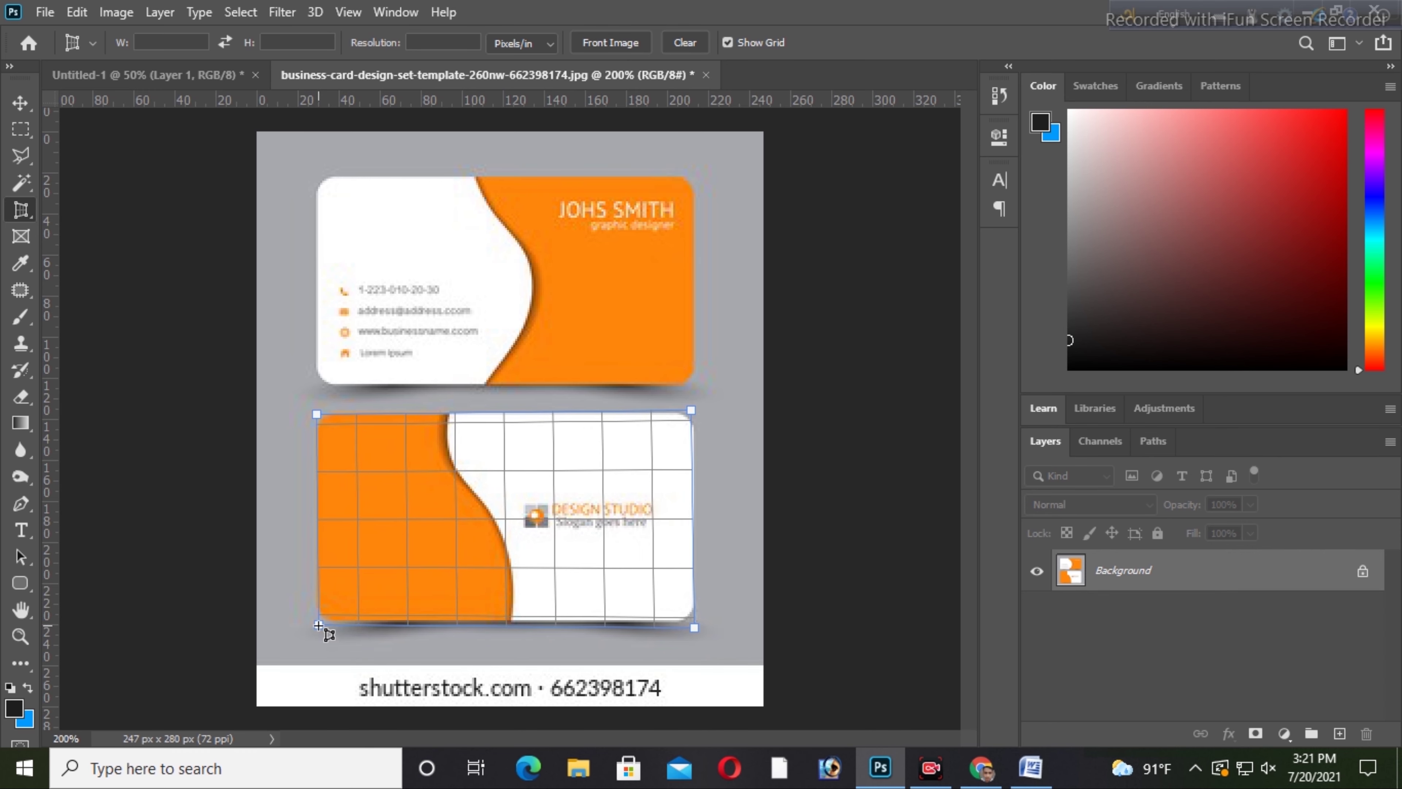
{"action": "left_click", "coordinate": [317, 625]}
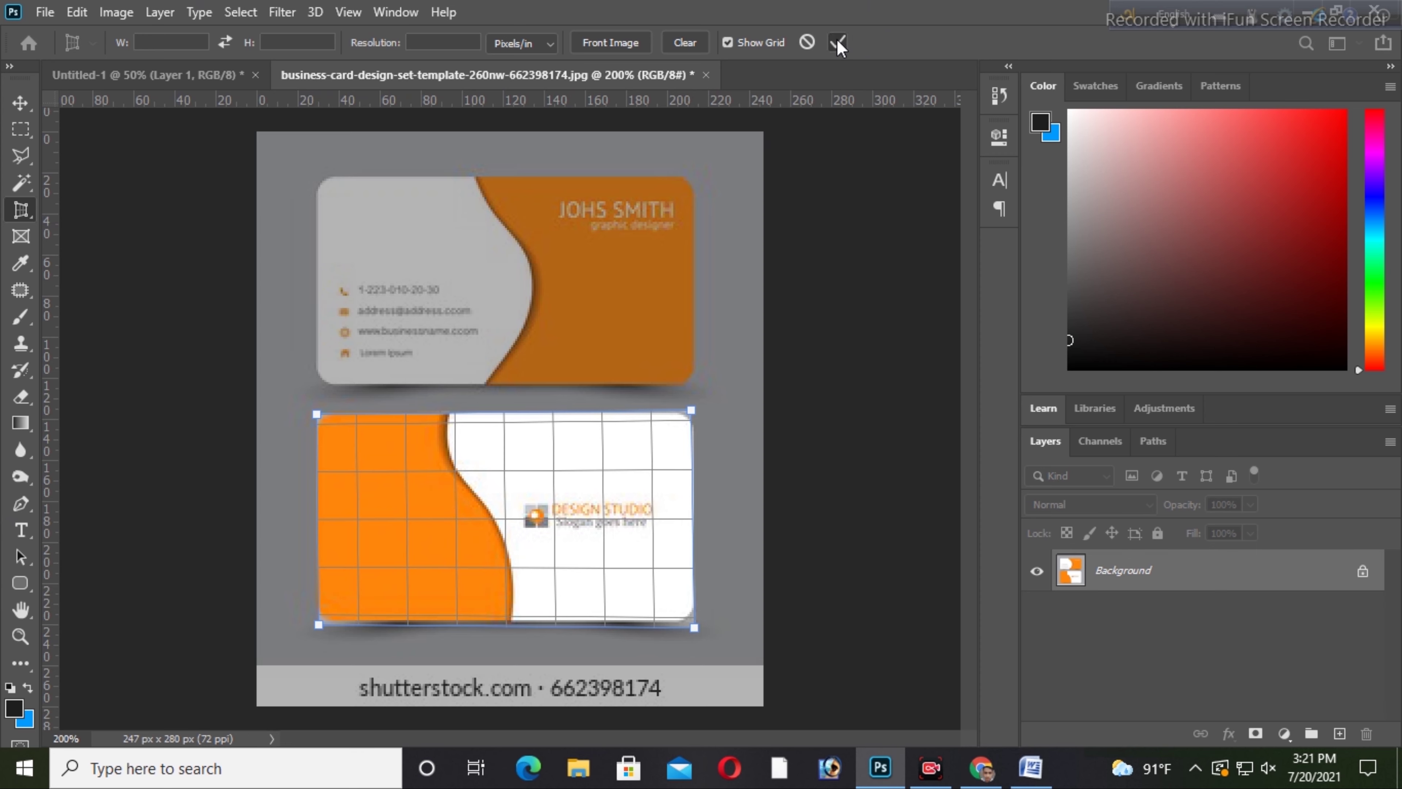
{"action": "left_click", "coordinate": [838, 42]}
{"action": "left_click", "coordinate": [22, 109]}
{"action": "left_click_drag", "start_coordinate": [664, 492], "coordinate": [472, 421]}
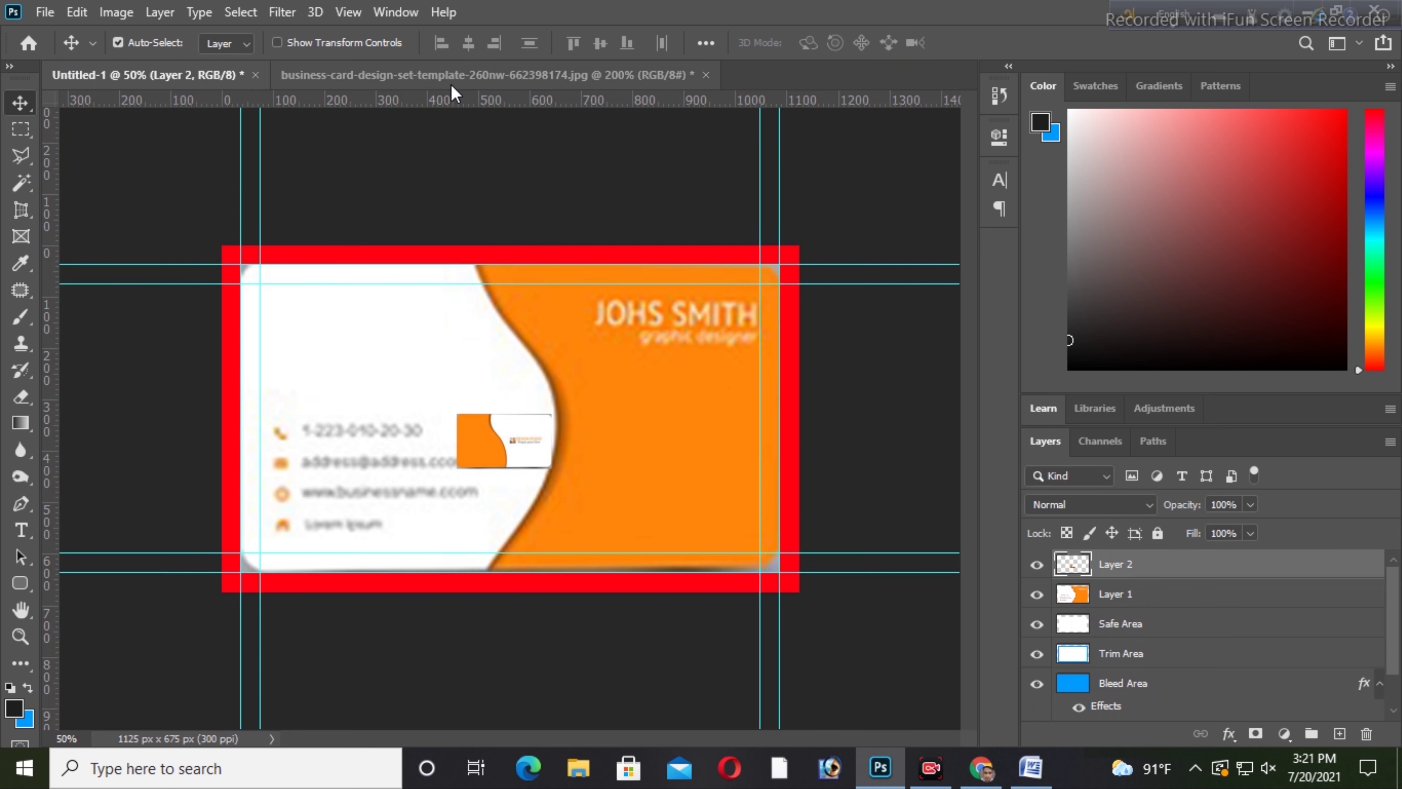
- Close the stock card image without saving
{"action": "left_click", "coordinate": [452, 83]}
{"action": "left_click", "coordinate": [706, 74]}
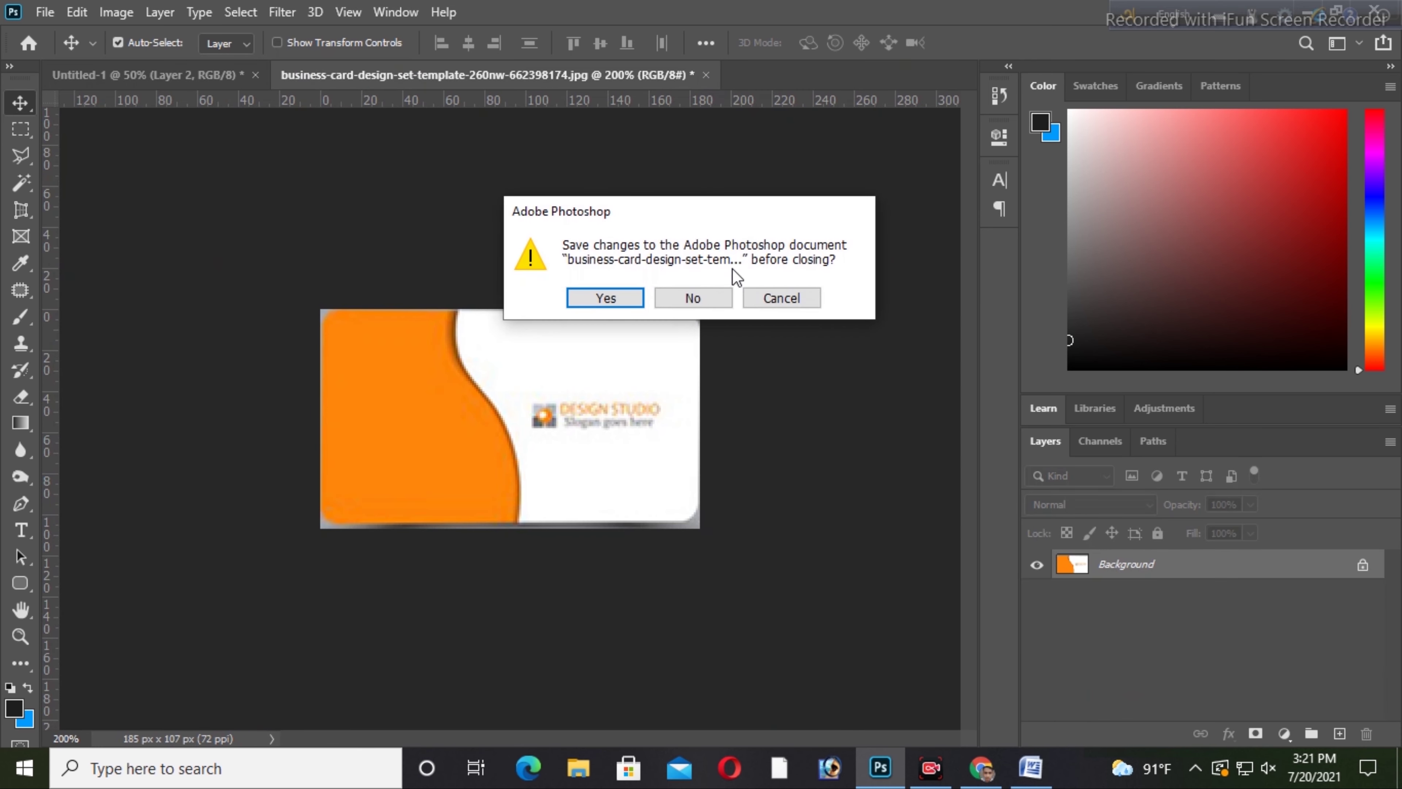
{"action": "left_click", "coordinate": [709, 296]}
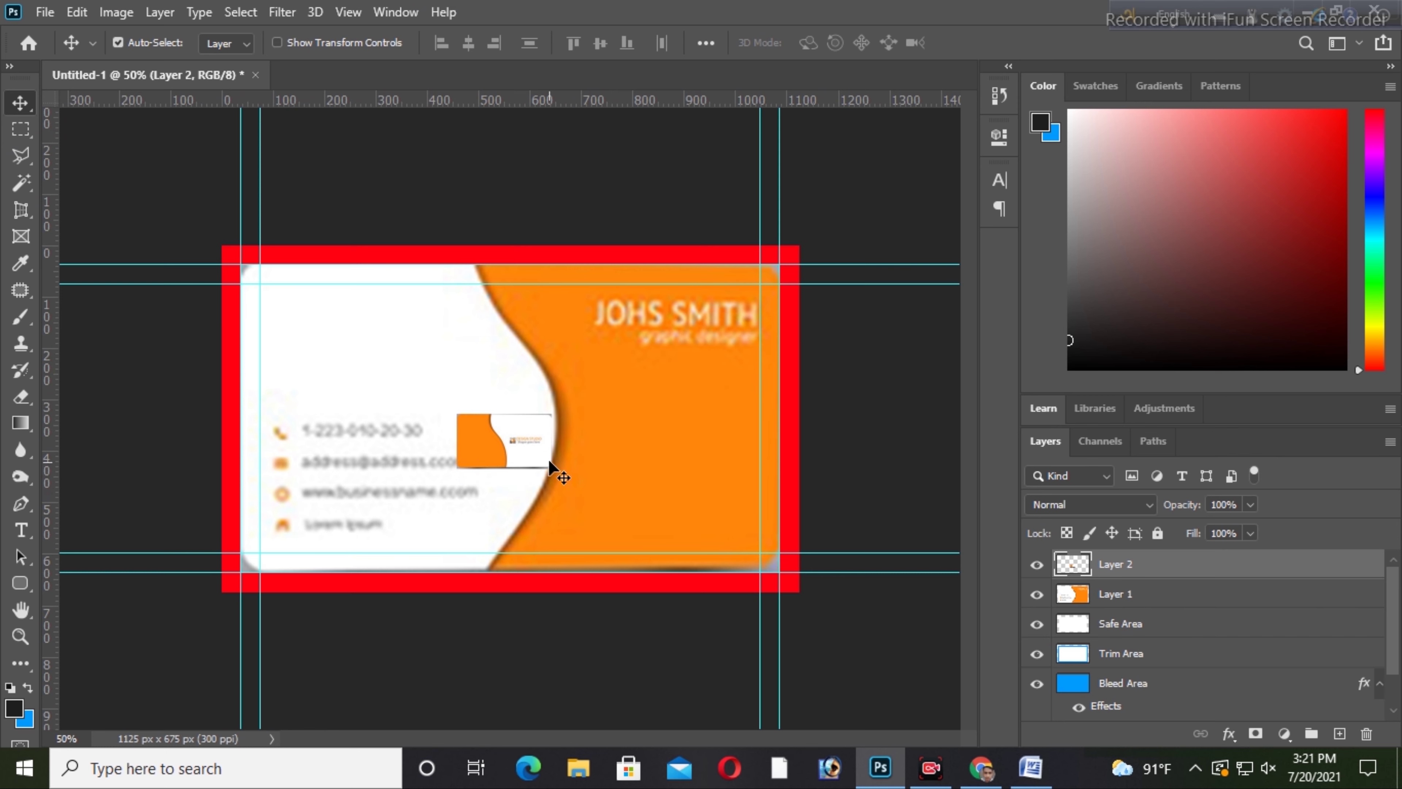
- Free-transform Layer 2 so the back card fills the trim area
{"action": "key", "text": "ctrl+t"}
{"action": "left_click_drag", "start_coordinate": [529, 452], "coordinate": [315, 303]}
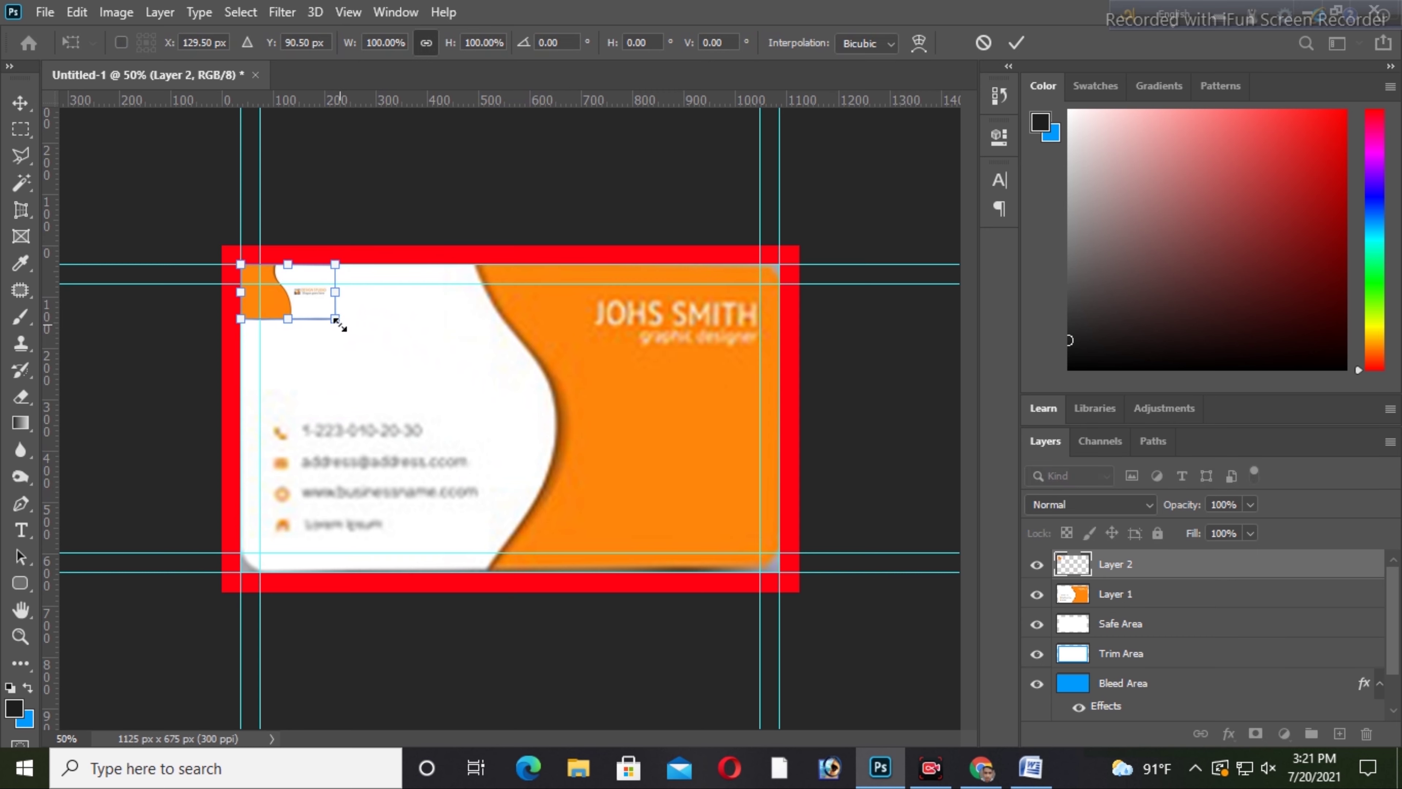
{"action": "left_click_drag", "start_coordinate": [337, 321], "coordinate": [780, 573]}
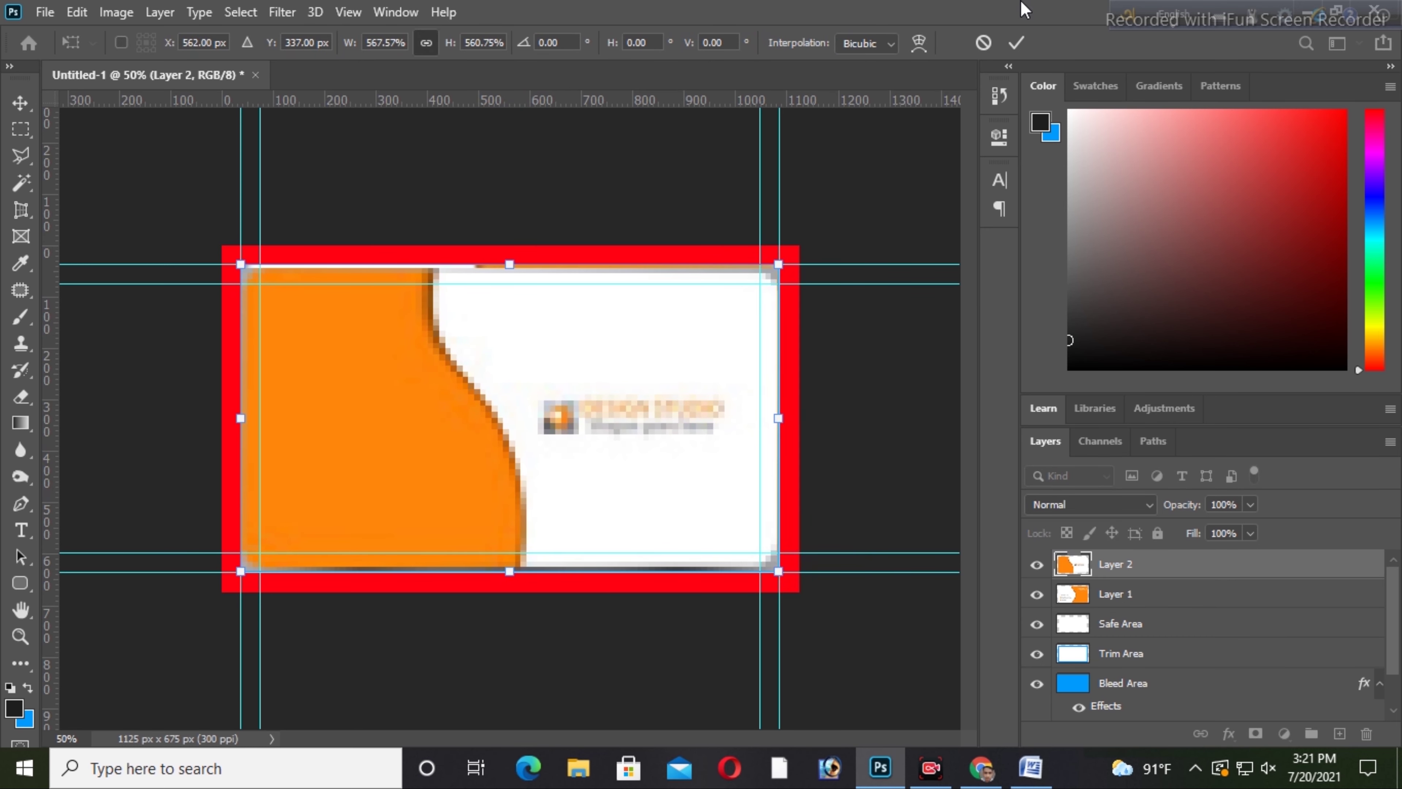
{"action": "left_click", "coordinate": [1017, 43]}
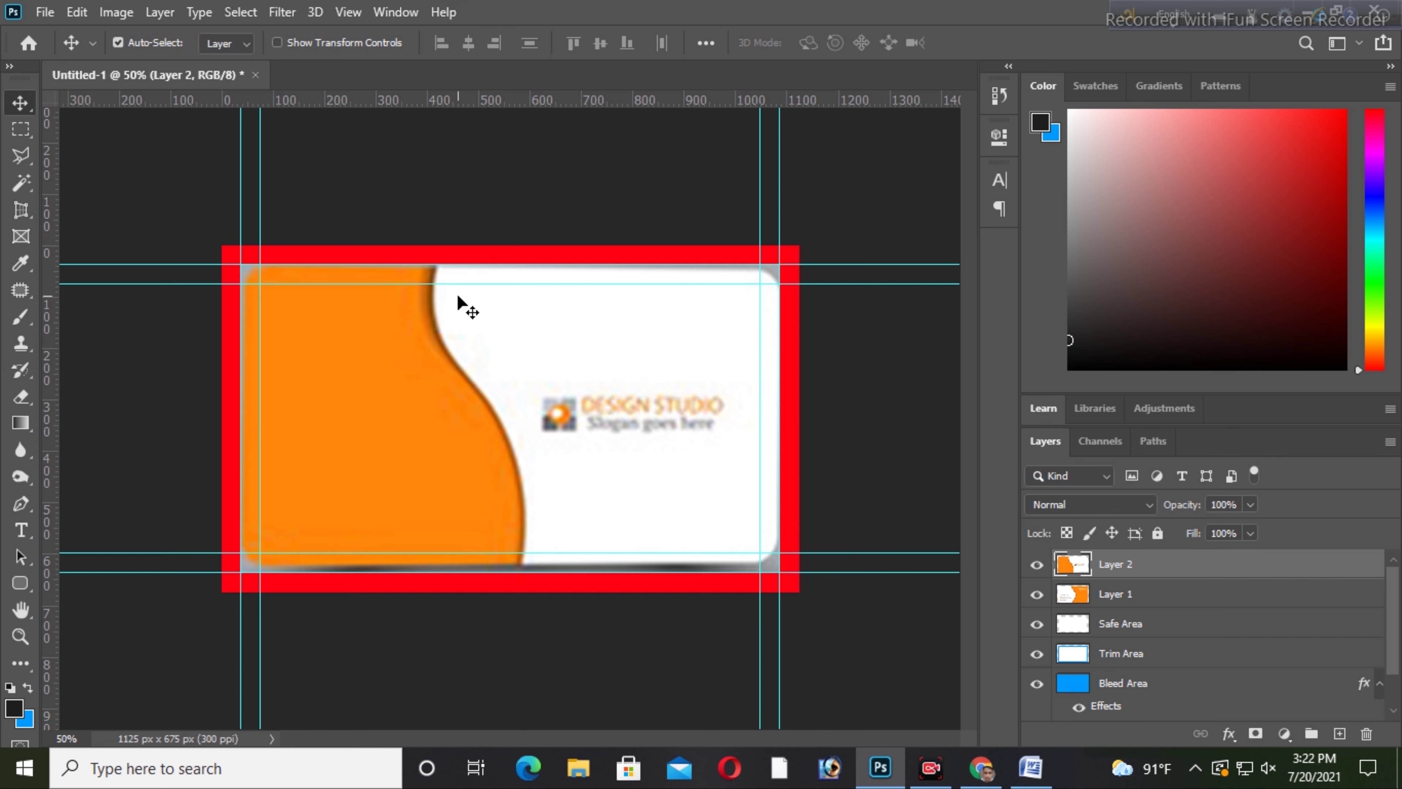
- Hide Layer 2 and start renaming Layer 1 to 'Front Part Trace'
{"action": "left_click", "coordinate": [1037, 565]}
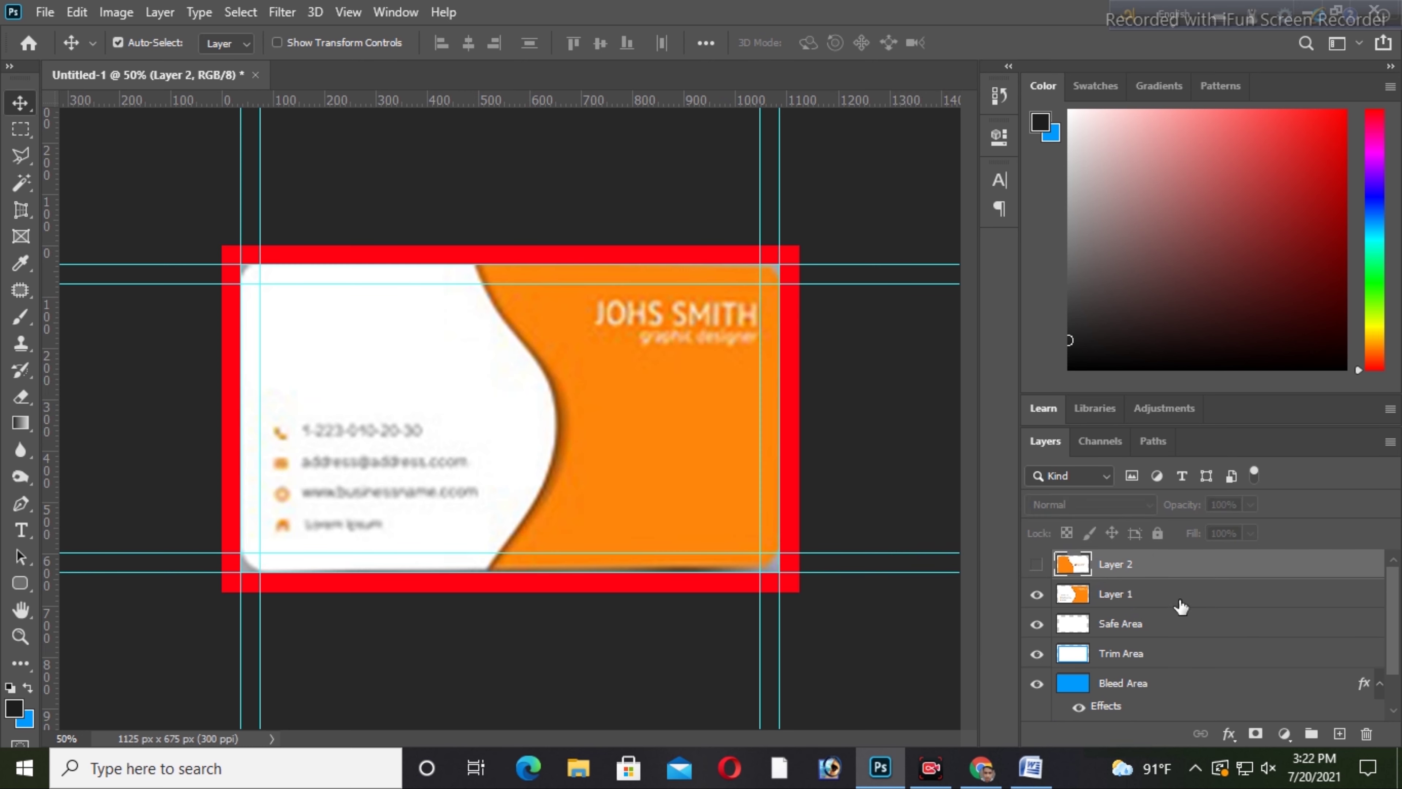
{"action": "left_click", "coordinate": [1159, 601]}
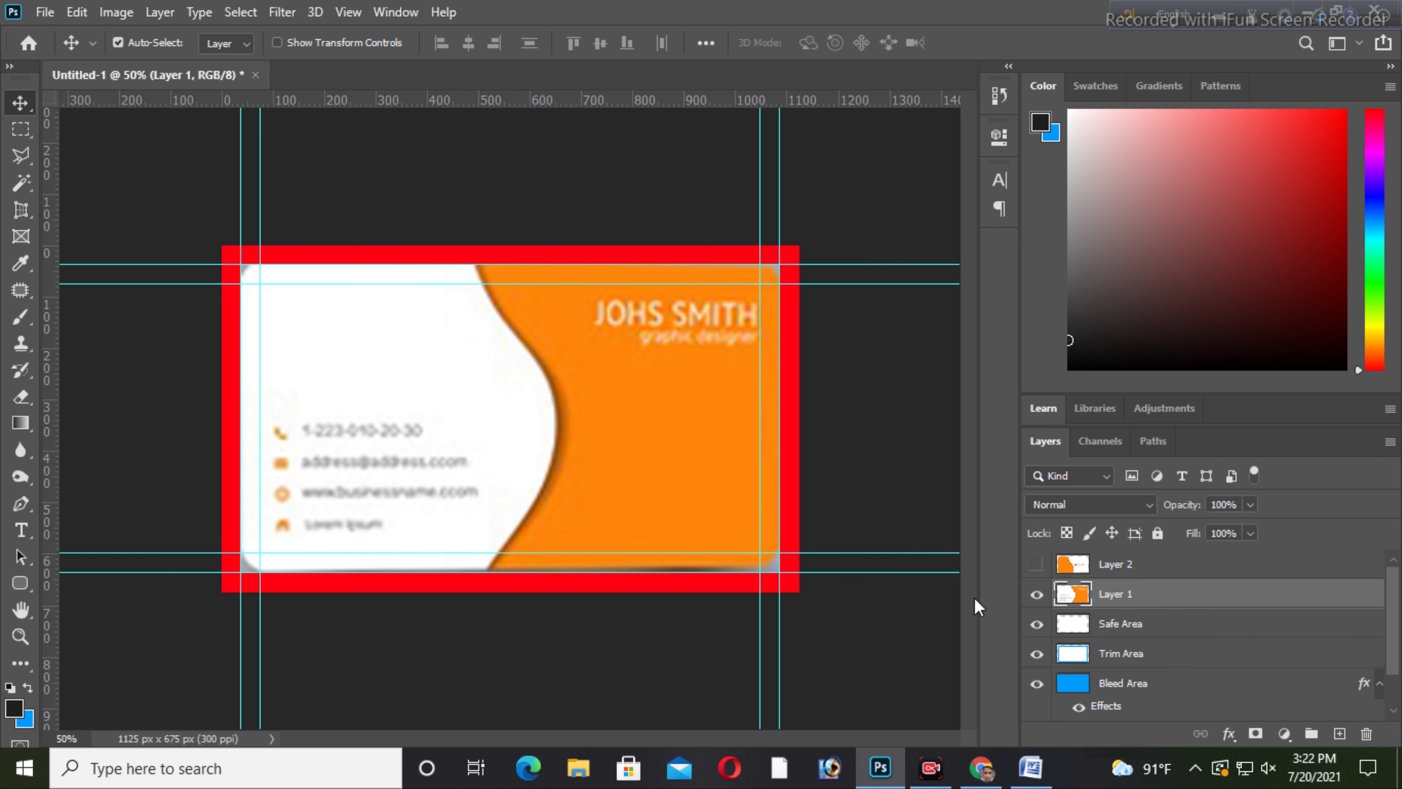
{"action": "double_click", "coordinate": [1121, 595]}
{"action": "type", "text": "Front Part Trace"}
- Commit 'Front Part Trace' and rename Layer 2 to 'Back Part Trace'
{"action": "left_click", "coordinate": [1108, 569]}
{"action": "double_click", "coordinate": [1109, 568]}
{"action": "type", "text": "Back Part Trace"}
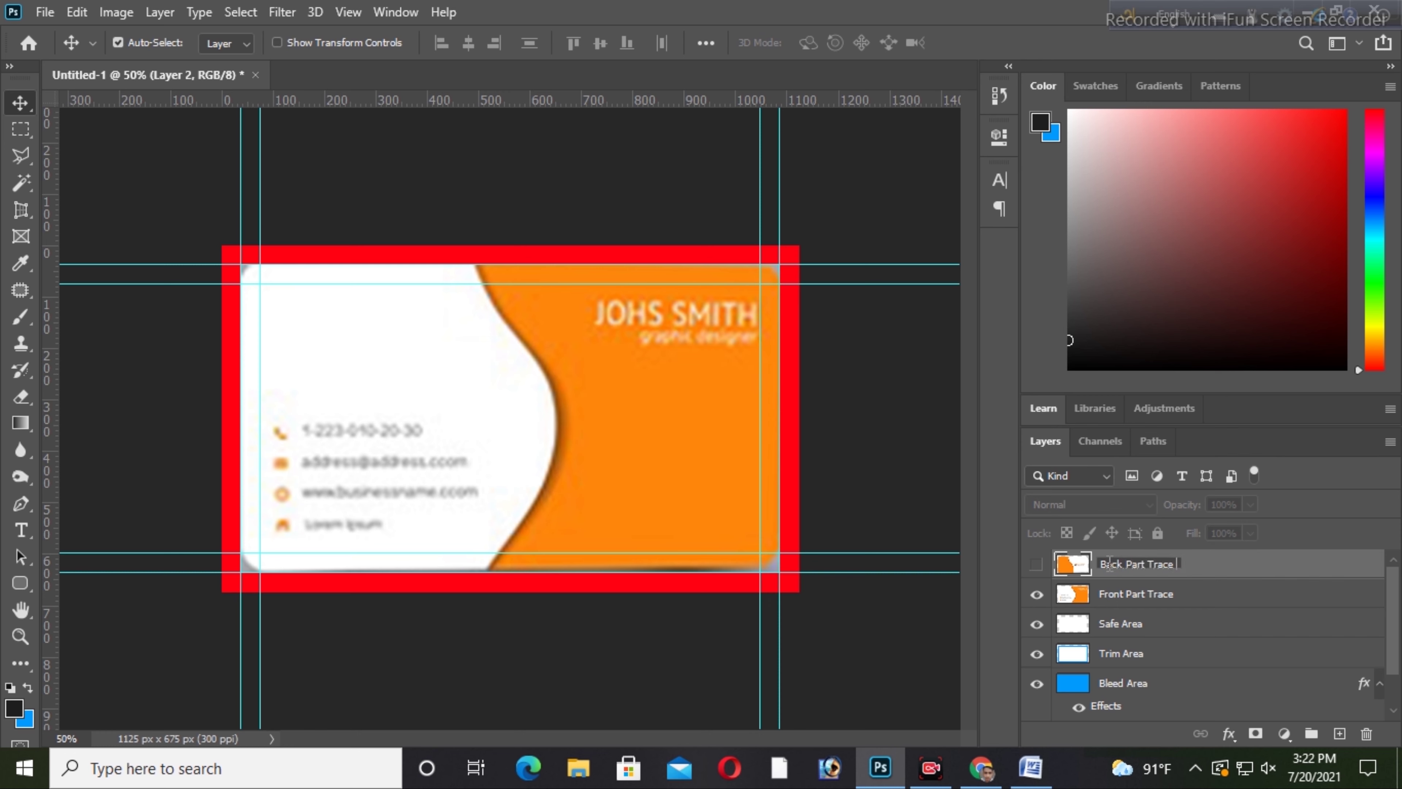
{"action": "key", "text": "Return"}
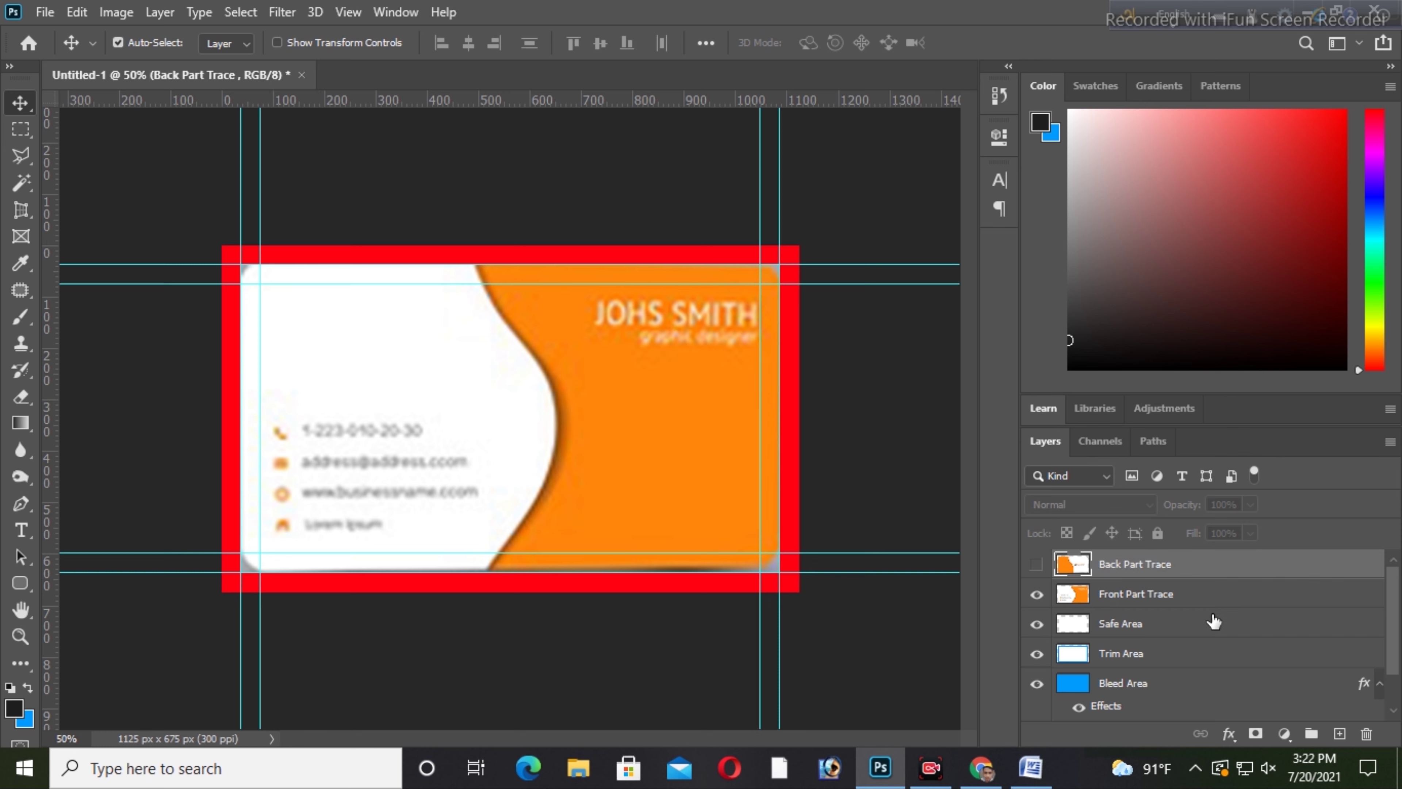
{"action": "left_click", "coordinate": [1211, 601]}
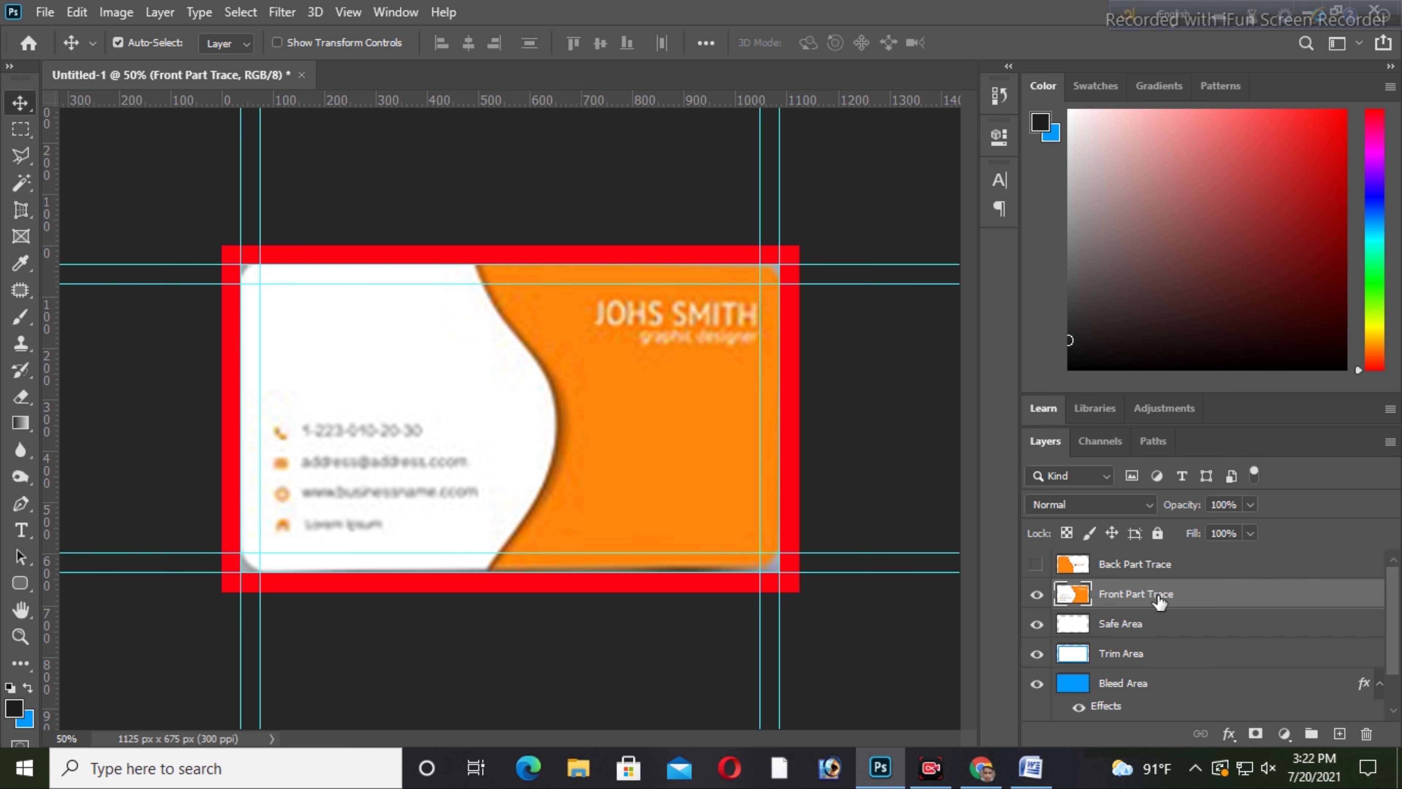
{"action": "left_click", "coordinate": [1162, 563]}
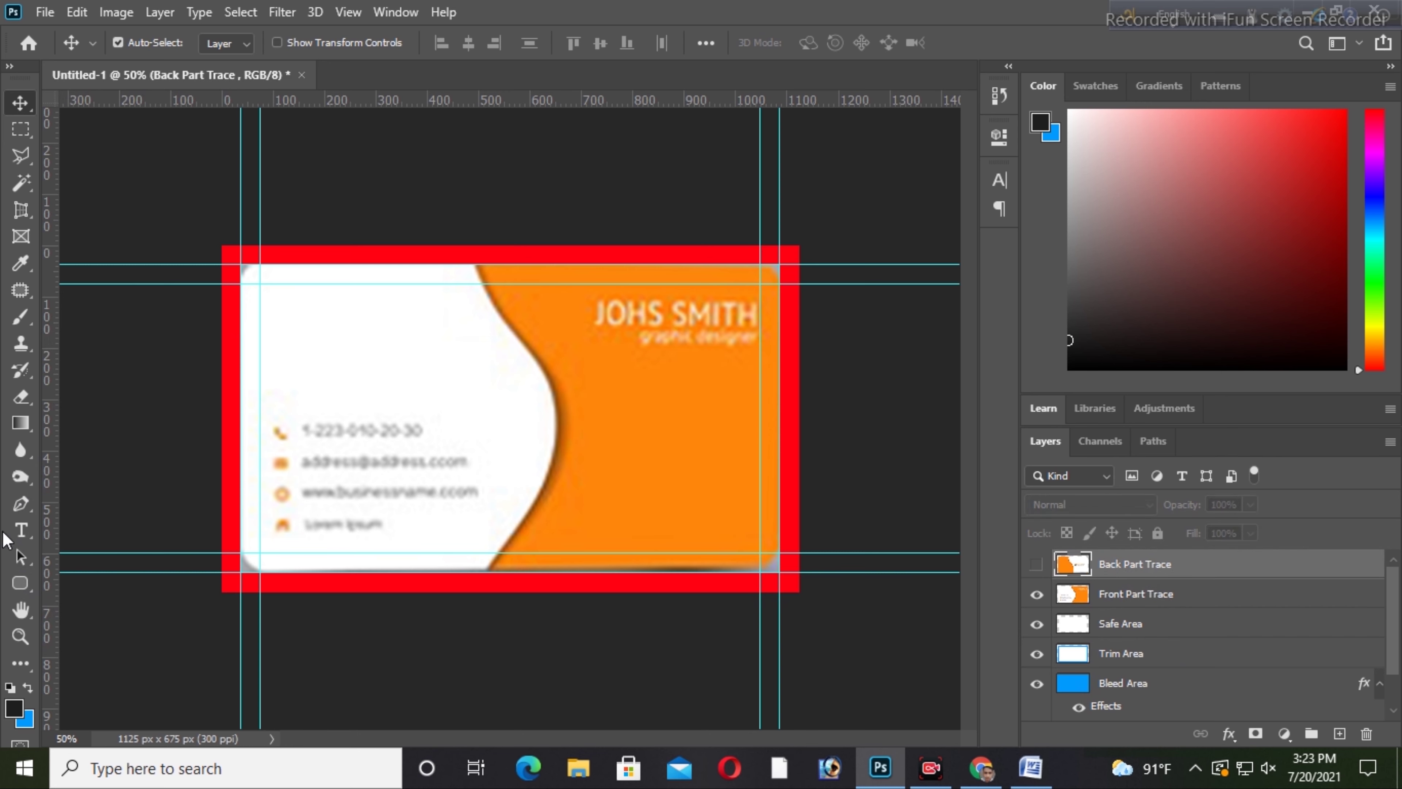
- Switch to the standard Pen Tool and select the empty Layer 1
{"action": "left_click", "coordinate": [20, 583]}
{"action": "left_click", "coordinate": [21, 503]}
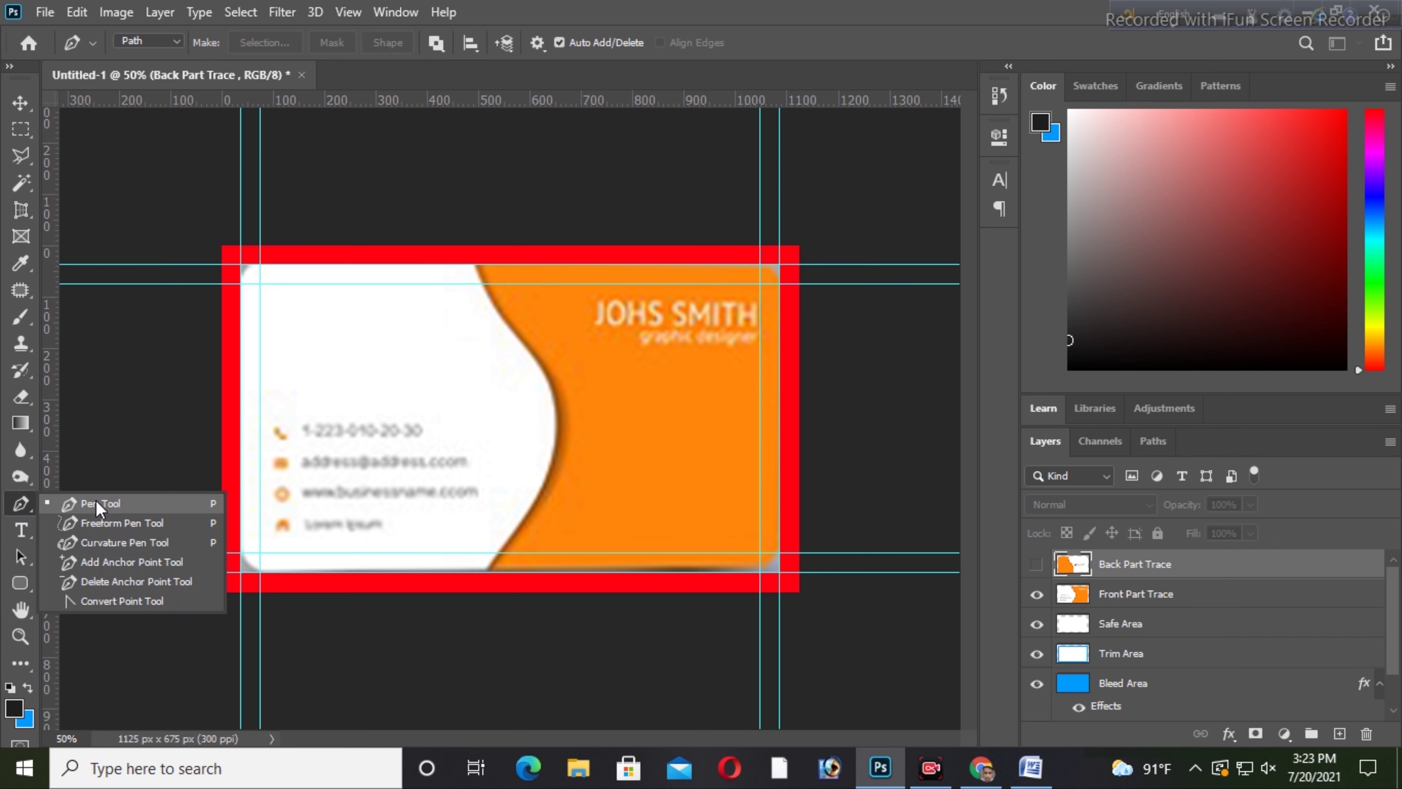
{"action": "left_click", "coordinate": [138, 505]}
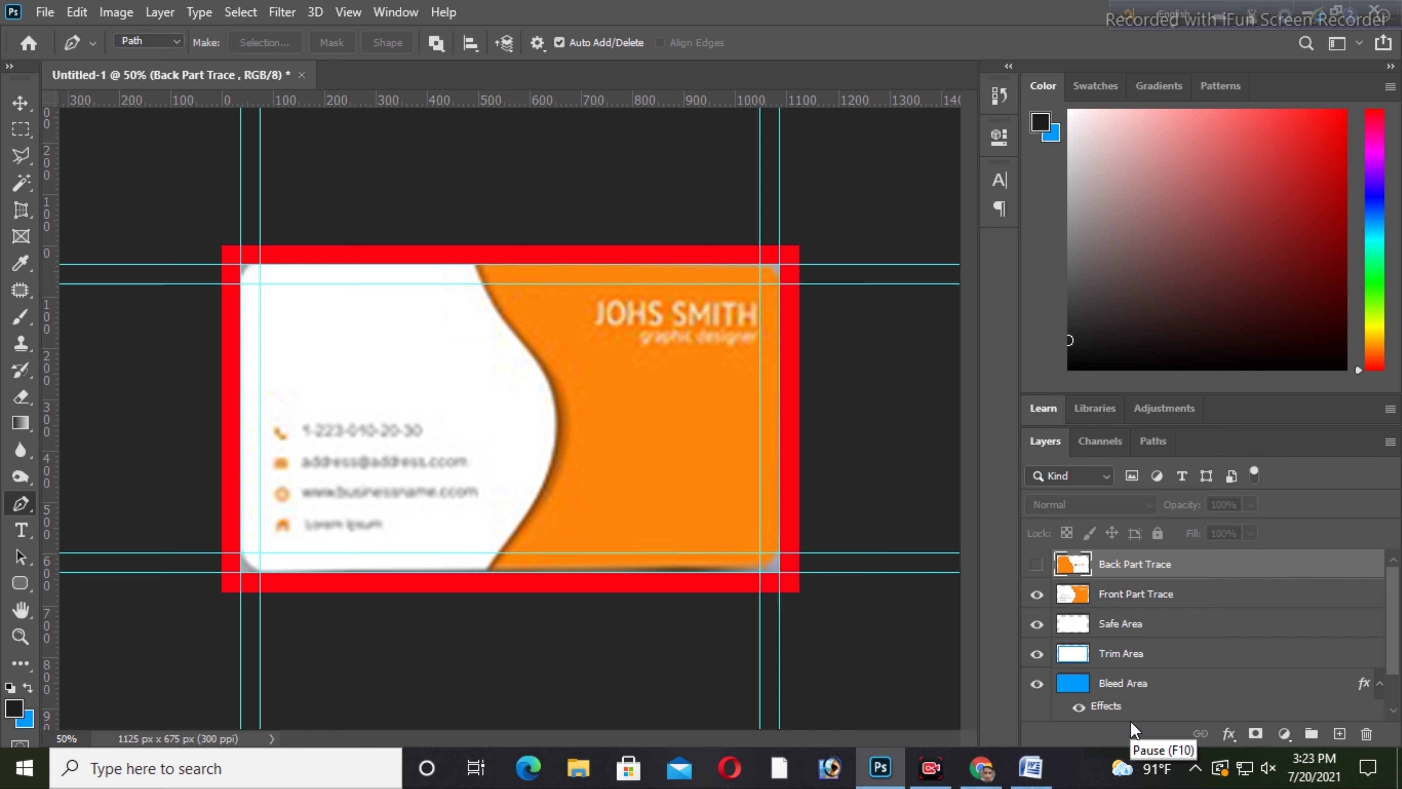
{"action": "scroll", "coordinate": [1131, 690], "scroll_direction": "up", "scroll_amount": 2}
{"action": "left_click", "coordinate": [1115, 654]}
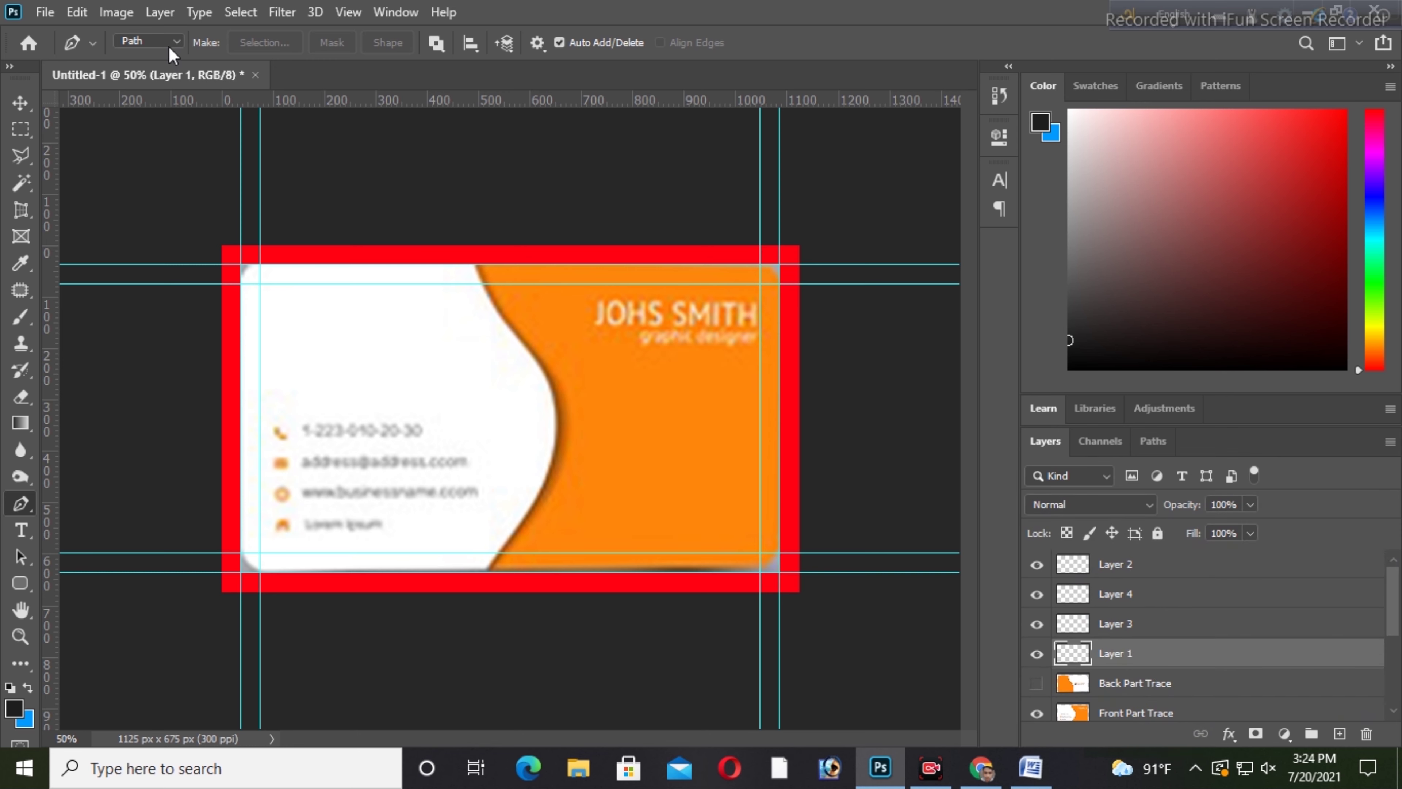
- Set the pen to Shape mode and anchor where the orange curve meets the bottom edge
{"action": "left_click", "coordinate": [180, 43]}
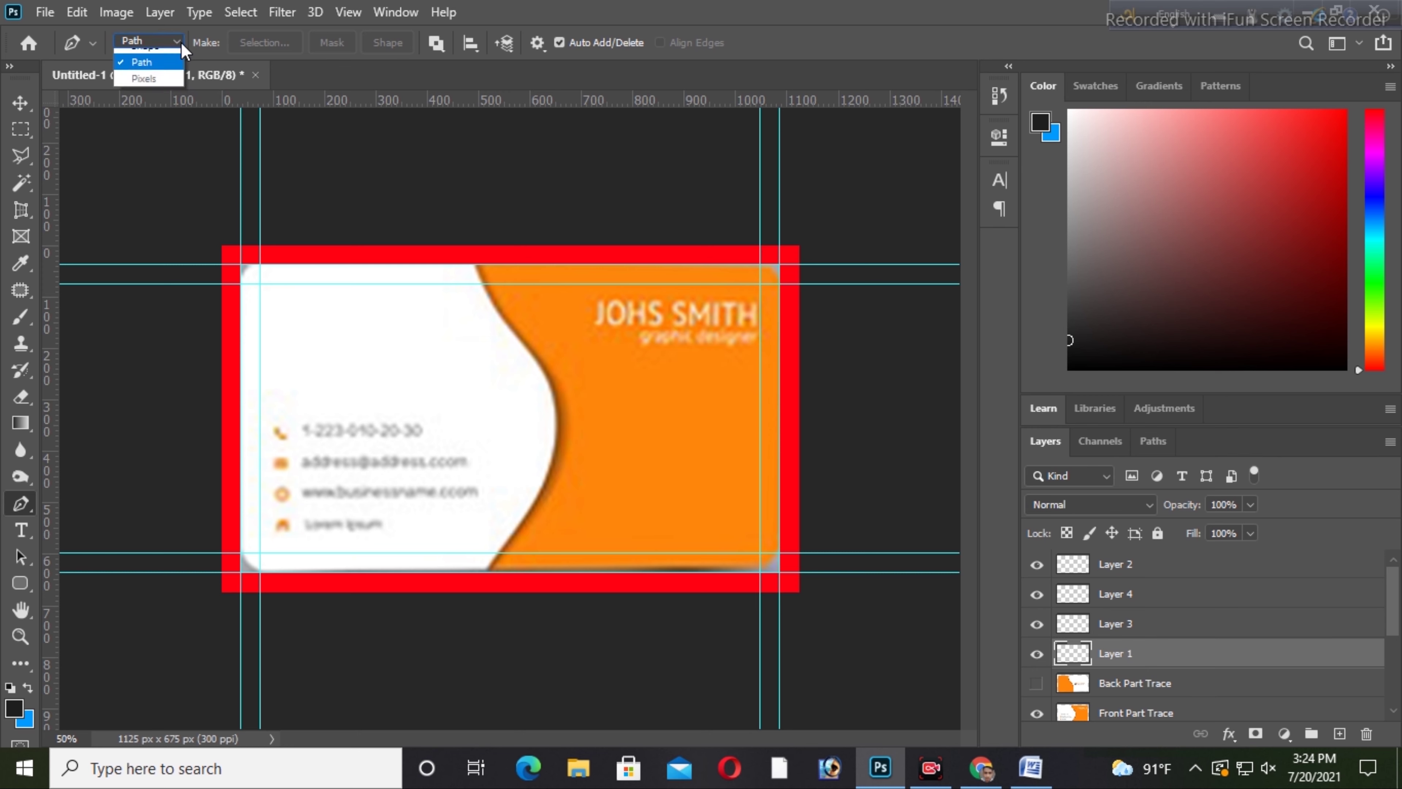
{"action": "left_click", "coordinate": [161, 62]}
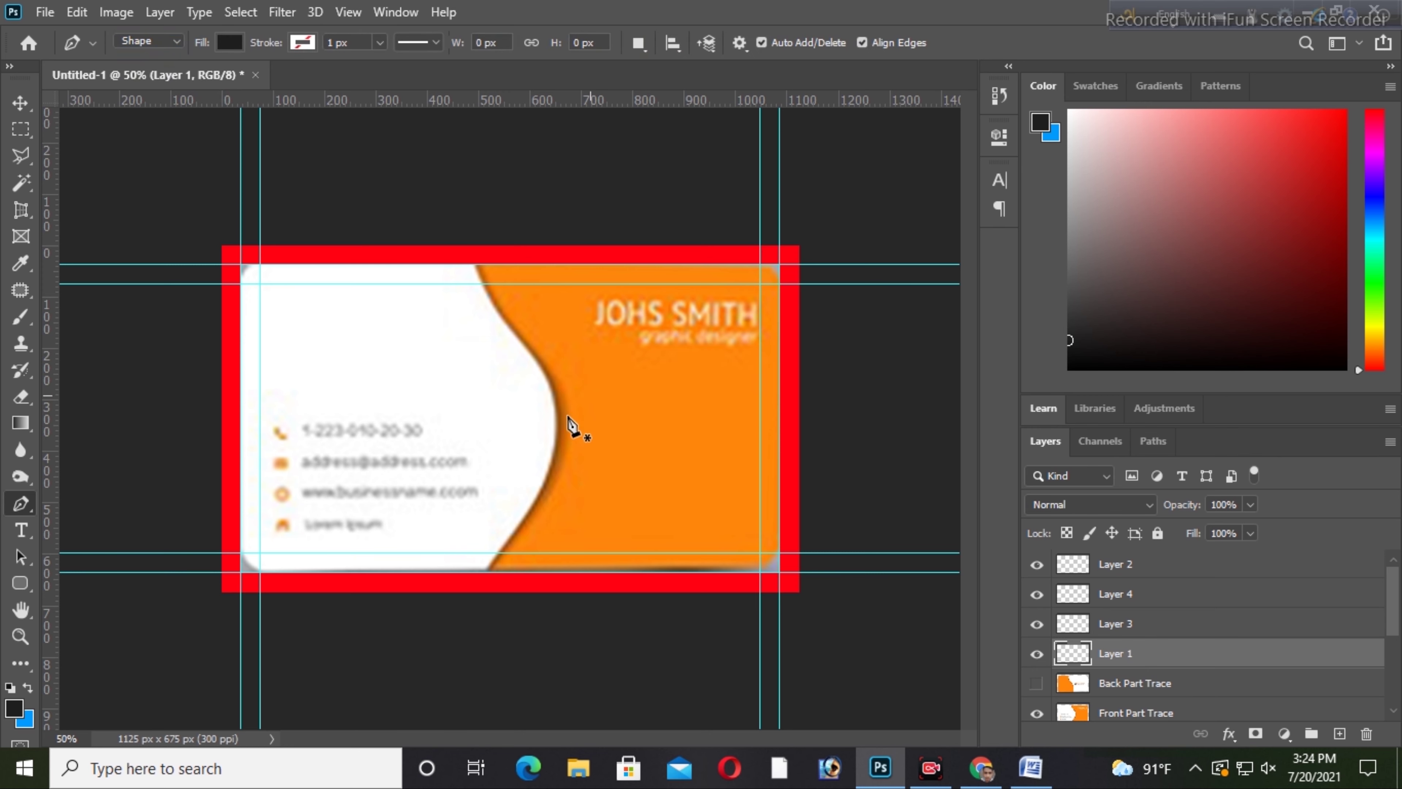
{"action": "left_click", "coordinate": [487, 573]}
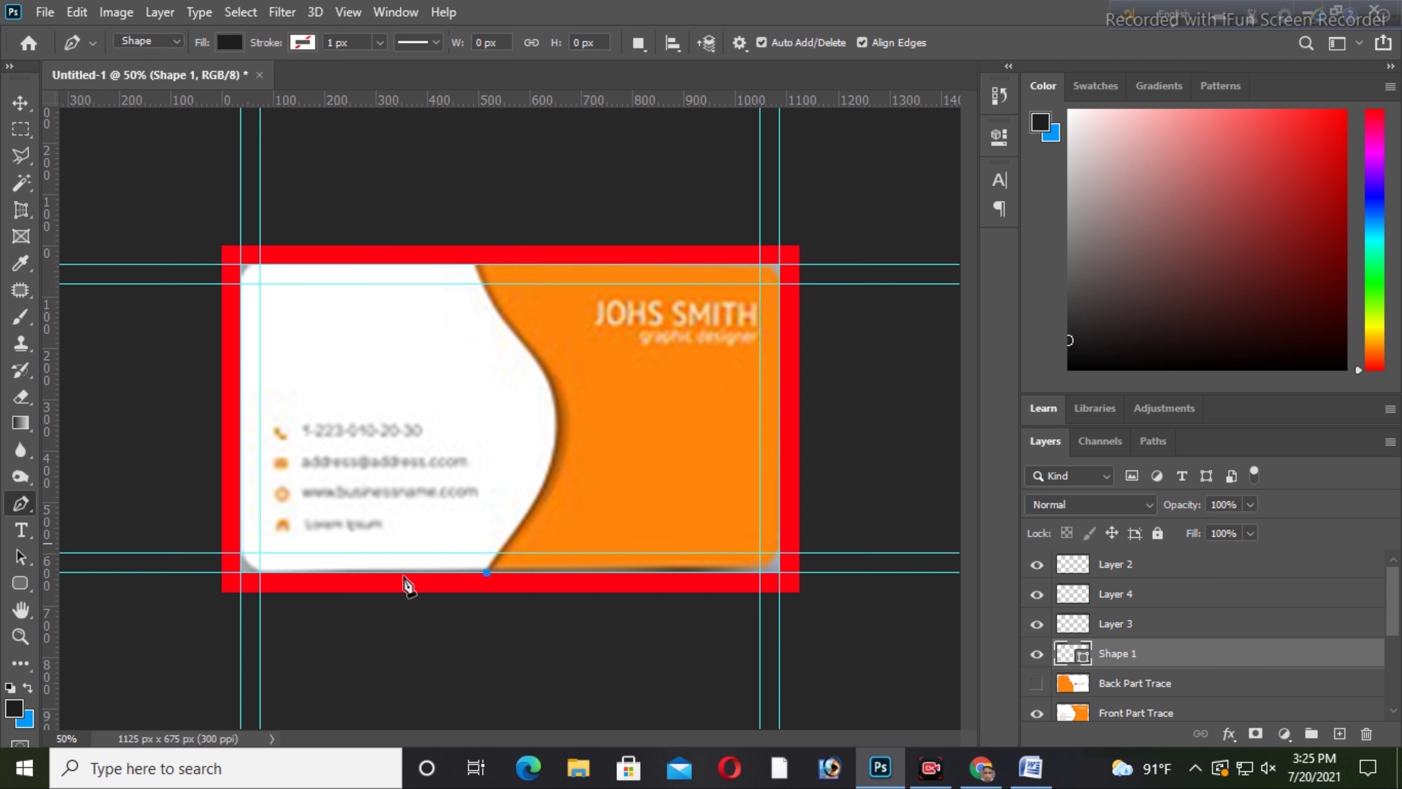
{"action": "left_click", "coordinate": [17, 716]}
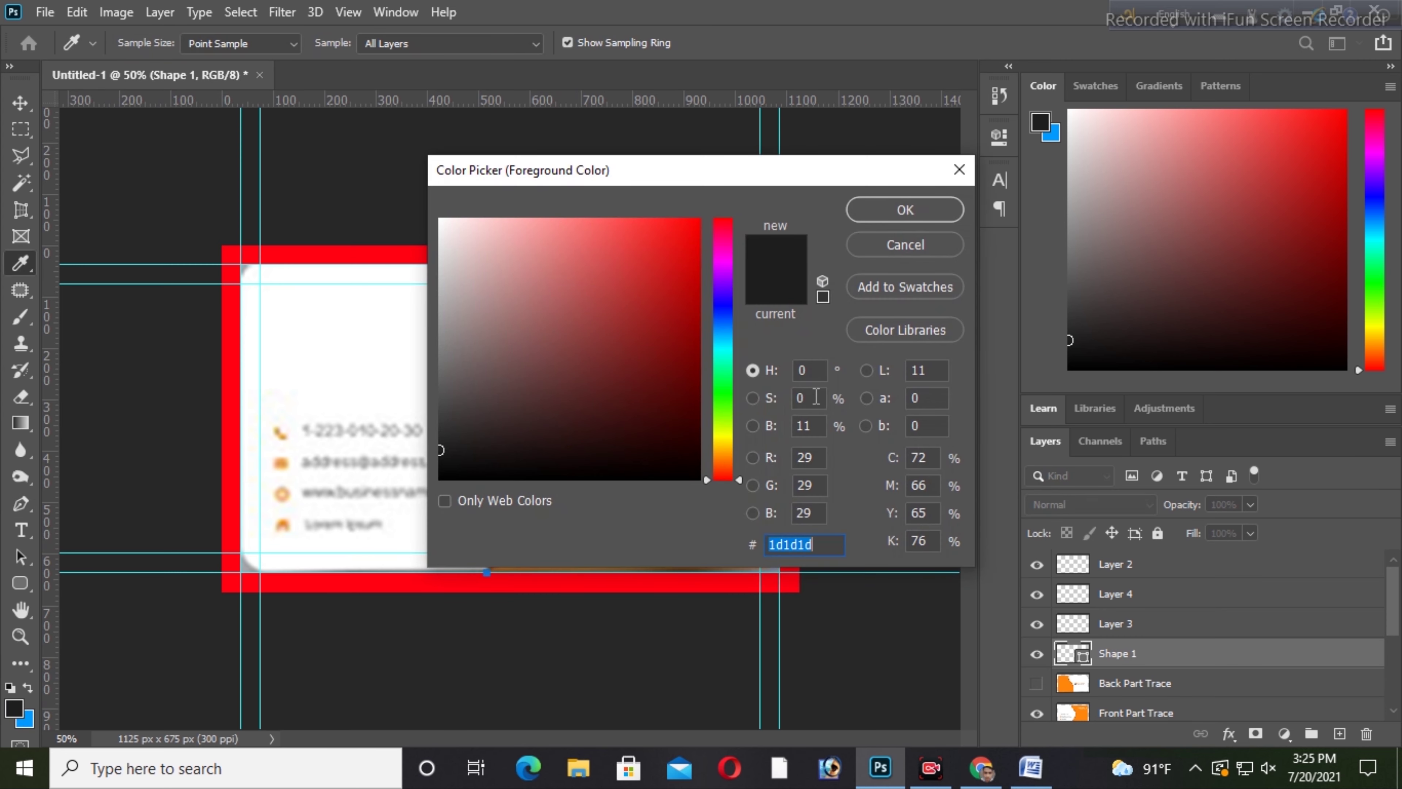
{"action": "left_click", "coordinate": [899, 246]}
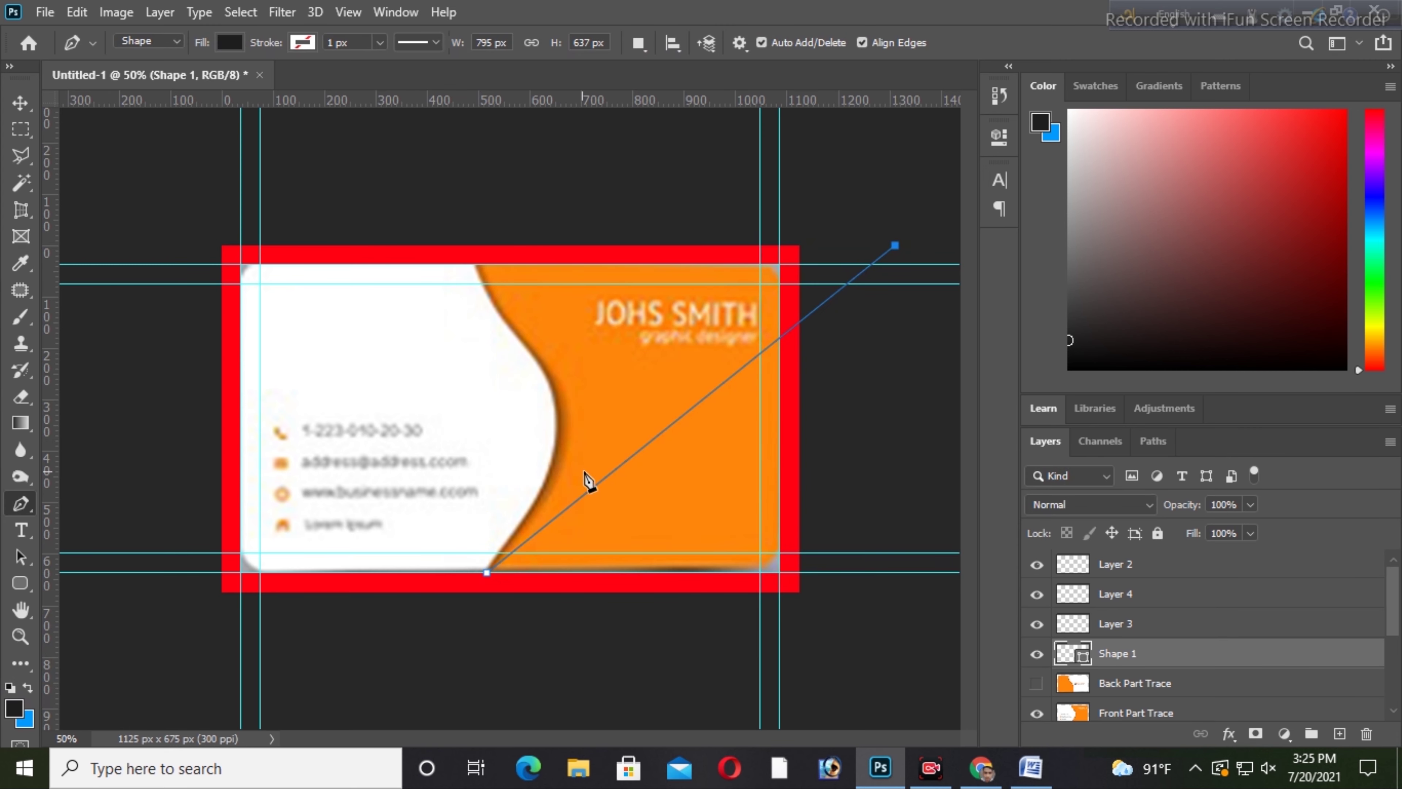
- Trace the orange panel's curved edge up to a smooth point at the card's top edge
{"action": "key", "text": "ctrl+z"}
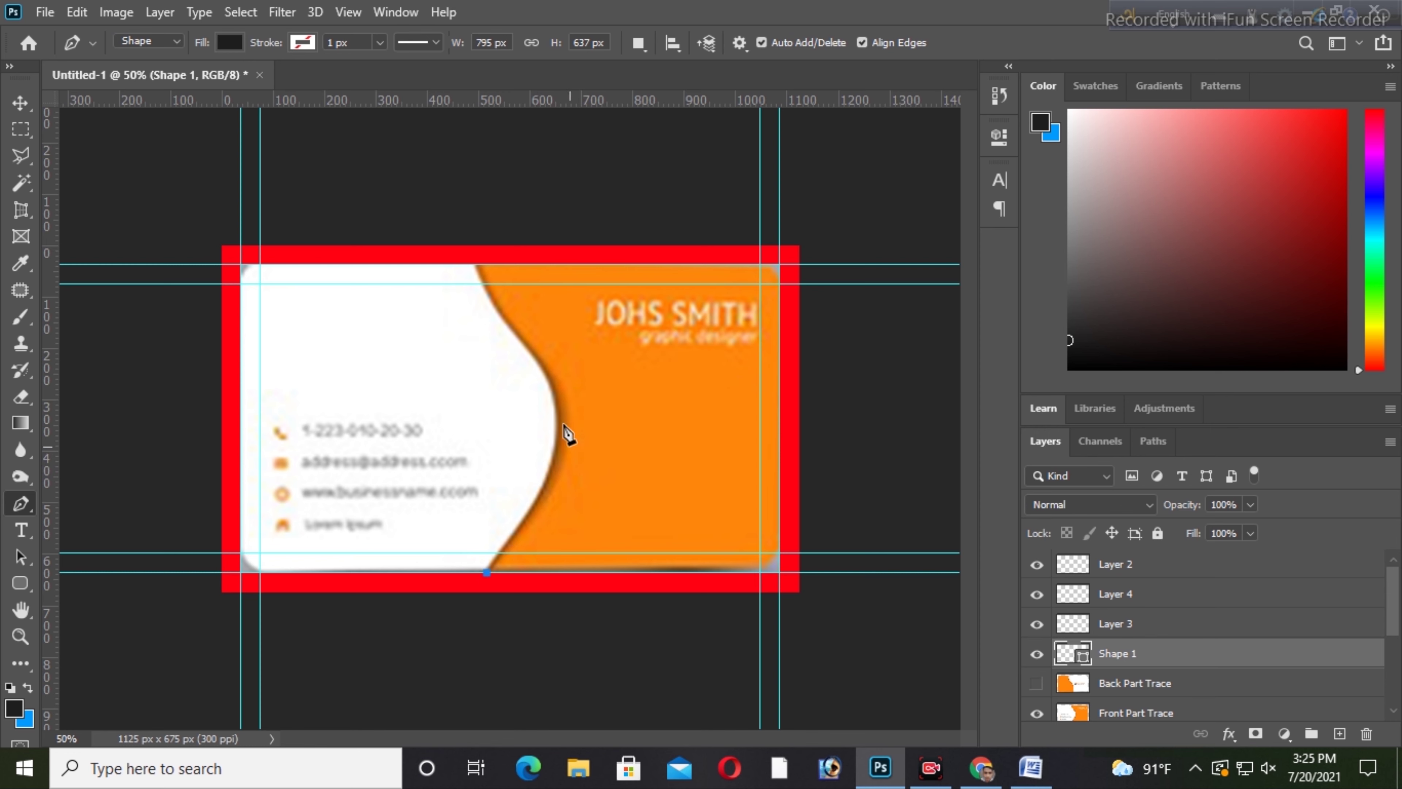
{"action": "left_click_drag", "start_coordinate": [544, 372], "coordinate": [493, 287]}
{"action": "left_click", "coordinate": [544, 373]}
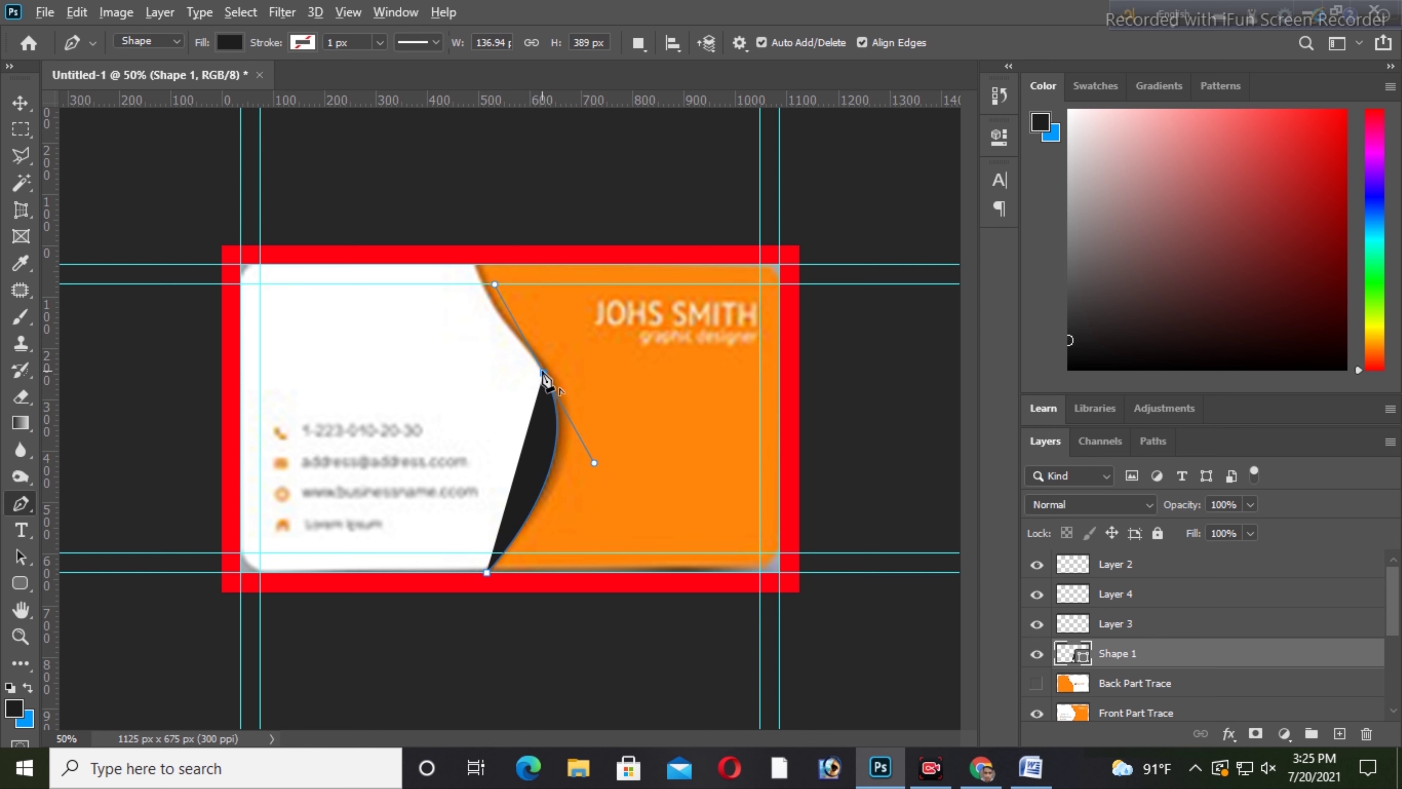
{"action": "left_click", "coordinate": [497, 308]}
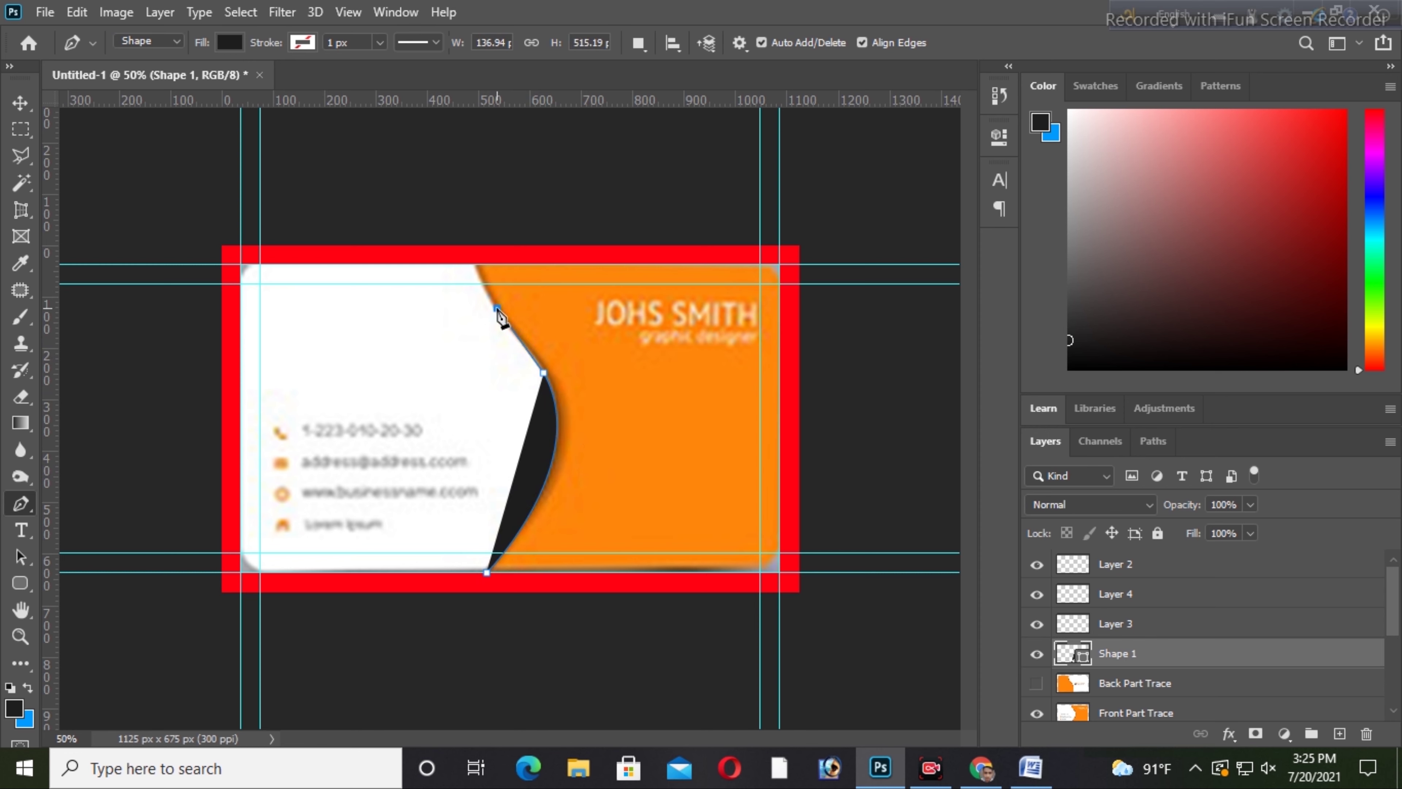
{"action": "left_click", "coordinate": [484, 284]}
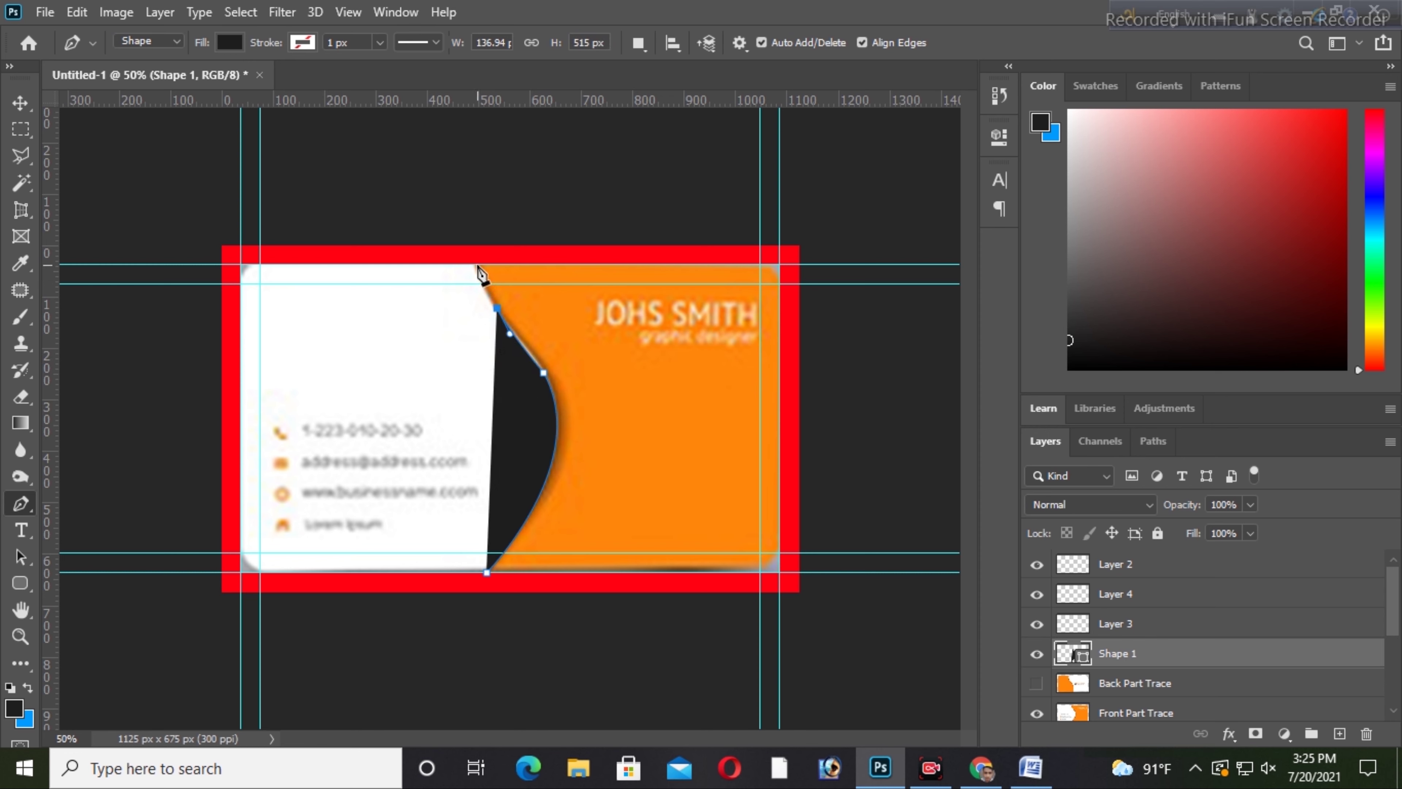
{"action": "left_click_drag", "start_coordinate": [477, 264], "coordinate": [483, 252]}
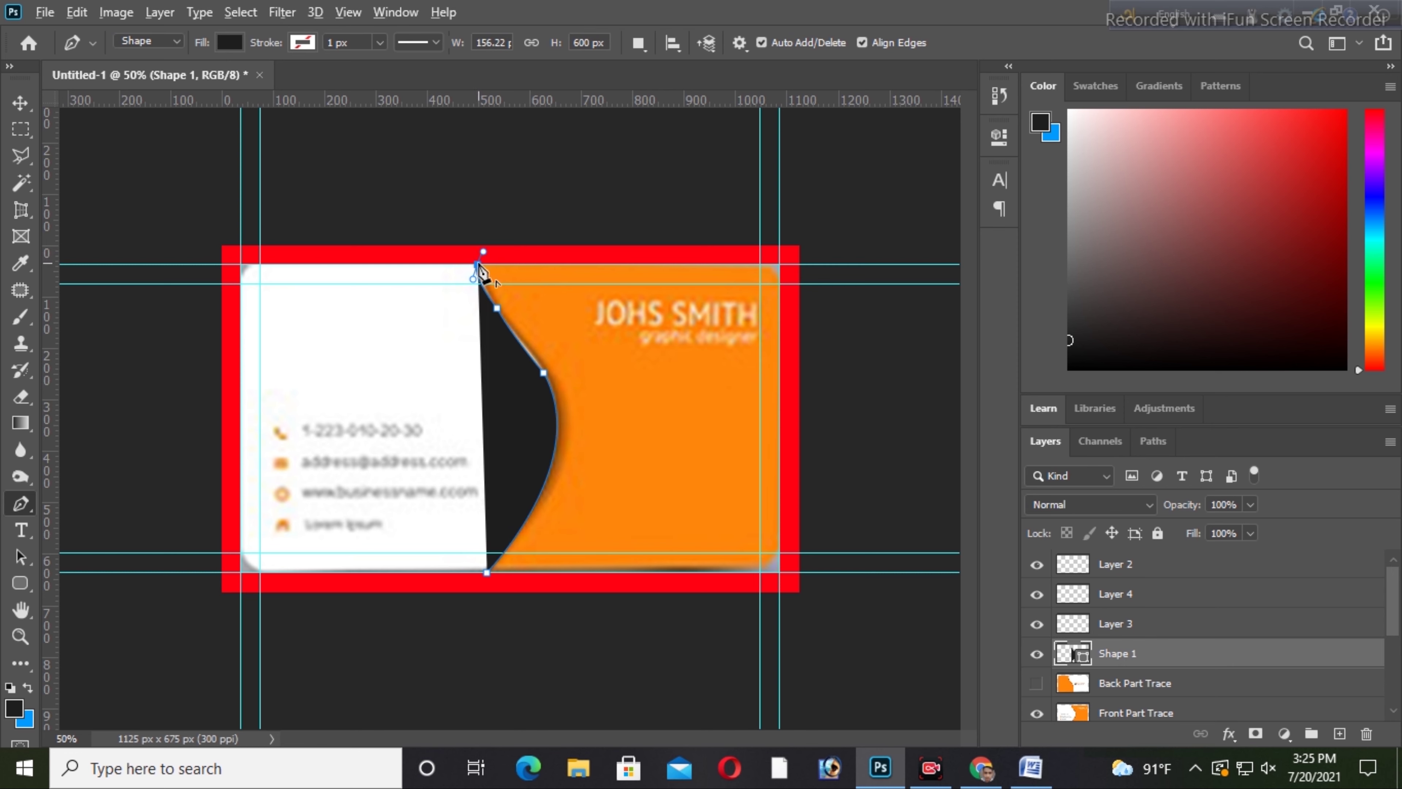
- Add the top-right and bottom-right corner points and close the shape at its start
{"action": "left_click", "coordinate": [779, 264]}
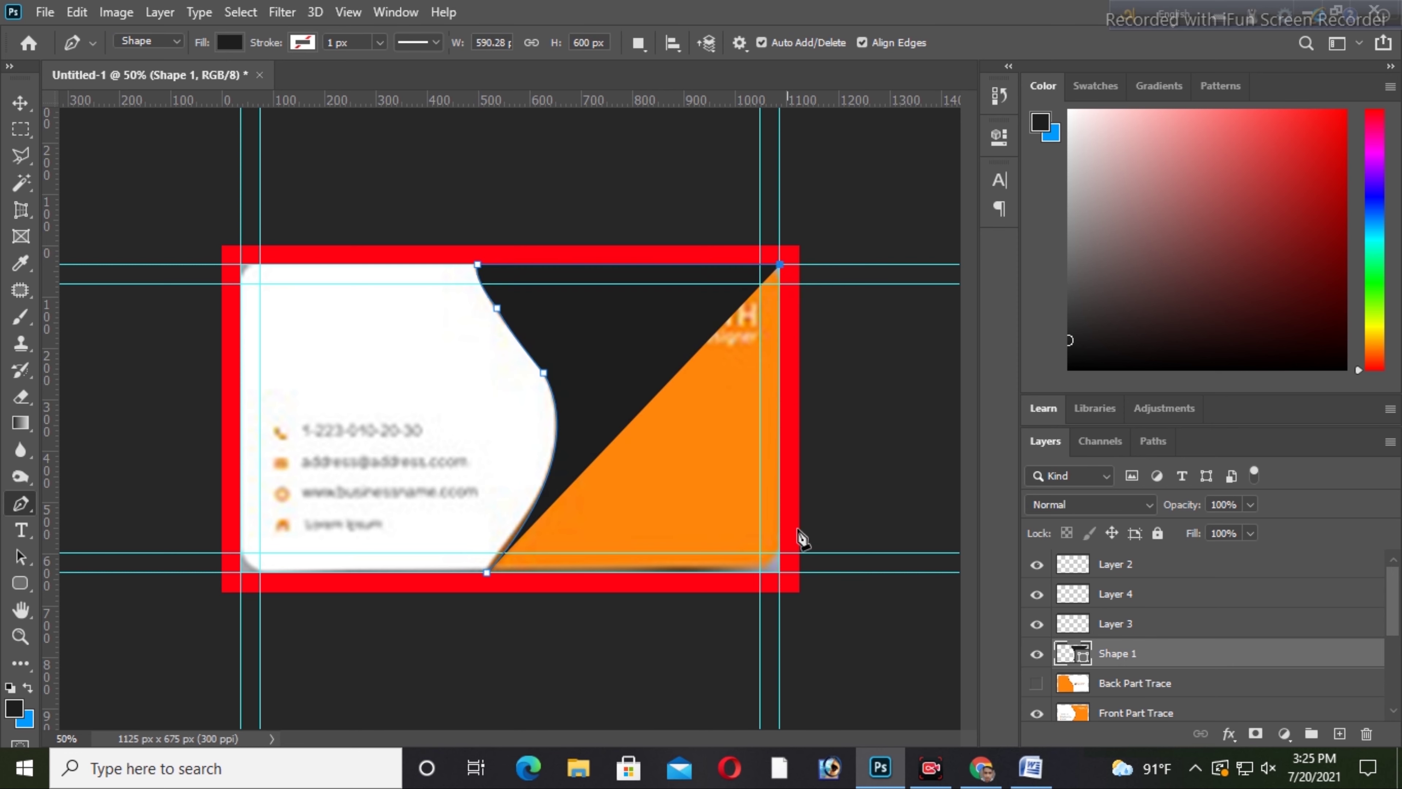
{"action": "left_click", "coordinate": [780, 573]}
{"action": "left_click", "coordinate": [487, 572]}
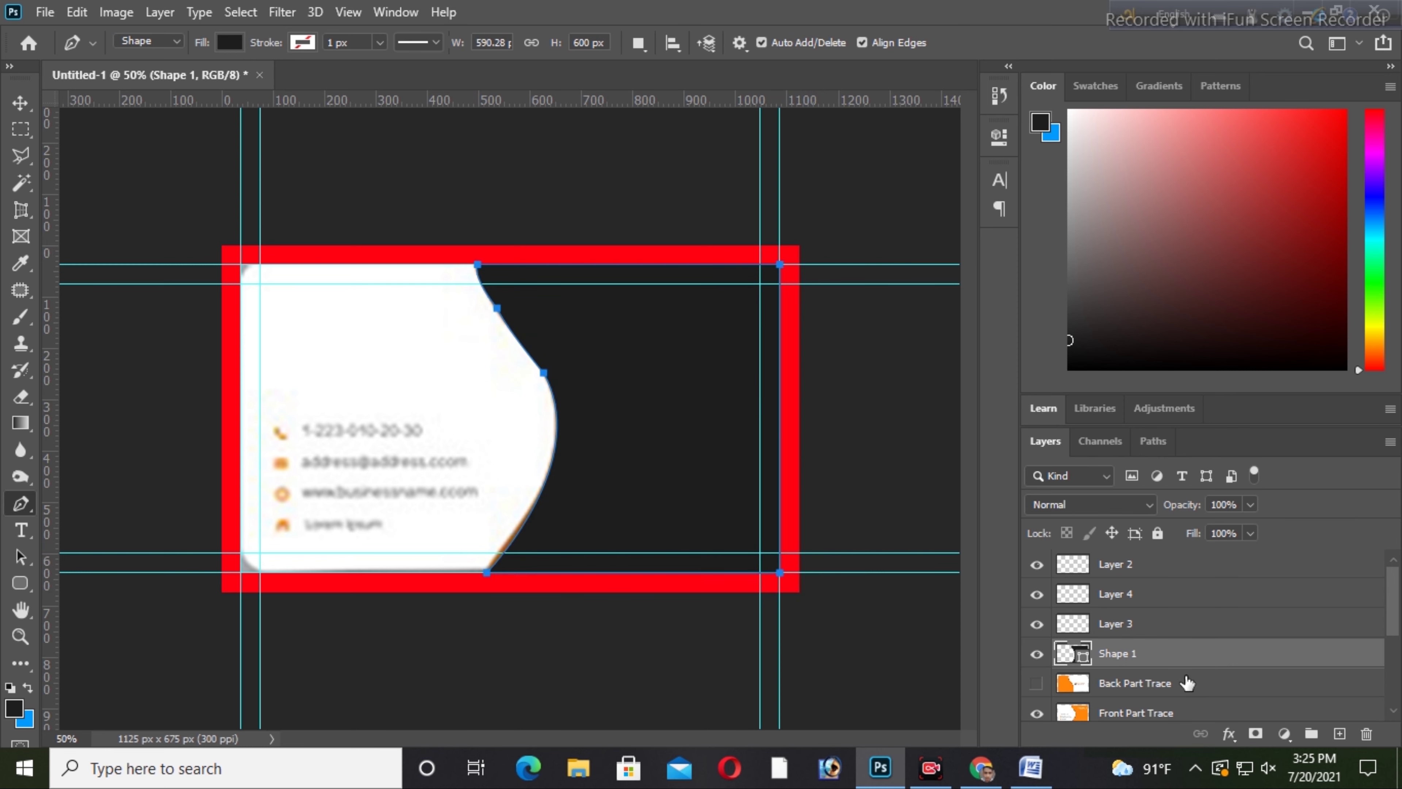
{"action": "double_click", "coordinate": [1082, 656]}
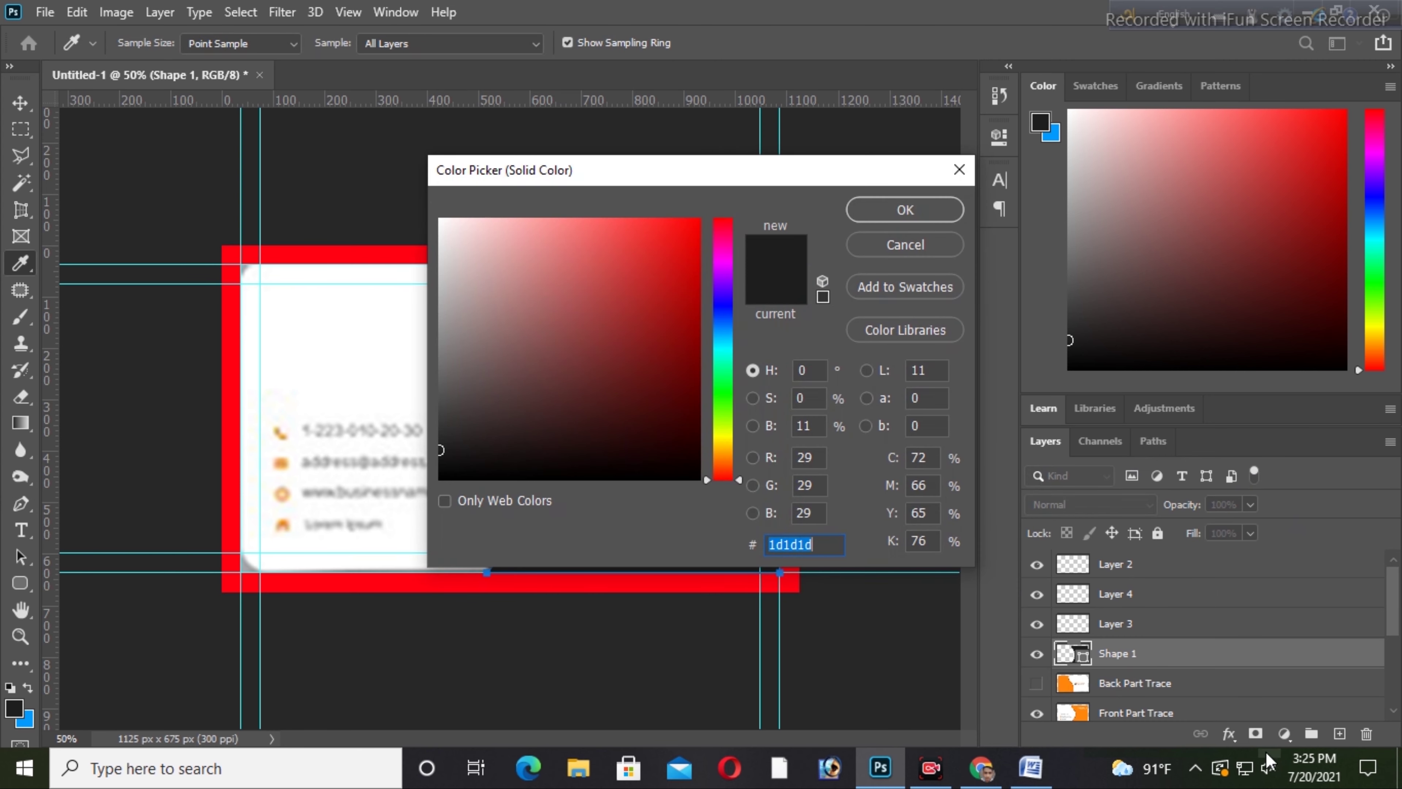
- Hide Shape 1 and sample the card's orange panel colour with the Eyedropper
{"action": "left_click", "coordinate": [1037, 688]}
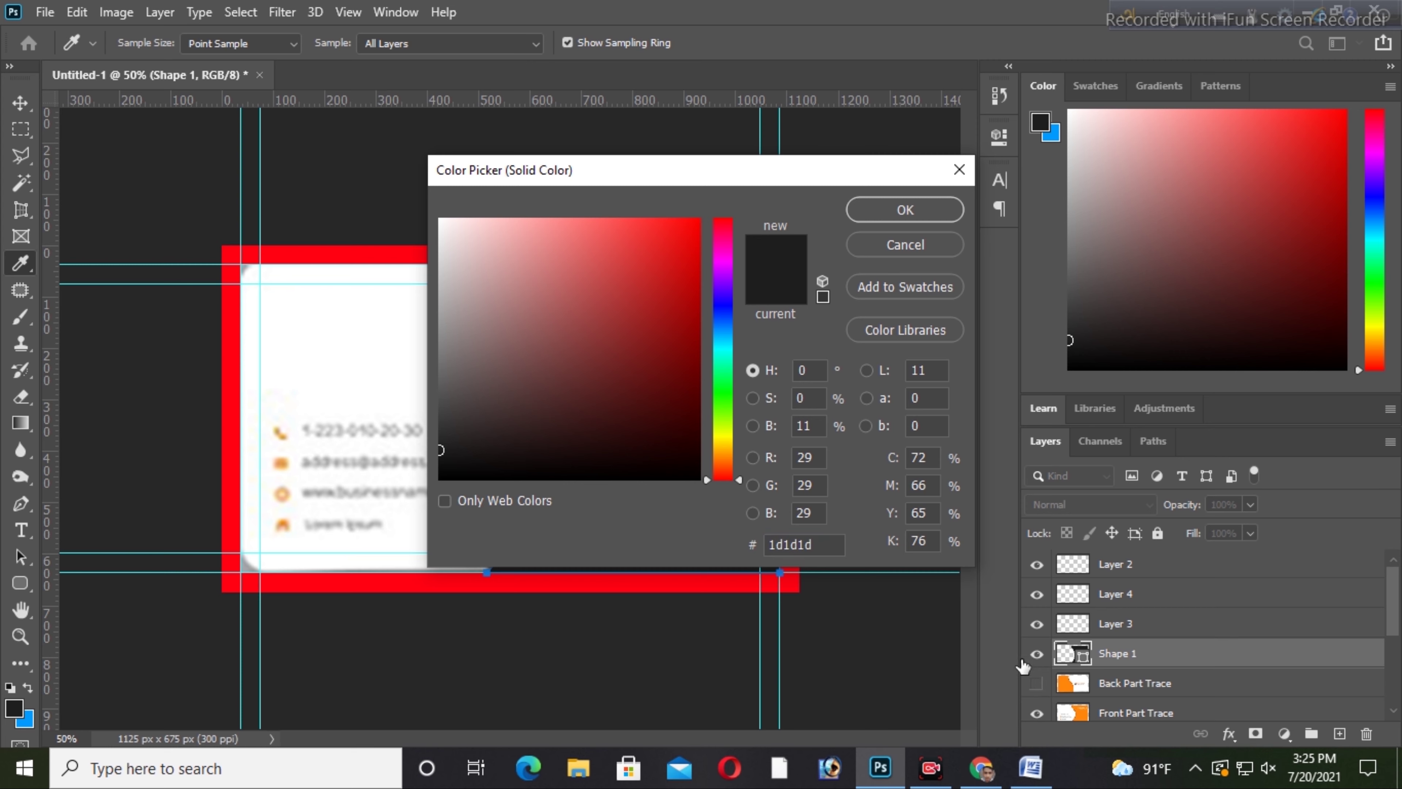
{"action": "left_click", "coordinate": [932, 247]}
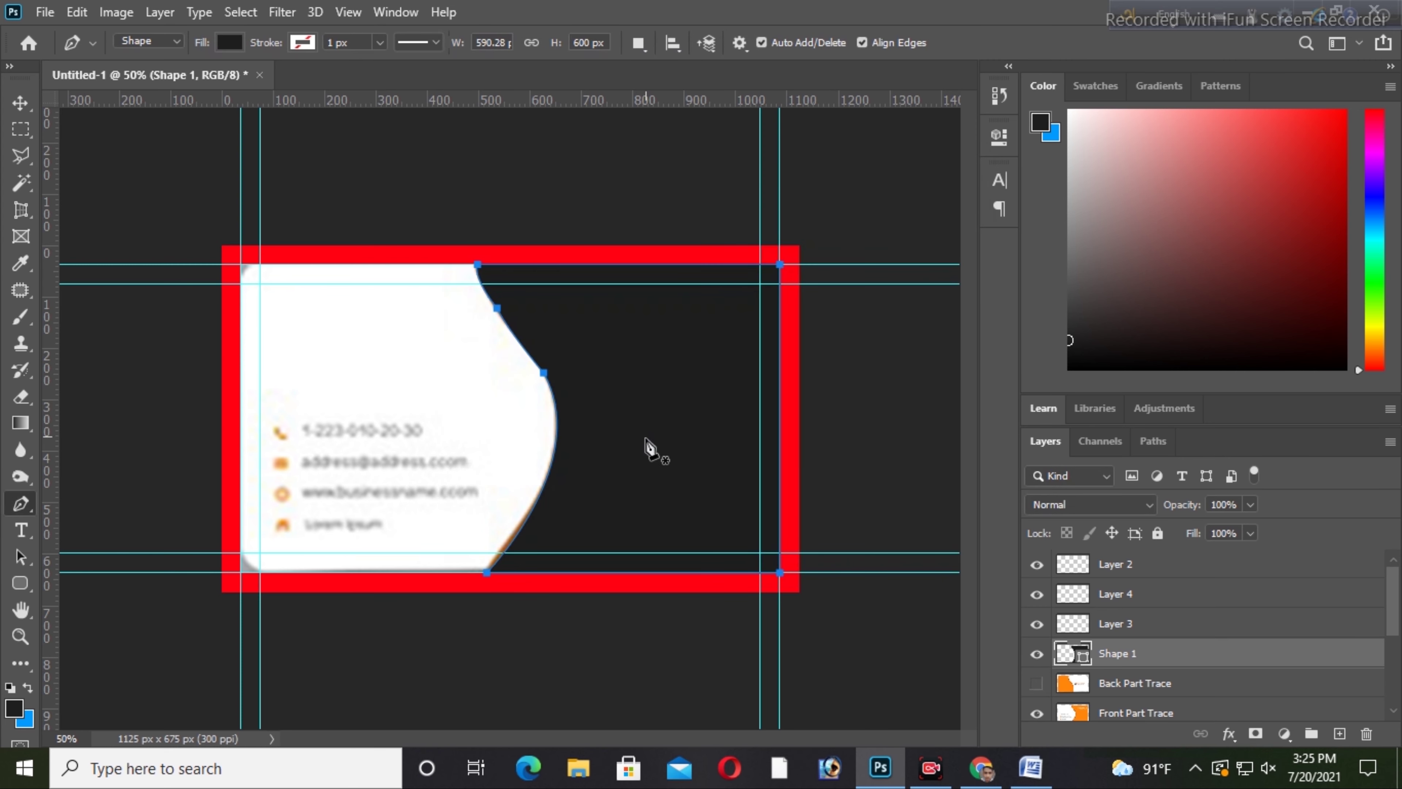
{"action": "left_click", "coordinate": [1037, 654]}
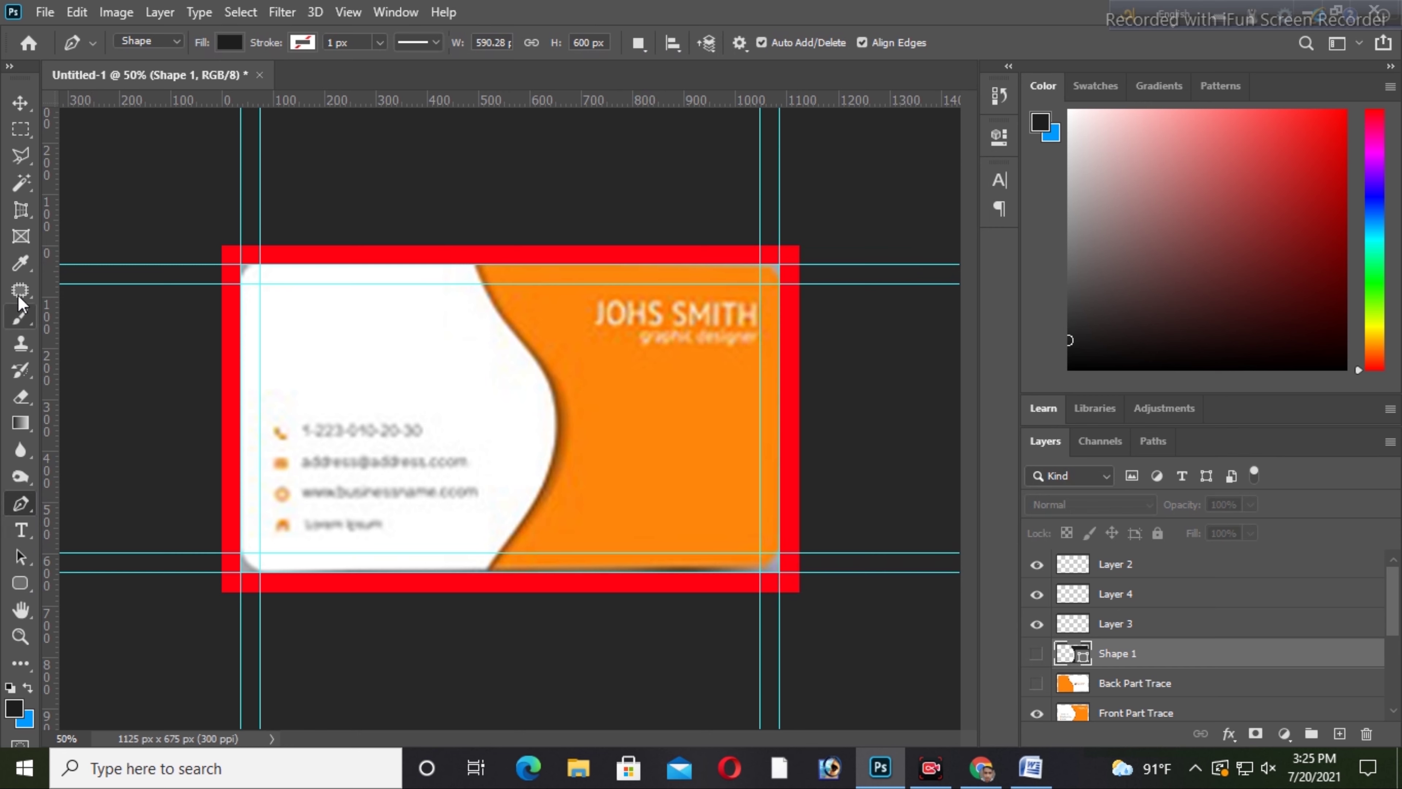
{"action": "left_click", "coordinate": [21, 263]}
{"action": "left_click", "coordinate": [657, 425]}
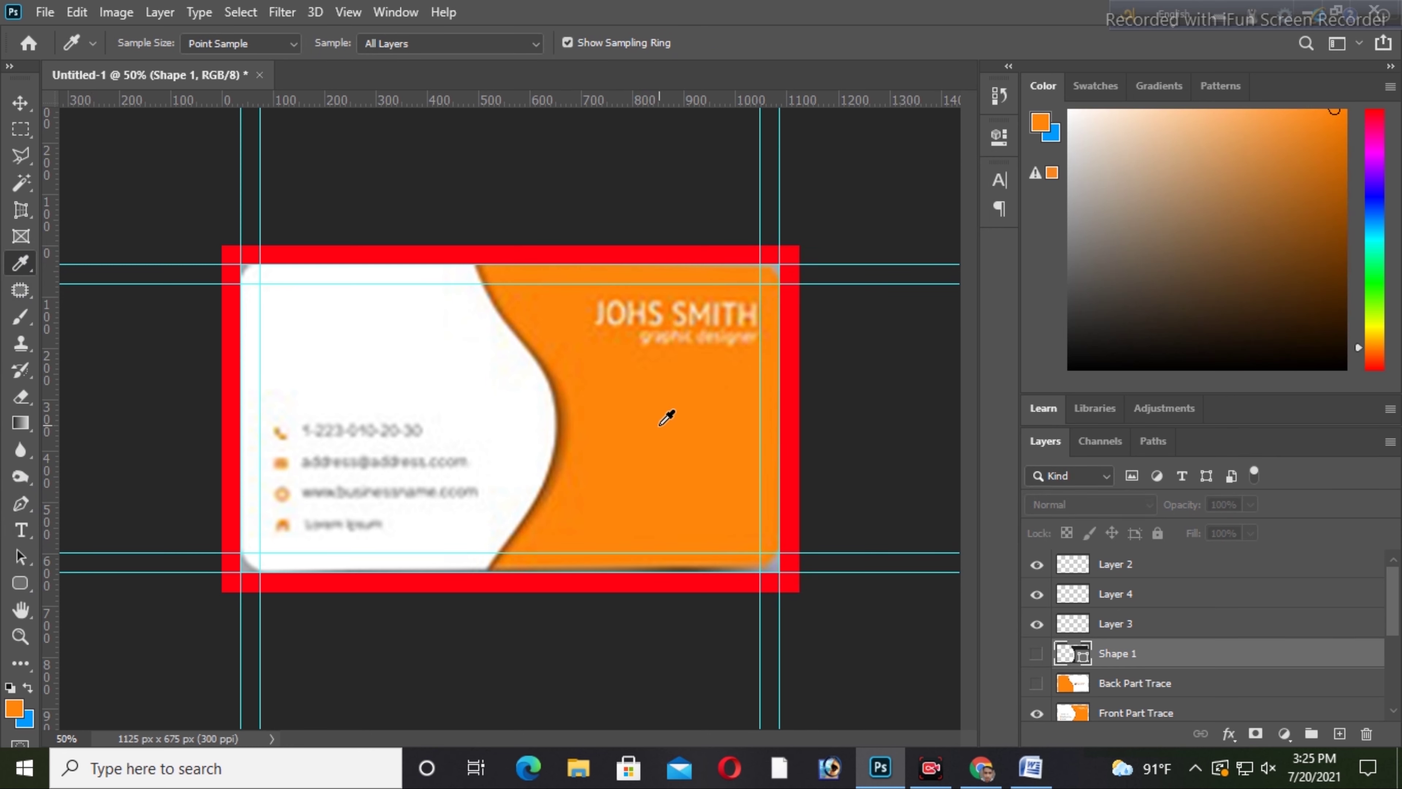
- Fill Shape 1 with the sampled orange ff860b and toggle it to compare with the card
{"action": "left_click", "coordinate": [1038, 654]}
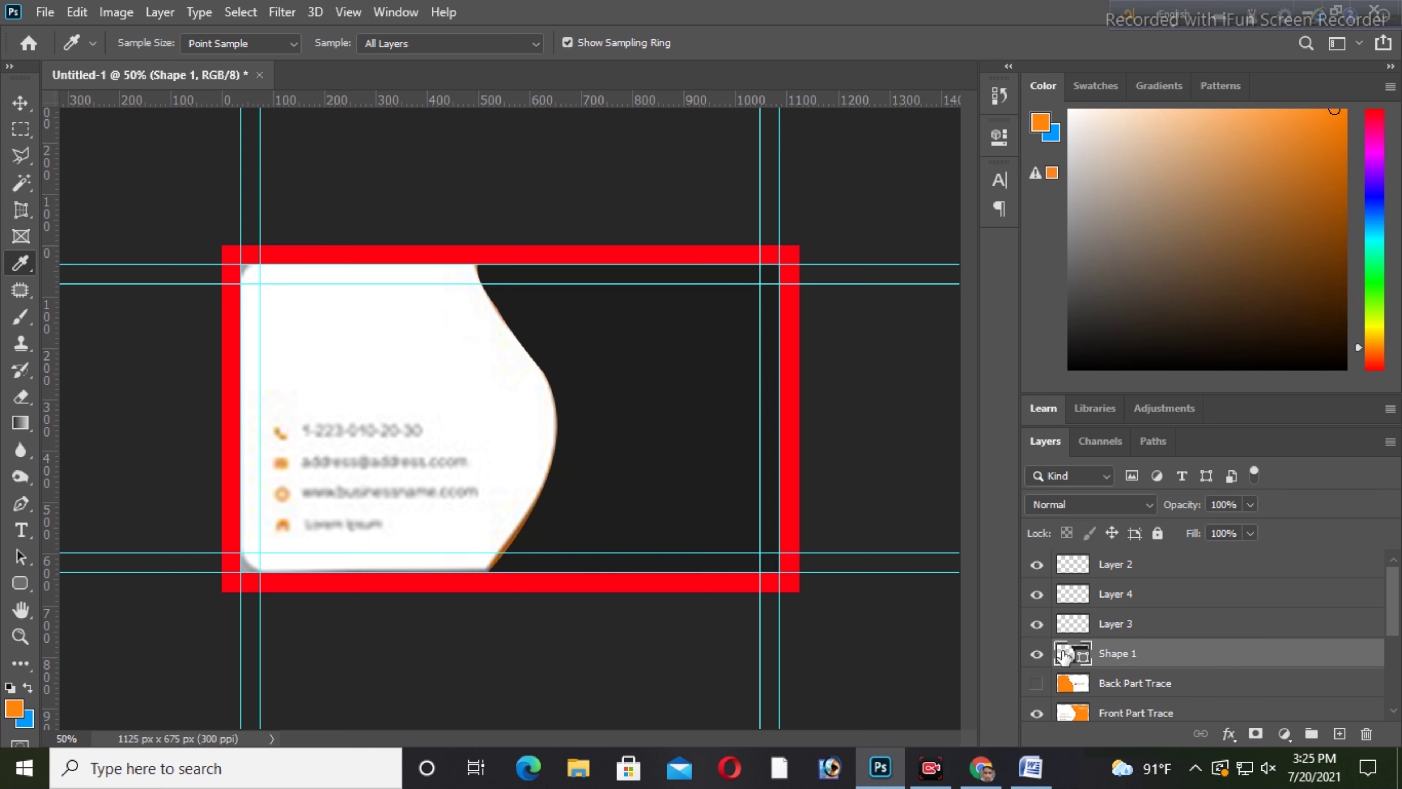
{"action": "double_click", "coordinate": [1082, 657]}
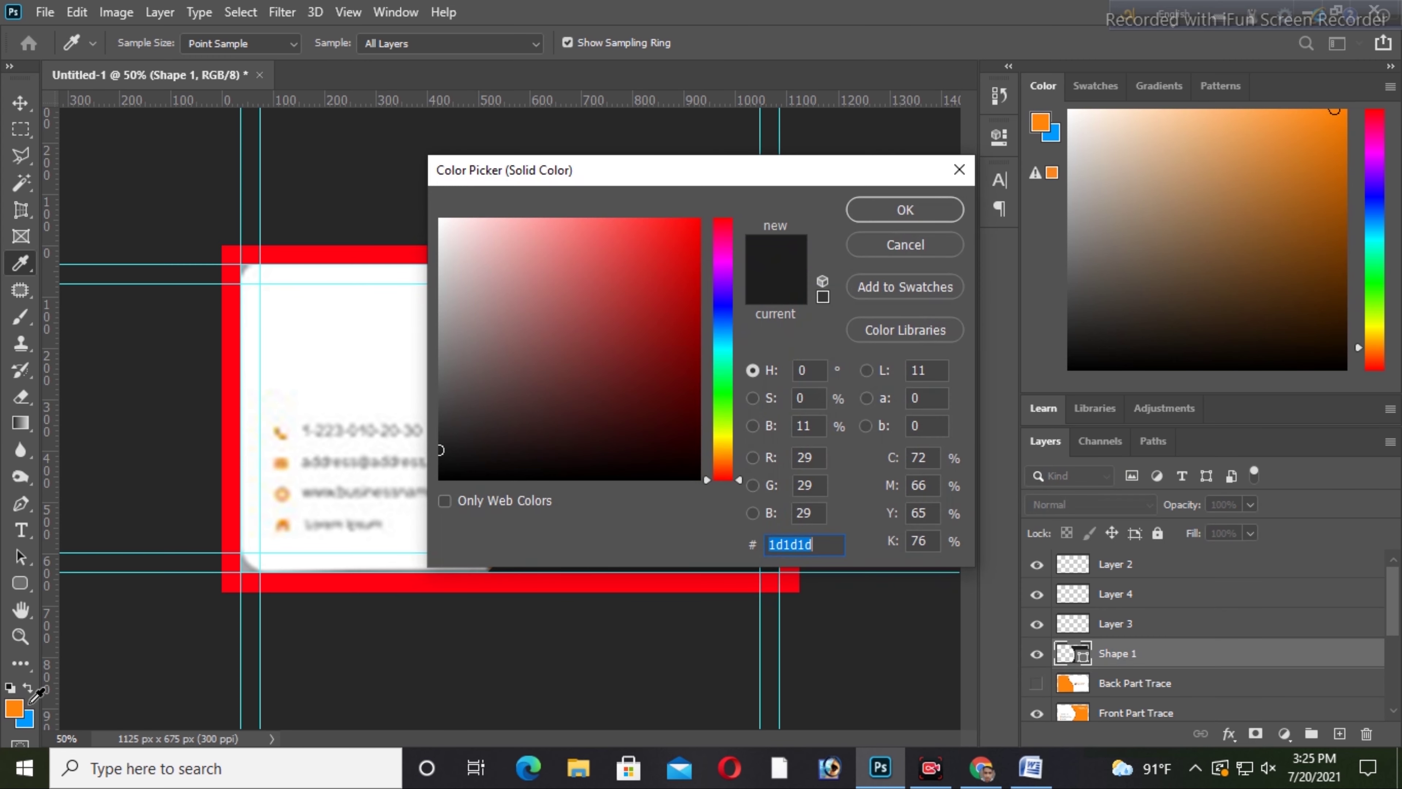
{"action": "left_click", "coordinate": [17, 711]}
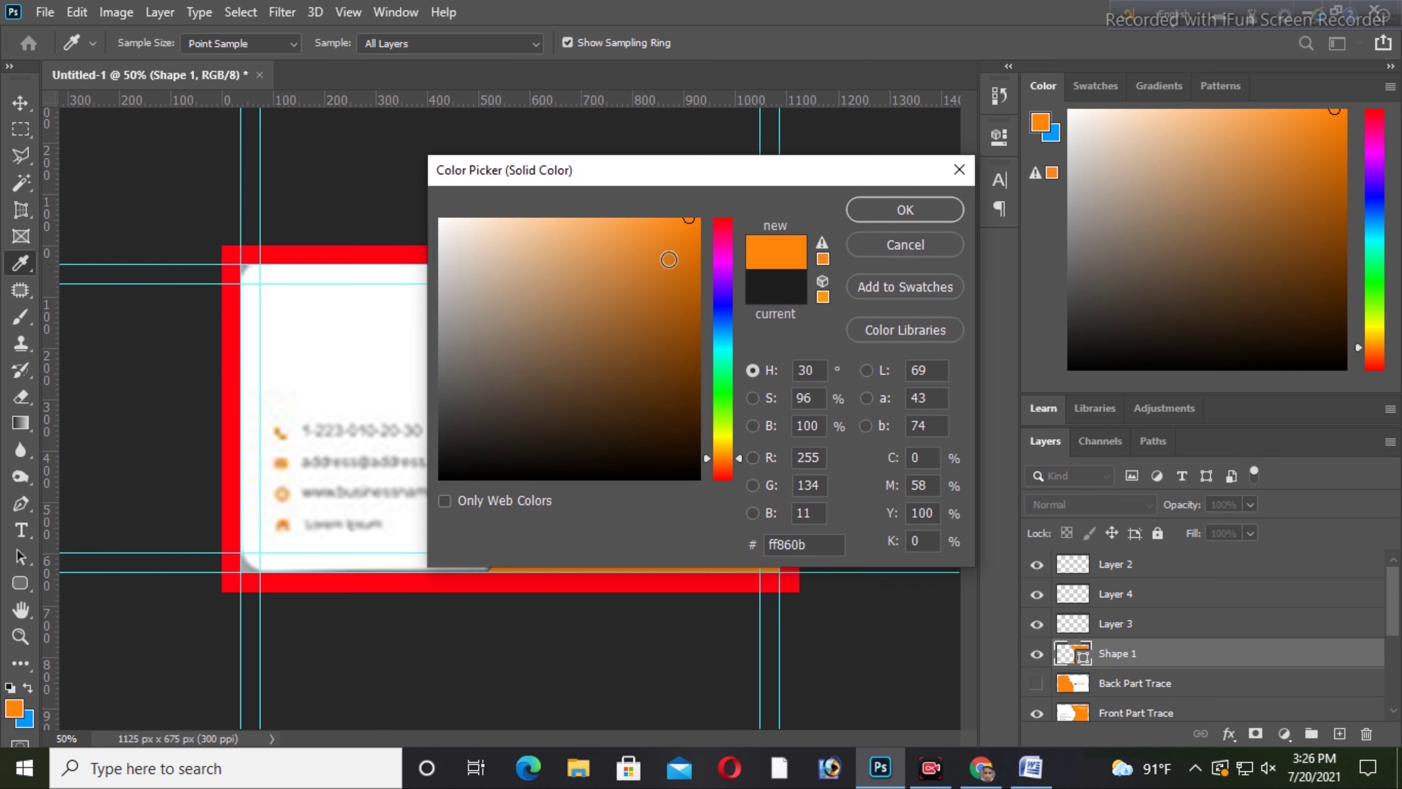
{"action": "left_click", "coordinate": [886, 209]}
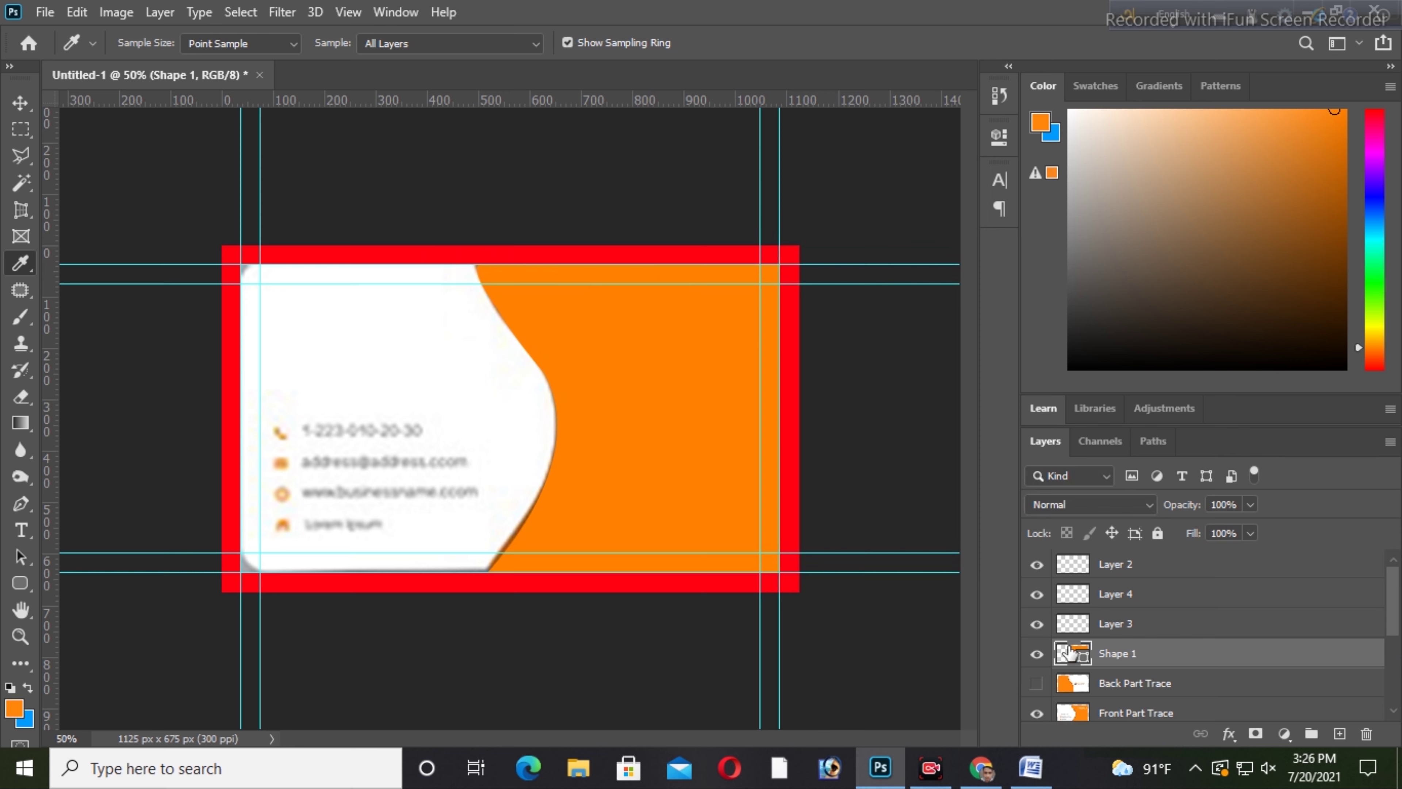
{"action": "left_click", "coordinate": [1037, 654]}
{"action": "left_click", "coordinate": [1037, 655]}
{"action": "left_click", "coordinate": [1037, 655]}
{"action": "left_click", "coordinate": [1037, 655]}
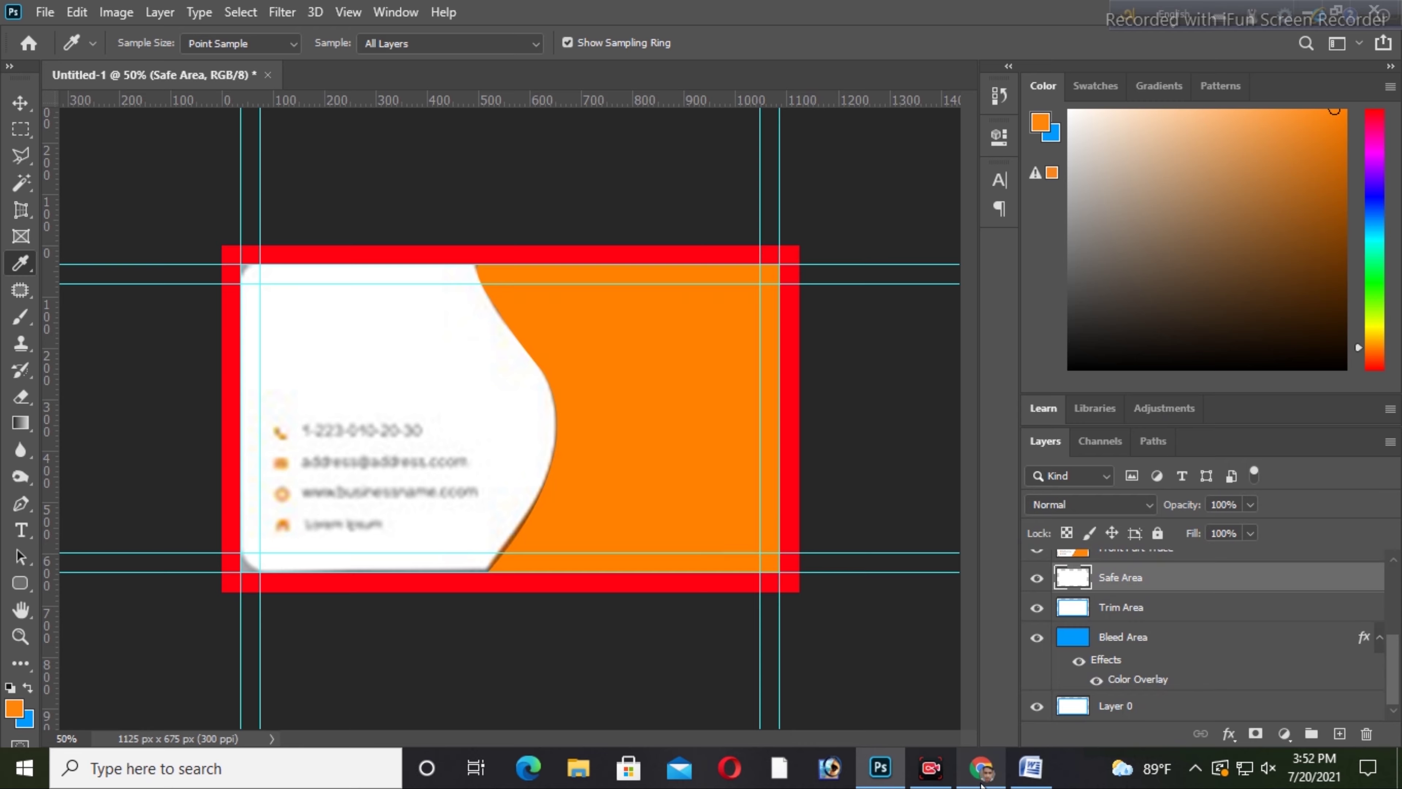
- Maximise Chrome and scroll through the 'business card design Hd Image' results
{"action": "left_click", "coordinate": [981, 767]}
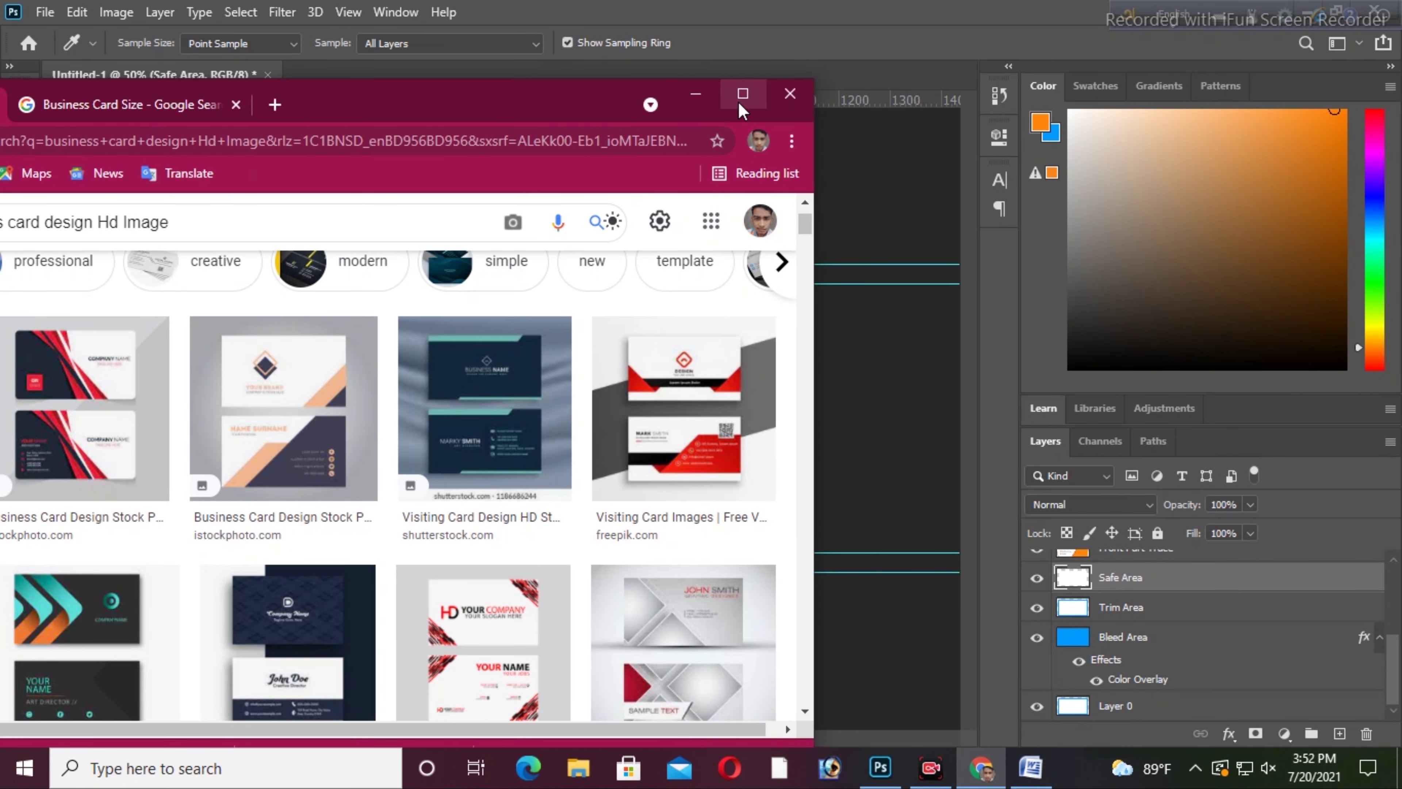
{"action": "left_click", "coordinate": [739, 103]}
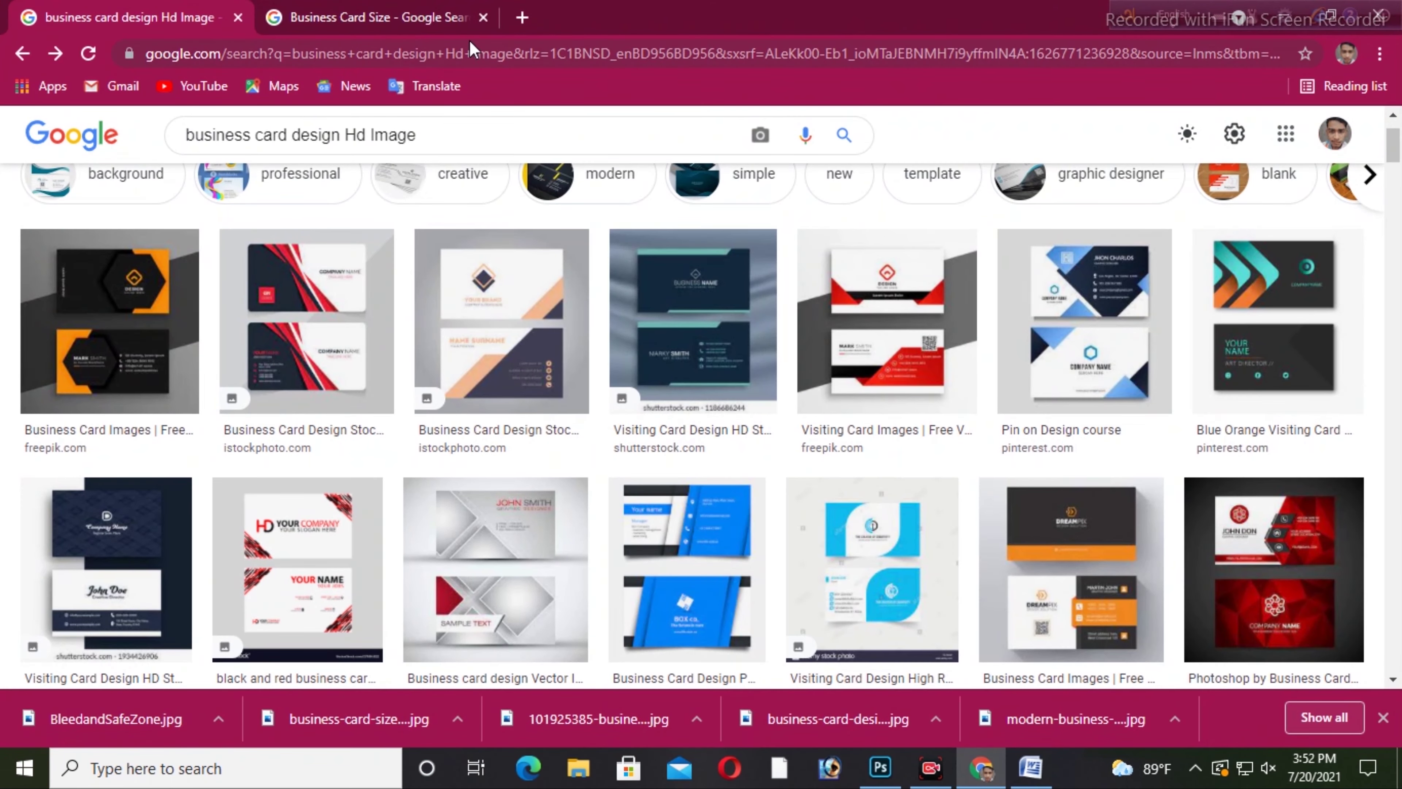
{"action": "scroll", "coordinate": [660, 419], "scroll_direction": "down", "scroll_amount": 5}
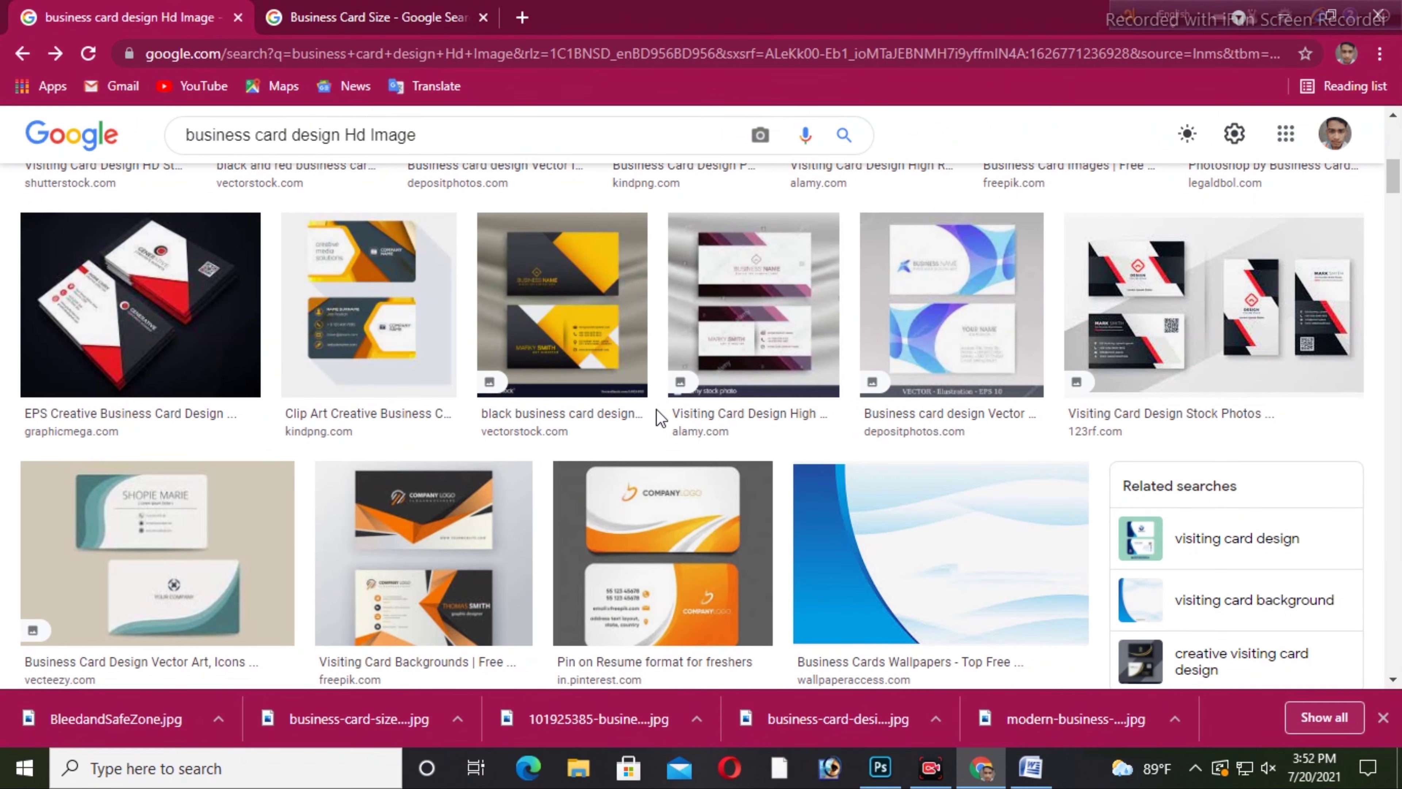
{"action": "scroll", "coordinate": [656, 398], "scroll_direction": "down", "scroll_amount": 3}
{"action": "scroll", "coordinate": [657, 398], "scroll_direction": "down", "scroll_amount": 3}
{"action": "scroll", "coordinate": [656, 398], "scroll_direction": "down", "scroll_amount": 3}
{"action": "scroll", "coordinate": [656, 476], "scroll_direction": "down", "scroll_amount": 3}
{"action": "scroll", "coordinate": [657, 486], "scroll_direction": "down", "scroll_amount": 3}
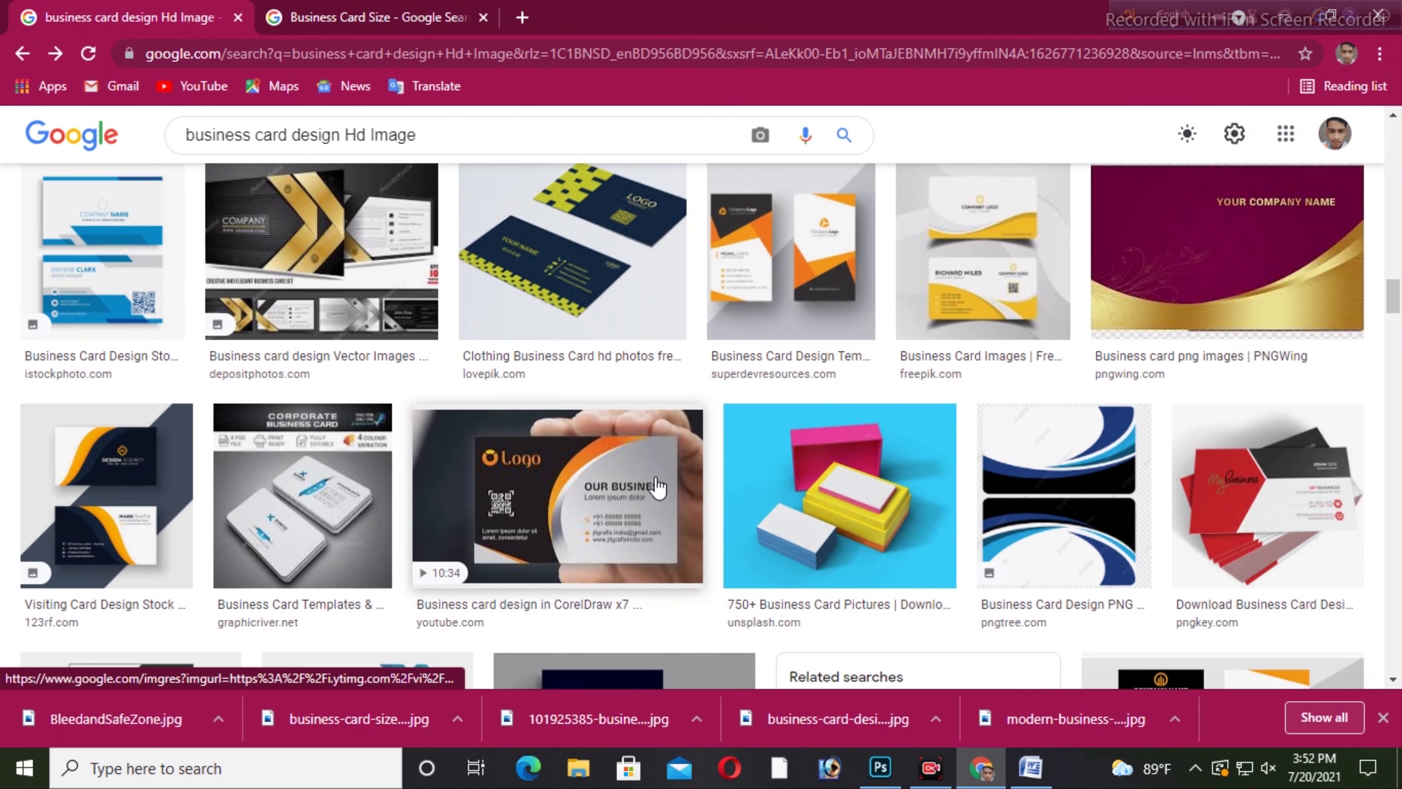
{"action": "scroll", "coordinate": [657, 486], "scroll_direction": "down", "scroll_amount": 5}
{"action": "scroll", "coordinate": [657, 486], "scroll_direction": "up", "scroll_amount": 3}
{"action": "scroll", "coordinate": [657, 486], "scroll_direction": "up", "scroll_amount": 5}
{"action": "scroll", "coordinate": [657, 486], "scroll_direction": "up", "scroll_amount": 5}
{"action": "scroll", "coordinate": [656, 487], "scroll_direction": "up", "scroll_amount": 3}
{"action": "scroll", "coordinate": [656, 486], "scroll_direction": "up", "scroll_amount": 3}
{"action": "scroll", "coordinate": [656, 486], "scroll_direction": "down", "scroll_amount": 10}
{"action": "scroll", "coordinate": [657, 486], "scroll_direction": "up", "scroll_amount": 3}
{"action": "scroll", "coordinate": [657, 486], "scroll_direction": "up", "scroll_amount": 2}
{"action": "scroll", "coordinate": [657, 486], "scroll_direction": "up", "scroll_amount": 2}
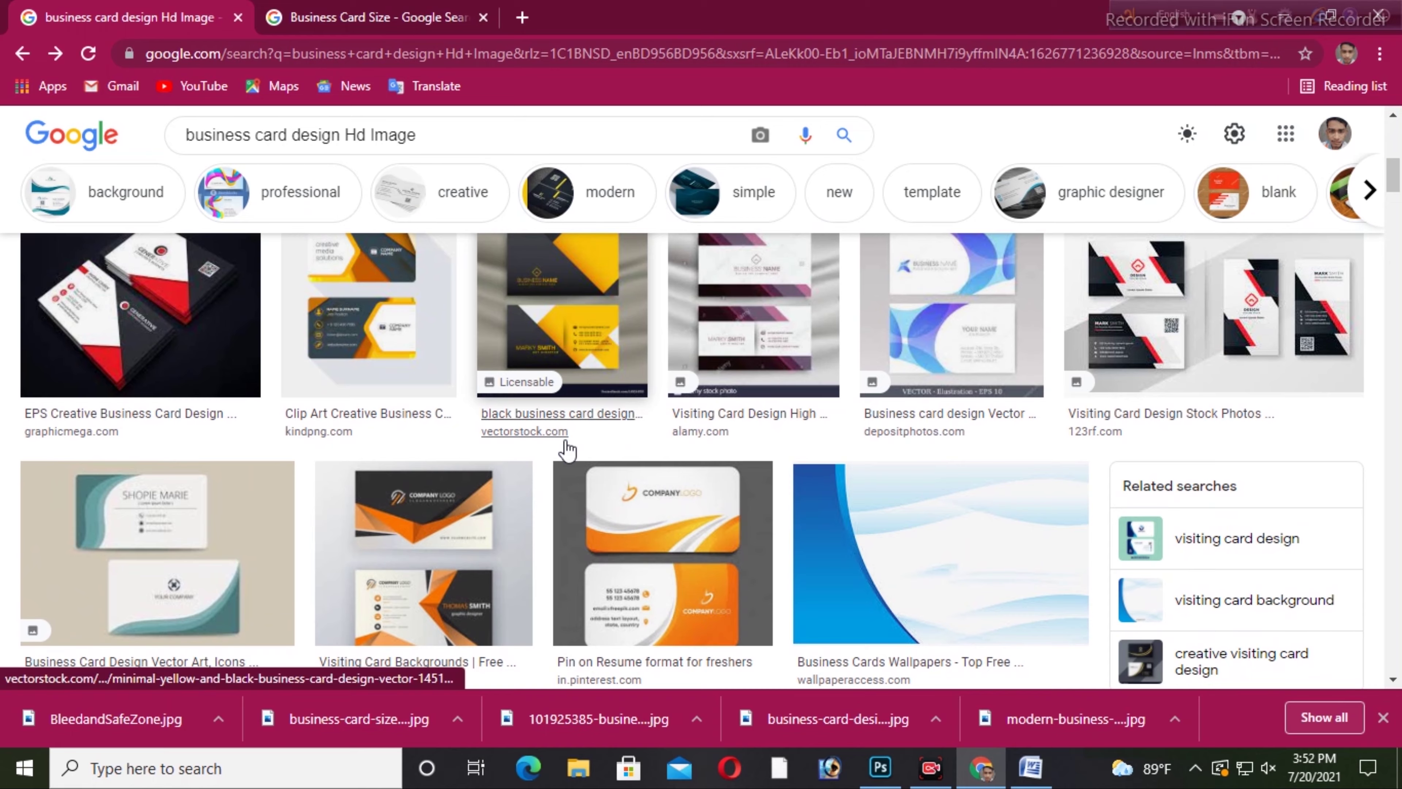
{"action": "scroll", "coordinate": [814, 563], "scroll_direction": "up", "scroll_amount": 5}
{"action": "scroll", "coordinate": [811, 566], "scroll_direction": "up", "scroll_amount": 3}
{"action": "scroll", "coordinate": [813, 530], "scroll_direction": "down", "scroll_amount": 1}
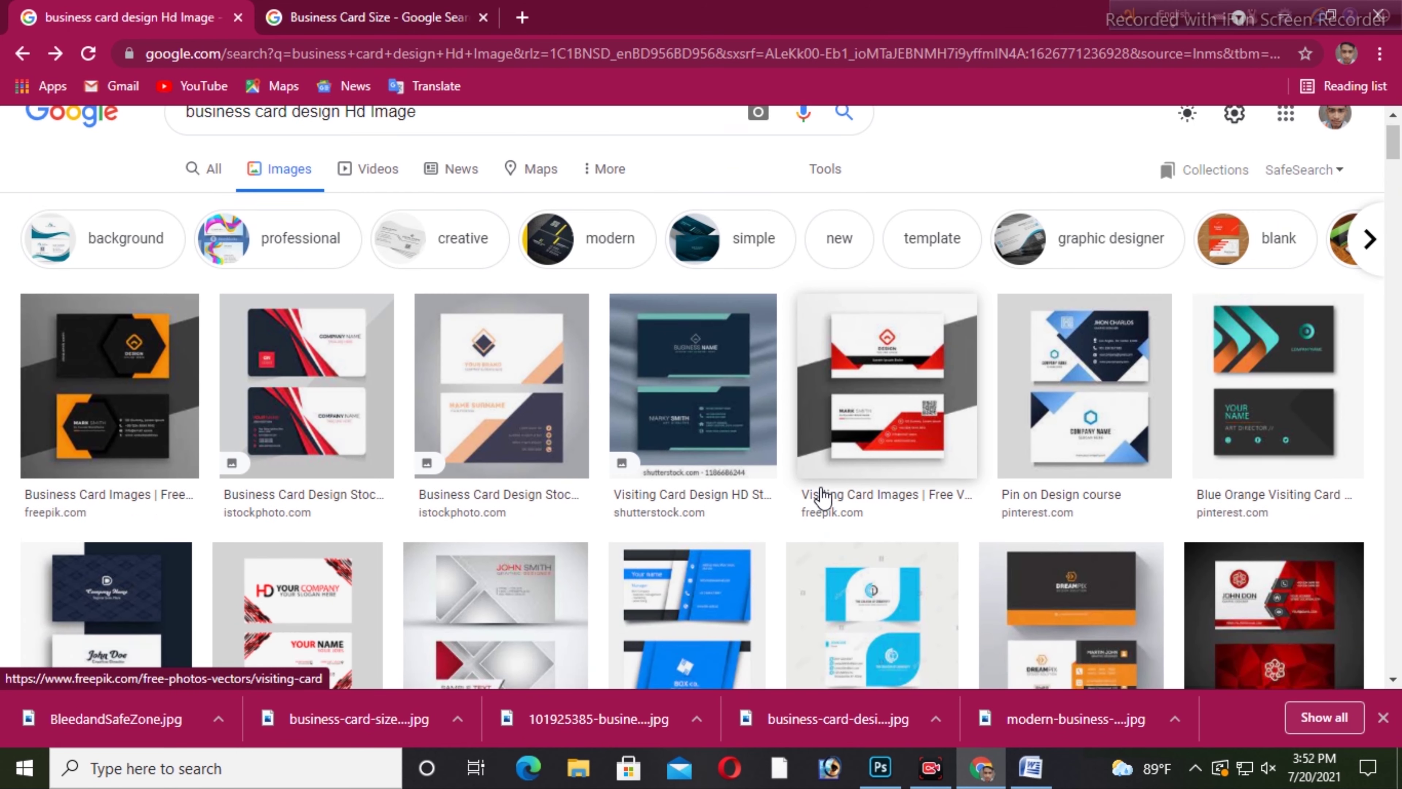
{"action": "scroll", "coordinate": [822, 497], "scroll_direction": "down", "scroll_amount": 4}
{"action": "scroll", "coordinate": [823, 496], "scroll_direction": "up", "scroll_amount": 5}
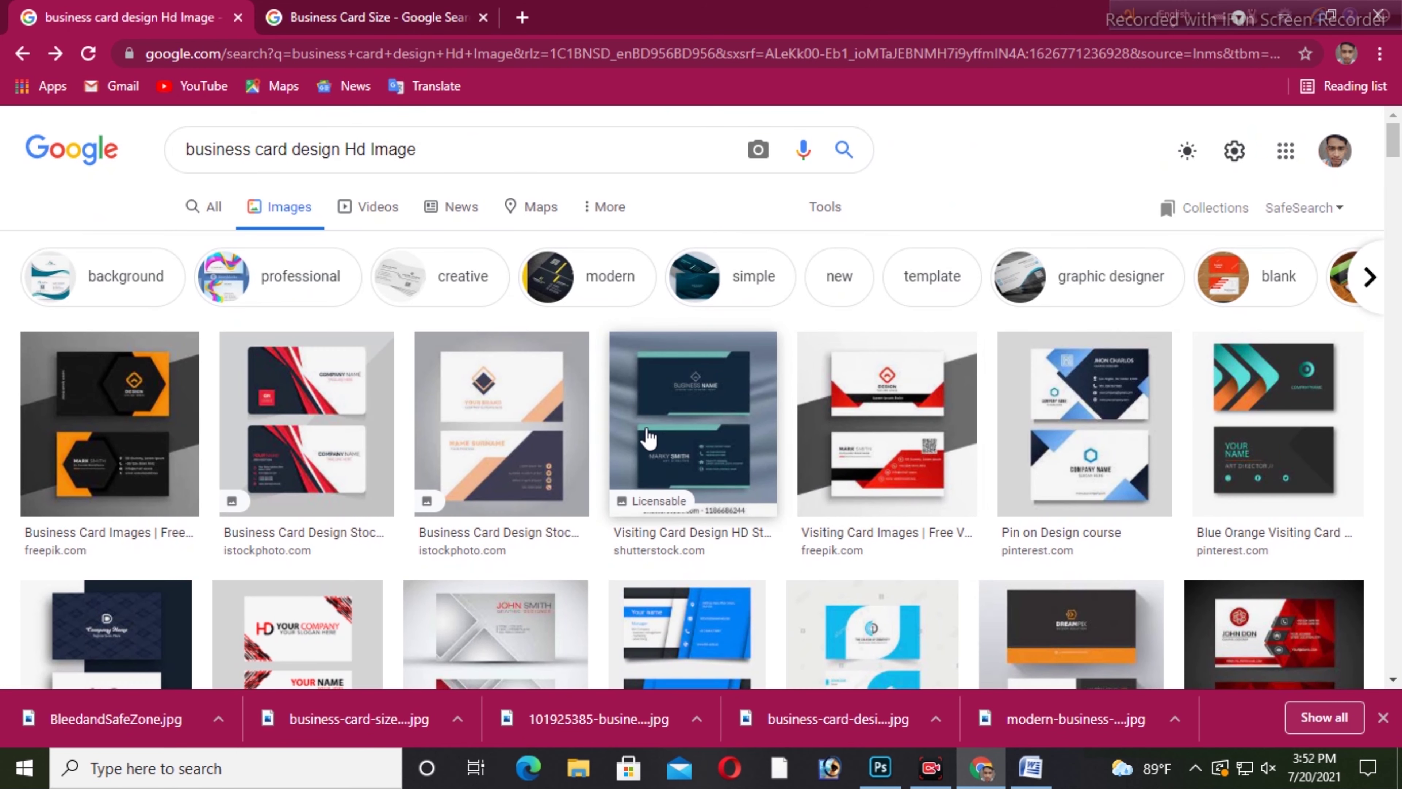
- In a new tab, search Google for 'Psd icon Png download'
{"action": "left_click", "coordinate": [522, 18]}
{"action": "left_click", "coordinate": [601, 431]}
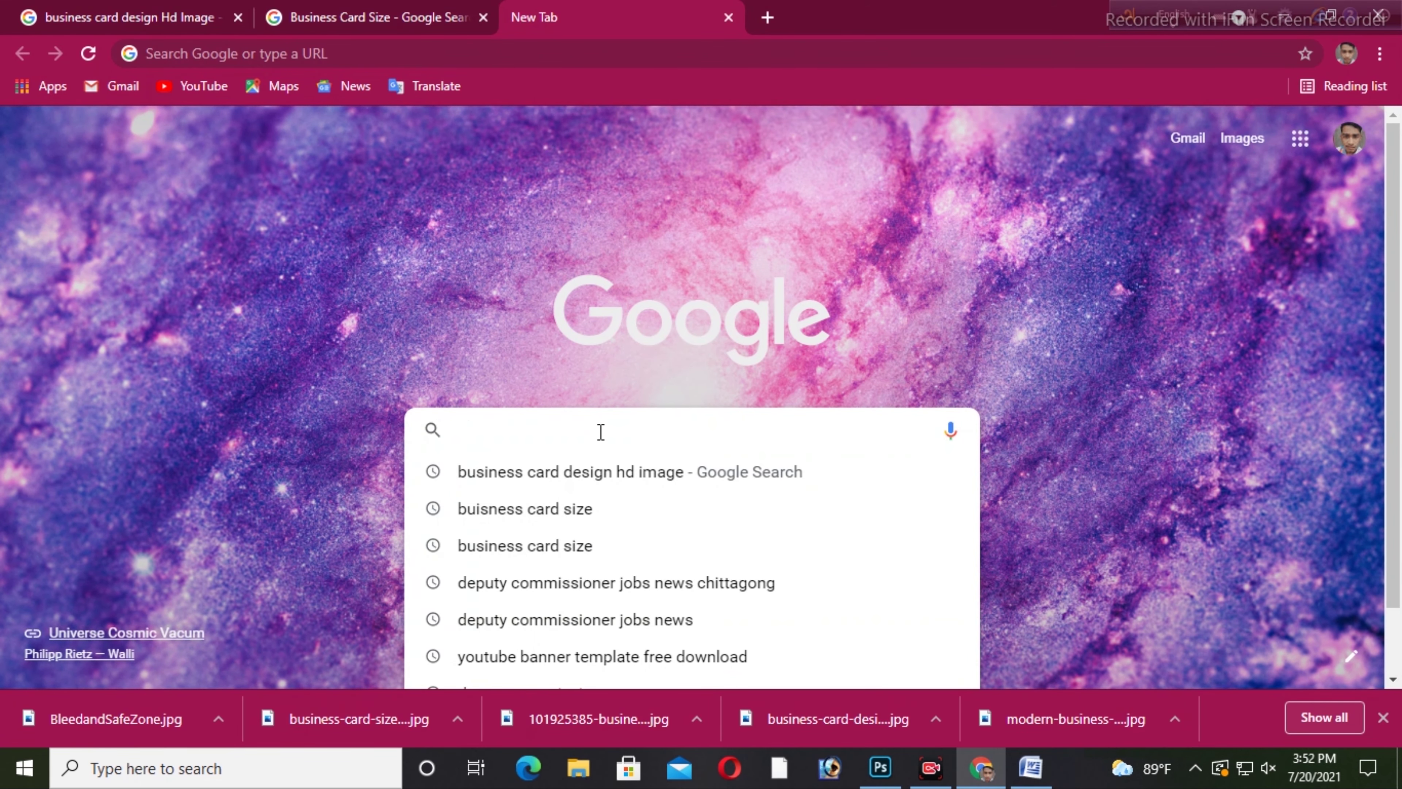
{"action": "type", "text": "Psd "}
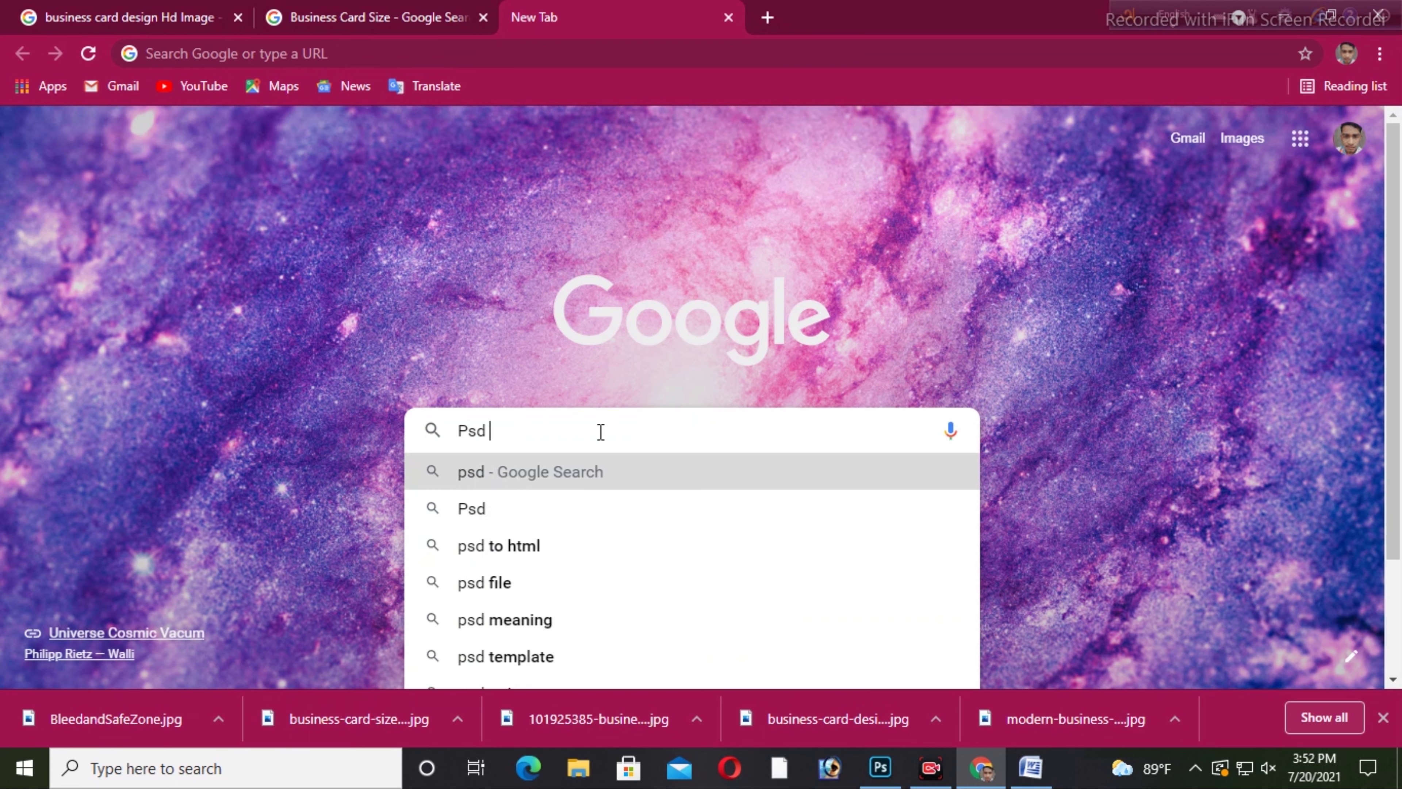
{"action": "type", "text": "icon "}
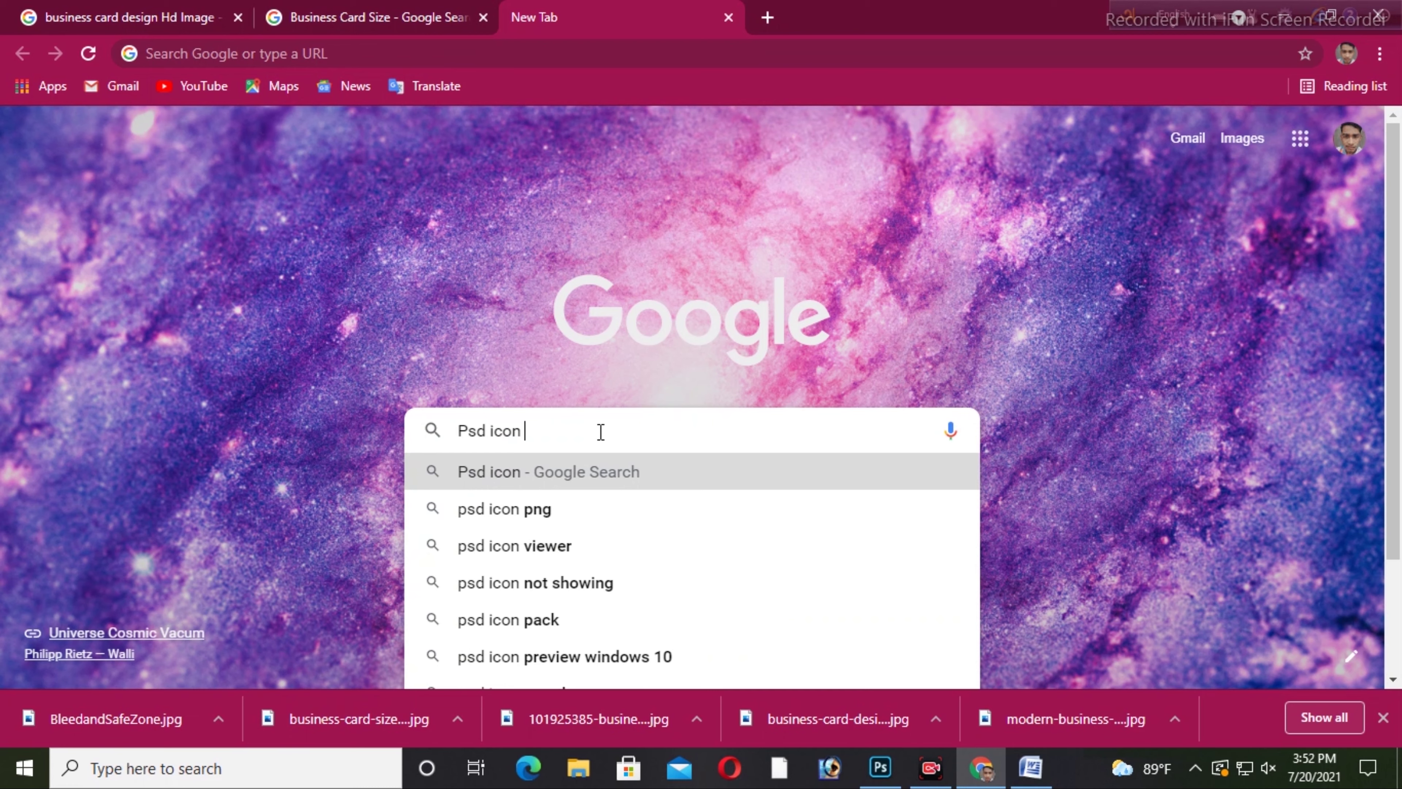
{"action": "type", "text": "Png "}
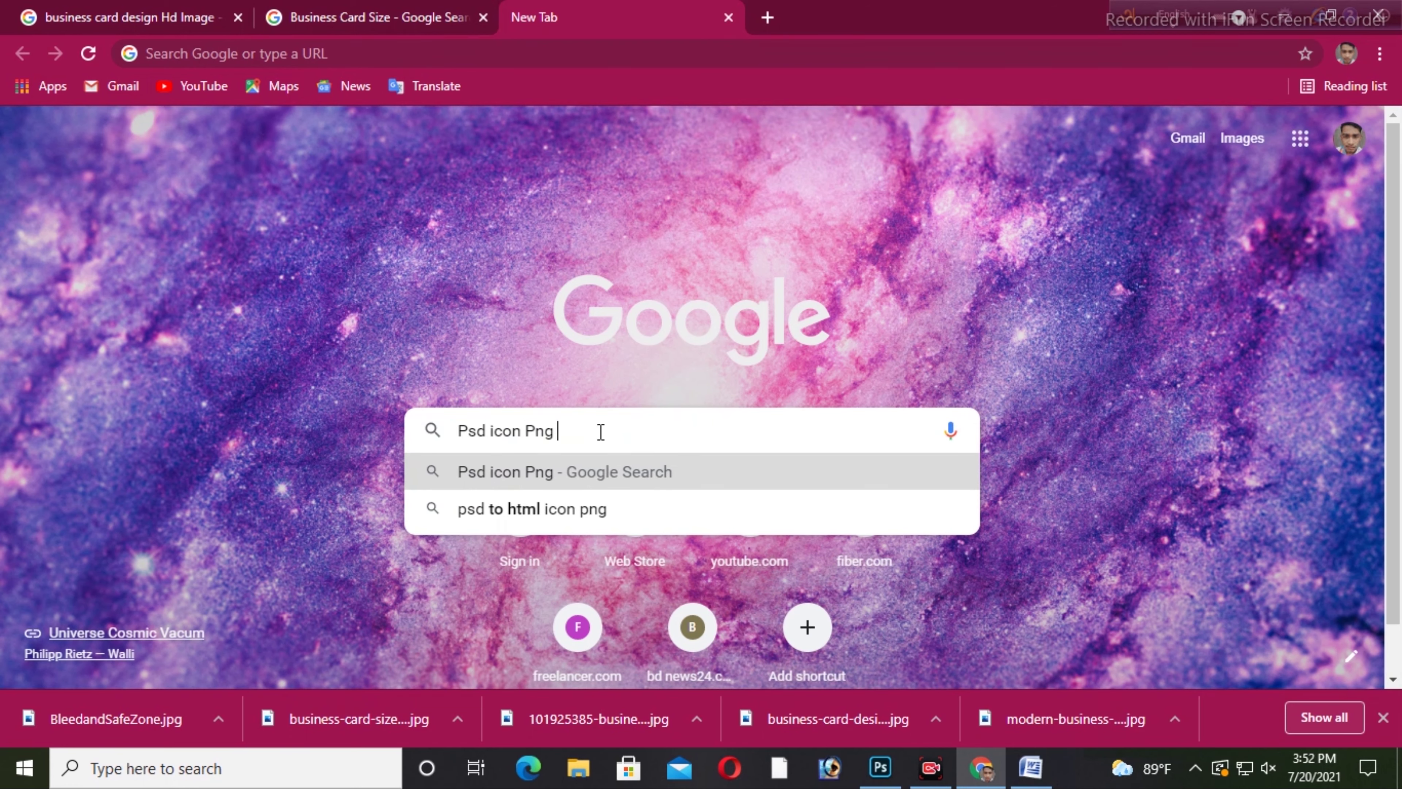
{"action": "type", "text": "Se"}
{"action": "key", "text": "BackSpace"}
{"action": "key", "text": "BackSpace"}
{"action": "type", "text": "download"}
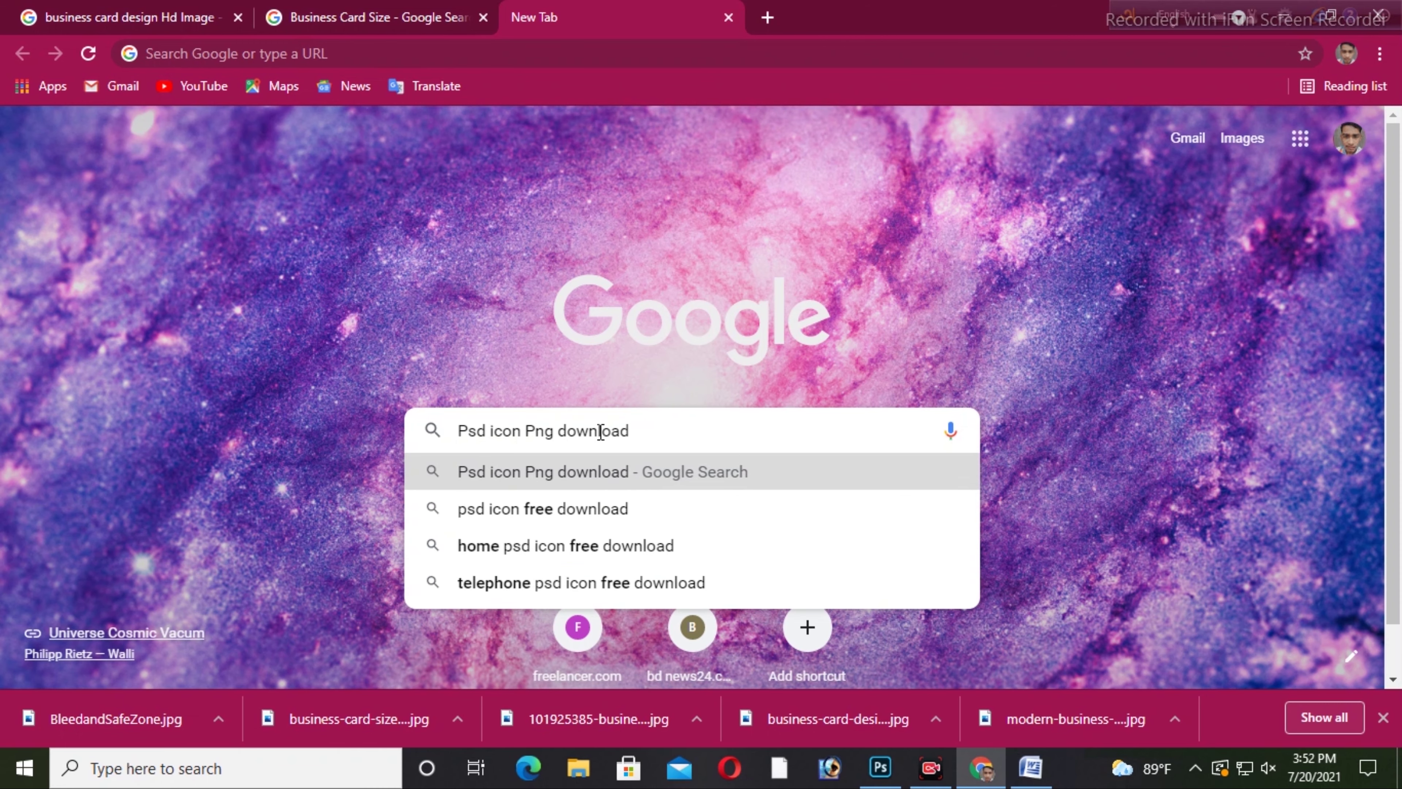
{"action": "key", "text": "Return"}
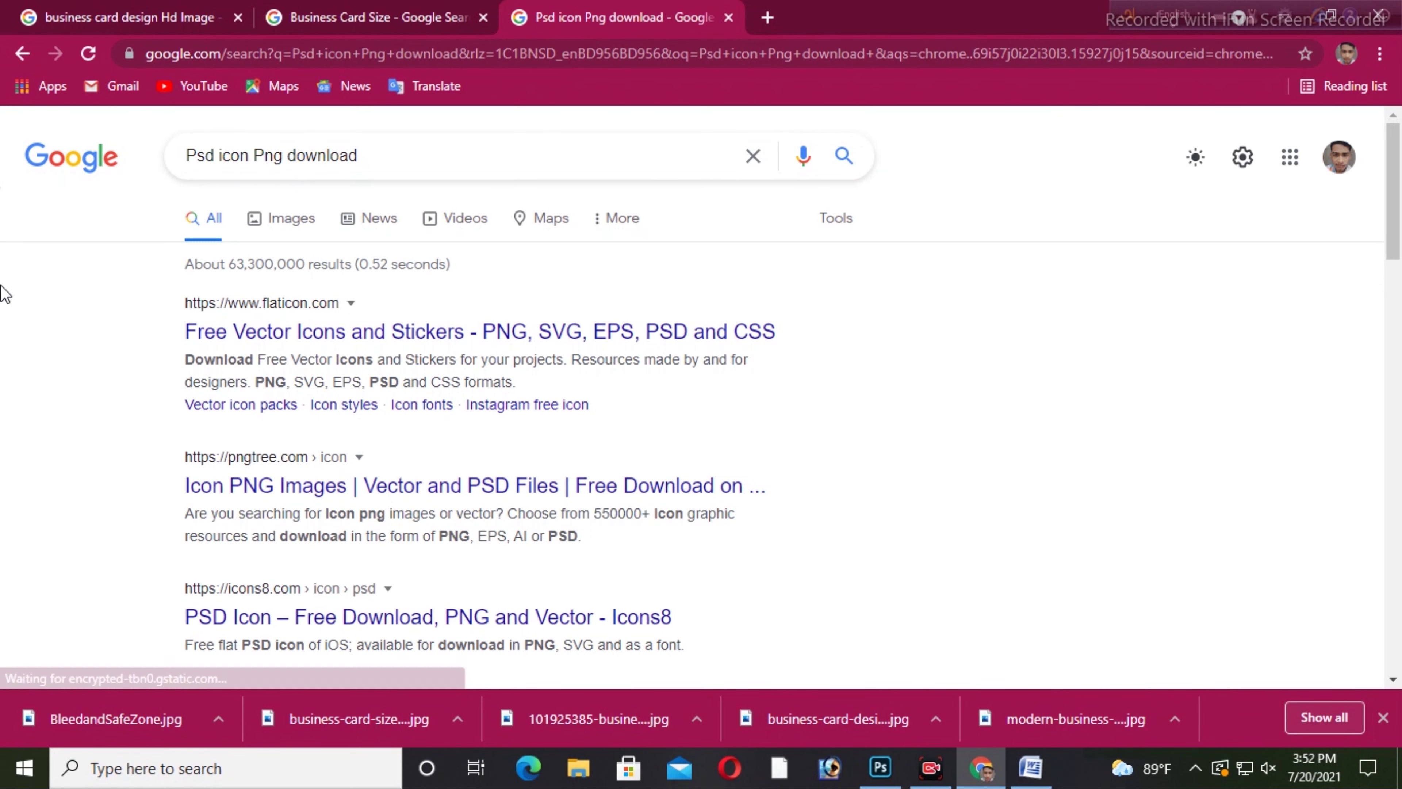
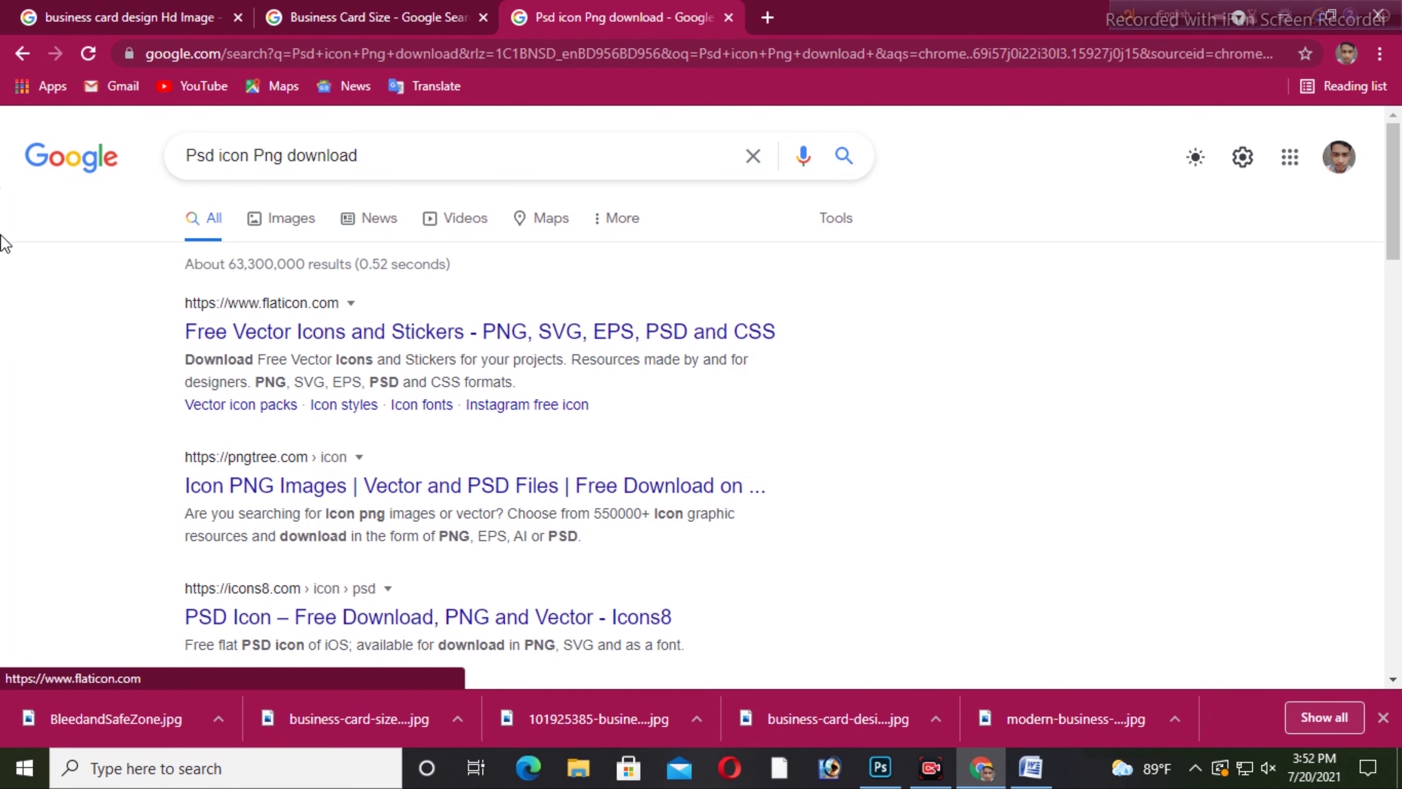
- Show and browse the image results for 'Psd icon Png download'
{"action": "left_click", "coordinate": [297, 227]}
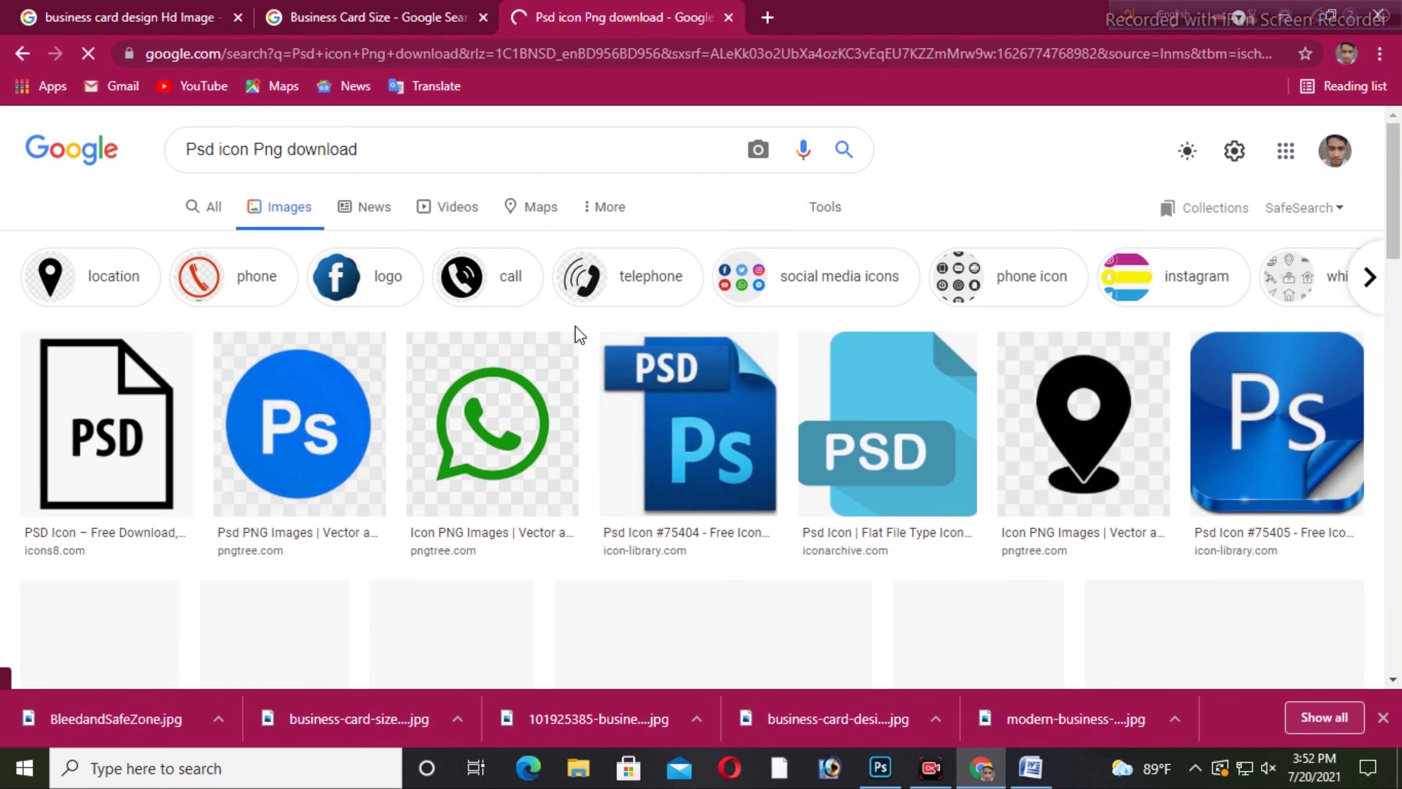
{"action": "scroll", "coordinate": [579, 465], "scroll_direction": "down", "scroll_amount": 3}
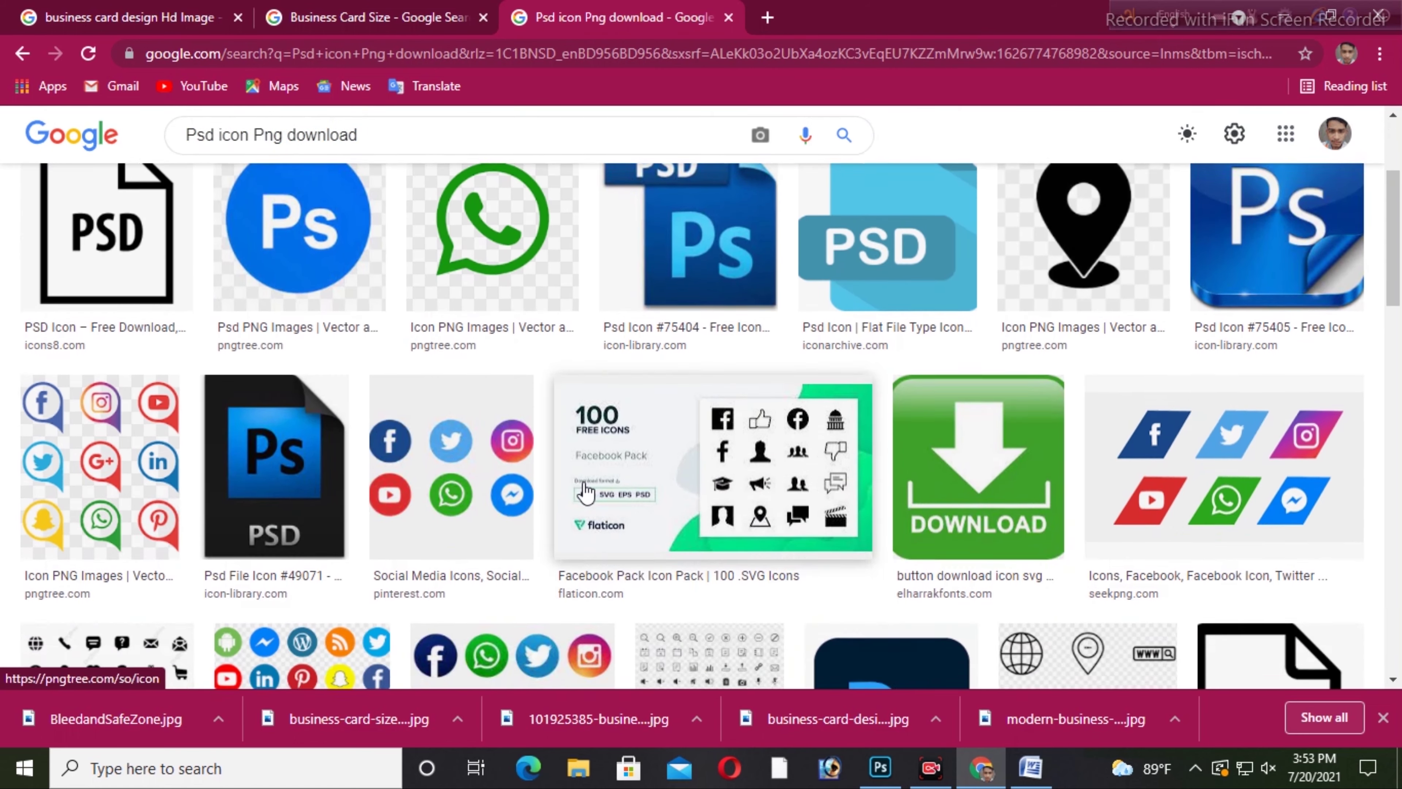
{"action": "scroll", "coordinate": [579, 469], "scroll_direction": "down", "scroll_amount": 5}
{"action": "scroll", "coordinate": [576, 486], "scroll_direction": "up", "scroll_amount": 5}
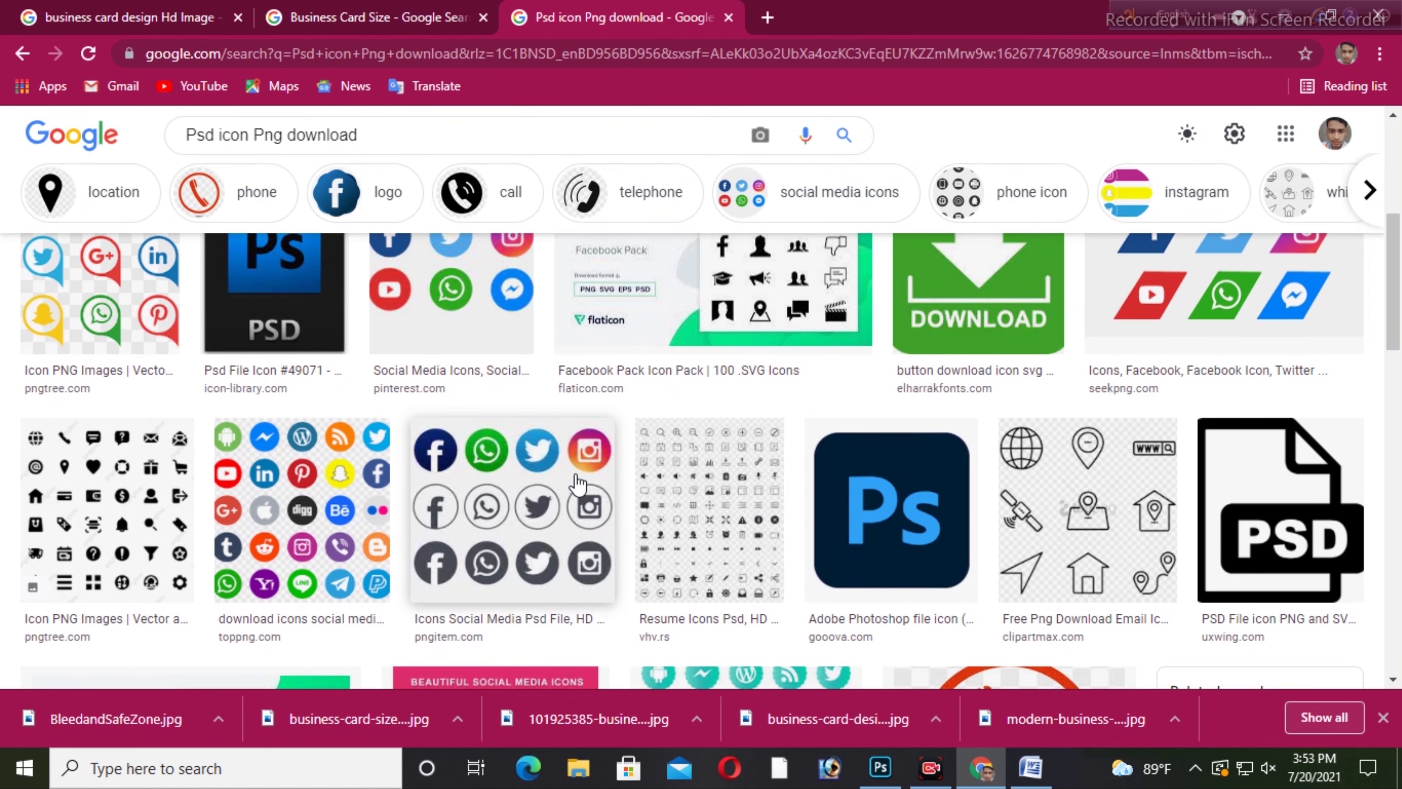
{"action": "scroll", "coordinate": [577, 484], "scroll_direction": "up", "scroll_amount": 3}
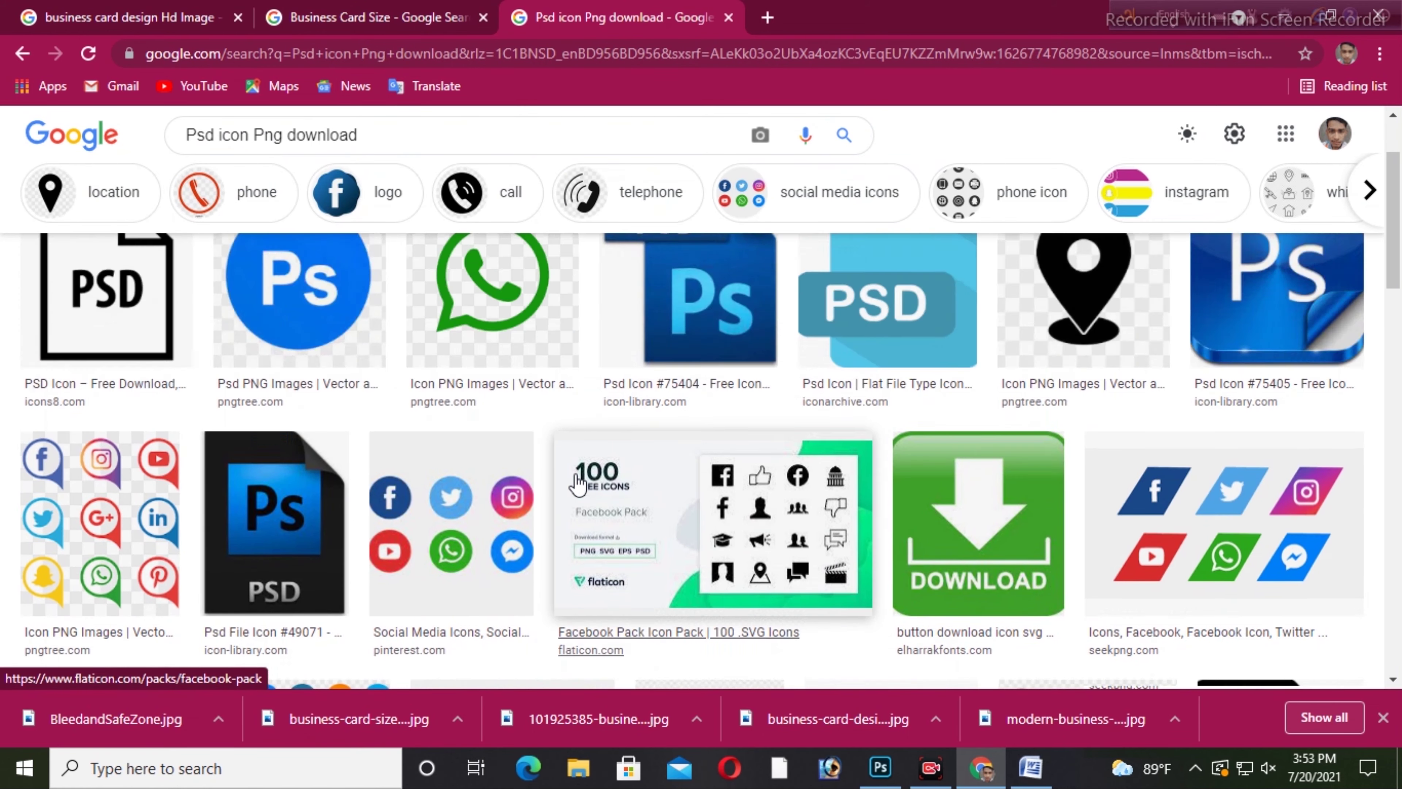
{"action": "scroll", "coordinate": [574, 485], "scroll_direction": "up", "scroll_amount": 2}
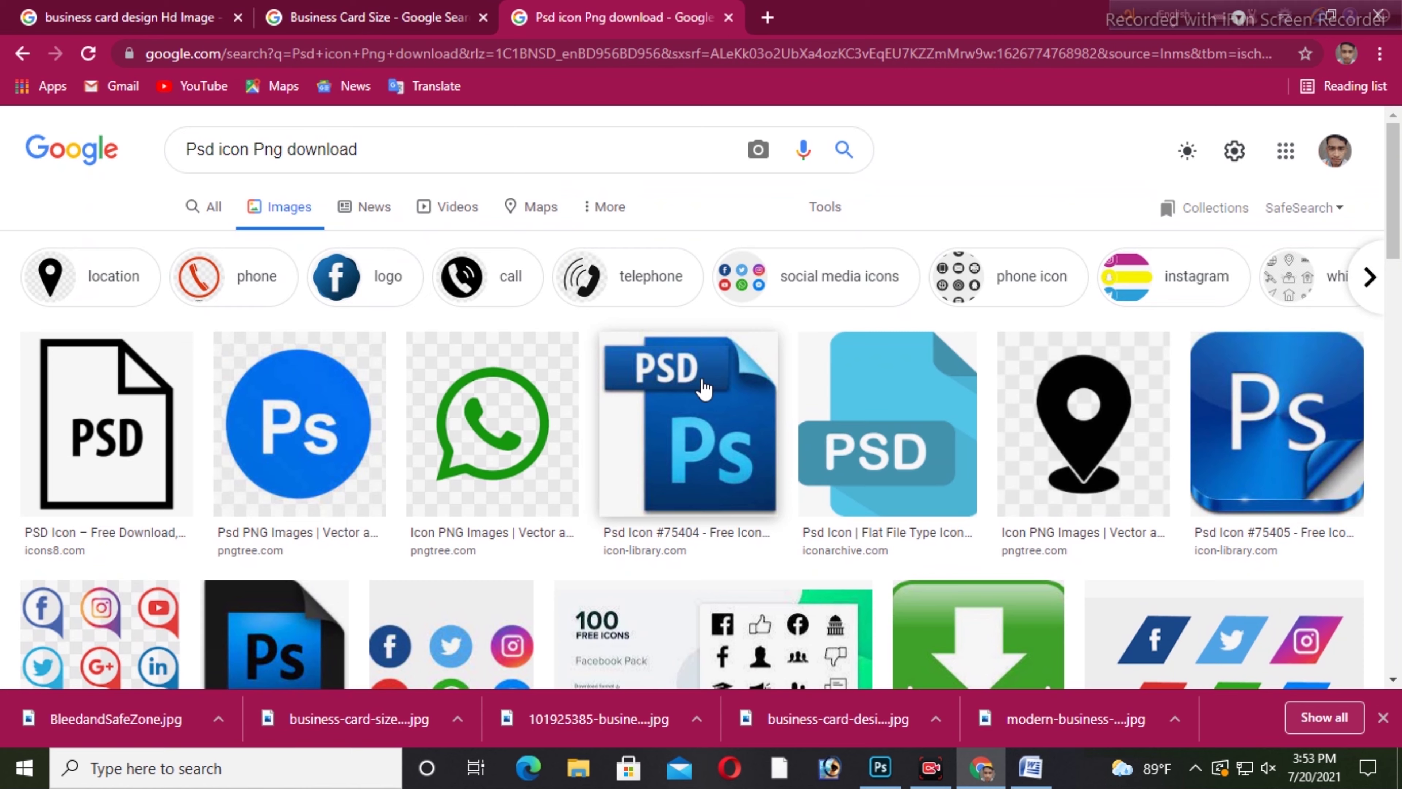
- Preview the green WhatsApp icon PNG in the side panel
{"action": "left_click", "coordinate": [499, 460]}
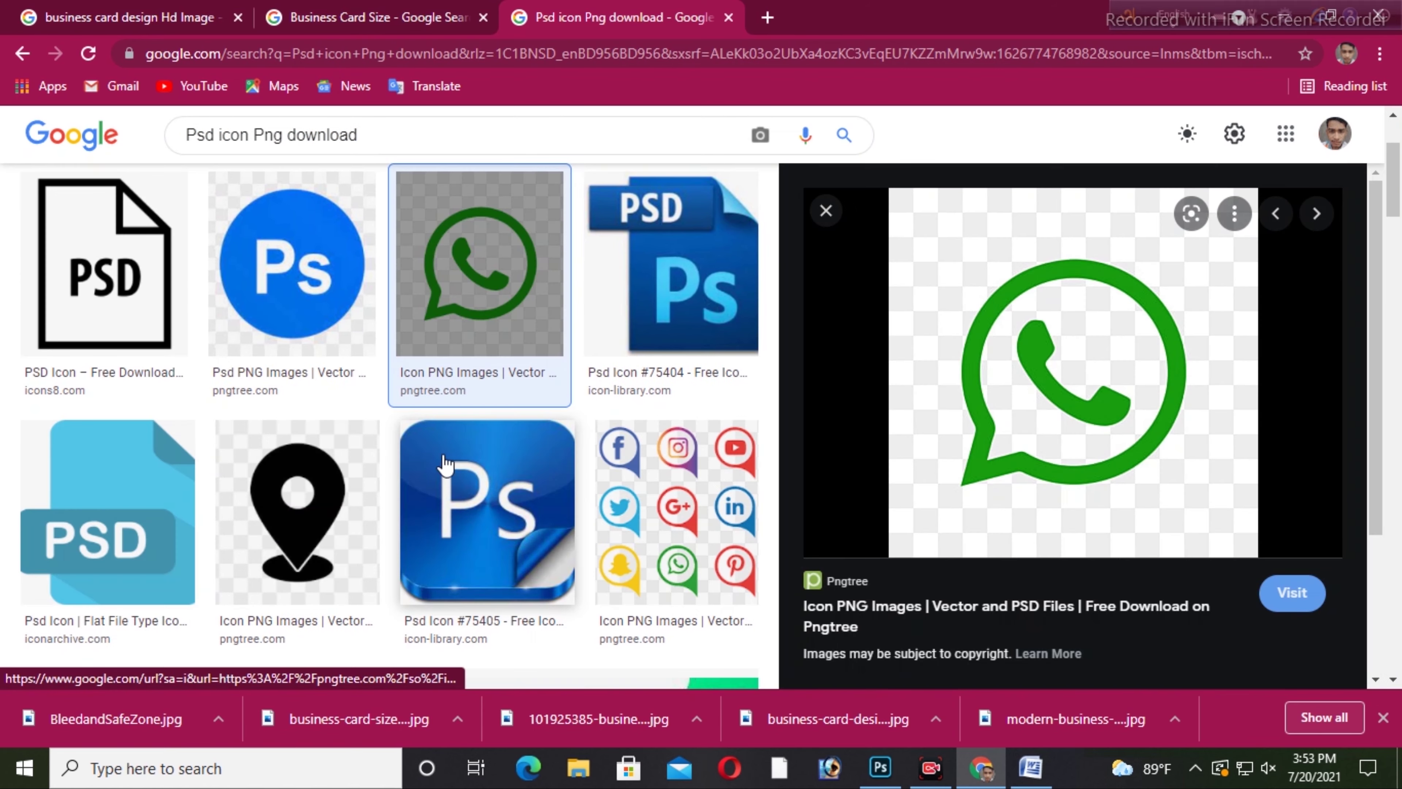
{"action": "scroll", "coordinate": [1076, 451], "scroll_direction": "down", "scroll_amount": 5}
{"action": "scroll", "coordinate": [1071, 464], "scroll_direction": "down", "scroll_amount": 3}
{"action": "scroll", "coordinate": [1068, 462], "scroll_direction": "up", "scroll_amount": 1}
{"action": "left_click", "coordinate": [1068, 462]}
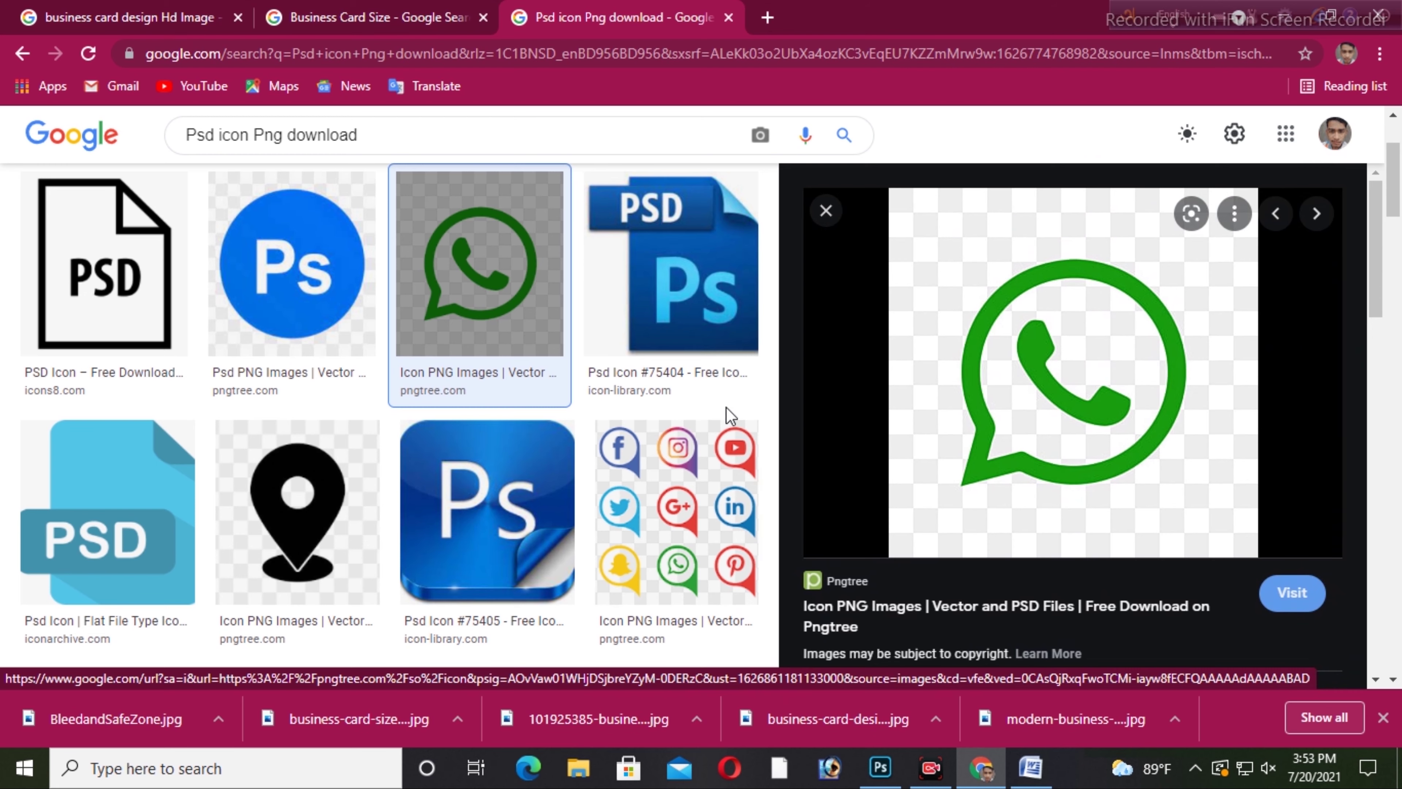
- Start saving the WhatsApp image with Save image as, then cancel
{"action": "mouse_move", "coordinate": [1073, 373]}
{"action": "right_click", "coordinate": [1048, 409]}
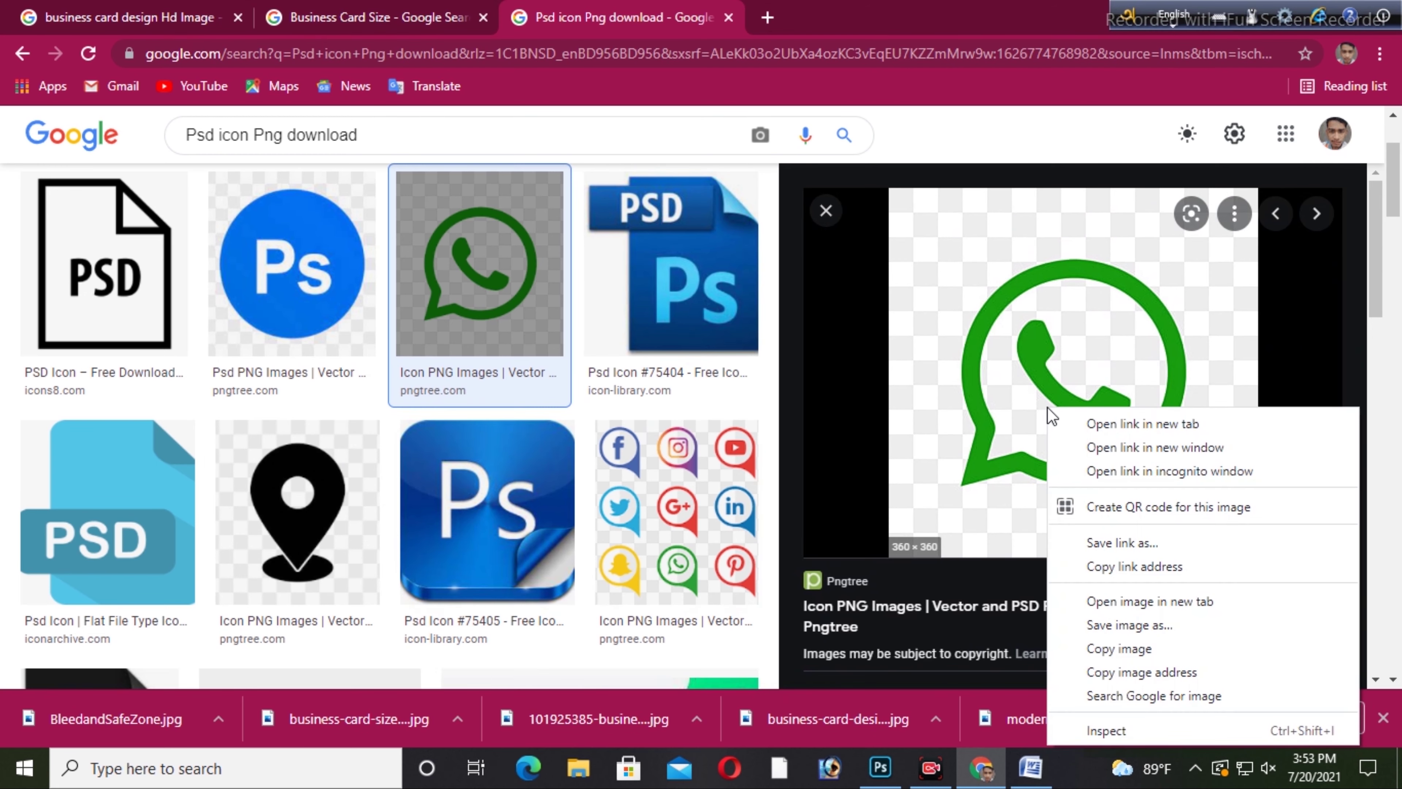
{"action": "left_click", "coordinate": [1111, 625]}
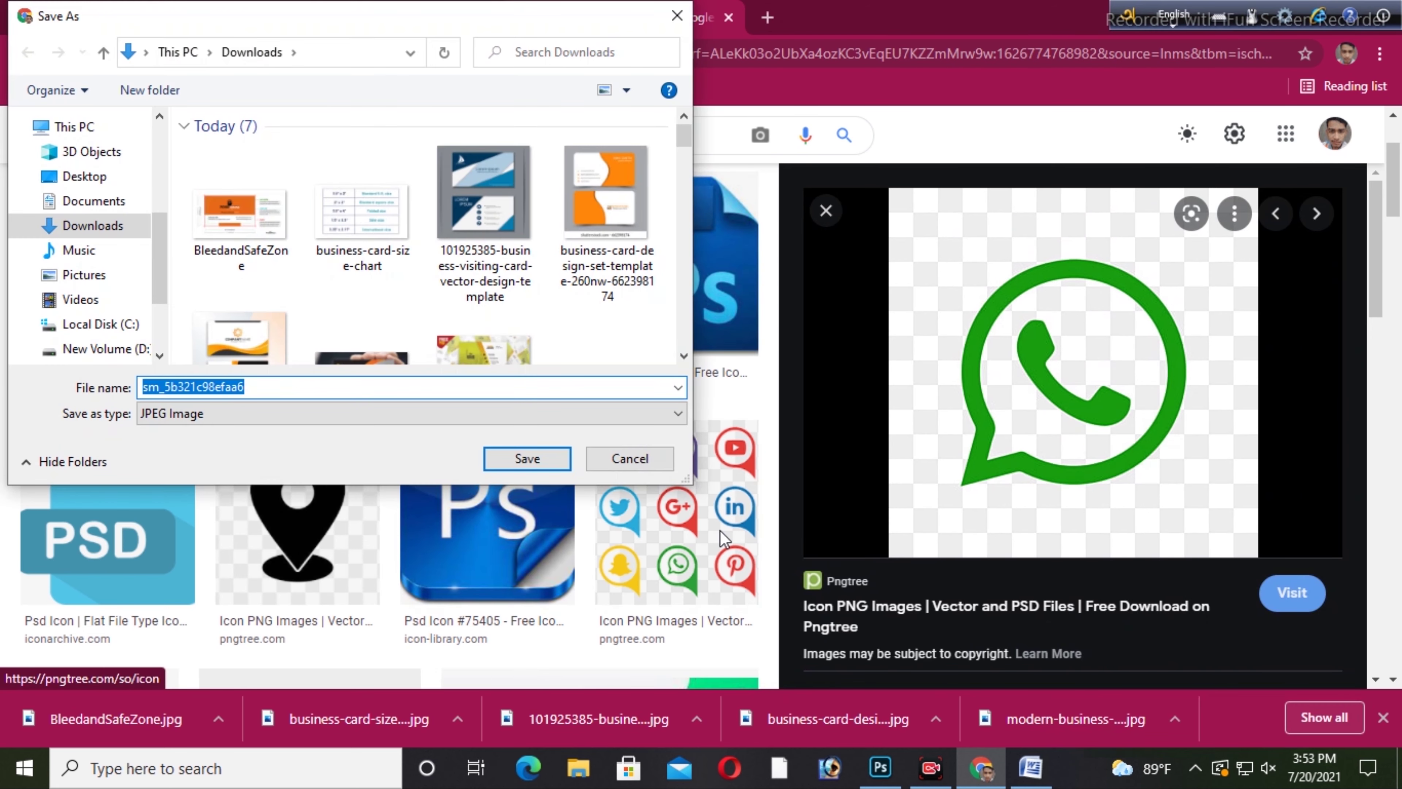
{"action": "left_click", "coordinate": [612, 464]}
{"action": "scroll", "coordinate": [953, 404], "scroll_direction": "down", "scroll_amount": 5}
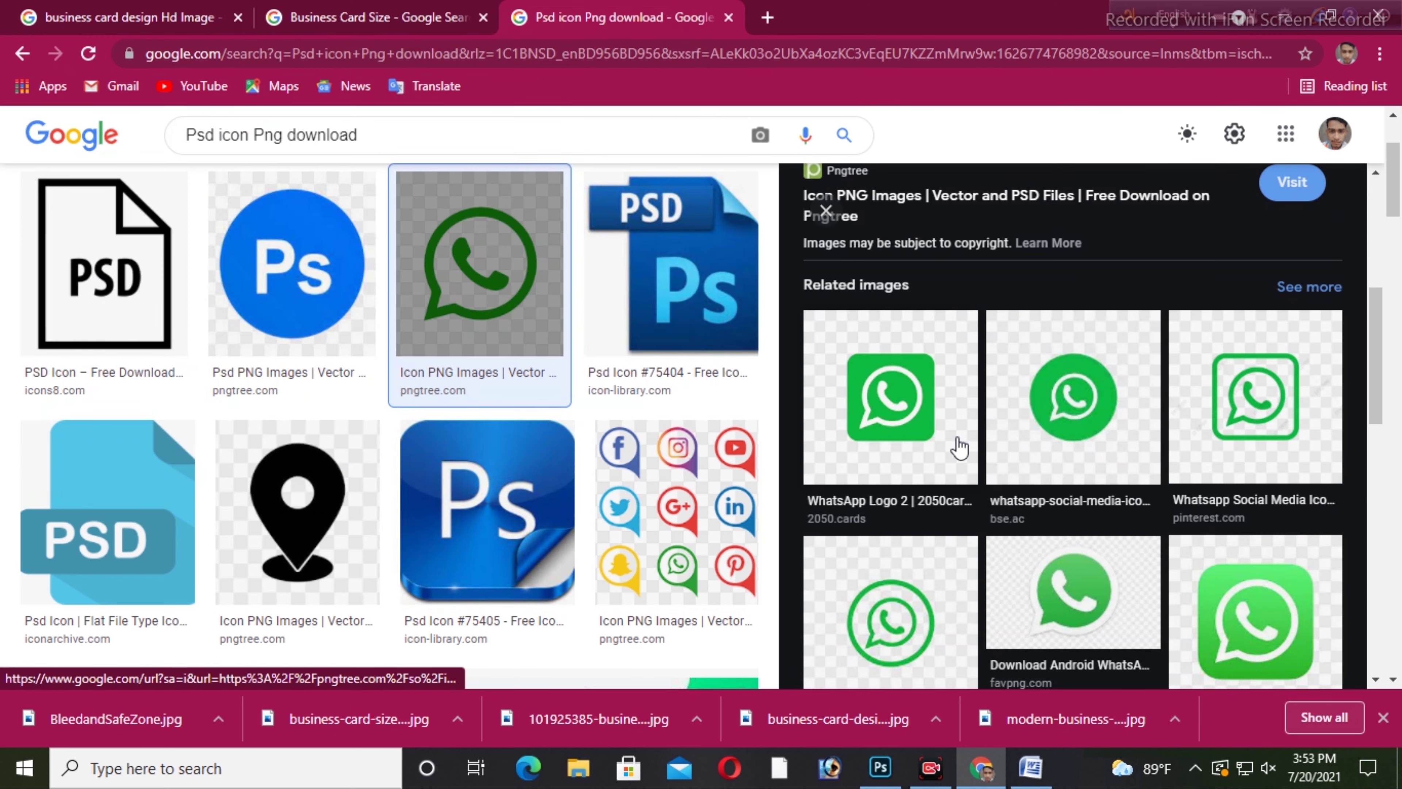
- Scroll down the results and preview the teal 'Download Social Media Icons' set from pngkey.com
{"action": "scroll", "coordinate": [1195, 428], "scroll_direction": "down", "scroll_amount": 3}
{"action": "scroll", "coordinate": [1181, 406], "scroll_direction": "down", "scroll_amount": 2}
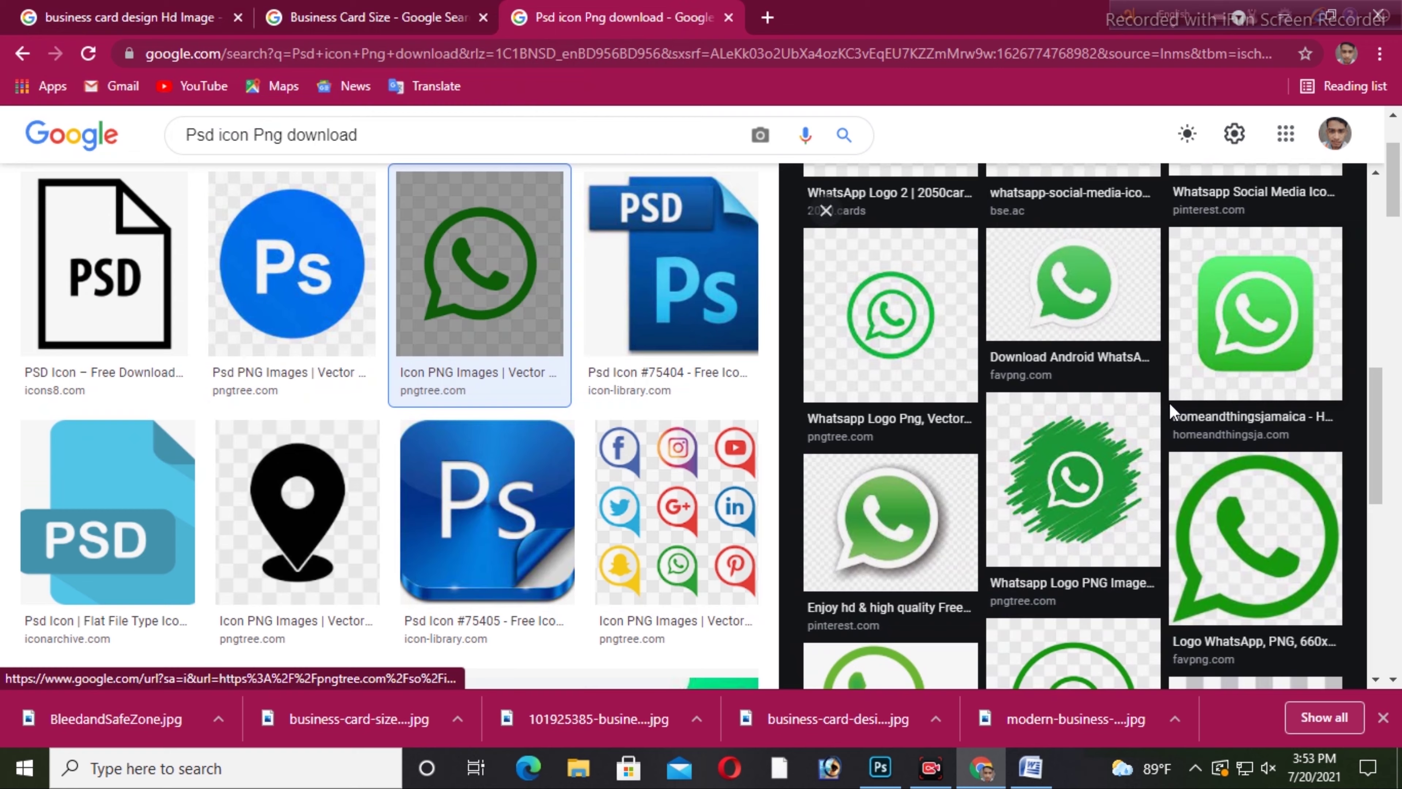
{"action": "scroll", "coordinate": [1154, 392], "scroll_direction": "down", "scroll_amount": 5}
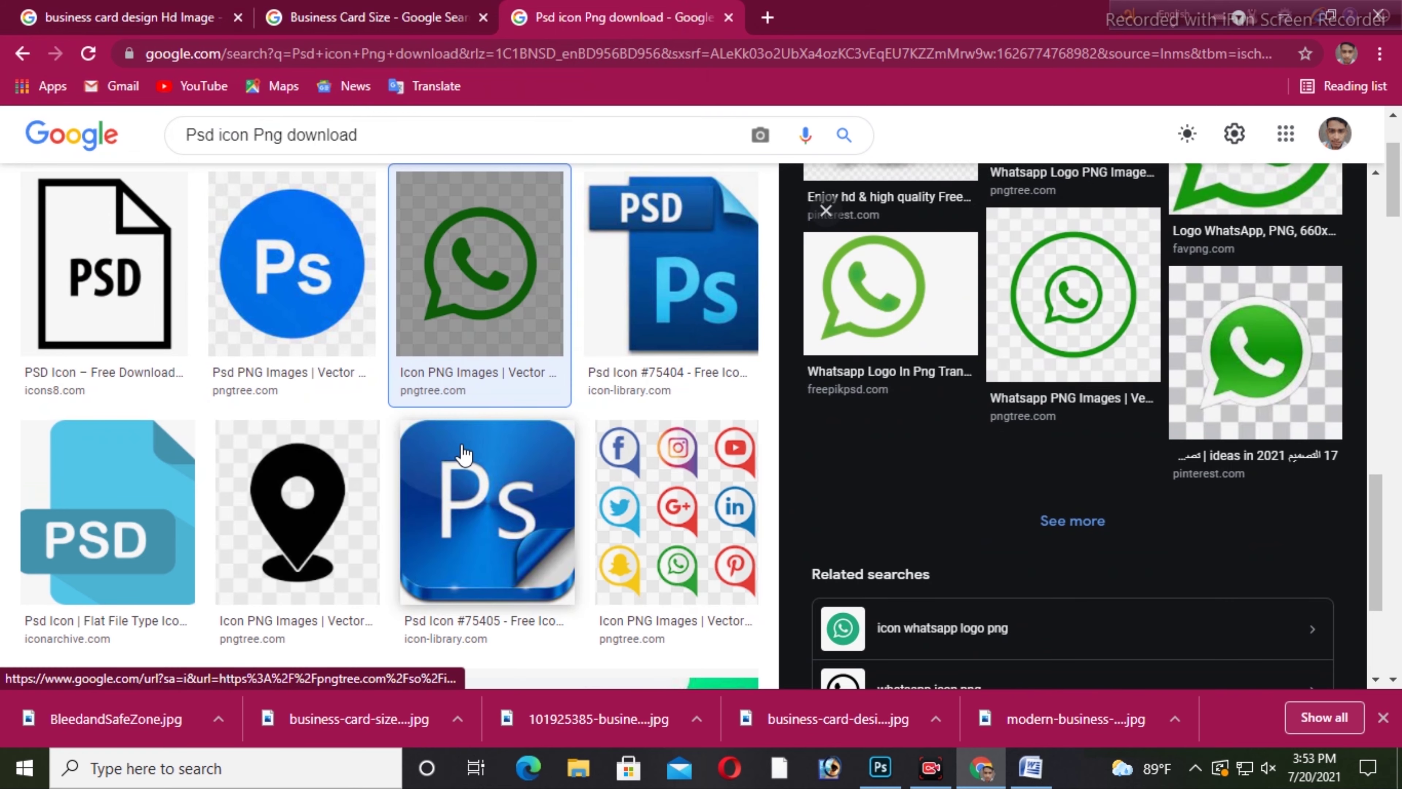
{"action": "scroll", "coordinate": [717, 514], "scroll_direction": "down", "scroll_amount": 3}
{"action": "scroll", "coordinate": [521, 482], "scroll_direction": "down", "scroll_amount": 3}
{"action": "scroll", "coordinate": [521, 482], "scroll_direction": "down", "scroll_amount": 5}
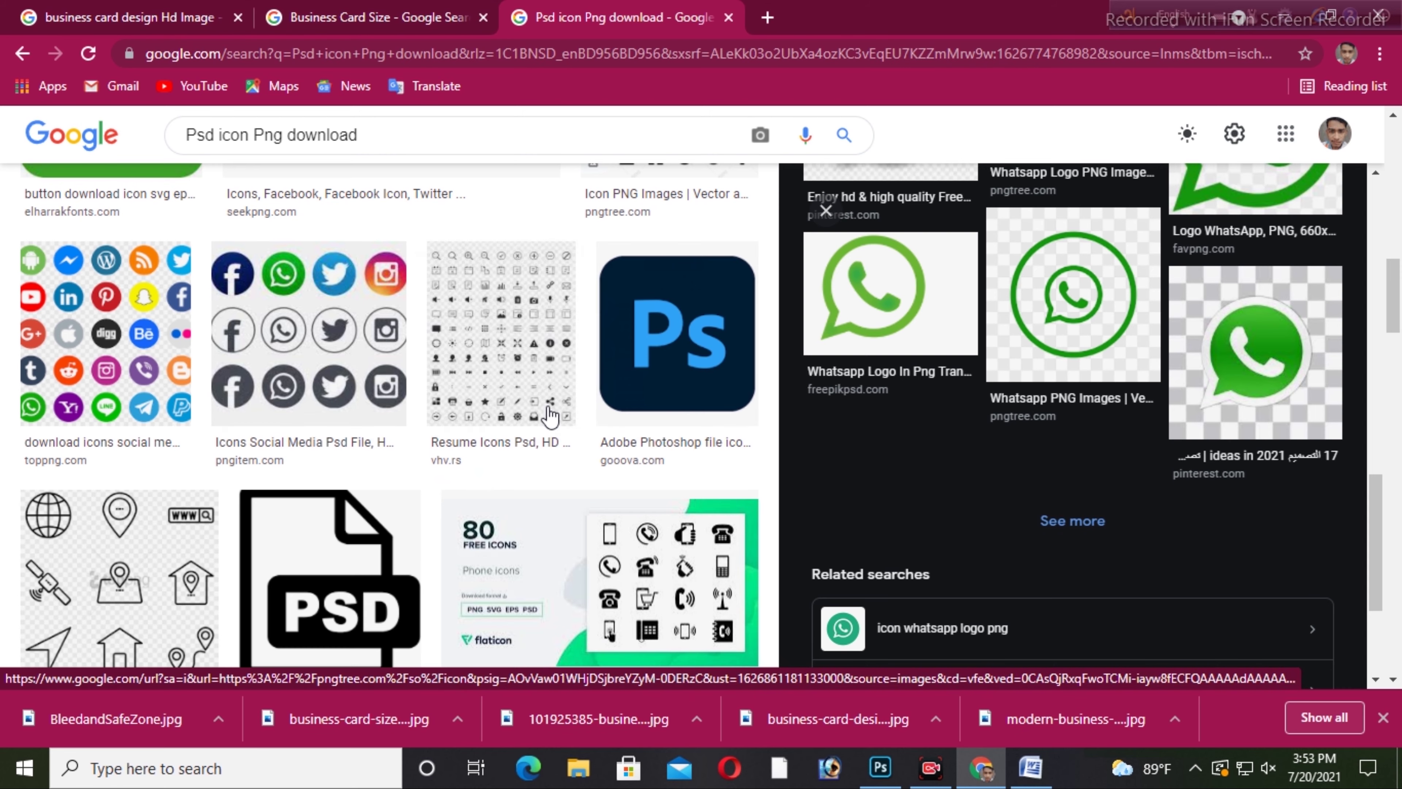
{"action": "scroll", "coordinate": [534, 425], "scroll_direction": "down", "scroll_amount": 5}
{"action": "scroll", "coordinate": [534, 425], "scroll_direction": "down", "scroll_amount": 3}
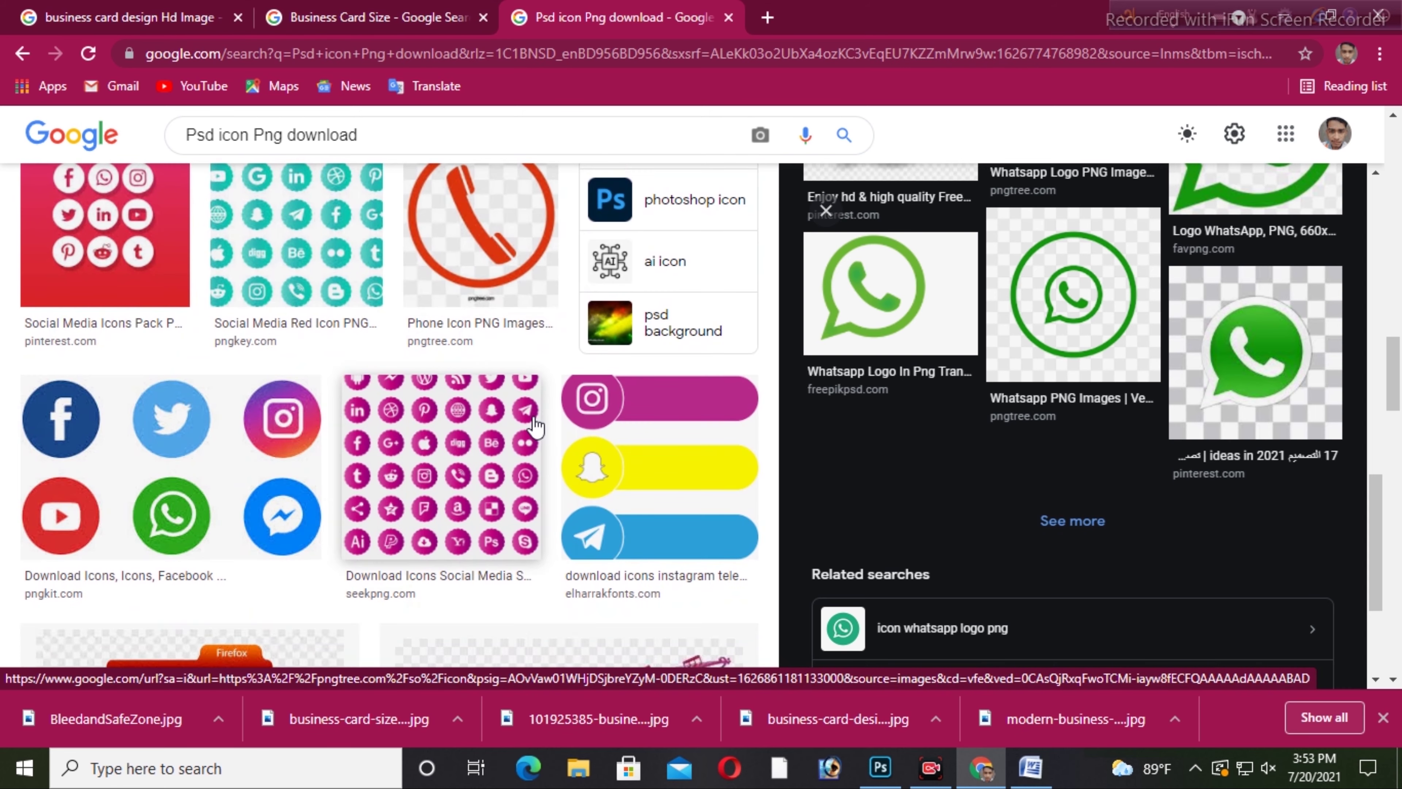
{"action": "scroll", "coordinate": [535, 426], "scroll_direction": "up", "scroll_amount": 3}
{"action": "scroll", "coordinate": [533, 428], "scroll_direction": "down", "scroll_amount": 8}
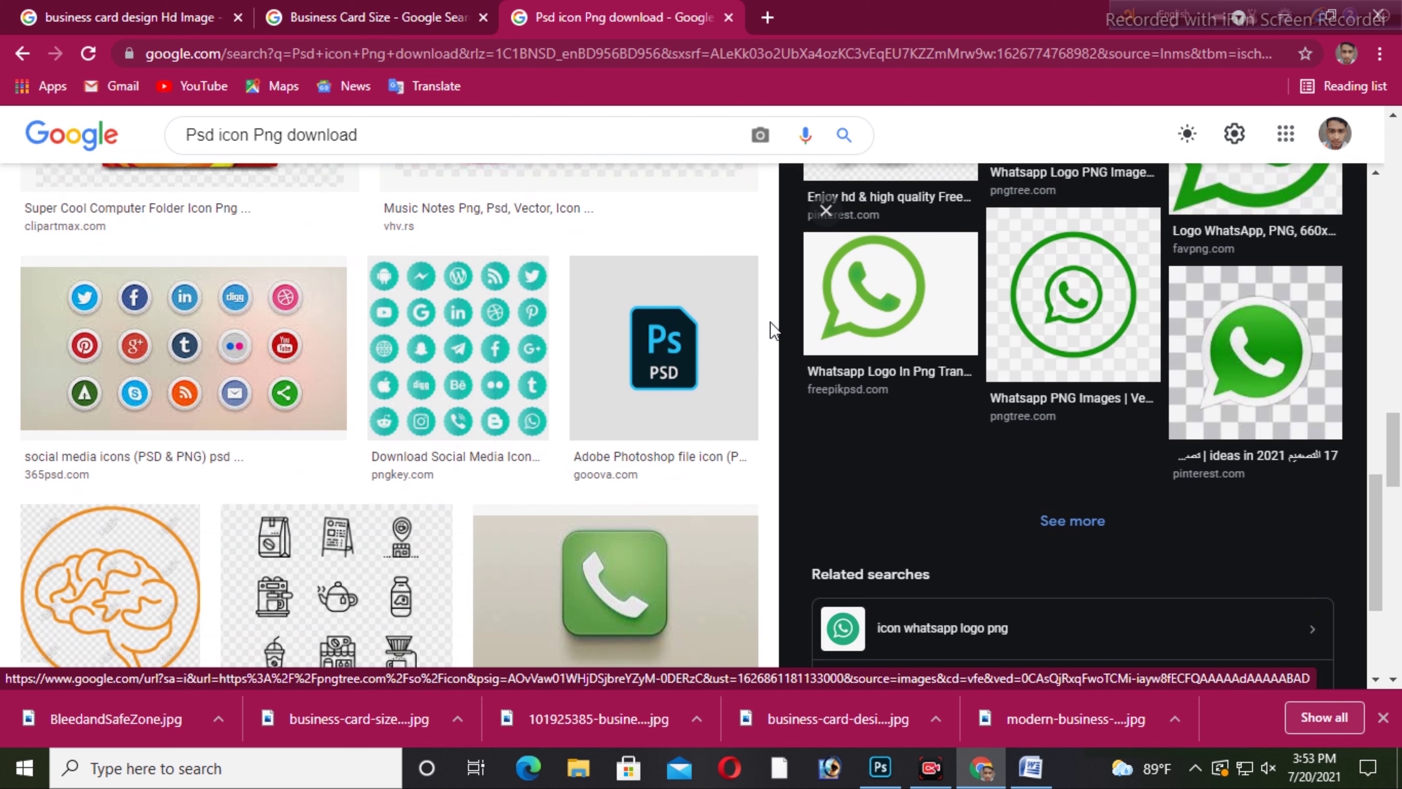
{"action": "left_click", "coordinate": [514, 356]}
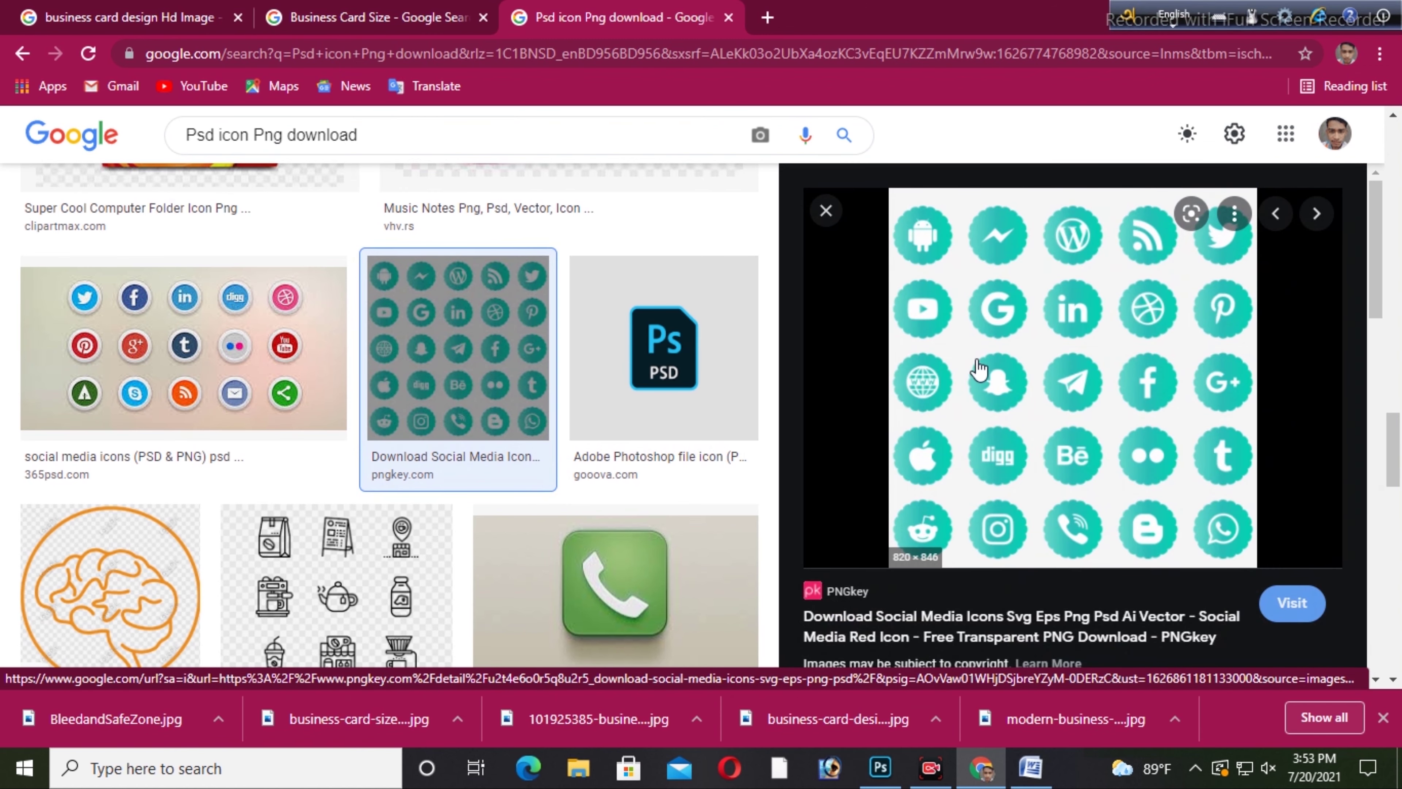
{"action": "scroll", "coordinate": [1049, 287], "scroll_direction": "down", "scroll_amount": 5}
{"action": "scroll", "coordinate": [952, 381], "scroll_direction": "down", "scroll_amount": 5}
{"action": "scroll", "coordinate": [952, 381], "scroll_direction": "down", "scroll_amount": 3}
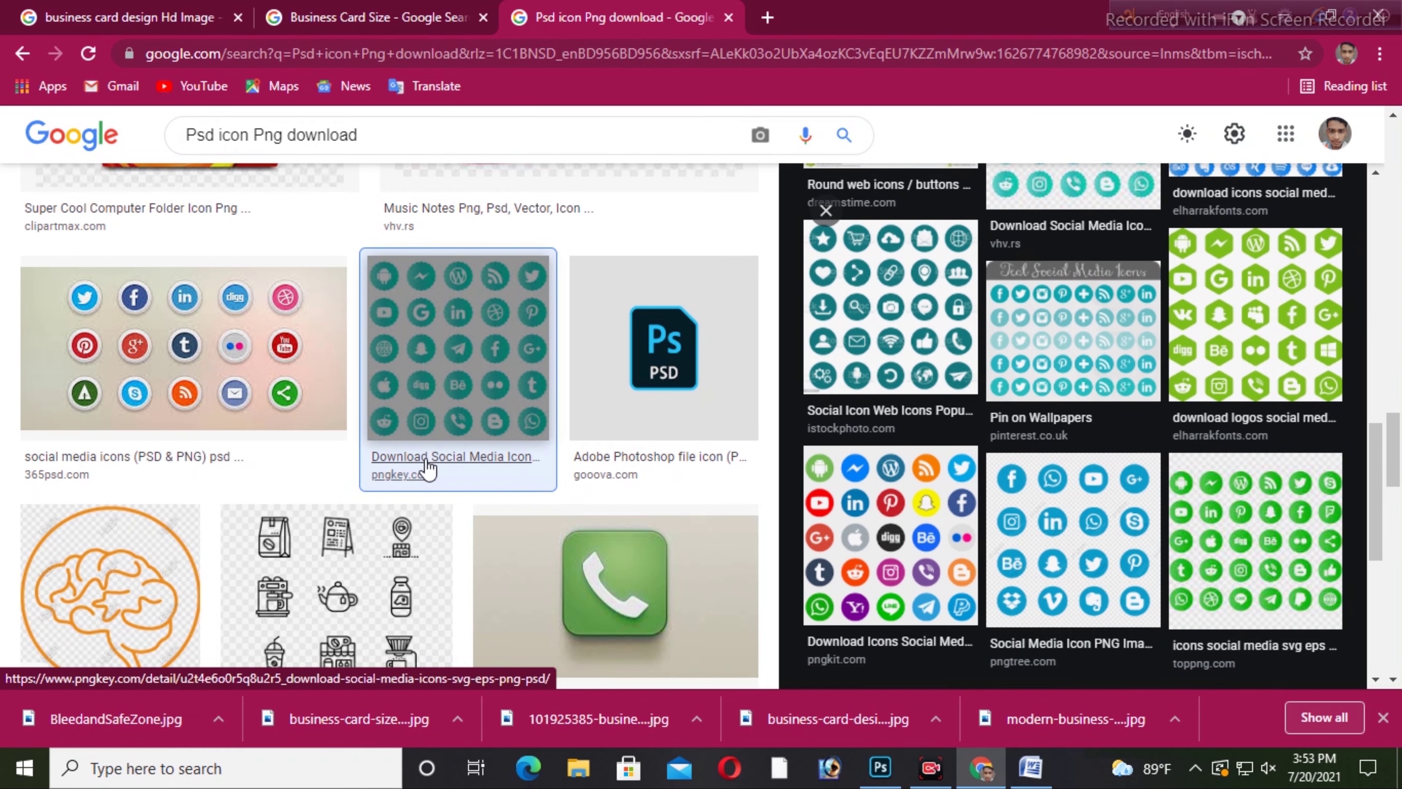
{"action": "scroll", "coordinate": [430, 468], "scroll_direction": "down", "scroll_amount": 5}
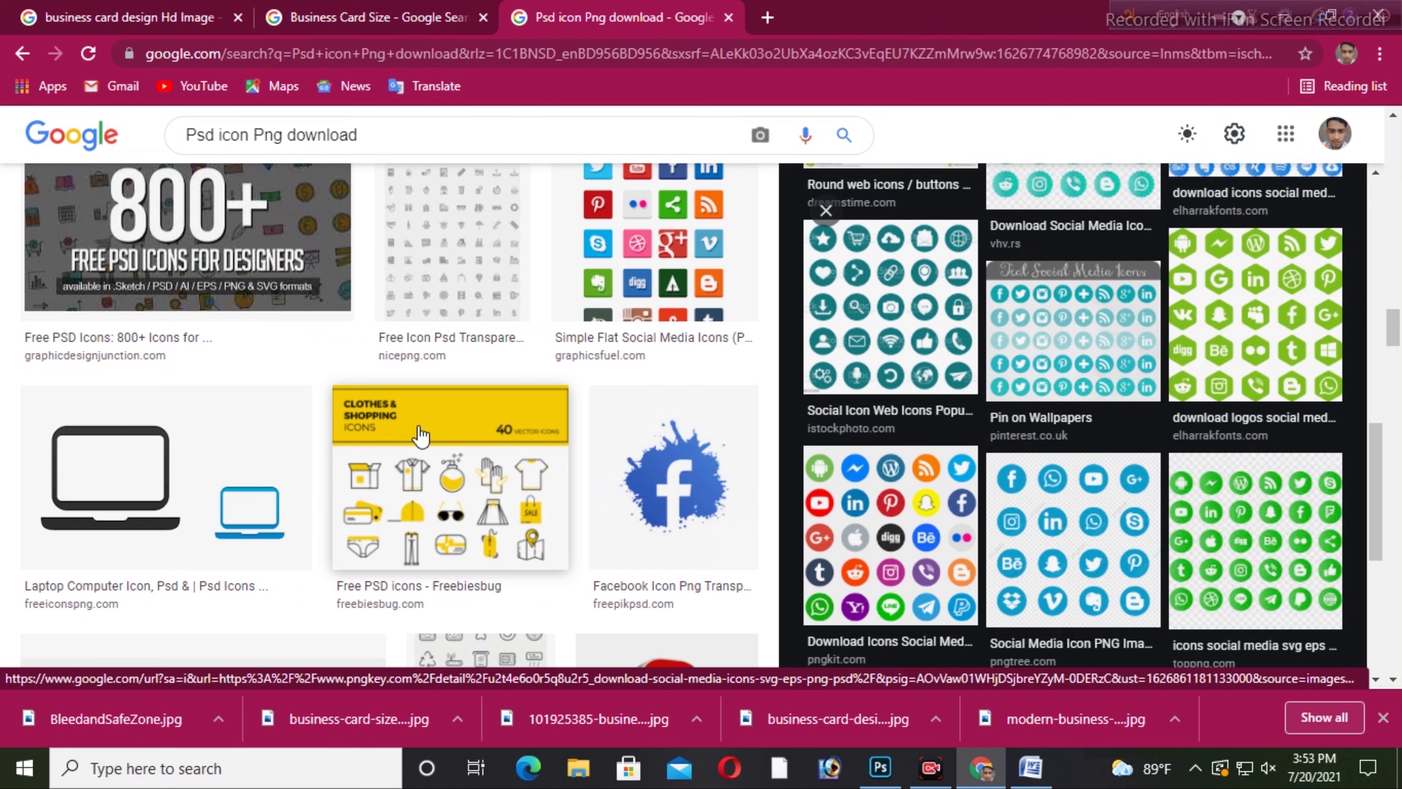
{"action": "scroll", "coordinate": [420, 437], "scroll_direction": "down", "scroll_amount": 5}
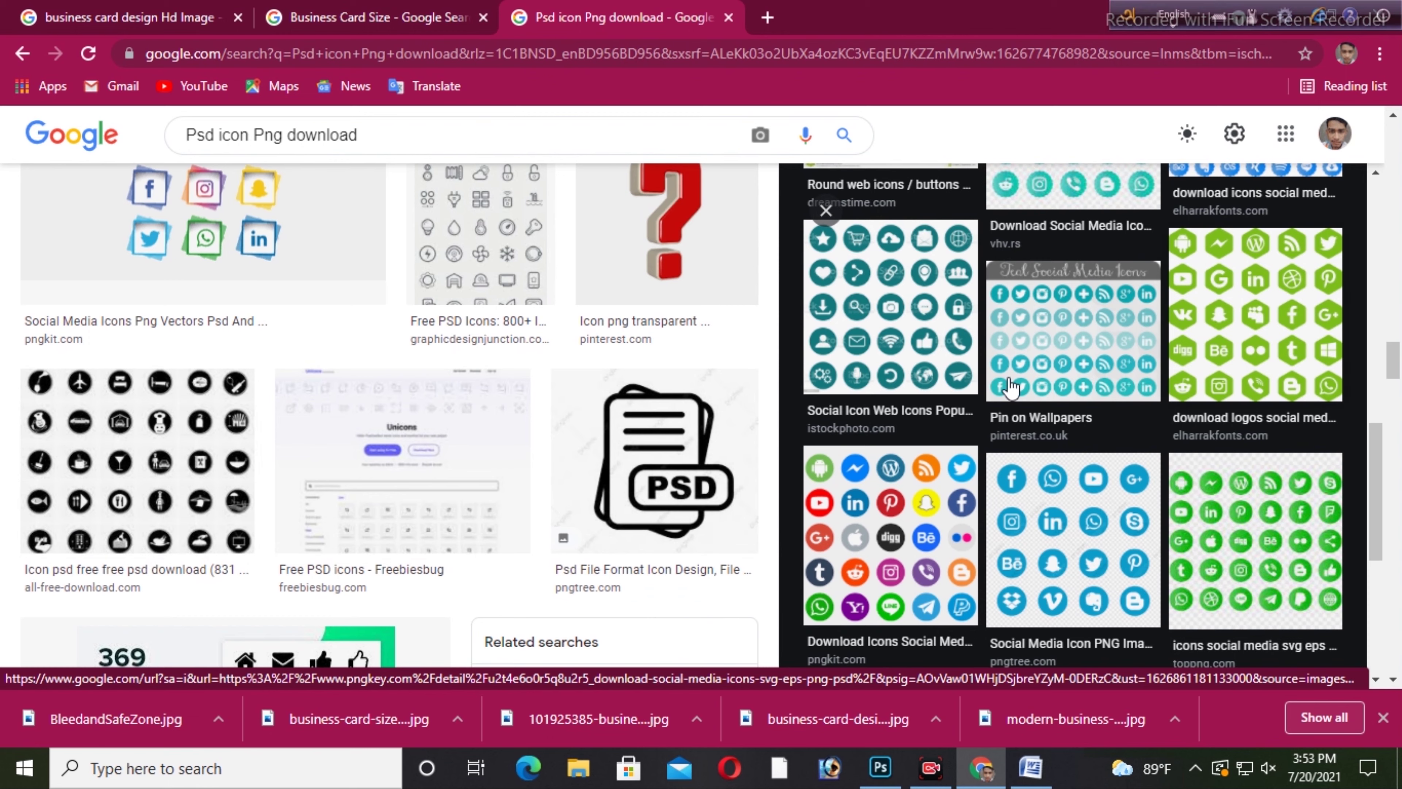
{"action": "scroll", "coordinate": [408, 471], "scroll_direction": "down", "scroll_amount": 8}
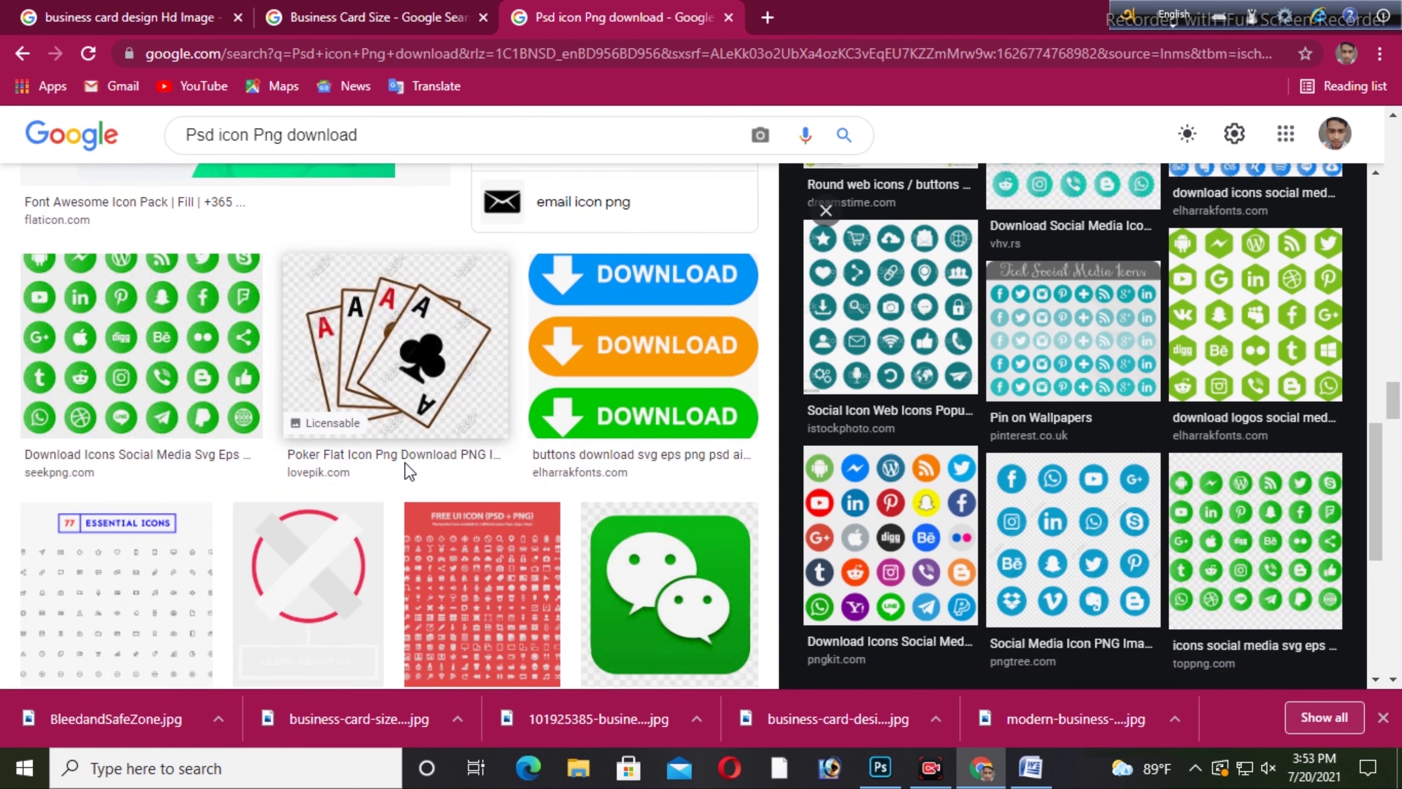
- Preview the green seekpng social icon sheet and save it as a PNG
{"action": "left_click", "coordinate": [147, 384]}
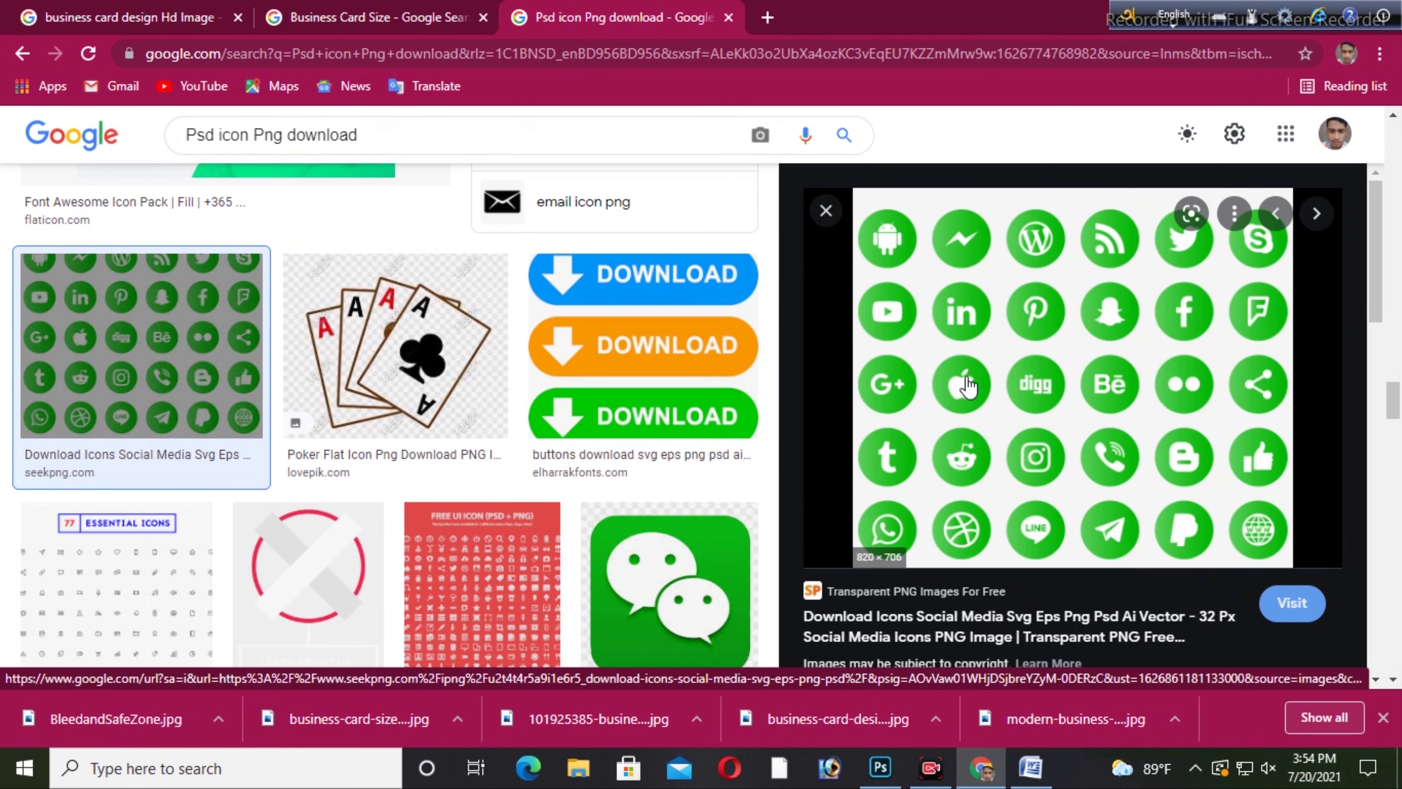
{"action": "scroll", "coordinate": [999, 464], "scroll_direction": "down", "scroll_amount": 8}
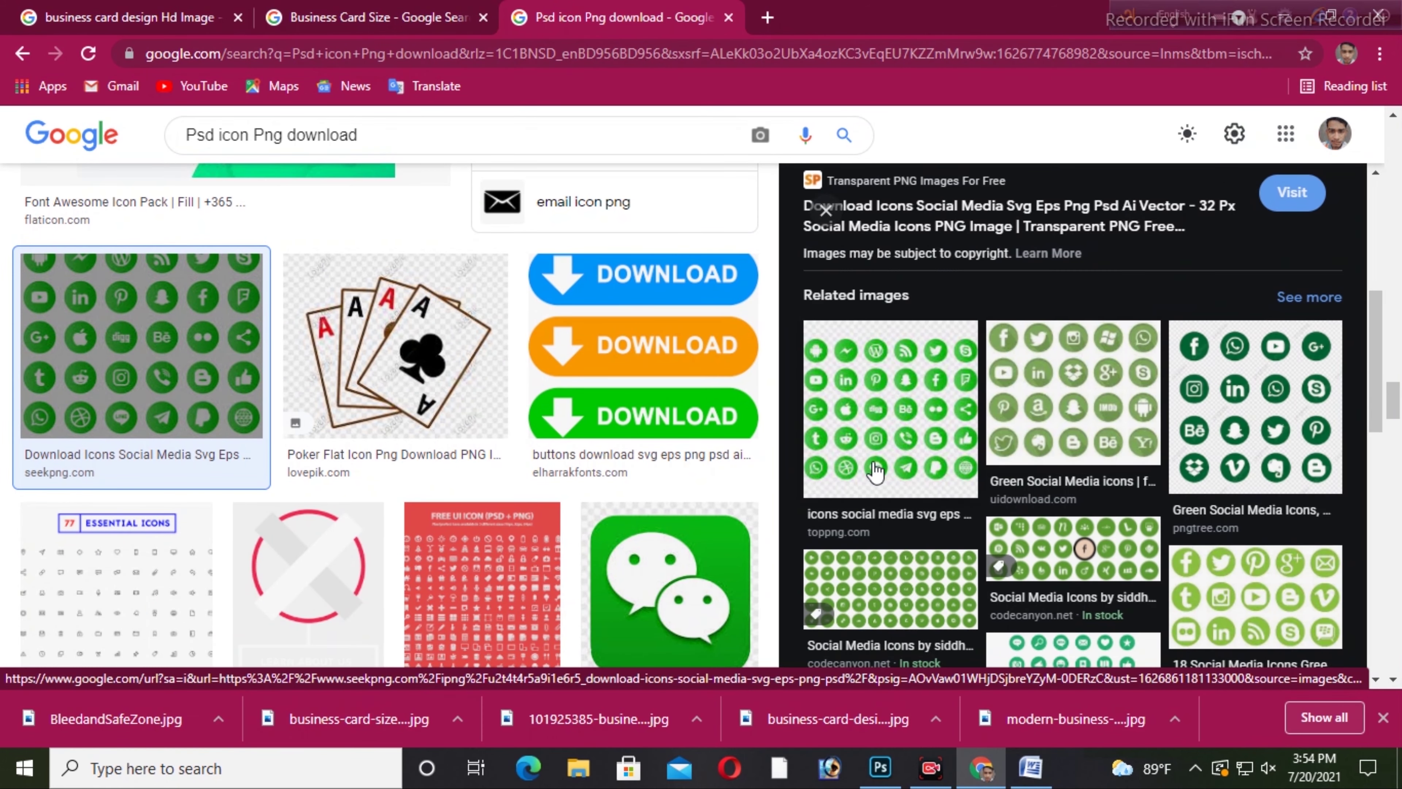
{"action": "scroll", "coordinate": [878, 447], "scroll_direction": "up", "scroll_amount": 6}
{"action": "right_click", "coordinate": [968, 299]}
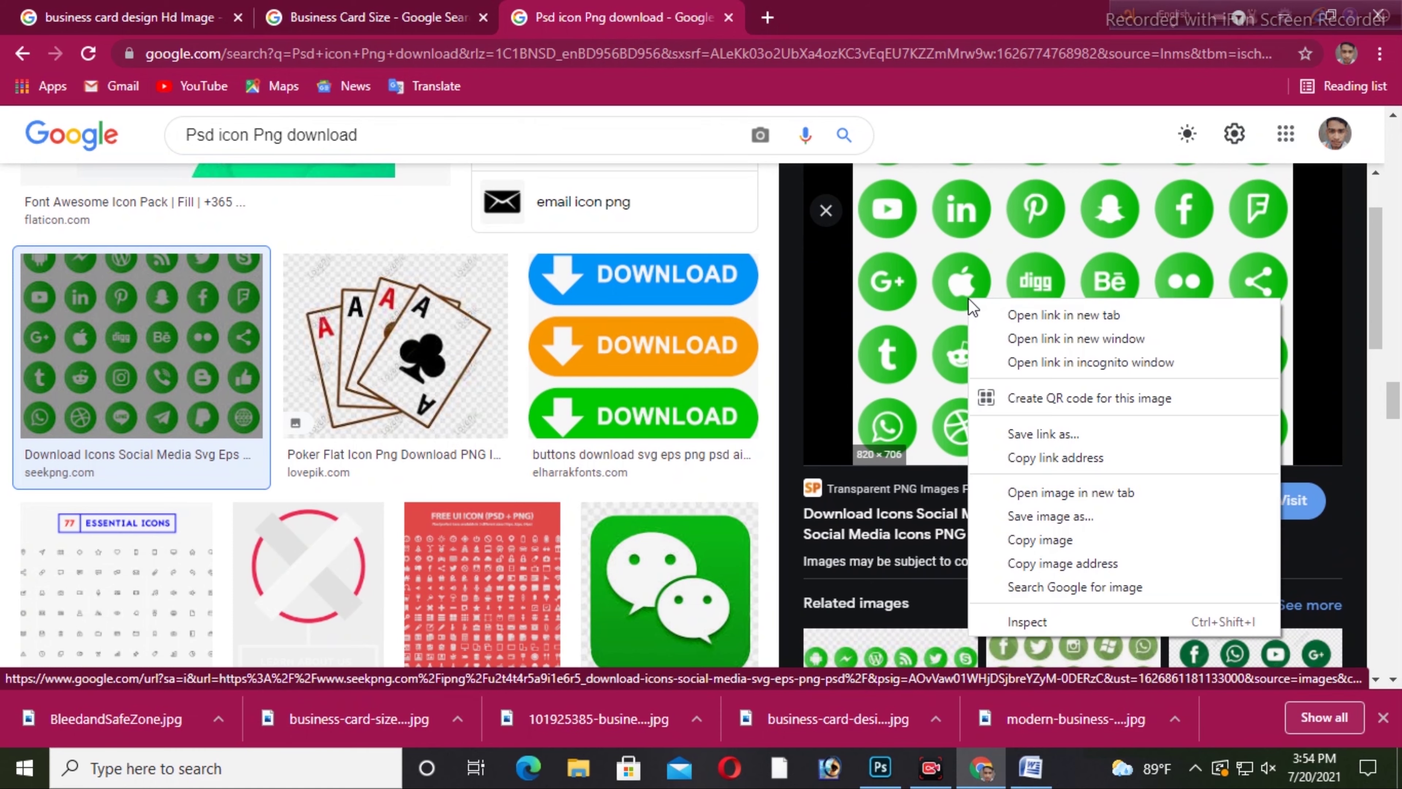
{"action": "left_click", "coordinate": [1027, 517]}
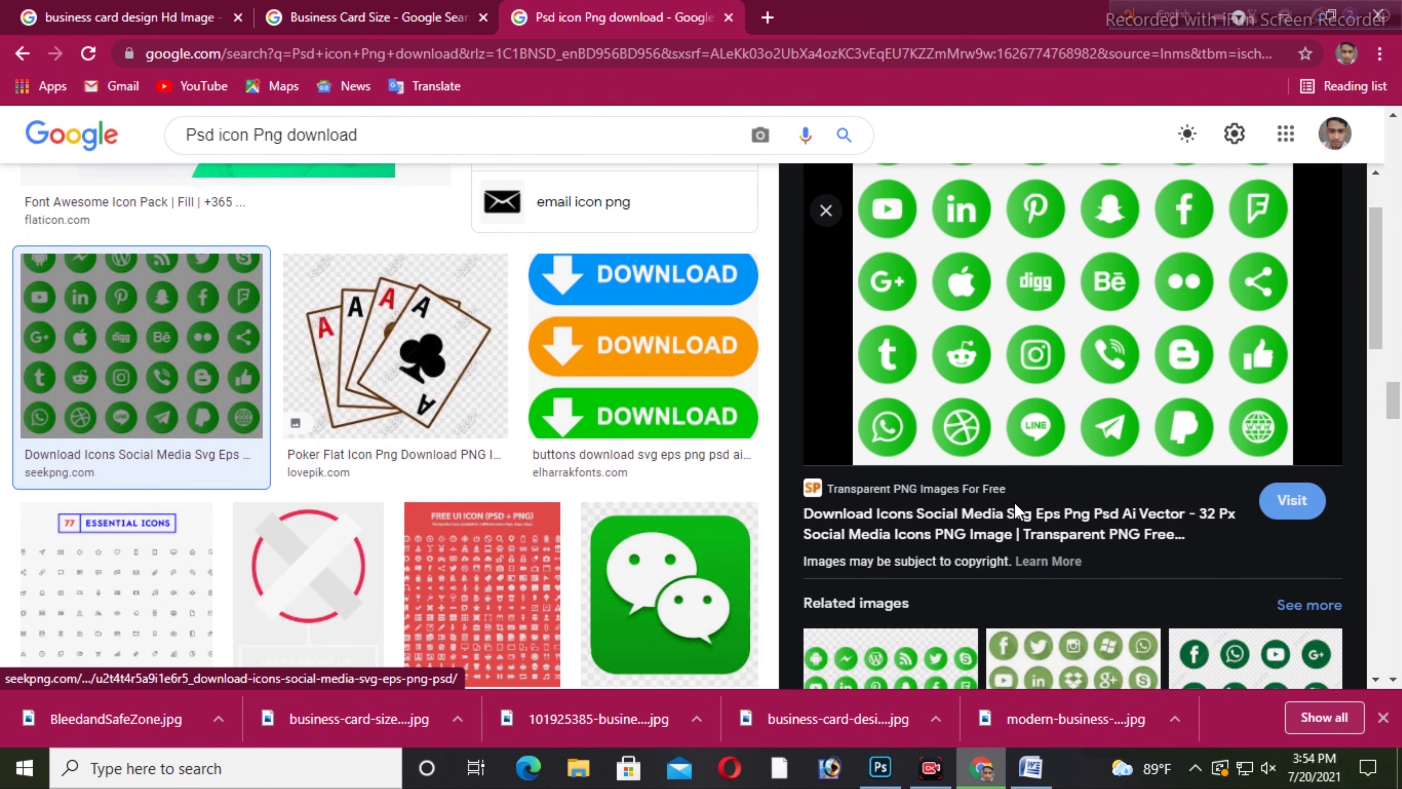
{"action": "left_click", "coordinate": [524, 459]}
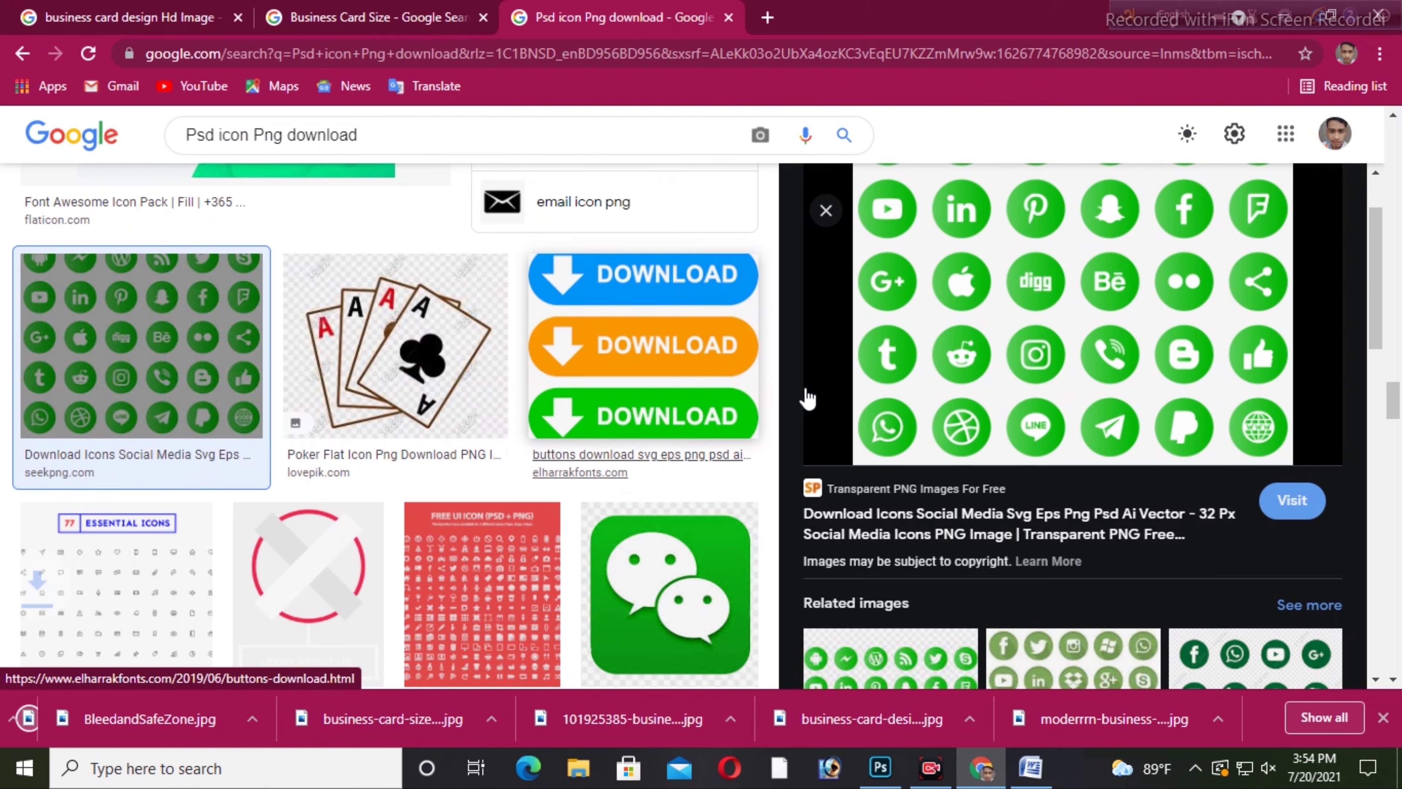
- Scroll the results and return to the teal pngkey icon set preview
{"action": "scroll", "coordinate": [828, 409], "scroll_direction": "down", "scroll_amount": 2}
{"action": "scroll", "coordinate": [993, 427], "scroll_direction": "down", "scroll_amount": 5}
{"action": "scroll", "coordinate": [994, 428], "scroll_direction": "down", "scroll_amount": 5}
{"action": "scroll", "coordinate": [994, 428], "scroll_direction": "down", "scroll_amount": 1}
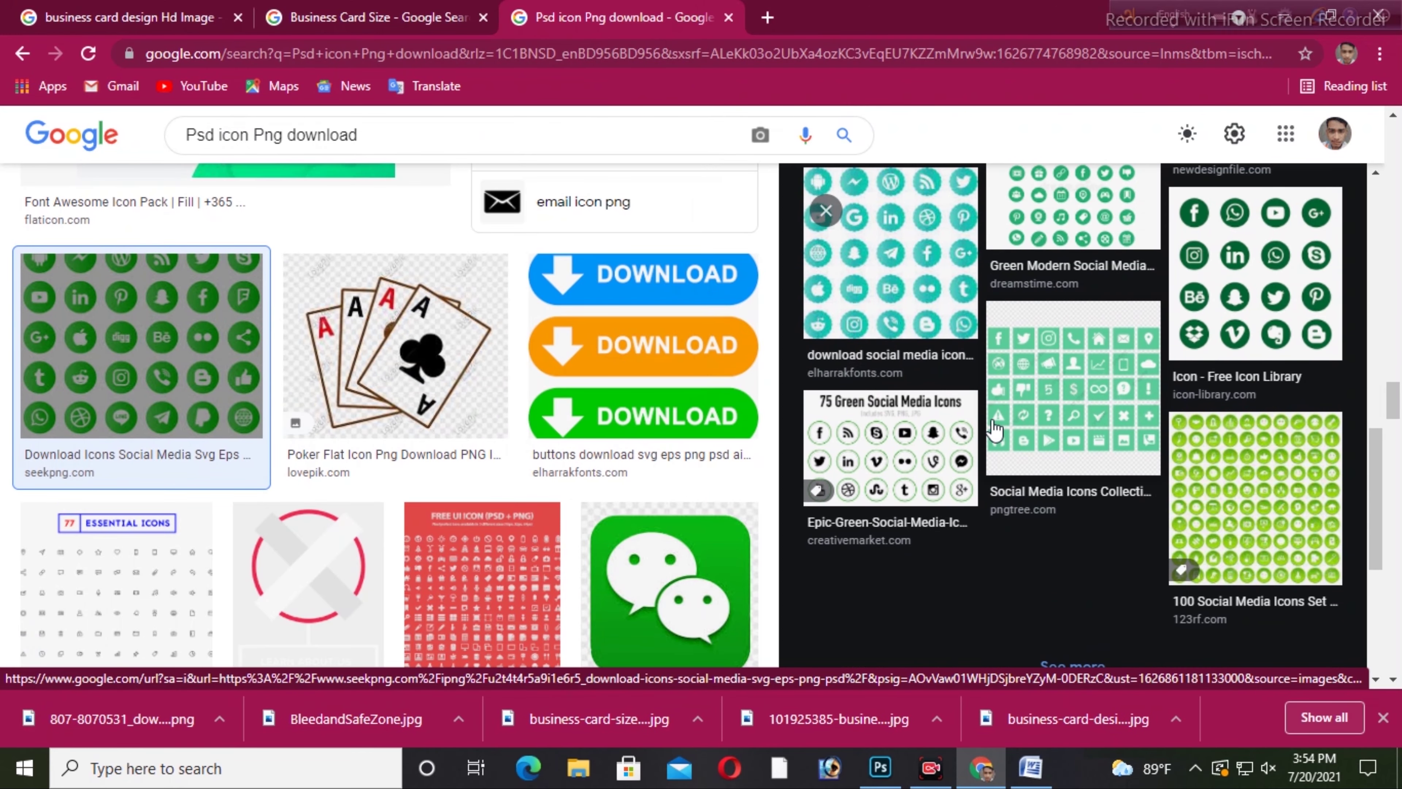
{"action": "scroll", "coordinate": [425, 484], "scroll_direction": "up", "scroll_amount": 2}
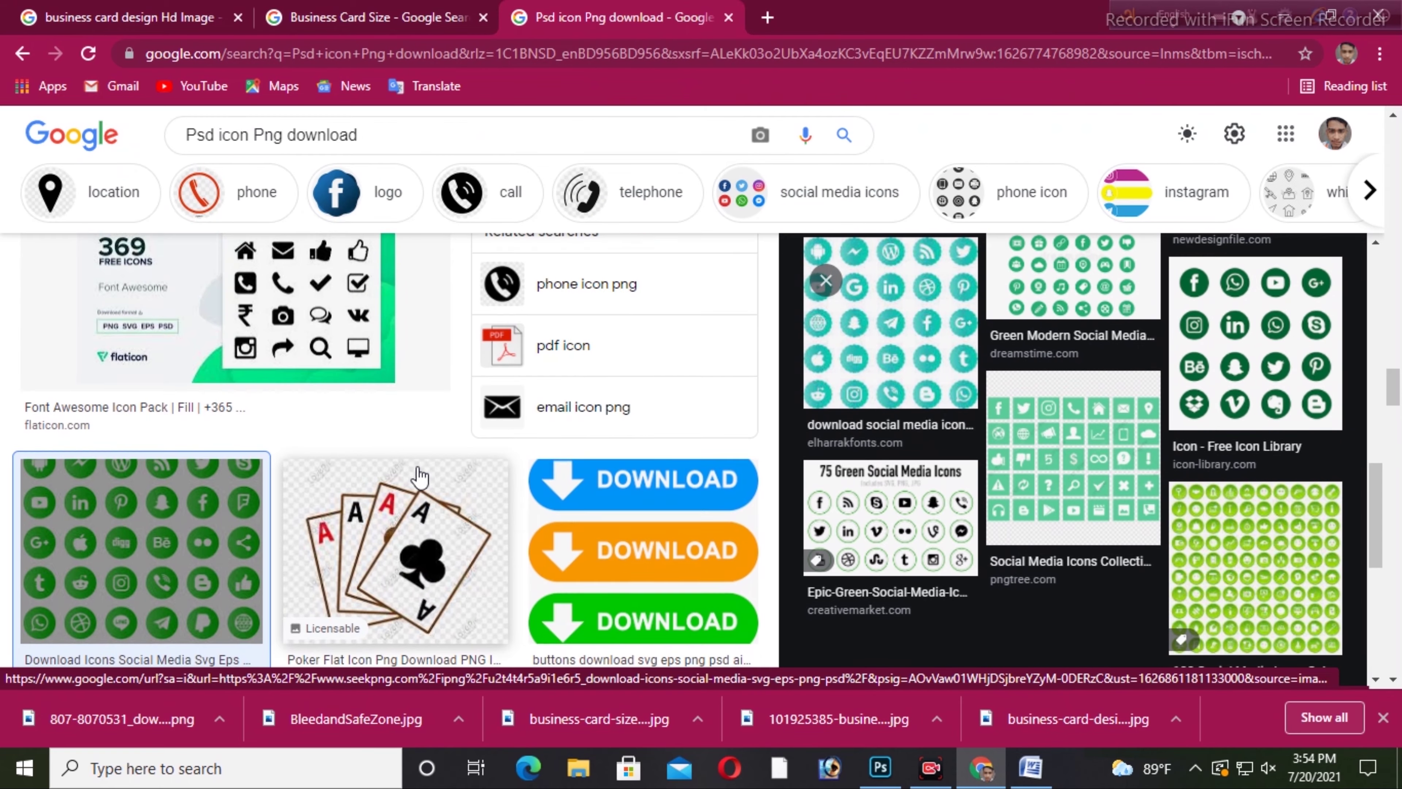
{"action": "scroll", "coordinate": [387, 386], "scroll_direction": "up", "scroll_amount": 5}
{"action": "left_click", "coordinate": [24, 54]}
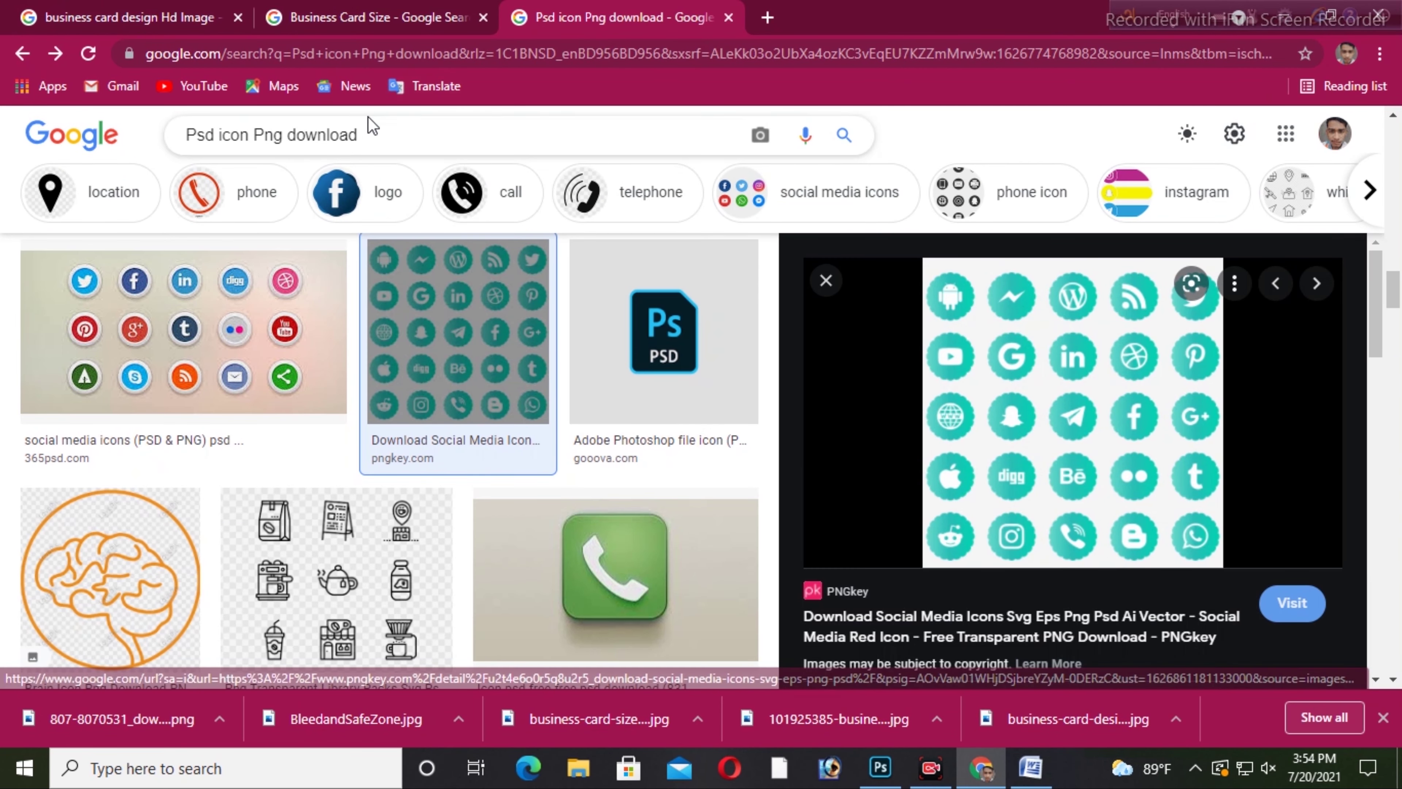
- Return to the WhatsApp preview and scroll through the PSD icon results
{"action": "left_click", "coordinate": [21, 53]}
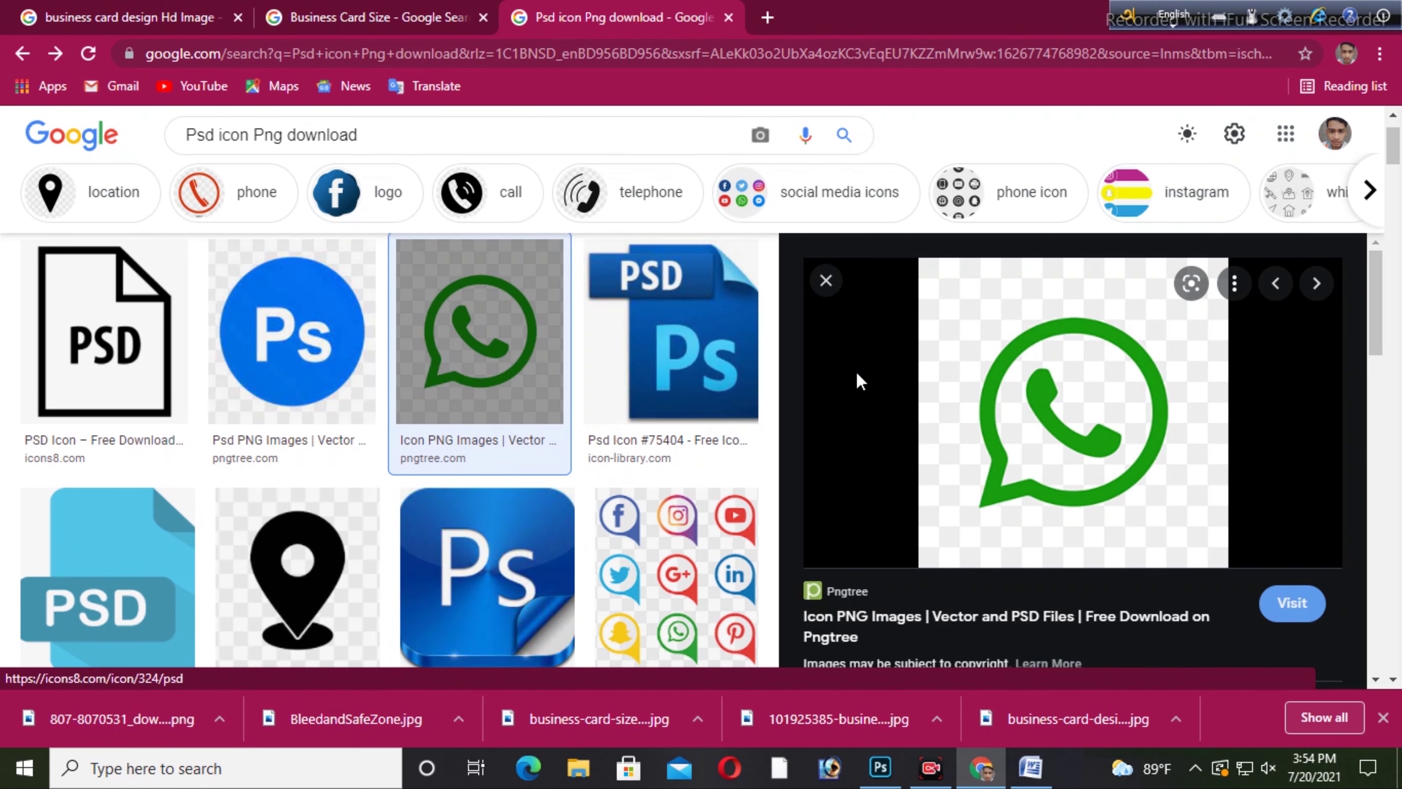
{"action": "scroll", "coordinate": [976, 457], "scroll_direction": "down", "scroll_amount": 2}
{"action": "scroll", "coordinate": [532, 507], "scroll_direction": "down", "scroll_amount": 3}
{"action": "scroll", "coordinate": [594, 539], "scroll_direction": "down", "scroll_amount": 3}
{"action": "scroll", "coordinate": [595, 538], "scroll_direction": "down", "scroll_amount": 3}
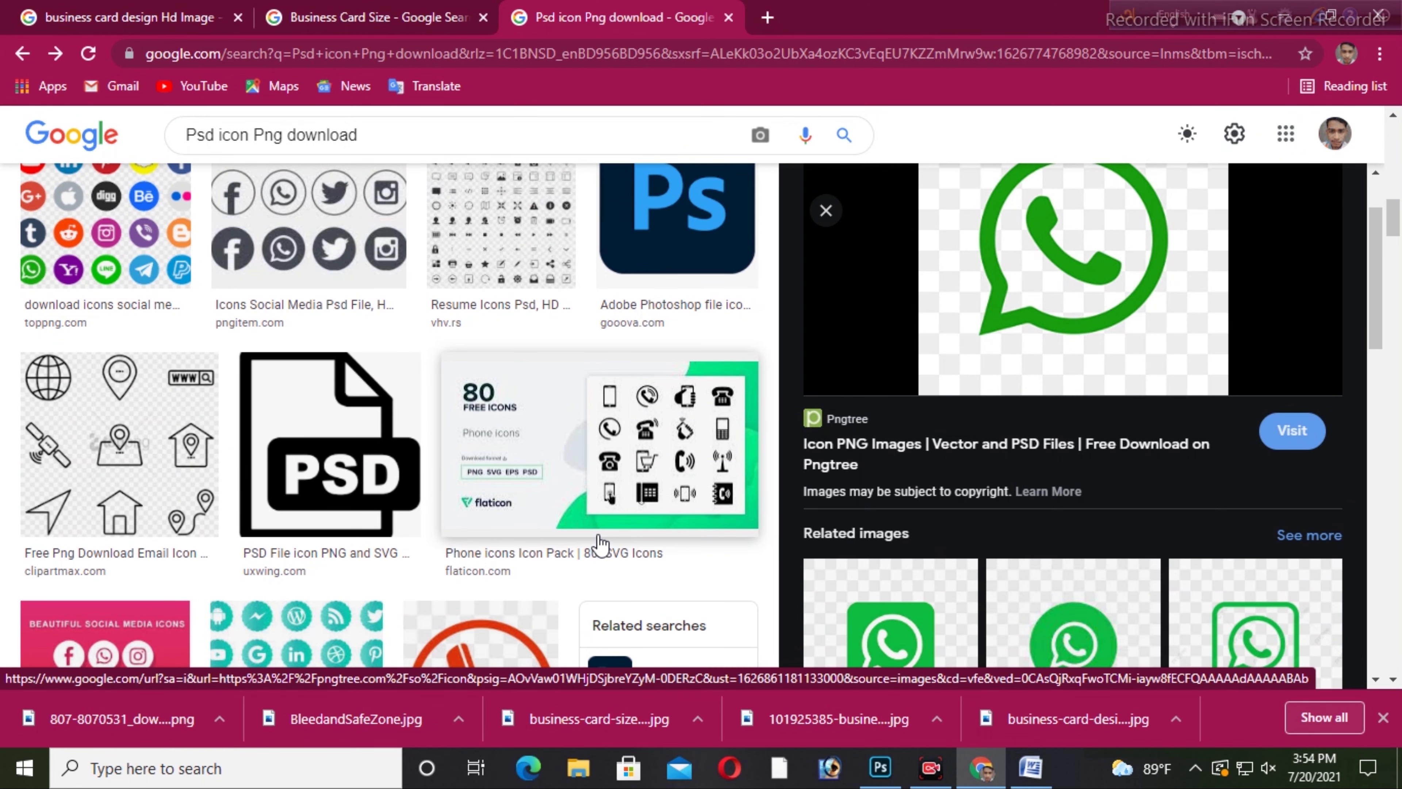
{"action": "scroll", "coordinate": [598, 544], "scroll_direction": "down", "scroll_amount": 10}
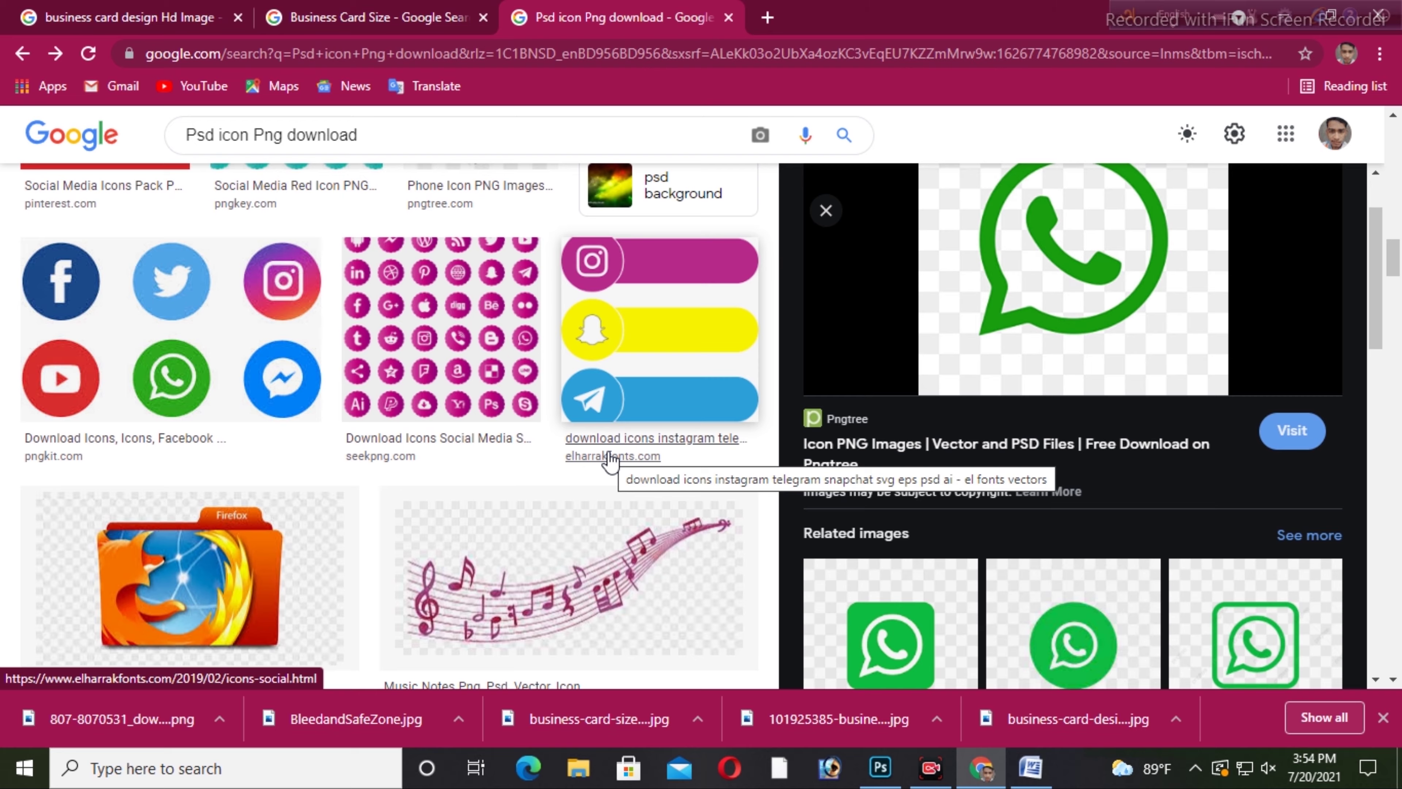
{"action": "scroll", "coordinate": [610, 460], "scroll_direction": "down", "scroll_amount": 3}
{"action": "scroll", "coordinate": [610, 464], "scroll_direction": "down", "scroll_amount": 2}
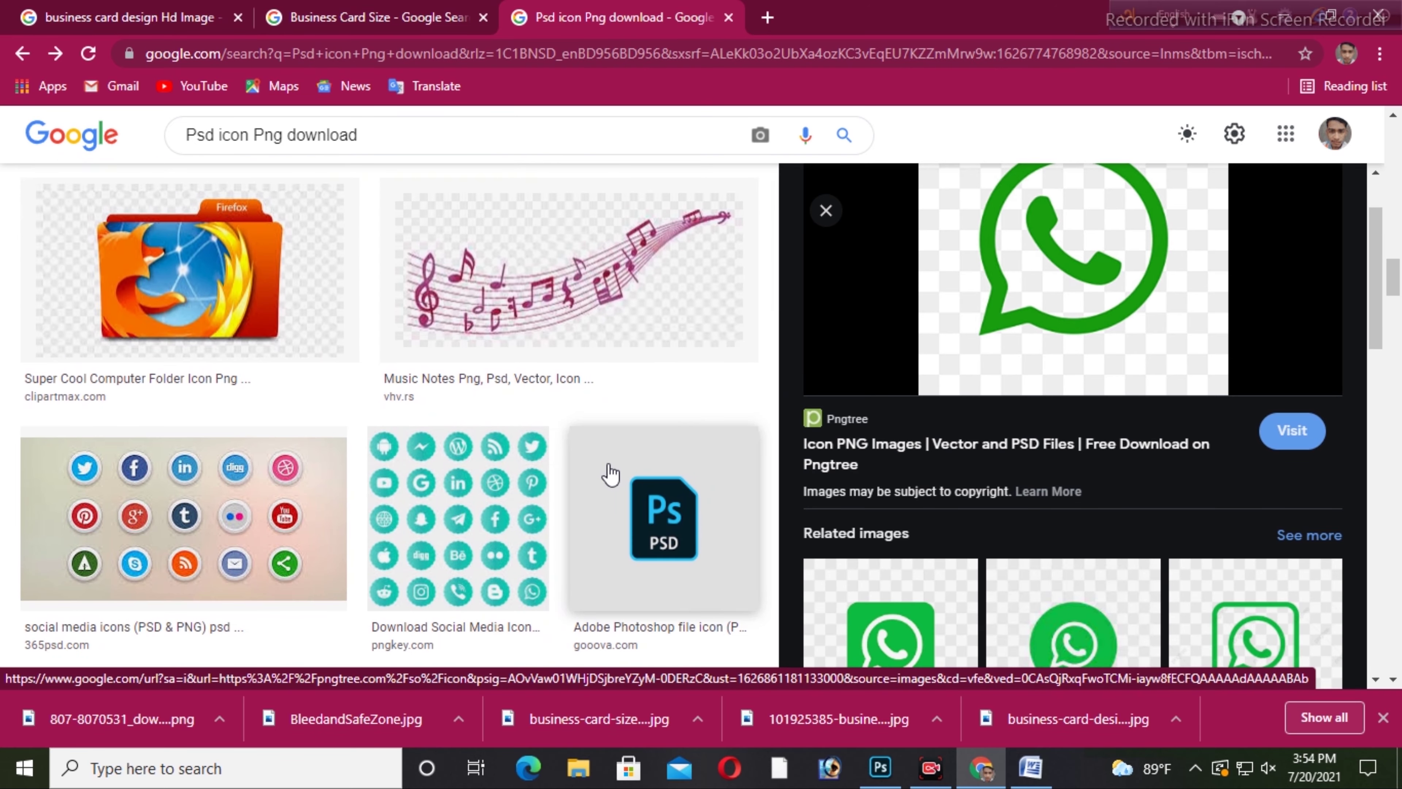
{"action": "scroll", "coordinate": [610, 472], "scroll_direction": "down", "scroll_amount": 4}
{"action": "scroll", "coordinate": [612, 470], "scroll_direction": "down", "scroll_amount": 6}
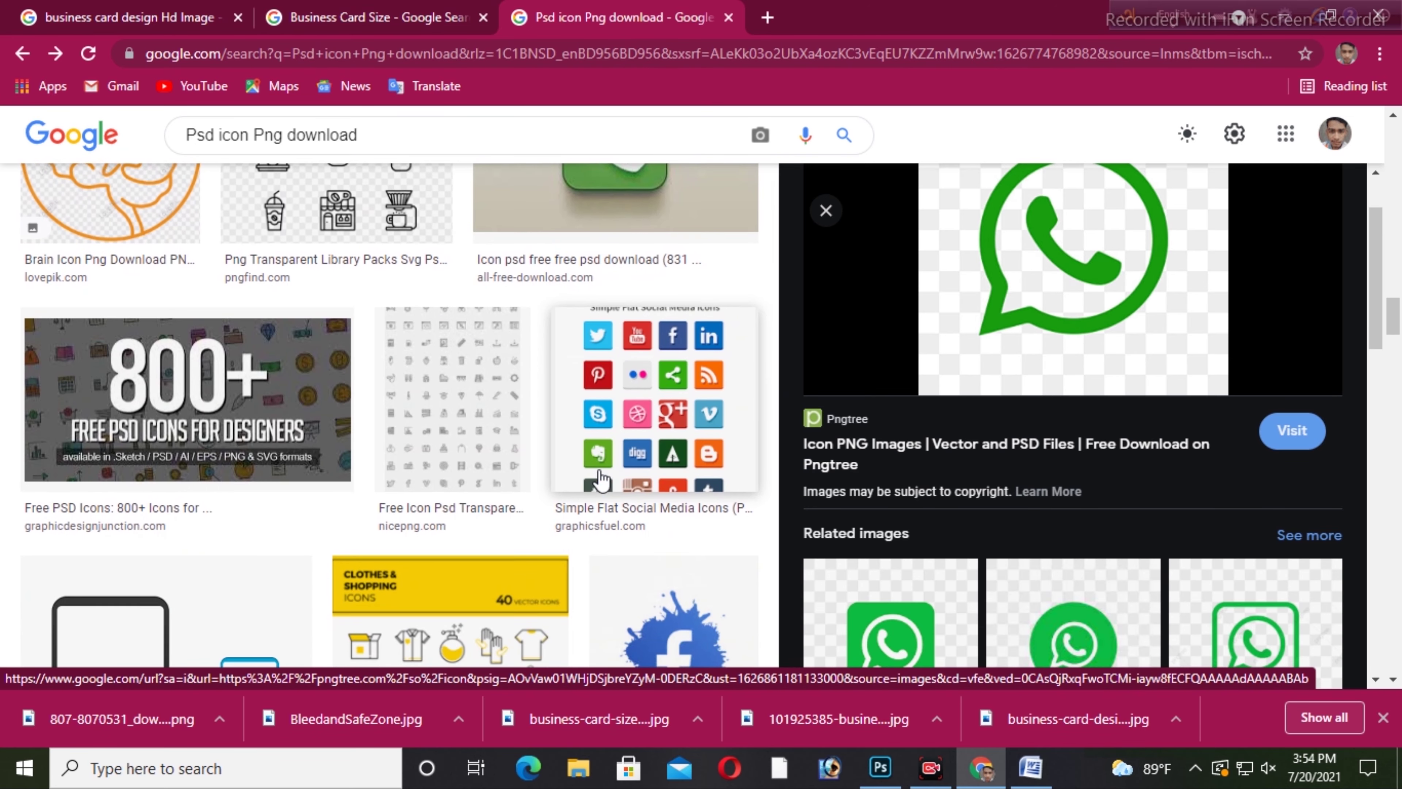
{"action": "scroll", "coordinate": [613, 466], "scroll_direction": "up", "scroll_amount": 3}
{"action": "scroll", "coordinate": [613, 467], "scroll_direction": "up", "scroll_amount": 6}
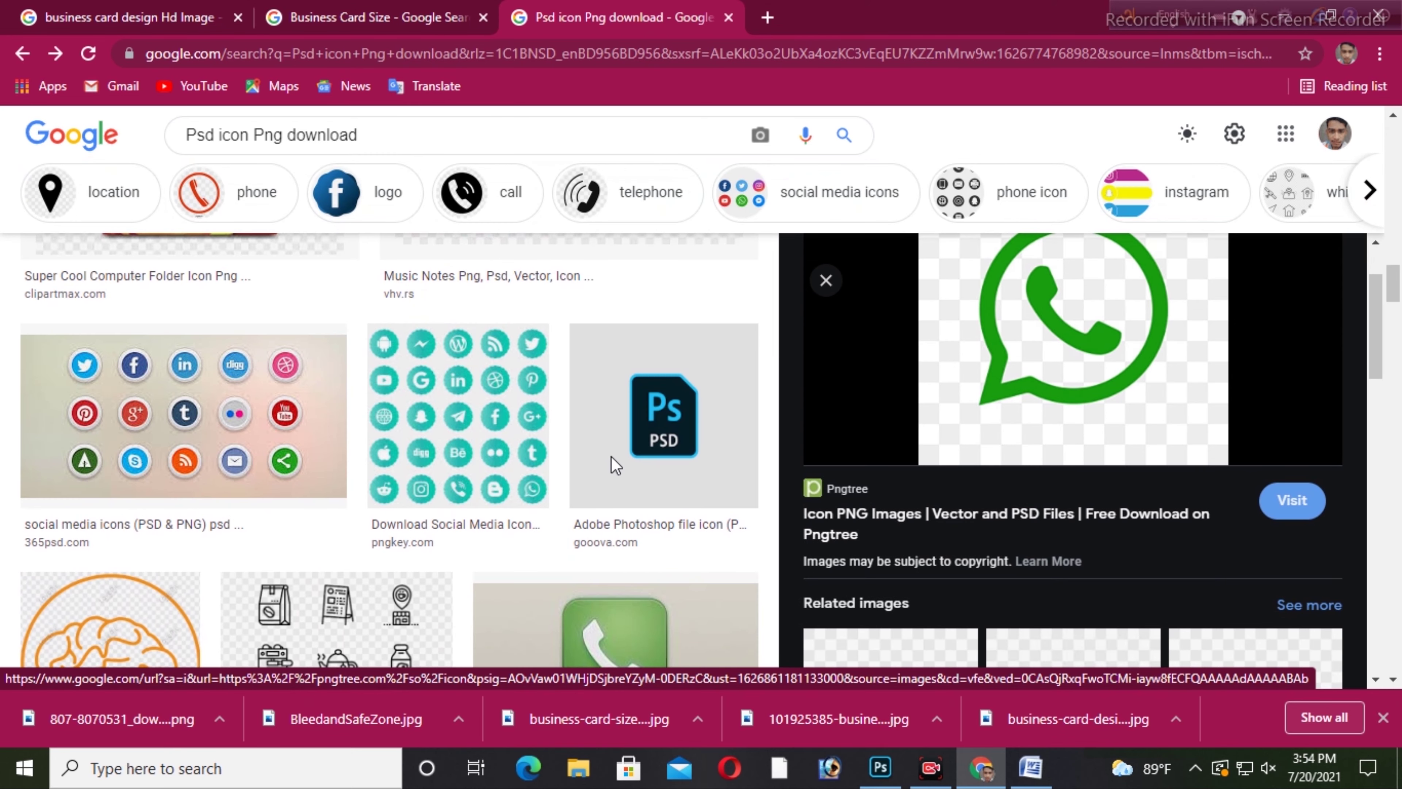
{"action": "scroll", "coordinate": [611, 465], "scroll_direction": "up", "scroll_amount": 2}
{"action": "scroll", "coordinate": [612, 465], "scroll_direction": "up", "scroll_amount": 2}
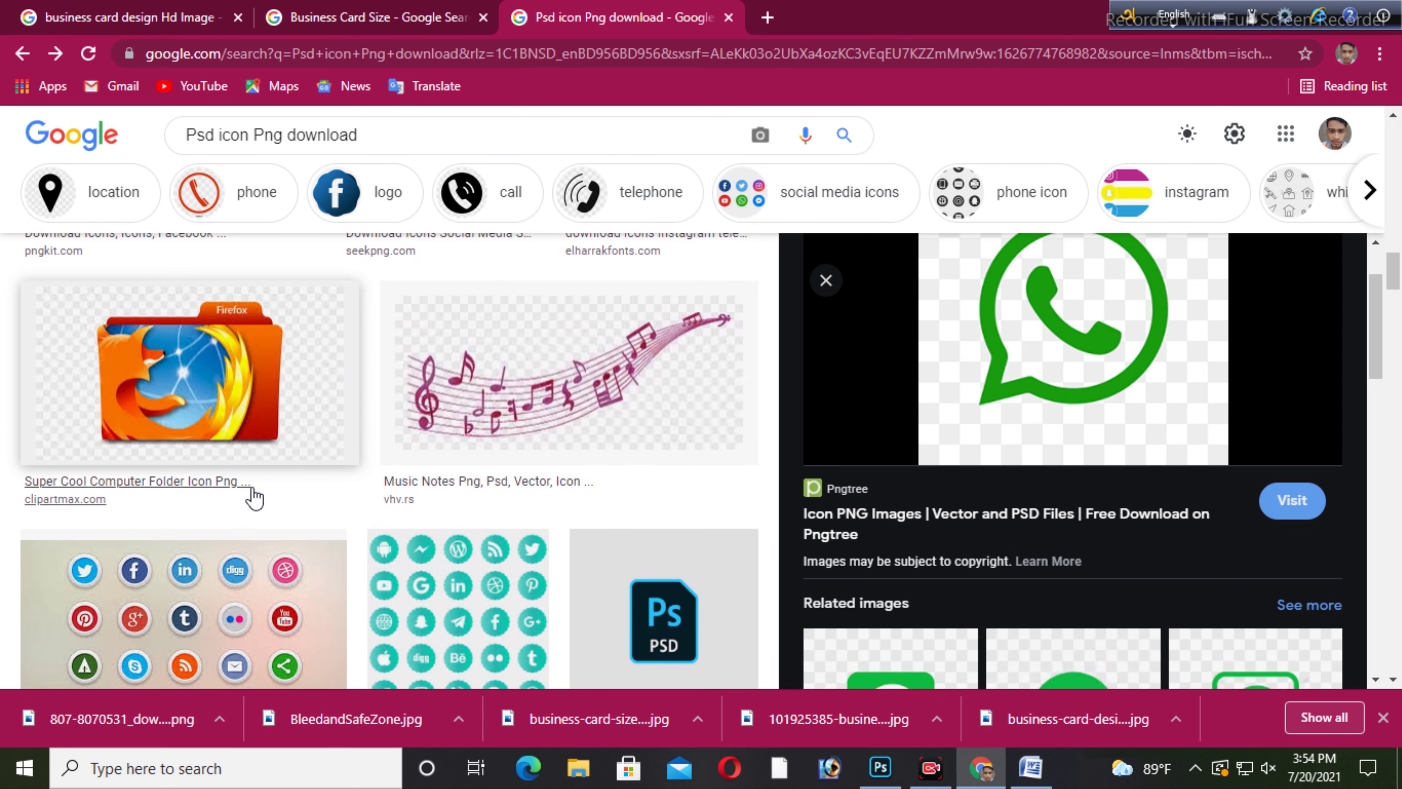
{"action": "scroll", "coordinate": [256, 498], "scroll_direction": "down", "scroll_amount": 5}
{"action": "scroll", "coordinate": [255, 499], "scroll_direction": "up", "scroll_amount": 4}
{"action": "scroll", "coordinate": [255, 499], "scroll_direction": "up", "scroll_amount": 1}
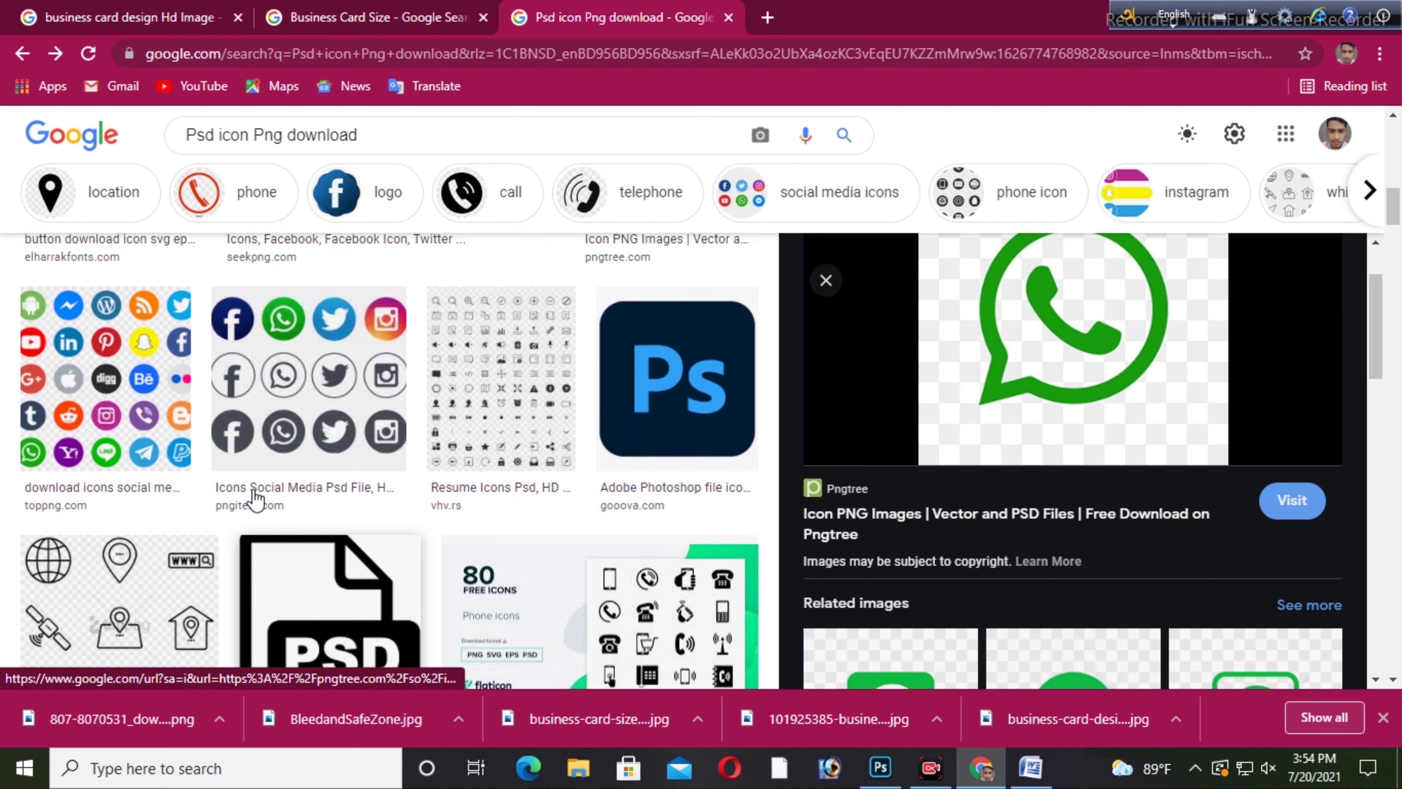
- Preview the Resume Icons Psd sheet from vhv.rs, then close the preview panel
{"action": "left_click", "coordinate": [504, 446]}
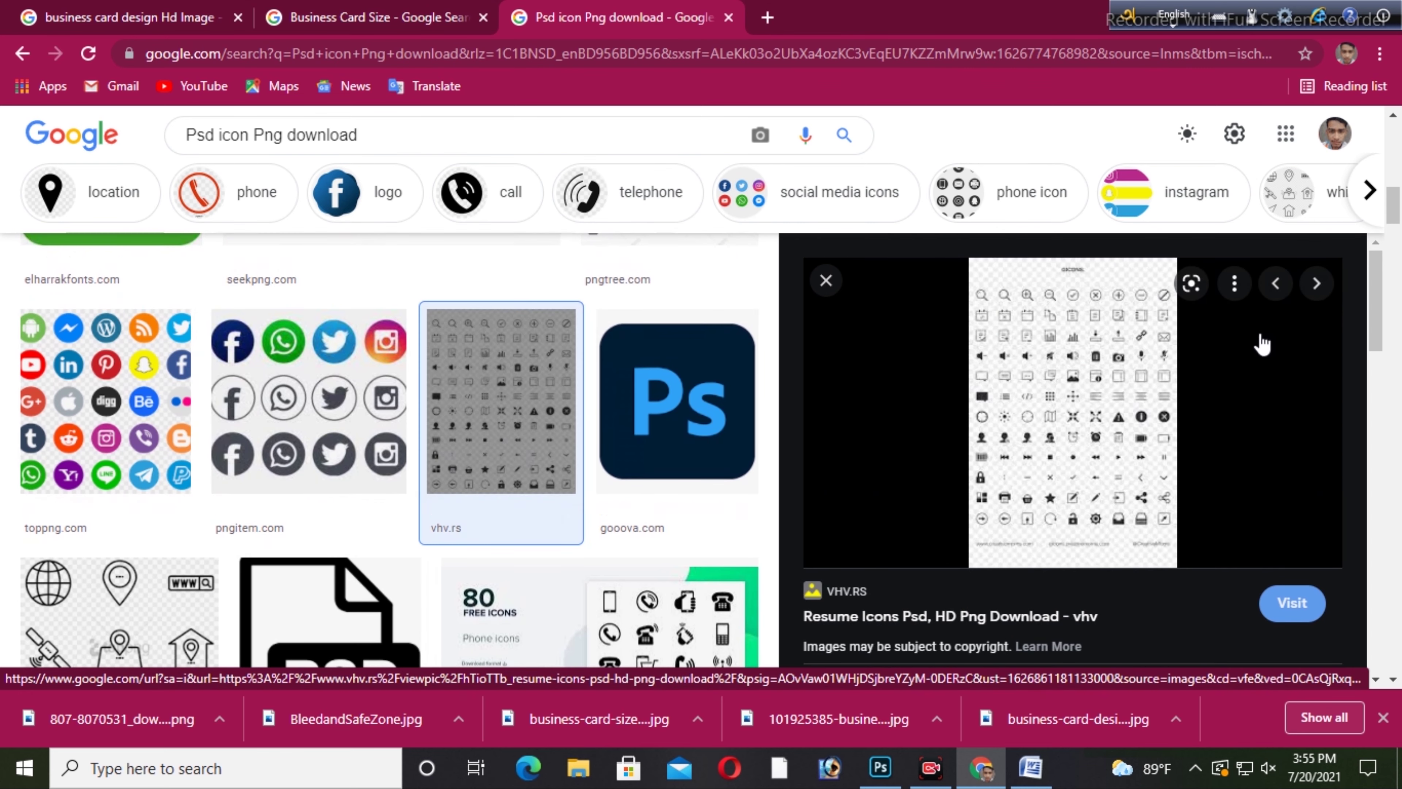
{"action": "scroll", "coordinate": [1086, 448], "scroll_direction": "down", "scroll_amount": 2}
{"action": "scroll", "coordinate": [1086, 447], "scroll_direction": "down", "scroll_amount": 5}
{"action": "scroll", "coordinate": [1086, 447], "scroll_direction": "down", "scroll_amount": 2}
{"action": "scroll", "coordinate": [1084, 433], "scroll_direction": "up", "scroll_amount": 6}
{"action": "scroll", "coordinate": [1085, 434], "scroll_direction": "up", "scroll_amount": 3}
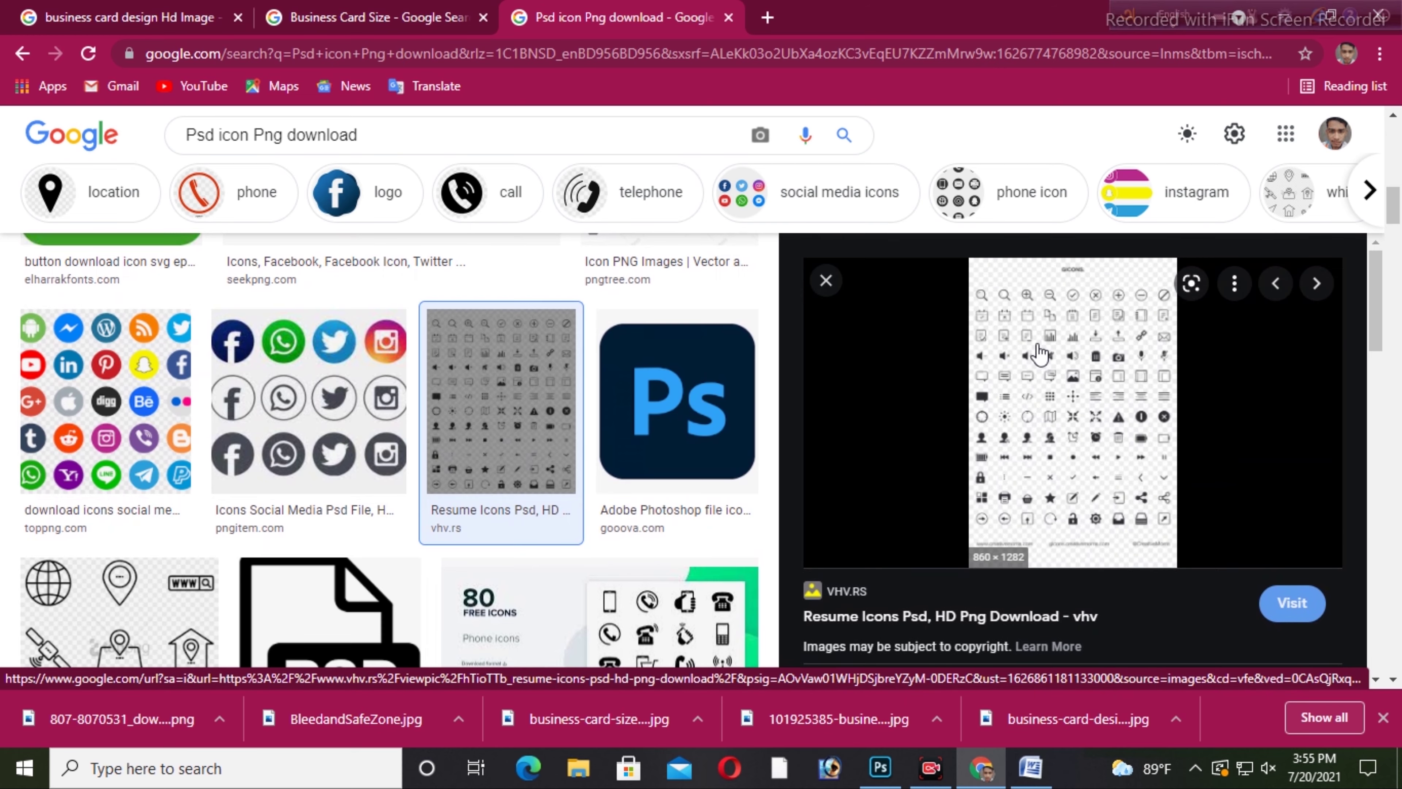
{"action": "left_click", "coordinate": [21, 53]}
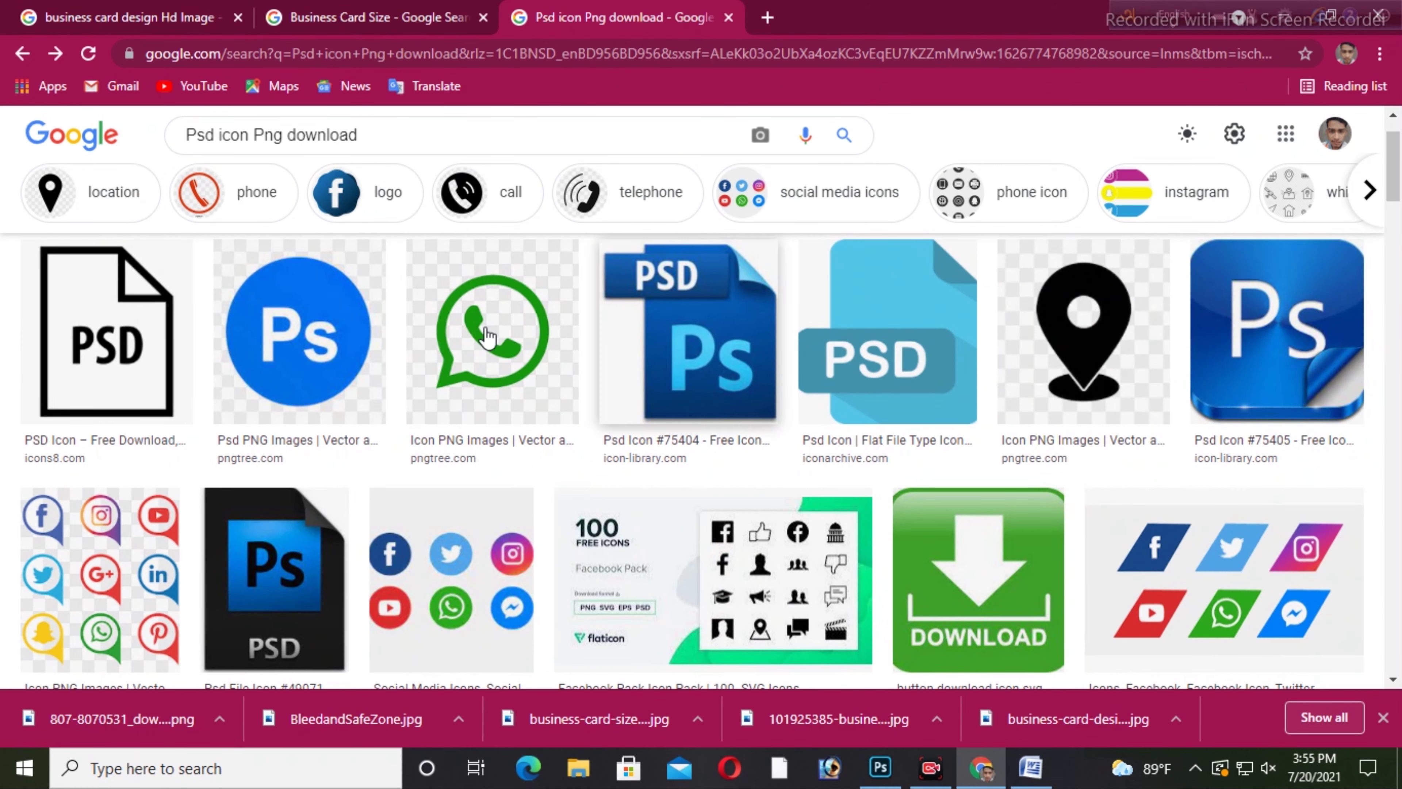
- Go back to web results, open flaticon.com, and browse its homepage icon packs
{"action": "left_click", "coordinate": [15, 62]}
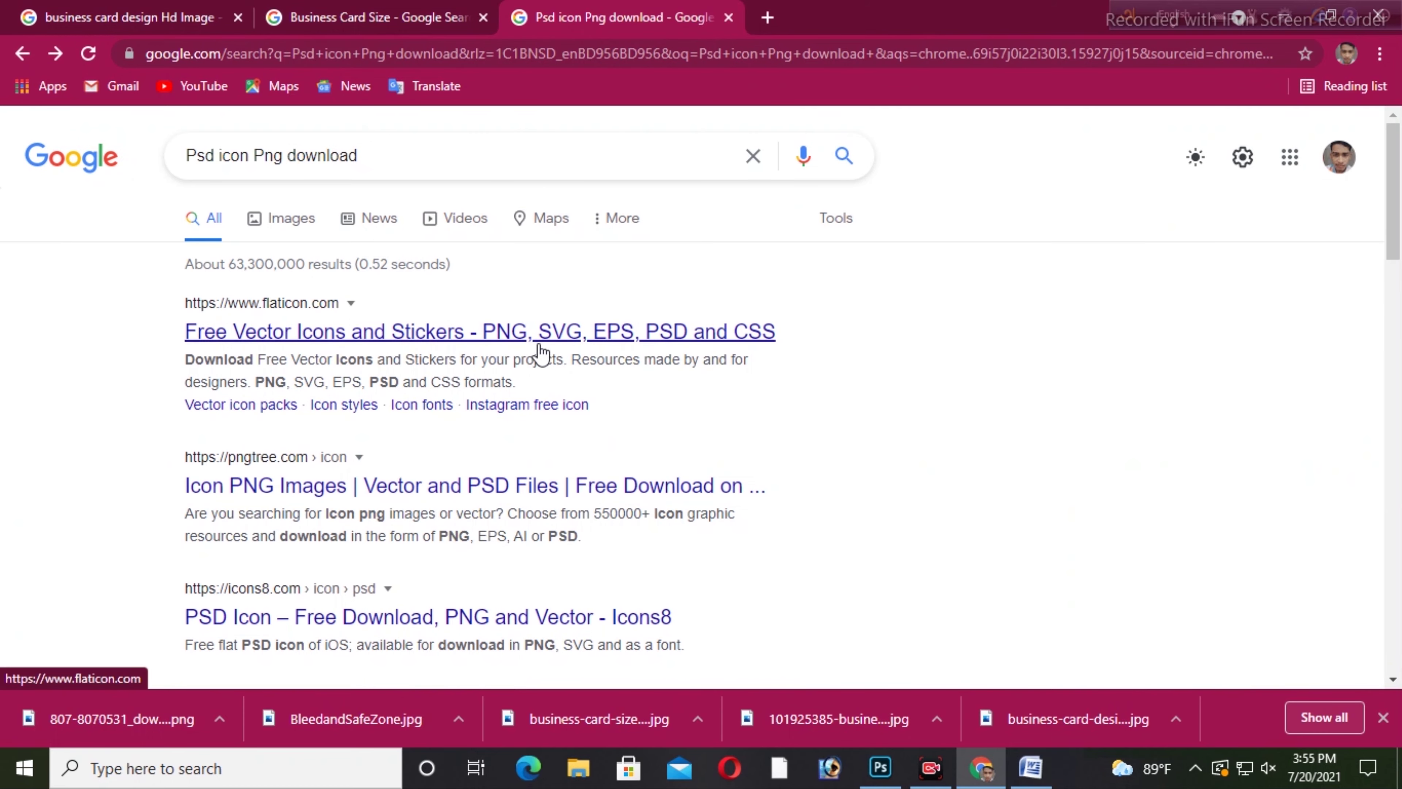
{"action": "left_click", "coordinate": [526, 327]}
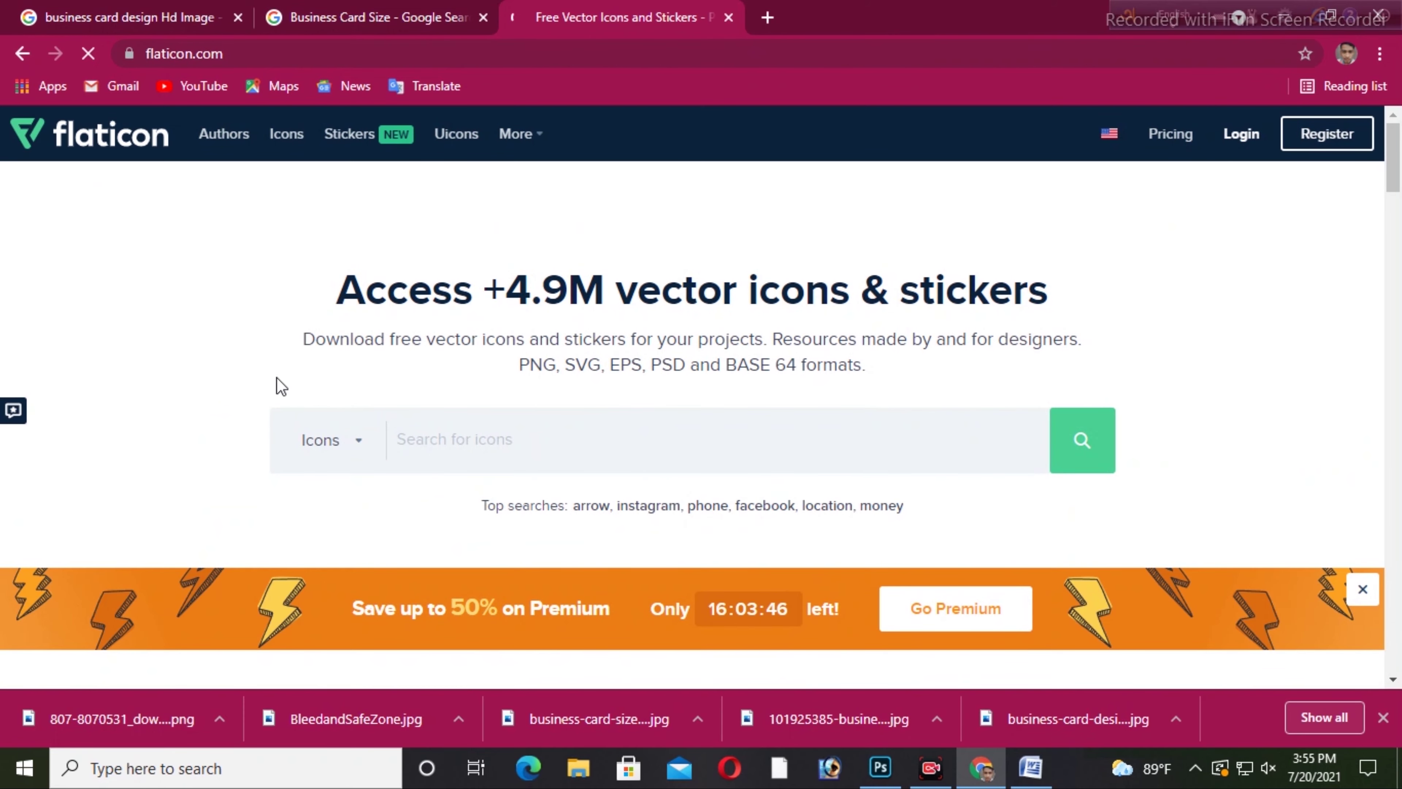
{"action": "scroll", "coordinate": [533, 464], "scroll_direction": "down", "scroll_amount": 2}
{"action": "scroll", "coordinate": [533, 465], "scroll_direction": "down", "scroll_amount": 5}
{"action": "scroll", "coordinate": [517, 470], "scroll_direction": "down", "scroll_amount": 3}
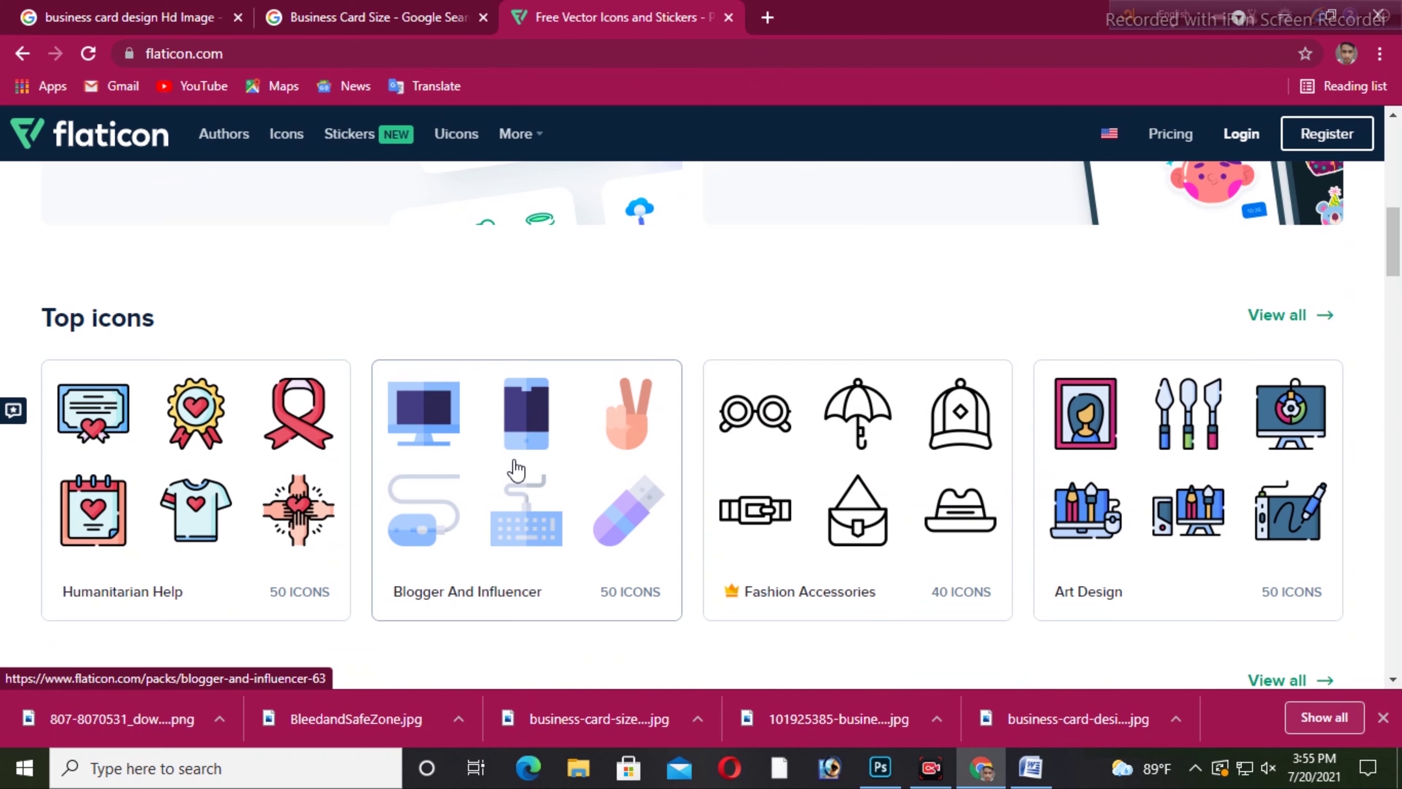
{"action": "scroll", "coordinate": [508, 470], "scroll_direction": "down", "scroll_amount": 2}
{"action": "scroll", "coordinate": [500, 469], "scroll_direction": "down", "scroll_amount": 5}
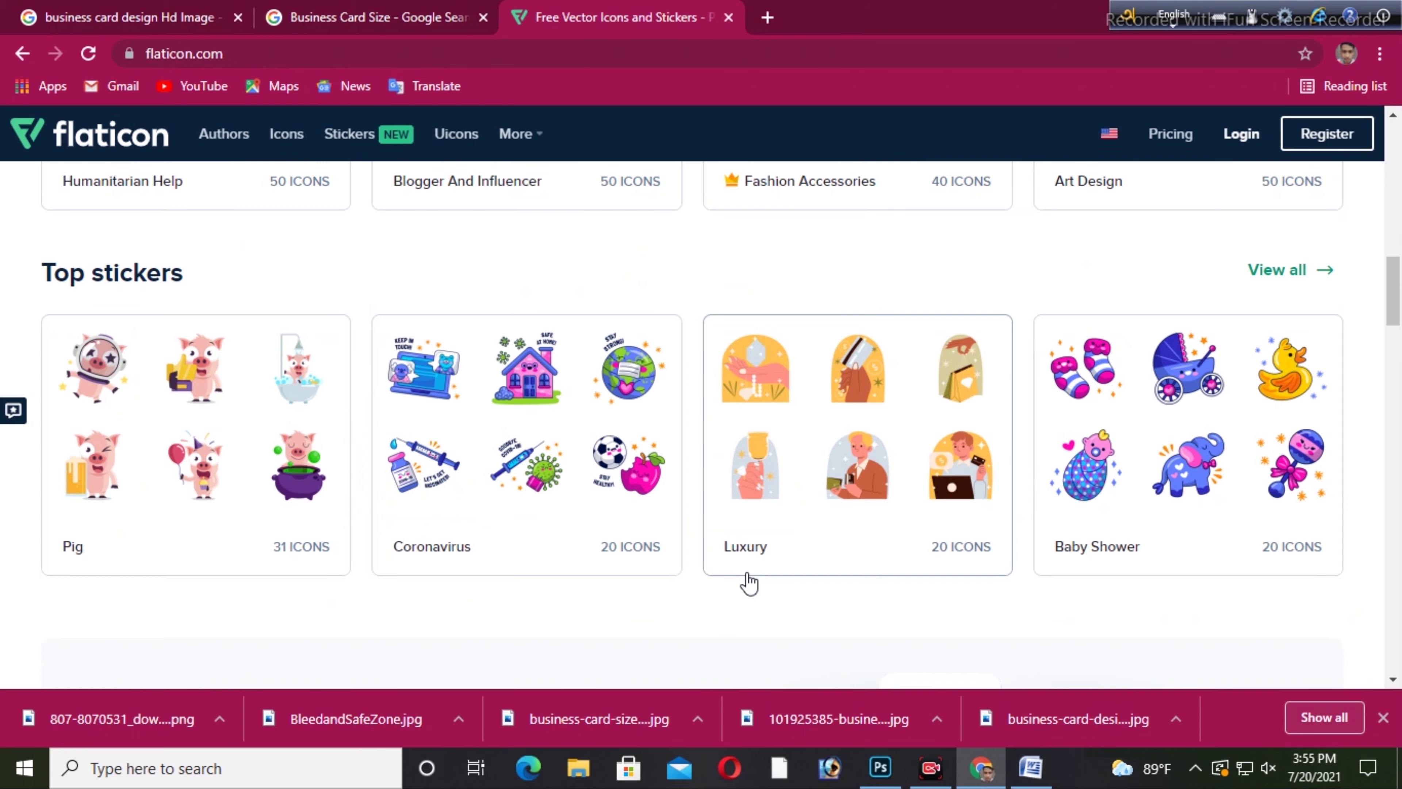
{"action": "scroll", "coordinate": [745, 582], "scroll_direction": "down", "scroll_amount": 5}
{"action": "scroll", "coordinate": [746, 555], "scroll_direction": "down", "scroll_amount": 2}
{"action": "scroll", "coordinate": [791, 557], "scroll_direction": "down", "scroll_amount": 3}
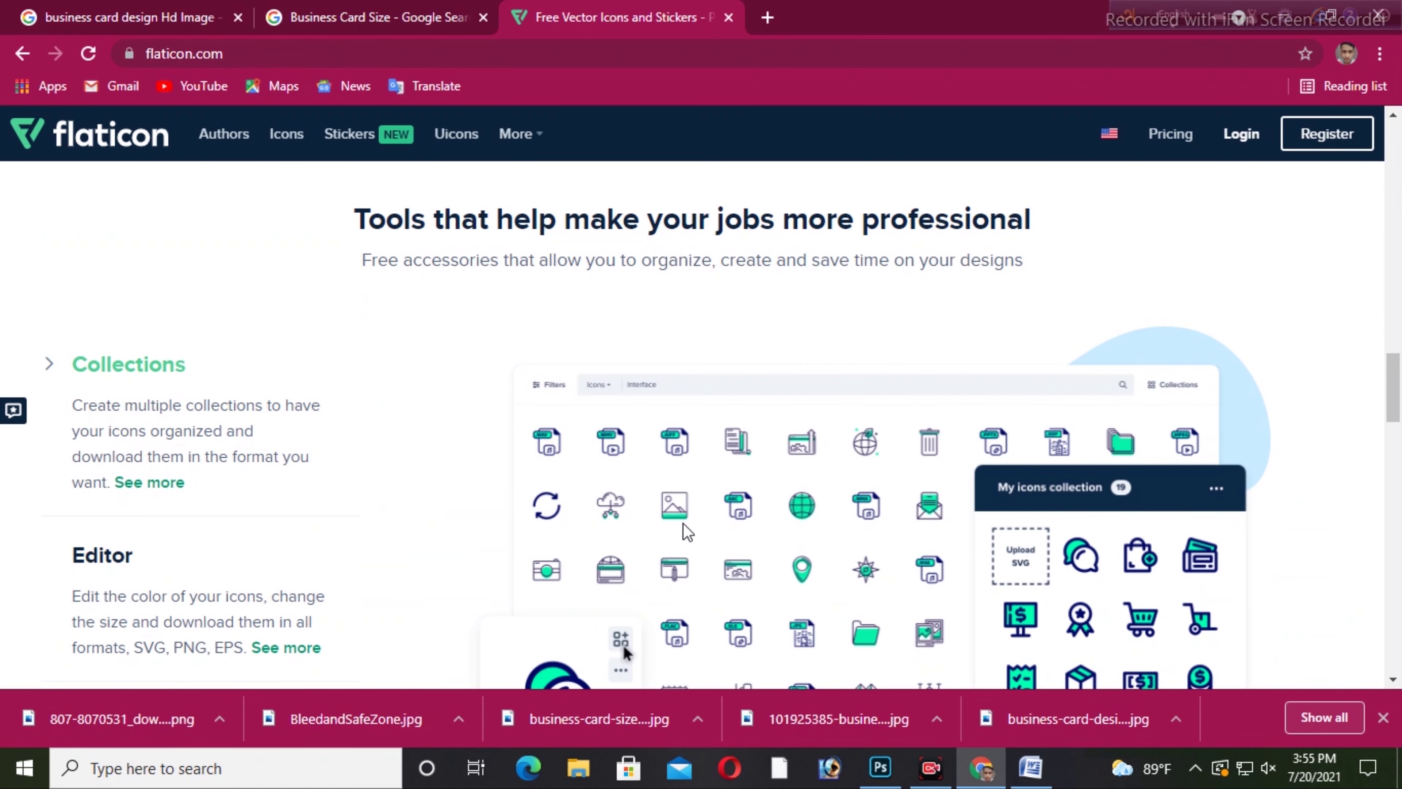
{"action": "scroll", "coordinate": [682, 532], "scroll_direction": "down", "scroll_amount": 5}
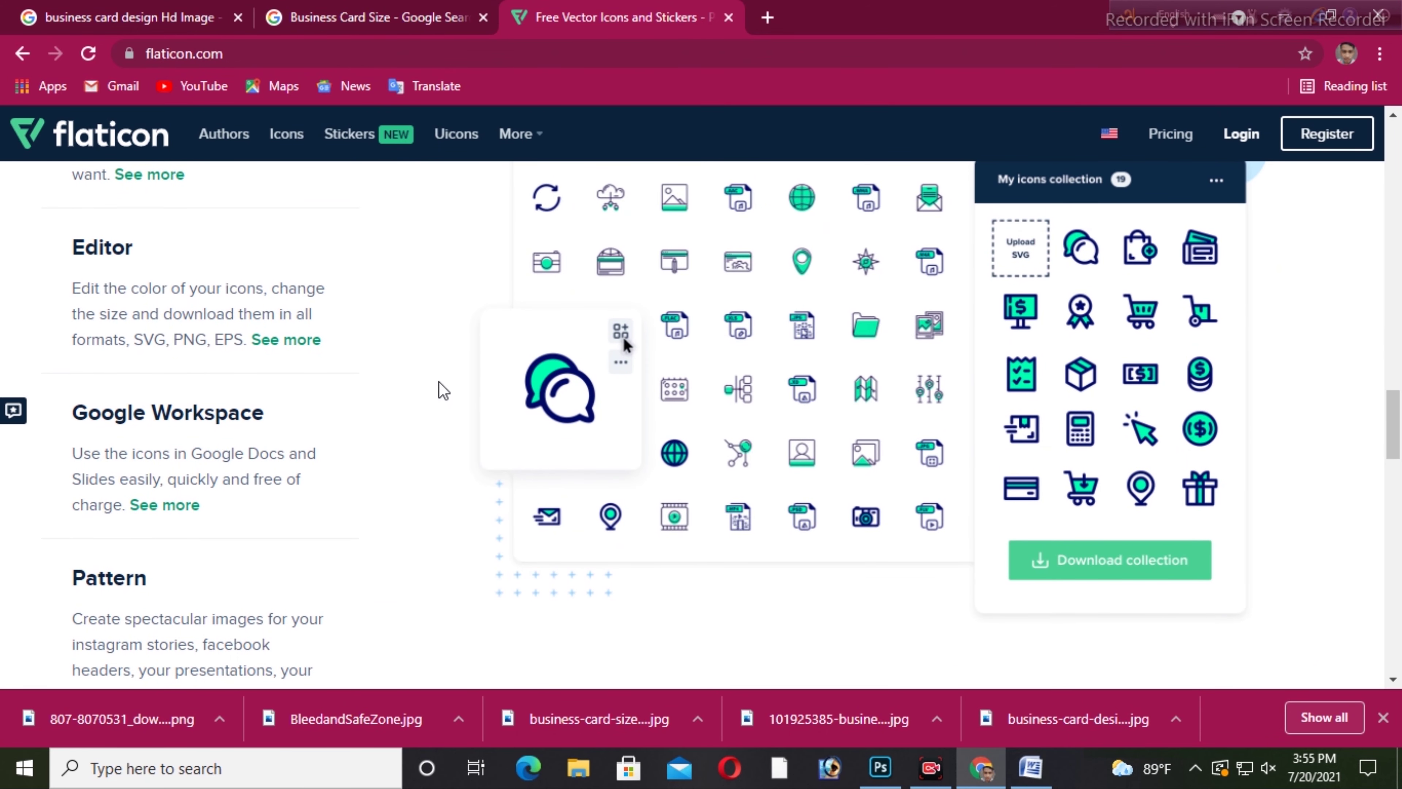
{"action": "scroll", "coordinate": [742, 603], "scroll_direction": "down", "scroll_amount": 4}
{"action": "scroll", "coordinate": [751, 603], "scroll_direction": "down", "scroll_amount": 5}
{"action": "scroll", "coordinate": [751, 599], "scroll_direction": "up", "scroll_amount": 10}
{"action": "scroll", "coordinate": [752, 595], "scroll_direction": "up", "scroll_amount": 6}
{"action": "scroll", "coordinate": [734, 585], "scroll_direction": "up", "scroll_amount": 3}
{"action": "scroll", "coordinate": [733, 586], "scroll_direction": "up", "scroll_amount": 5}
{"action": "scroll", "coordinate": [883, 572], "scroll_direction": "up", "scroll_amount": 3}
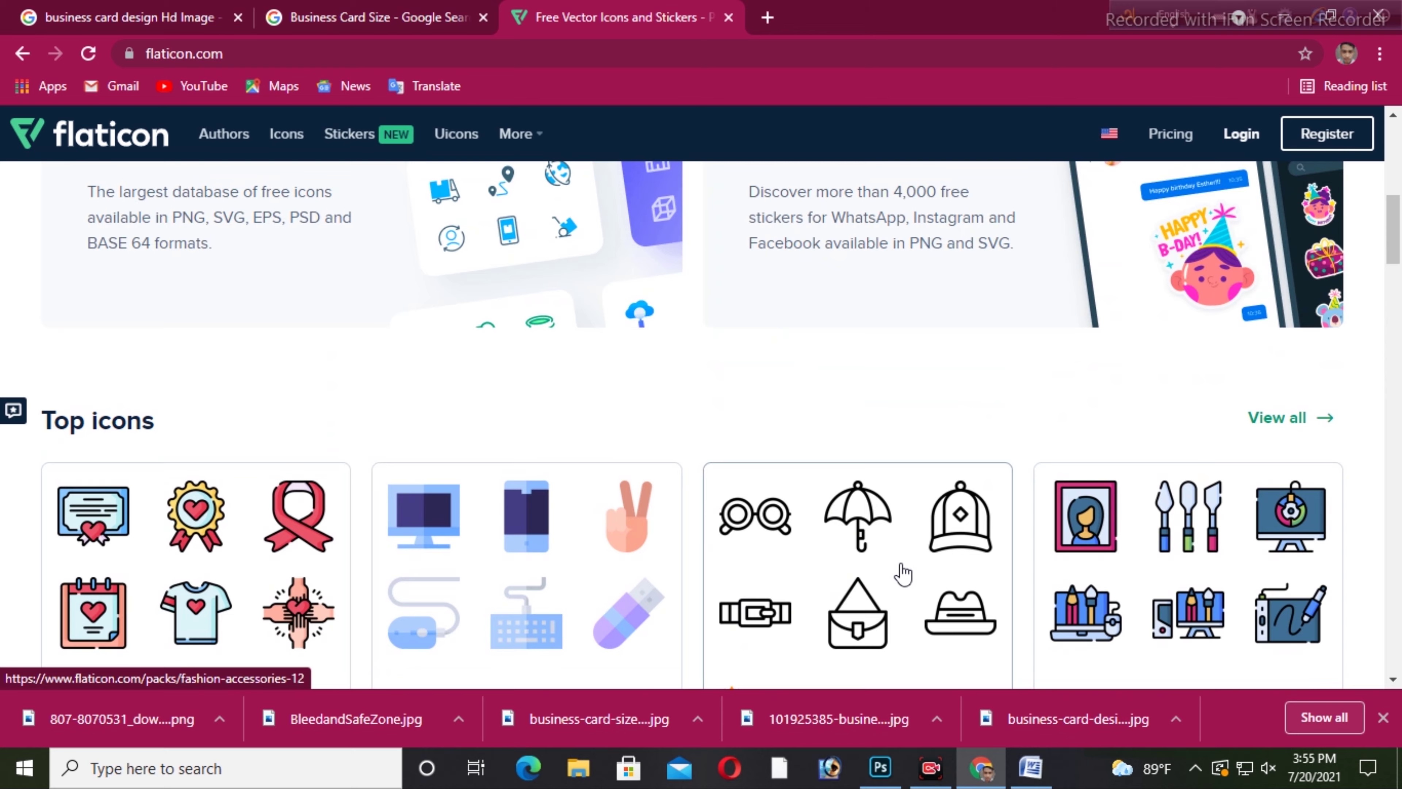
{"action": "scroll", "coordinate": [885, 568], "scroll_direction": "down", "scroll_amount": 3}
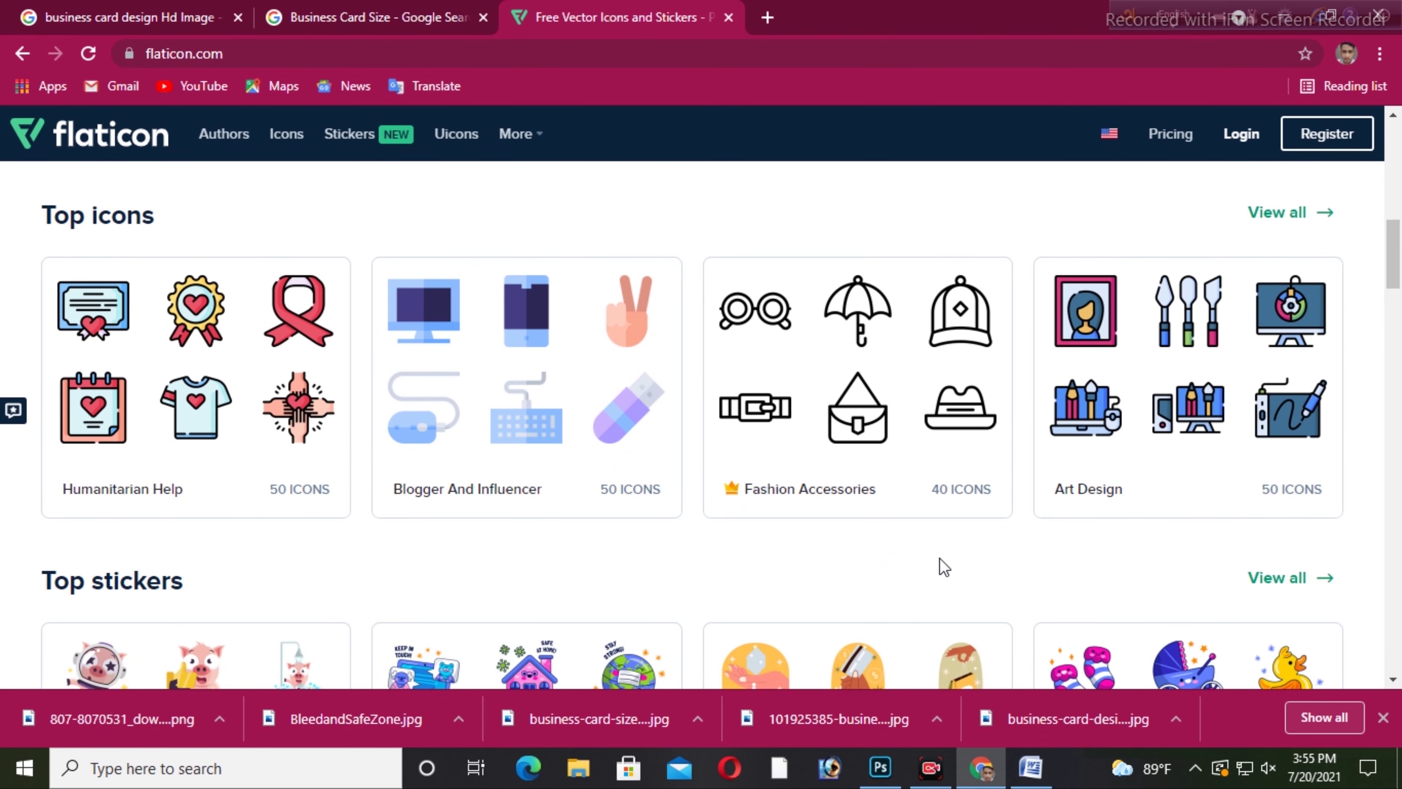
{"action": "scroll", "coordinate": [493, 569], "scroll_direction": "up", "scroll_amount": 7}
{"action": "scroll", "coordinate": [416, 579], "scroll_direction": "up", "scroll_amount": 5}
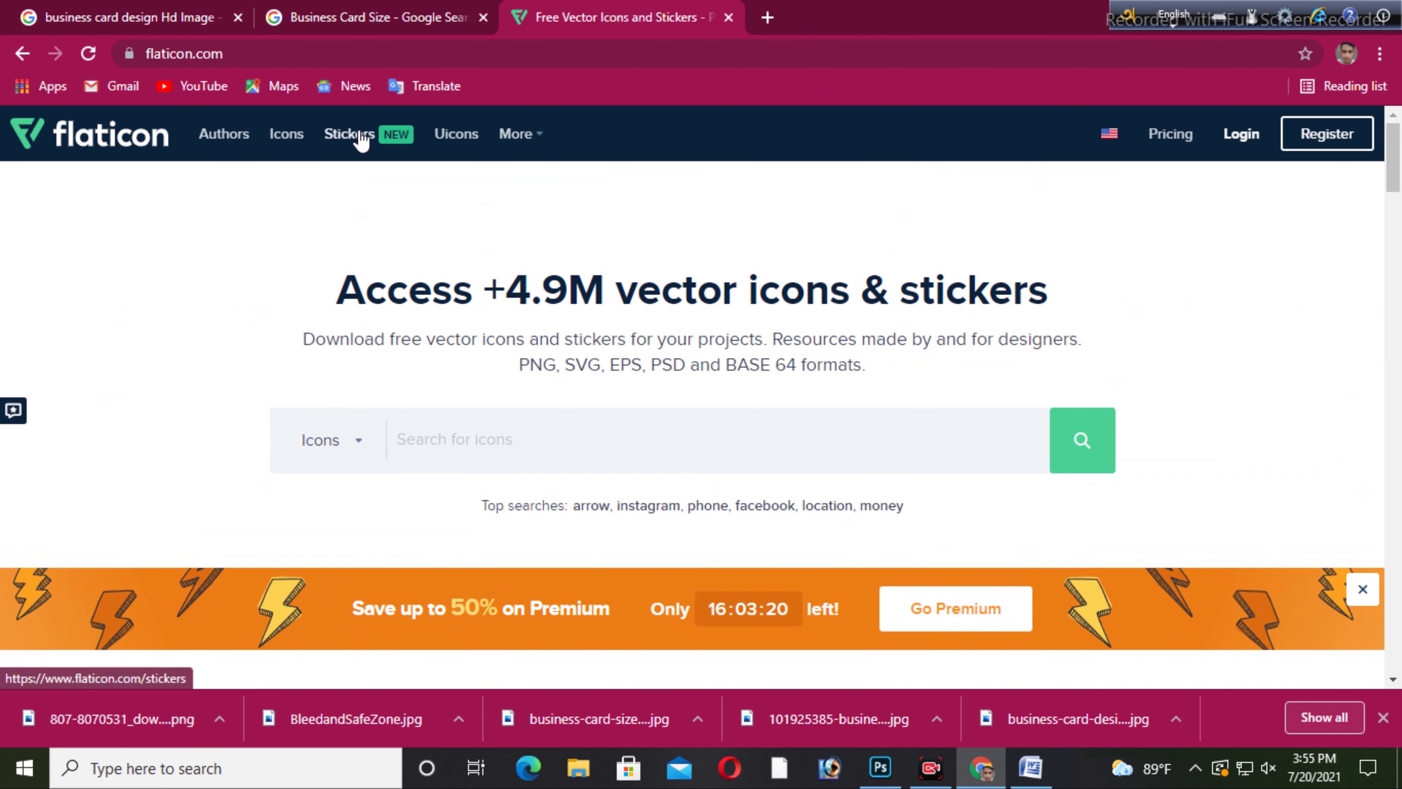
- Browse Flaticon's Icons vector overview page, then minimize the browser
{"action": "left_click", "coordinate": [292, 137]}
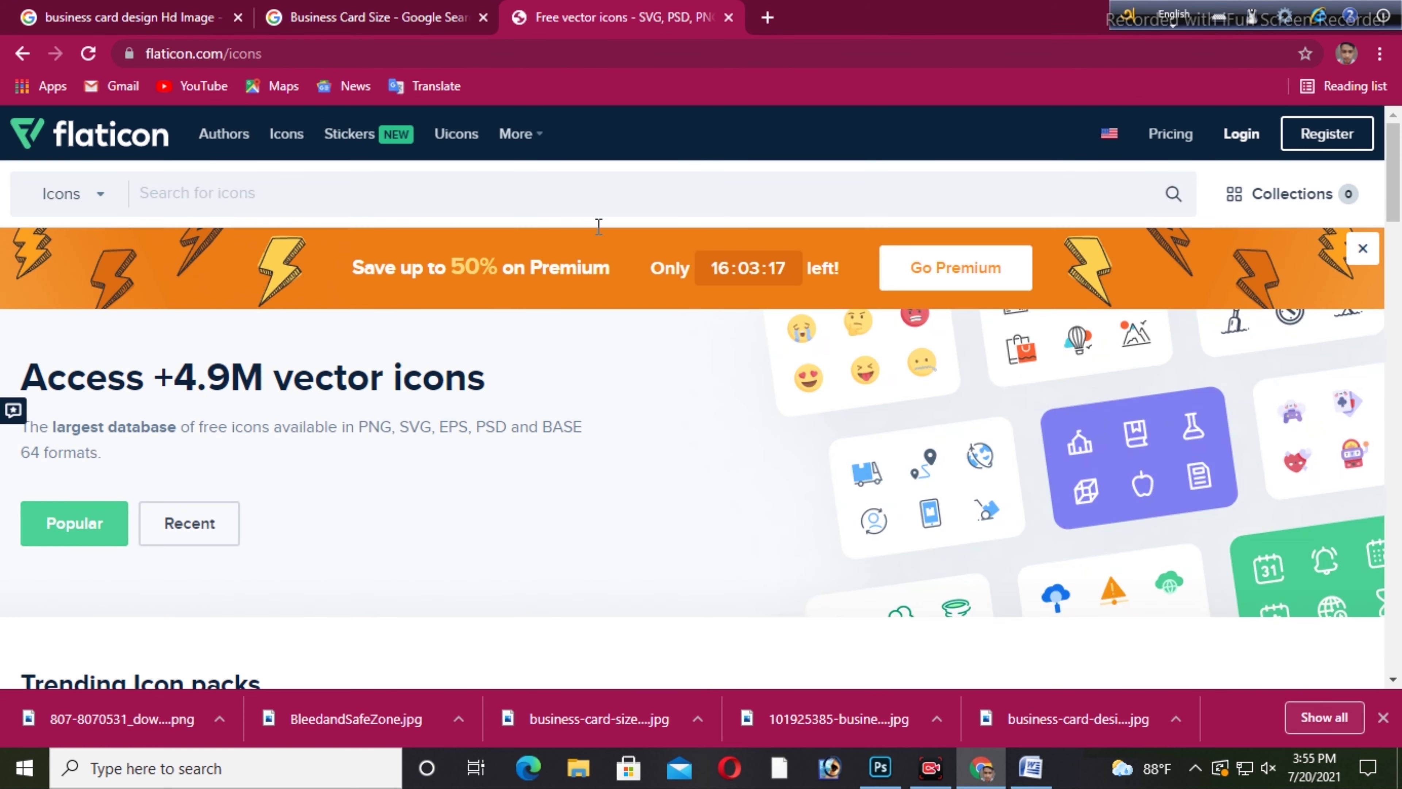
{"action": "scroll", "coordinate": [668, 445], "scroll_direction": "down", "scroll_amount": 2}
{"action": "scroll", "coordinate": [667, 445], "scroll_direction": "down", "scroll_amount": 6}
{"action": "scroll", "coordinate": [669, 444], "scroll_direction": "down", "scroll_amount": 5}
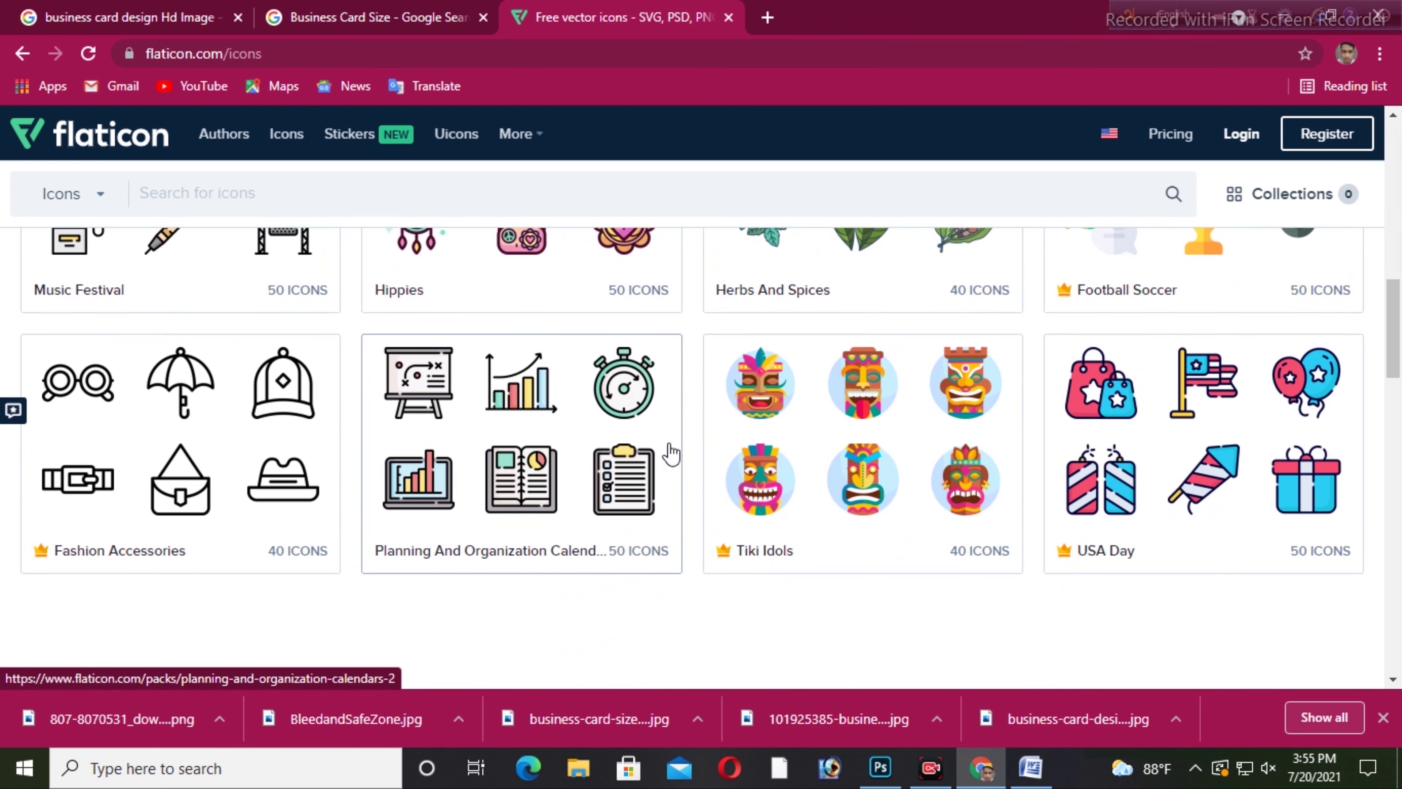
{"action": "scroll", "coordinate": [669, 447], "scroll_direction": "down", "scroll_amount": 2}
{"action": "scroll", "coordinate": [669, 447], "scroll_direction": "down", "scroll_amount": 3}
{"action": "scroll", "coordinate": [670, 452], "scroll_direction": "up", "scroll_amount": 8}
{"action": "scroll", "coordinate": [670, 453], "scroll_direction": "up", "scroll_amount": 10}
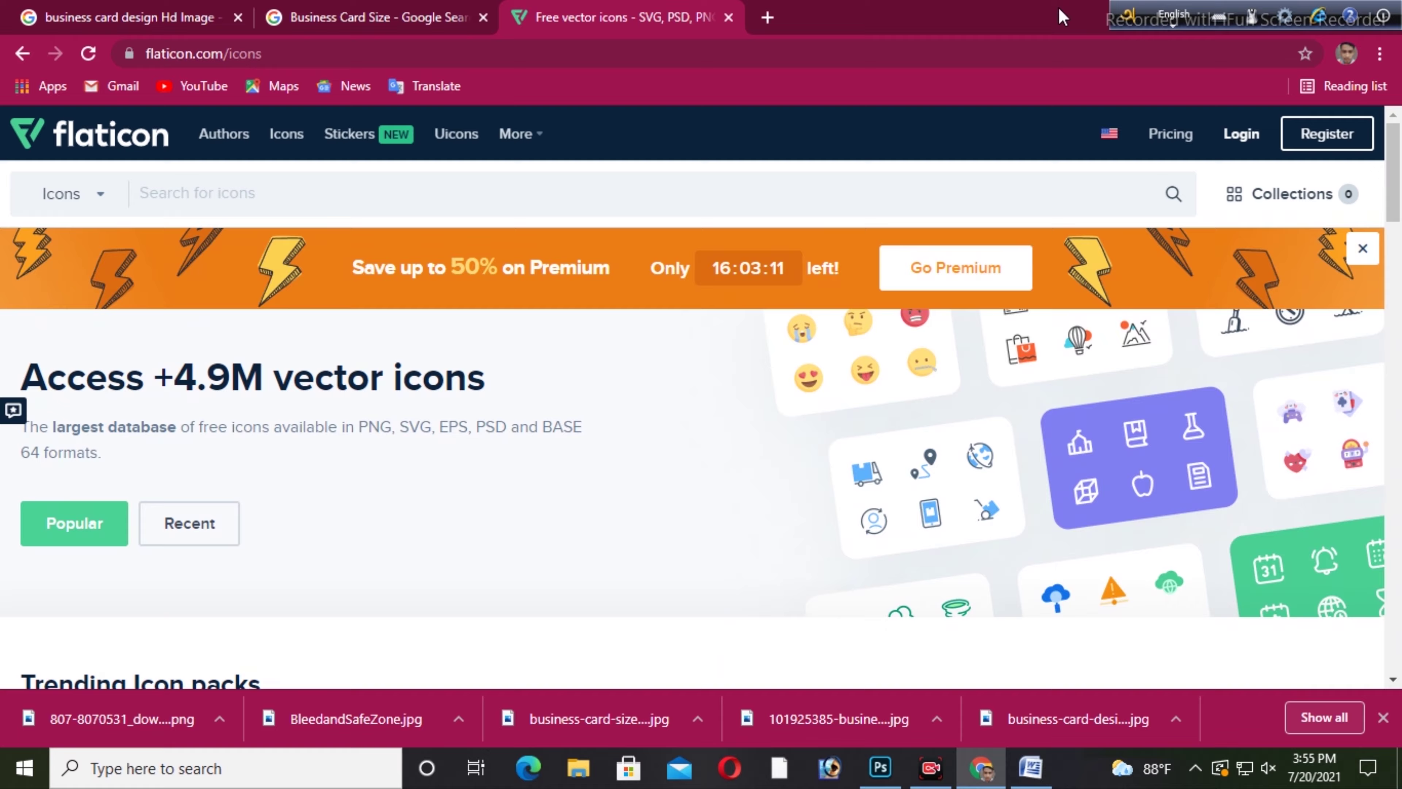
{"action": "double_click", "coordinate": [983, 34]}
- Open the downloaded green social-media icon sheet PNG in Photoshop
{"action": "left_click", "coordinate": [807, 36]}
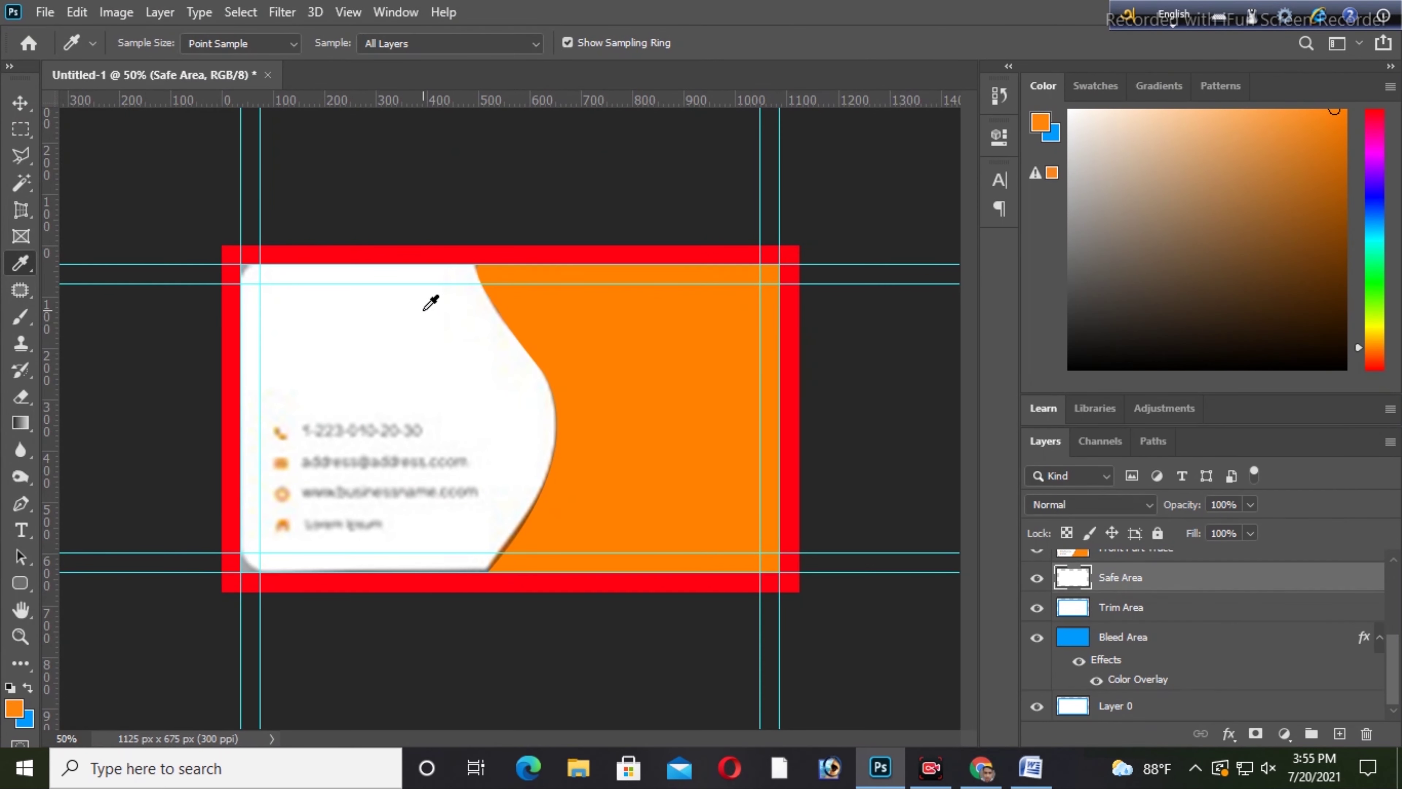
{"action": "key", "text": "ctrl+o"}
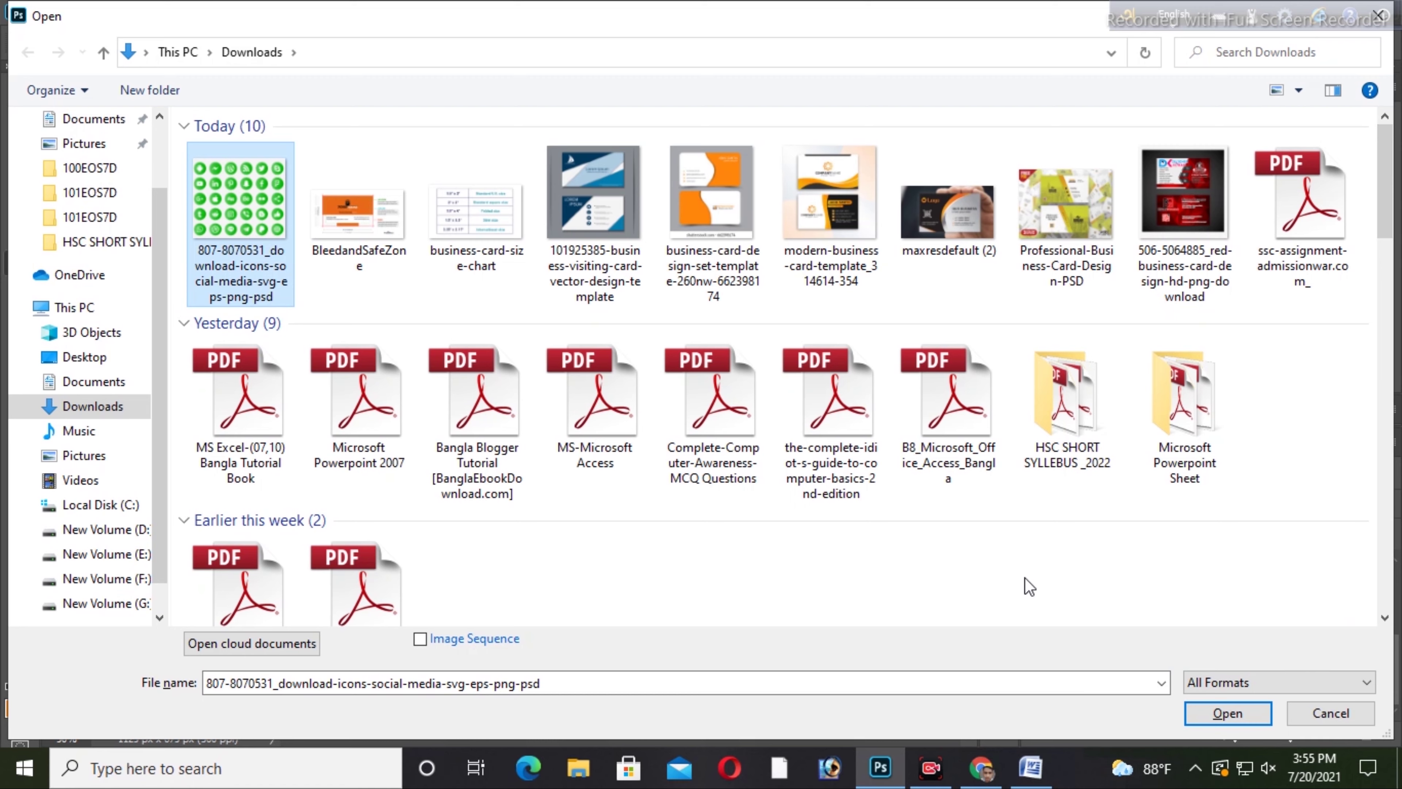
{"action": "key", "text": "Return"}
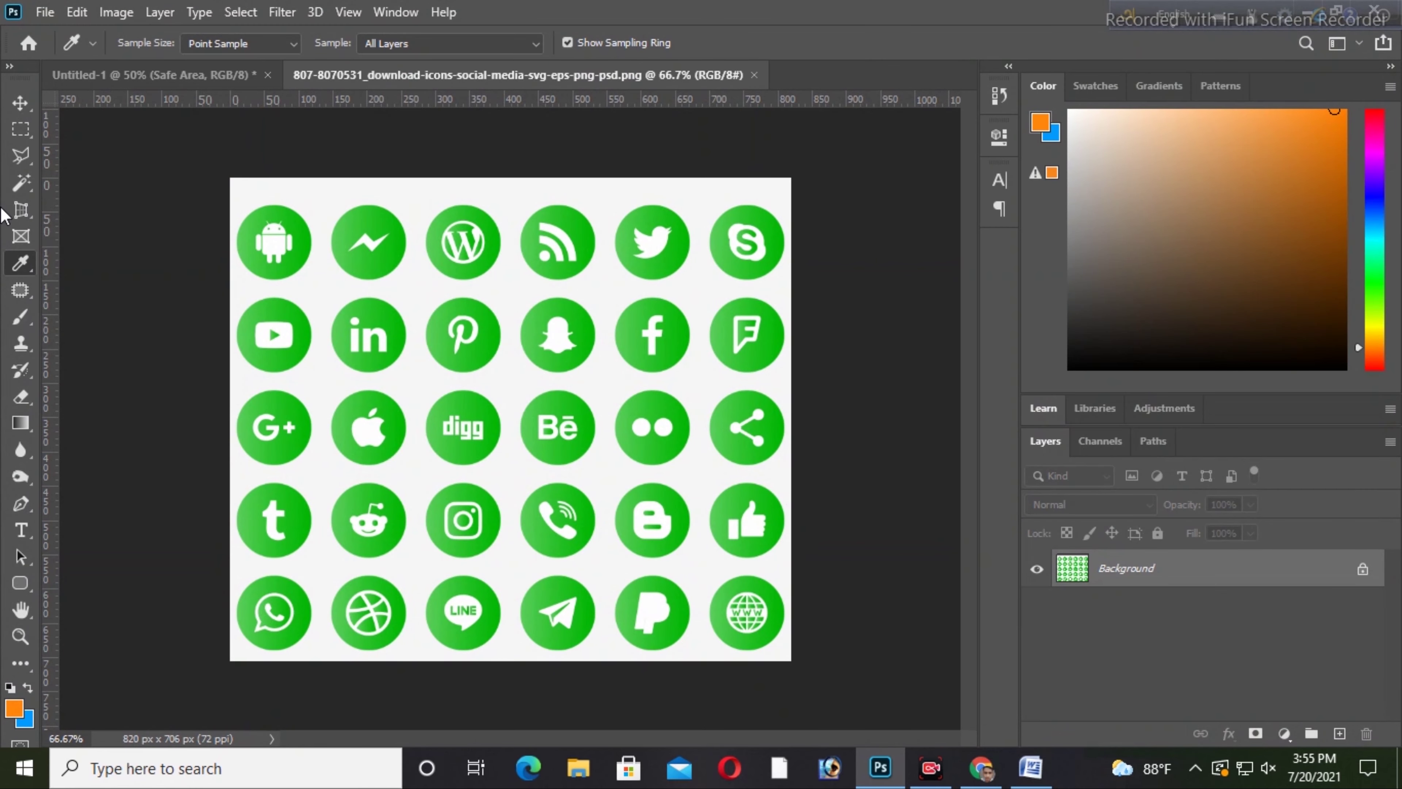
{"action": "left_click", "coordinate": [20, 102]}
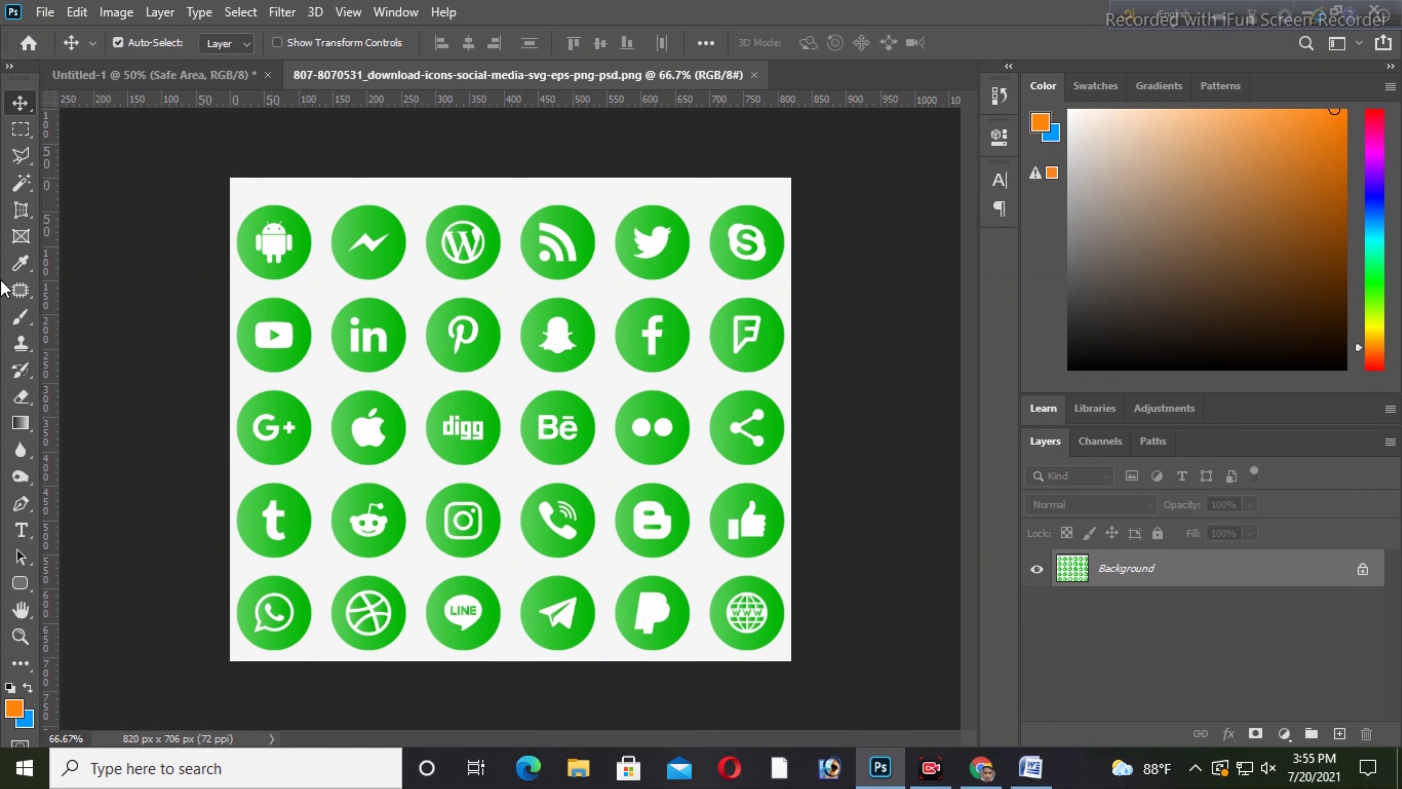
- Select the green phone icon circle with the Quick Selection Tool at brush size 250
{"action": "left_click", "coordinate": [20, 183]}
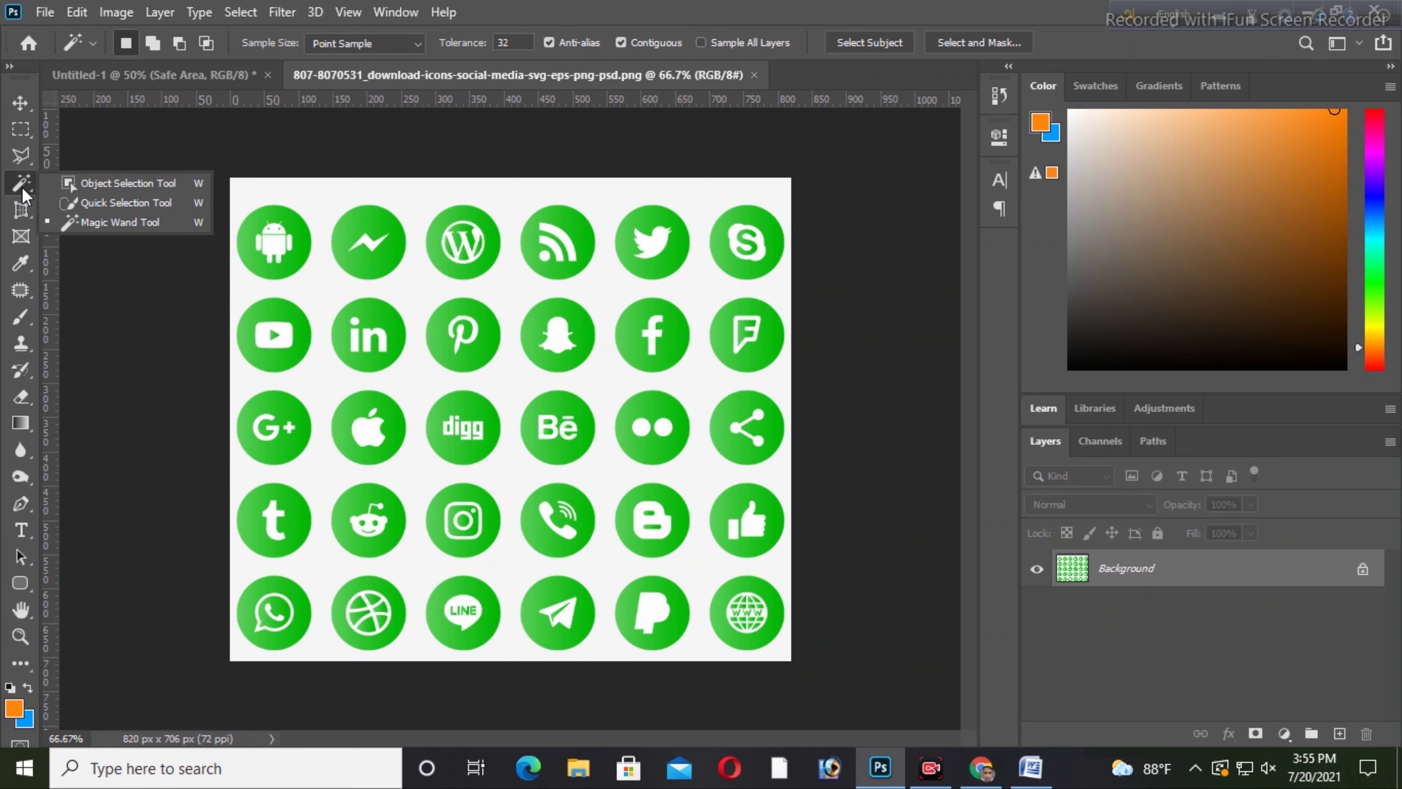
{"action": "left_click", "coordinate": [139, 206]}
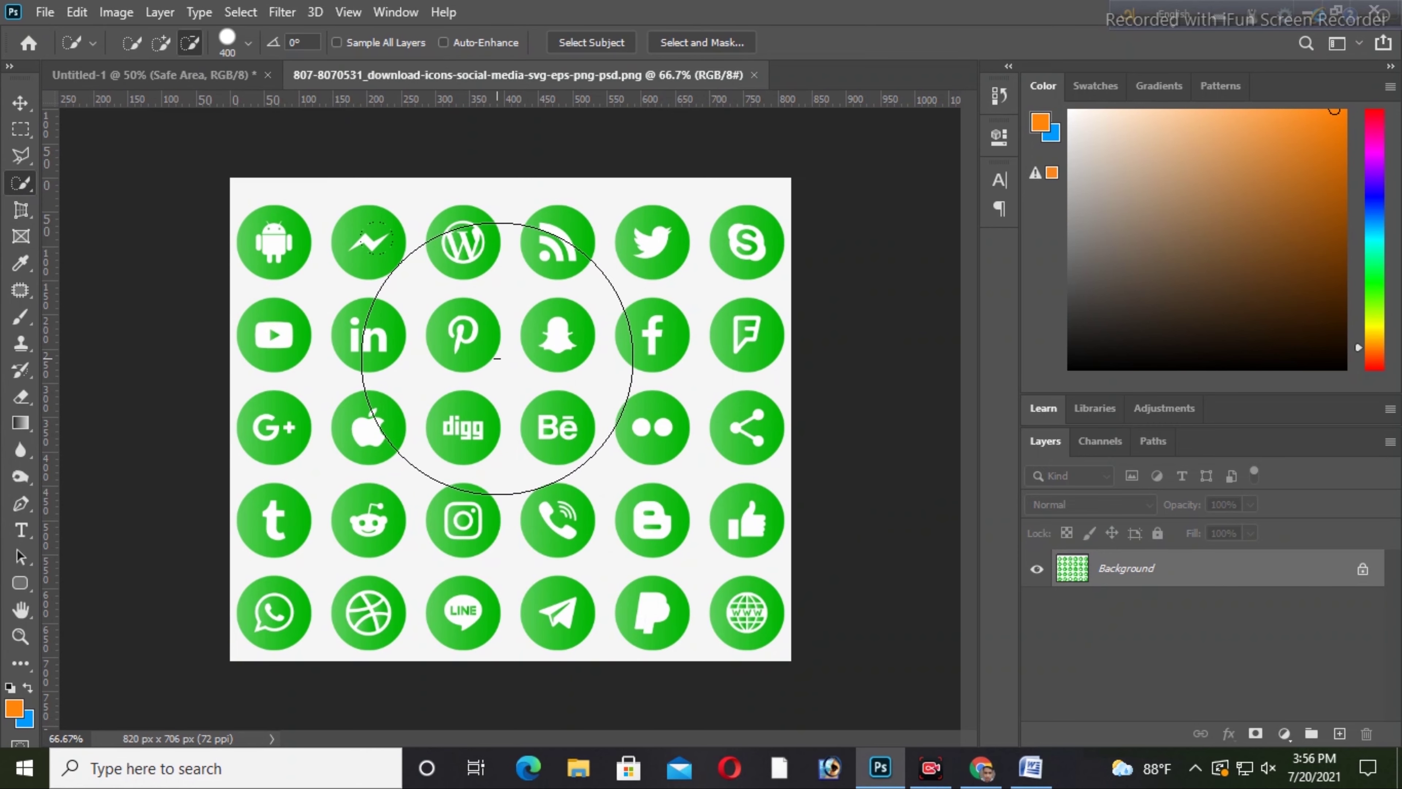
{"action": "key", "text": "bracketleft"}
{"action": "key", "text": "bracketleft"}
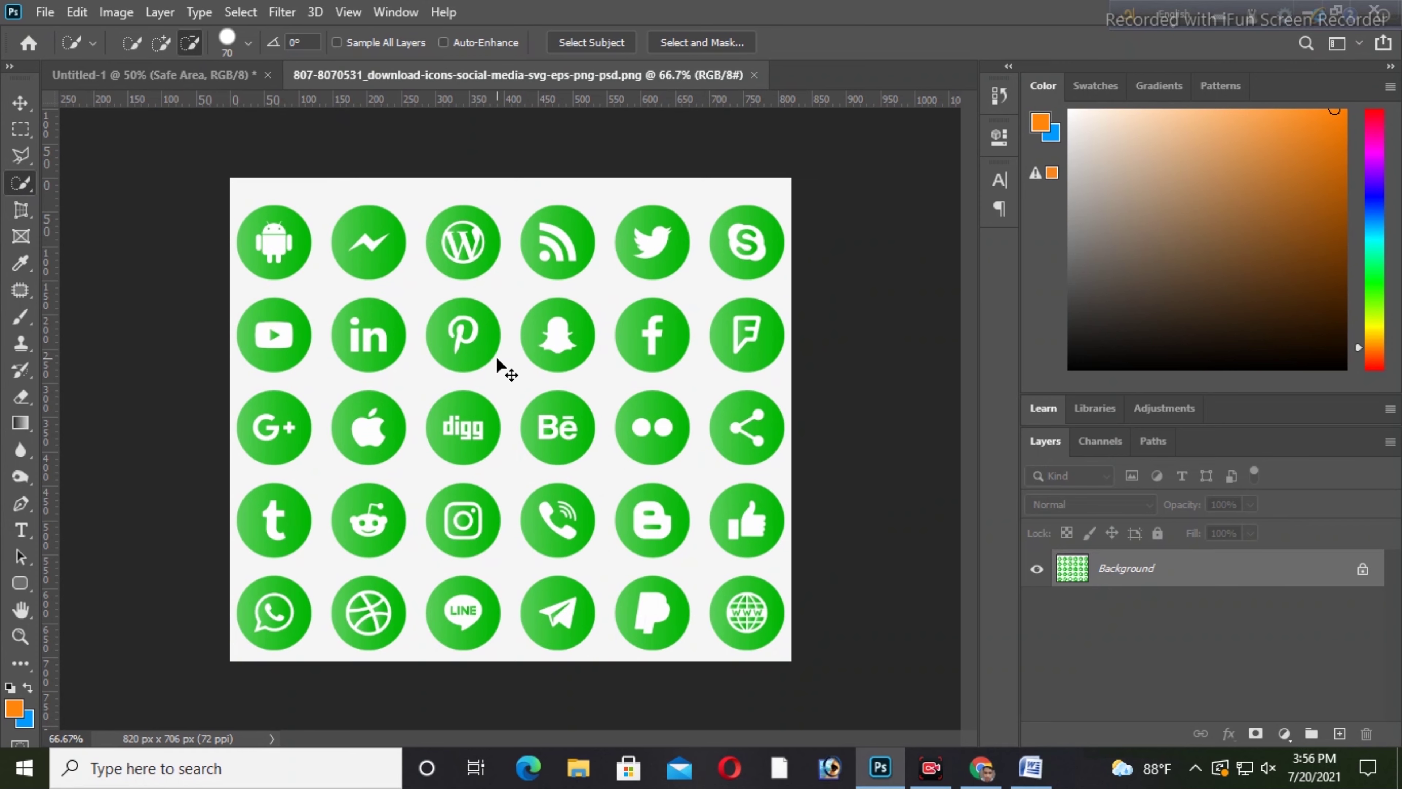
{"action": "key", "text": "ctrl+plus"}
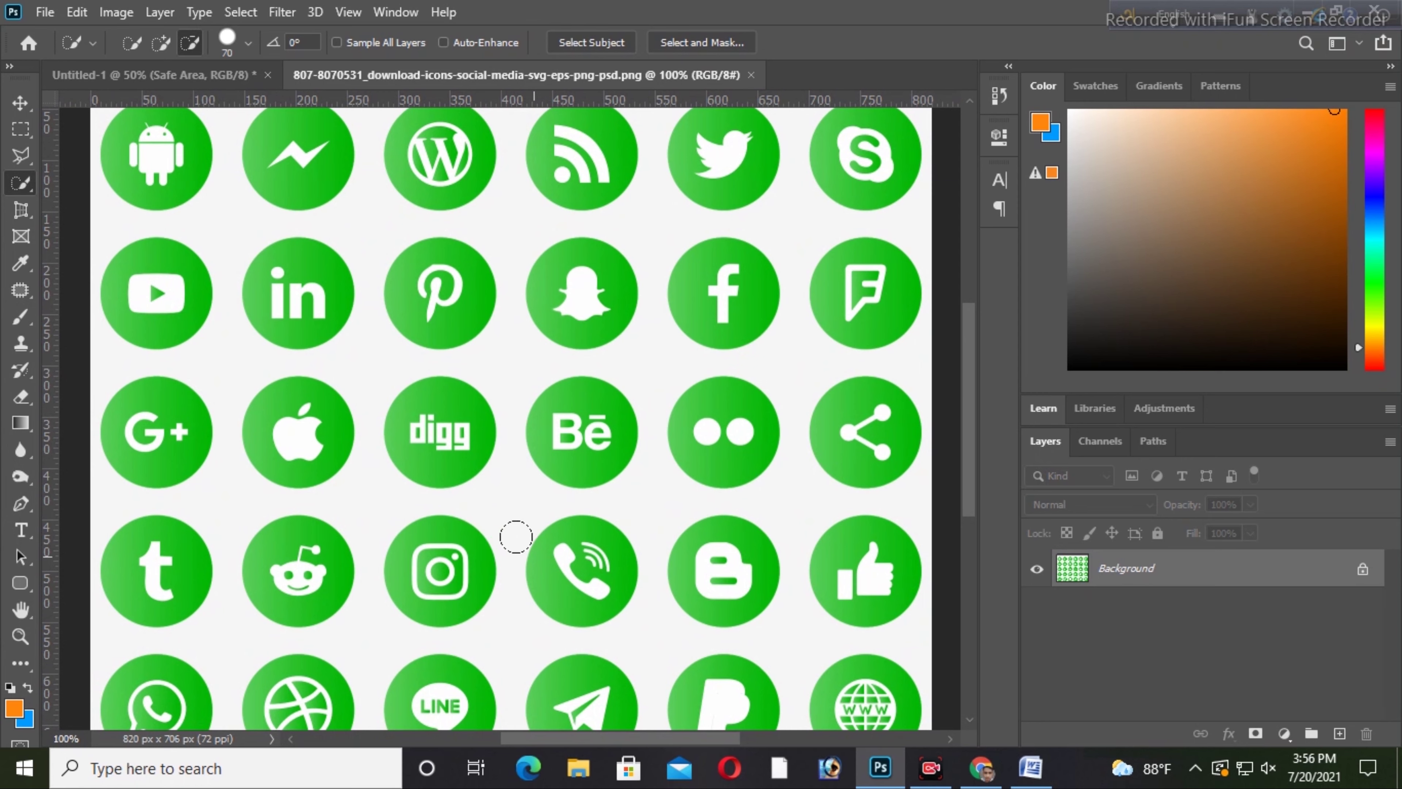
{"action": "left_click", "coordinate": [548, 541]}
{"action": "key", "text": "alt"}
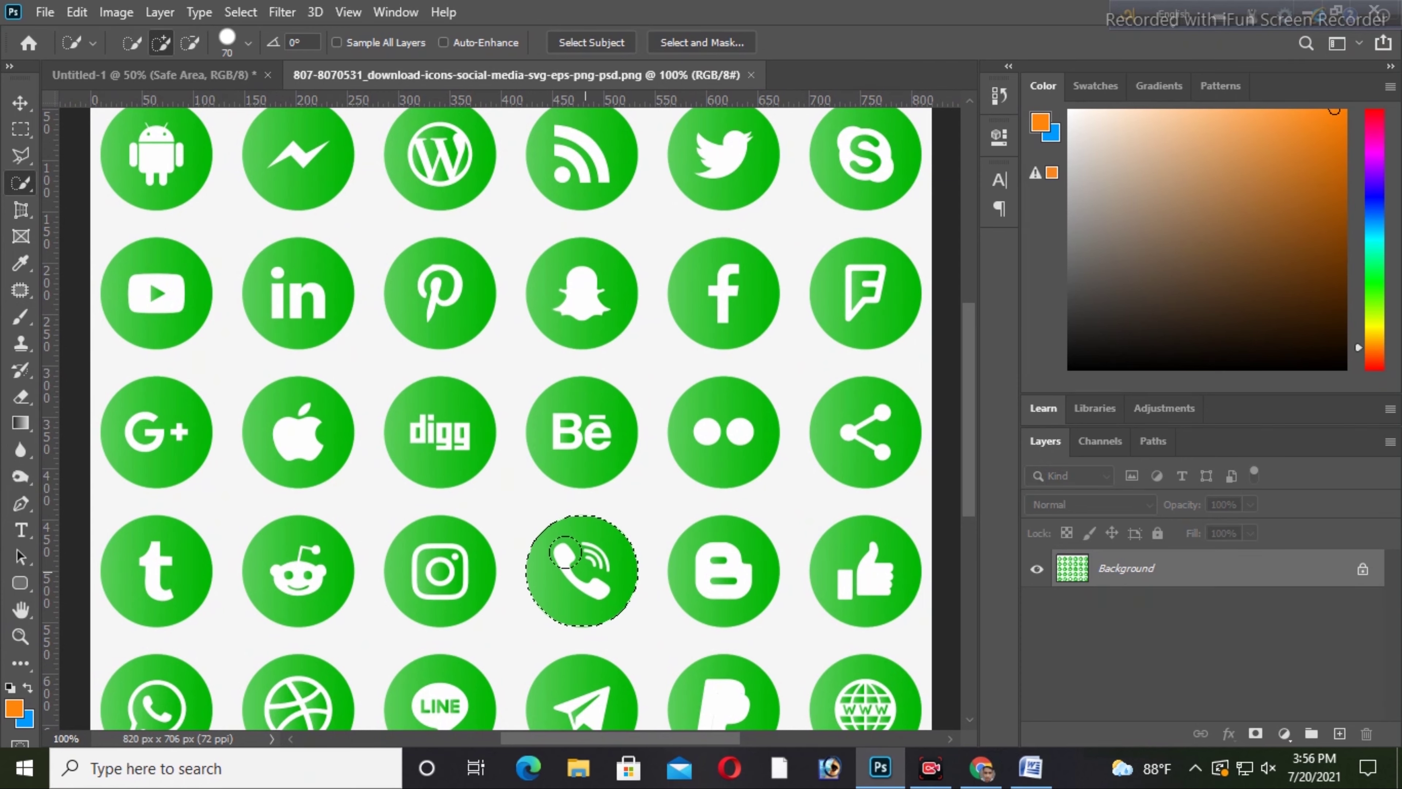
{"action": "key", "text": "alt"}
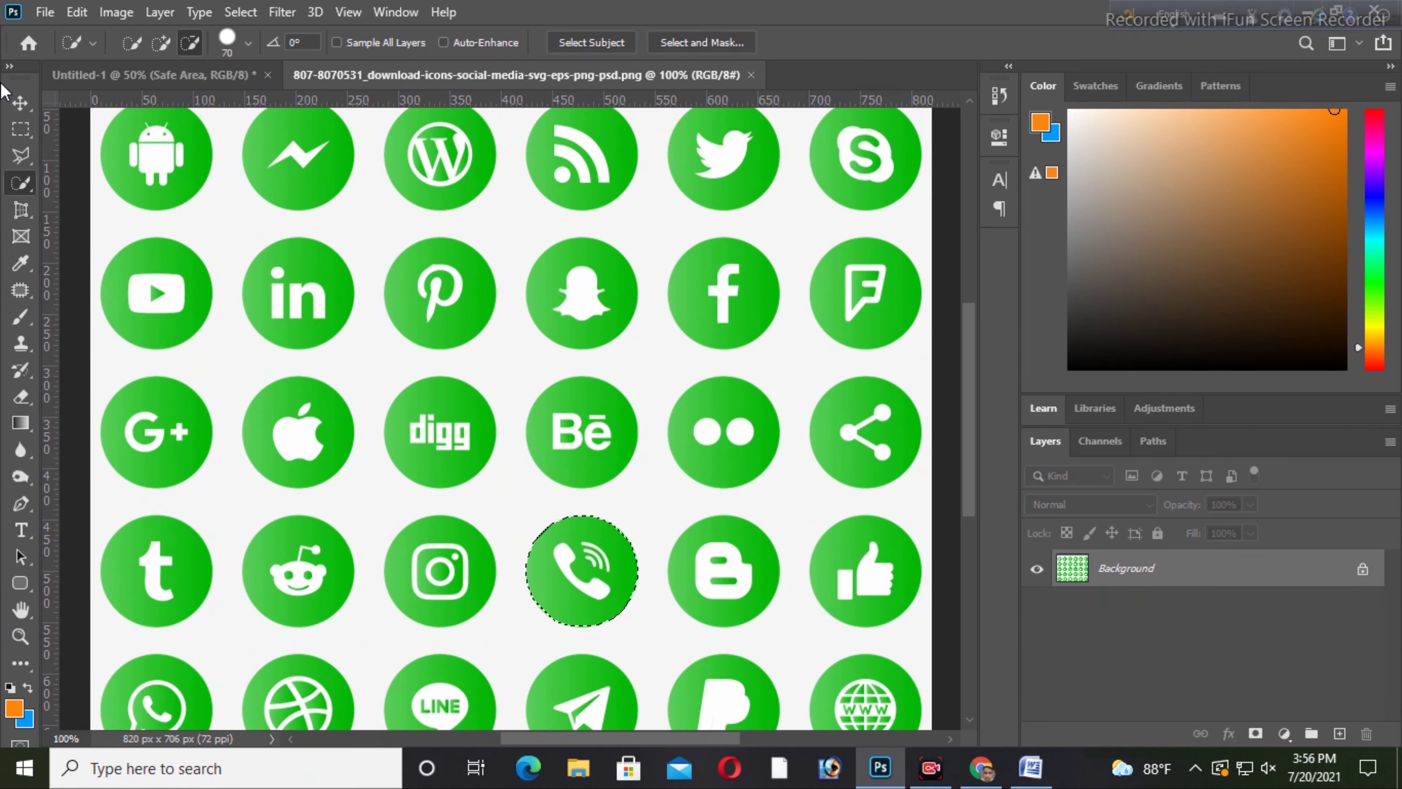
{"action": "left_click", "coordinate": [21, 104]}
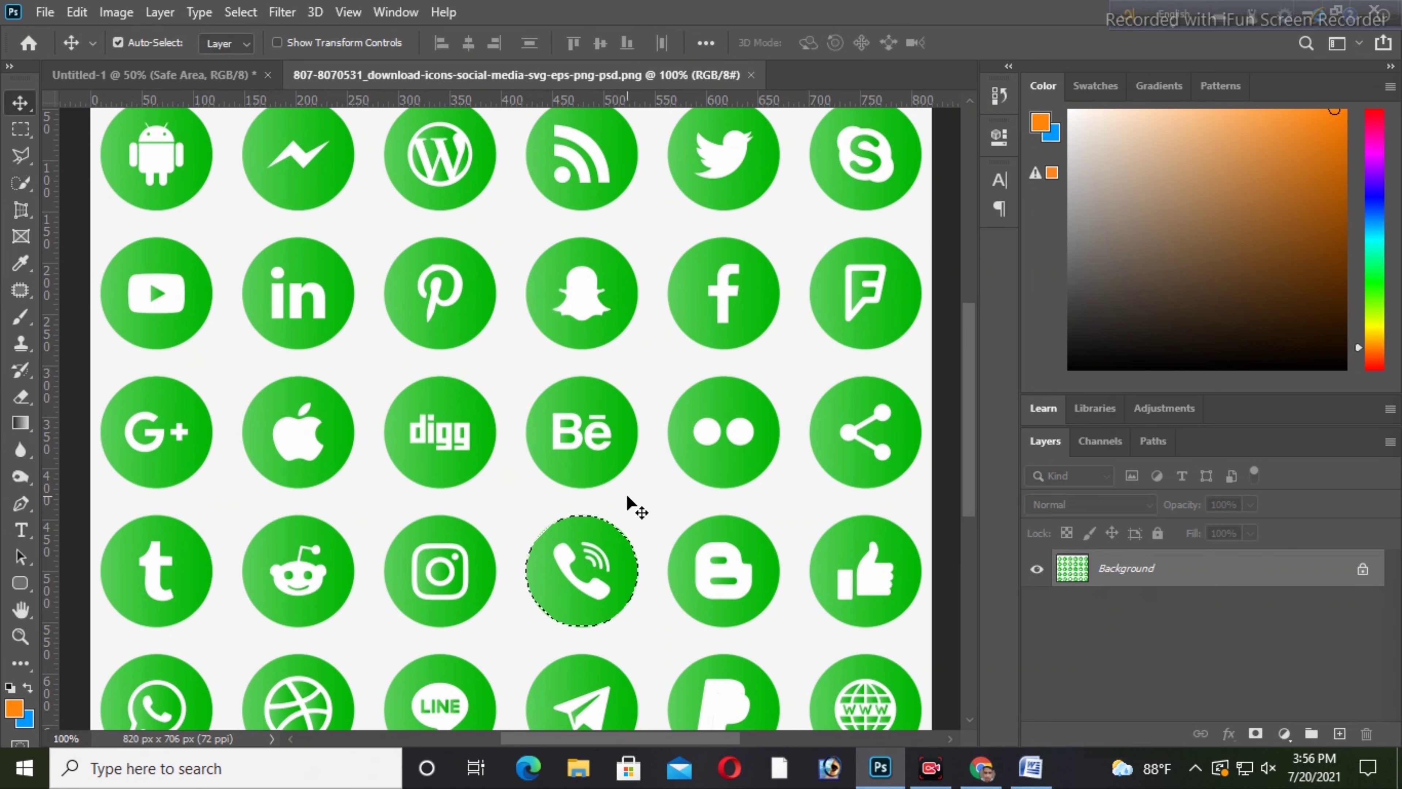
- Drag the green phone icon onto the business card's white area above the contact details
{"action": "mouse_move", "coordinate": [575, 582]}
{"action": "left_mouse_down"}
{"action": "mouse_move", "coordinate": [444, 635]}
{"action": "mouse_move", "coordinate": [630, 453]}
{"action": "mouse_move", "coordinate": [155, 86]}
{"action": "mouse_move", "coordinate": [161, 71]}
{"action": "left_mouse_up"}
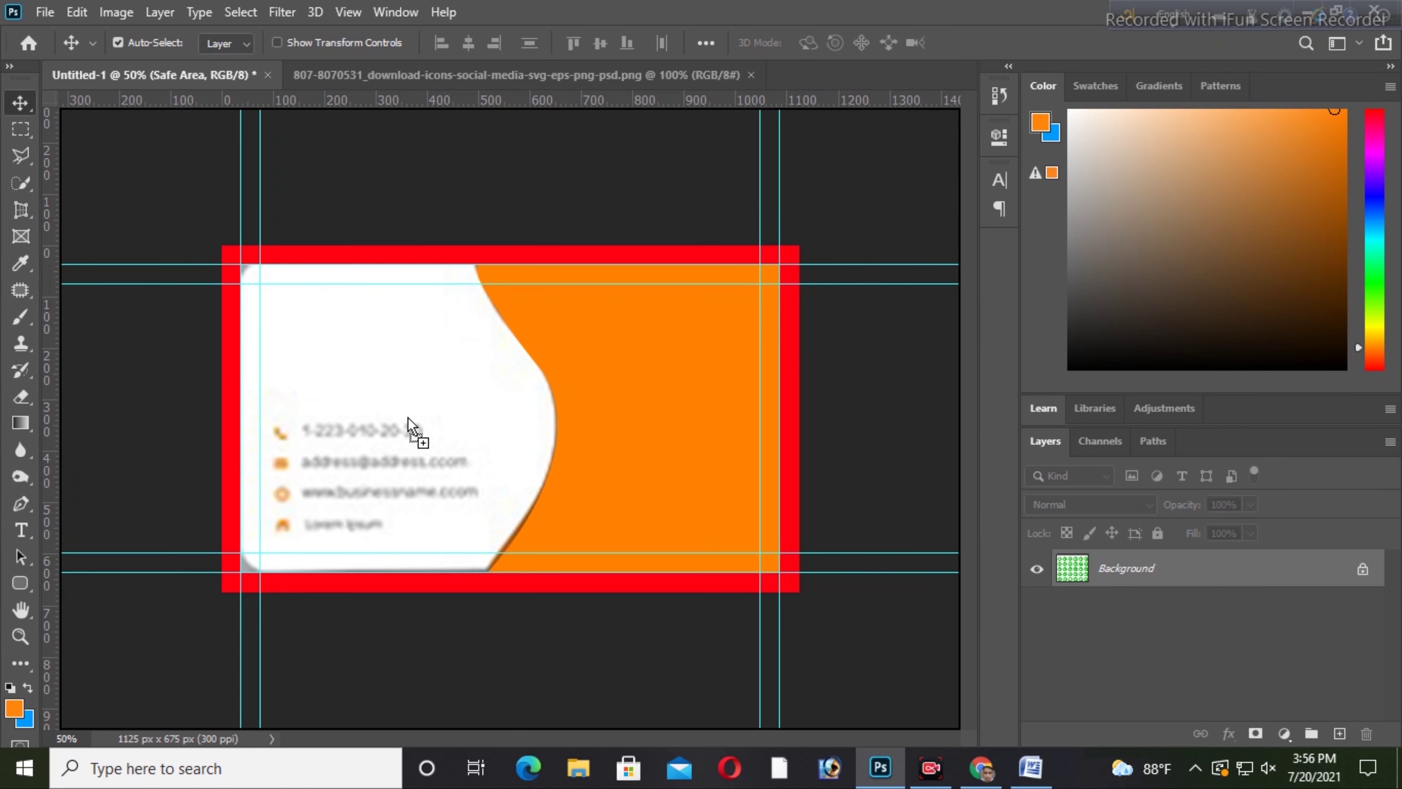
{"action": "left_click_drag", "start_coordinate": [398, 361], "coordinate": [407, 417]}
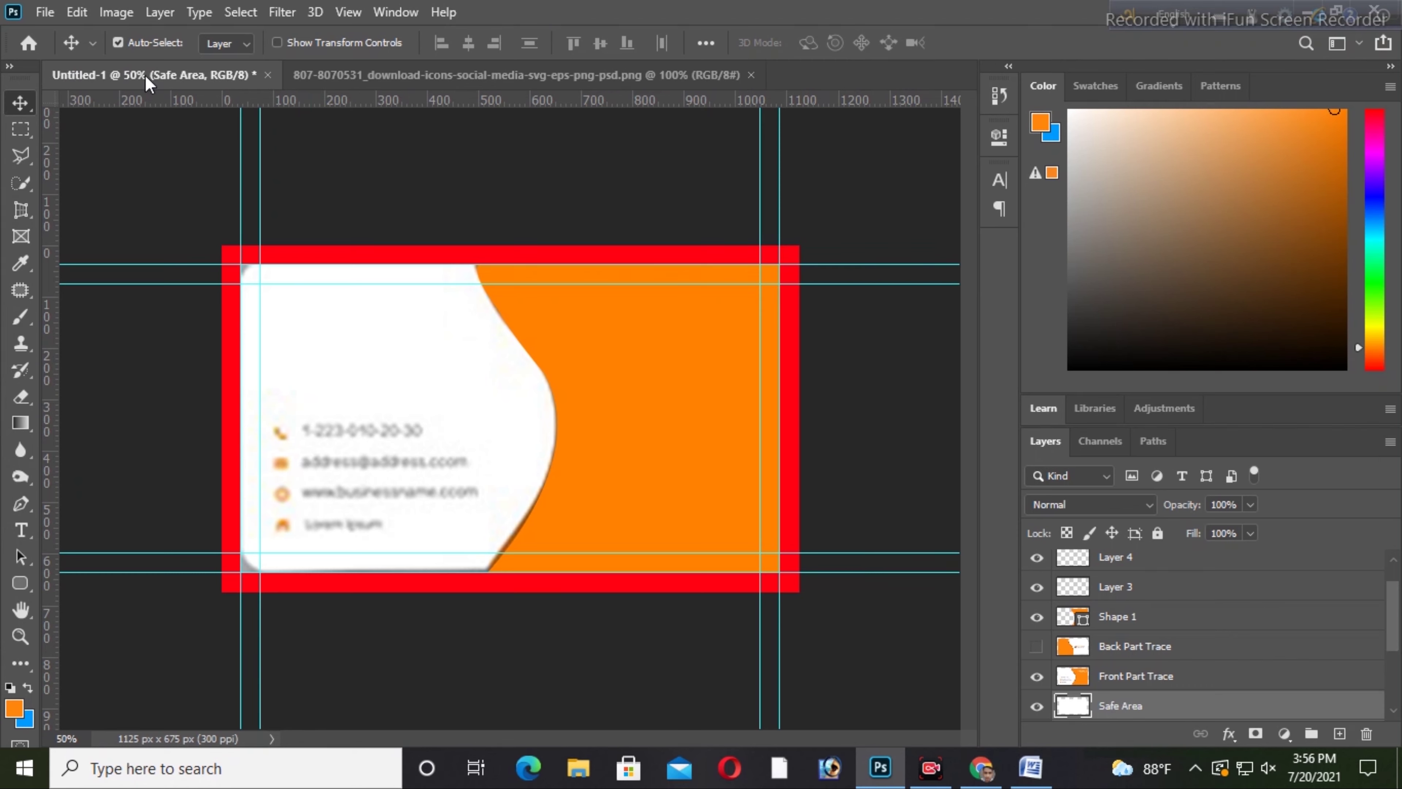
{"action": "left_click", "coordinate": [1181, 578]}
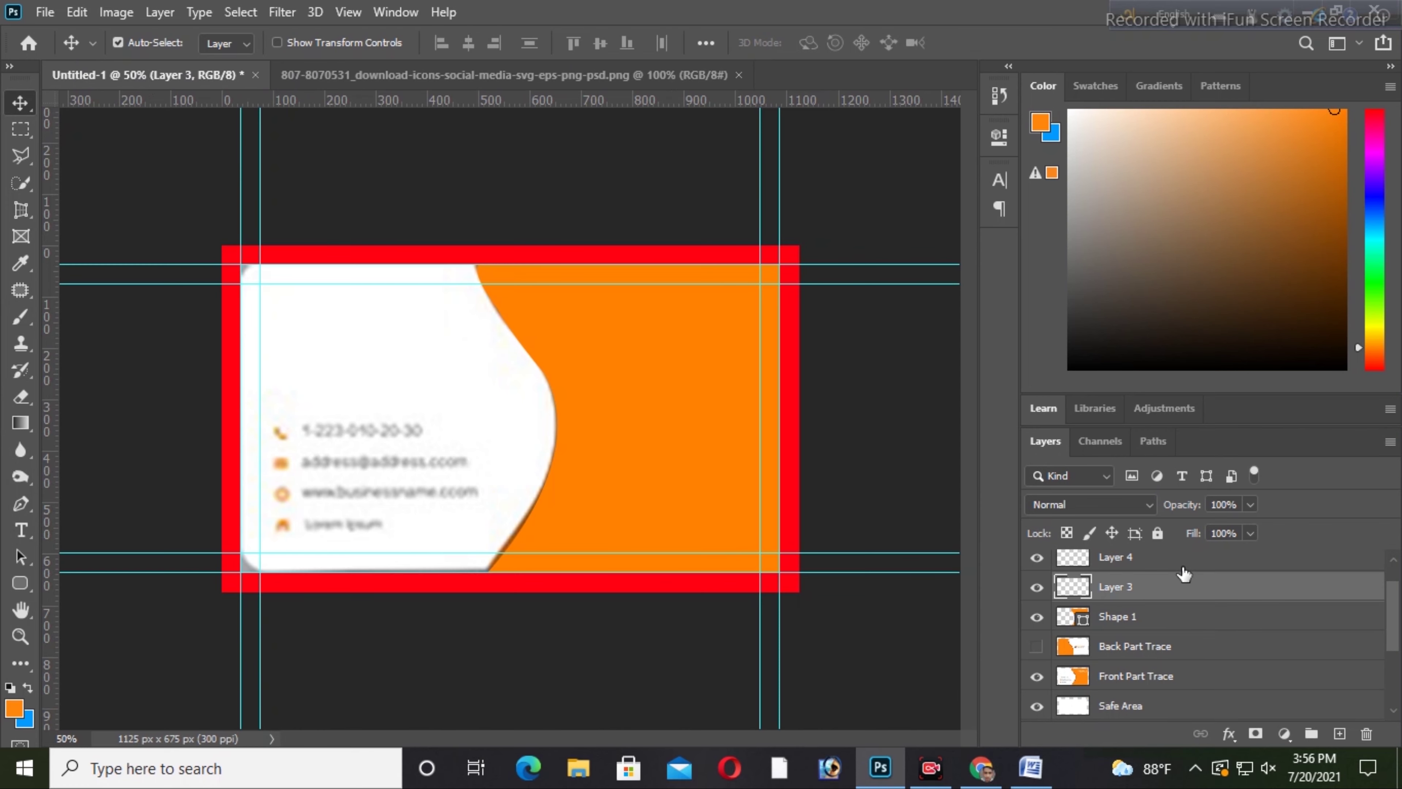
{"action": "left_click", "coordinate": [502, 75]}
{"action": "mouse_move", "coordinate": [581, 618]}
{"action": "left_mouse_down"}
{"action": "mouse_move", "coordinate": [130, 88]}
{"action": "mouse_move", "coordinate": [465, 237]}
{"action": "left_mouse_up"}
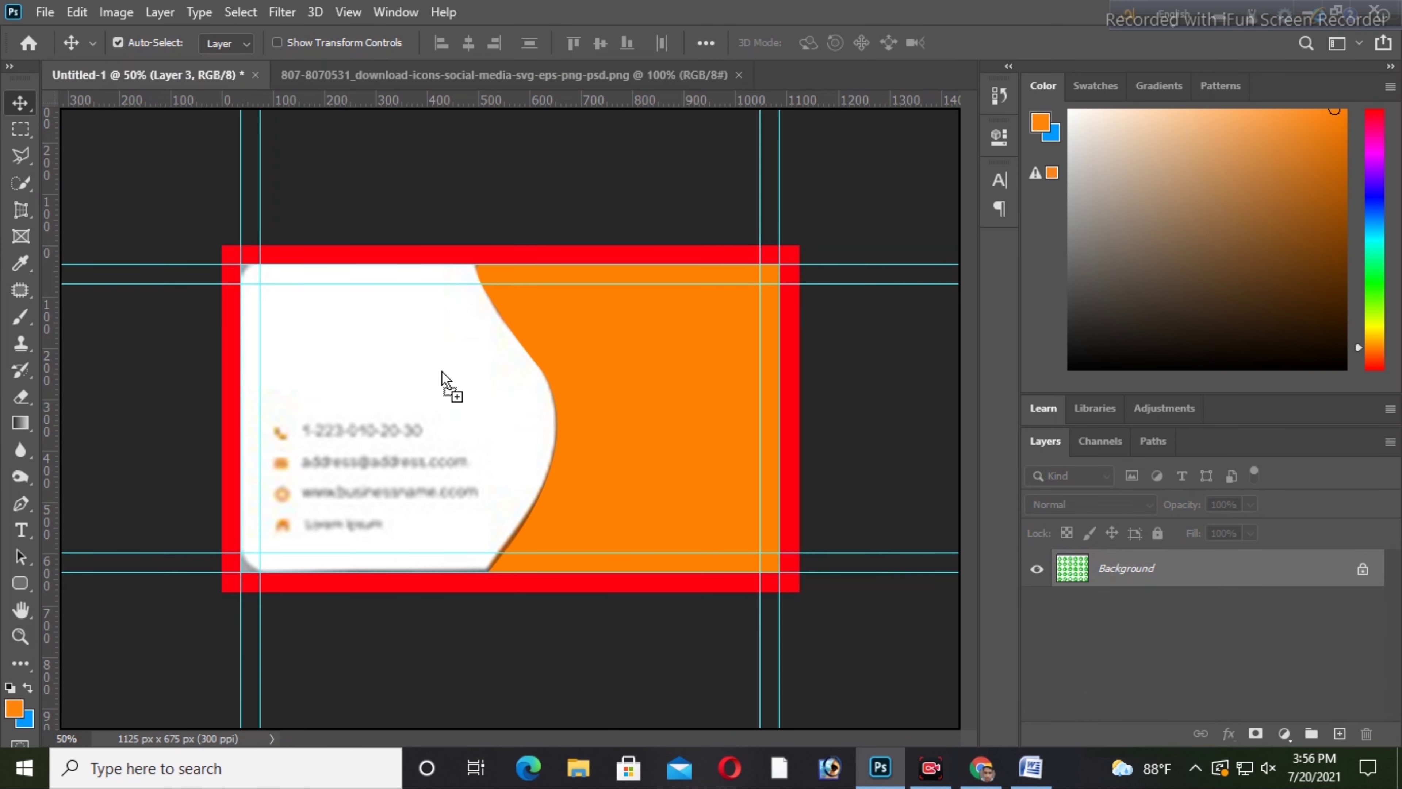
{"action": "left_click_drag", "start_coordinate": [622, 434], "coordinate": [439, 365]}
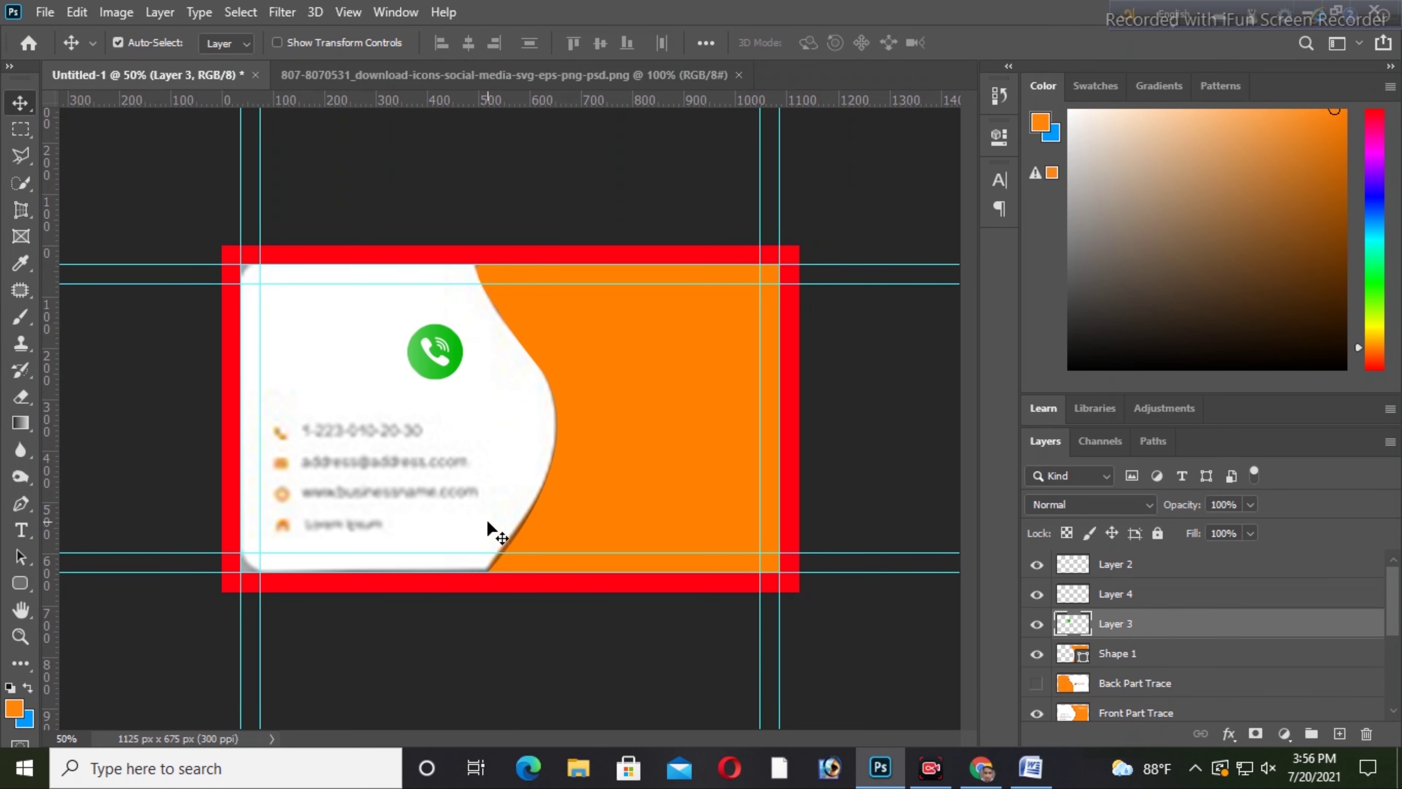
{"action": "left_click", "coordinate": [511, 85]}
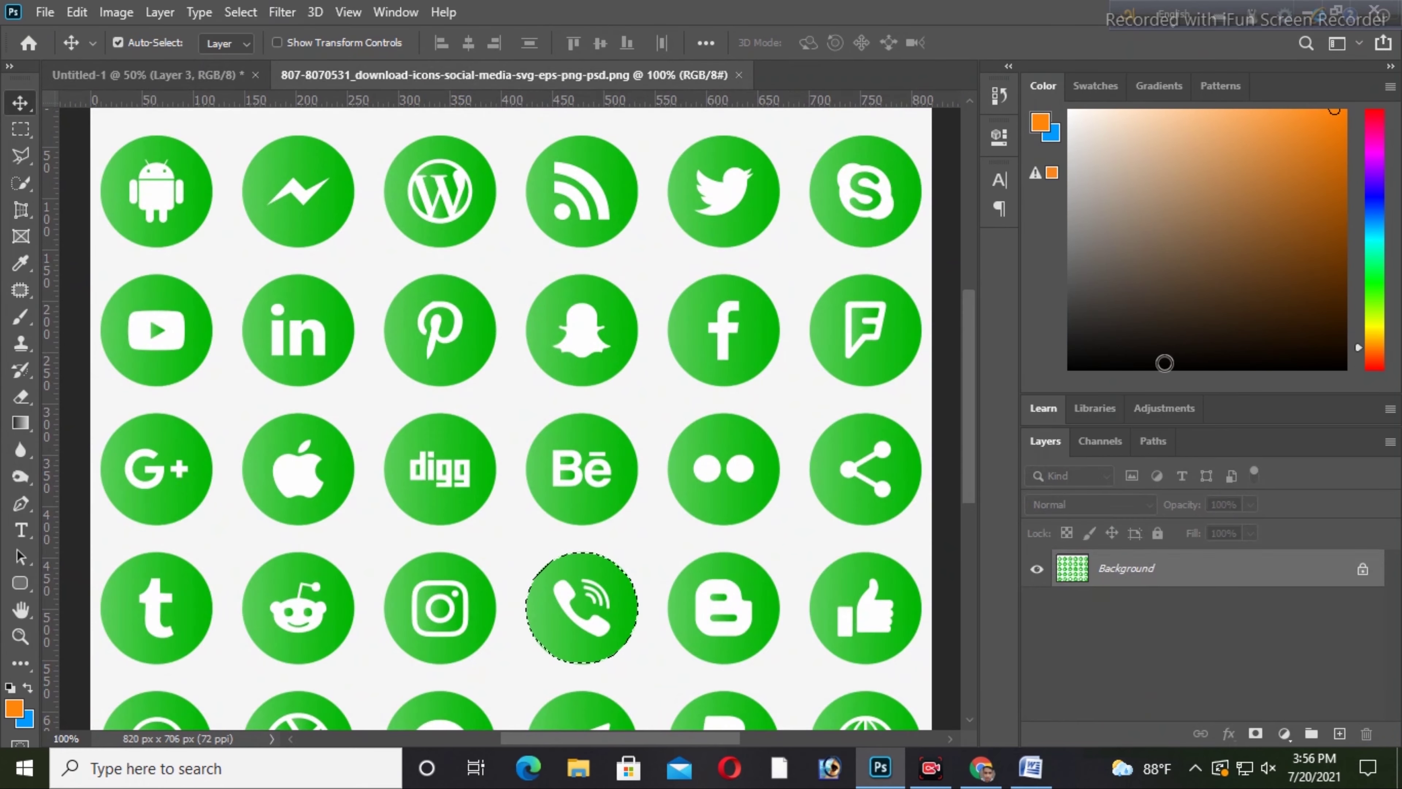
- Deselect the phone icon and quick-select the green WWW globe circle on the zoomed-in sheet
{"action": "key", "text": "ctrl+minus"}
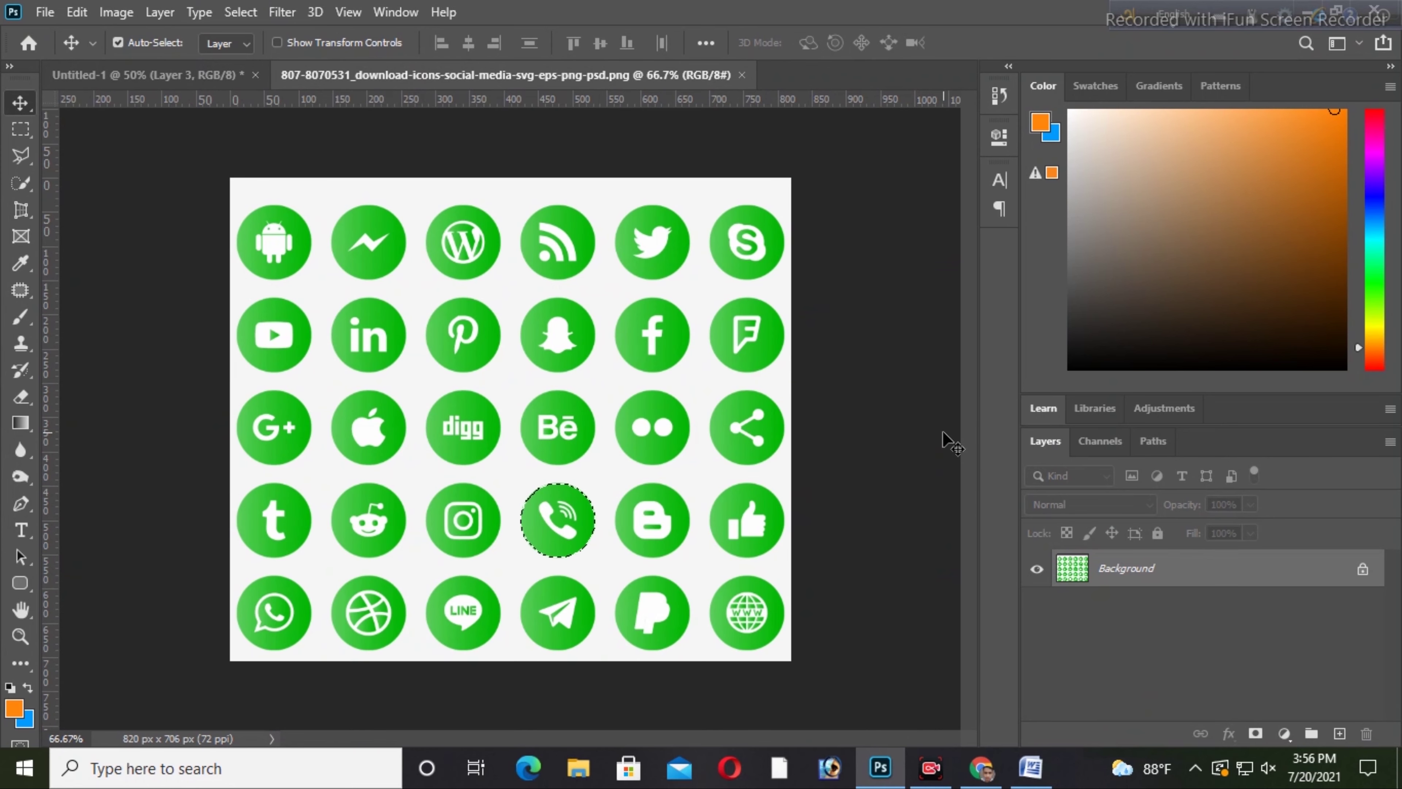
{"action": "key", "text": "ctrl+d"}
{"action": "key", "text": "ctrl"}
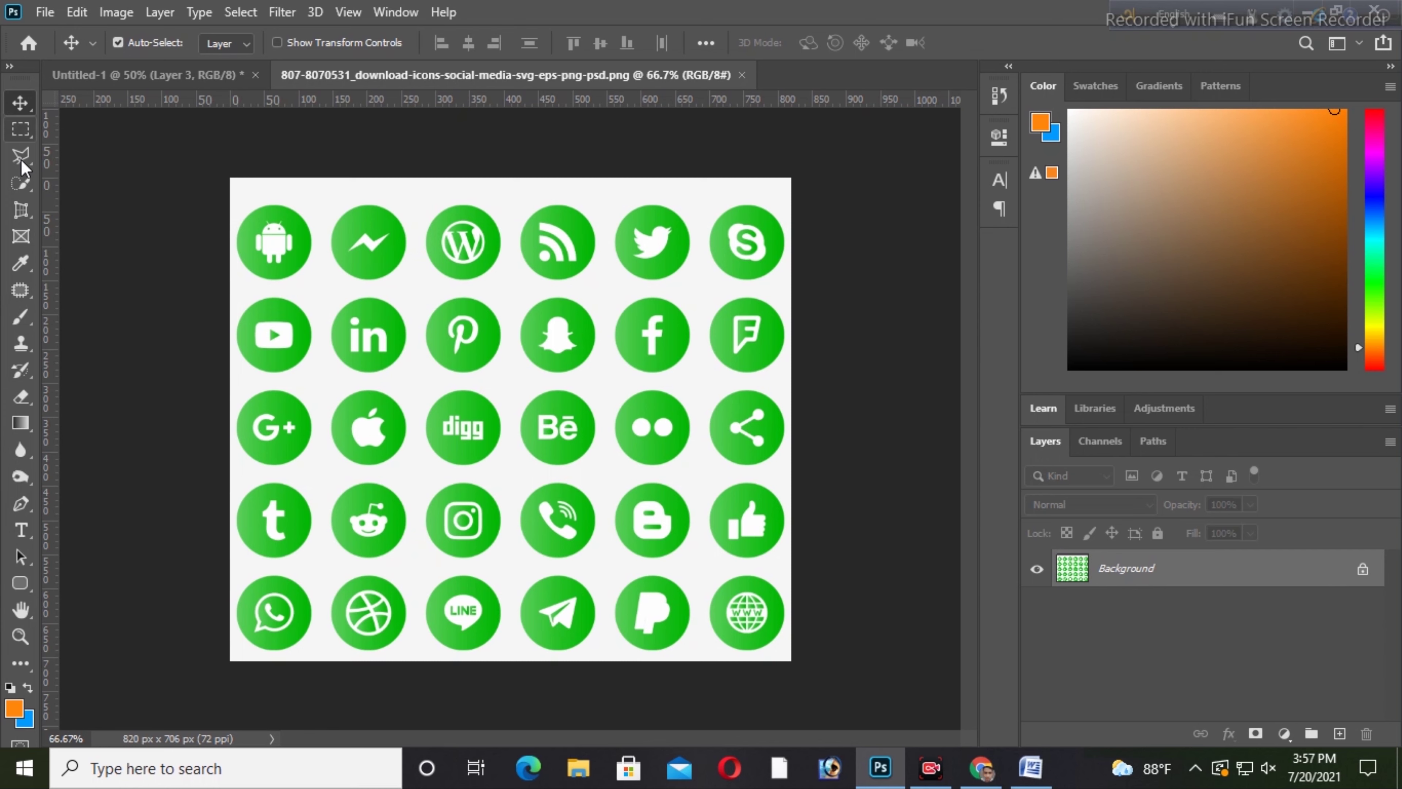
{"action": "left_click", "coordinate": [20, 183]}
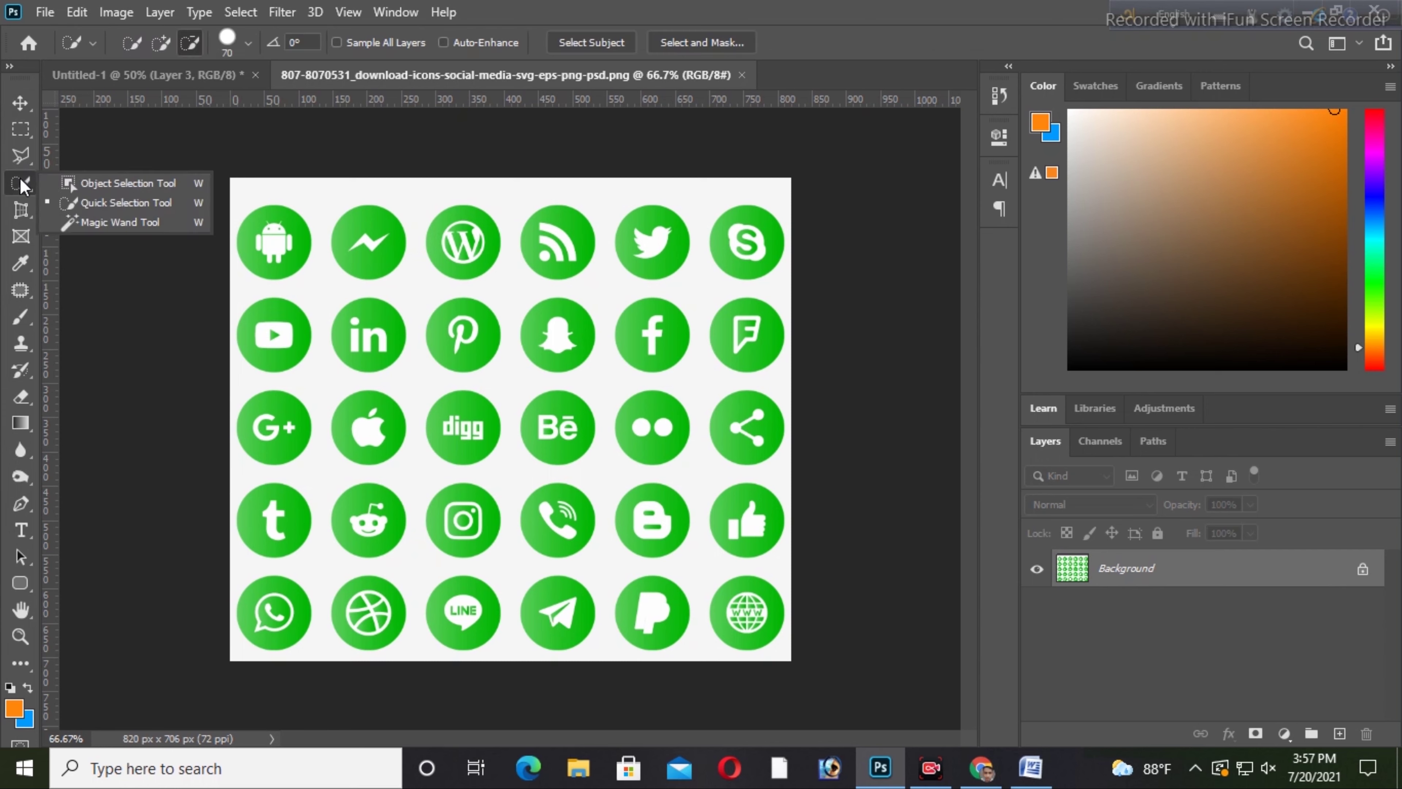
{"action": "left_click", "coordinate": [171, 209]}
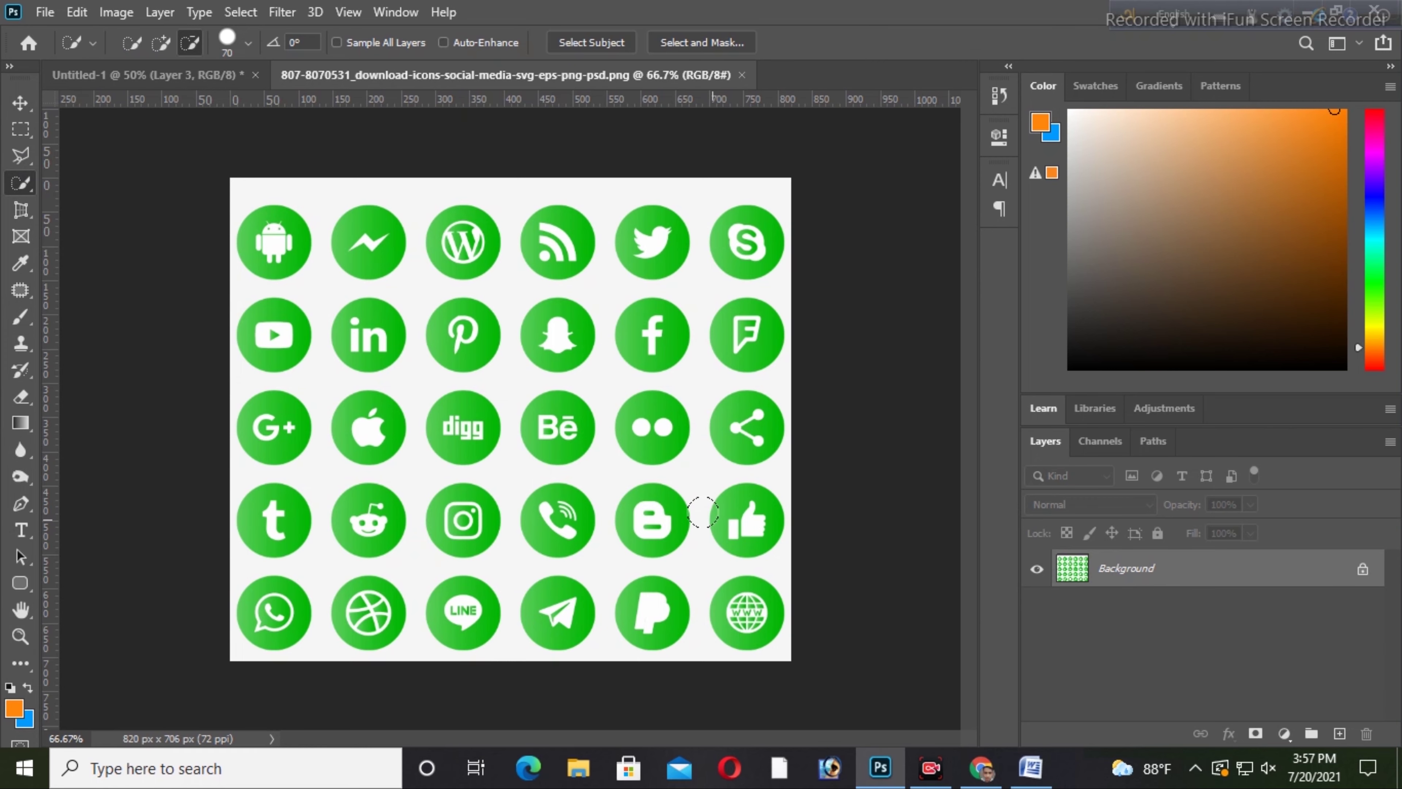
{"action": "key", "text": "ctrl+plus"}
{"action": "key", "text": "ctrl+plus"}
{"action": "key", "text": "ctrl+plus"}
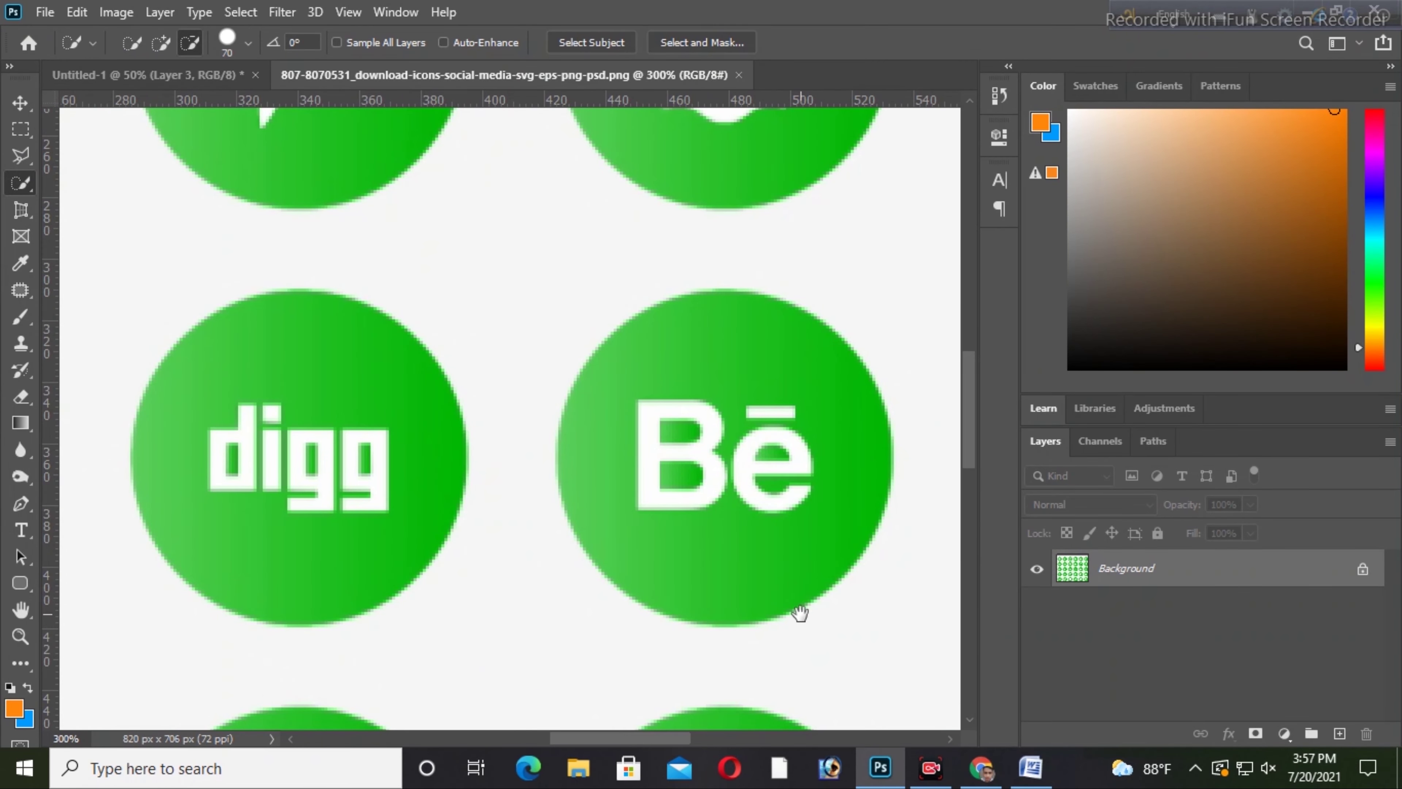
{"action": "left_click_drag", "start_coordinate": [798, 610], "coordinate": [69, 547]}
{"action": "left_click_drag", "start_coordinate": [618, 259], "coordinate": [312, 55]}
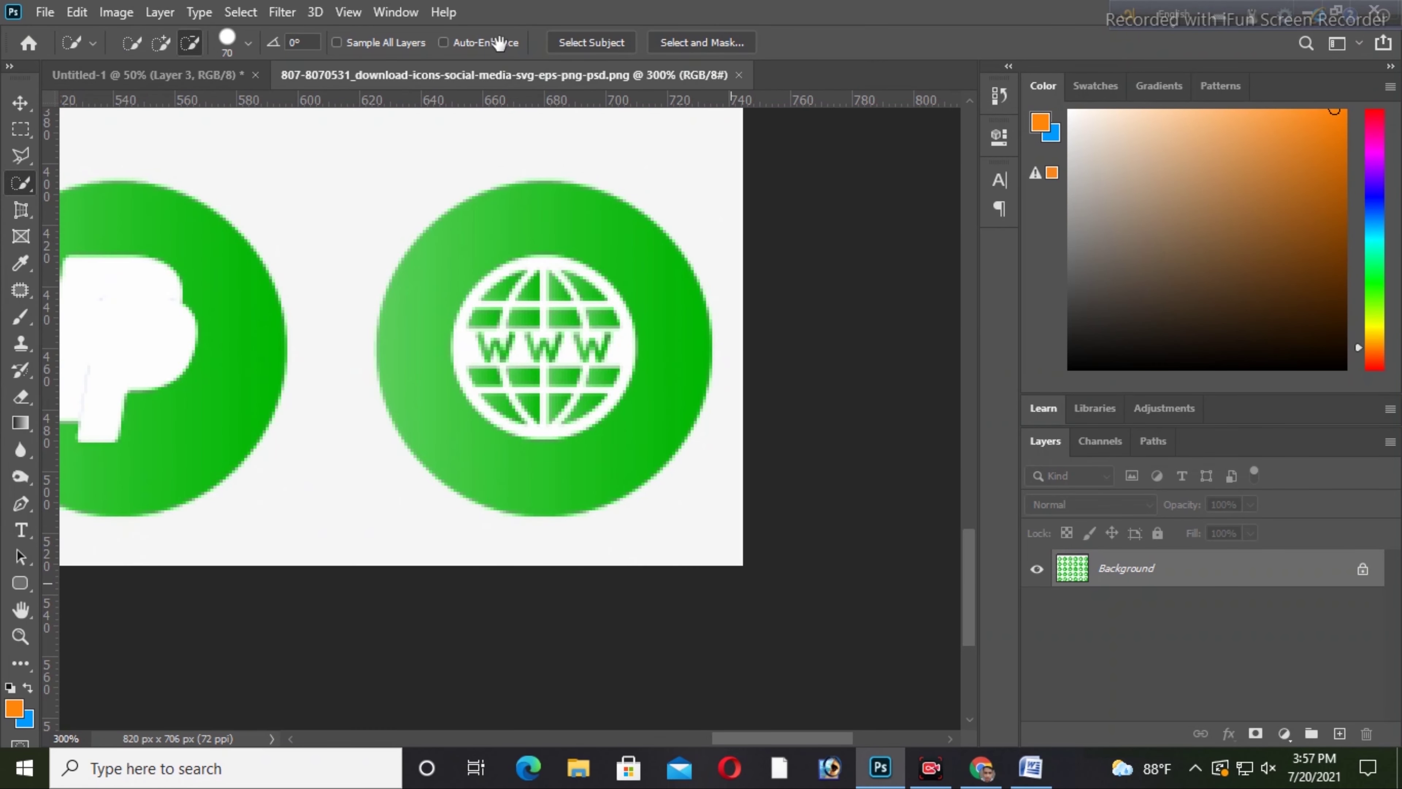
{"action": "left_click_drag", "start_coordinate": [459, 262], "coordinate": [492, 221]}
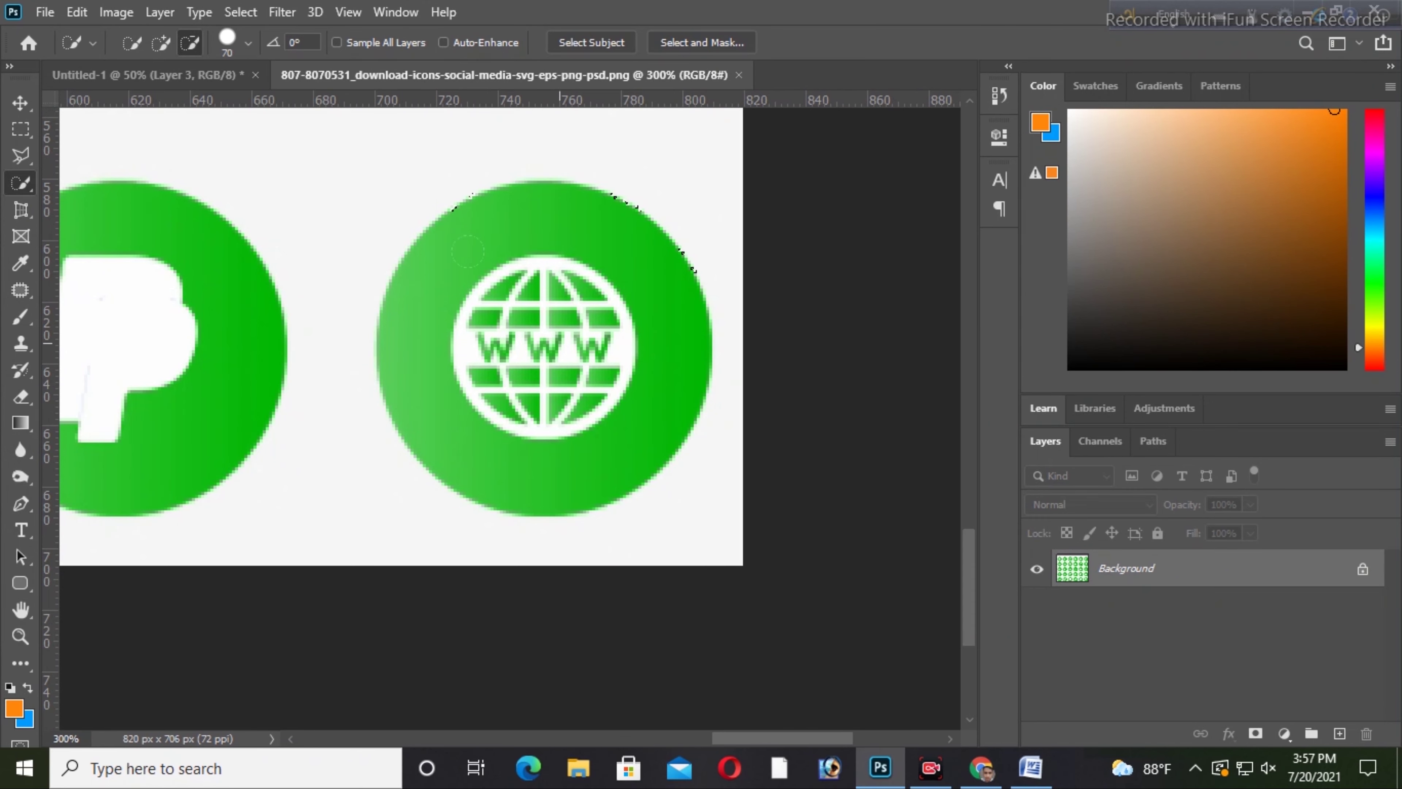
{"action": "scroll", "coordinate": [562, 341], "scroll_direction": "down", "scroll_amount": 1}
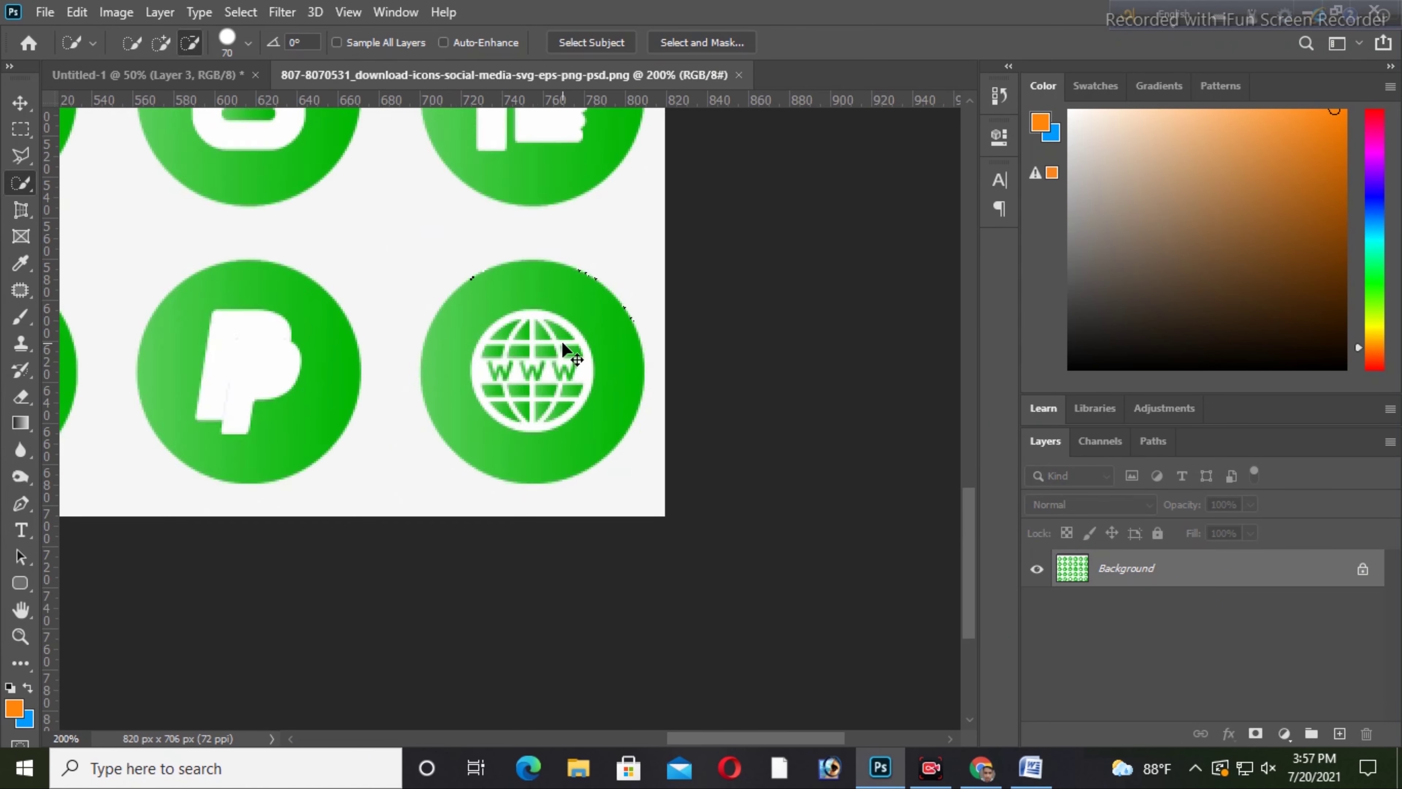
{"action": "scroll", "coordinate": [562, 341], "scroll_direction": "down", "scroll_amount": 2}
{"action": "scroll", "coordinate": [562, 340], "scroll_direction": "up", "scroll_amount": 2}
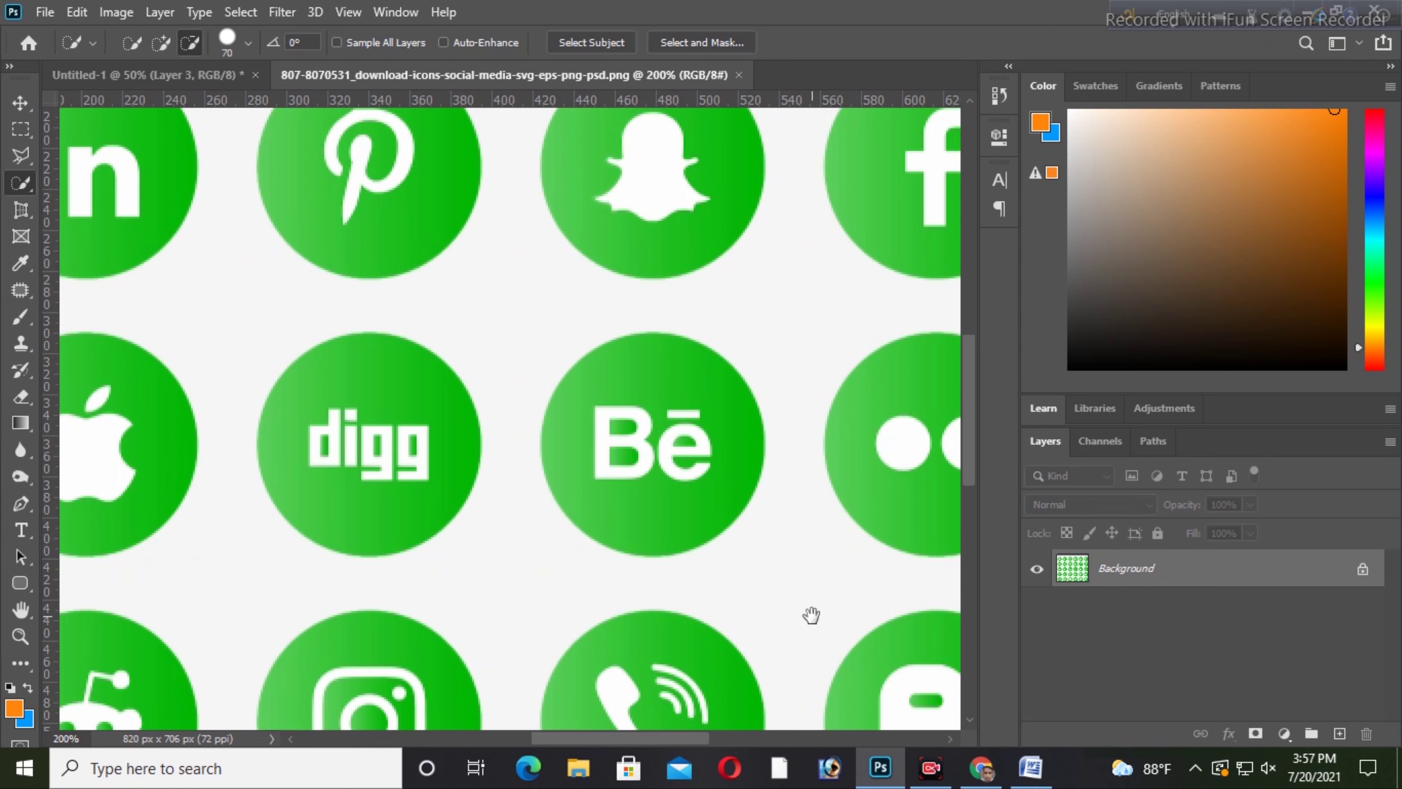
{"action": "left_click_drag", "start_coordinate": [811, 614], "coordinate": [195, 217]}
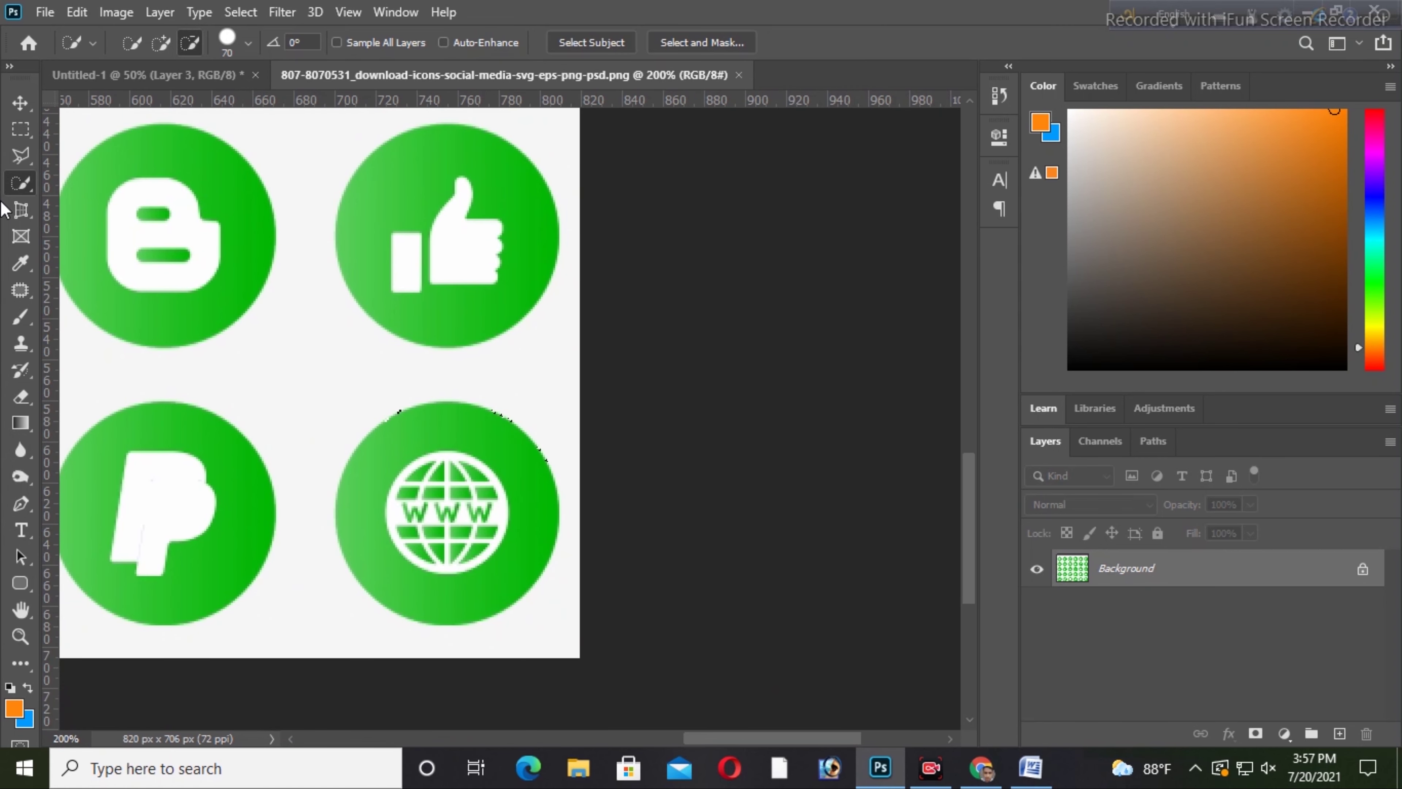
- Cancel the Background layer warning, reselect the whole globe circle, and grab it with the Move Tool
{"action": "left_click", "coordinate": [20, 103]}
{"action": "left_click_drag", "start_coordinate": [431, 556], "coordinate": [498, 569]}
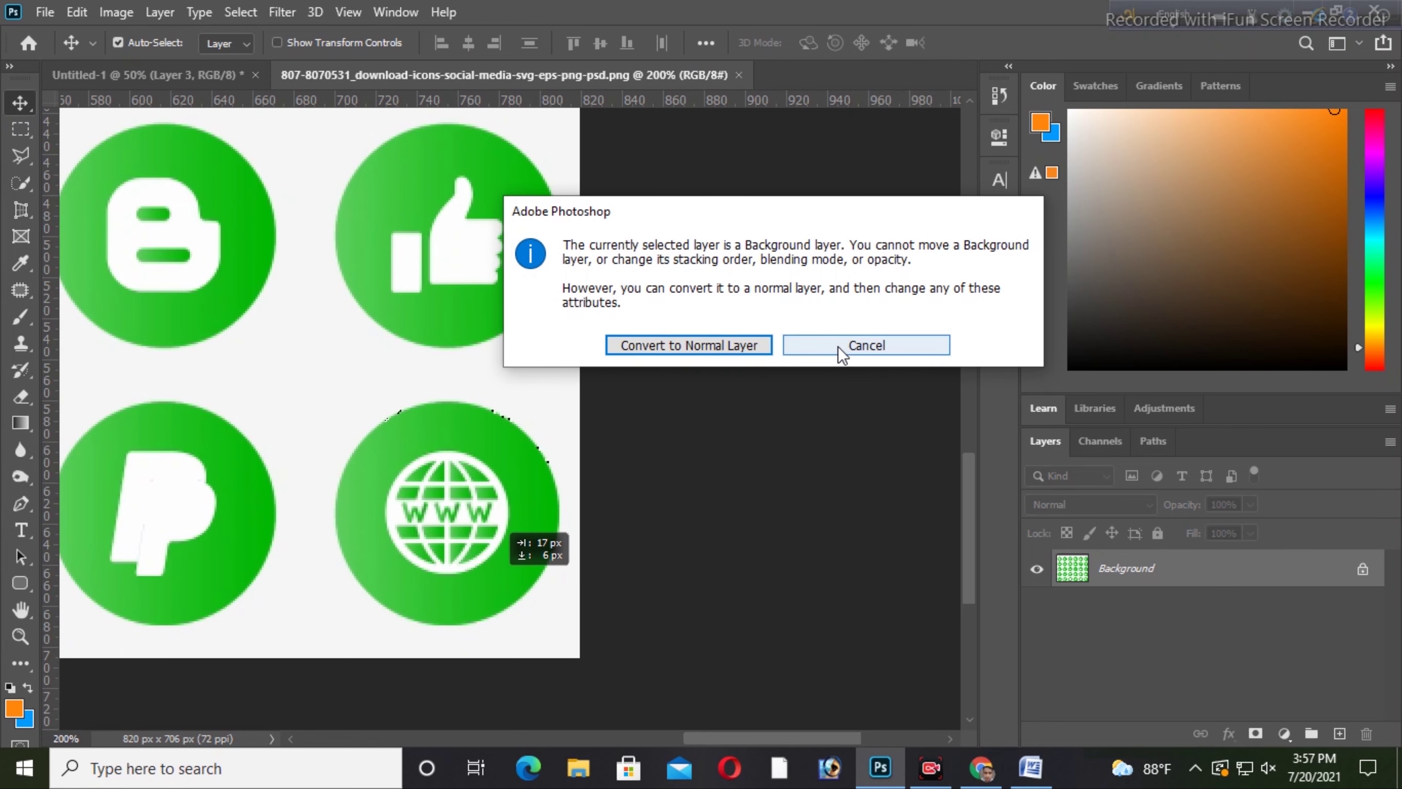
{"action": "left_click", "coordinate": [842, 345]}
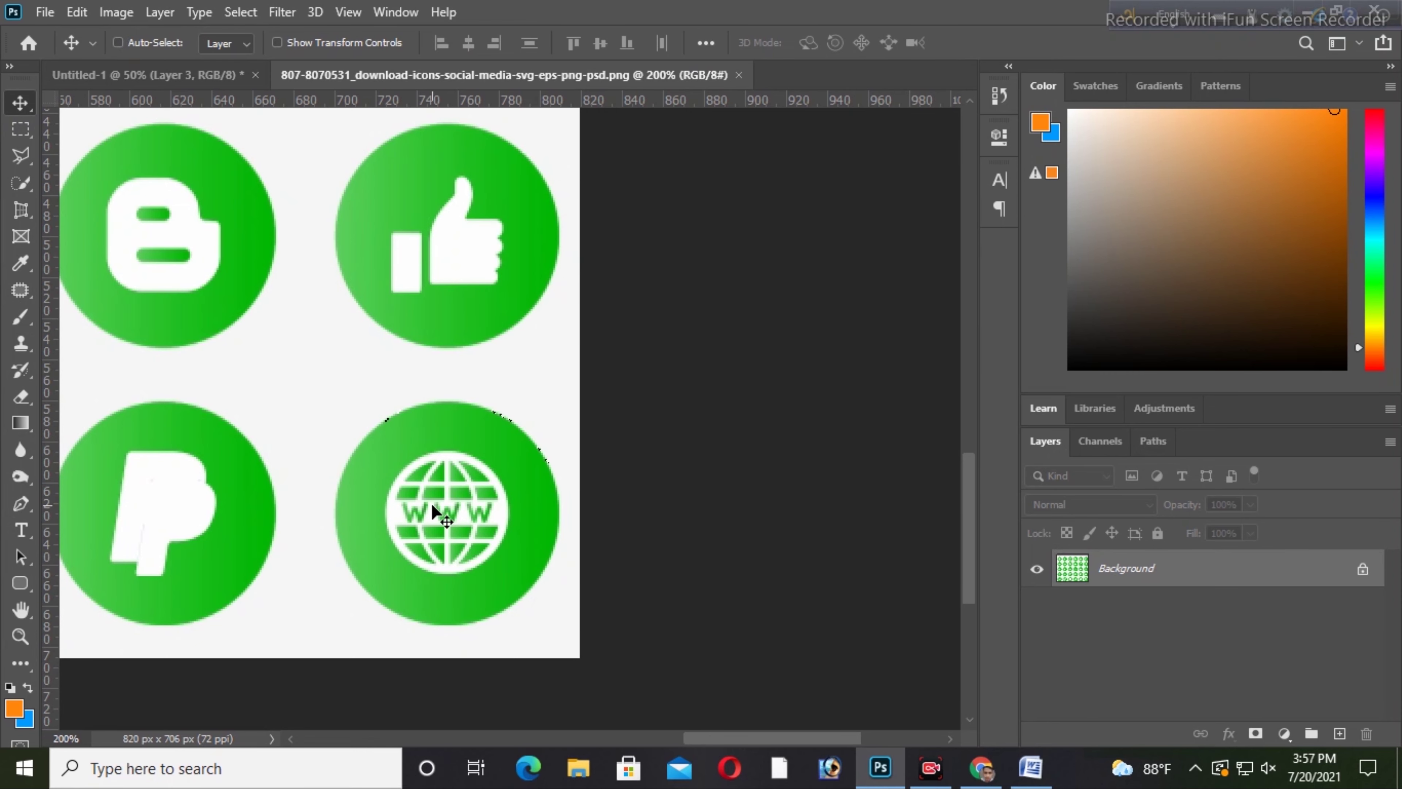
{"action": "left_click", "coordinate": [21, 183]}
{"action": "left_click", "coordinate": [453, 461]}
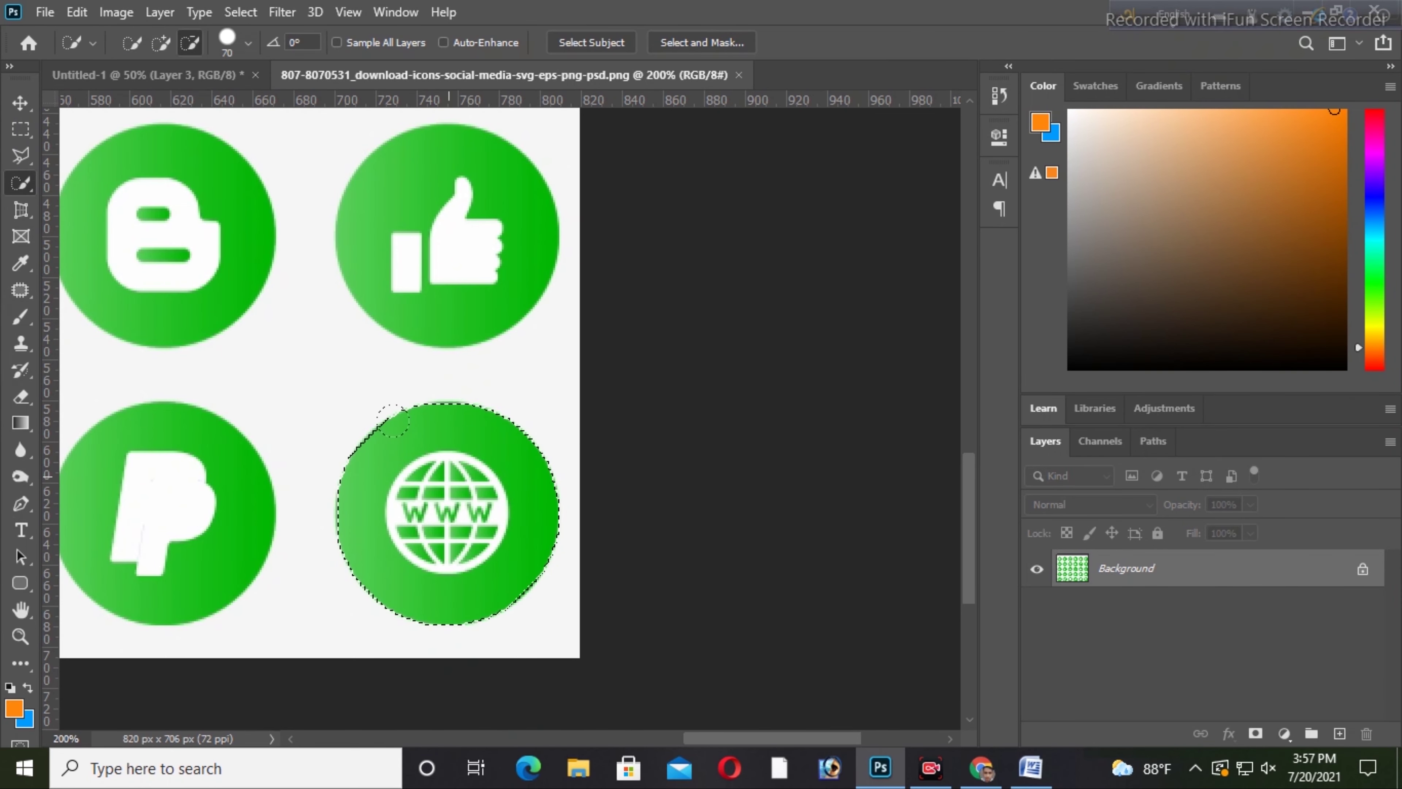
{"action": "left_click", "coordinate": [19, 102]}
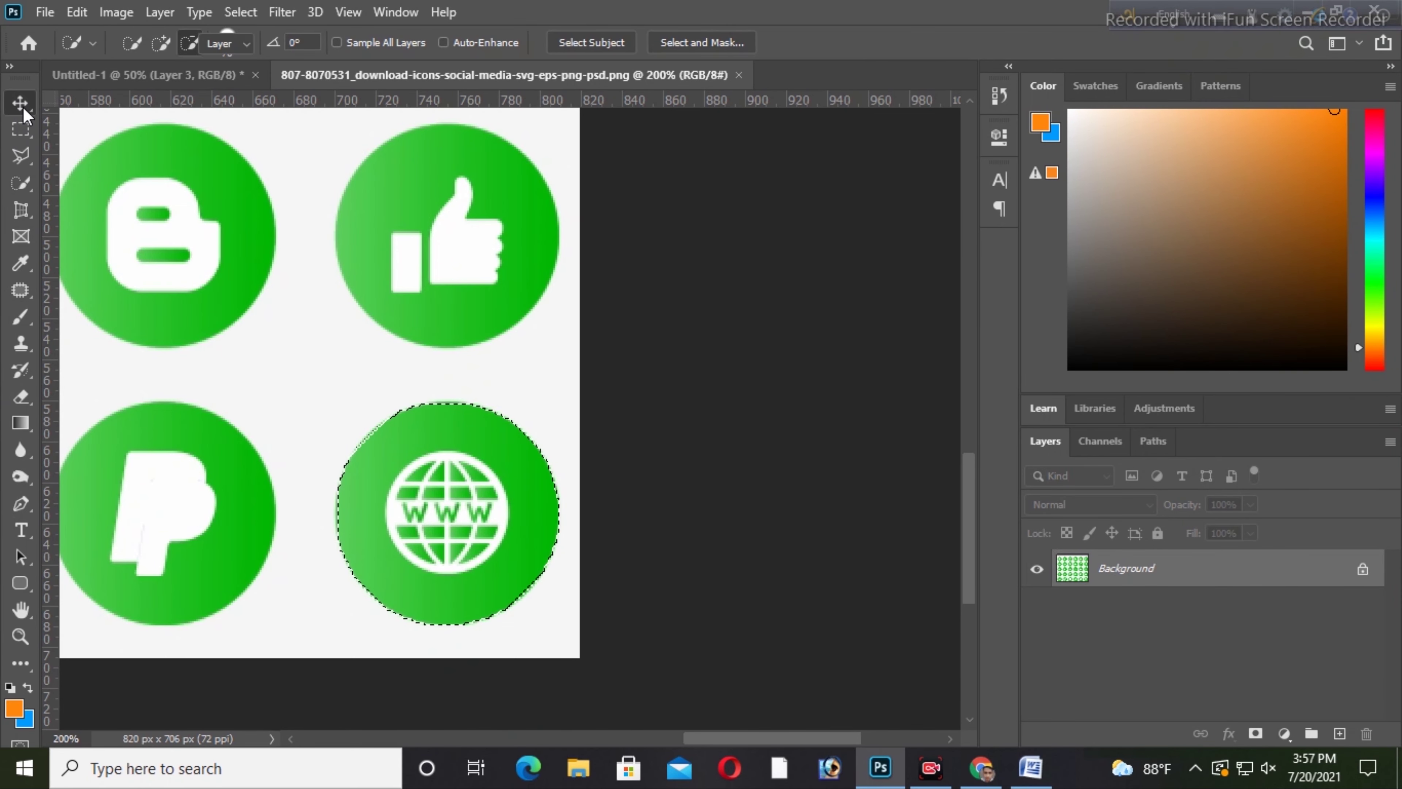
{"action": "left_click", "coordinate": [478, 511]}
- Drag the green globe icon onto the card beside the phone icon, then check its layer
{"action": "left_click_drag", "start_coordinate": [479, 511], "coordinate": [219, 313]}
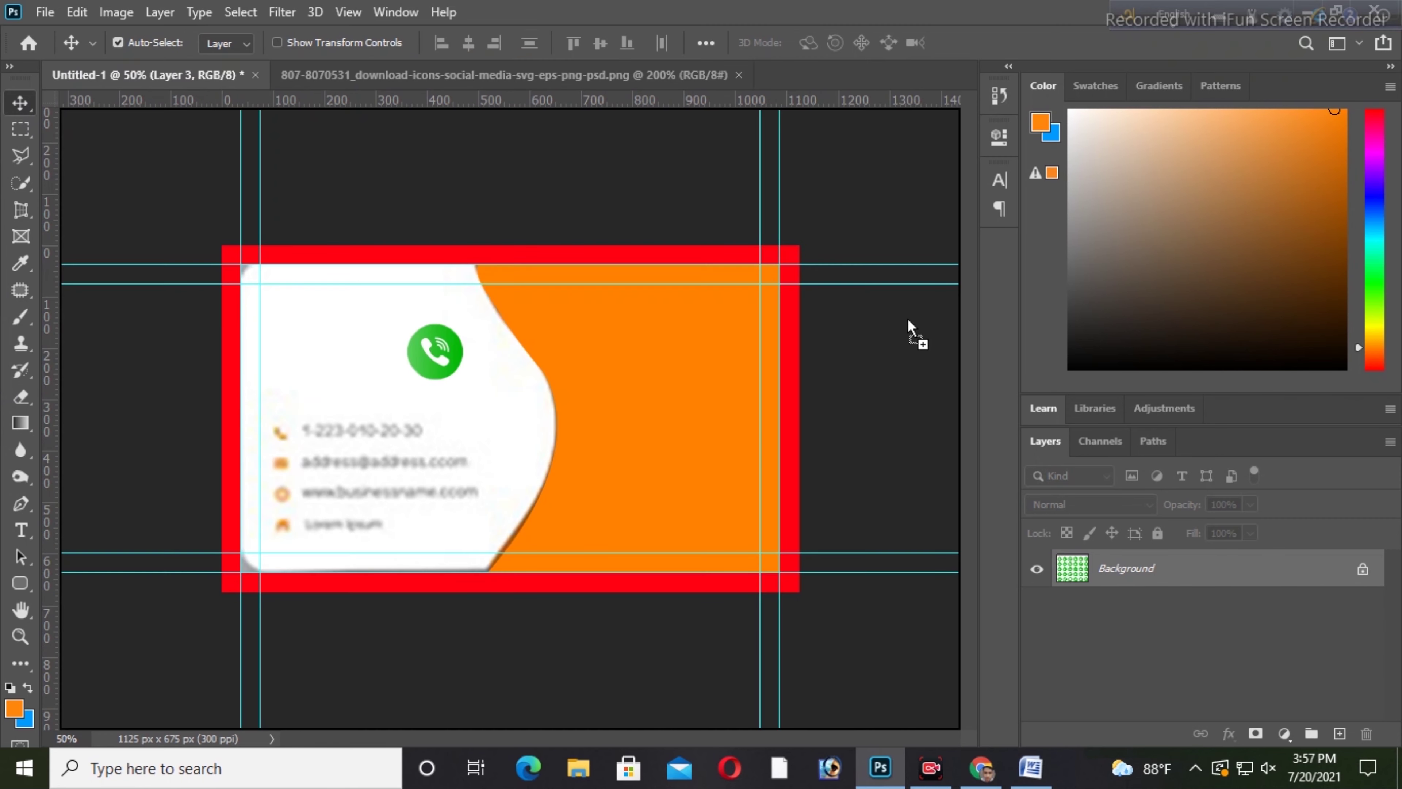
{"action": "left_click_drag", "start_coordinate": [219, 309], "coordinate": [743, 462]}
{"action": "left_click_drag", "start_coordinate": [551, 408], "coordinate": [532, 359]}
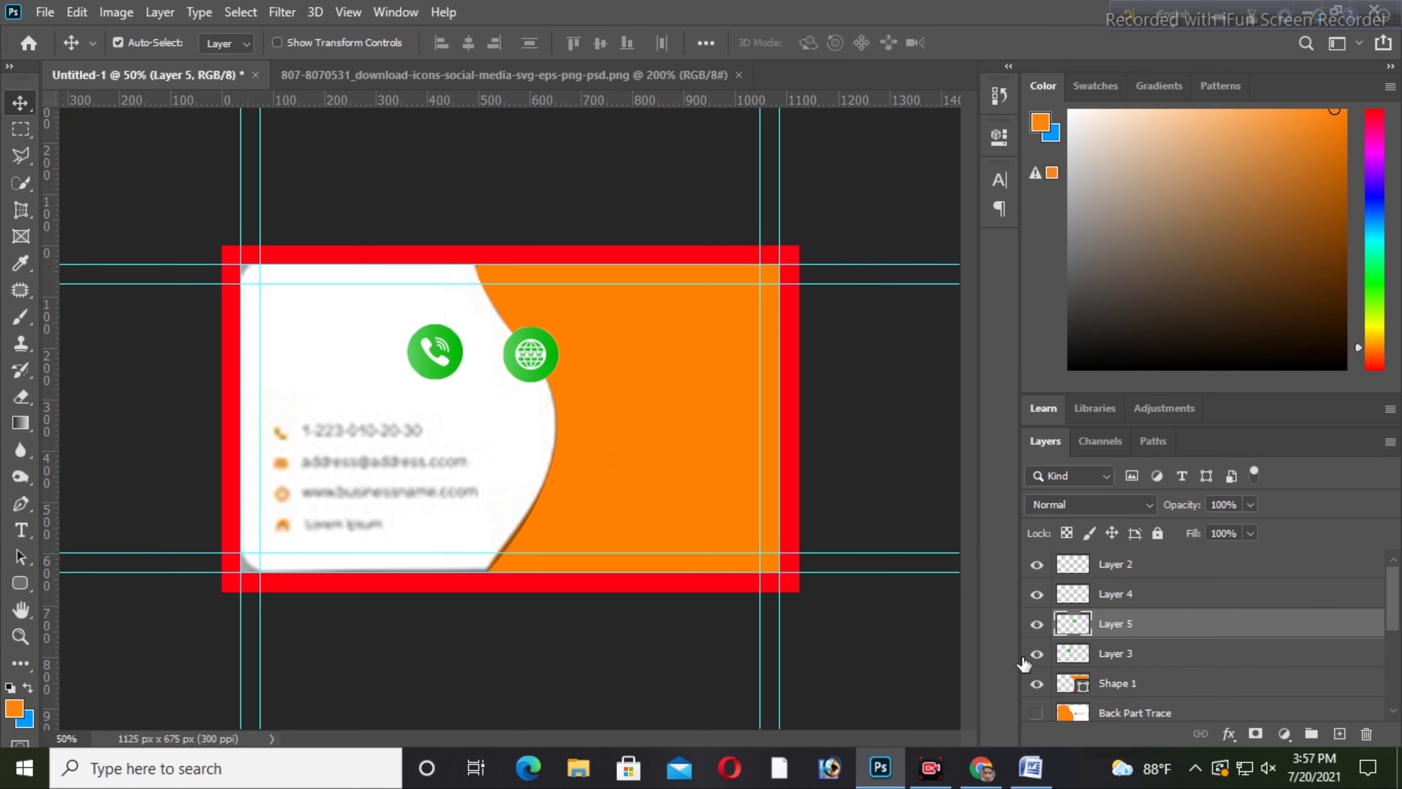
{"action": "left_click", "coordinate": [1036, 654]}
{"action": "left_click", "coordinate": [1037, 624]}
{"action": "left_click", "coordinate": [1181, 598]}
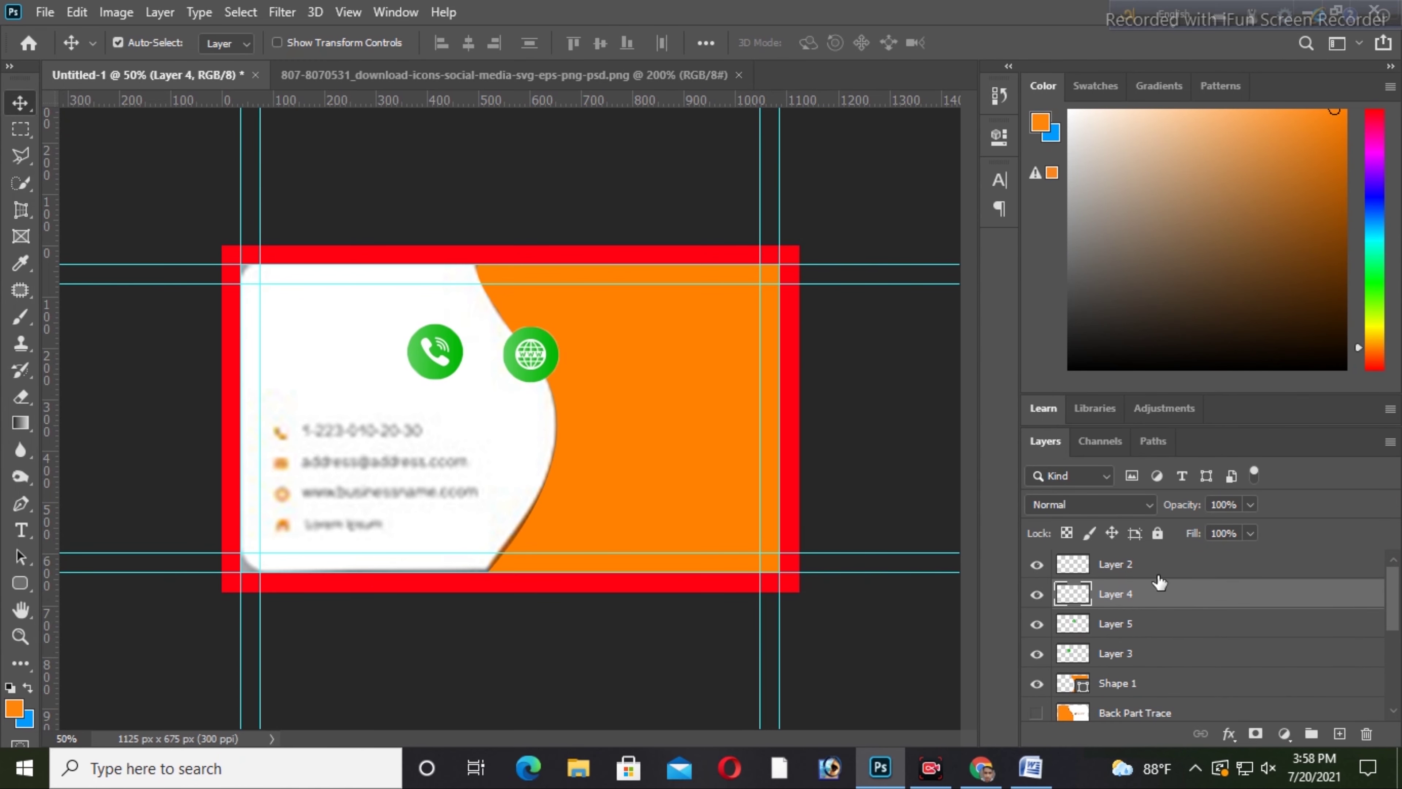
{"action": "left_click", "coordinate": [455, 81]}
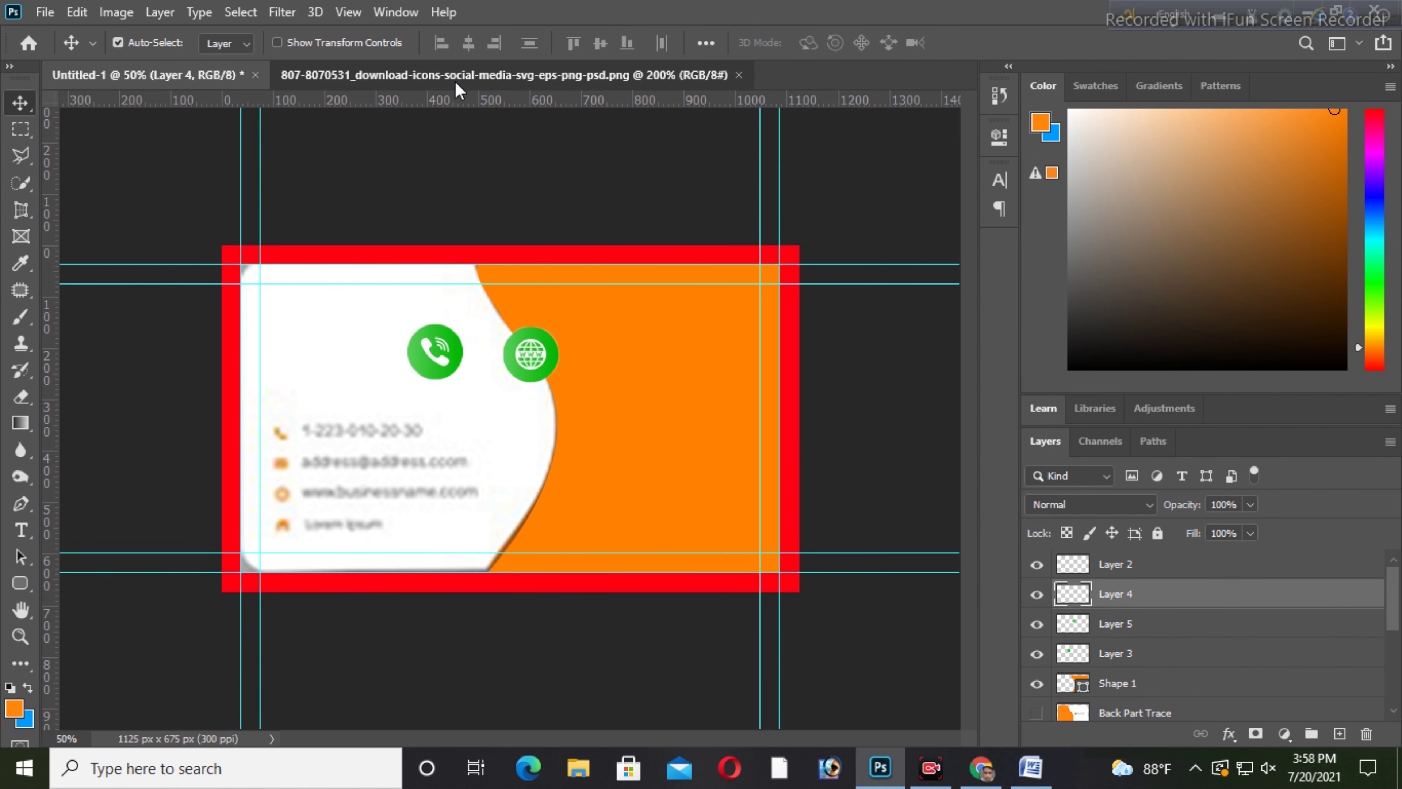
- Zoom out the icon sheet, deselect the globe, and bring the Chrome Flaticon window forward
{"action": "left_click", "coordinate": [196, 79]}
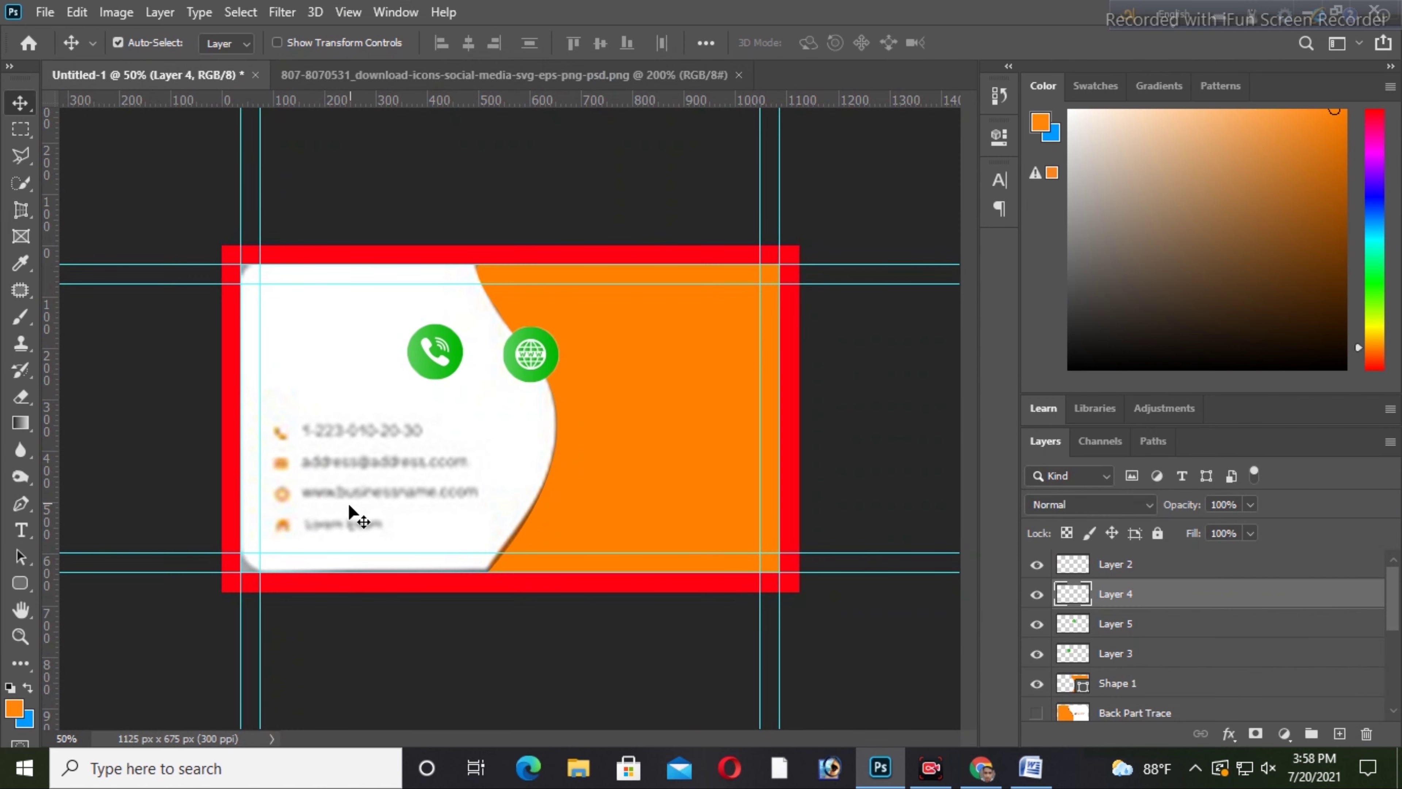
{"action": "left_click", "coordinate": [606, 83]}
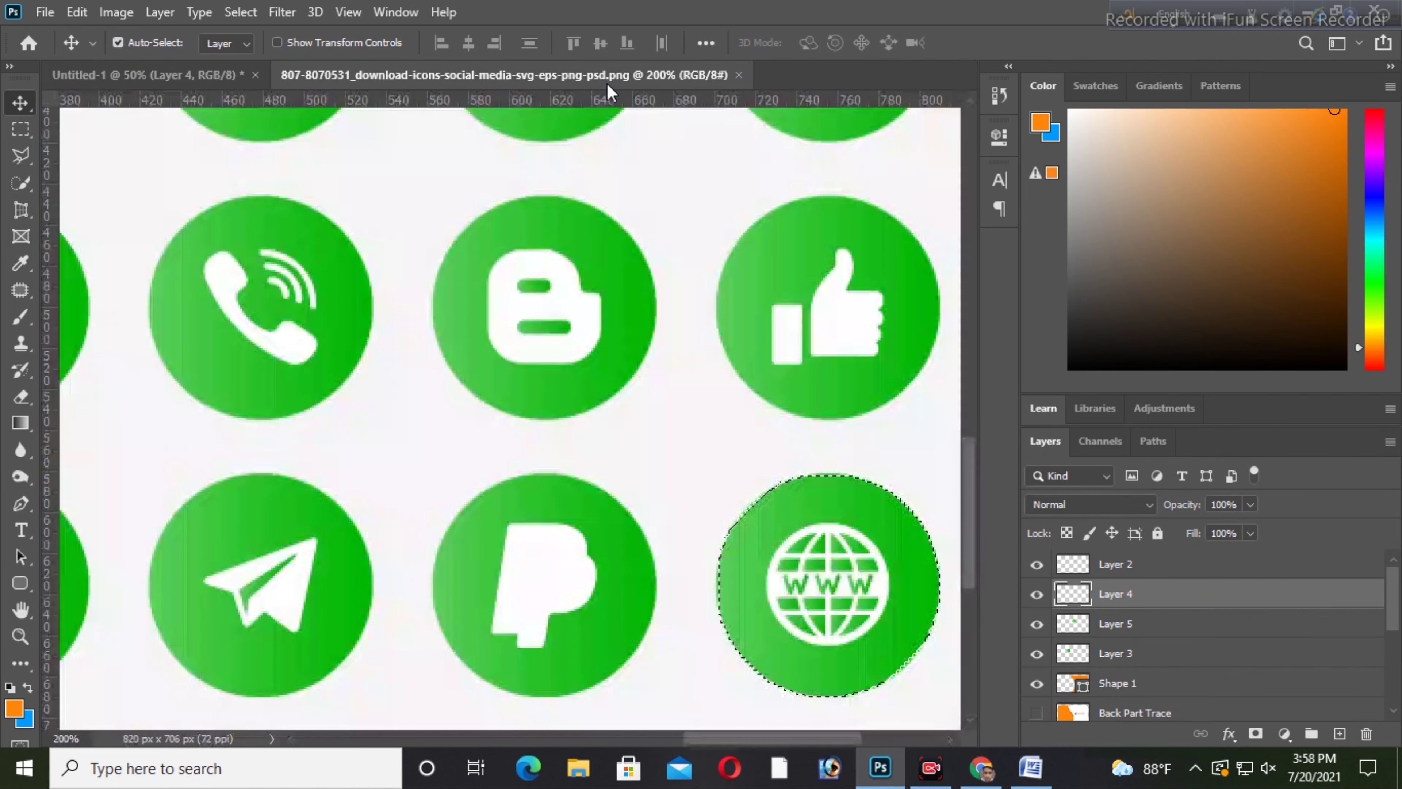
{"action": "key", "text": "ctrl+minus"}
{"action": "key", "text": "ctrl+minus"}
{"action": "key", "text": "ctrl+minus"}
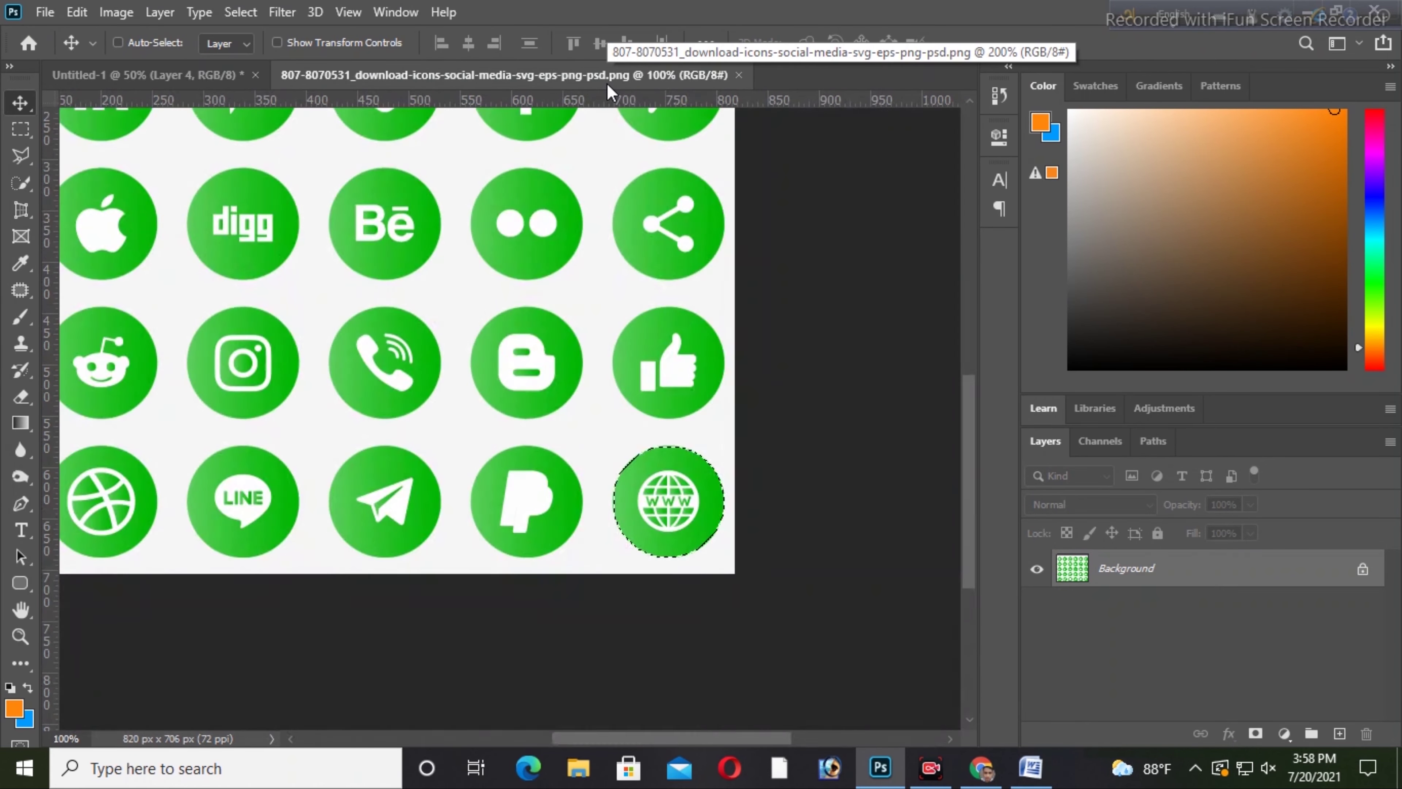
{"action": "key", "text": "ctrl+d"}
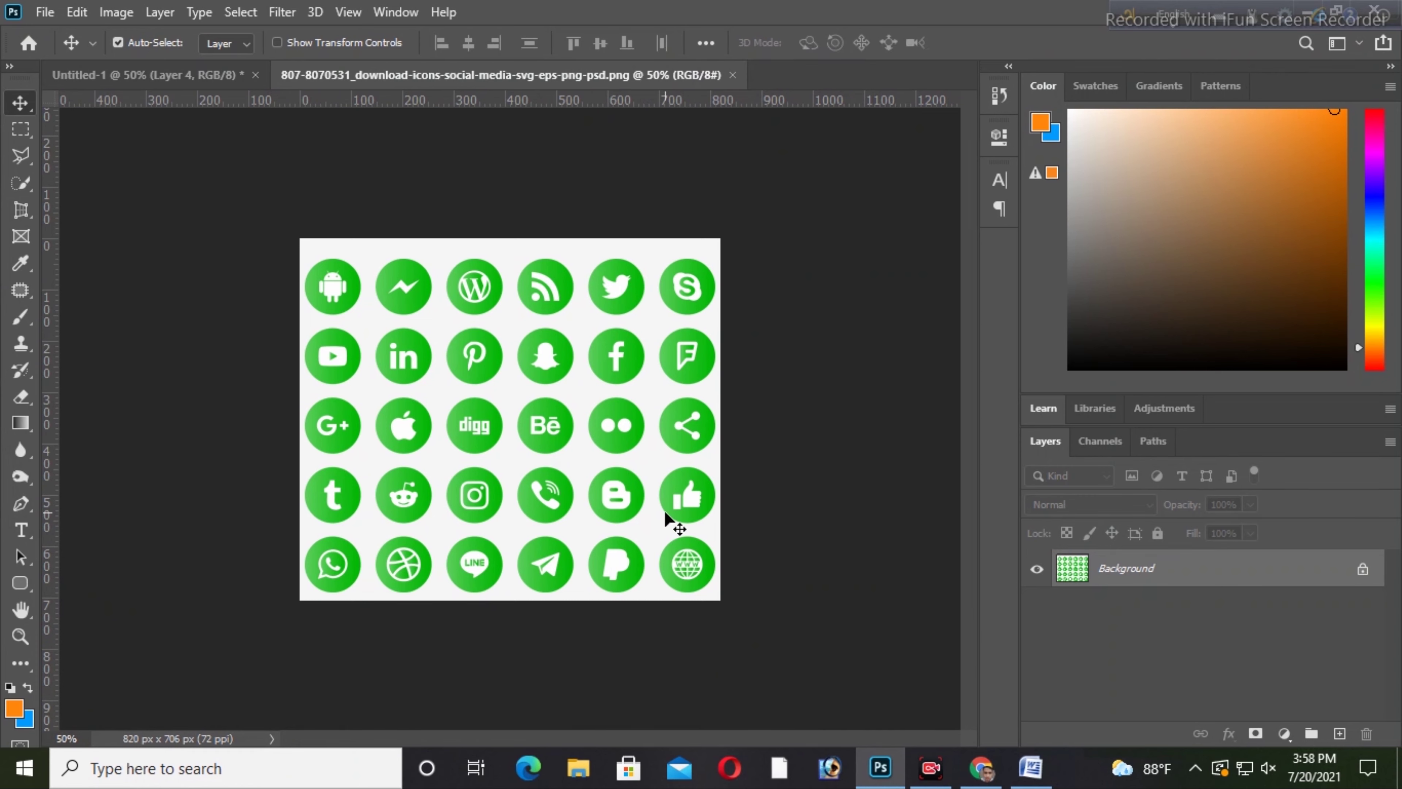
{"action": "left_click", "coordinate": [127, 77]}
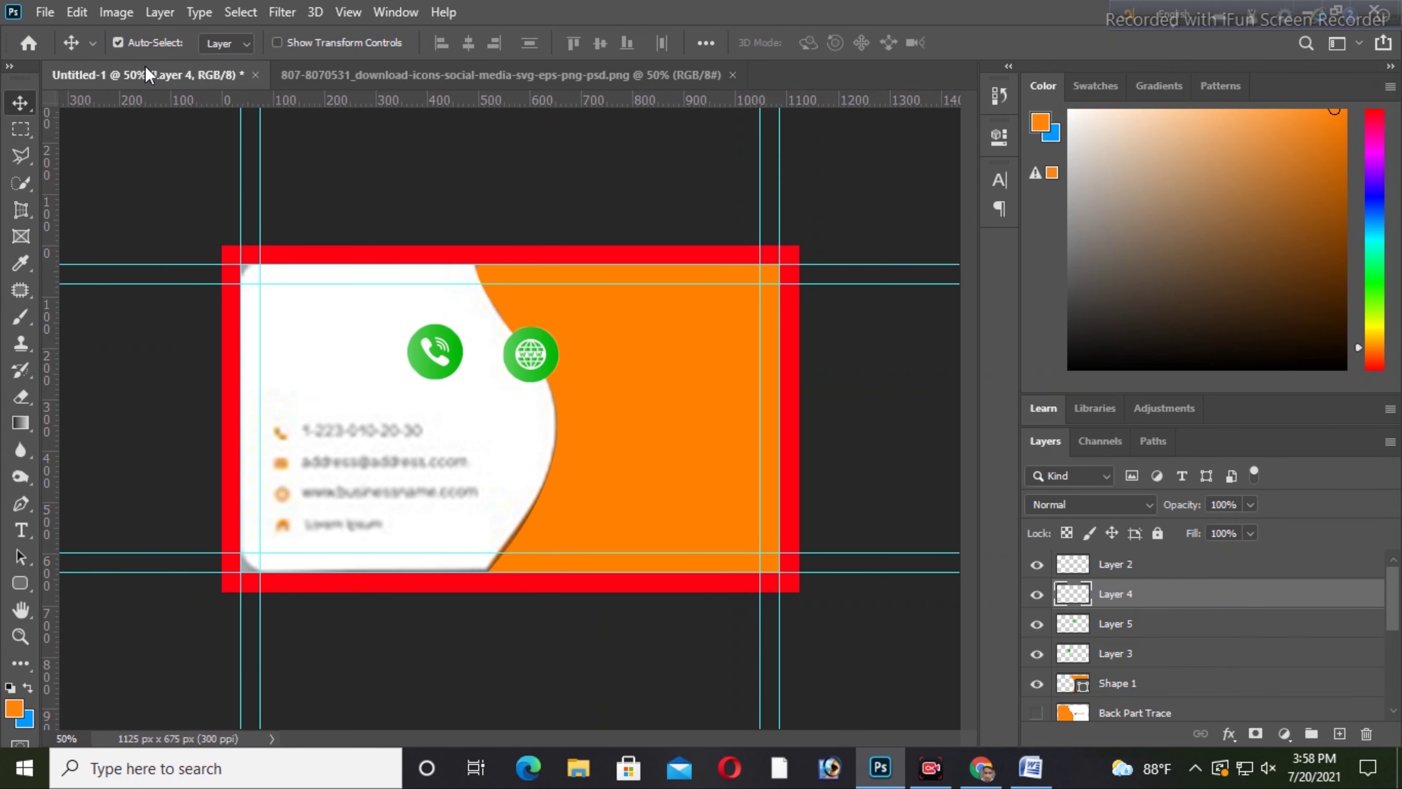
{"action": "left_click", "coordinate": [381, 75]}
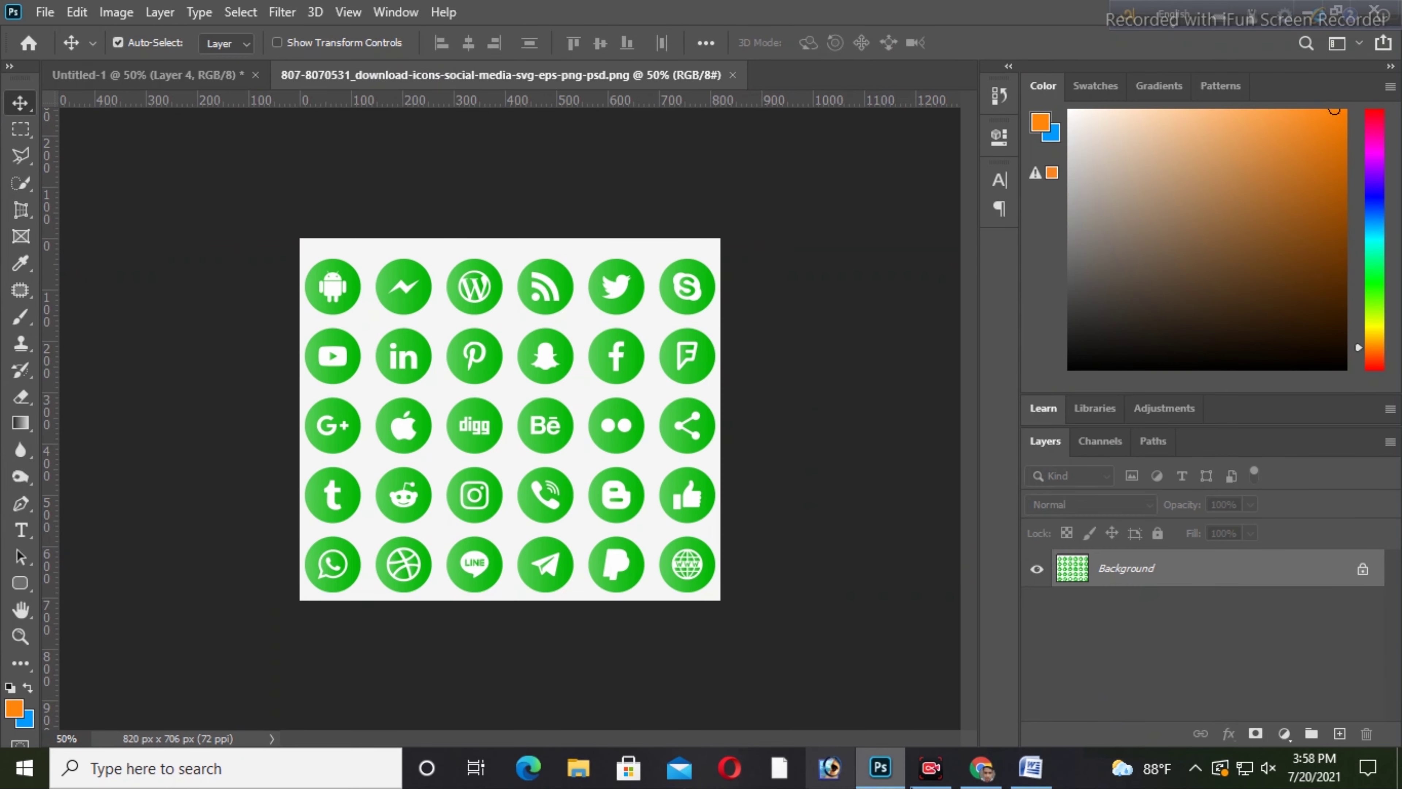
{"action": "left_click", "coordinate": [982, 768]}
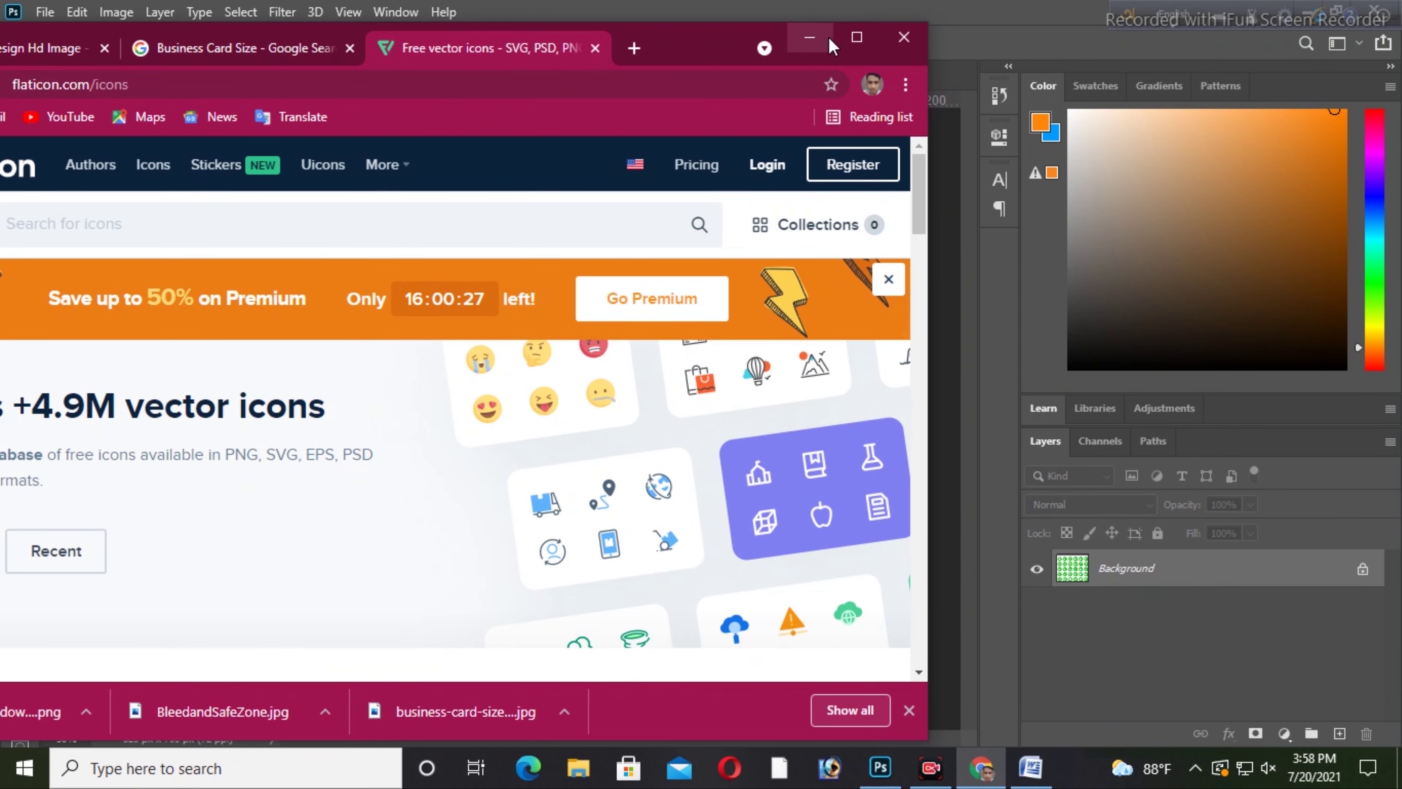
- In a new maximized Chrome tab, search Google Images for 'Home icon psd Png'
{"action": "left_click", "coordinate": [857, 37]}
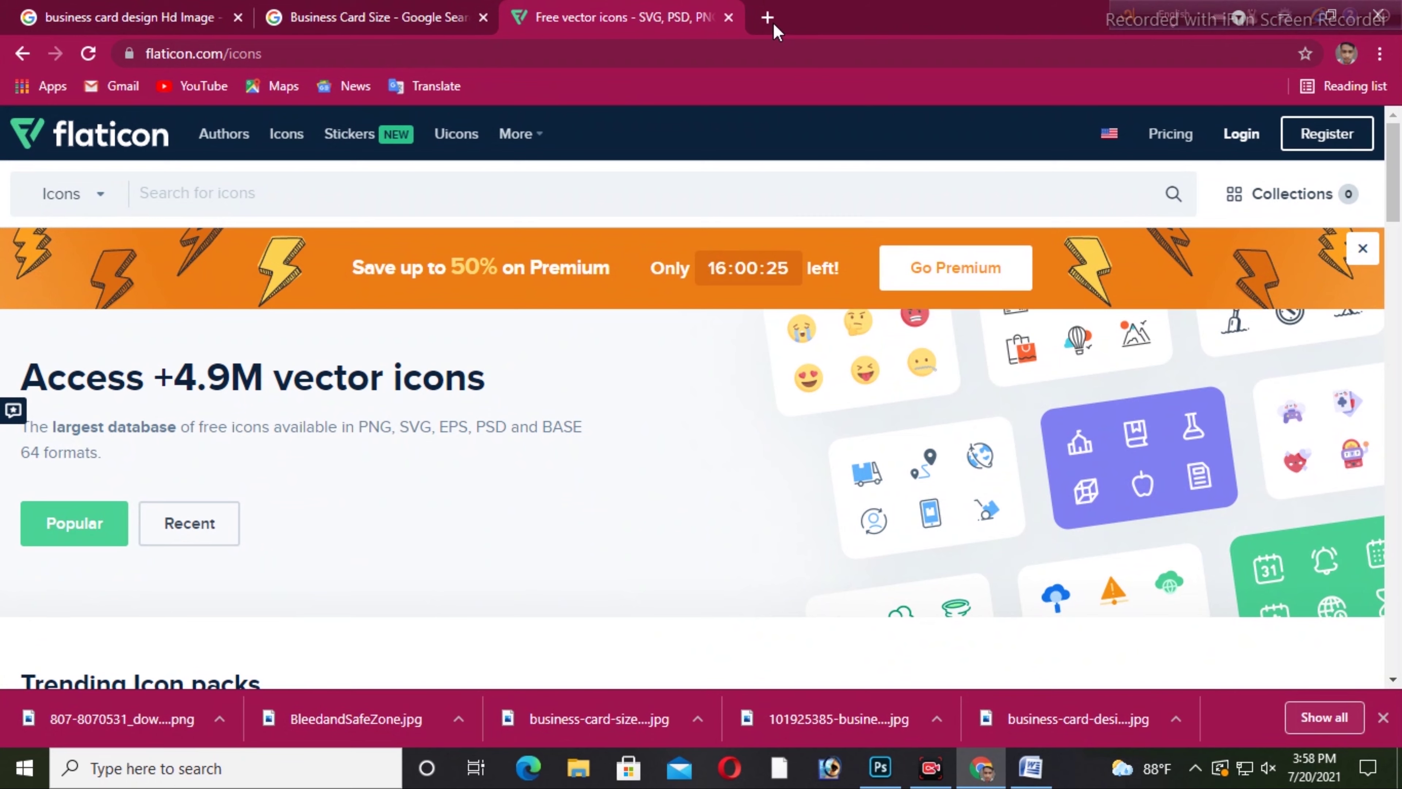
{"action": "left_click", "coordinate": [767, 18]}
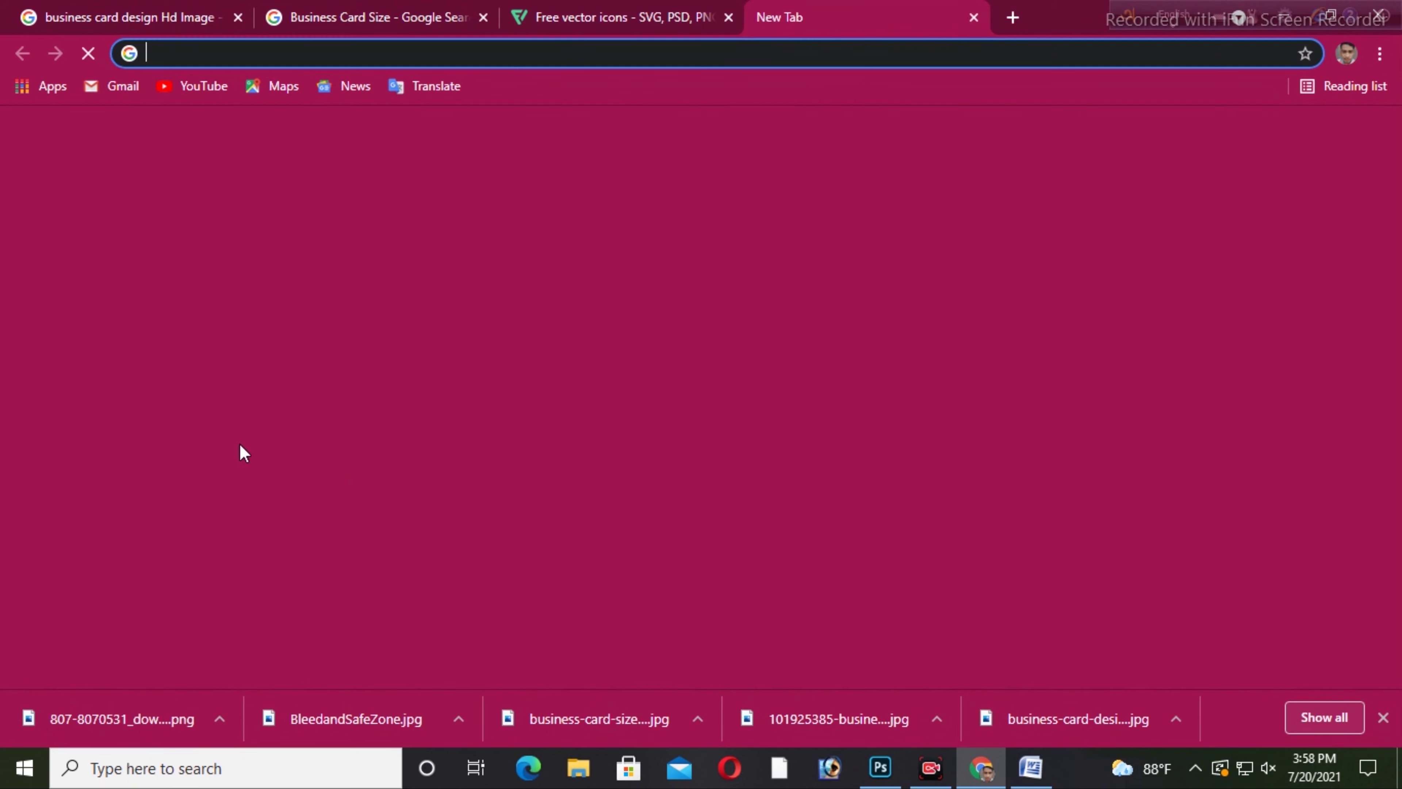
{"action": "left_click", "coordinate": [529, 445]}
{"action": "type", "text": "Home icon "}
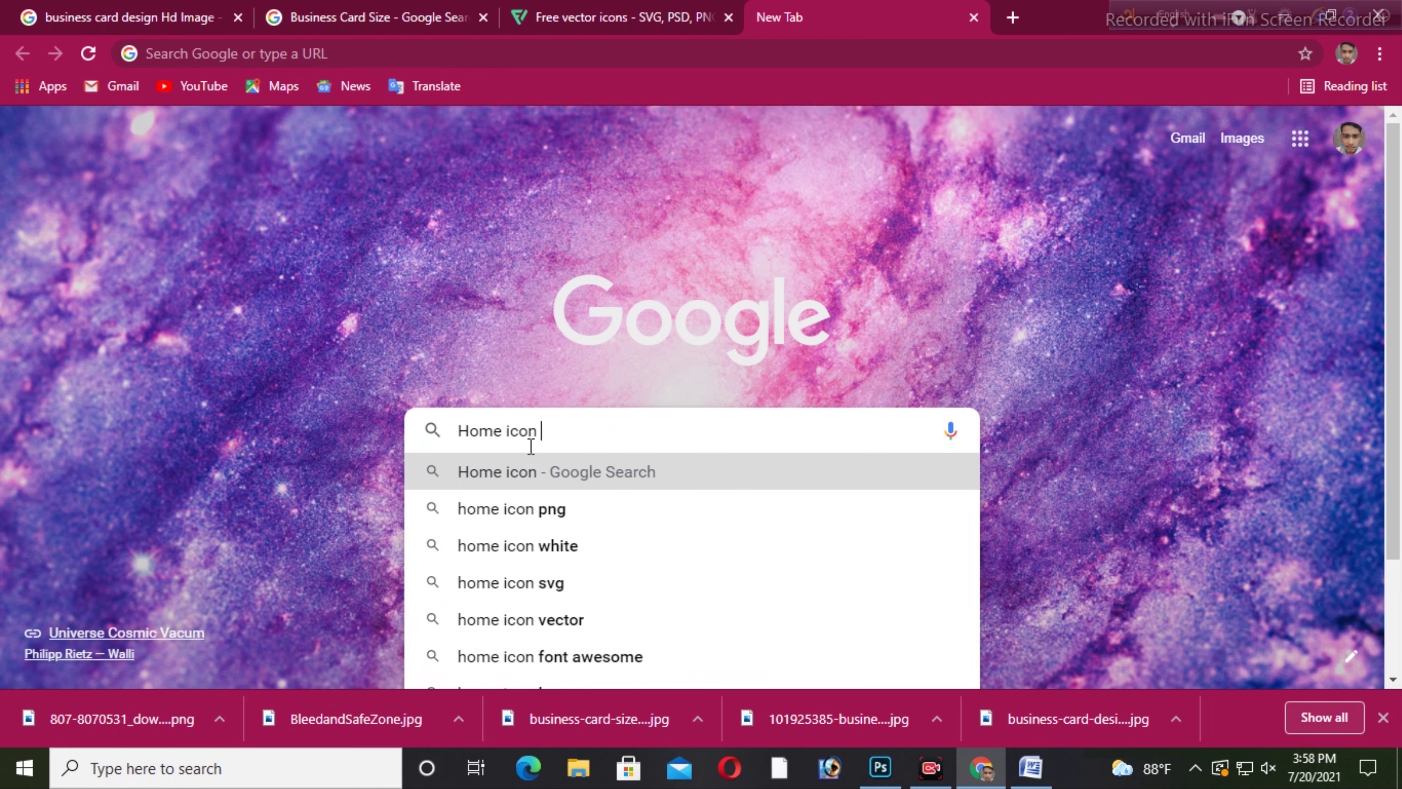
{"action": "type", "text": "P"}
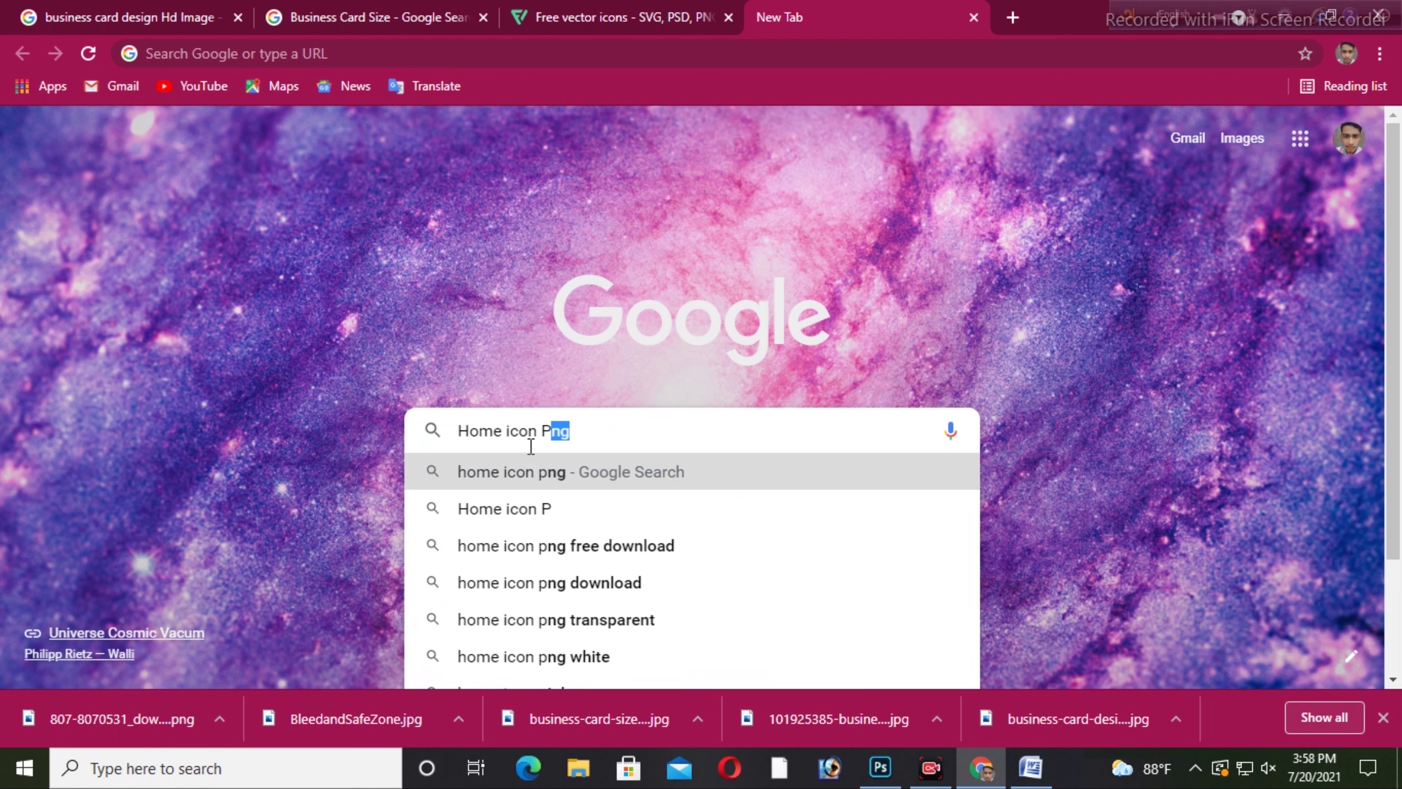
{"action": "type", "text": "ng"}
{"action": "key", "text": "Left"}
{"action": "key", "text": "Left"}
{"action": "key", "text": "Left"}
{"action": "type", "text": "psd"}
{"action": "key", "text": "Return"}
{"action": "left_click", "coordinate": [106, 541]}
- Save the black house icon image to Downloads and return to Photoshop
{"action": "right_click", "coordinate": [949, 274]}
{"action": "left_click", "coordinate": [1048, 580]}
{"action": "key", "text": "Return"}
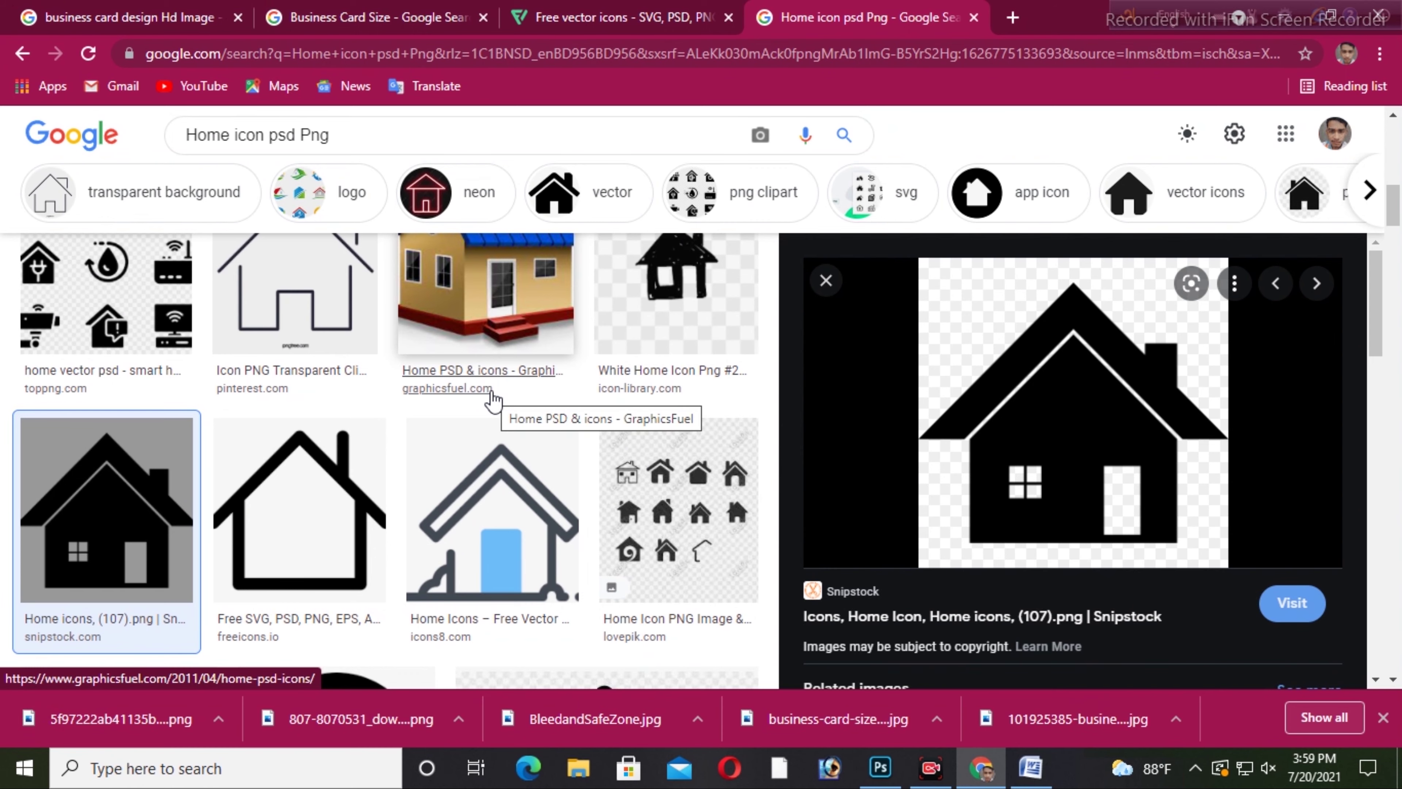
{"action": "left_click", "coordinate": [880, 767]}
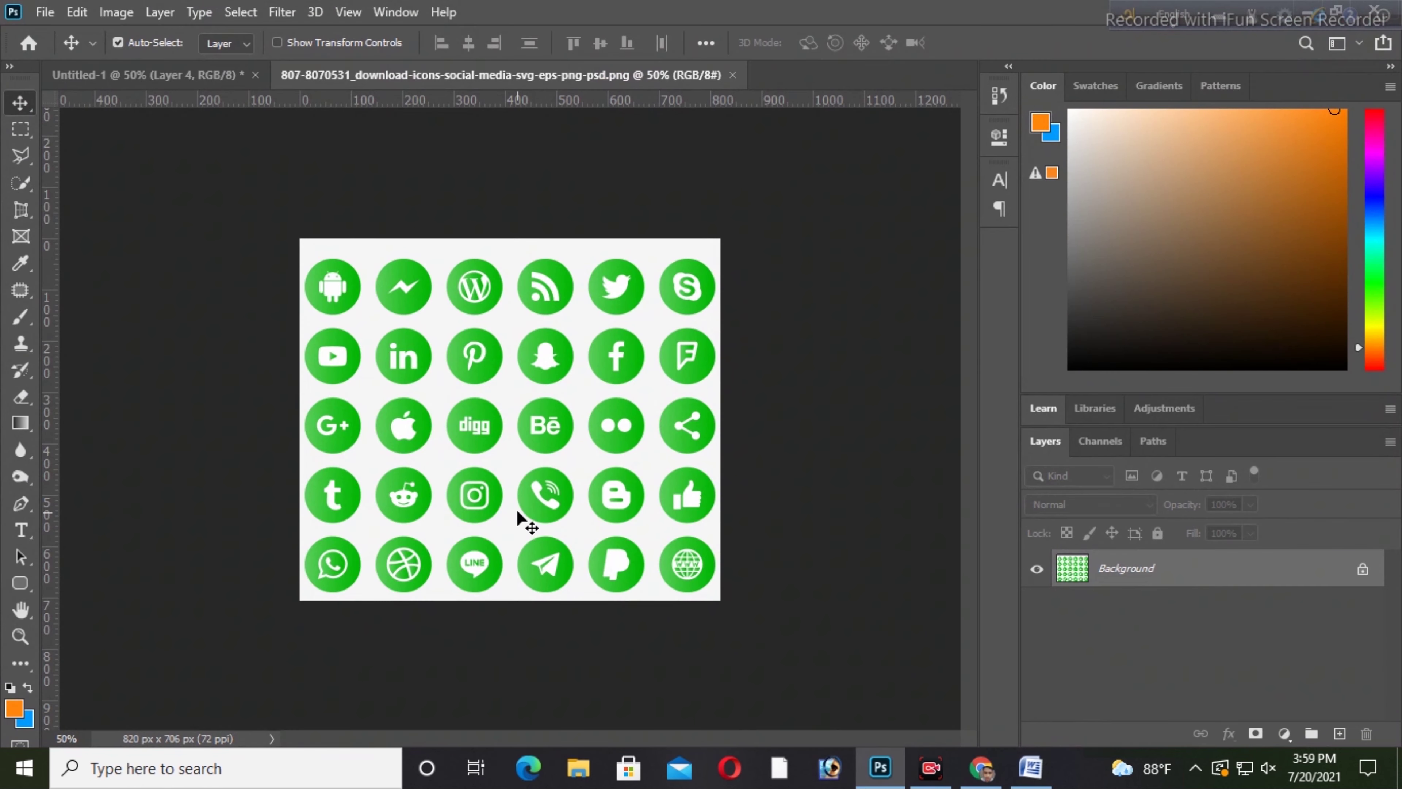
- Begin replacing 'Home' in the Google search with a new icon name, then close the social-icons sheet
{"action": "left_click", "coordinate": [155, 76]}
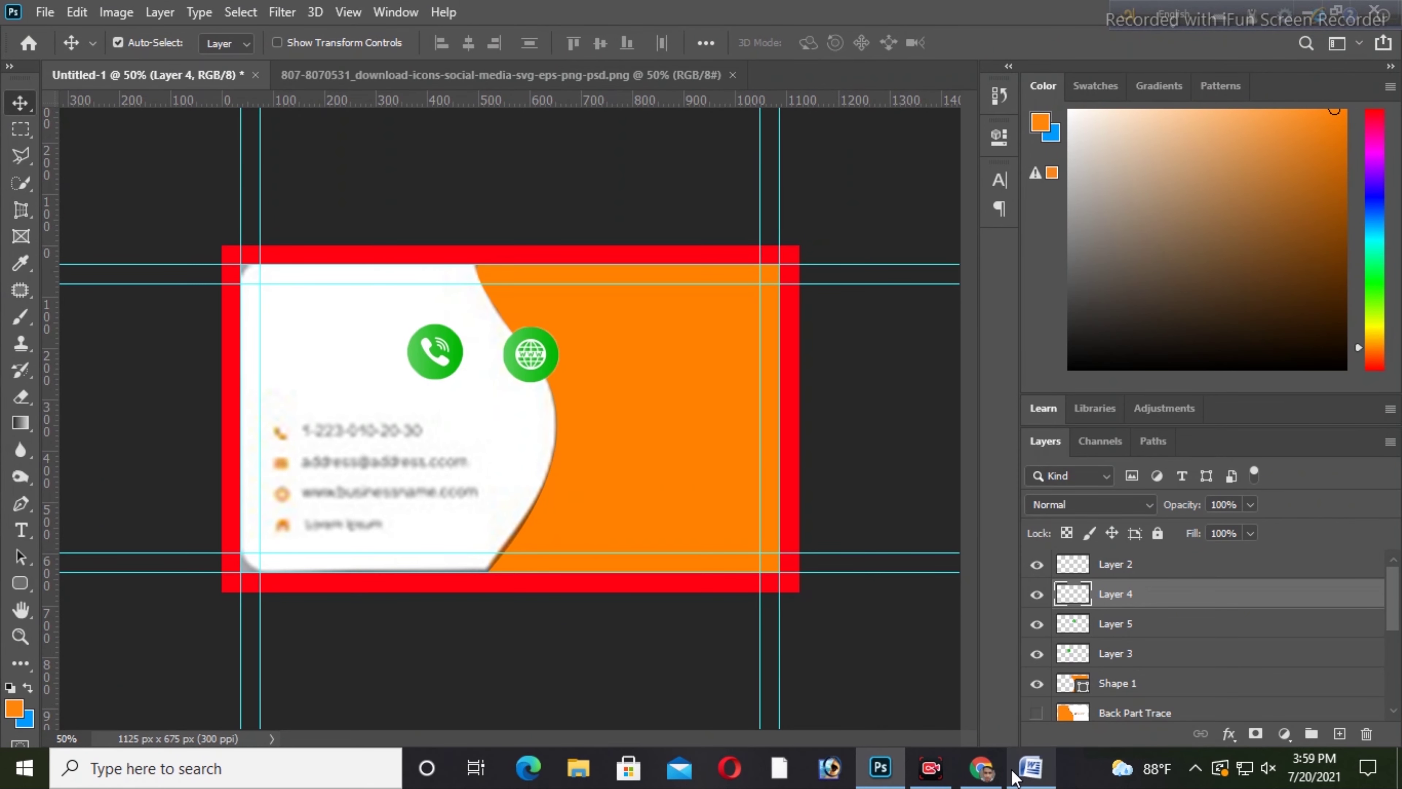
{"action": "left_click", "coordinate": [997, 766]}
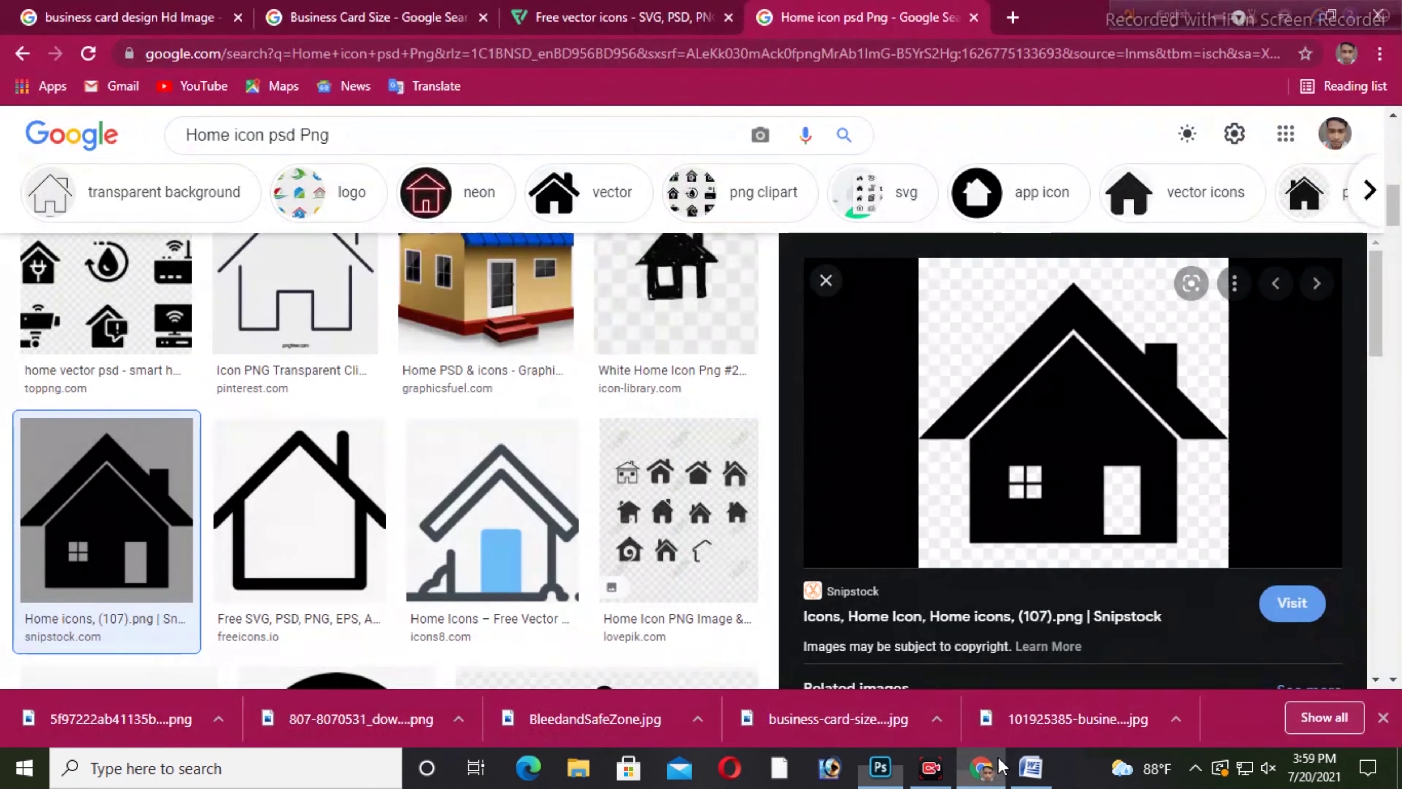
{"action": "left_click", "coordinate": [229, 138]}
{"action": "key", "text": "shift+Left"}
{"action": "key", "text": "shift+Left"}
{"action": "key", "text": "shift+Left"}
{"action": "key", "text": "shift+Left"}
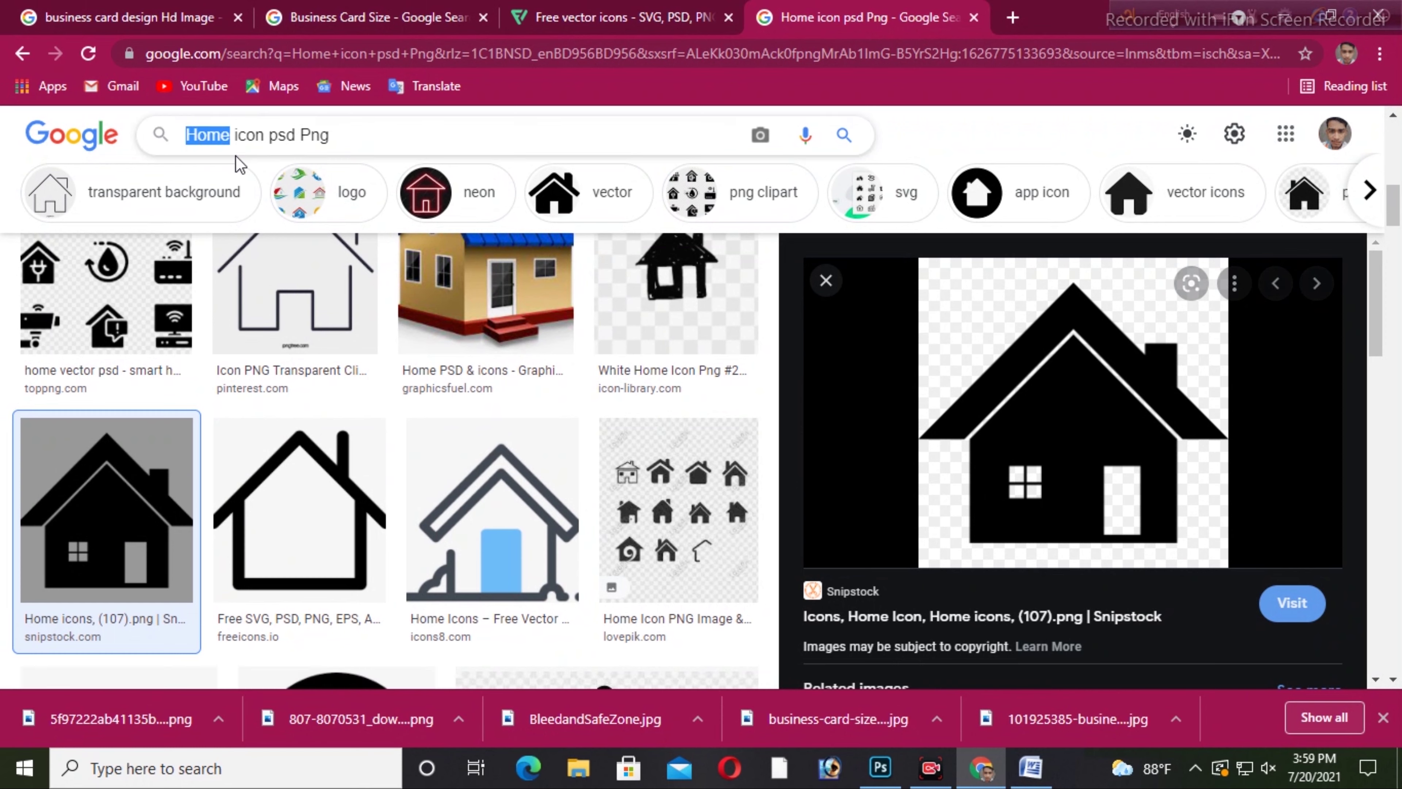
{"action": "type", "text": "E"}
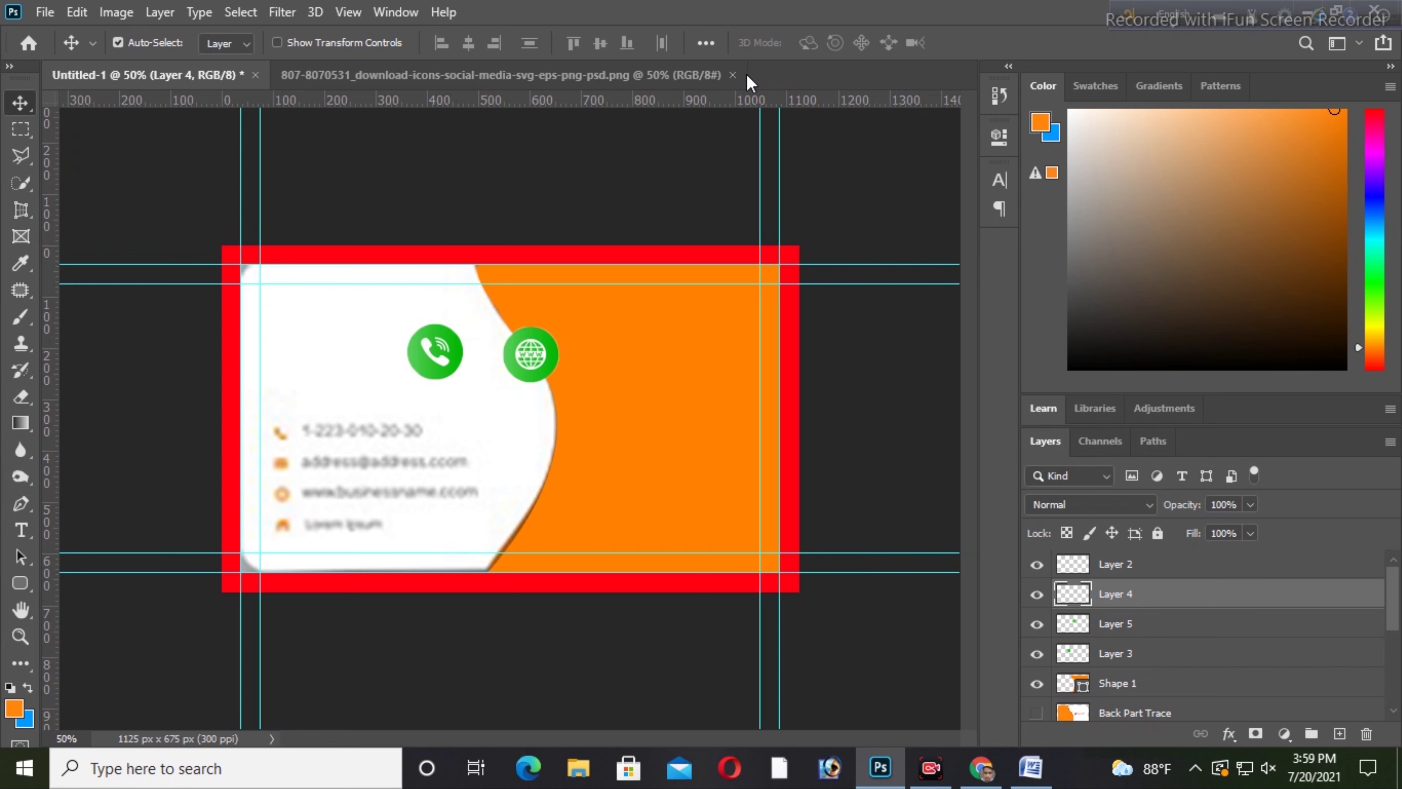
{"action": "left_click", "coordinate": [733, 75]}
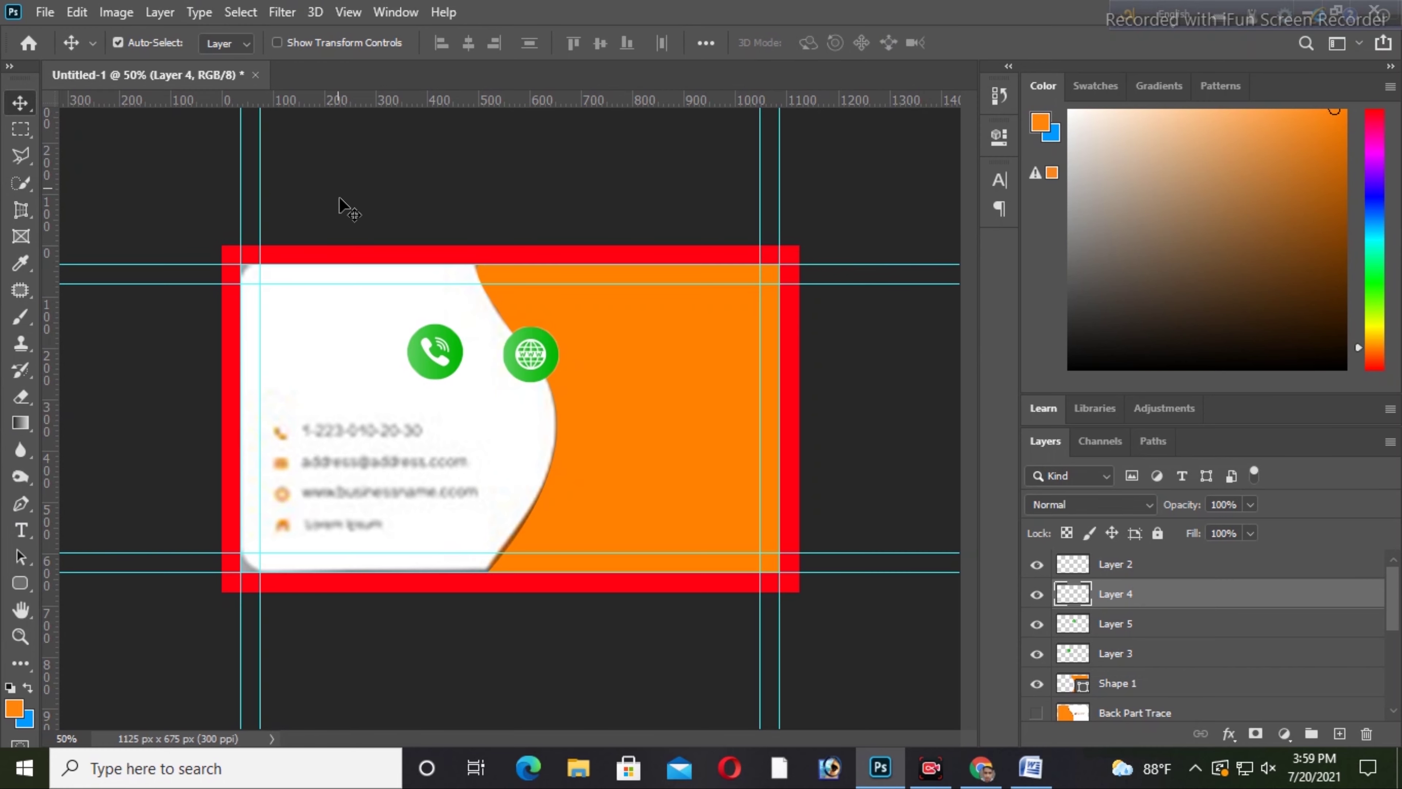
- Open the downloaded email and house icon files and drag the house onto the business card
{"action": "key", "text": "ctrl+o"}
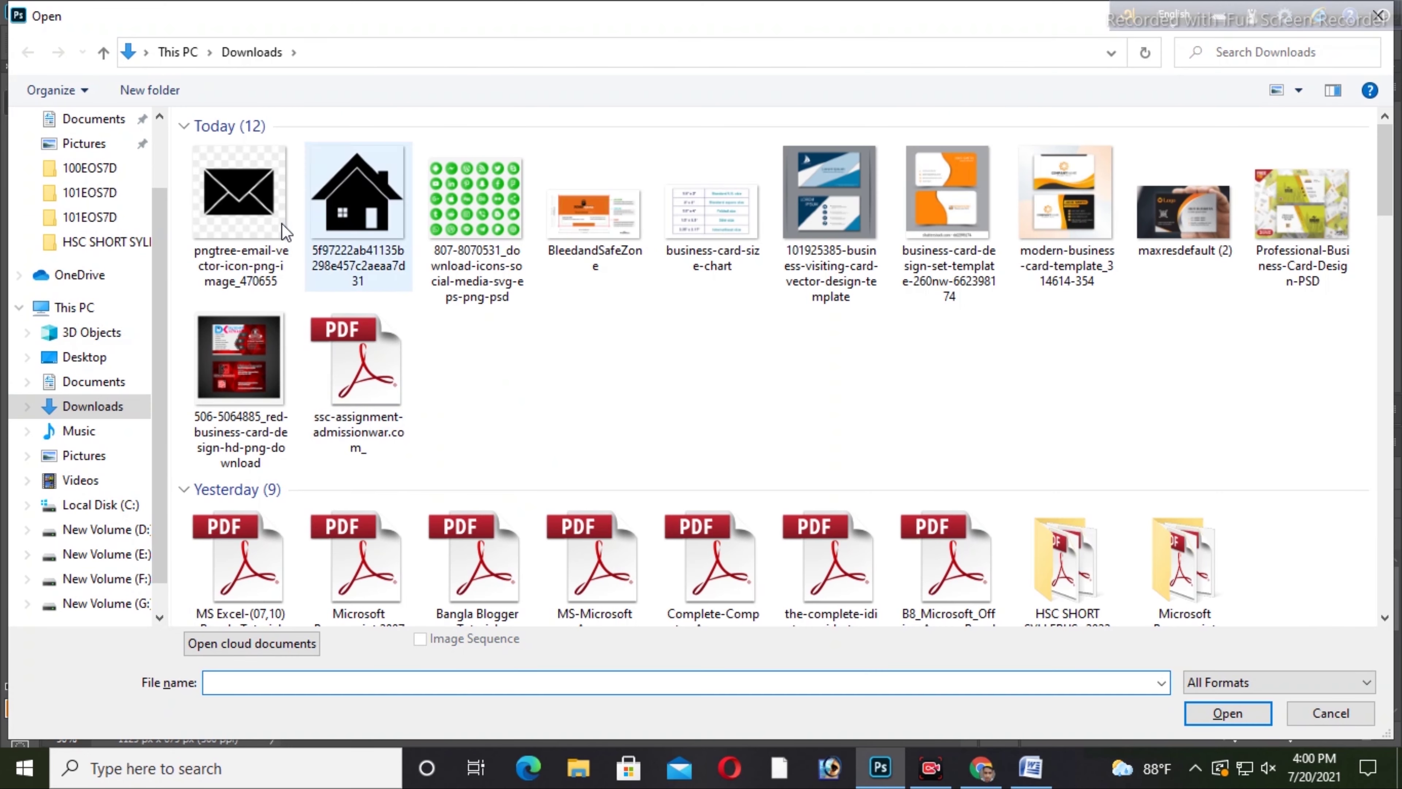
{"action": "left_click", "coordinate": [287, 216]}
{"action": "left_click", "coordinate": [344, 212], "text": "ctrl"}
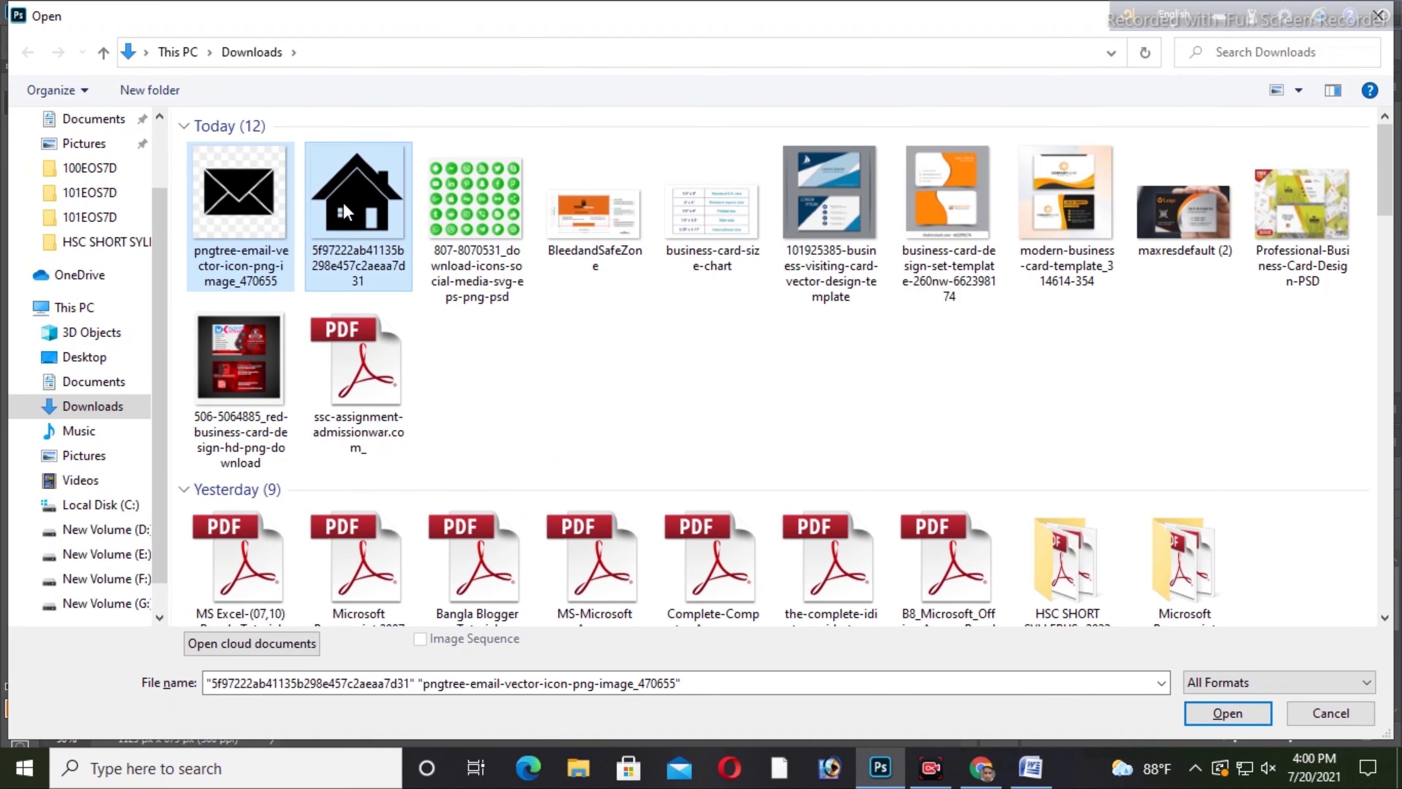
{"action": "key", "text": "Return"}
{"action": "mouse_move", "coordinate": [260, 199]}
{"action": "left_mouse_down"}
{"action": "mouse_move", "coordinate": [599, 442]}
{"action": "mouse_move", "coordinate": [635, 438]}
{"action": "left_mouse_up"}
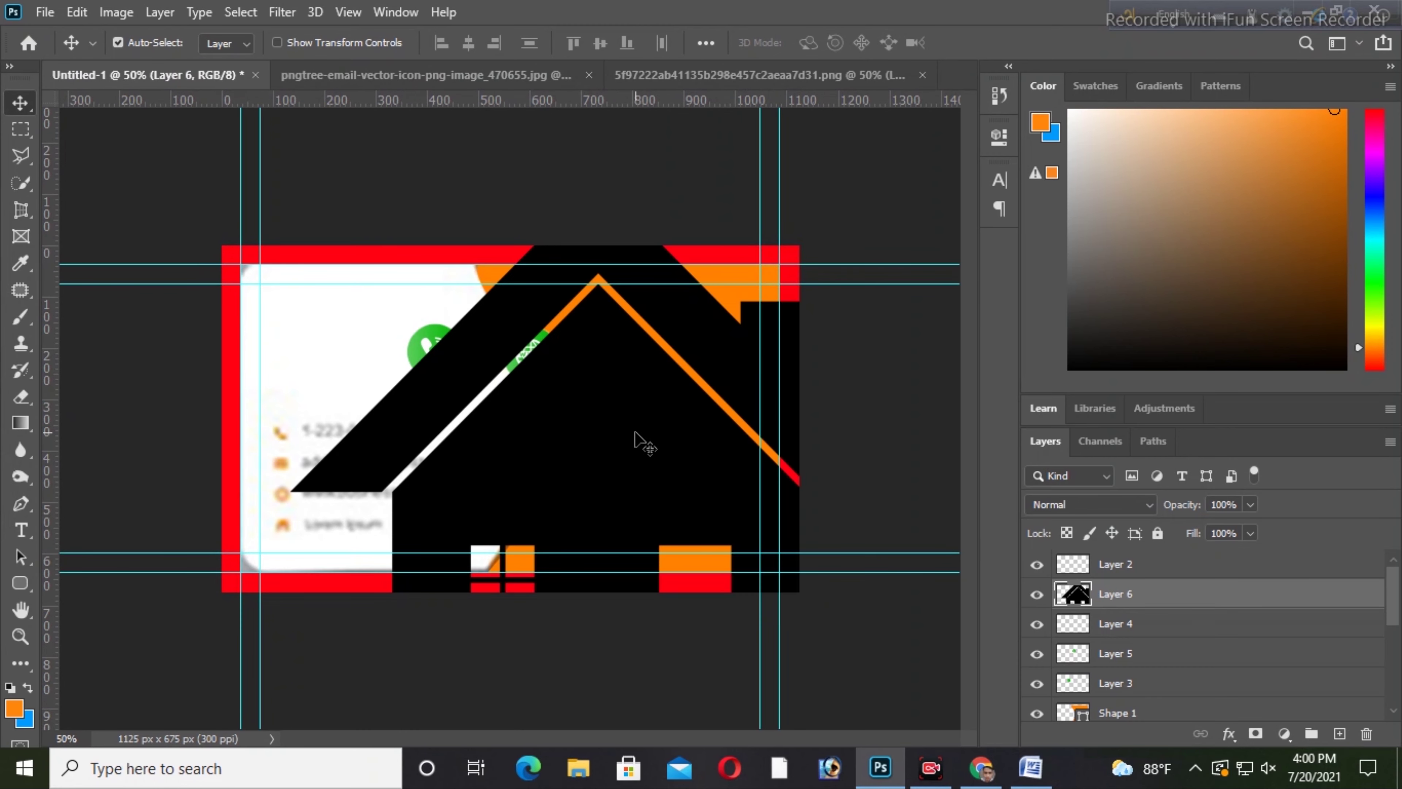
- Scale the house layer down to a small icon just below the globe
{"action": "key", "text": "ctrl+t"}
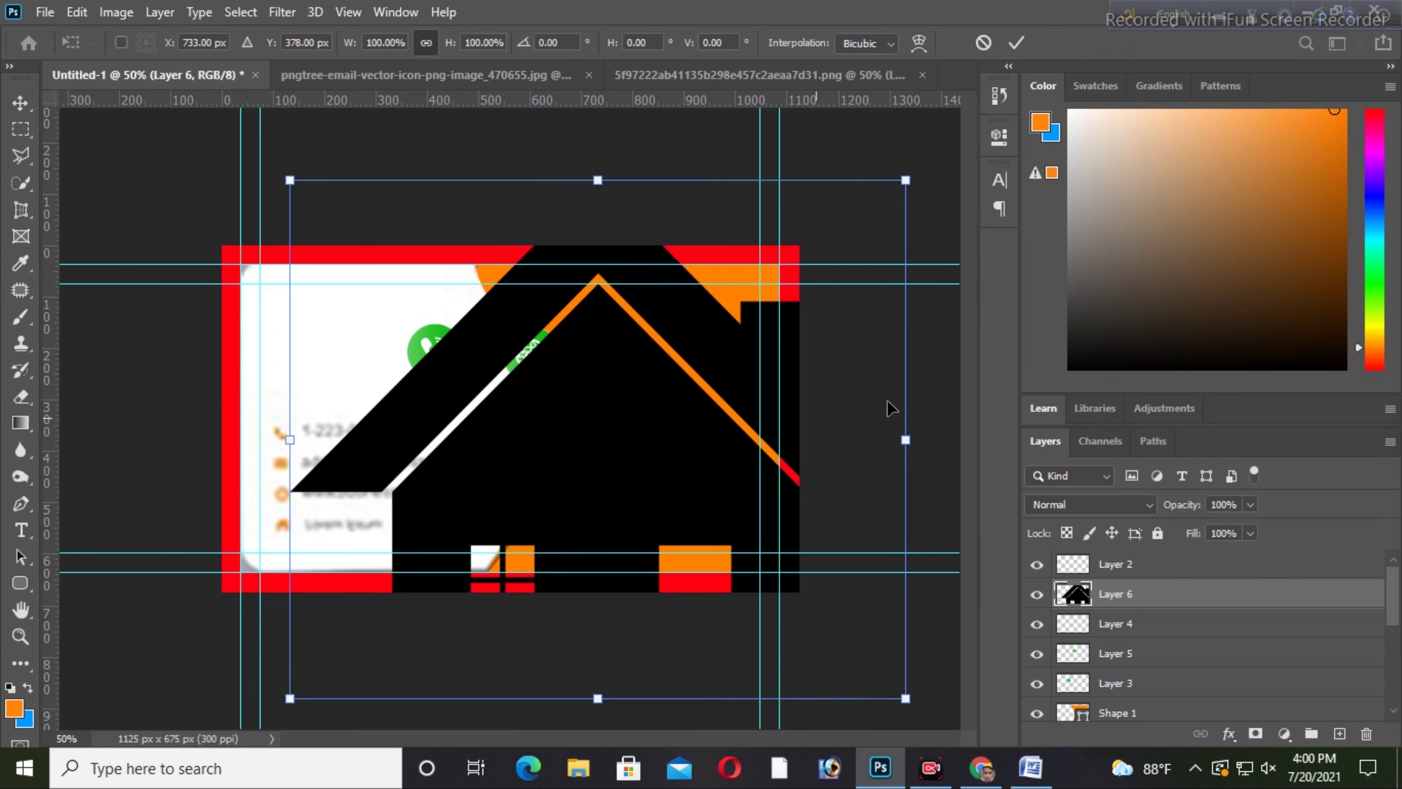
{"action": "left_click_drag", "start_coordinate": [907, 194], "coordinate": [557, 401]}
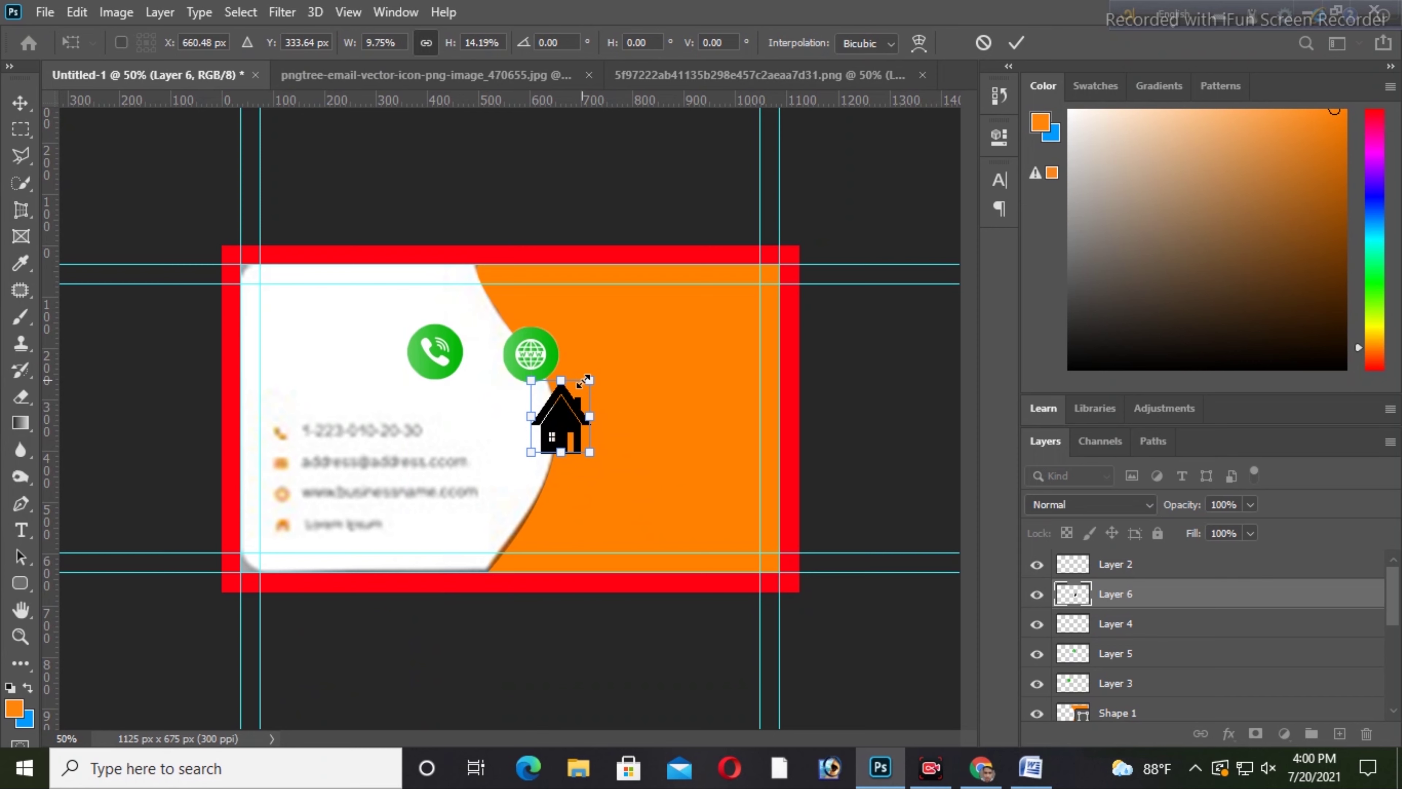
{"action": "left_click_drag", "start_coordinate": [588, 381], "coordinate": [557, 420]}
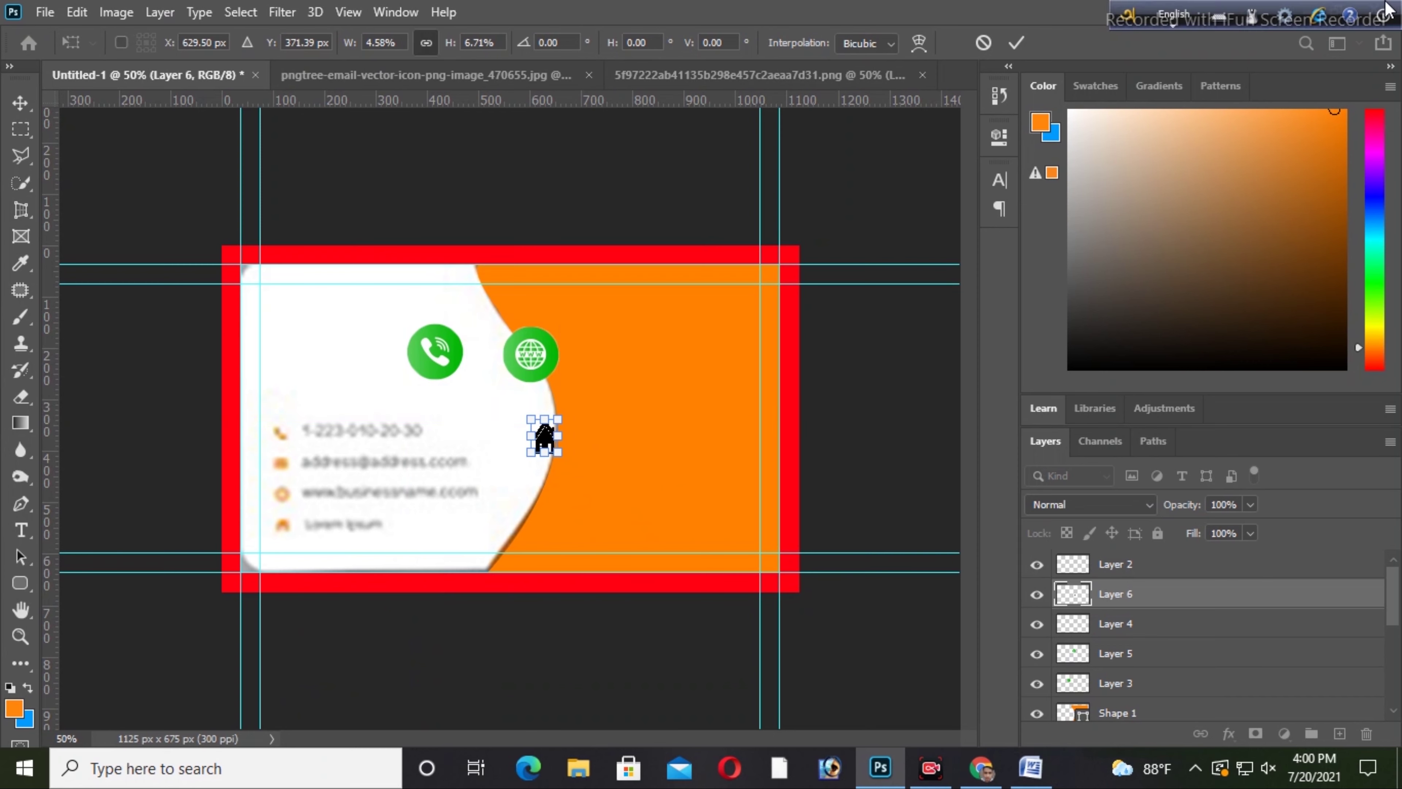
{"action": "left_click", "coordinate": [1014, 47]}
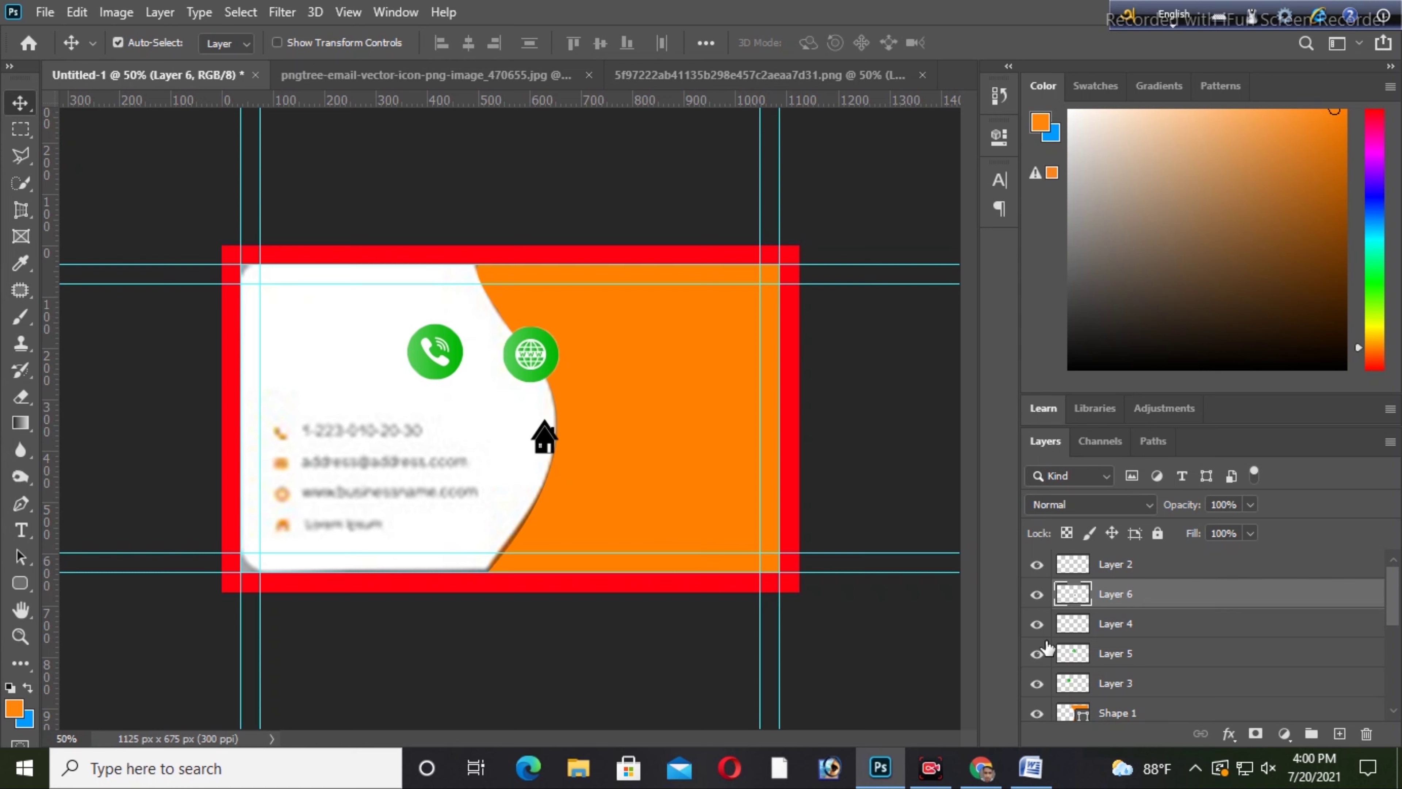
- Toggle the icon layers' visibility and delete Layer 4
{"action": "left_click", "coordinate": [1036, 655]}
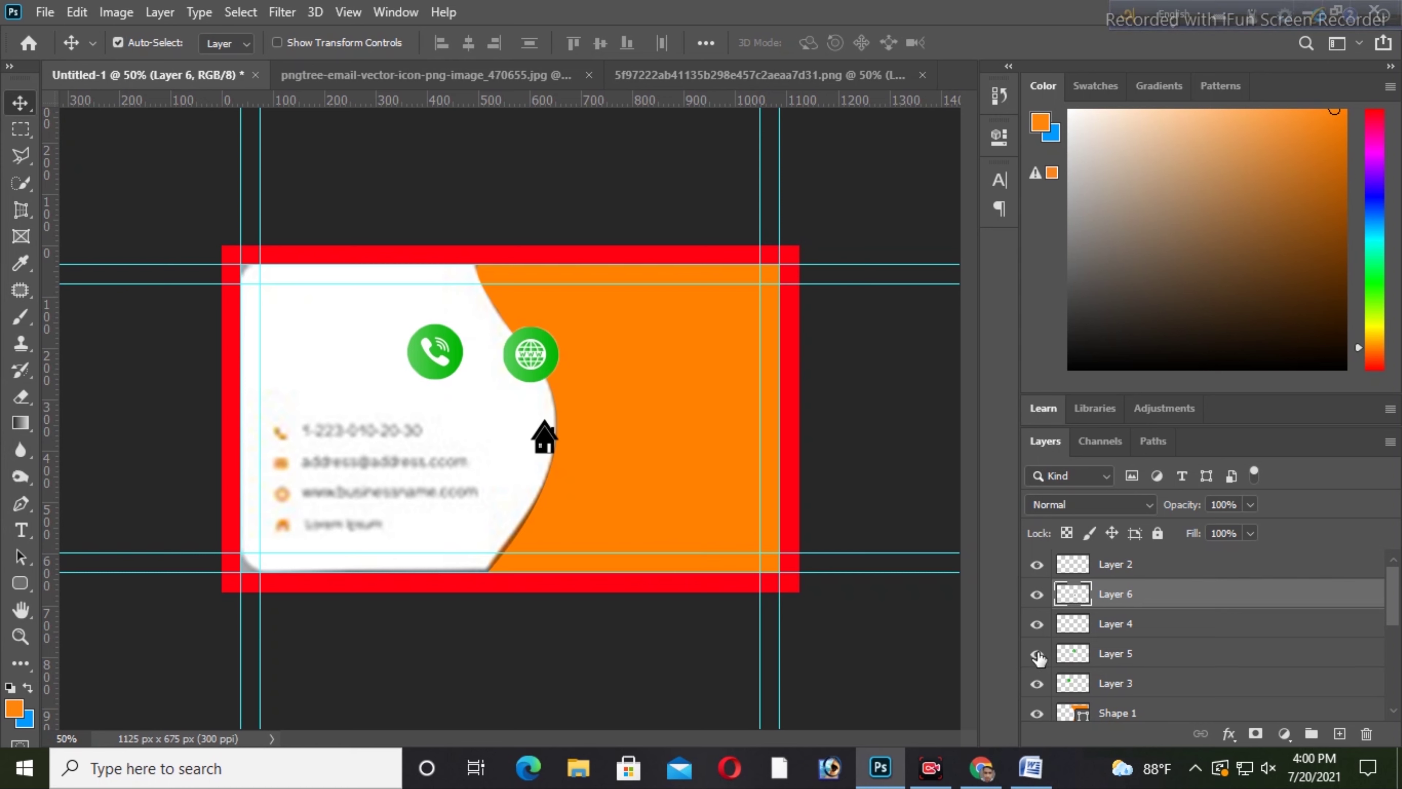
{"action": "left_click", "coordinate": [1036, 594]}
{"action": "left_click", "coordinate": [1084, 628]}
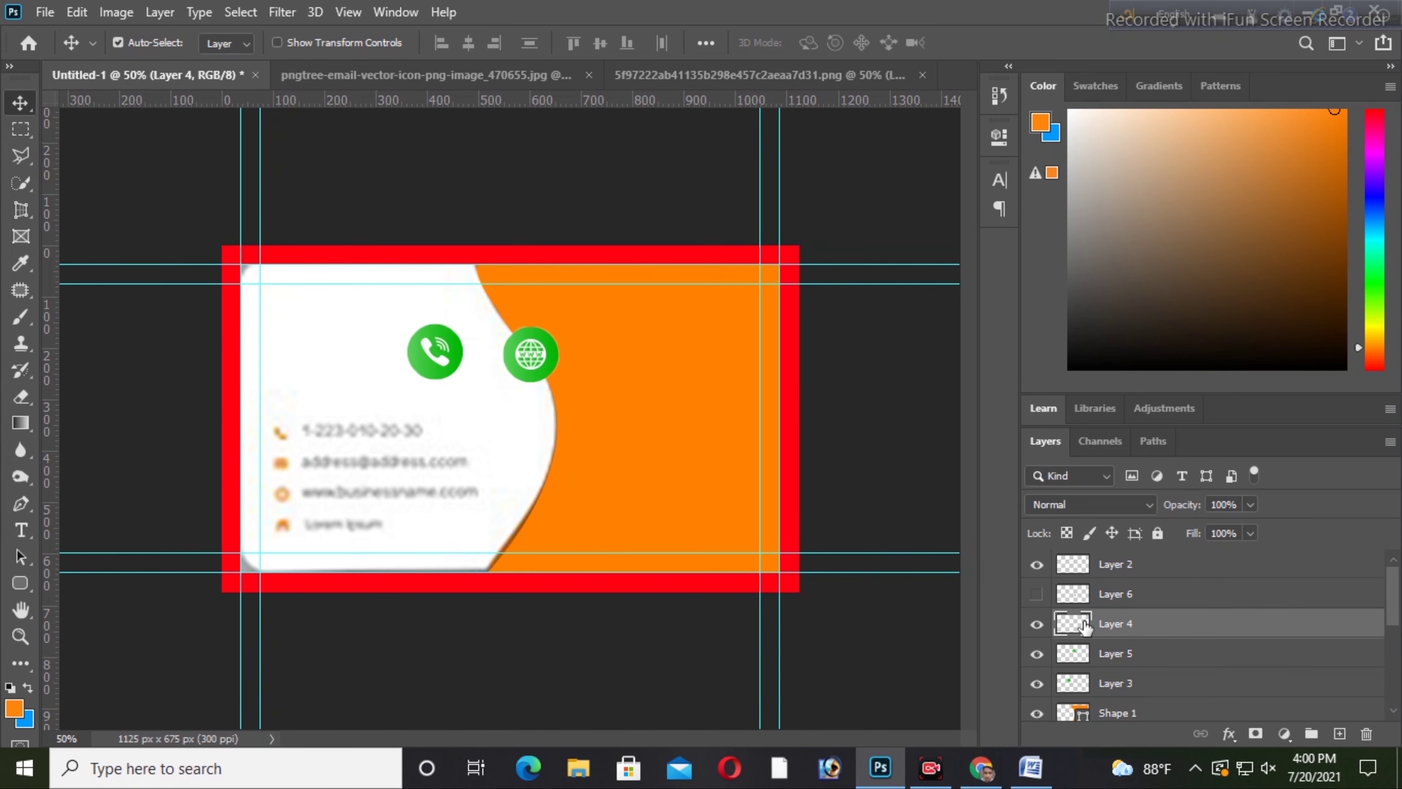
{"action": "key", "text": "Delete"}
{"action": "left_click", "coordinate": [1096, 602]}
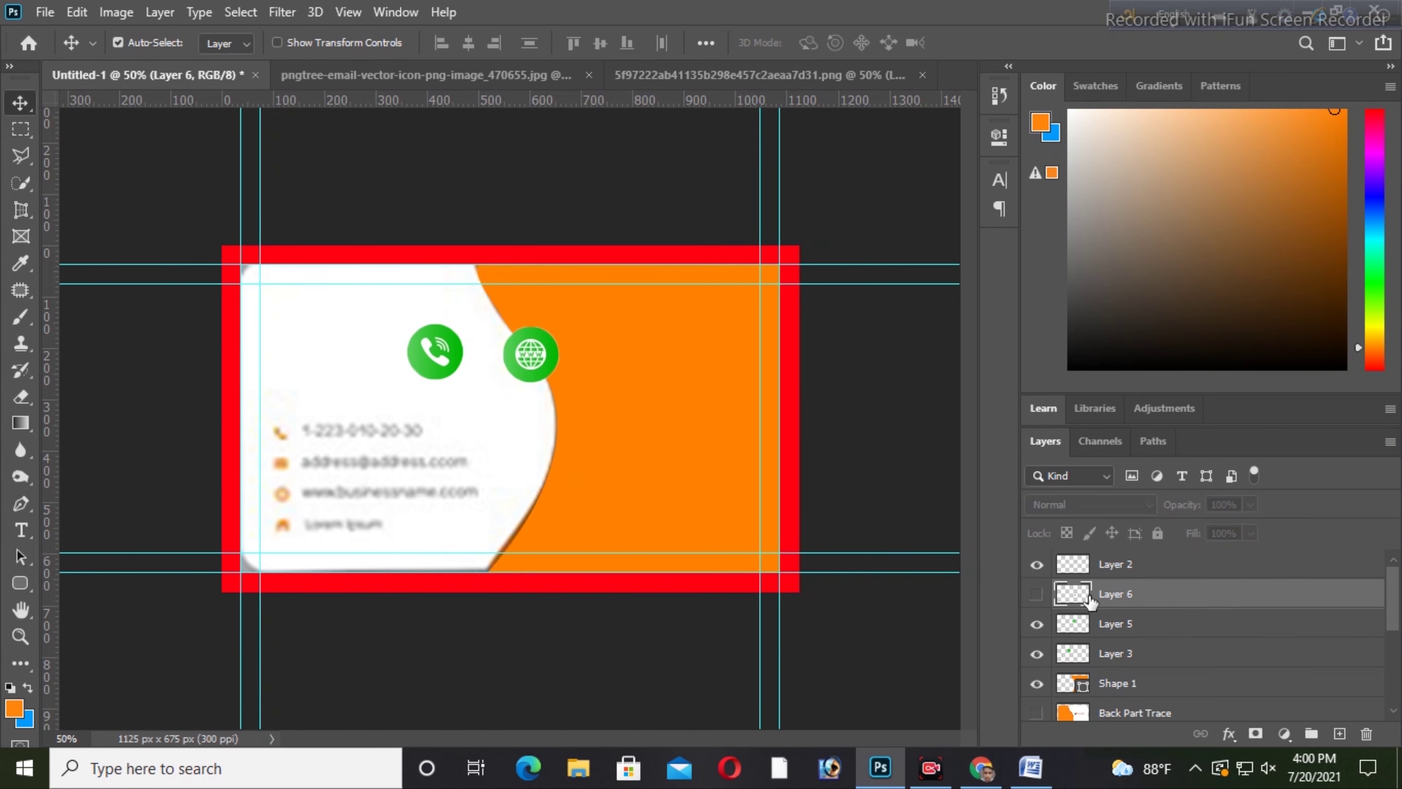
{"action": "left_click", "coordinate": [1036, 595]}
{"action": "left_click", "coordinate": [1037, 595]}
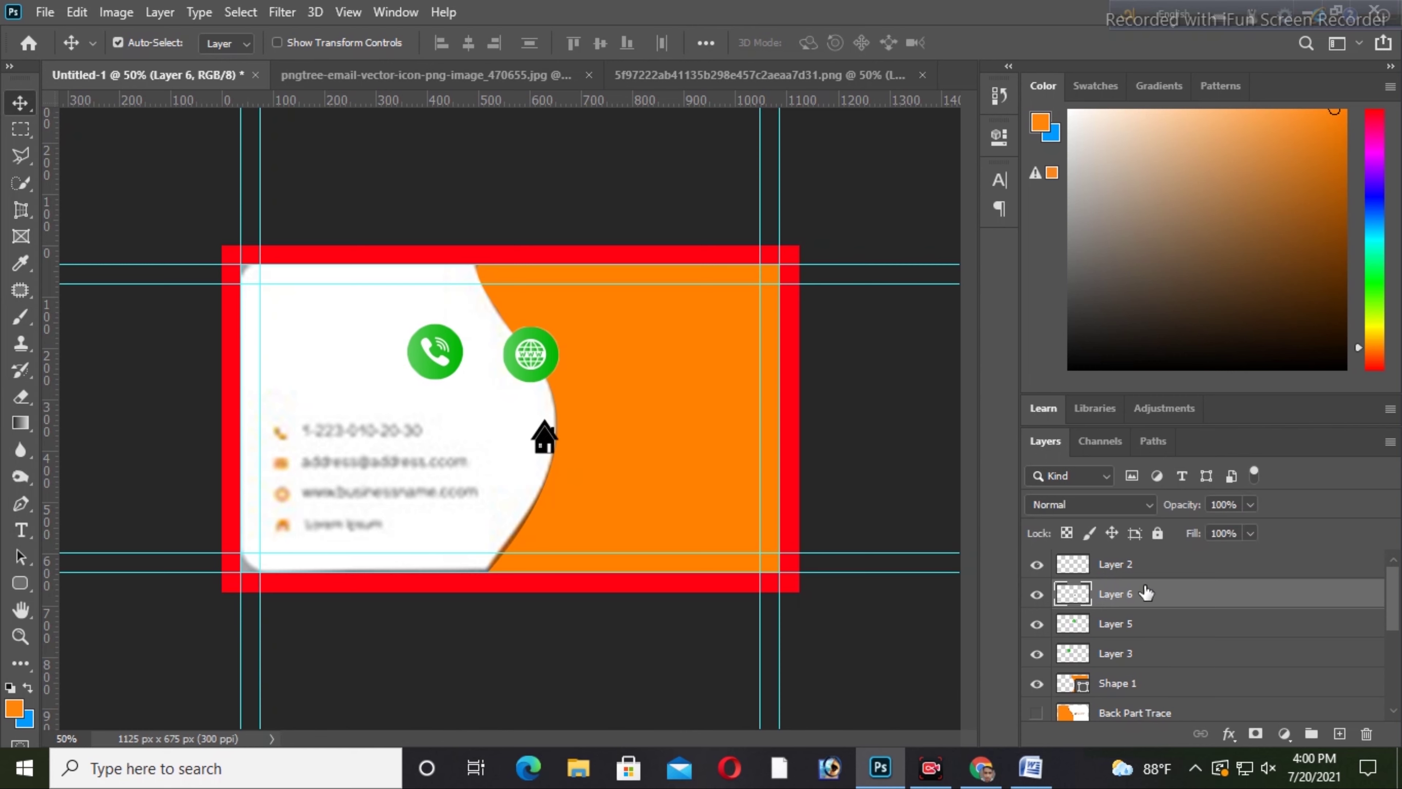
- Select the black envelope with Quick Selection and drag it onto the card's orange panel
{"action": "left_click", "coordinate": [530, 75]}
{"action": "left_click_drag", "start_coordinate": [582, 444], "coordinate": [632, 382]}
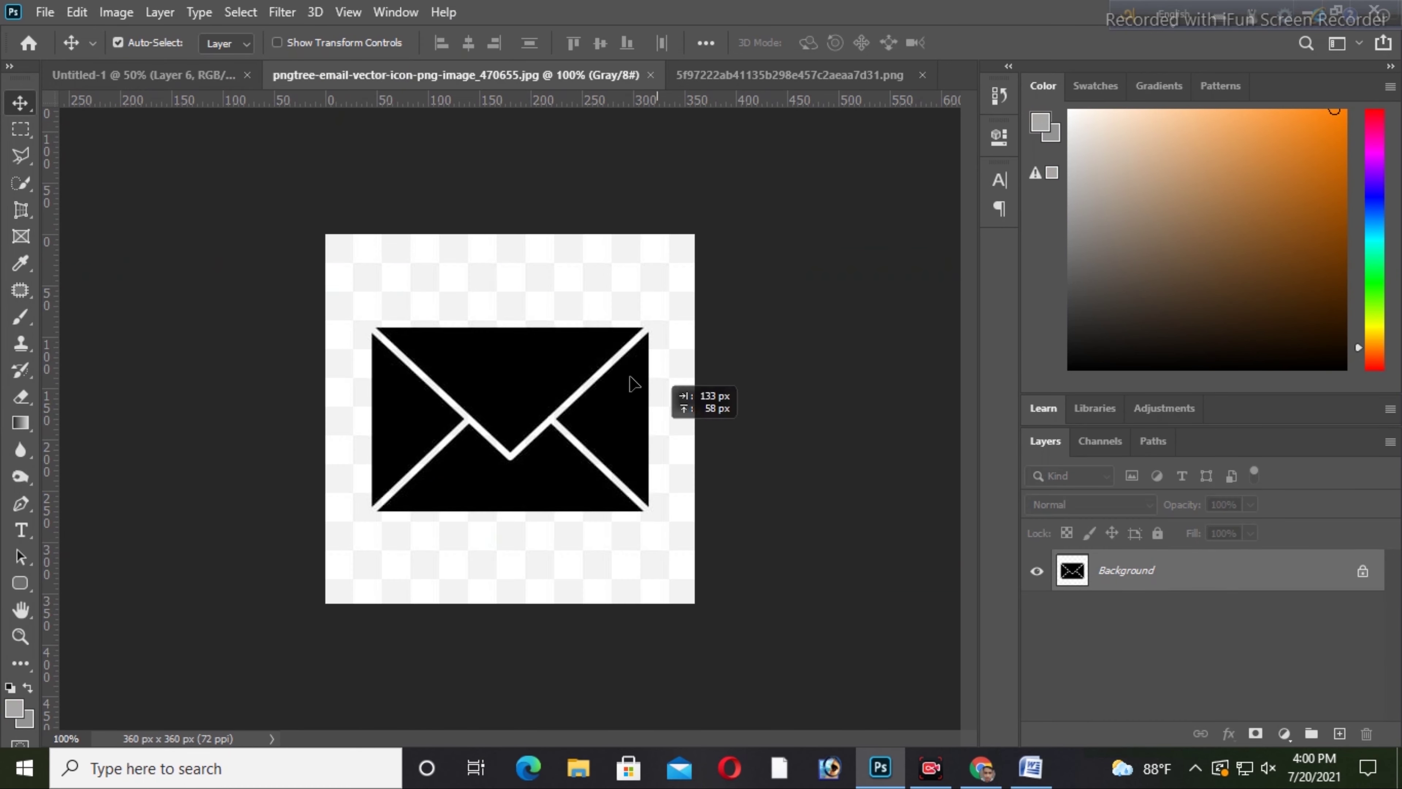
{"action": "left_click", "coordinate": [806, 348]}
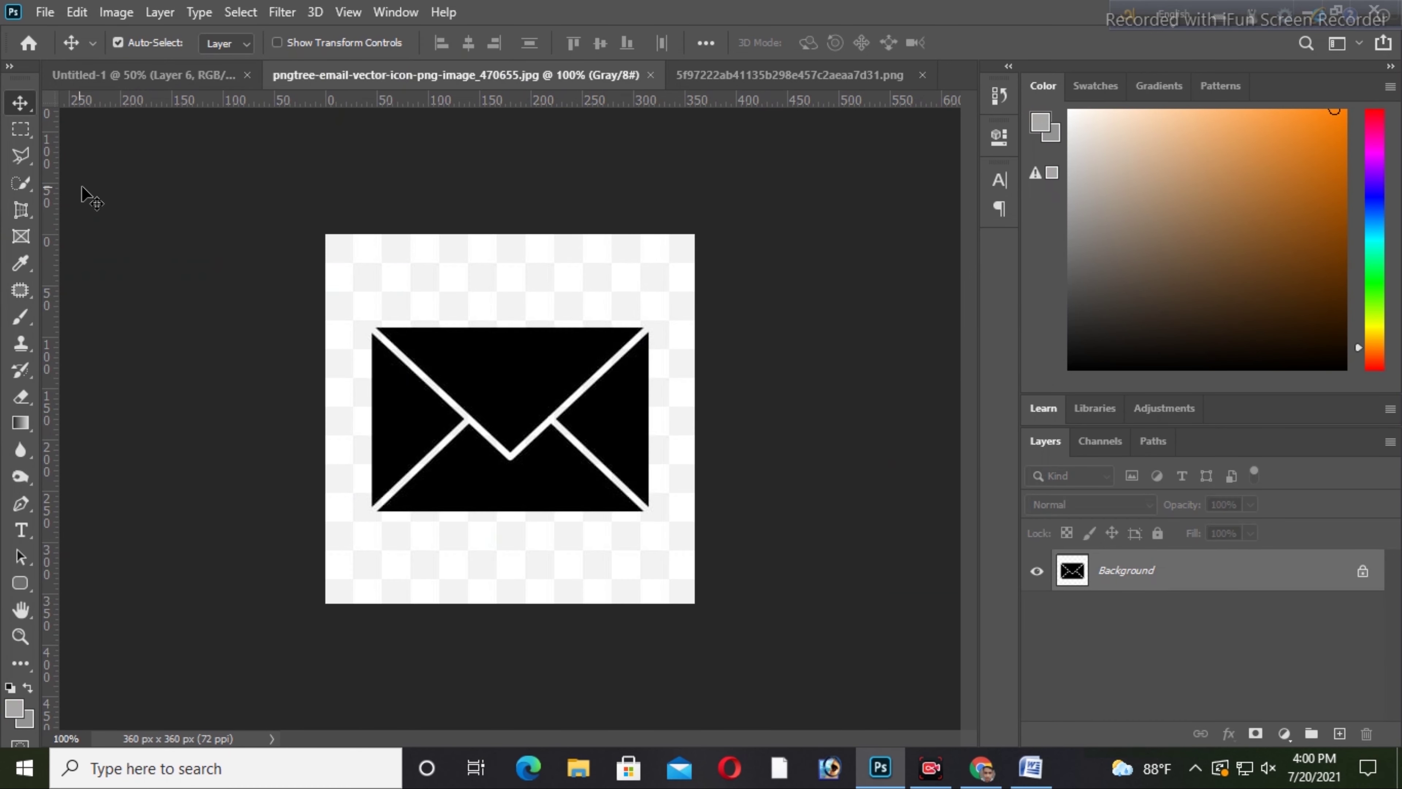
{"action": "left_click", "coordinate": [20, 182]}
{"action": "left_click", "coordinate": [518, 385]}
{"action": "left_click", "coordinate": [597, 410]}
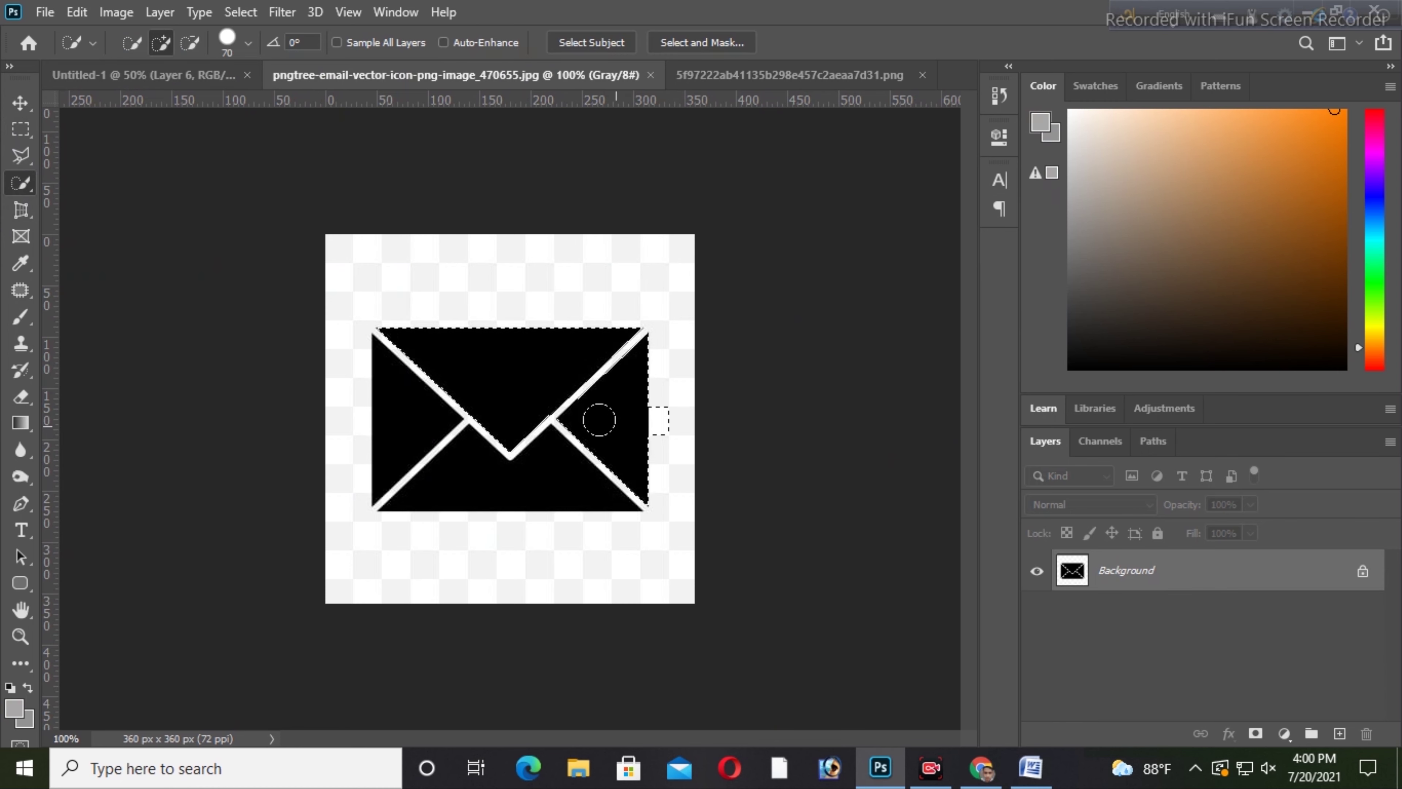
{"action": "key", "text": "ctrl+d"}
{"action": "key", "text": "bracketleft"}
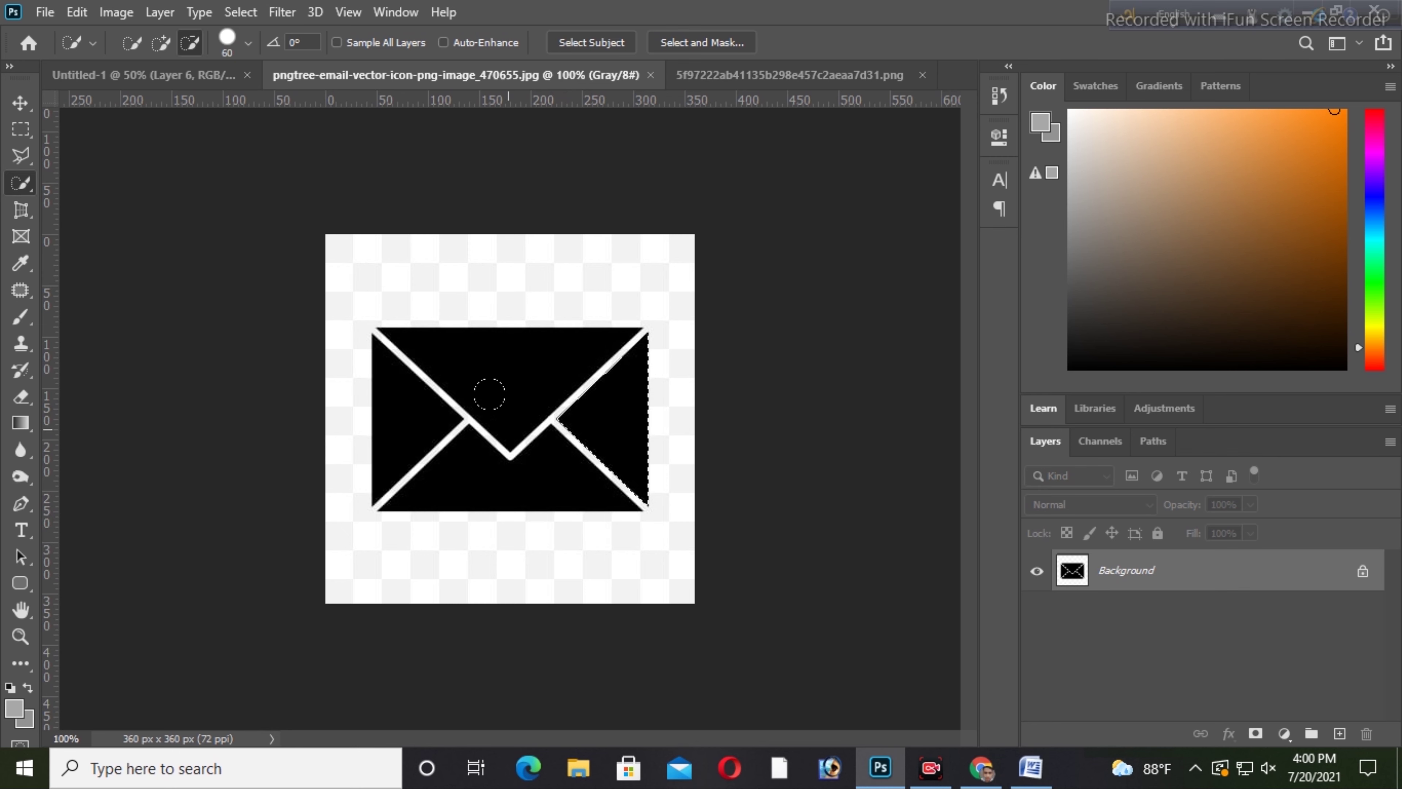
{"action": "mouse_move", "coordinate": [485, 392]}
{"action": "left_mouse_down"}
{"action": "mouse_move", "coordinate": [495, 463]}
{"action": "mouse_move", "coordinate": [563, 469]}
{"action": "left_mouse_up"}
{"action": "key", "text": "v"}
{"action": "left_click_drag", "start_coordinate": [574, 479], "coordinate": [694, 454]}
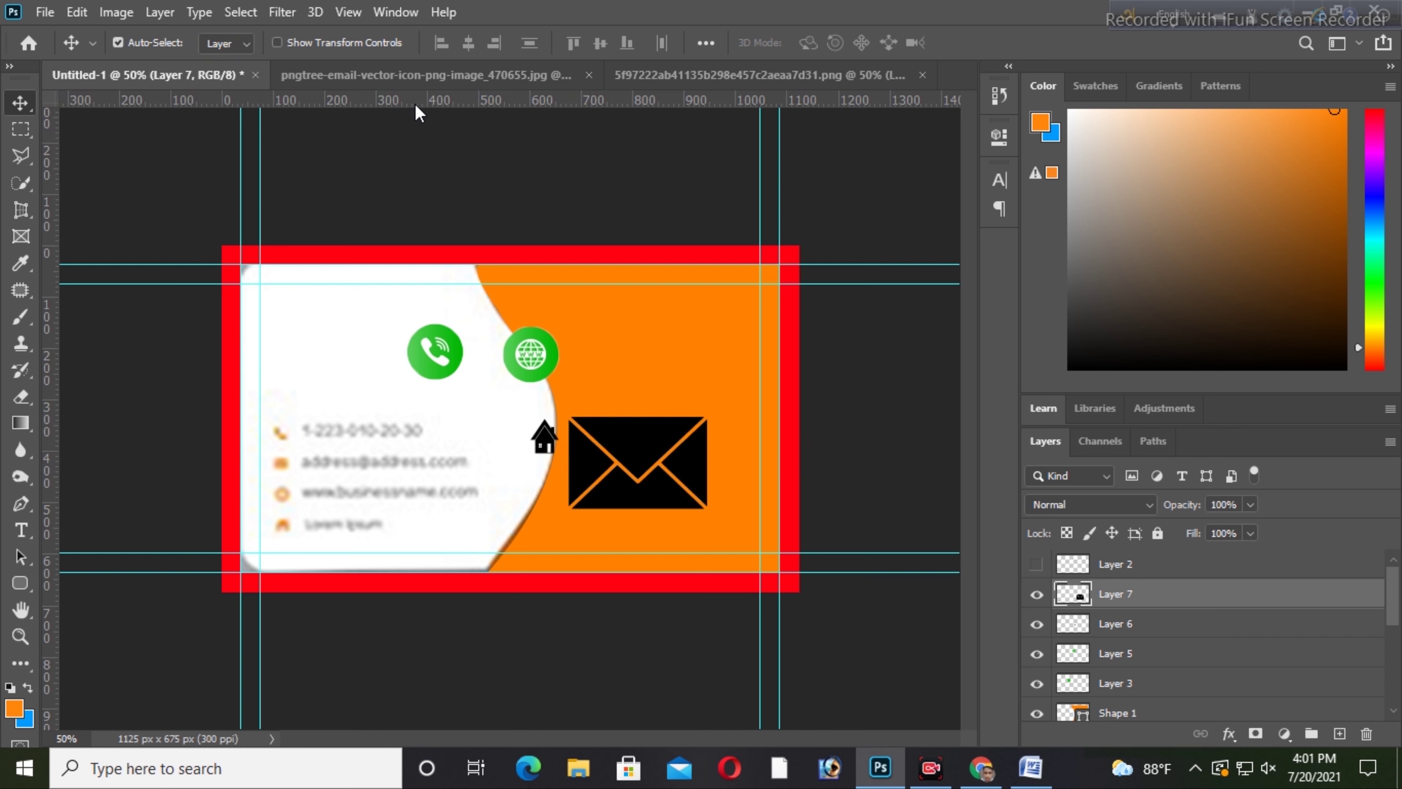
- Add two vertical guides marking the card's left margin
{"action": "left_click_drag", "start_coordinate": [456, 102], "coordinate": [269, 456]}
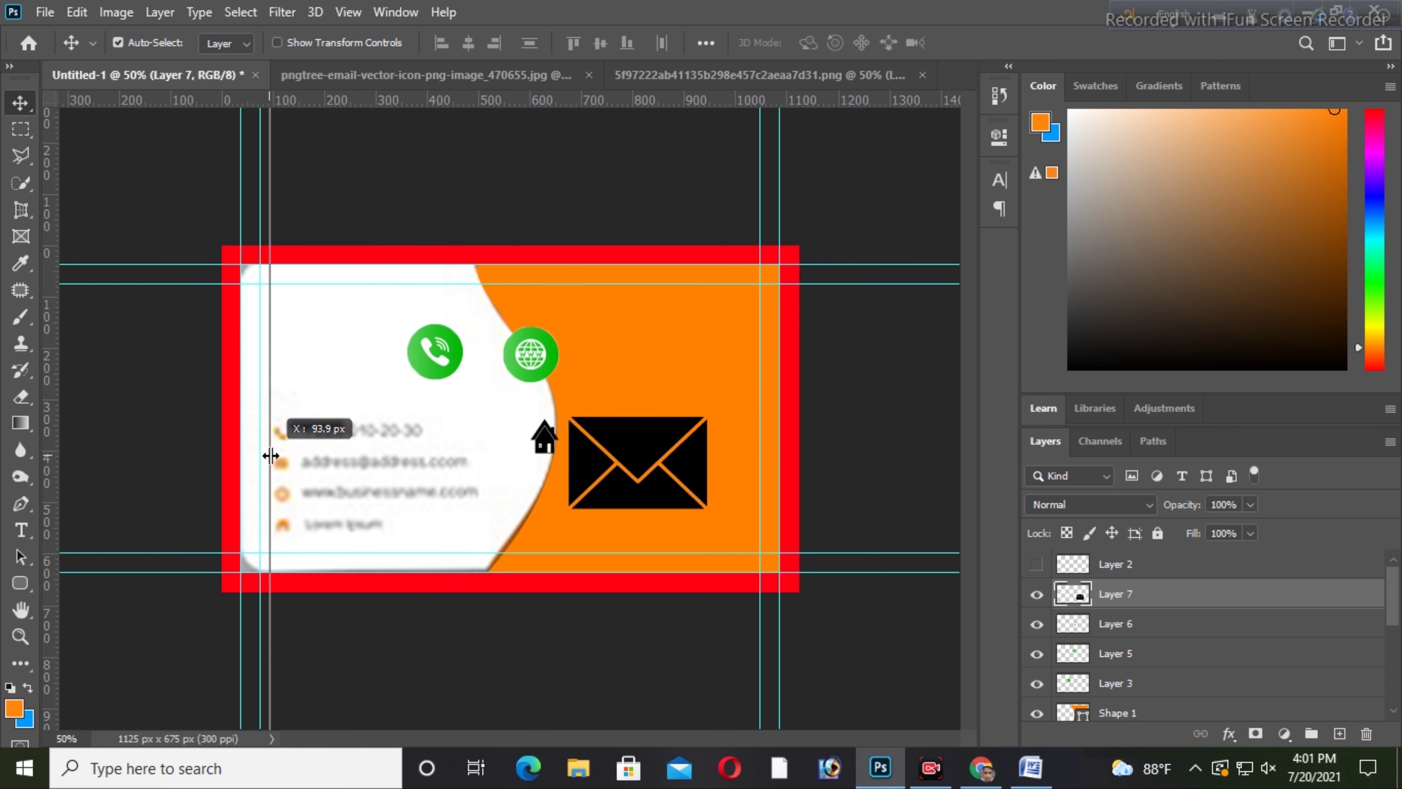
{"action": "left_click_drag", "start_coordinate": [269, 455], "coordinate": [270, 456]}
{"action": "left_click_drag", "start_coordinate": [663, 102], "coordinate": [292, 500]}
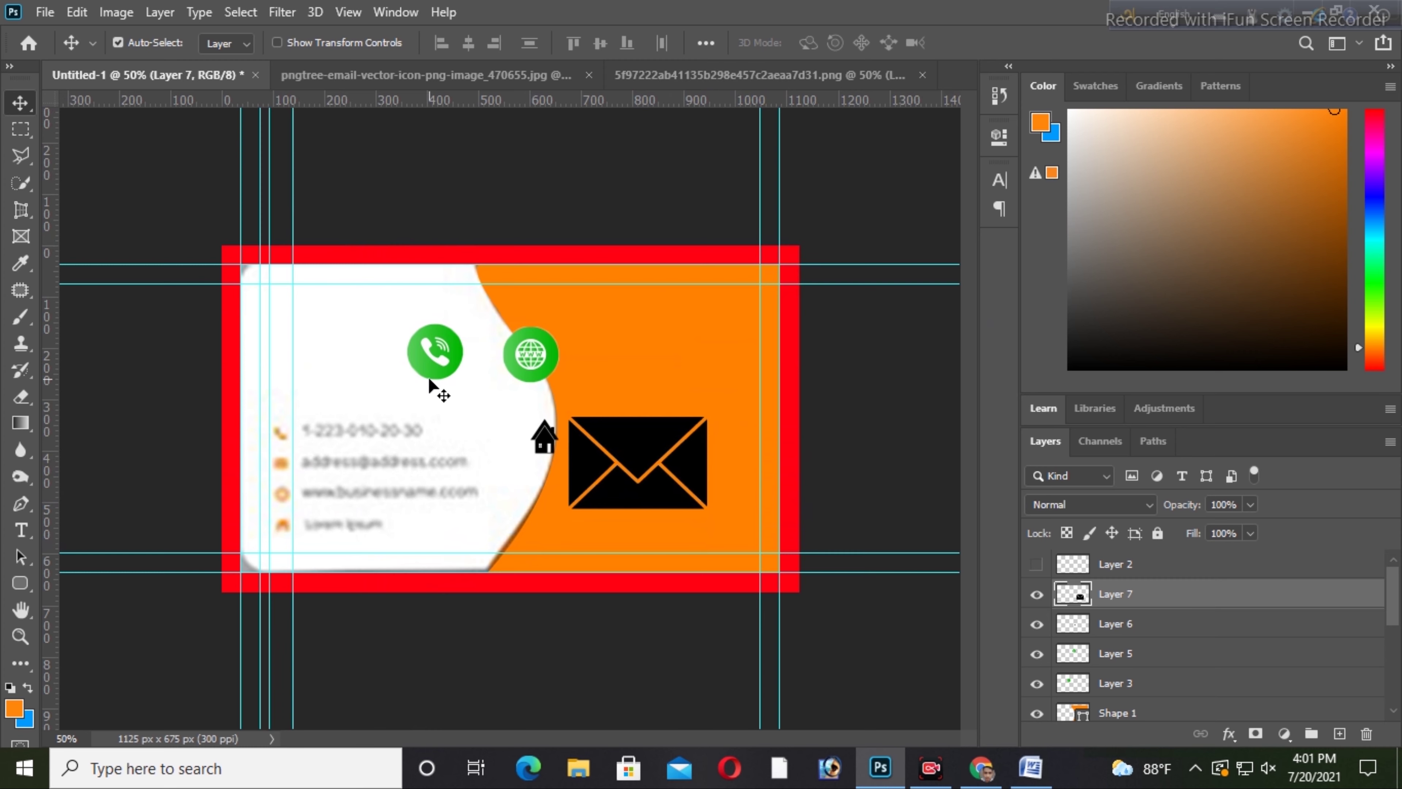
- Zoom to 100% and move the green phone icon beside the phone number line
{"action": "key", "text": "ctrl+plus"}
{"action": "key", "text": "ctrl+plus"}
{"action": "key", "text": "ctrl"}
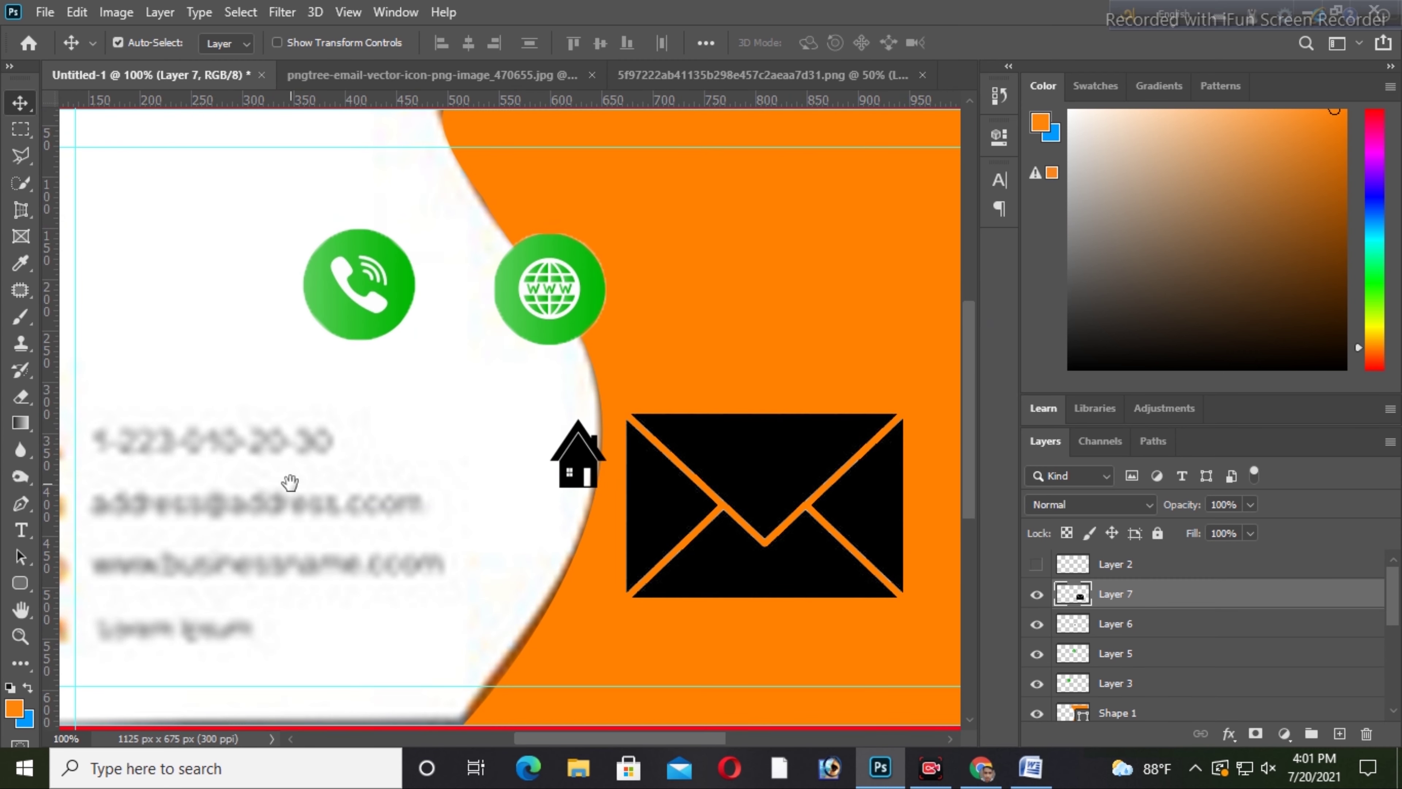
{"action": "left_click_drag", "start_coordinate": [287, 486], "coordinate": [617, 473]}
{"action": "key", "text": "ctrl+t"}
{"action": "mouse_move", "coordinate": [692, 276]}
{"action": "left_mouse_down"}
{"action": "mouse_move", "coordinate": [345, 366]}
{"action": "mouse_move", "coordinate": [453, 409]}
{"action": "left_mouse_up"}
{"action": "mouse_move", "coordinate": [475, 495]}
{"action": "left_mouse_down"}
{"action": "mouse_move", "coordinate": [435, 493]}
{"action": "mouse_move", "coordinate": [484, 491]}
{"action": "left_mouse_up"}
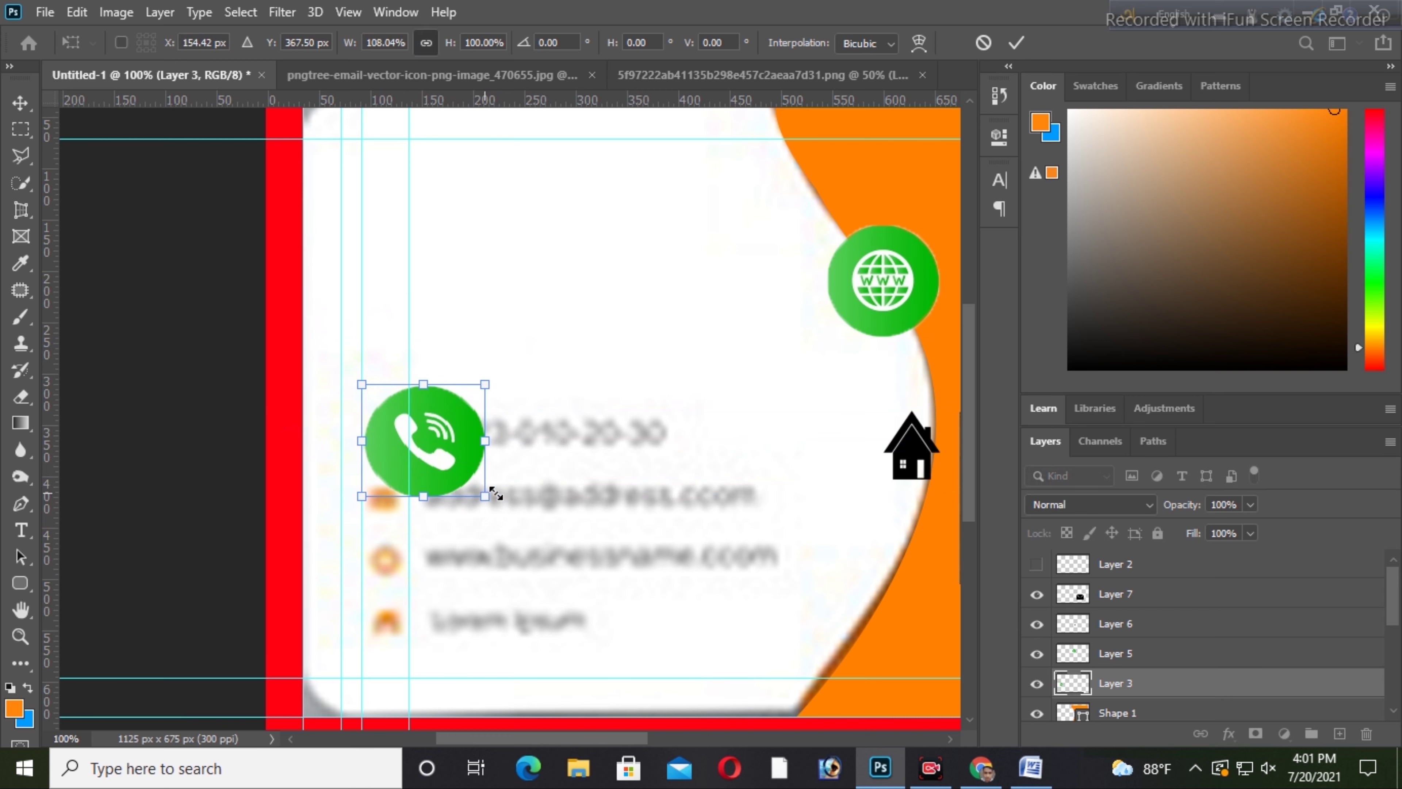
- Shrink the phone icon to a small circle, nudge it up level with the number, and commit
{"action": "mouse_move", "coordinate": [484, 385]}
{"action": "left_mouse_down"}
{"action": "mouse_move", "coordinate": [405, 409]}
{"action": "mouse_move", "coordinate": [411, 438]}
{"action": "left_mouse_up"}
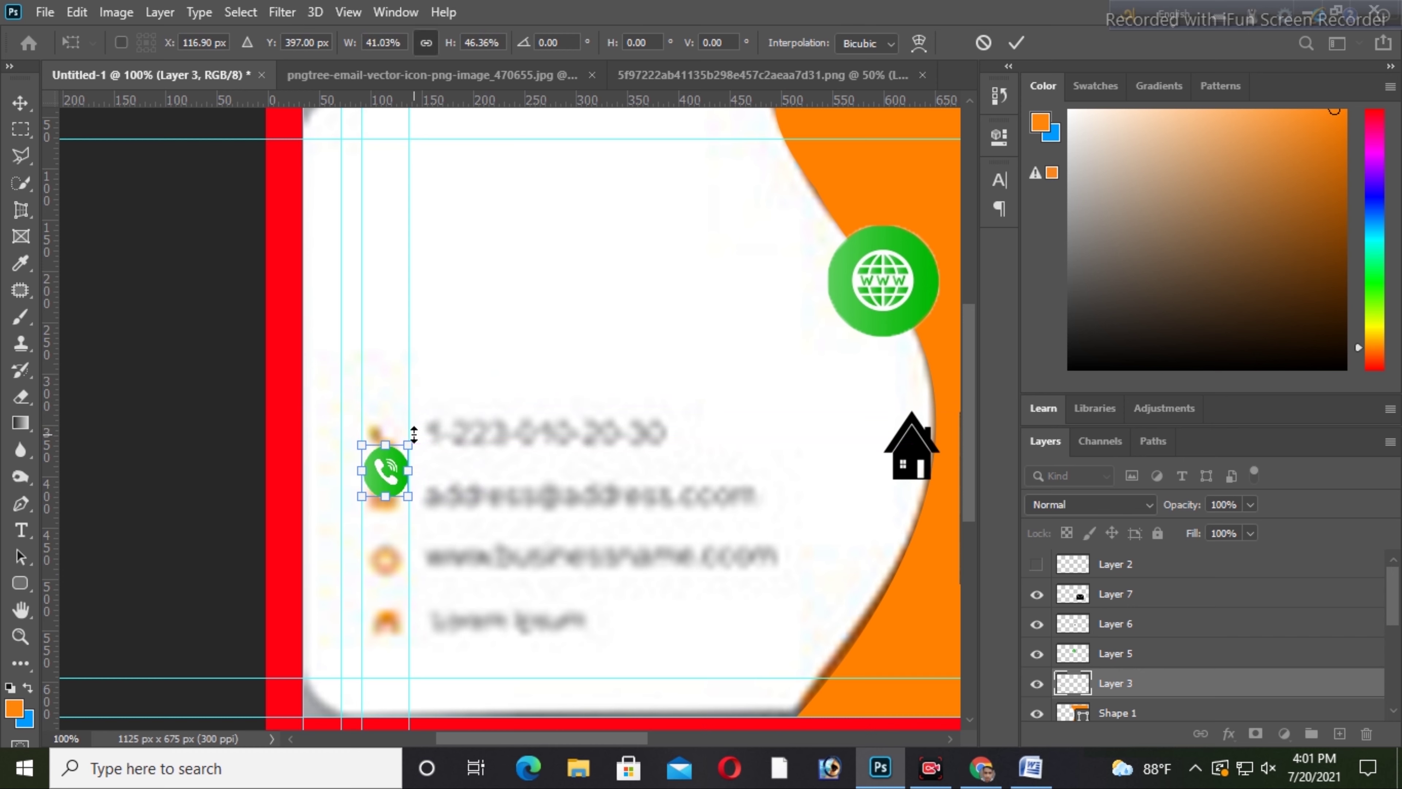
{"action": "key", "text": "Up"}
{"action": "key", "text": "Up"}
{"action": "key", "text": "Up"}
{"action": "key", "text": "Up"}
{"action": "key", "text": "Up"}
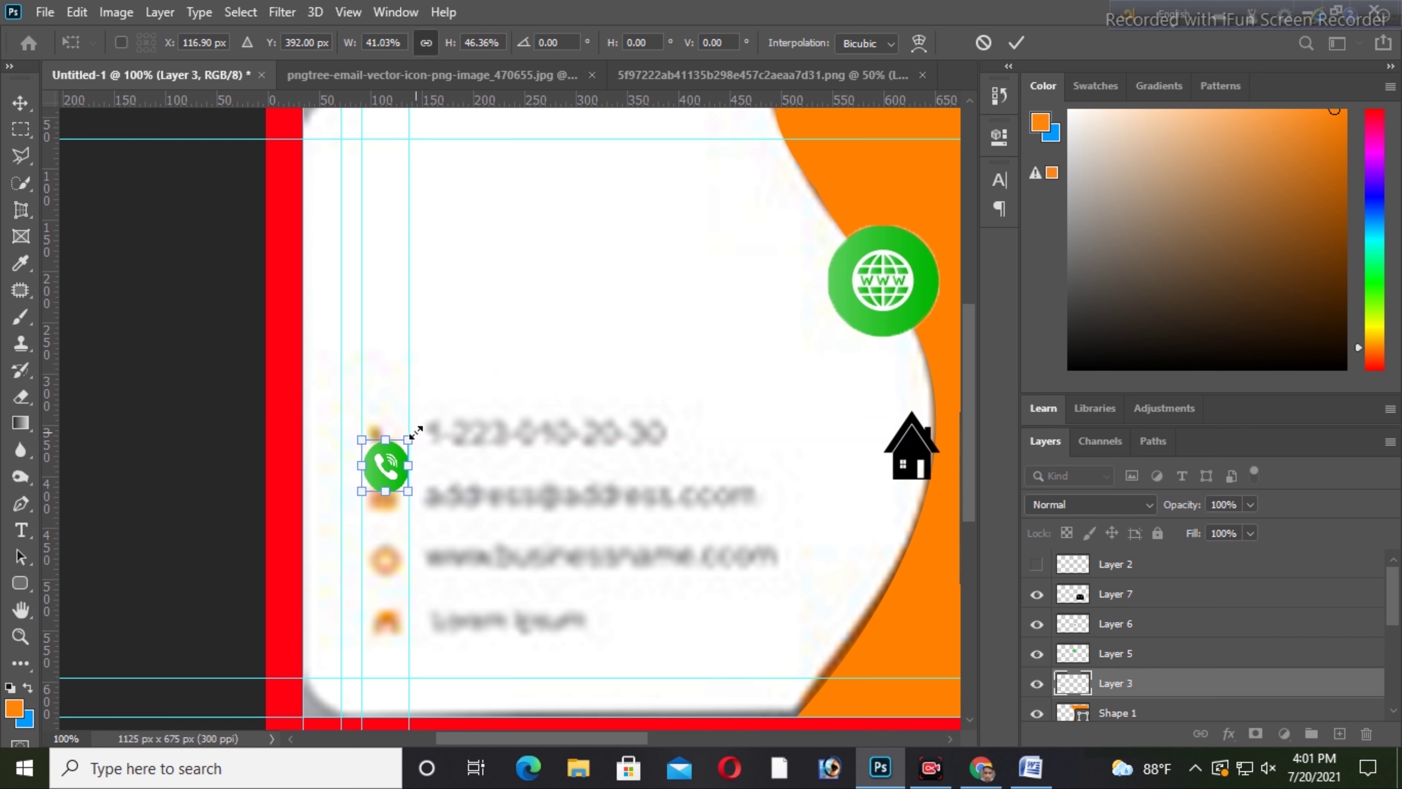
{"action": "key", "text": "Up"}
{"action": "key", "text": "Up"}
{"action": "key", "text": "Up"}
{"action": "key", "text": "Up"}
{"action": "key", "text": "Up"}
{"action": "key", "text": "Up"}
{"action": "key", "text": "Up"}
{"action": "key", "text": "Up"}
{"action": "key", "text": "Up"}
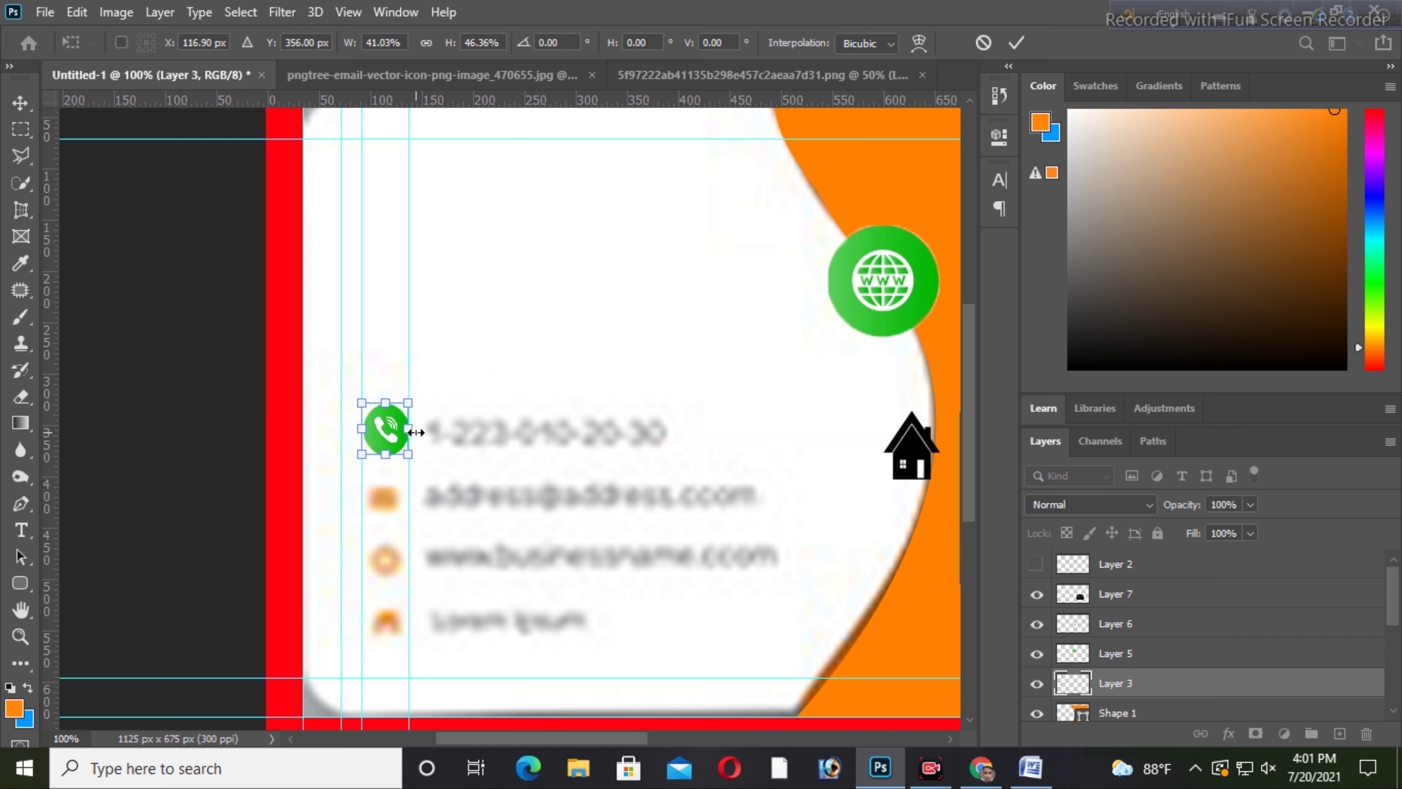
{"action": "left_click", "coordinate": [1016, 42]}
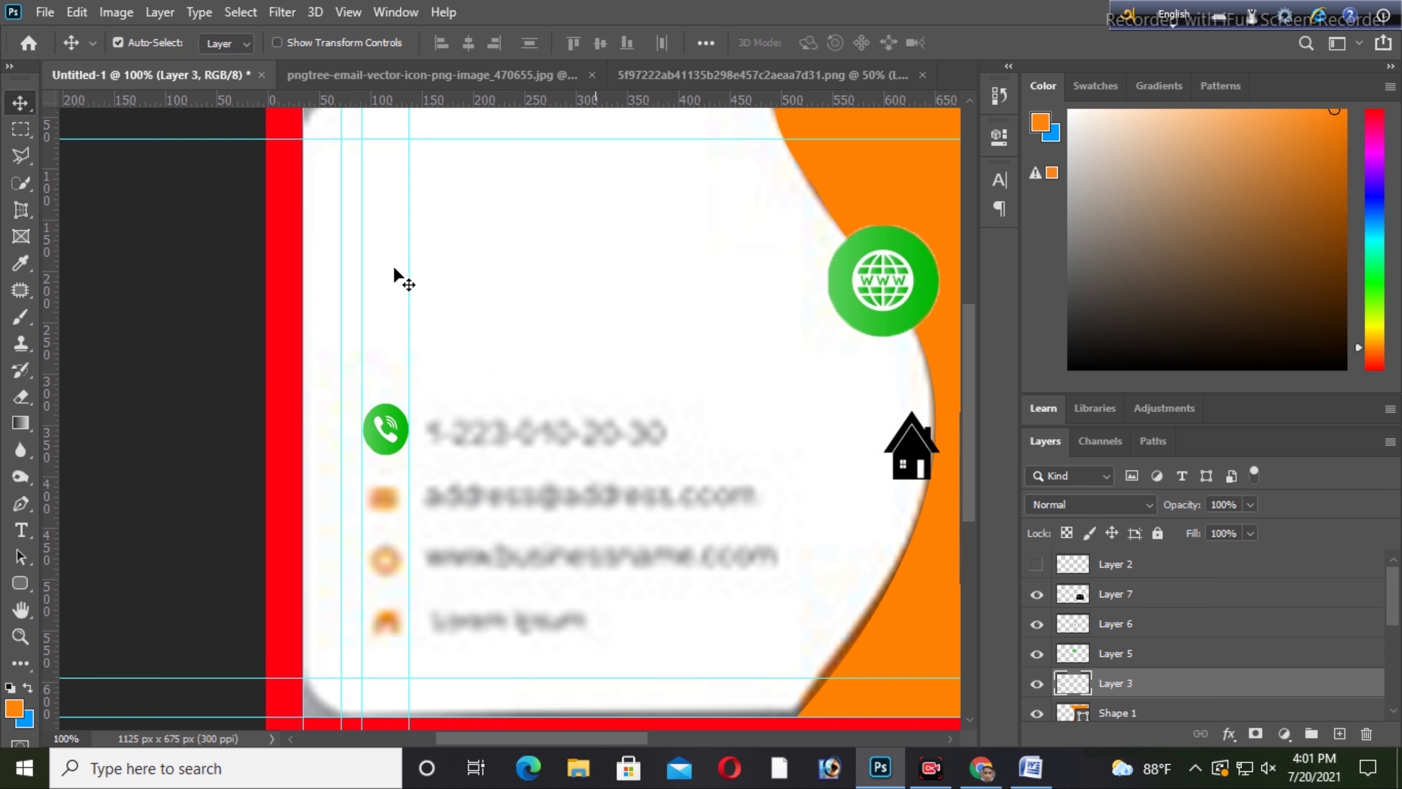
- Move the Layer 5 globe beside the website line, scale it to match the phone icon, and commit
{"action": "left_click", "coordinate": [888, 320]}
{"action": "key", "text": "ctrl+t"}
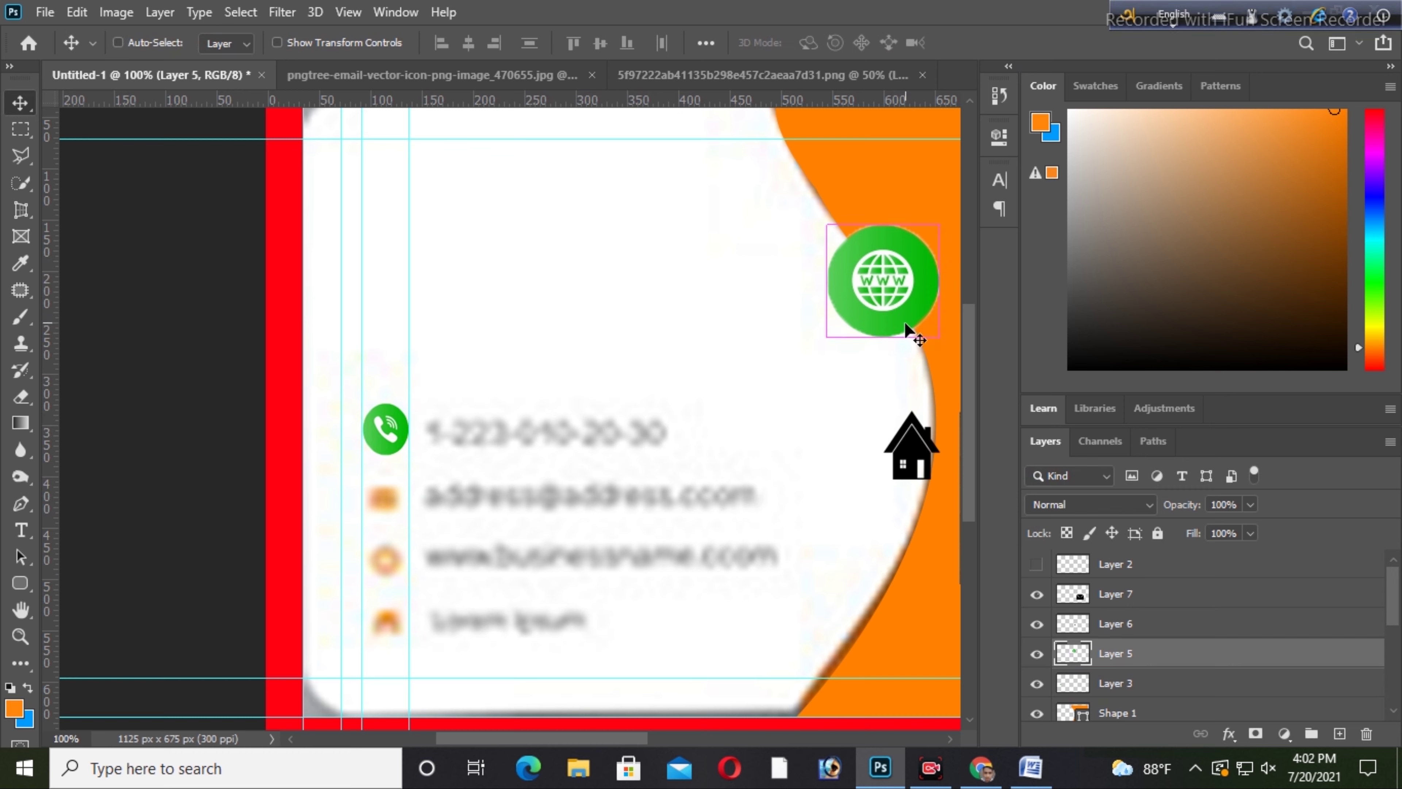
{"action": "left_click_drag", "start_coordinate": [922, 321], "coordinate": [454, 468]}
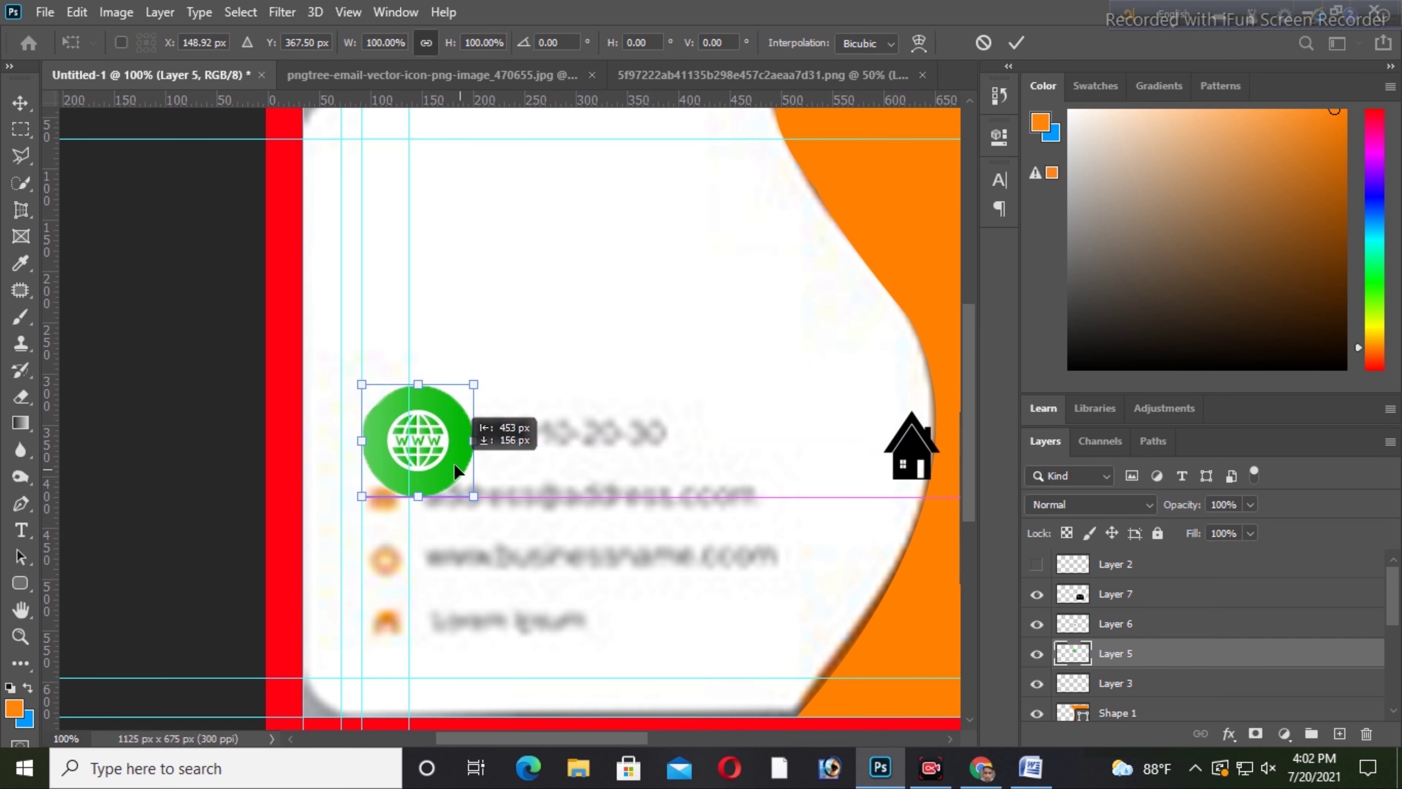
{"action": "left_click_drag", "start_coordinate": [473, 384], "coordinate": [410, 446]}
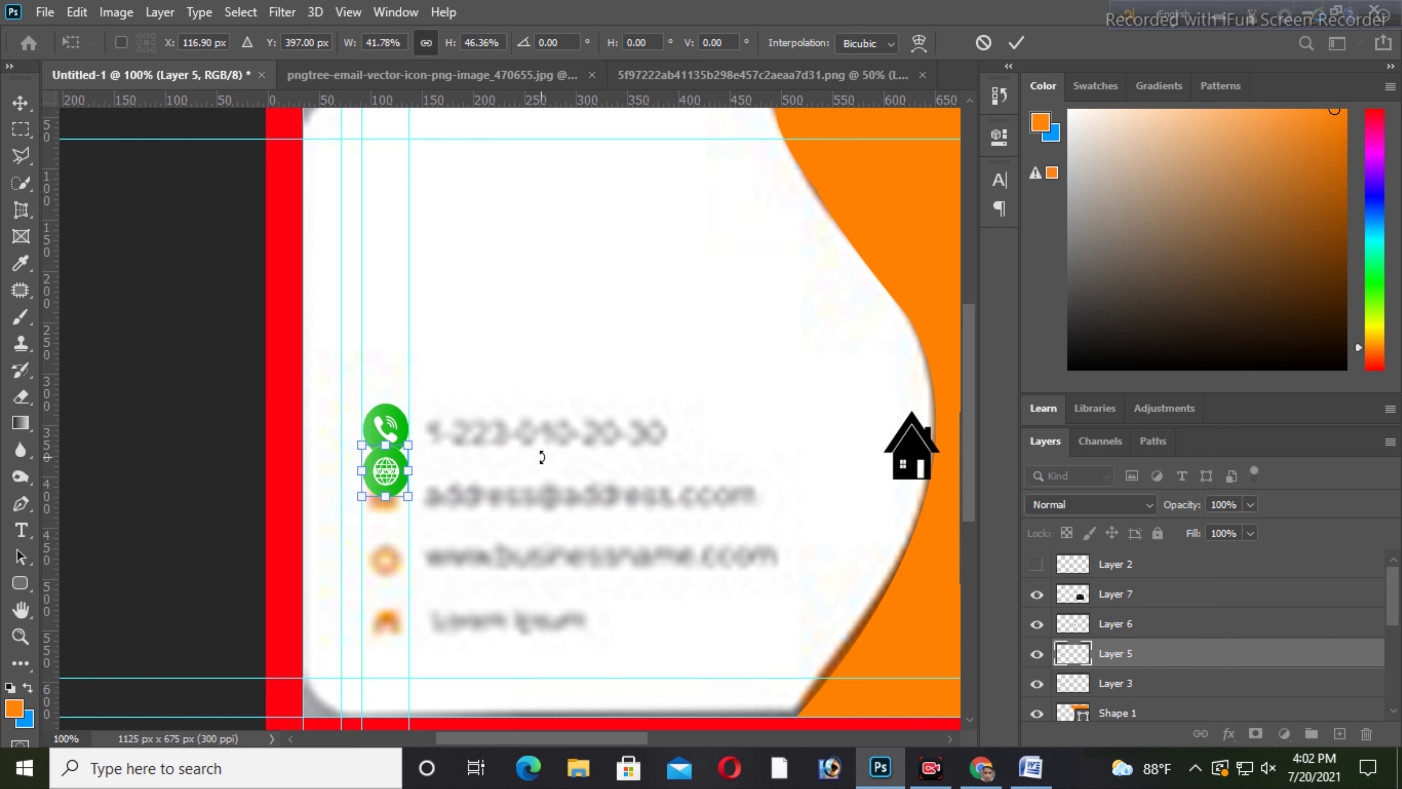
{"action": "key", "text": "shift+Up"}
{"action": "key", "text": "shift+Up"}
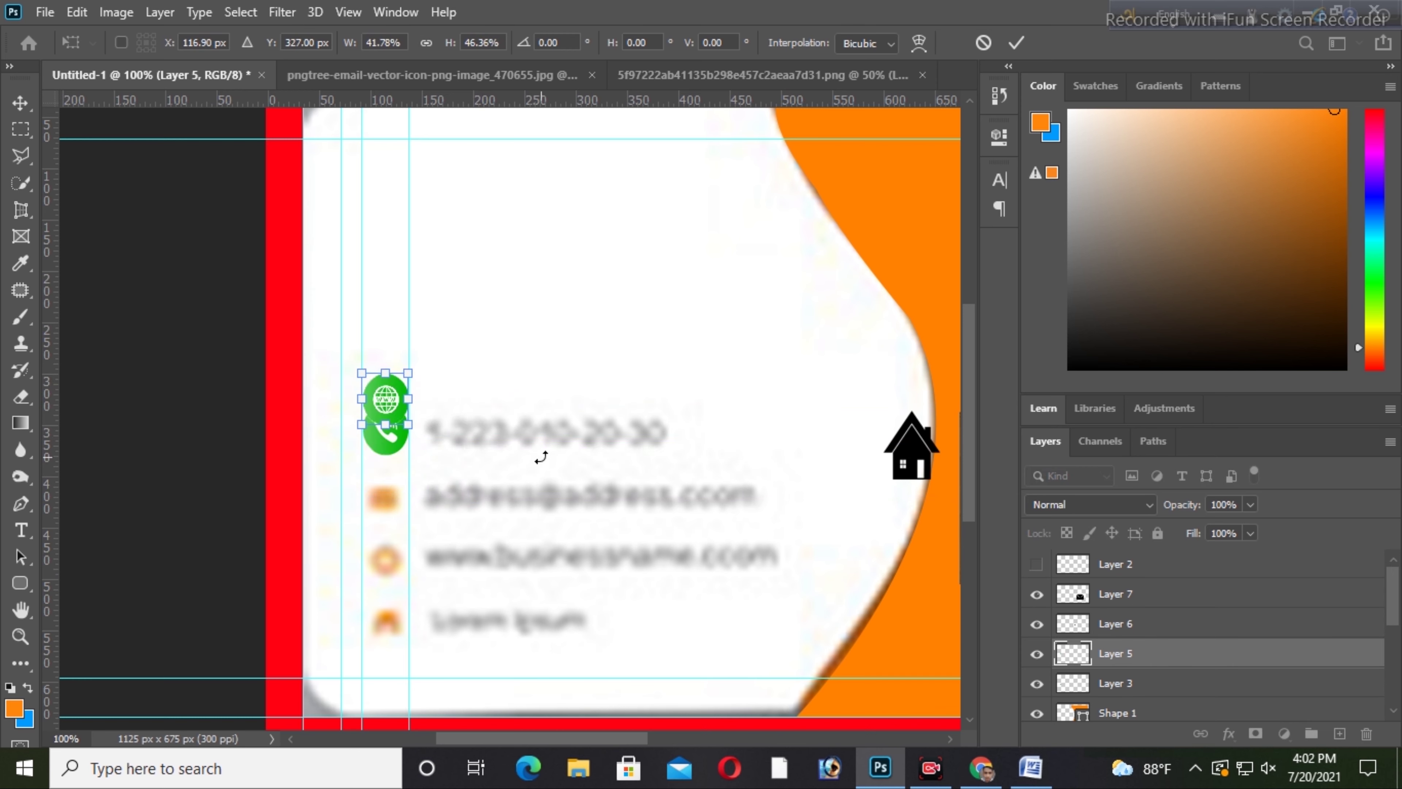
{"action": "key", "text": "shift+Down"}
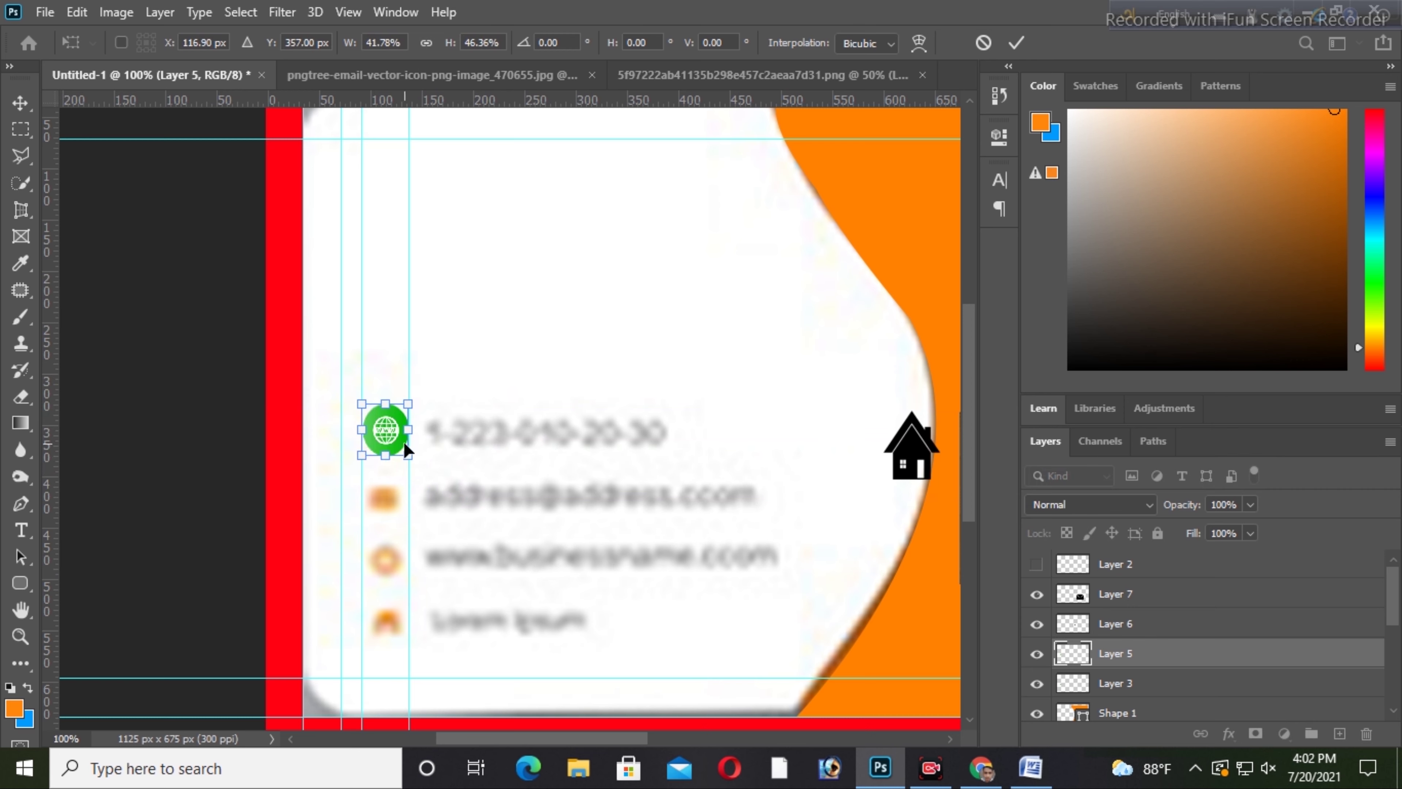
{"action": "key", "text": "shift+Down"}
{"action": "key", "text": "shift+Down"}
{"action": "key", "text": "shift+Down"}
{"action": "key", "text": "shift+Down"}
{"action": "key", "text": "shift+Up"}
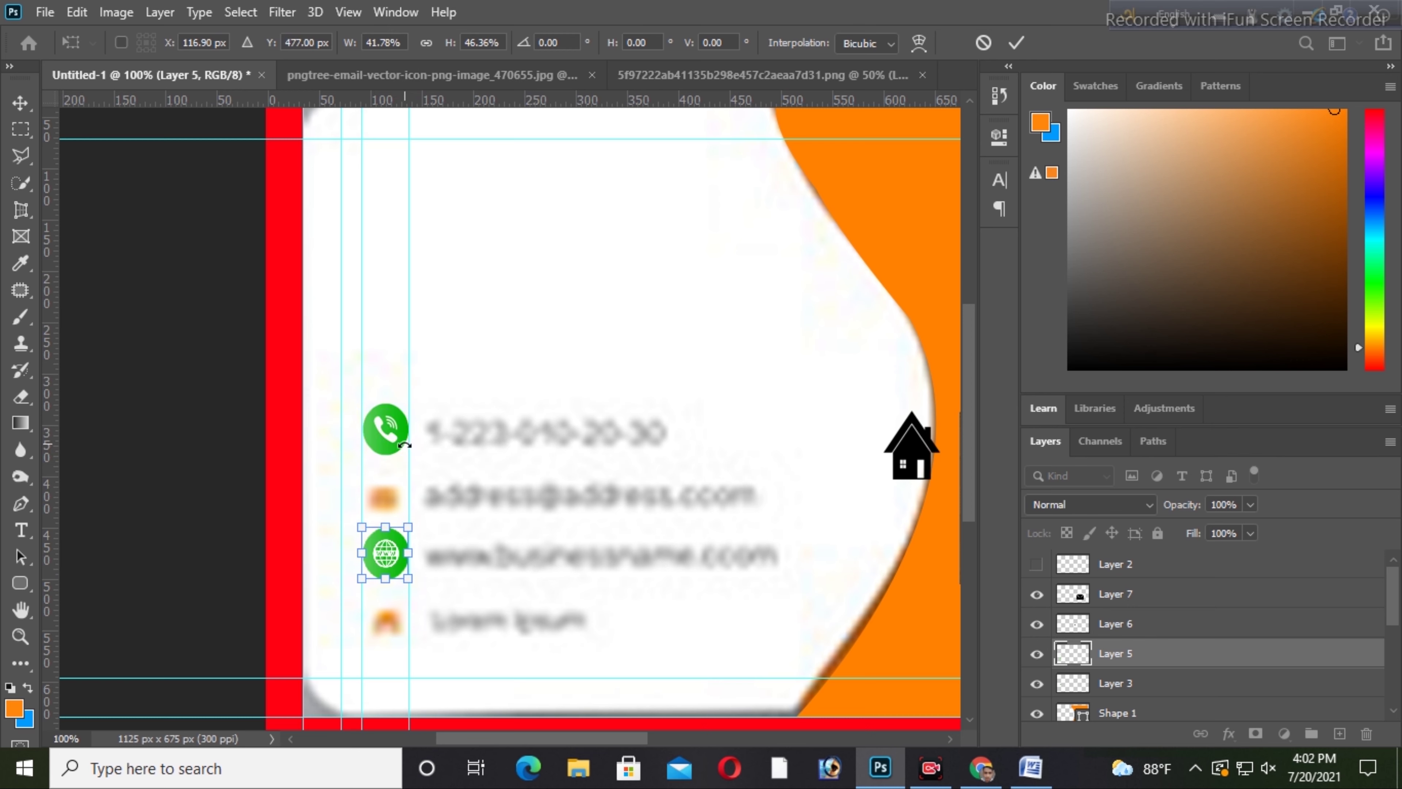
{"action": "left_click", "coordinate": [1018, 42]}
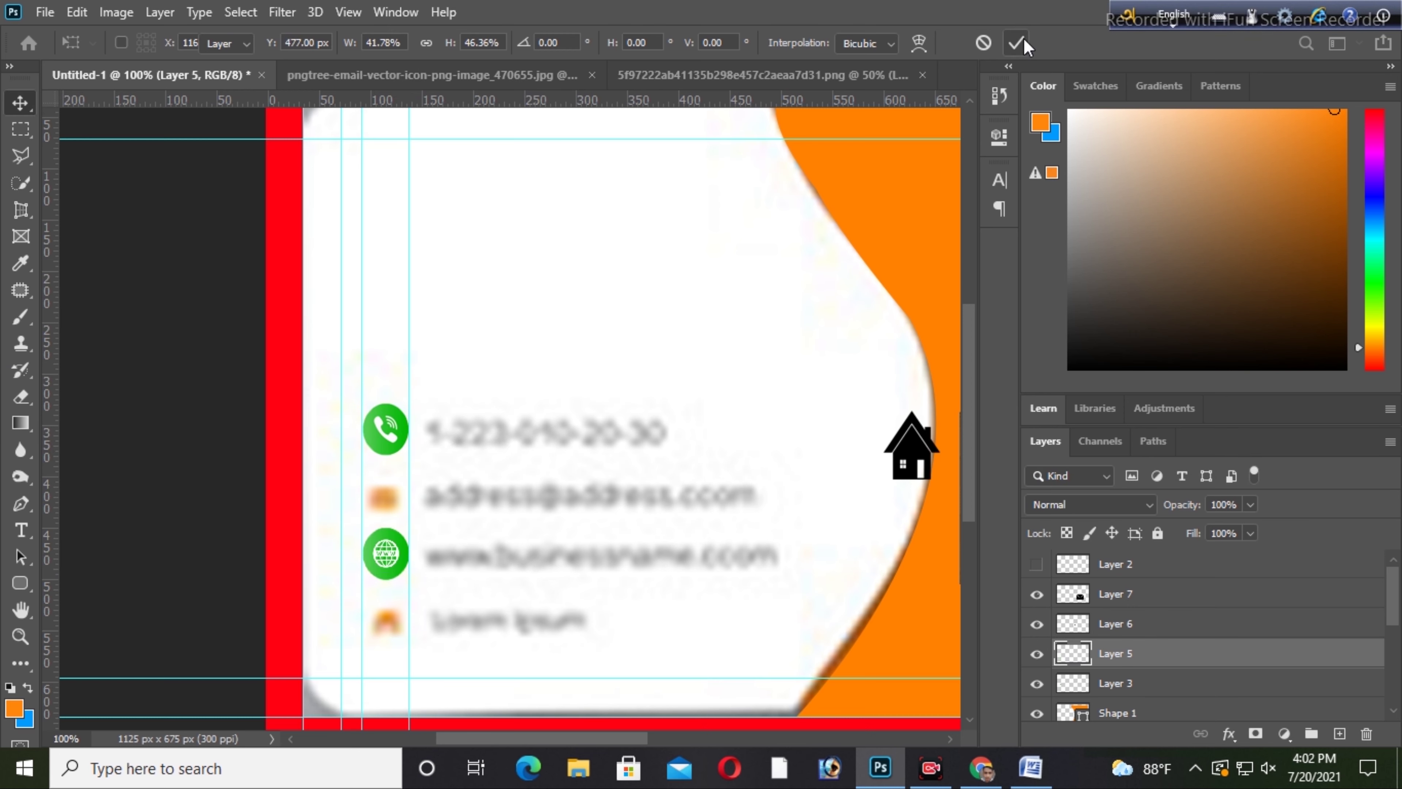
- Move Layer 6's house icon to the bottom-left and shrink it to about 46 px
{"action": "left_click", "coordinate": [1115, 623]}
{"action": "left_click_drag", "start_coordinate": [911, 453], "coordinate": [386, 624]}
{"action": "key", "text": "ctrl+t"}
{"action": "left_click_drag", "start_coordinate": [416, 584], "coordinate": [411, 613]}
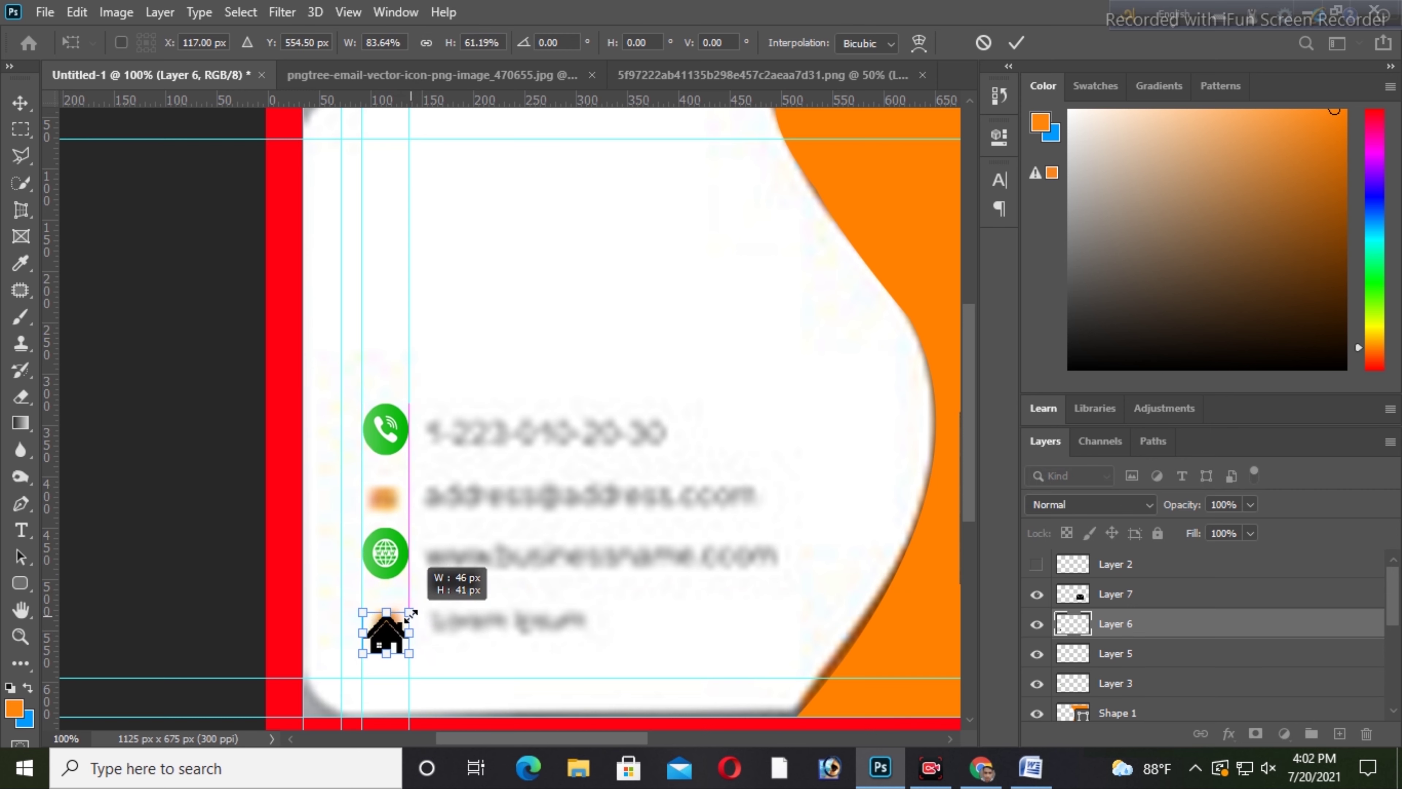
{"action": "key", "text": "shift+Up"}
{"action": "key", "text": "shift+Up"}
{"action": "key", "text": "shift+Up"}
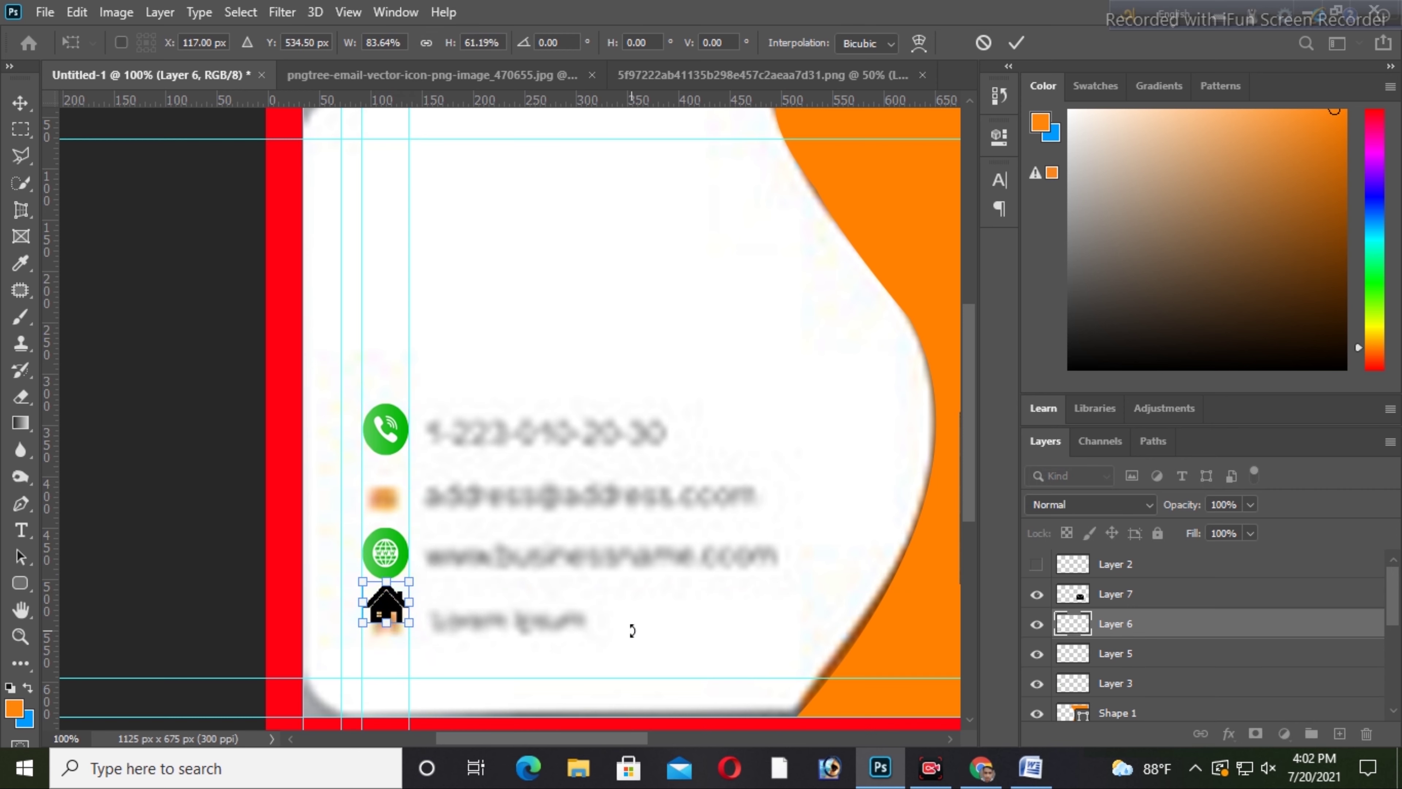
{"action": "key", "text": "shift+Down"}
{"action": "key", "text": "Down"}
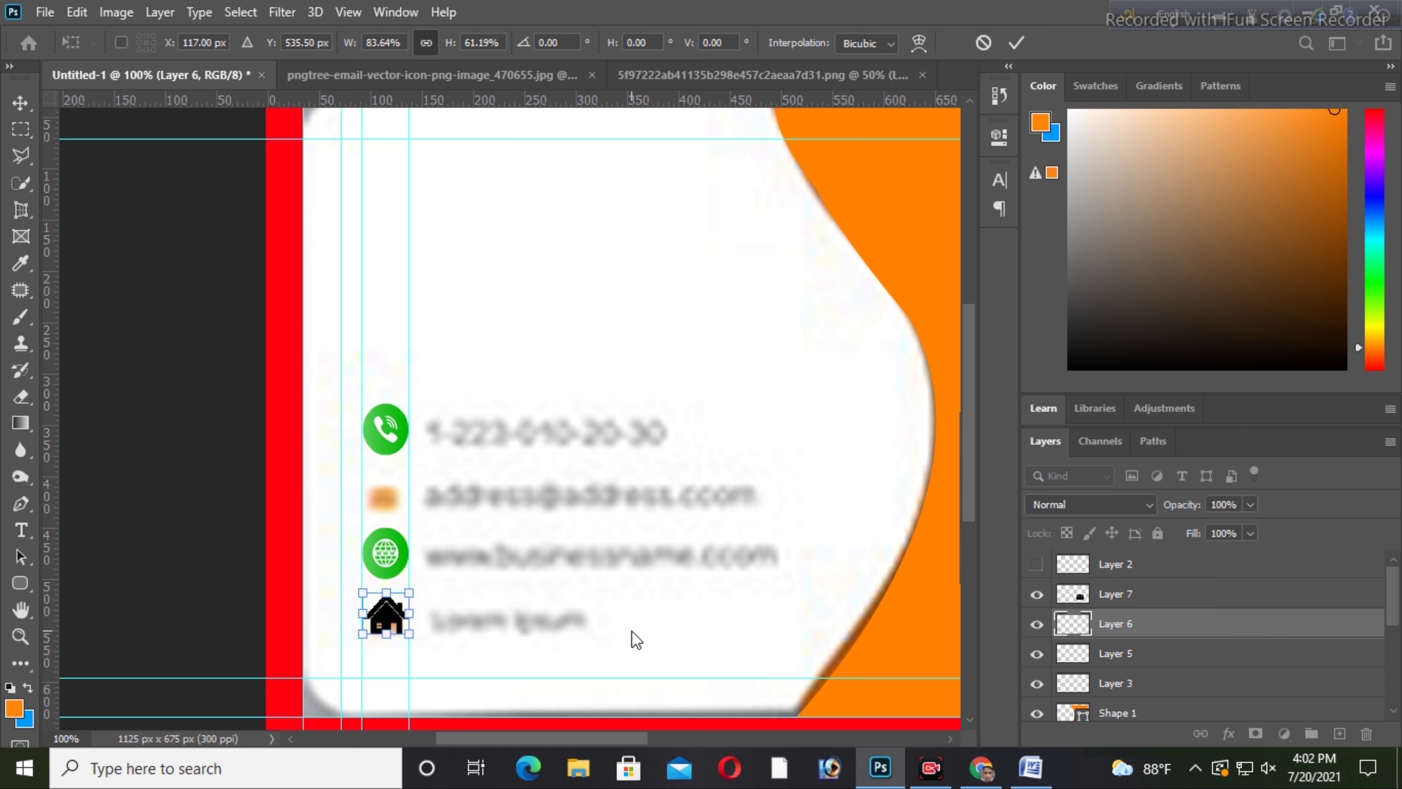
{"action": "left_click", "coordinate": [1018, 45]}
{"action": "left_click", "coordinate": [1173, 596]}
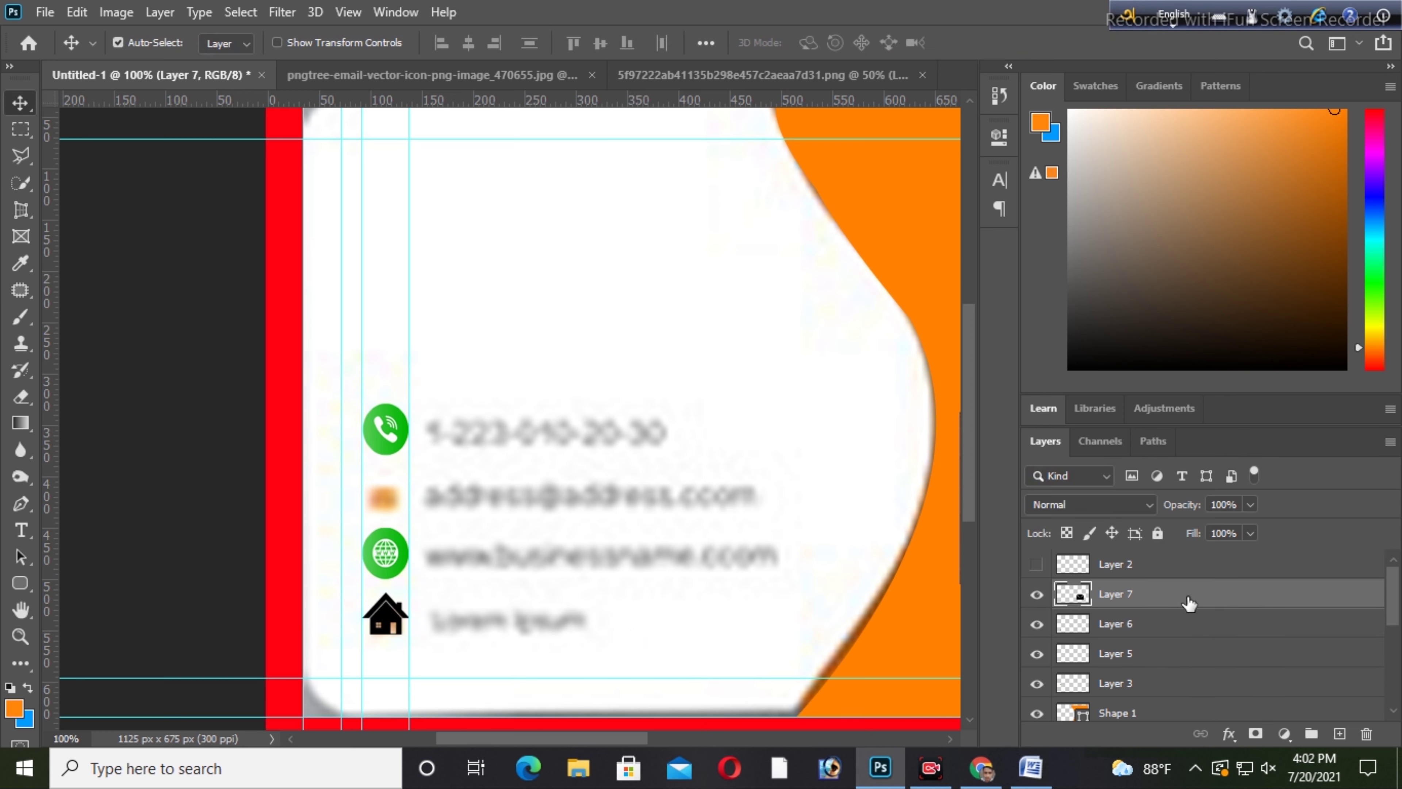
- Scale the envelope icon to about 36 px and nudge it beside the e-mail line
{"action": "key", "text": "ctrl+t"}
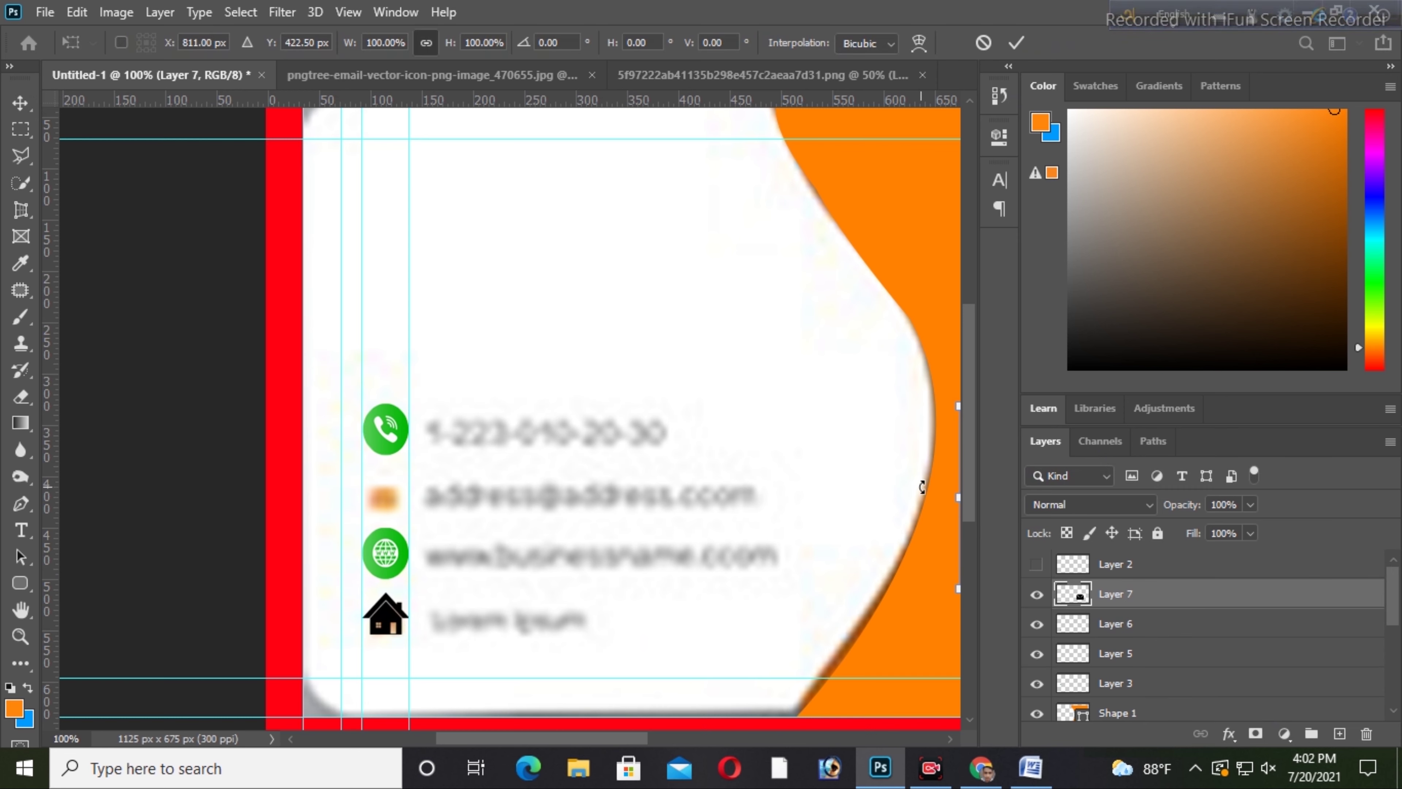
{"action": "key", "text": "shift+Left"}
{"action": "key", "text": "shift+Left"}
{"action": "key", "text": "shift+Left"}
{"action": "key", "text": "shift+Left"}
{"action": "key", "text": "shift+Left"}
{"action": "key", "text": "shift+Left"}
{"action": "key", "text": "shift+Left"}
{"action": "key", "text": "shift+Left"}
{"action": "key", "text": "shift+Left"}
{"action": "key", "text": "shift+Left"}
{"action": "key", "text": "shift+Left"}
{"action": "key", "text": "shift+Left"}
{"action": "key", "text": "shift+Left"}
{"action": "key", "text": "shift+Left"}
{"action": "key", "text": "shift+Left"}
{"action": "key", "text": "shift+Left"}
{"action": "key", "text": "shift+Left"}
{"action": "left_click_drag", "start_coordinate": [877, 406], "coordinate": [642, 559]}
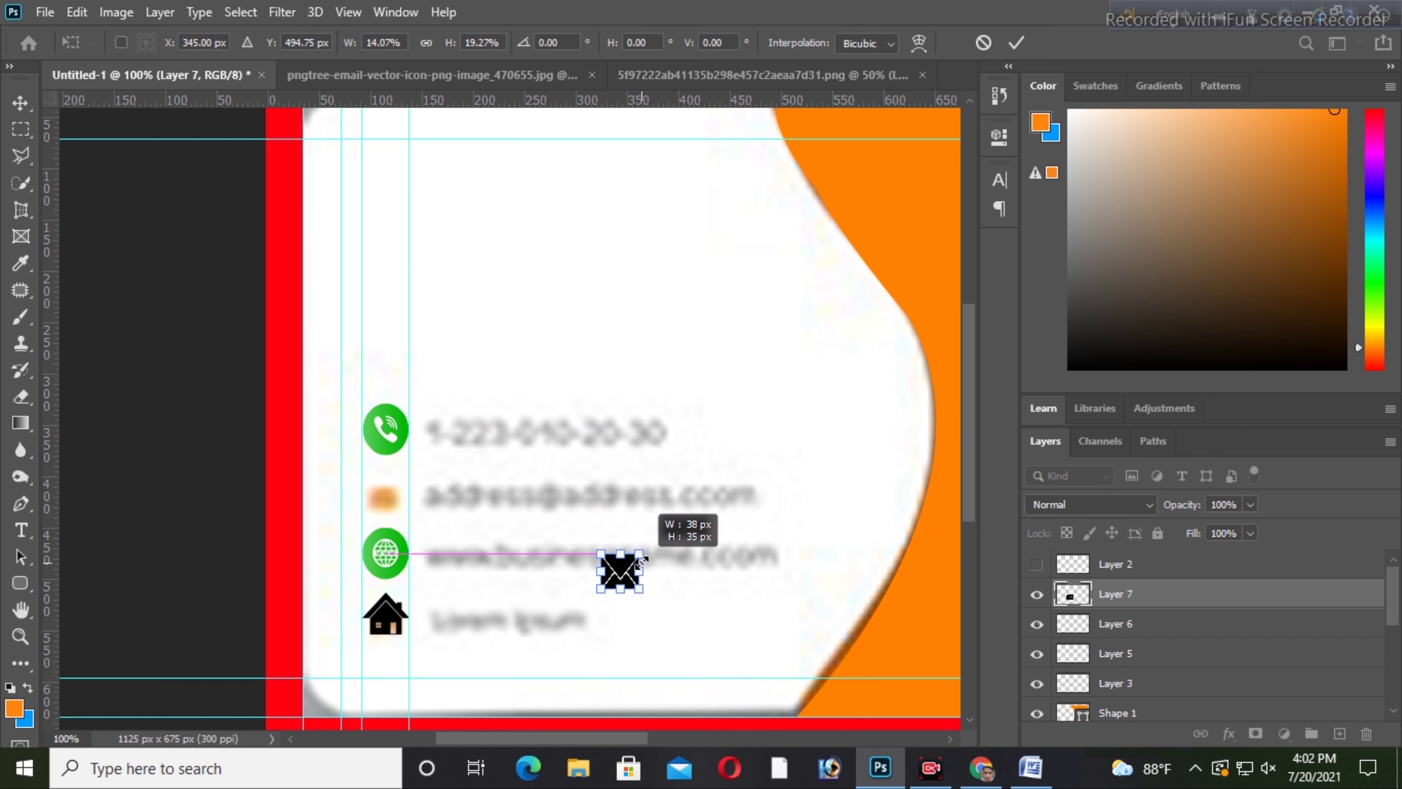
{"action": "key", "text": "shift+Left"}
{"action": "key", "text": "shift+Left"}
{"action": "key", "text": "shift+Left"}
{"action": "key", "text": "shift+Left"}
{"action": "key", "text": "shift+Left"}
{"action": "key", "text": "shift+Left"}
{"action": "key", "text": "shift+Left"}
{"action": "key", "text": "shift+Left"}
{"action": "key", "text": "shift+Left"}
{"action": "key", "text": "shift+Left"}
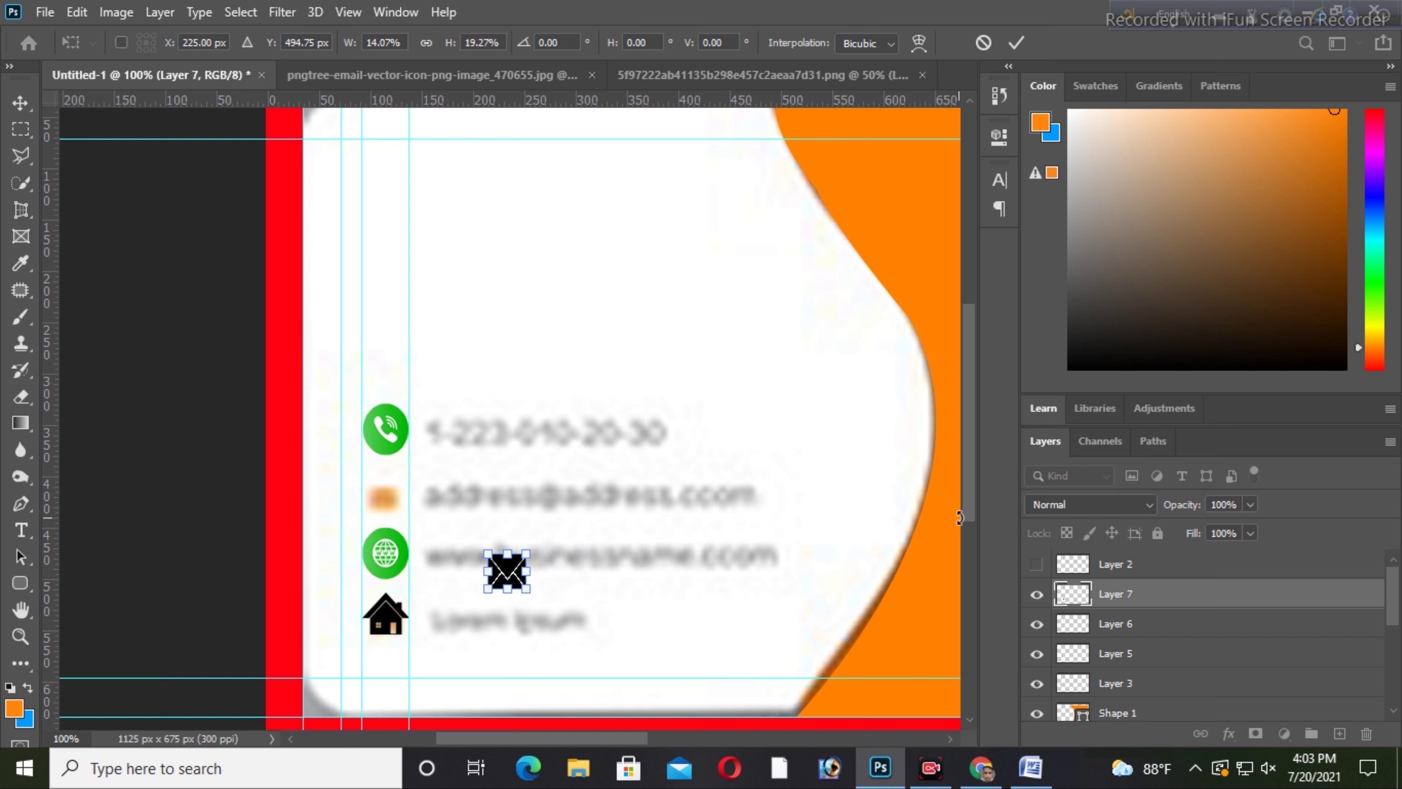
{"action": "key", "text": "shift+Left"}
{"action": "key", "text": "shift+Left"}
{"action": "key", "text": "shift+Left"}
{"action": "key", "text": "shift+Up"}
{"action": "key", "text": "shift+Up"}
{"action": "key", "text": "shift+Up"}
{"action": "key", "text": "shift+Up"}
{"action": "key", "text": "shift+Up"}
{"action": "key", "text": "shift+Up"}
{"action": "key", "text": "shift+Up"}
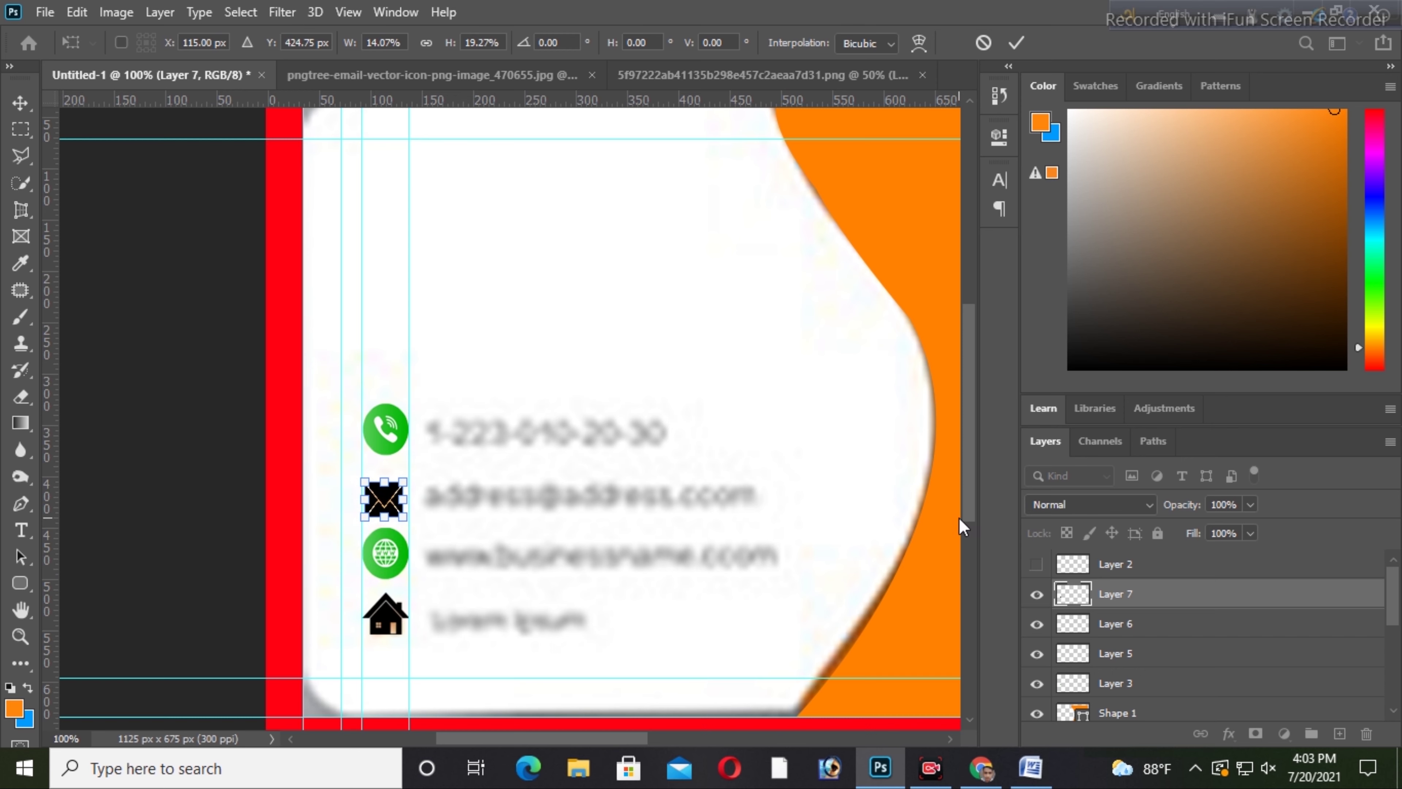
{"action": "key", "text": "Return"}
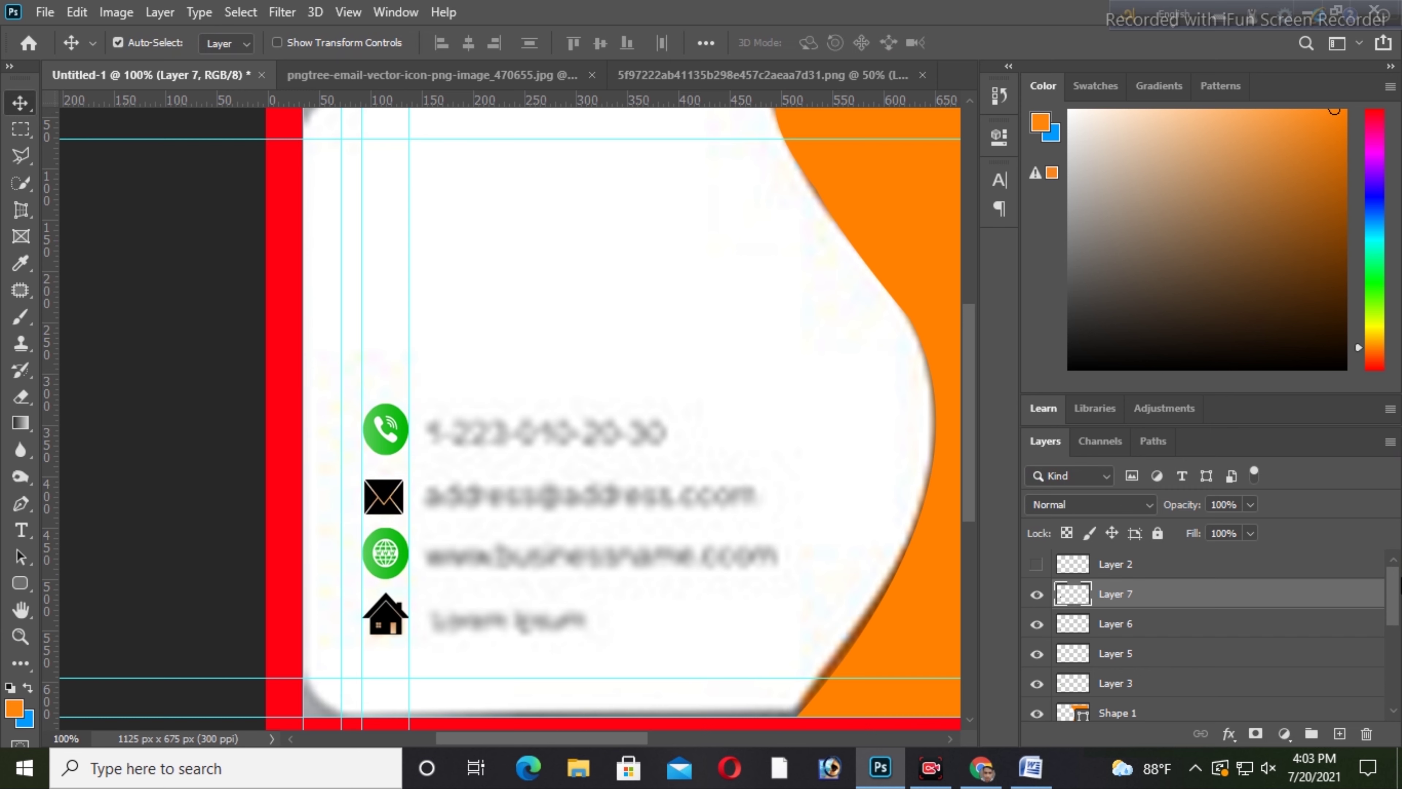
{"action": "left_click", "coordinate": [1188, 574]}
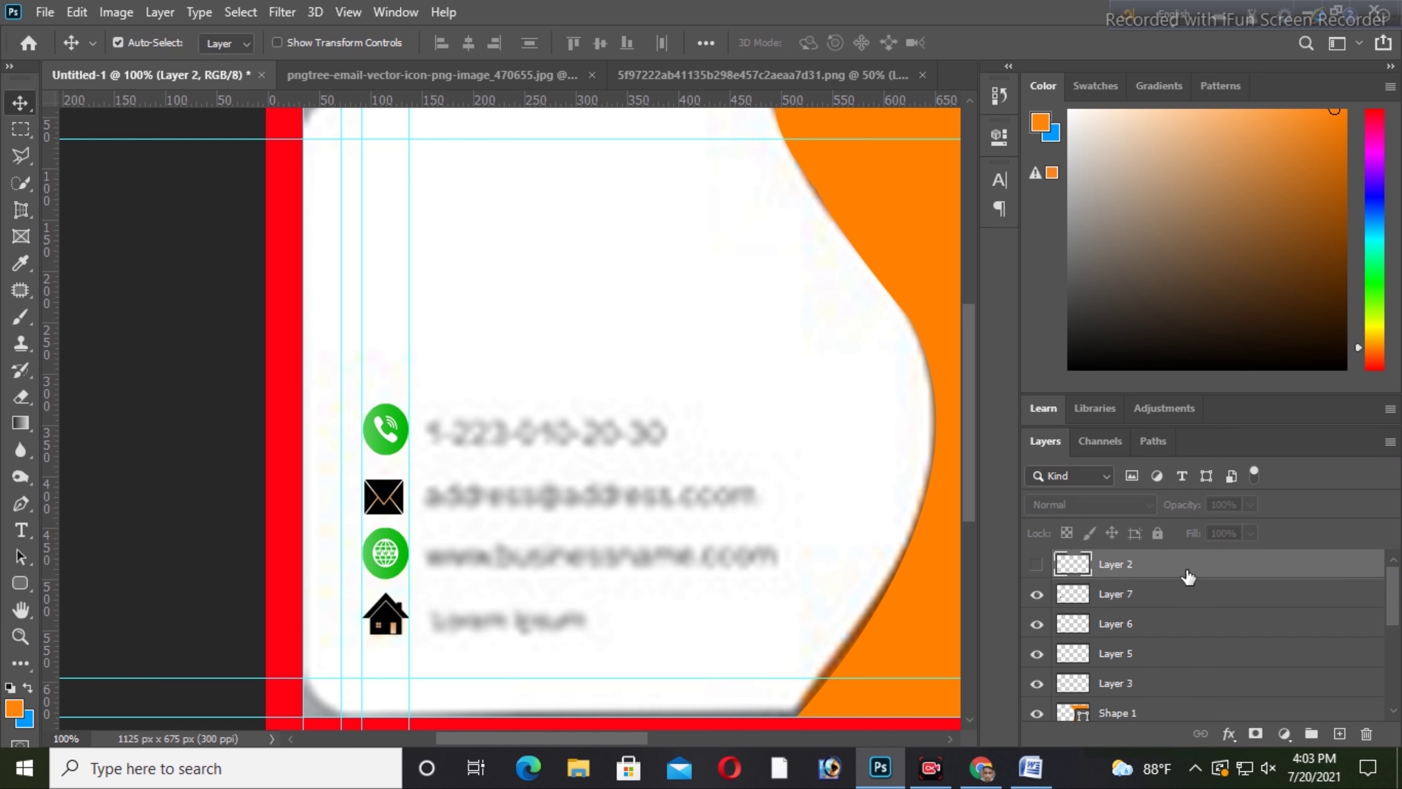
- Start a #000000 black text line above the phone icon and clear its placeholder
{"action": "left_click", "coordinate": [1036, 564]}
{"action": "left_click", "coordinate": [1036, 564]}
{"action": "left_click", "coordinate": [1036, 564]}
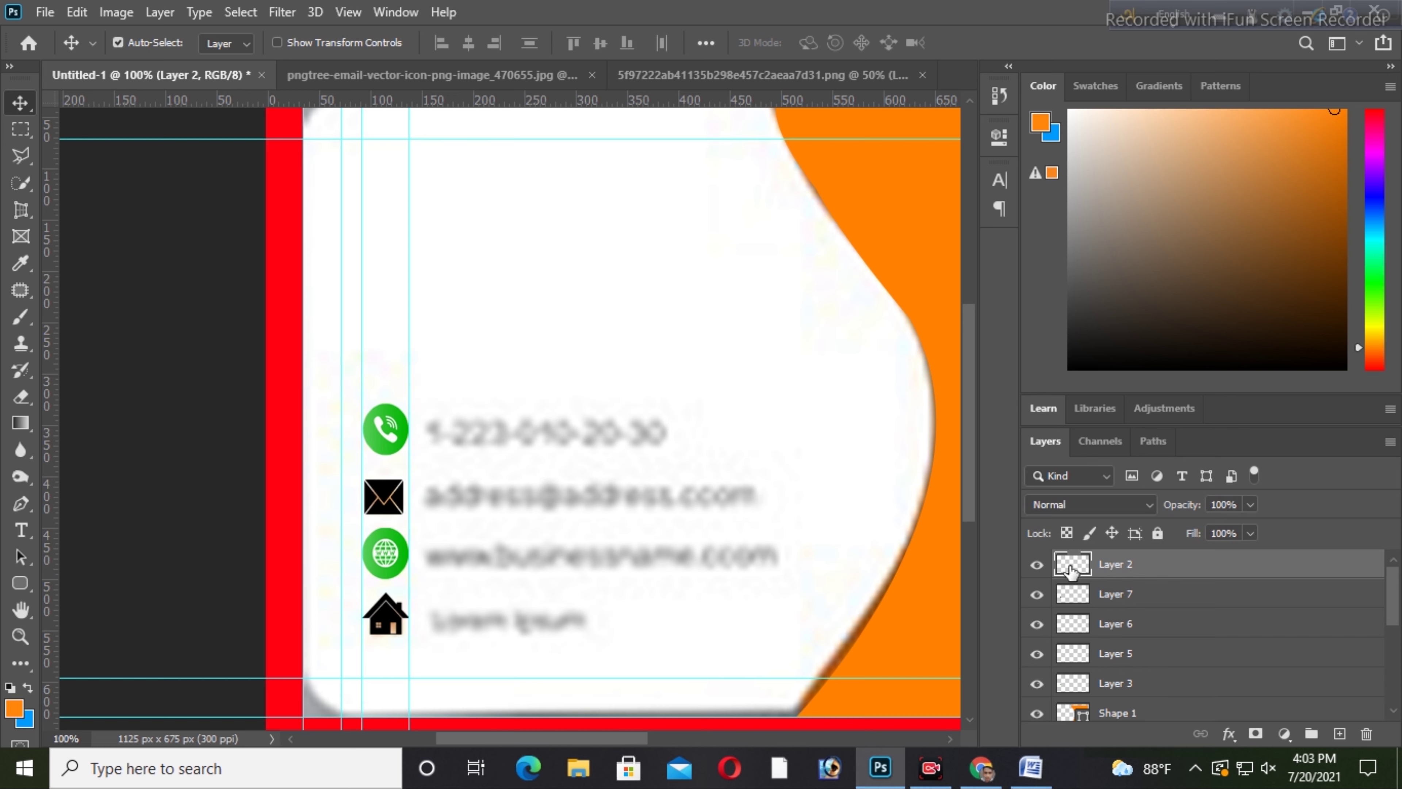
{"action": "left_click", "coordinate": [21, 530]}
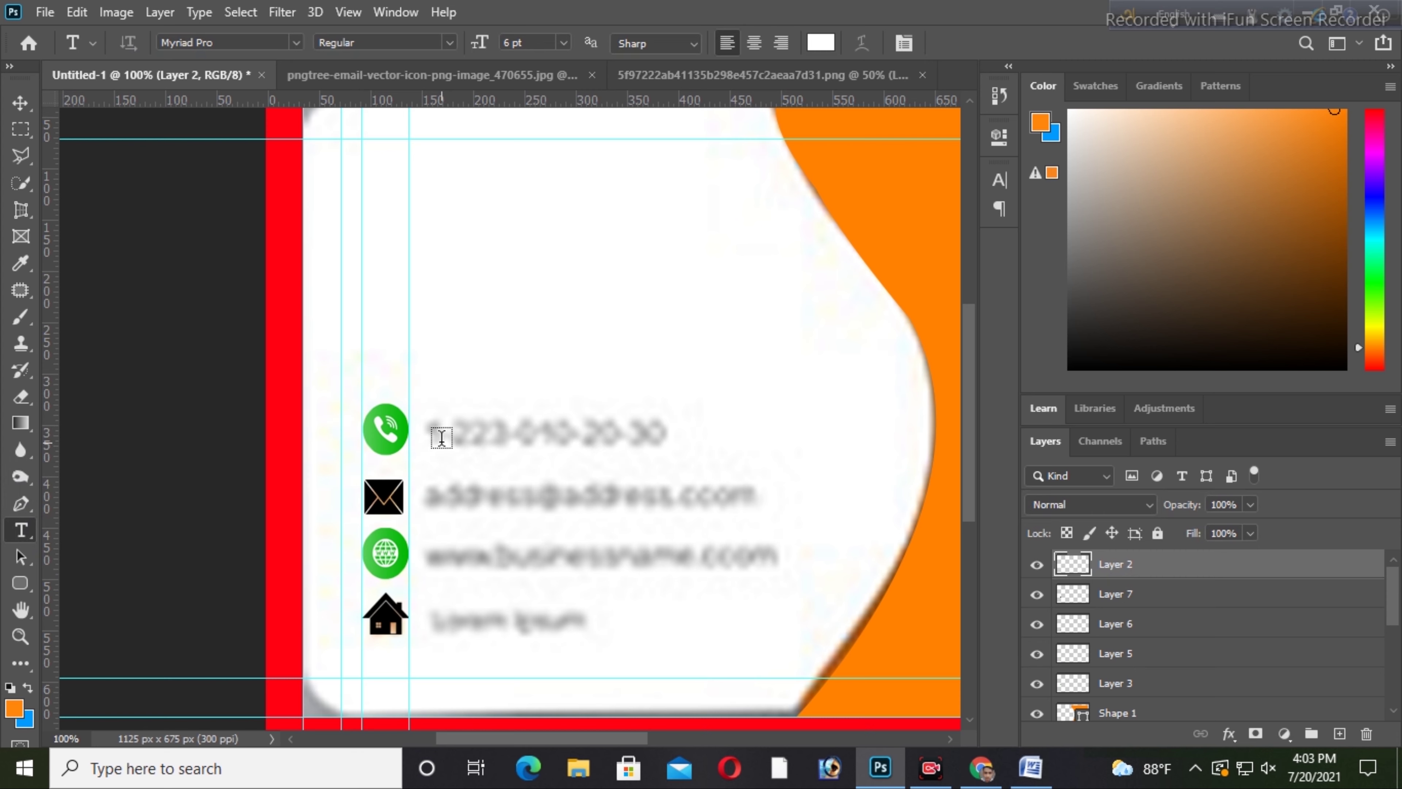
{"action": "left_click", "coordinate": [442, 387]}
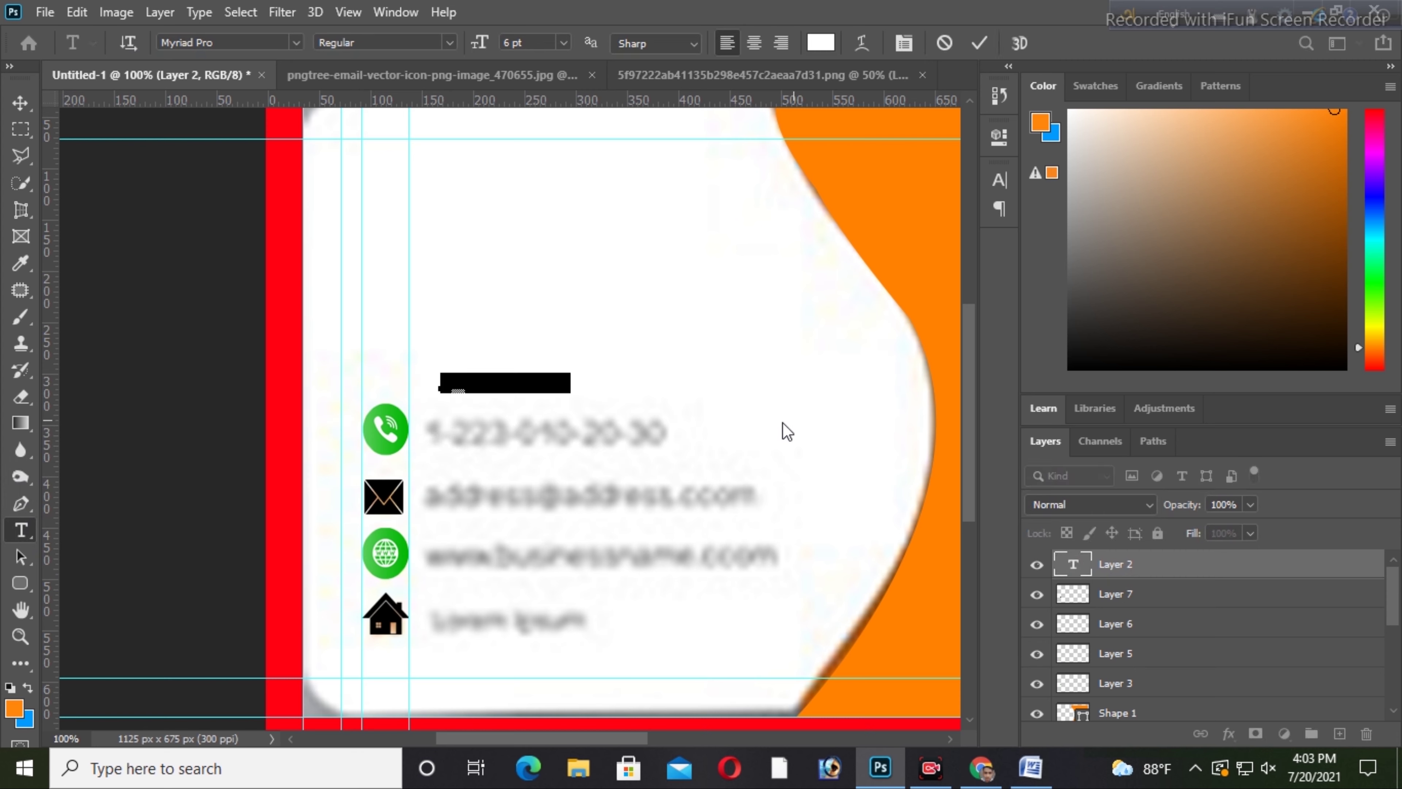
{"action": "left_click", "coordinate": [822, 46]}
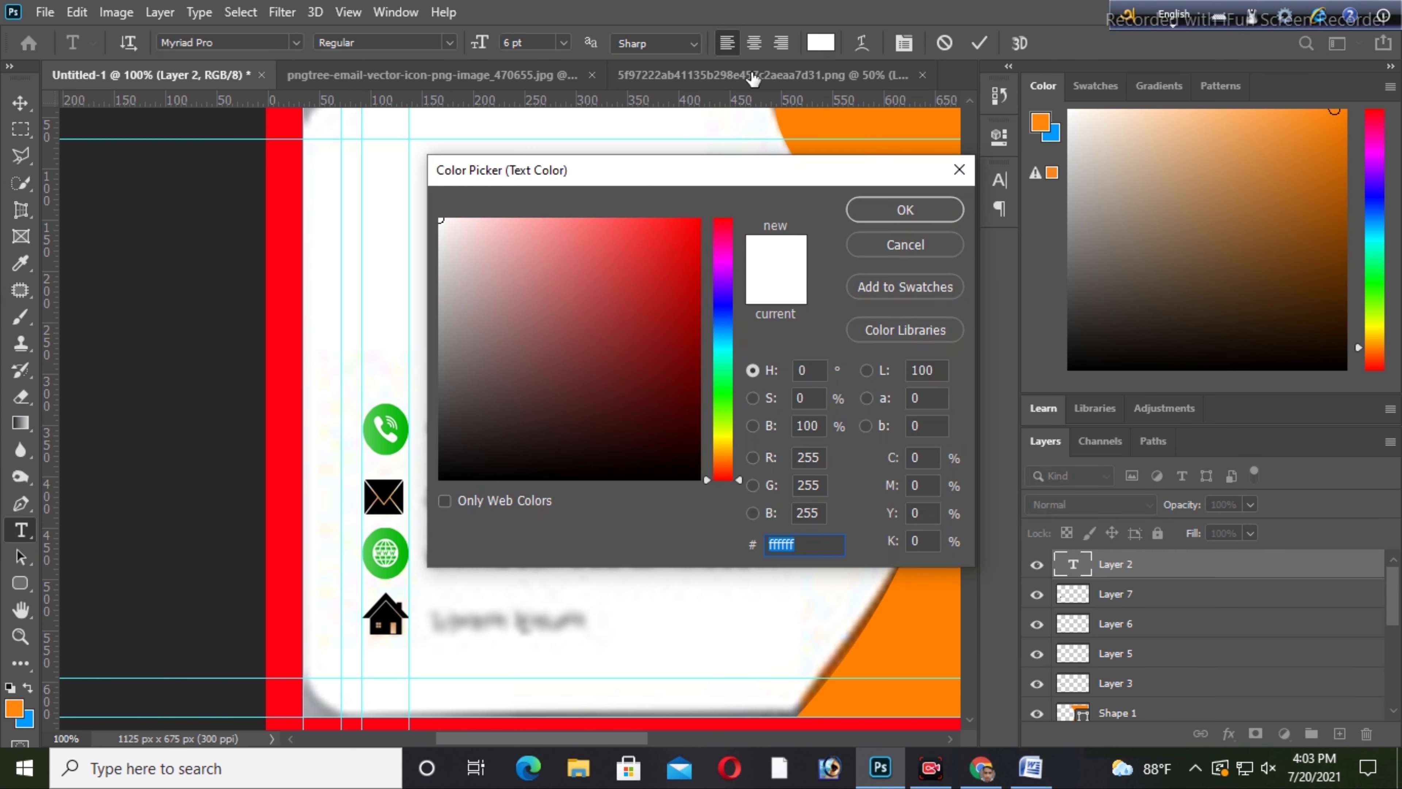
{"action": "type", "text": "000000"}
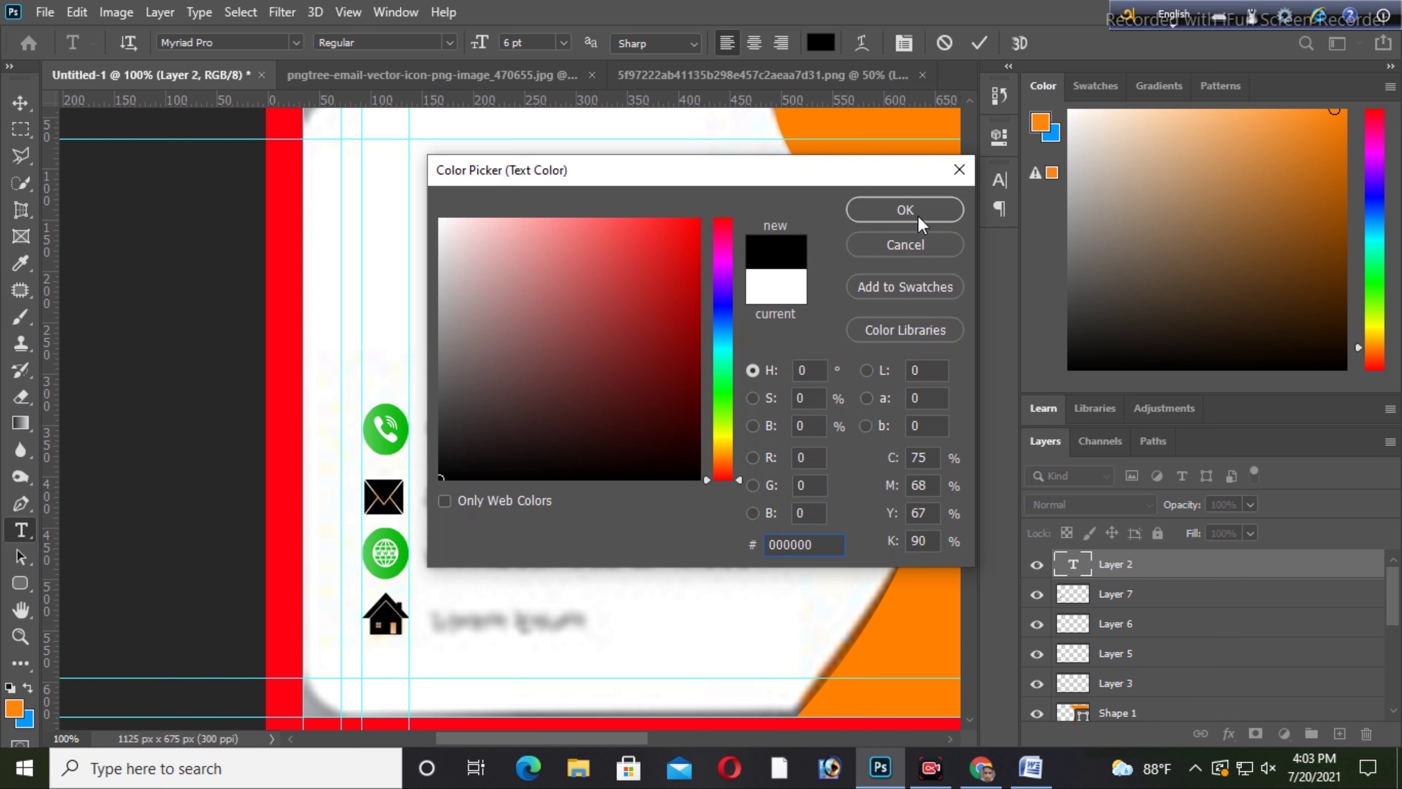
{"action": "left_click", "coordinate": [906, 210]}
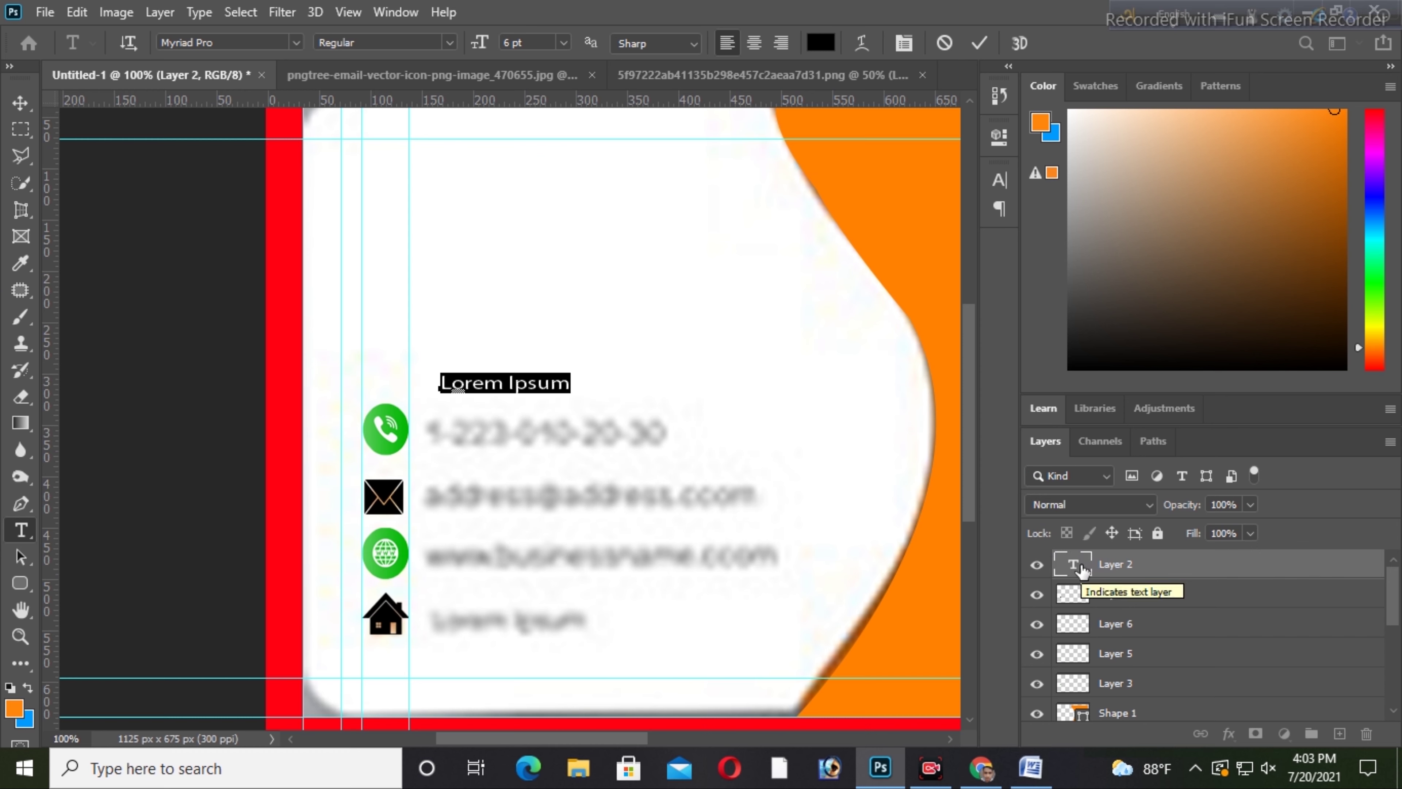
{"action": "key", "text": "BackSpace"}
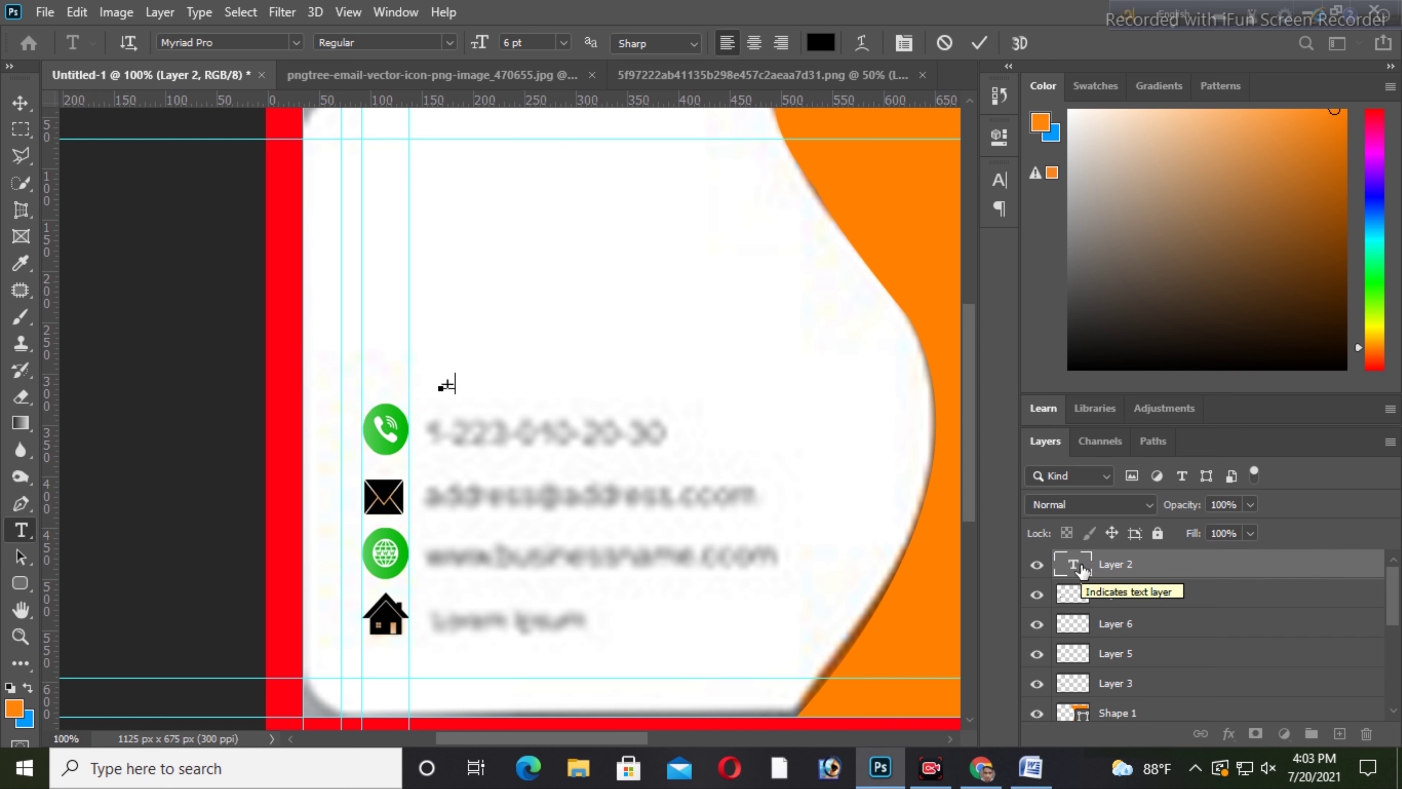
- Enter a sample phone number in Minion Variable Concept and duplicate that text layer
{"action": "type", "text": "+ 0123 456 789 000 00"}
{"action": "key", "text": "ctrl+a"}
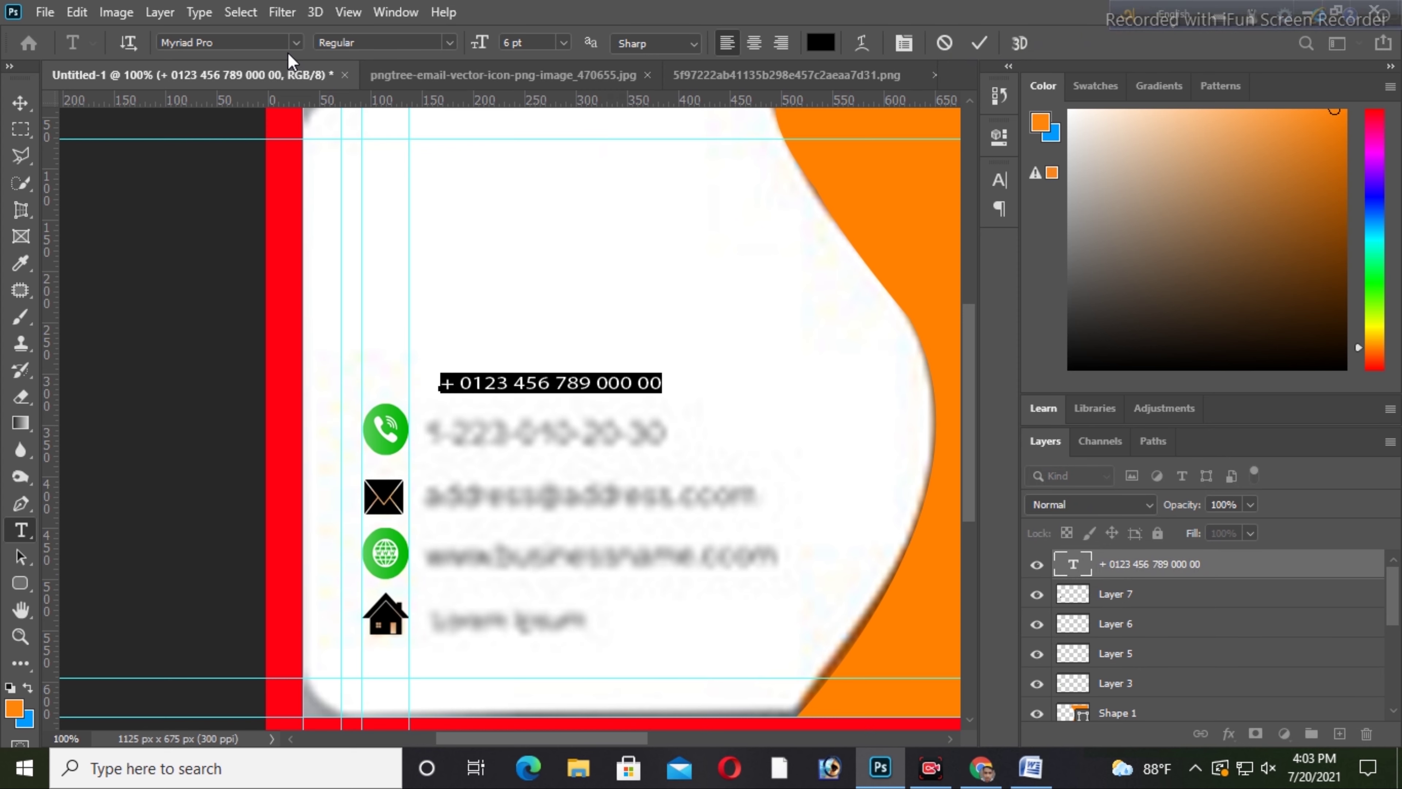
{"action": "left_click", "coordinate": [296, 42]}
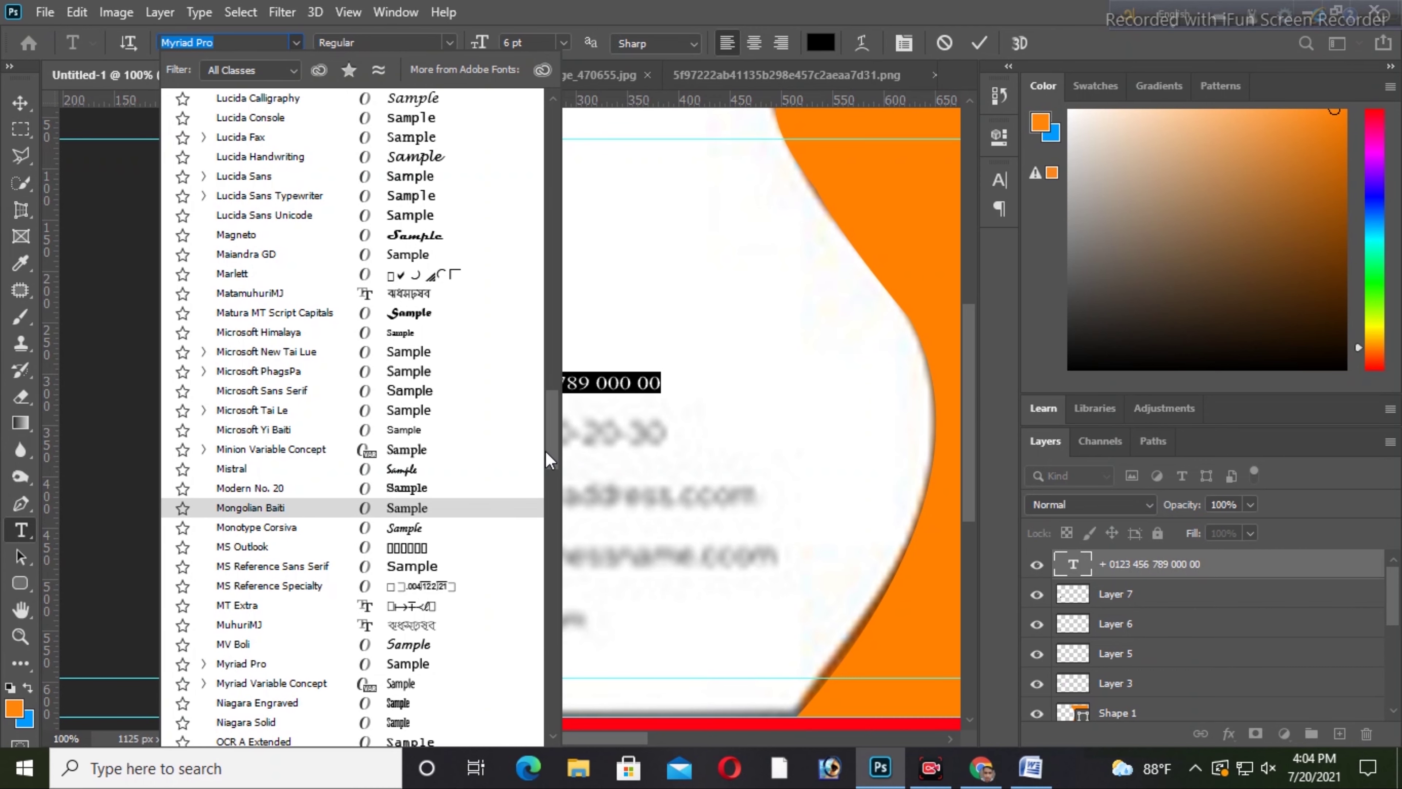
{"action": "scroll", "coordinate": [552, 448], "scroll_direction": "up", "scroll_amount": 4}
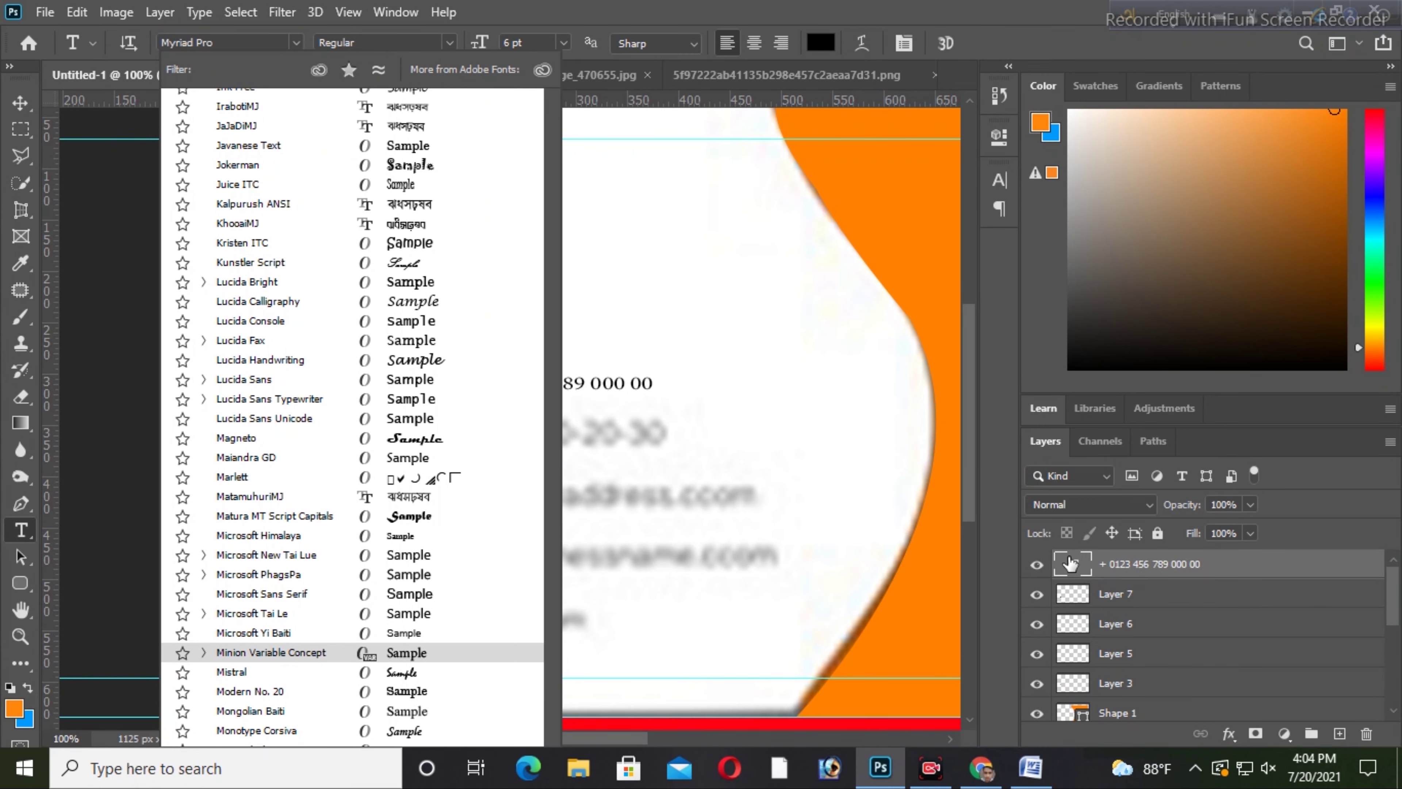
{"action": "key", "text": "Return"}
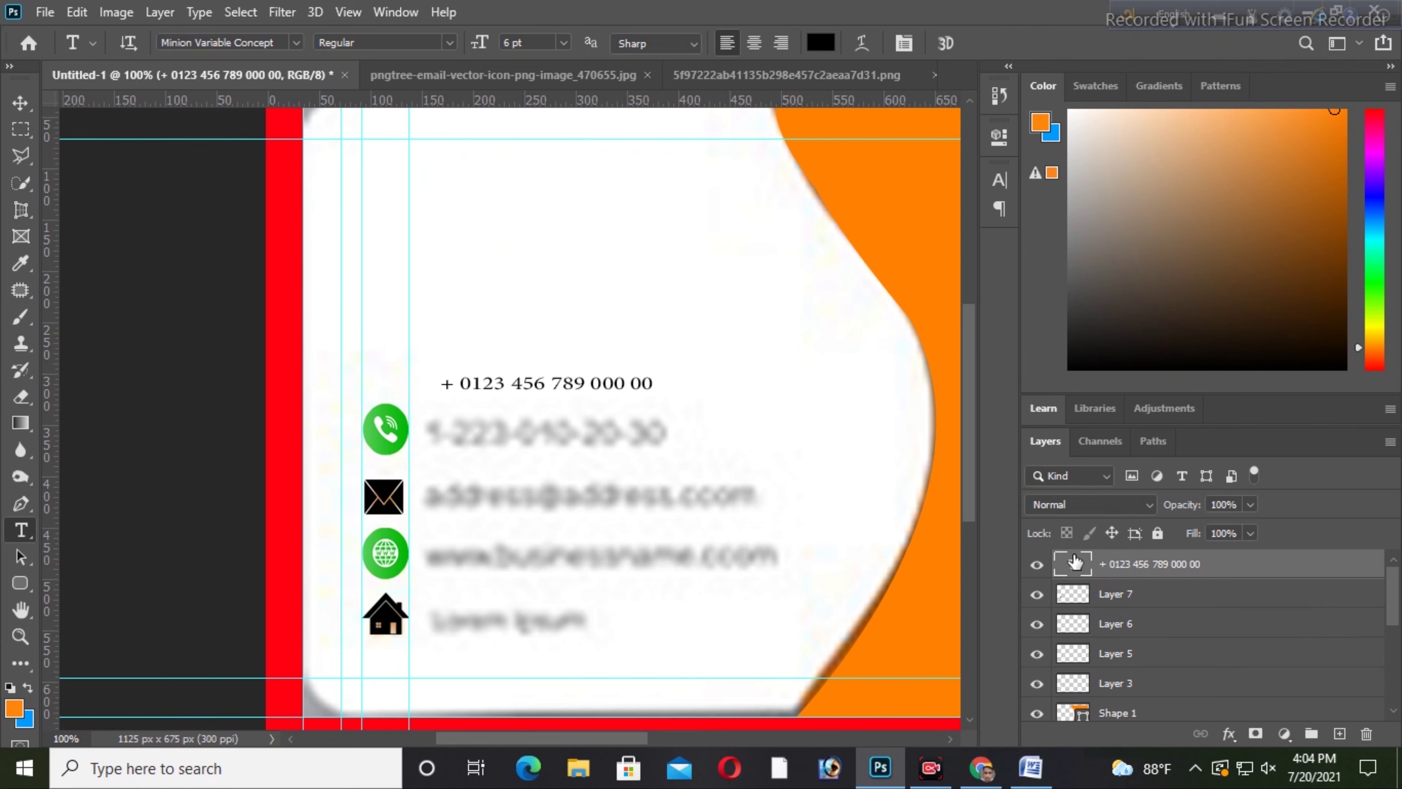
{"action": "key", "text": "ctrl+j"}
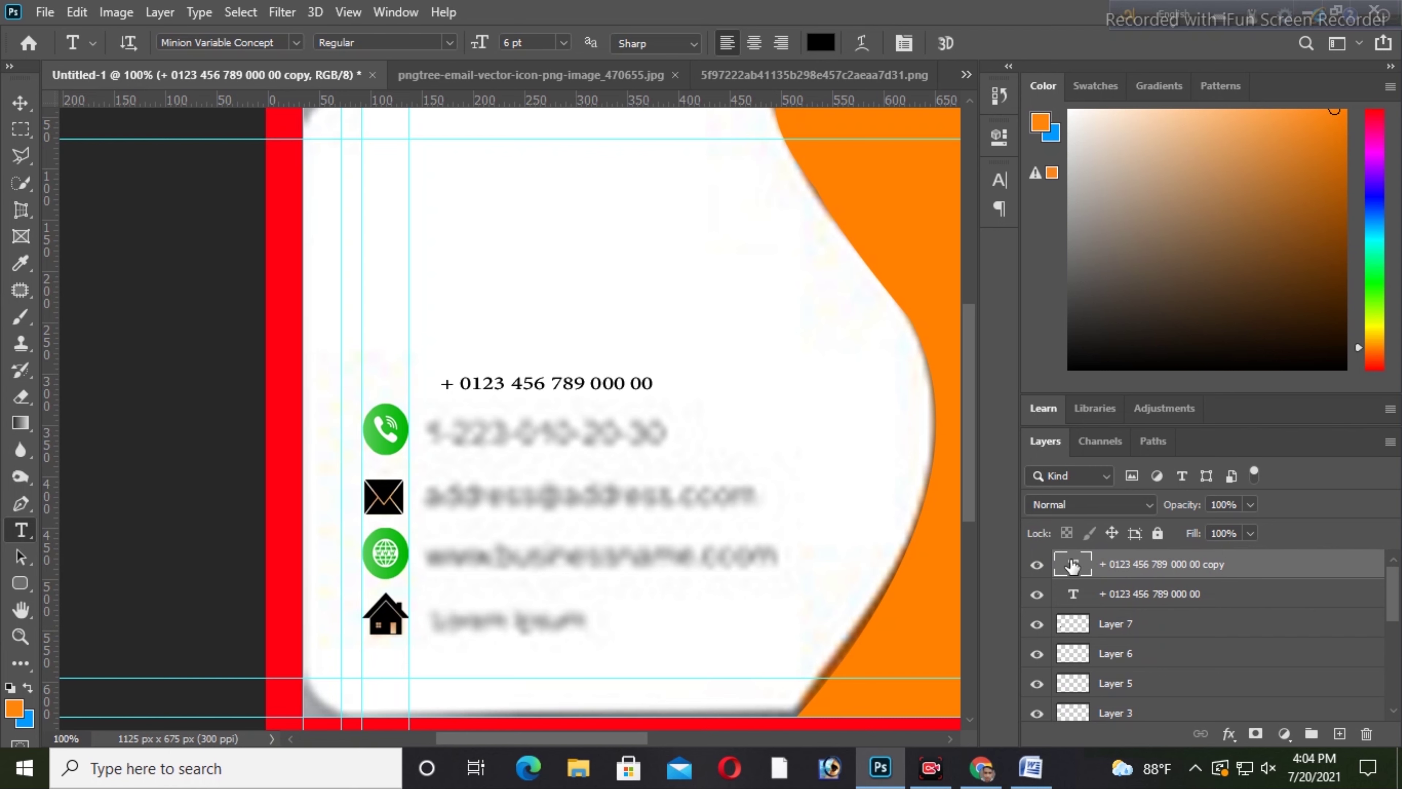
- Move the duplicated text down and slightly left beside the envelope icon
{"action": "key", "text": "ctrl+t"}
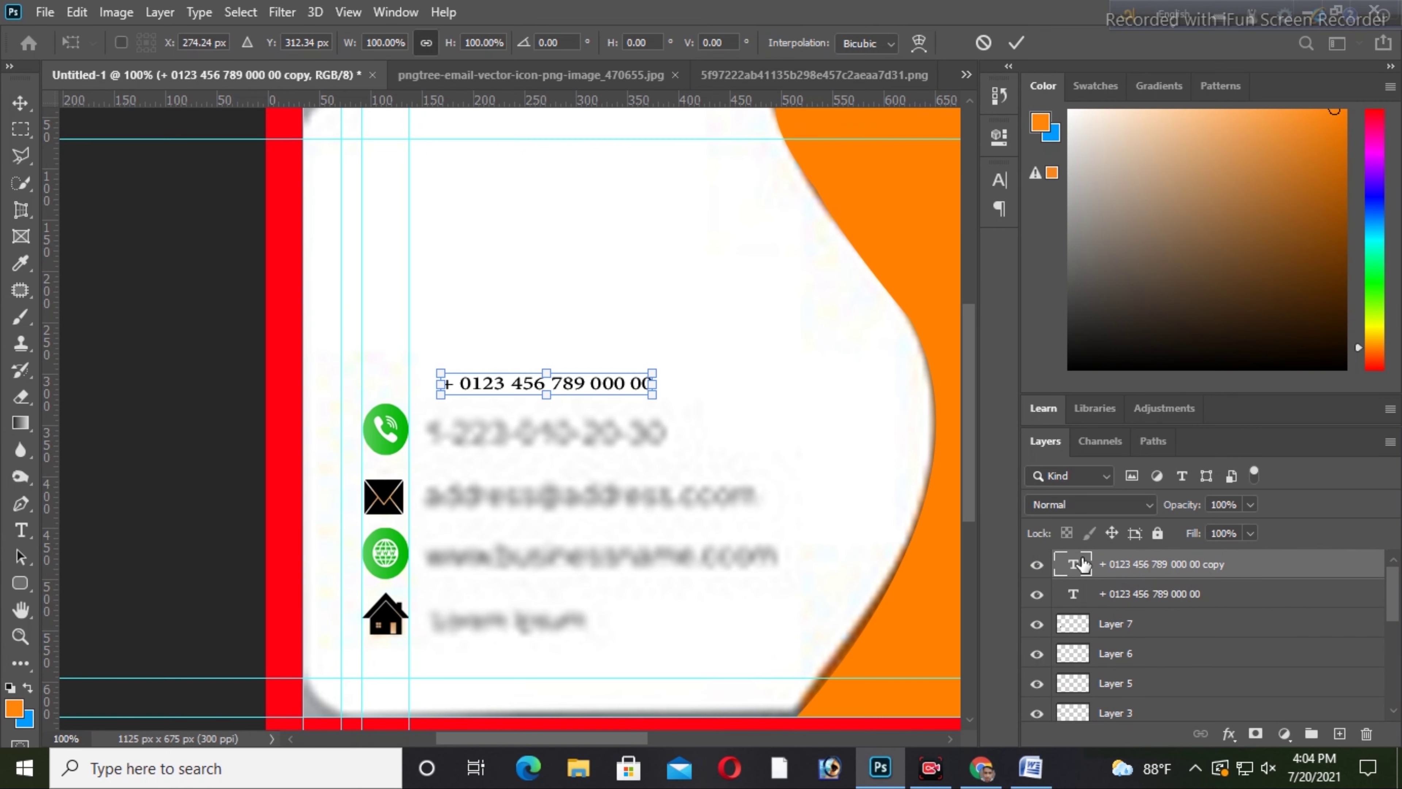
{"action": "key", "text": "shift+Down"}
{"action": "key", "text": "shift+Down"}
{"action": "key", "text": "shift+Down"}
{"action": "key", "text": "shift+Down"}
{"action": "key", "text": "shift+Down"}
{"action": "key", "text": "shift+Down"}
{"action": "key", "text": "shift+Down"}
{"action": "key", "text": "shift+Down"}
{"action": "key", "text": "shift+Down"}
{"action": "key", "text": "shift+Down"}
{"action": "key", "text": "shift+Down"}
{"action": "key", "text": "shift+Left"}
{"action": "key", "text": "shift+Left"}
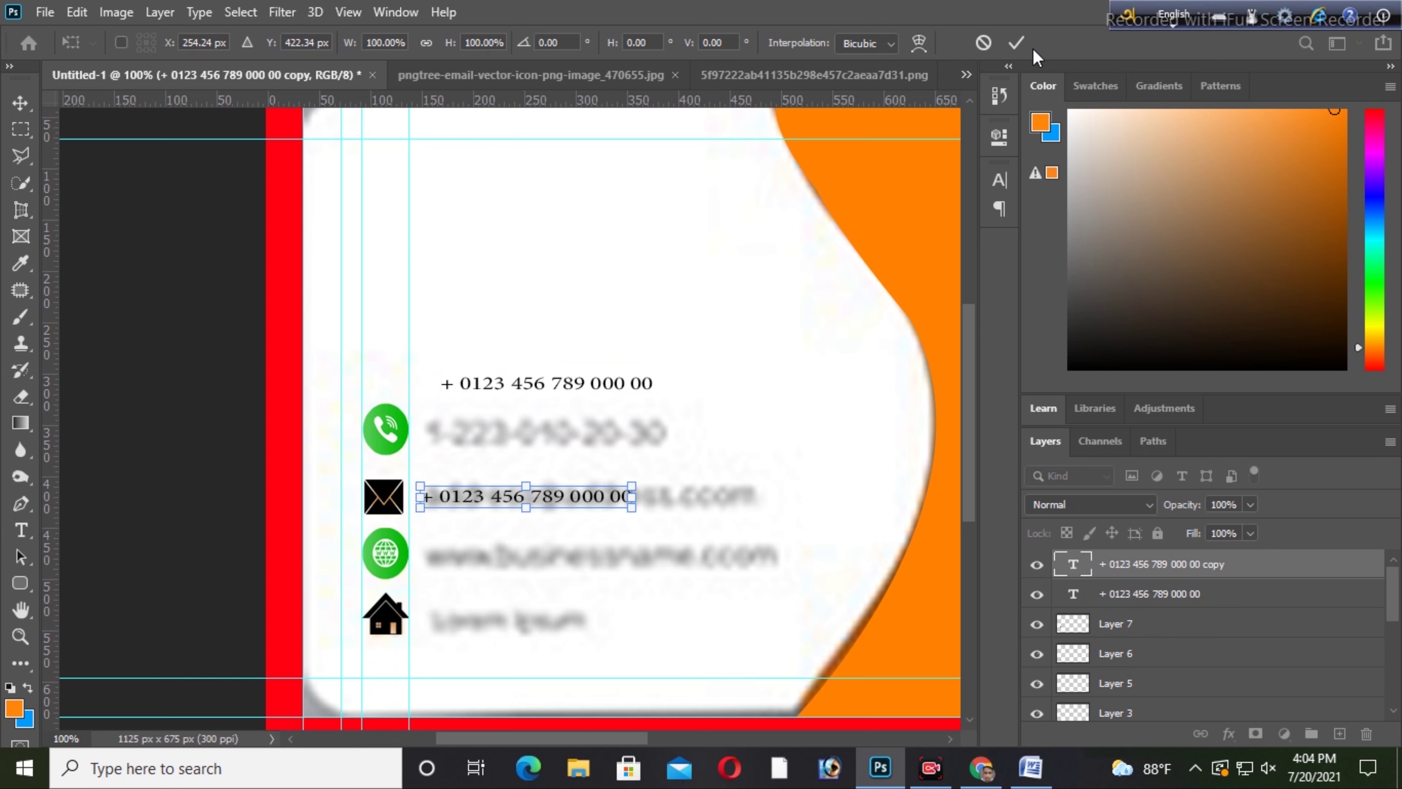
{"action": "left_click", "coordinate": [1016, 43]}
- Replace the copy with a sample e-mail address and make its capitals lowercase
{"action": "double_click", "coordinate": [1074, 563]}
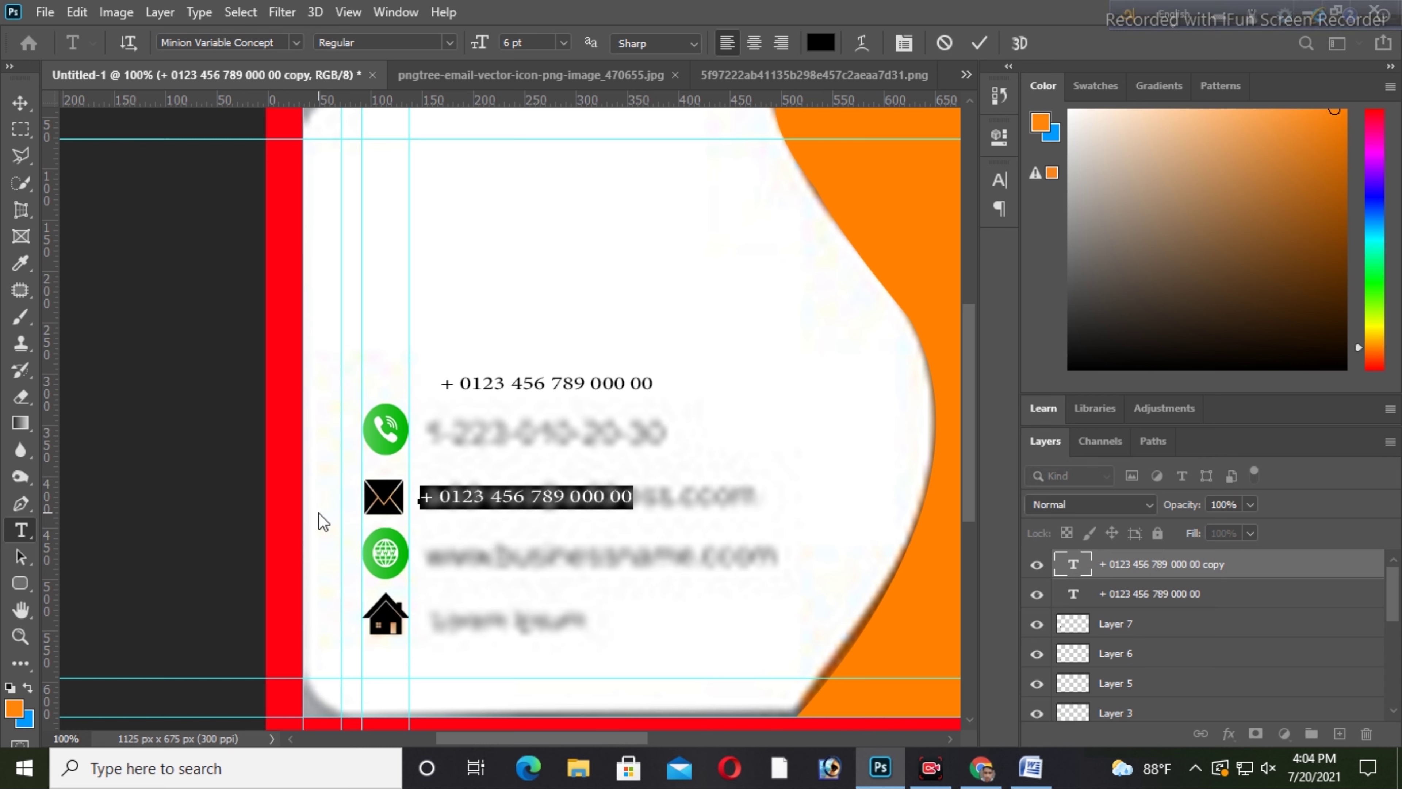
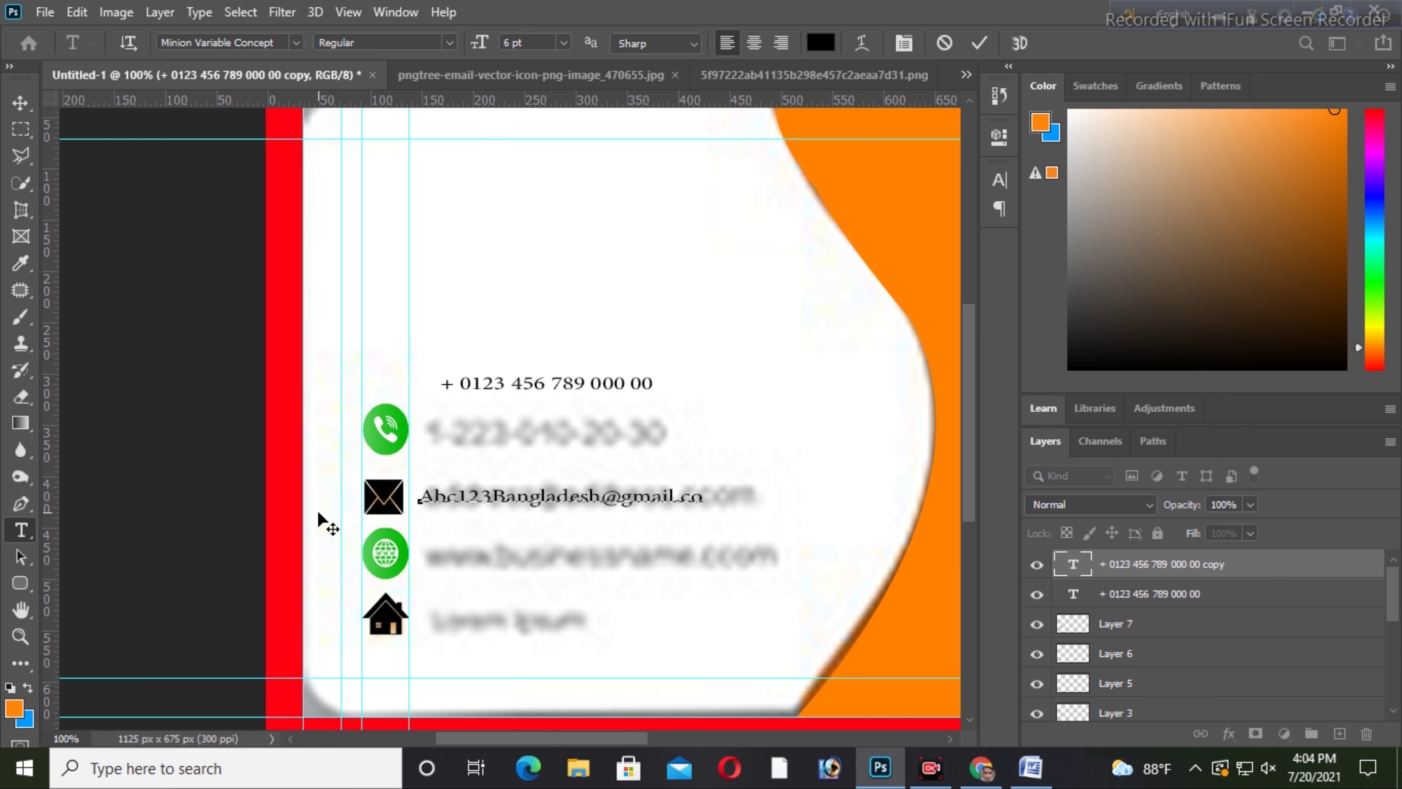
{"action": "left_click", "coordinate": [508, 497]}
{"action": "key", "text": "BackSpace"}
{"action": "type", "text": "b"}
{"action": "key", "text": "Left"}
{"action": "key", "text": "Left"}
{"action": "key", "text": "Left"}
{"action": "key", "text": "Left"}
{"action": "key", "text": "Left"}
{"action": "key", "text": "Left"}
{"action": "key", "text": "Left"}
{"action": "key", "text": "Delete"}
{"action": "type", "text": "a"}
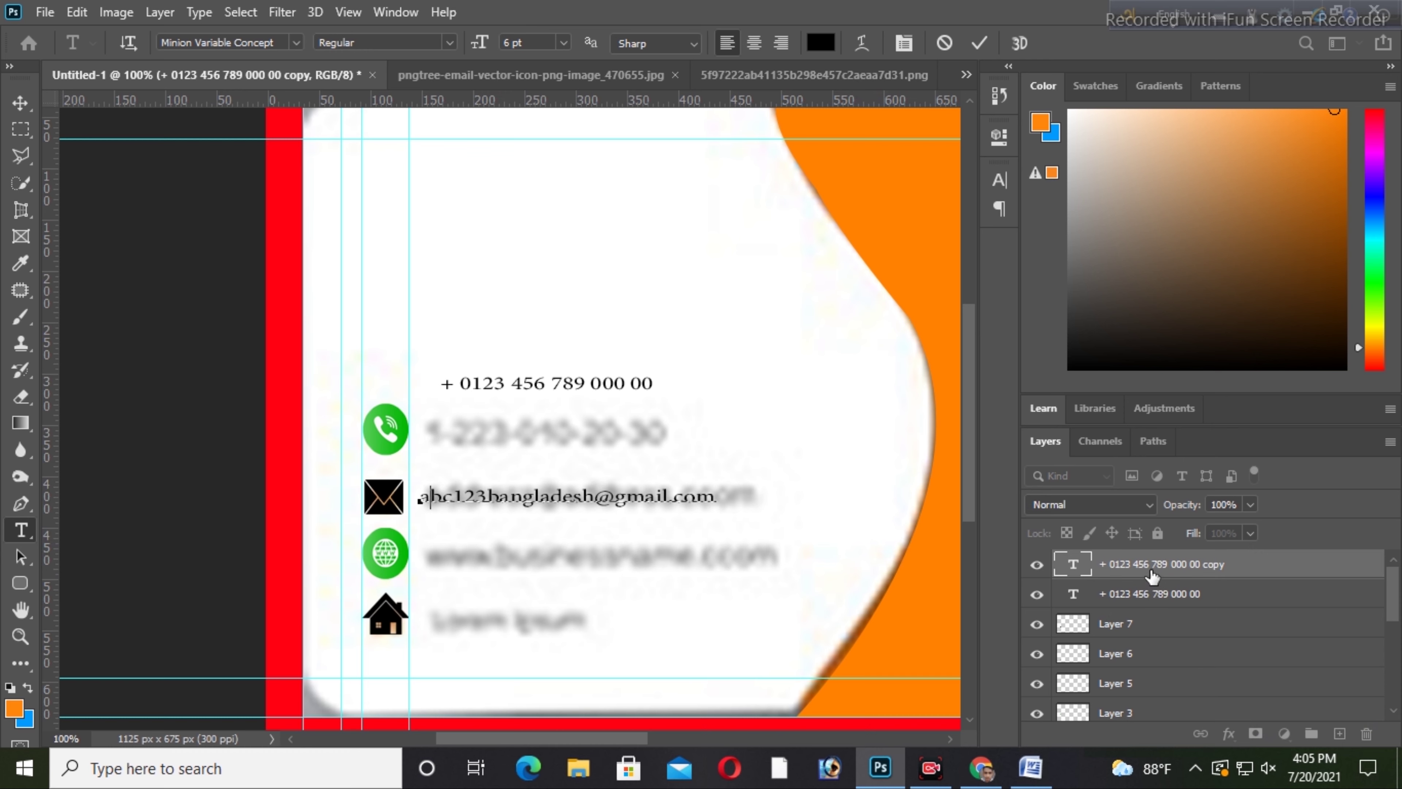
{"action": "double_click", "coordinate": [1074, 565]}
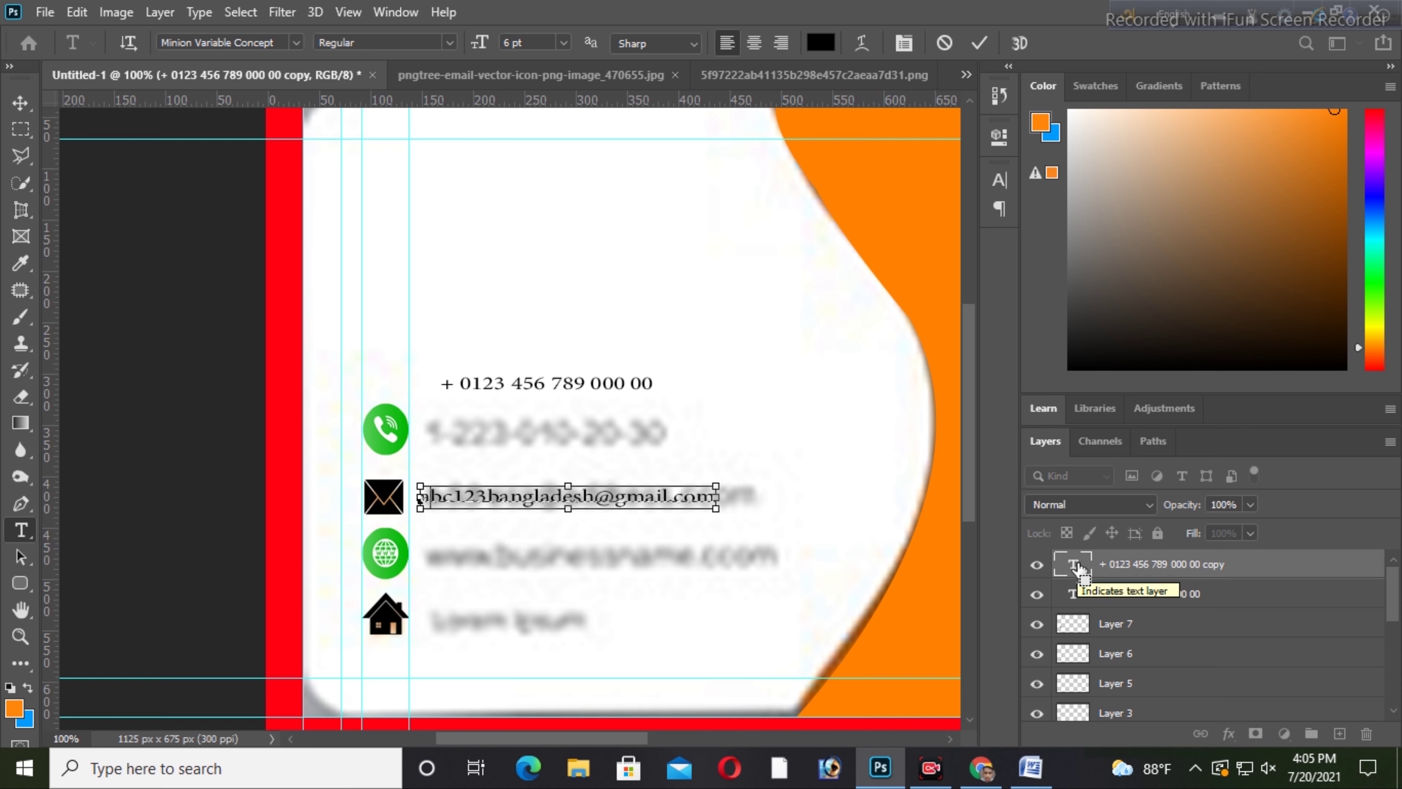
- Finish and commit the e-mail line's text edit
{"action": "key", "text": "ctrl+t"}
{"action": "key", "text": "shift+End"}
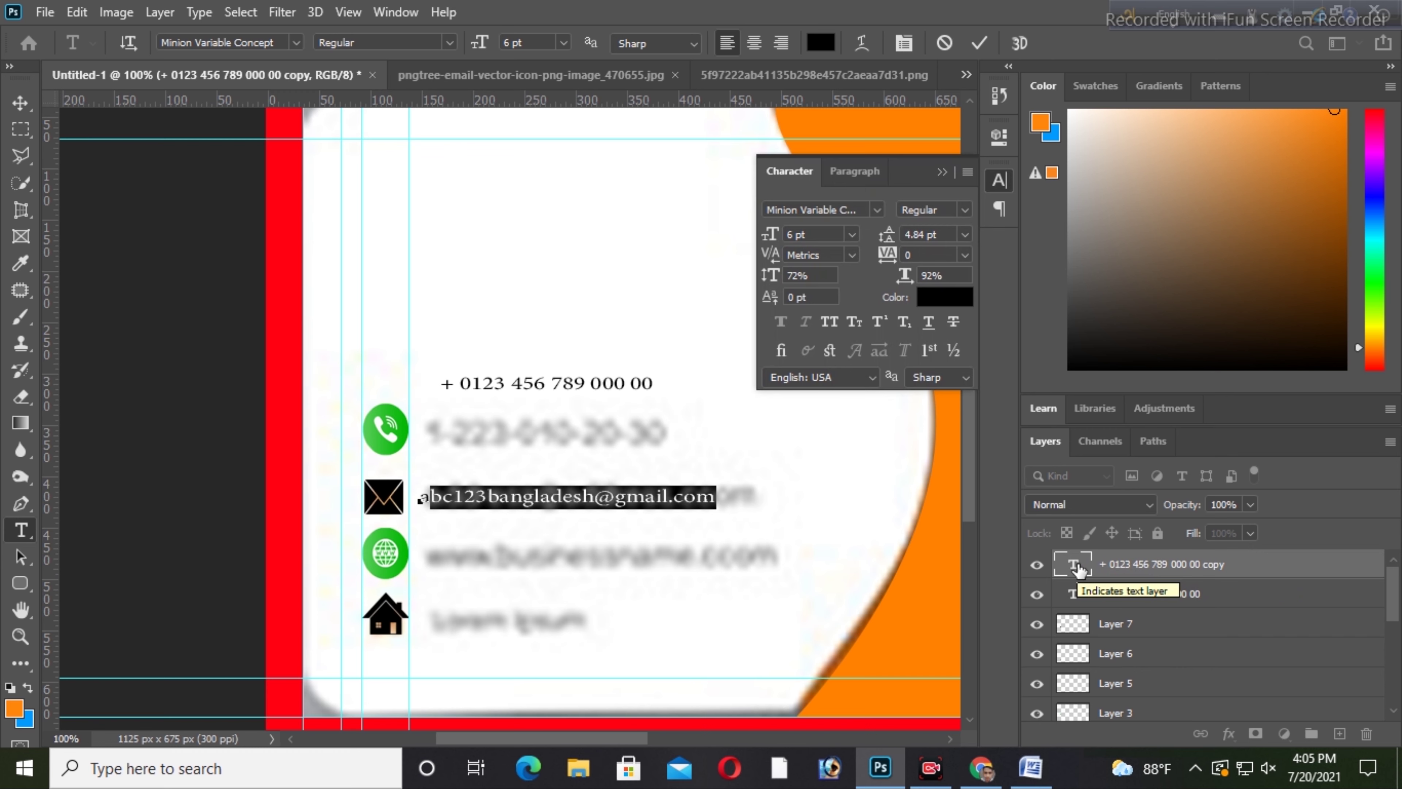
{"action": "left_click", "coordinate": [943, 171]}
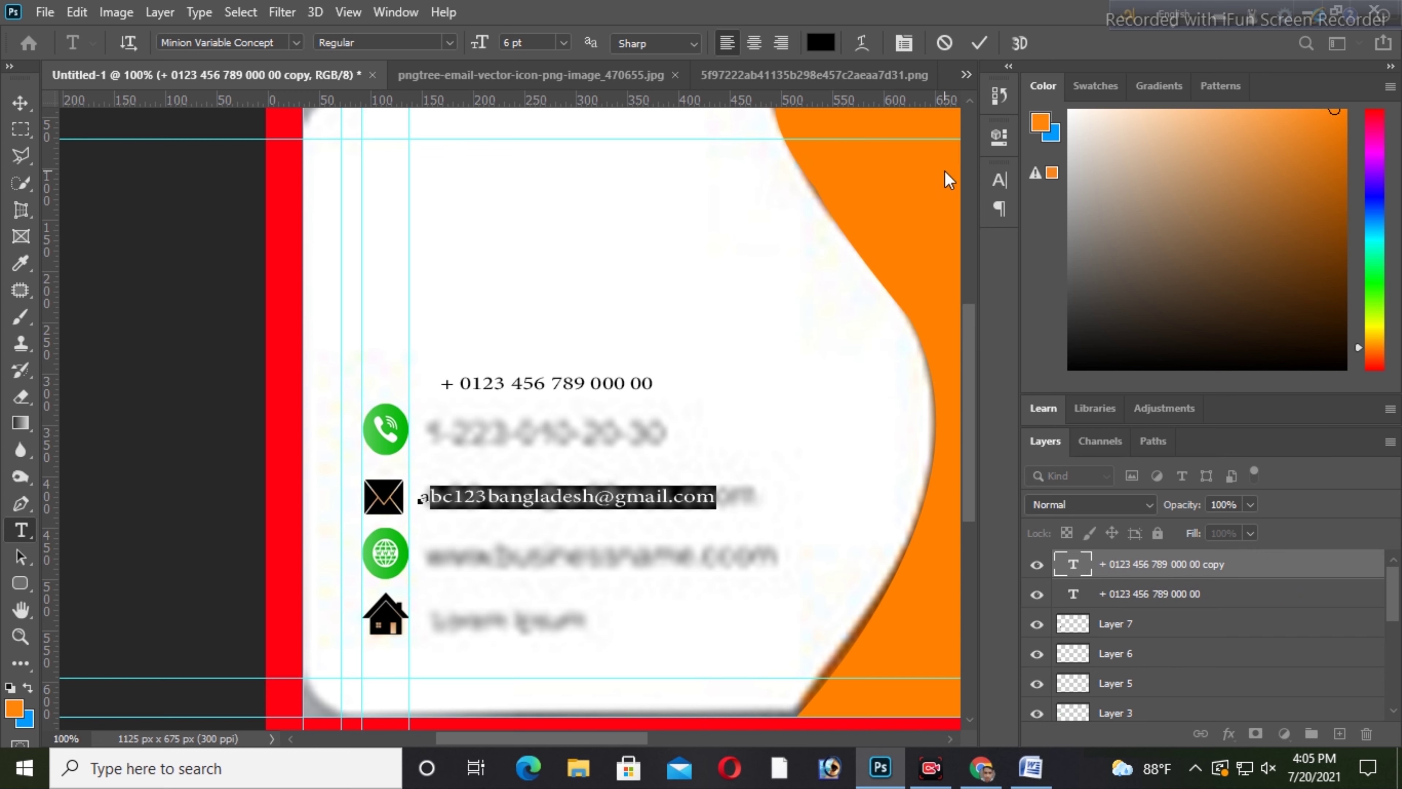
{"action": "left_click", "coordinate": [1071, 565]}
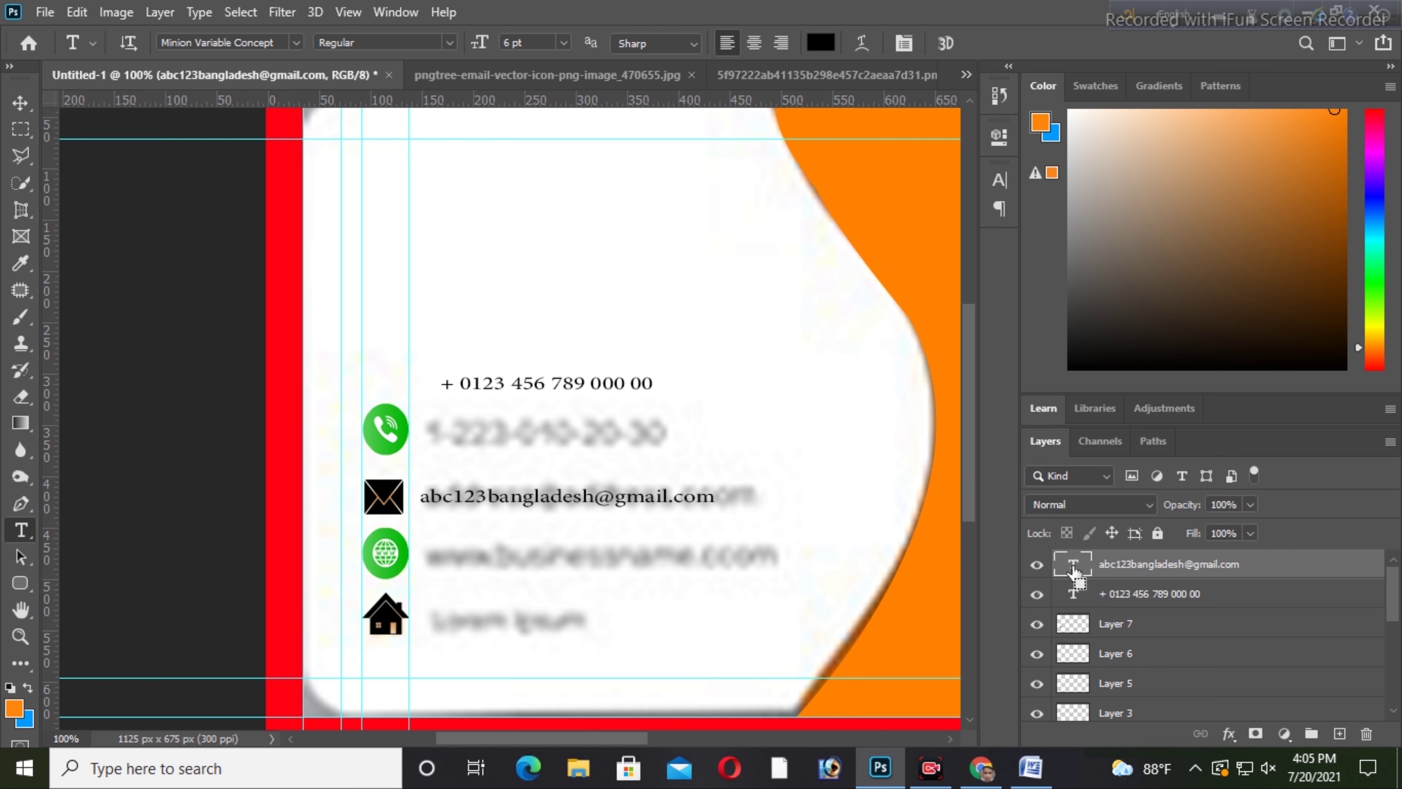
- Duplicate the e-mail line and move the copy down beside the globe icon
{"action": "key", "text": "ctrl+j"}
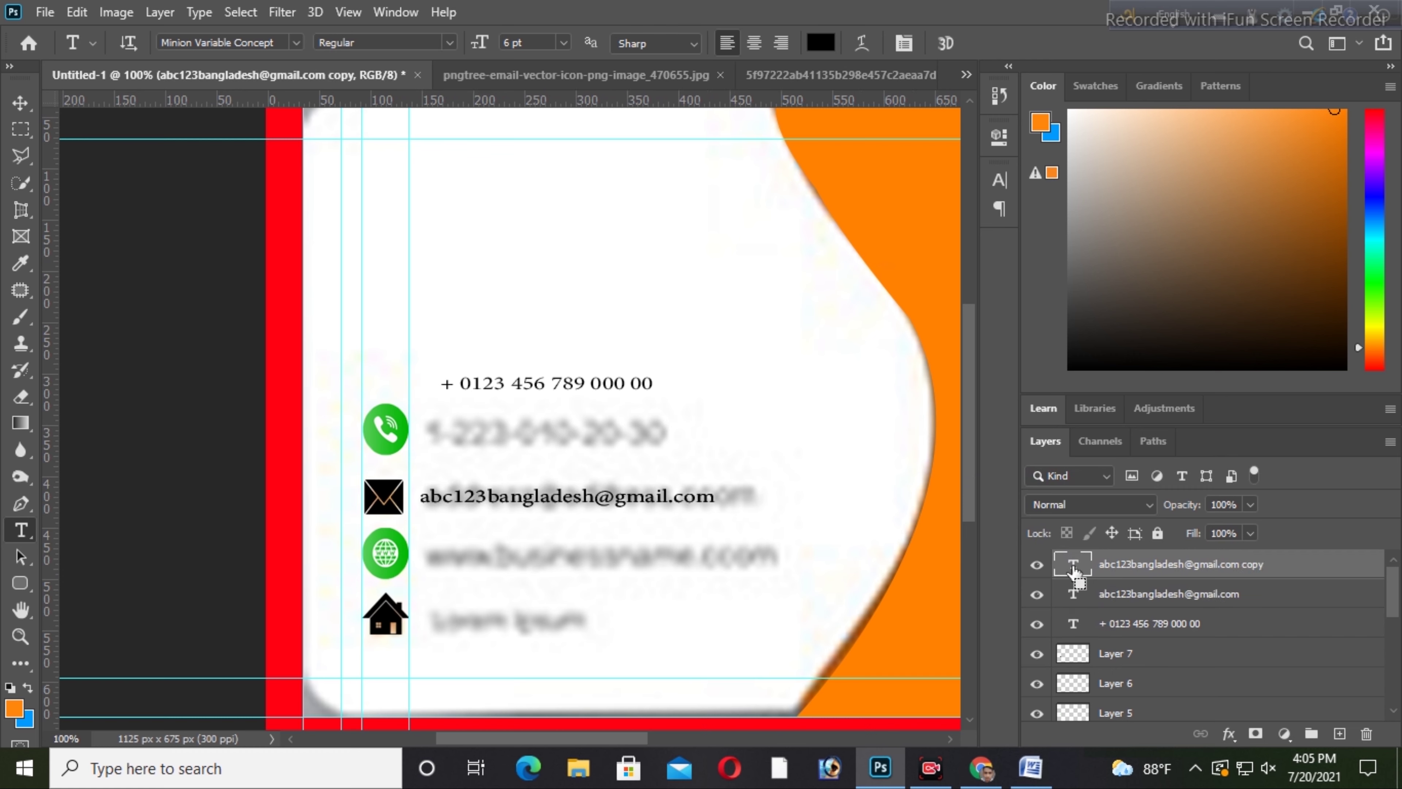
{"action": "key", "text": "ctrl+t"}
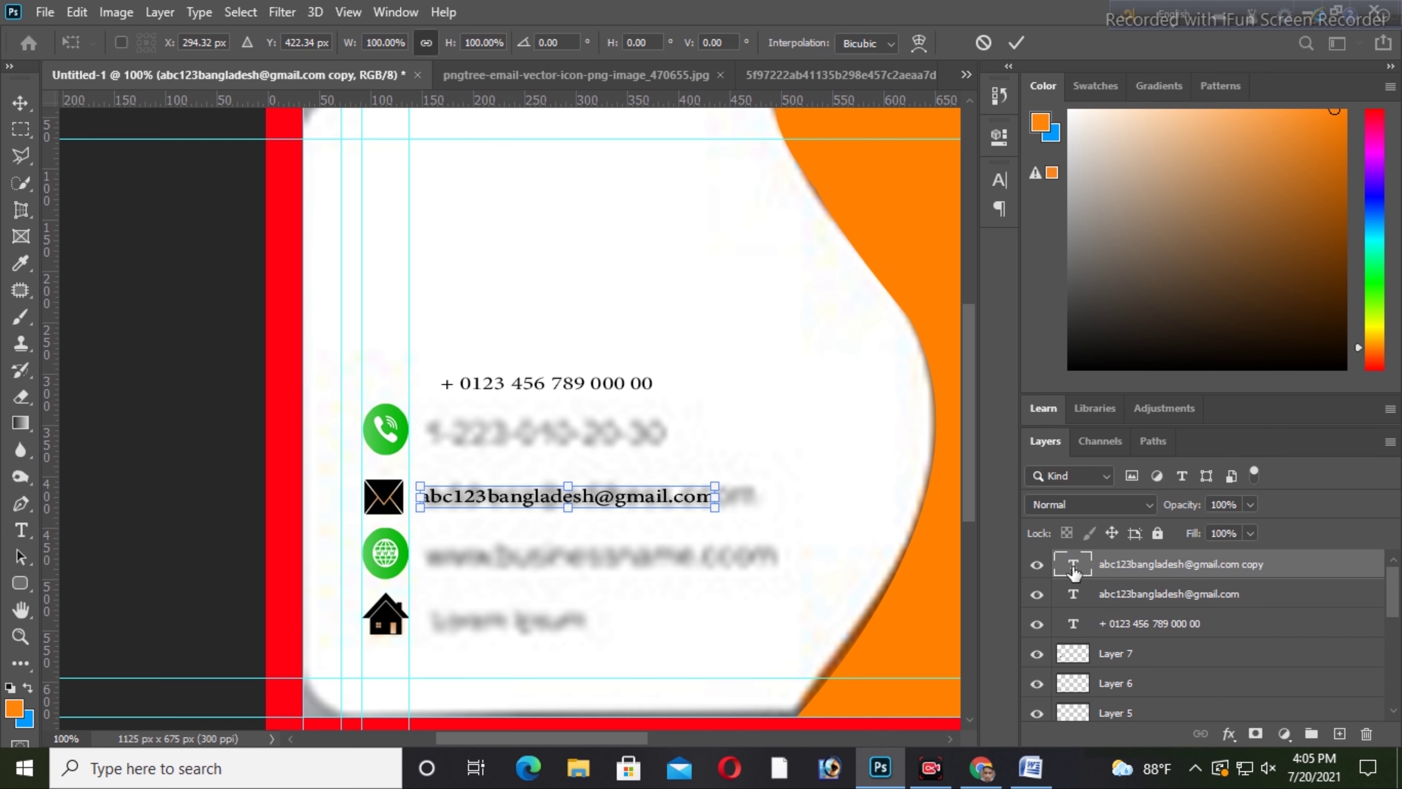
{"action": "key", "text": "shift+Down"}
{"action": "key", "text": "shift+Down"}
{"action": "key", "text": "shift+Down"}
{"action": "key", "text": "shift+Down"}
{"action": "key", "text": "shift+Down"}
{"action": "key", "text": "shift+Down"}
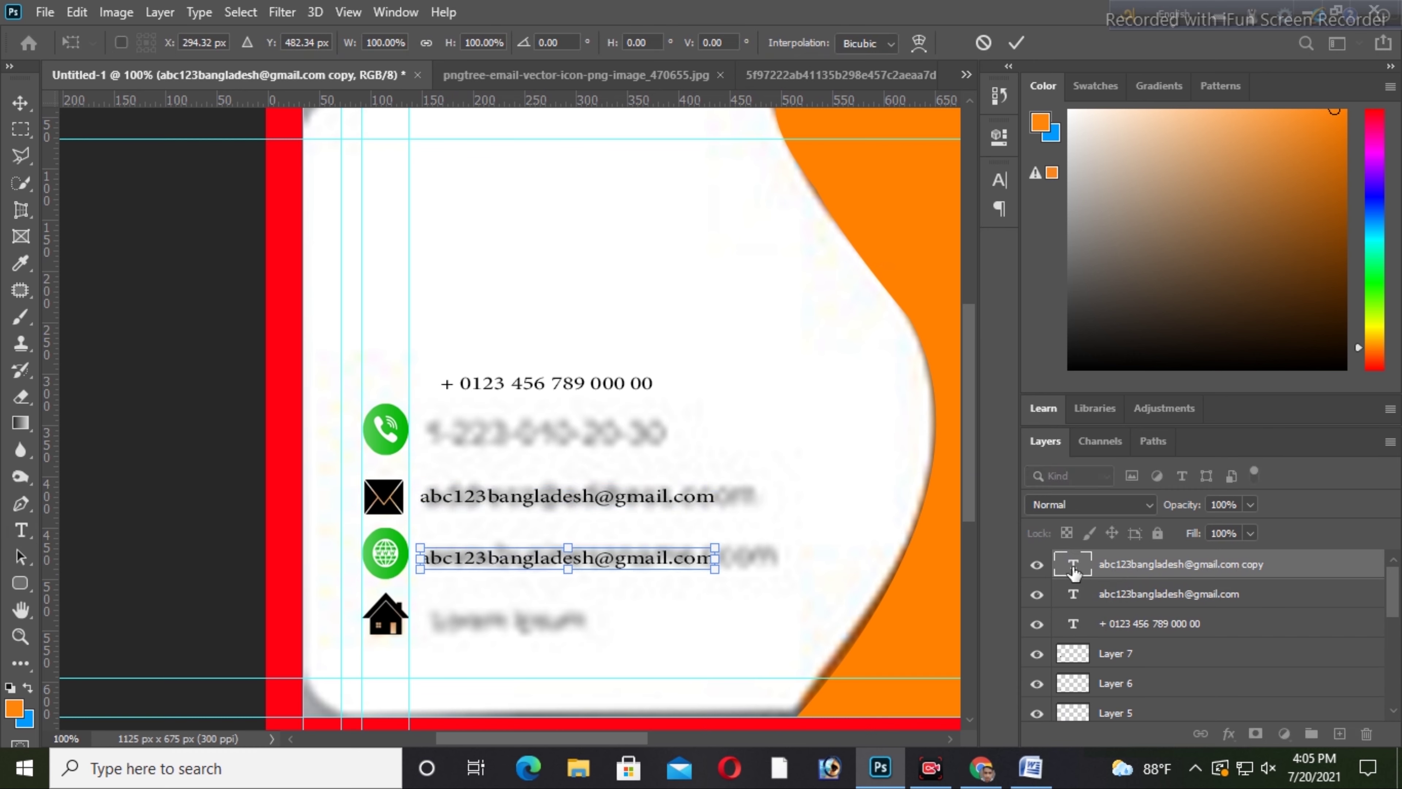
{"action": "left_click", "coordinate": [1016, 44]}
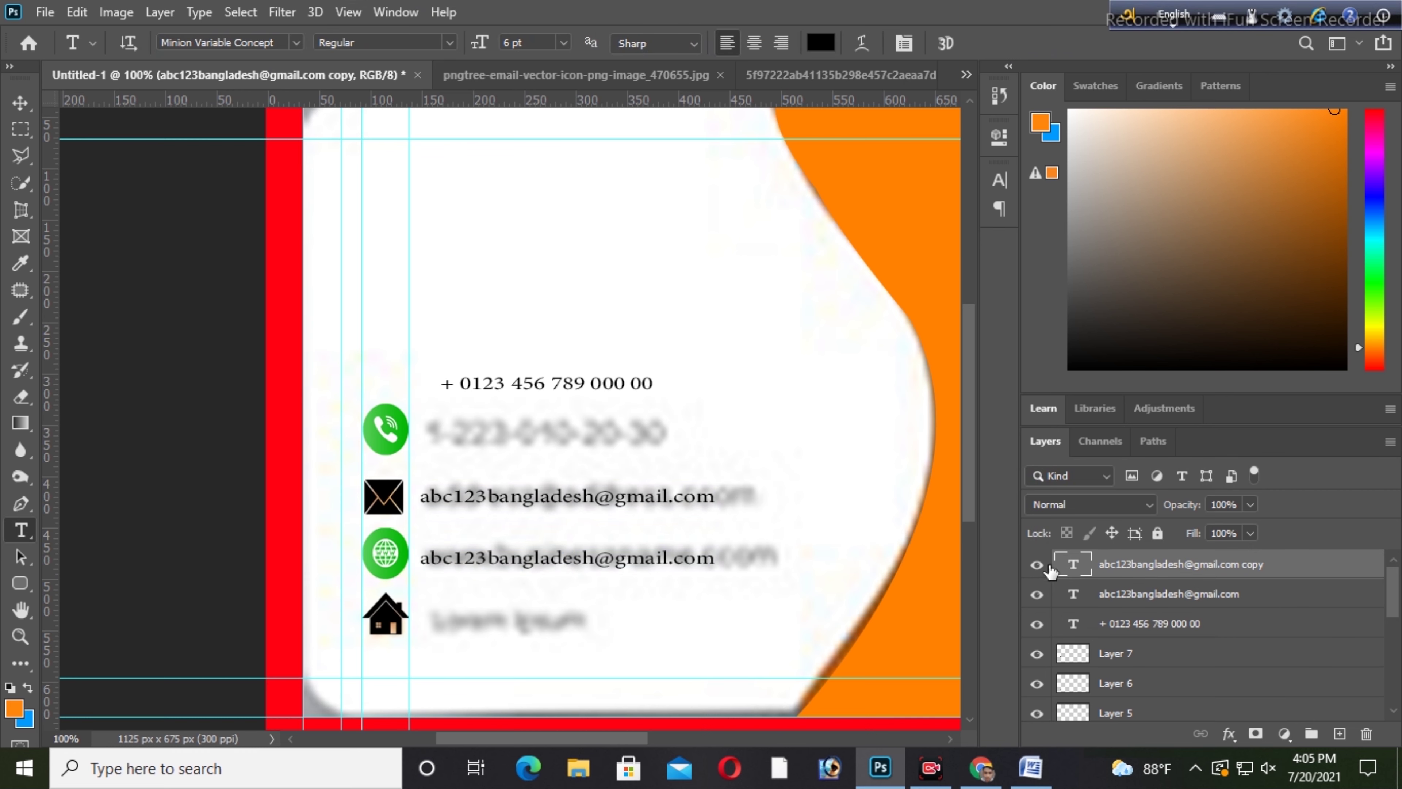
{"action": "double_click", "coordinate": [1078, 567]}
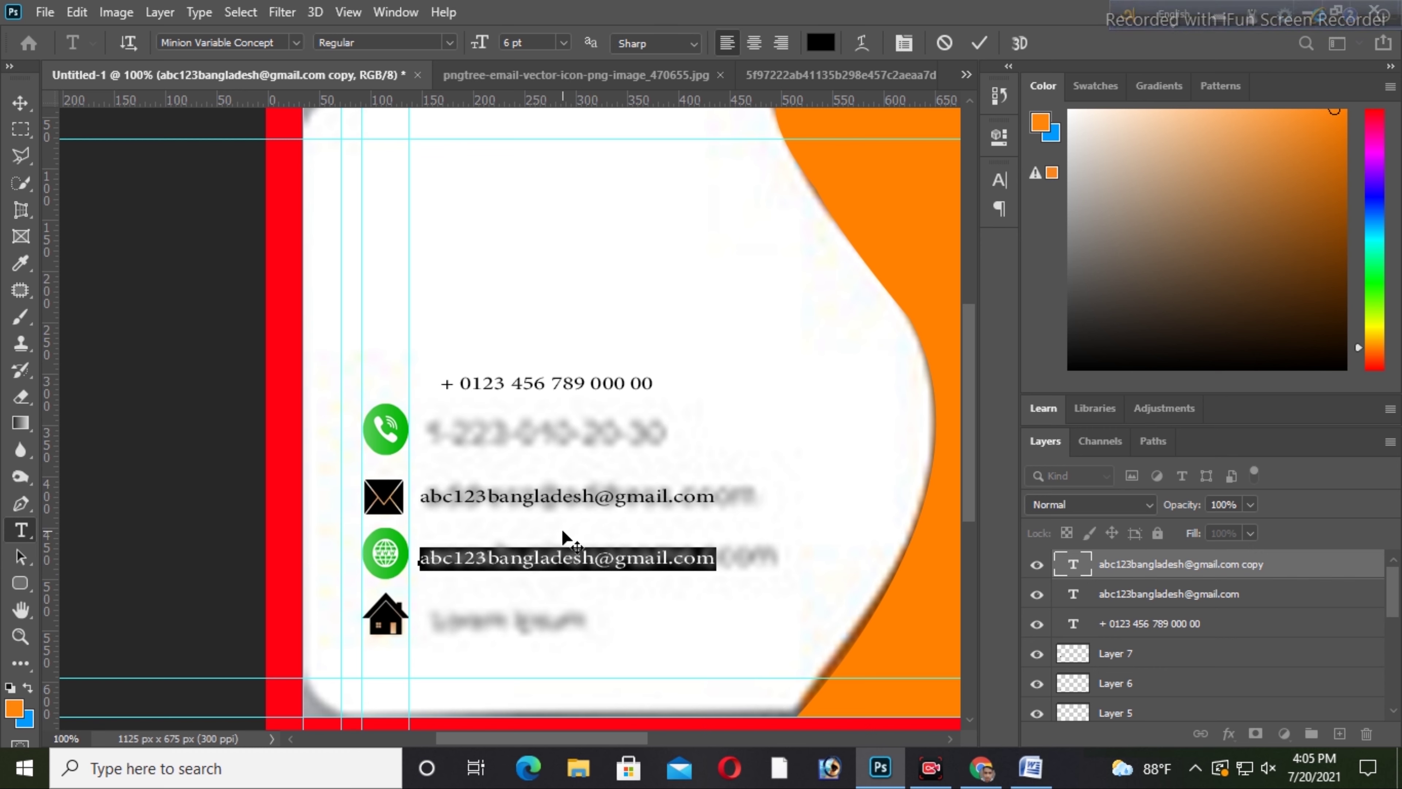
{"action": "key", "text": "BackSpace"}
{"action": "type", "text": "Abc"}
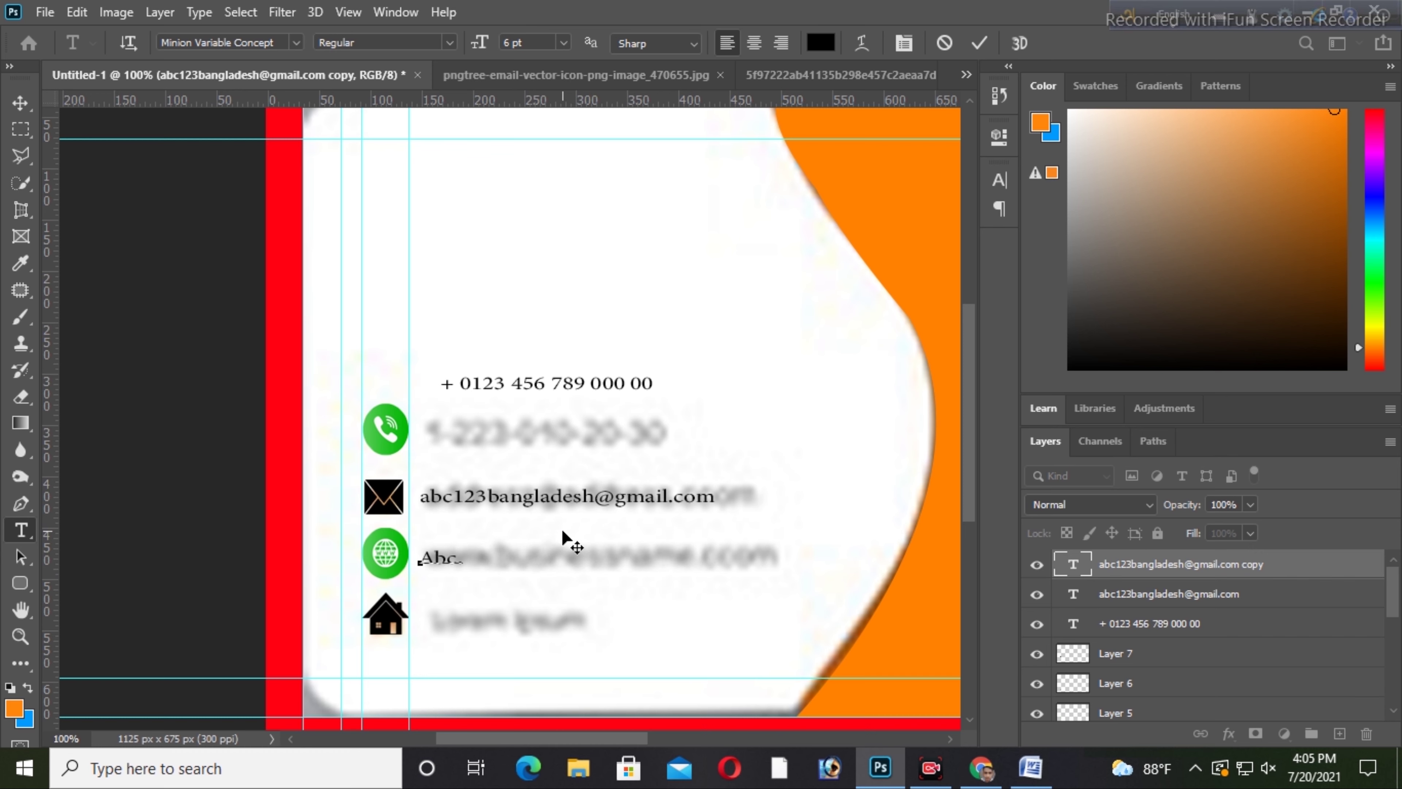
{"action": "key", "text": "BackSpace"}
{"action": "key", "text": "BackSpace"}
{"action": "key", "text": "BackSpace"}
{"action": "type", "text": "www"}
{"action": "type", "text": ".abc."}
{"action": "type", "text": "bd.com"}
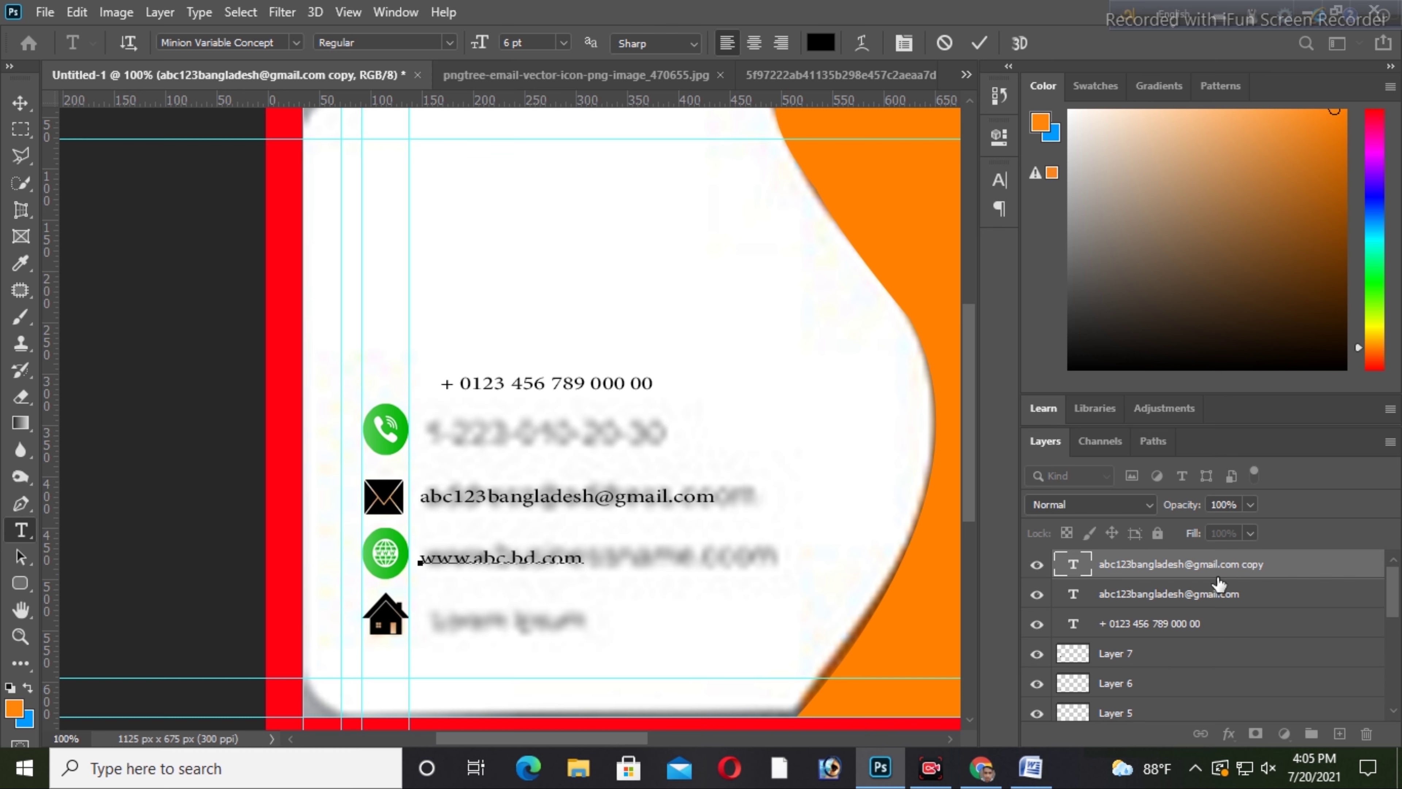
{"action": "left_click", "coordinate": [1084, 569]}
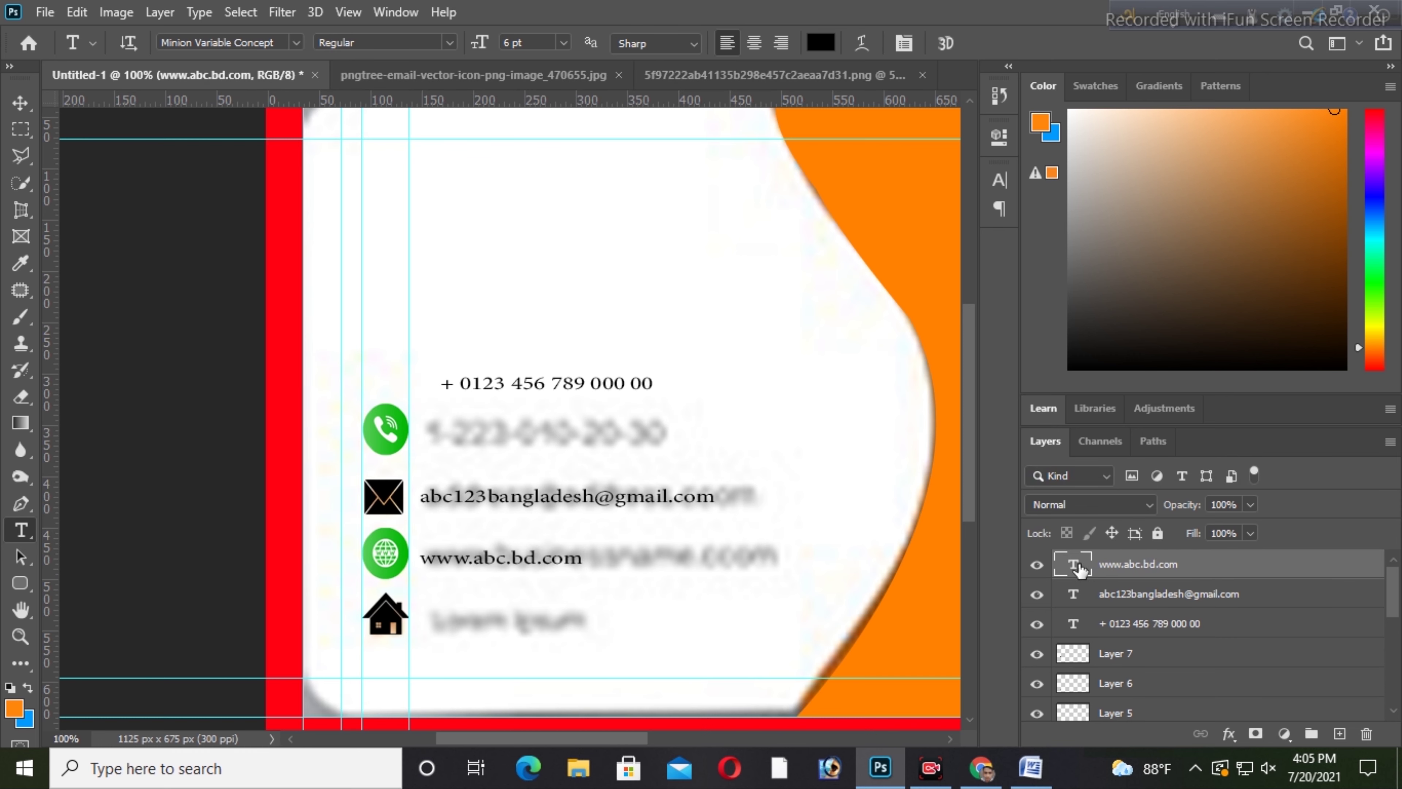
- Duplicate the web-address line, move it beside the house icon, and retype it Dhaka,Bangladesh
{"action": "key", "text": "ctrl+j"}
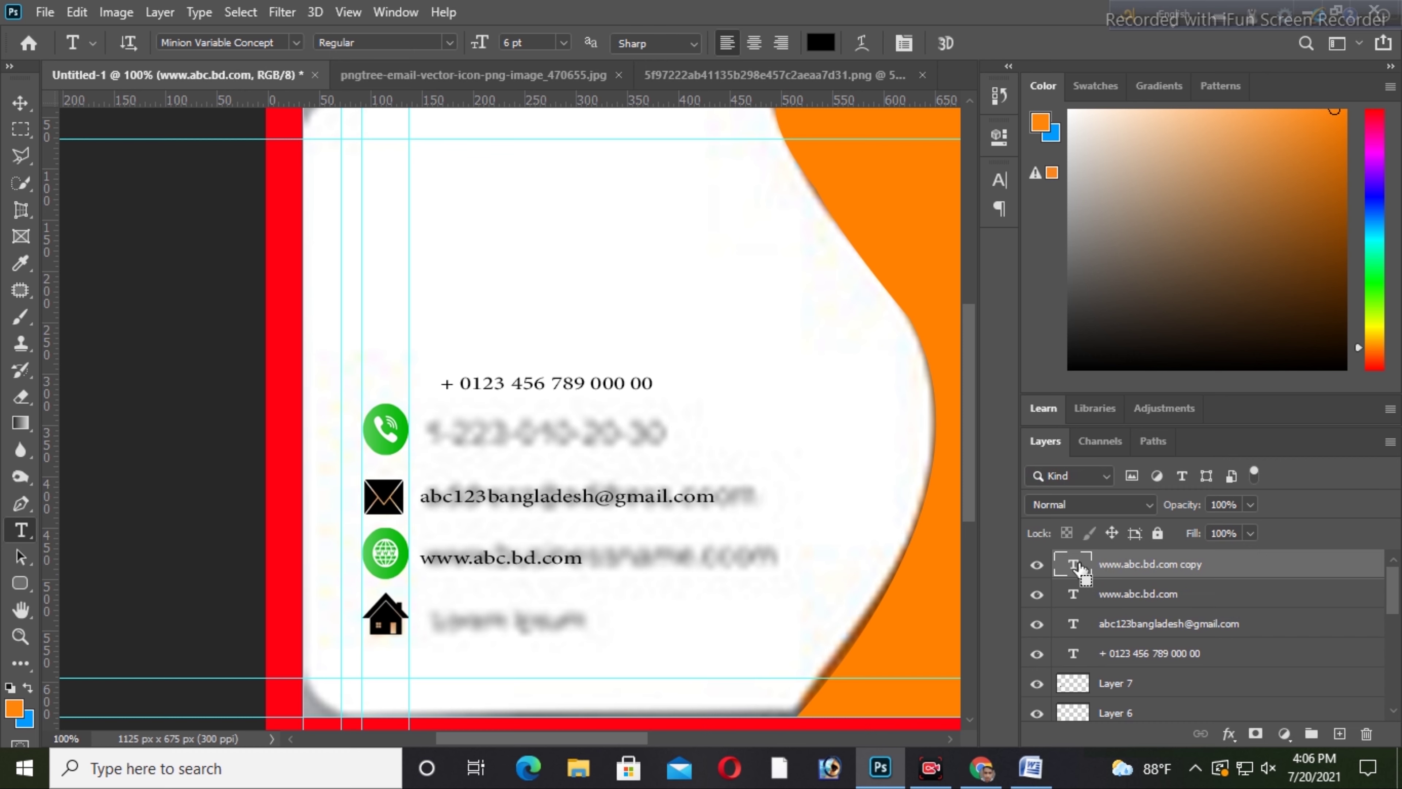
{"action": "key", "text": "ctrl+t"}
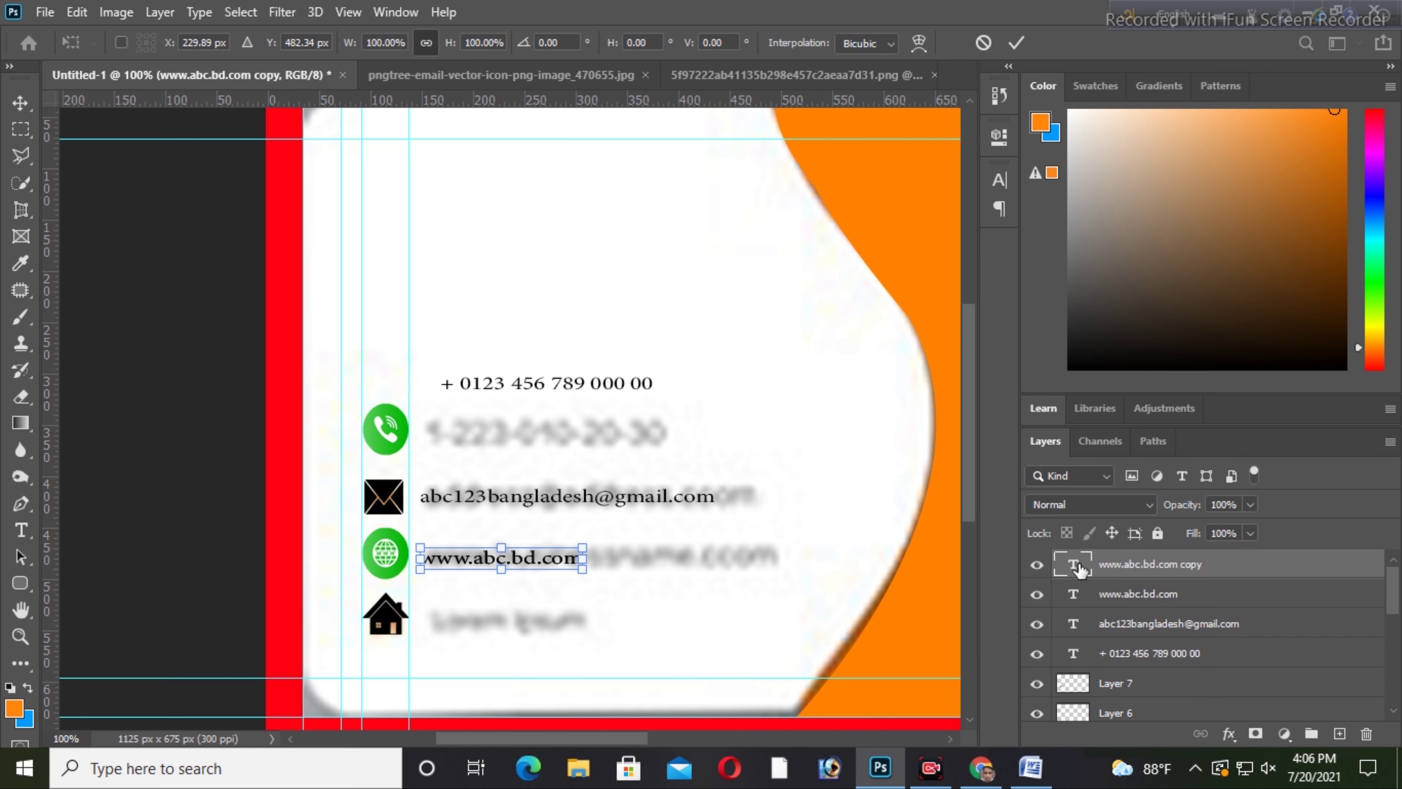
{"action": "key", "text": "shift+Down"}
{"action": "key", "text": "shift+Down"}
{"action": "key", "text": "shift+Down"}
{"action": "key", "text": "shift+Down"}
{"action": "key", "text": "shift+Down"}
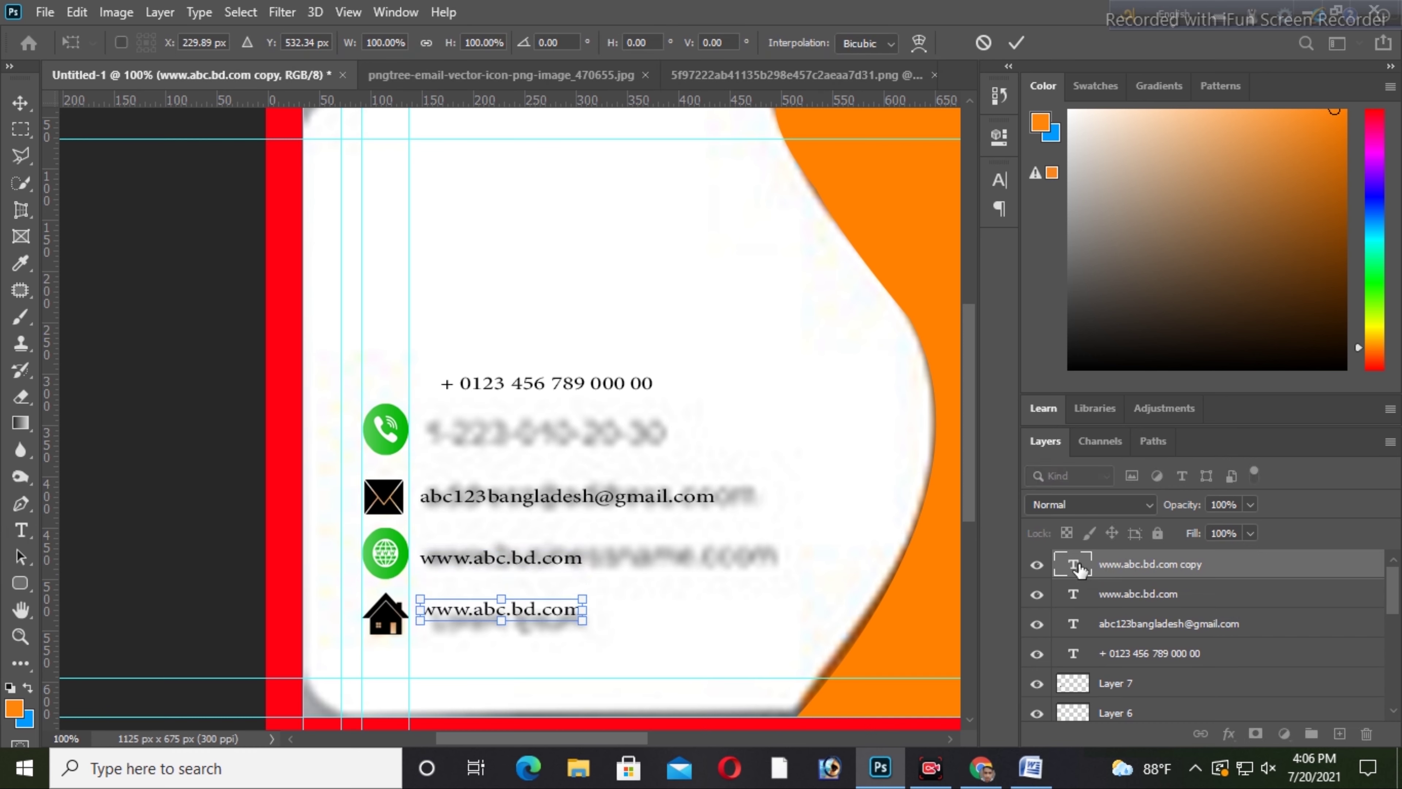
{"action": "key", "text": "shift+Down"}
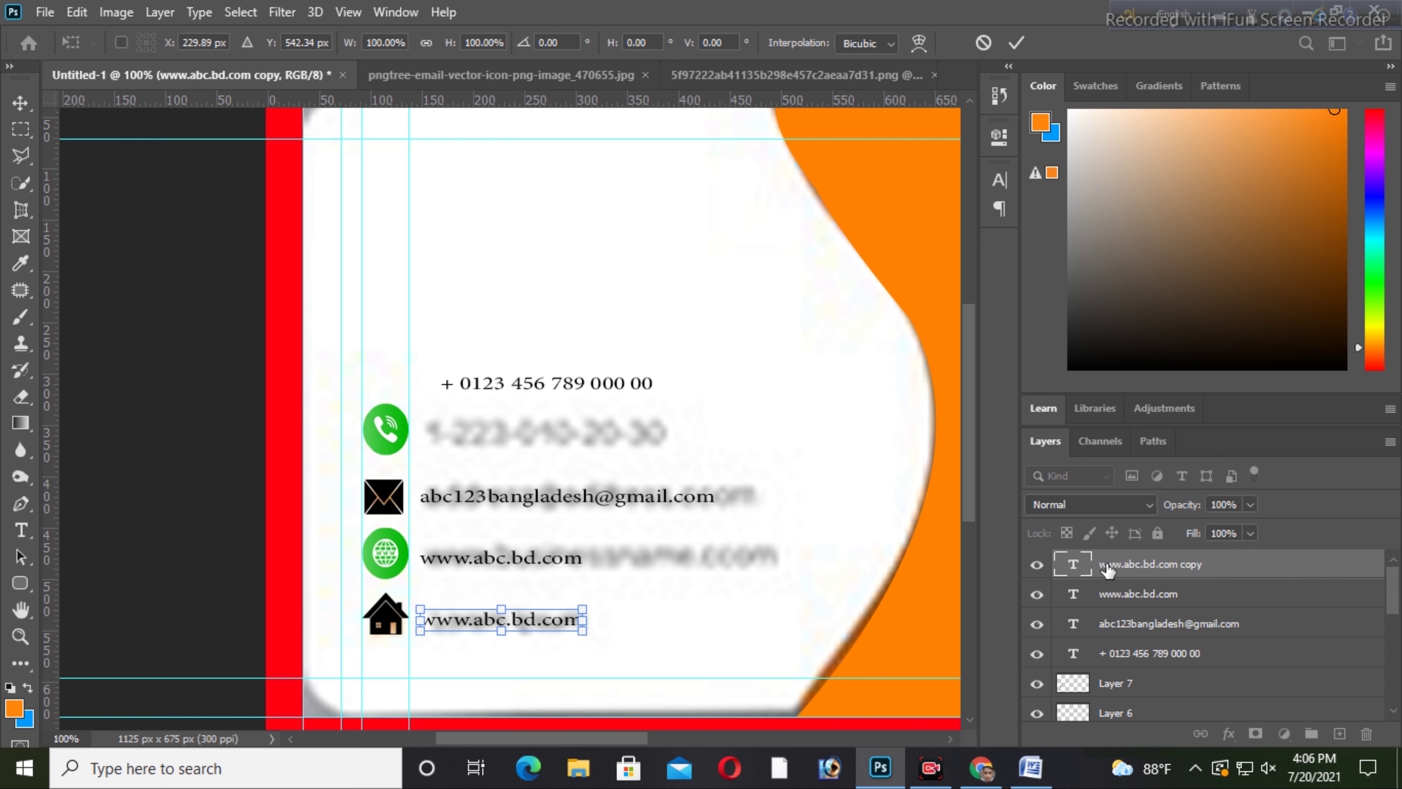
{"action": "left_click", "coordinate": [1018, 43]}
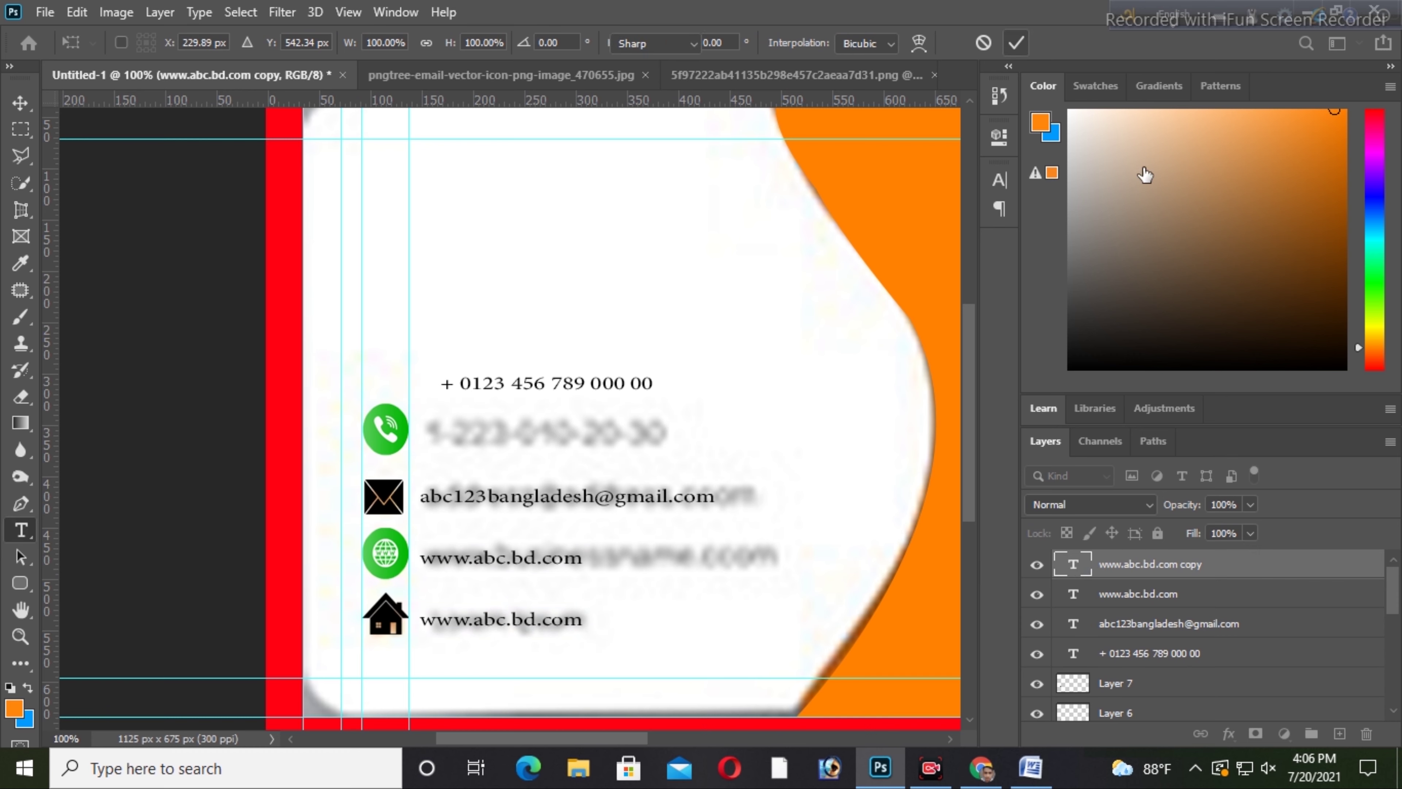
{"action": "double_click", "coordinate": [1074, 567]}
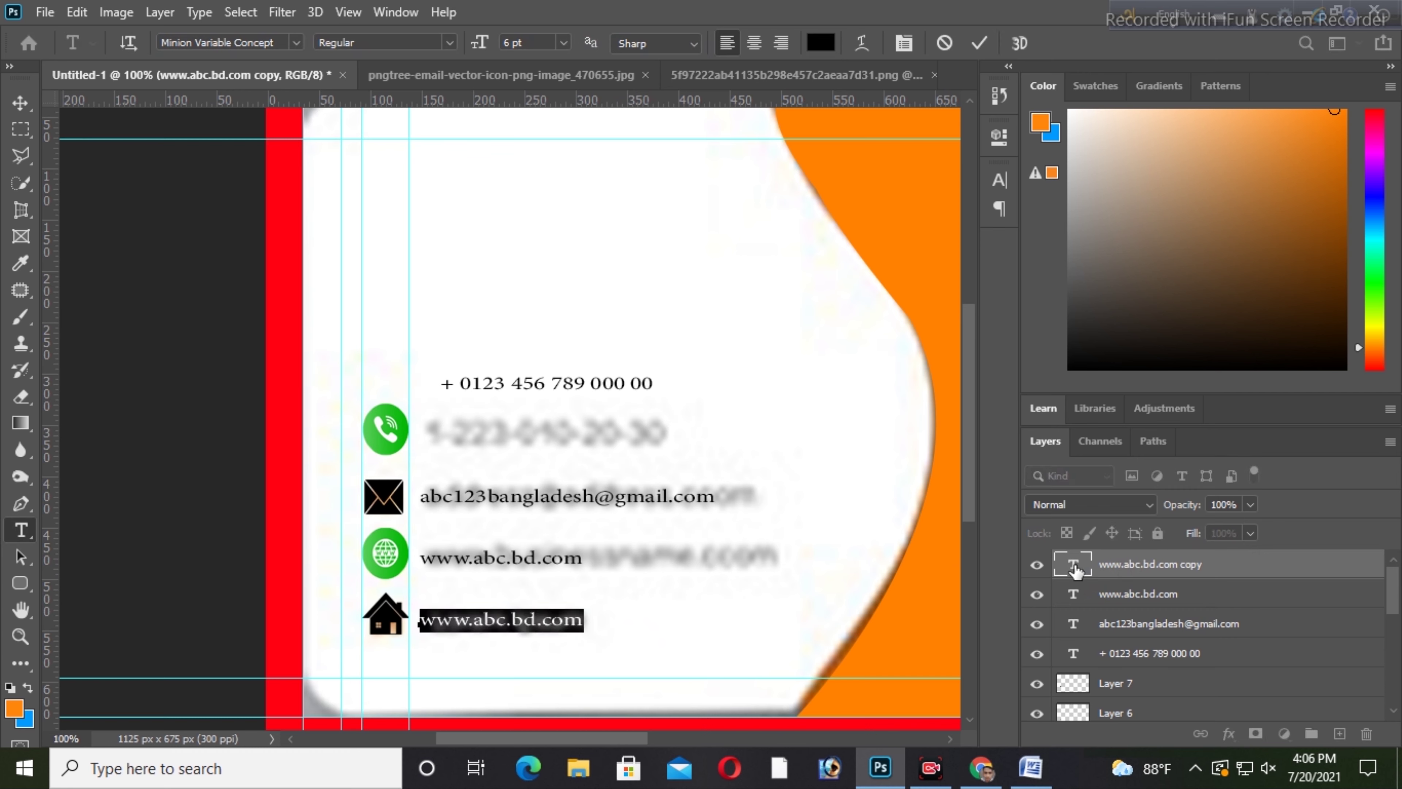
{"action": "type", "text": "Dhaka,Bangladesh"}
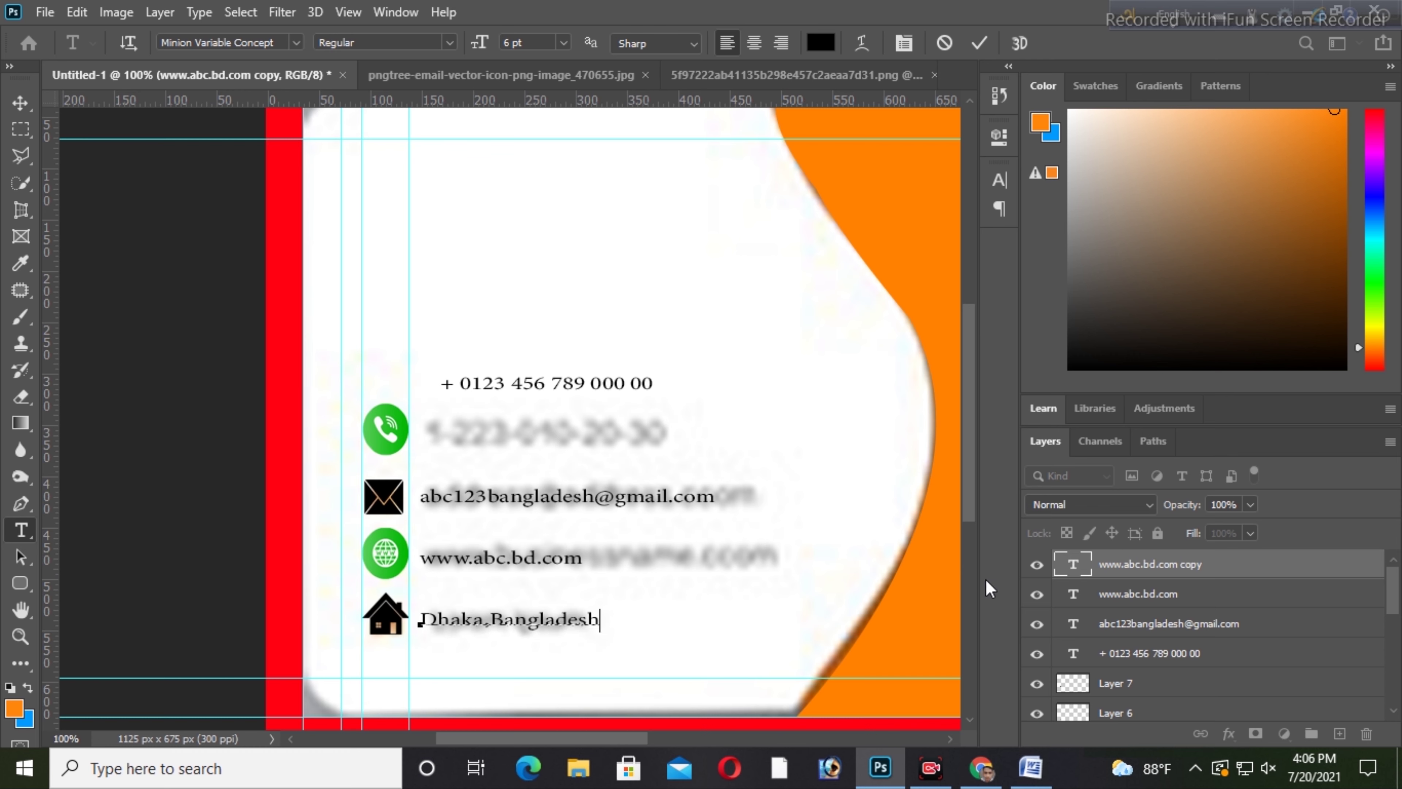
{"action": "key", "text": "ctrl+Return"}
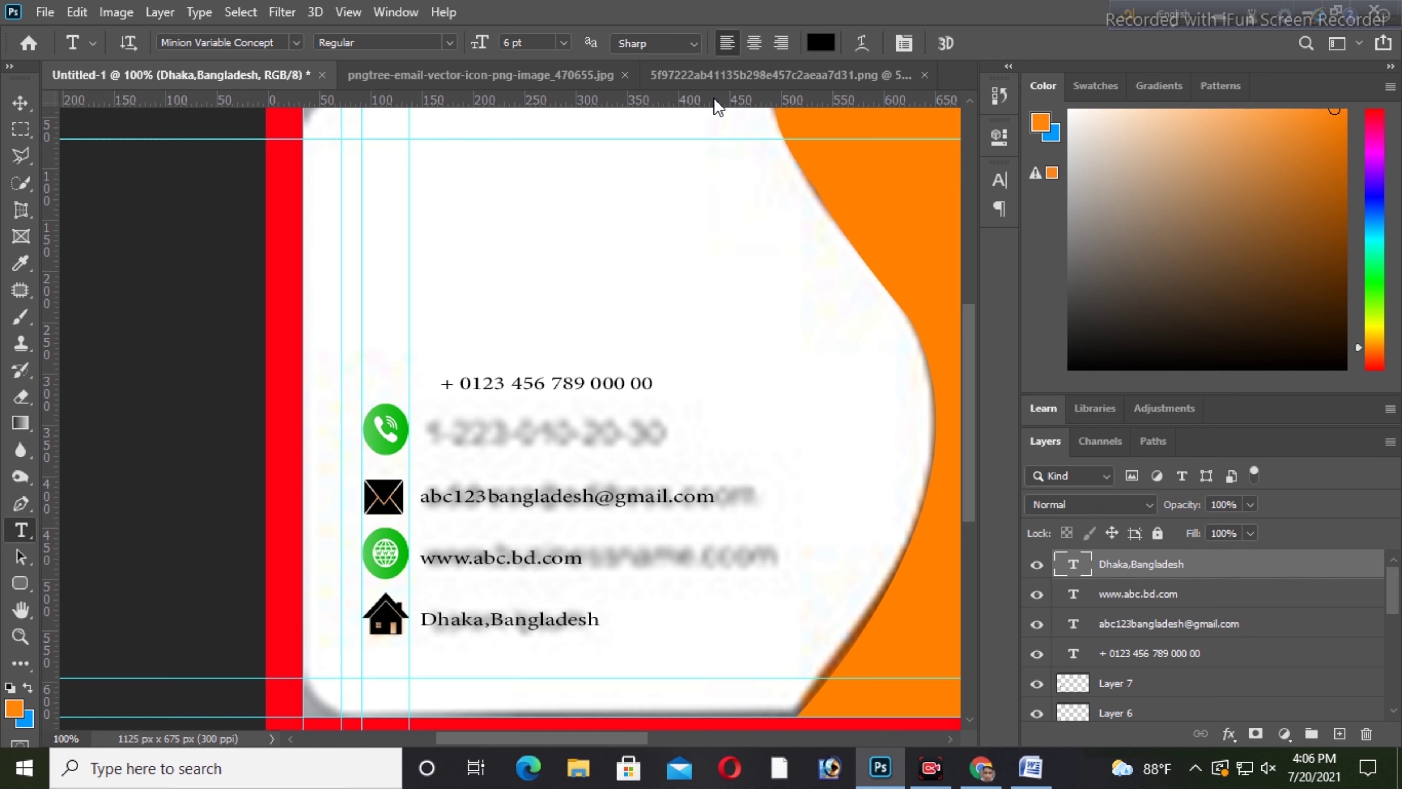
- Add a vertical guide marking where the contact text lines should start
{"action": "mouse_move", "coordinate": [718, 105]}
{"action": "left_mouse_down"}
{"action": "mouse_move", "coordinate": [423, 494]}
{"action": "mouse_move", "coordinate": [440, 490]}
{"action": "left_mouse_up"}
{"action": "key", "text": "alt"}
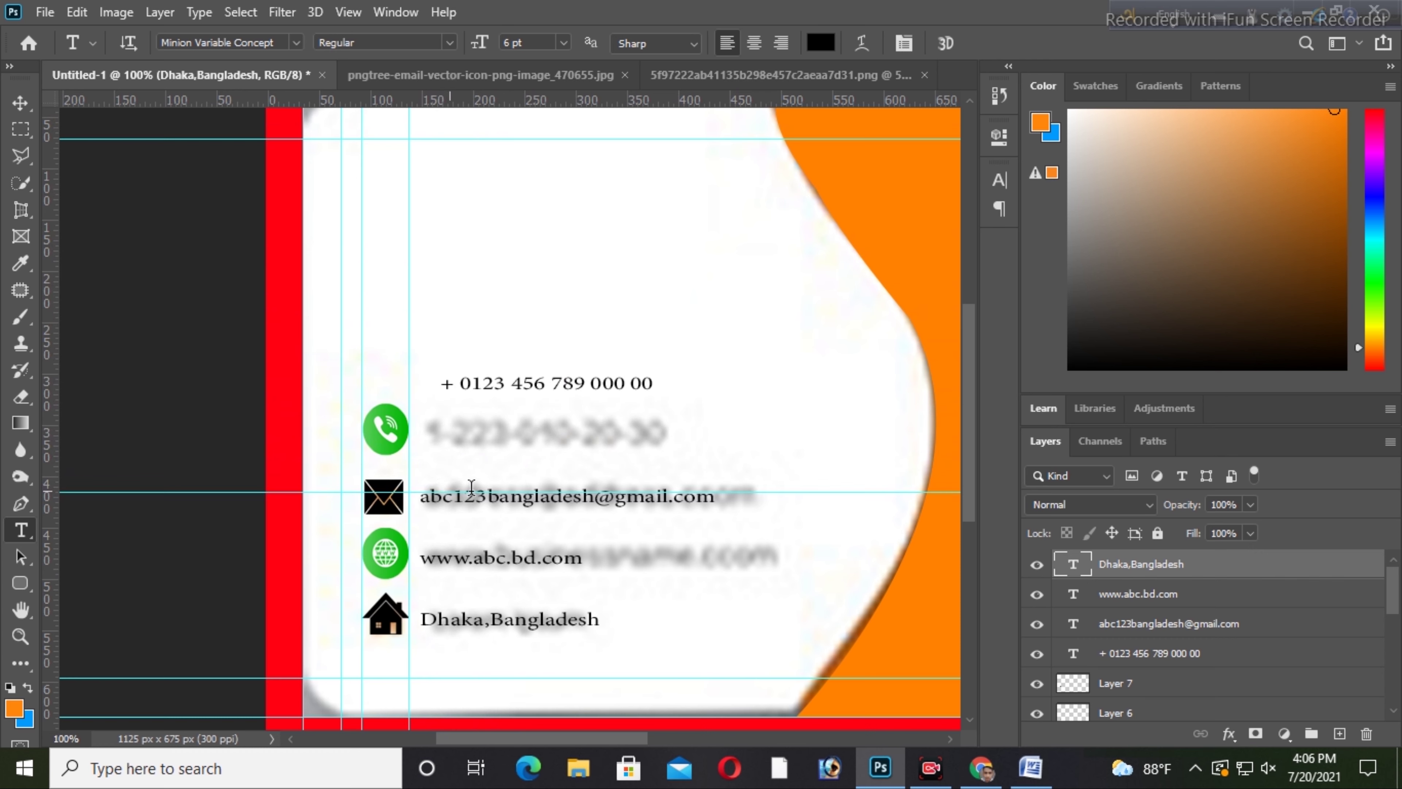
{"action": "left_click", "coordinate": [21, 103]}
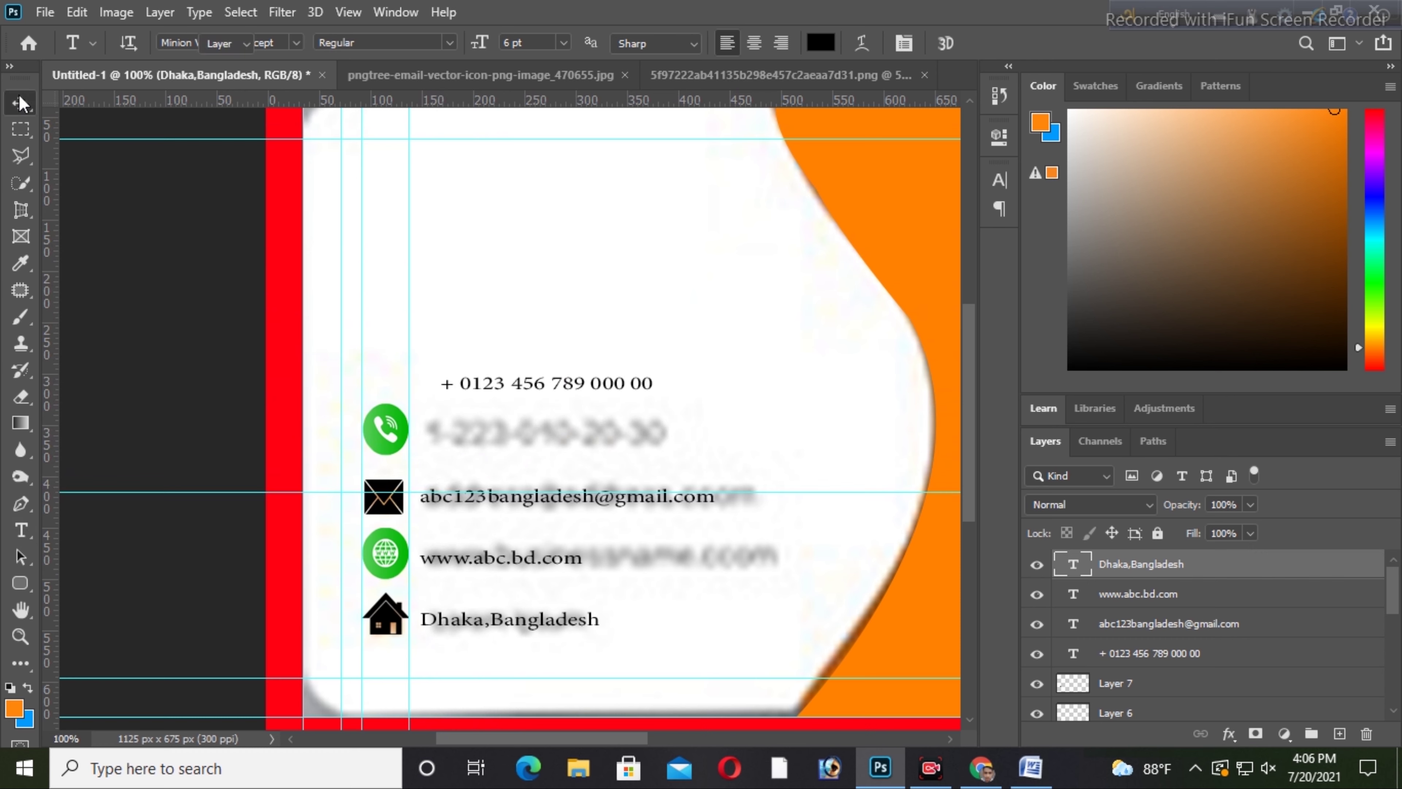
{"action": "left_click_drag", "start_coordinate": [776, 493], "coordinate": [429, 465]}
{"action": "left_click", "coordinate": [777, 494], "text": "alt"}
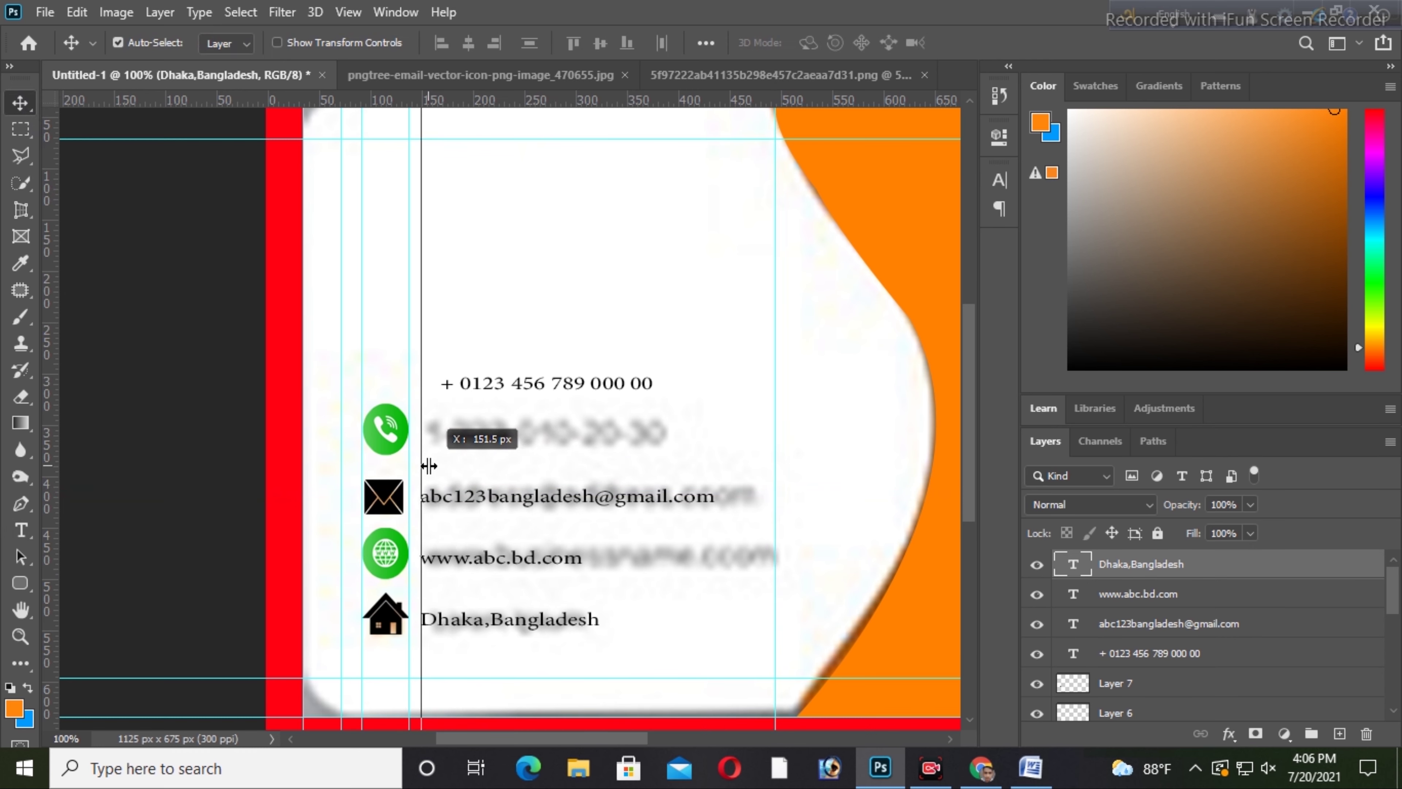
{"action": "left_click_drag", "start_coordinate": [429, 466], "coordinate": [434, 466]}
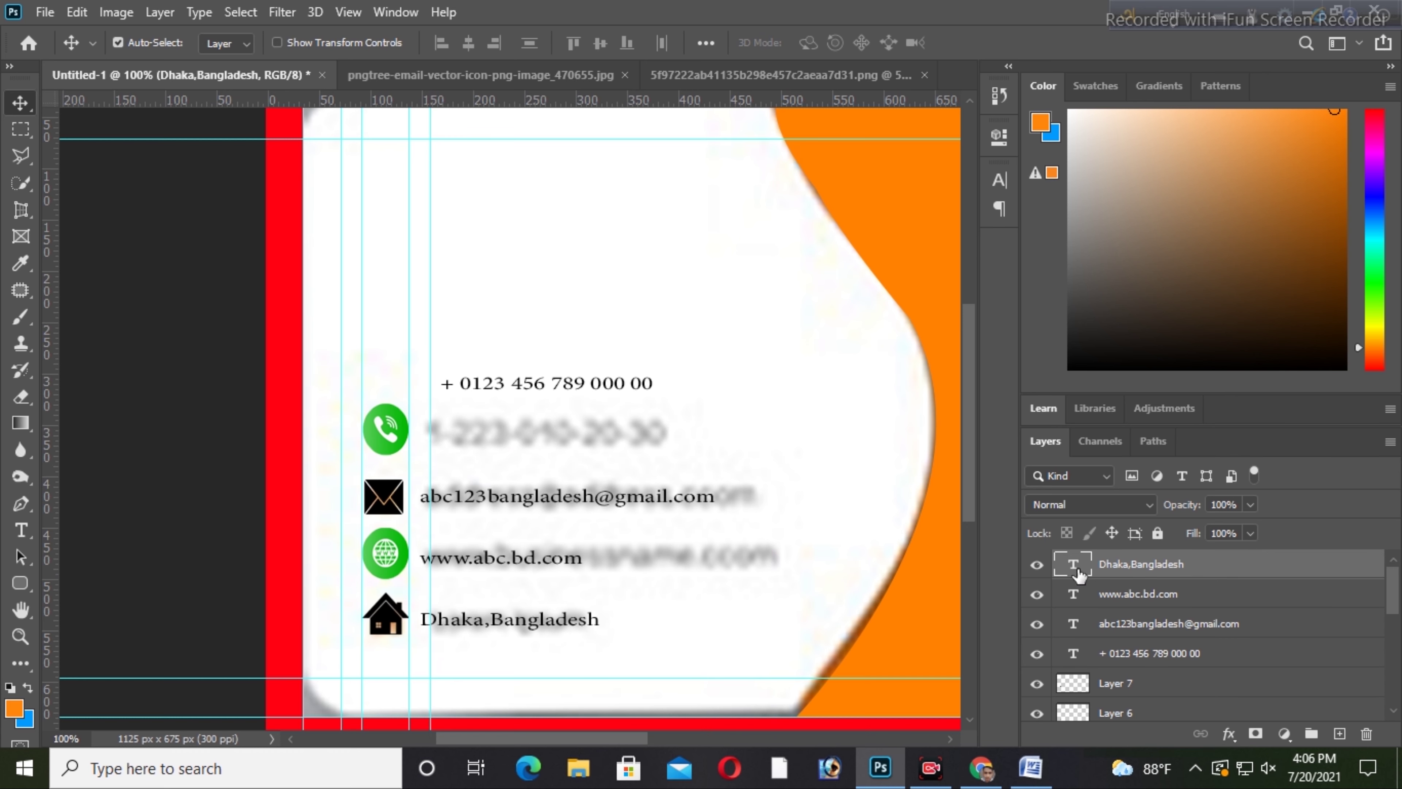
{"action": "key", "text": "ctrl+t"}
{"action": "left_click_drag", "start_coordinate": [558, 619], "coordinate": [571, 622]}
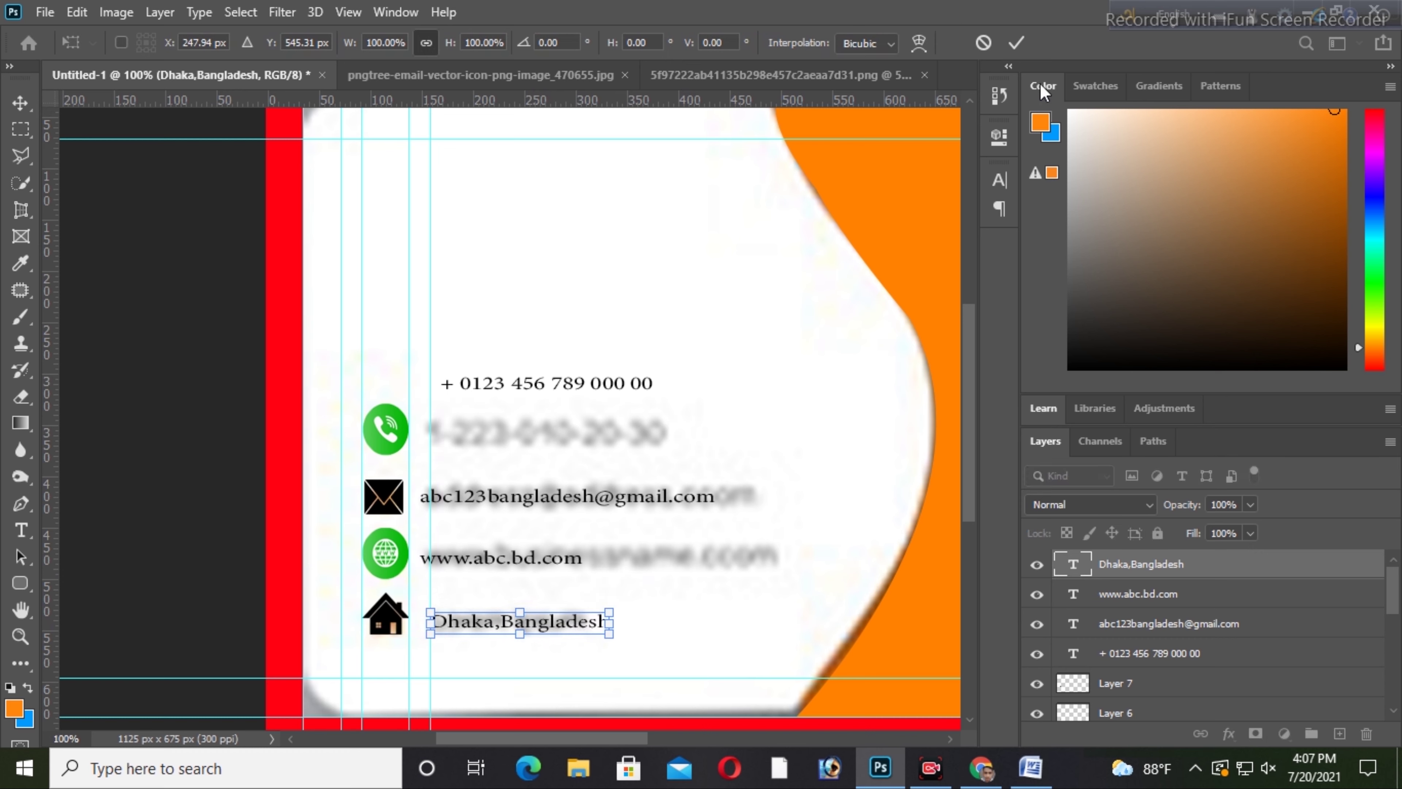
{"action": "left_click", "coordinate": [1017, 44]}
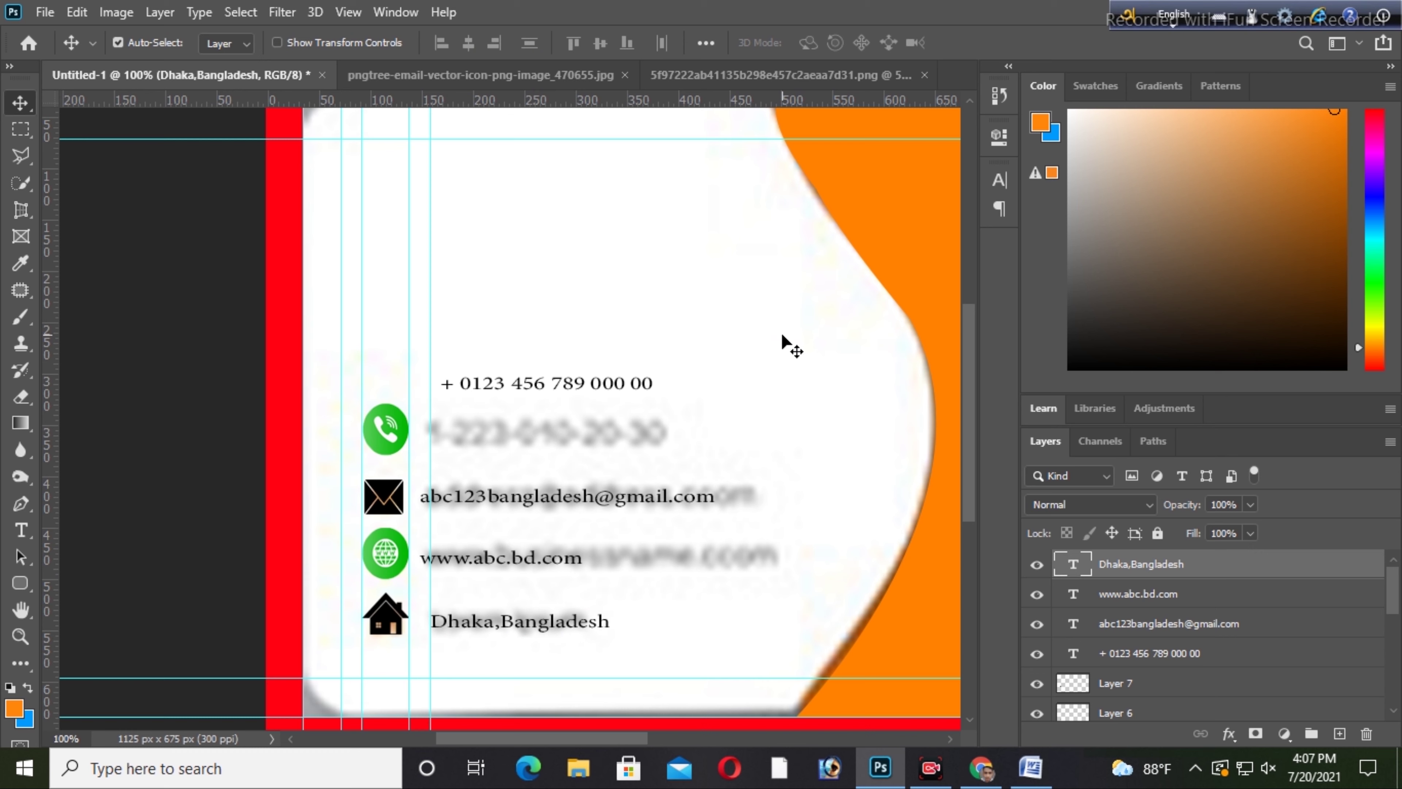
{"action": "left_click", "coordinate": [1078, 596]}
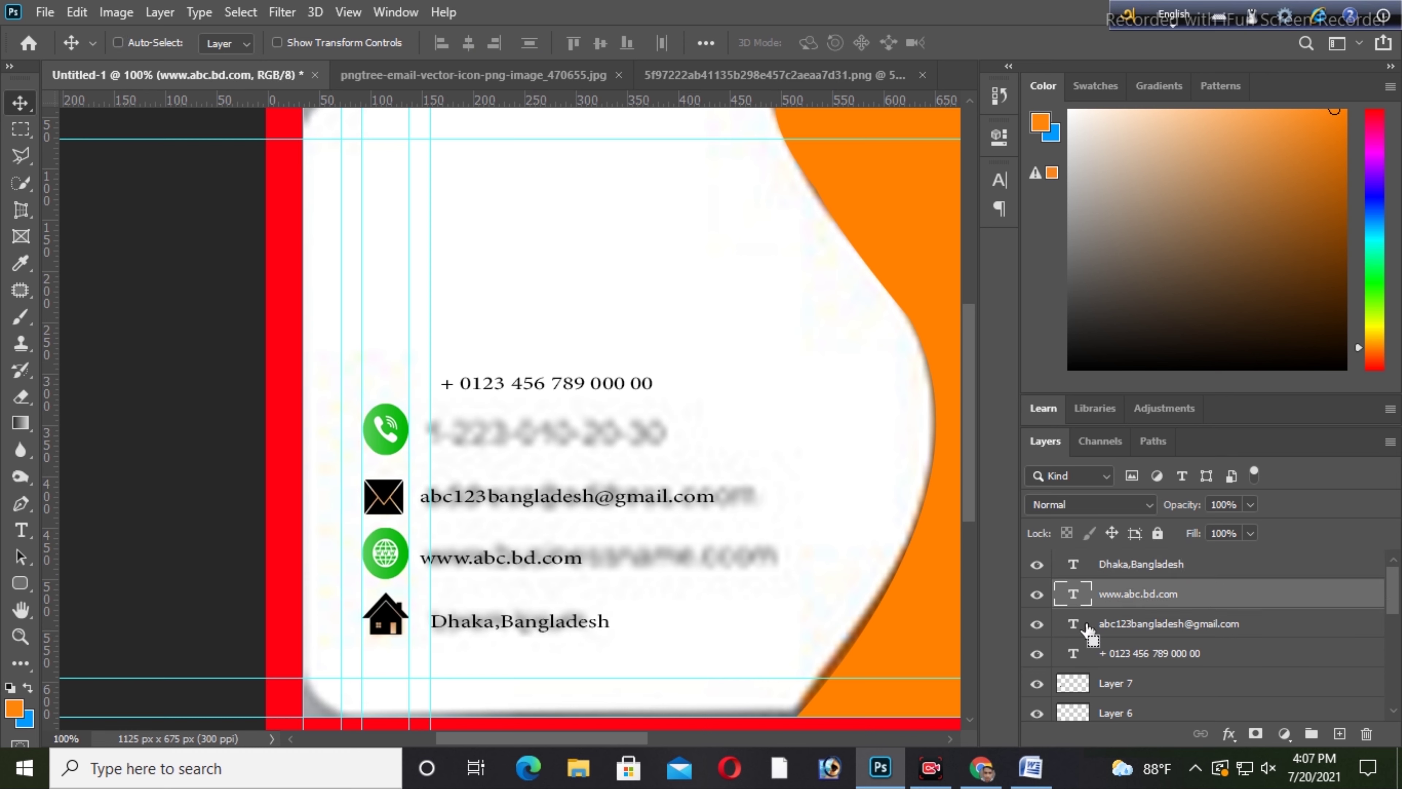
{"action": "key", "text": "ctrl+t"}
{"action": "key", "text": "shift+Right"}
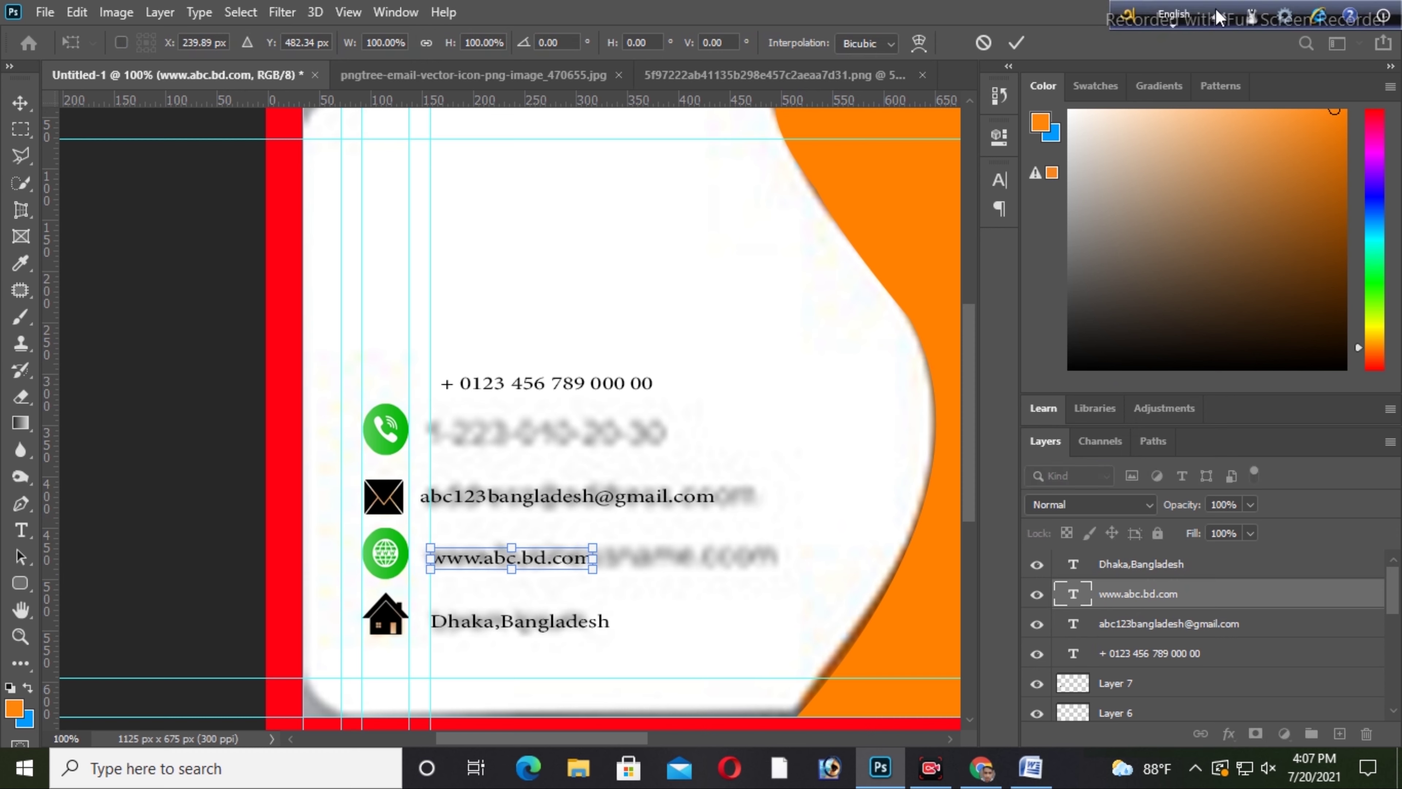
{"action": "left_click", "coordinate": [1016, 42]}
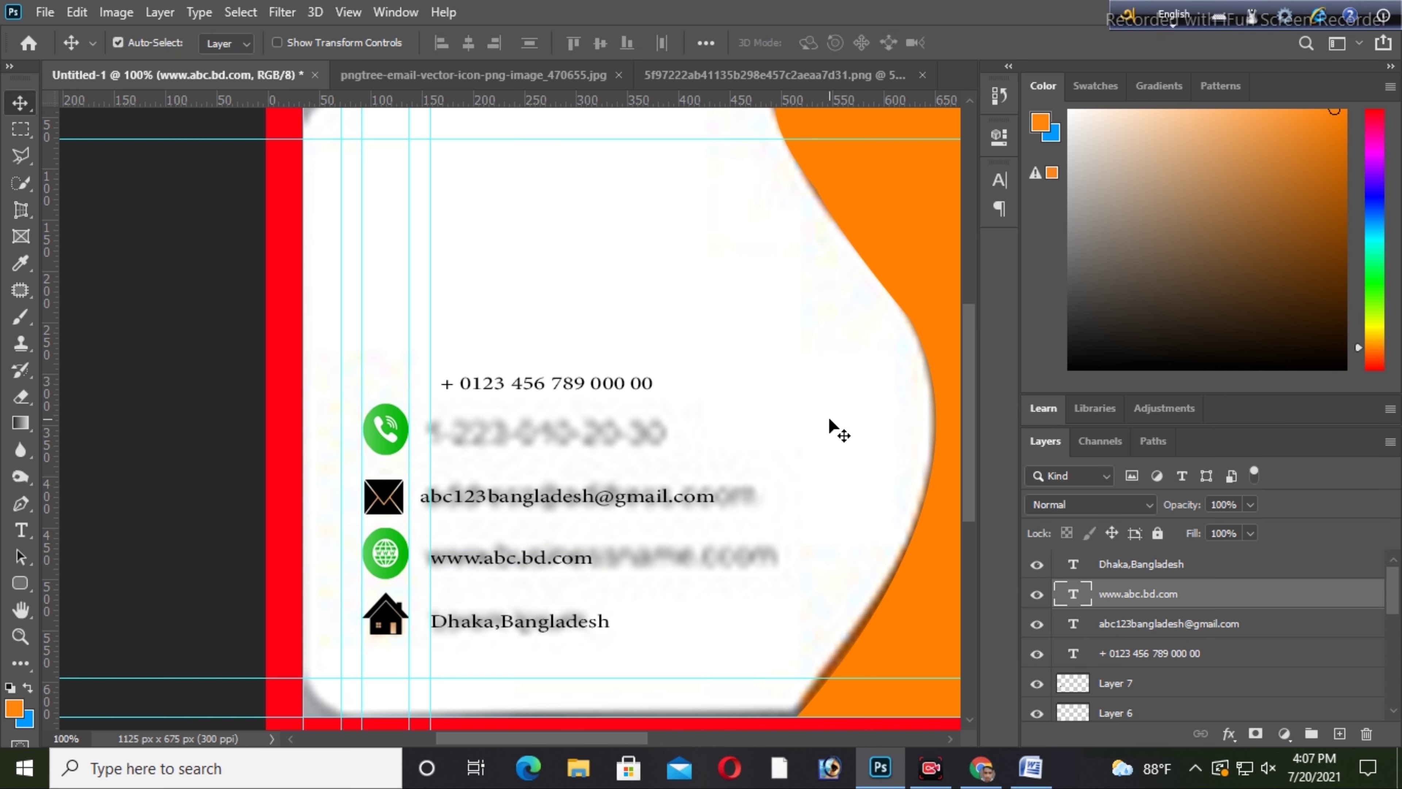
{"action": "left_click", "coordinate": [1074, 627]}
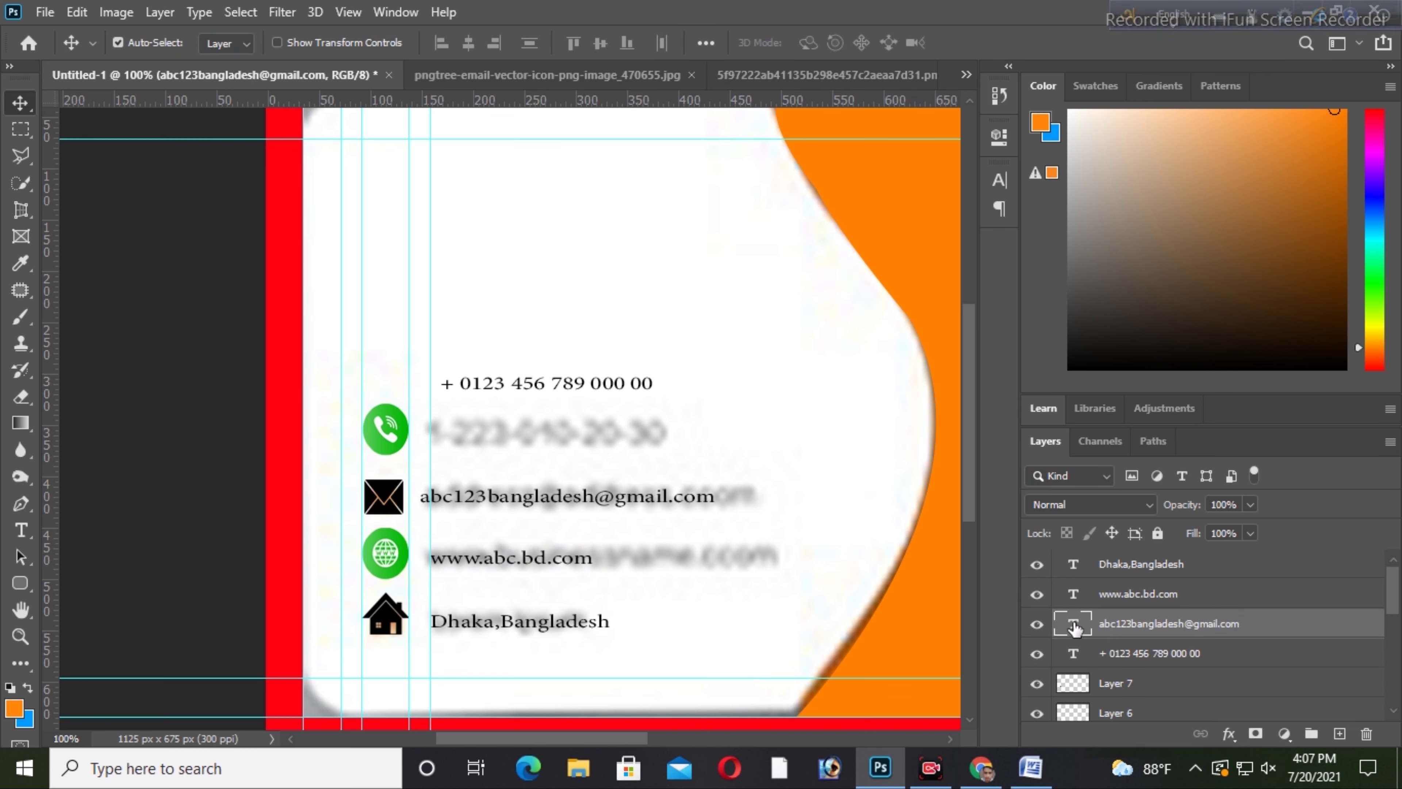
- Delete the digits 123 from the e-mail address and commit the edit
{"action": "double_click", "coordinate": [1074, 626]}
{"action": "left_click", "coordinate": [488, 497]}
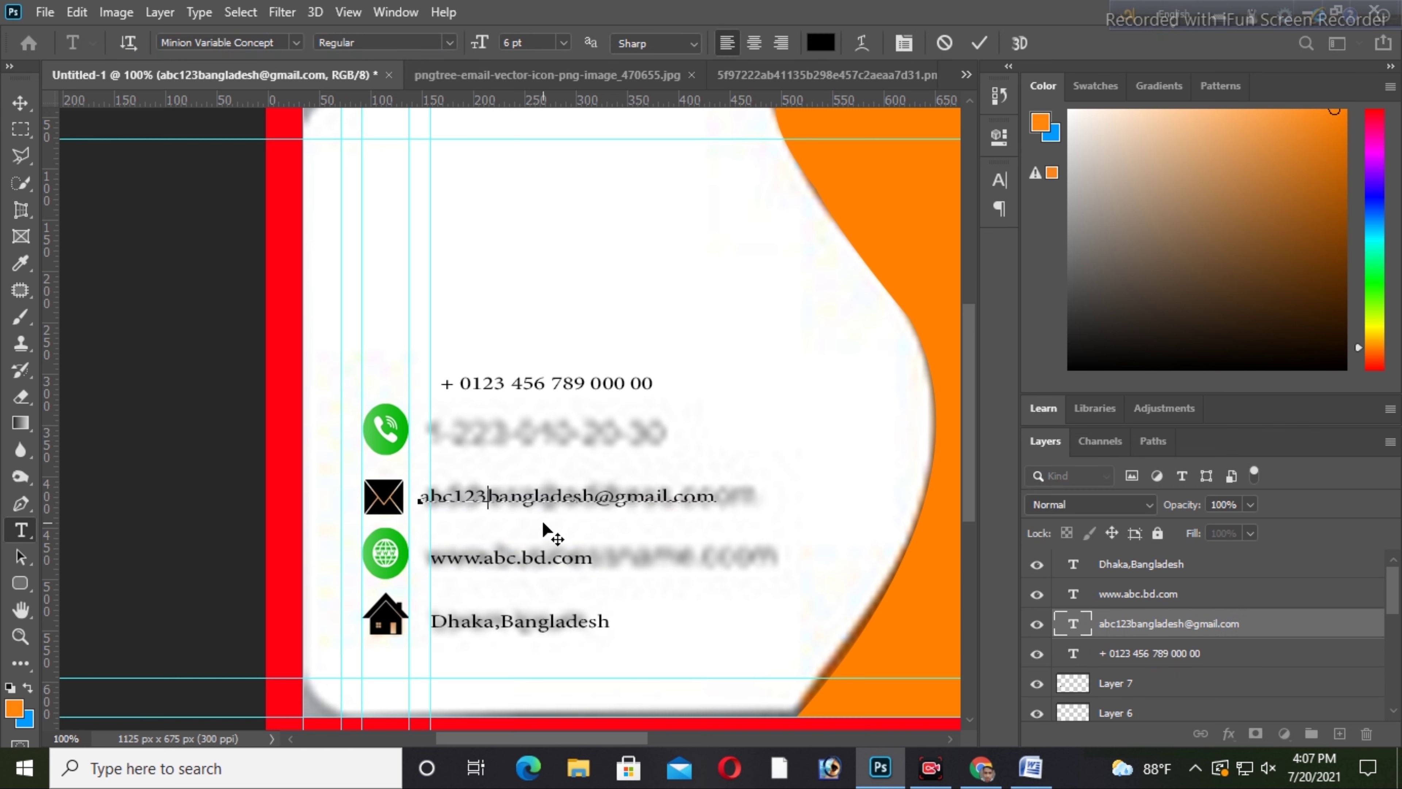
{"action": "key", "text": "Left"}
{"action": "key", "text": "Left"}
{"action": "key", "text": "Delete"}
{"action": "key", "text": "Delete"}
{"action": "key", "text": "Left"}
{"action": "key", "text": "Delete"}
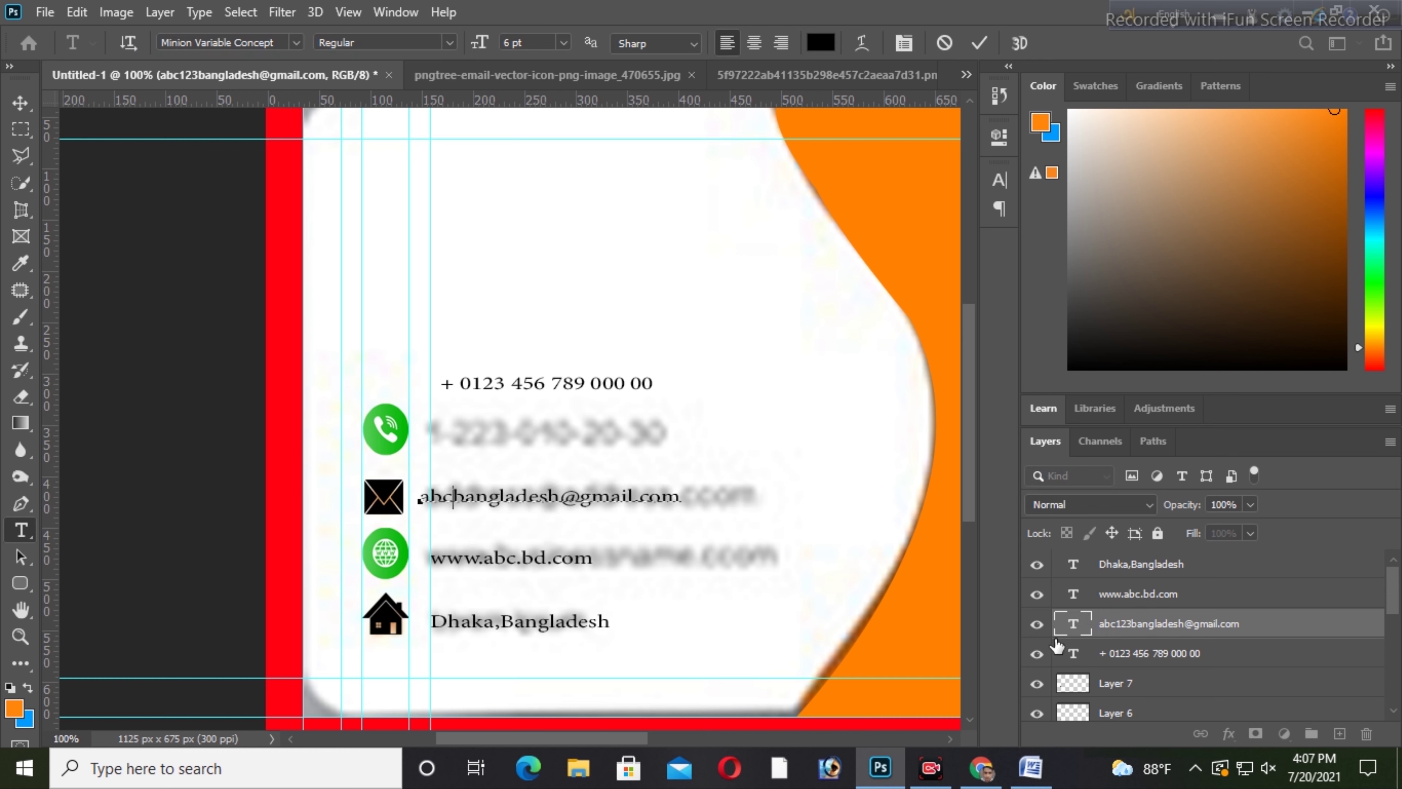
{"action": "double_click", "coordinate": [1074, 632]}
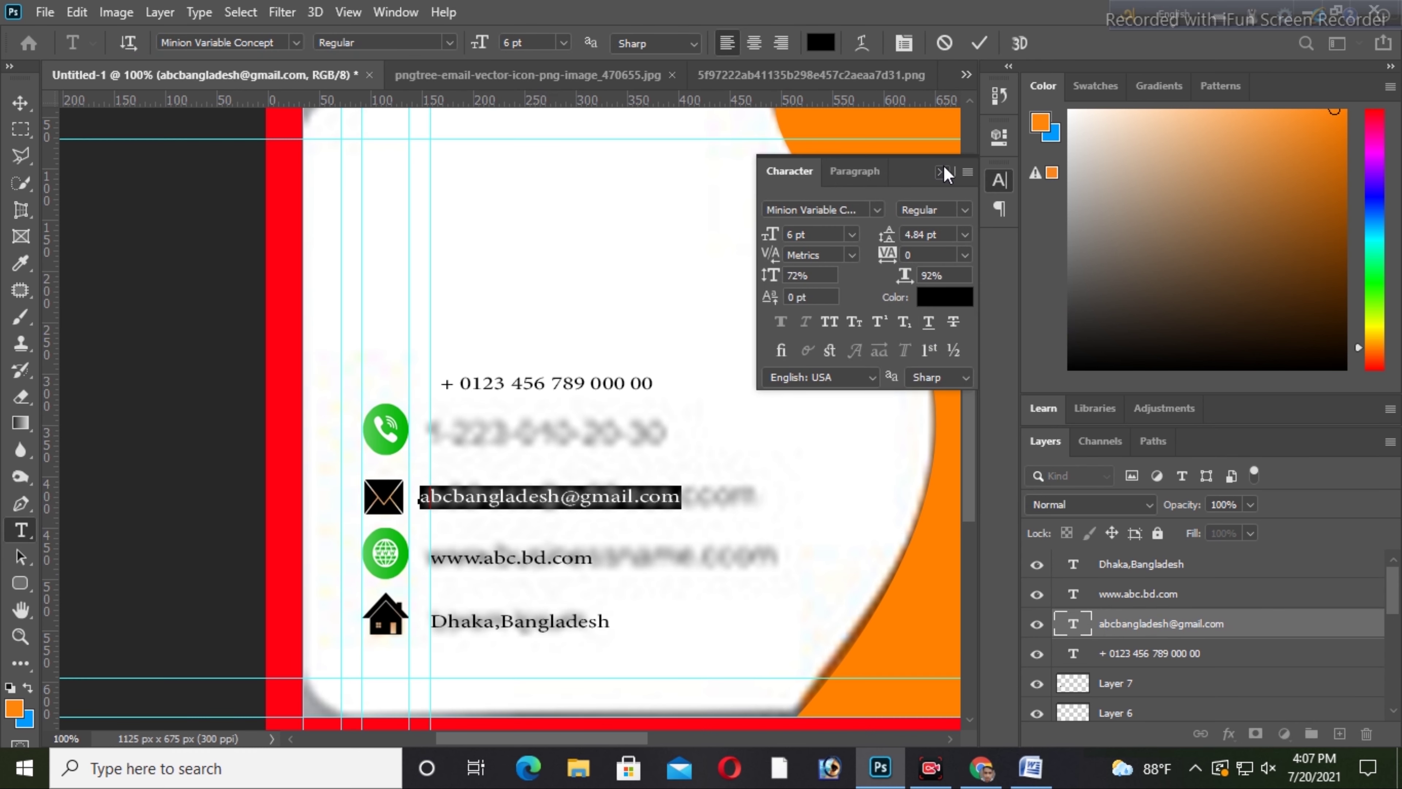
{"action": "left_click", "coordinate": [942, 171]}
{"action": "left_click", "coordinate": [979, 42]}
- Nudge the e-mail line right so it starts on the guide
{"action": "key", "text": "v"}
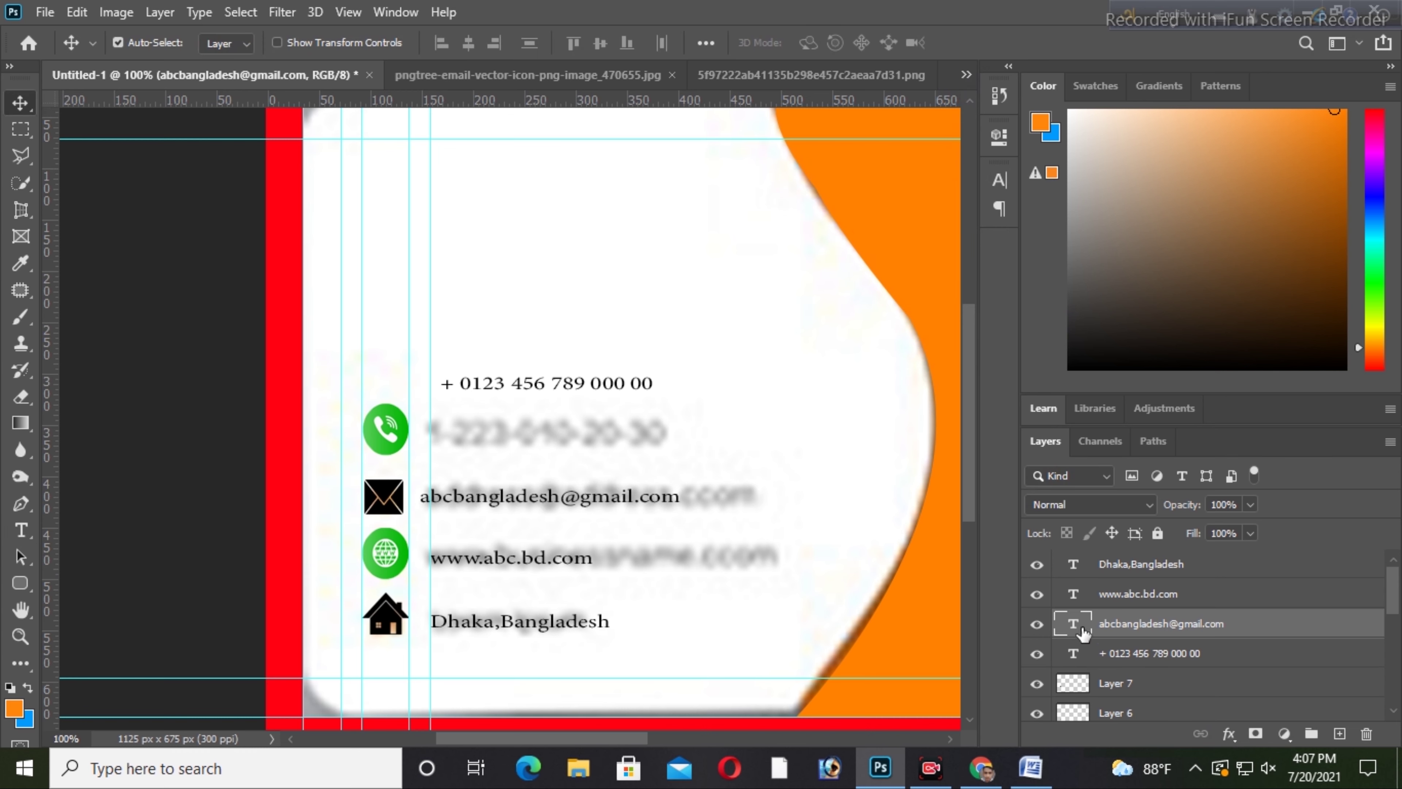
{"action": "key", "text": "ctrl+t"}
{"action": "key", "text": "shift+Right"}
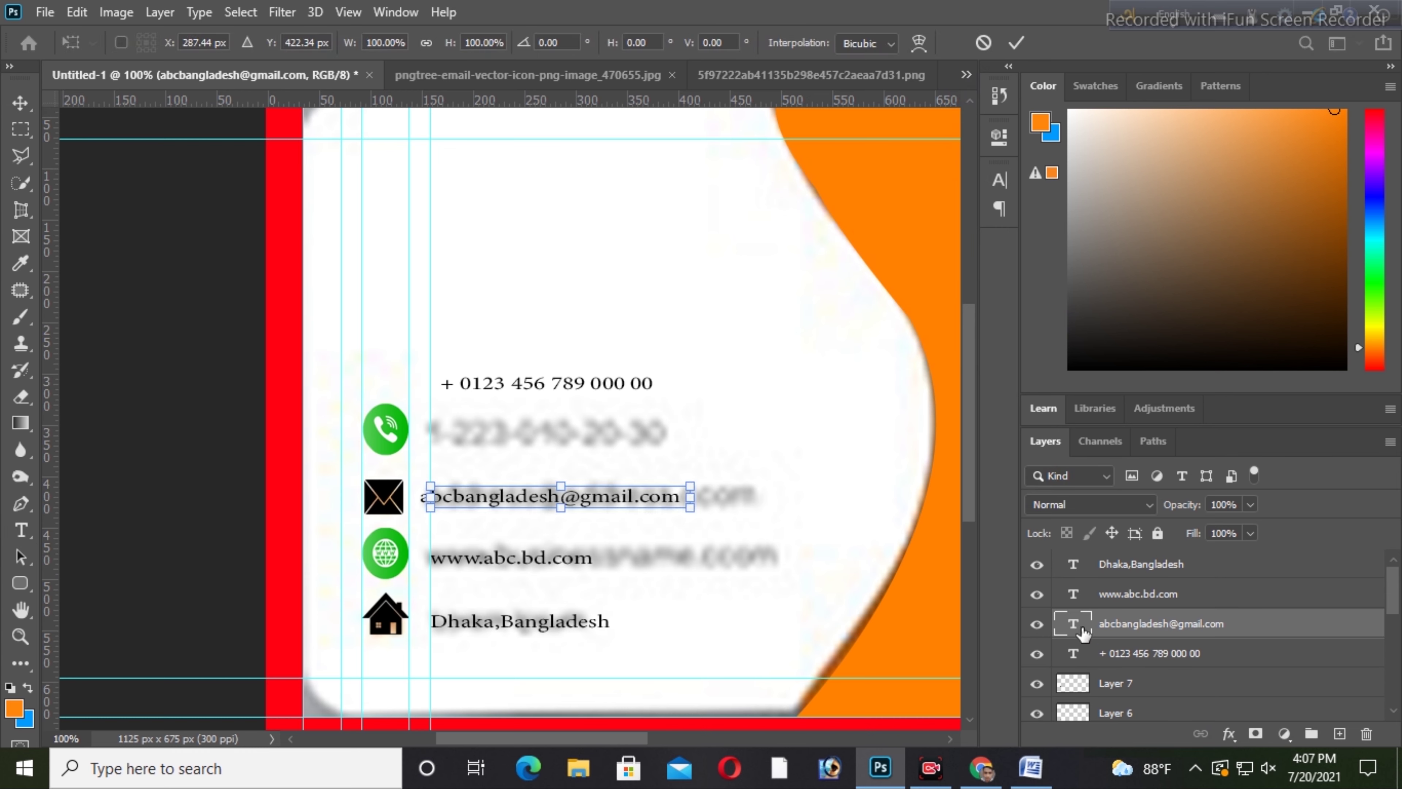
{"action": "key", "text": "shift+Right"}
{"action": "key", "text": "Left"}
{"action": "key", "text": "Left"}
{"action": "key", "text": "Left"}
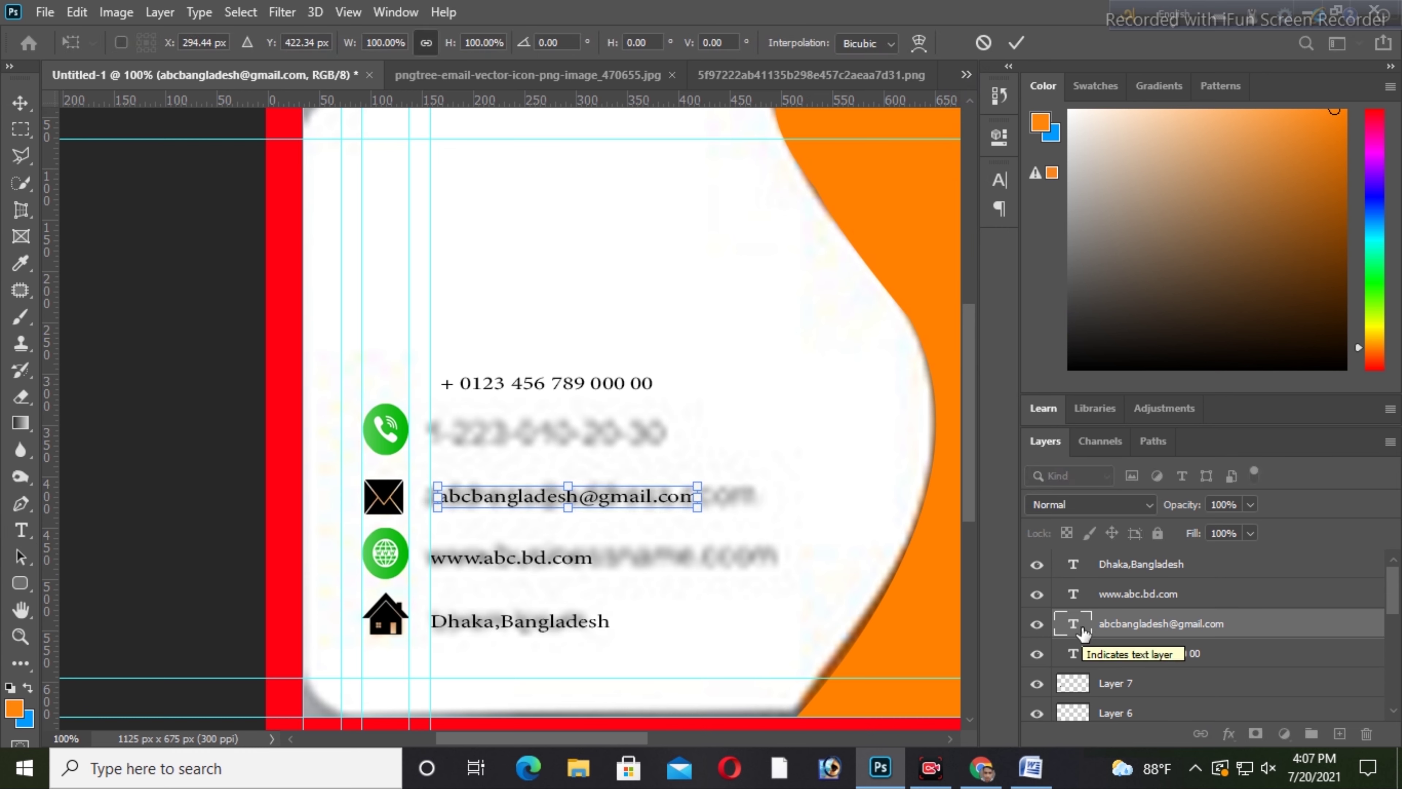
{"action": "key", "text": "Left"}
{"action": "key", "text": "Left"}
{"action": "key", "text": "Left"}
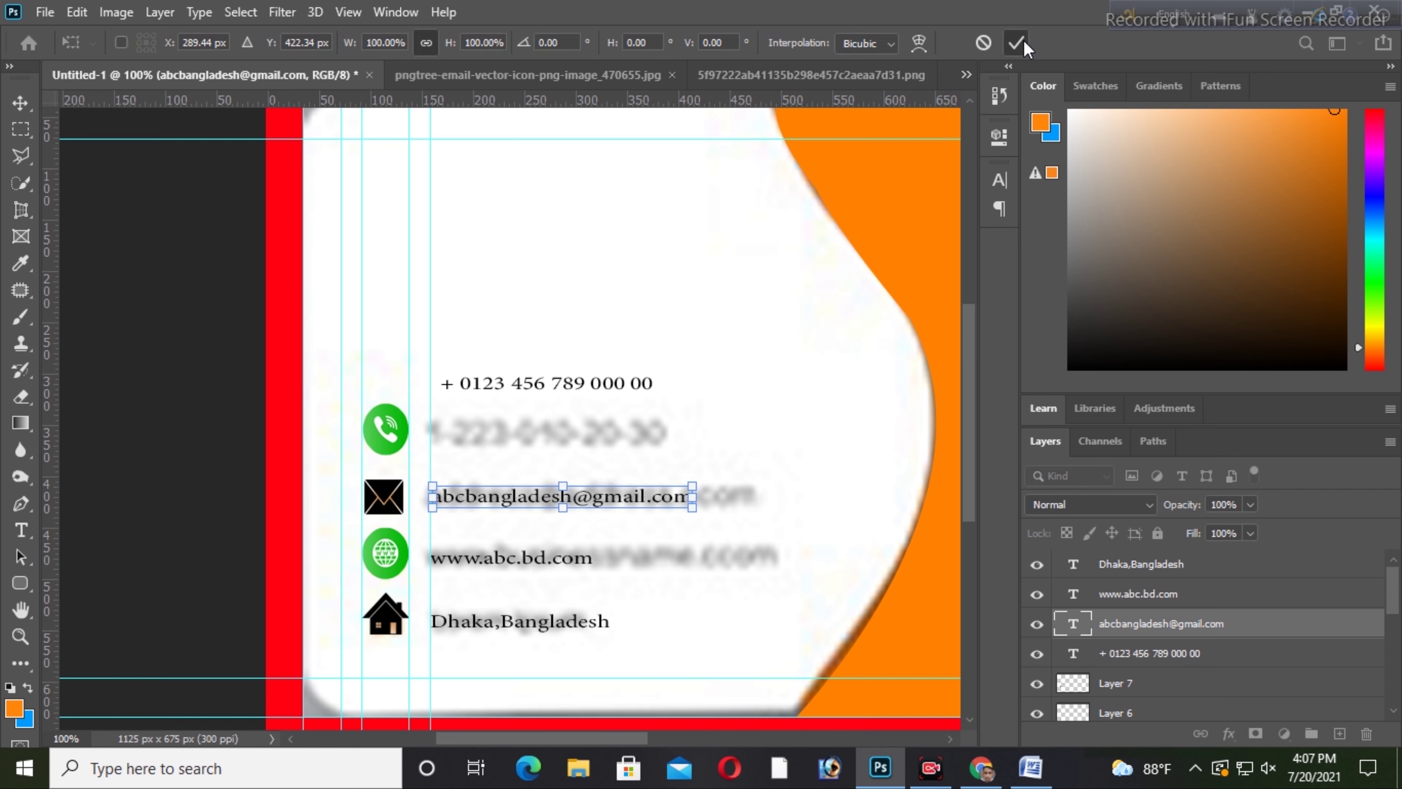
{"action": "left_click", "coordinate": [1017, 43]}
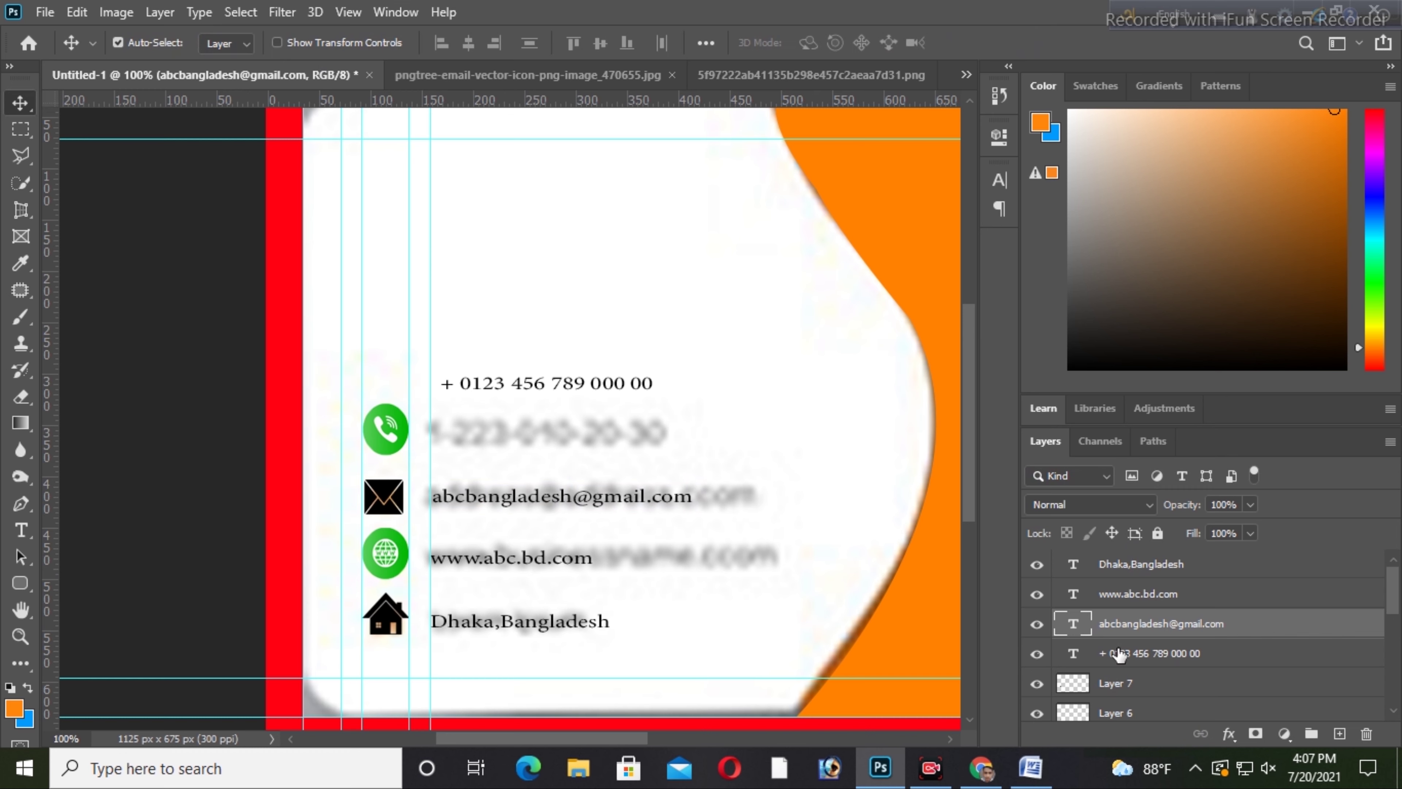
{"action": "left_click", "coordinate": [1074, 654]}
- Nudge the phone number text beside the phone icon, starting on the guide
{"action": "key", "text": "ctrl"}
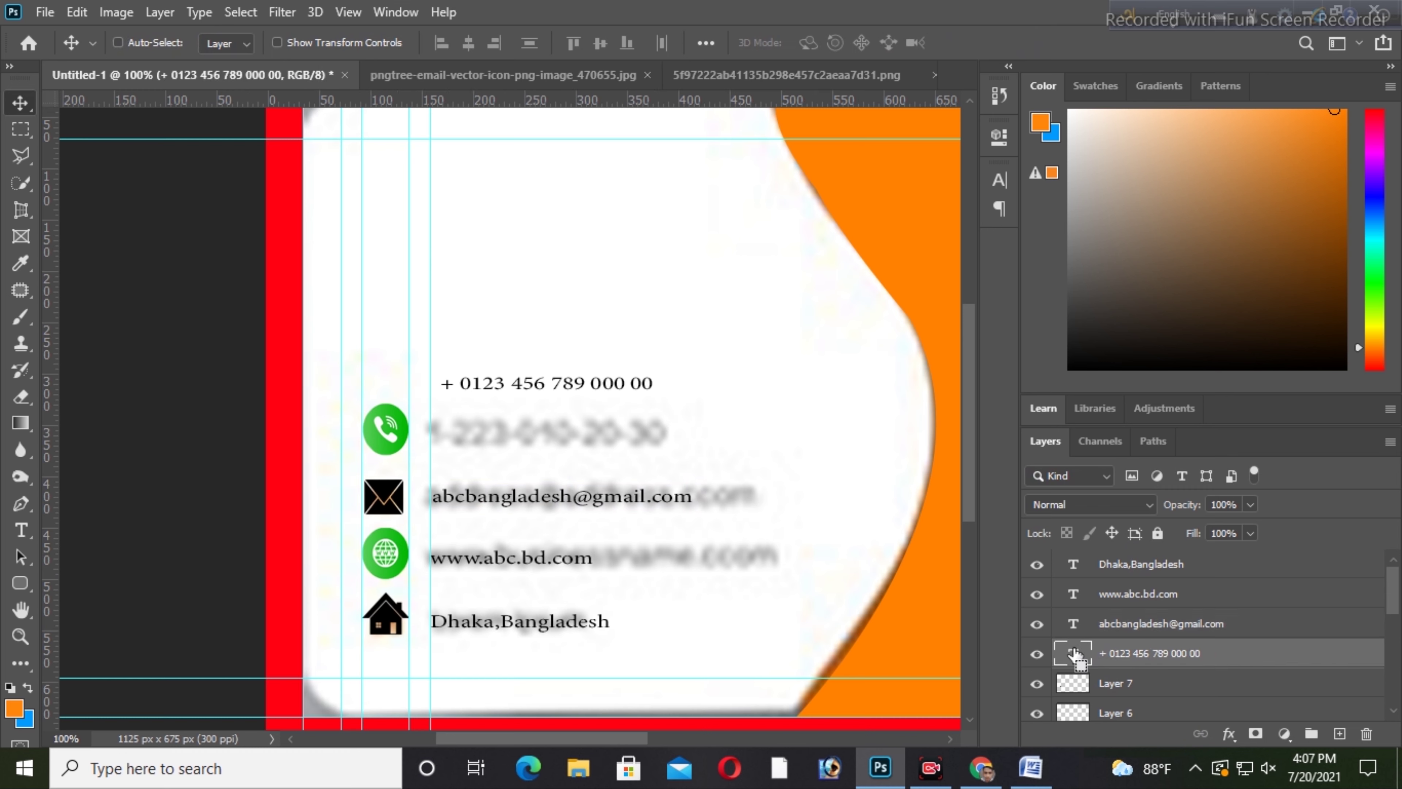
{"action": "key", "text": "ctrl+t"}
{"action": "key", "text": "shift+Down"}
{"action": "key", "text": "shift+Down"}
{"action": "key", "text": "shift+Down"}
{"action": "key", "text": "shift+Down"}
{"action": "key", "text": "shift+Down"}
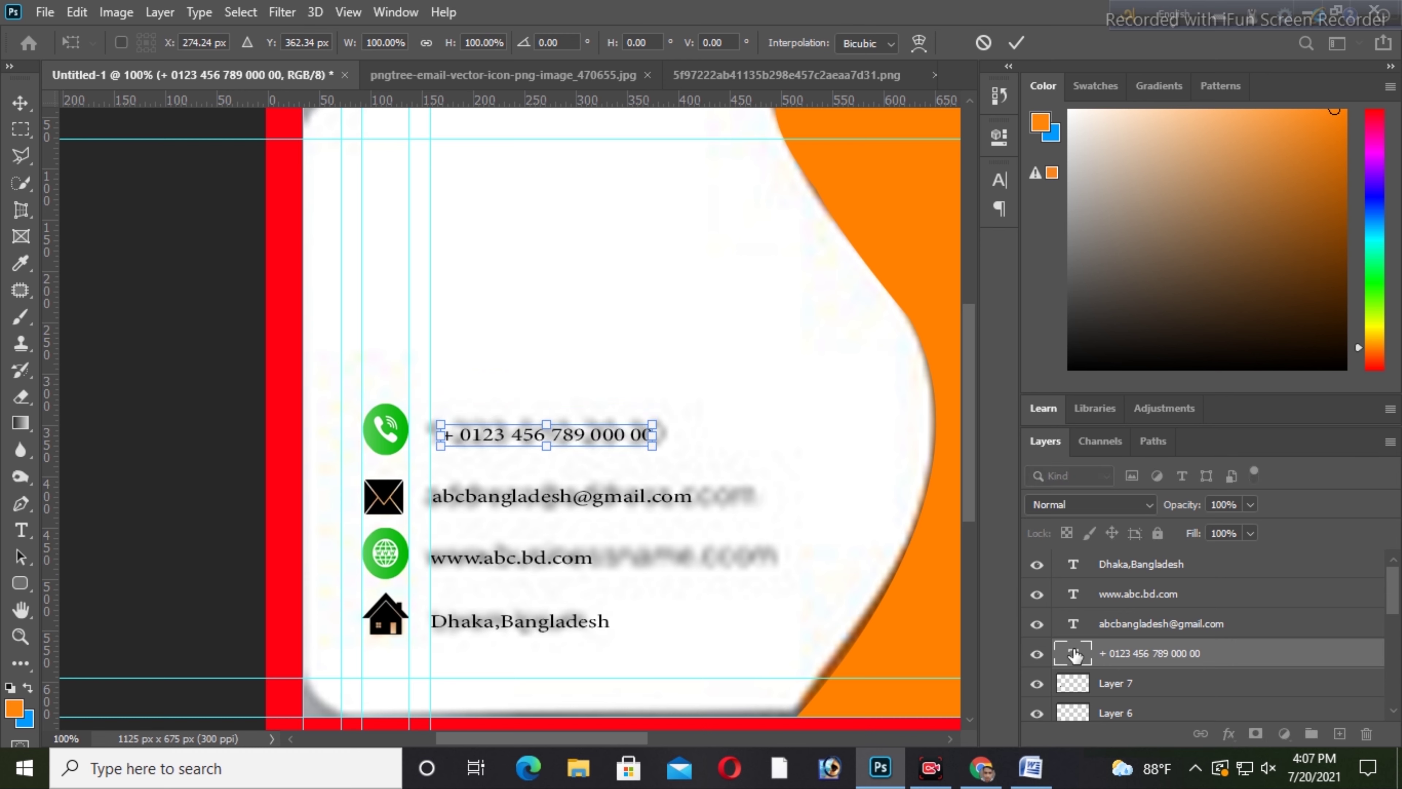
{"action": "key", "text": "shift+Up"}
{"action": "key", "text": "shift+Left"}
{"action": "key", "text": "Down"}
{"action": "key", "text": "Down"}
{"action": "key", "text": "Down"}
{"action": "key", "text": "Down"}
{"action": "key", "text": "Down"}
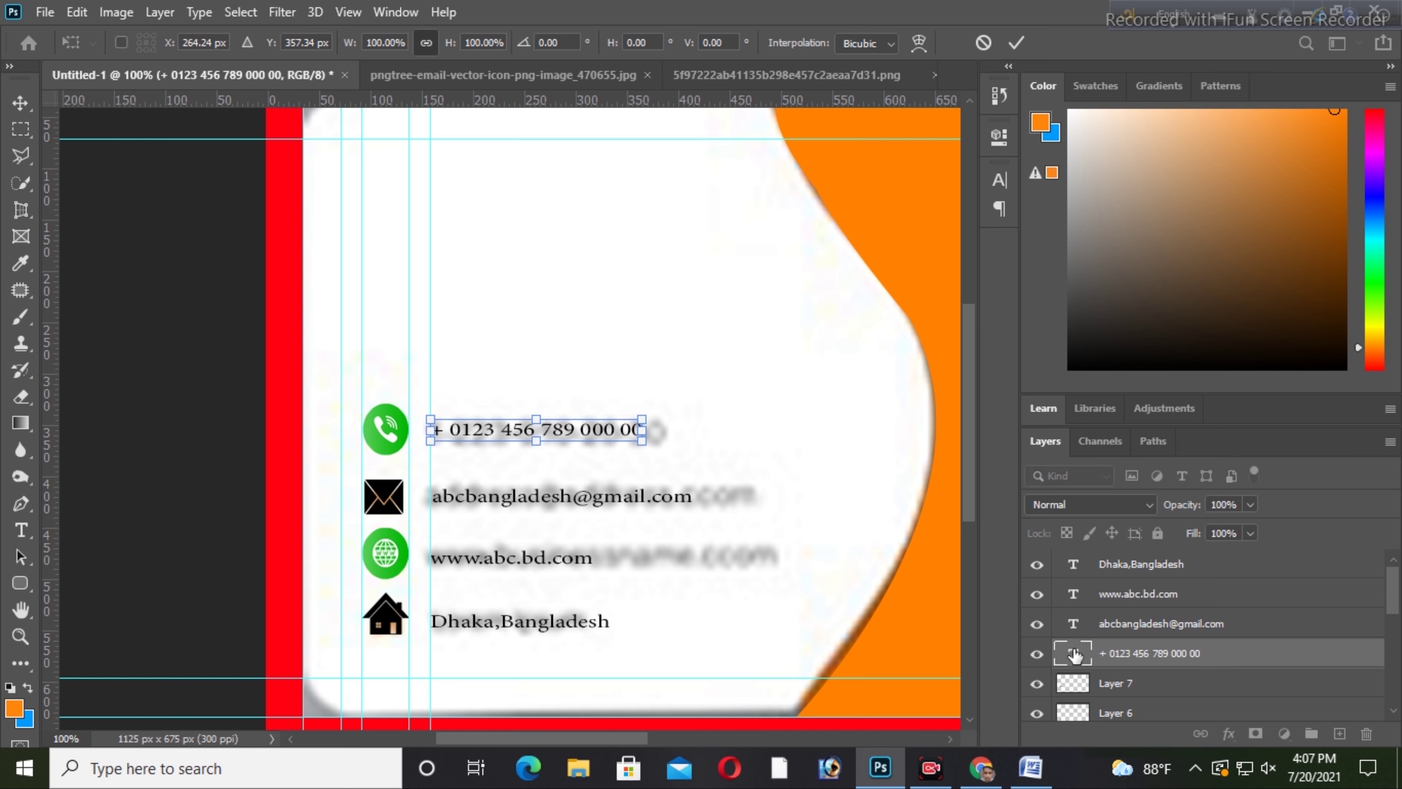
{"action": "key", "text": "Down"}
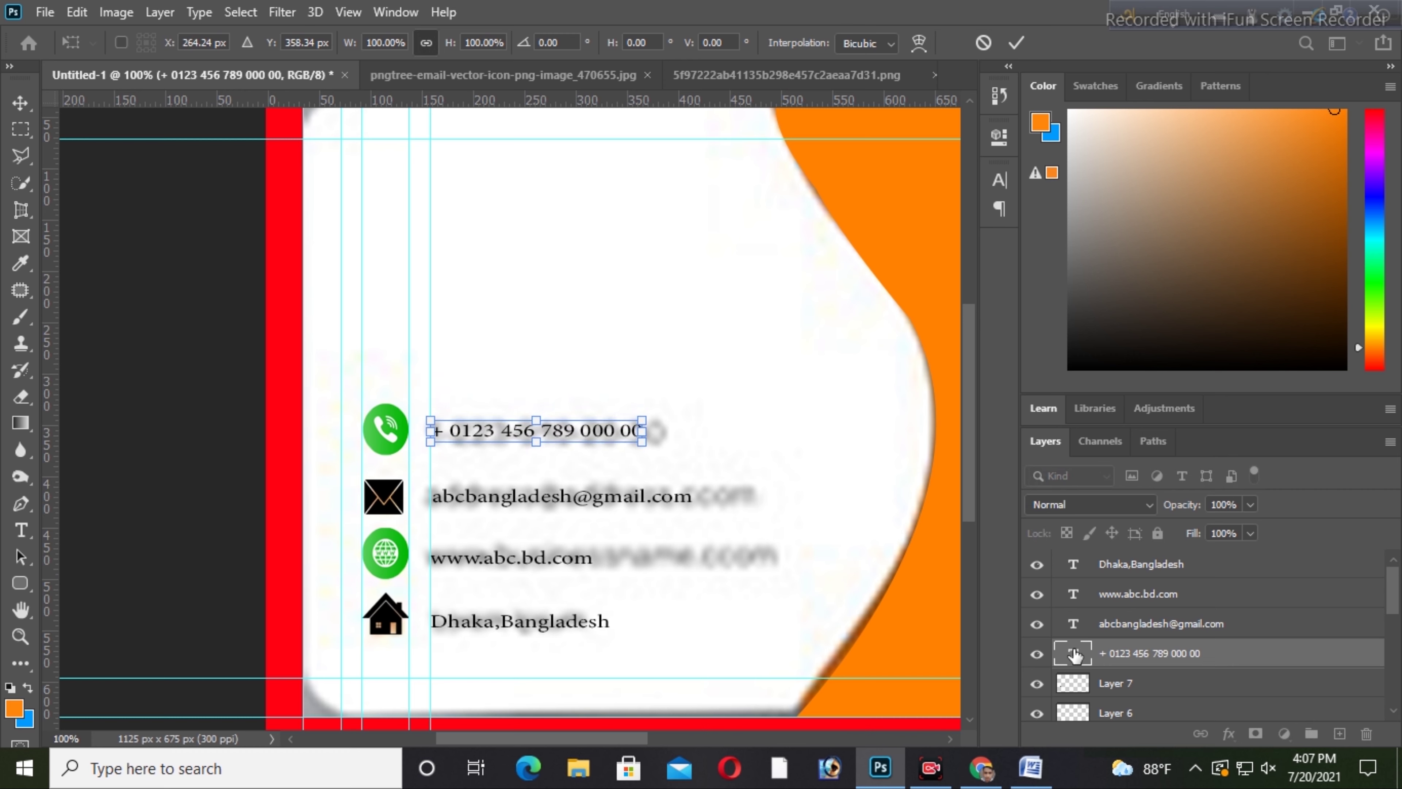
{"action": "key", "text": "Right"}
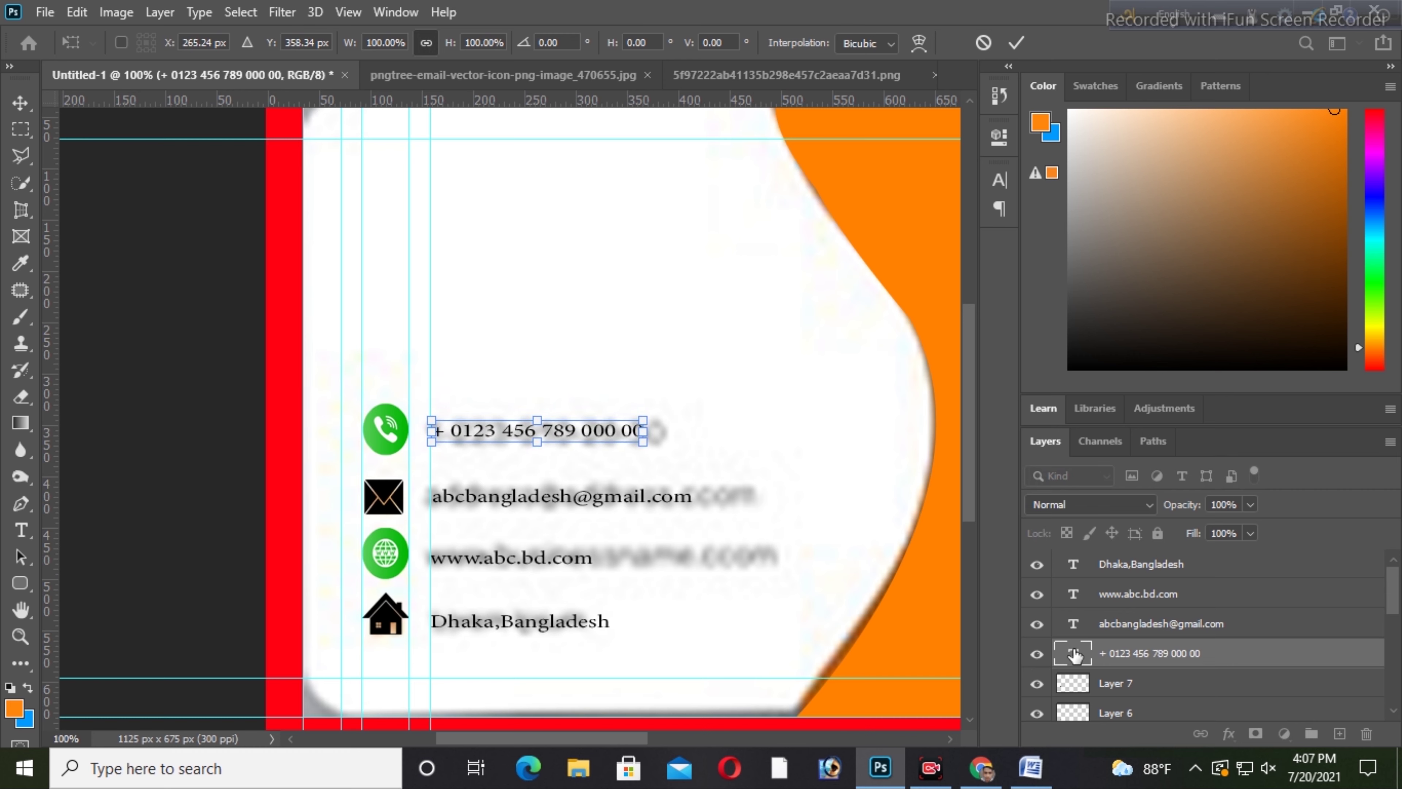
{"action": "left_click", "coordinate": [1016, 42]}
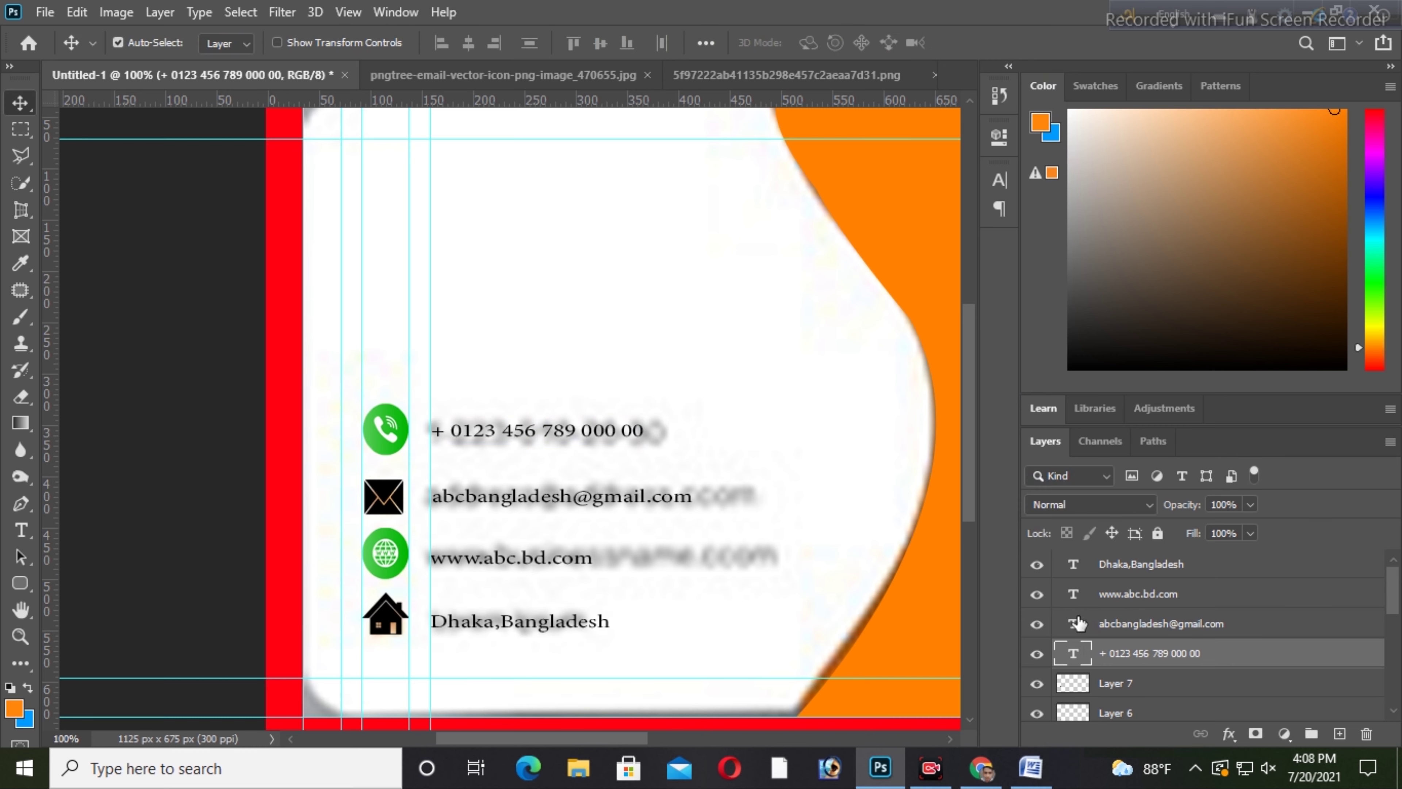
{"action": "scroll", "coordinate": [1079, 618], "scroll_direction": "down", "scroll_amount": 1}
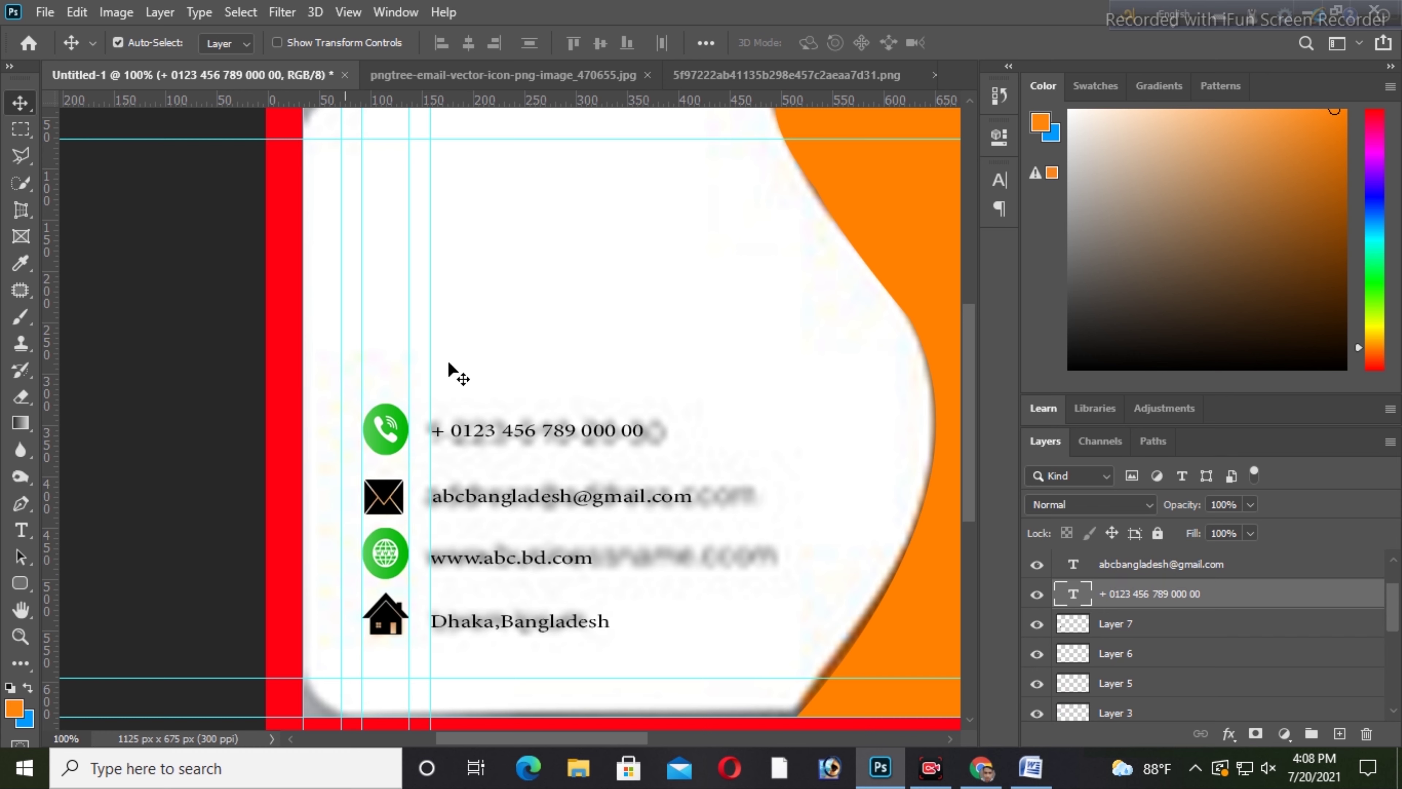
{"action": "left_click", "coordinate": [385, 445]}
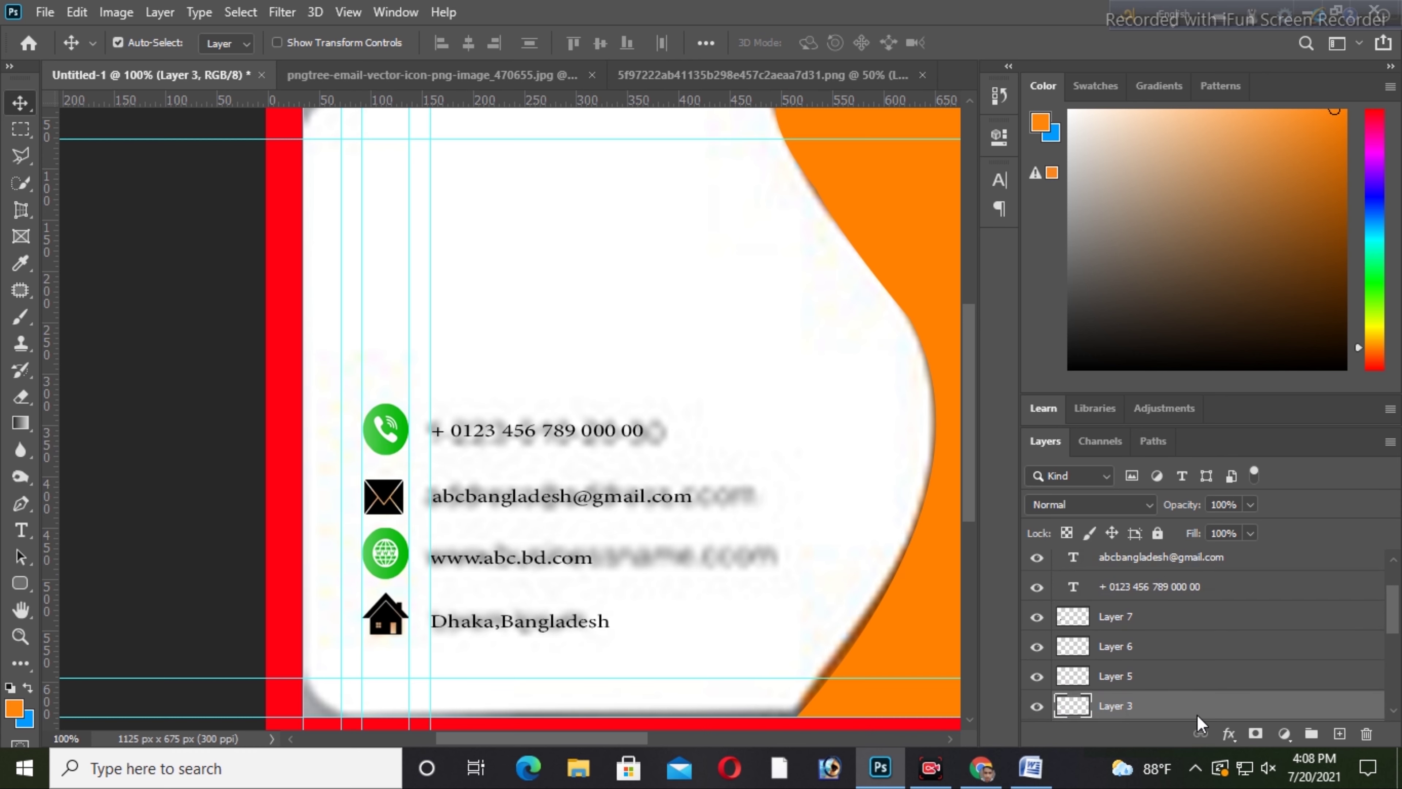
{"action": "scroll", "coordinate": [1193, 668], "scroll_direction": "down", "scroll_amount": 1}
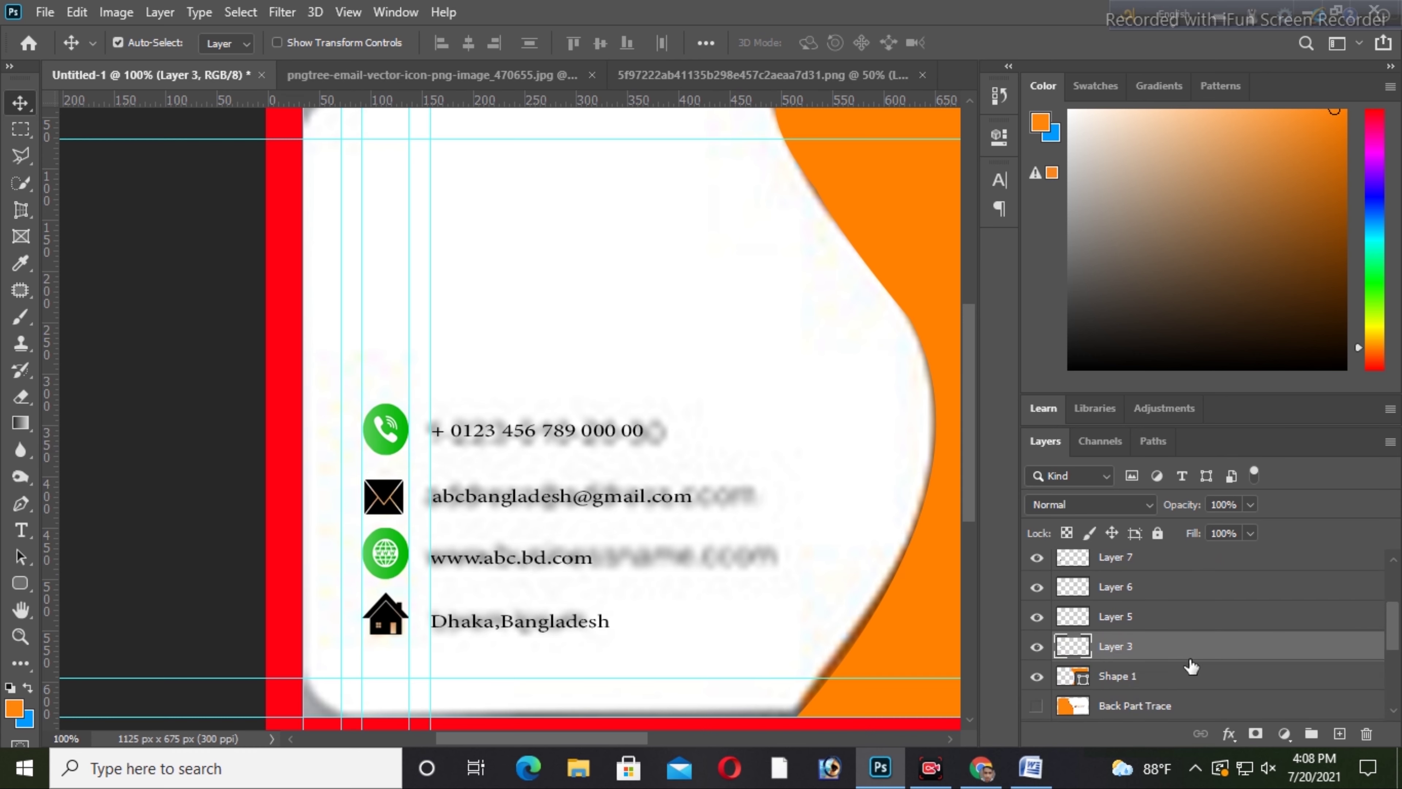
{"action": "double_click", "coordinate": [1081, 654]}
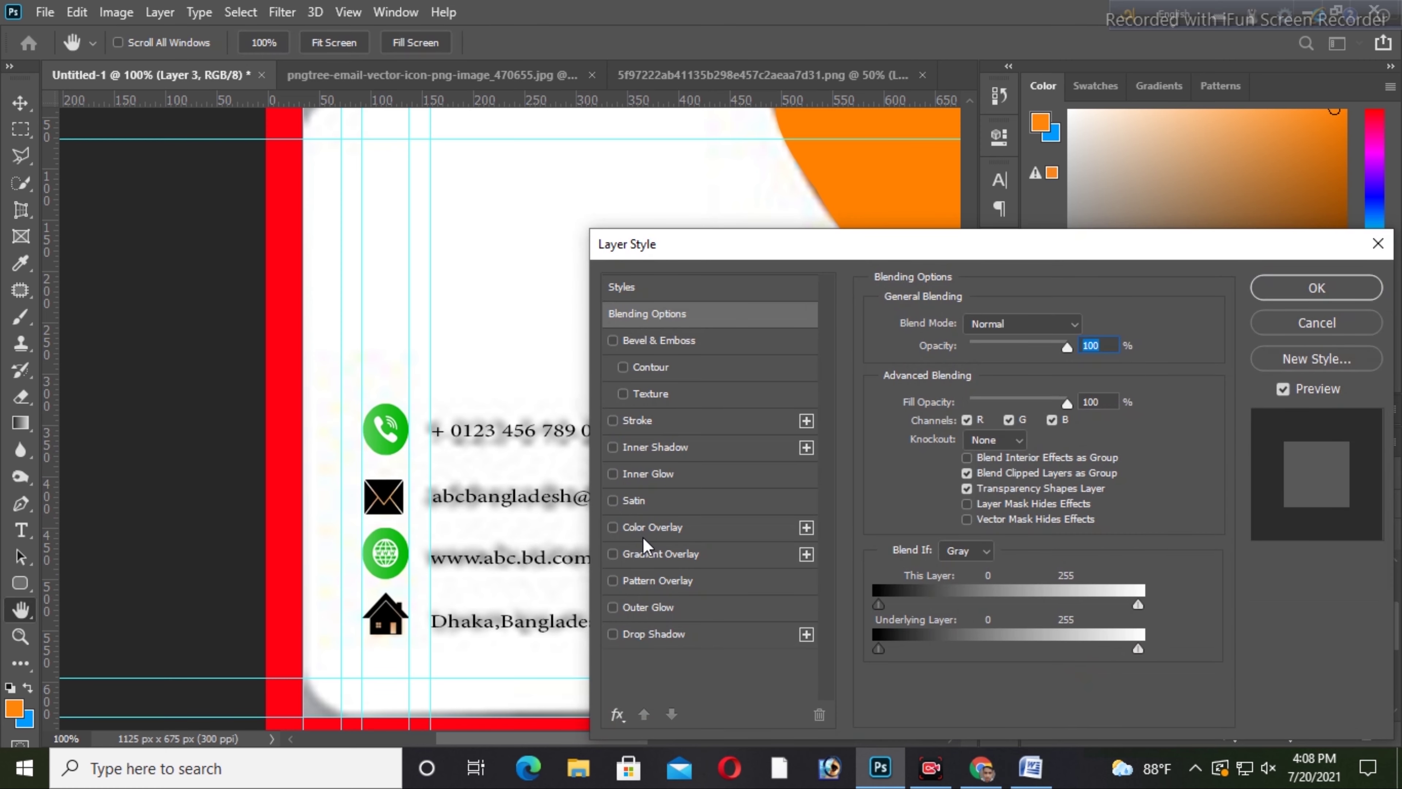
{"action": "left_click", "coordinate": [613, 527]}
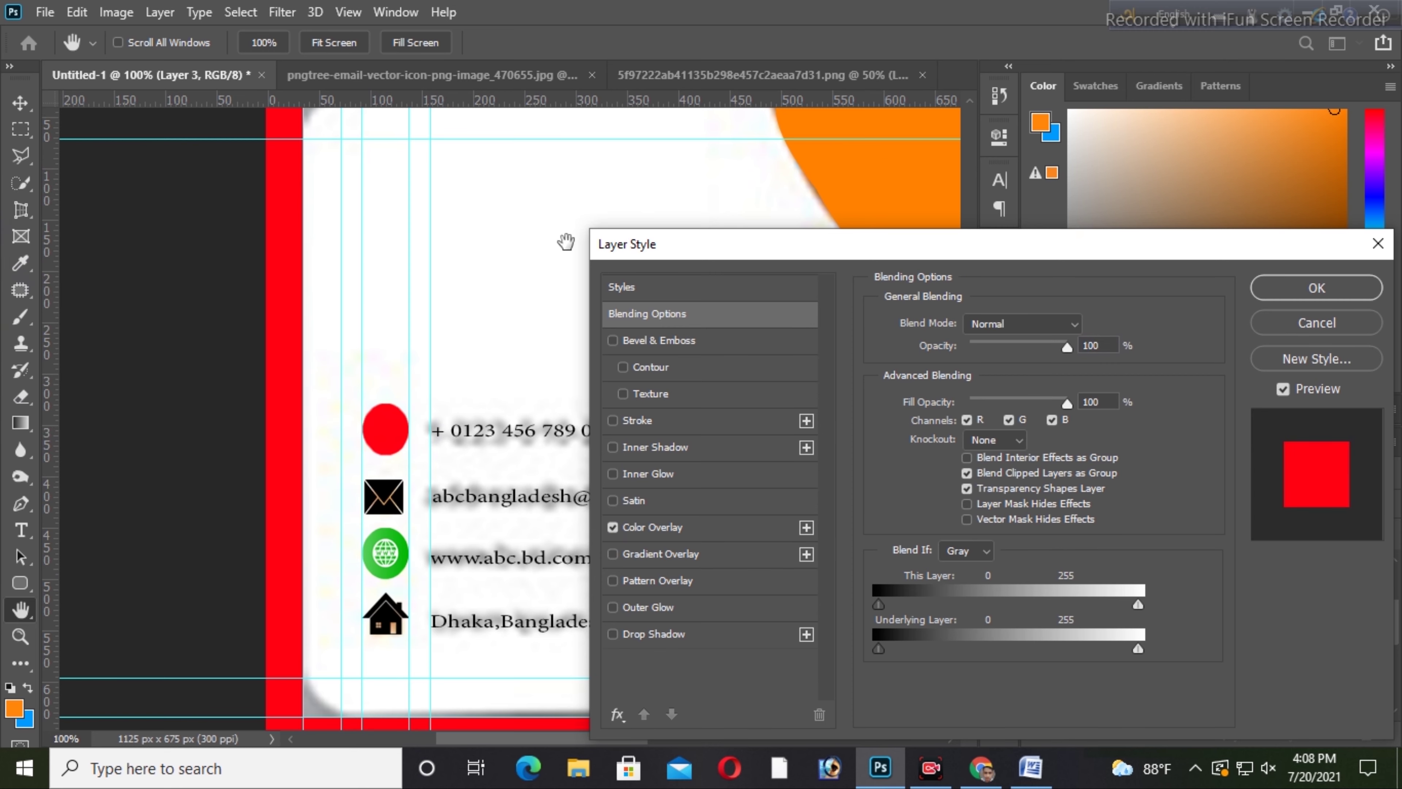
{"action": "left_click_drag", "start_coordinate": [1133, 253], "coordinate": [1037, 258]}
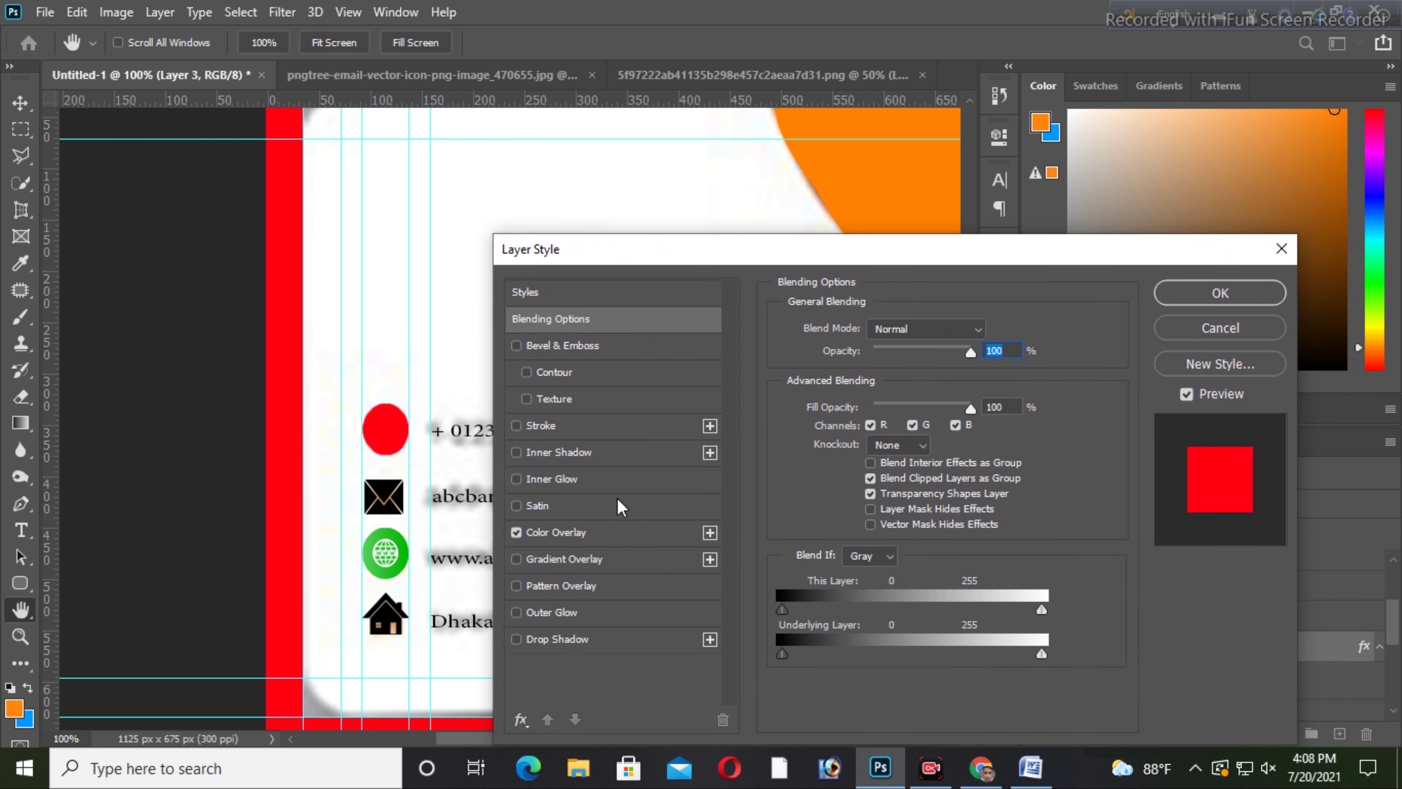
{"action": "left_click", "coordinate": [563, 533]}
{"action": "left_click", "coordinate": [997, 334]}
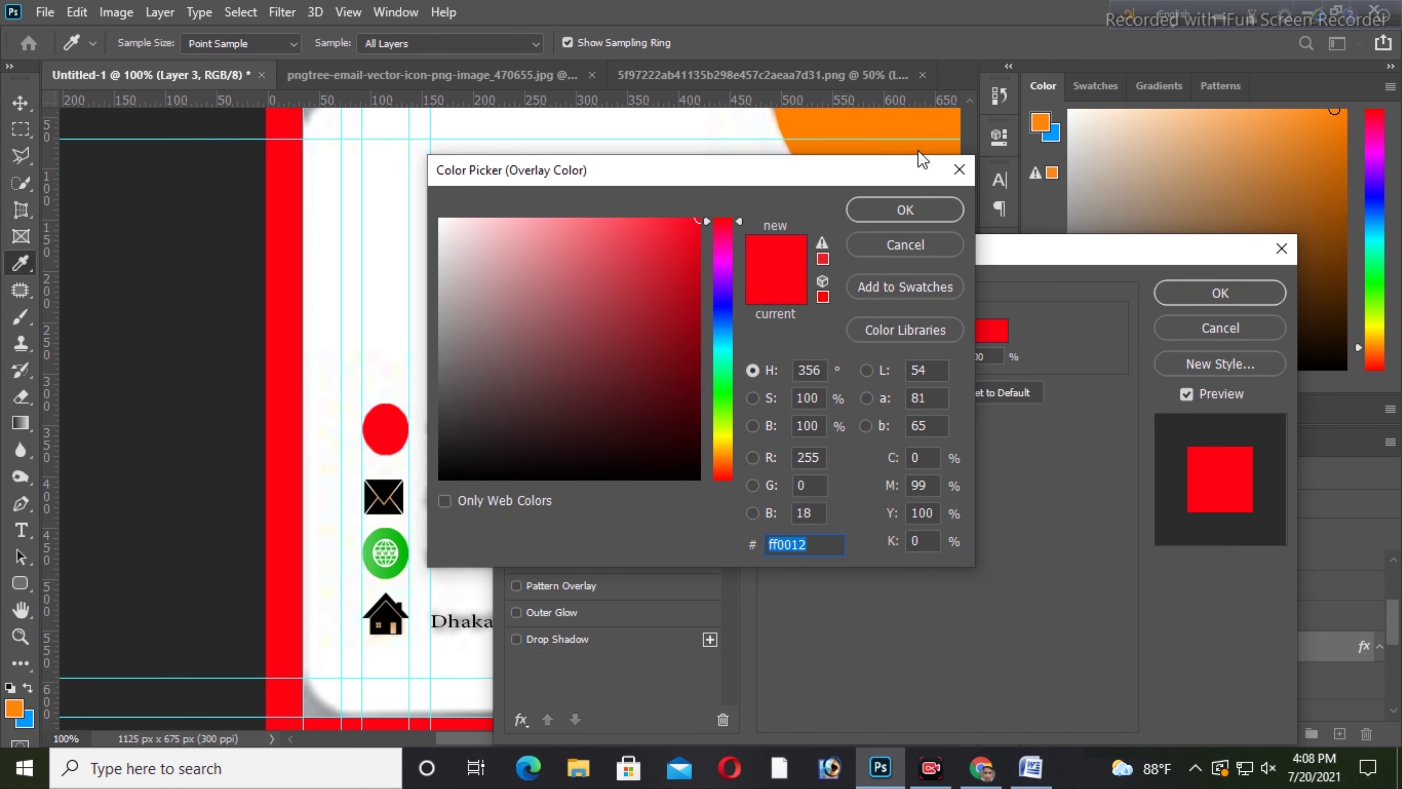
{"action": "left_click", "coordinate": [921, 127]}
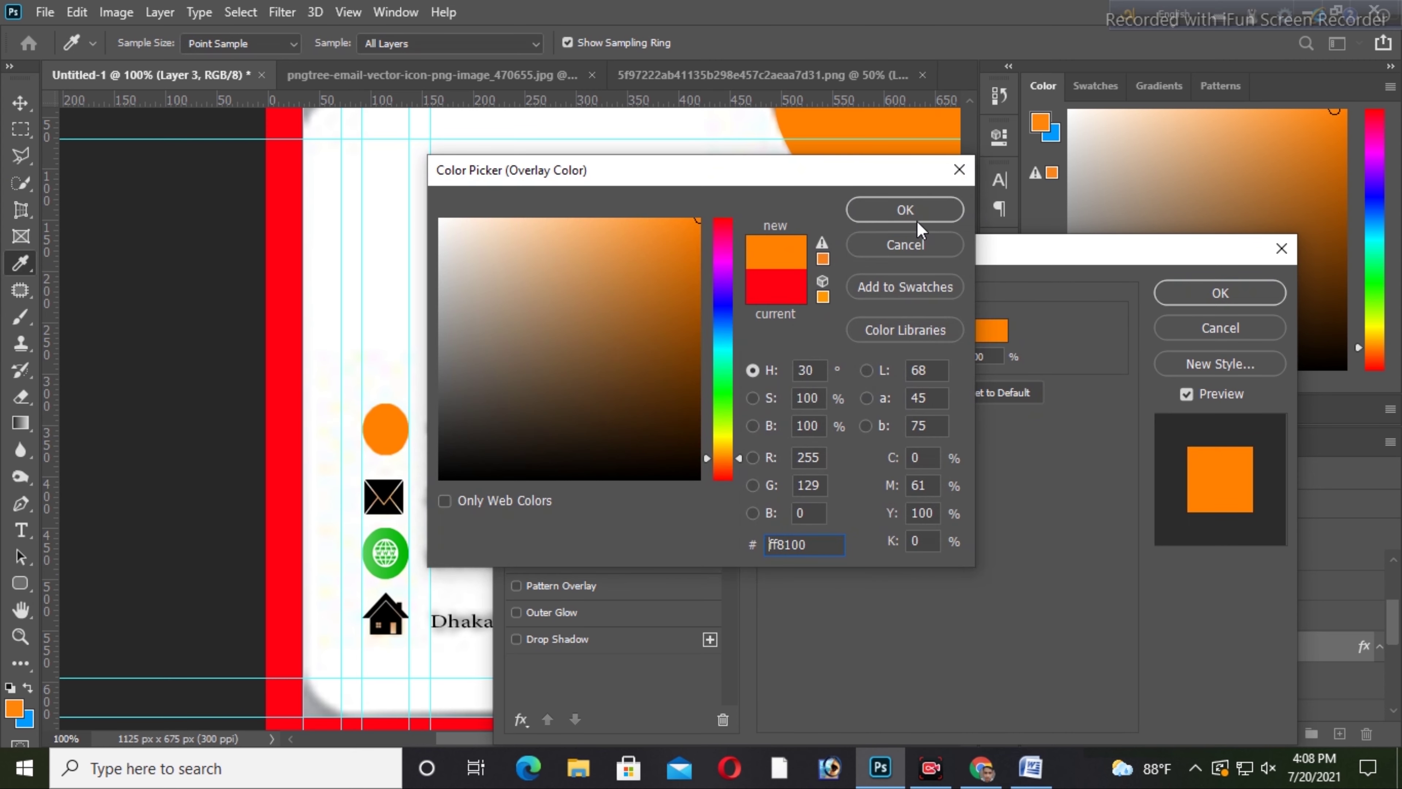
{"action": "mouse_move", "coordinate": [822, 177]}
{"action": "left_mouse_down"}
{"action": "mouse_move", "coordinate": [1118, 215]}
{"action": "mouse_move", "coordinate": [952, 146]}
{"action": "mouse_move", "coordinate": [1169, 196]}
{"action": "mouse_move", "coordinate": [1092, 231]}
{"action": "mouse_move", "coordinate": [995, 227]}
{"action": "left_mouse_up"}
{"action": "left_click", "coordinate": [1095, 298]}
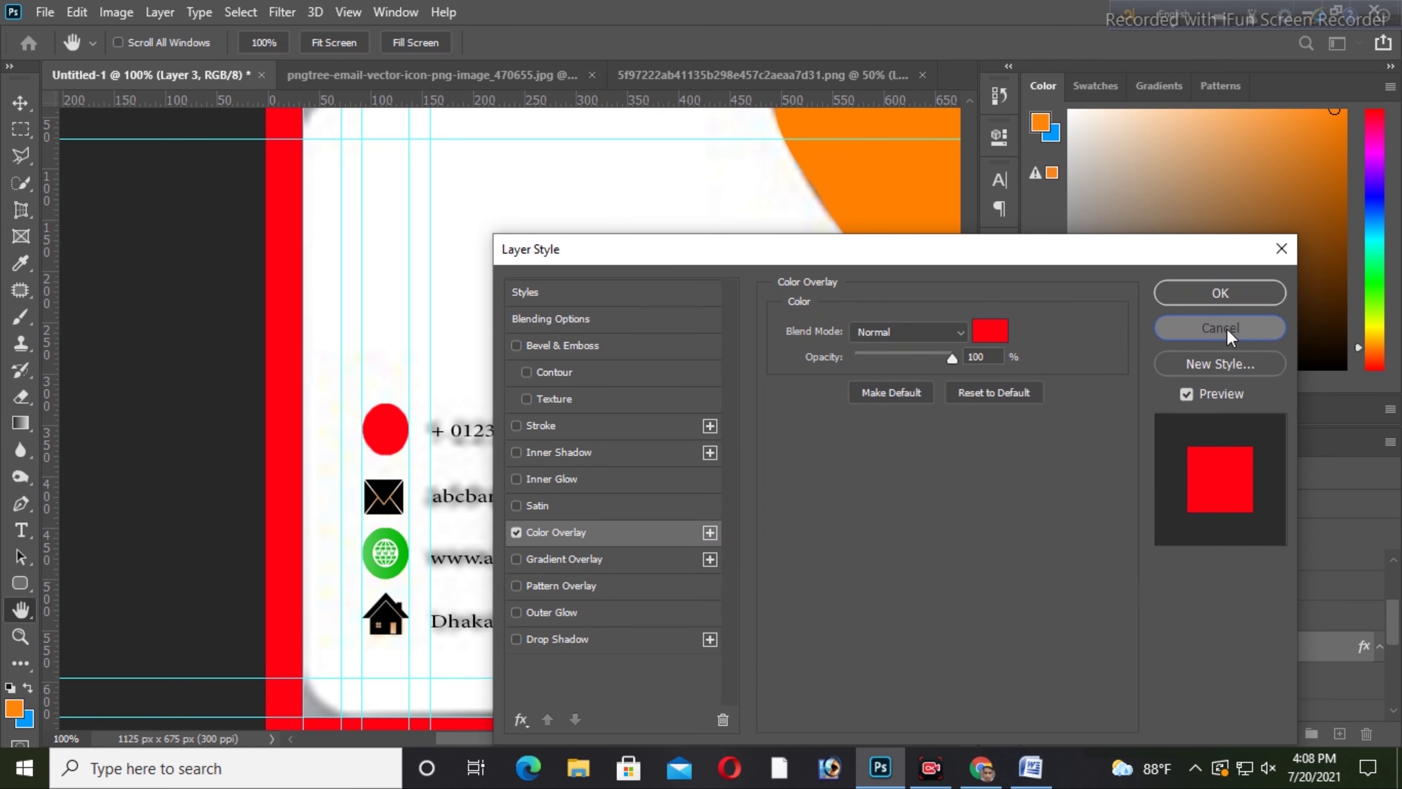
{"action": "left_click", "coordinate": [1221, 330]}
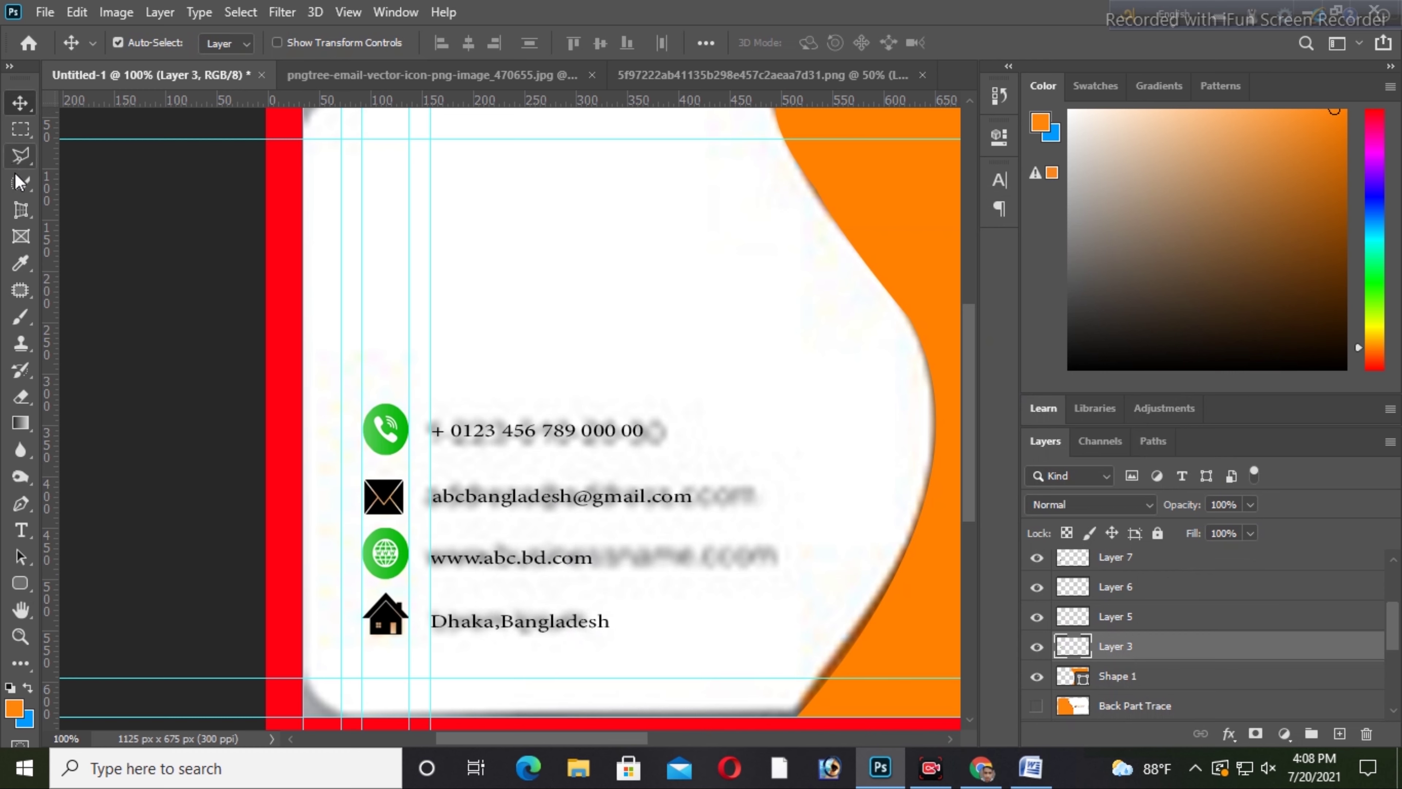
{"action": "left_click", "coordinate": [22, 185]}
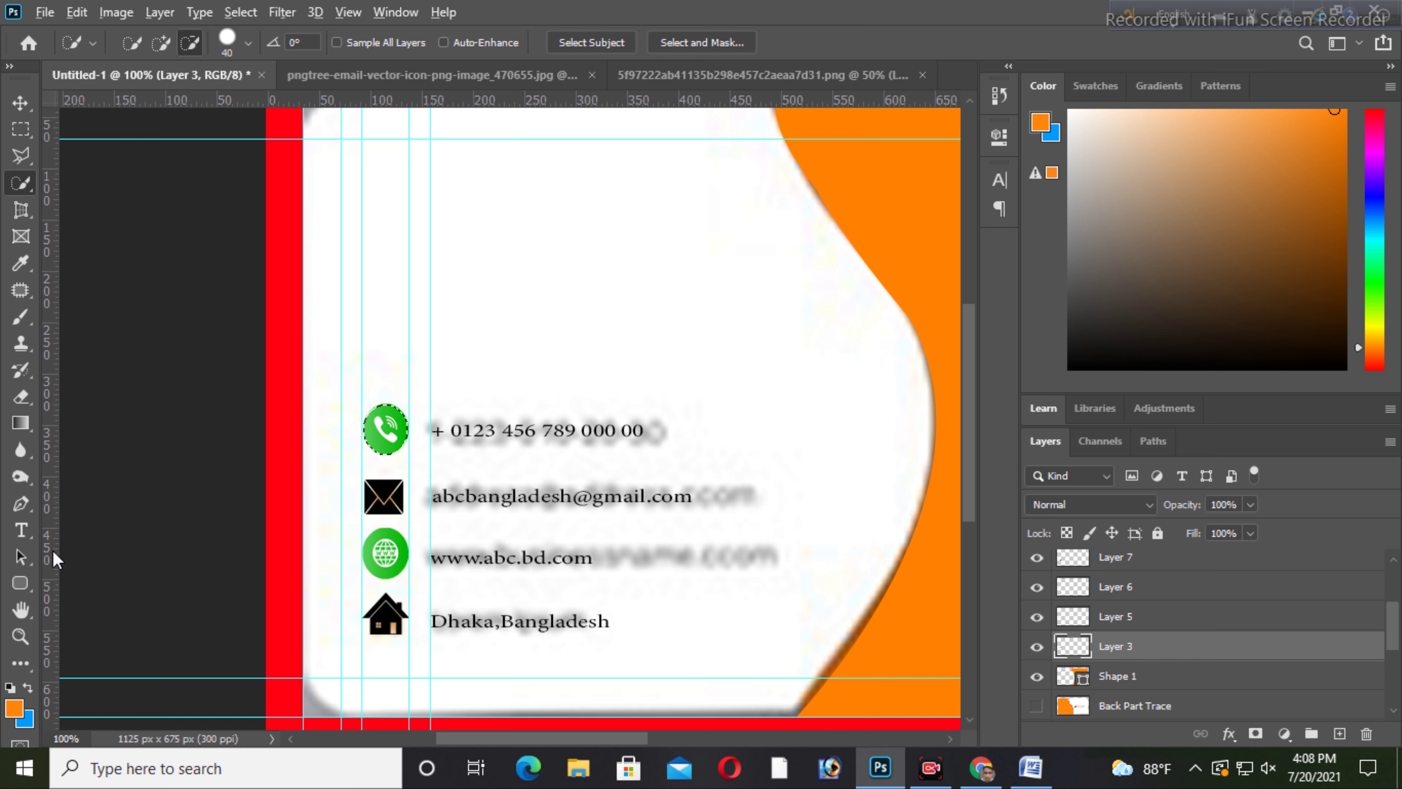
{"action": "key", "text": "alt+BackSpace"}
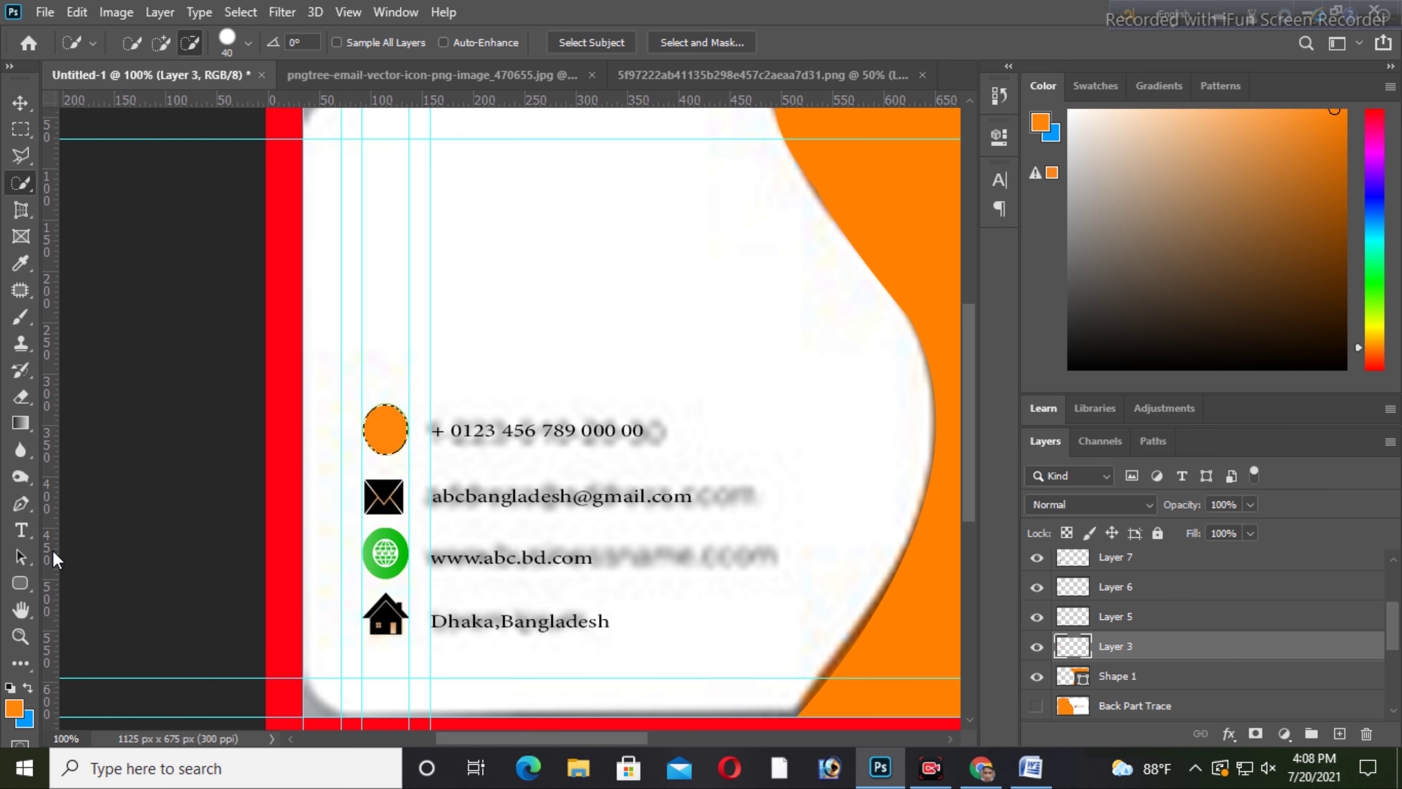
{"action": "key", "text": "ctrl+z"}
{"action": "key", "text": "ctrl+d"}
{"action": "key", "text": "ctrl+minus"}
{"action": "key", "text": "ctrl+minus"}
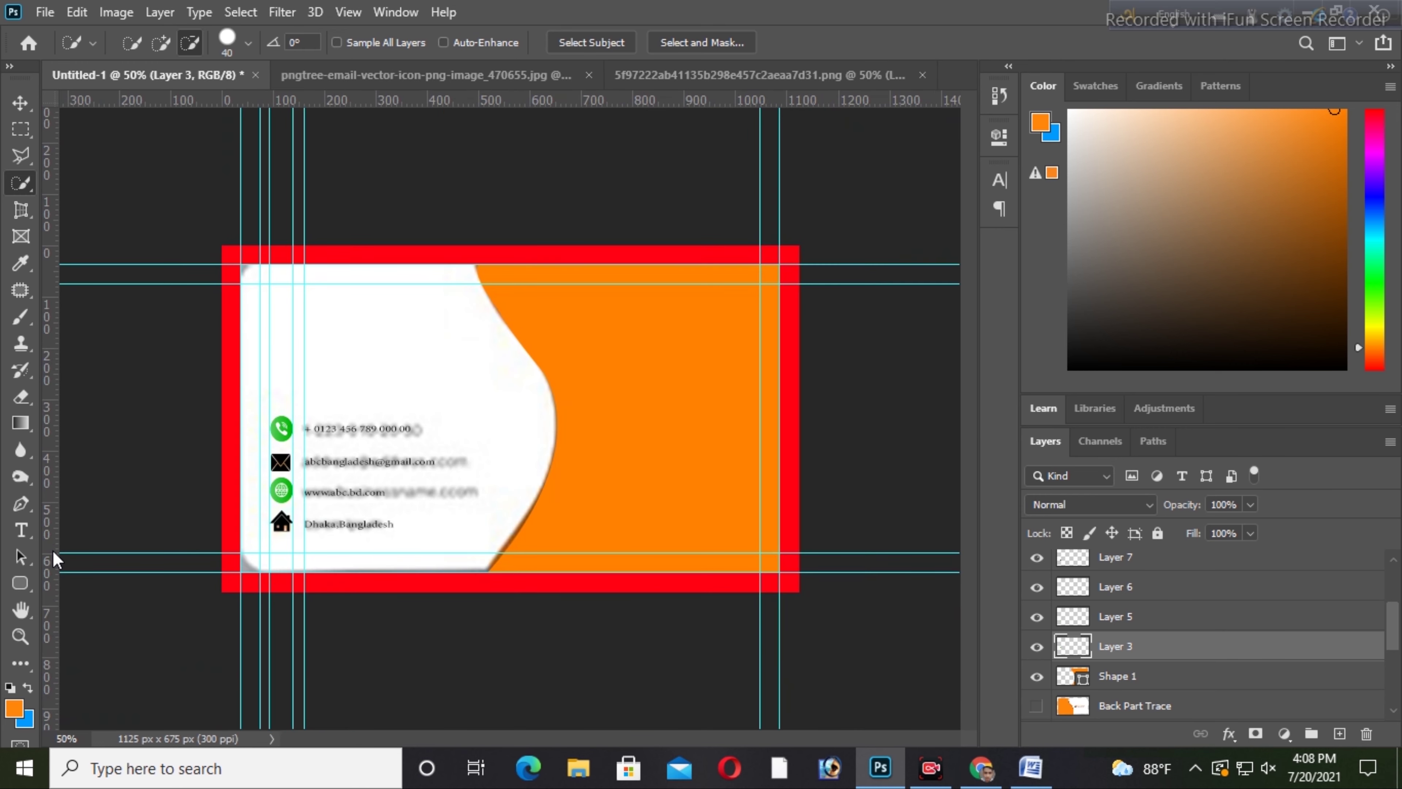
{"action": "left_click", "coordinate": [19, 102]}
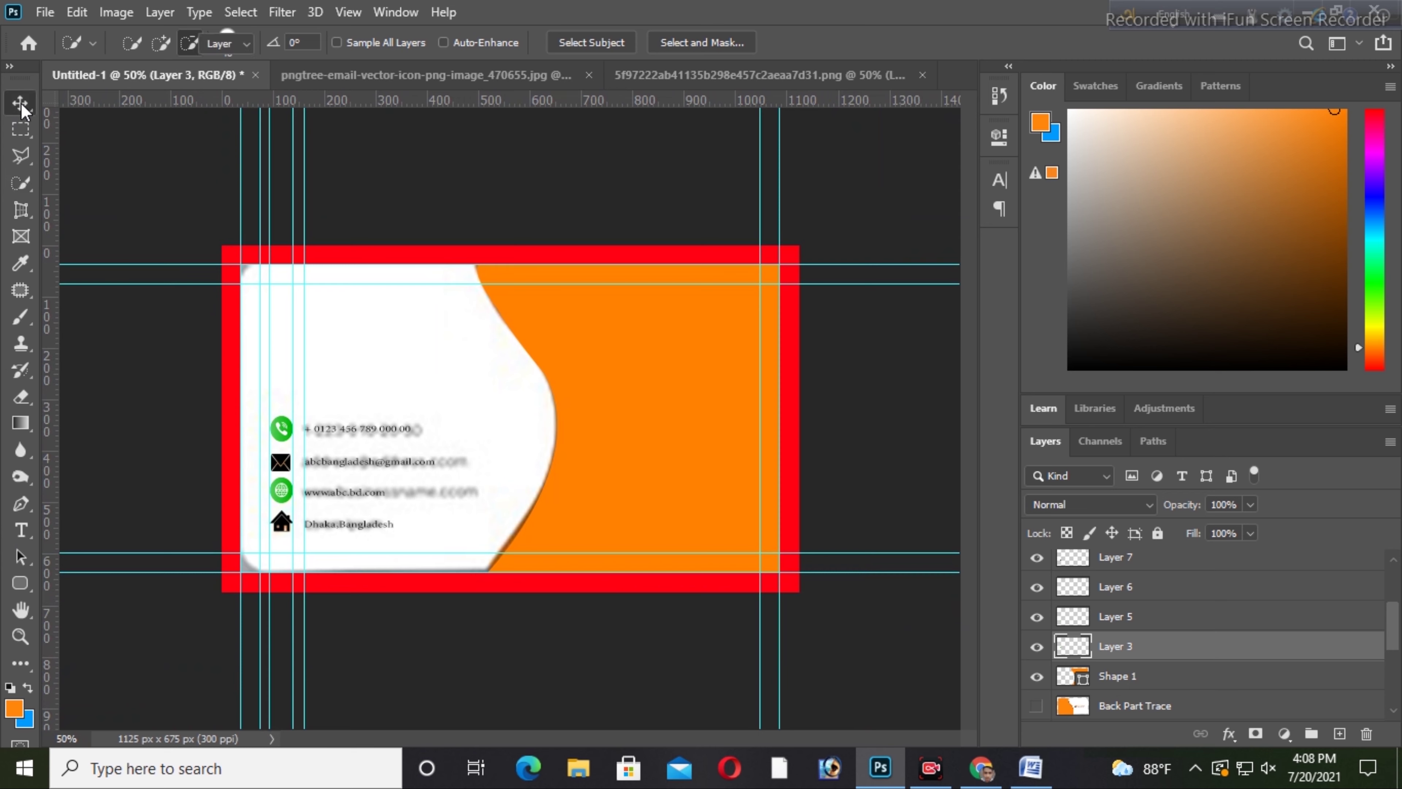
- Give the Shape 1 curved panel a drop shadow with its Size reduced to 40 px
{"action": "left_click", "coordinate": [606, 424]}
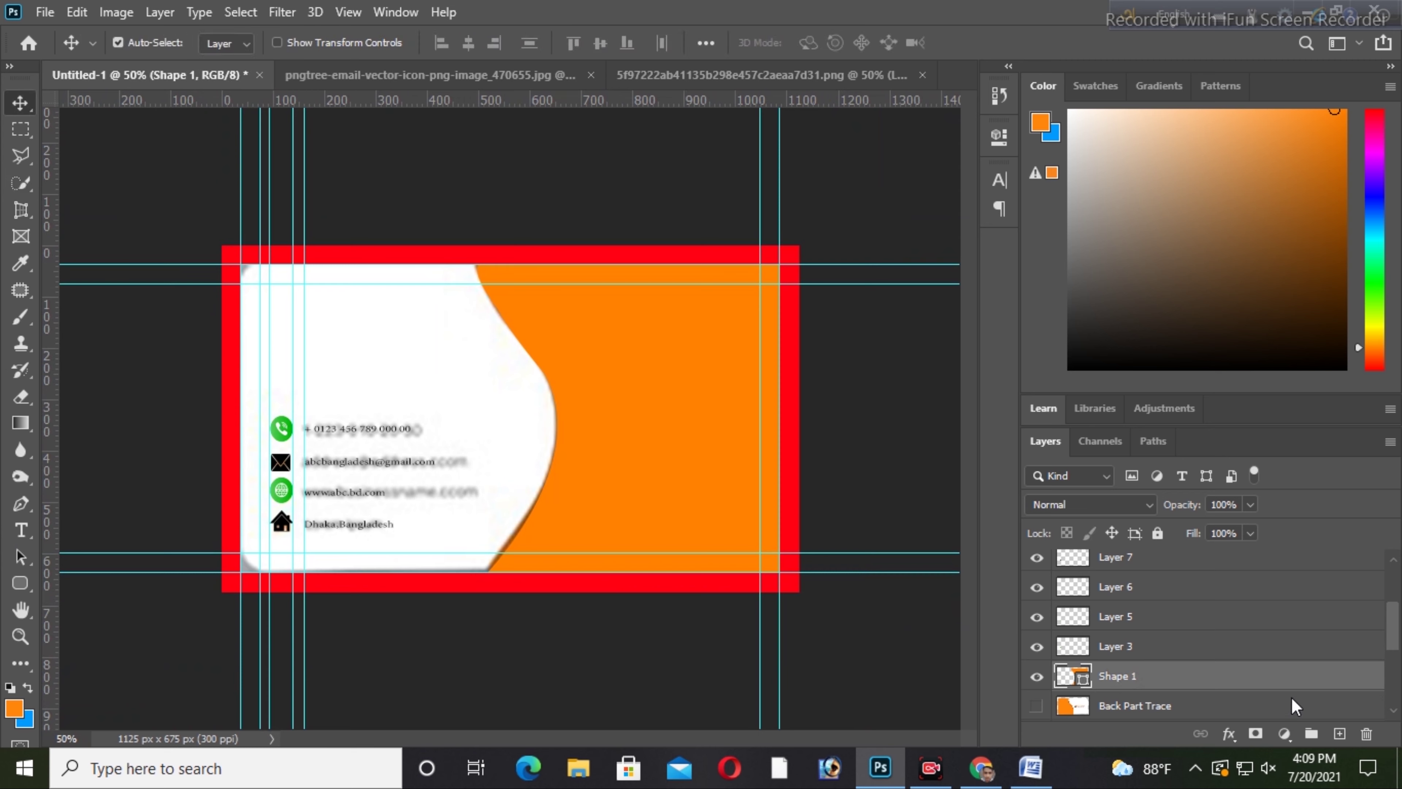
{"action": "right_click", "coordinate": [1252, 681]}
{"action": "left_click", "coordinate": [1036, 29]}
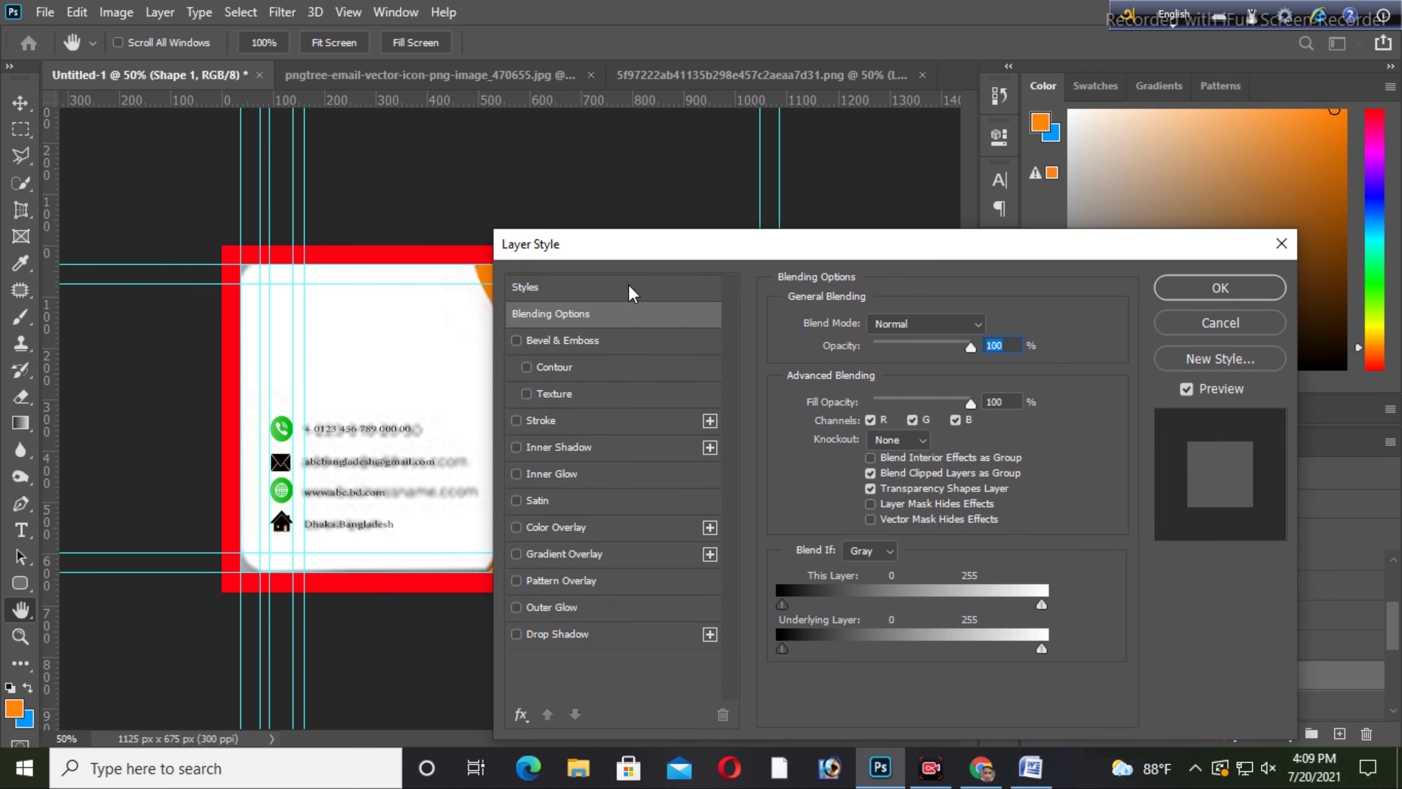
{"action": "left_click_drag", "start_coordinate": [694, 269], "coordinate": [730, 208]}
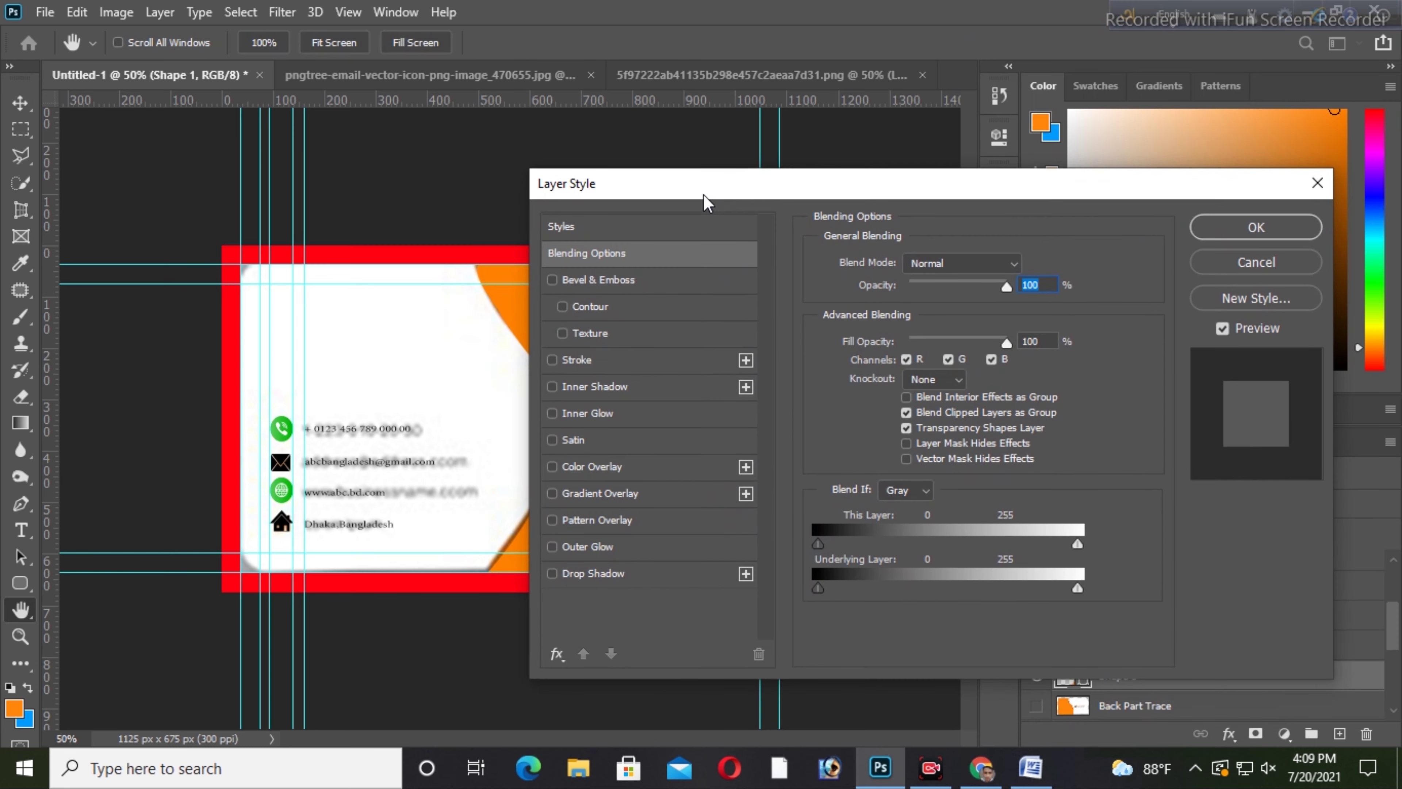
{"action": "left_click", "coordinate": [552, 574]}
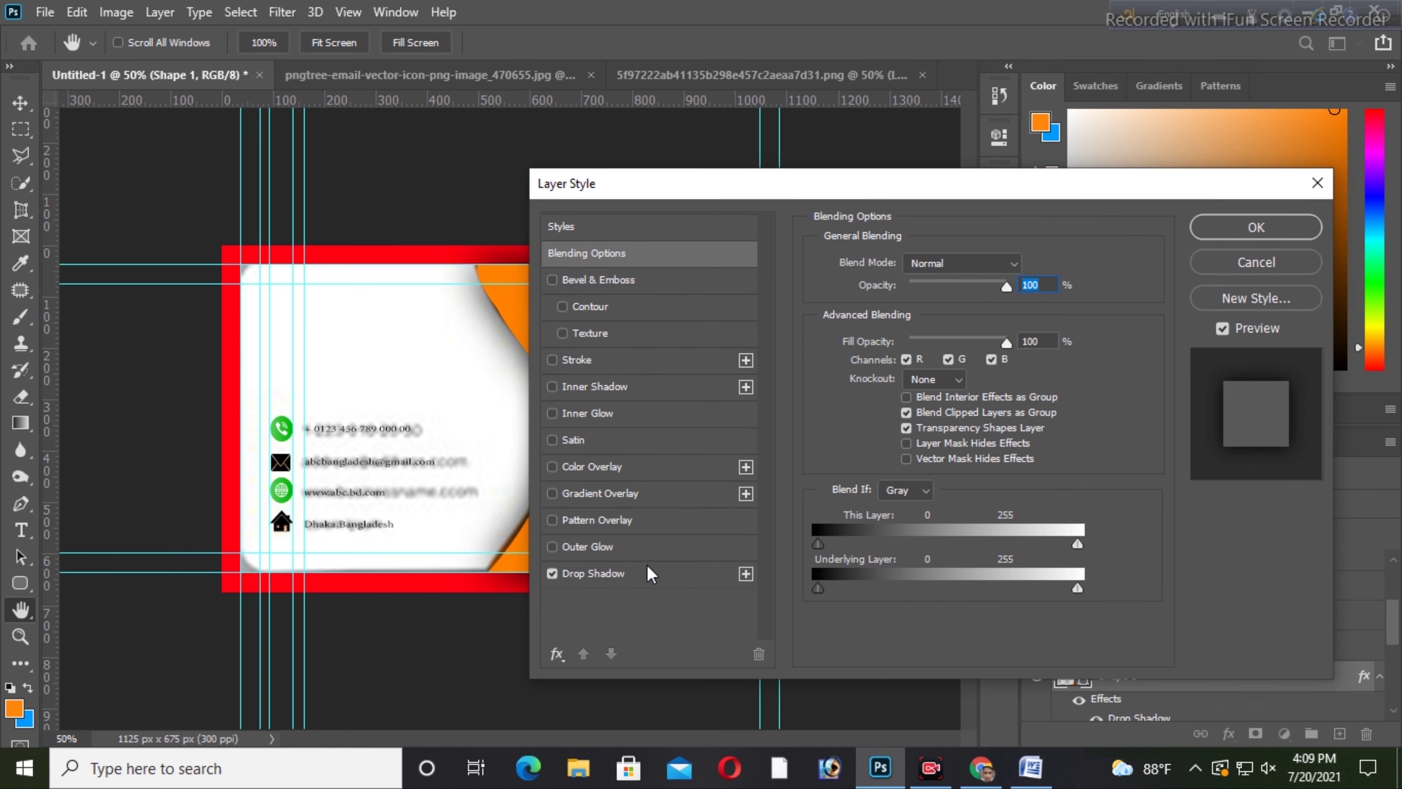
{"action": "left_click_drag", "start_coordinate": [650, 178], "coordinate": [843, 127]}
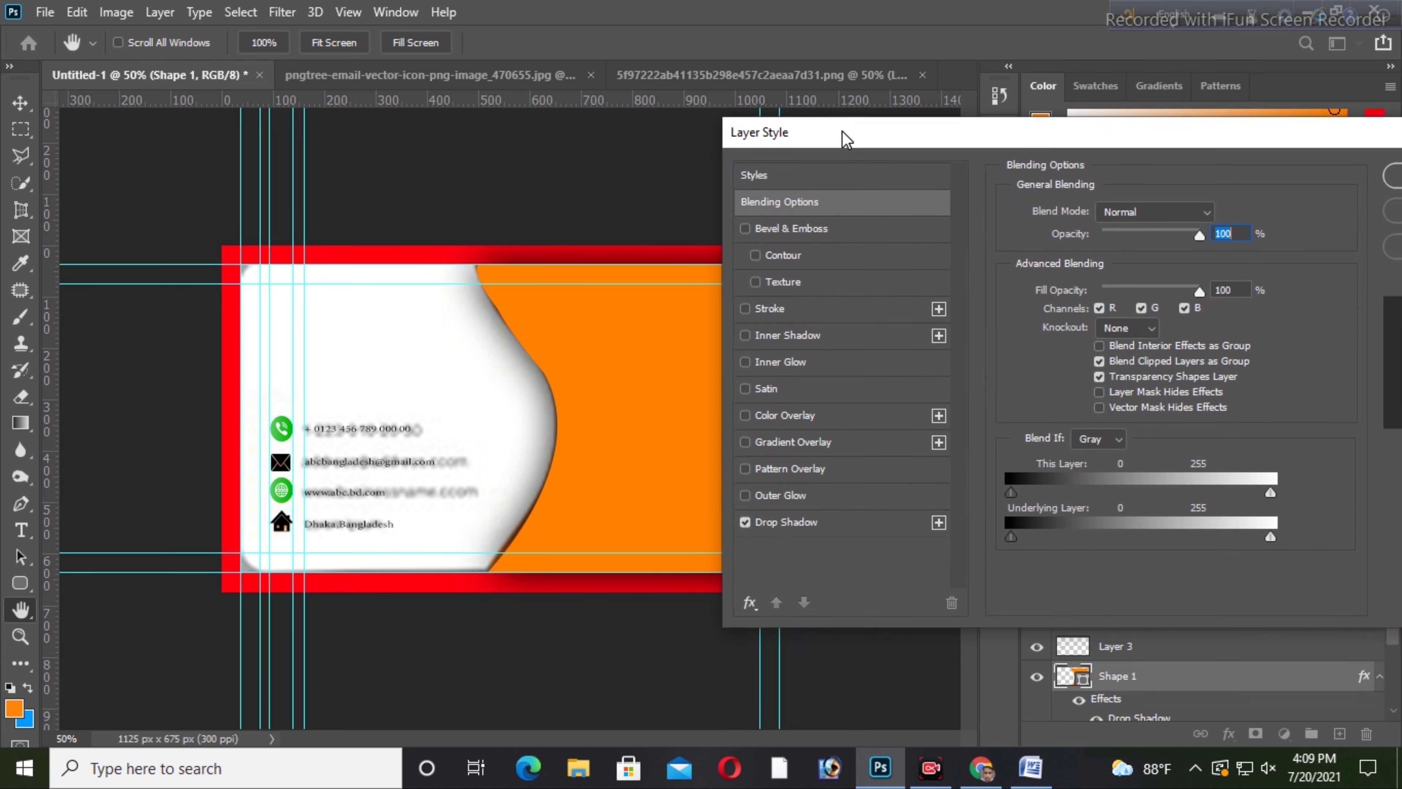
{"action": "left_click", "coordinate": [833, 531]}
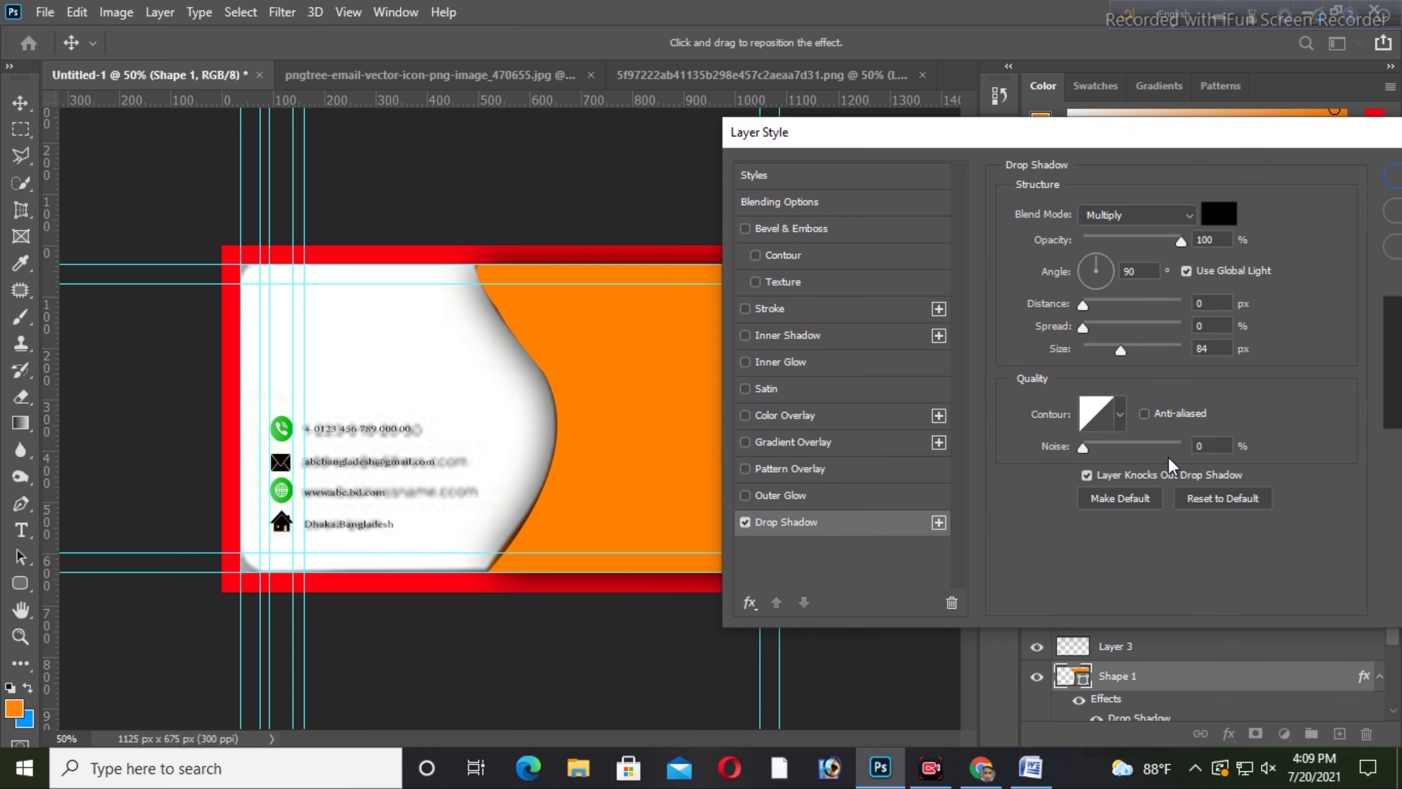
{"action": "left_click_drag", "start_coordinate": [1121, 352], "coordinate": [1106, 355]}
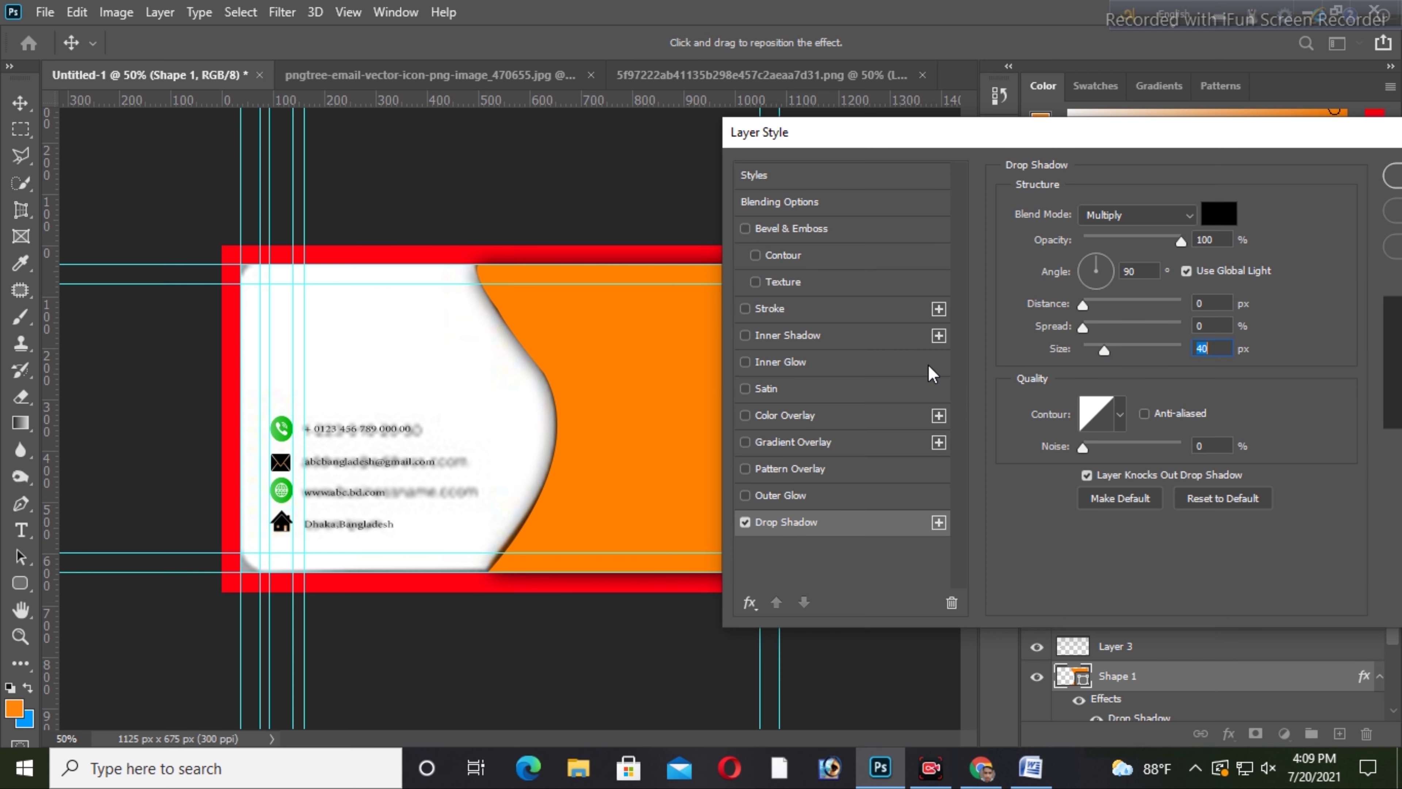
{"action": "left_click_drag", "start_coordinate": [1304, 145], "coordinate": [932, 157]}
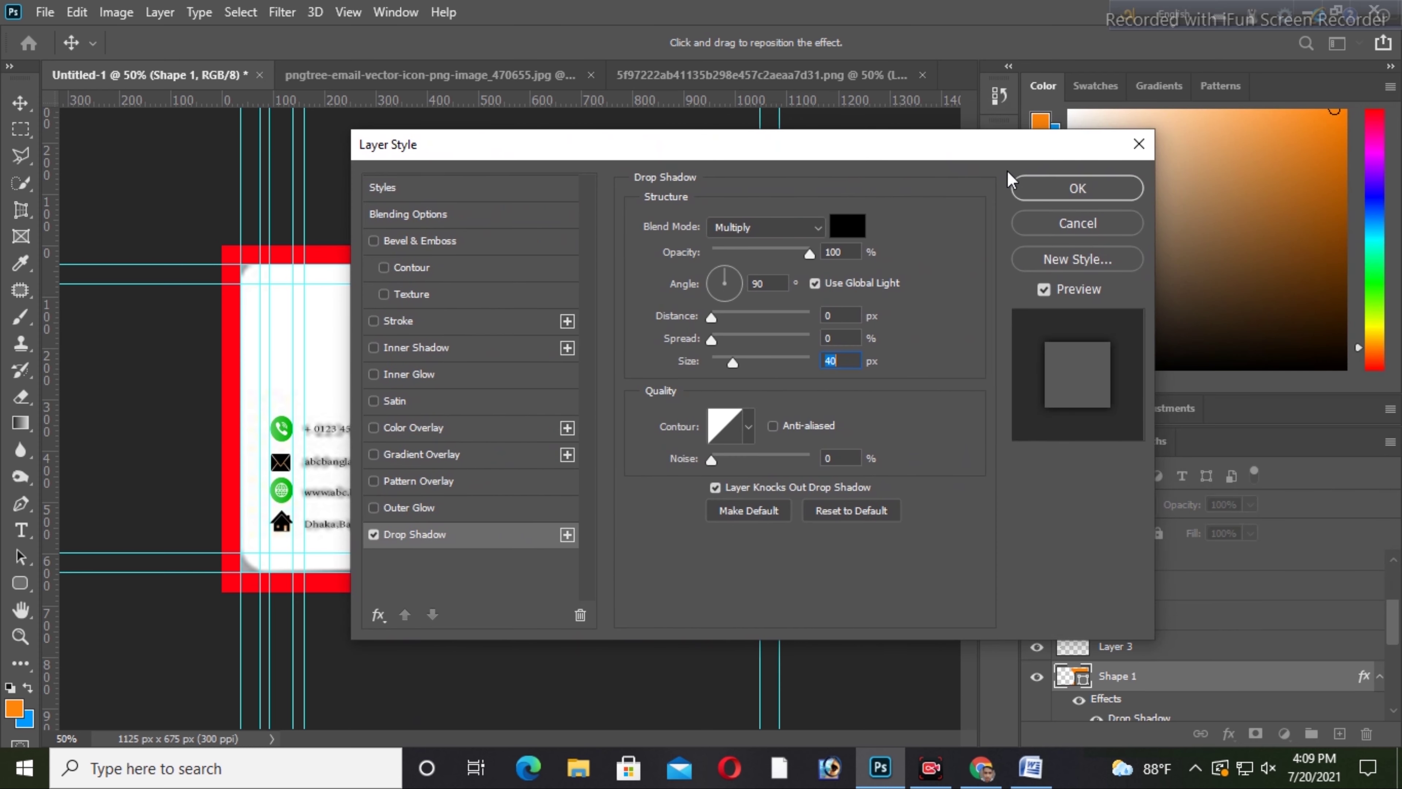
{"action": "left_click", "coordinate": [1050, 190]}
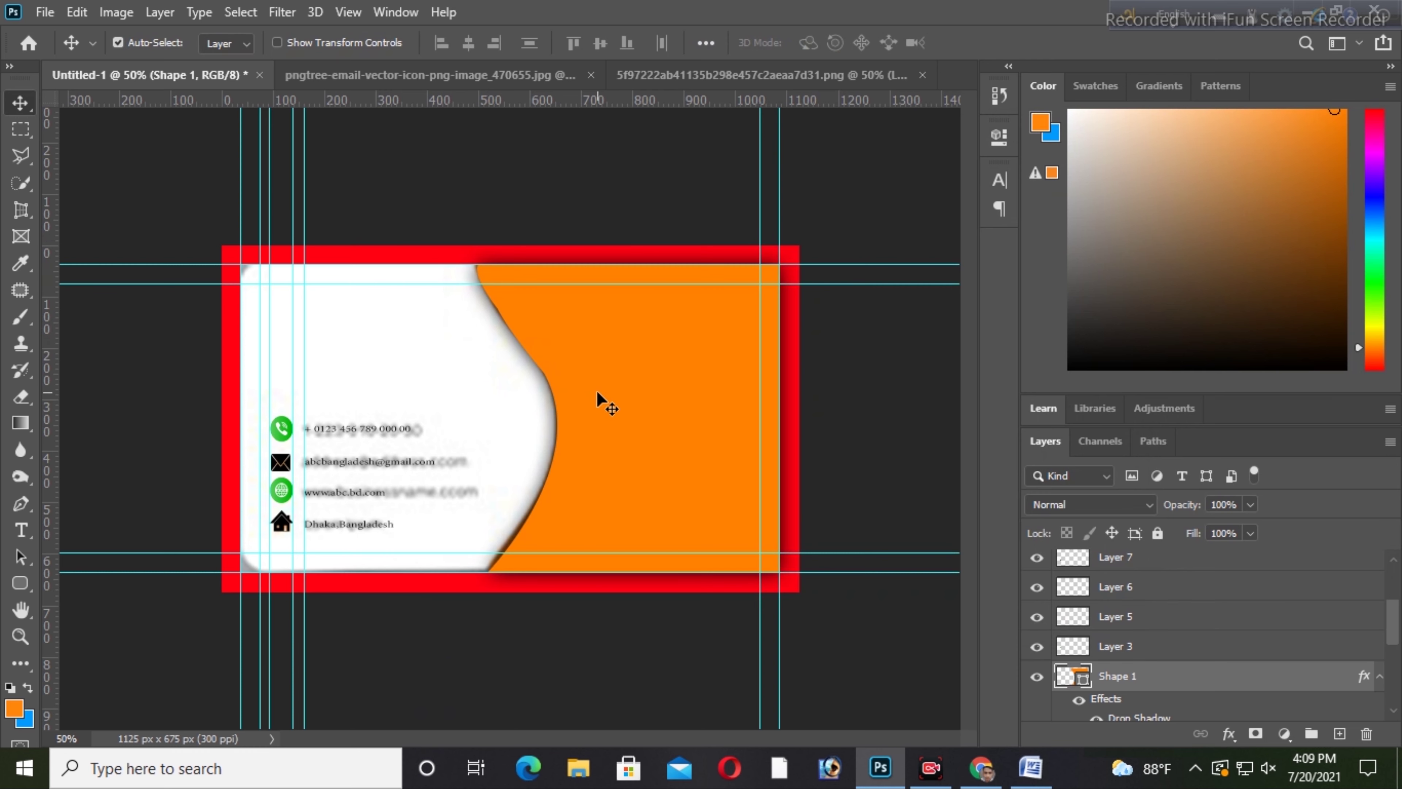
{"action": "scroll", "coordinate": [1129, 631], "scroll_direction": "down", "scroll_amount": 5}
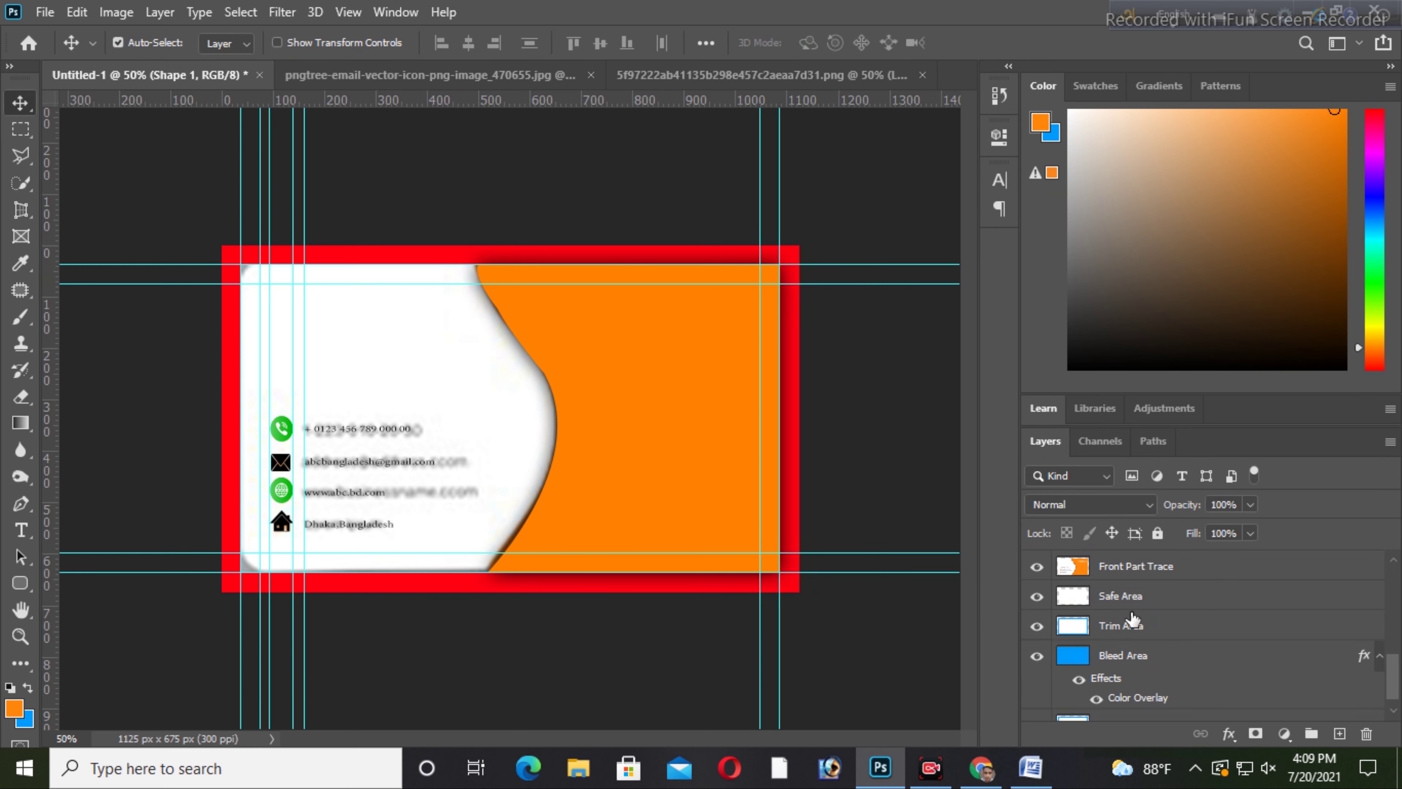
{"action": "scroll", "coordinate": [1091, 612], "scroll_direction": "up", "scroll_amount": 1}
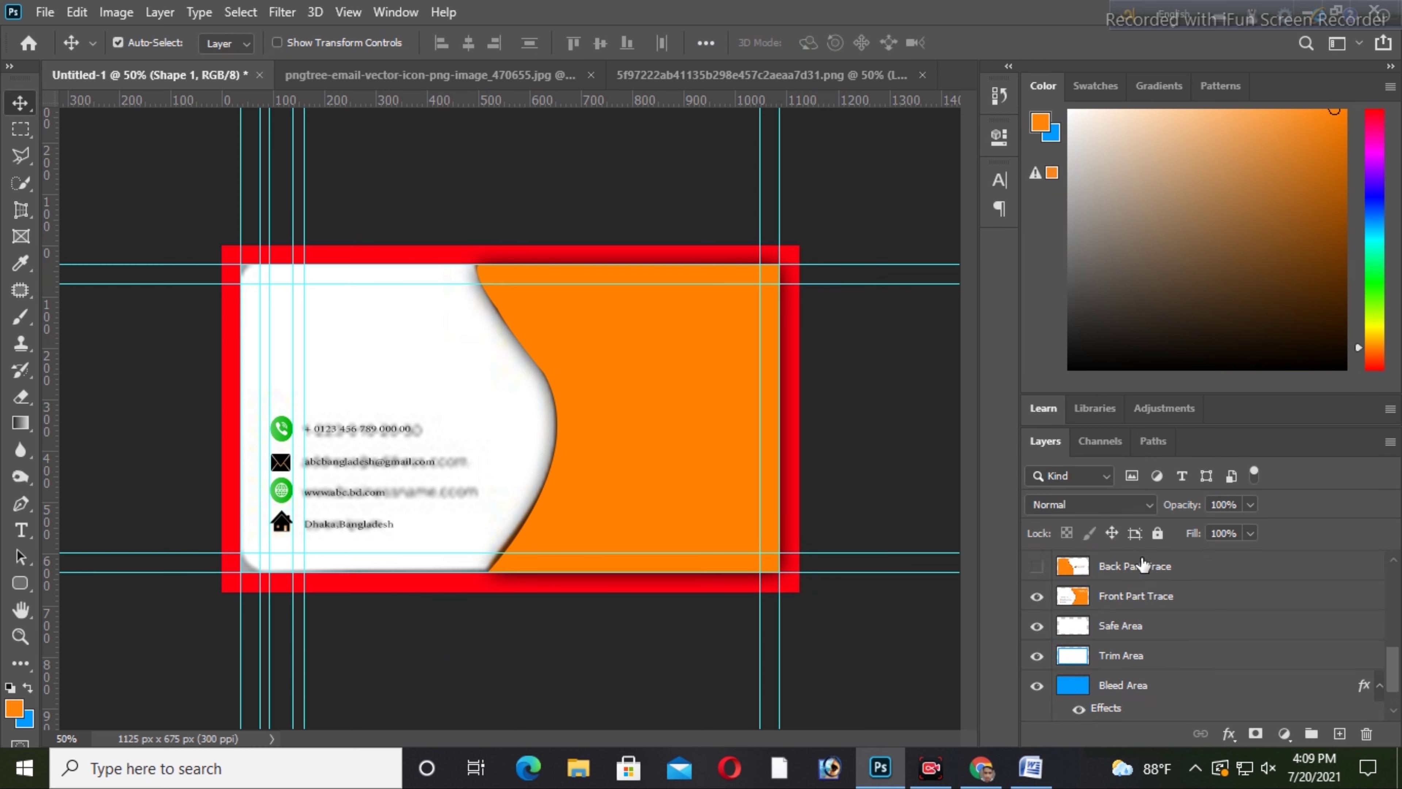
{"action": "left_click", "coordinate": [1036, 597]}
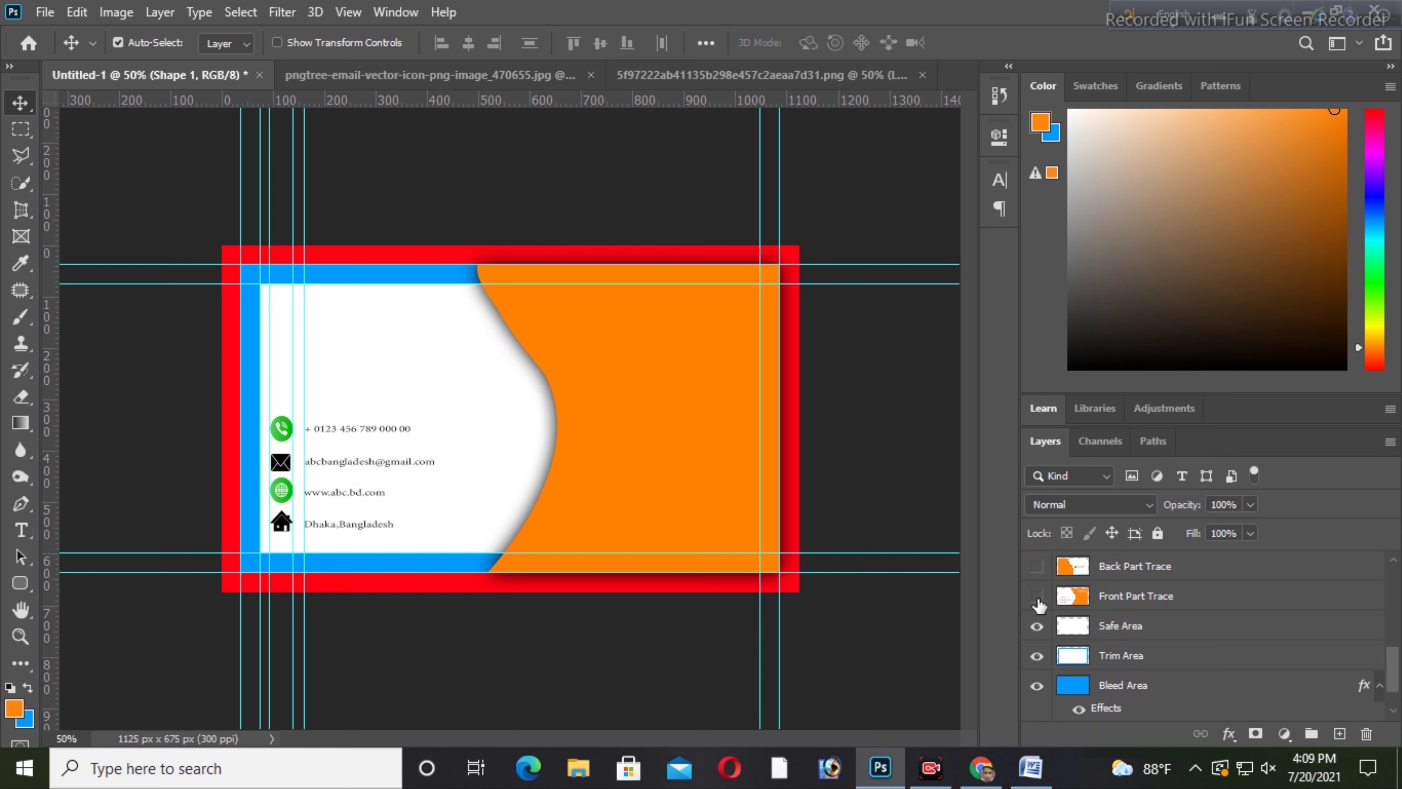
{"action": "left_click", "coordinate": [1037, 597]}
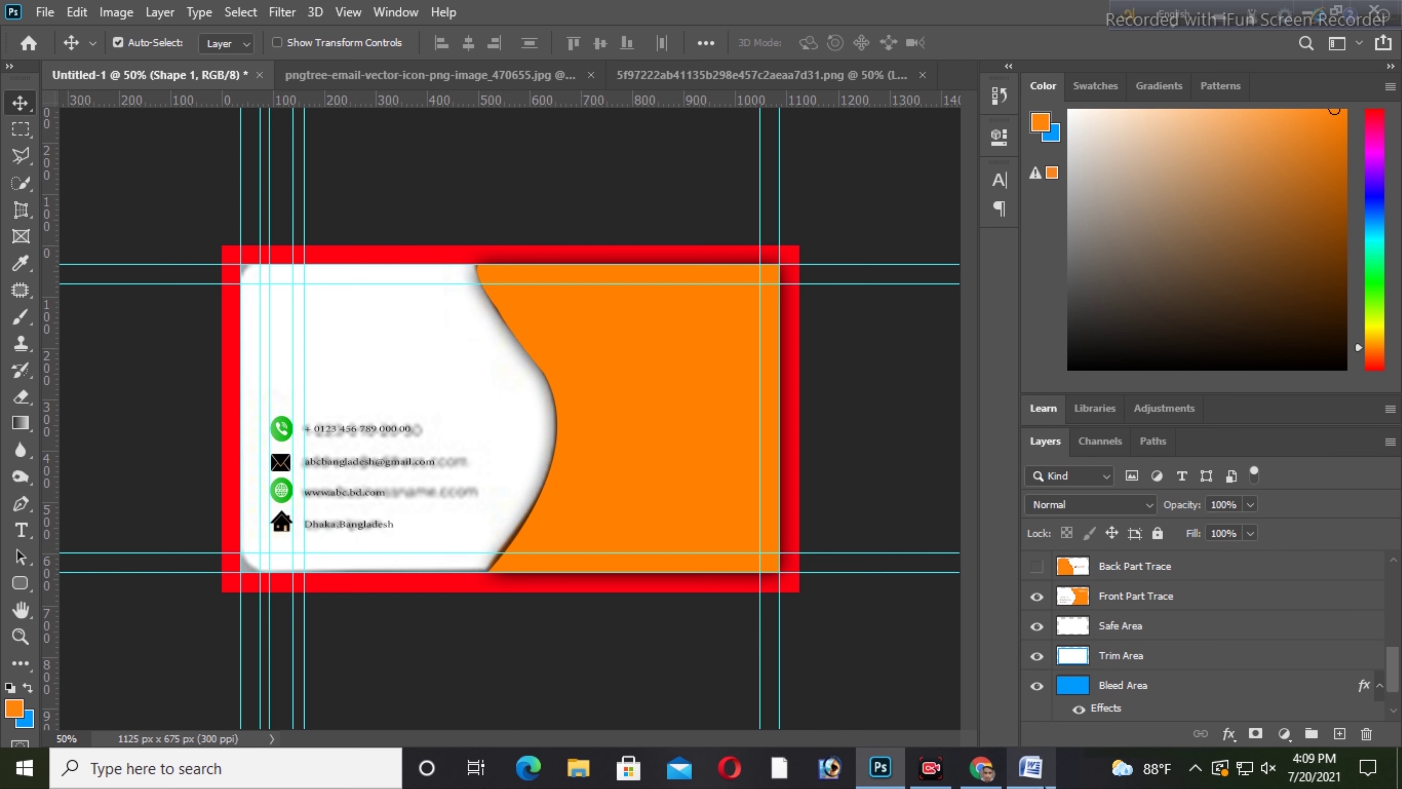
{"action": "scroll", "coordinate": [1087, 613], "scroll_direction": "up", "scroll_amount": 3}
{"action": "scroll", "coordinate": [1070, 557], "scroll_direction": "up", "scroll_amount": 3}
{"action": "scroll", "coordinate": [1134, 624], "scroll_direction": "up", "scroll_amount": 2}
{"action": "scroll", "coordinate": [1134, 613], "scroll_direction": "down", "scroll_amount": 1}
{"action": "scroll", "coordinate": [1138, 602], "scroll_direction": "up", "scroll_amount": 1}
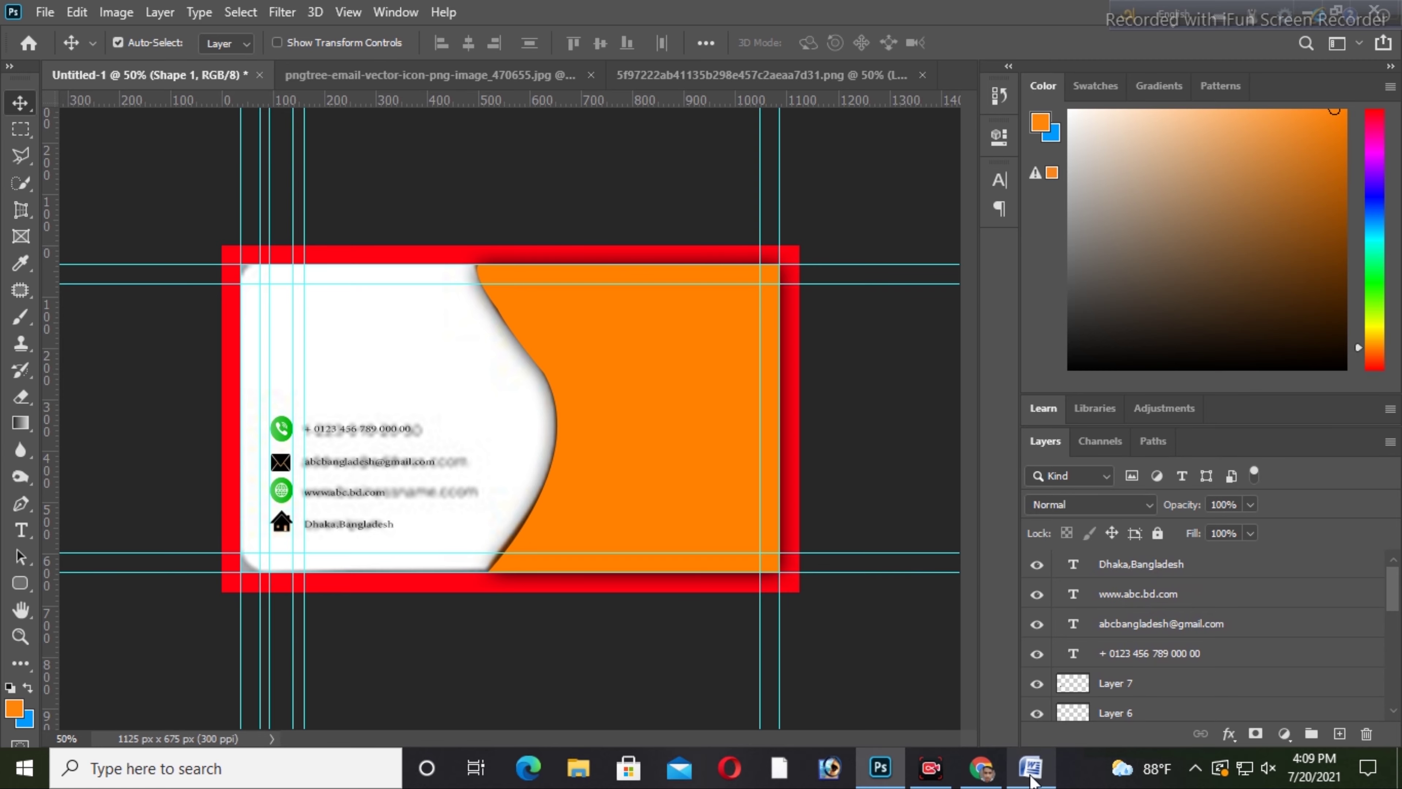
{"action": "left_click", "coordinate": [992, 781]}
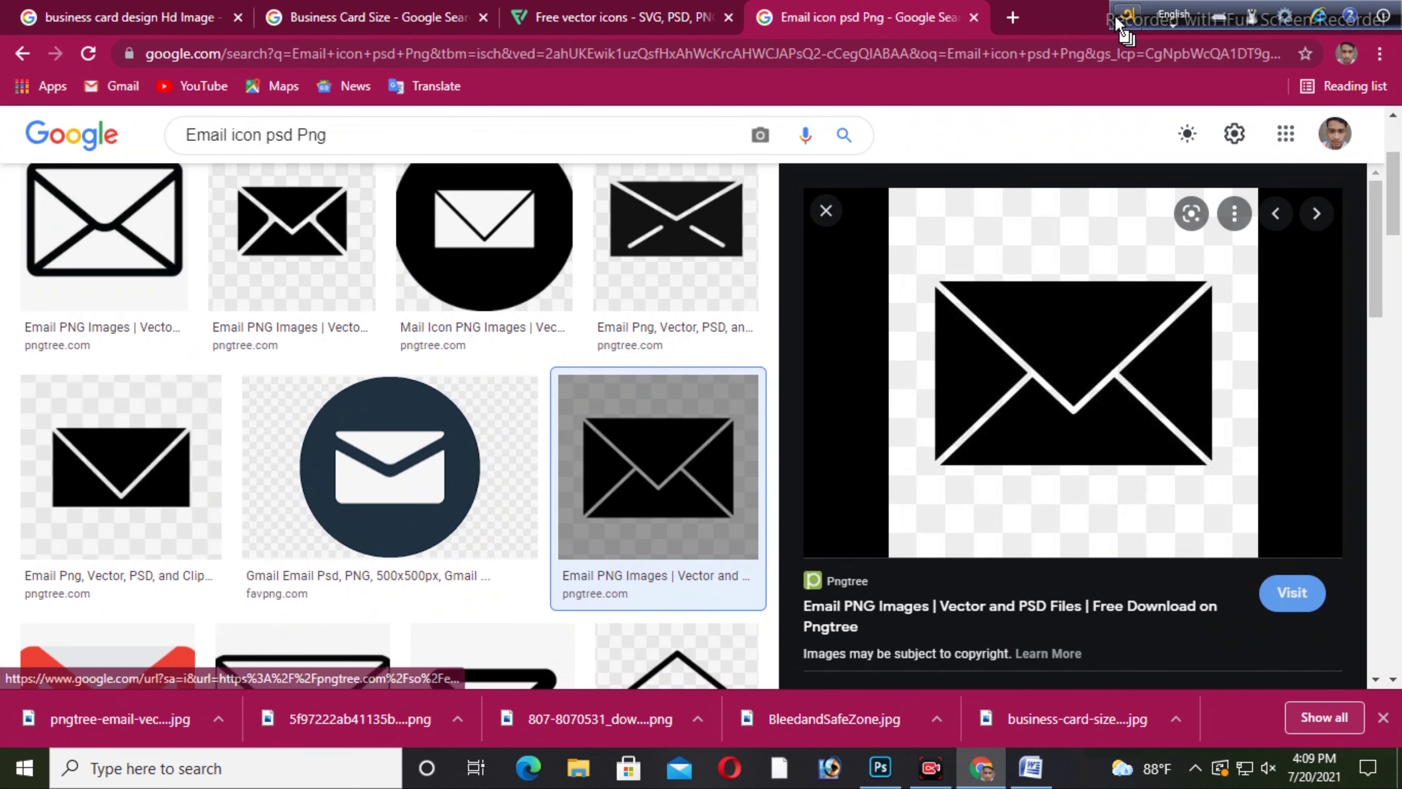
- In a new tab, run a Google Images search for 'logo png free download'
{"action": "left_click", "coordinate": [1012, 17]}
{"action": "left_click", "coordinate": [507, 442]}
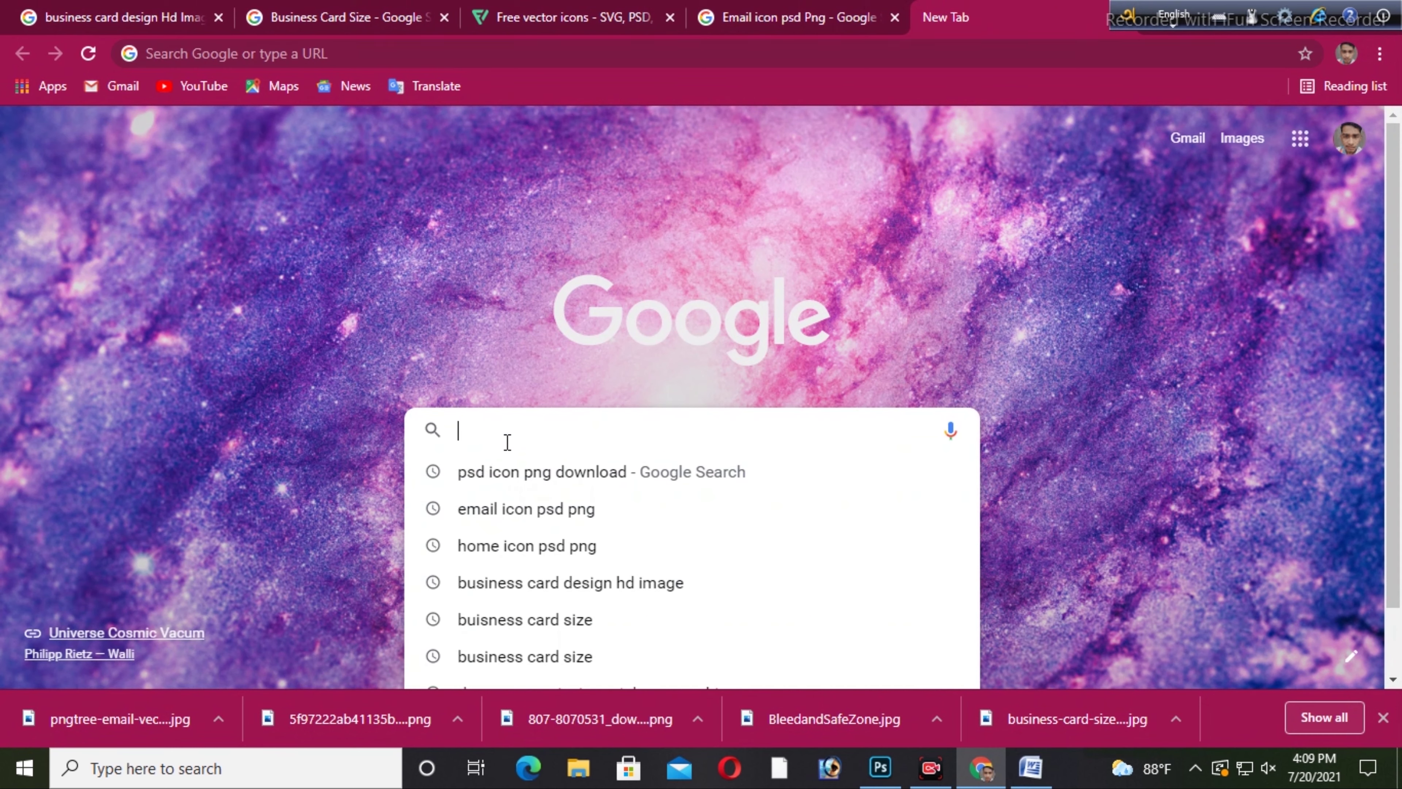
{"action": "type", "text": "Lo"}
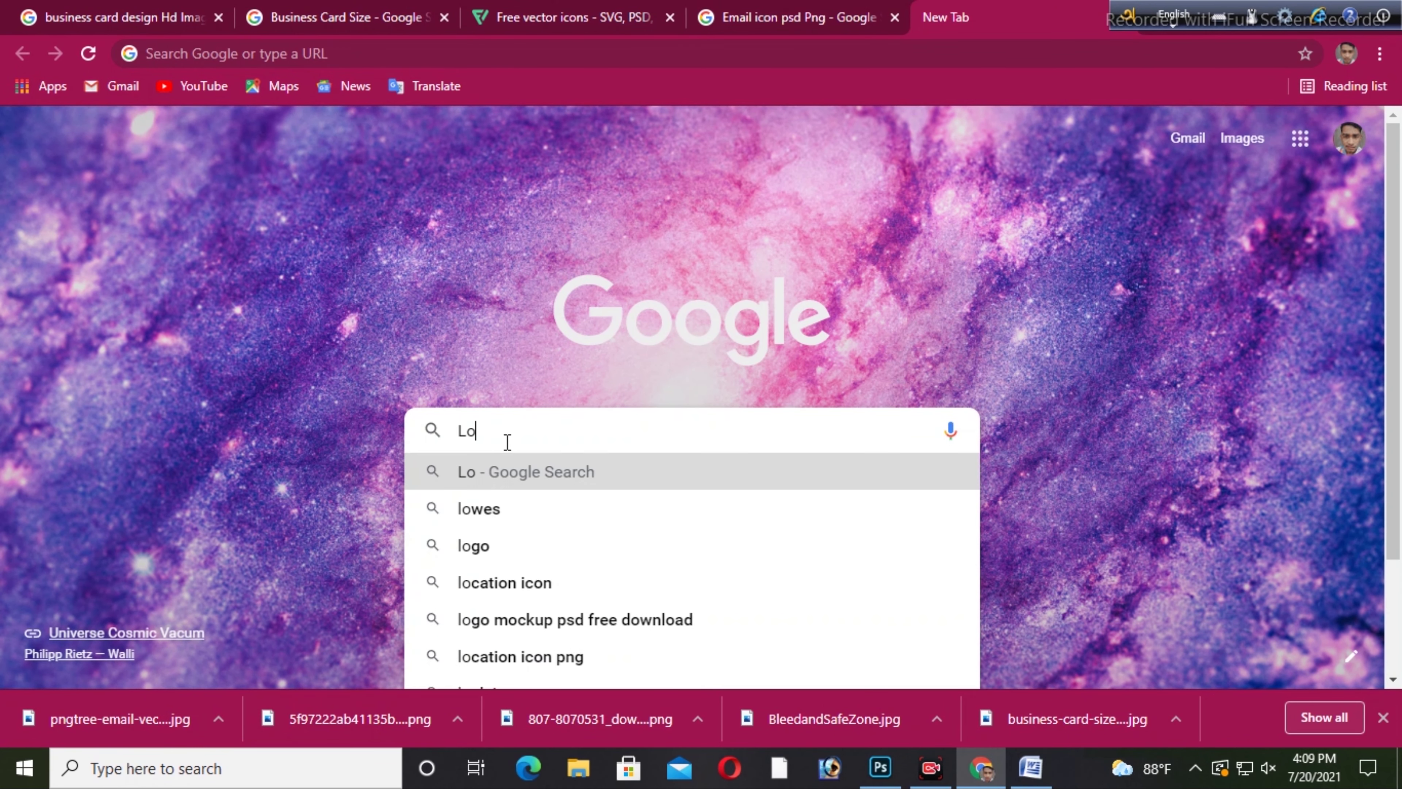
{"action": "type", "text": "go "}
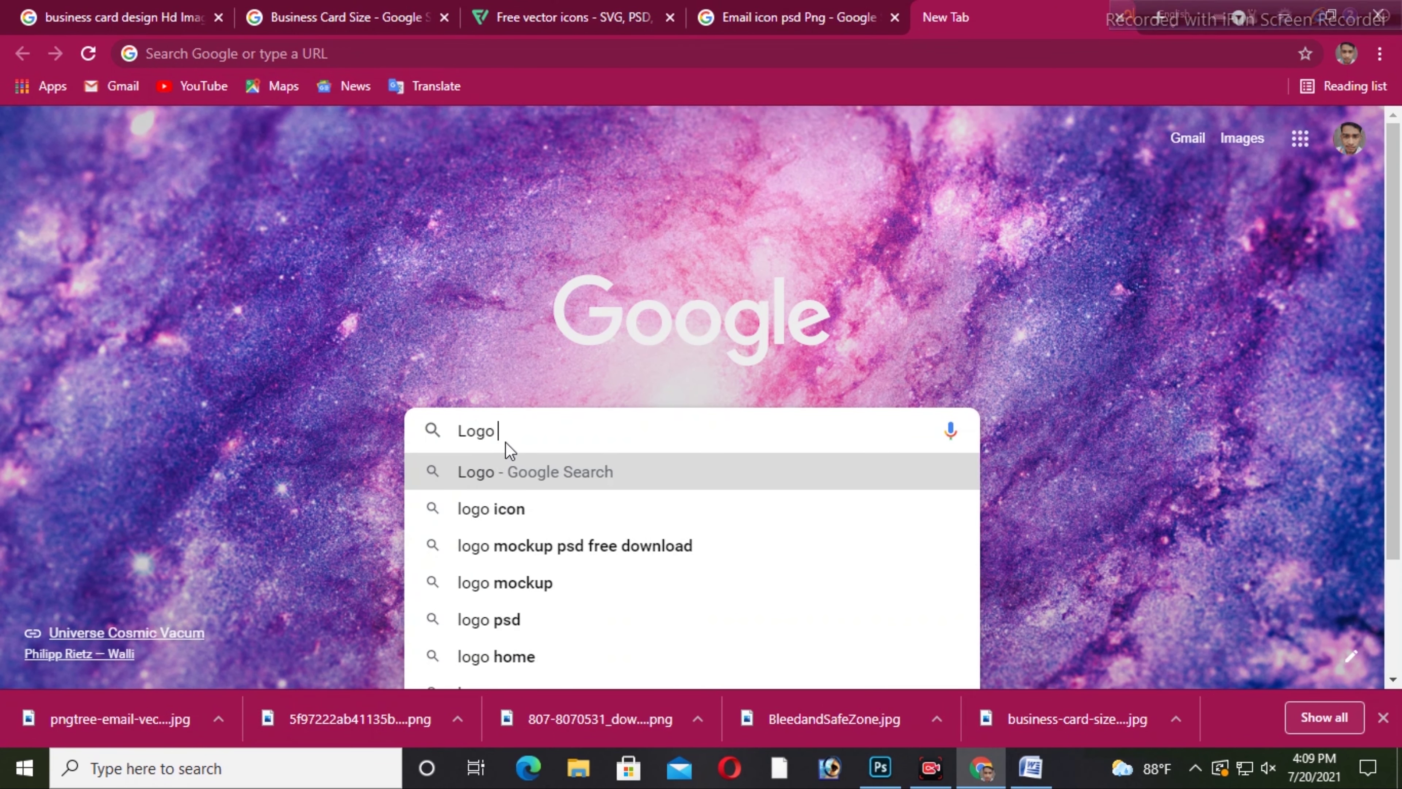
{"action": "type", "text": "Icon "}
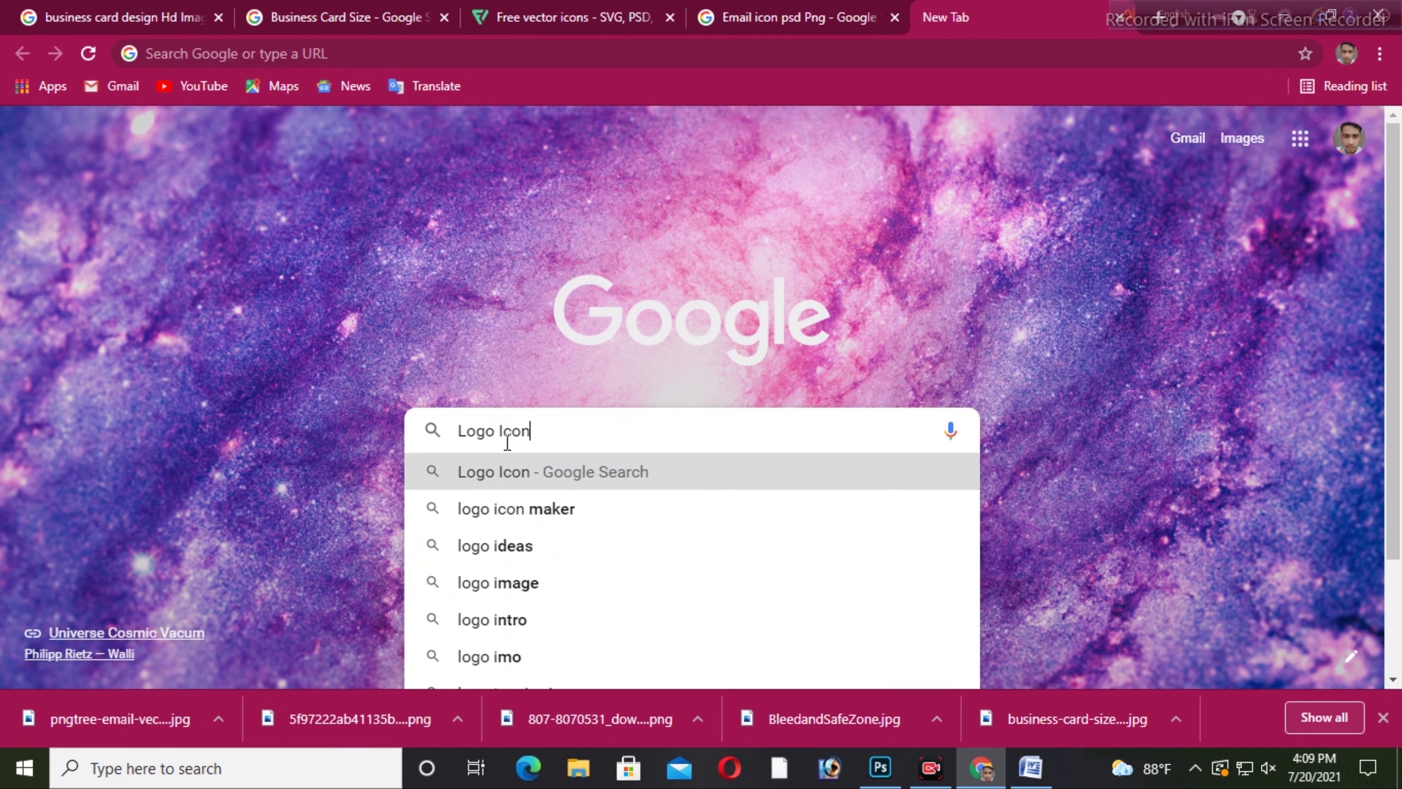
{"action": "type", "text": "Png"}
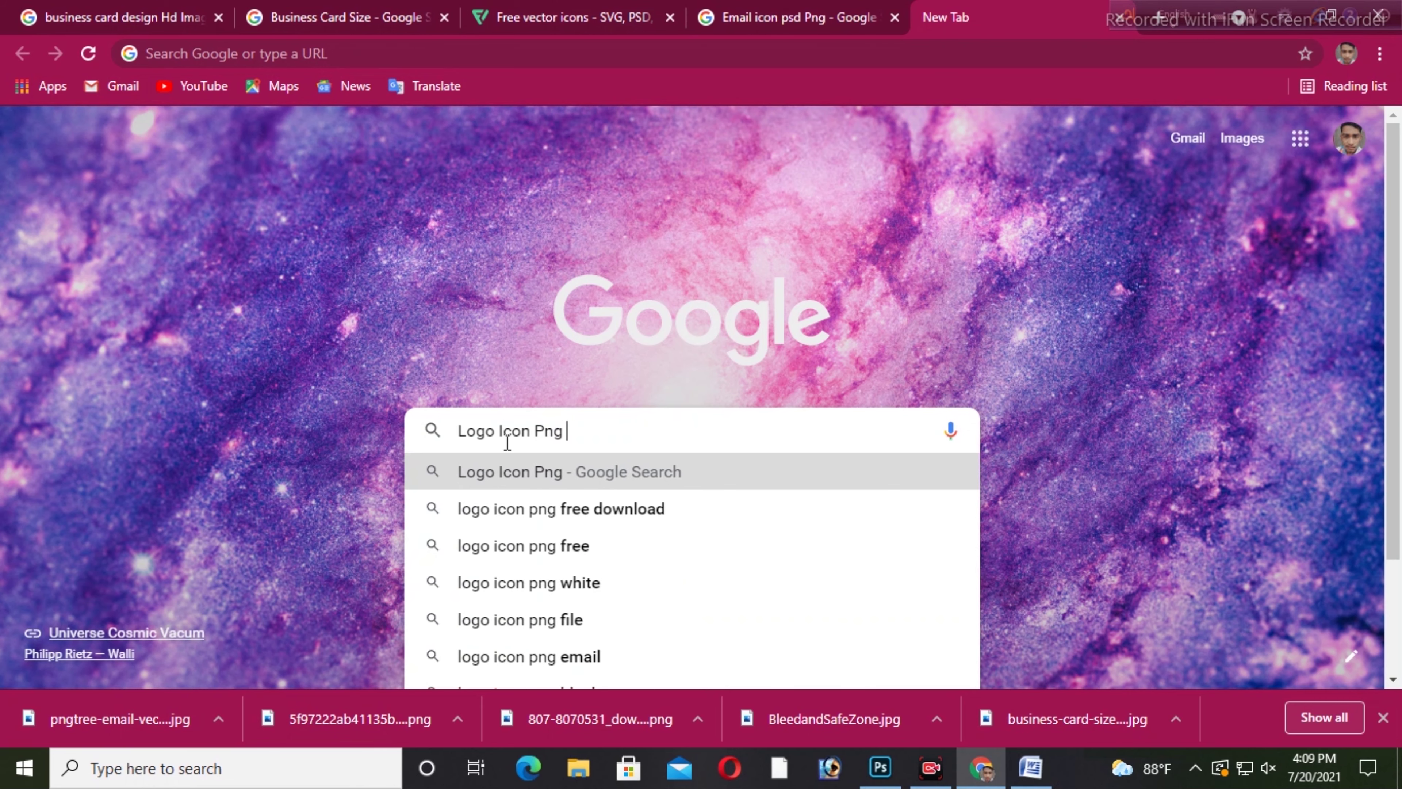
{"action": "left_click", "coordinate": [558, 509]}
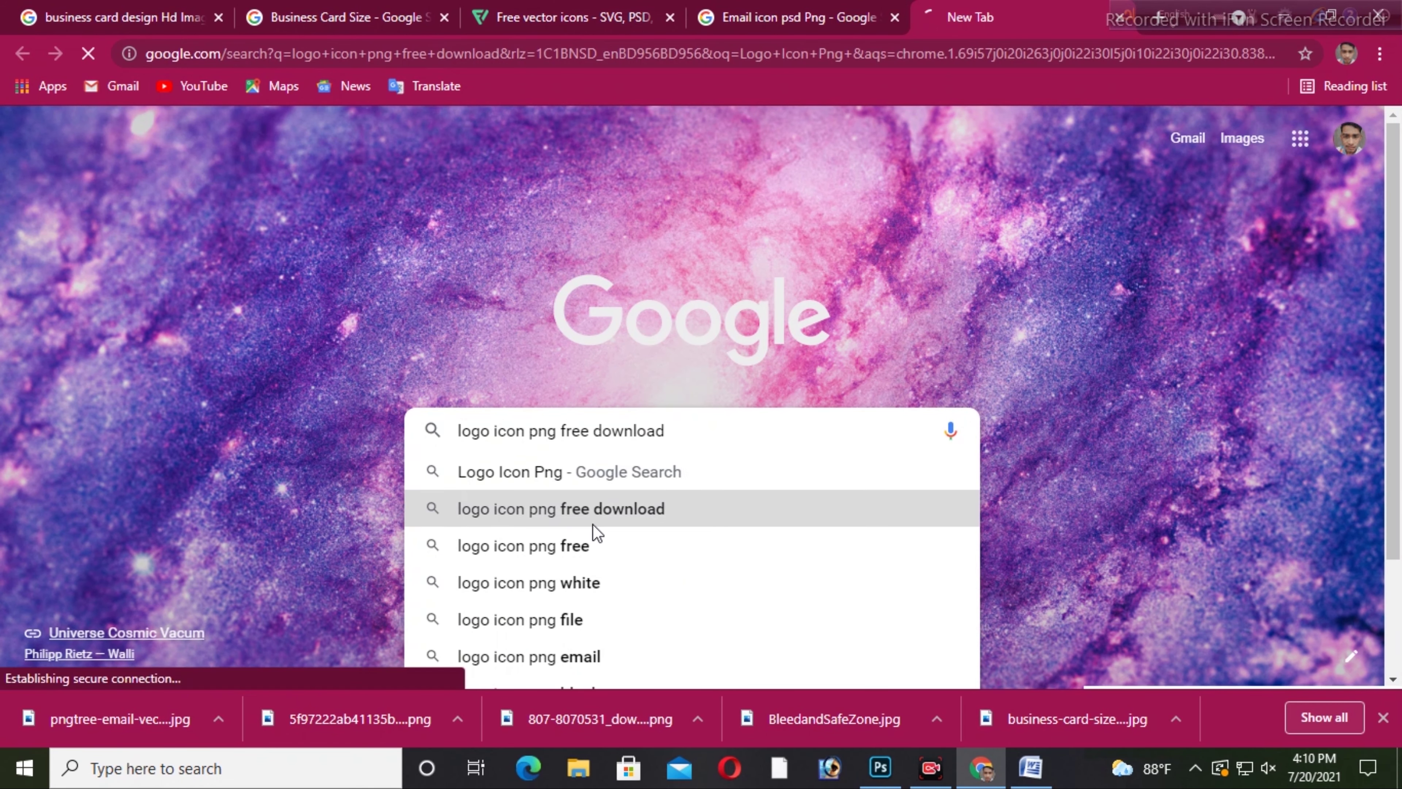
{"action": "left_click", "coordinate": [287, 220]}
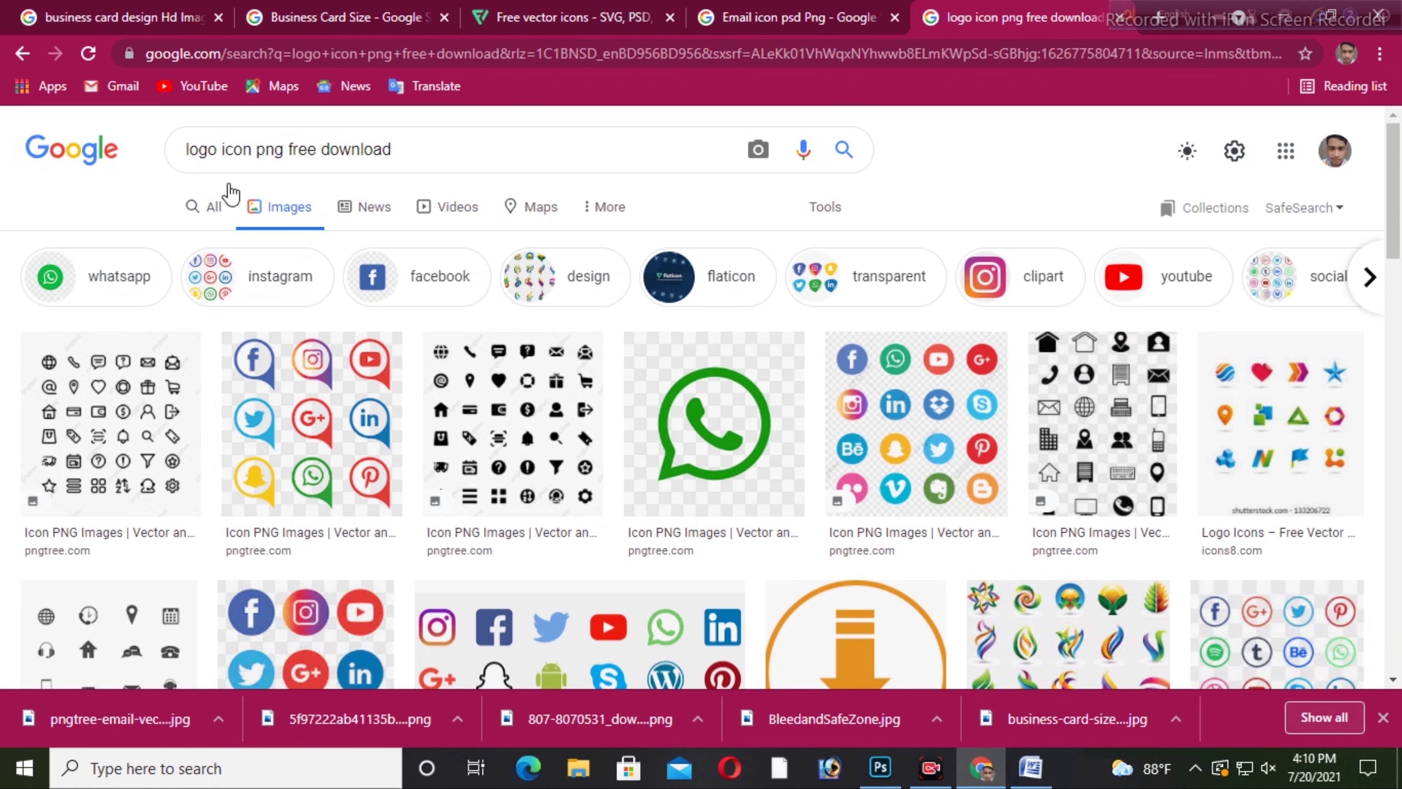
{"action": "left_click", "coordinate": [251, 150]}
{"action": "key", "text": "BackSpace"}
{"action": "key", "text": "BackSpace"}
{"action": "key", "text": "BackSpace"}
{"action": "key", "text": "BackSpace"}
{"action": "key", "text": "Return"}
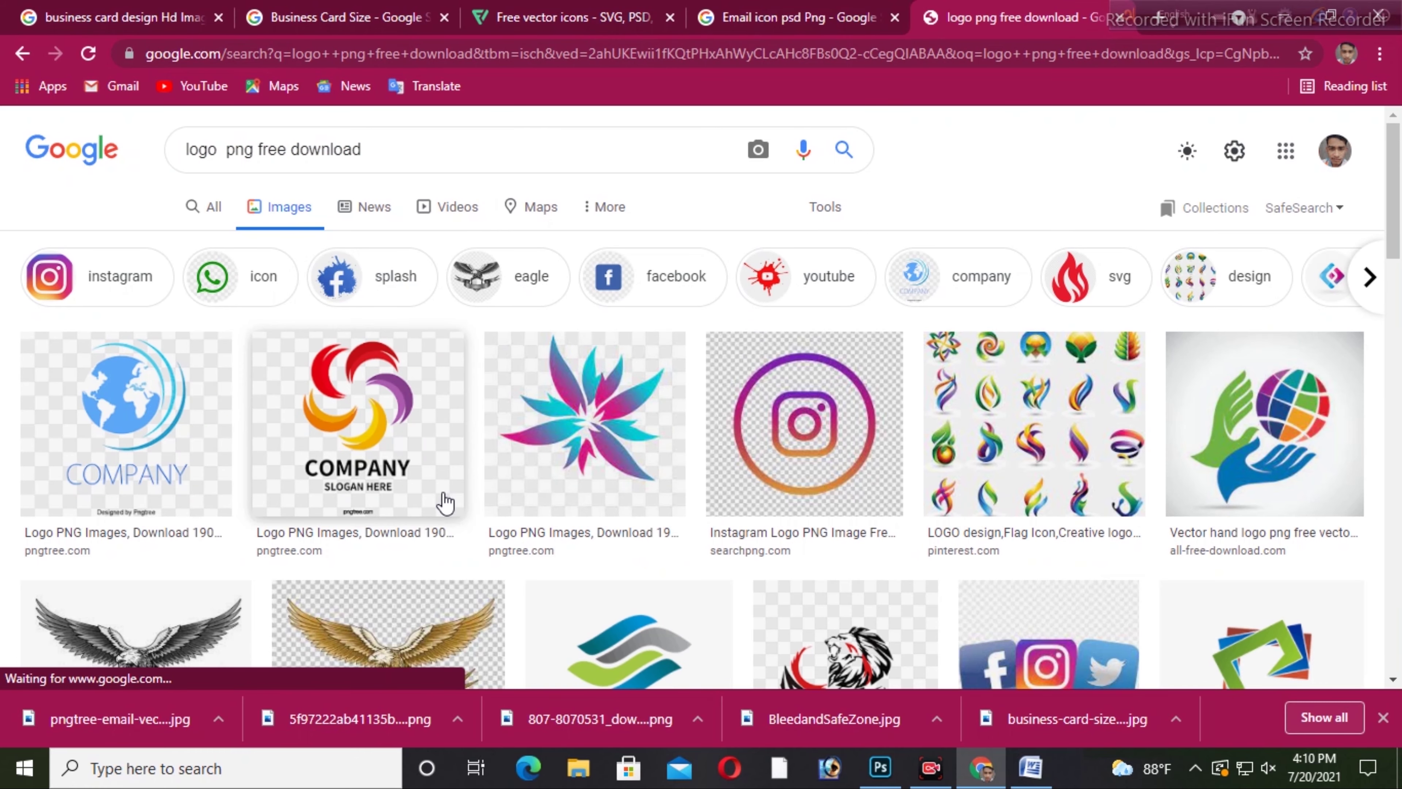
- Save the pink-and-teal flower logo image to Downloads
{"action": "left_click", "coordinate": [547, 453]}
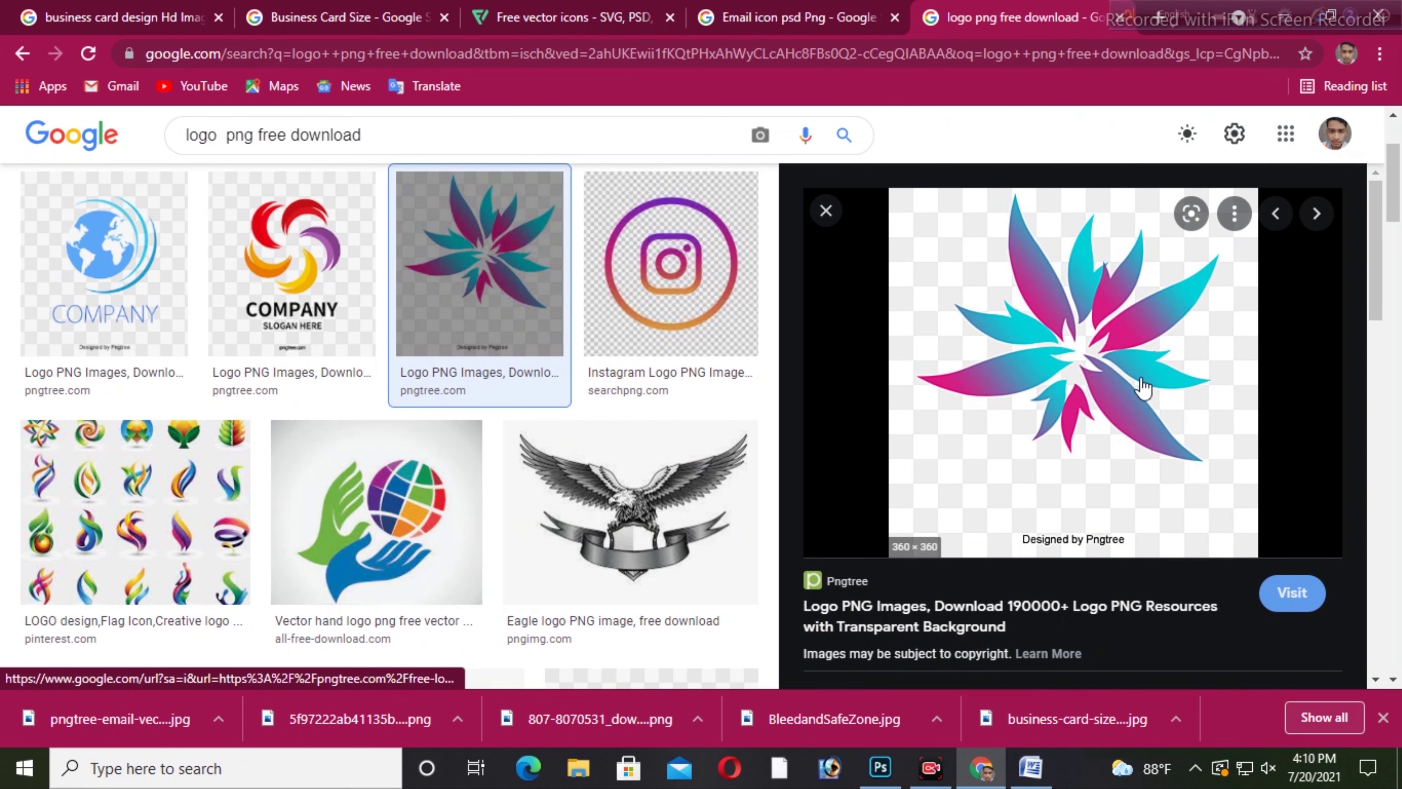
{"action": "right_click", "coordinate": [1058, 328]}
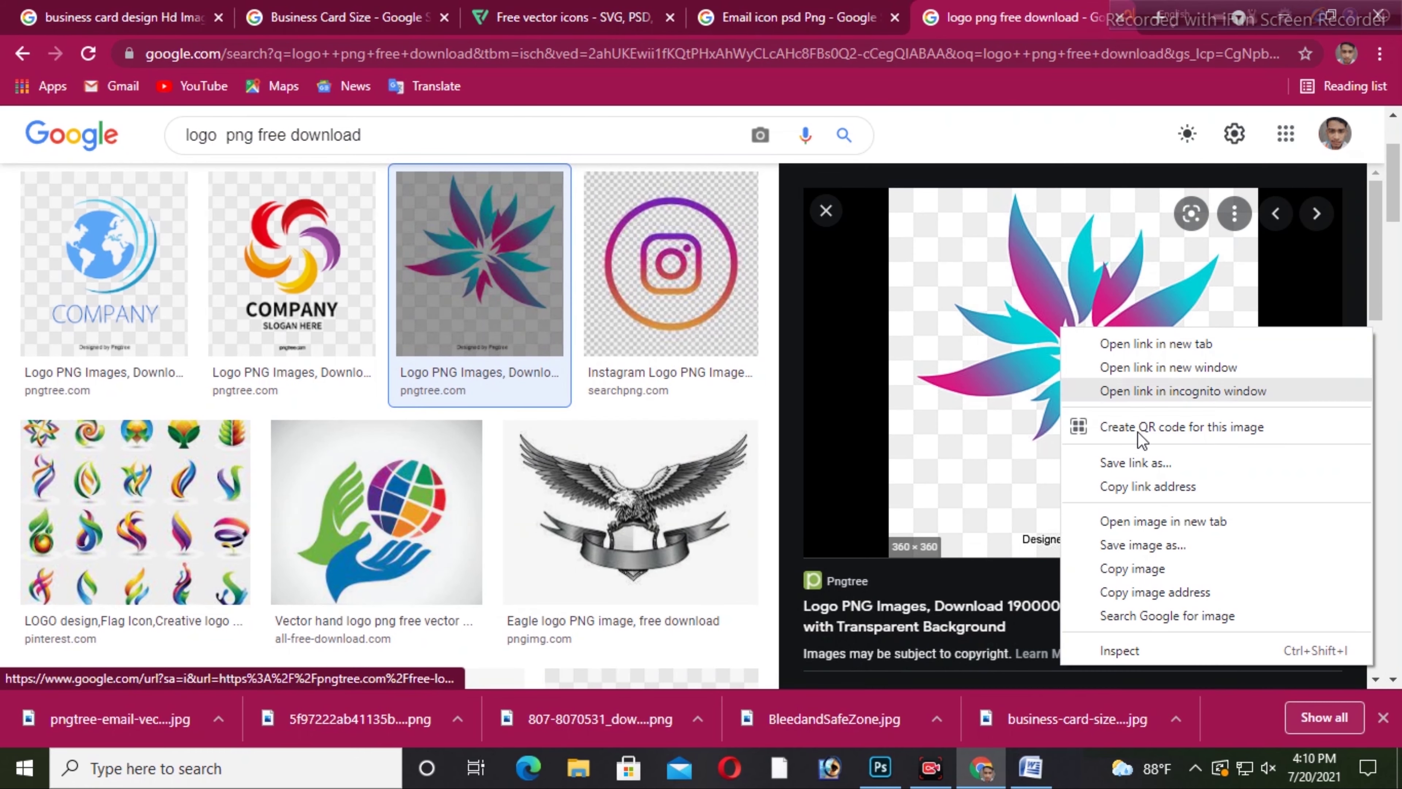
{"action": "left_click", "coordinate": [1138, 545]}
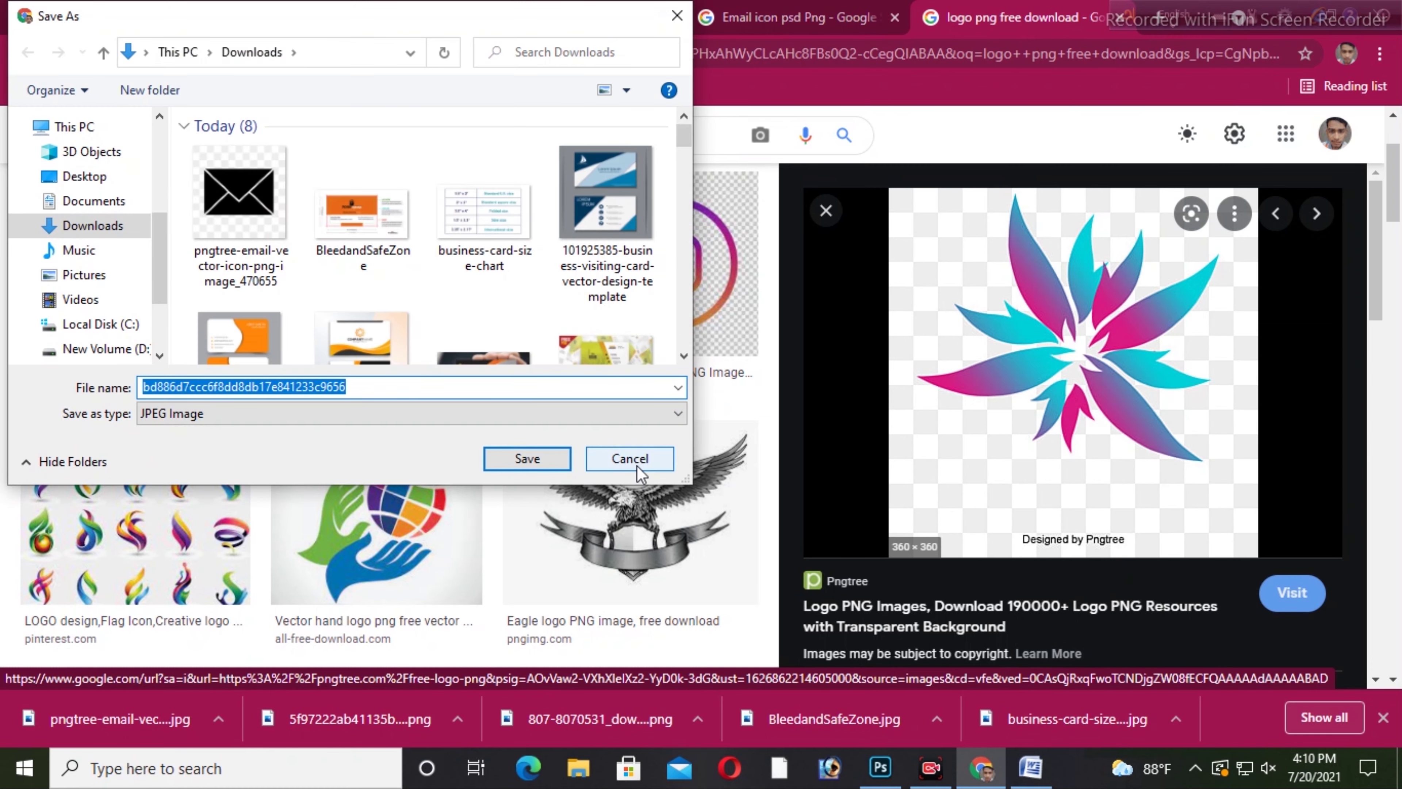
{"action": "key", "text": "Return"}
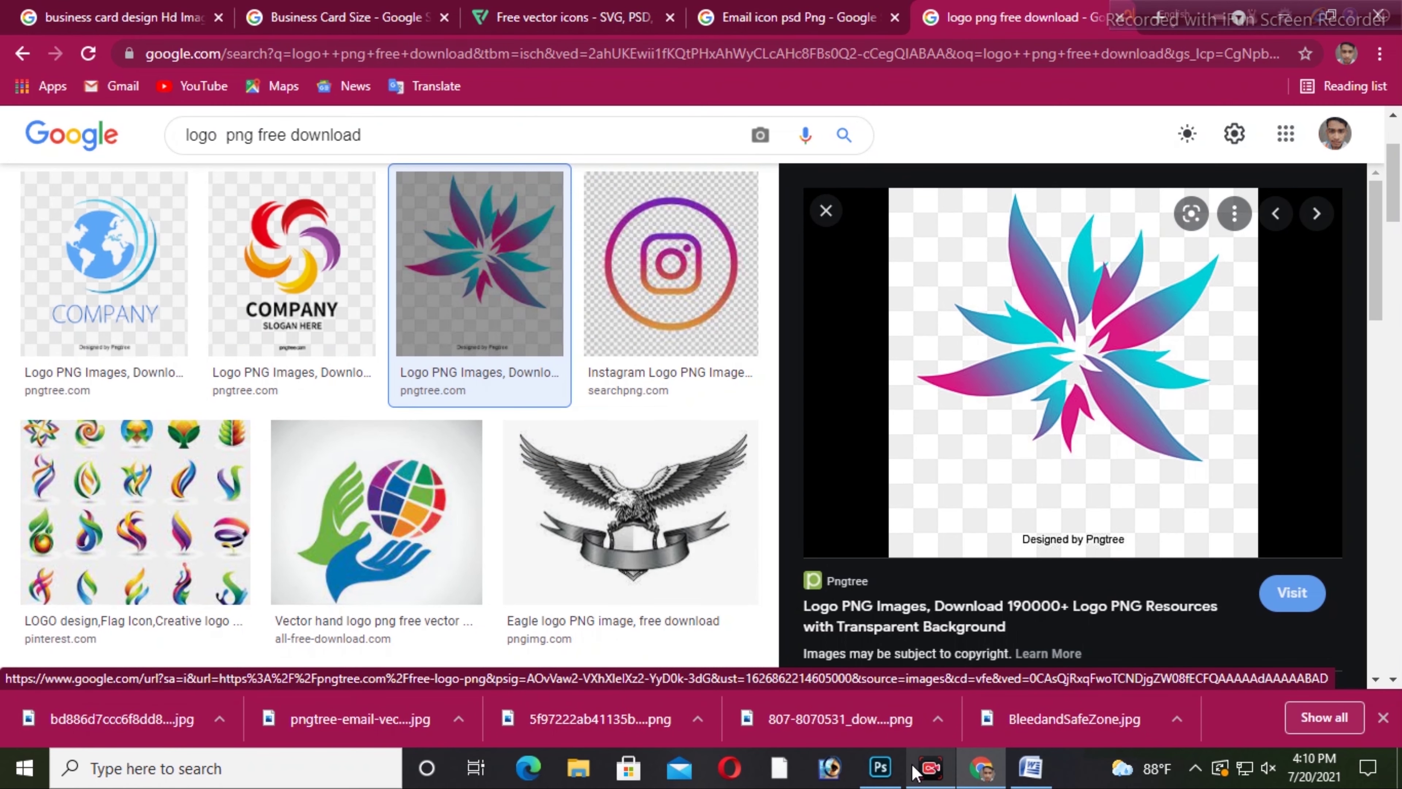
{"action": "left_click", "coordinate": [881, 769]}
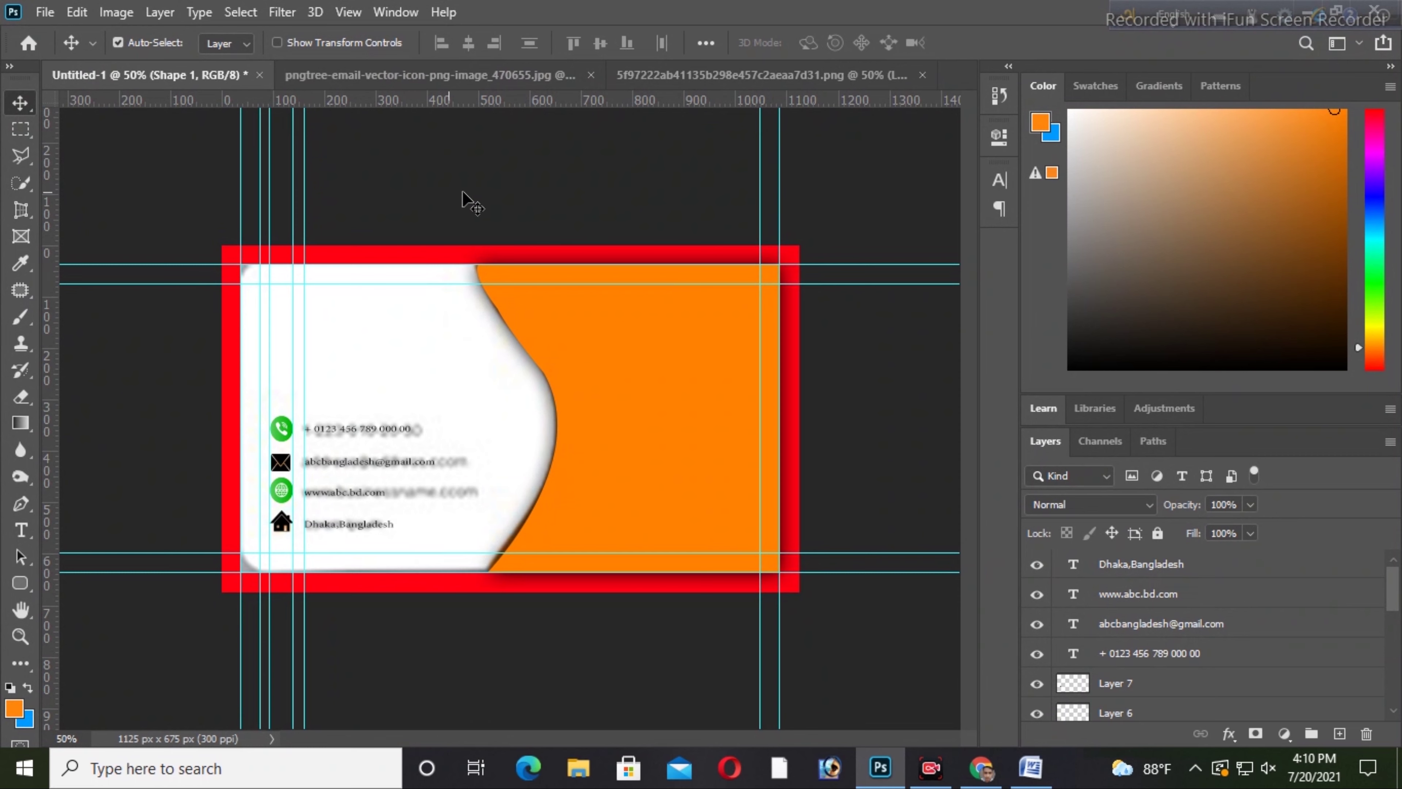
- Close the envelope and house images and open the downloaded flower logo file
{"action": "left_click", "coordinate": [591, 75]}
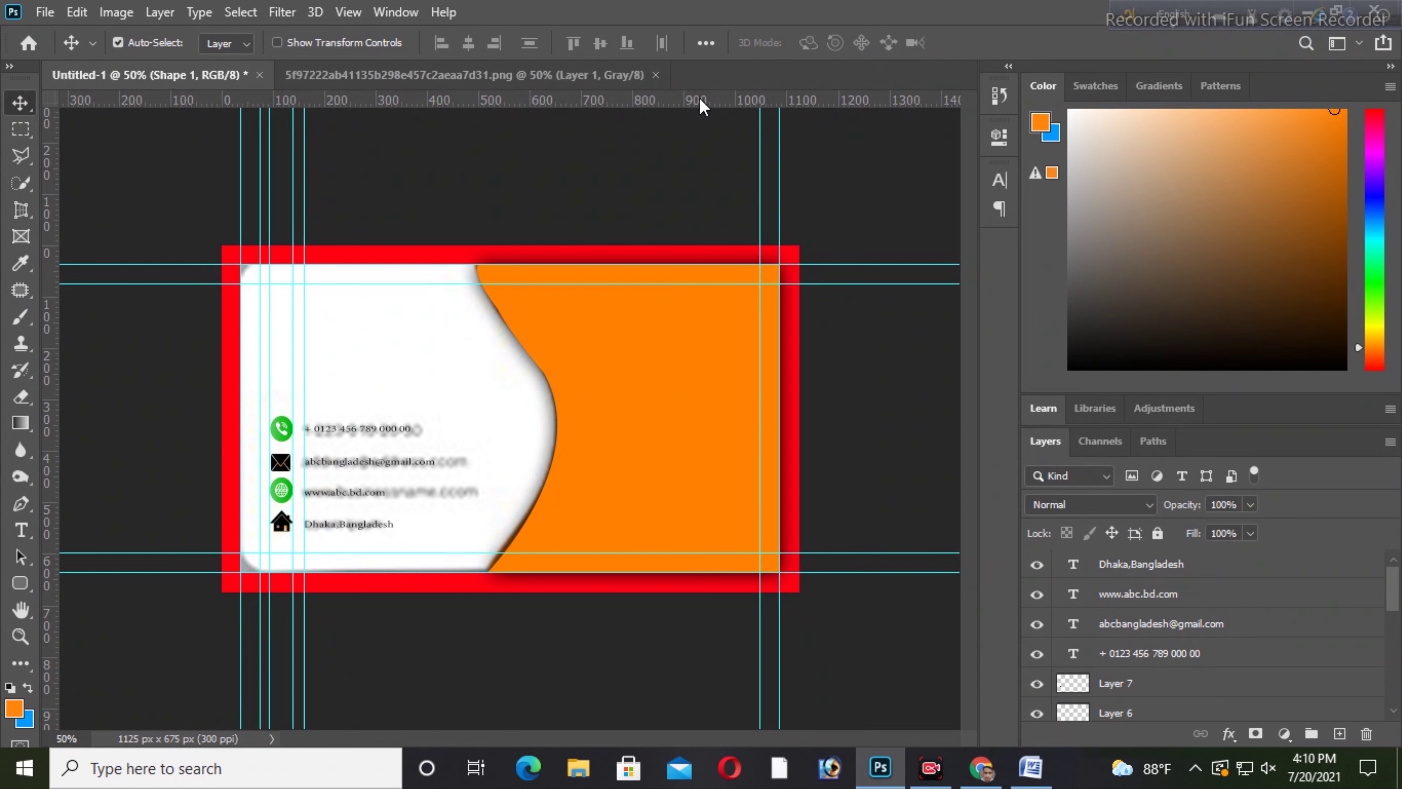
{"action": "left_click", "coordinate": [663, 75]}
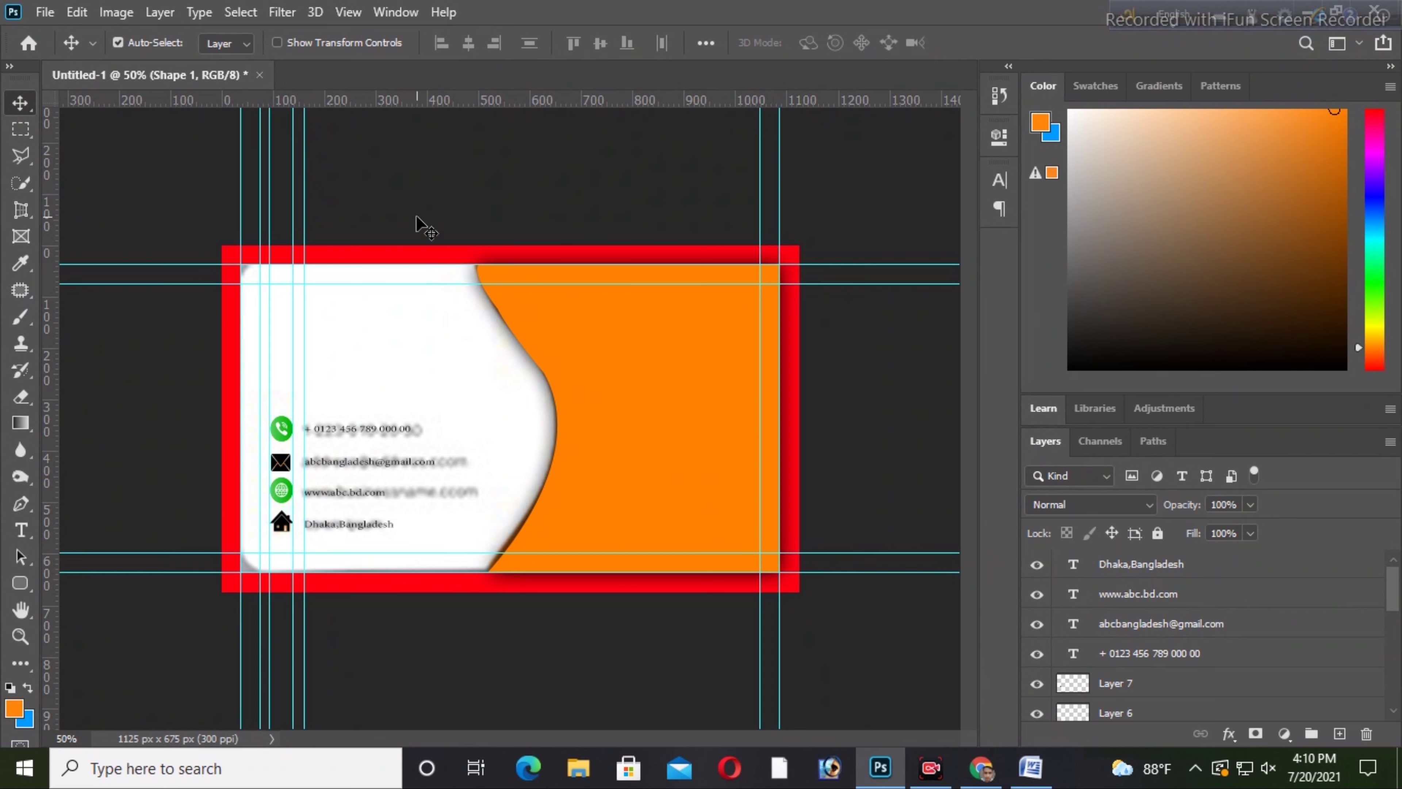
{"action": "key", "text": "ctrl+o"}
{"action": "left_click", "coordinate": [240, 190]}
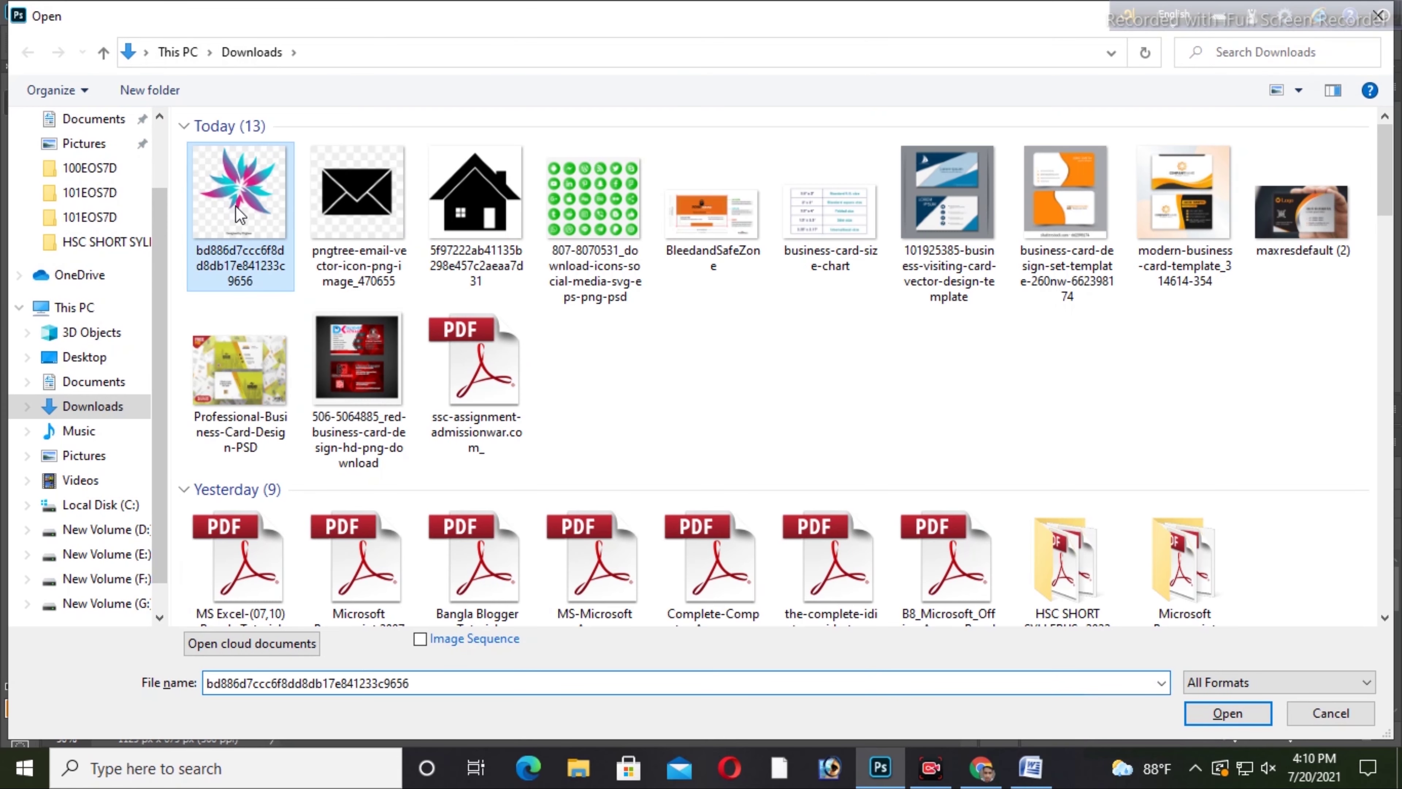
{"action": "key", "text": "Return"}
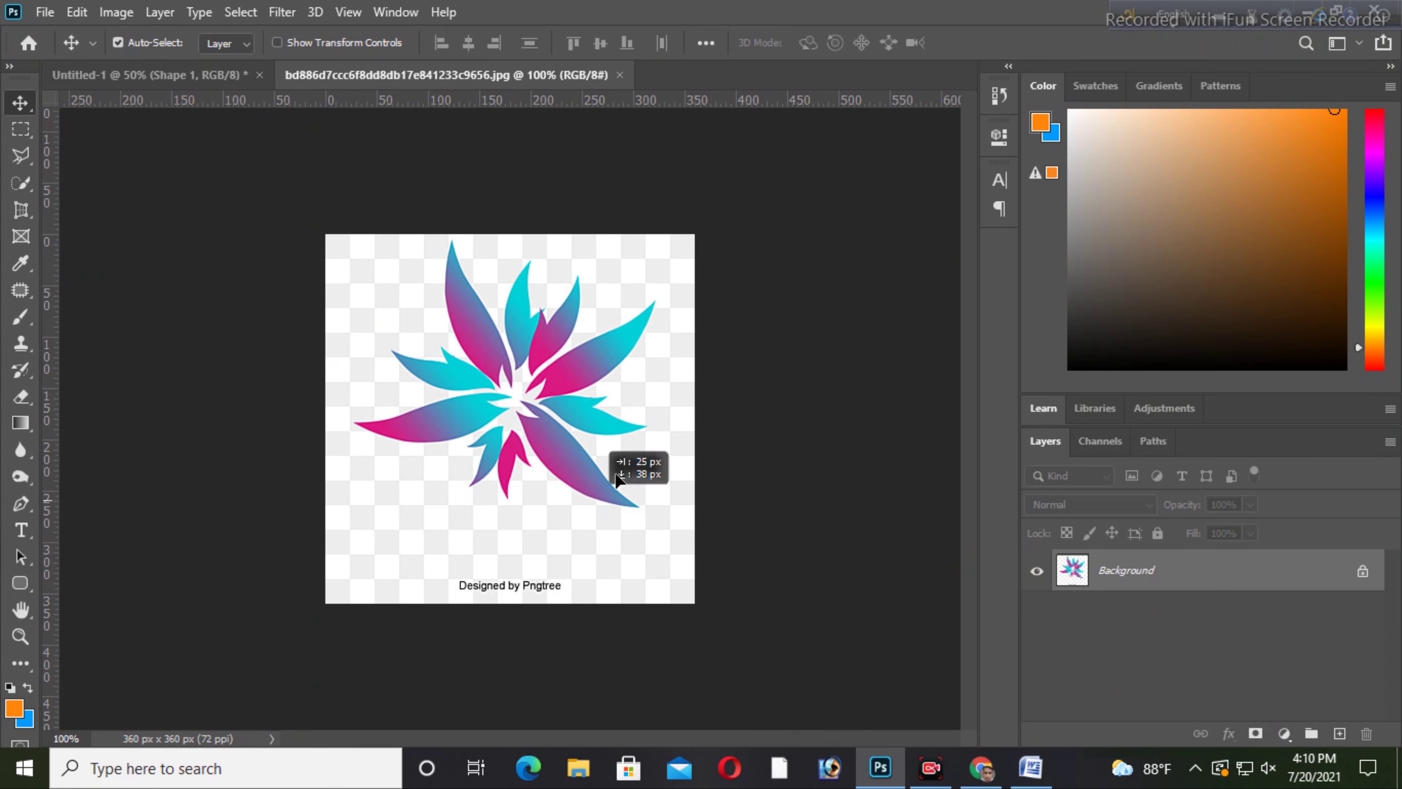
- Dismiss the layer conversion prompt and pick the Quick Selection Tool
{"action": "left_click_drag", "start_coordinate": [400, 534], "coordinate": [739, 498]}
{"action": "key", "text": "Escape"}
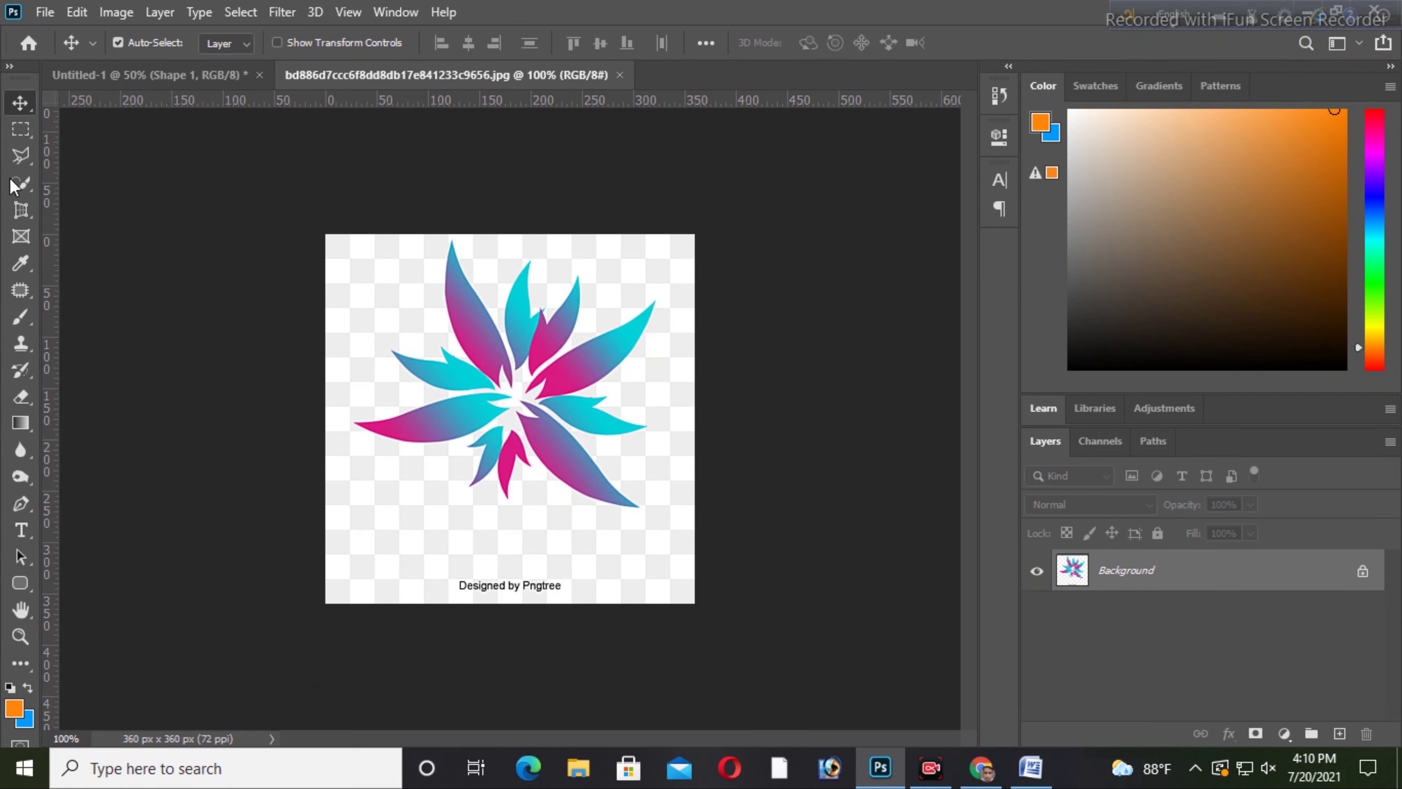
{"action": "left_click_drag", "start_coordinate": [12, 185], "coordinate": [83, 200]}
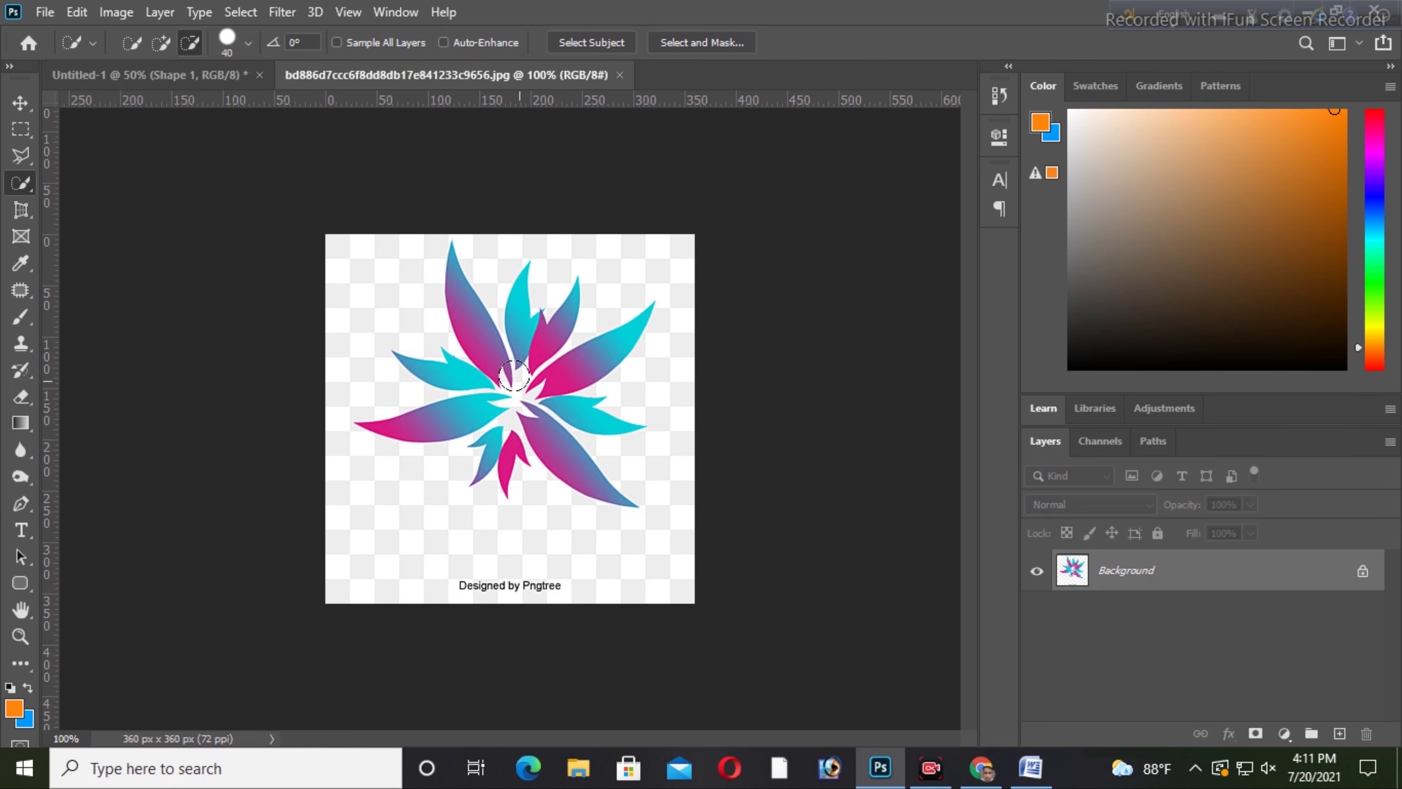
- Zoom in and select the flower's upper-right, lower-right, small pink and long left petals
{"action": "key", "text": "ctrl+plus"}
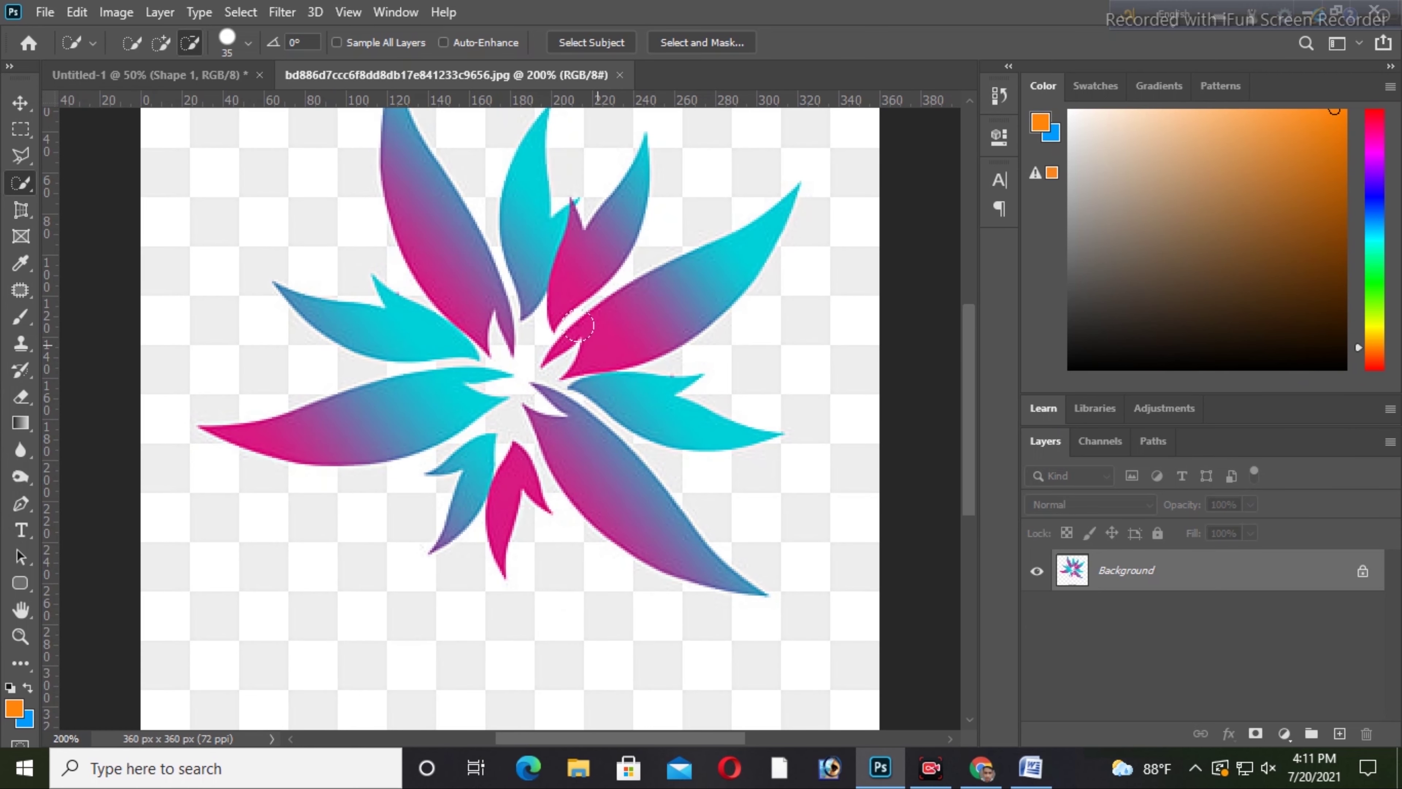
{"action": "left_click", "coordinate": [609, 324]}
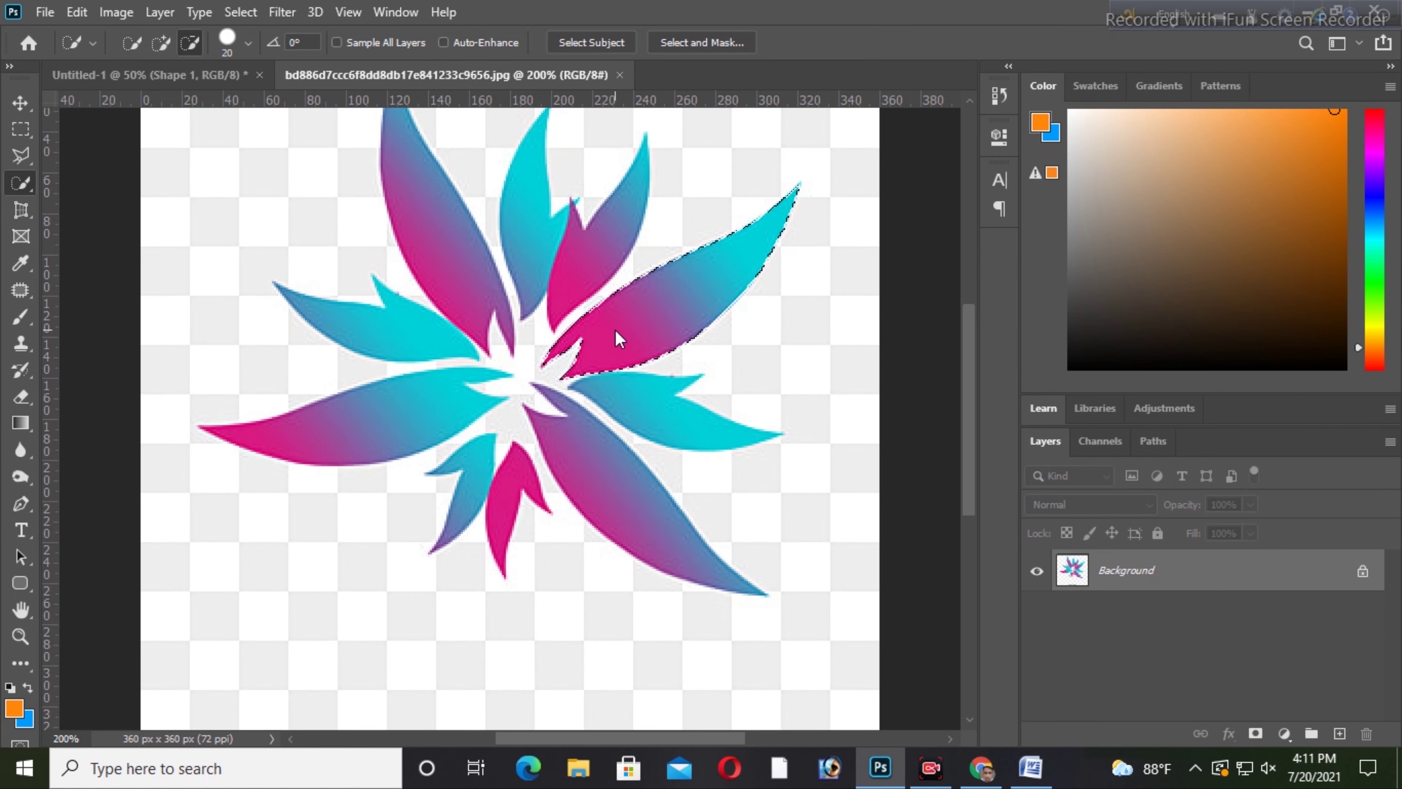
{"action": "key", "text": "alt"}
{"action": "left_click_drag", "start_coordinate": [647, 396], "coordinate": [529, 480]}
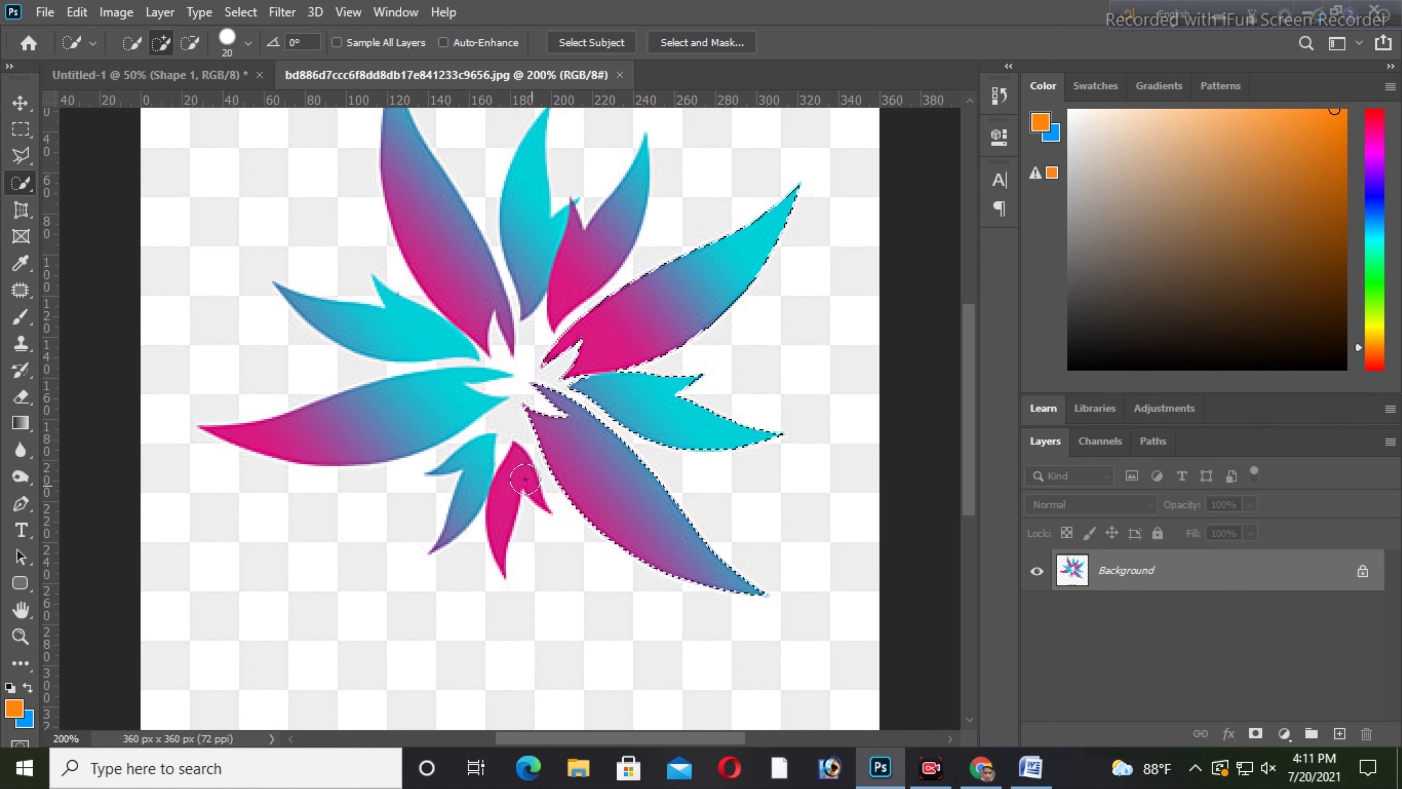
{"action": "left_click", "coordinate": [512, 471]}
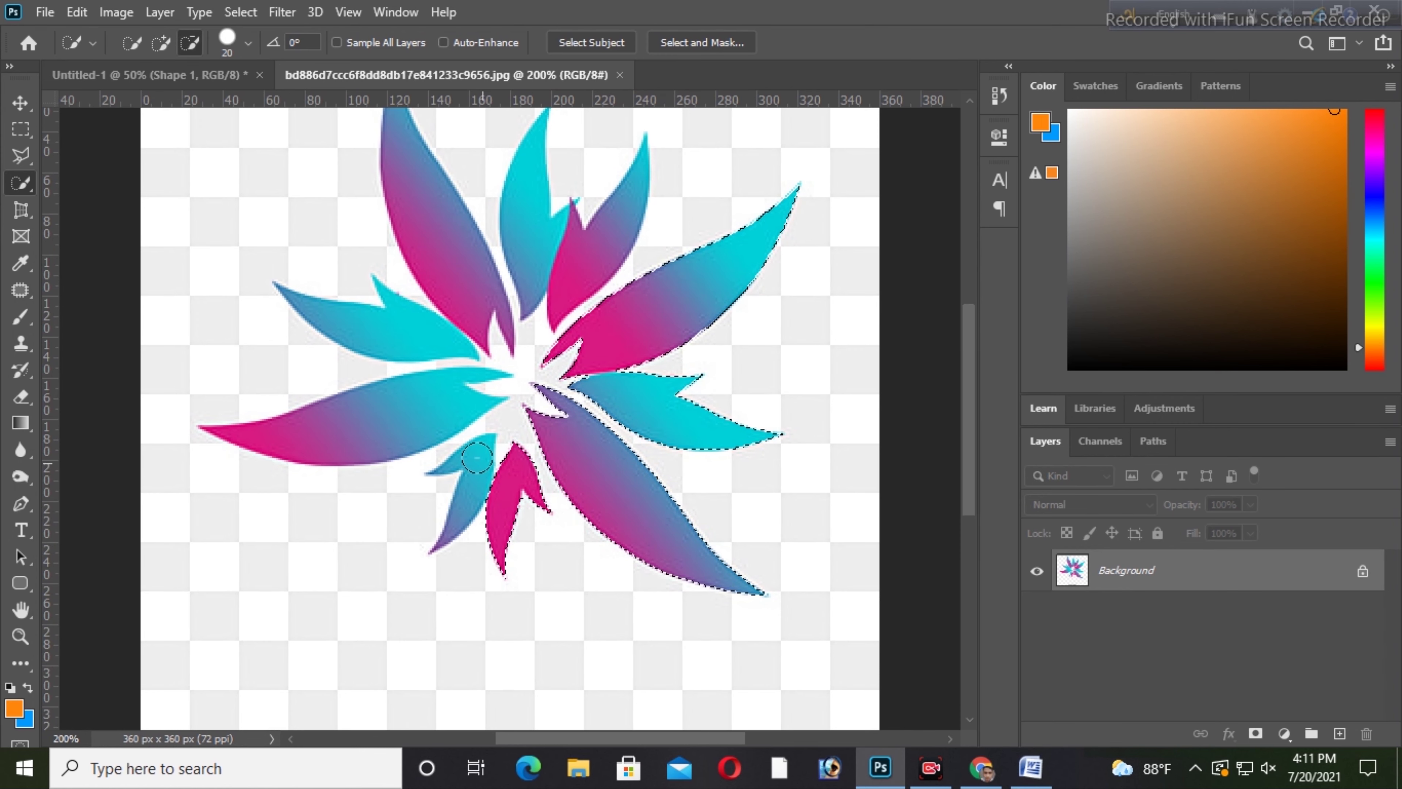
{"action": "left_click", "coordinate": [441, 406]}
- Add the upper-left, cyan and magenta petals, refining edges with a smaller brush
{"action": "left_click", "coordinate": [392, 328]}
{"action": "left_click", "coordinate": [459, 287]}
{"action": "left_click", "coordinate": [530, 230]}
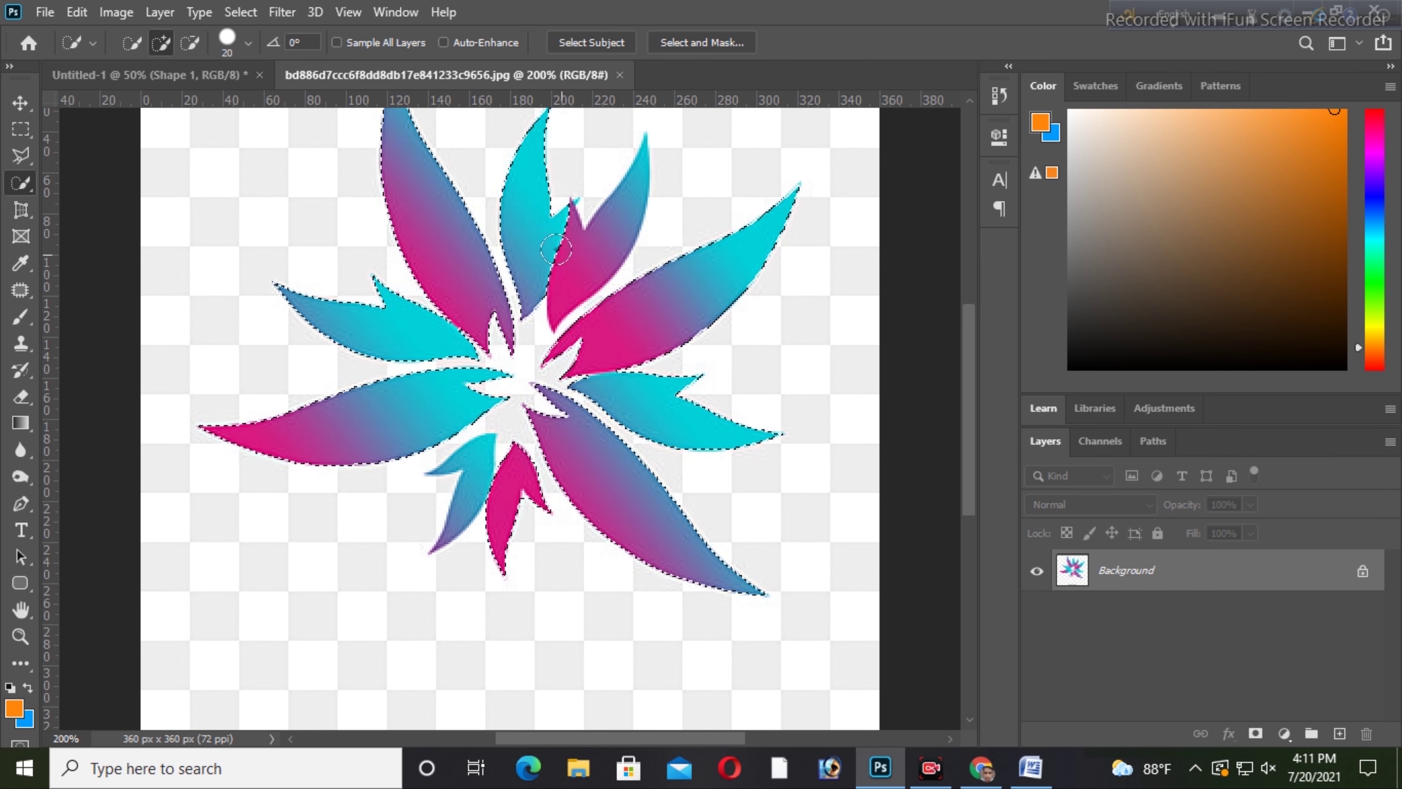
{"action": "left_click", "coordinate": [585, 243]}
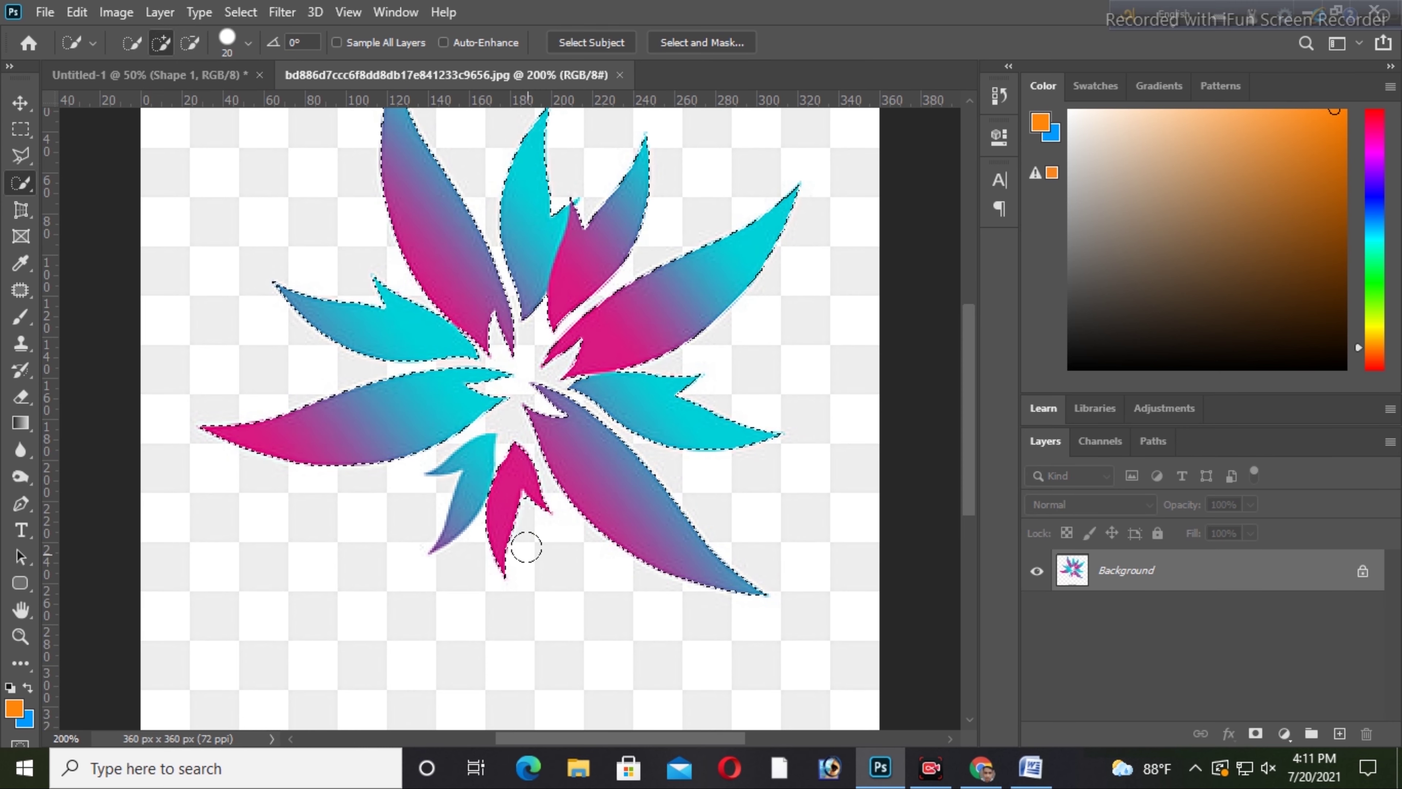
{"action": "key", "text": "bracketleft"}
{"action": "key", "text": "alt"}
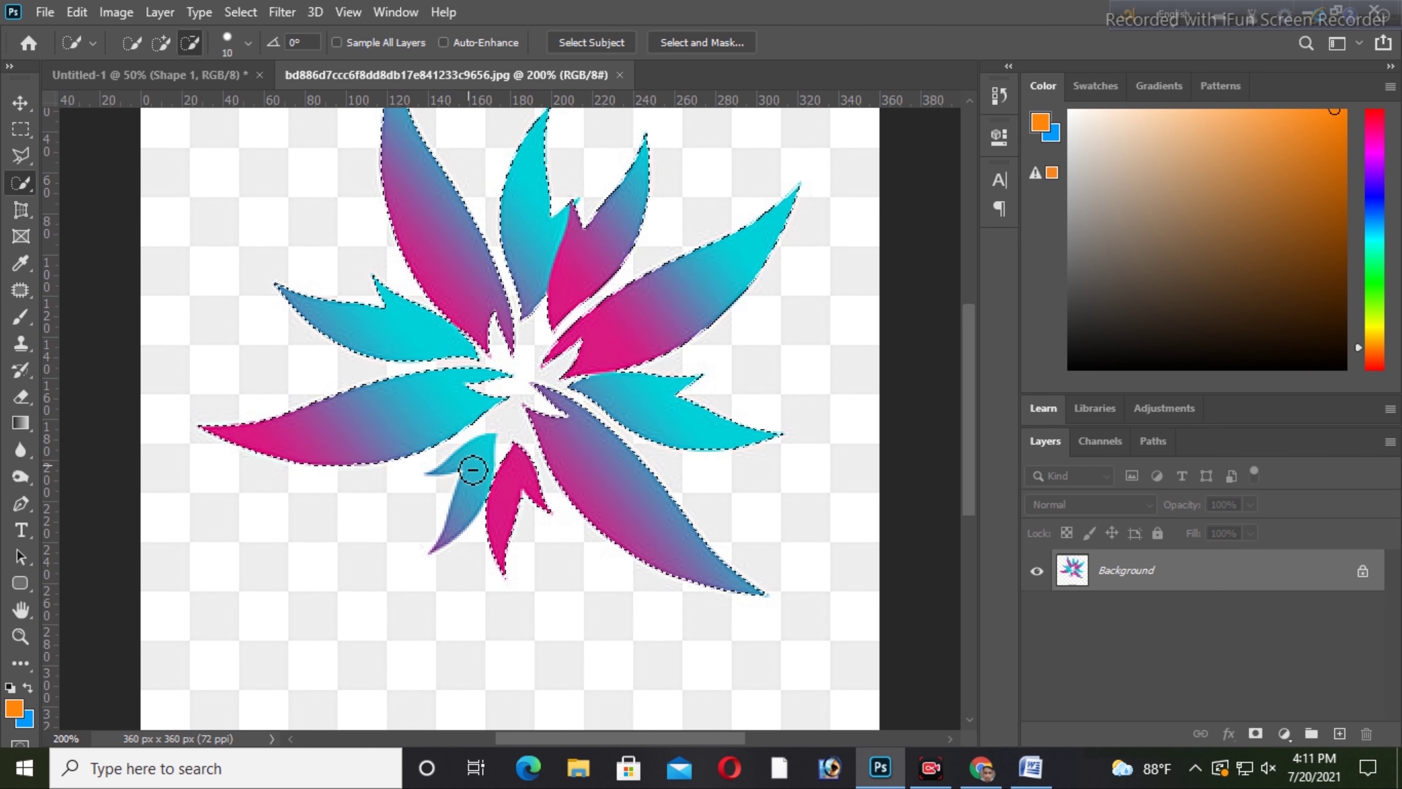
{"action": "key", "text": "bracketleft"}
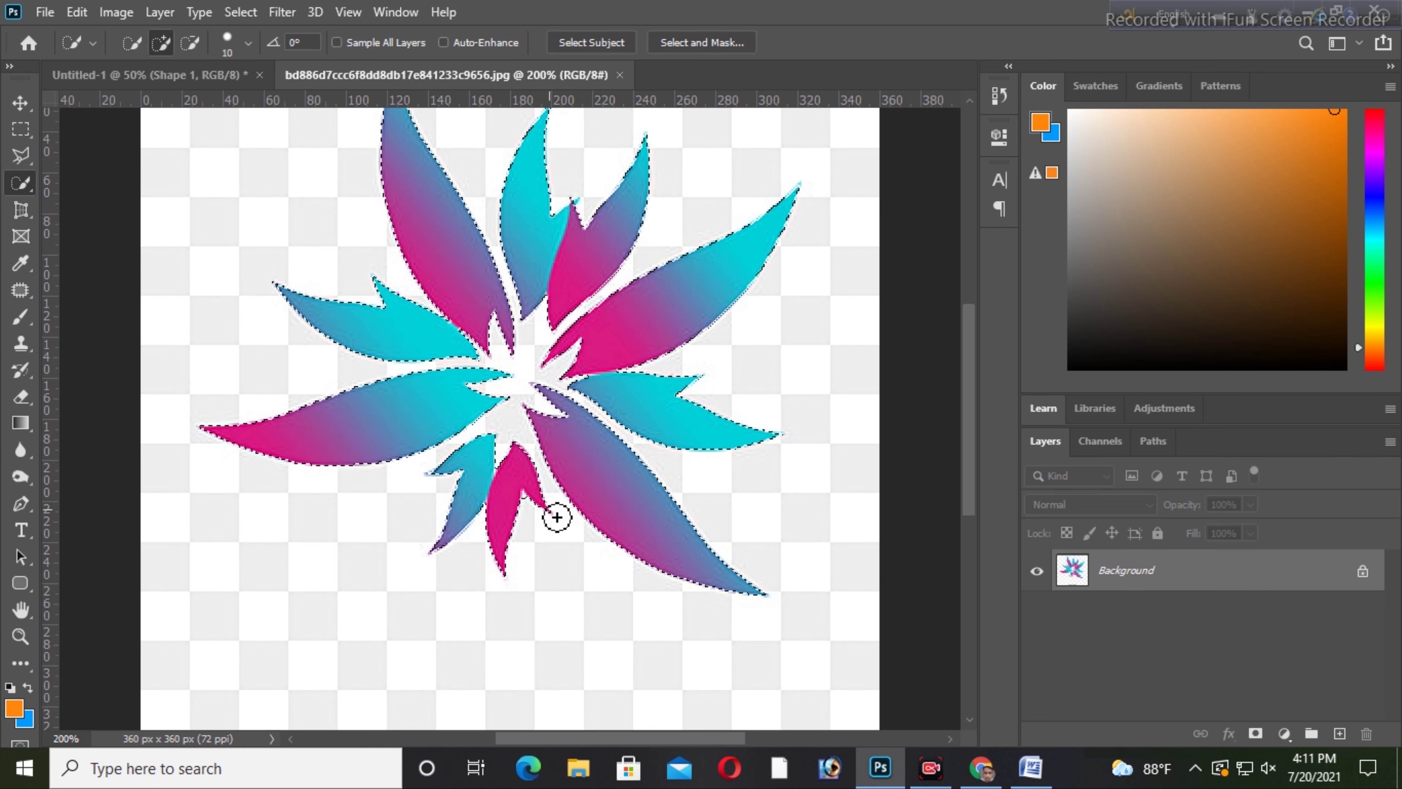
{"action": "key", "text": "alt"}
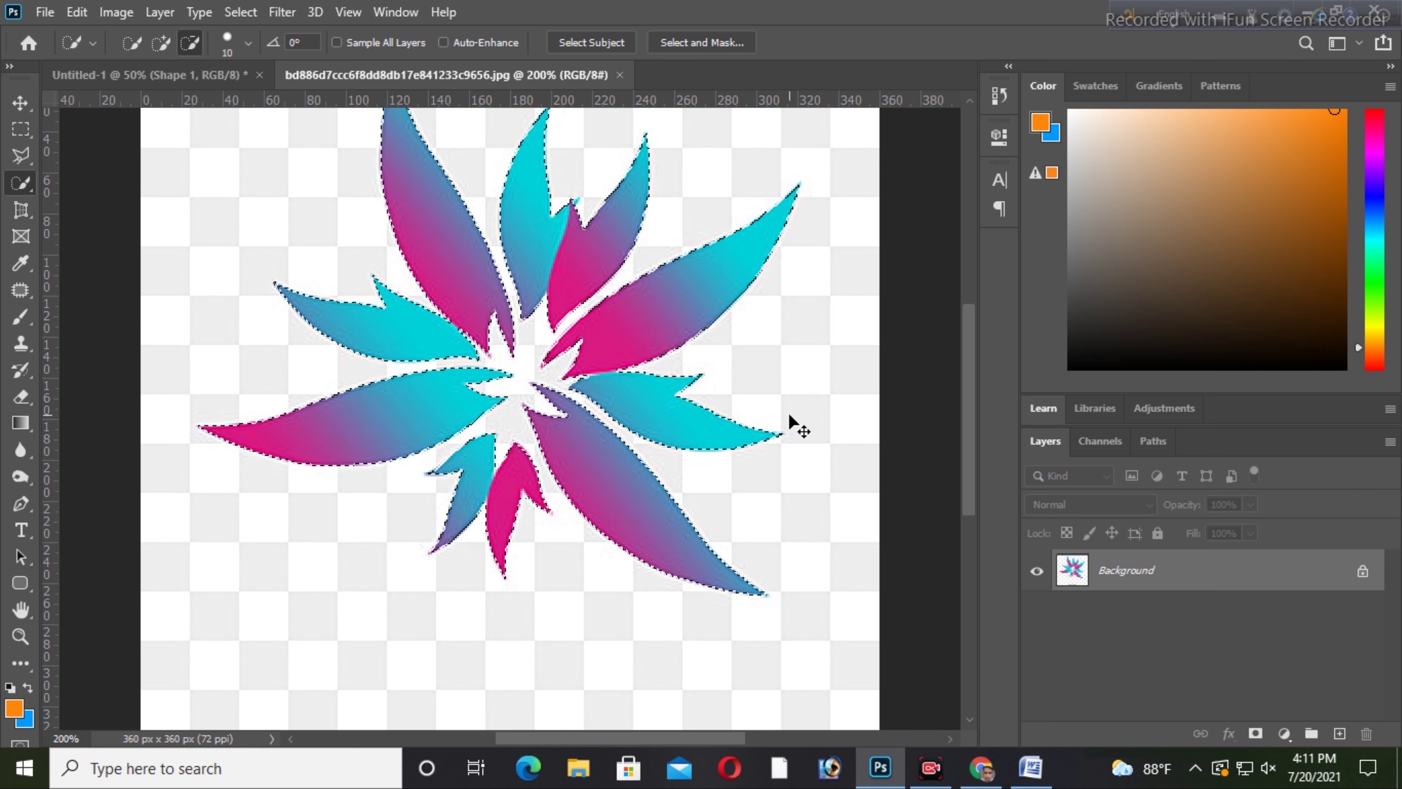
{"action": "scroll", "coordinate": [794, 422], "scroll_direction": "down", "scroll_amount": 2}
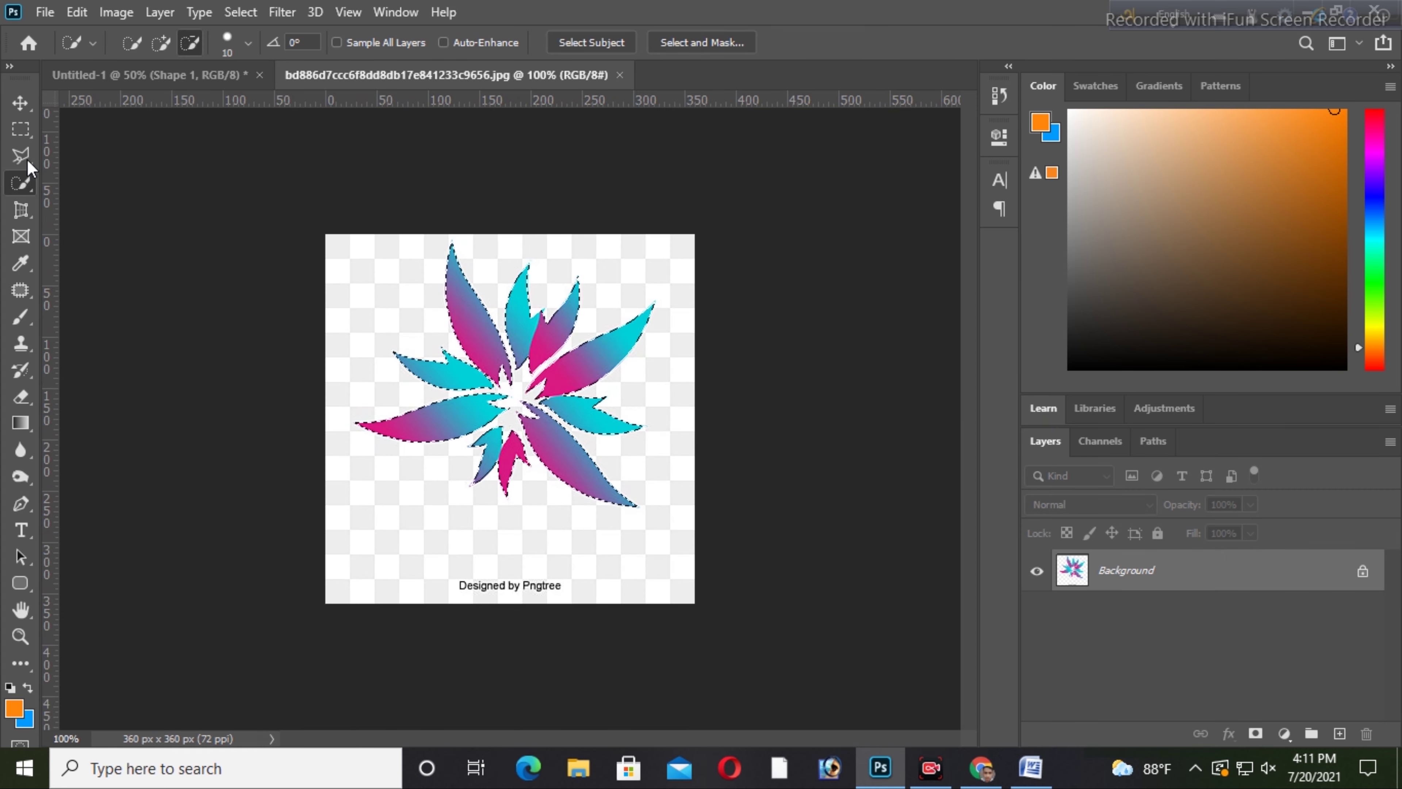
{"action": "left_click", "coordinate": [20, 103]}
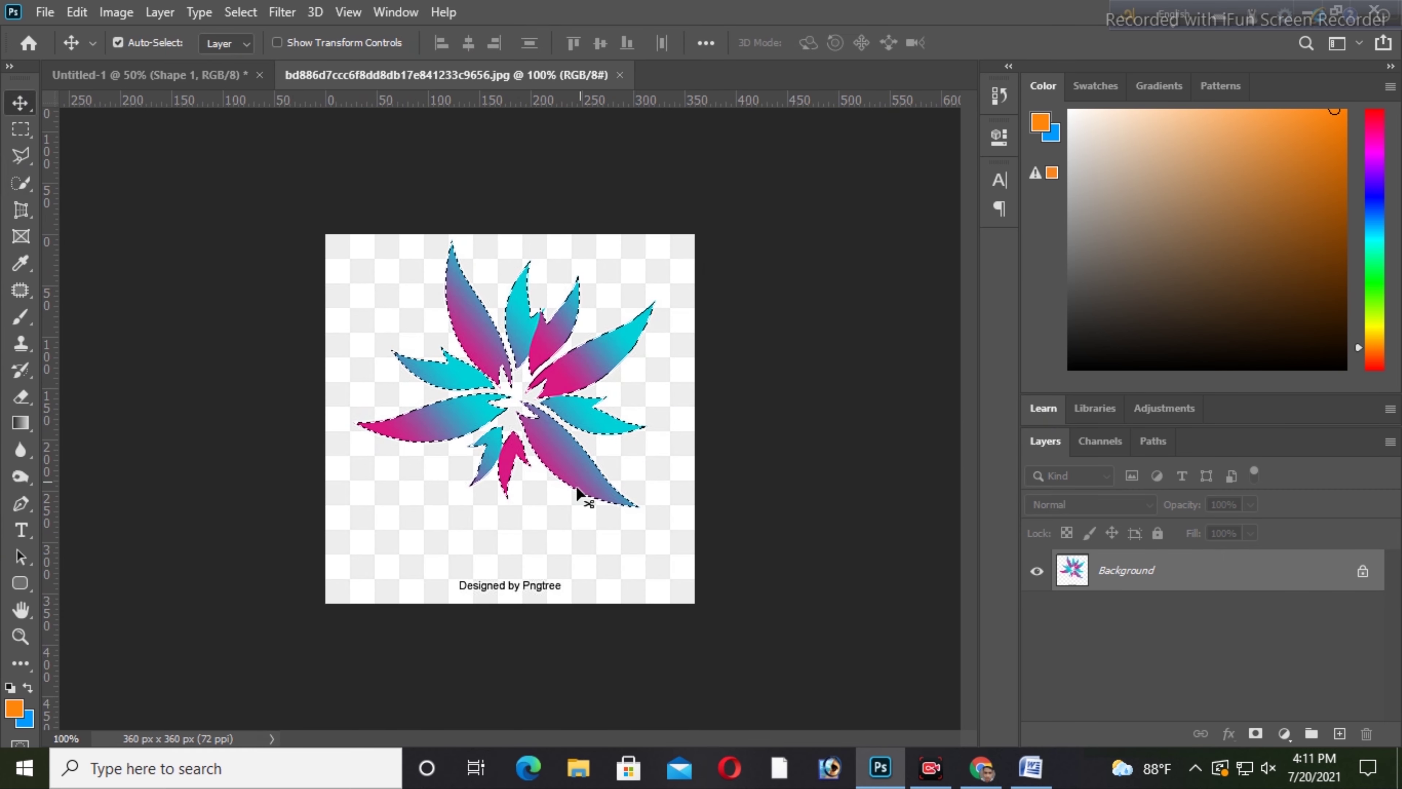
- Move the selected flower onto the Untitled-1 card and scale it over the orange half
{"action": "mouse_move", "coordinate": [424, 389]}
{"action": "left_mouse_down"}
{"action": "mouse_move", "coordinate": [646, 426]}
{"action": "mouse_move", "coordinate": [183, 124]}
{"action": "left_mouse_up"}
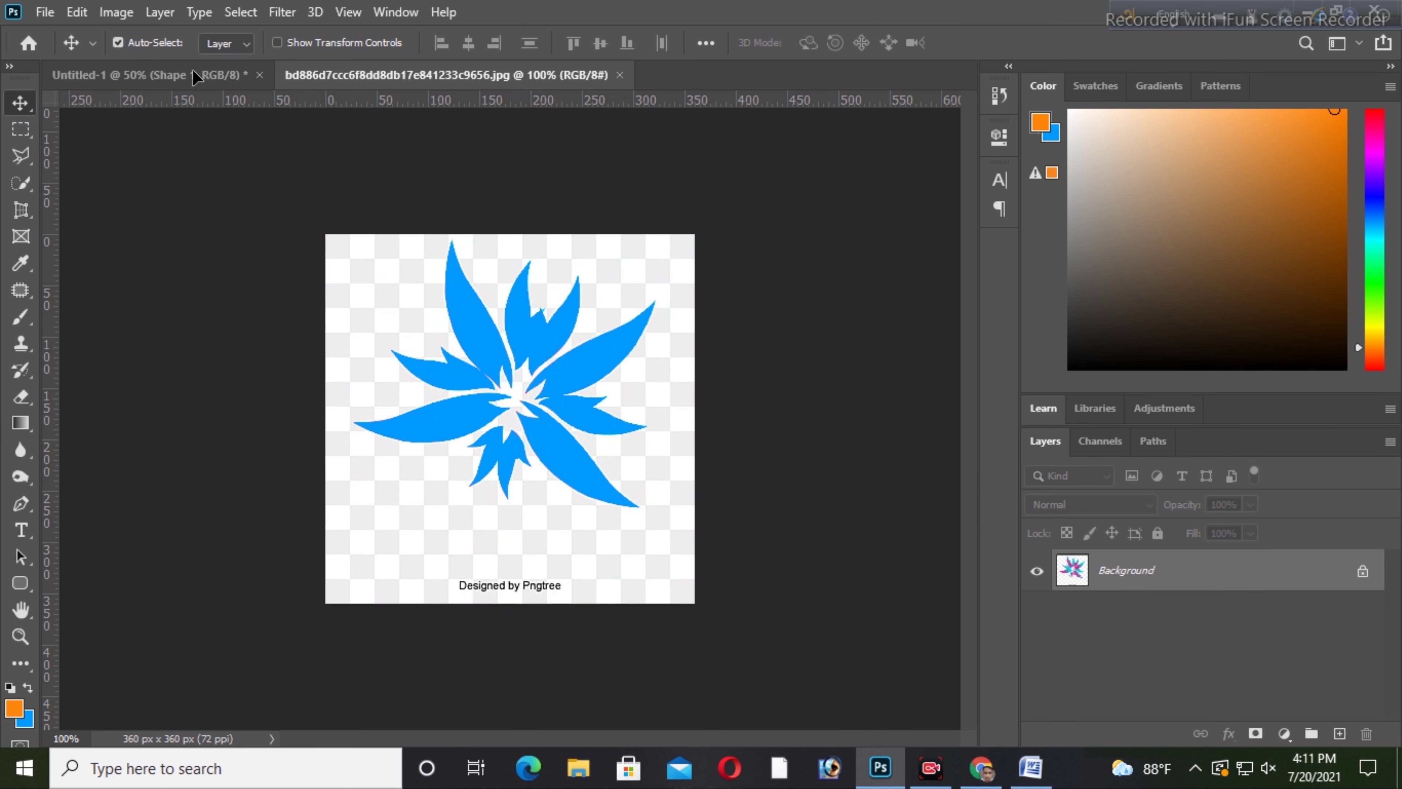
{"action": "left_click_drag", "start_coordinate": [183, 124], "coordinate": [642, 434]}
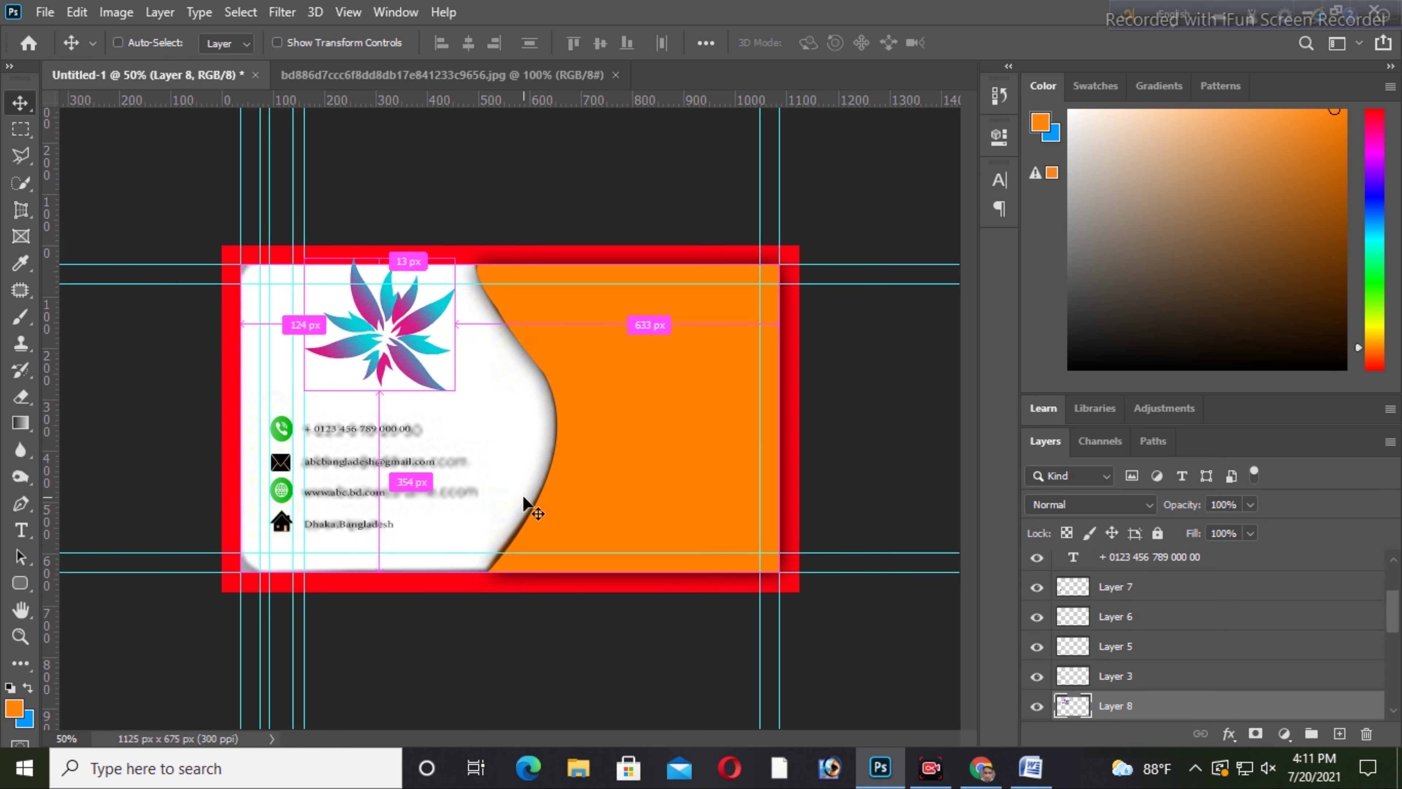
{"action": "key", "text": "ctrl+t"}
{"action": "left_click_drag", "start_coordinate": [454, 391], "coordinate": [373, 332]}
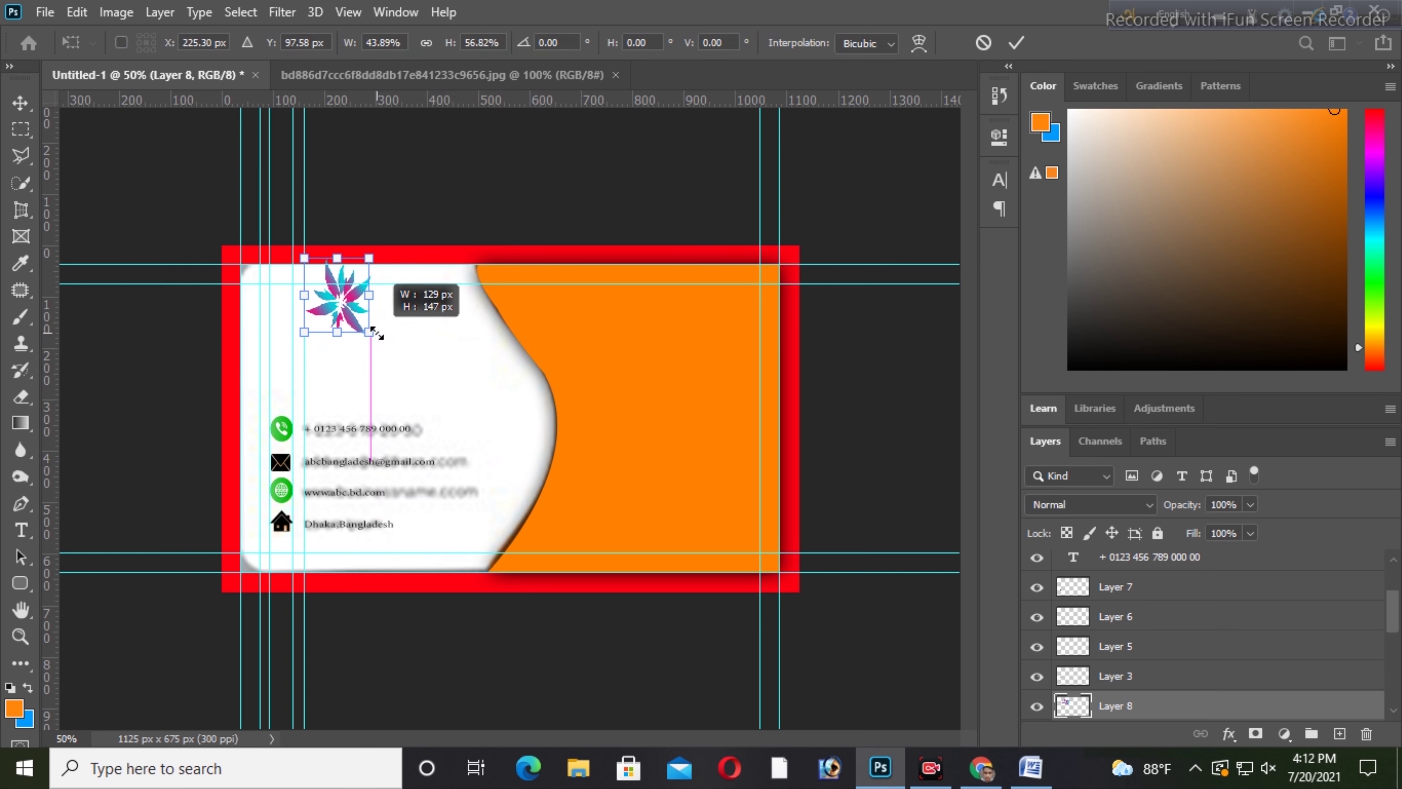
{"action": "mouse_move", "coordinate": [374, 331]}
{"action": "left_mouse_down"}
{"action": "mouse_move", "coordinate": [398, 349]}
{"action": "mouse_move", "coordinate": [645, 381]}
{"action": "mouse_move", "coordinate": [688, 432]}
{"action": "left_mouse_up"}
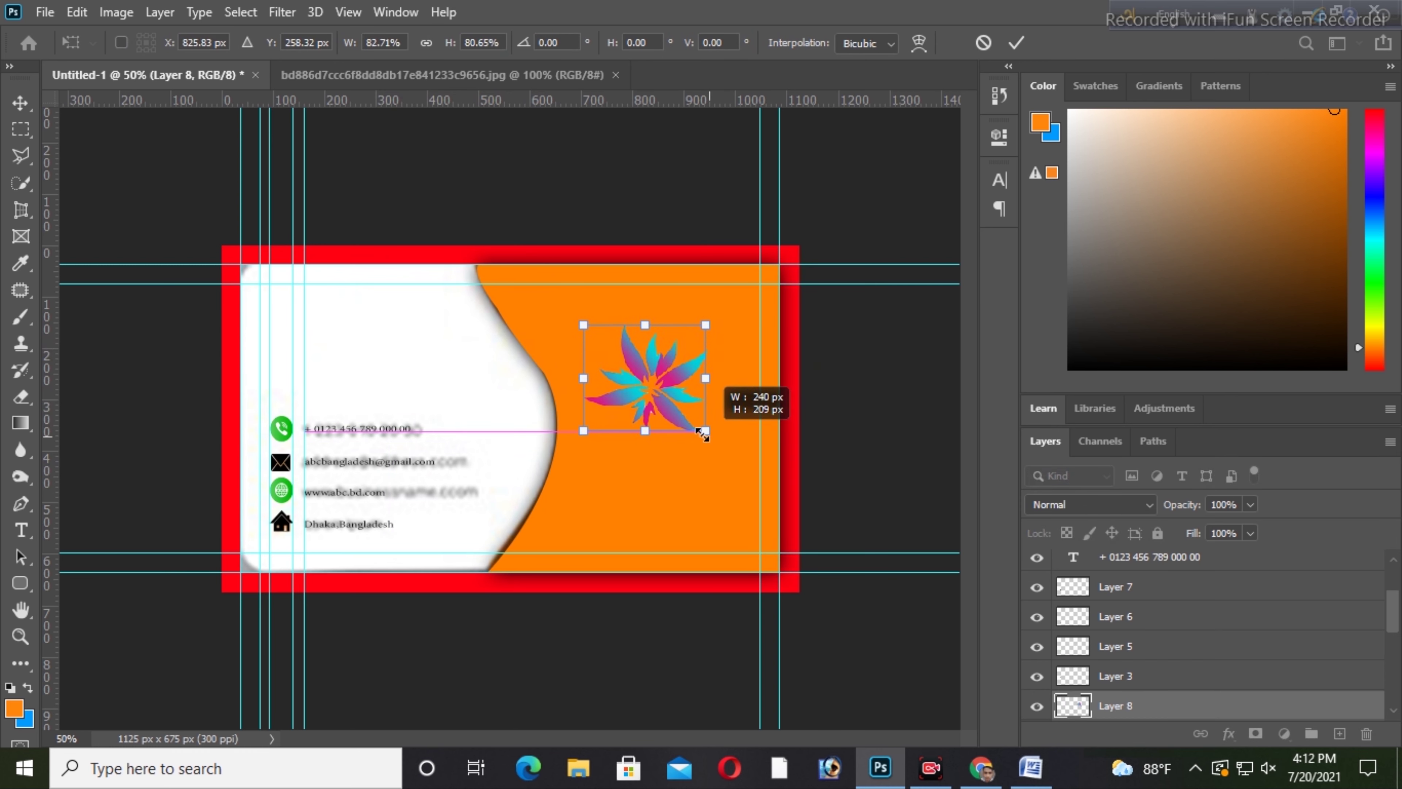
{"action": "left_click_drag", "start_coordinate": [687, 434], "coordinate": [661, 394]}
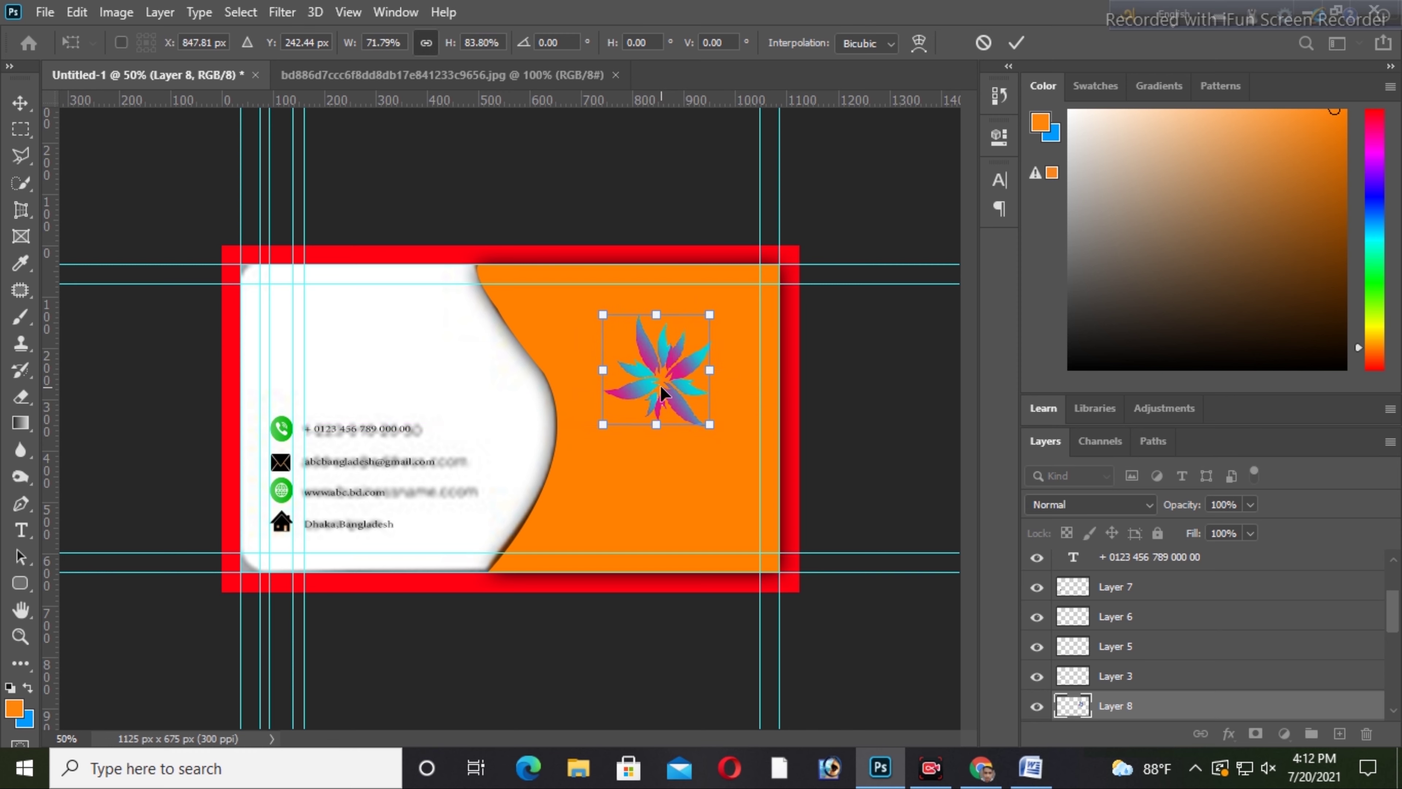
{"action": "left_click", "coordinate": [1016, 42]}
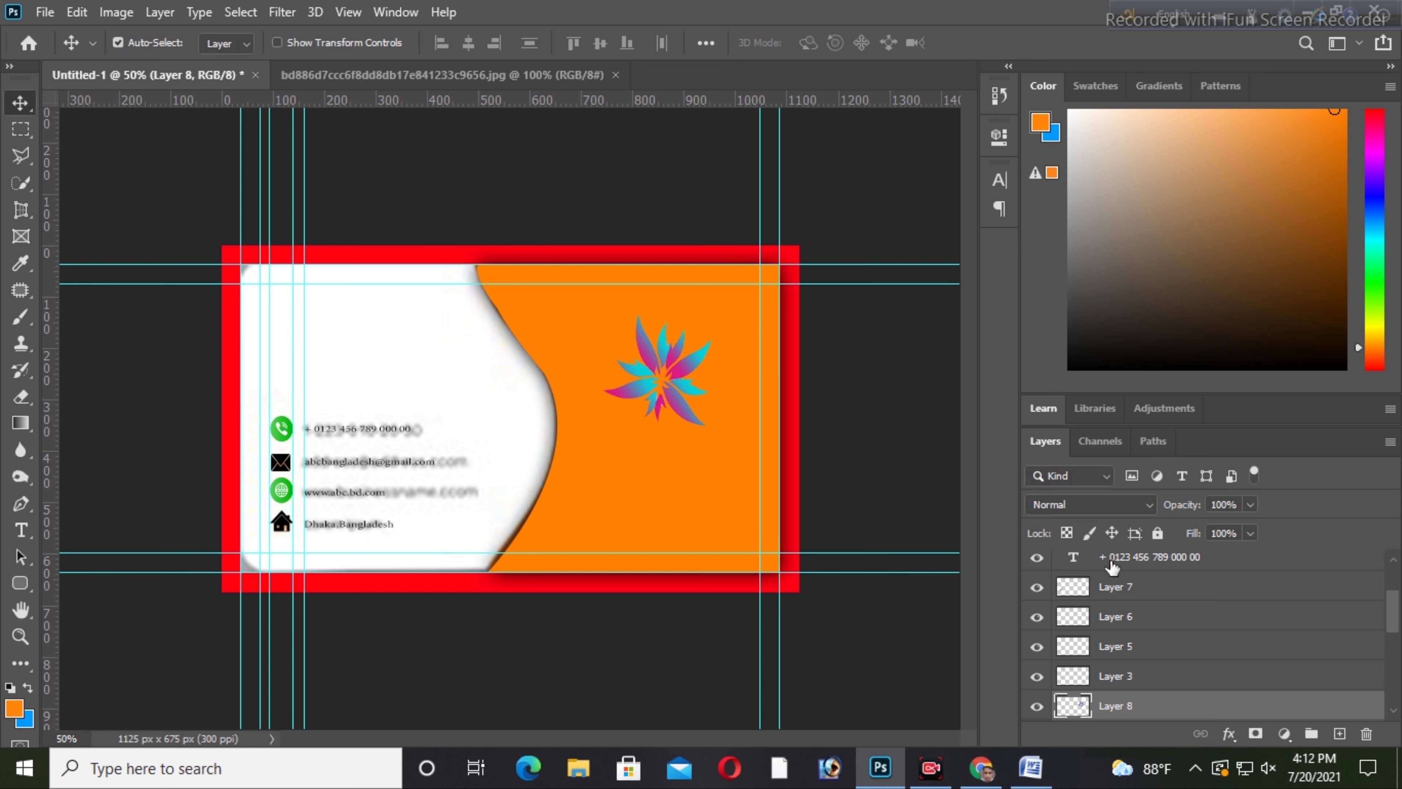
{"action": "left_click", "coordinate": [1080, 559]}
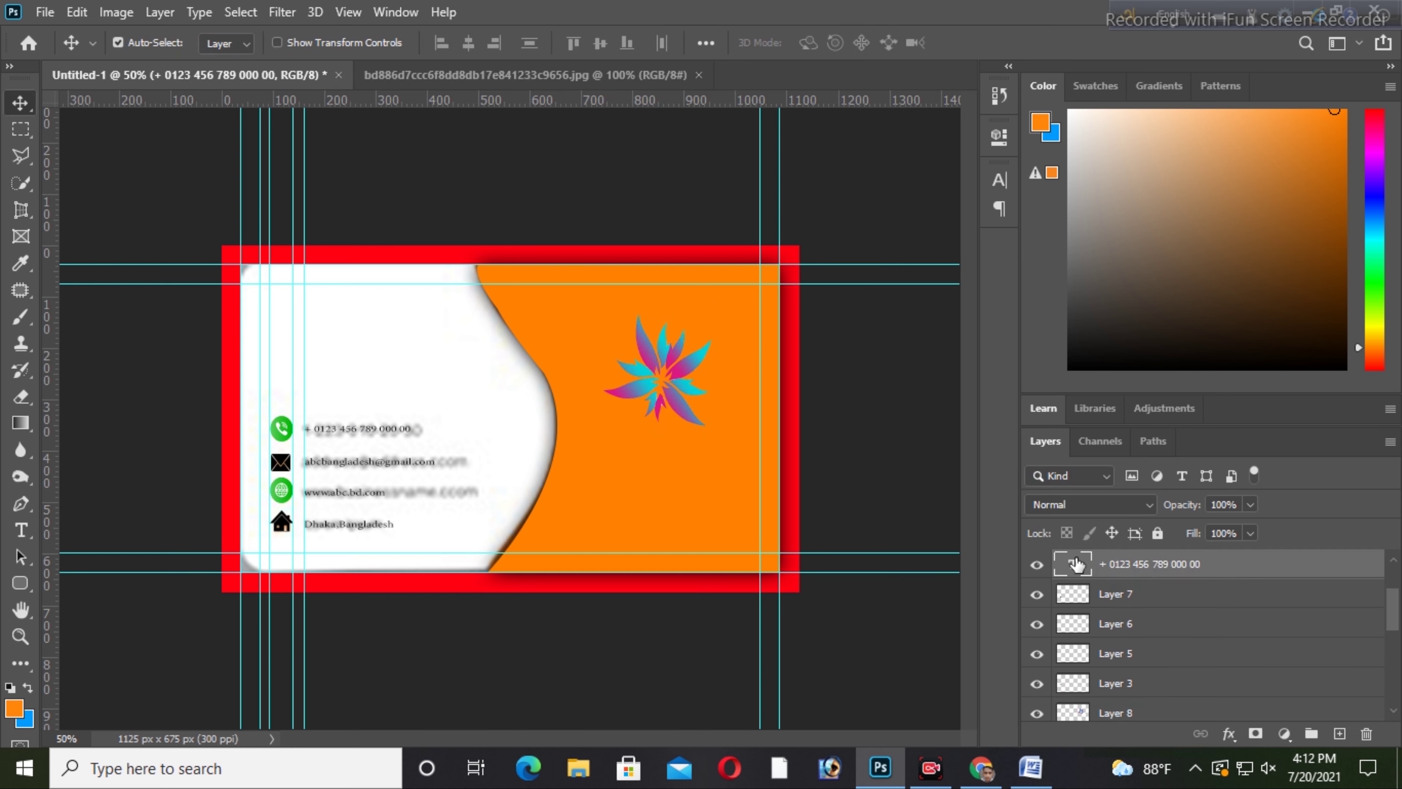
- Edit the phone number text, then select the Shape 1 and flower Layer 8 layers
{"action": "double_click", "coordinate": [1075, 564]}
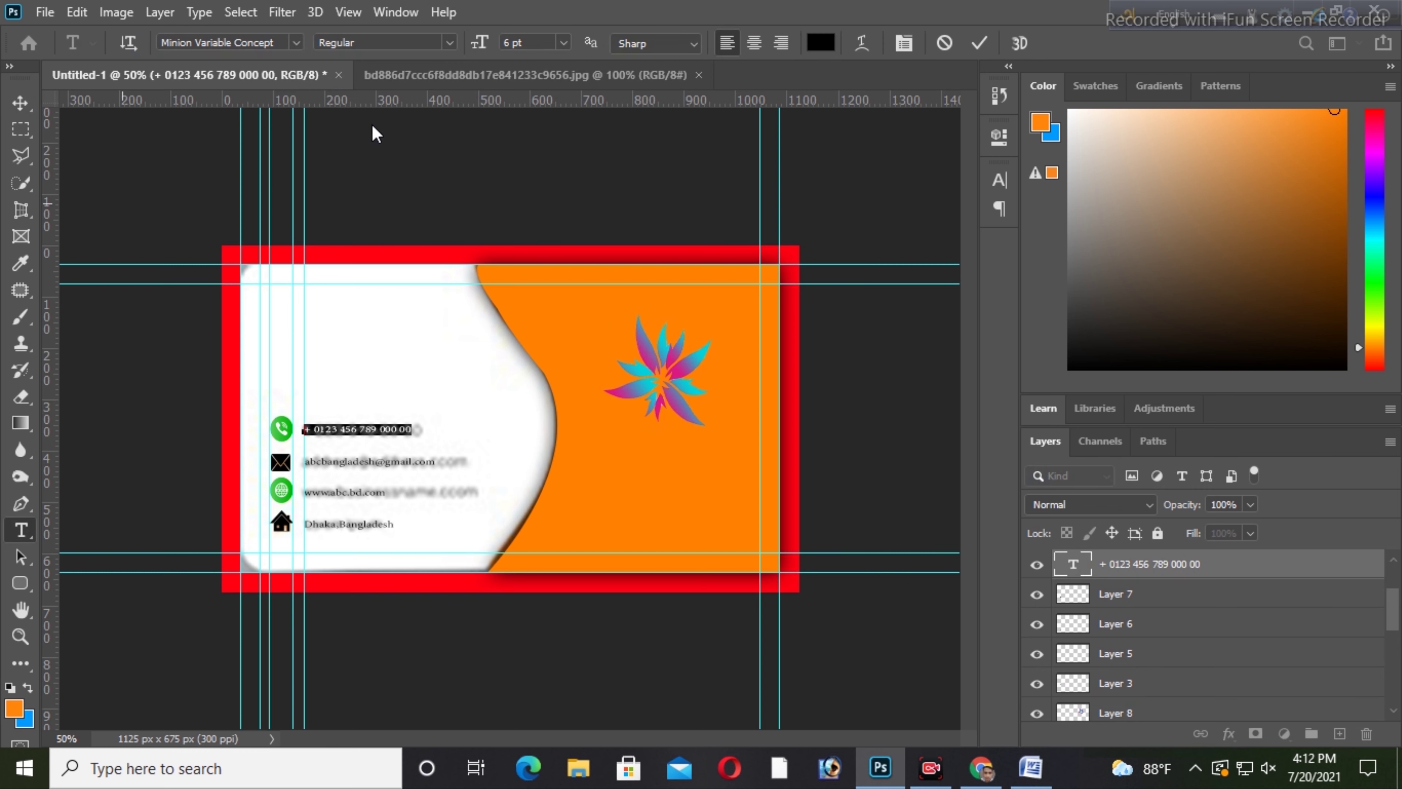
{"action": "scroll", "coordinate": [1093, 649], "scroll_direction": "down", "scroll_amount": 2}
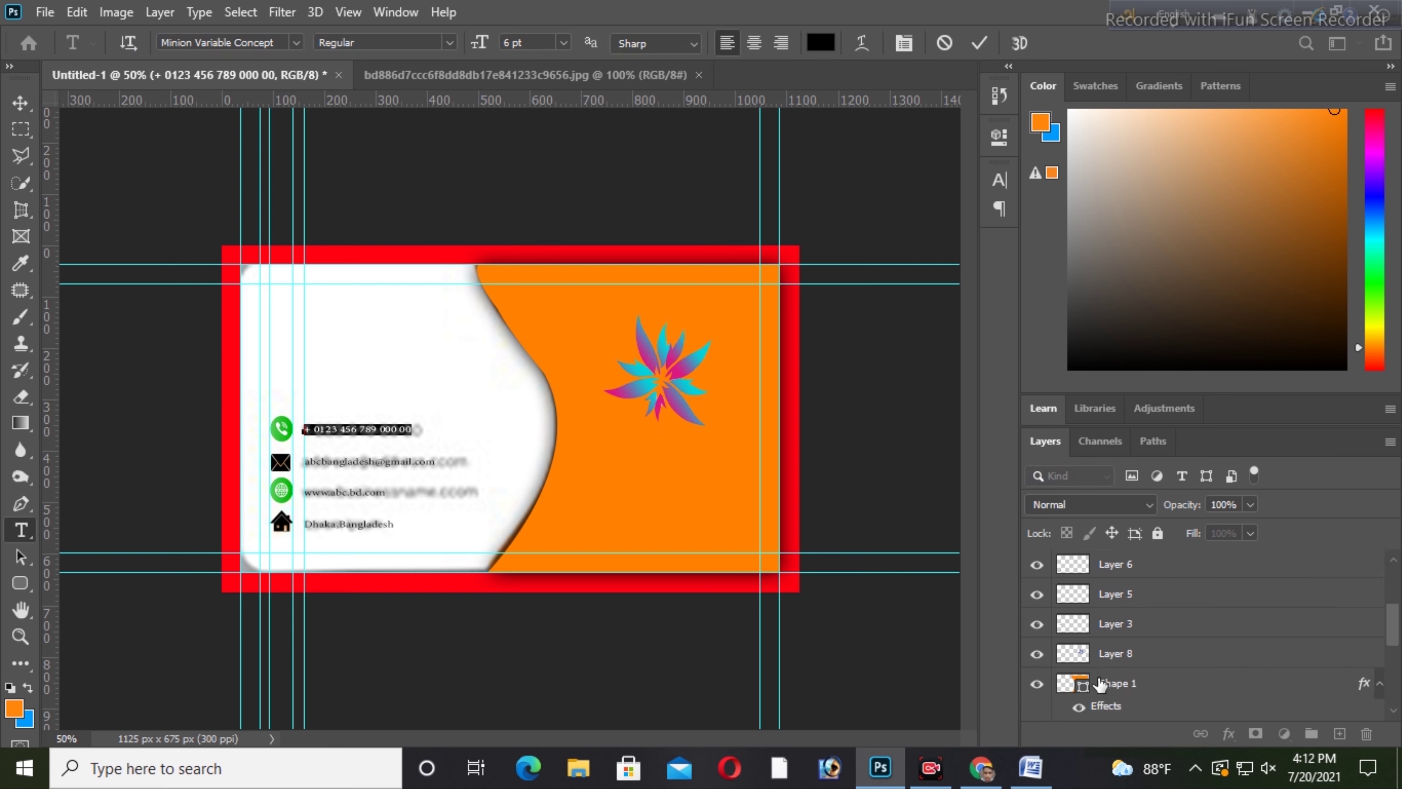
{"action": "left_click", "coordinate": [1140, 684]}
{"action": "key", "text": "v"}
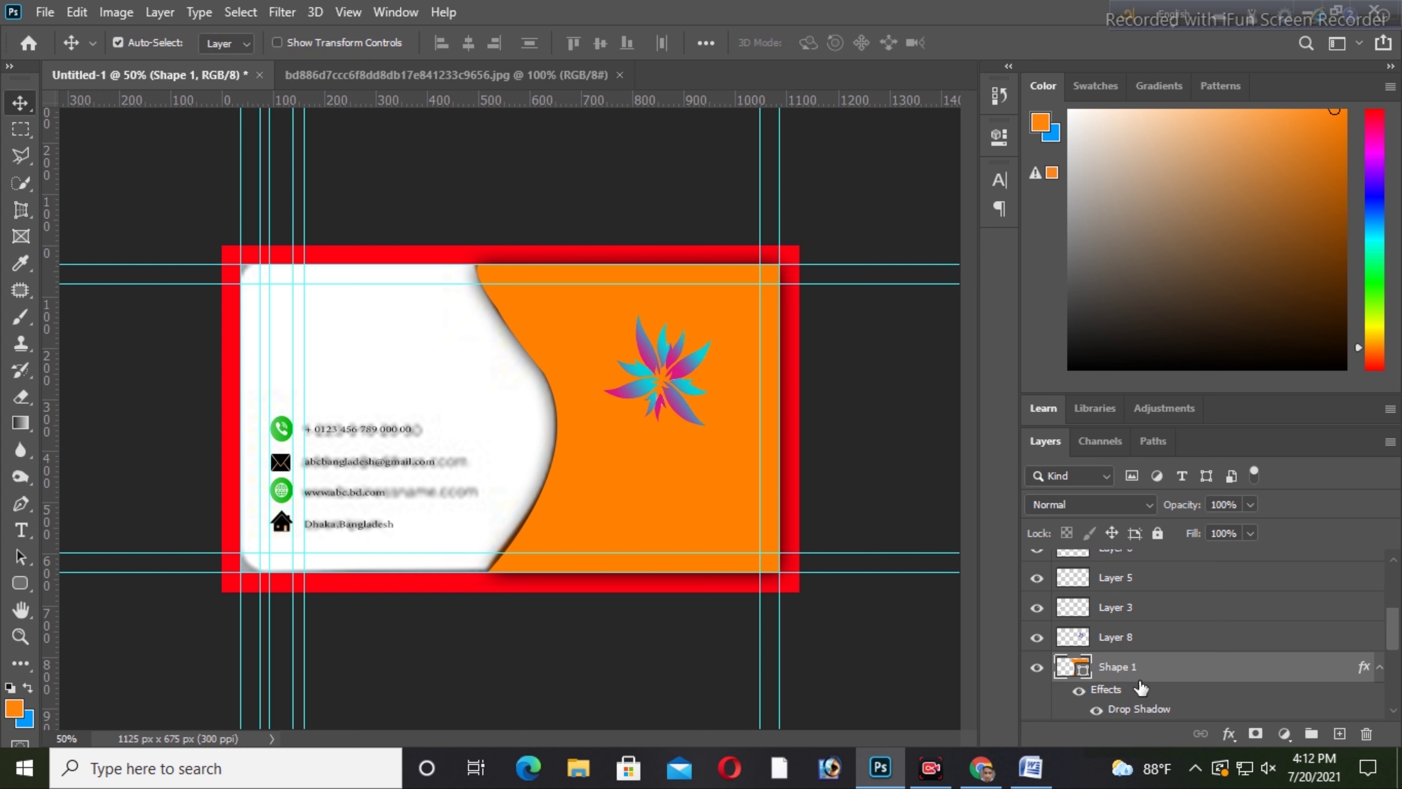
{"action": "left_click", "coordinate": [1120, 638]}
{"action": "left_click", "coordinate": [1037, 637]}
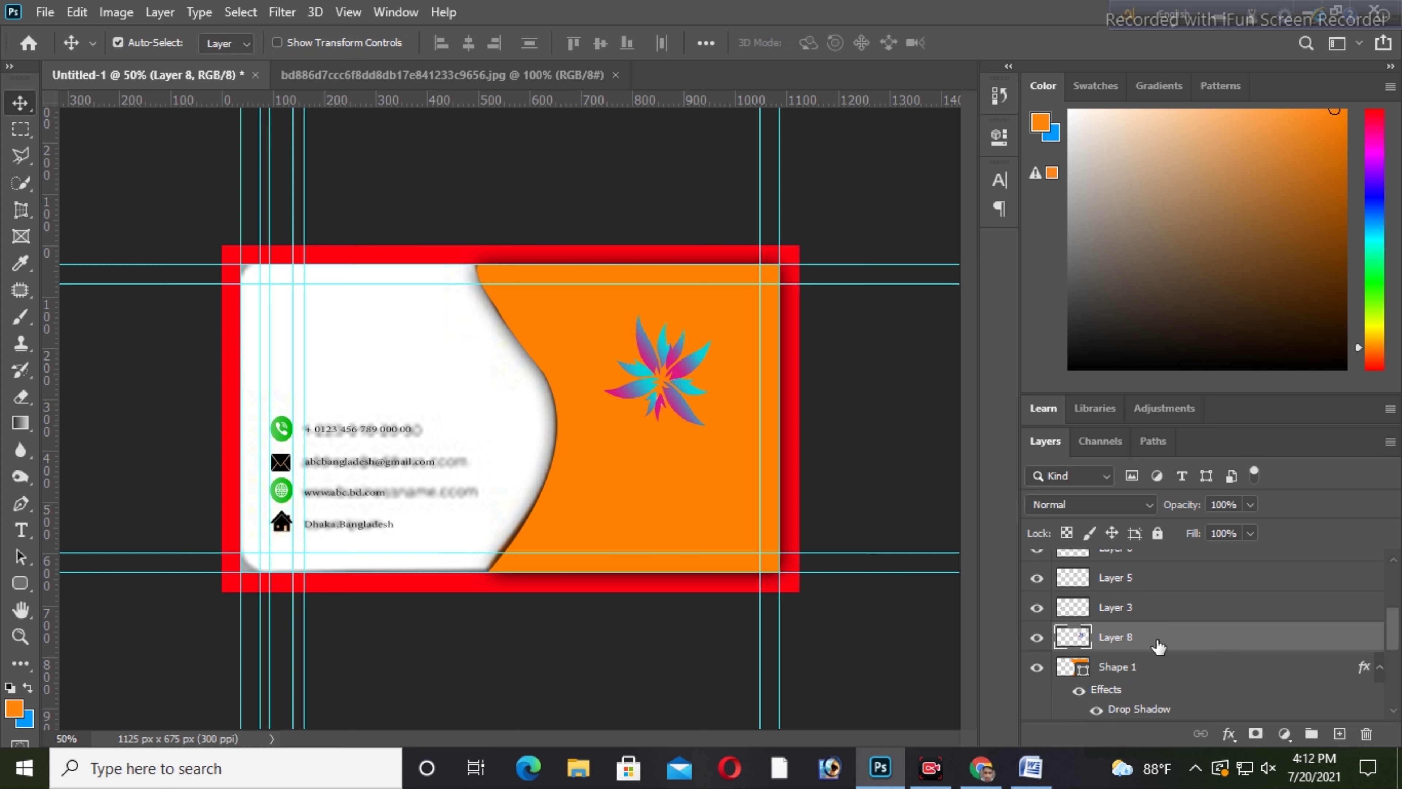
- Duplicate the address text layer with Ctrl+J
{"action": "scroll", "coordinate": [1149, 624], "scroll_direction": "up", "scroll_amount": 3}
{"action": "scroll", "coordinate": [1136, 611], "scroll_direction": "up", "scroll_amount": 2}
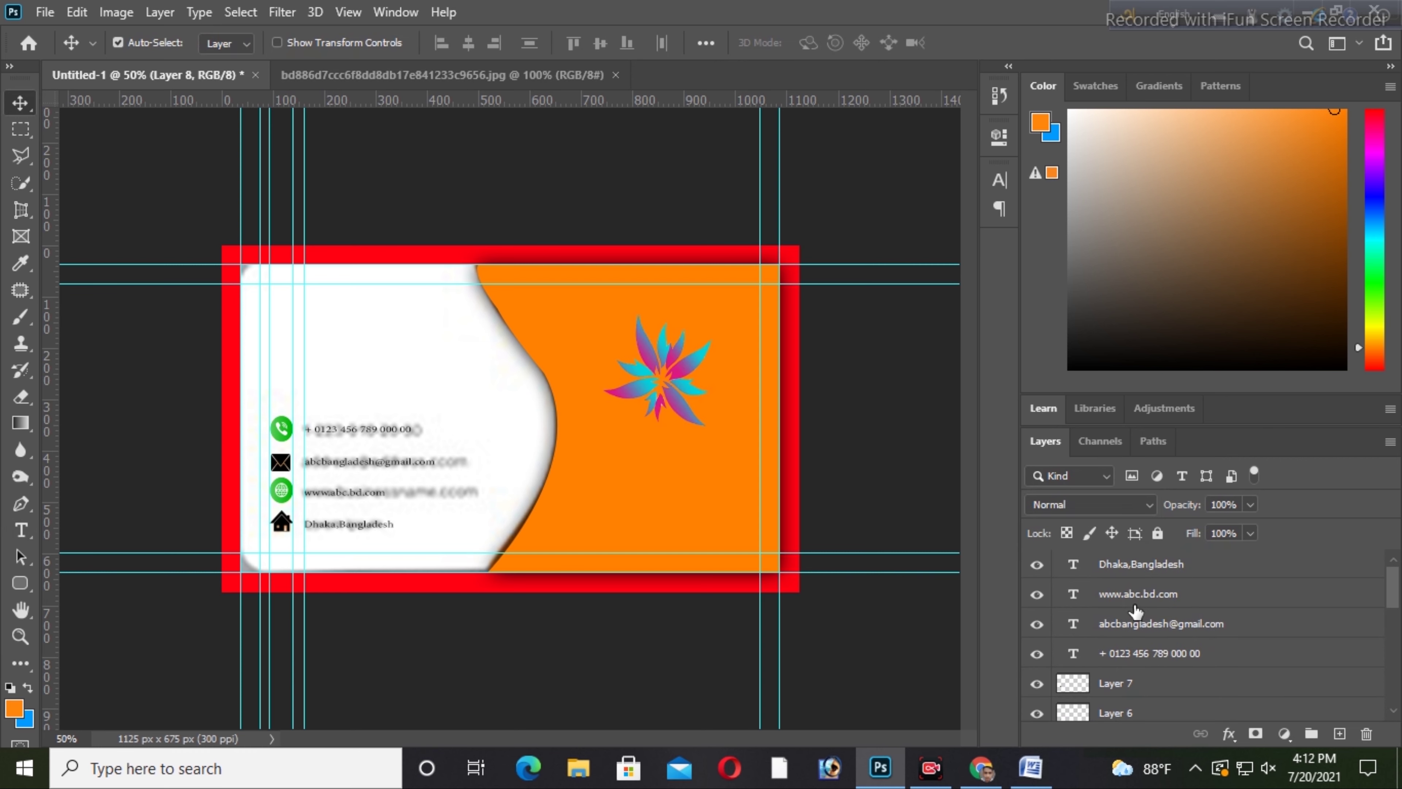
{"action": "left_click", "coordinate": [1082, 564]}
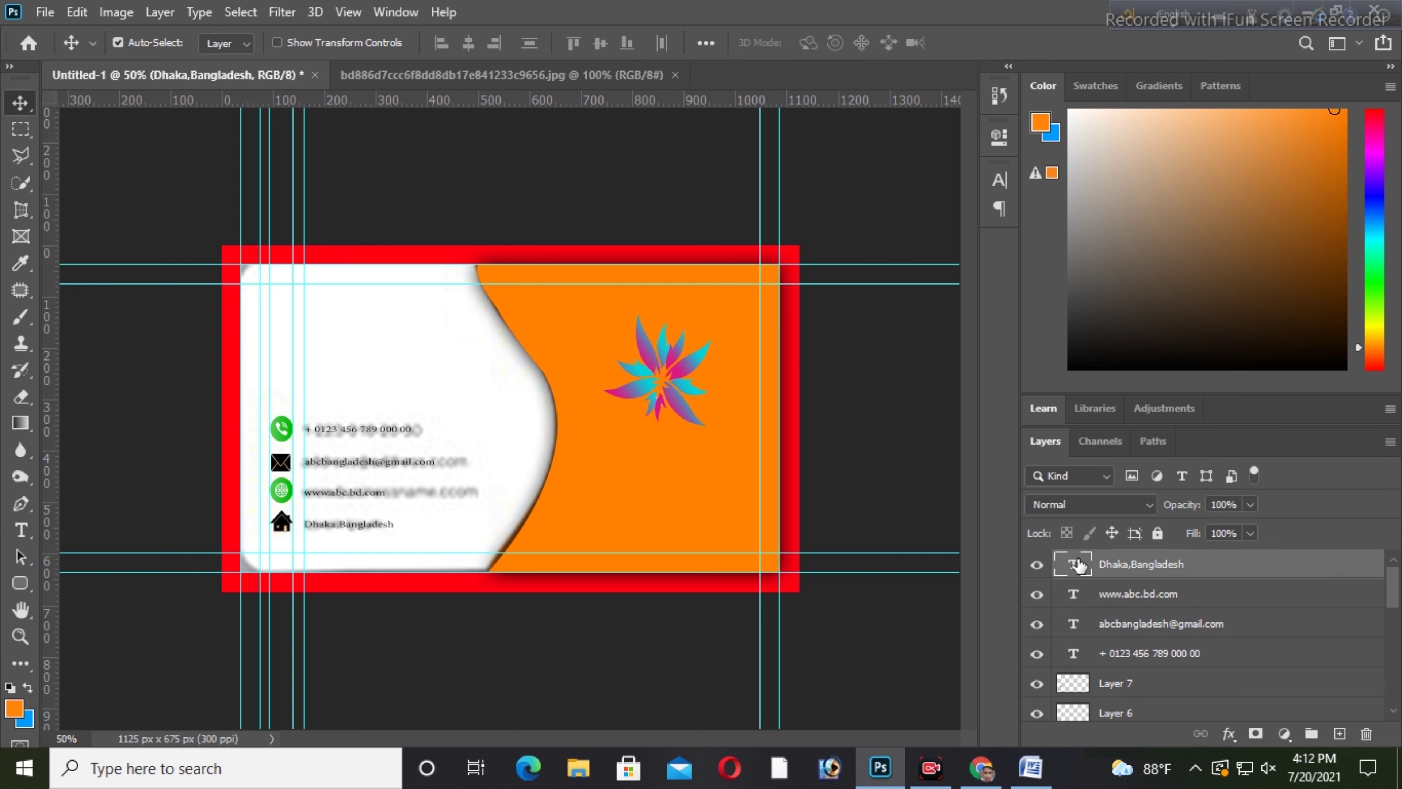
{"action": "key", "text": "ctrl+j"}
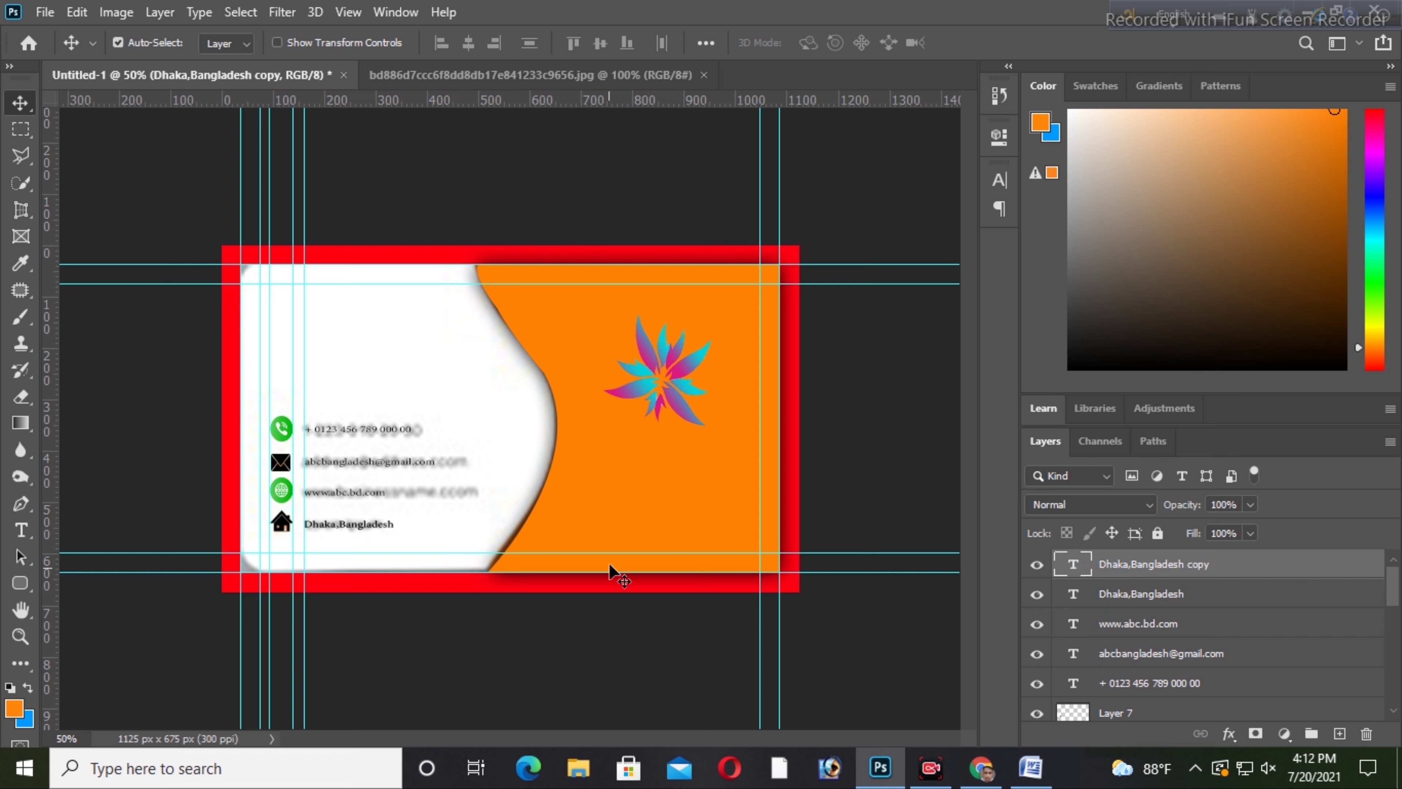
{"action": "double_click", "coordinate": [1073, 564]}
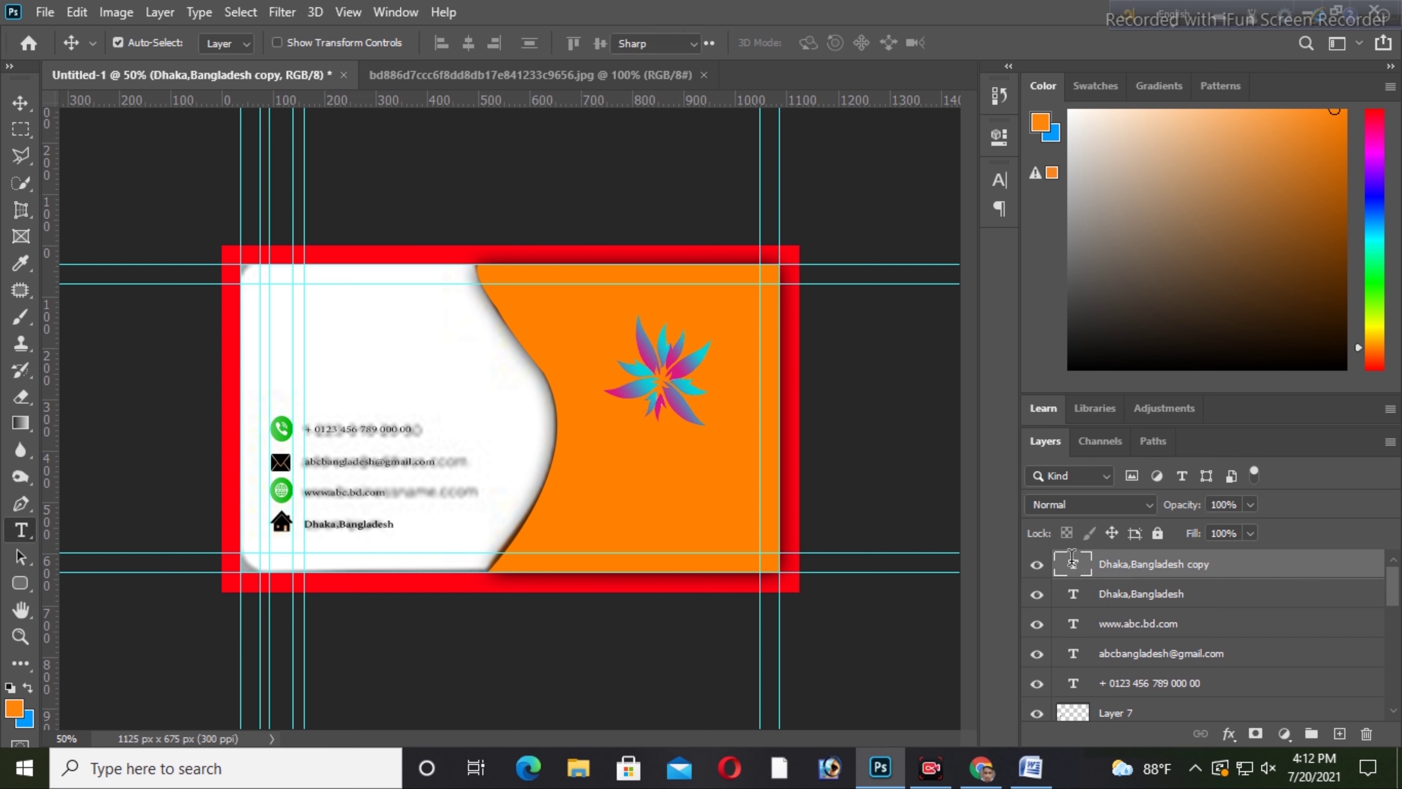
- Retype the copied address text as 'Your Logo Here' and move it onto the orange half
{"action": "left_click_drag", "start_coordinate": [373, 534], "coordinate": [402, 342]}
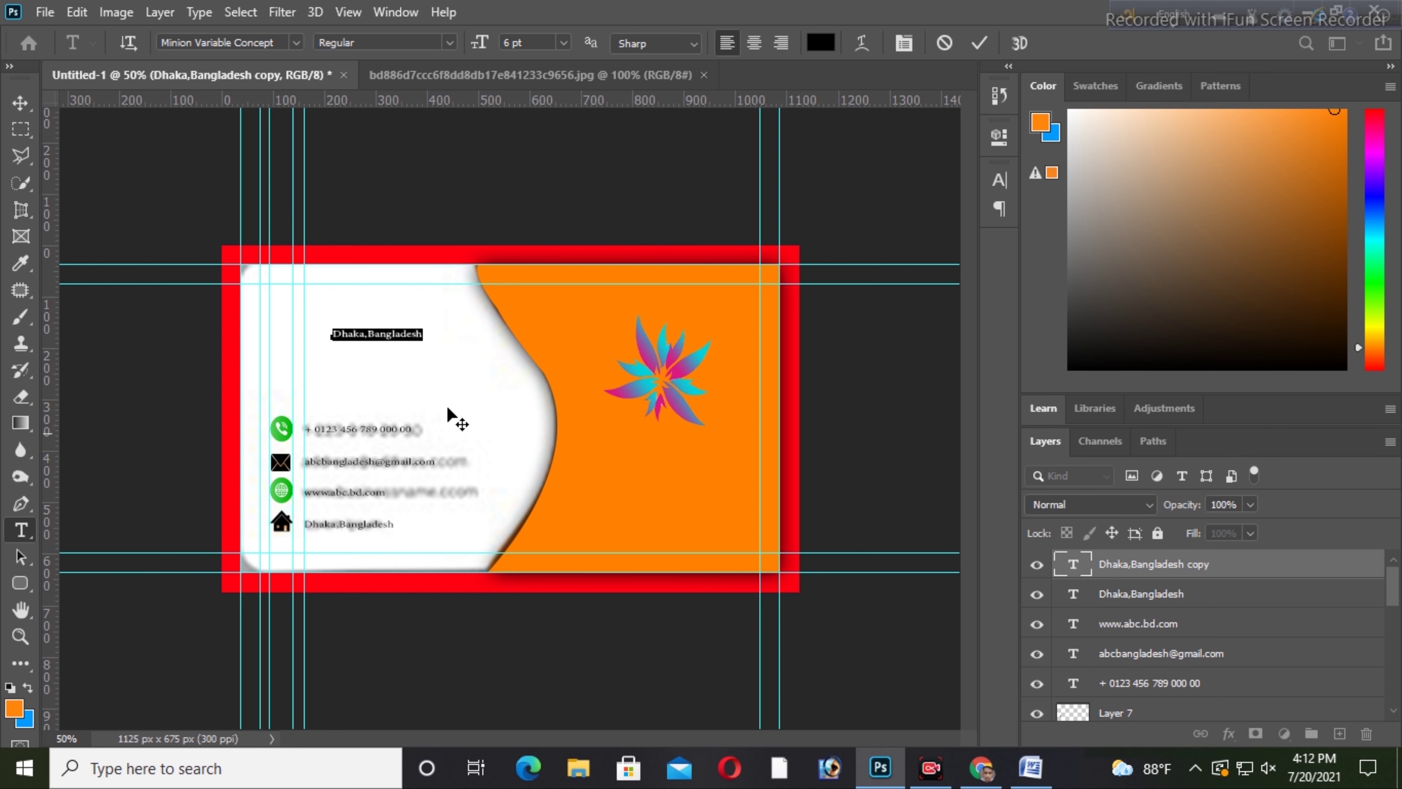
{"action": "key", "text": "BackSpace"}
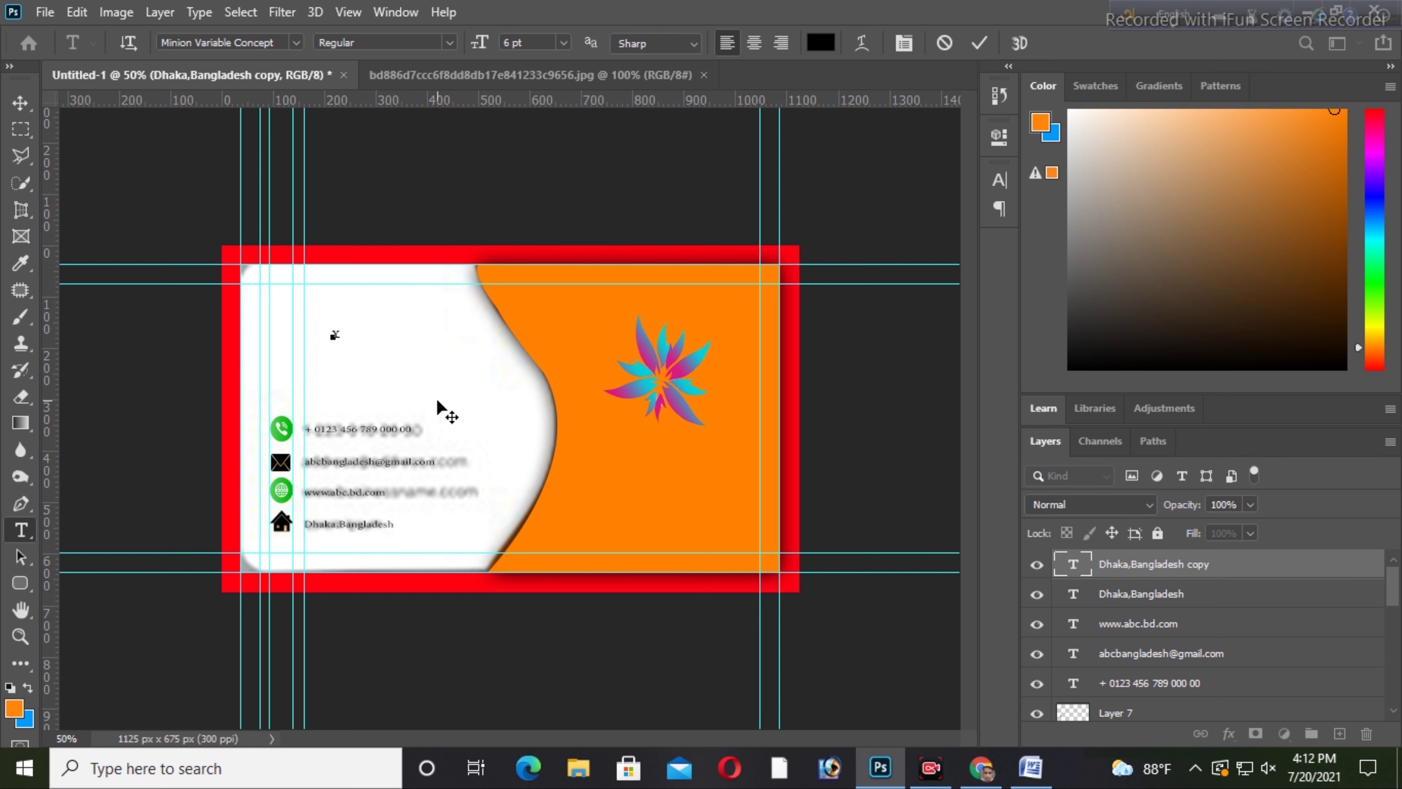
{"action": "type", "text": "ur L"}
{"action": "type", "text": "ogo H"}
{"action": "type", "text": "ere"}
{"action": "mouse_move", "coordinate": [406, 356]}
{"action": "left_mouse_down"}
{"action": "mouse_move", "coordinate": [690, 495]}
{"action": "mouse_move", "coordinate": [694, 471]}
{"action": "left_mouse_up"}
{"action": "key", "text": "ctrl+plus"}
{"action": "key", "text": "ctrl+plus"}
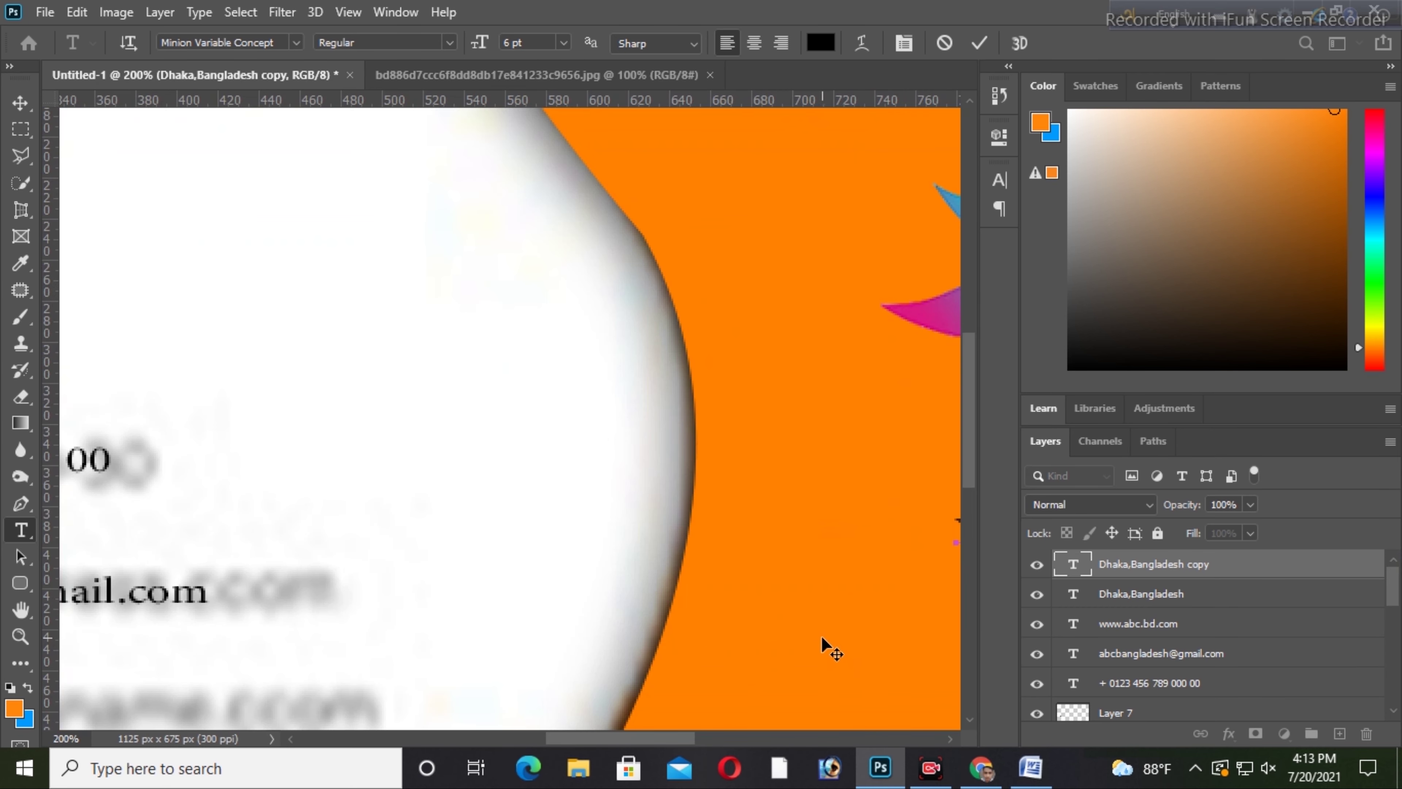
{"action": "left_click_drag", "start_coordinate": [651, 738], "coordinate": [748, 741]}
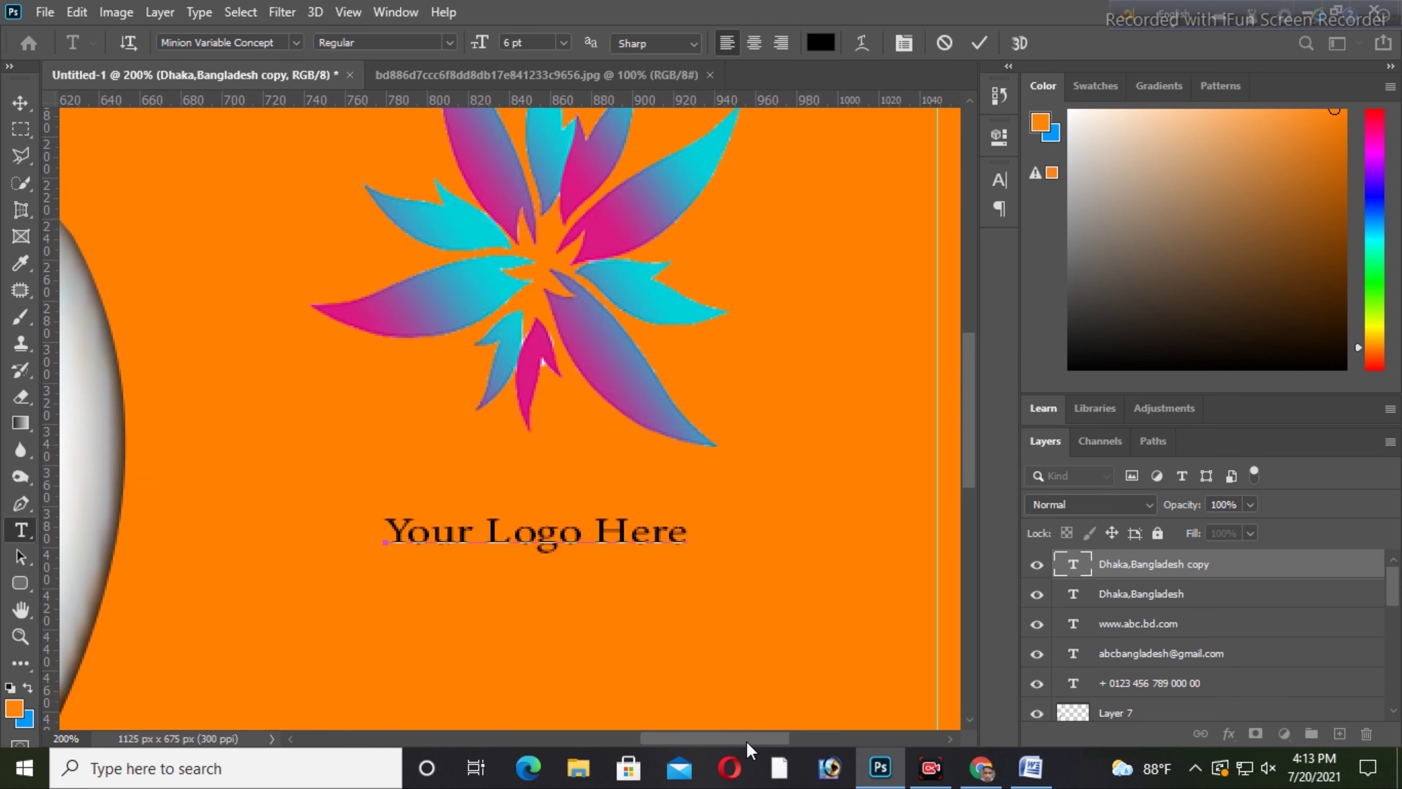
- Set the label to 11 pt, centre it under the logo and commit
{"action": "double_click", "coordinate": [1071, 566]}
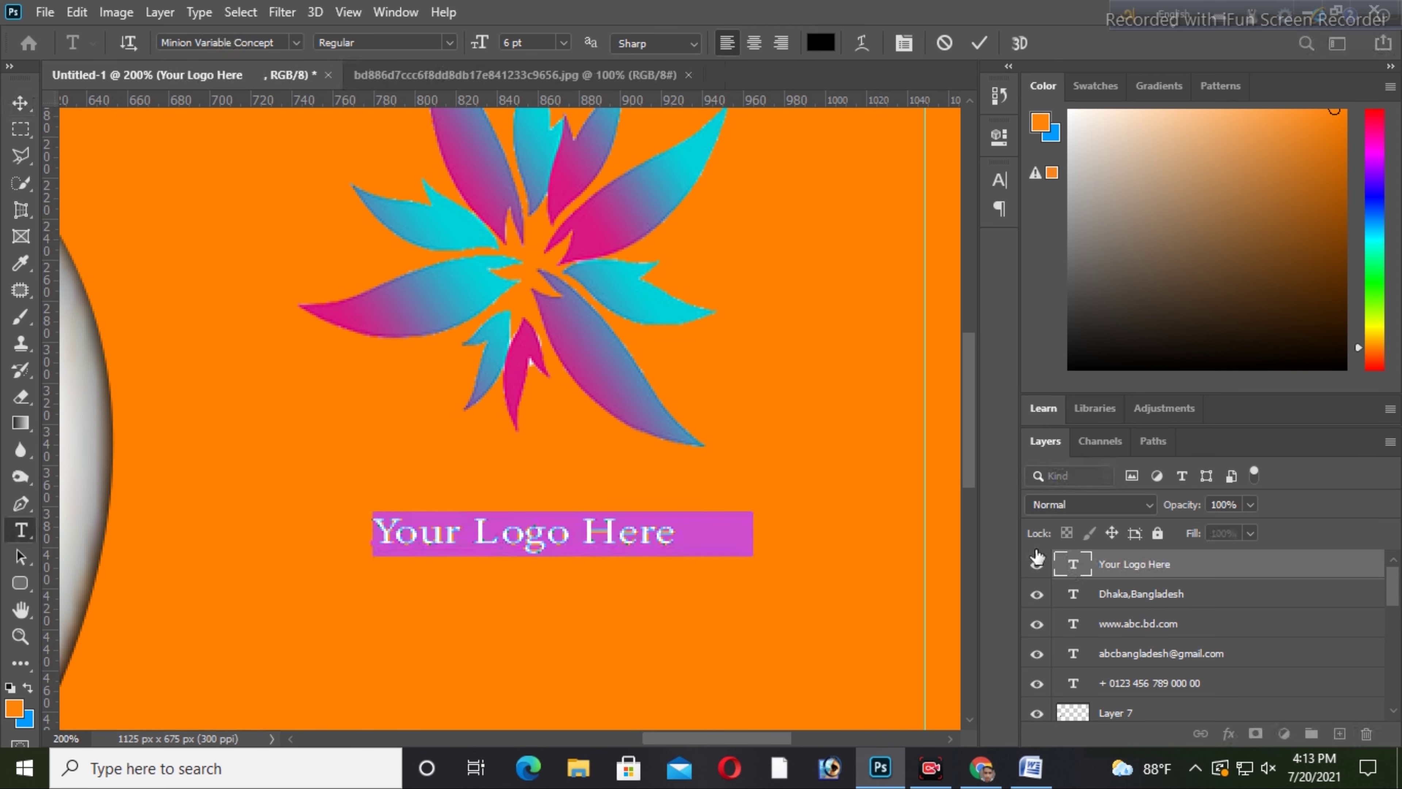
{"action": "left_click", "coordinate": [564, 42]}
{"action": "left_click", "coordinate": [540, 180]}
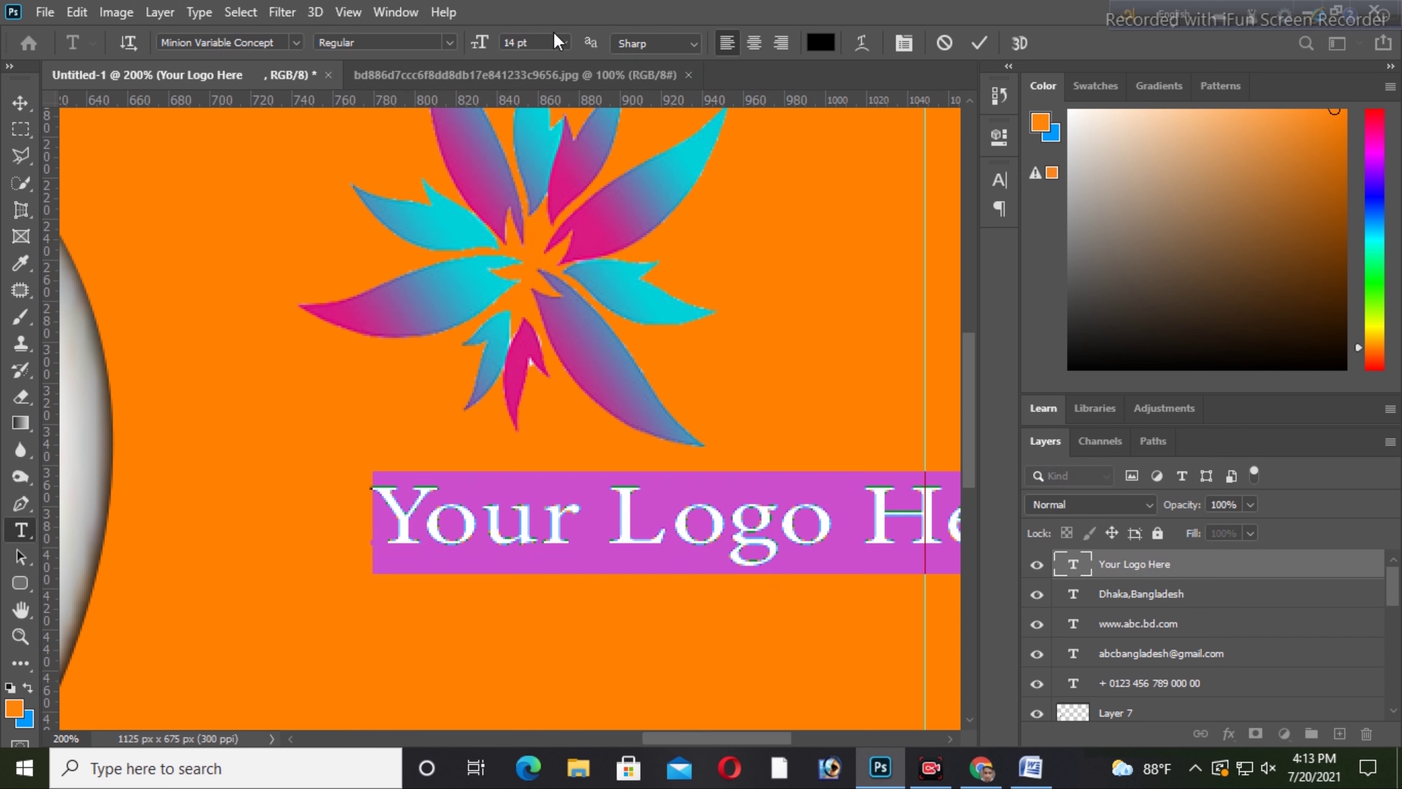
{"action": "left_click", "coordinate": [564, 42]}
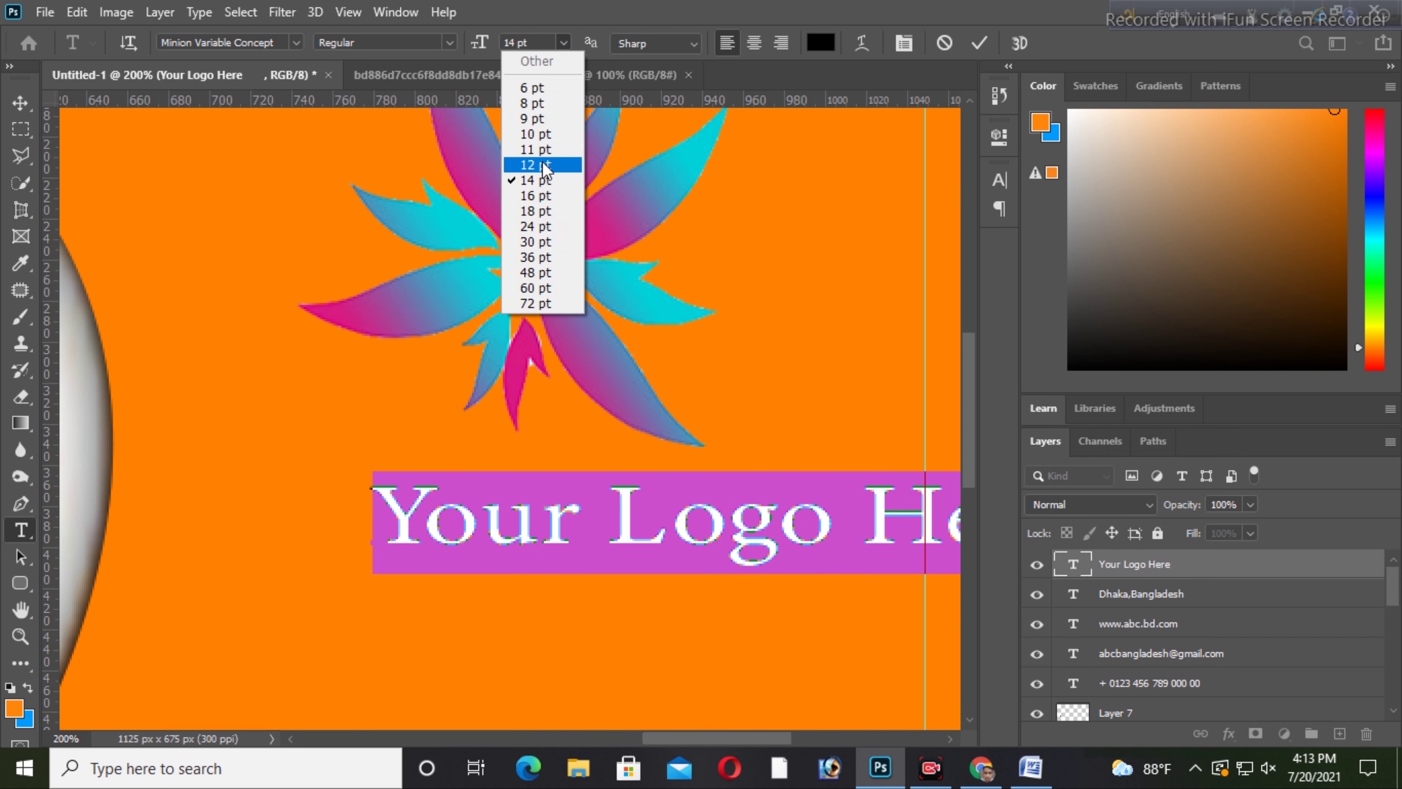
{"action": "left_click", "coordinate": [545, 150]}
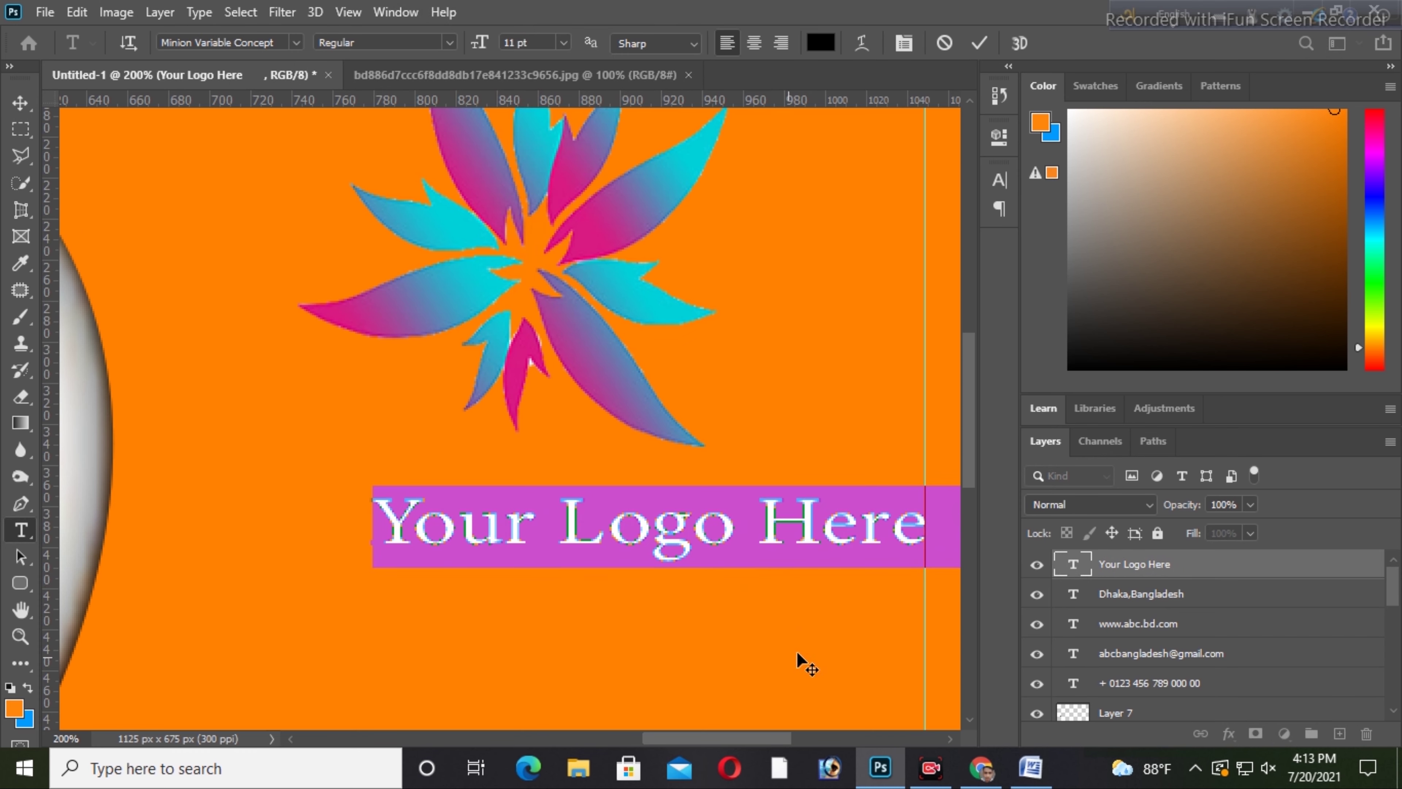
{"action": "left_click_drag", "start_coordinate": [829, 610], "coordinate": [685, 603]}
{"action": "left_click_drag", "start_coordinate": [679, 596], "coordinate": [678, 590]}
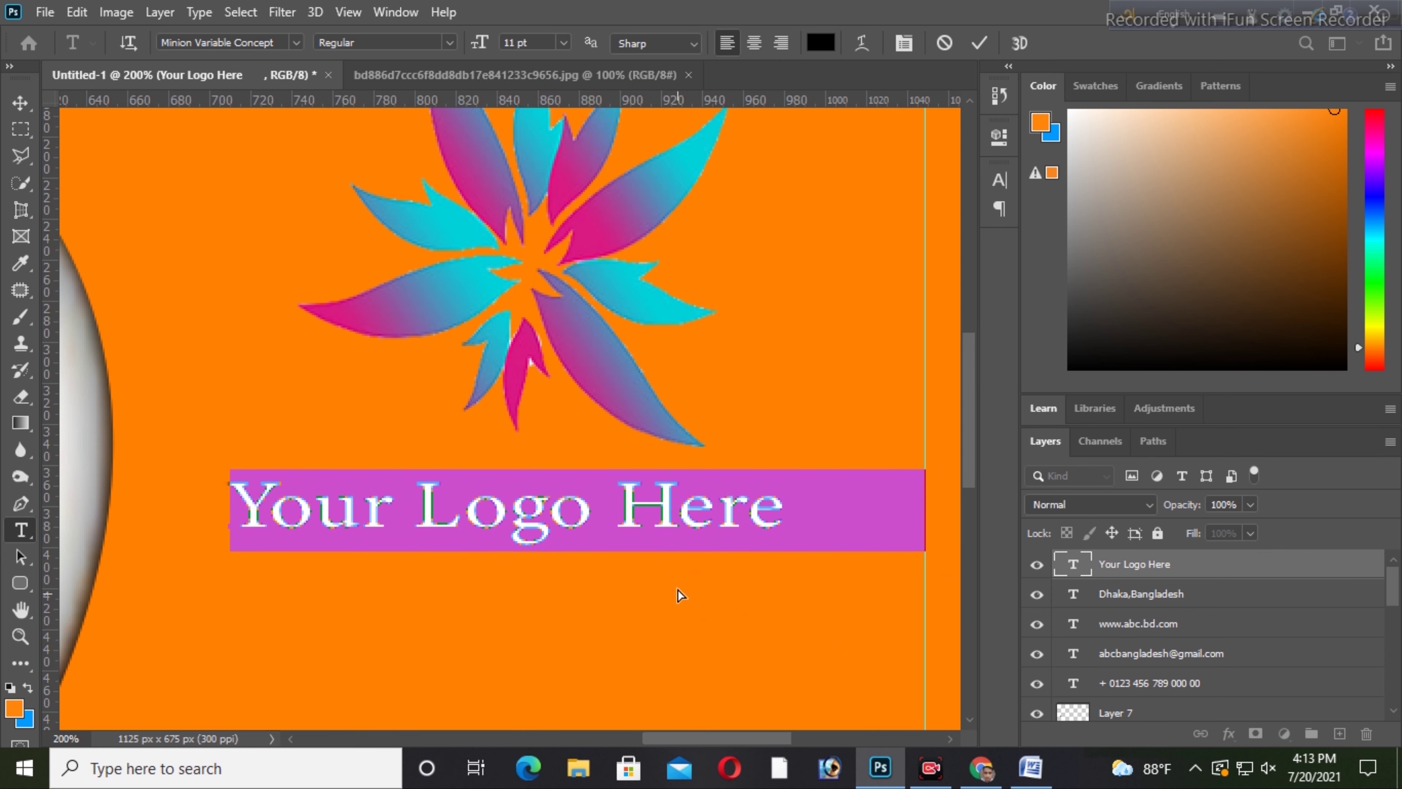
{"action": "key", "text": "Escape"}
{"action": "key", "text": "v"}
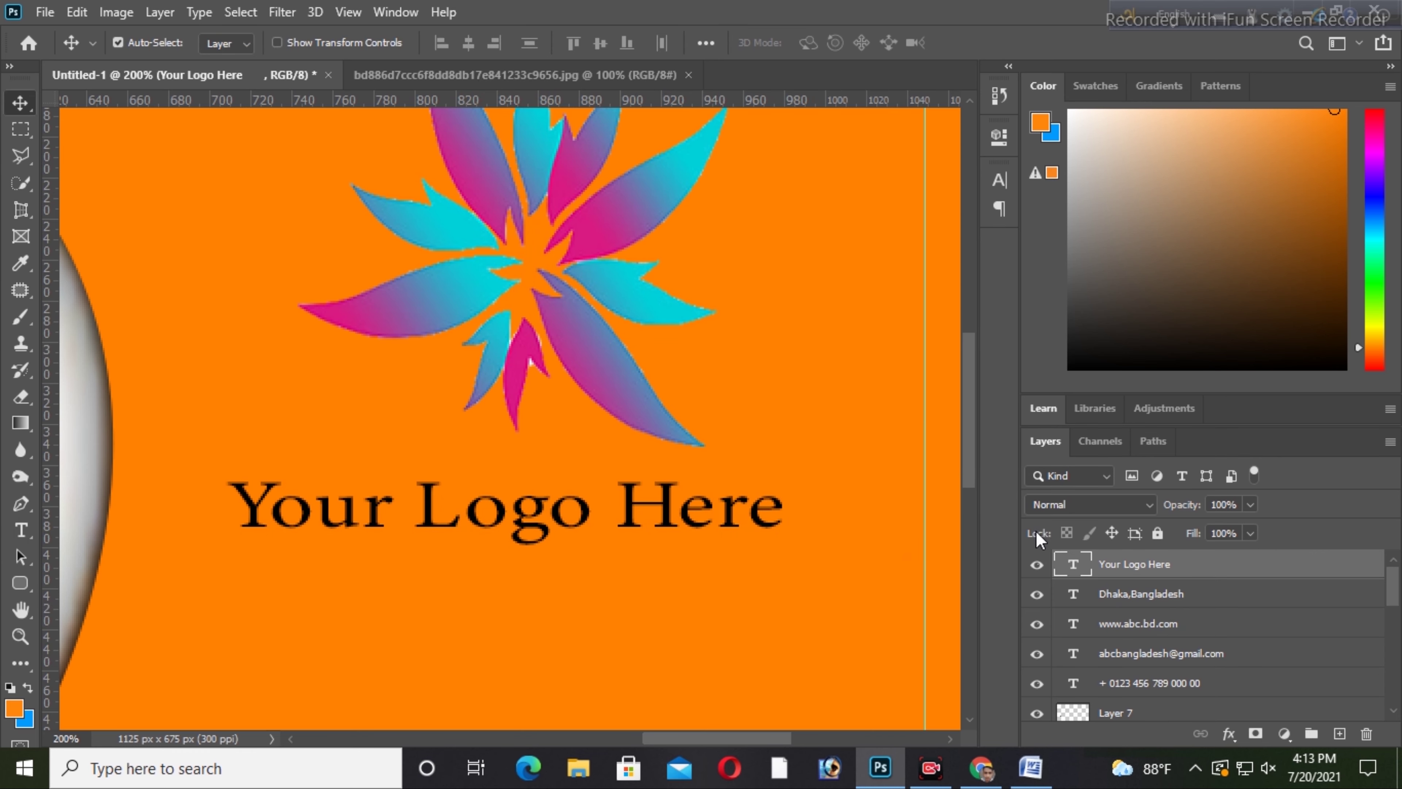
- Zoom out and move the 'Your Logo Here' label slightly lower under the logo
{"action": "key", "text": "ctrl+0"}
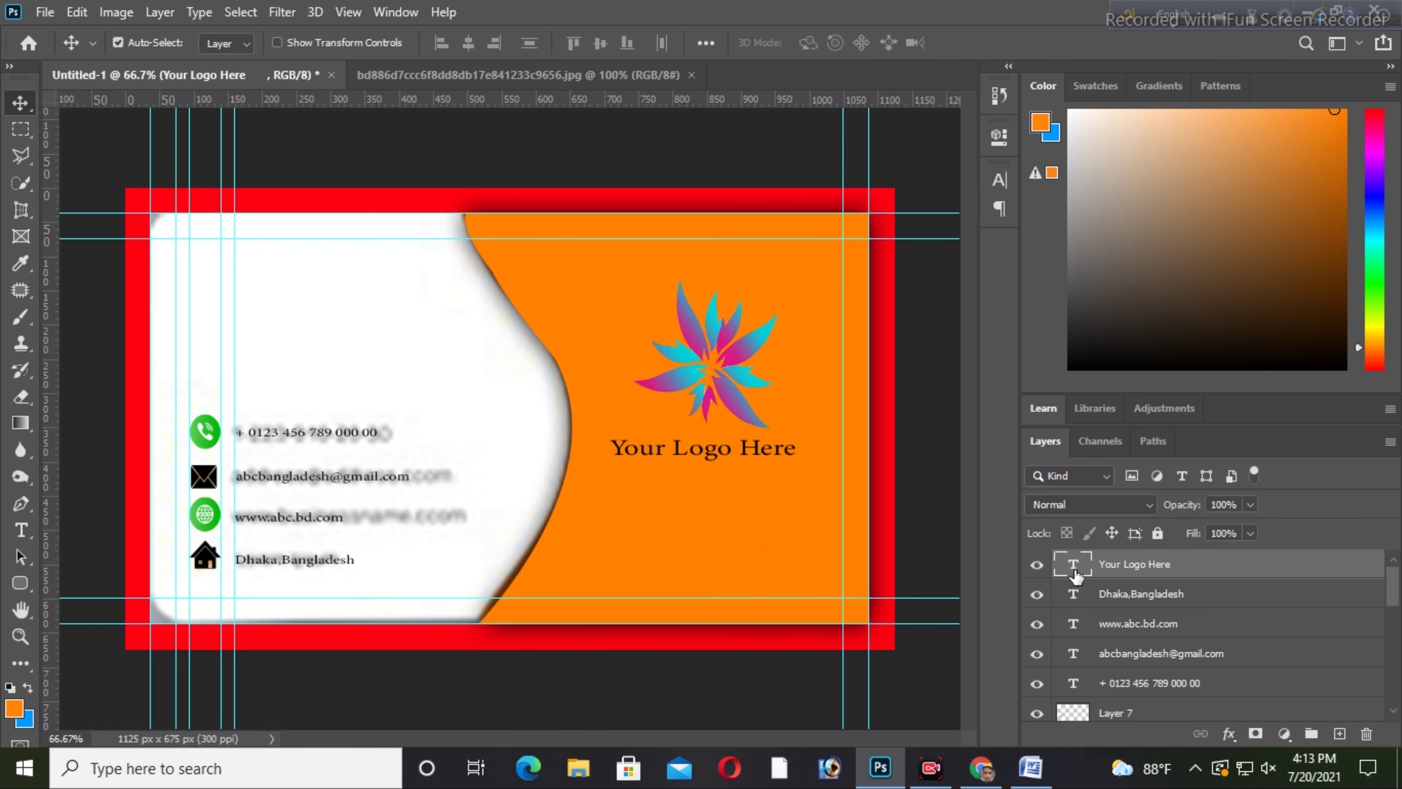
{"action": "key", "text": "ctrl+t"}
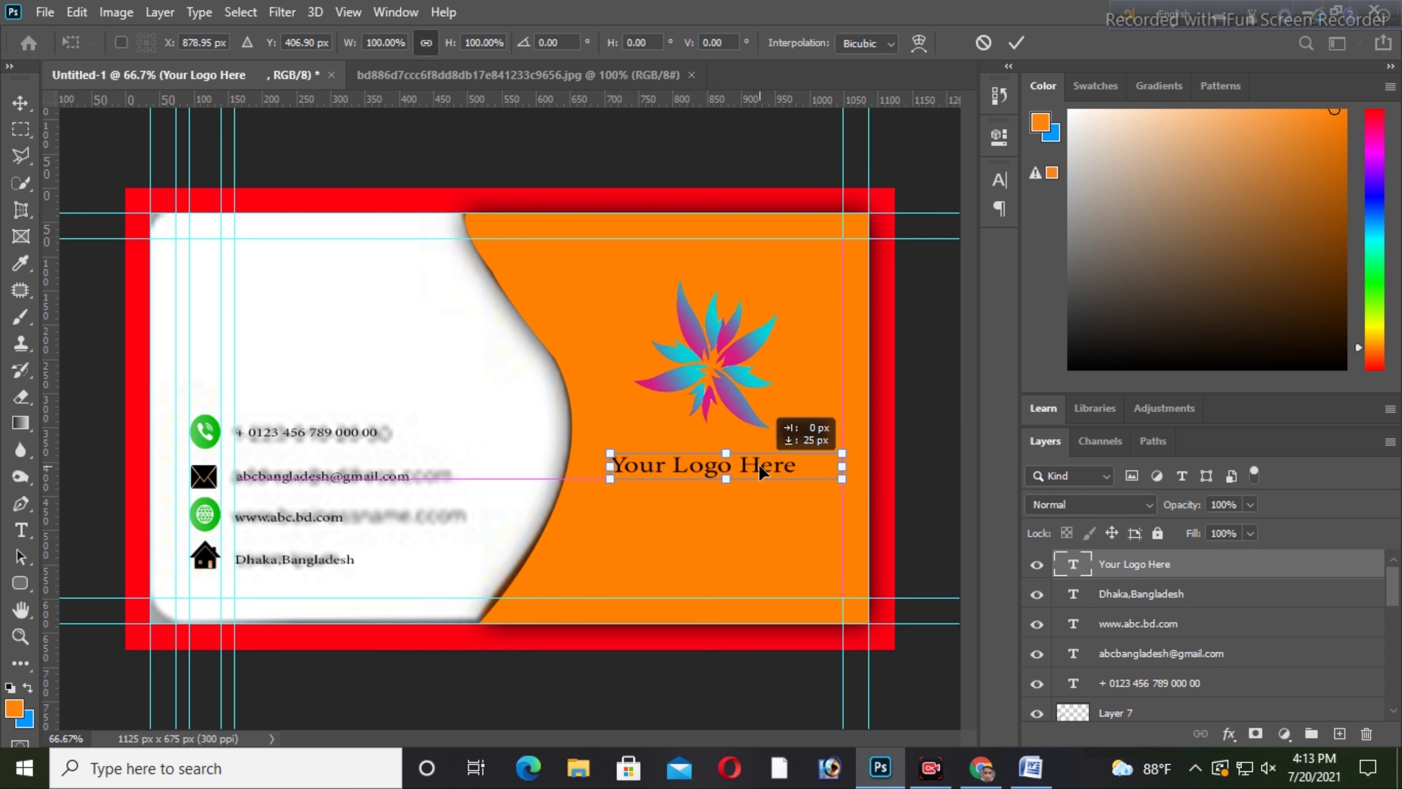
{"action": "left_click_drag", "start_coordinate": [765, 453], "coordinate": [762, 467]}
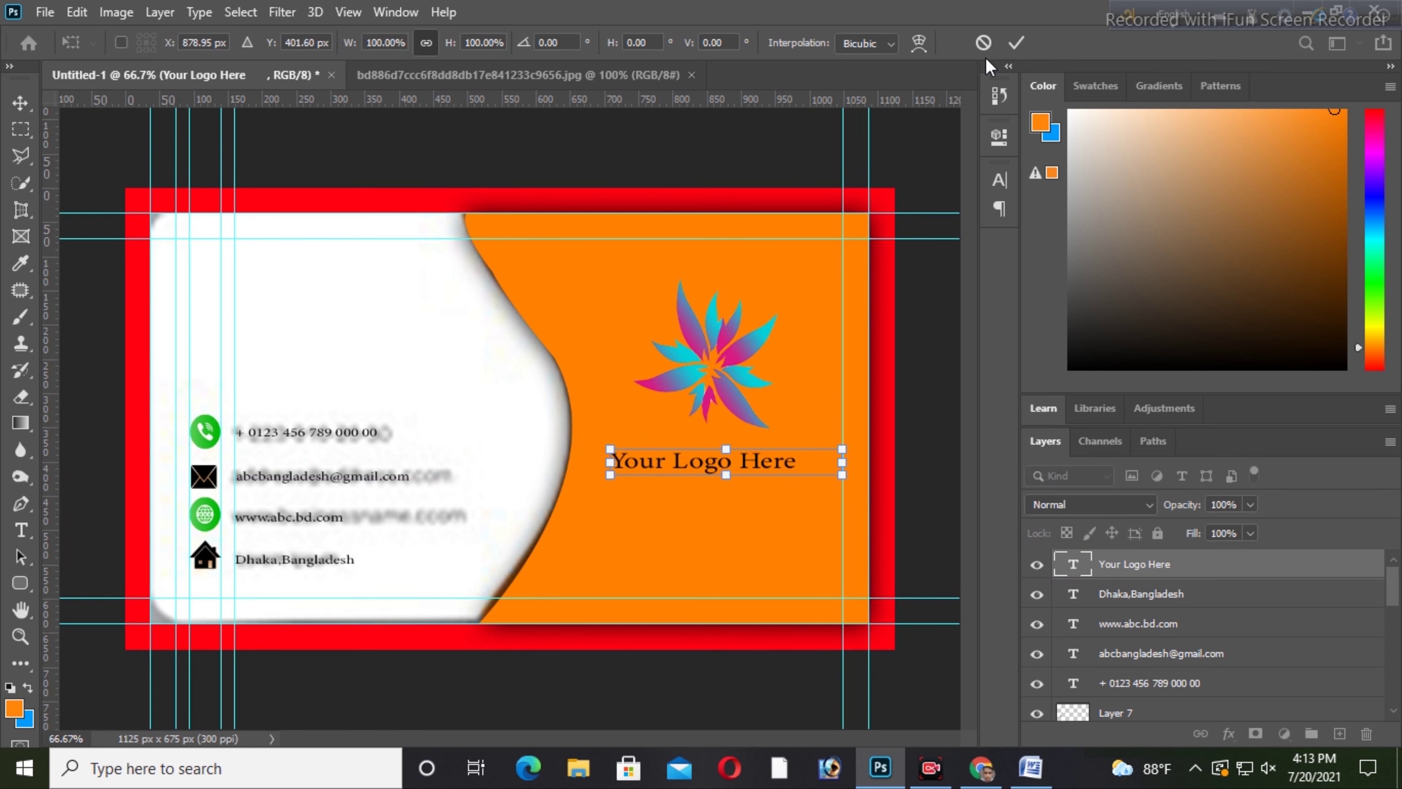
{"action": "left_click", "coordinate": [1016, 43]}
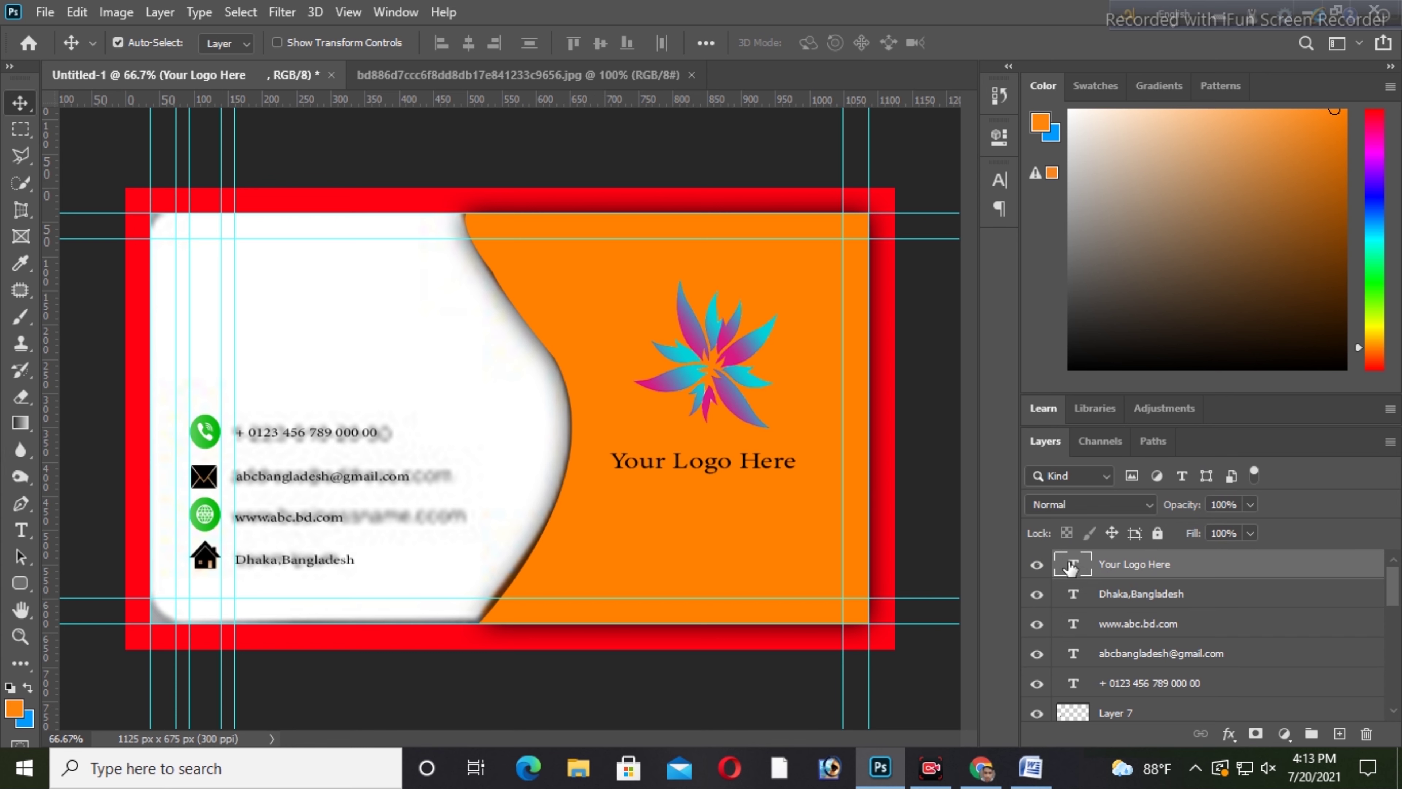
- Duplicate the label and place the copy in the card's upper-left white area
{"action": "key", "text": "ctrl"}
{"action": "key", "text": "ctrl+j"}
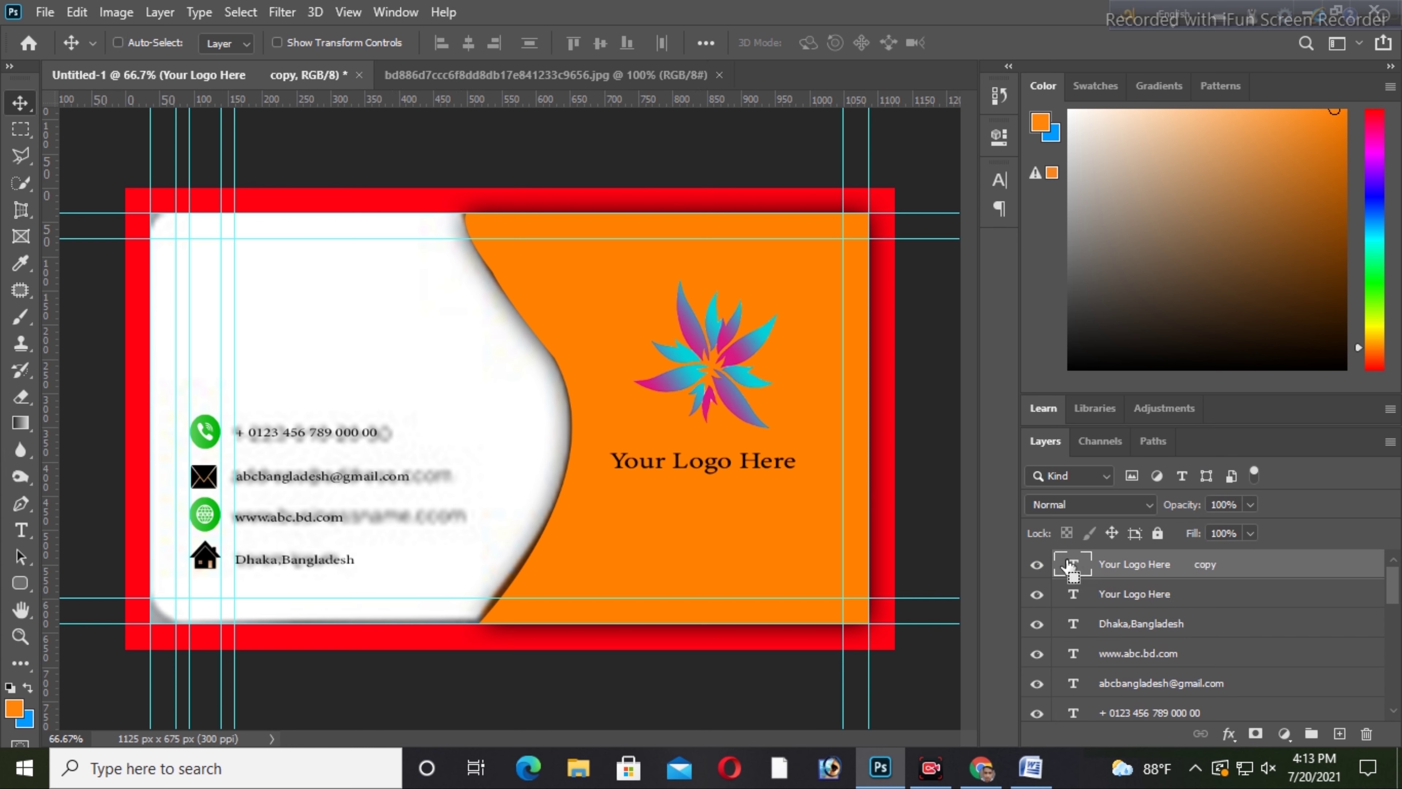
{"action": "key", "text": "ctrl+t"}
{"action": "left_click_drag", "start_coordinate": [826, 457], "coordinate": [432, 291]}
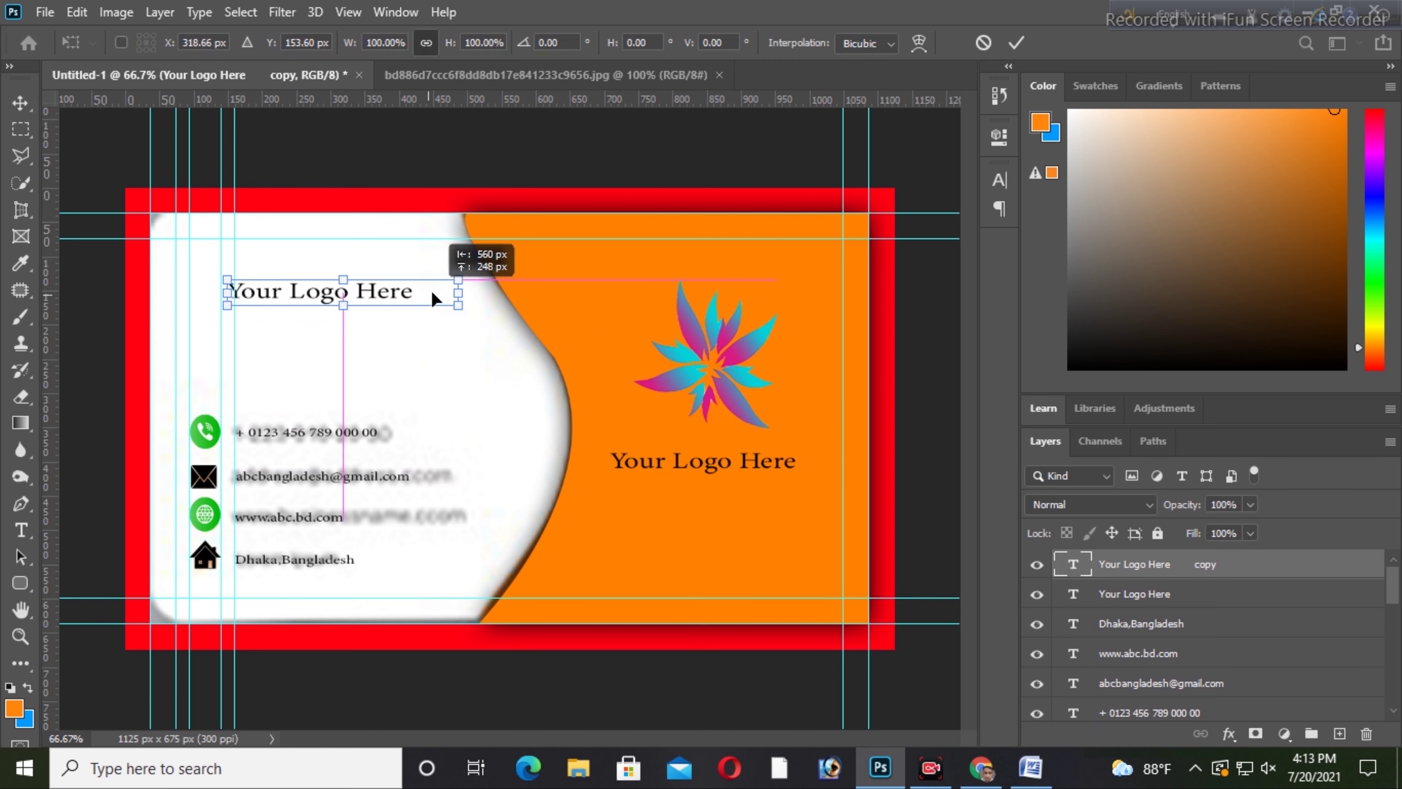
{"action": "left_click_drag", "start_coordinate": [432, 291], "coordinate": [439, 286]}
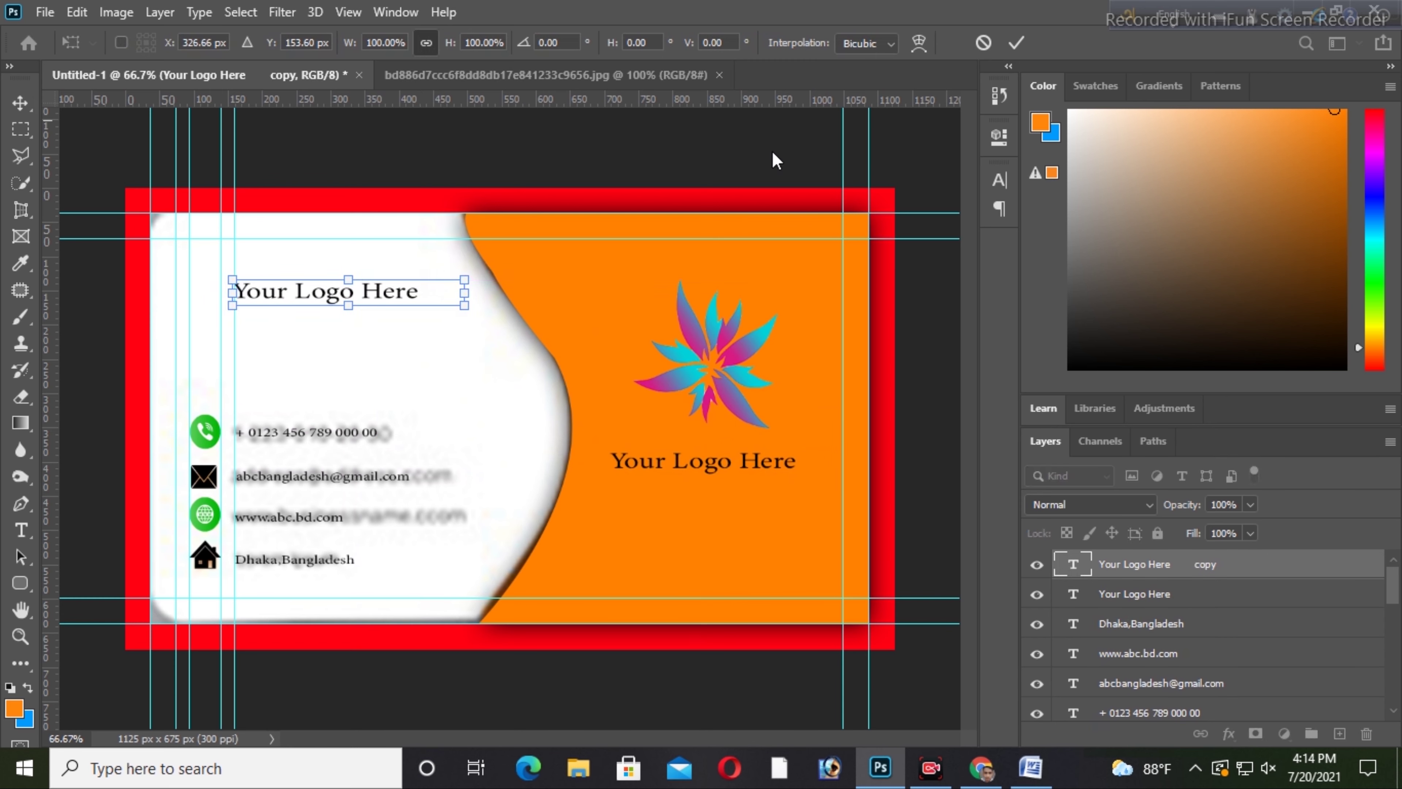
{"action": "left_click", "coordinate": [1015, 43]}
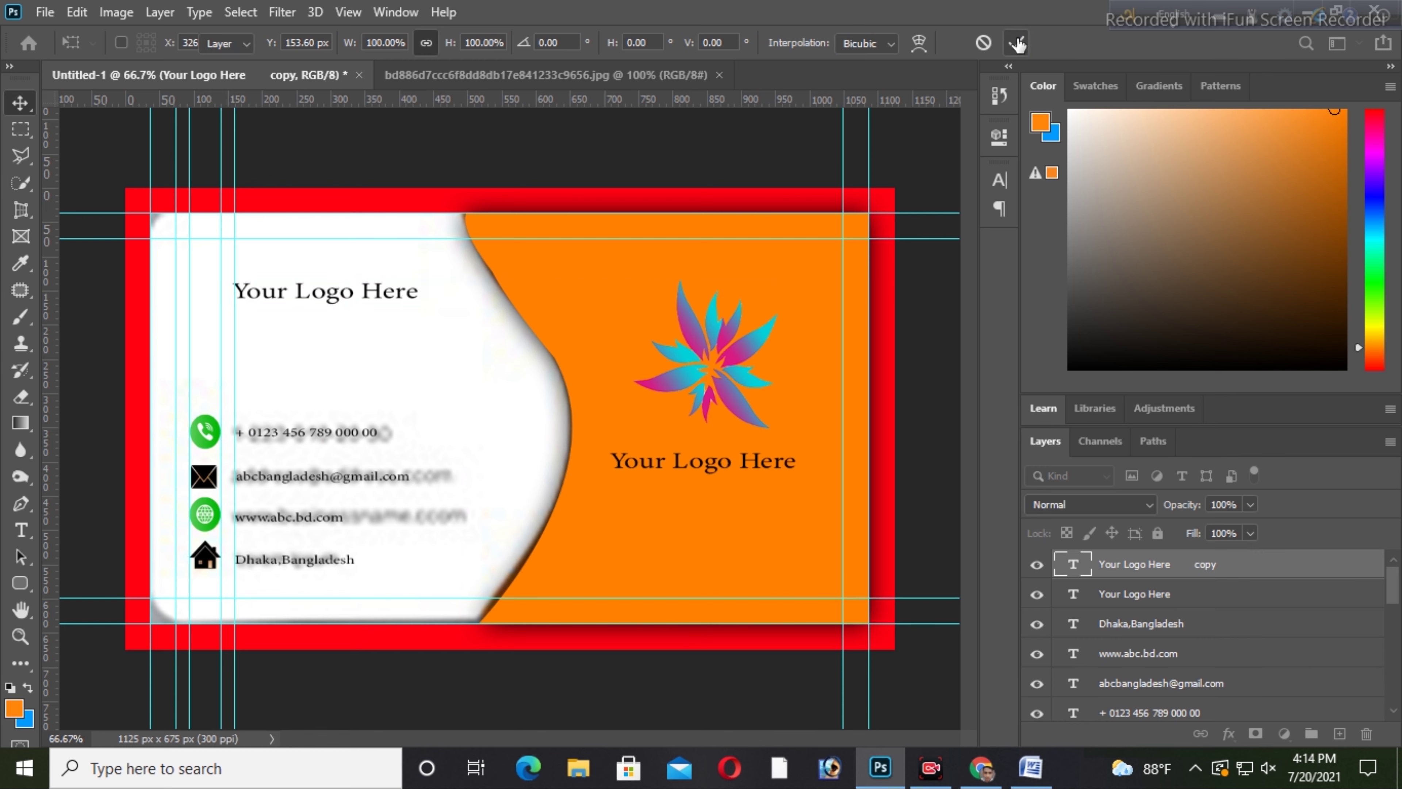
- Replace the copied label's text with the cardholder's sample name
{"action": "double_click", "coordinate": [1079, 568]}
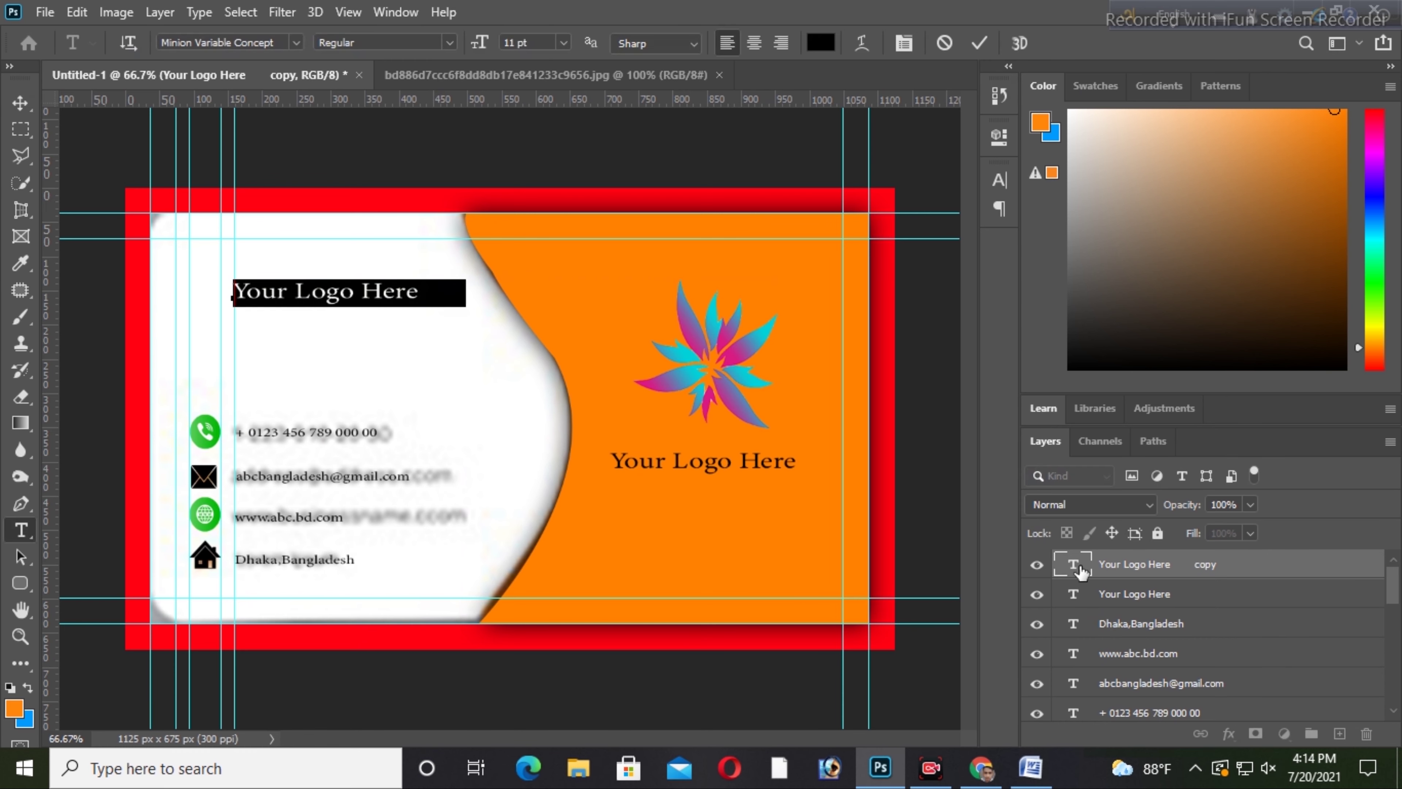
{"action": "type", "text": "Mr. "}
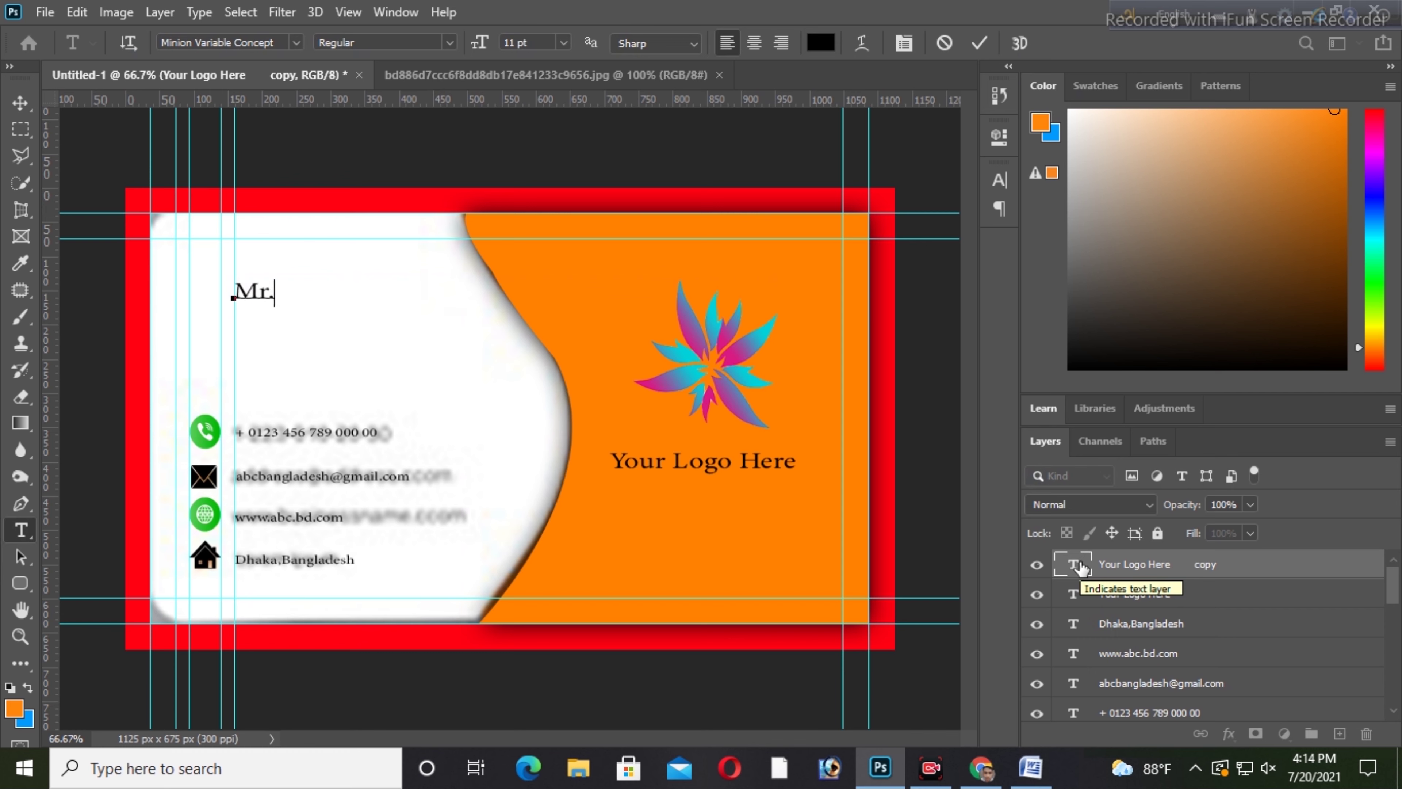
{"action": "type", "text": "Rock"}
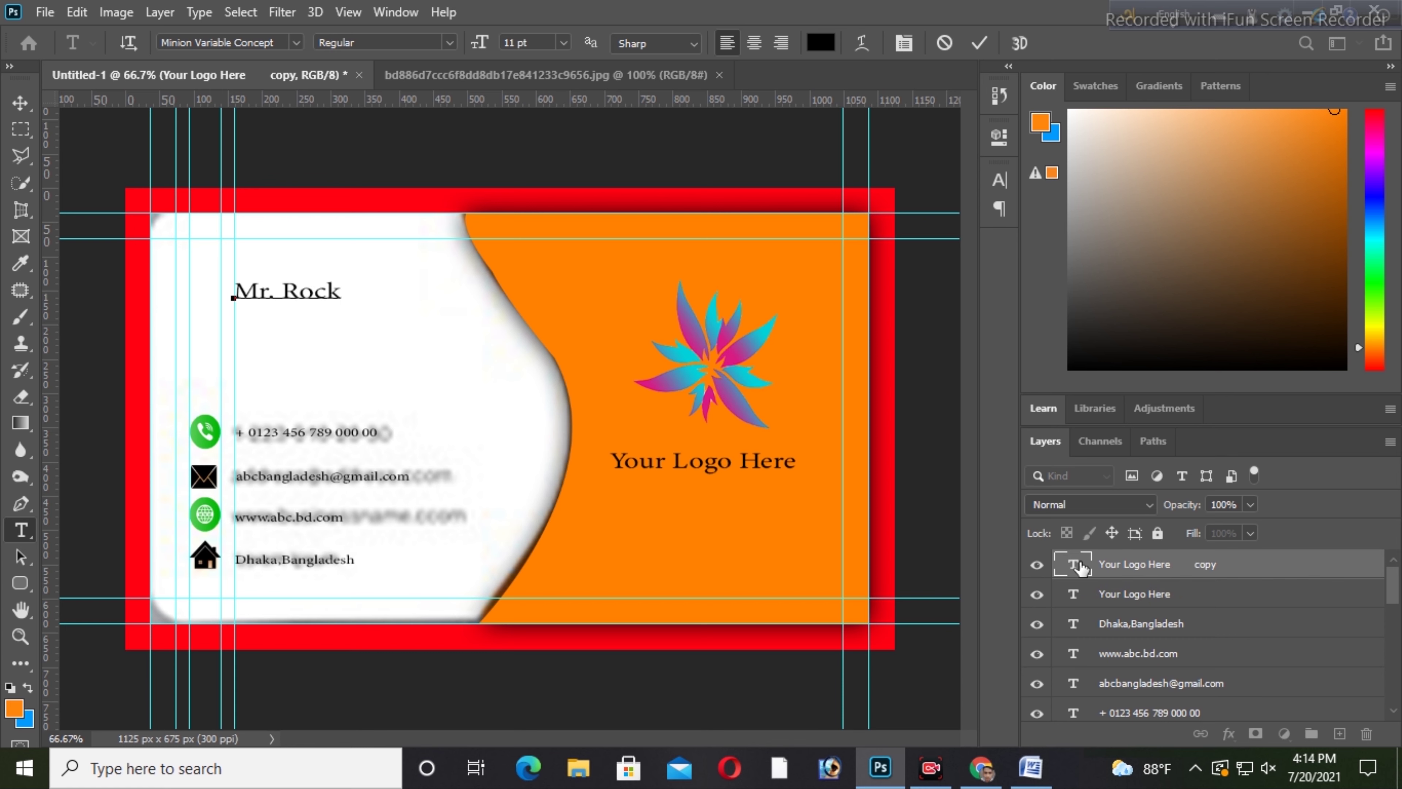
{"action": "key", "text": "ctrl+Return"}
{"action": "key", "text": "v"}
- Set the name's font style to Bold
{"action": "double_click", "coordinate": [1073, 568]}
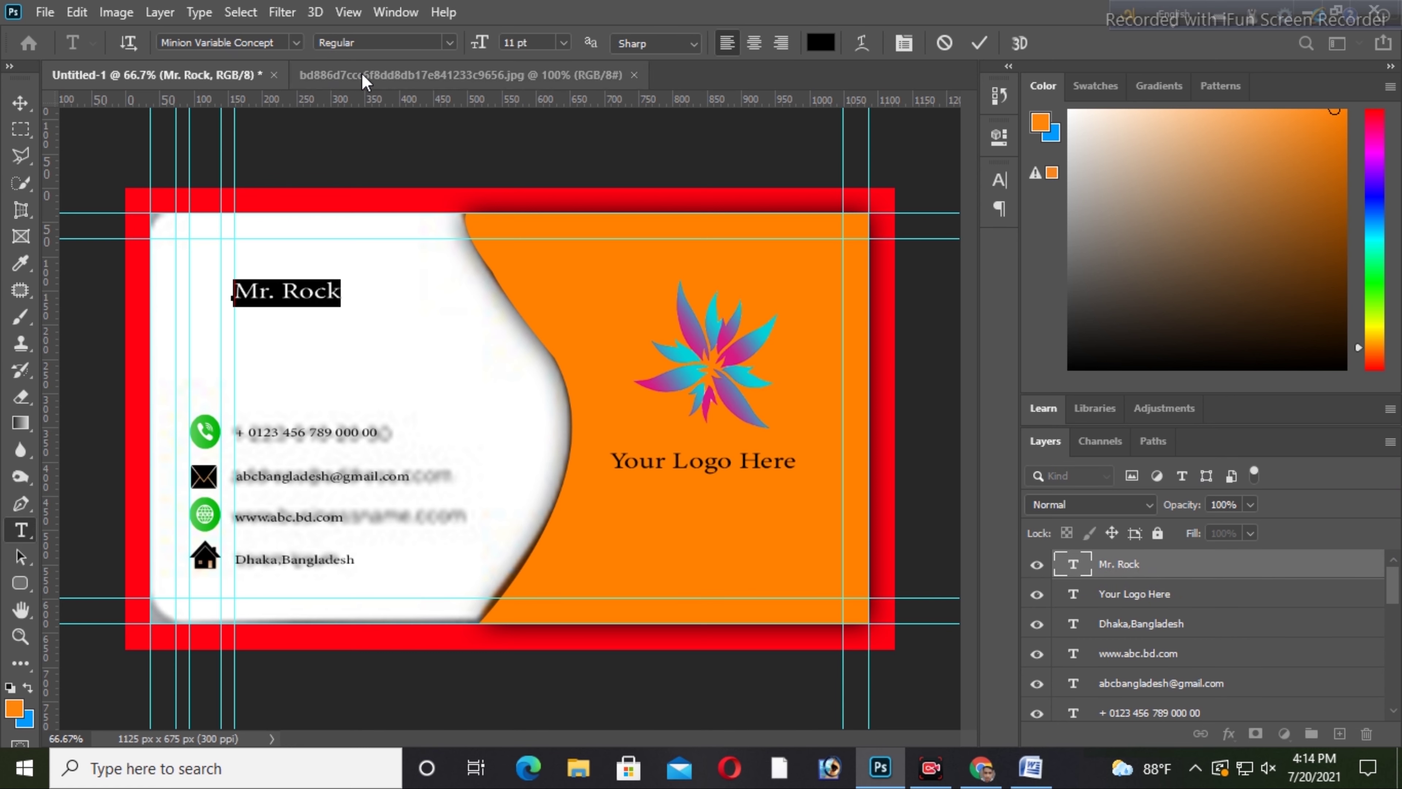
{"action": "left_click", "coordinate": [447, 48]}
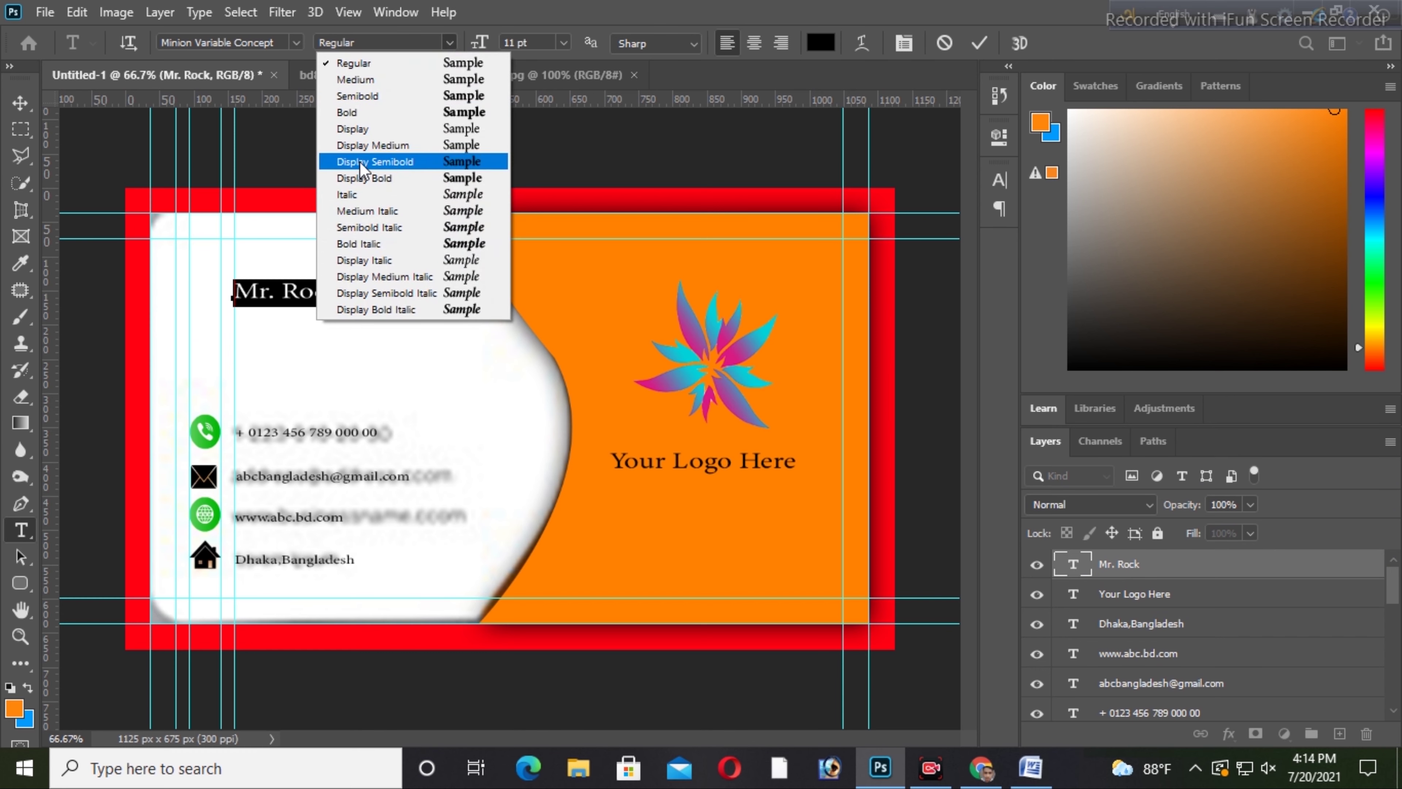
{"action": "left_click", "coordinate": [361, 106]}
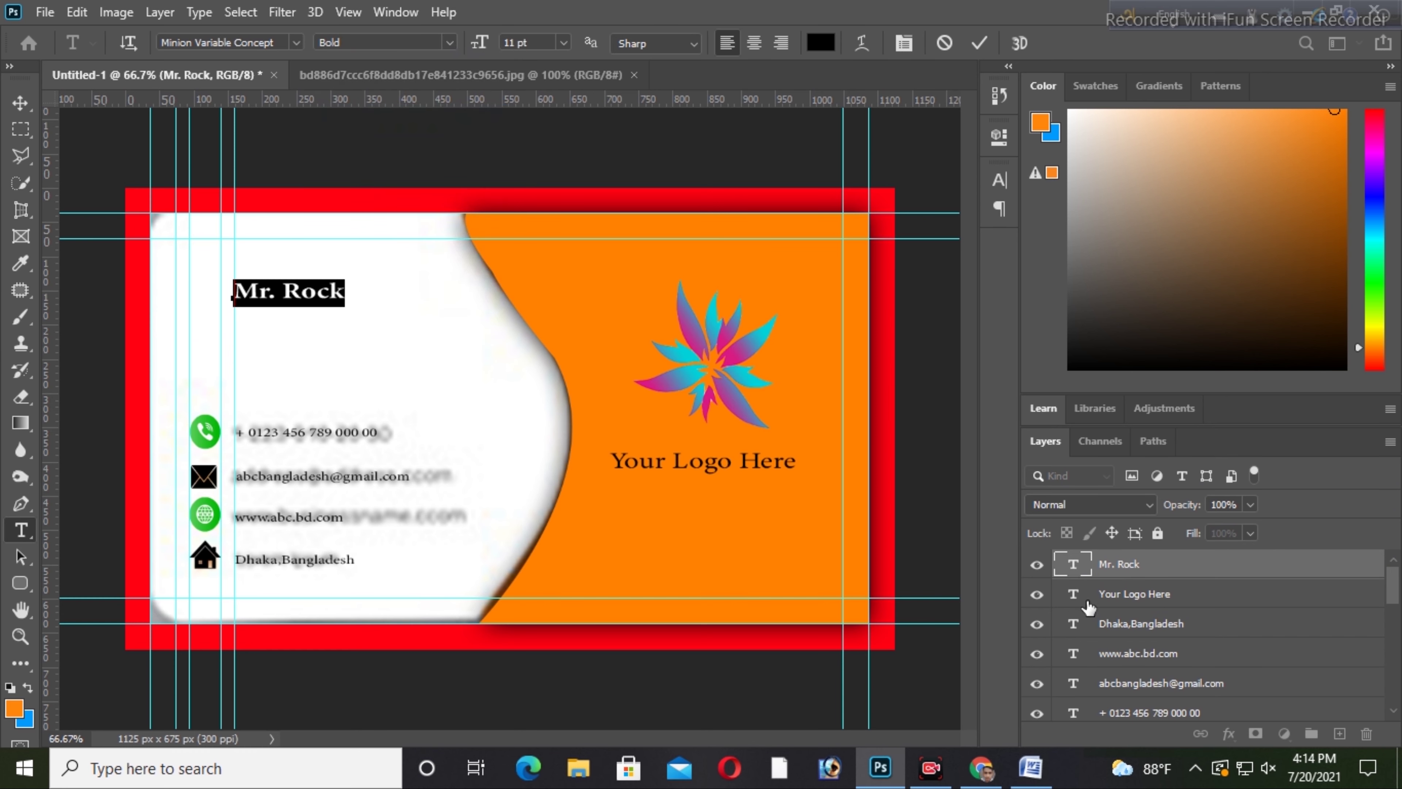
{"action": "key", "text": "ctrl+Return"}
{"action": "key", "text": "v"}
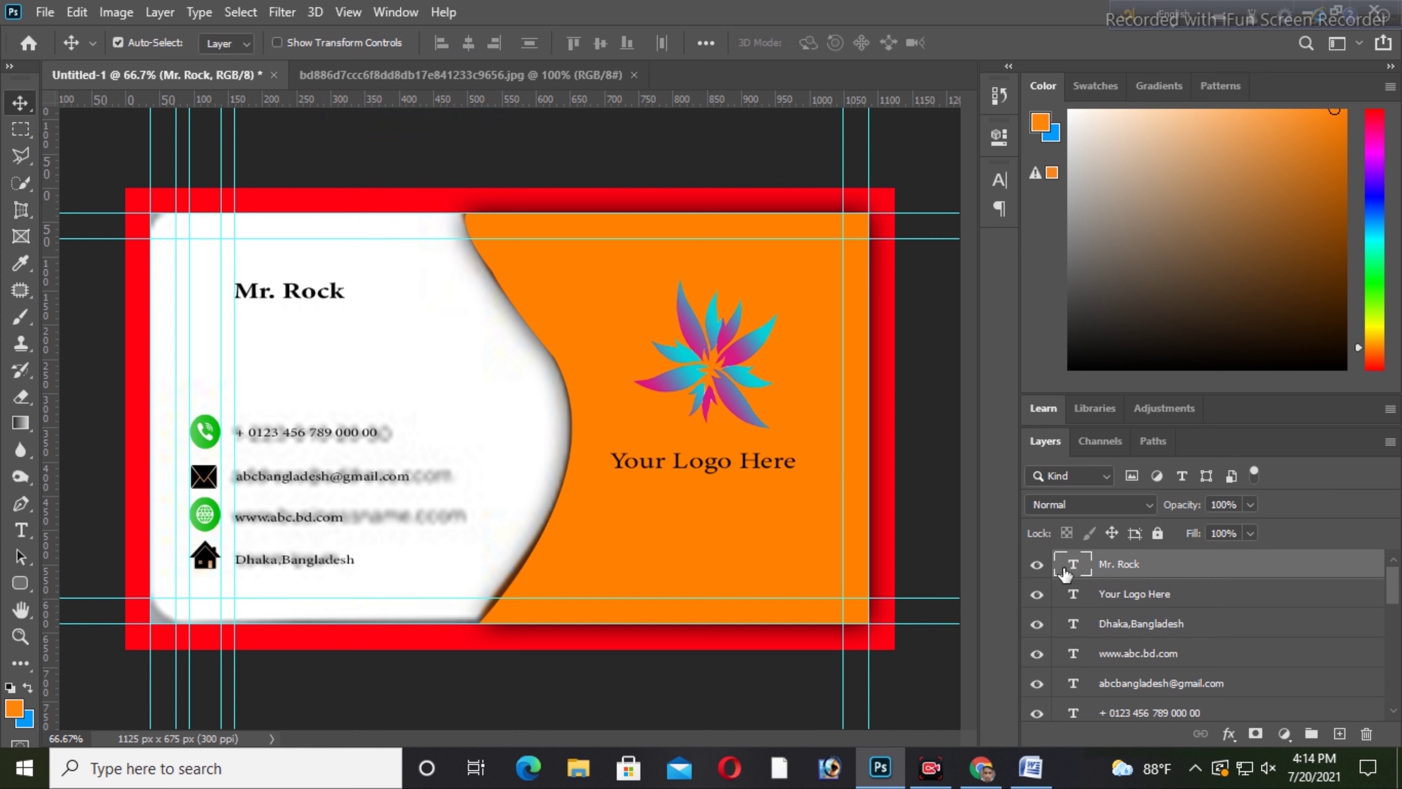
- Duplicate the name layer and nudge the copy with arrow keys just below the original
{"action": "key", "text": "ctrl+j"}
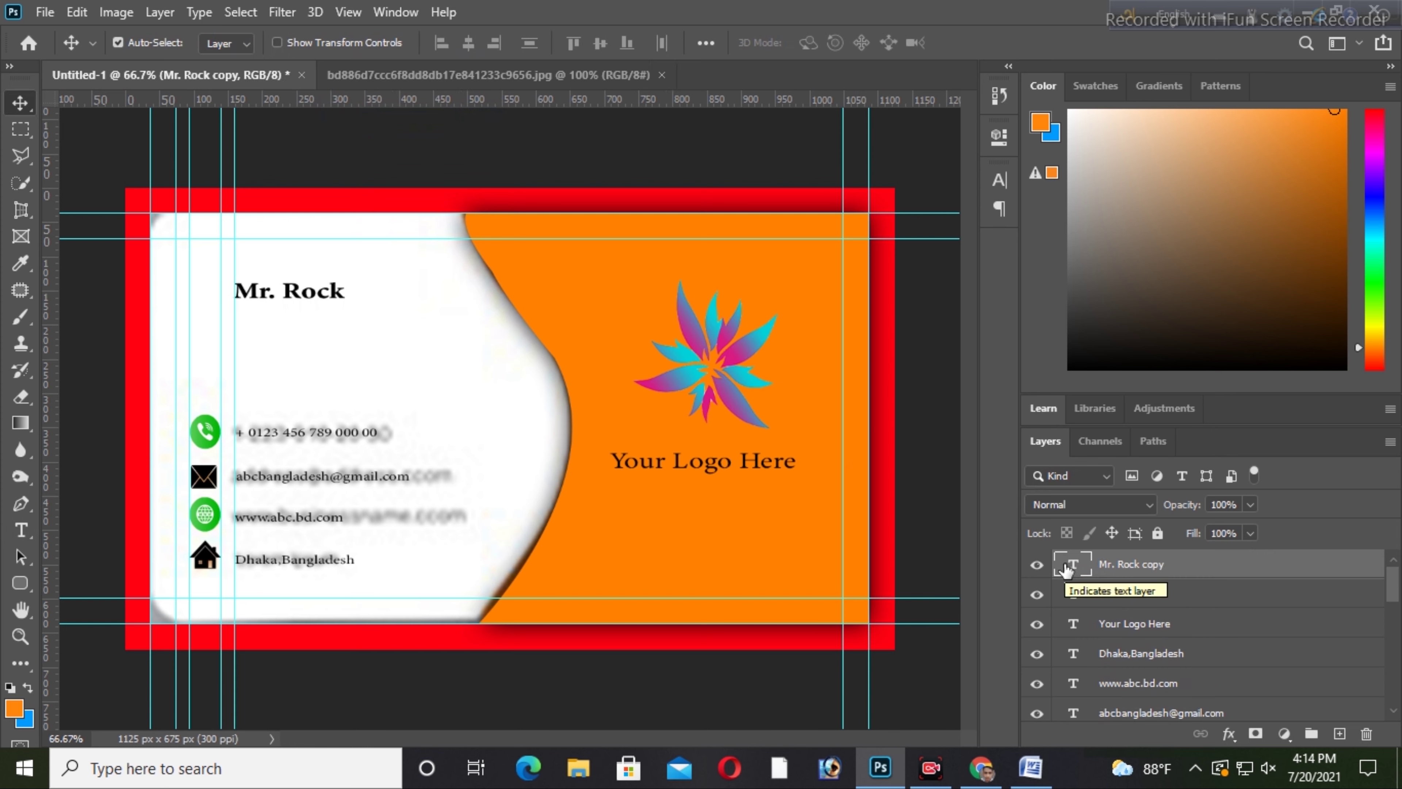
{"action": "key", "text": "ctrl+t"}
{"action": "key", "text": "shift+Down"}
{"action": "key", "text": "shift+Down"}
{"action": "key", "text": "shift+Down"}
{"action": "key", "text": "shift+Down"}
{"action": "key", "text": "shift+Down"}
{"action": "key", "text": "Up"}
{"action": "key", "text": "Up"}
{"action": "key", "text": "Up"}
{"action": "key", "text": "Up"}
{"action": "key", "text": "Up"}
{"action": "key", "text": "Up"}
{"action": "key", "text": "Up"}
{"action": "key", "text": "Up"}
{"action": "key", "text": "Up"}
{"action": "key", "text": "Up"}
{"action": "key", "text": "Up"}
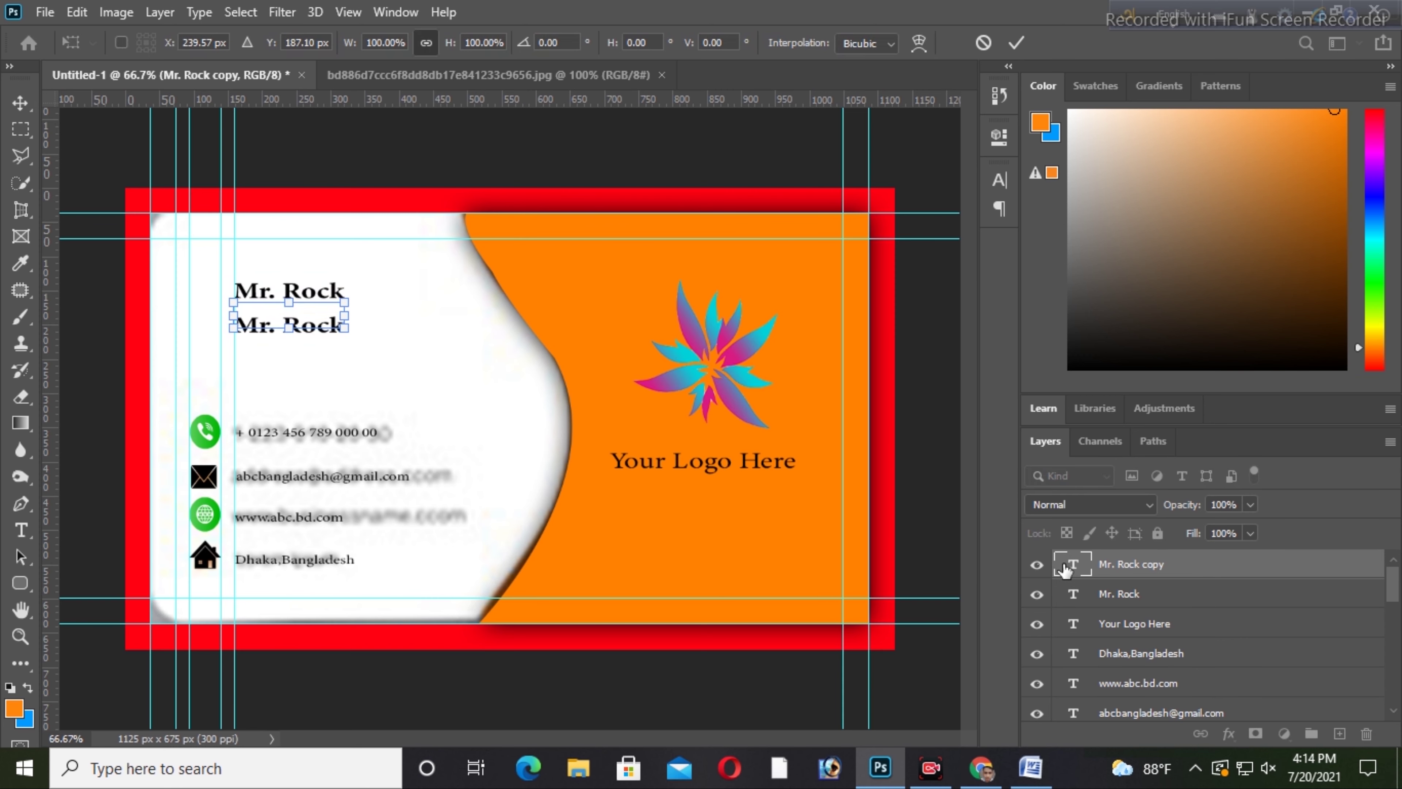
{"action": "key", "text": "ctrl+plus"}
{"action": "key", "text": "ctrl+plus"}
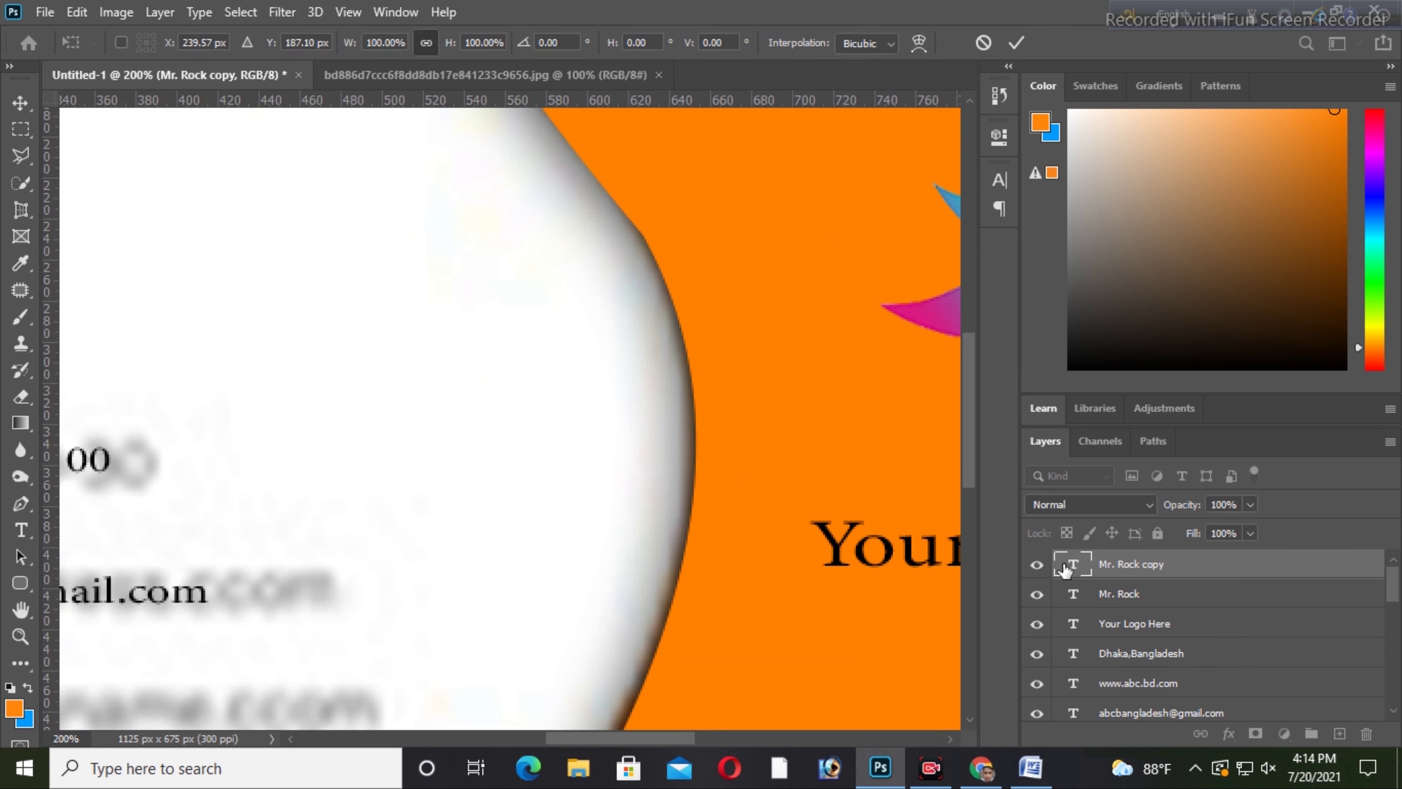
{"action": "mouse_move", "coordinate": [659, 741]}
{"action": "left_mouse_down"}
{"action": "mouse_move", "coordinate": [524, 738]}
{"action": "mouse_move", "coordinate": [610, 737]}
{"action": "left_mouse_up"}
{"action": "scroll", "coordinate": [469, 541], "scroll_direction": "up", "scroll_amount": 2}
{"action": "scroll", "coordinate": [472, 542], "scroll_direction": "up", "scroll_amount": 2}
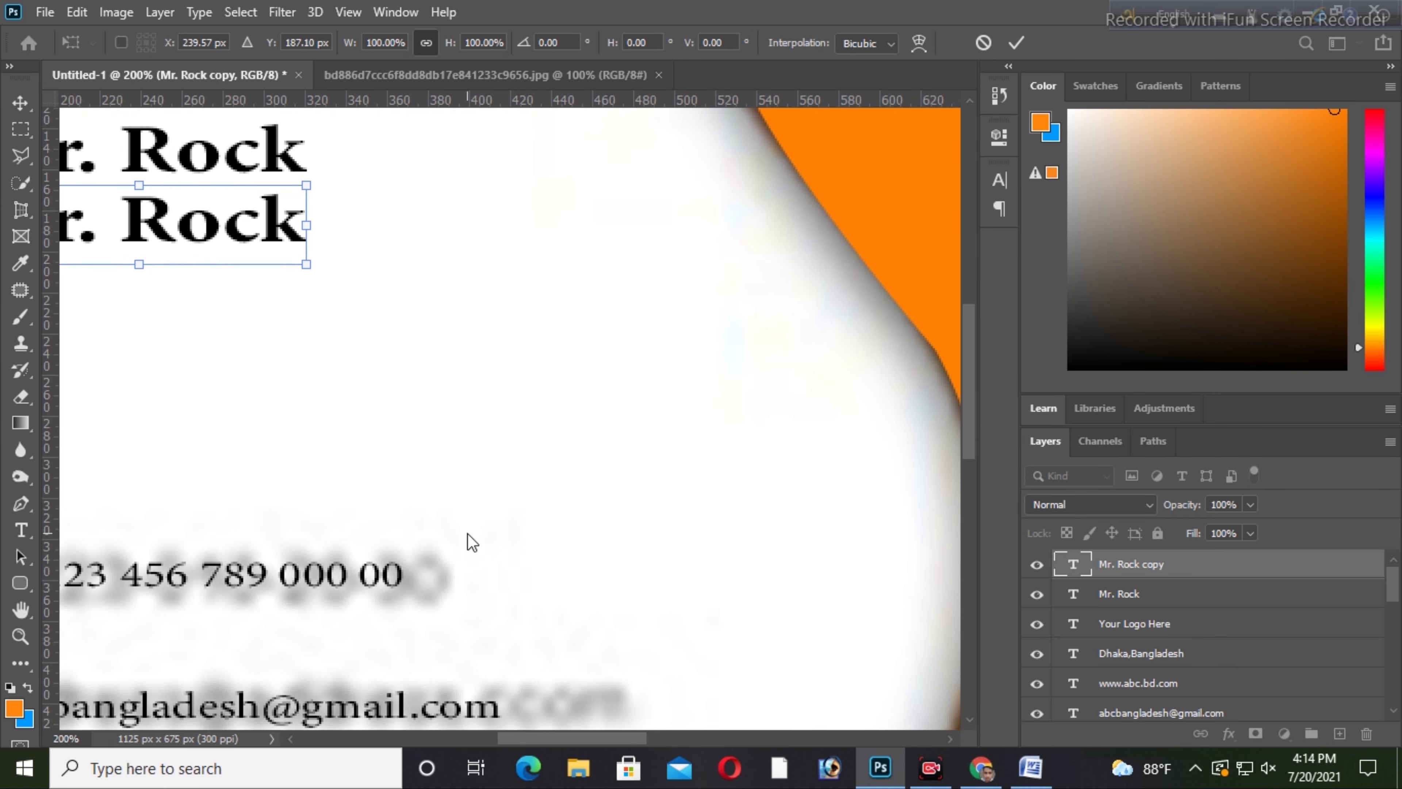
{"action": "left_click_drag", "start_coordinate": [610, 738], "coordinate": [568, 738]}
{"action": "scroll", "coordinate": [641, 501], "scroll_direction": "up", "scroll_amount": 1}
{"action": "scroll", "coordinate": [641, 494], "scroll_direction": "up", "scroll_amount": 3}
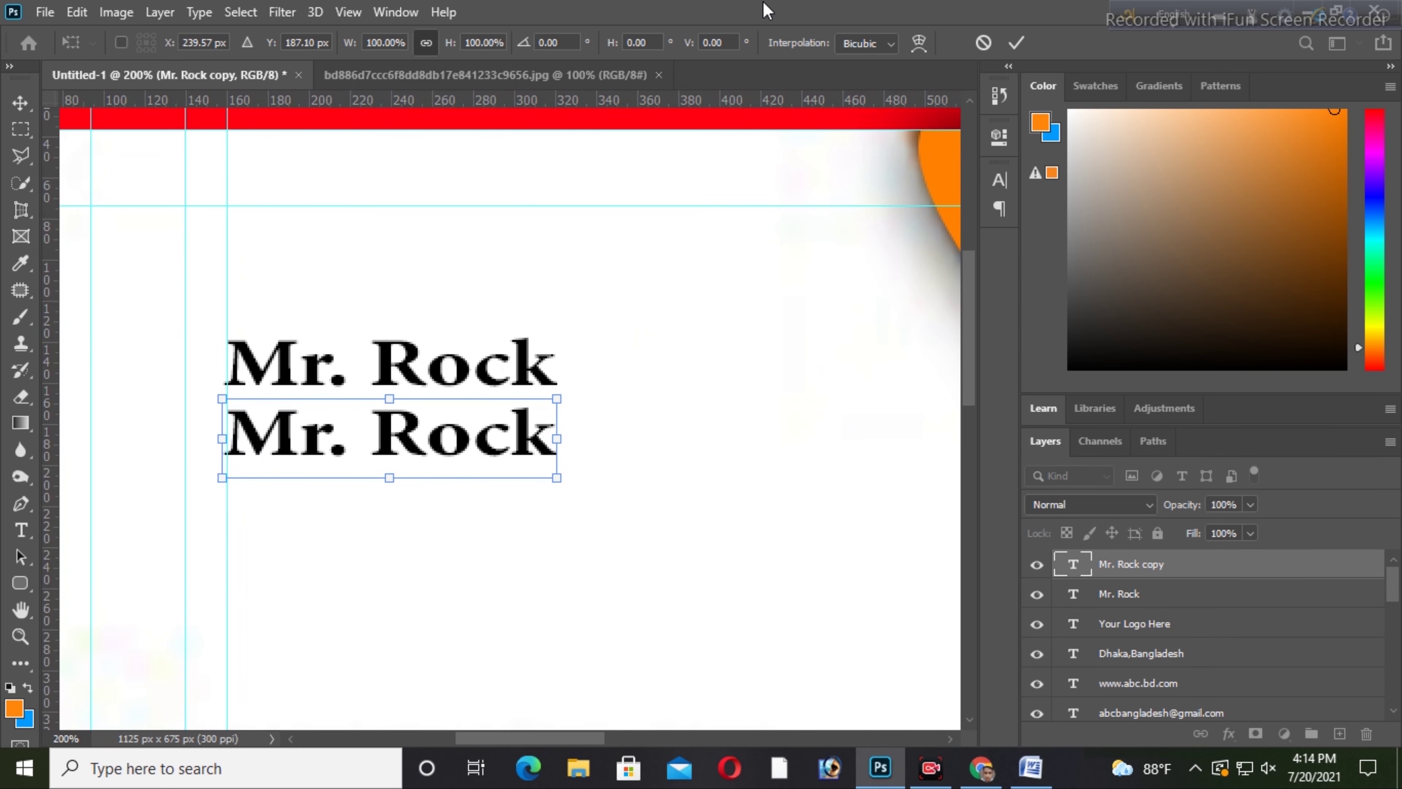
- Replace the name copy's text with 'Graphics Designer'
{"action": "left_click", "coordinate": [1026, 44]}
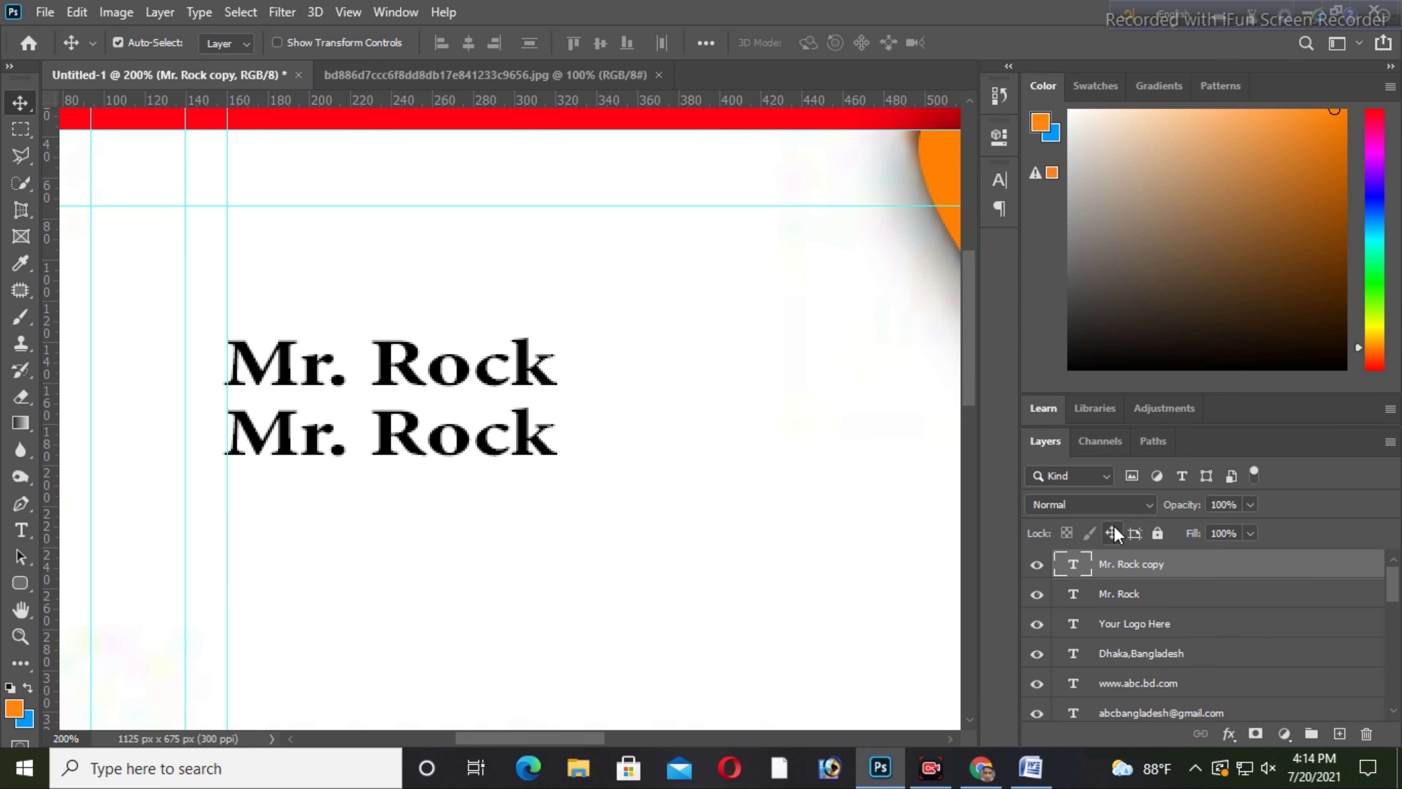
{"action": "double_click", "coordinate": [1073, 565]}
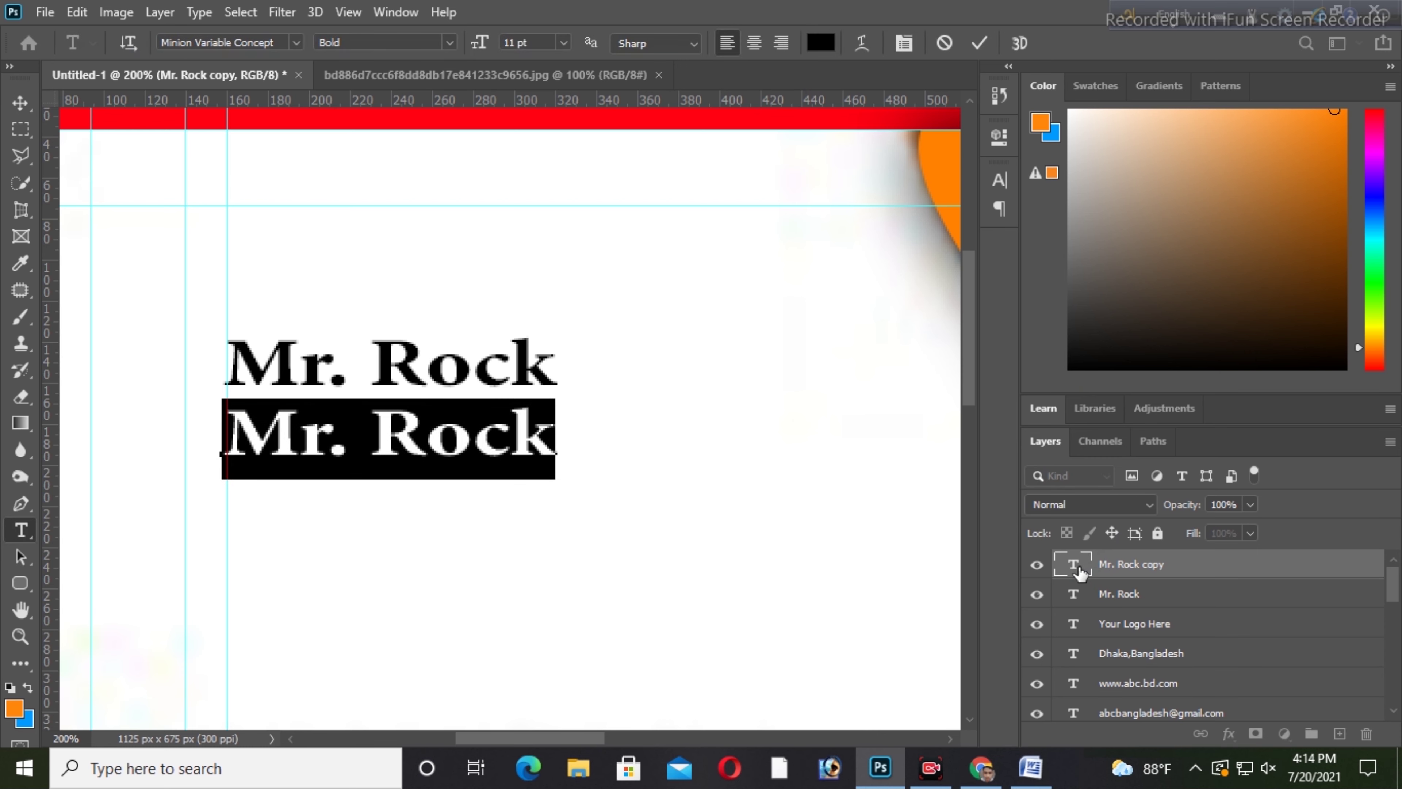
{"action": "type", "text": "Gra"}
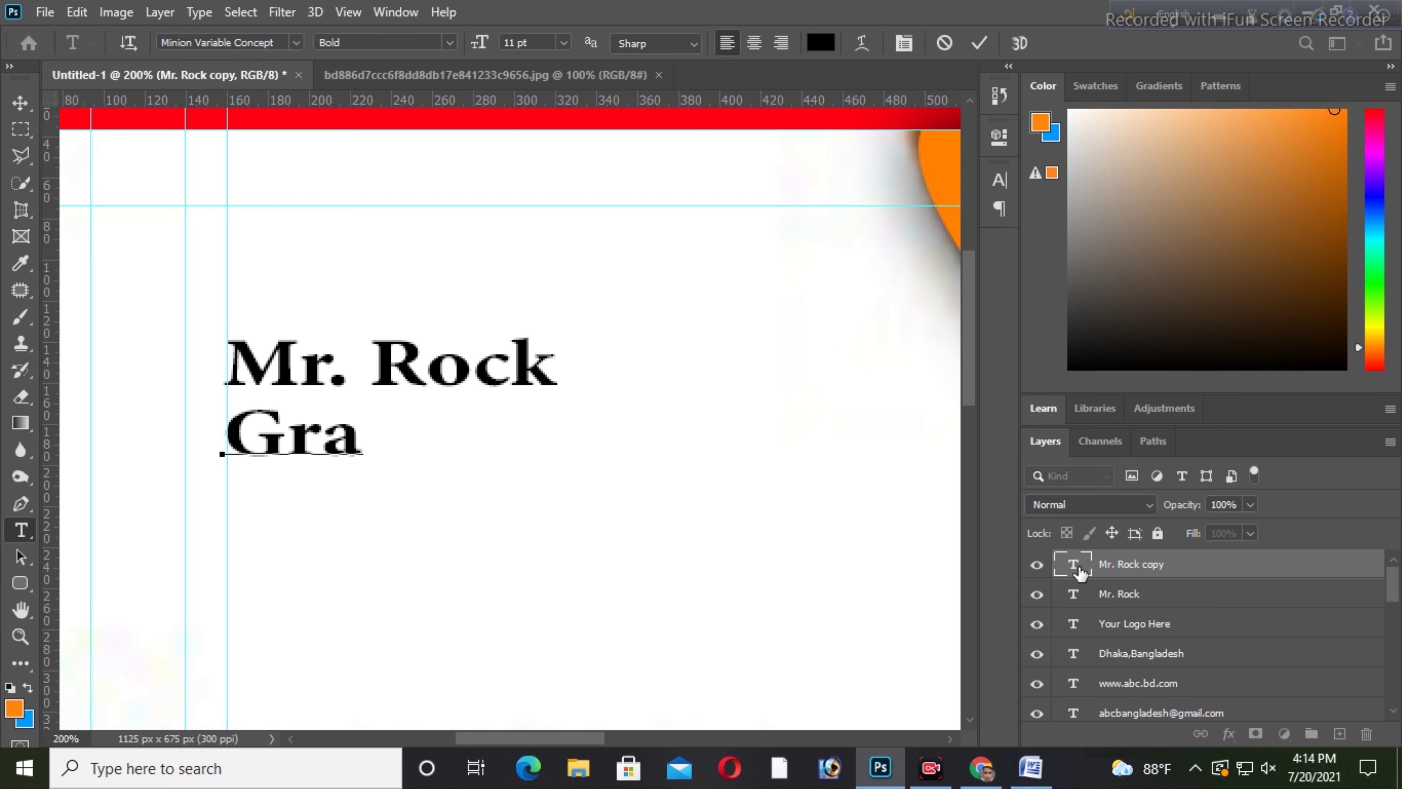
{"action": "type", "text": "phic"}
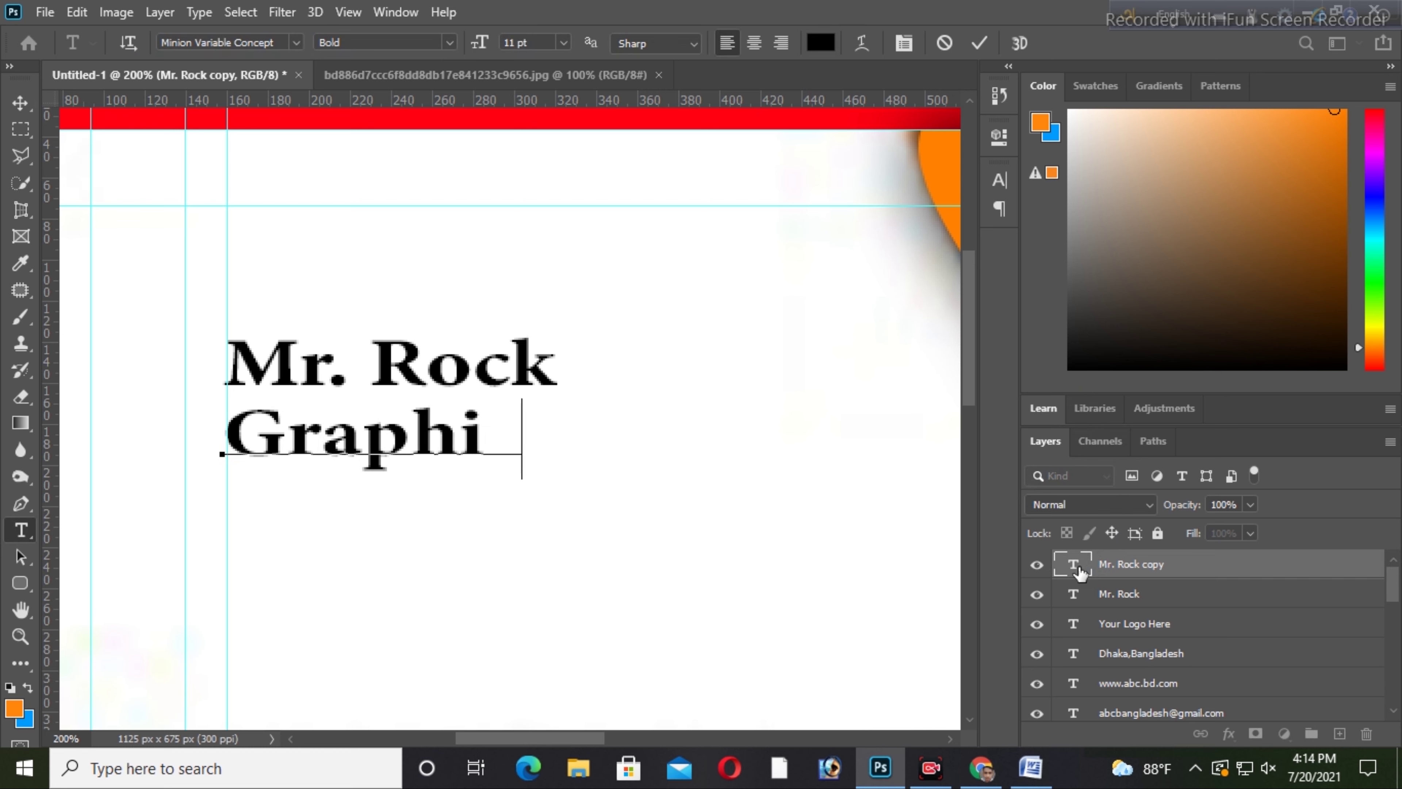
{"action": "type", "text": "s D"}
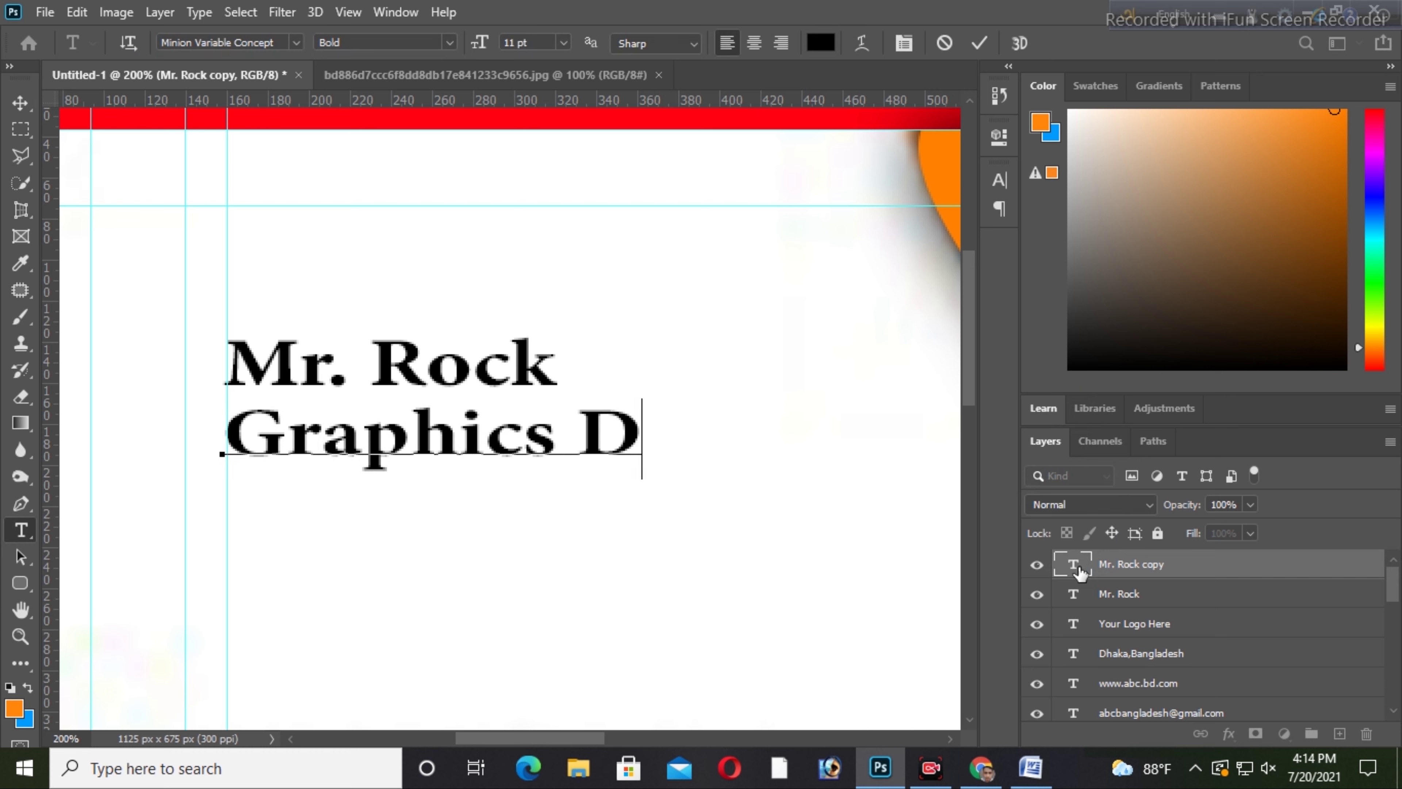
{"action": "type", "text": "esign"}
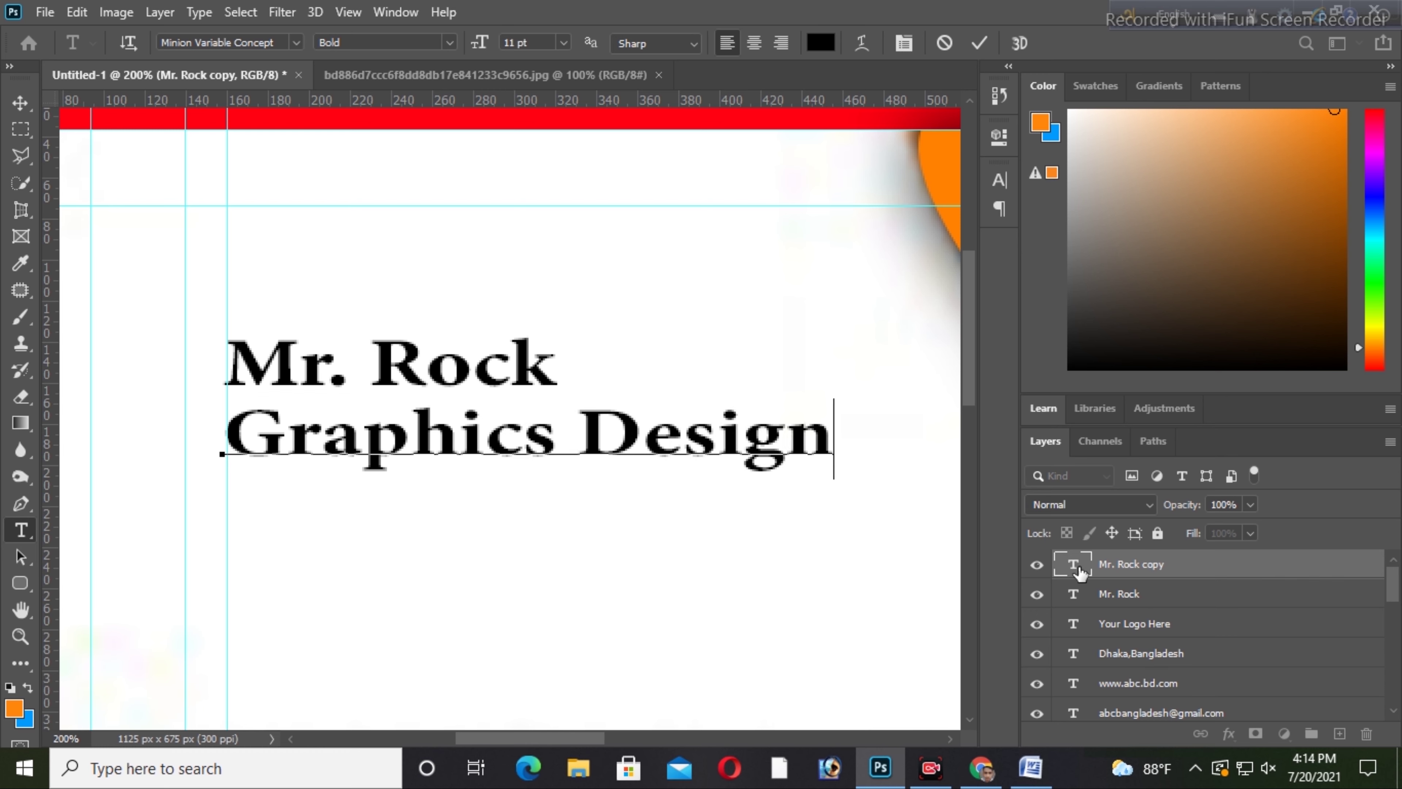
{"action": "type", "text": "er"}
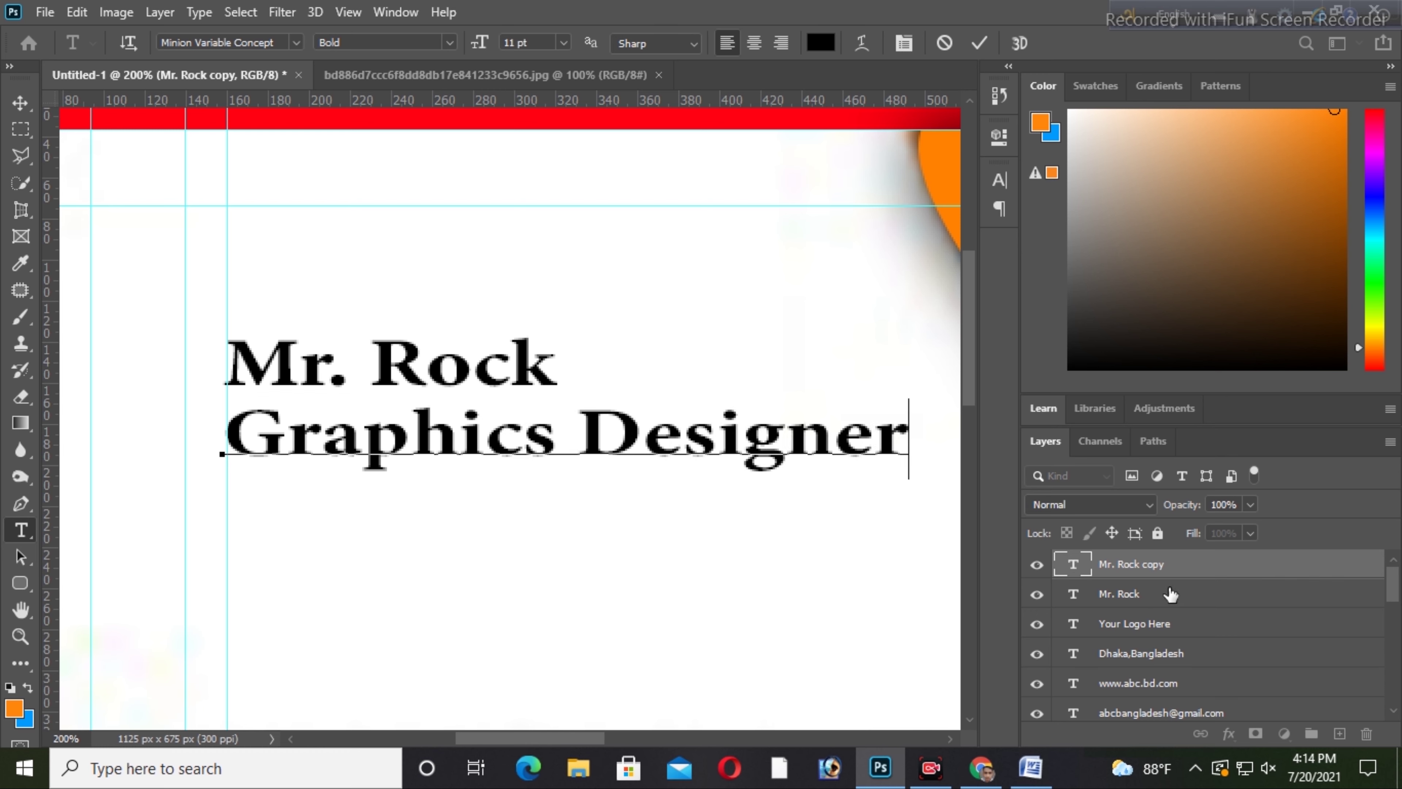
{"action": "key", "text": "ctrl+Return"}
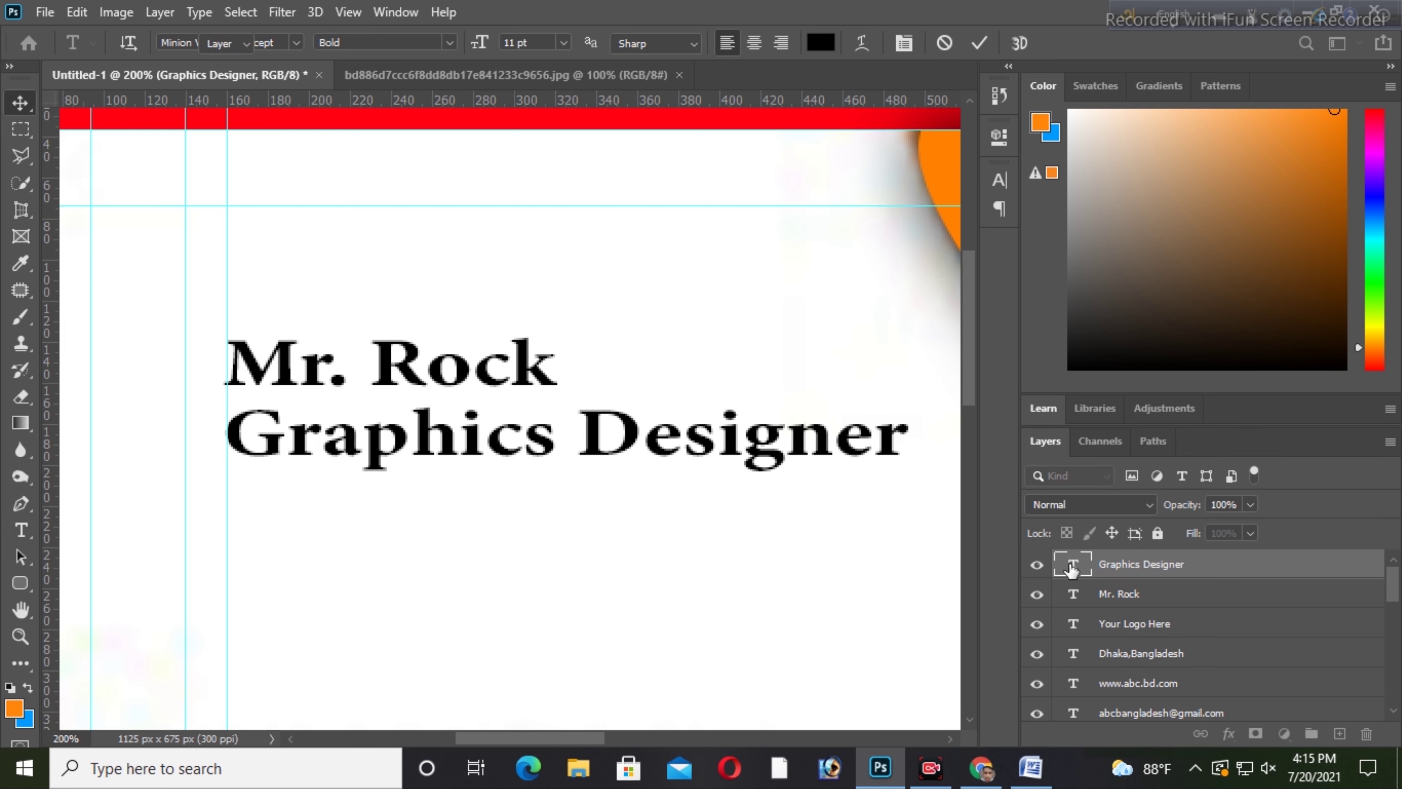
{"action": "key", "text": "v"}
- Set the 'Graphics Designer' text to 6 pt Regular
{"action": "double_click", "coordinate": [1071, 569]}
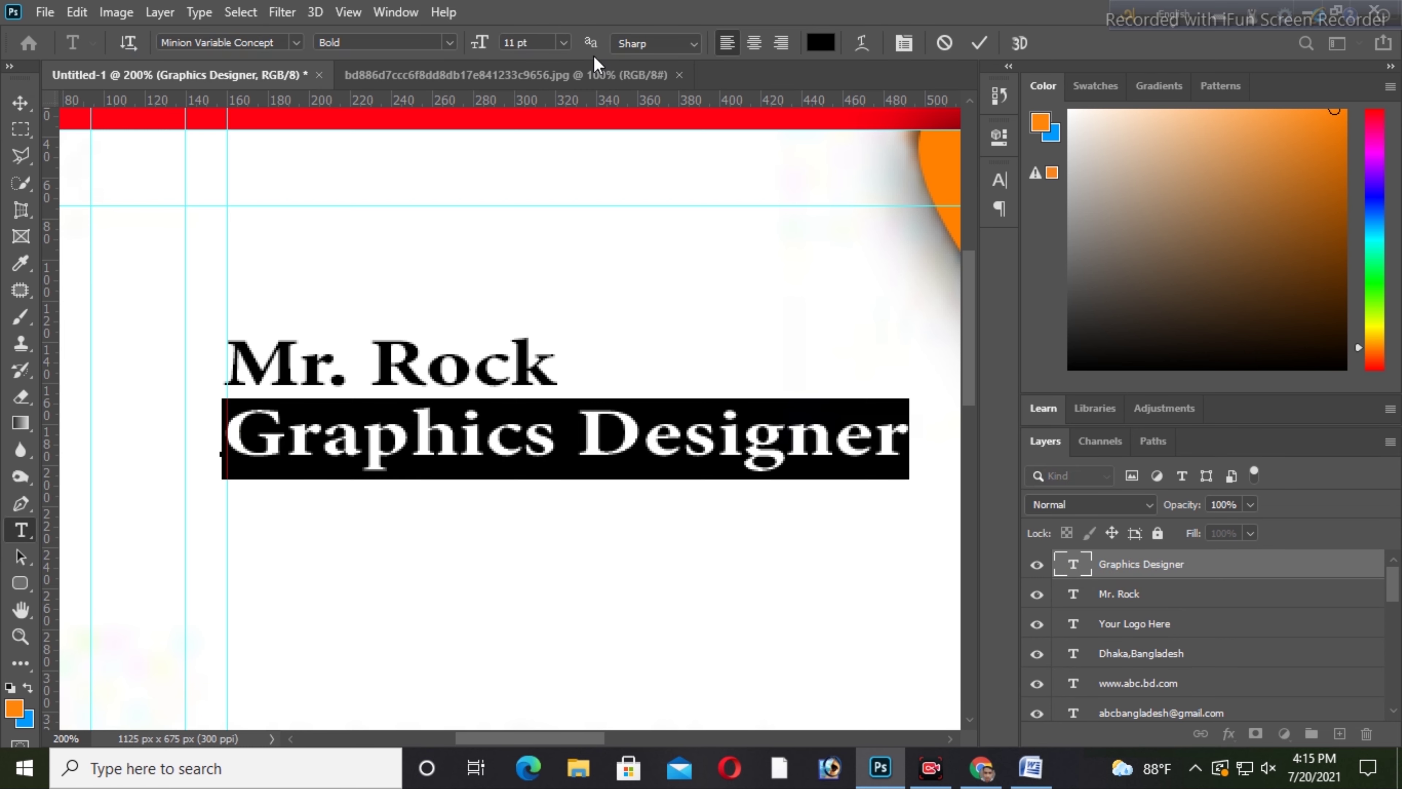
{"action": "left_click", "coordinate": [564, 43]}
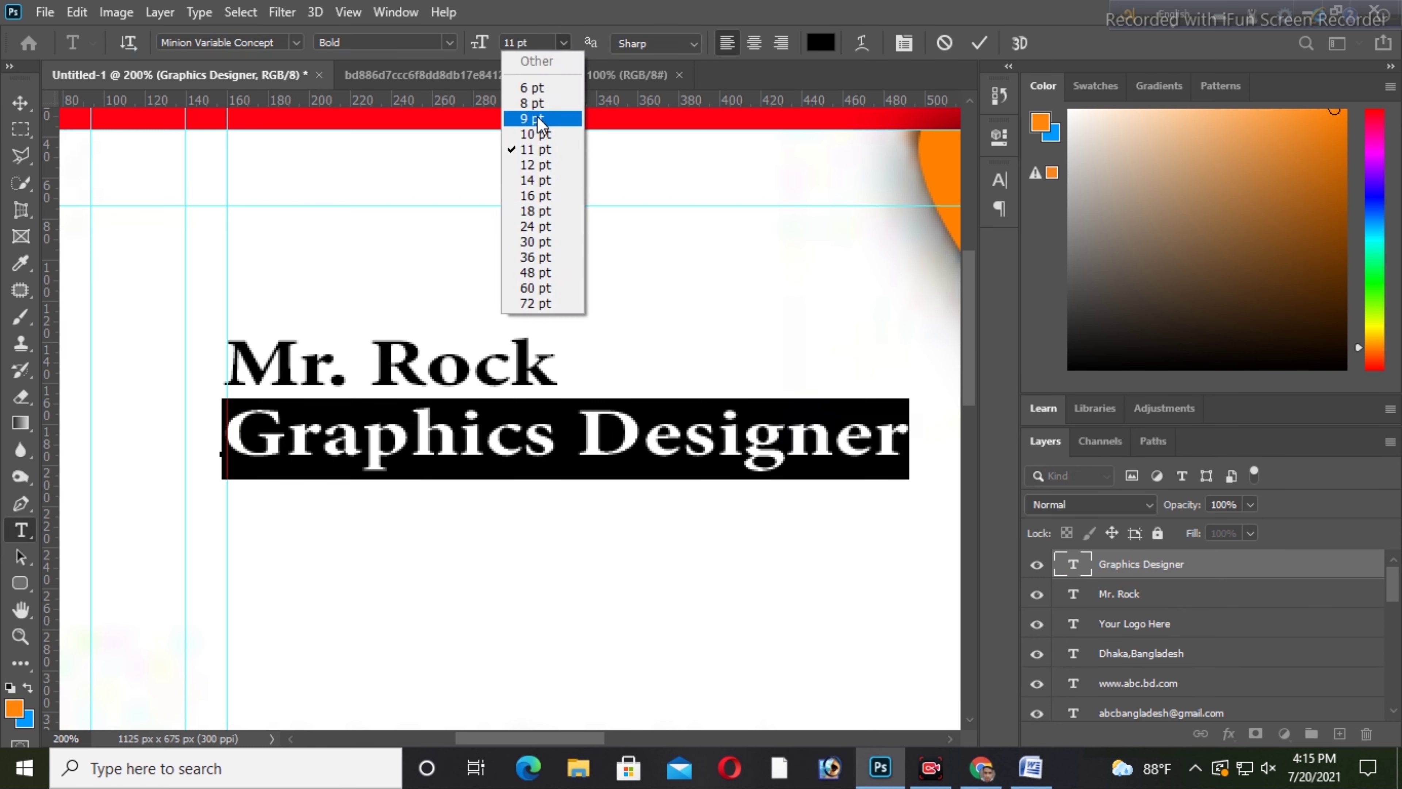
{"action": "left_click", "coordinate": [533, 88]}
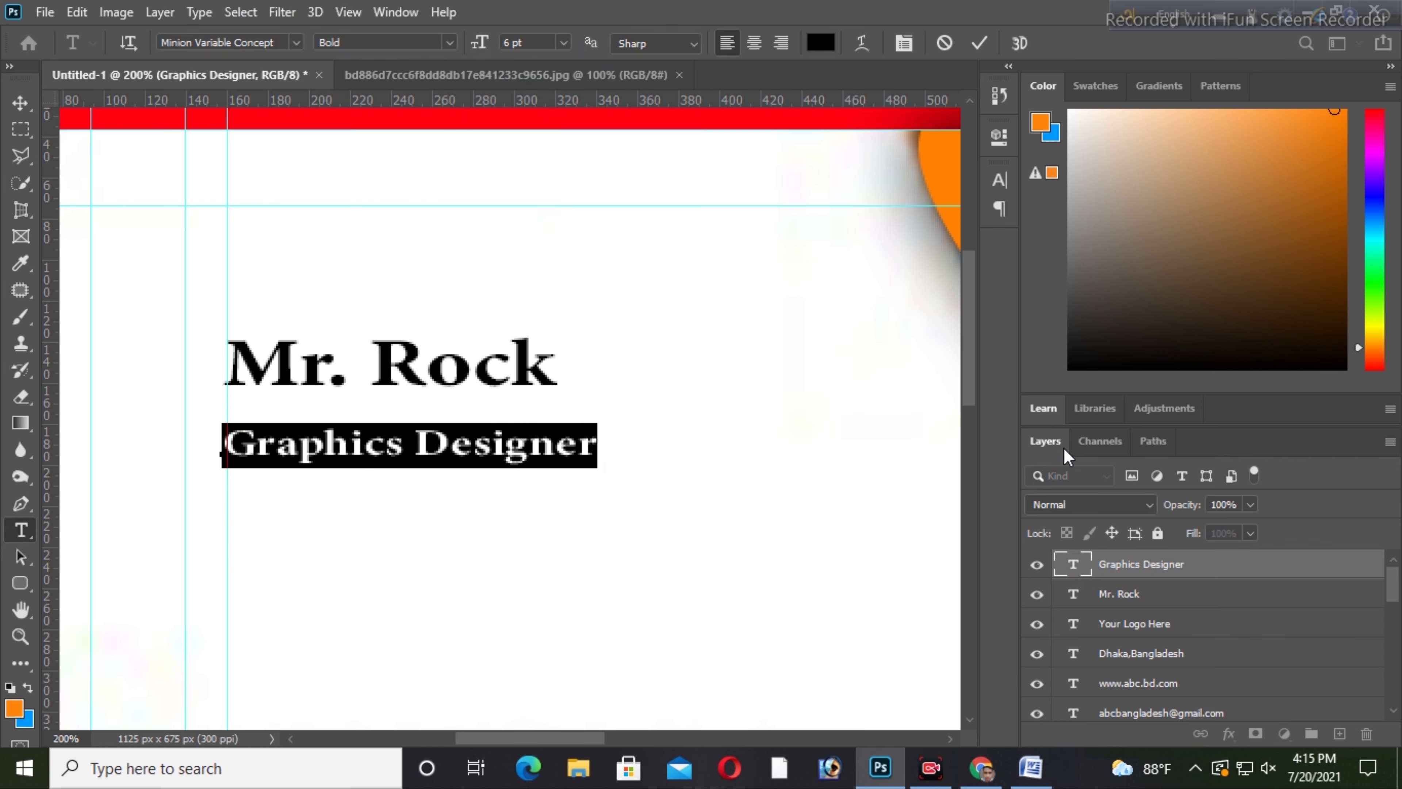
{"action": "left_click", "coordinate": [451, 43]}
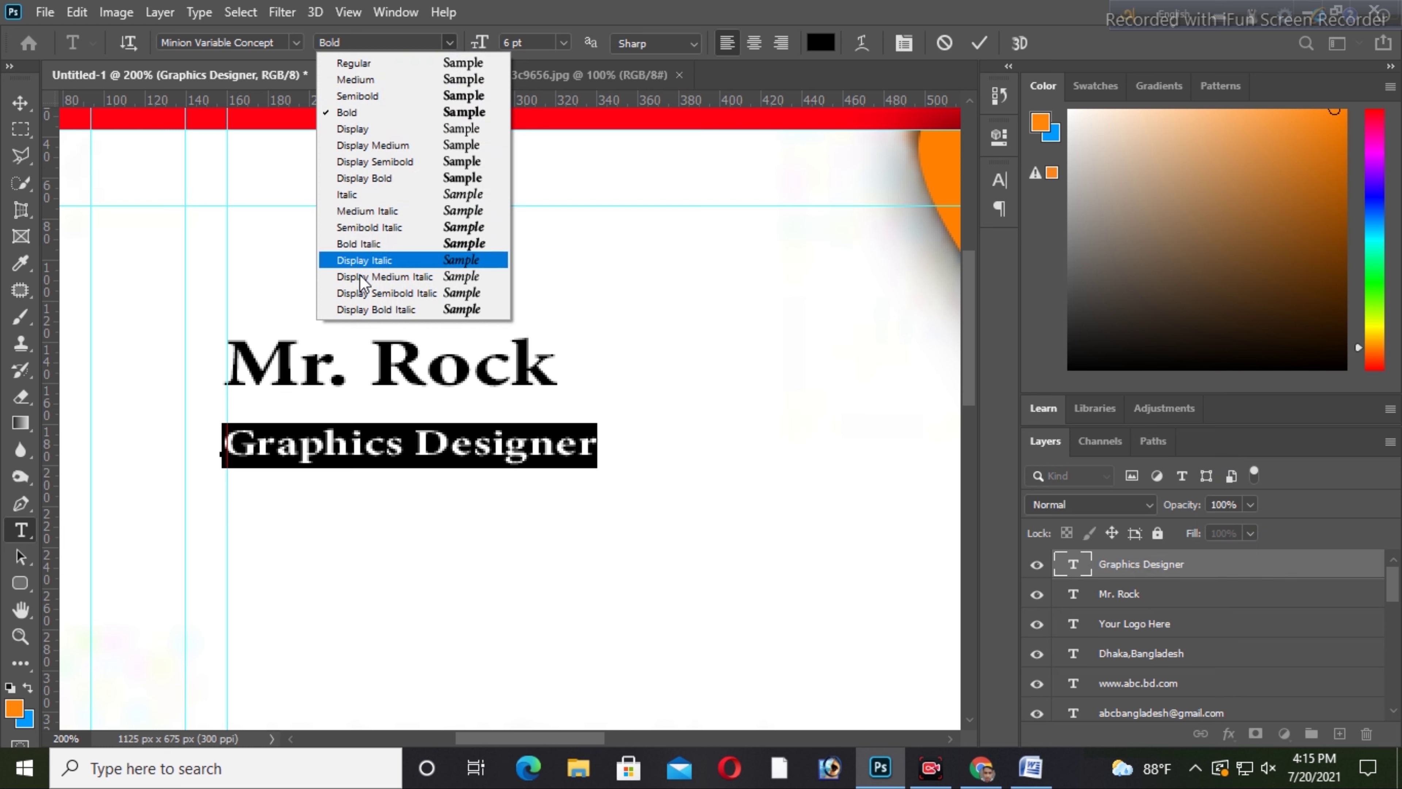
{"action": "left_click", "coordinate": [354, 63]}
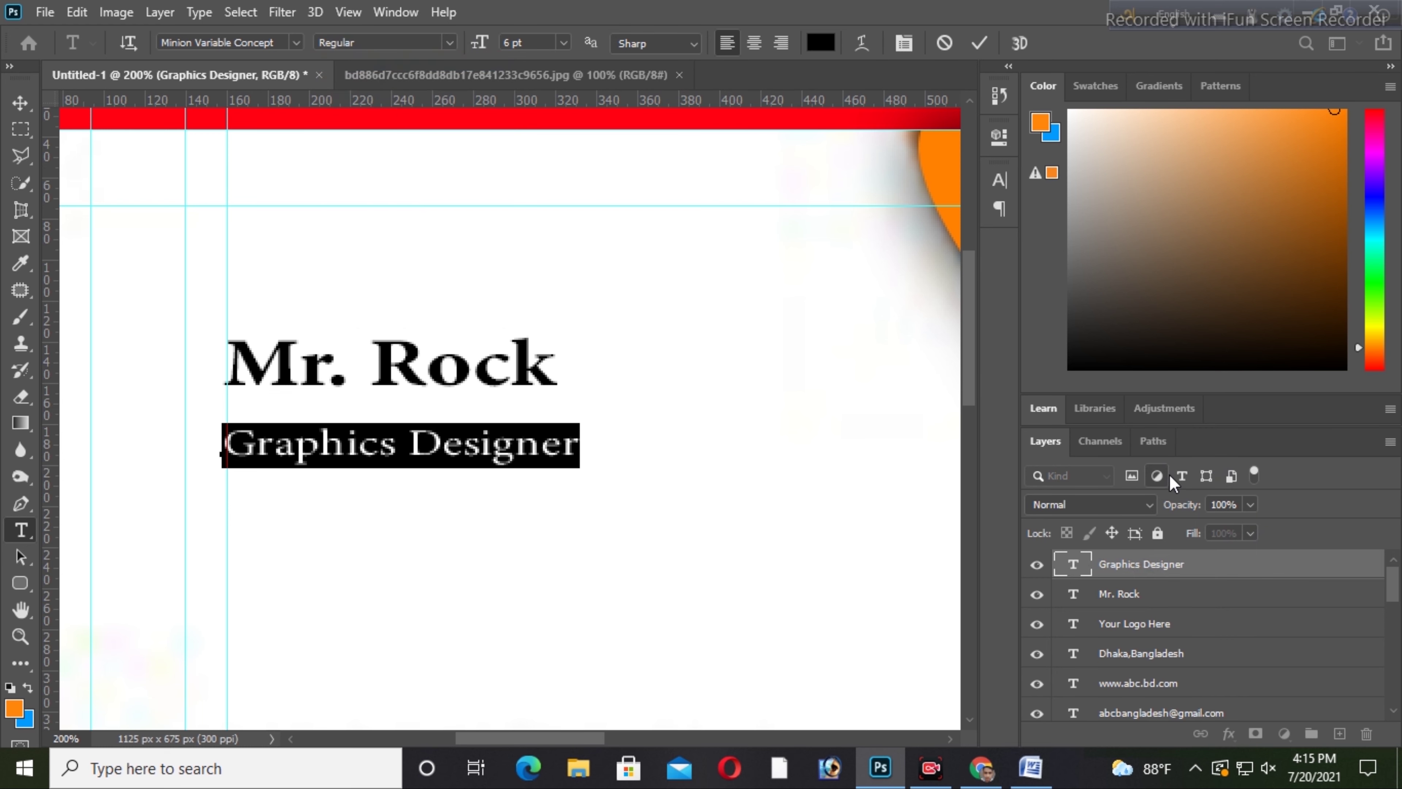
{"action": "key", "text": "ctrl+Return"}
{"action": "key", "text": "v"}
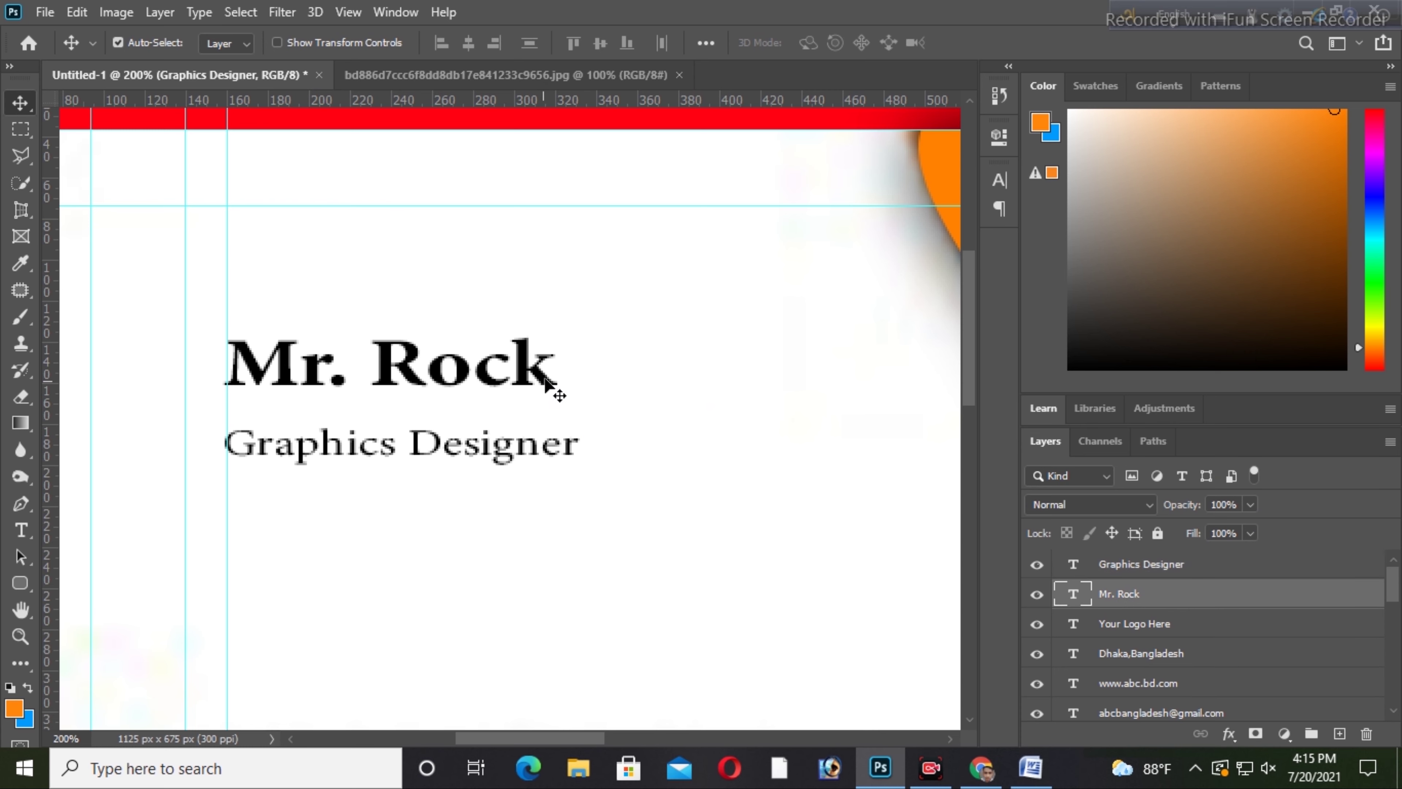
- Nudge the bold name line slightly right with Free Transform
{"action": "double_click", "coordinate": [549, 393]}
{"action": "key", "text": "ctrl+t"}
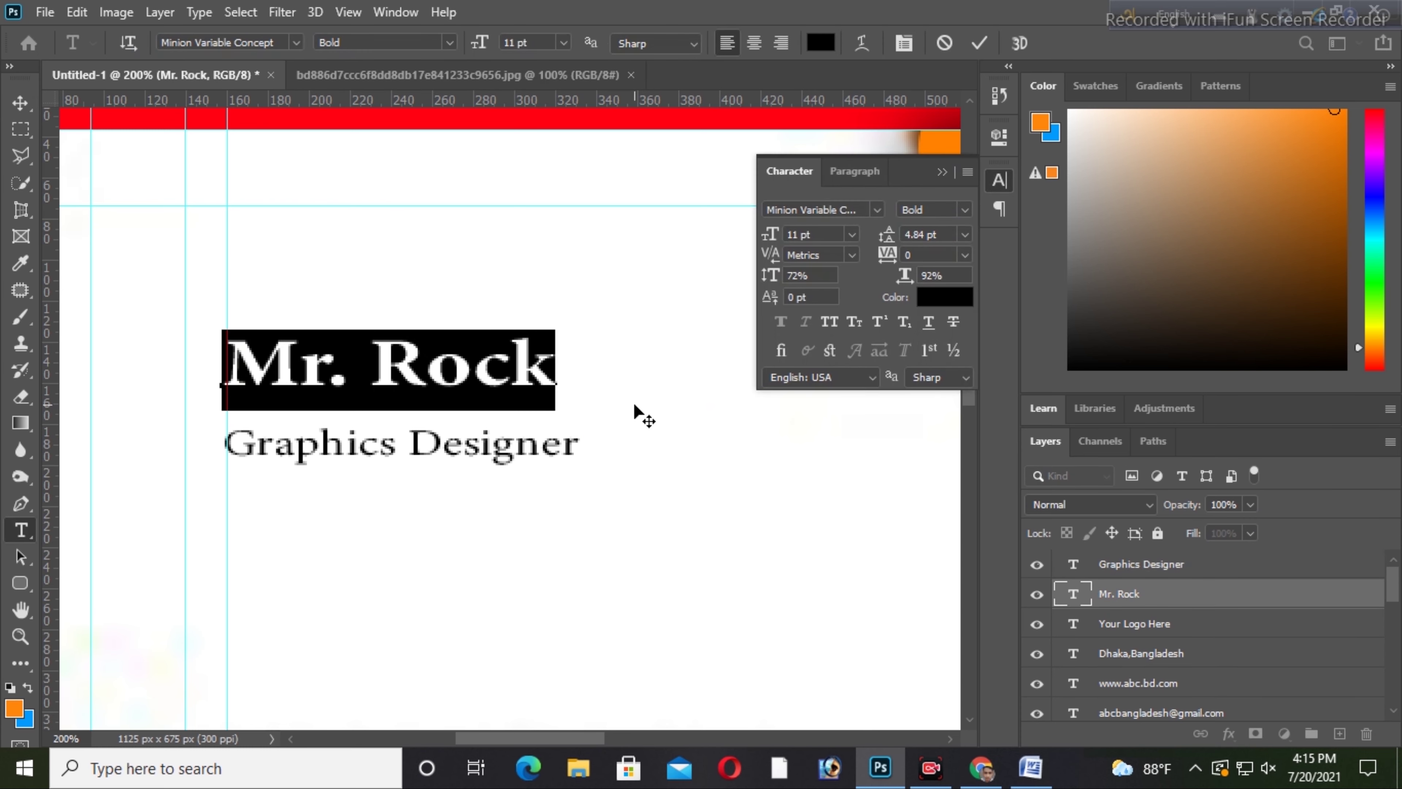
{"action": "left_click", "coordinate": [942, 172]}
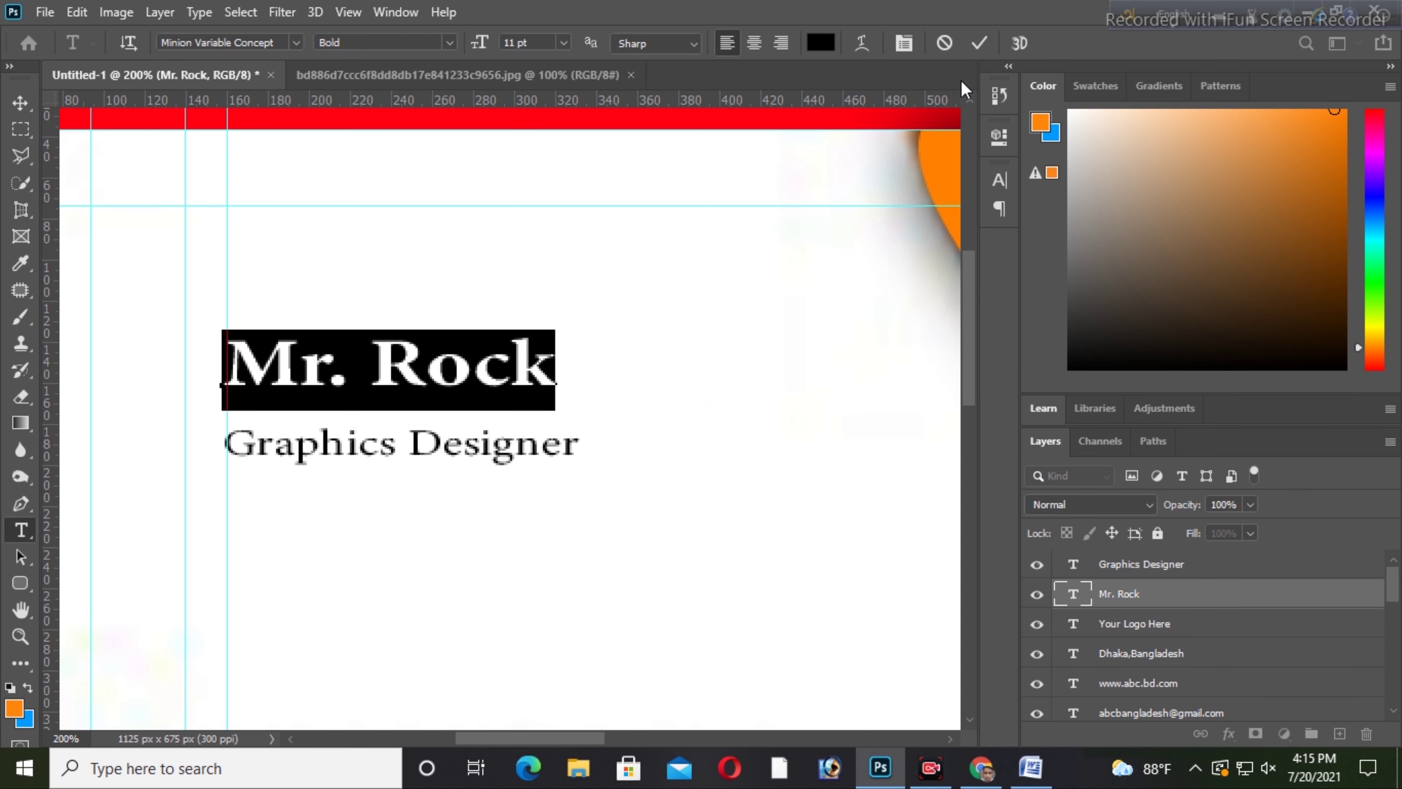
{"action": "left_click", "coordinate": [978, 44]}
{"action": "key", "text": "v"}
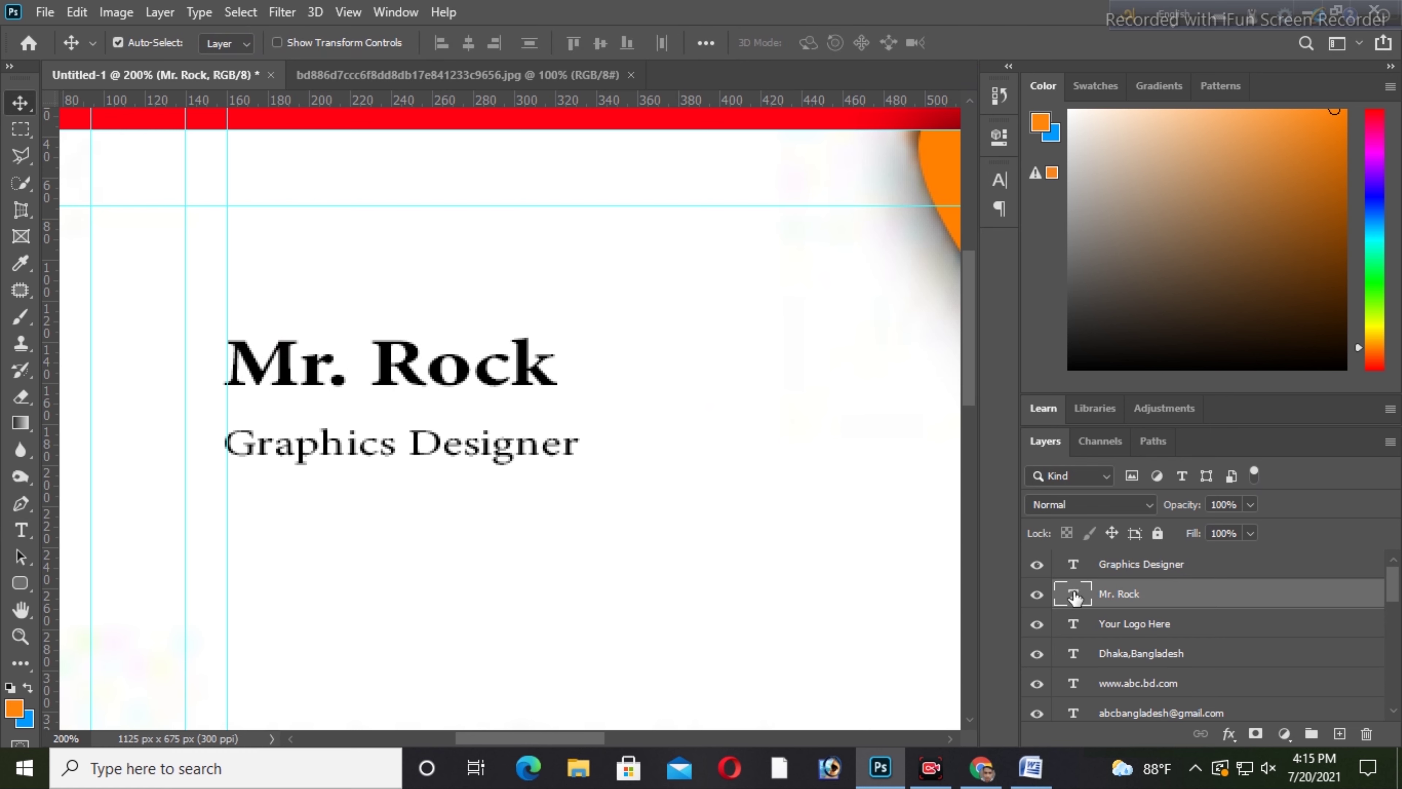
{"action": "key", "text": "ctrl+t"}
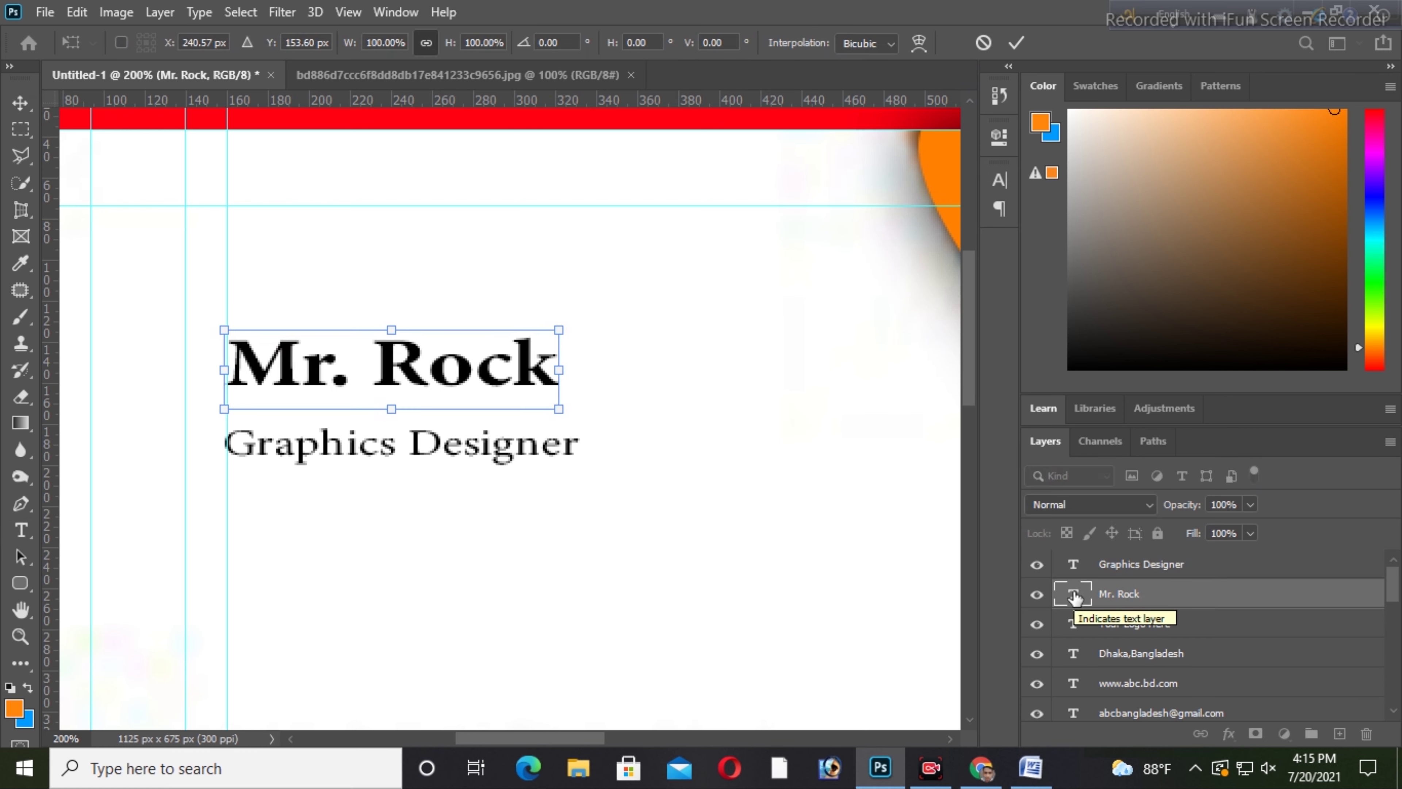
{"action": "key", "text": "Right"}
{"action": "key", "text": "Right"}
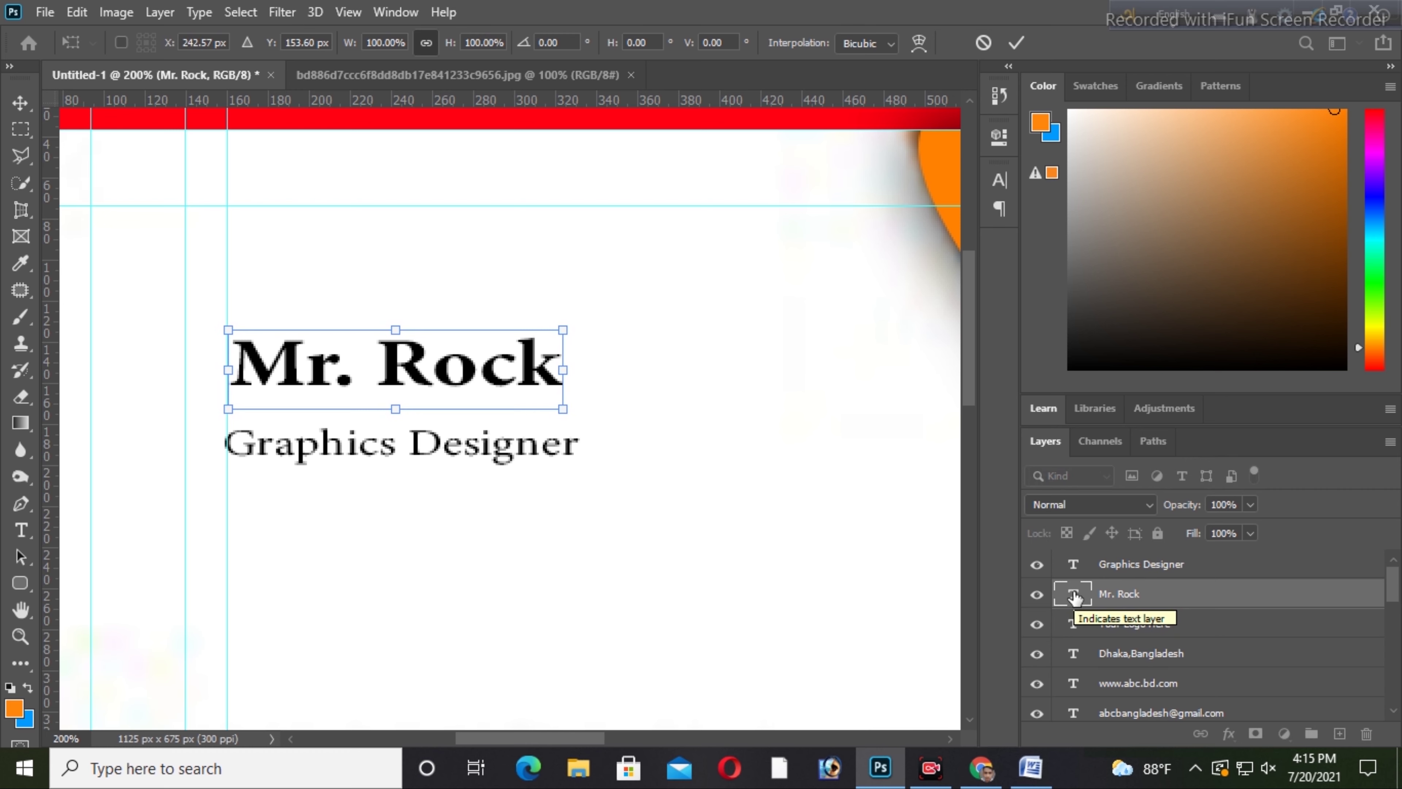
{"action": "left_click", "coordinate": [1016, 43]}
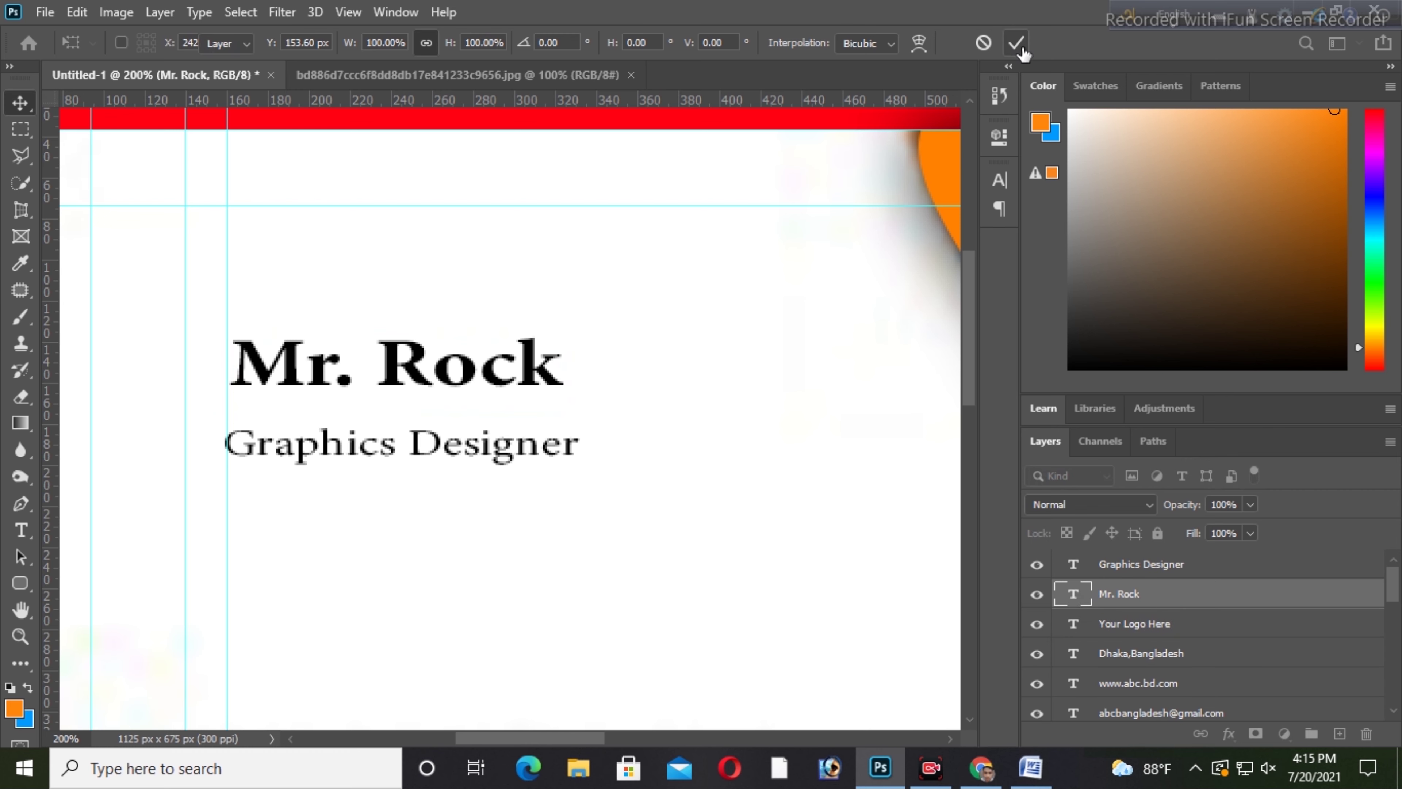
- Nudge the 'Graphics Designer' line slightly right to align with the name
{"action": "left_click", "coordinate": [548, 460]}
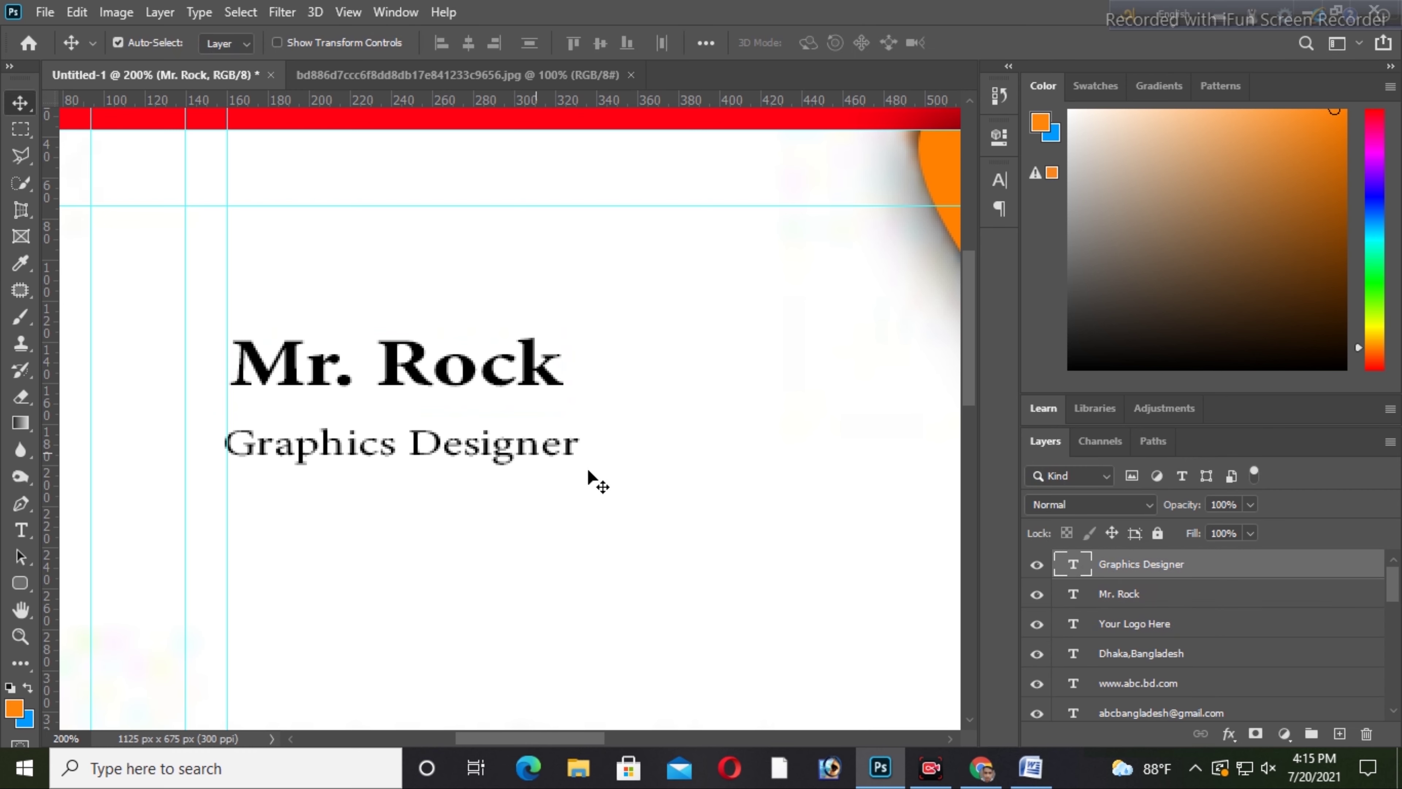
{"action": "key", "text": "ctrl+t"}
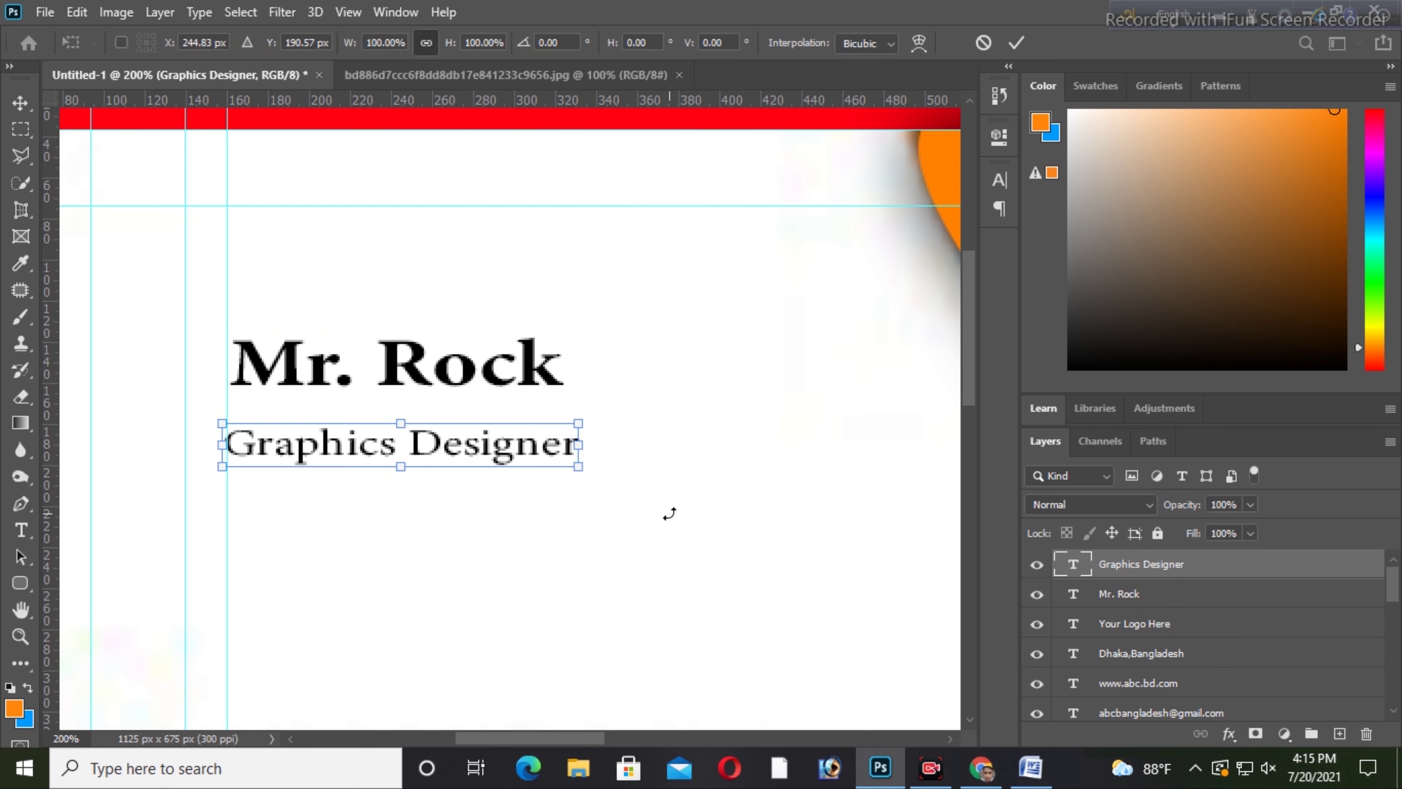
{"action": "key", "text": "Right"}
{"action": "key", "text": "Right"}
{"action": "key", "text": "Right"}
{"action": "key", "text": "Right"}
{"action": "key", "text": "Right"}
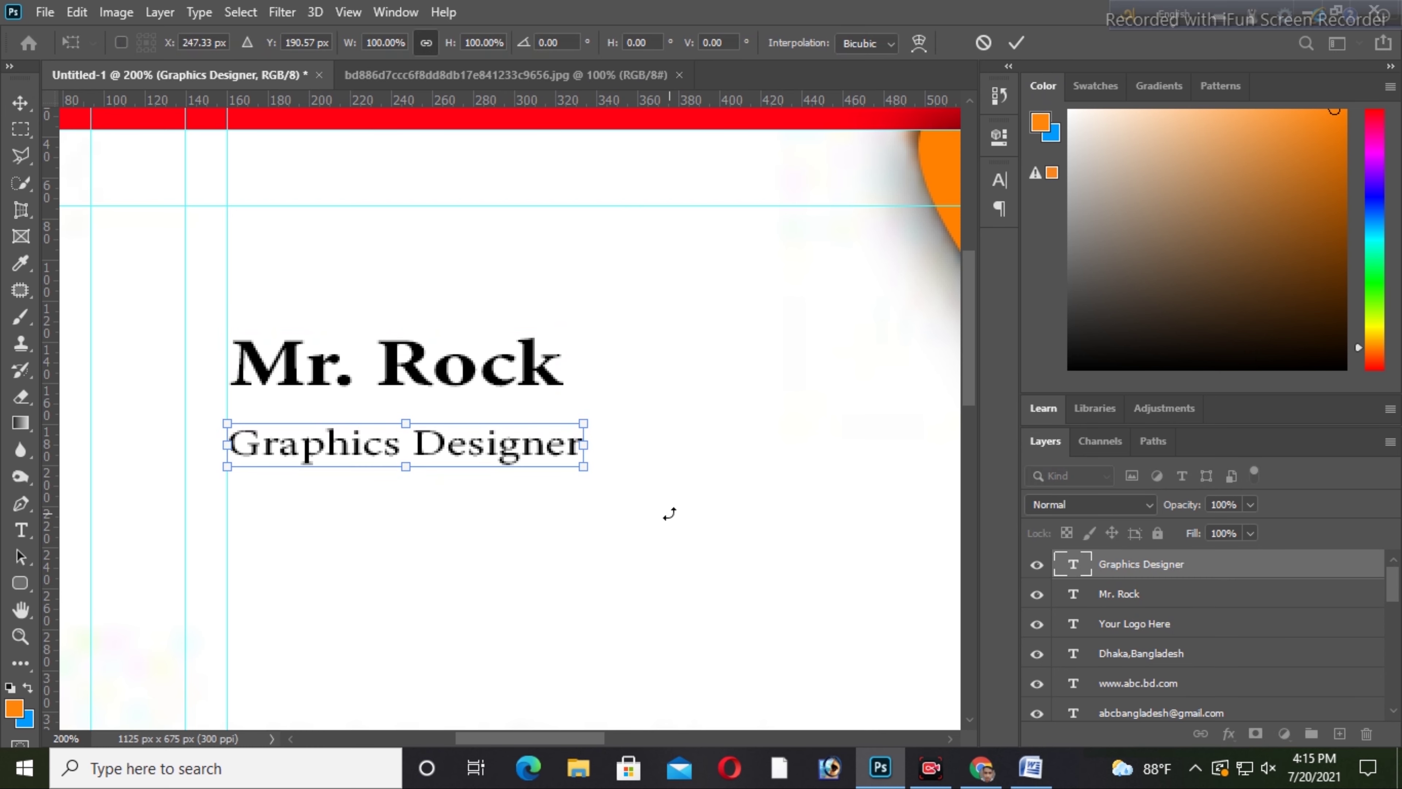
{"action": "left_click", "coordinate": [1017, 43]}
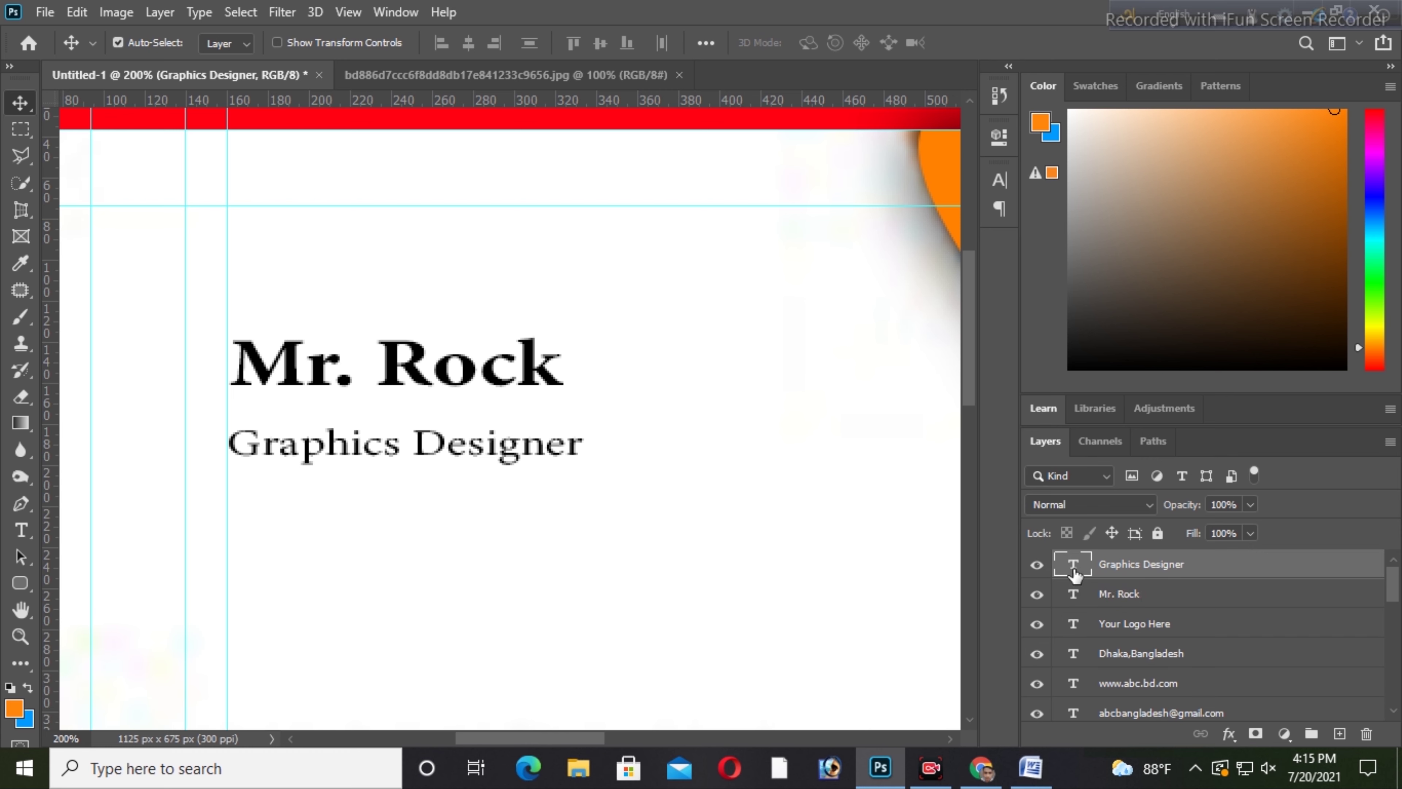
{"action": "double_click", "coordinate": [1073, 565]}
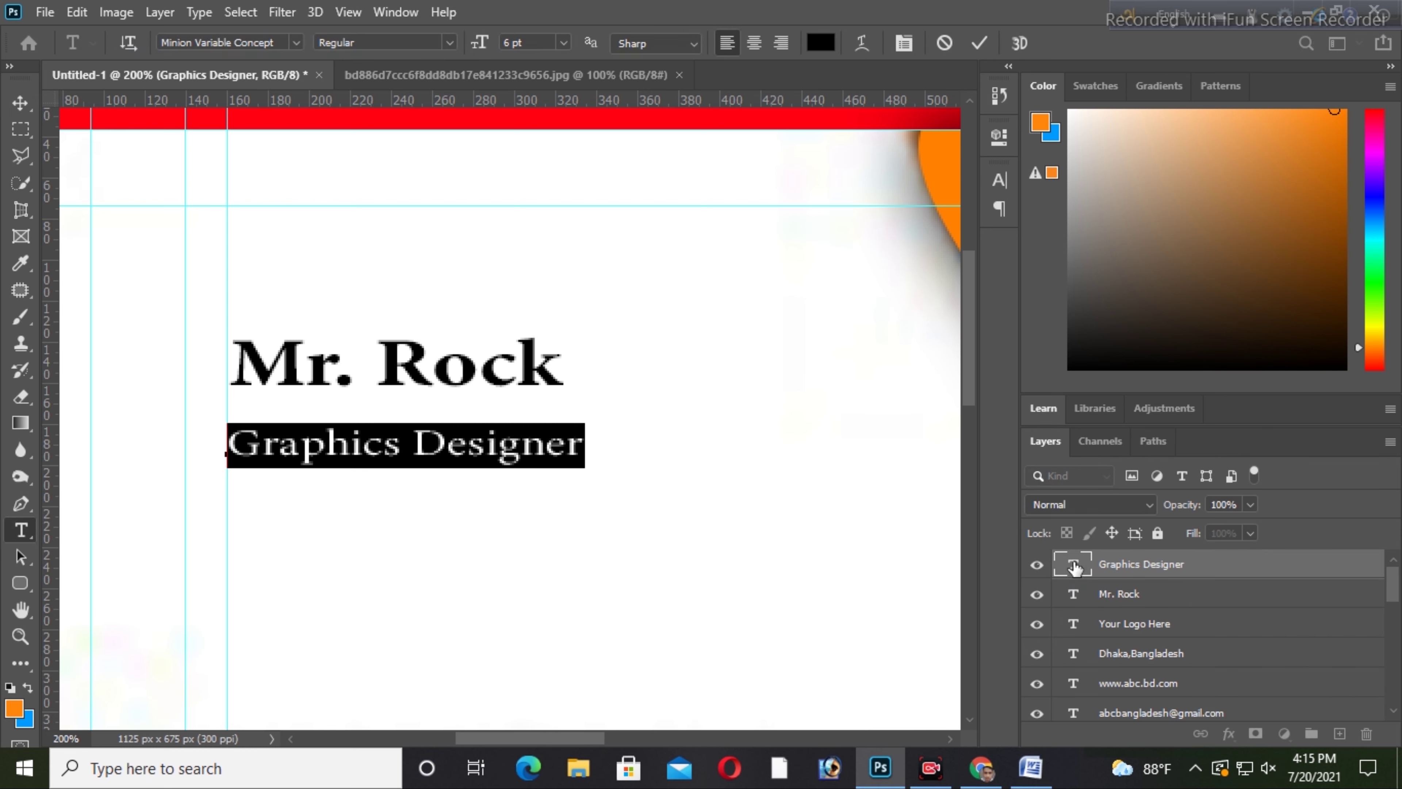
{"action": "key", "text": "ctrl+Return"}
{"action": "key", "text": "v"}
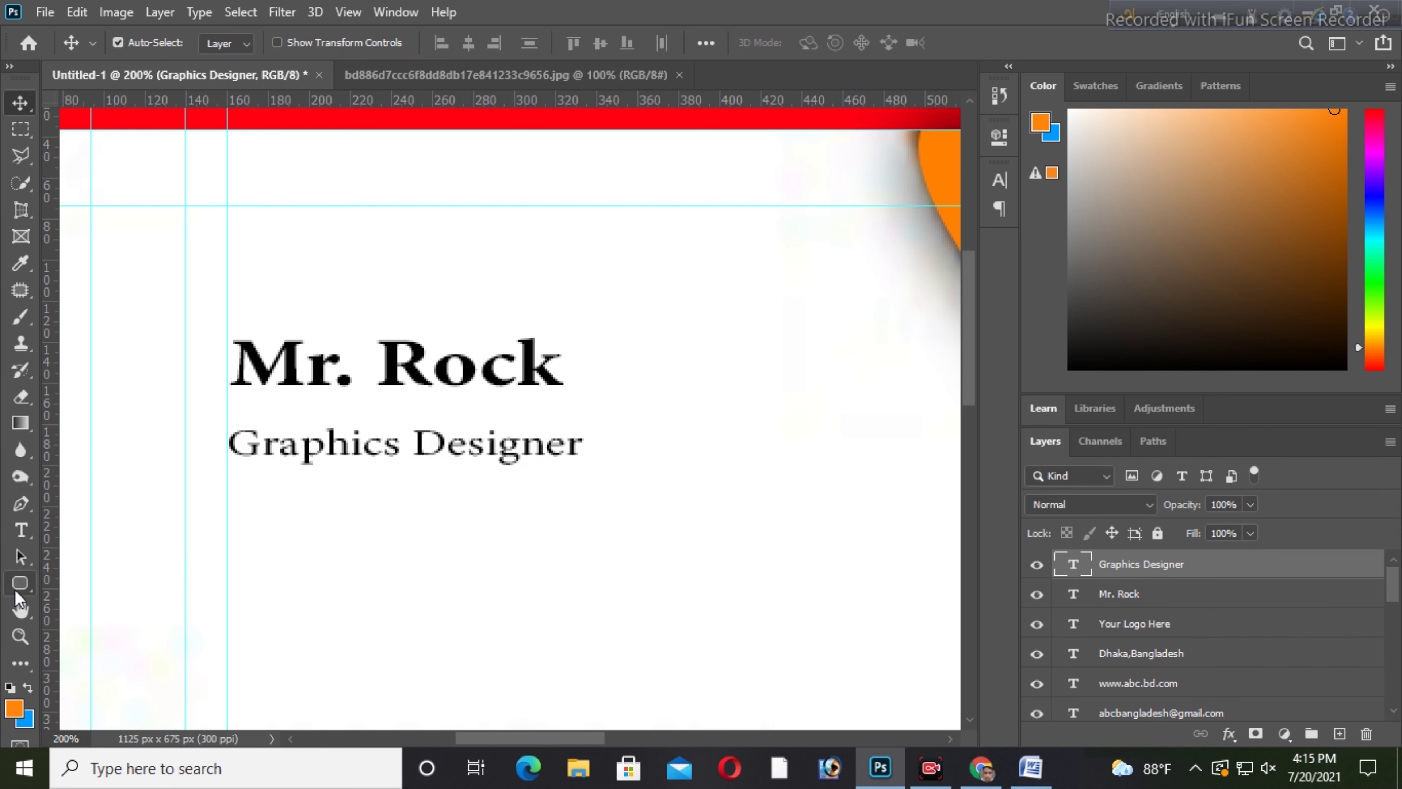
- Draw an orange-filled rounded rectangle over the 'Graphics Designer' line
{"action": "left_click", "coordinate": [21, 583]}
{"action": "left_click", "coordinate": [126, 615]}
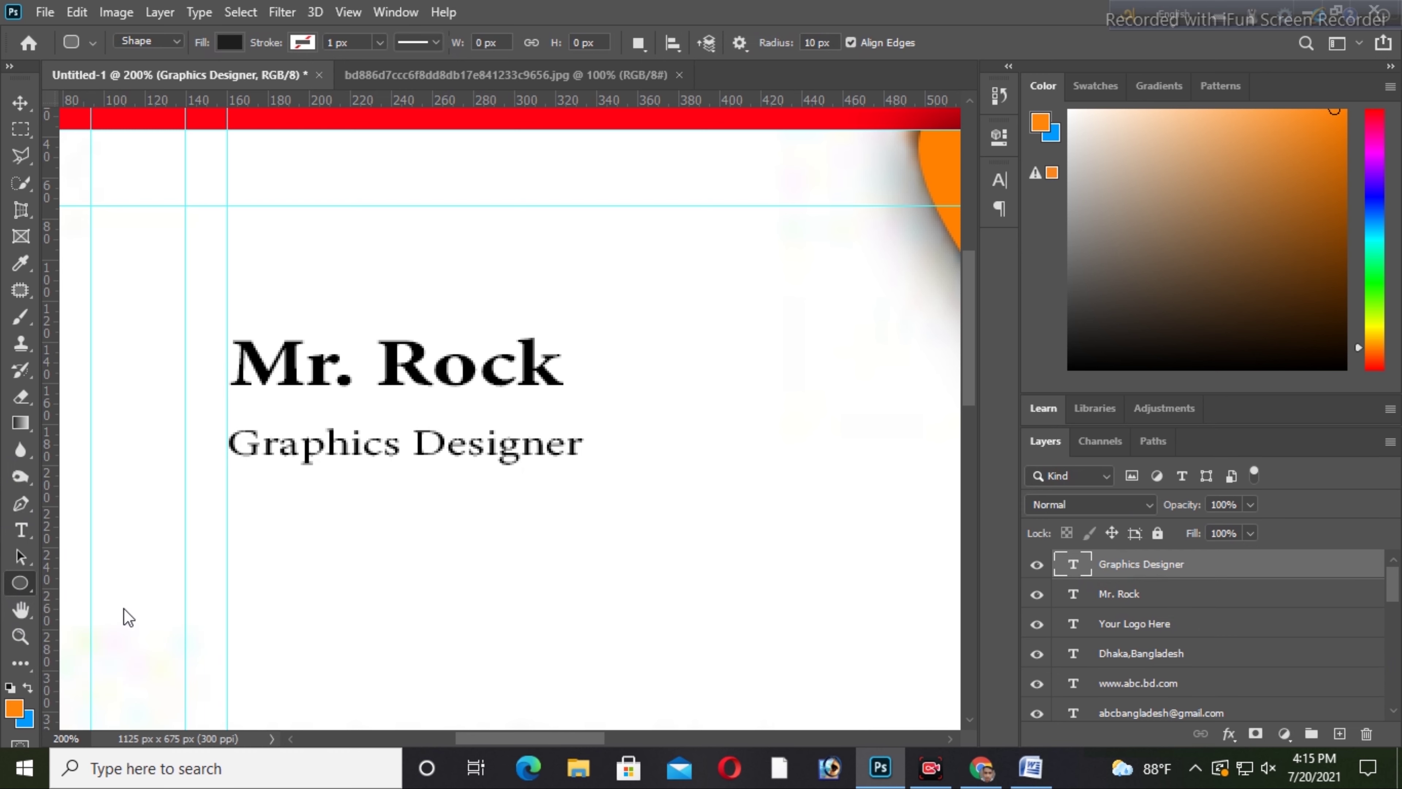
{"action": "right_click", "coordinate": [29, 592]}
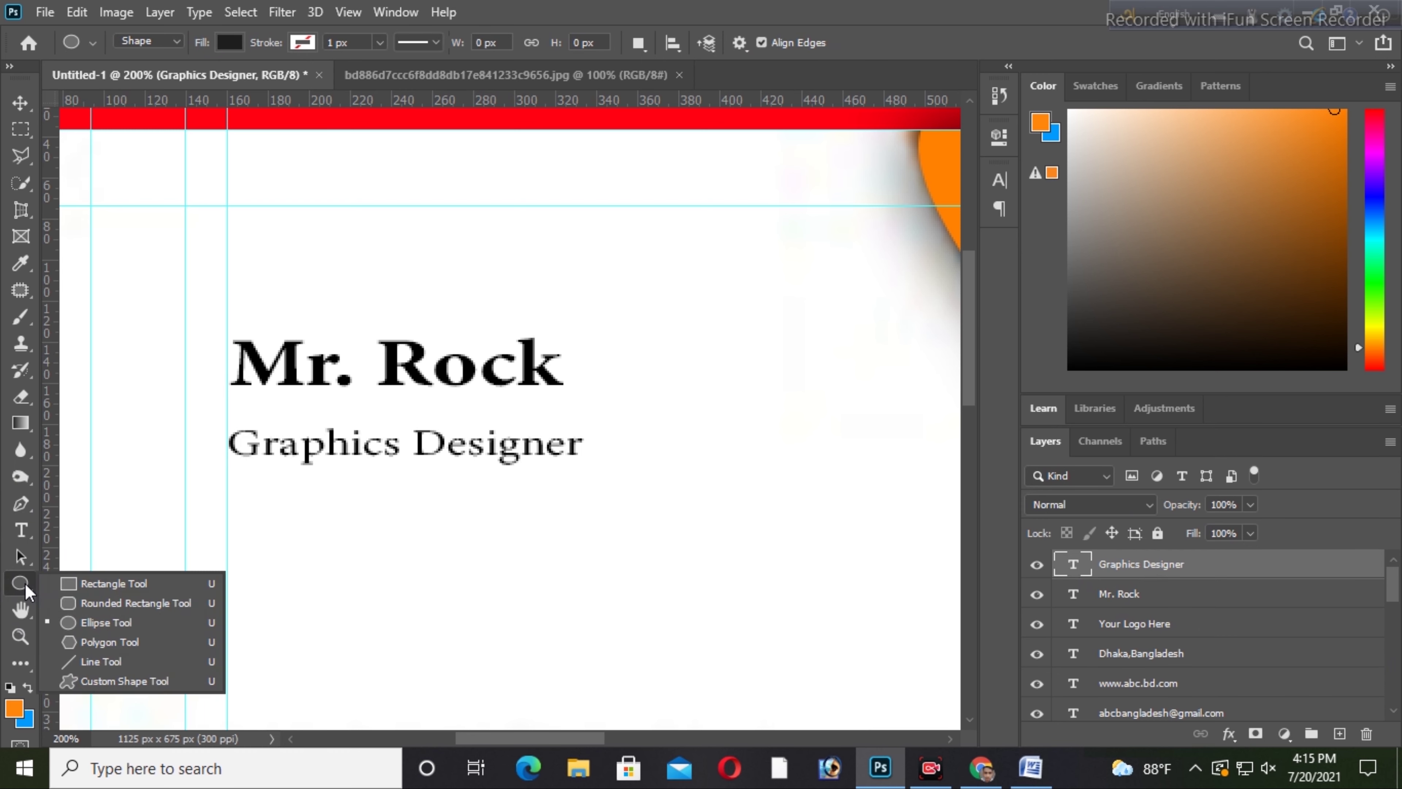
{"action": "left_click", "coordinate": [117, 605]}
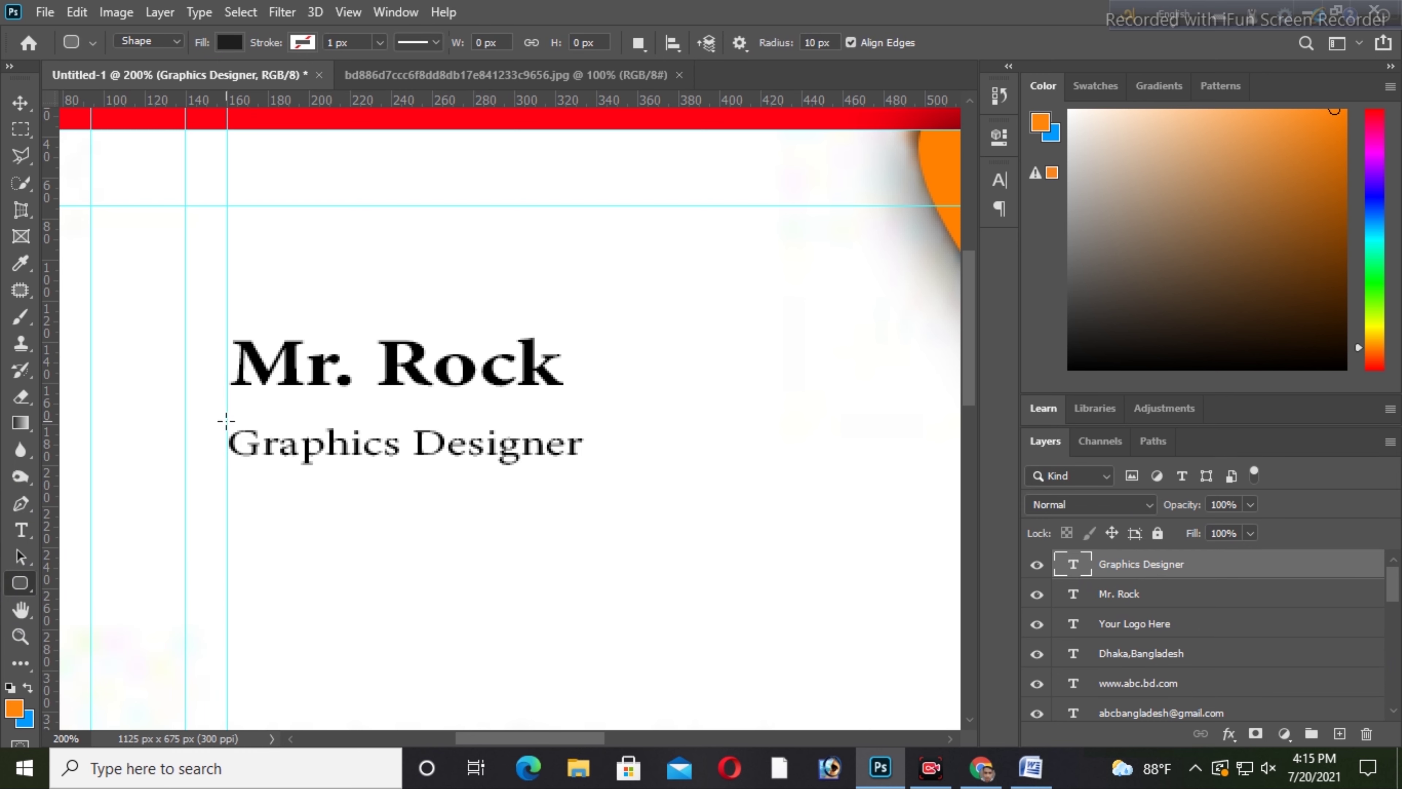
{"action": "left_click_drag", "start_coordinate": [227, 421], "coordinate": [589, 466]}
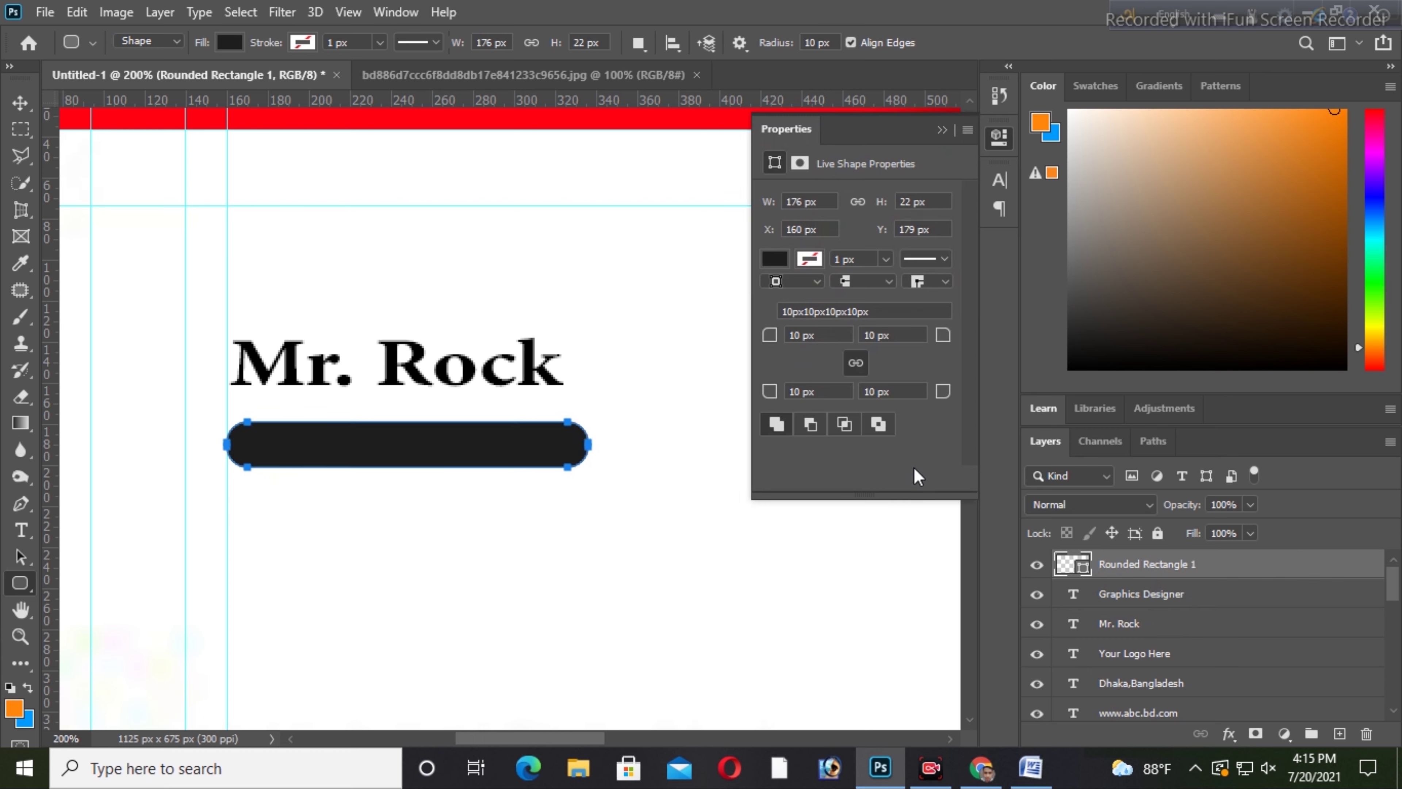
{"action": "left_click", "coordinate": [775, 259]}
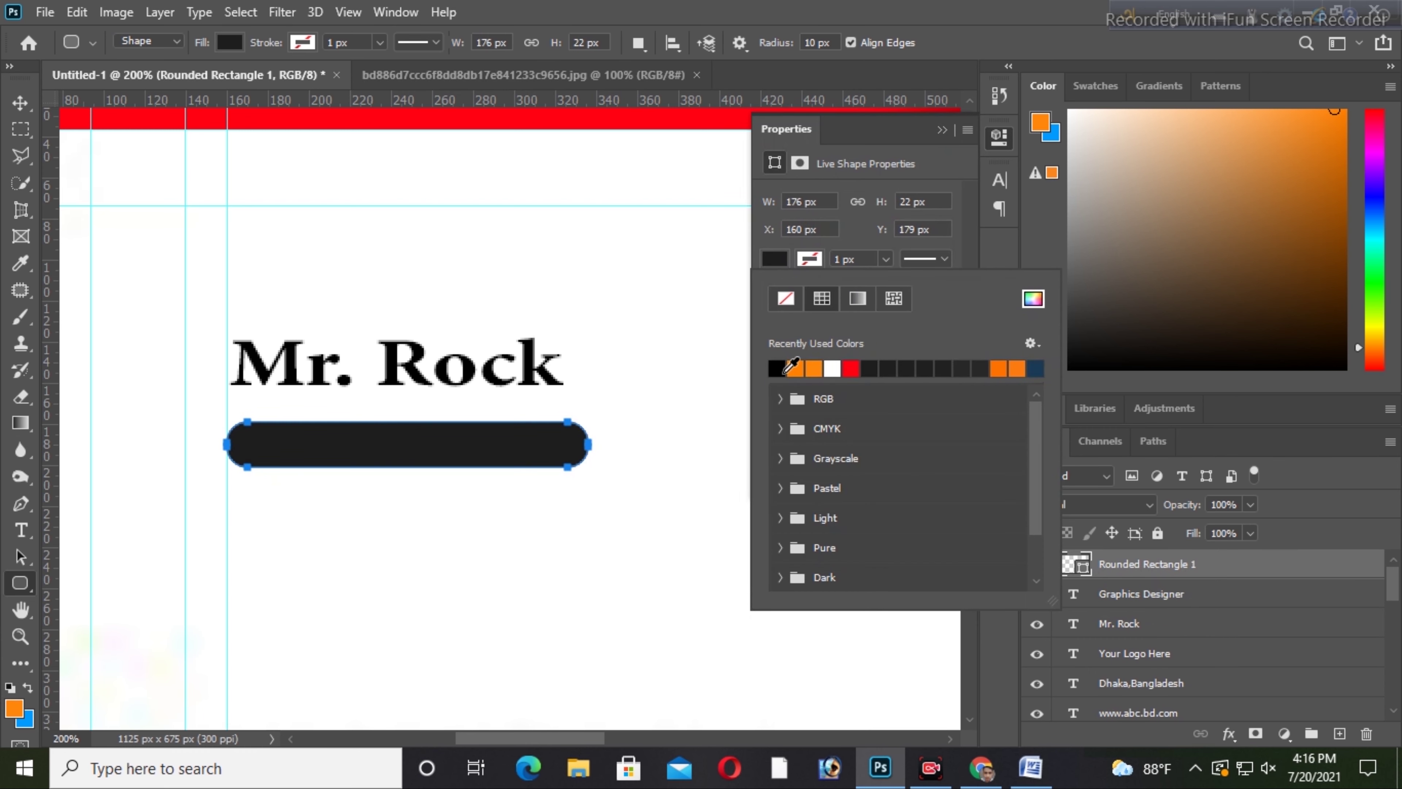
{"action": "left_click", "coordinate": [796, 368]}
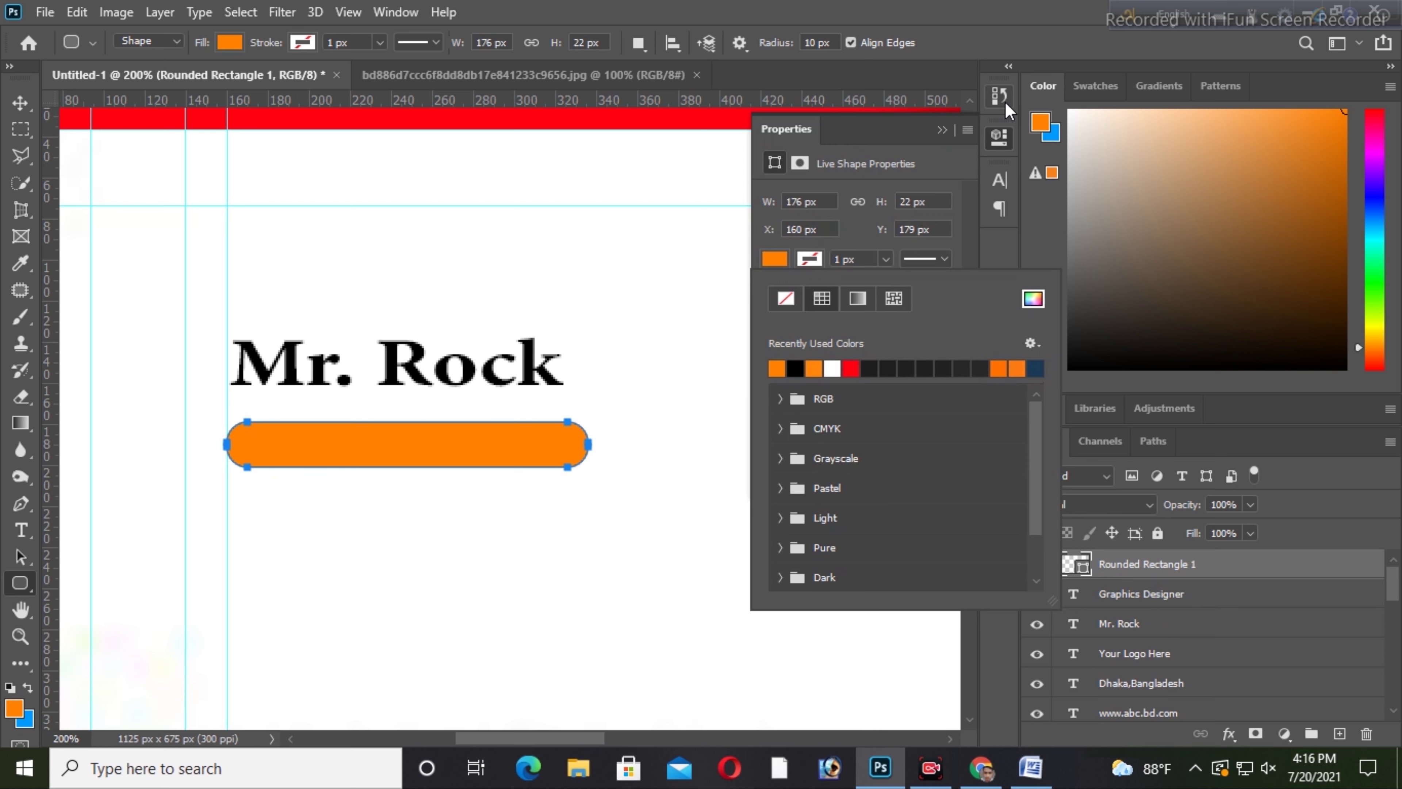
{"action": "left_click", "coordinate": [943, 131]}
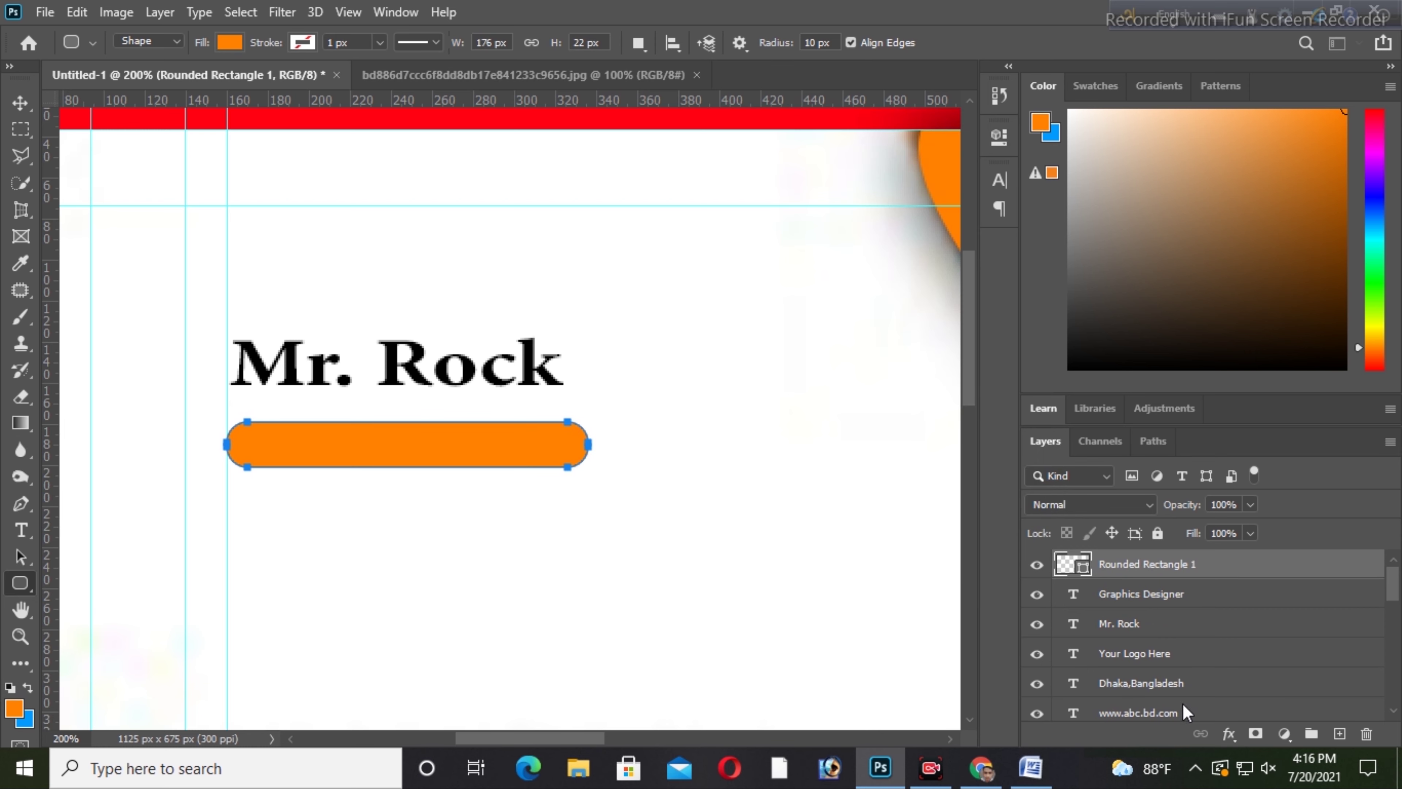
- Lower the rounded rectangle's opacity to 21% and select the name text layer
{"action": "left_click_drag", "start_coordinate": [1189, 511], "coordinate": [1154, 511]}
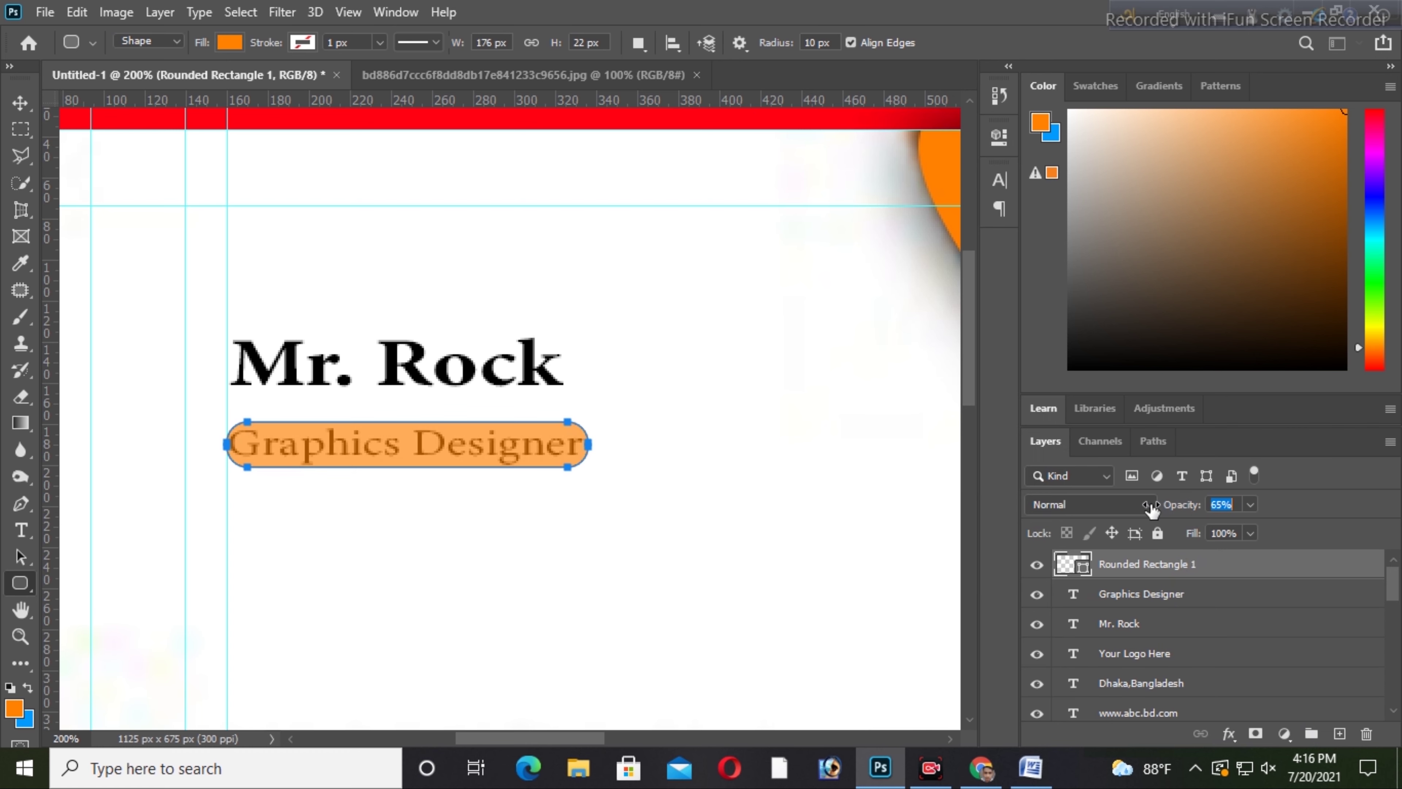
{"action": "left_click_drag", "start_coordinate": [1153, 511], "coordinate": [1108, 511]}
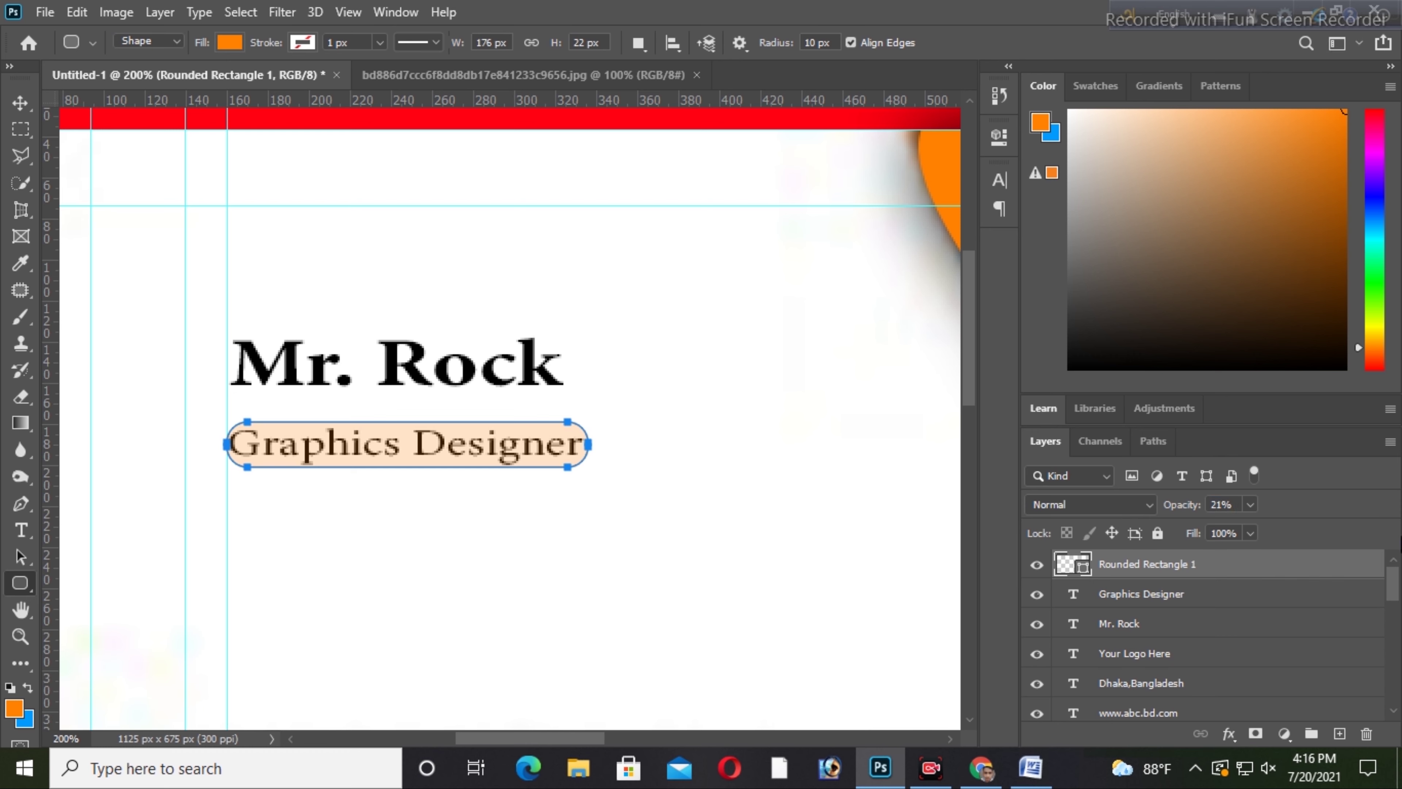
{"action": "left_click", "coordinate": [20, 102]}
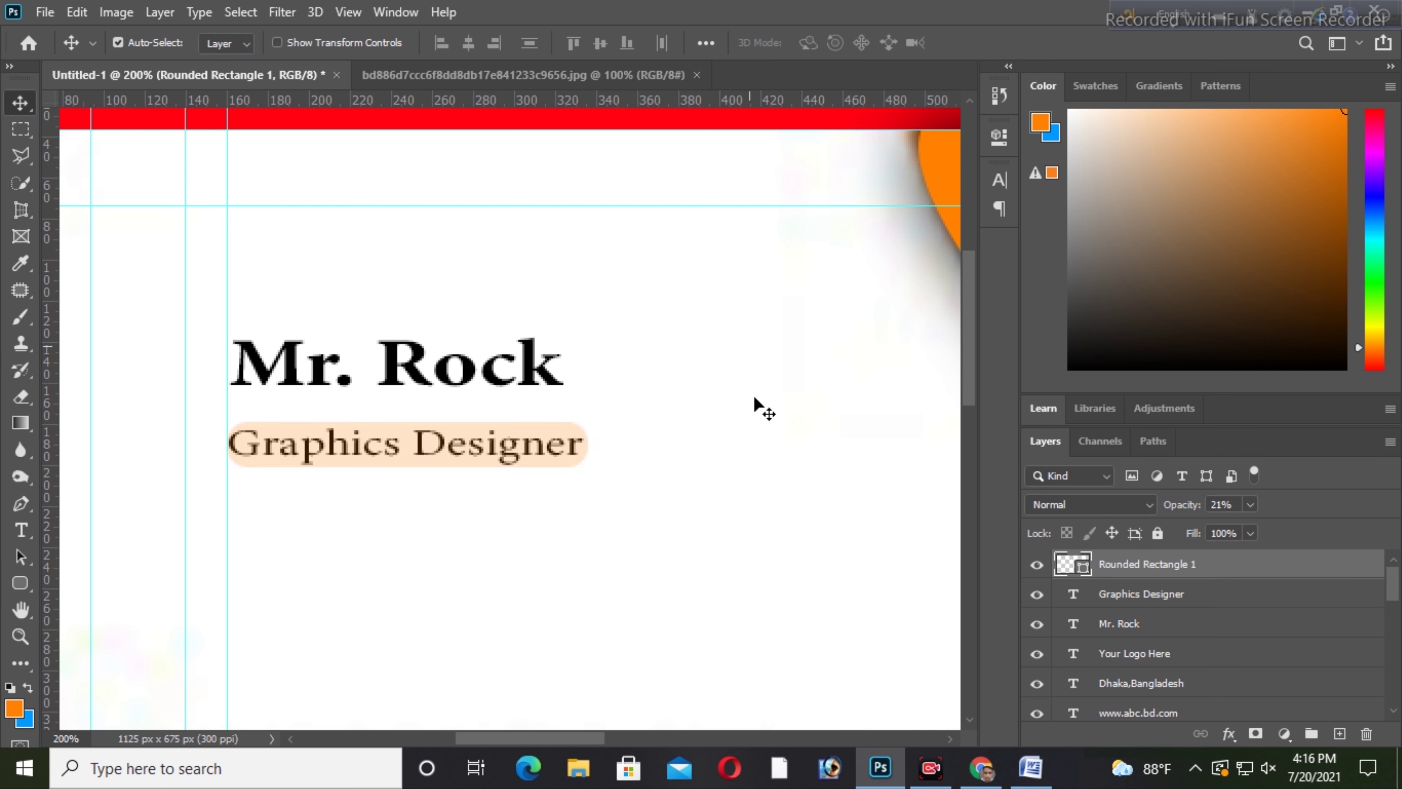
{"action": "left_click", "coordinate": [549, 381]}
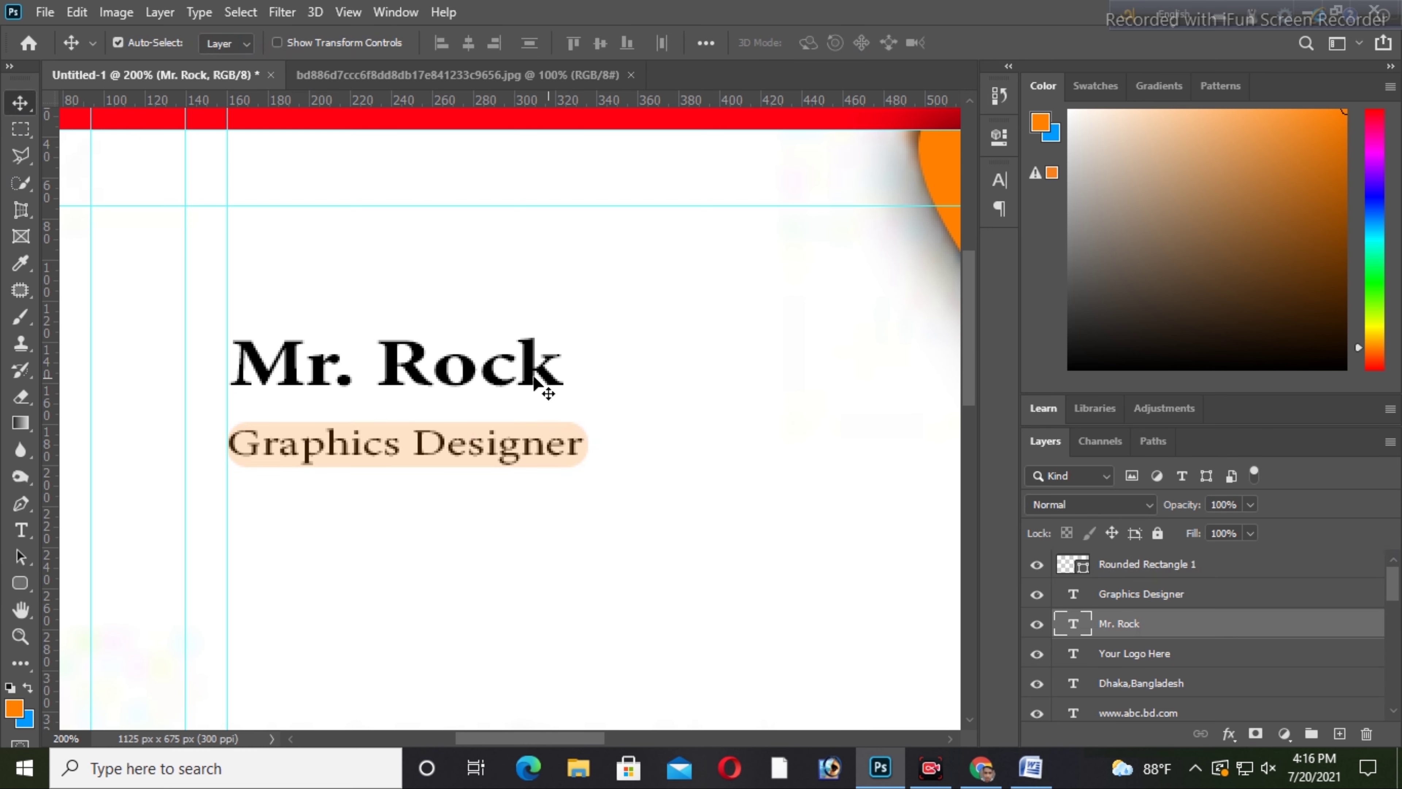
{"action": "left_click", "coordinate": [20, 583]}
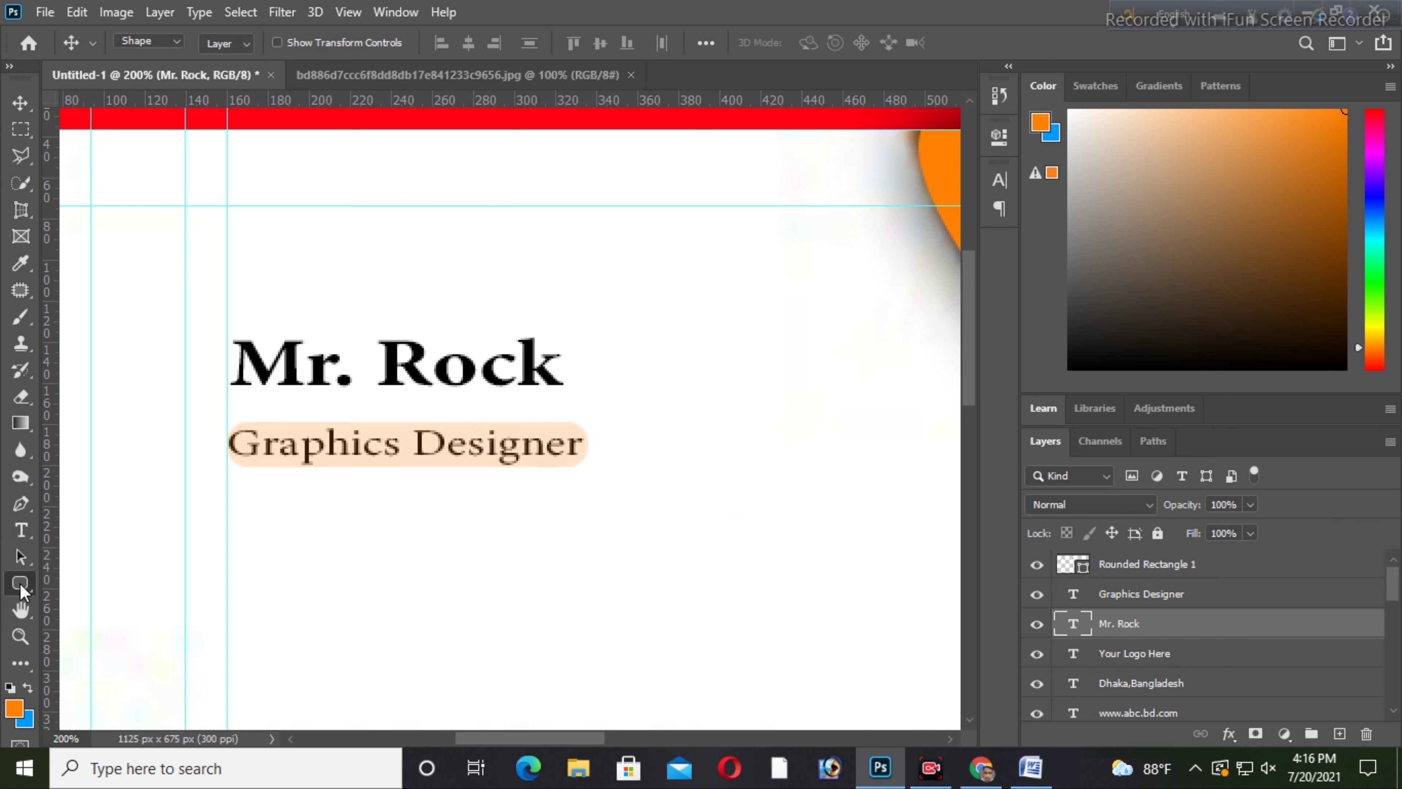
- Draw a rounded rectangle around 'Mr. Rock' and fill it with orange
{"action": "right_click", "coordinate": [20, 585]}
{"action": "left_click", "coordinate": [89, 604]}
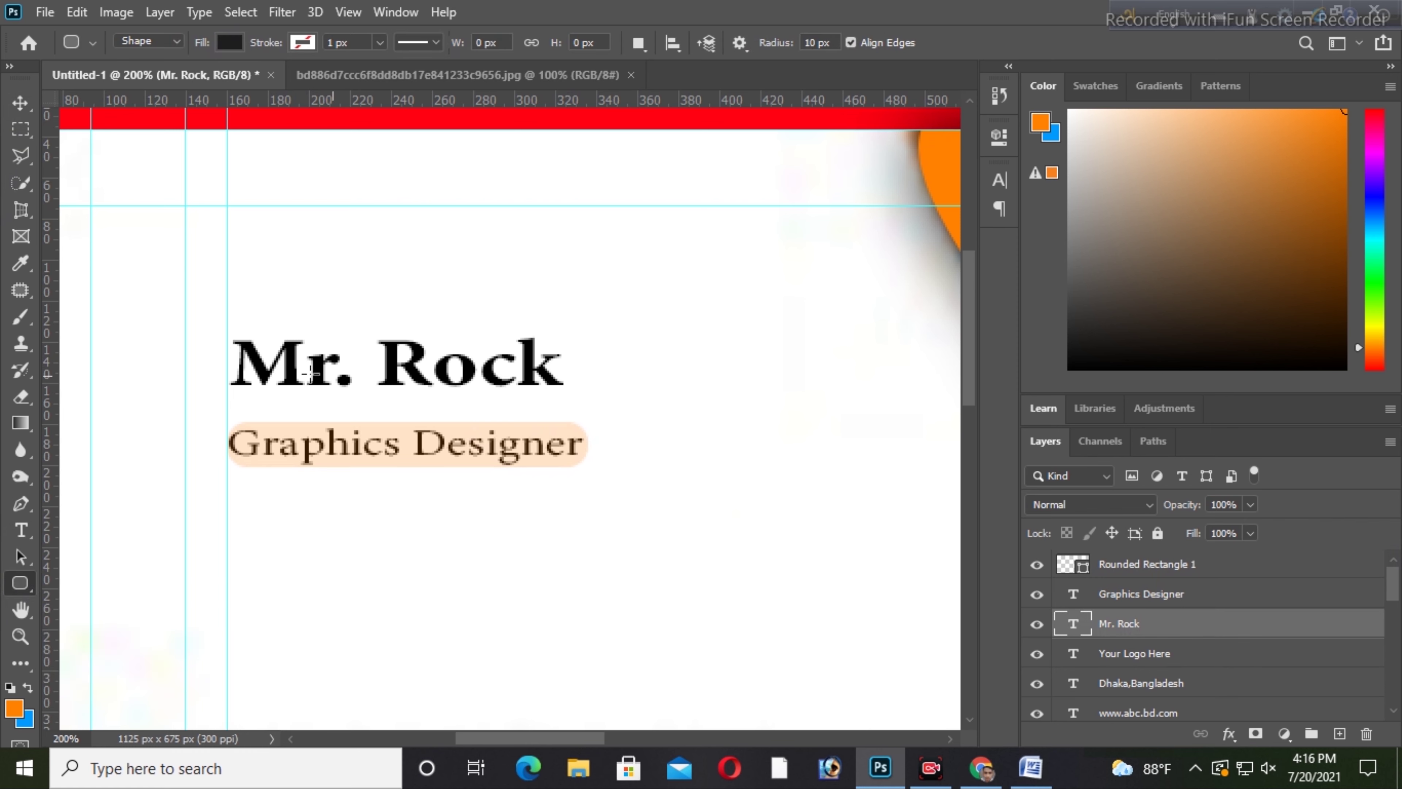
{"action": "left_click_drag", "start_coordinate": [227, 331], "coordinate": [579, 397]}
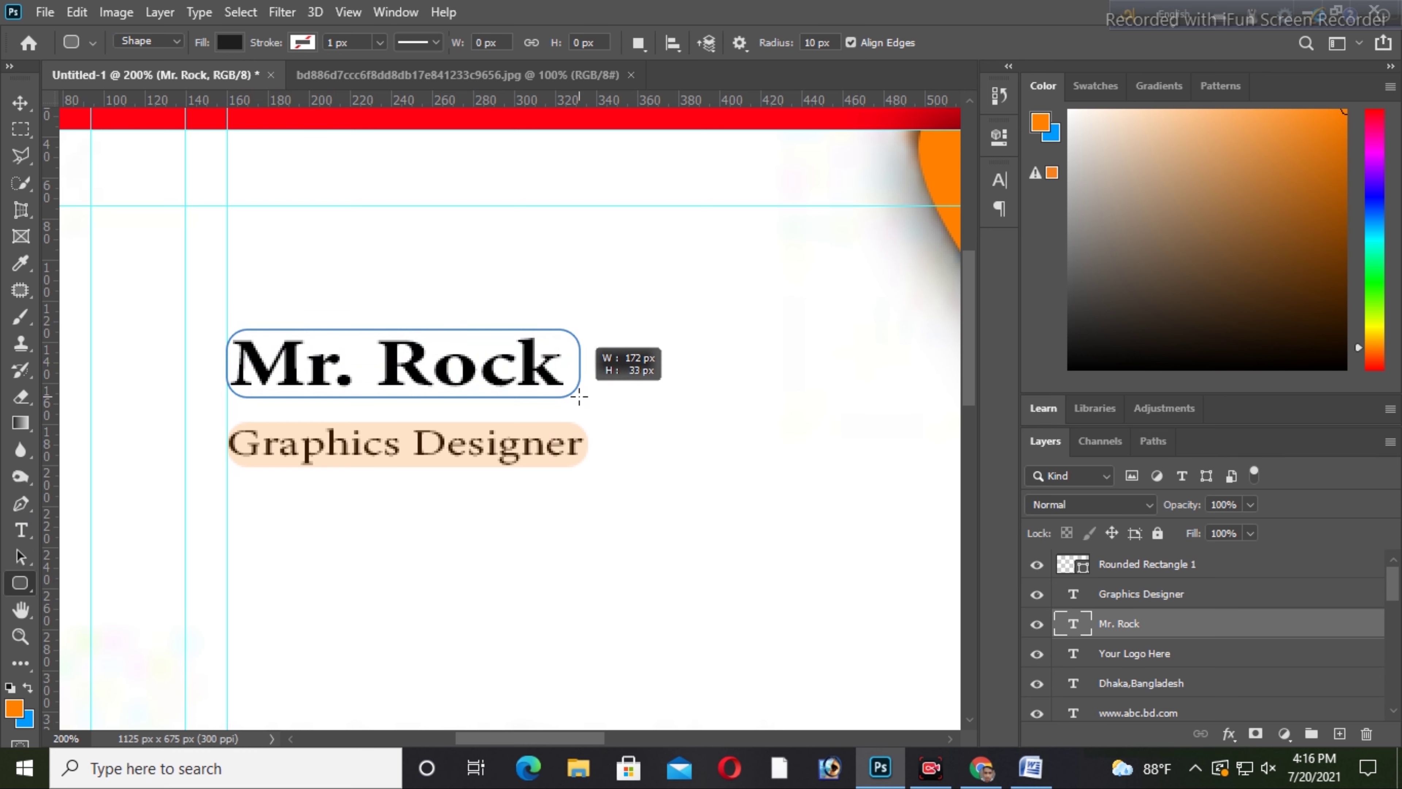
{"action": "left_click_drag", "start_coordinate": [579, 396], "coordinate": [579, 397]}
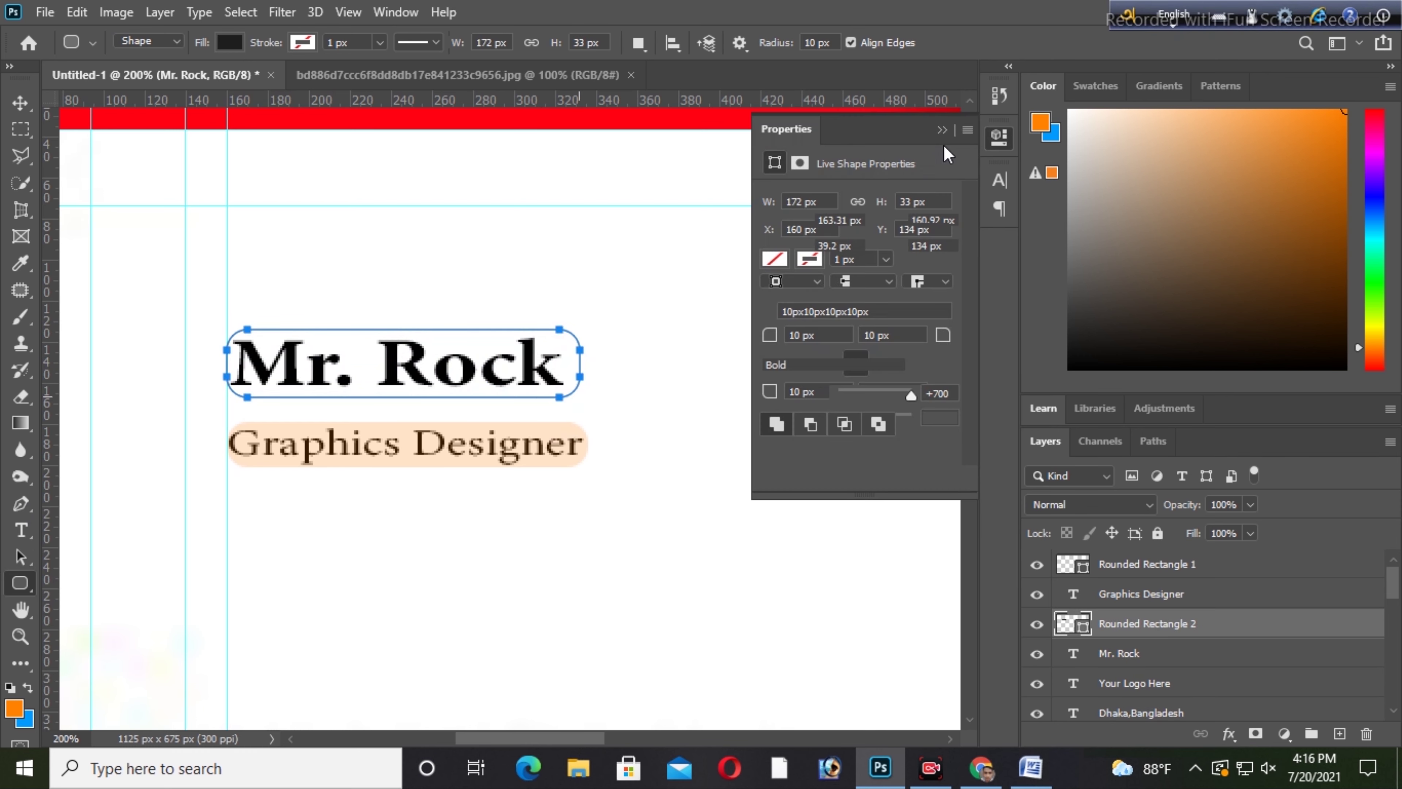
{"action": "left_click", "coordinate": [776, 258]}
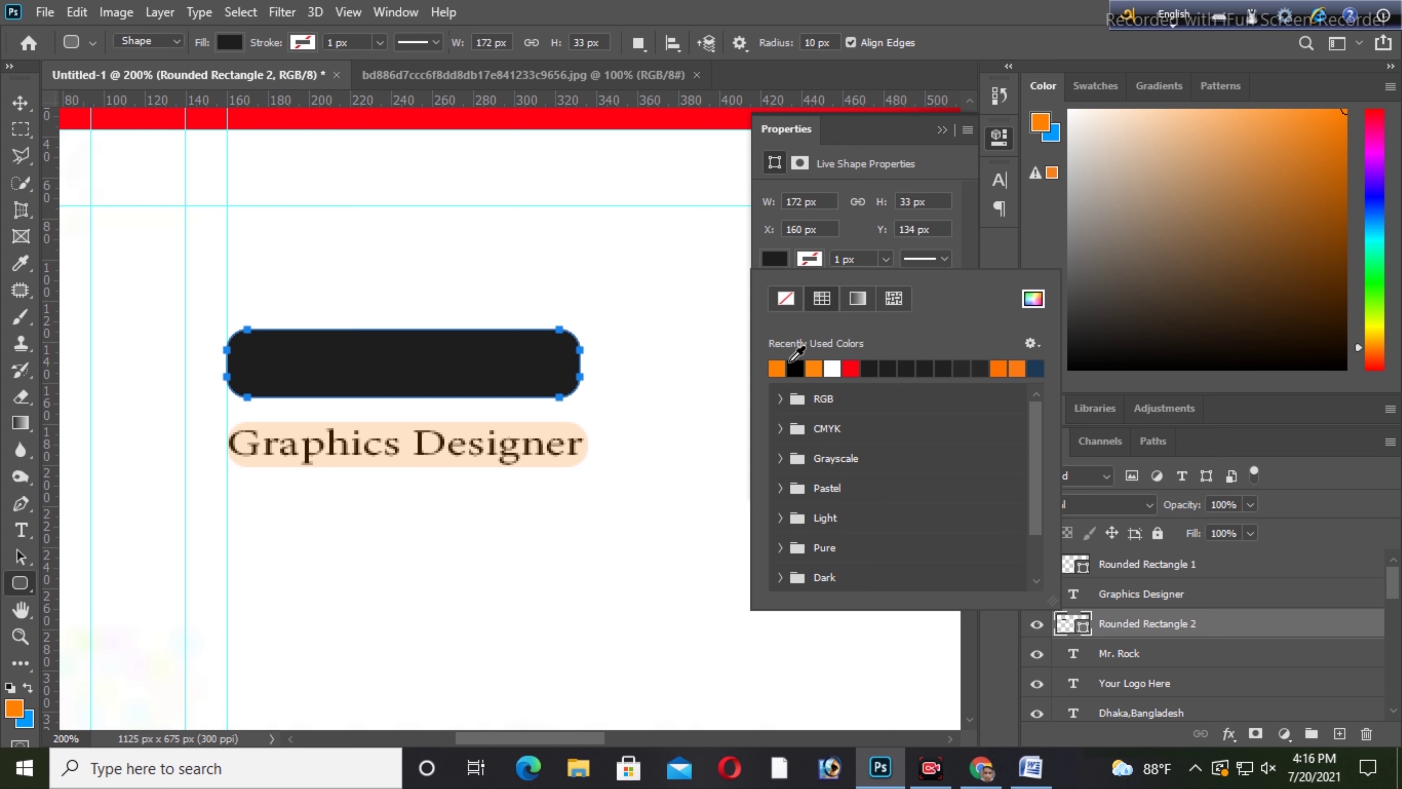
{"action": "left_click", "coordinate": [778, 368]}
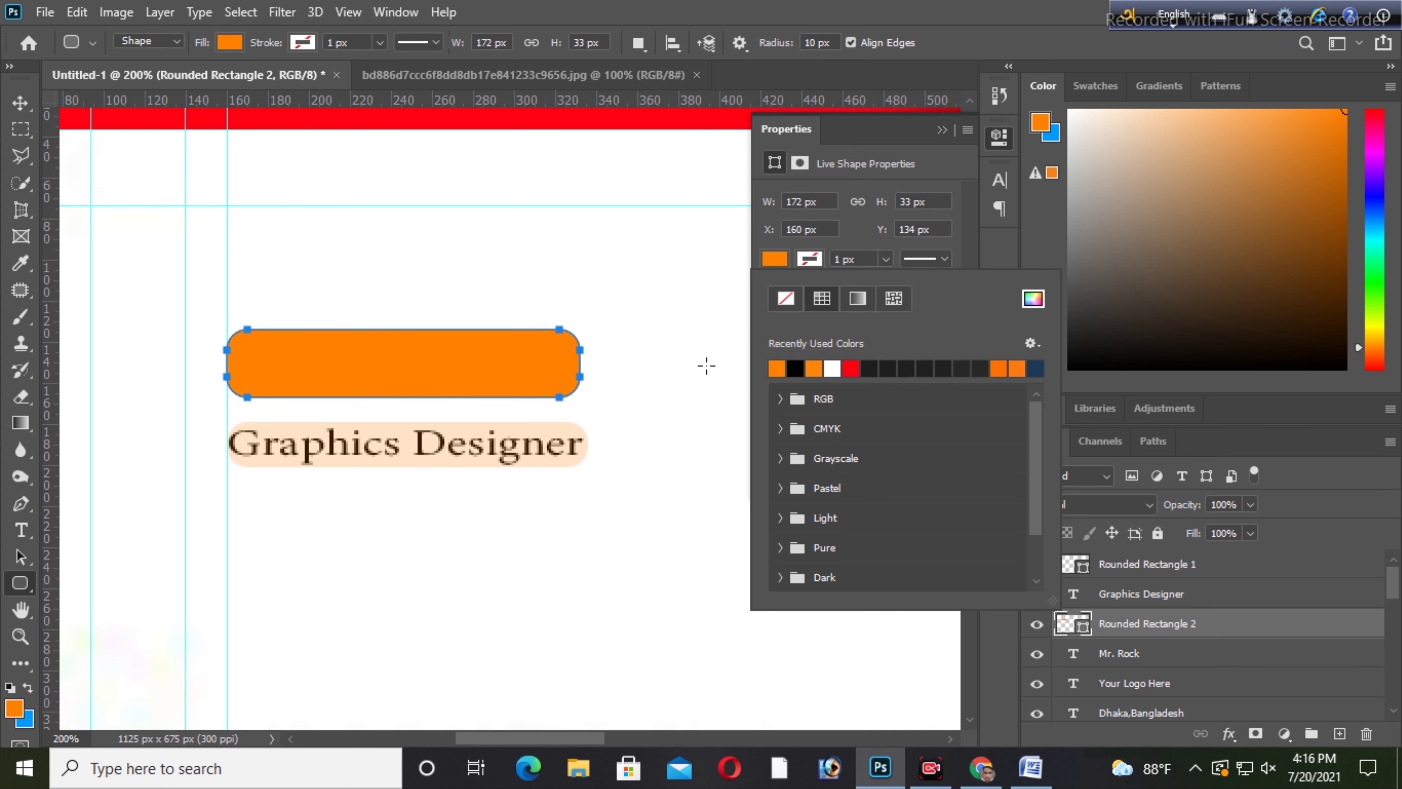
{"action": "left_click", "coordinate": [941, 130]}
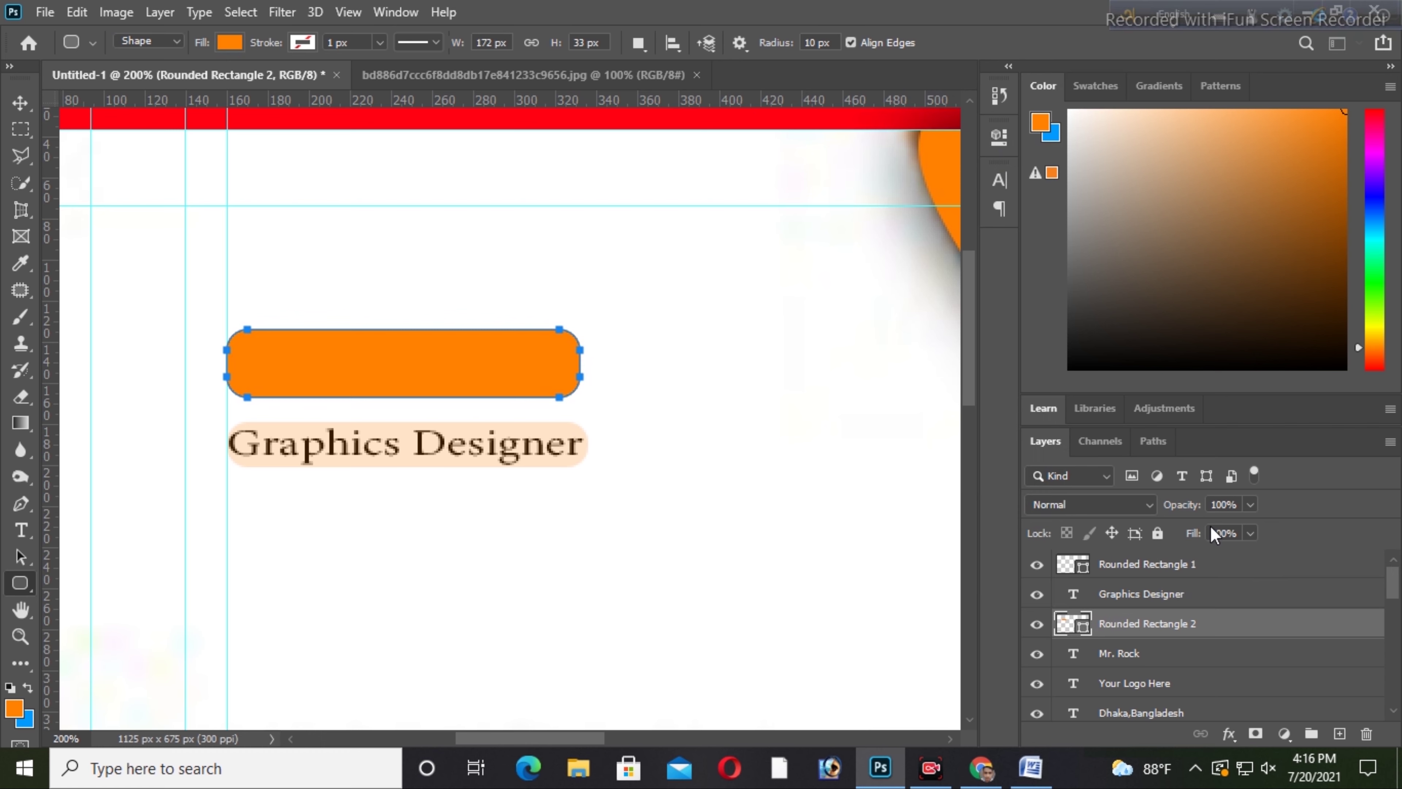
- Lower the orange rectangle's opacity to 15% and select the Rounded Rectangle 1 layer
{"action": "left_click_drag", "start_coordinate": [1187, 504], "coordinate": [1157, 511]}
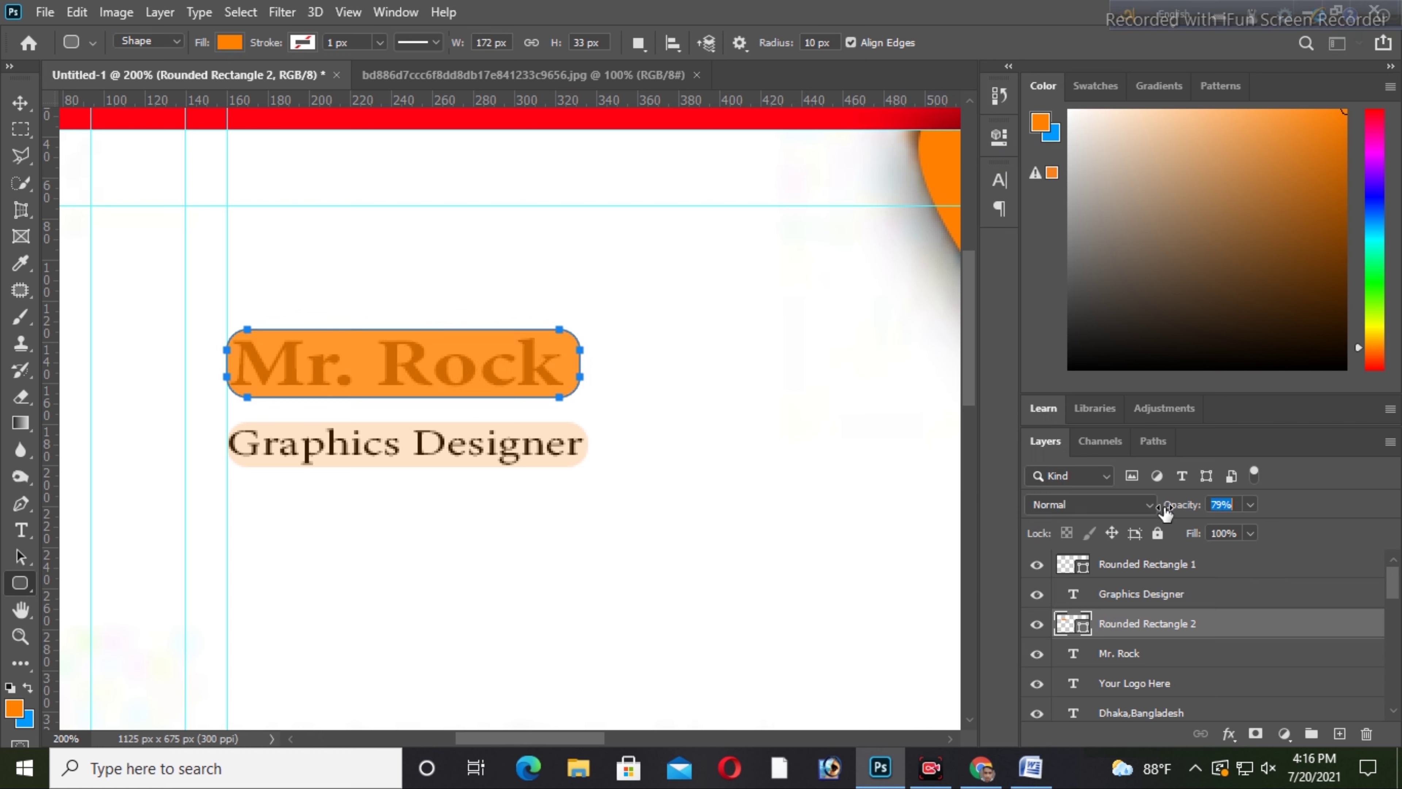
{"action": "left_click_drag", "start_coordinate": [1157, 511], "coordinate": [1100, 513]}
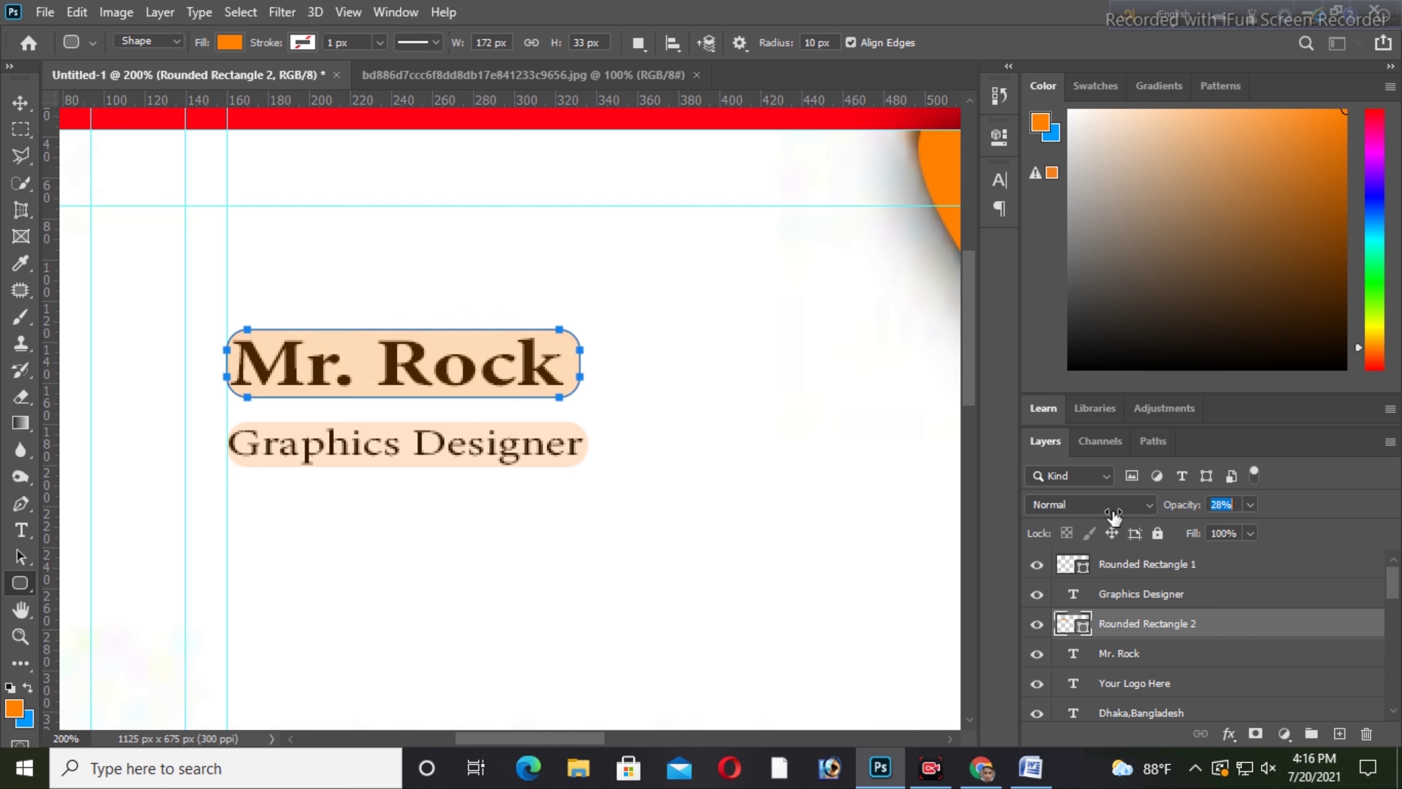
{"action": "type", "text": "15"}
{"action": "key", "text": "Return"}
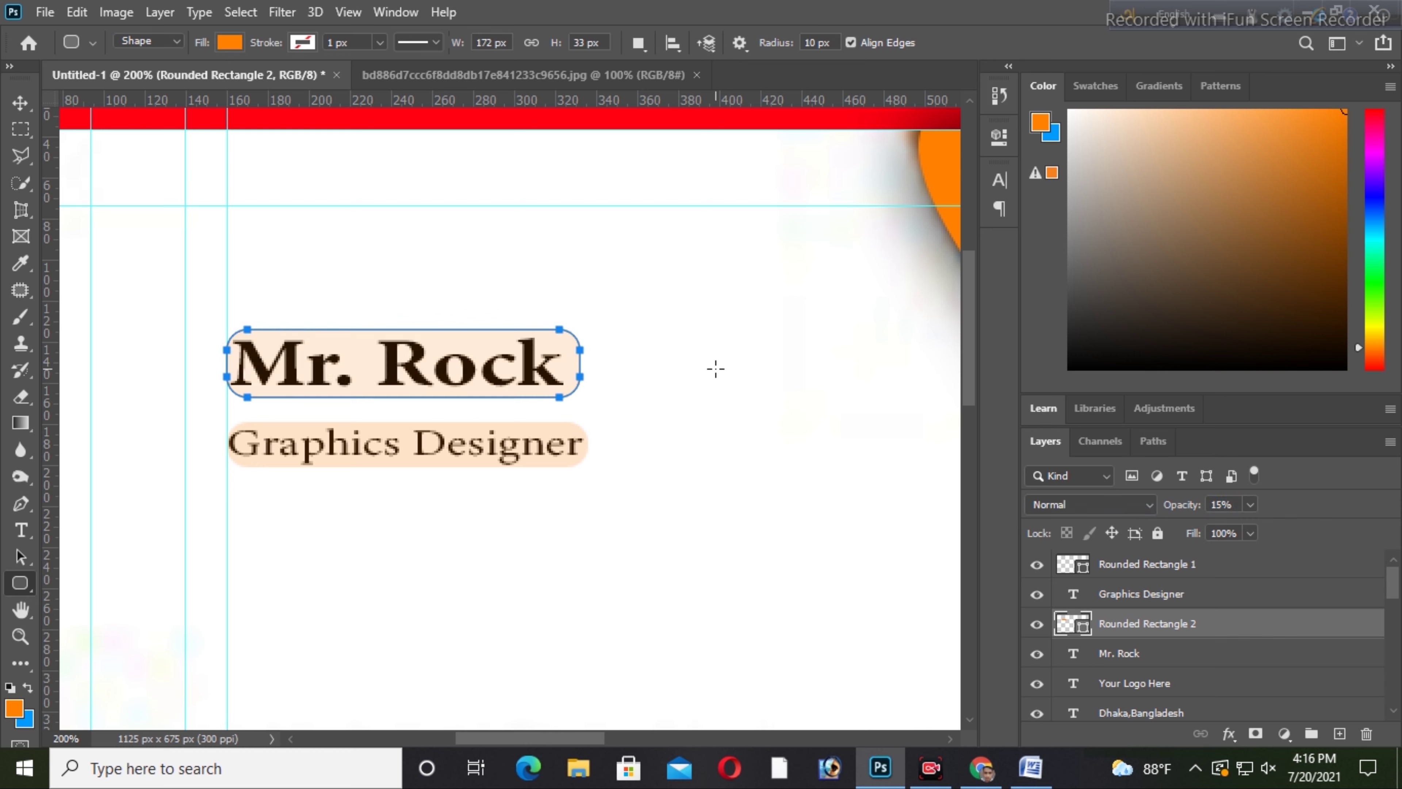
{"action": "left_click", "coordinate": [19, 103]}
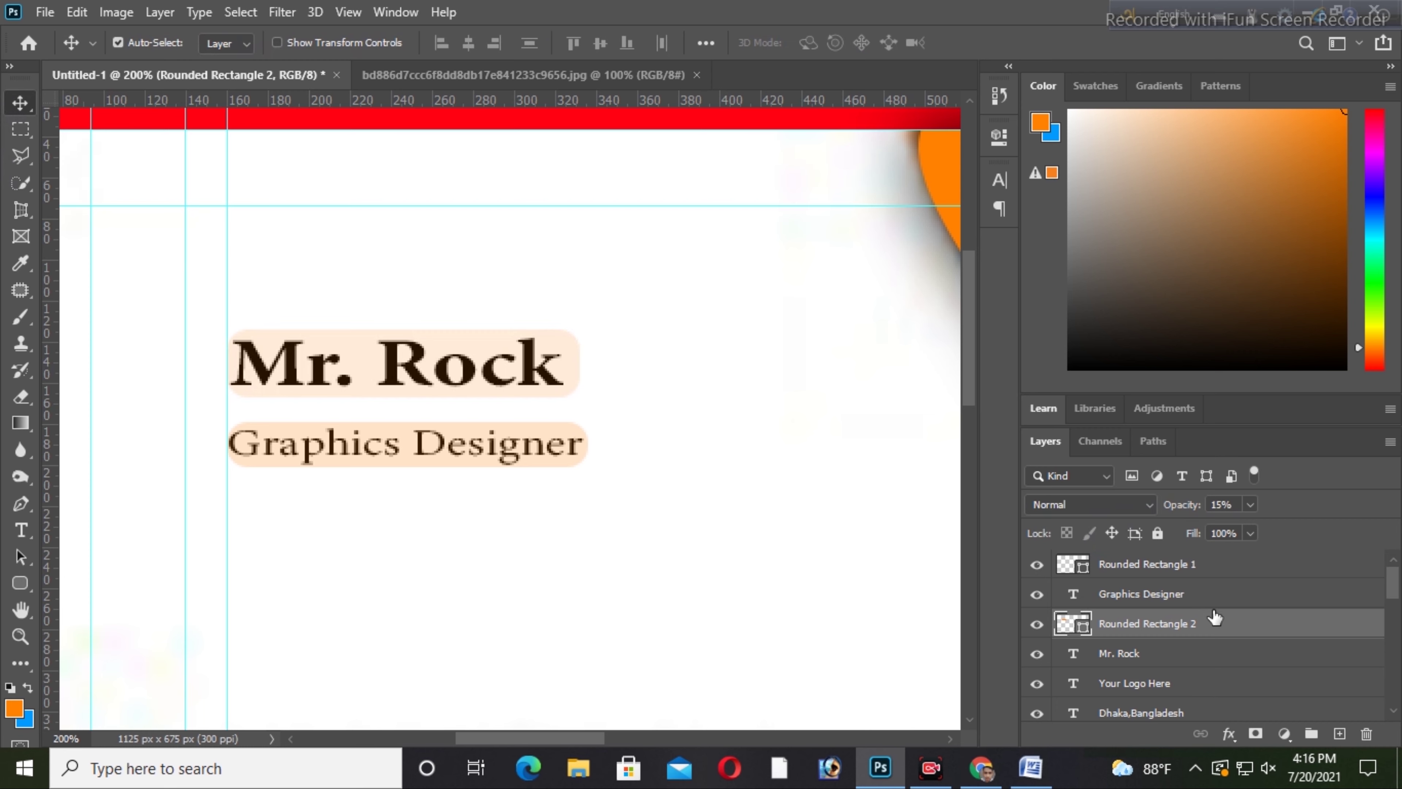
{"action": "left_click", "coordinate": [1207, 565]}
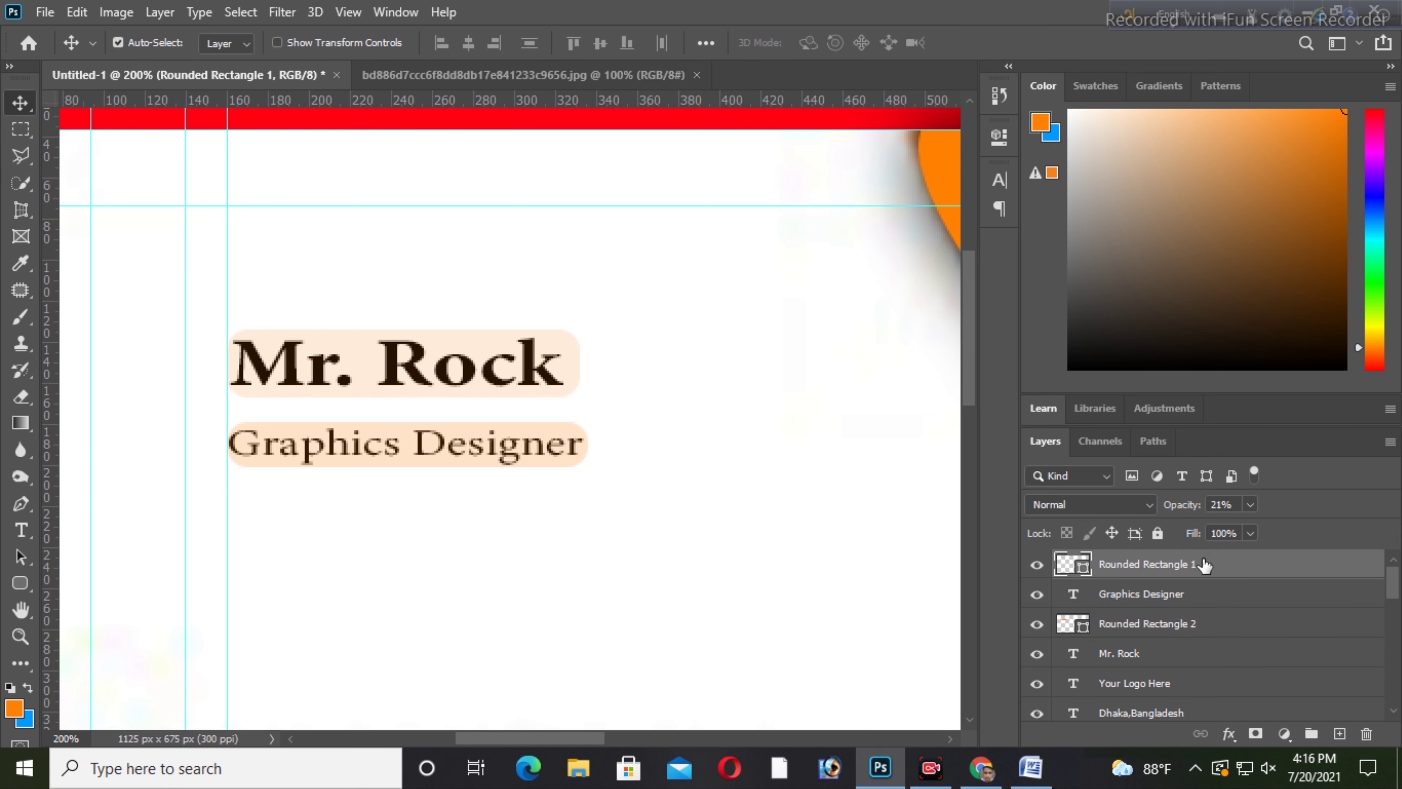
- Fit the whole card on screen and hide the Front Part Trace layer
{"action": "key", "text": "ctrl+0"}
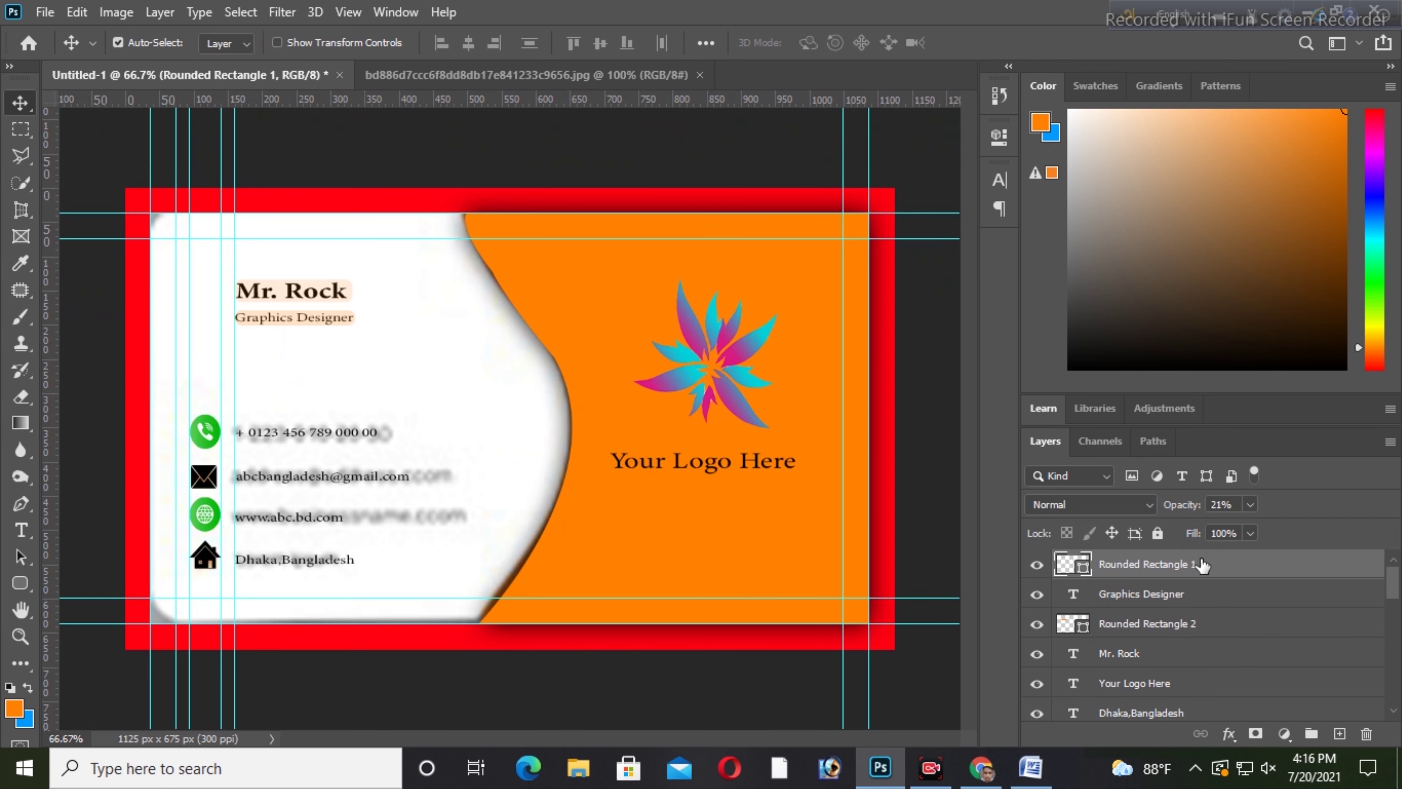
{"action": "scroll", "coordinate": [1096, 584], "scroll_direction": "down", "scroll_amount": 2}
{"action": "scroll", "coordinate": [1096, 584], "scroll_direction": "down", "scroll_amount": 2}
{"action": "scroll", "coordinate": [1096, 584], "scroll_direction": "down", "scroll_amount": 3}
{"action": "scroll", "coordinate": [1096, 584], "scroll_direction": "down", "scroll_amount": 3}
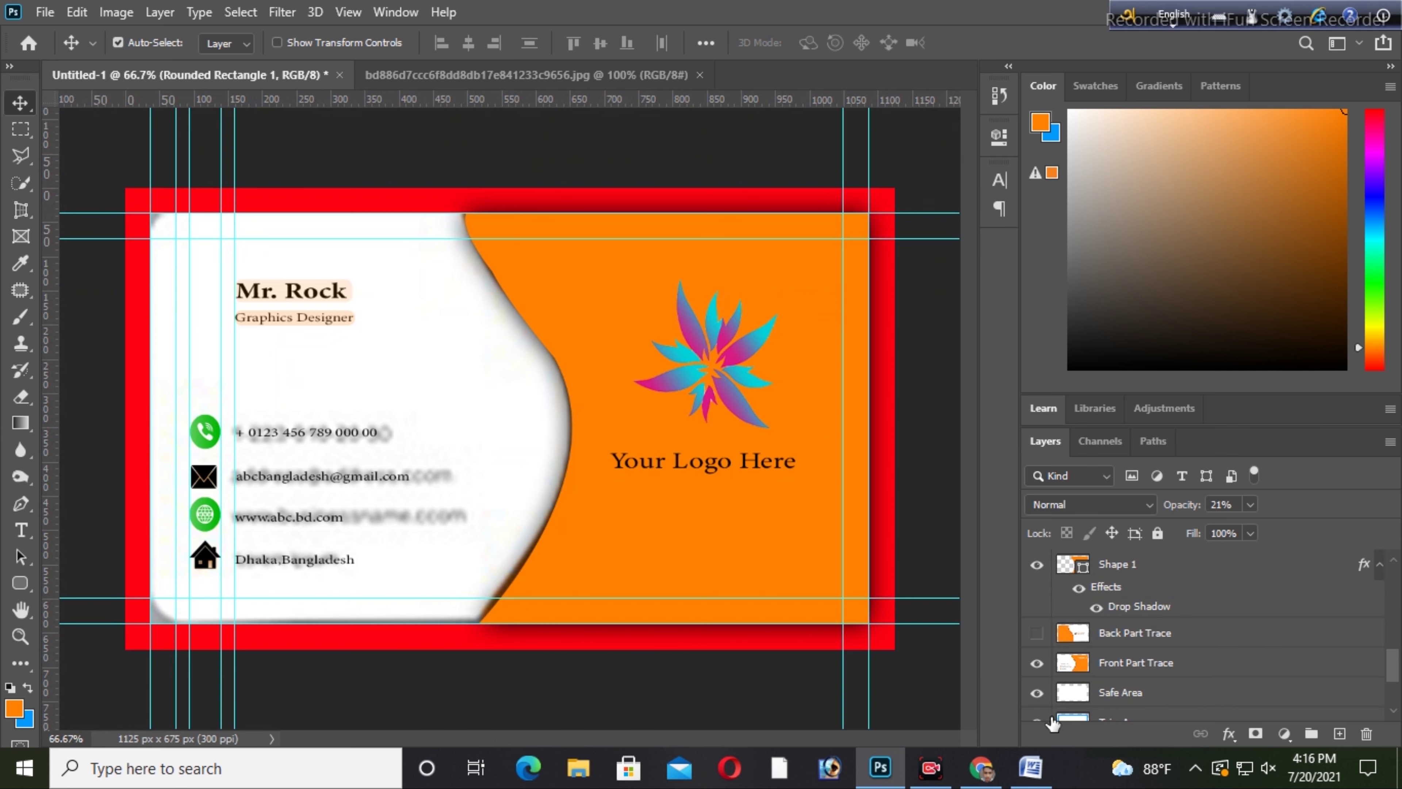
{"action": "left_click", "coordinate": [1037, 664]}
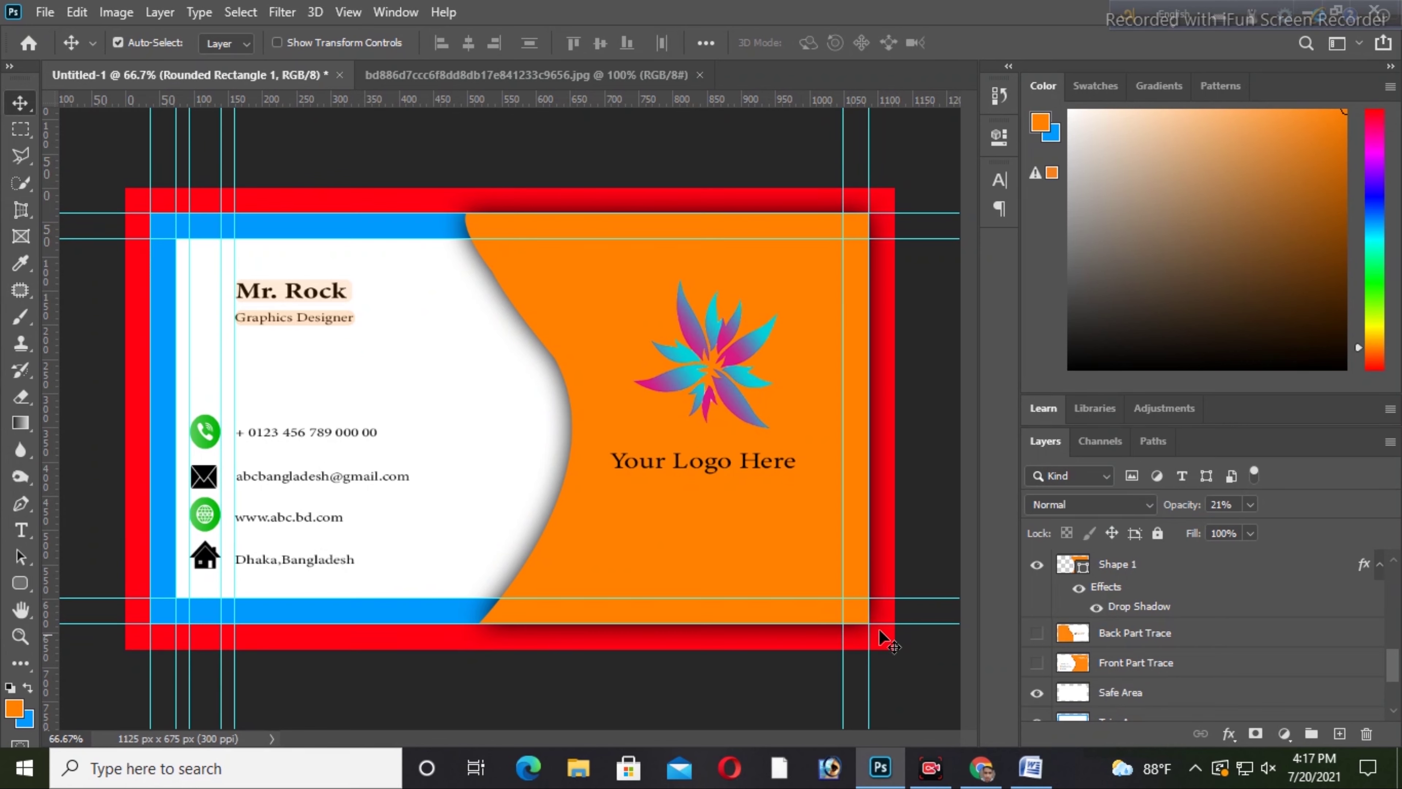
{"action": "left_click", "coordinate": [1038, 663]}
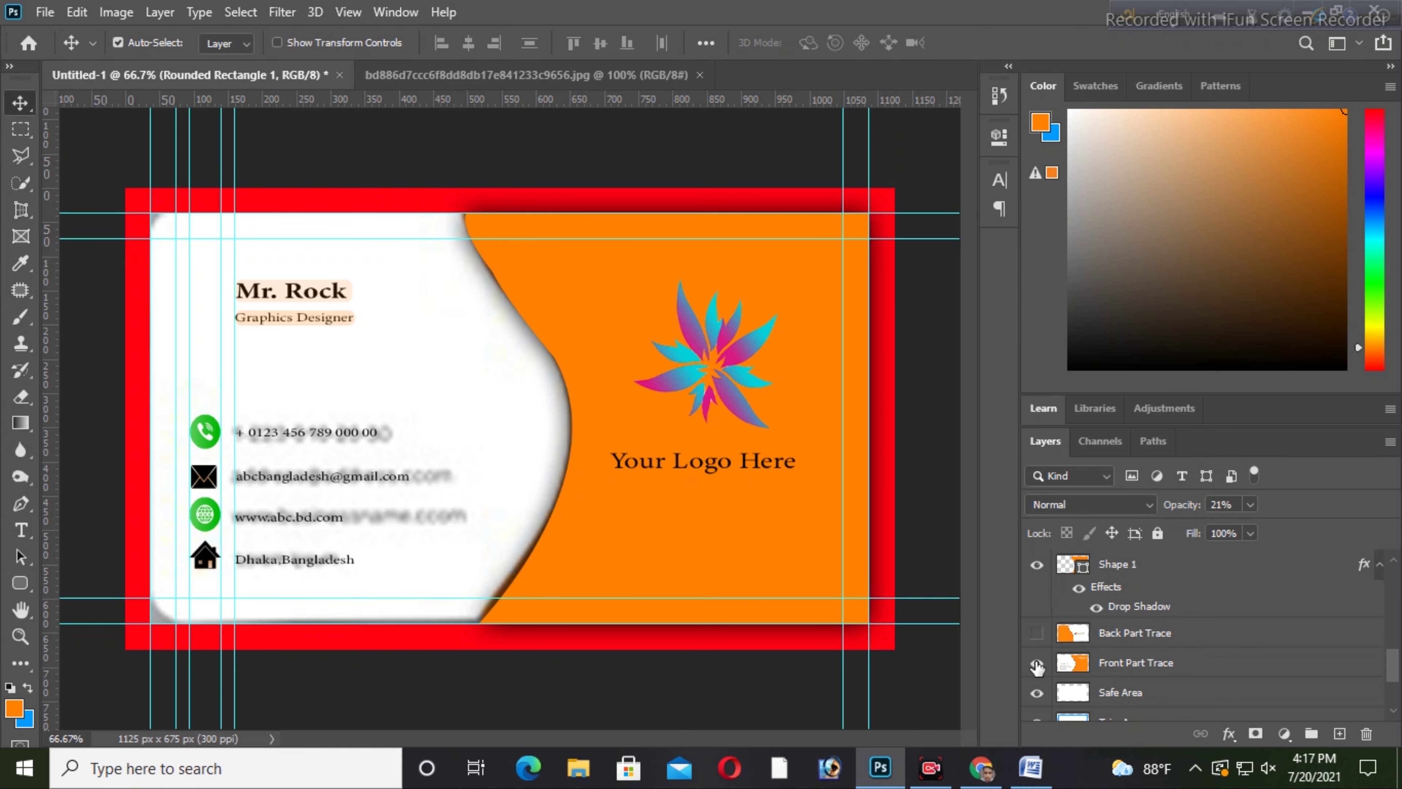
{"action": "left_click", "coordinate": [1038, 662]}
- Duplicate Layer 0, then delete the Layer 0 copy
{"action": "scroll", "coordinate": [1091, 631], "scroll_direction": "down", "scroll_amount": 1}
{"action": "scroll", "coordinate": [1099, 647], "scroll_direction": "down", "scroll_amount": 3}
{"action": "scroll", "coordinate": [1111, 657], "scroll_direction": "up", "scroll_amount": 3}
{"action": "scroll", "coordinate": [1137, 652], "scroll_direction": "down", "scroll_amount": 1}
{"action": "scroll", "coordinate": [1159, 643], "scroll_direction": "down", "scroll_amount": 2}
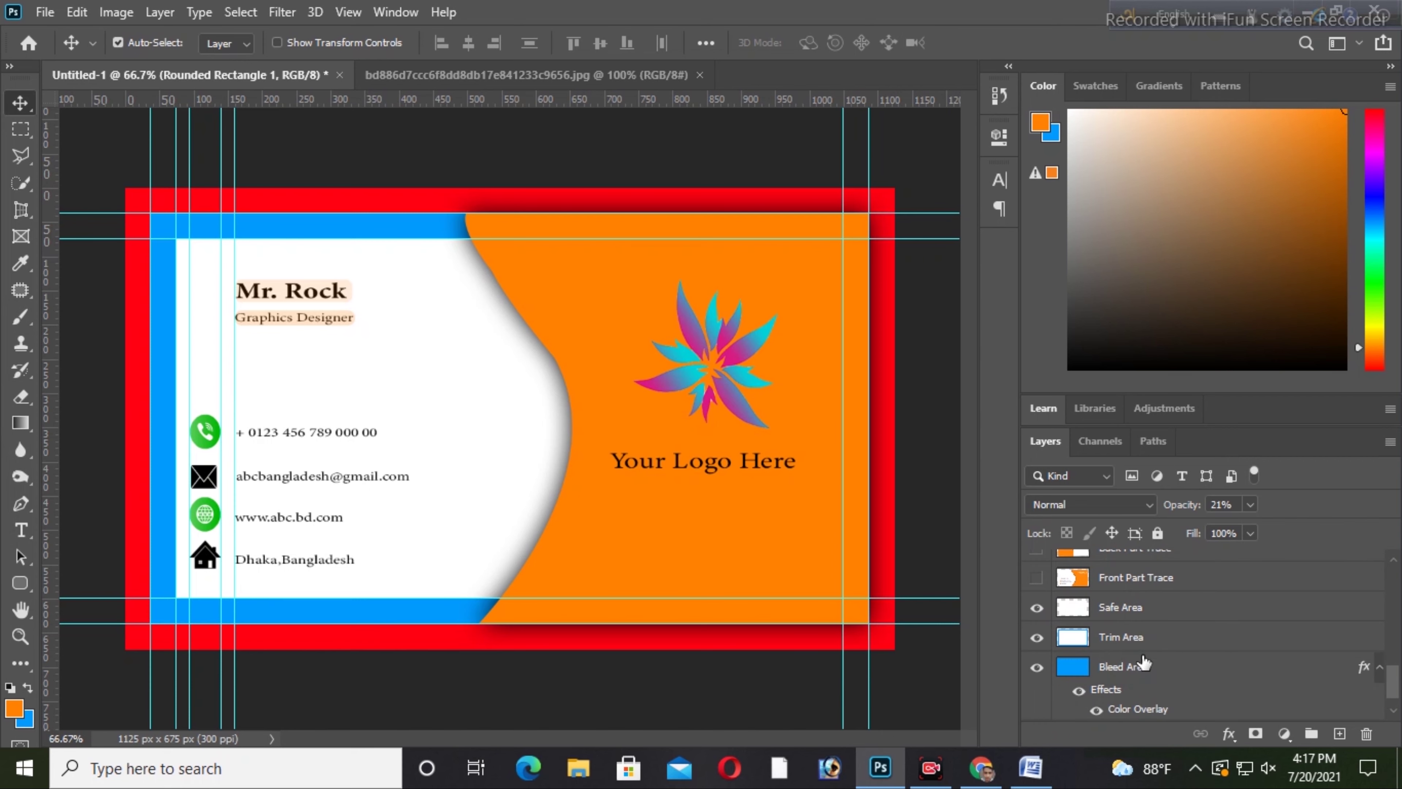
{"action": "scroll", "coordinate": [1145, 662], "scroll_direction": "down", "scroll_amount": 1}
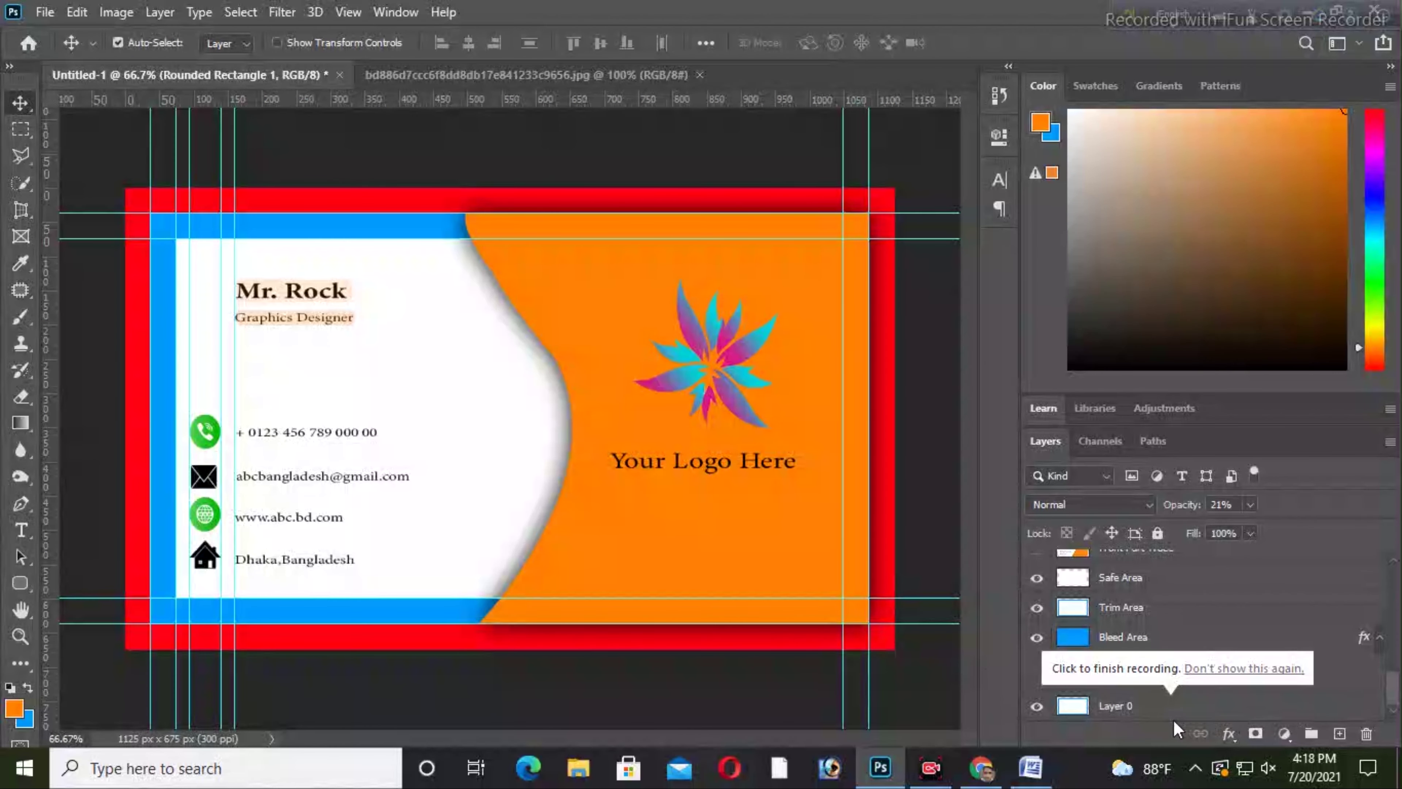
{"action": "left_click", "coordinate": [1060, 707]}
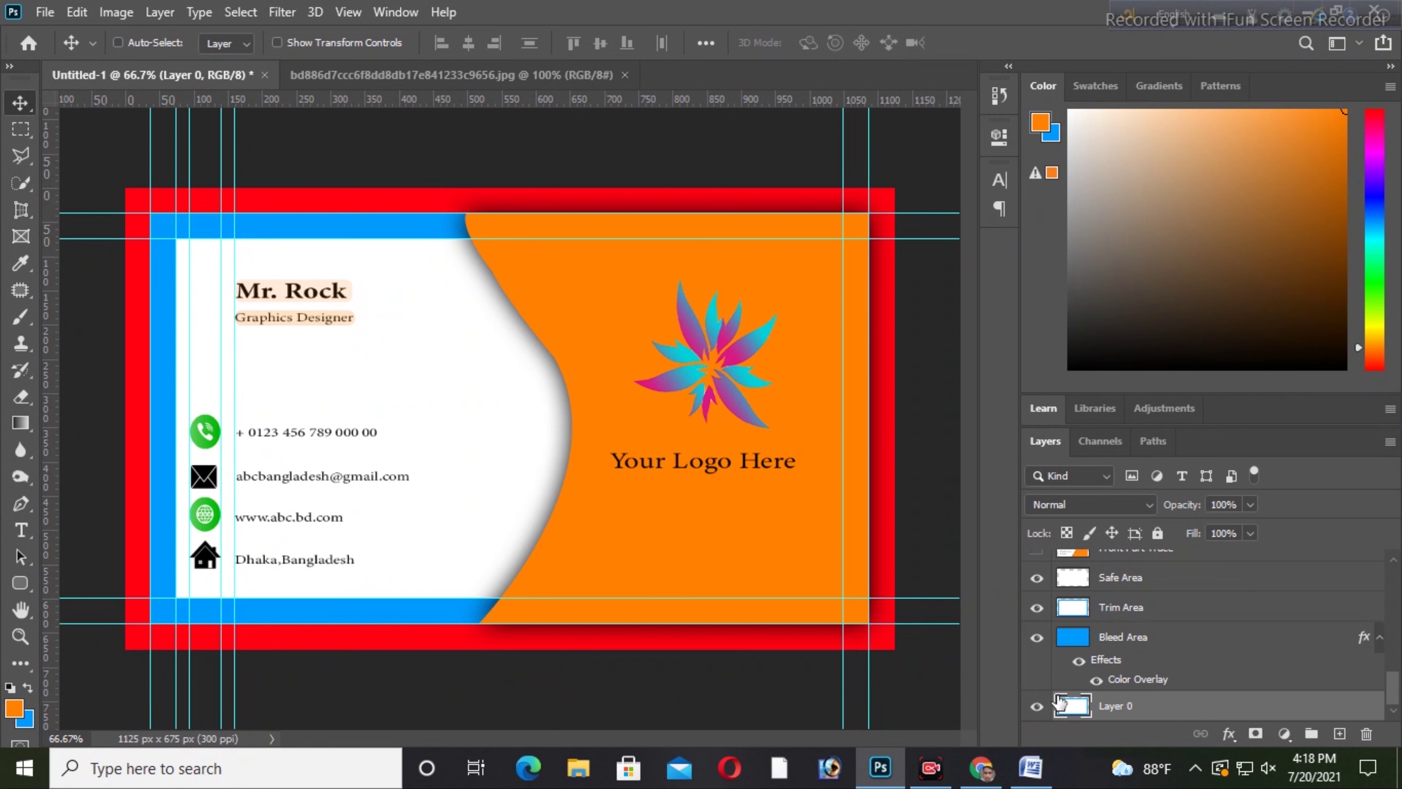
{"action": "key", "text": "ctrl+j"}
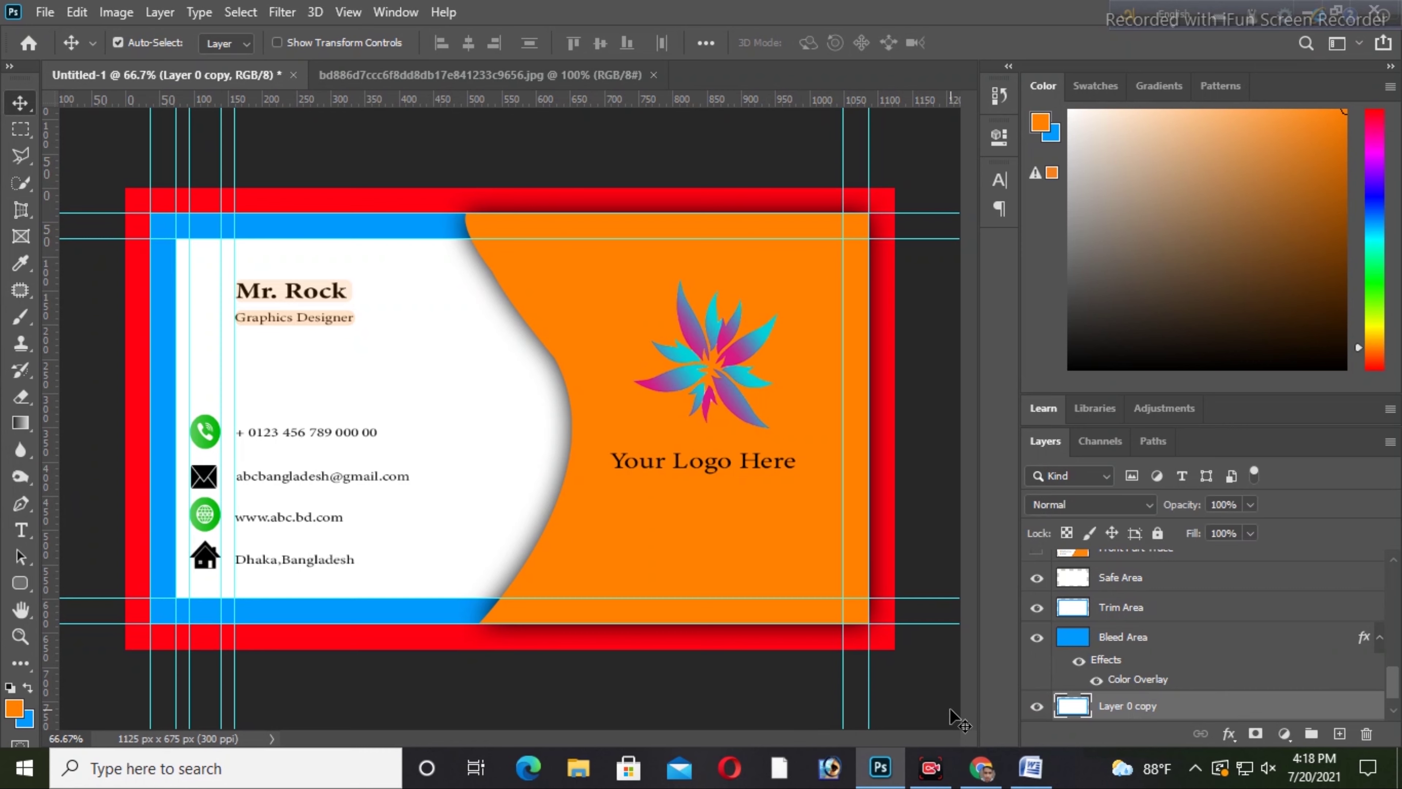
{"action": "key", "text": "ctrl+comma"}
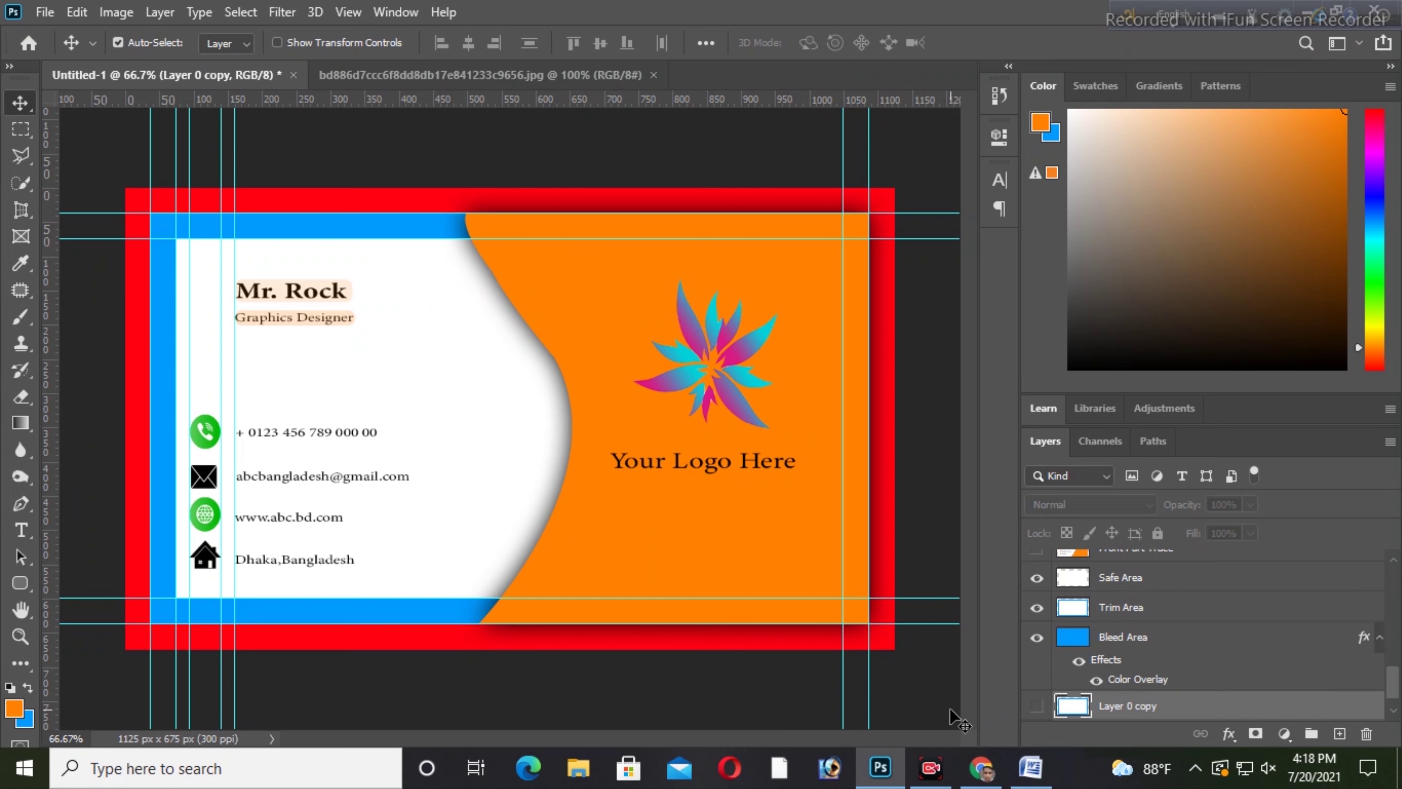
{"action": "left_click", "coordinate": [1037, 707]}
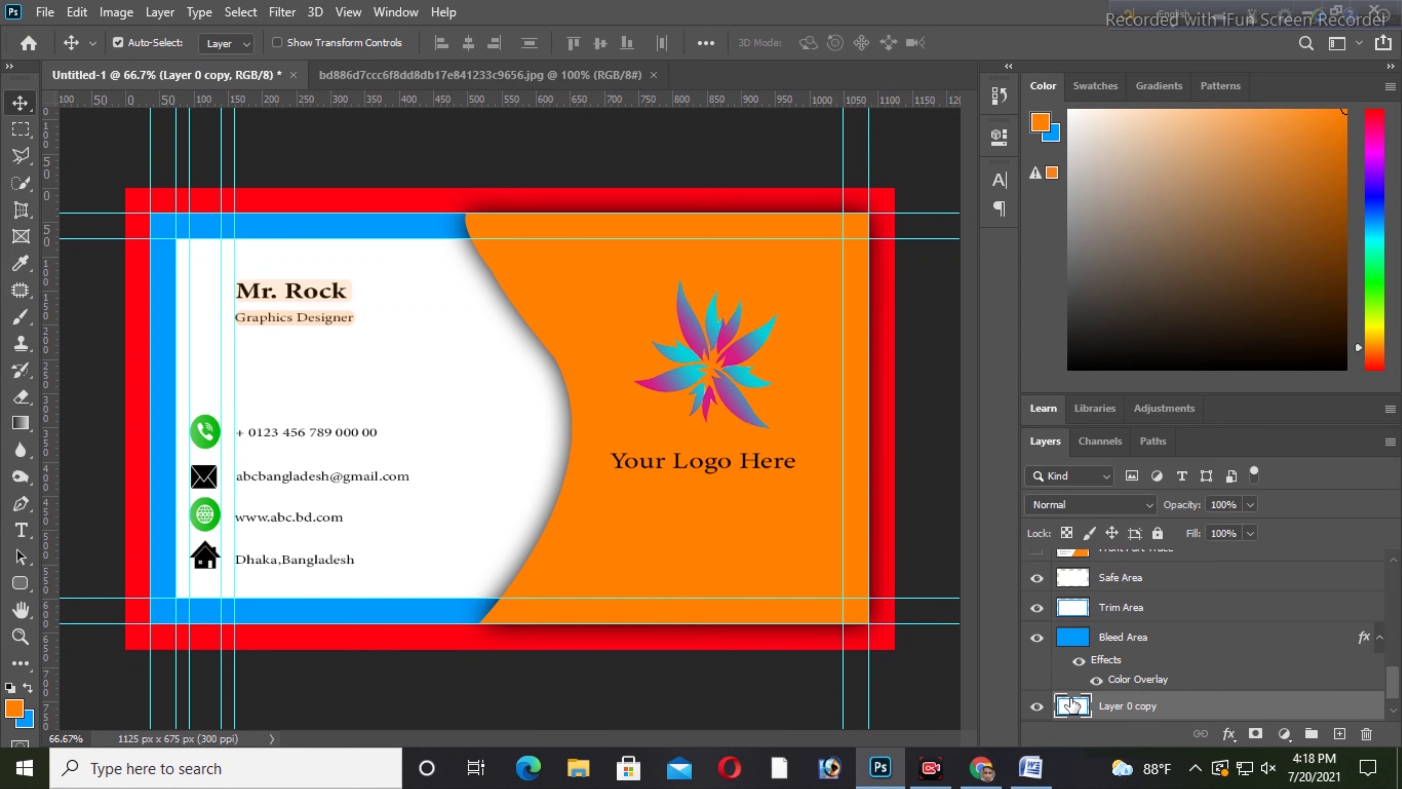
{"action": "scroll", "coordinate": [1067, 697], "scroll_direction": "down", "scroll_amount": 1}
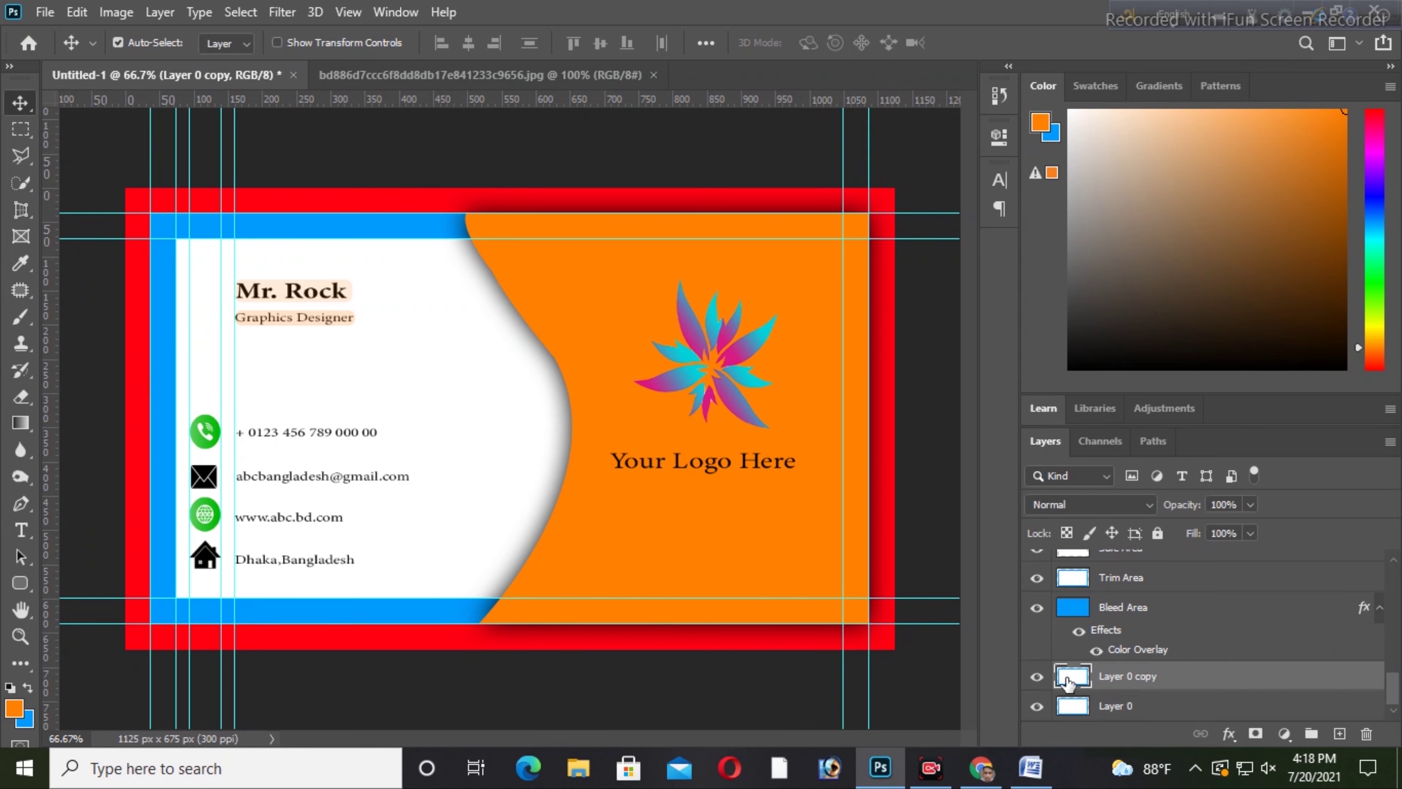
{"action": "key", "text": "Delete"}
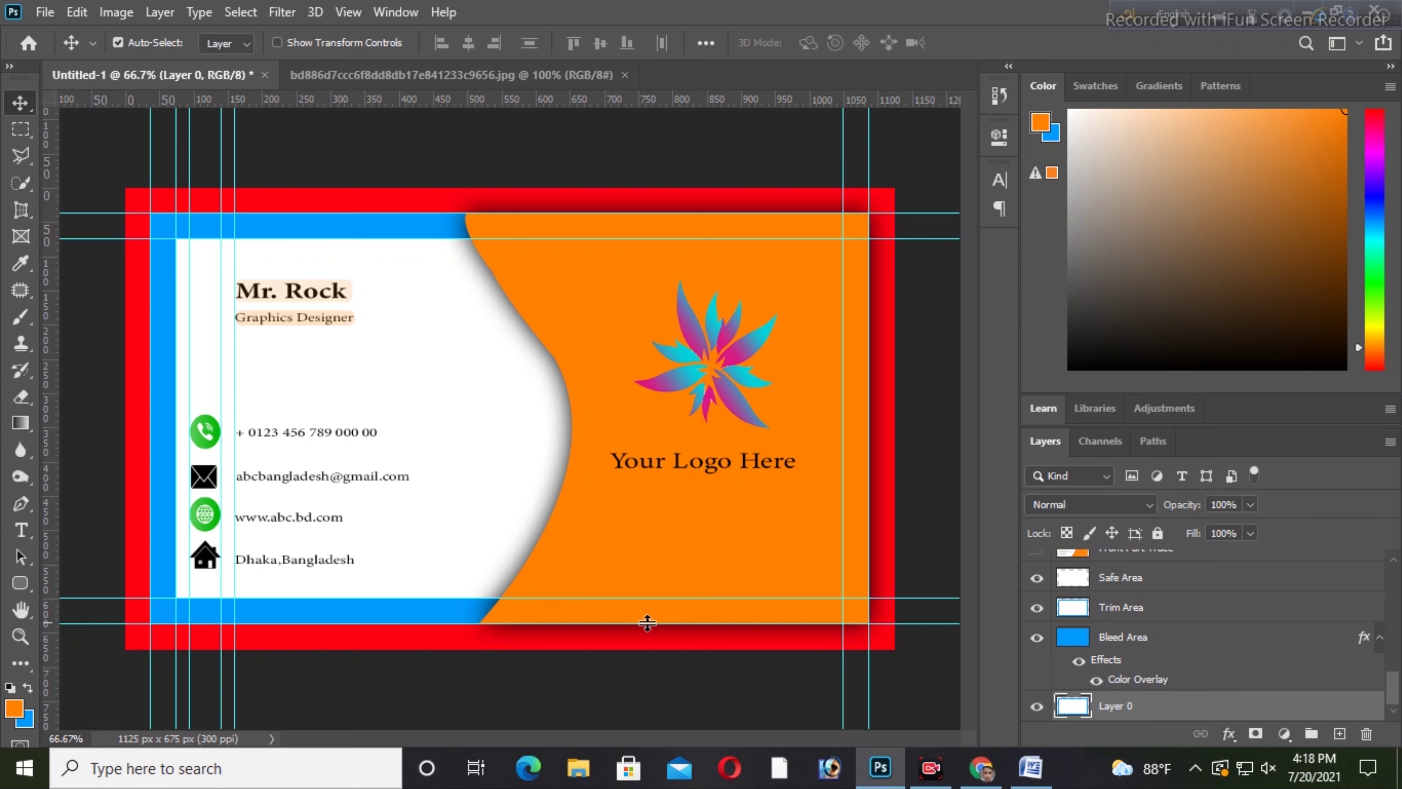
{"action": "left_click", "coordinate": [980, 766]}
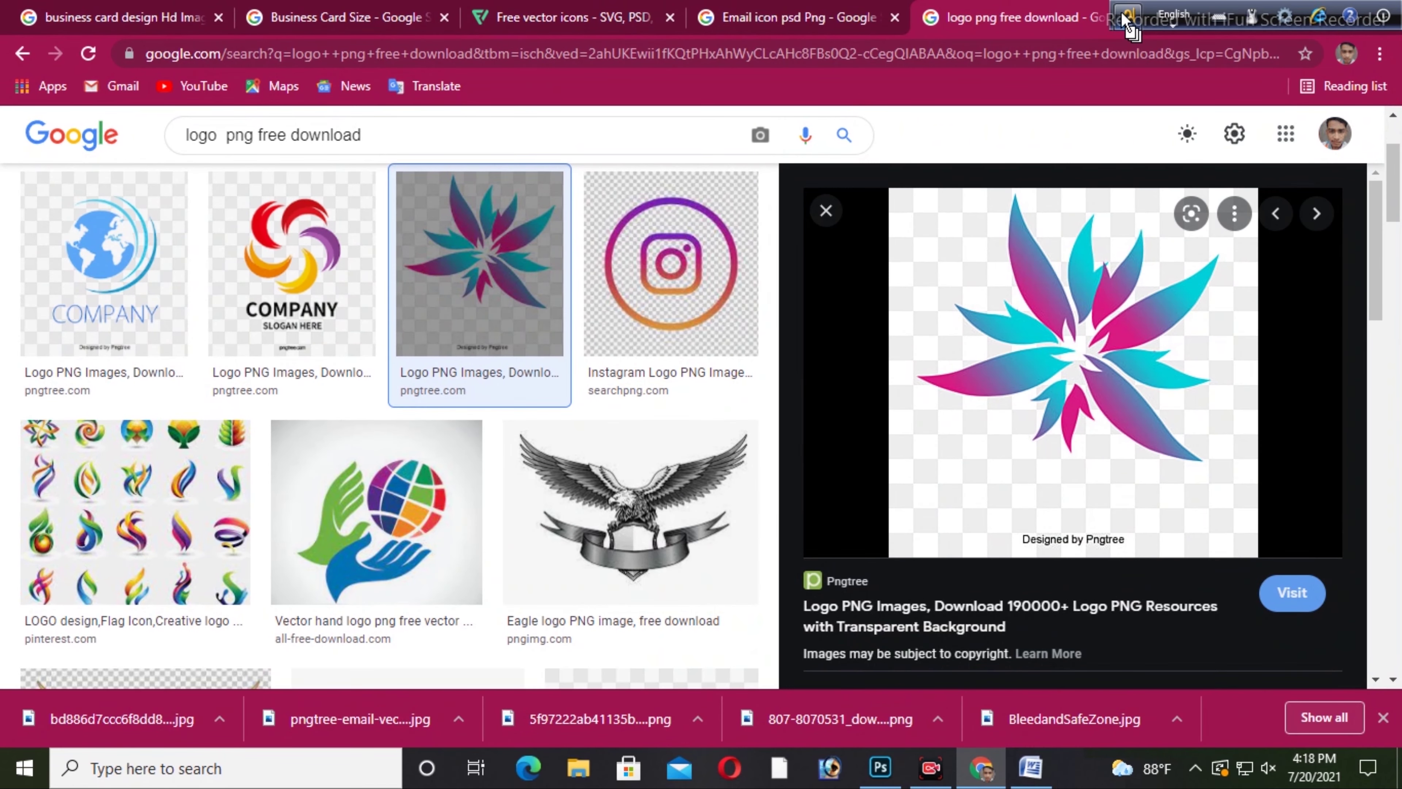
- Search Google in a new tab for 'Glass Efect Background'
{"action": "left_click", "coordinate": [1158, 18]}
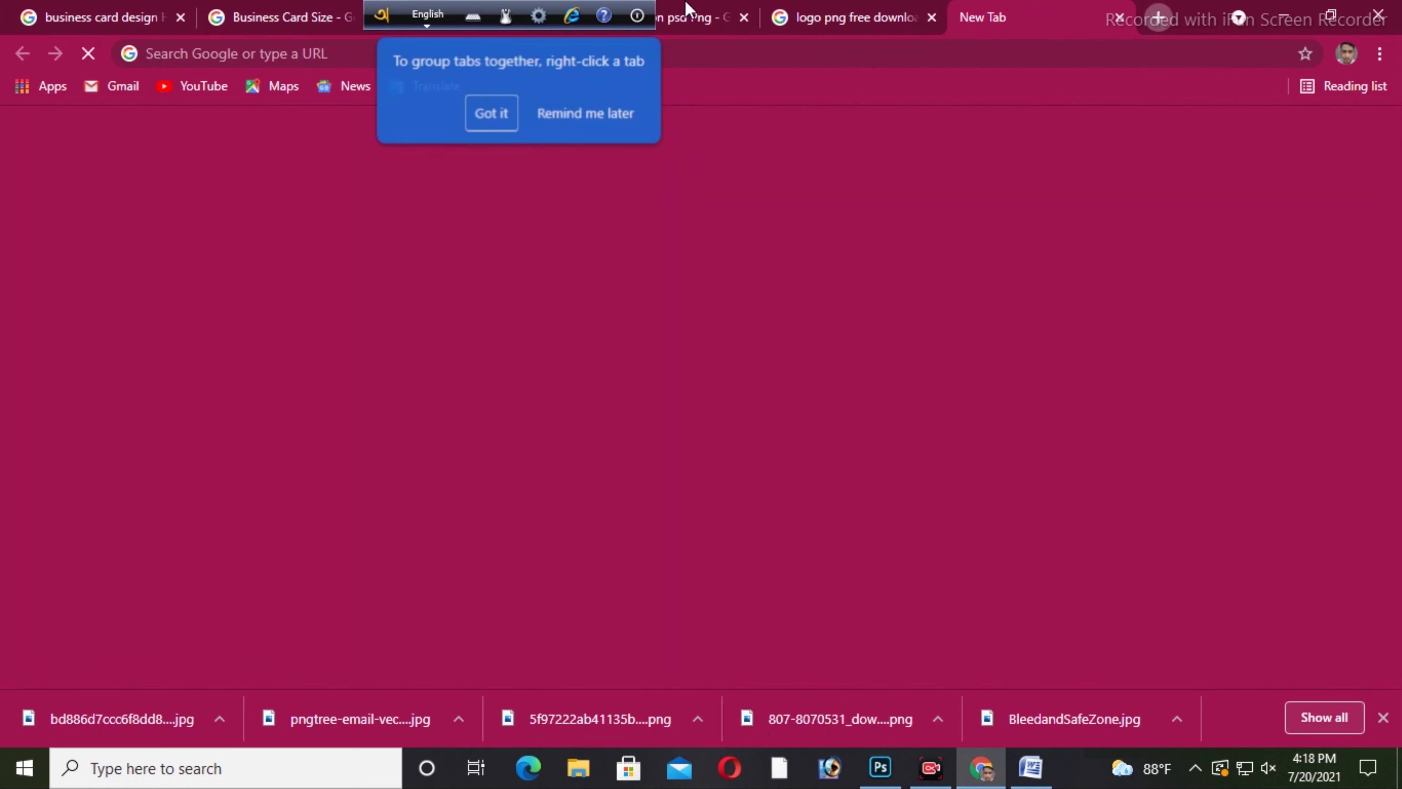
{"action": "left_click", "coordinate": [563, 435]}
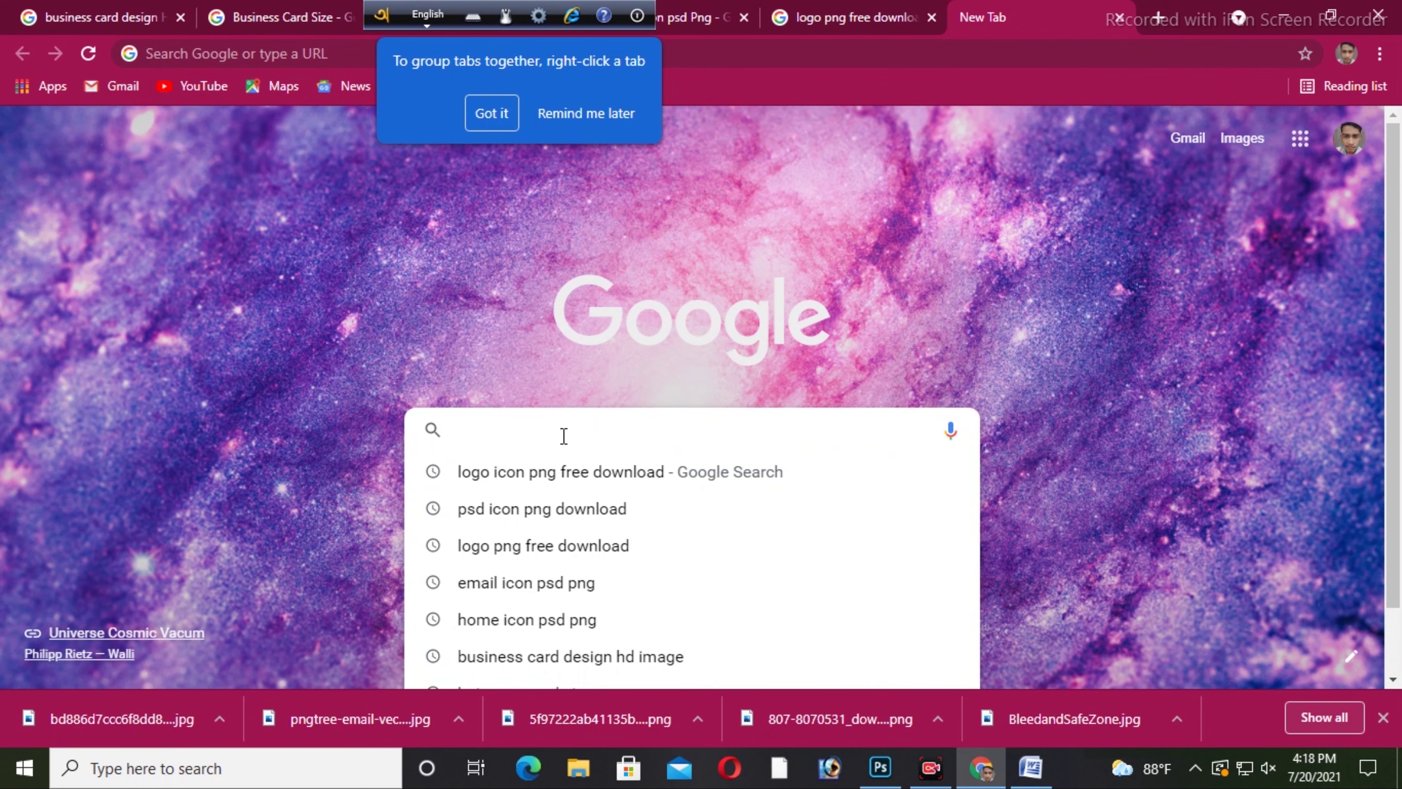
{"action": "type", "text": "G"}
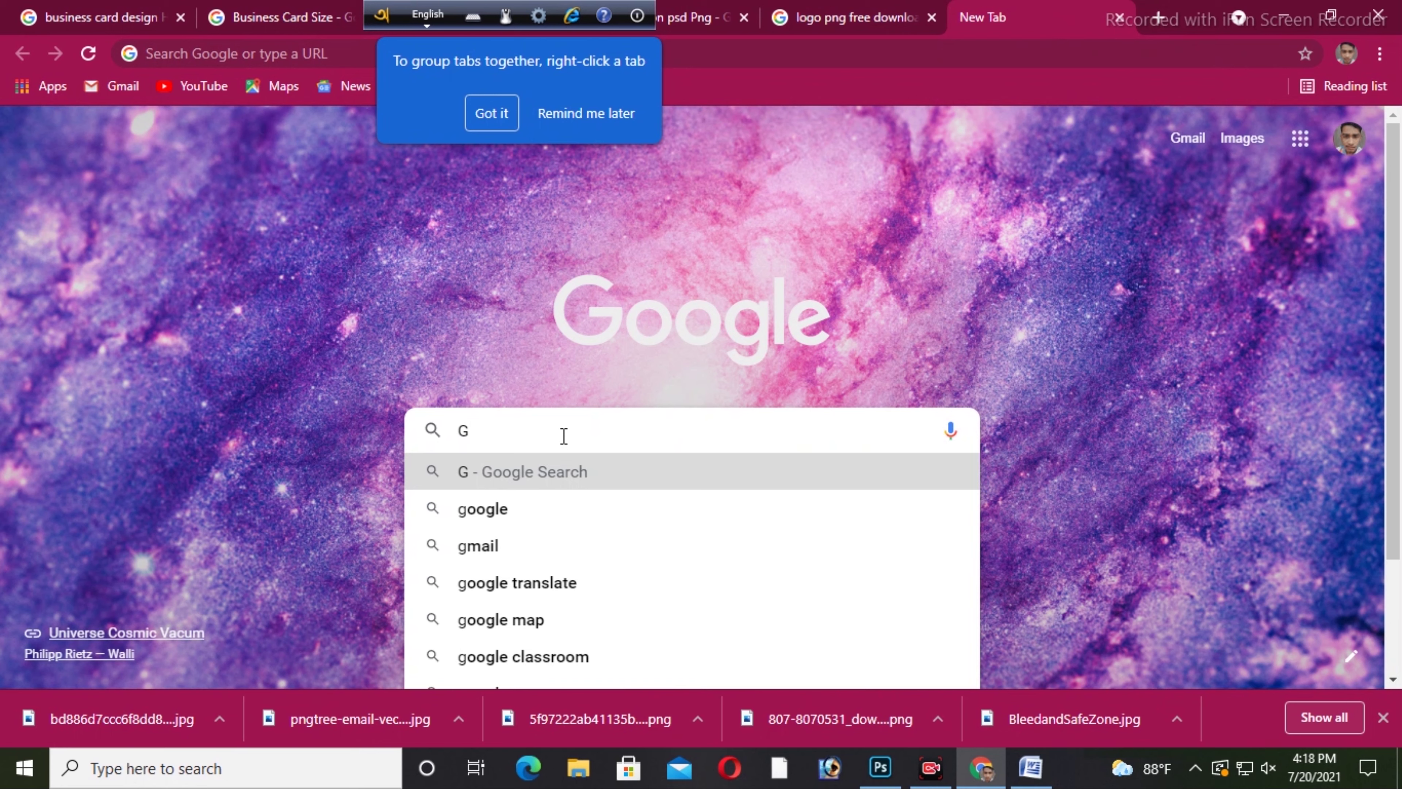
{"action": "type", "text": "lass "}
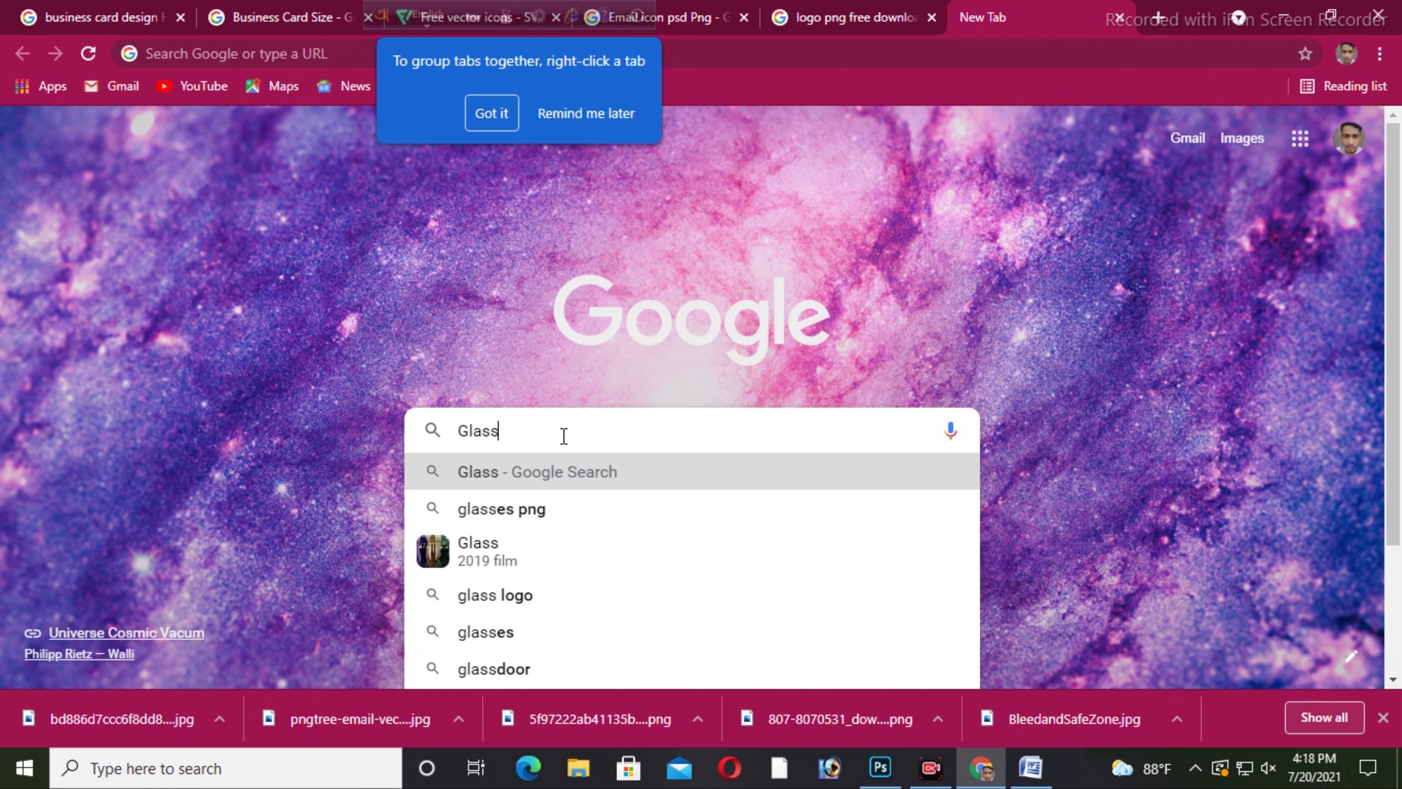
{"action": "type", "text": "Efe"}
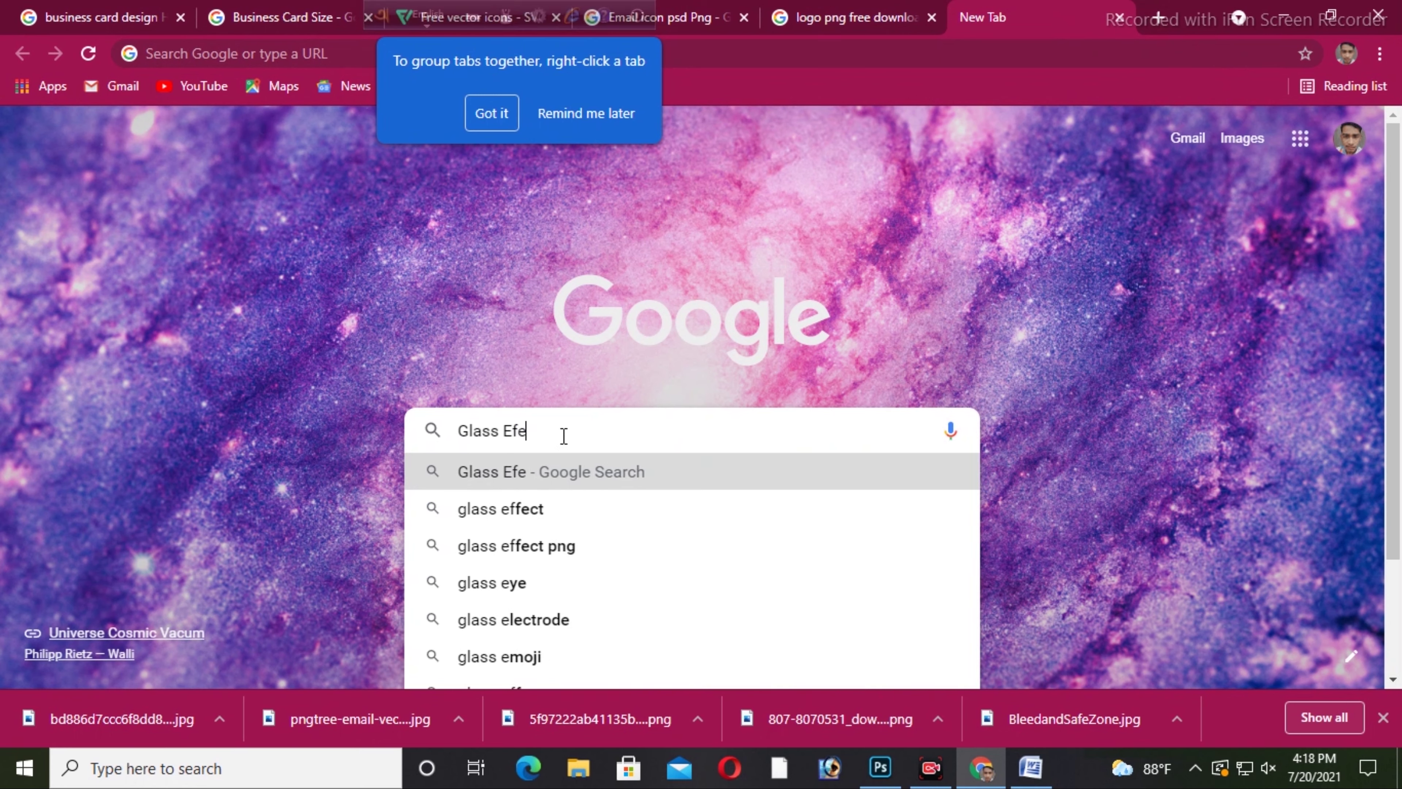
{"action": "type", "text": "ct B"}
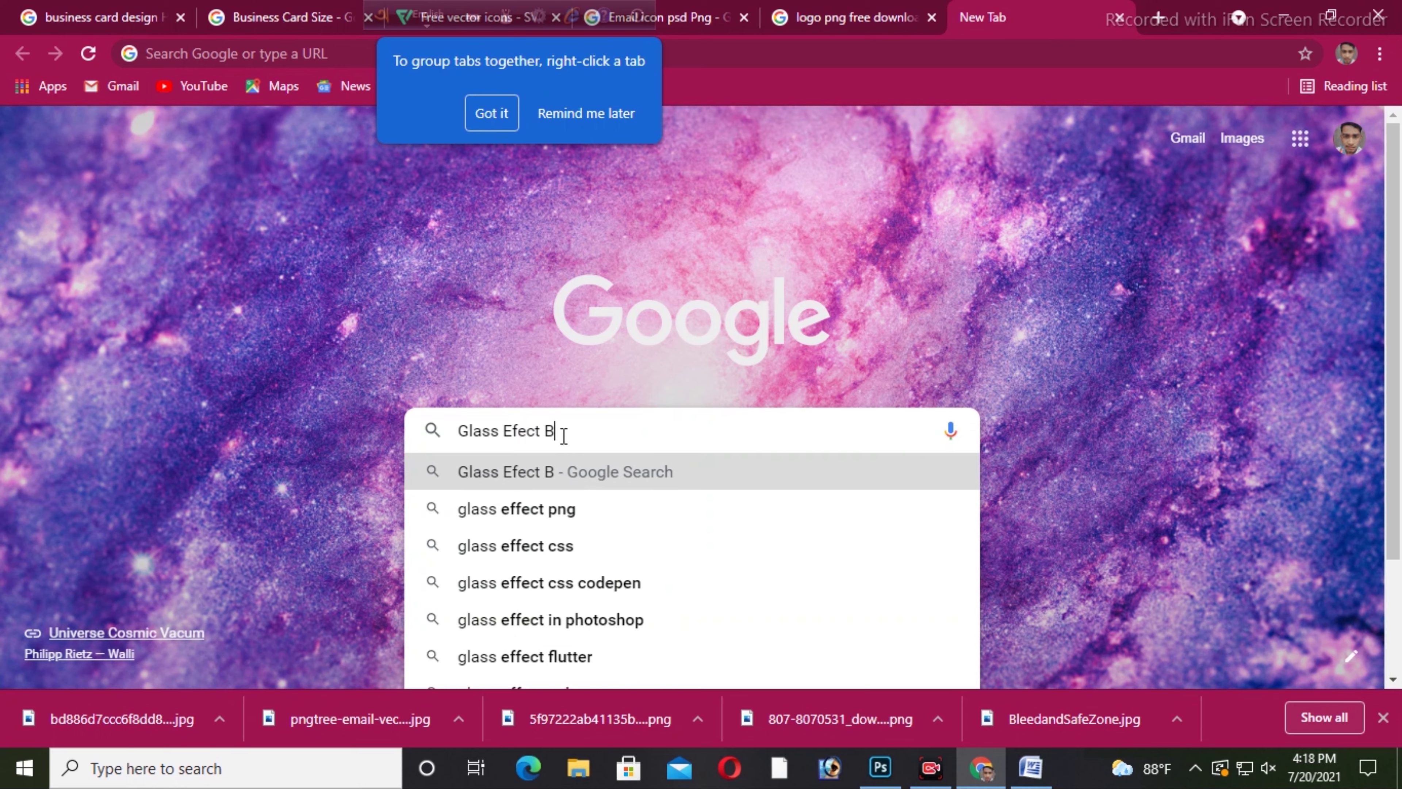
{"action": "type", "text": "ackground"}
{"action": "key", "text": "Return"}
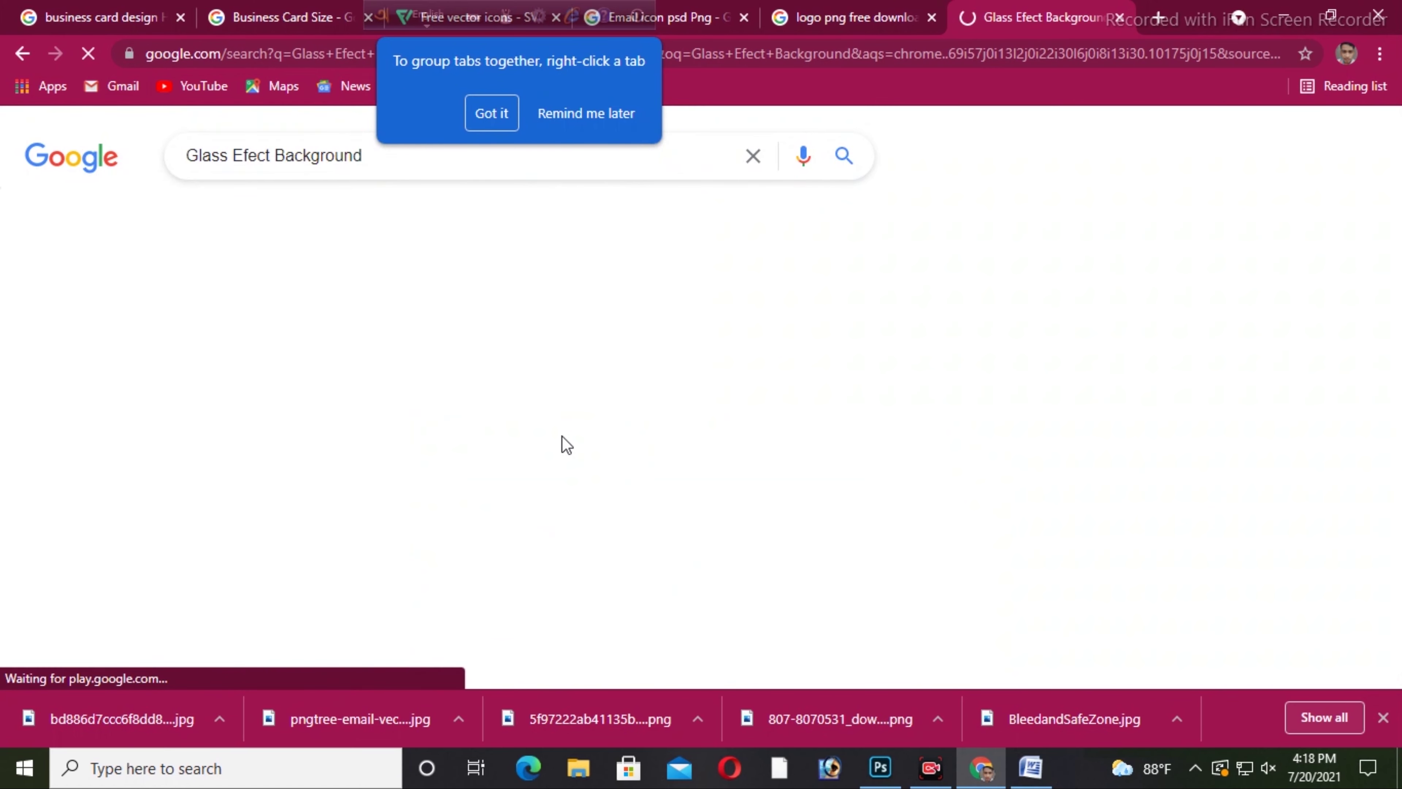
{"action": "scroll", "coordinate": [406, 442], "scroll_direction": "down", "scroll_amount": 8}
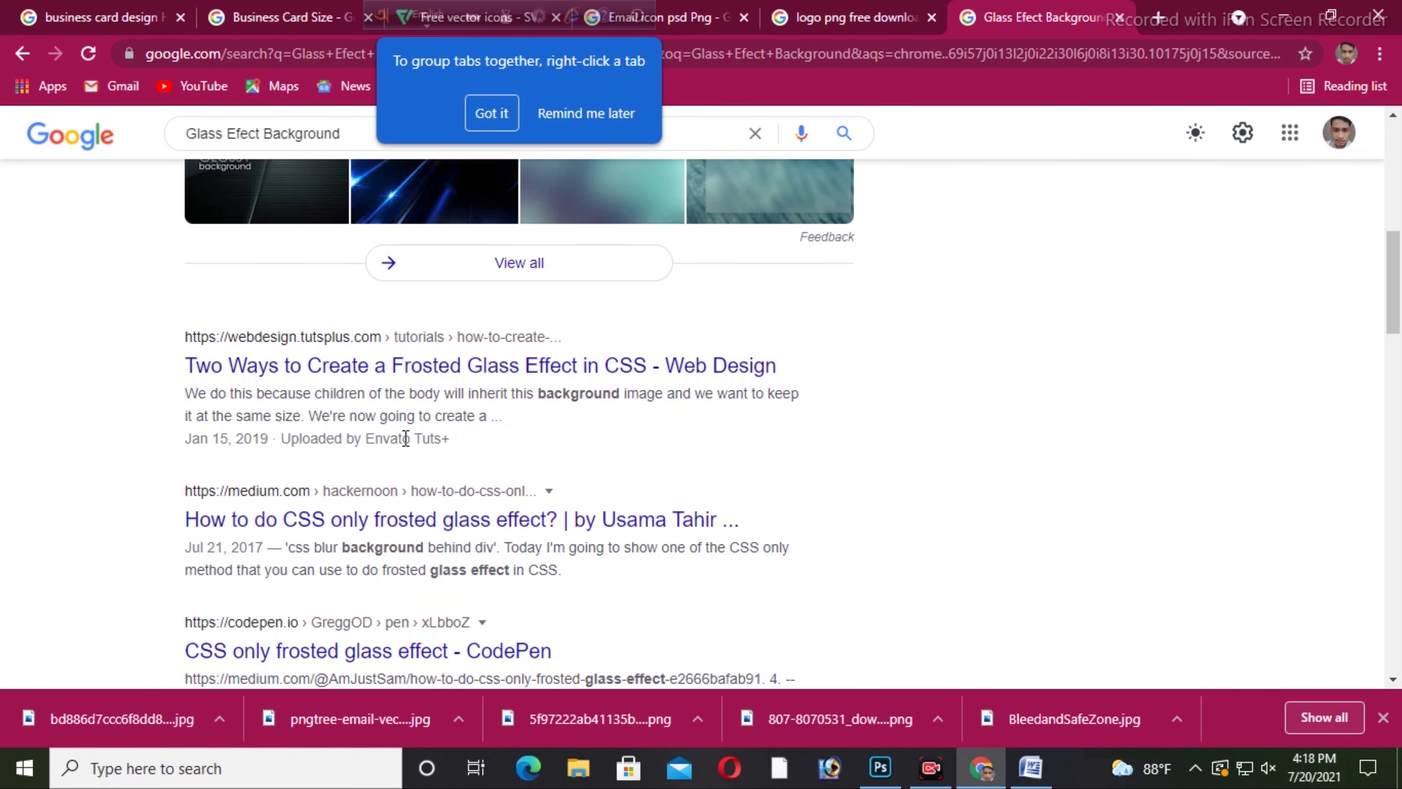
{"action": "scroll", "coordinate": [403, 408], "scroll_direction": "up", "scroll_amount": 6}
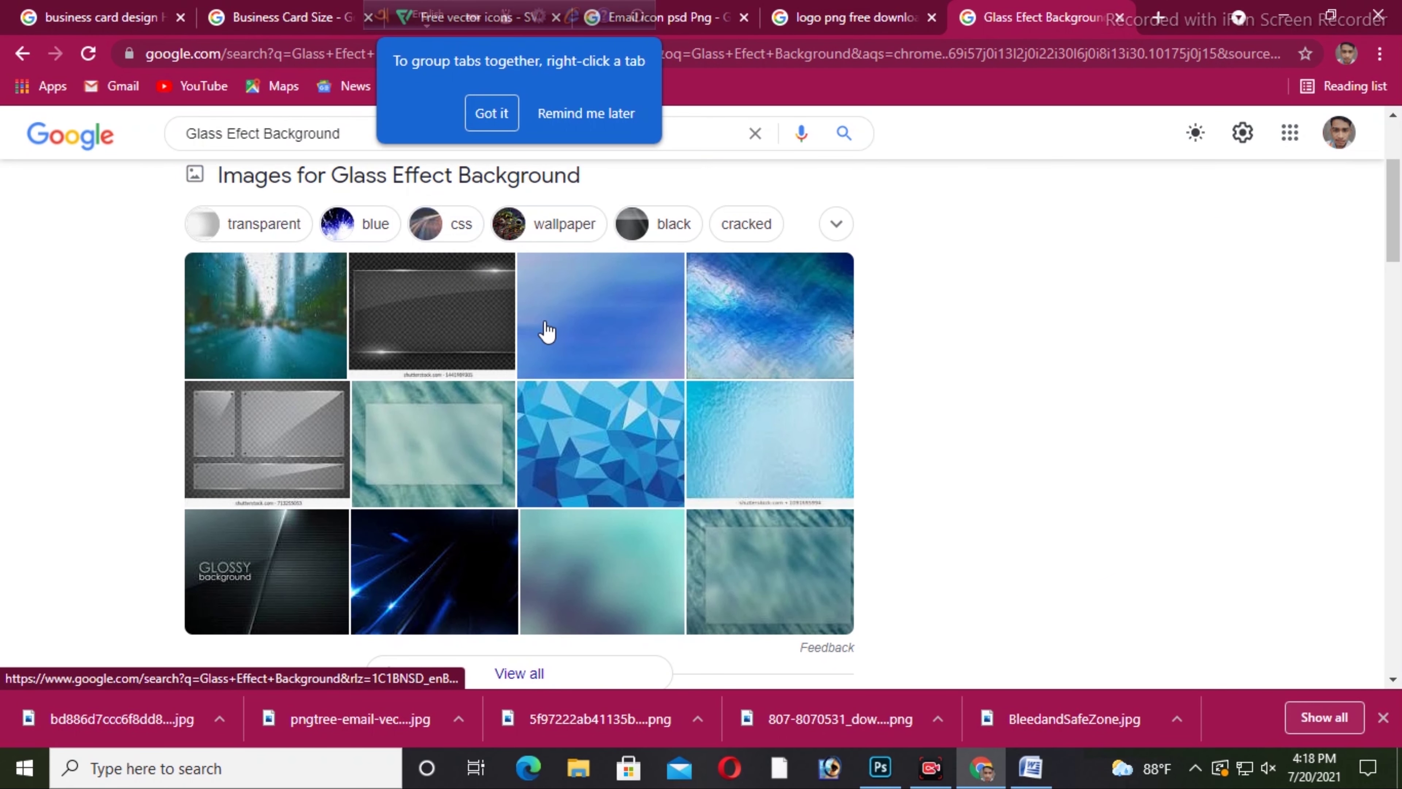
- Save the blue low-polygon glass image from Google Images to downloads
{"action": "left_click", "coordinate": [602, 433]}
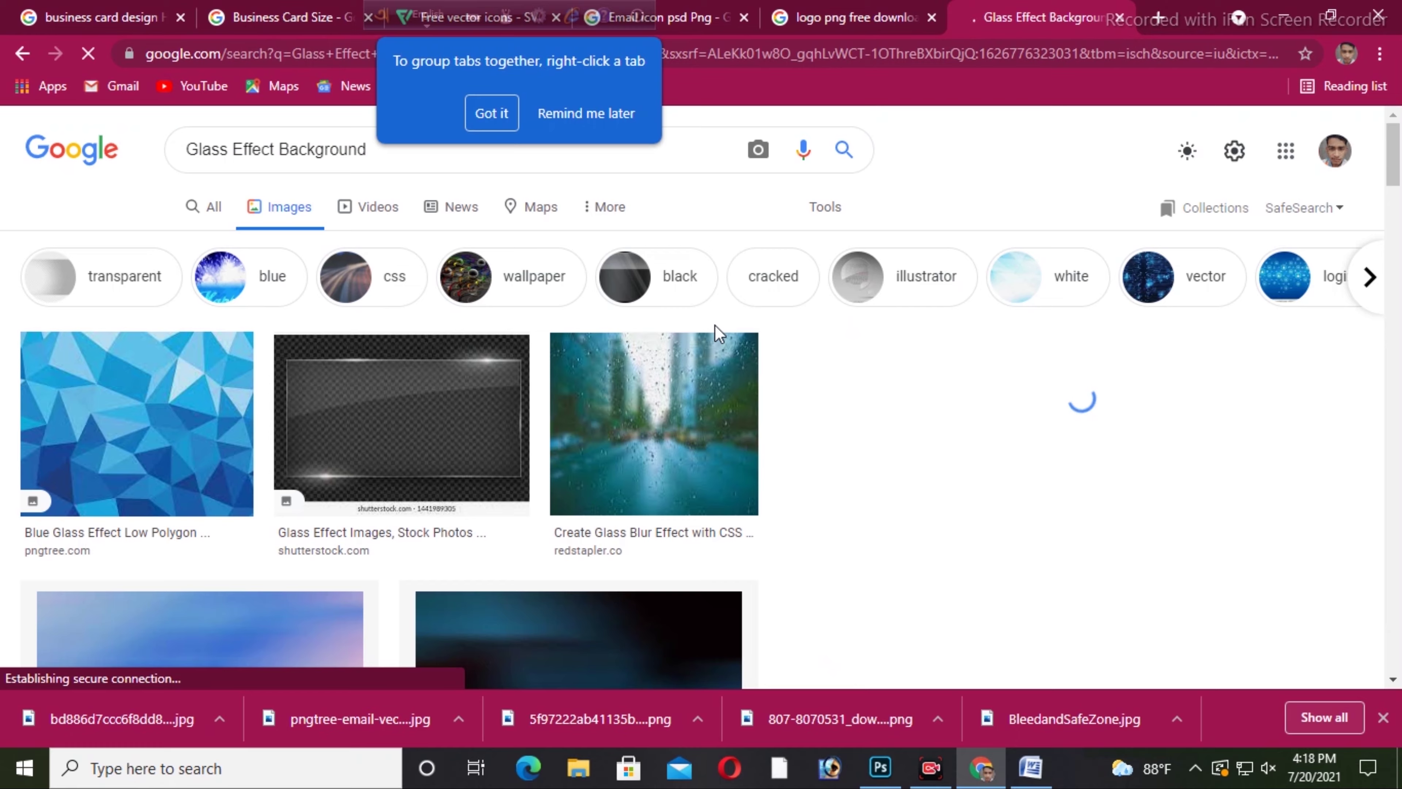
{"action": "scroll", "coordinate": [454, 495], "scroll_direction": "down", "scroll_amount": 5}
{"action": "scroll", "coordinate": [1086, 554], "scroll_direction": "down", "scroll_amount": 5}
{"action": "scroll", "coordinate": [1086, 555], "scroll_direction": "up", "scroll_amount": 5}
{"action": "scroll", "coordinate": [1087, 555], "scroll_direction": "up", "scroll_amount": 5}
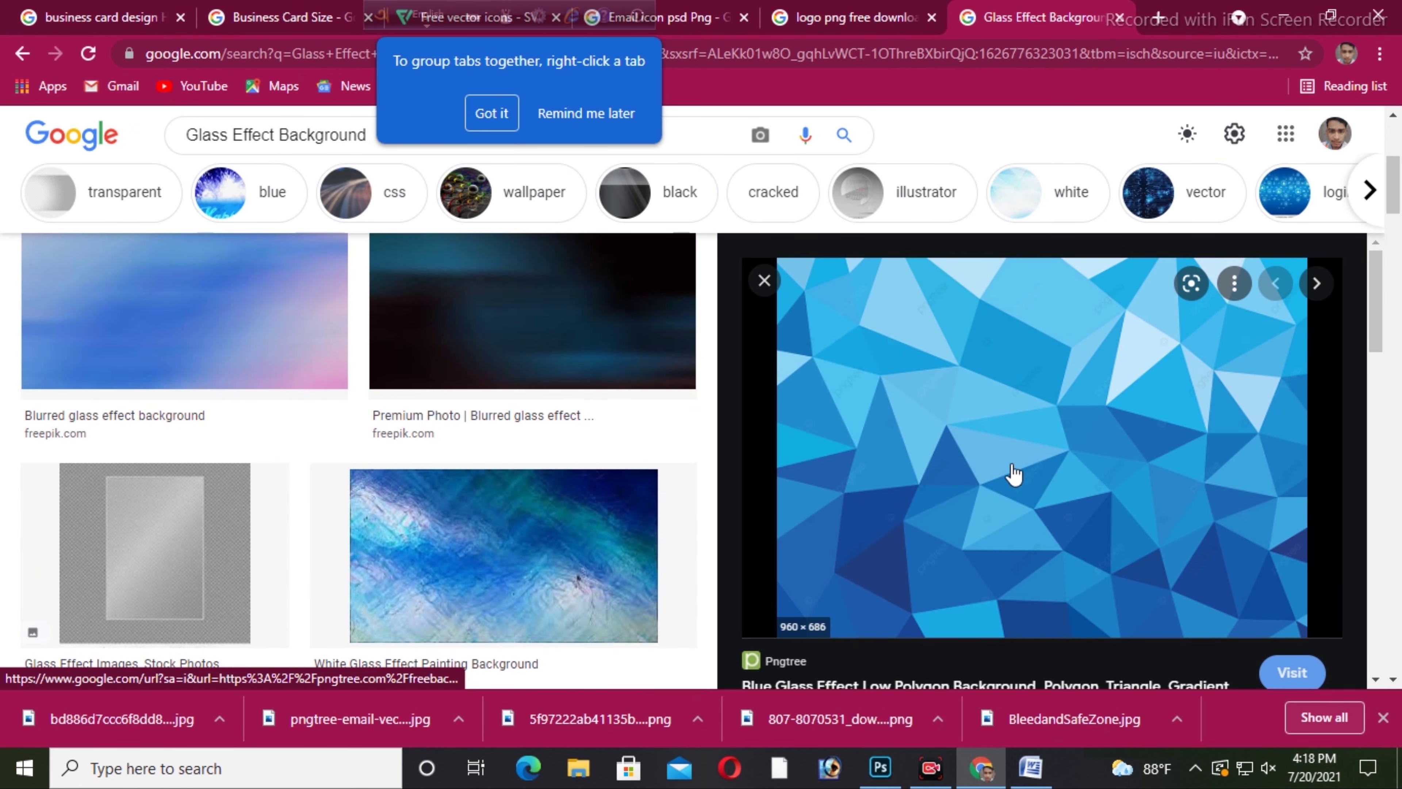
{"action": "right_click", "coordinate": [954, 371]}
{"action": "left_click", "coordinate": [1049, 588]}
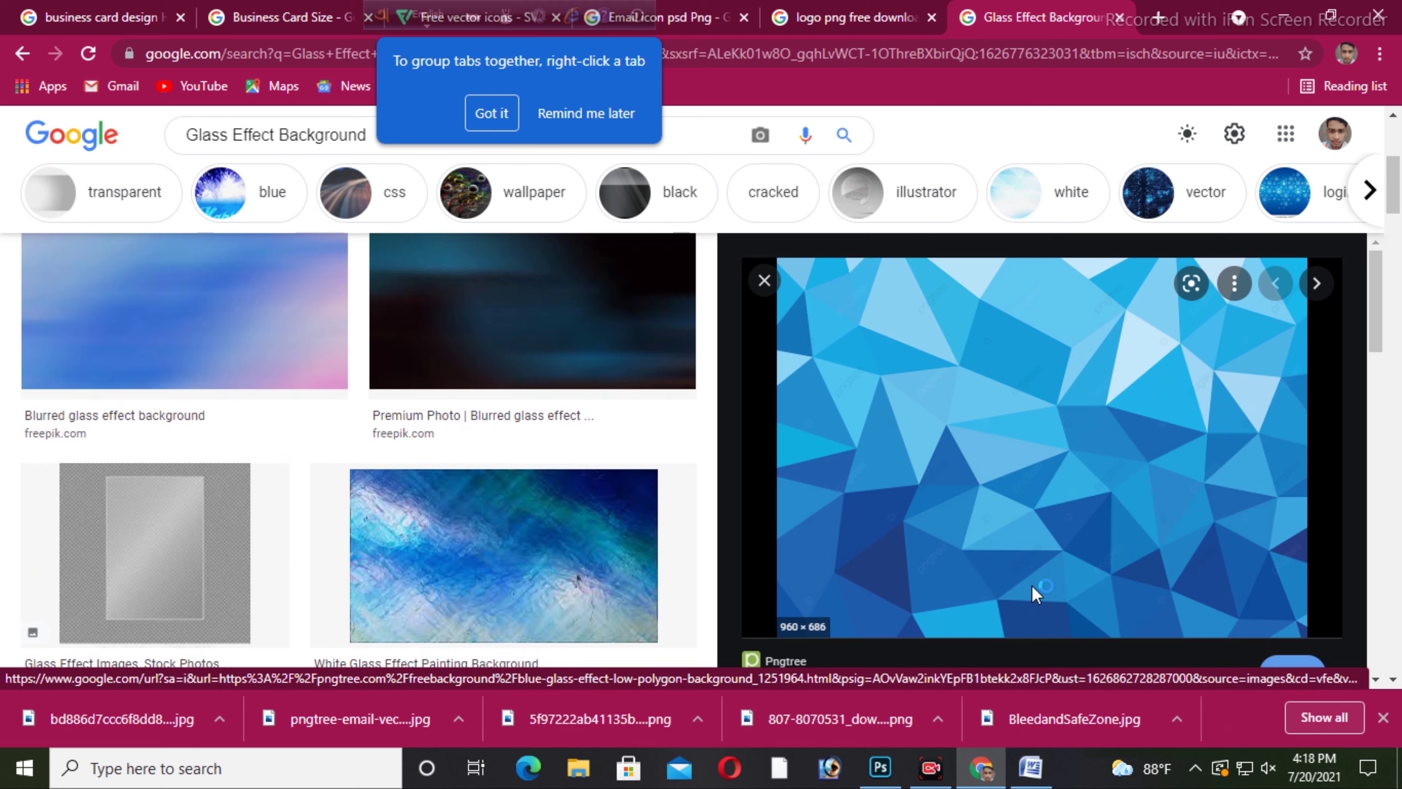
{"action": "key", "text": "Return"}
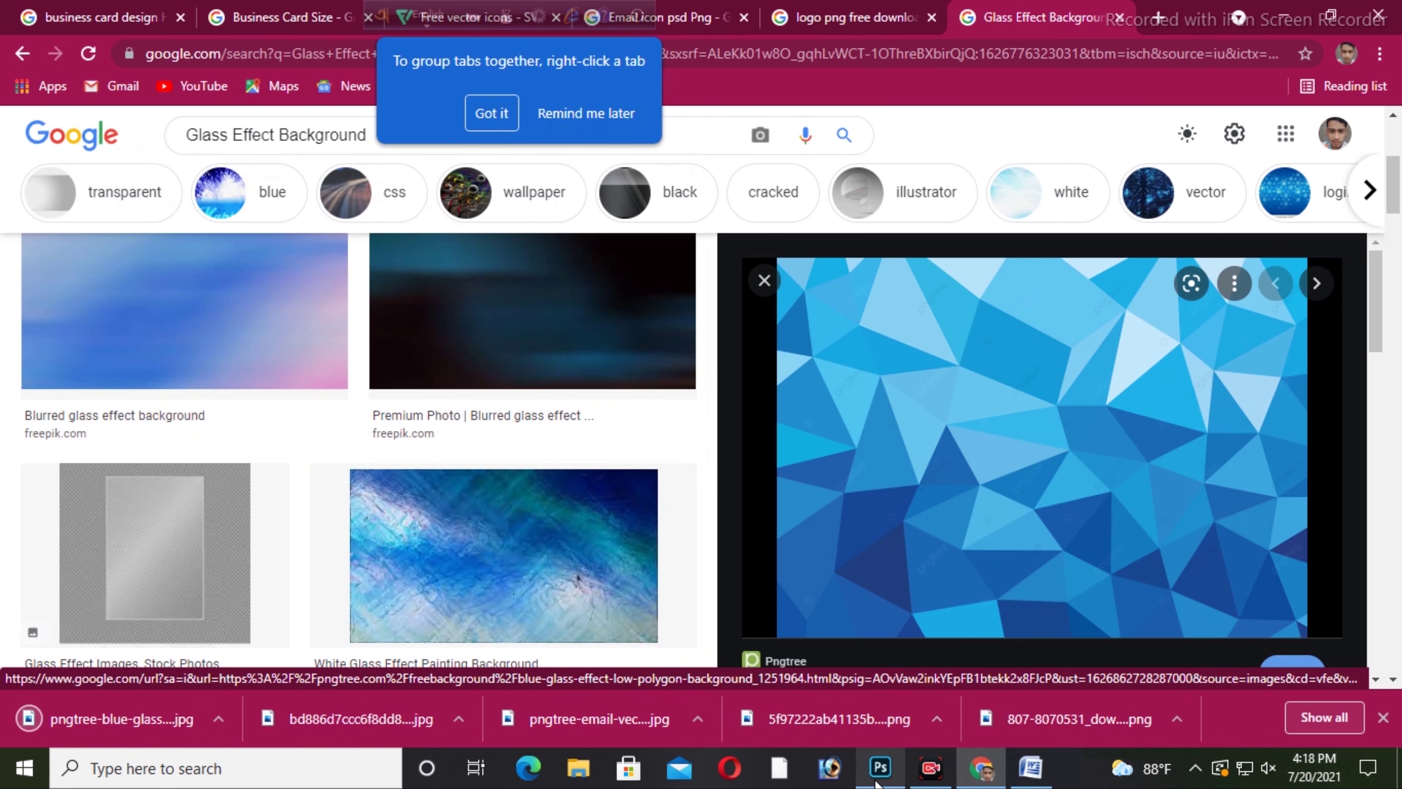
{"action": "left_click", "coordinate": [880, 768]}
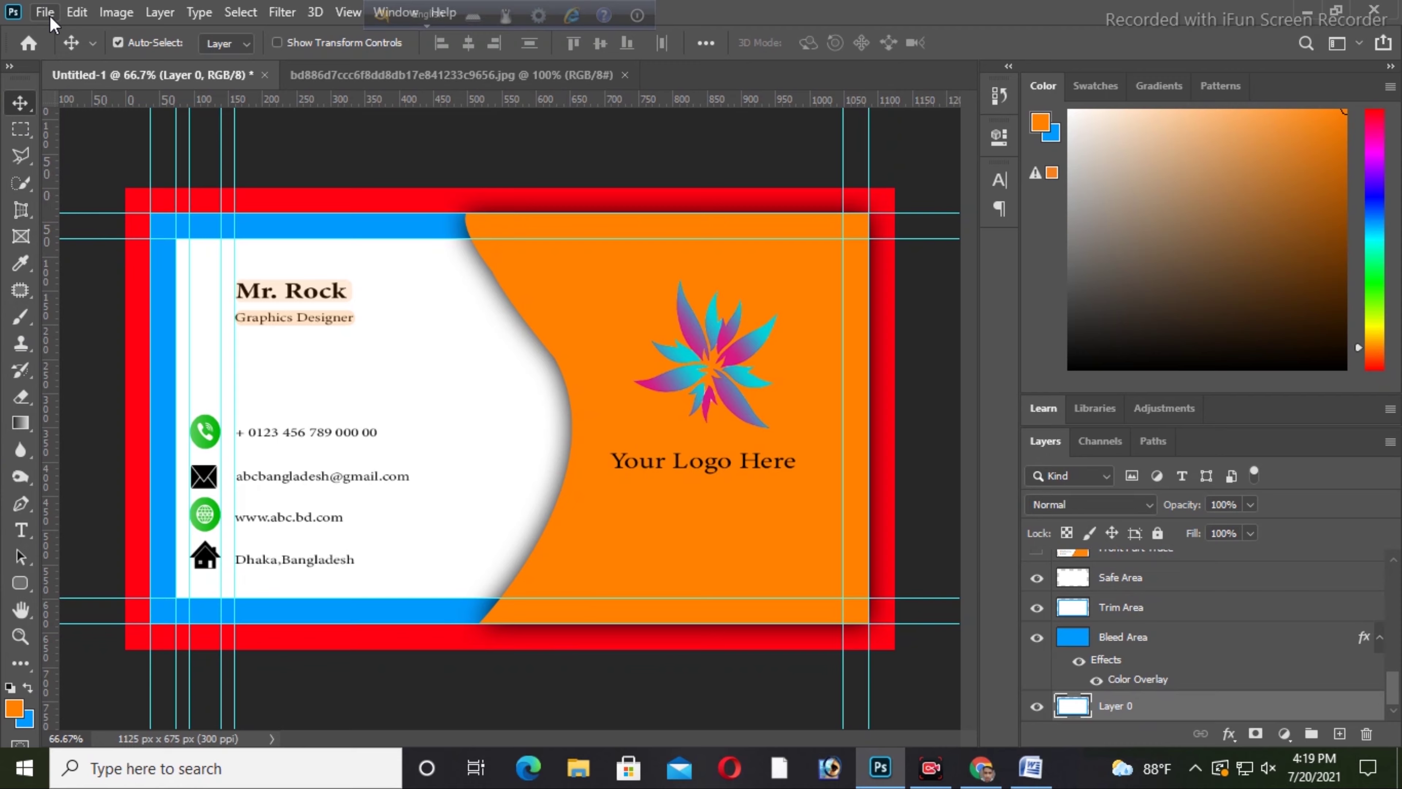
- Open the pngtree blue glass image, close the flower logo file, and drag the image into the card as Layer 9
{"action": "key", "text": "ctrl+o"}
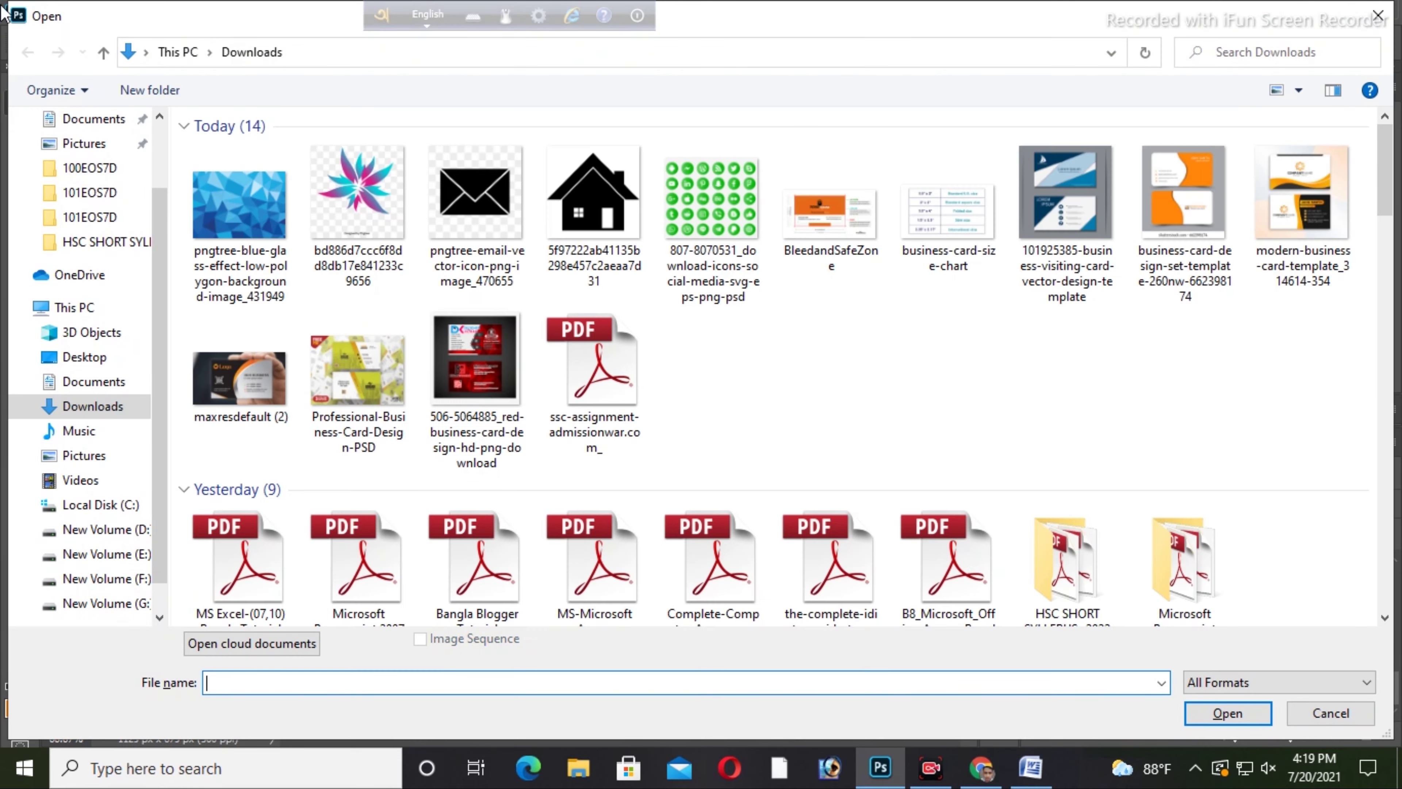
{"action": "left_click", "coordinate": [231, 221]}
{"action": "double_click", "coordinate": [231, 221]}
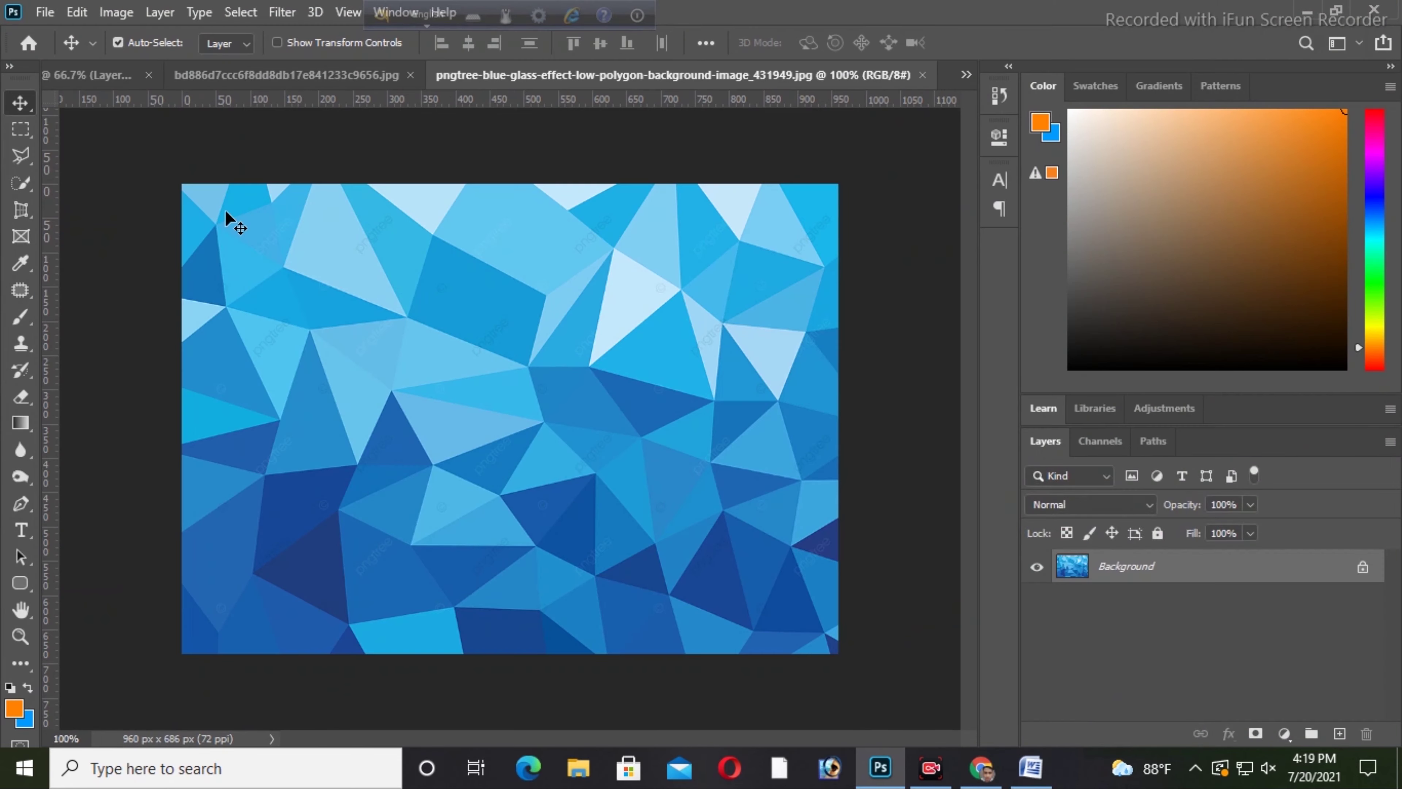
{"action": "left_click", "coordinate": [341, 79]}
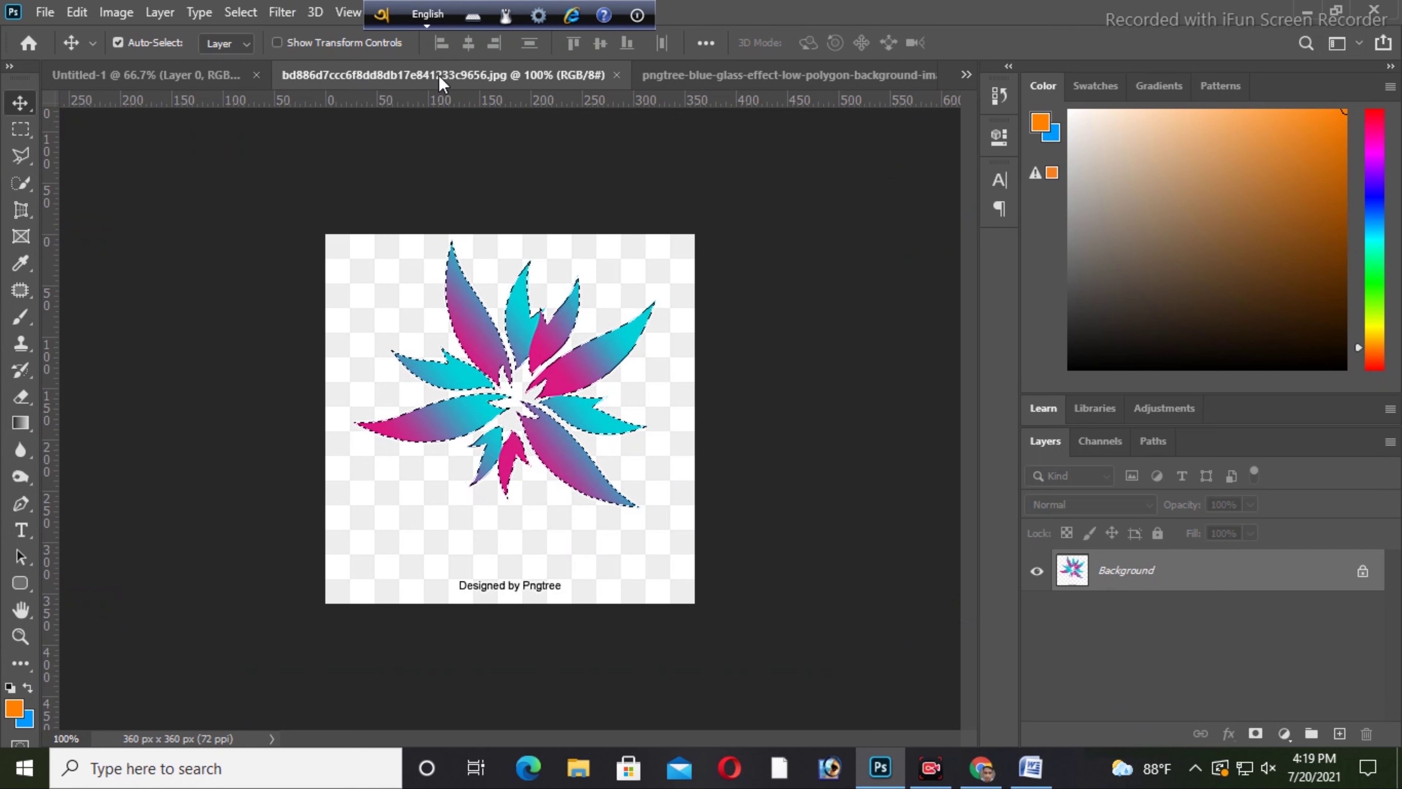
{"action": "left_click", "coordinate": [617, 75]}
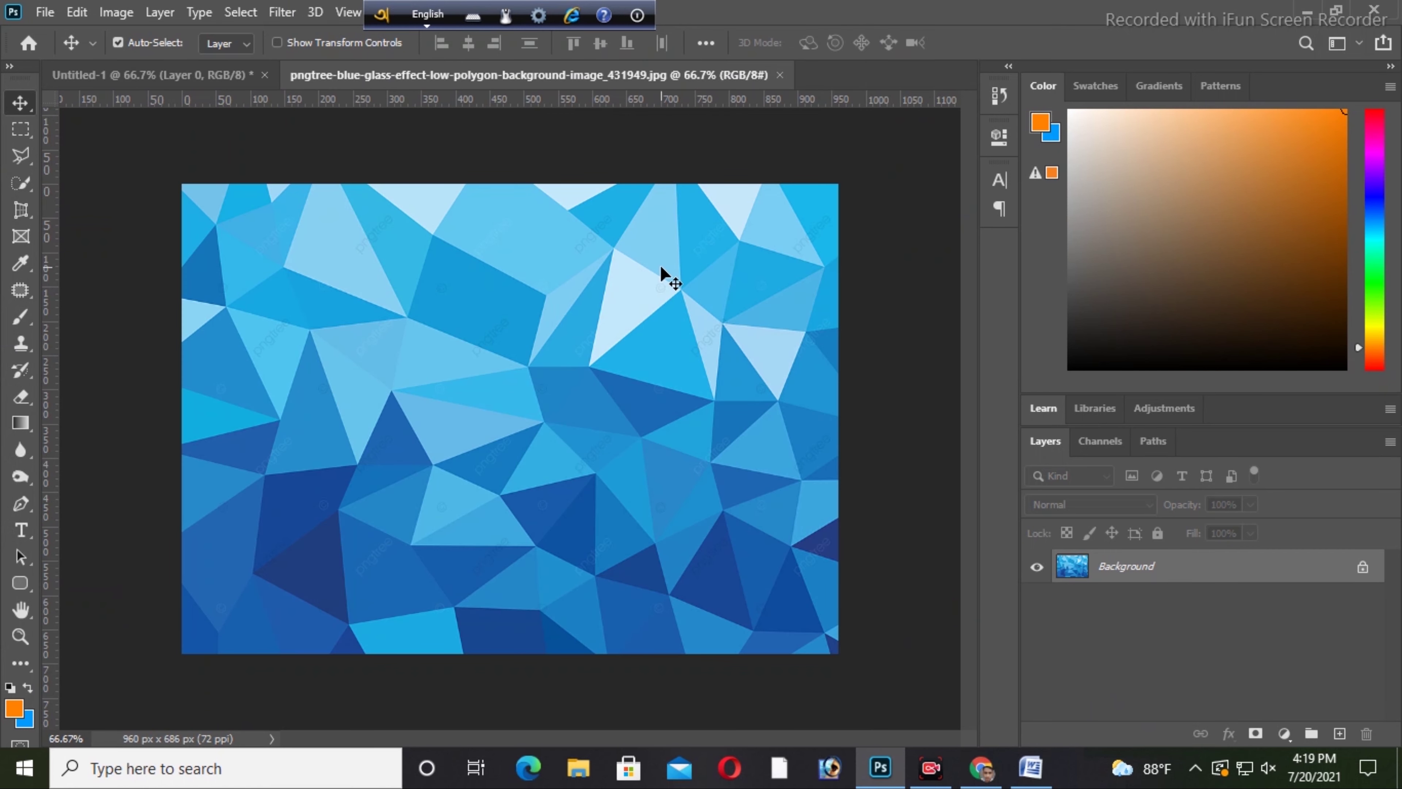
{"action": "left_click", "coordinate": [134, 78]}
{"action": "left_click_drag", "start_coordinate": [134, 80], "coordinate": [478, 474]}
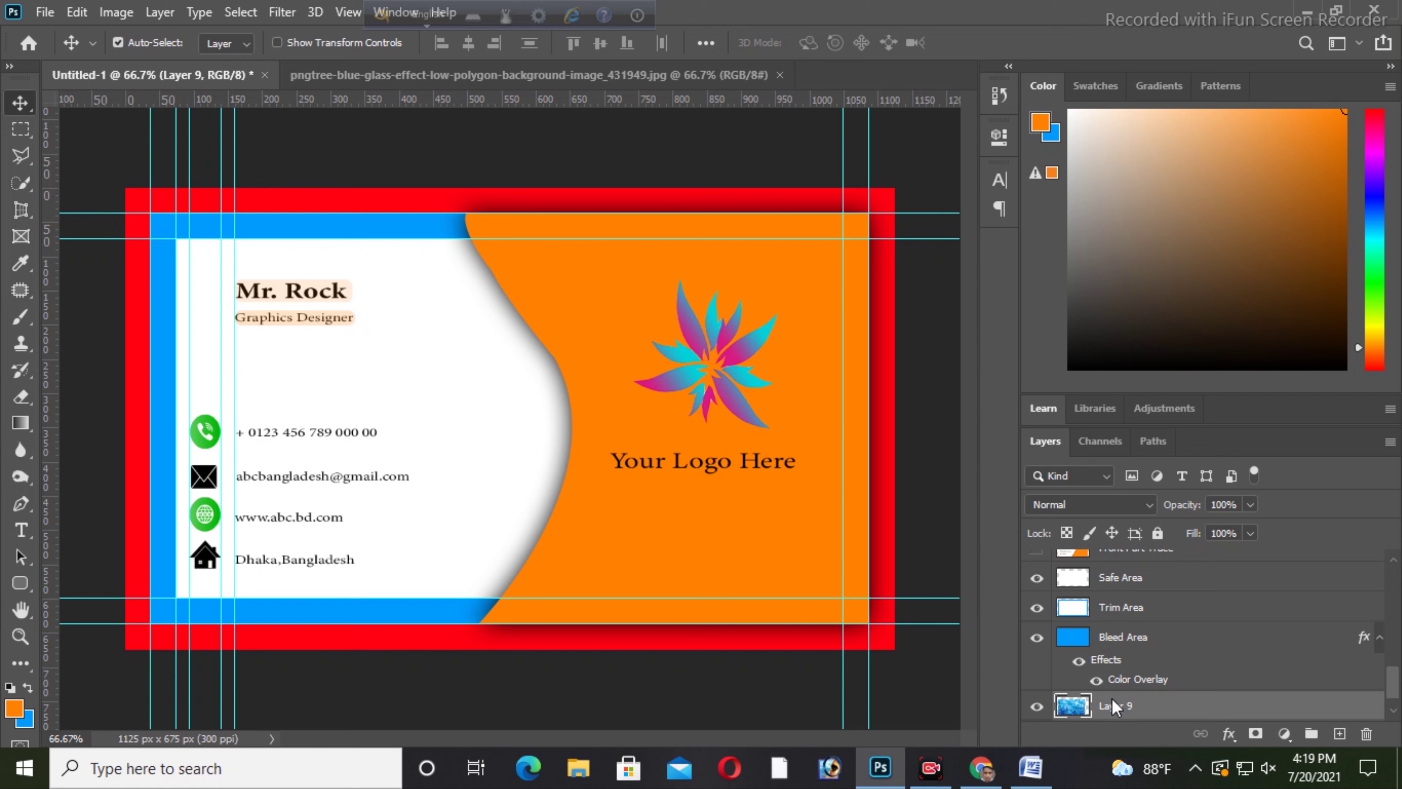
- Move Layer 9 up above the Bleed Area, Trim Area and Safe Area layers
{"action": "scroll", "coordinate": [1105, 707], "scroll_direction": "down", "scroll_amount": 1}
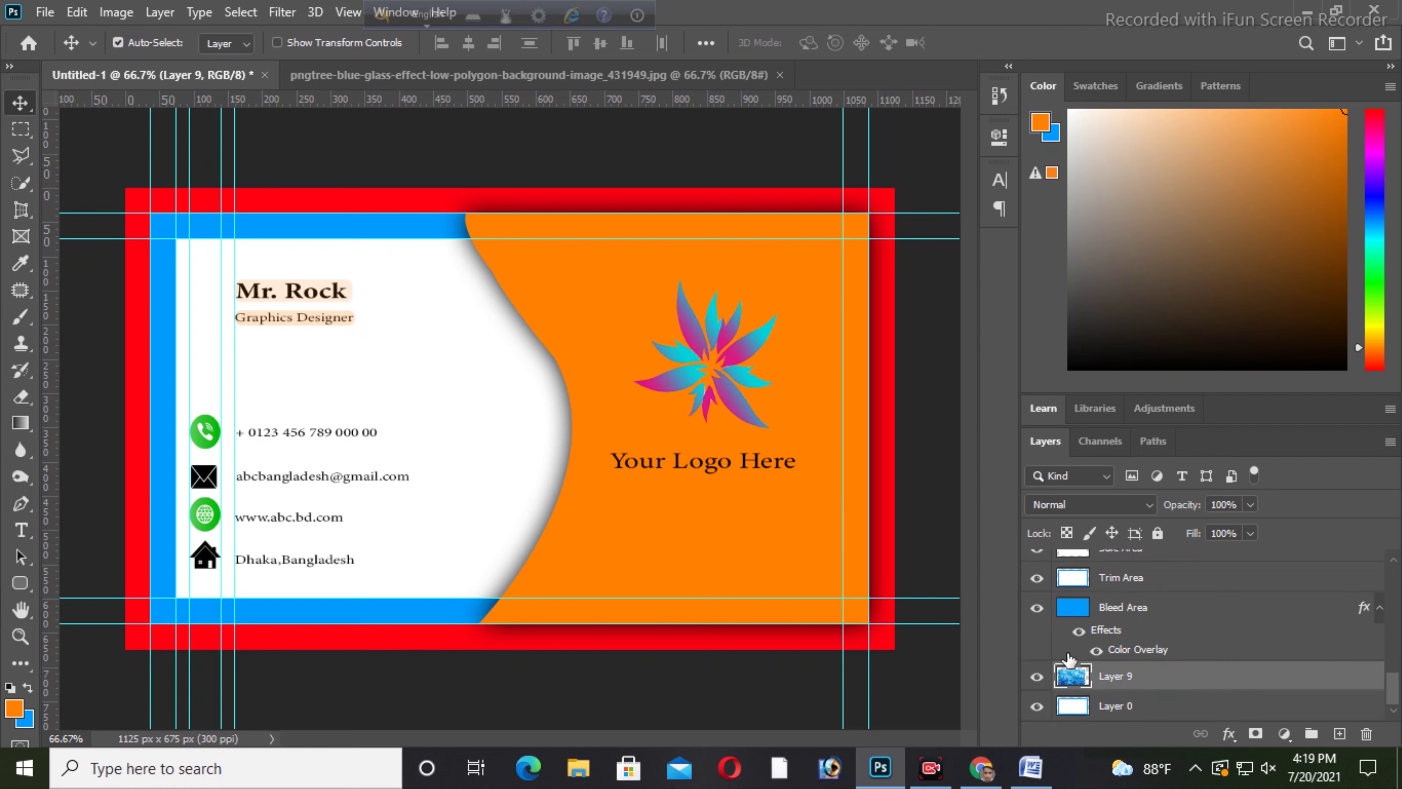
{"action": "key", "text": "ctrl"}
{"action": "left_click", "coordinate": [1037, 578]}
{"action": "left_click_drag", "start_coordinate": [1161, 682], "coordinate": [1160, 587]}
{"action": "scroll", "coordinate": [1185, 651], "scroll_direction": "up", "scroll_amount": 1}
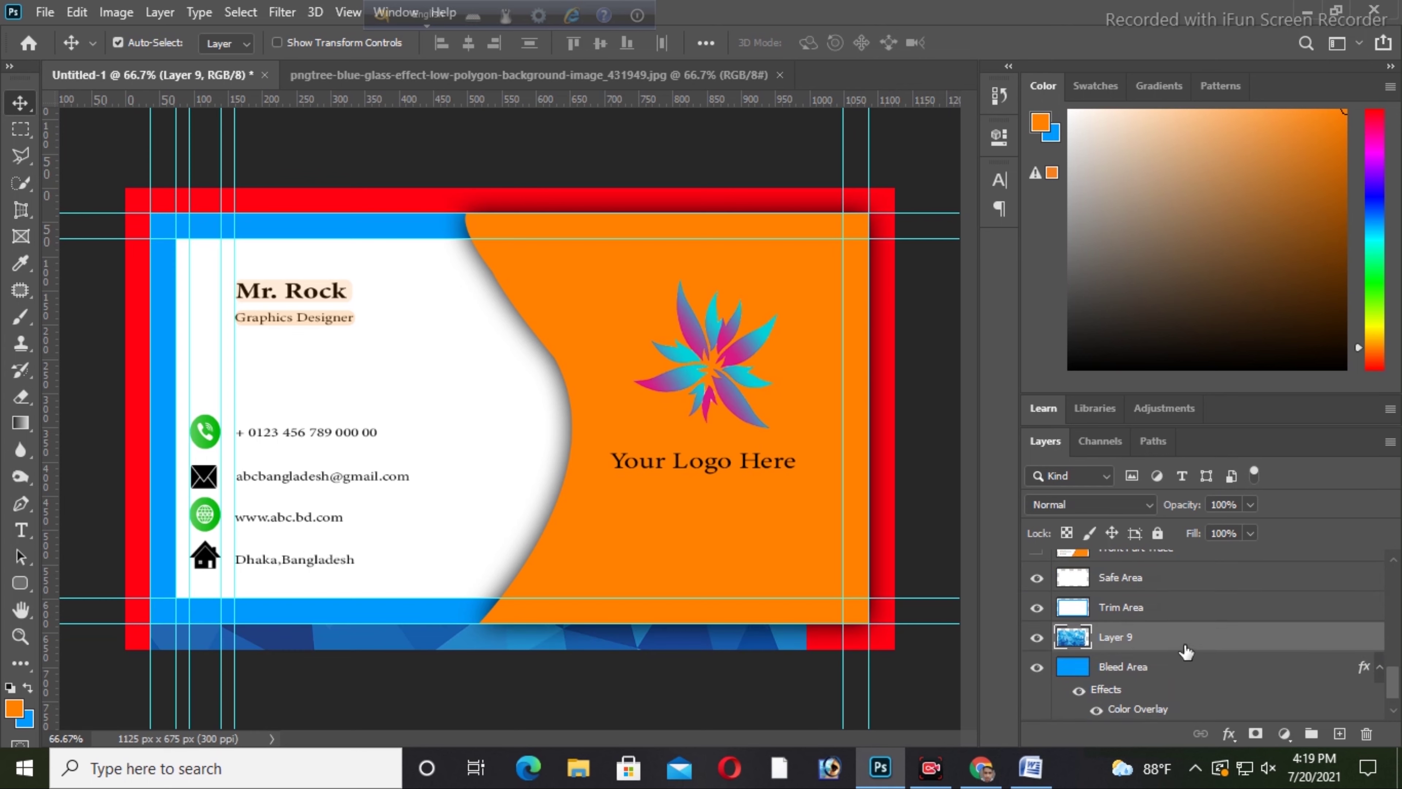
{"action": "scroll", "coordinate": [1186, 651], "scroll_direction": "up", "scroll_amount": 1}
{"action": "left_click_drag", "start_coordinate": [1164, 668], "coordinate": [1165, 613]}
{"action": "left_click_drag", "start_coordinate": [1216, 655], "coordinate": [1282, 619]}
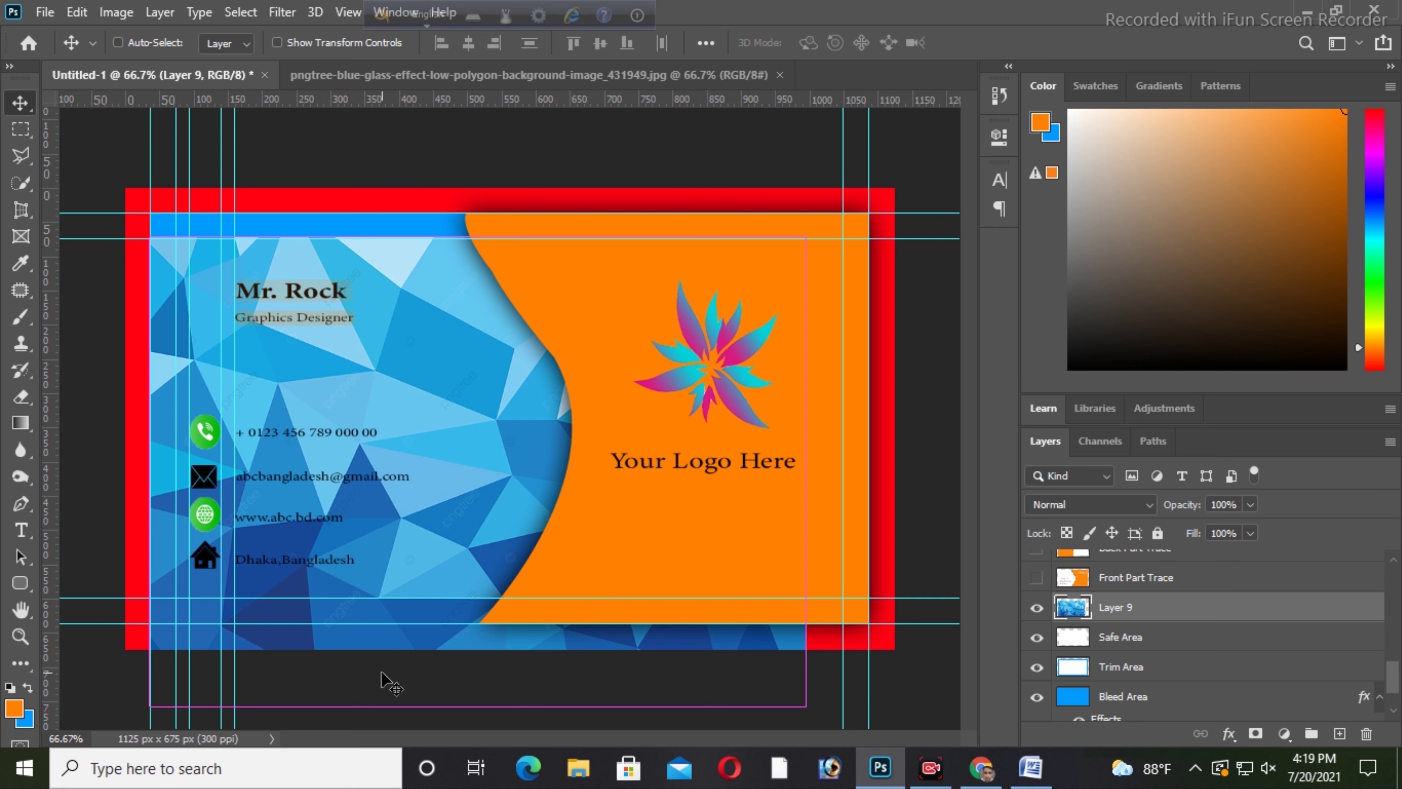
{"action": "key", "text": "ctrl+t"}
- Move and enlarge the polygon image past the card's red edge, keeping it at 100% opacity
{"action": "left_click_drag", "start_coordinate": [680, 695], "coordinate": [700, 654]}
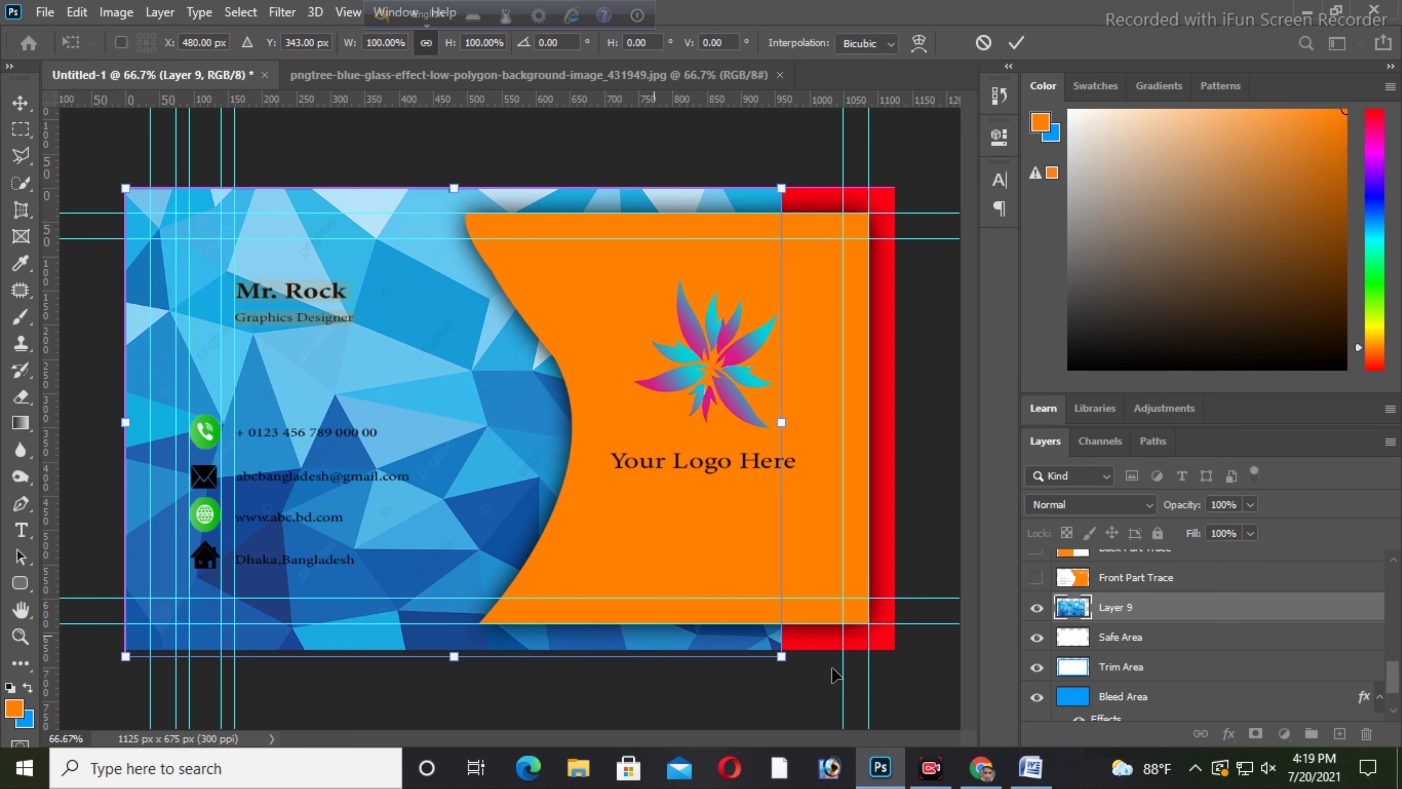
{"action": "left_click_drag", "start_coordinate": [781, 655], "coordinate": [897, 646]}
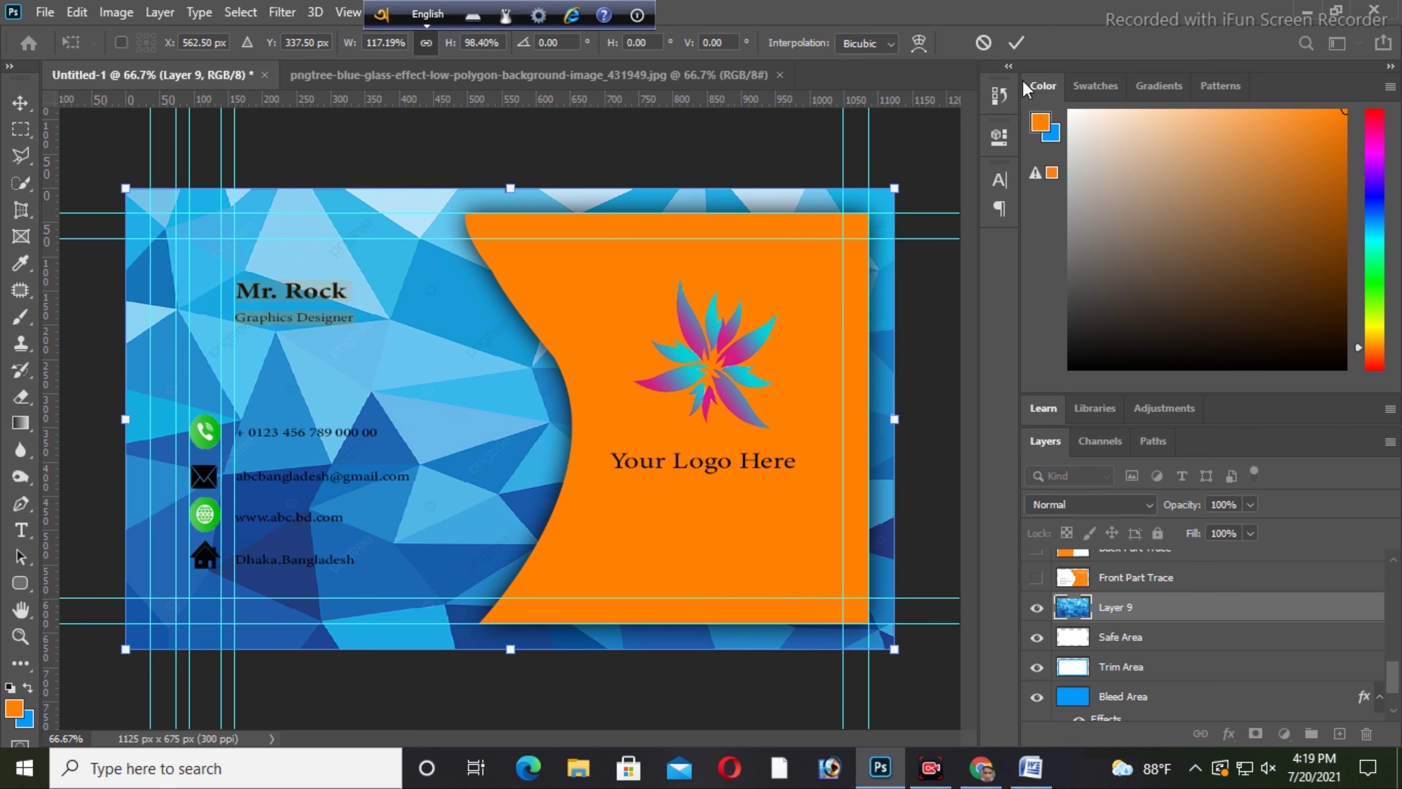
{"action": "left_click", "coordinate": [1017, 45]}
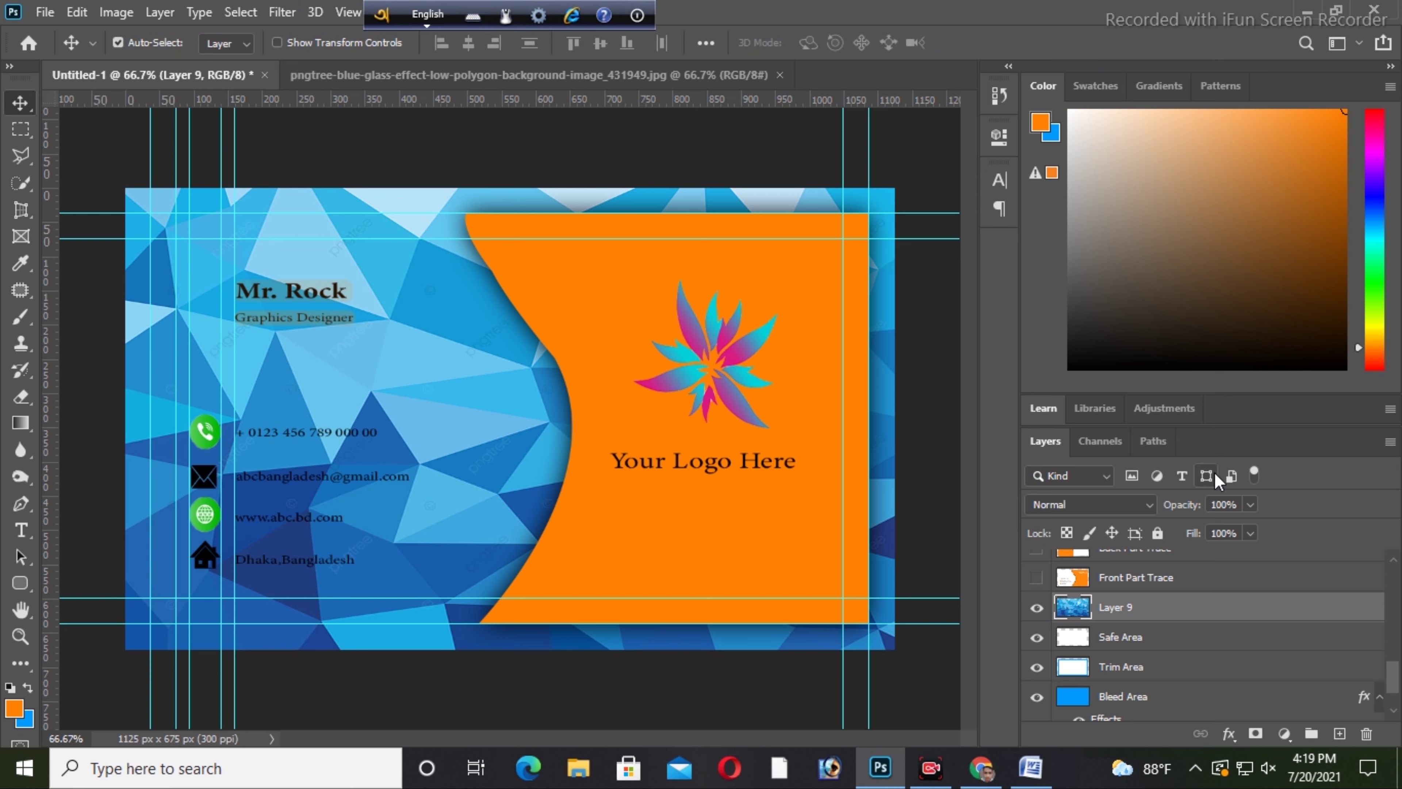
{"action": "left_click_drag", "start_coordinate": [1187, 510], "coordinate": [1180, 511]}
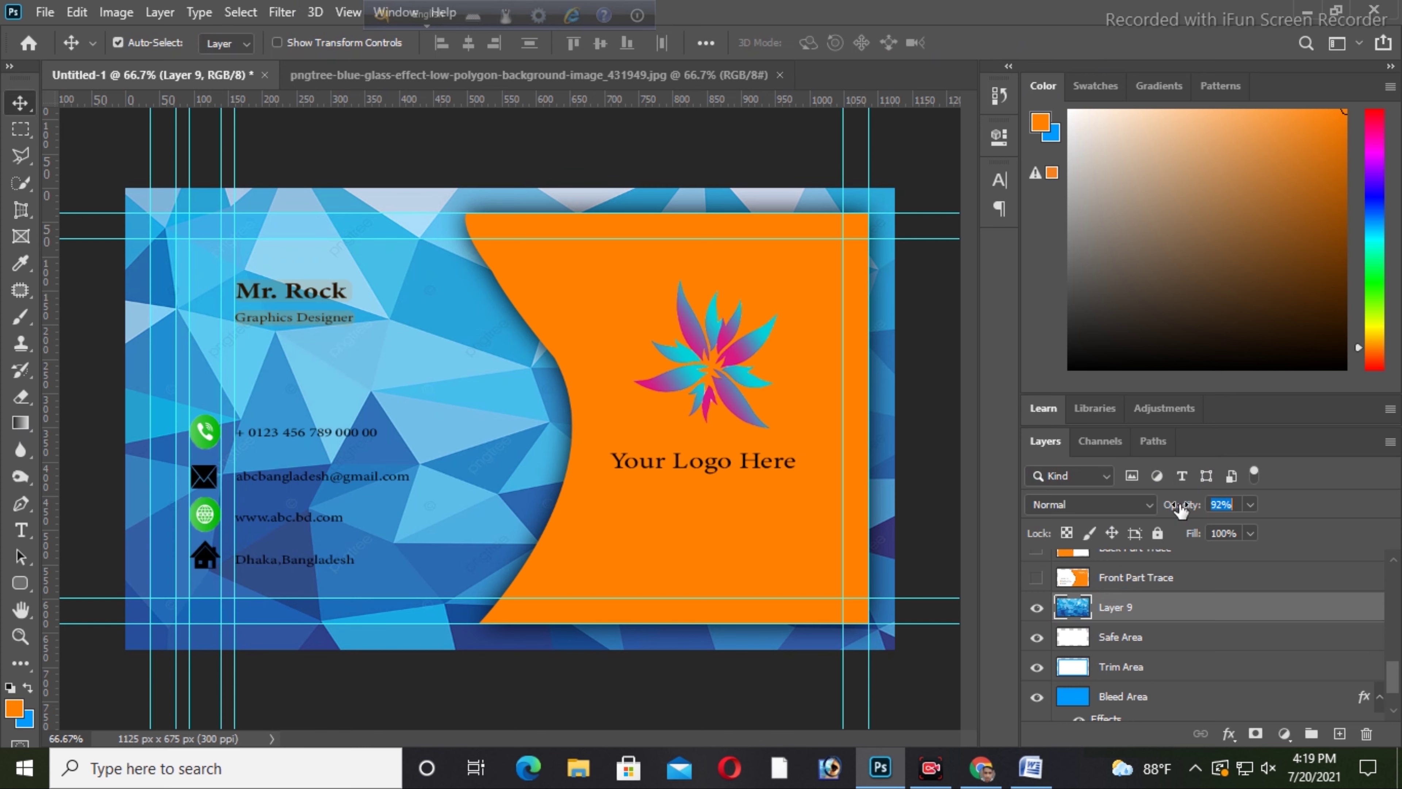
{"action": "left_click_drag", "start_coordinate": [1180, 511], "coordinate": [1193, 511]}
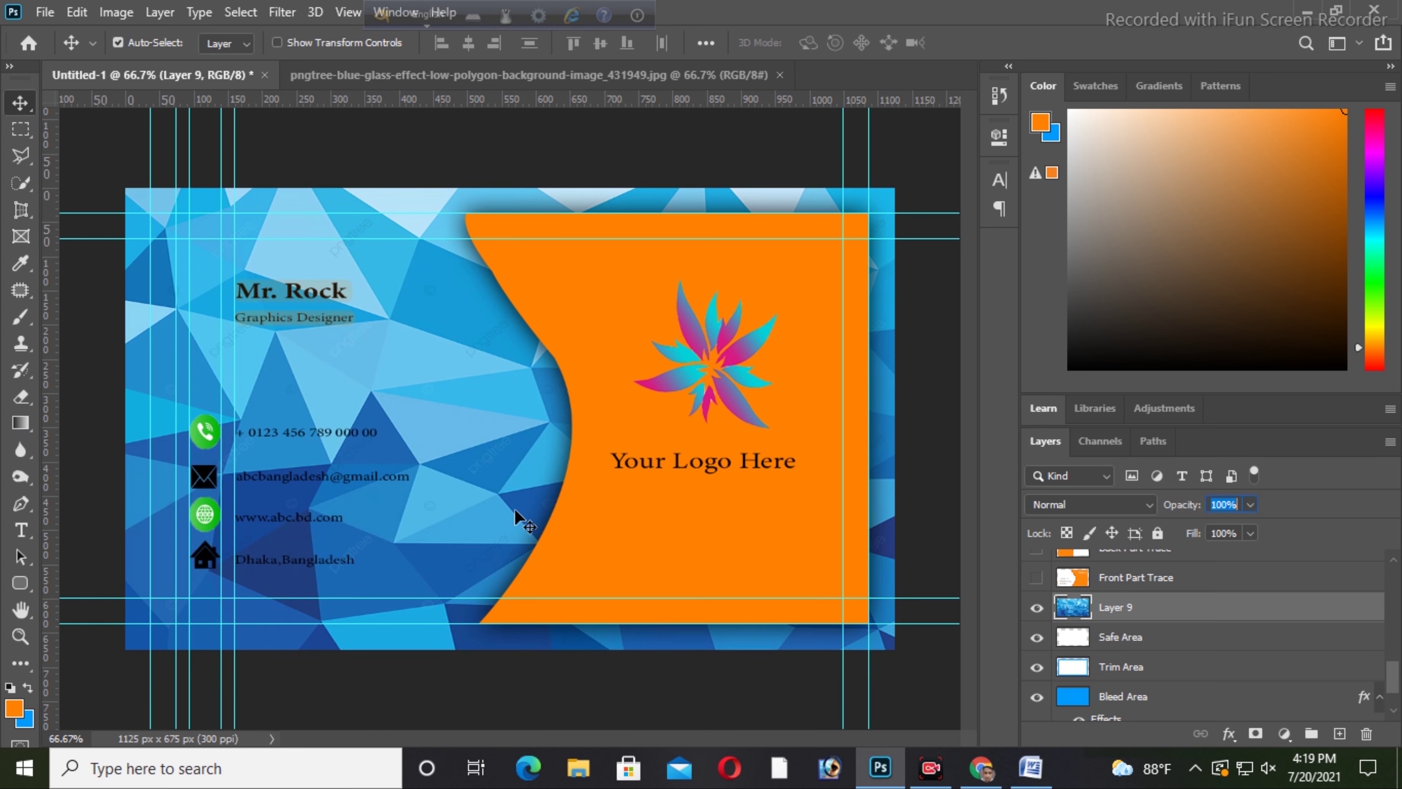
- Shrink the polygon image to about 90% × 89% so it fits inside the bleed edge
{"action": "key", "text": "ctrl"}
{"action": "key", "text": "ctrl+t"}
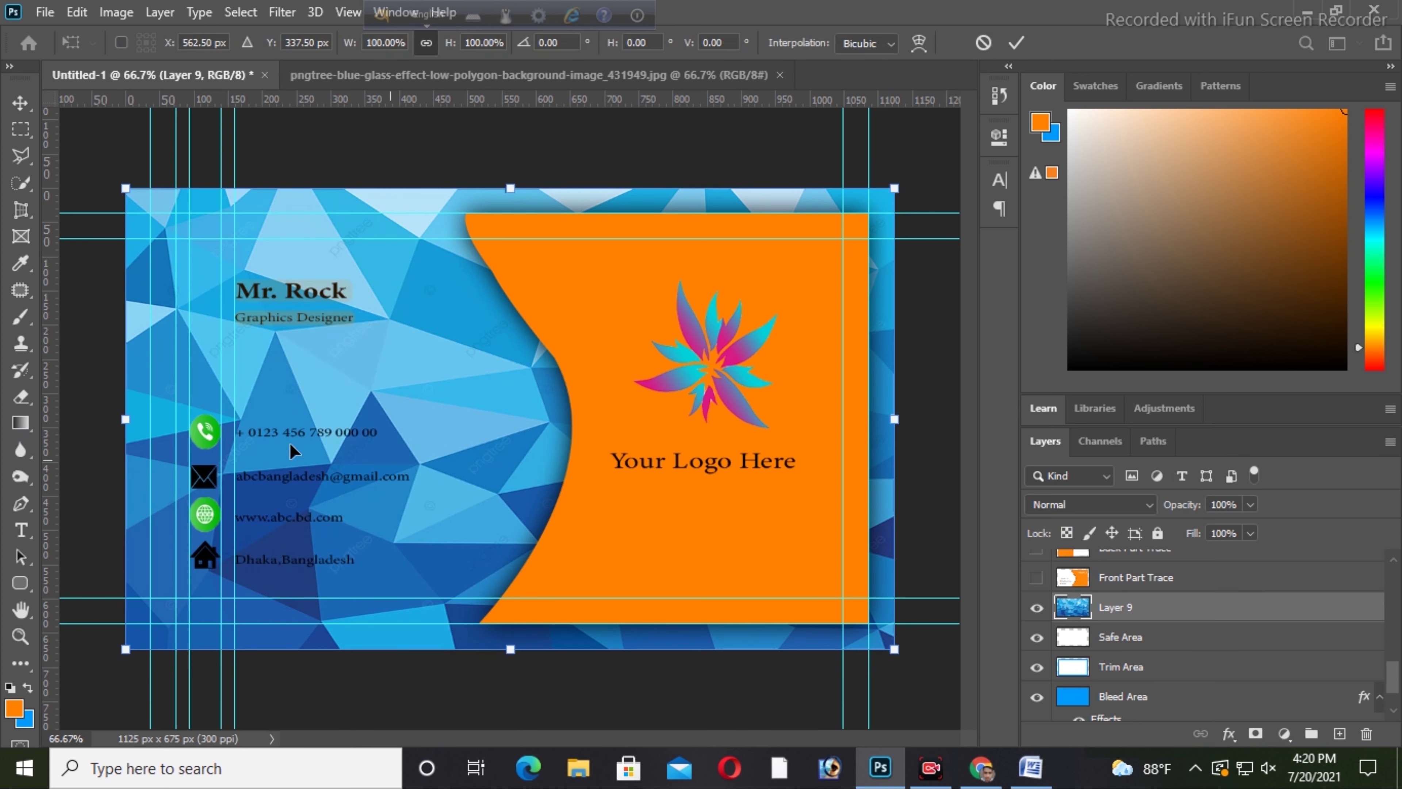
{"action": "left_click_drag", "start_coordinate": [124, 189], "coordinate": [176, 213]}
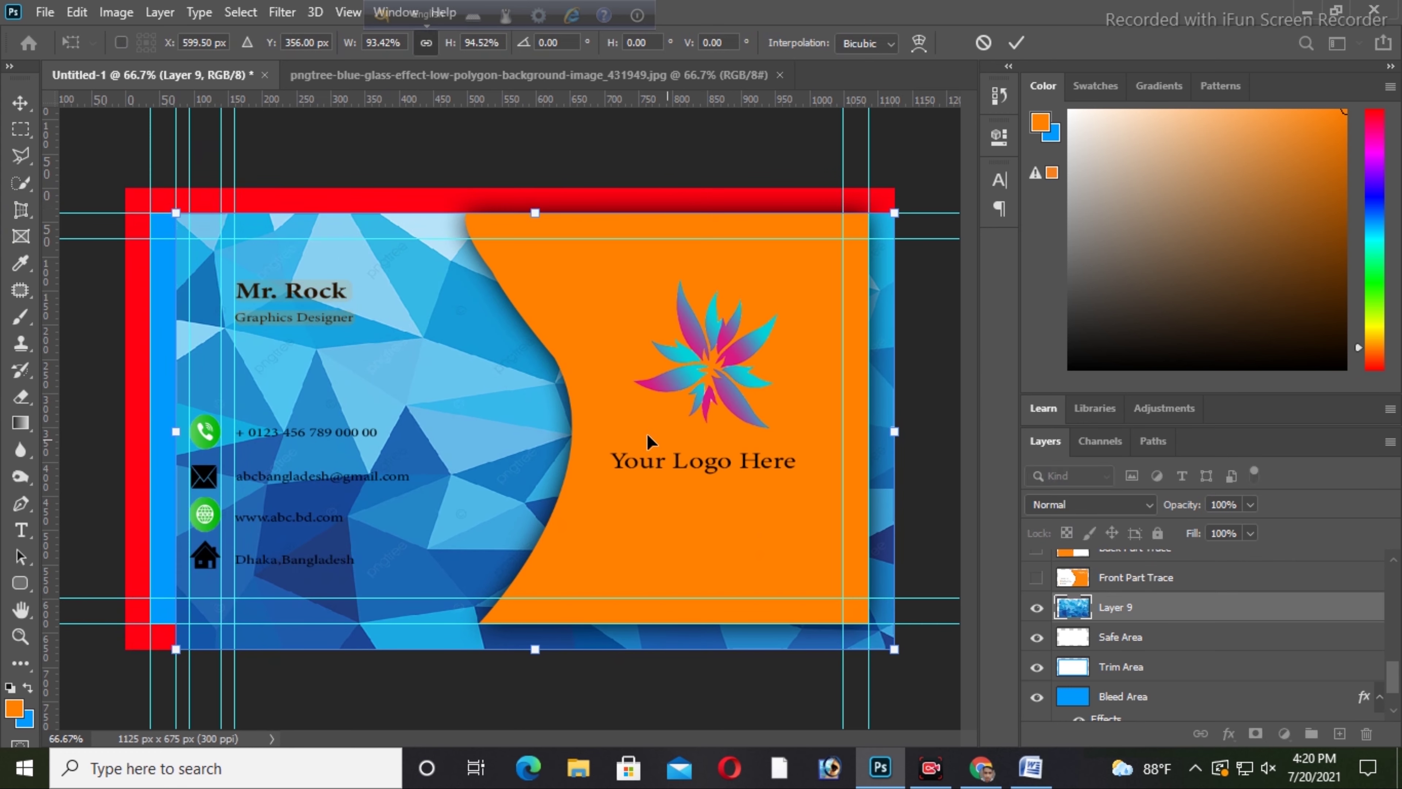
{"action": "left_click_drag", "start_coordinate": [892, 649], "coordinate": [869, 622]}
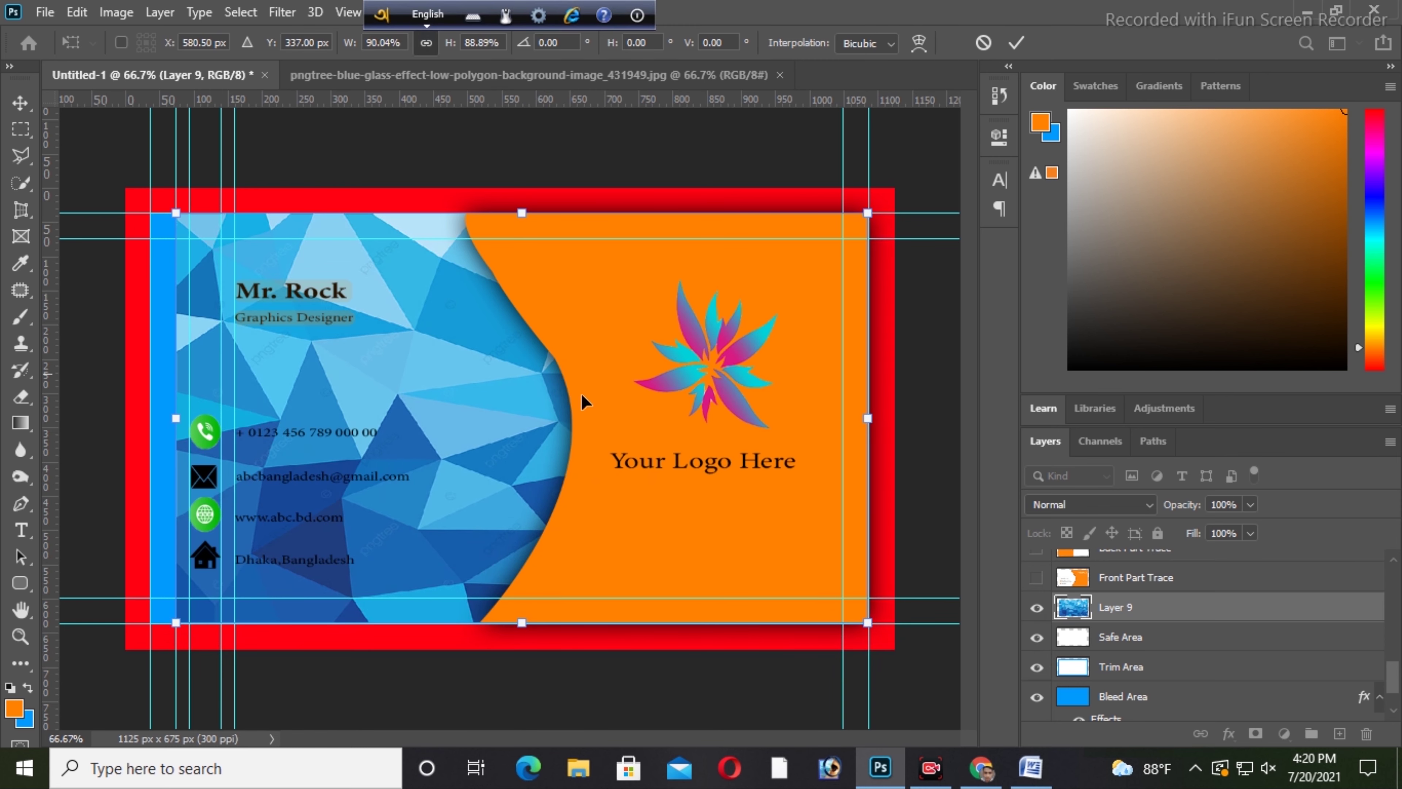
{"action": "left_click", "coordinate": [1016, 42]}
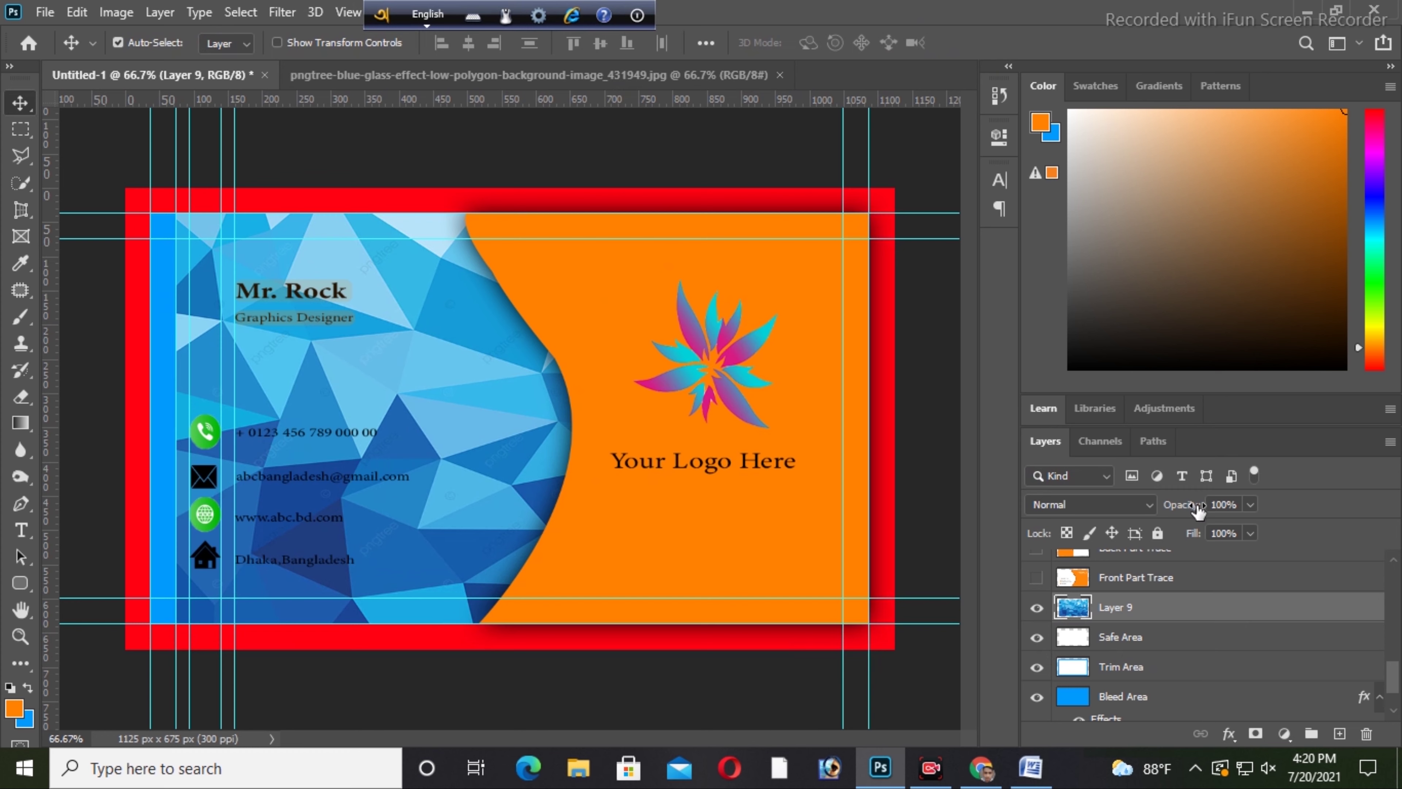
- Fade Layer 9's blue polygon background from 100% to 36% opacity
{"action": "left_click_drag", "start_coordinate": [1191, 509], "coordinate": [1140, 508]}
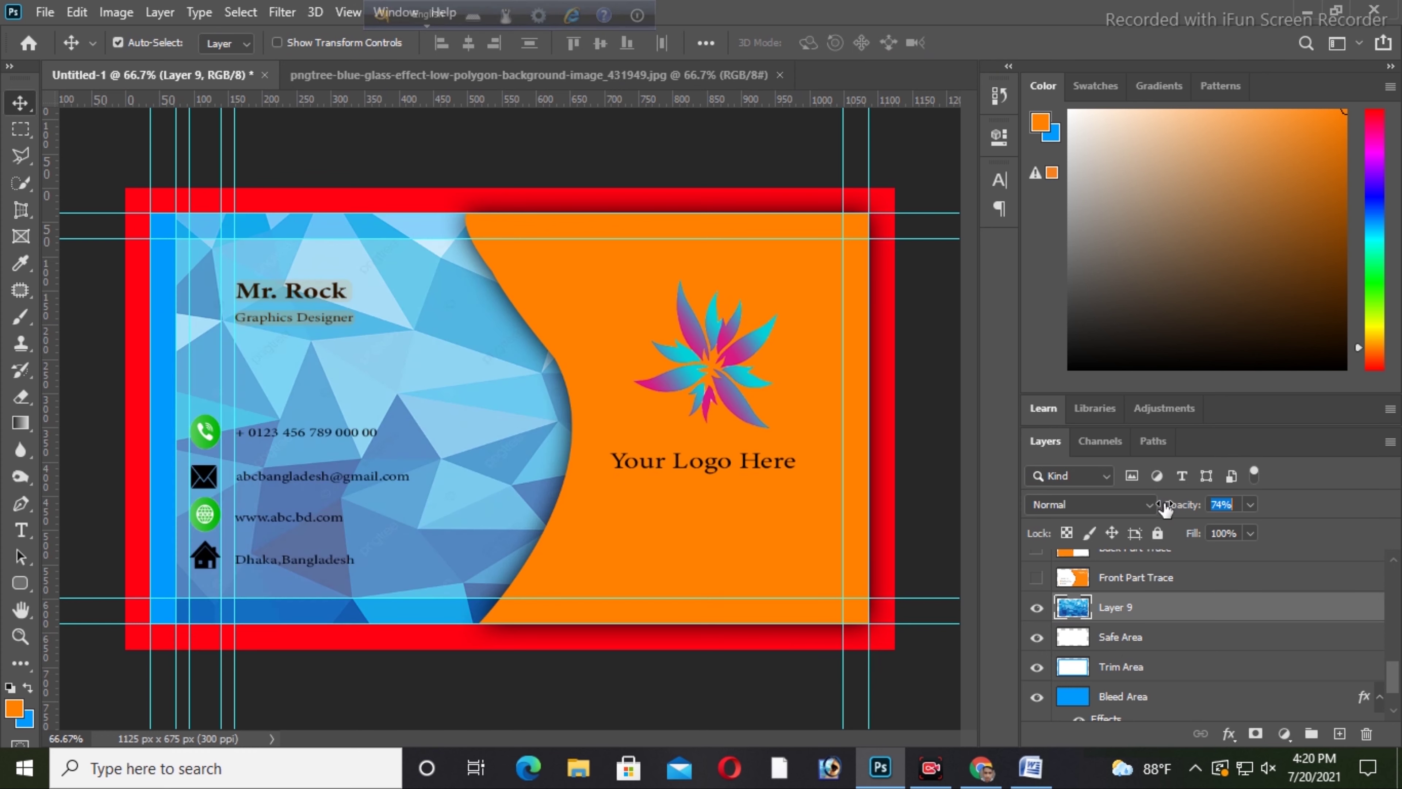
{"action": "left_click_drag", "start_coordinate": [1141, 508], "coordinate": [1125, 505]}
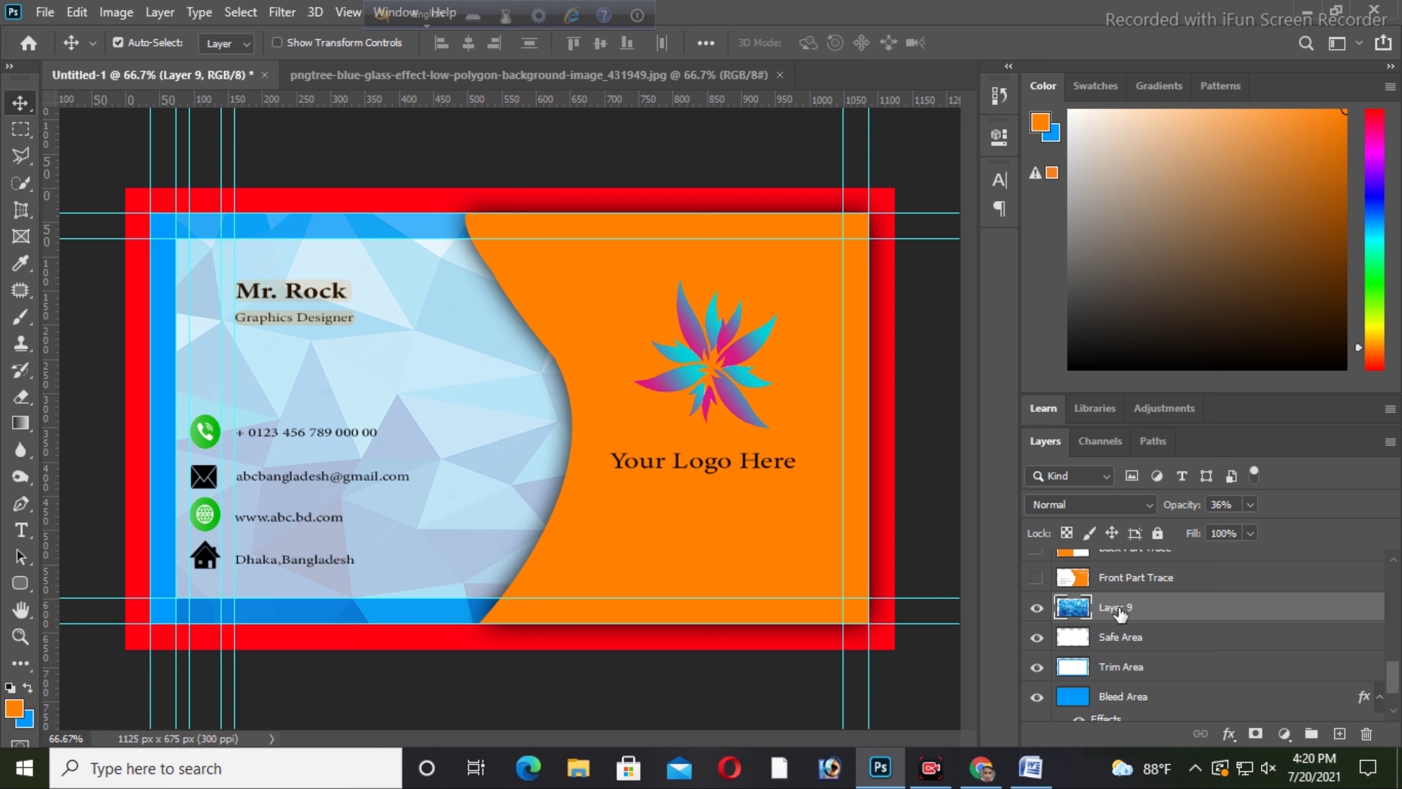
{"action": "scroll", "coordinate": [1151, 624], "scroll_direction": "up", "scroll_amount": 3}
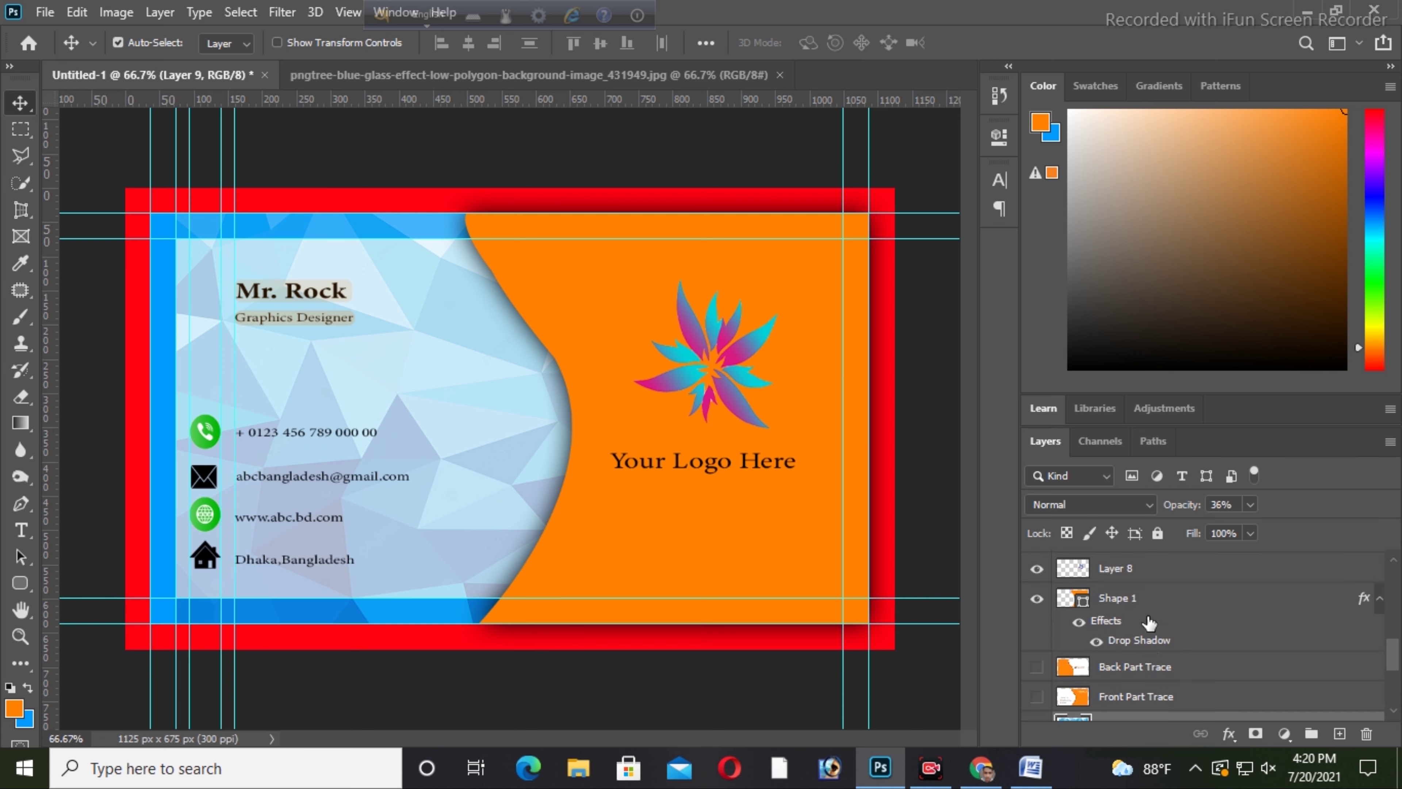
- Set the phone, email and website text lines to 8 pt
{"action": "scroll", "coordinate": [1126, 641], "scroll_direction": "up", "scroll_amount": 5}
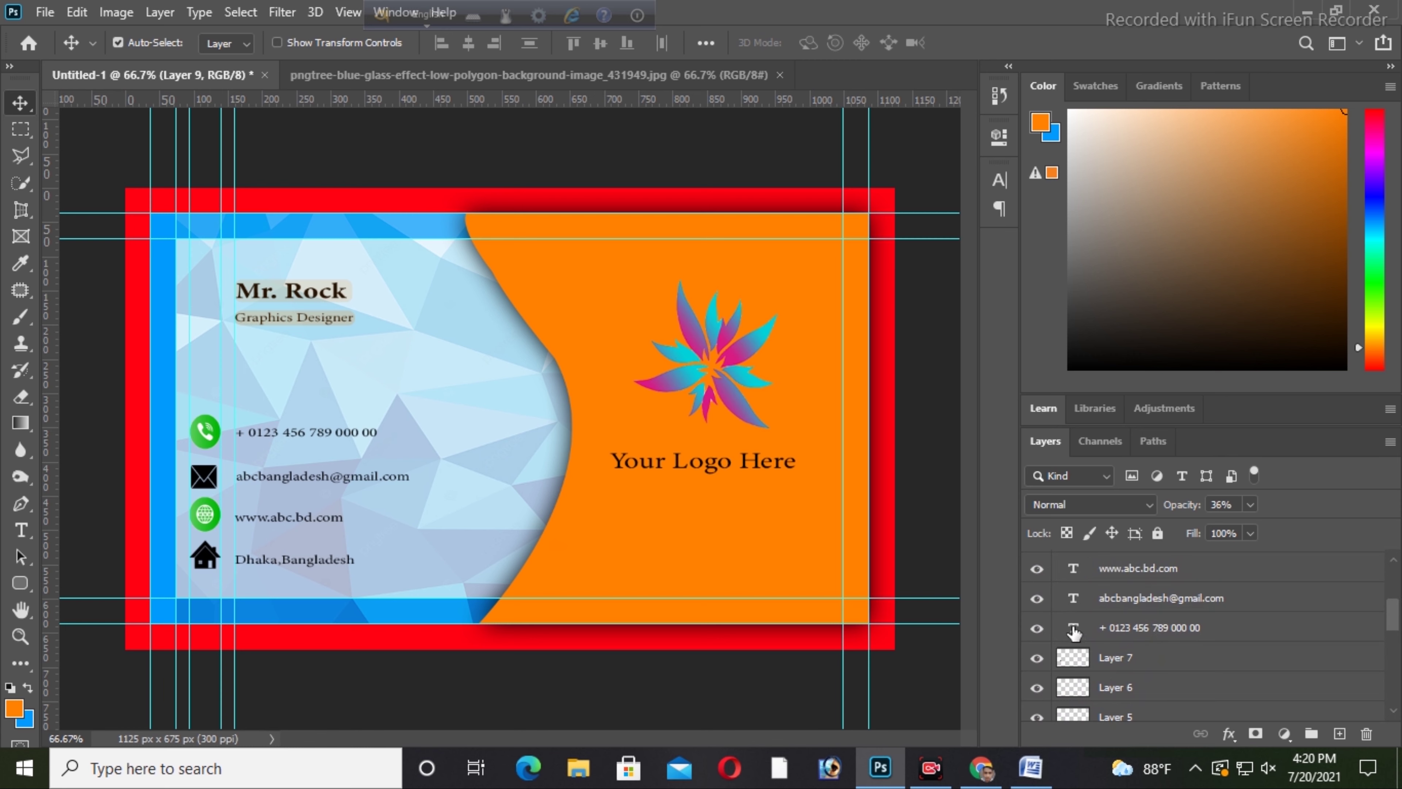
{"action": "double_click", "coordinate": [1073, 627]}
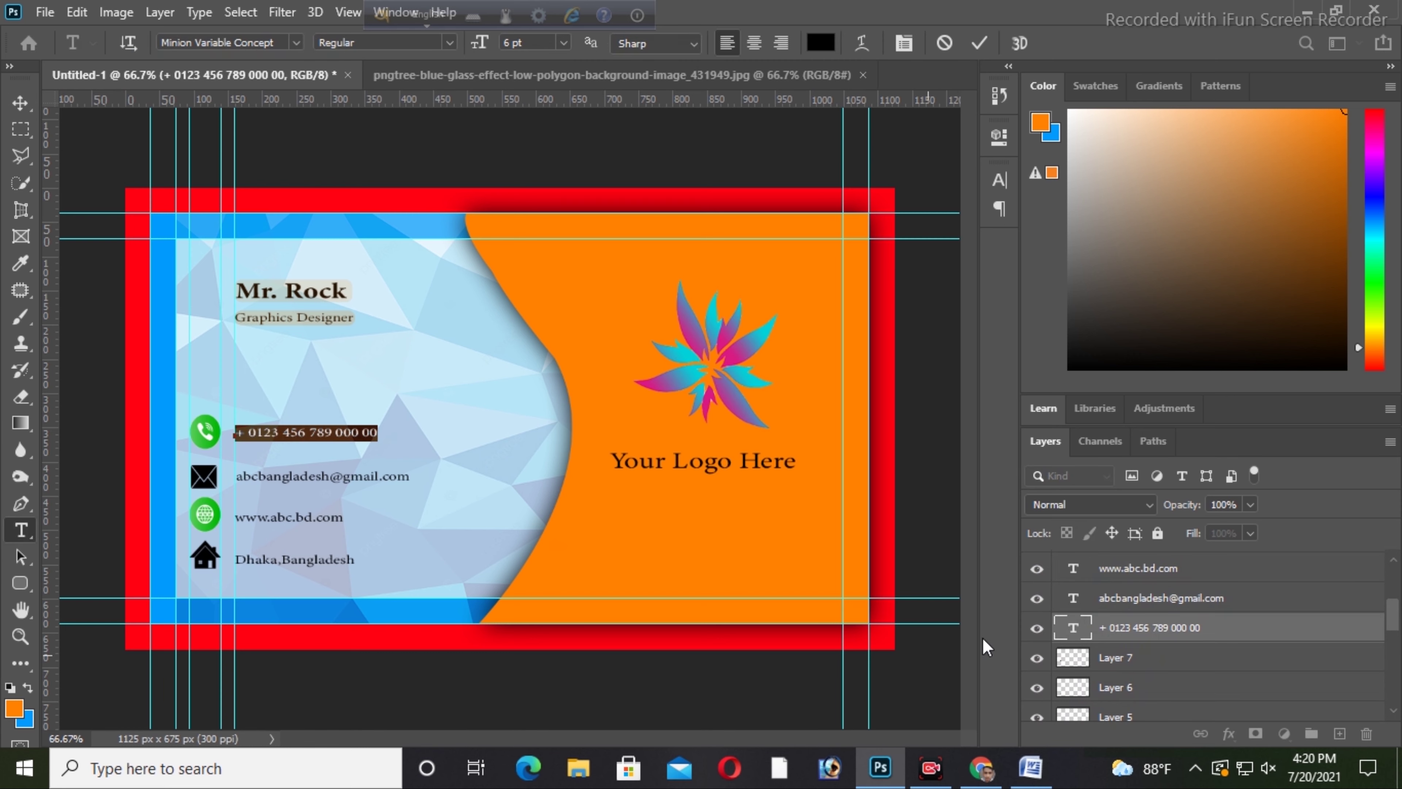
{"action": "left_click", "coordinate": [563, 42]}
{"action": "left_click", "coordinate": [545, 104]}
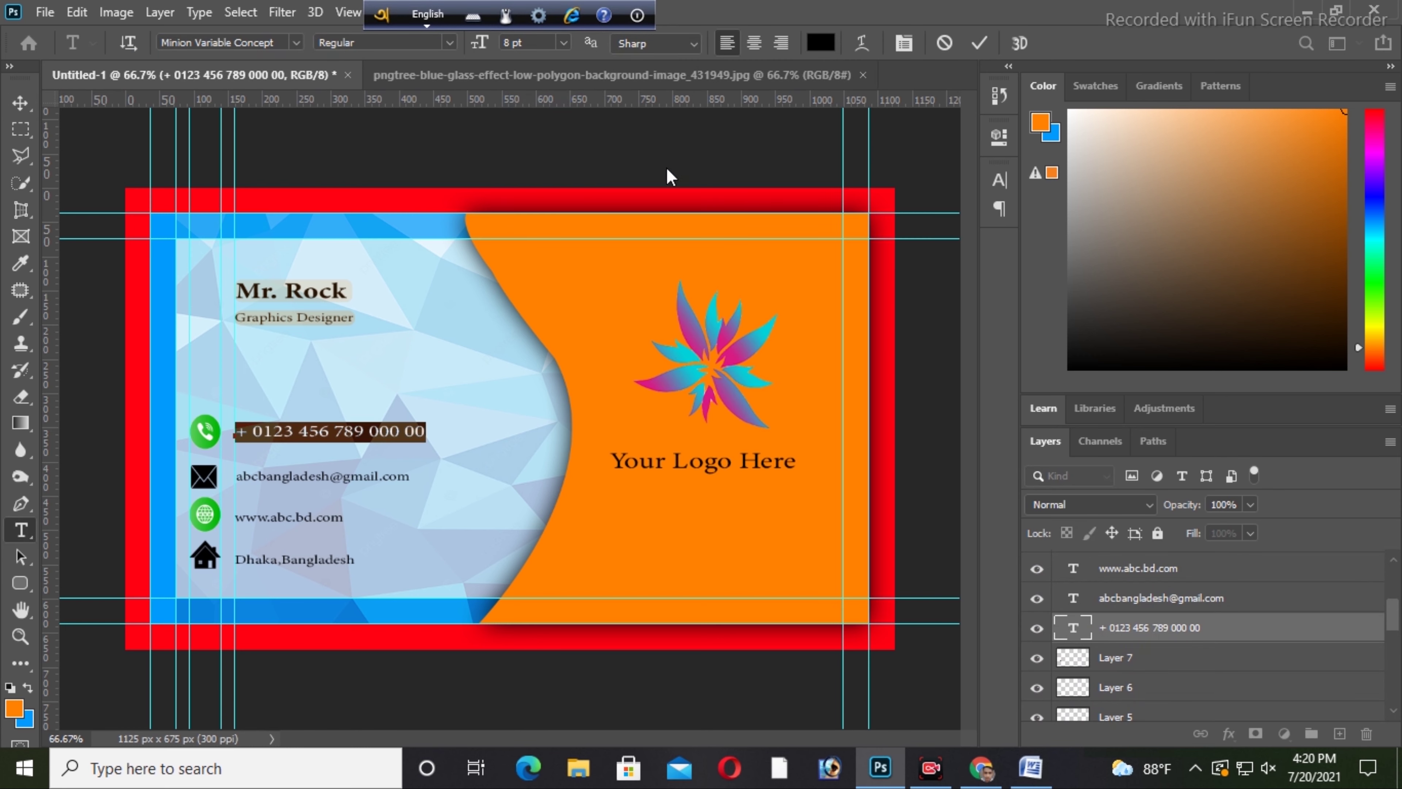
{"action": "left_click", "coordinate": [1073, 599]}
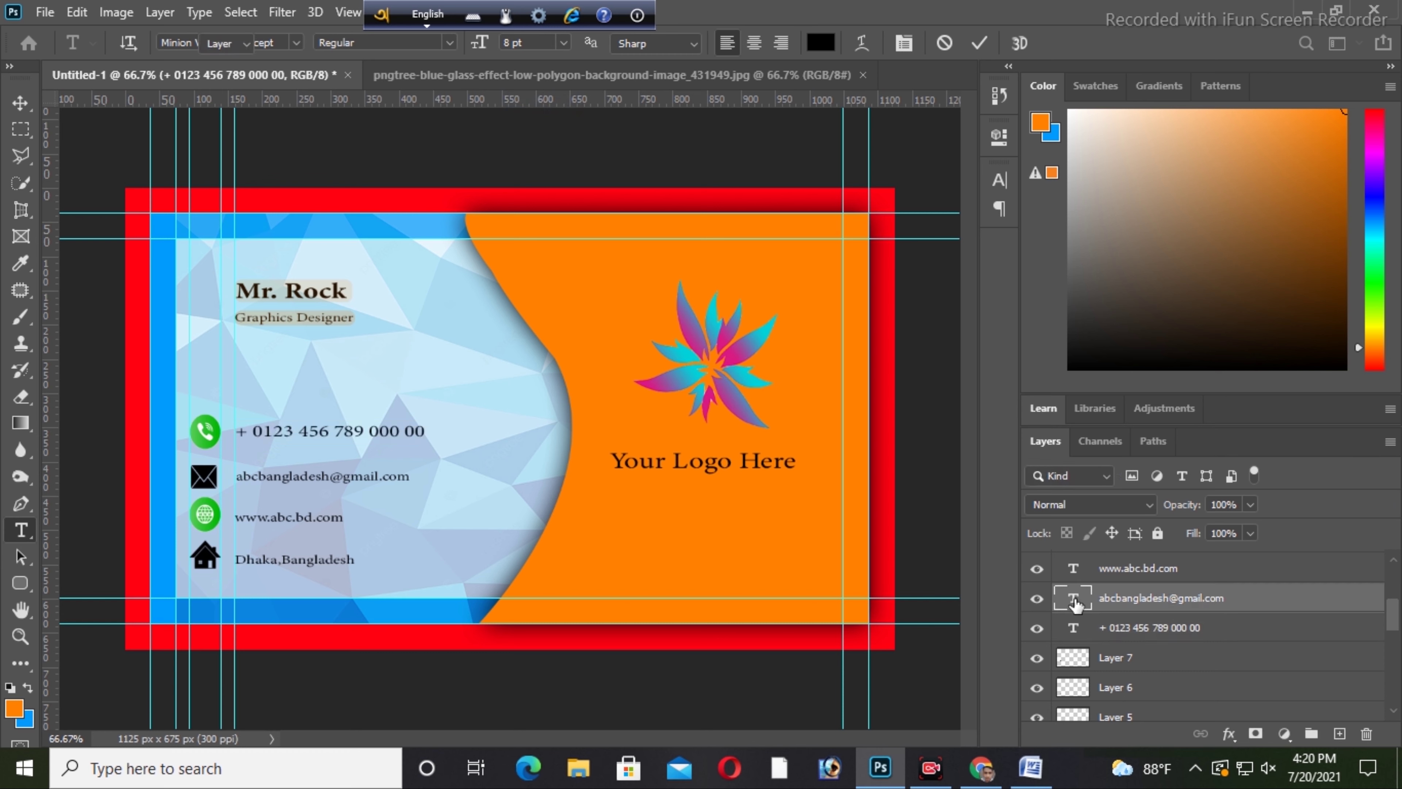
{"action": "double_click", "coordinate": [1073, 601]}
{"action": "left_click", "coordinate": [563, 42]}
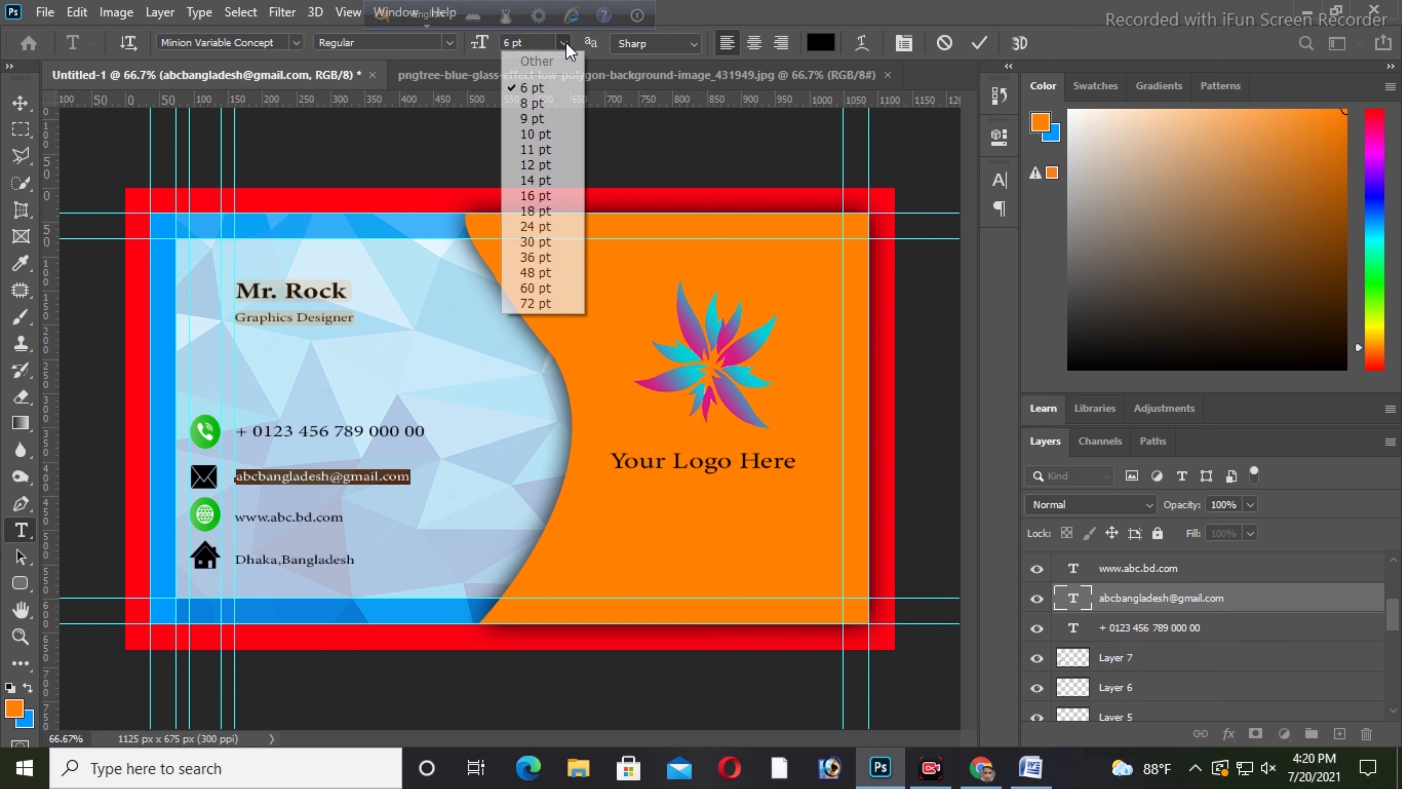
{"action": "left_click", "coordinate": [538, 105]}
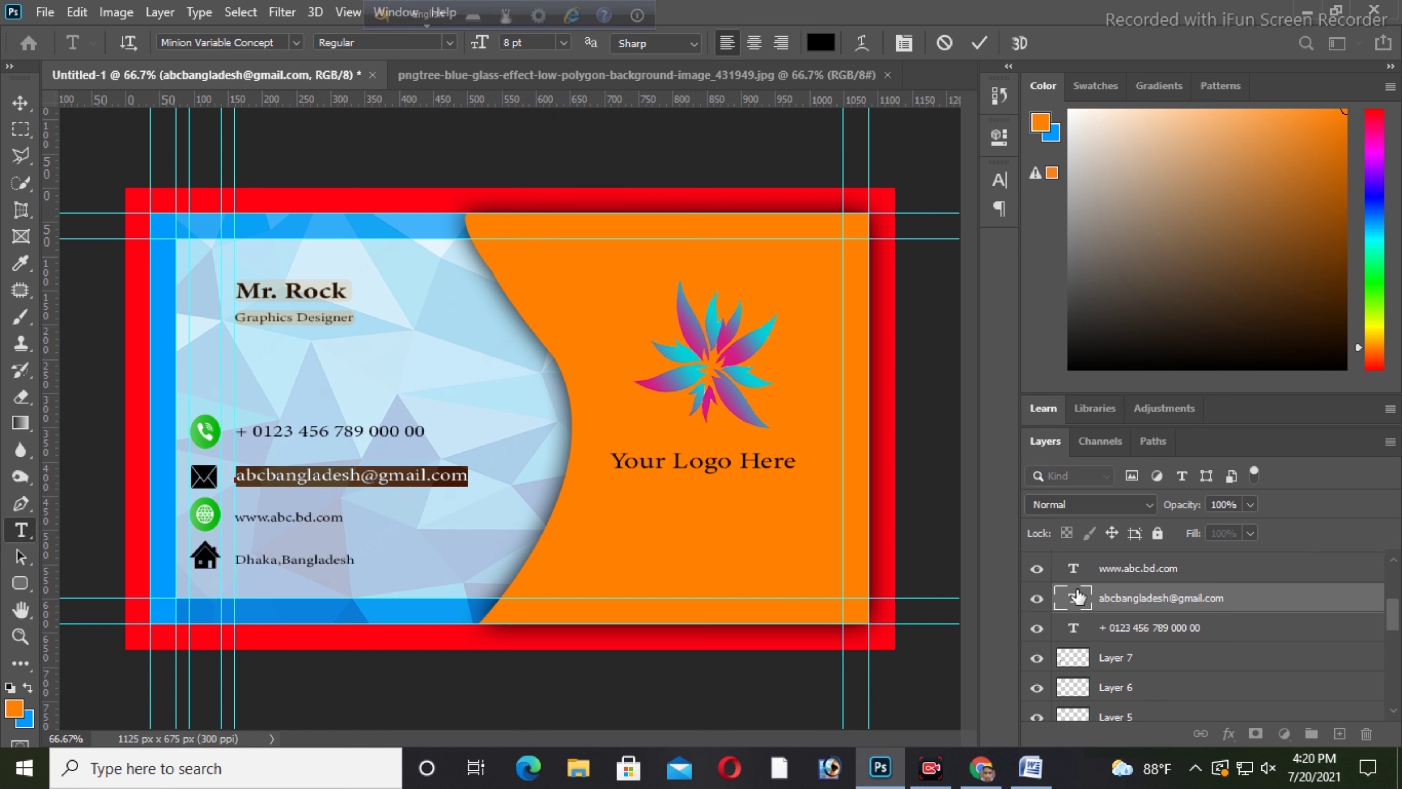
{"action": "left_click", "coordinate": [1073, 569]}
{"action": "double_click", "coordinate": [1073, 568]}
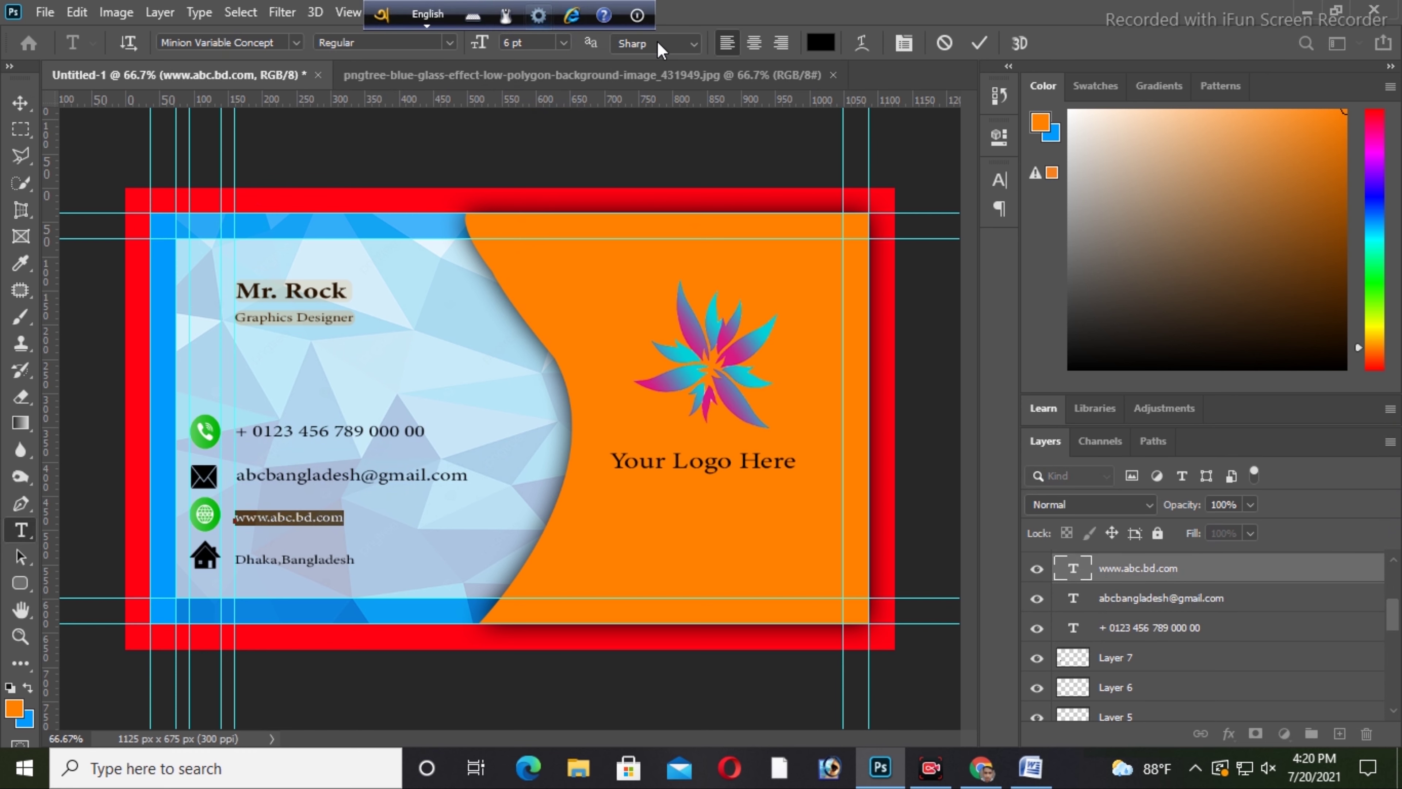
{"action": "left_click", "coordinate": [563, 43]}
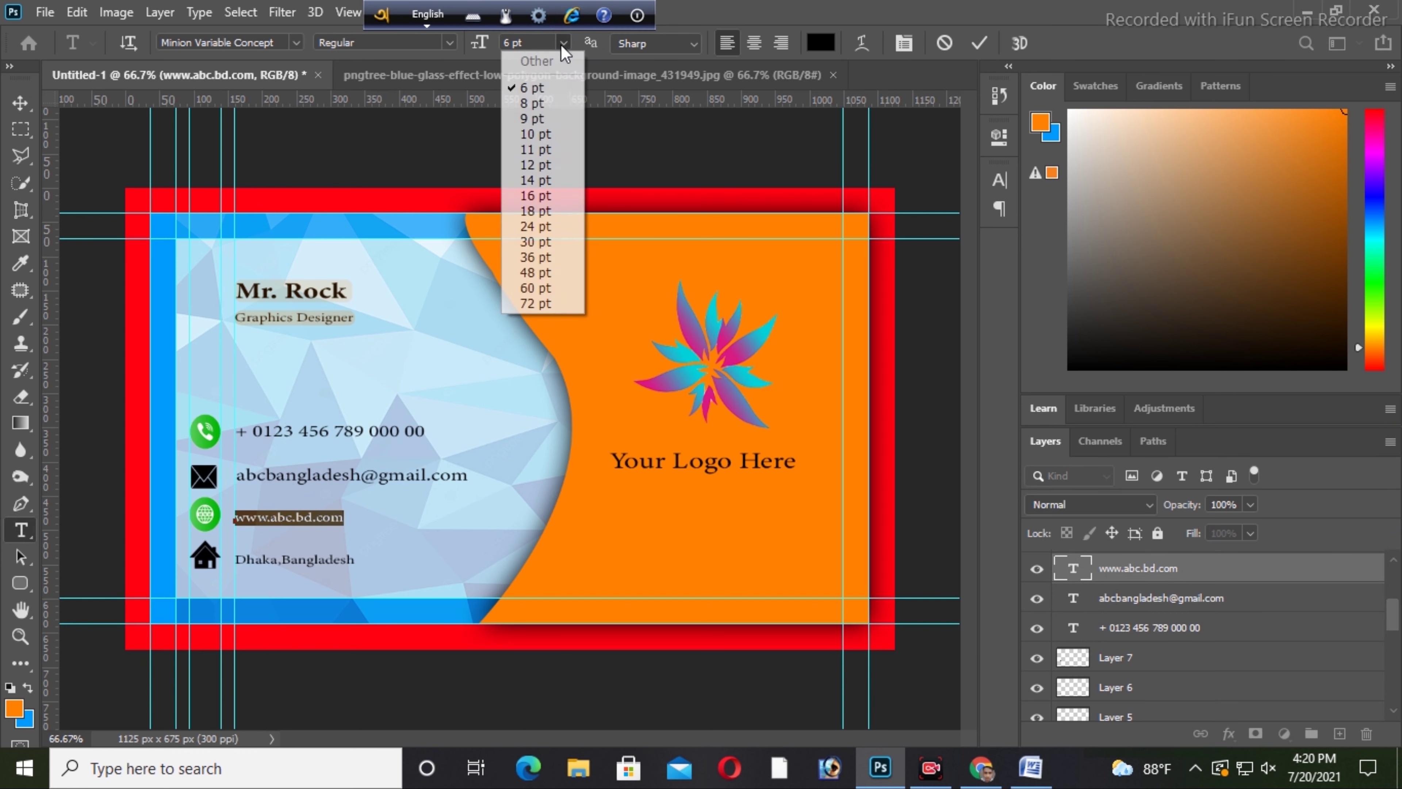
{"action": "left_click", "coordinate": [539, 103]}
- Give the website, email and phone text Strong anti-aliasing and commit the edits
{"action": "left_click", "coordinate": [695, 44]}
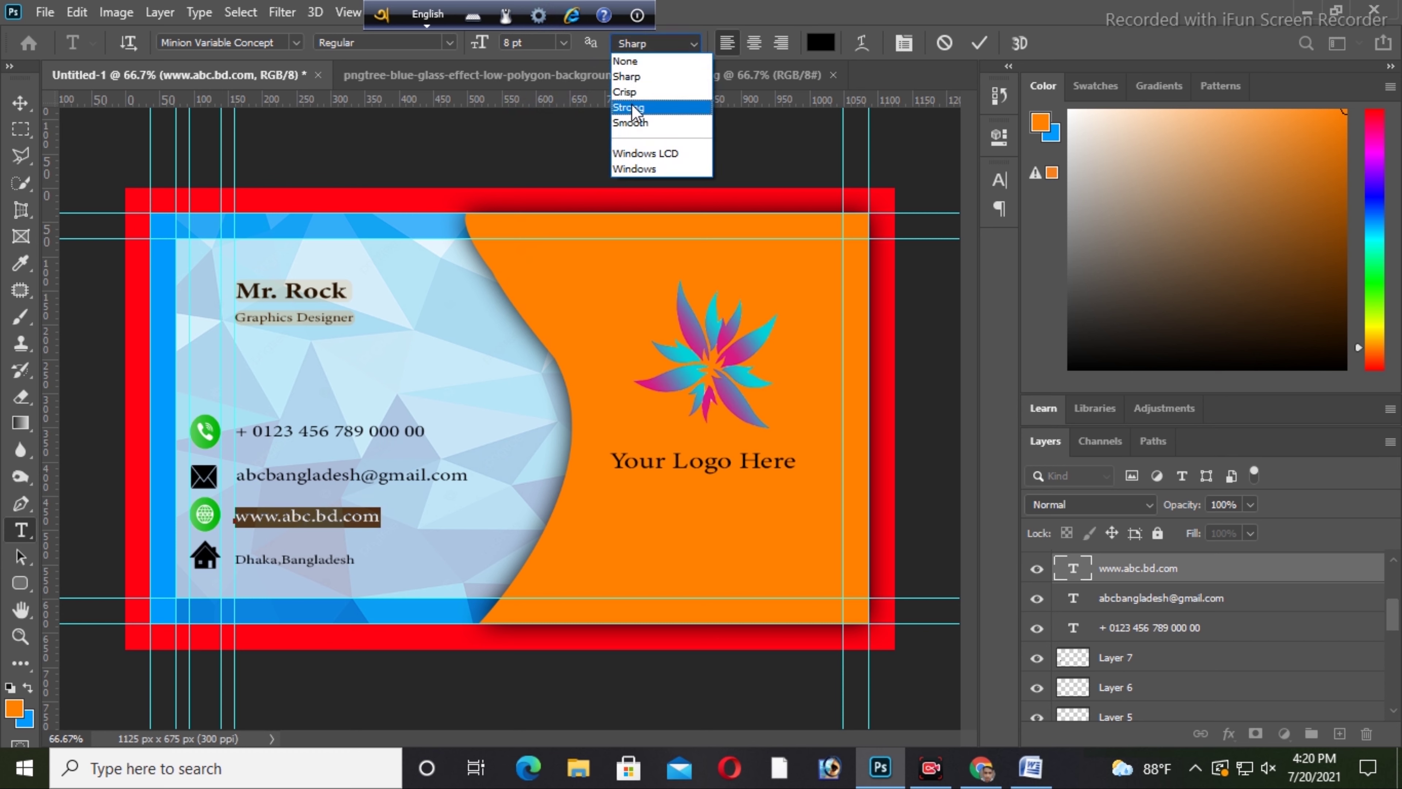
{"action": "left_click", "coordinate": [635, 107]}
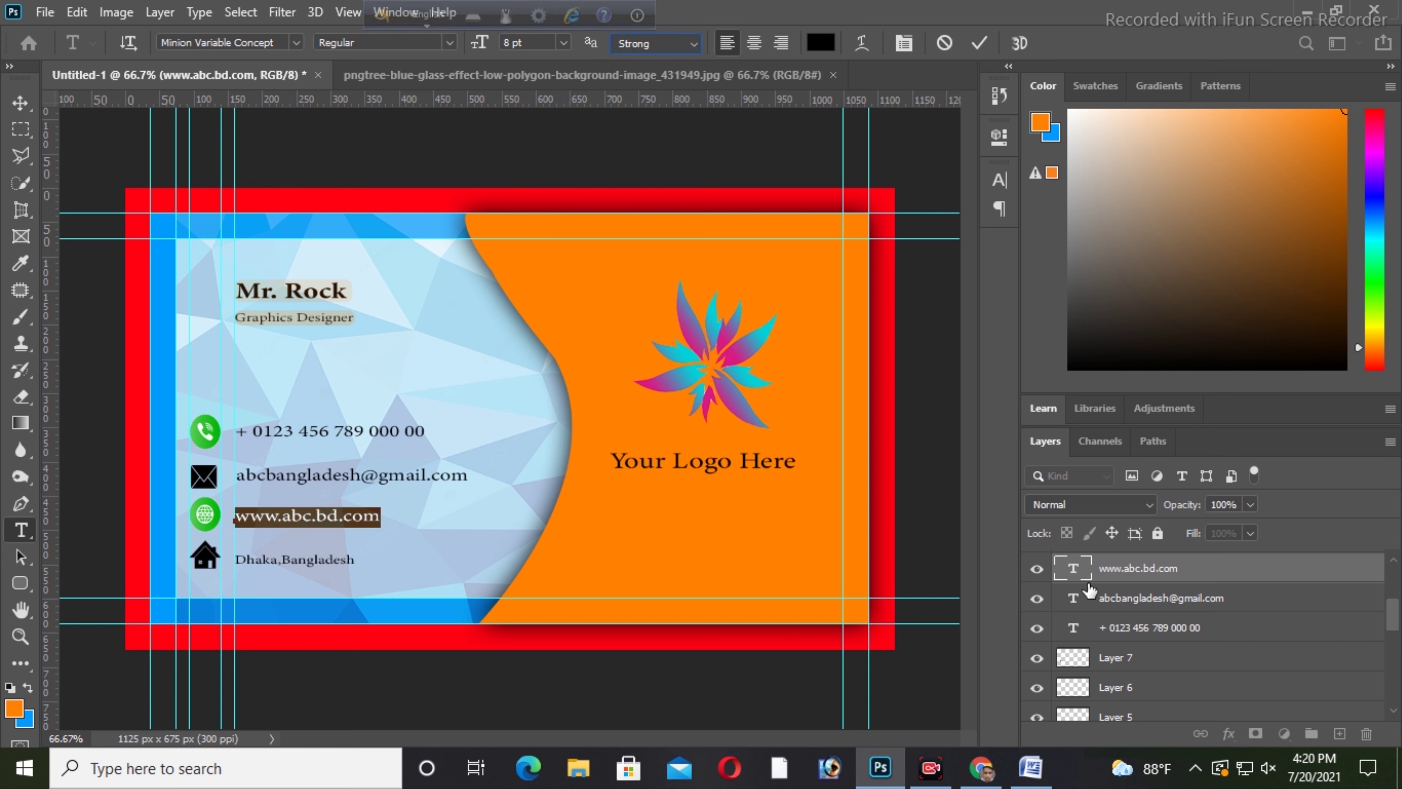
{"action": "double_click", "coordinate": [1073, 598]}
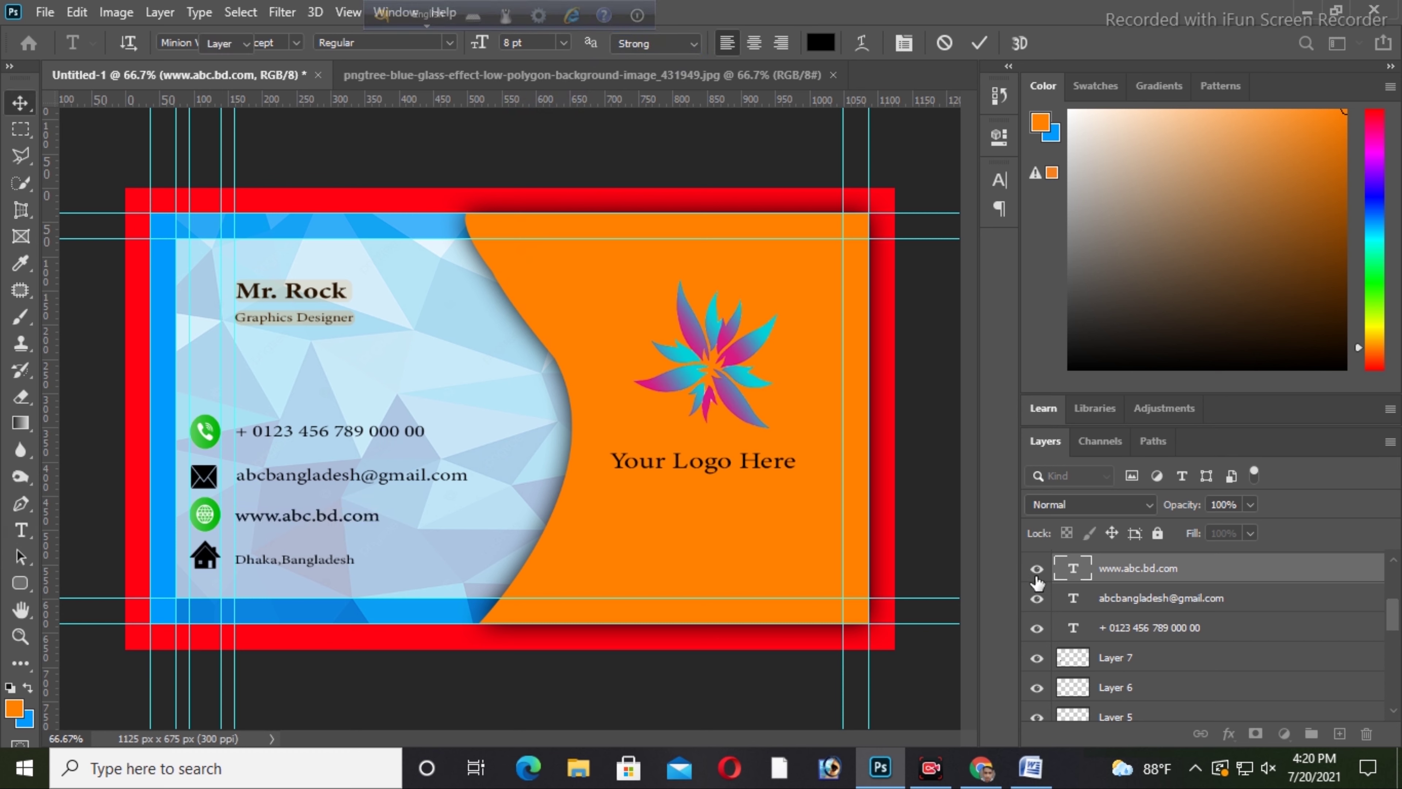
{"action": "left_click", "coordinate": [694, 44]}
{"action": "left_click", "coordinate": [646, 113]}
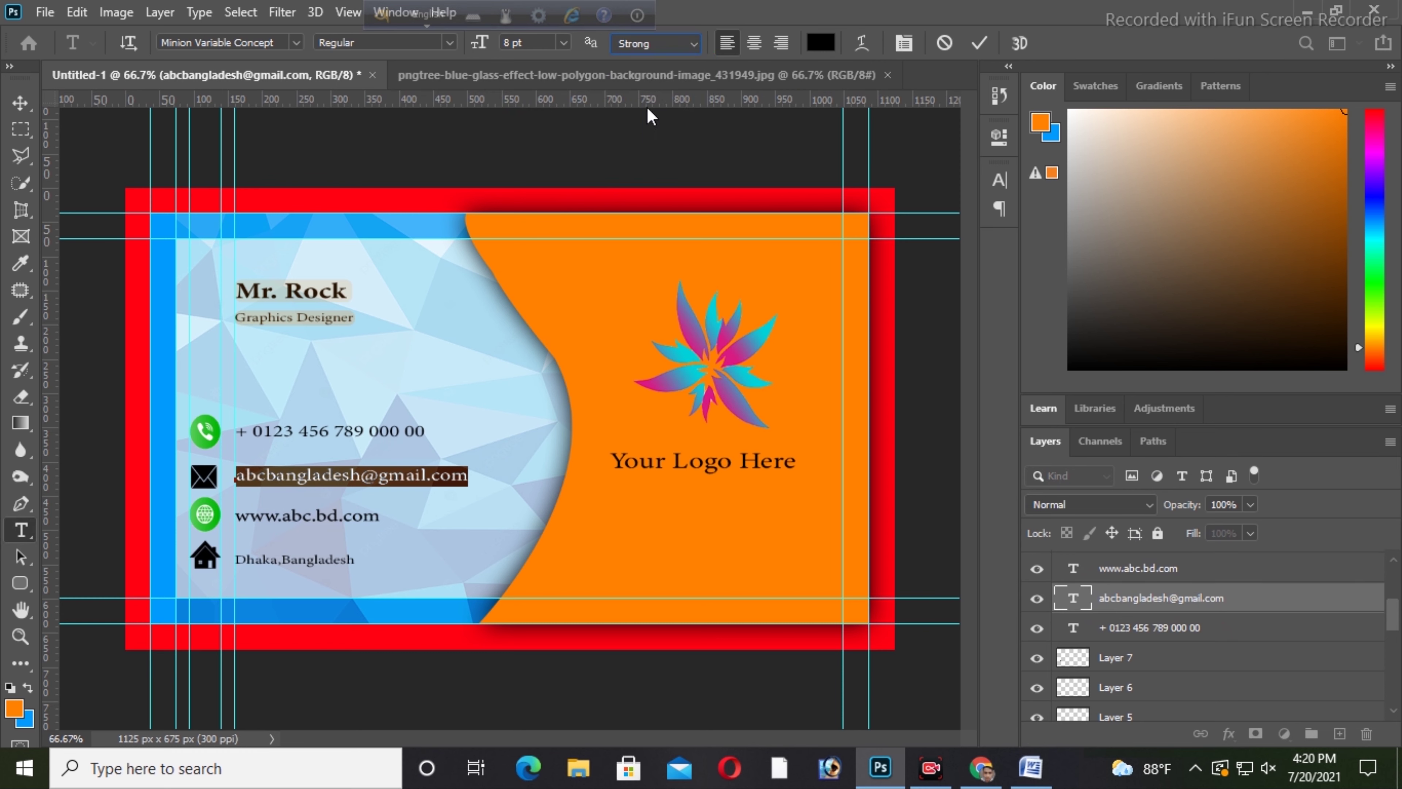
{"action": "double_click", "coordinate": [1075, 628]}
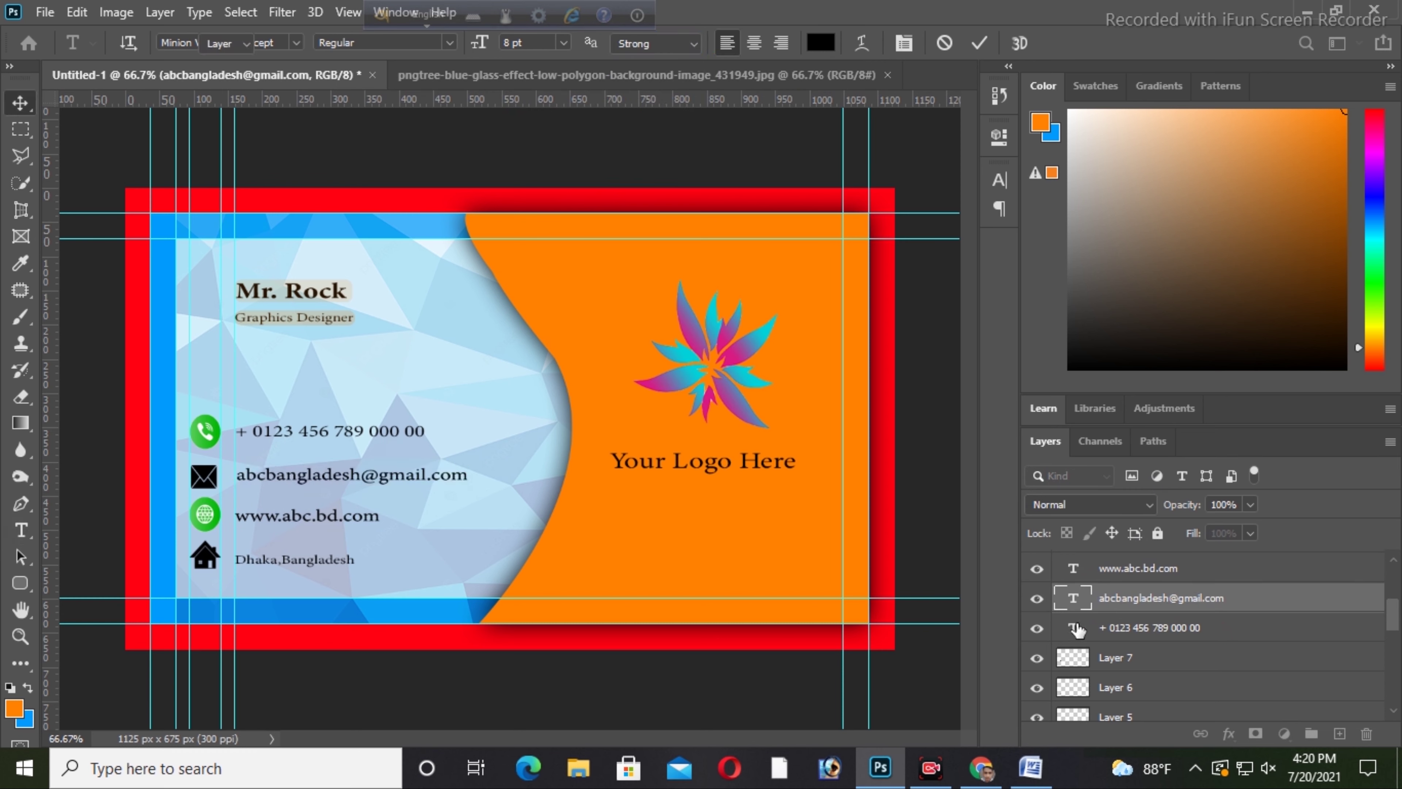
{"action": "left_click", "coordinate": [693, 43]}
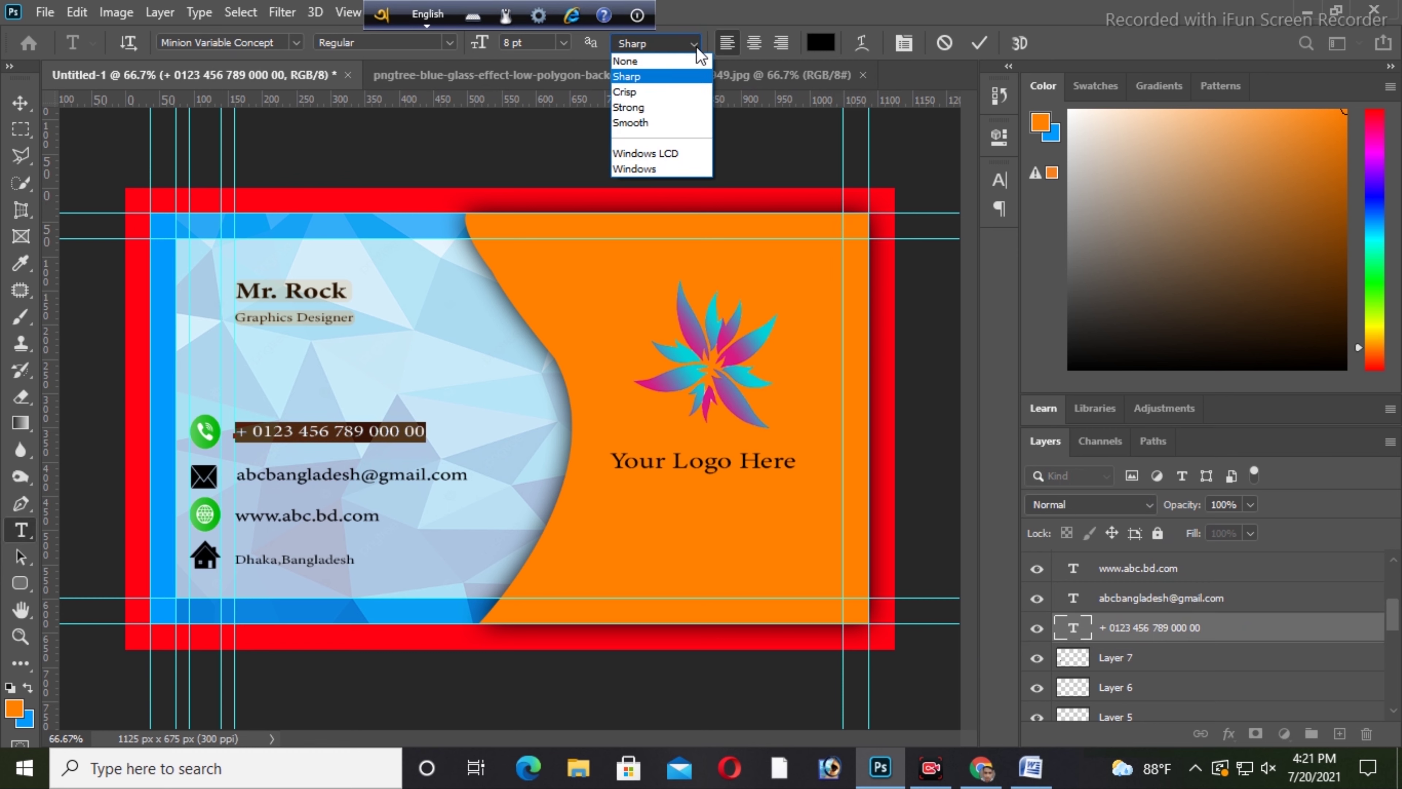
{"action": "left_click", "coordinate": [646, 108]}
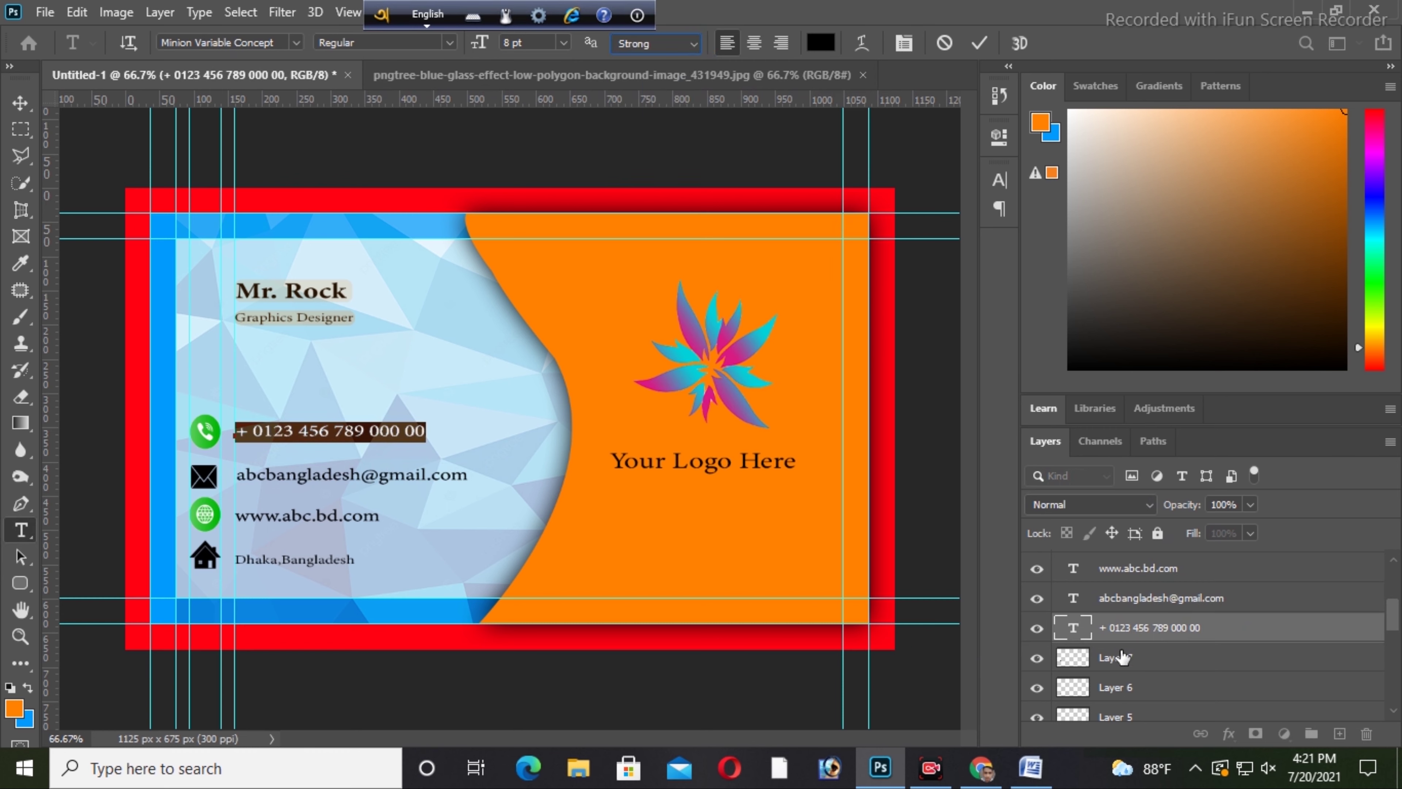
{"action": "scroll", "coordinate": [1108, 640], "scroll_direction": "up", "scroll_amount": 1}
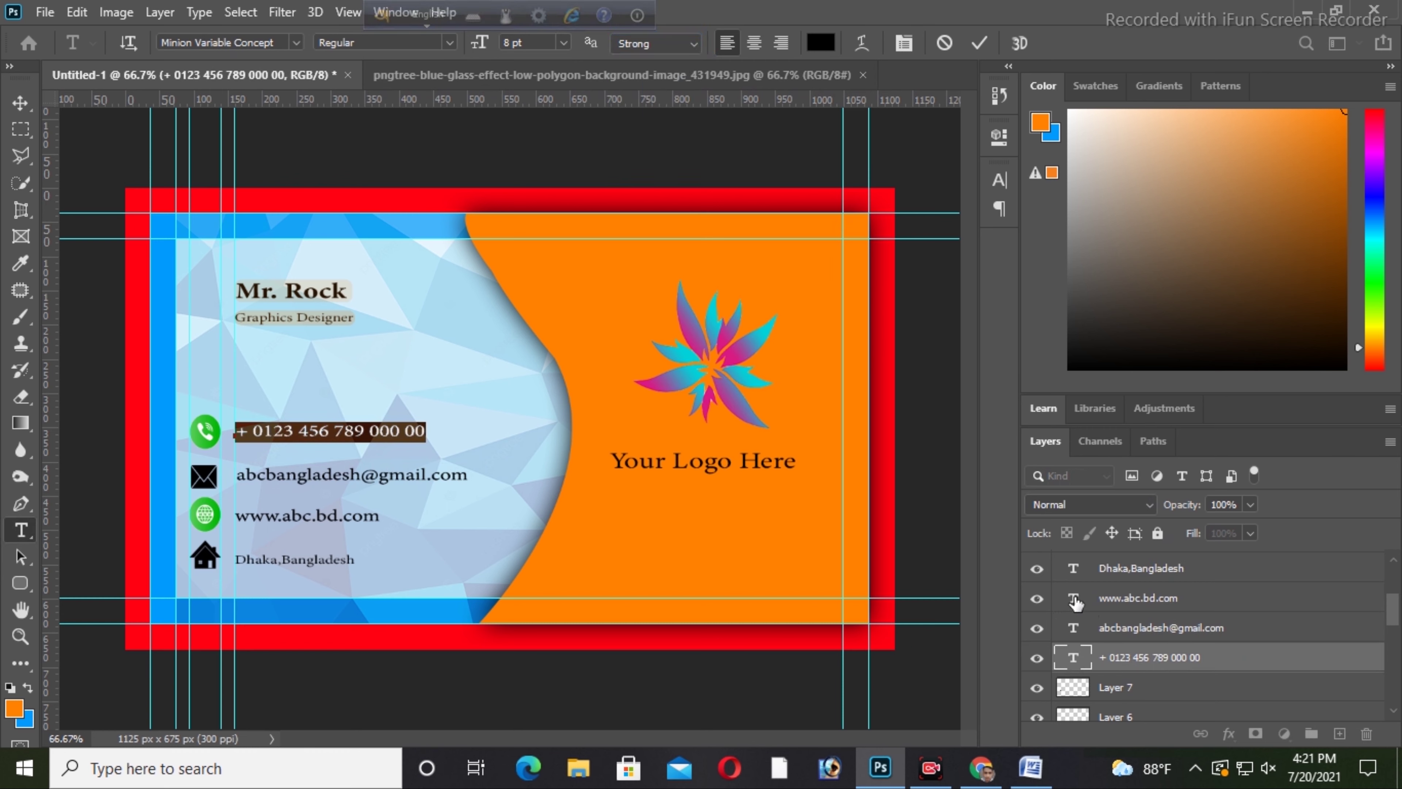
{"action": "left_click", "coordinate": [1066, 606]}
{"action": "key", "text": "v"}
- Set the 'Dhaka,Bangladesh' address line to 8 pt with Strong anti-aliasing
{"action": "left_click", "coordinate": [1076, 574]}
{"action": "double_click", "coordinate": [1074, 568]}
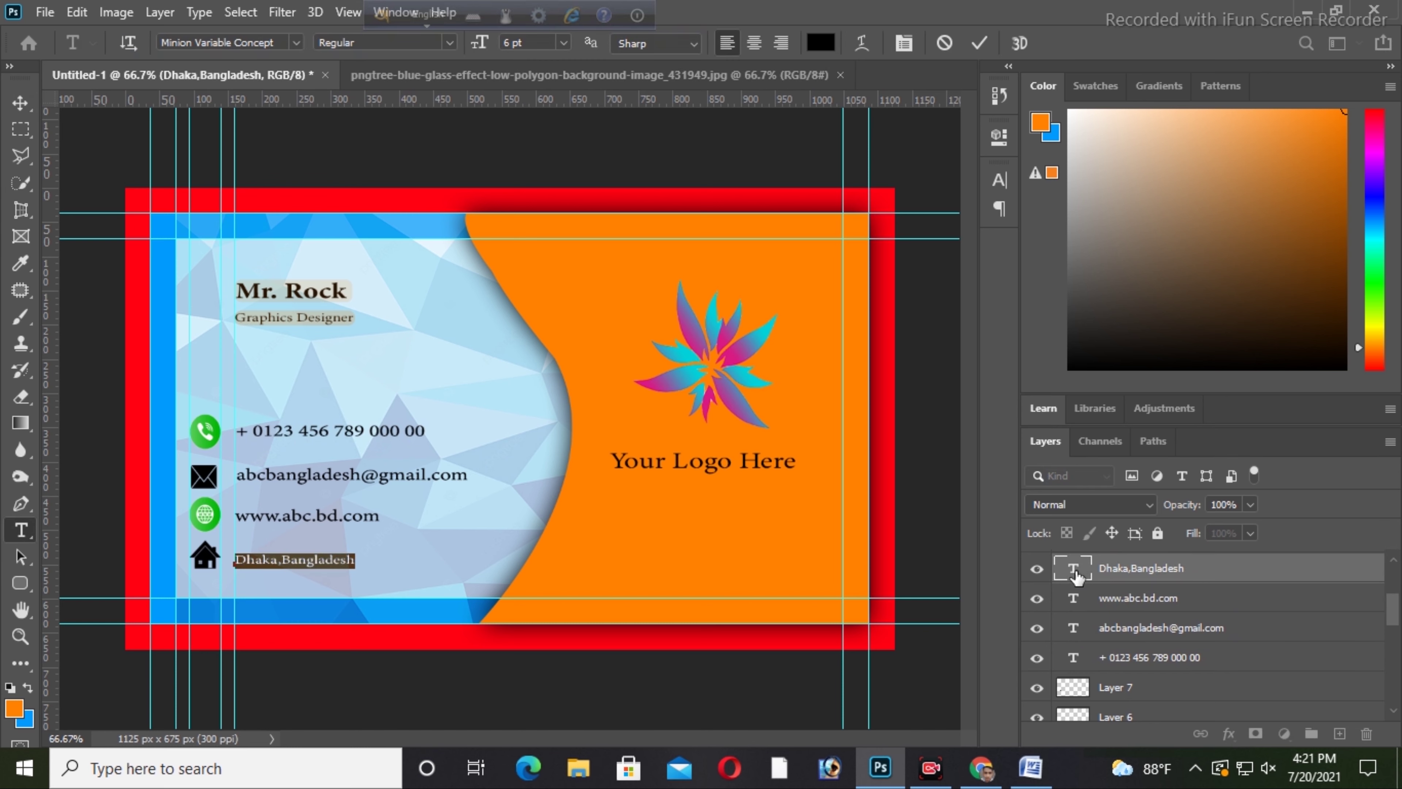
{"action": "left_click", "coordinate": [561, 42]}
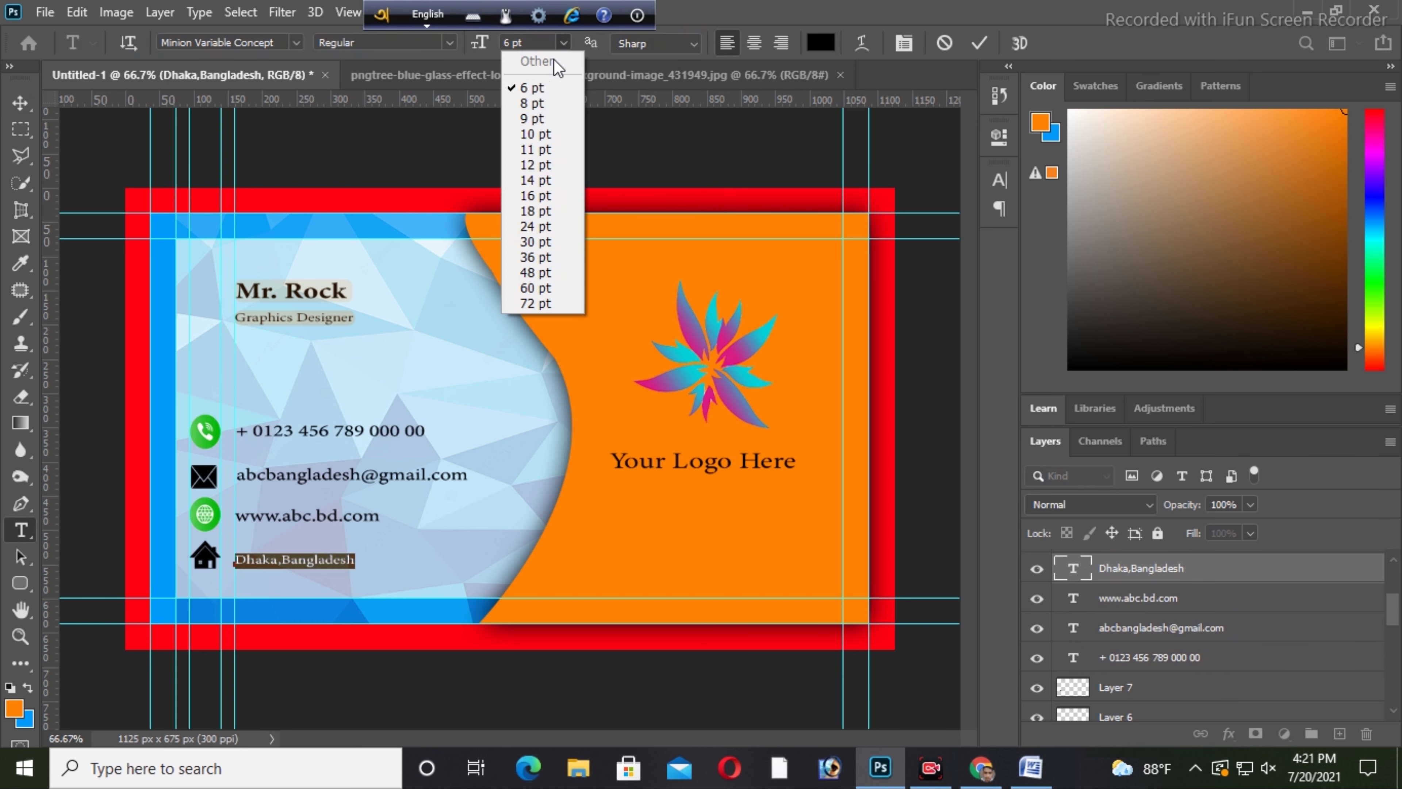
{"action": "left_click", "coordinate": [547, 102]}
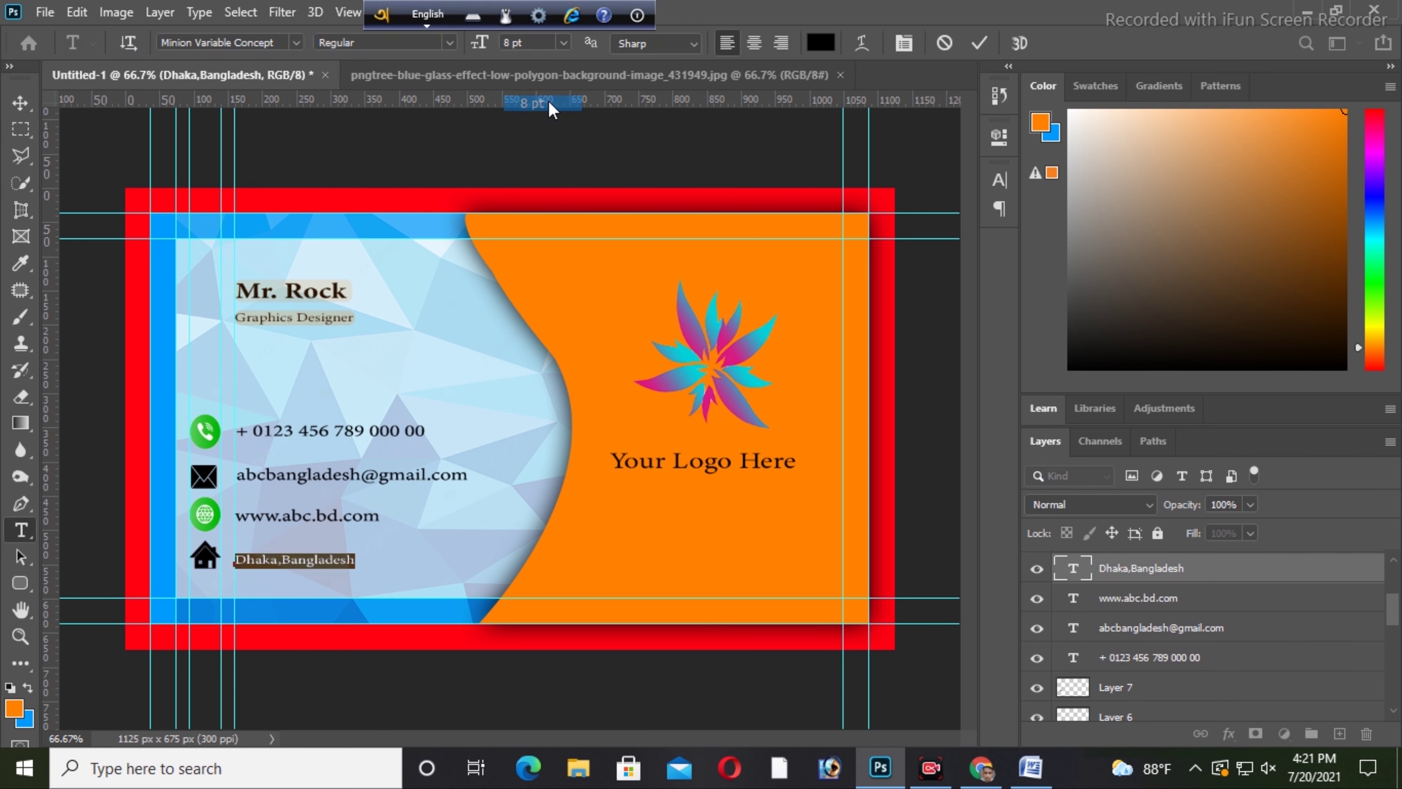
{"action": "left_click", "coordinate": [697, 42]}
{"action": "left_click", "coordinate": [654, 105]}
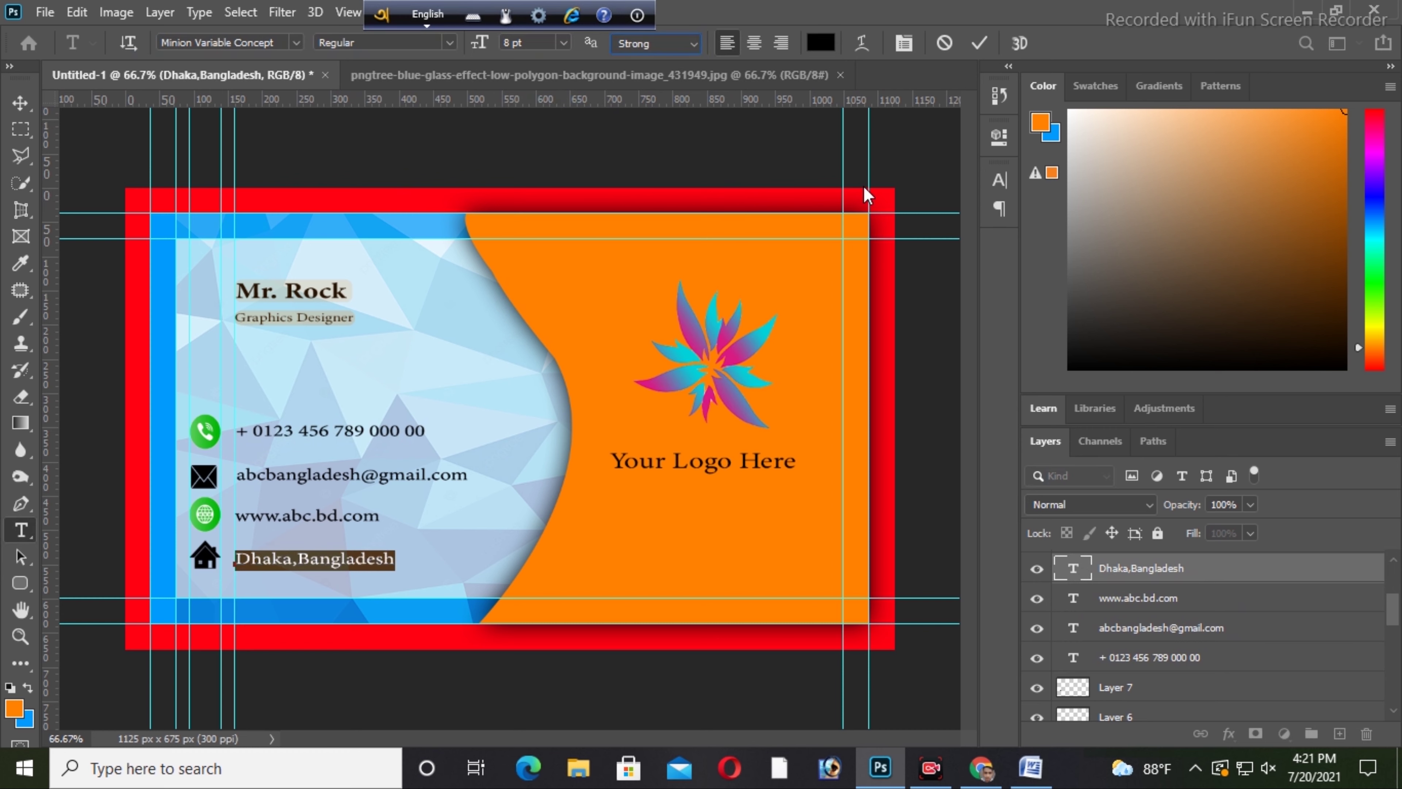
{"action": "key", "text": "ctrl+Return"}
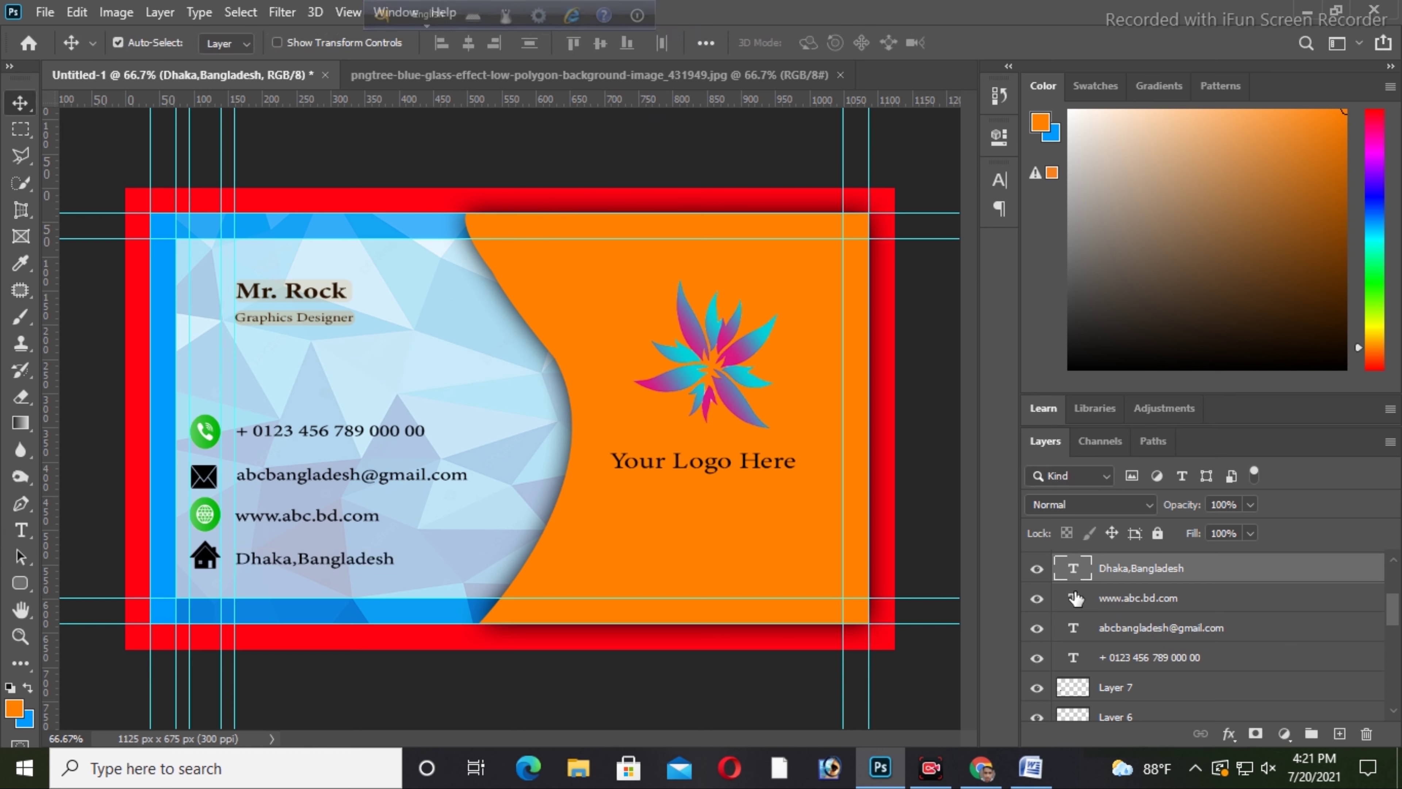
{"action": "scroll", "coordinate": [1158, 647], "scroll_direction": "up", "scroll_amount": 2}
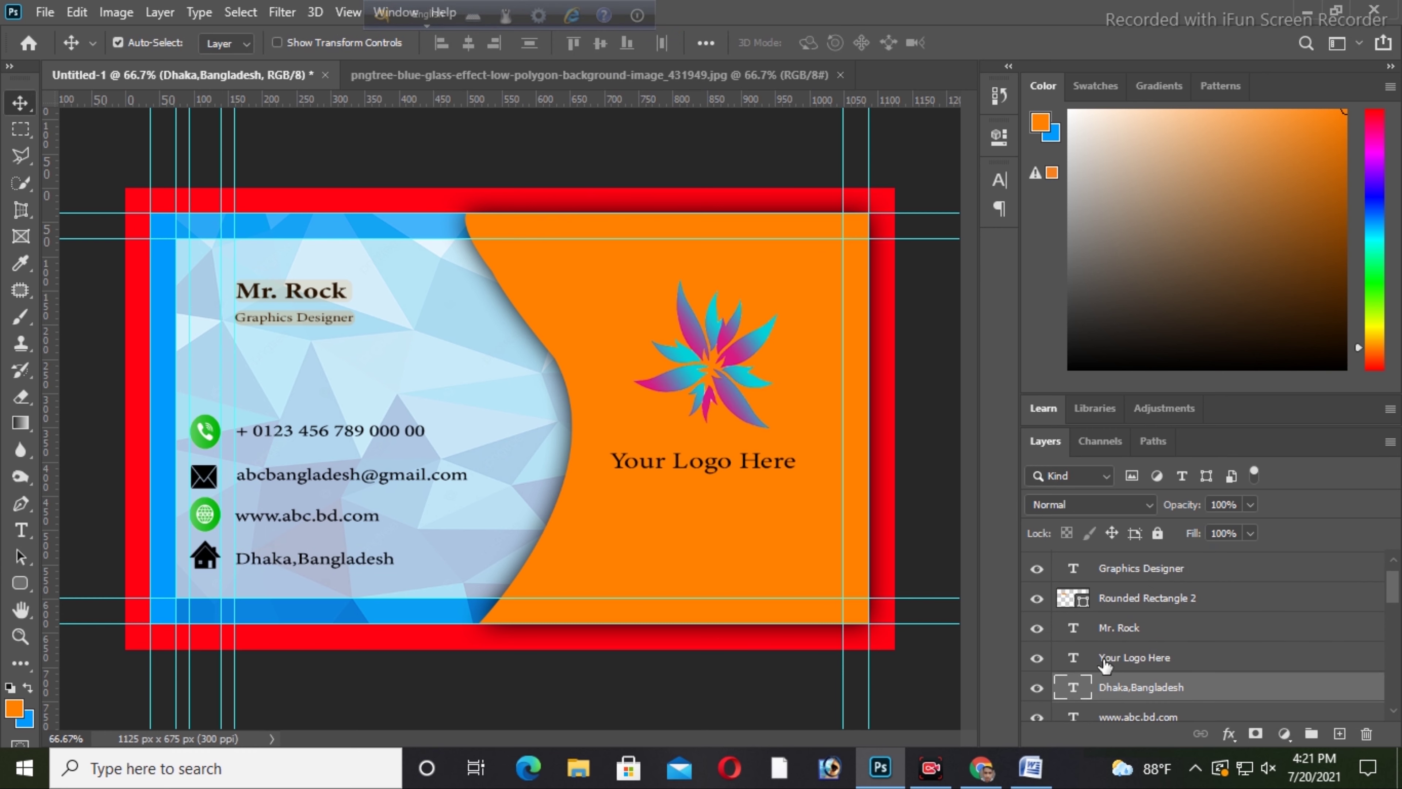
- Draw a rounded rectangle bar around the 'Your Logo Here' label
{"action": "left_click", "coordinate": [1073, 662]}
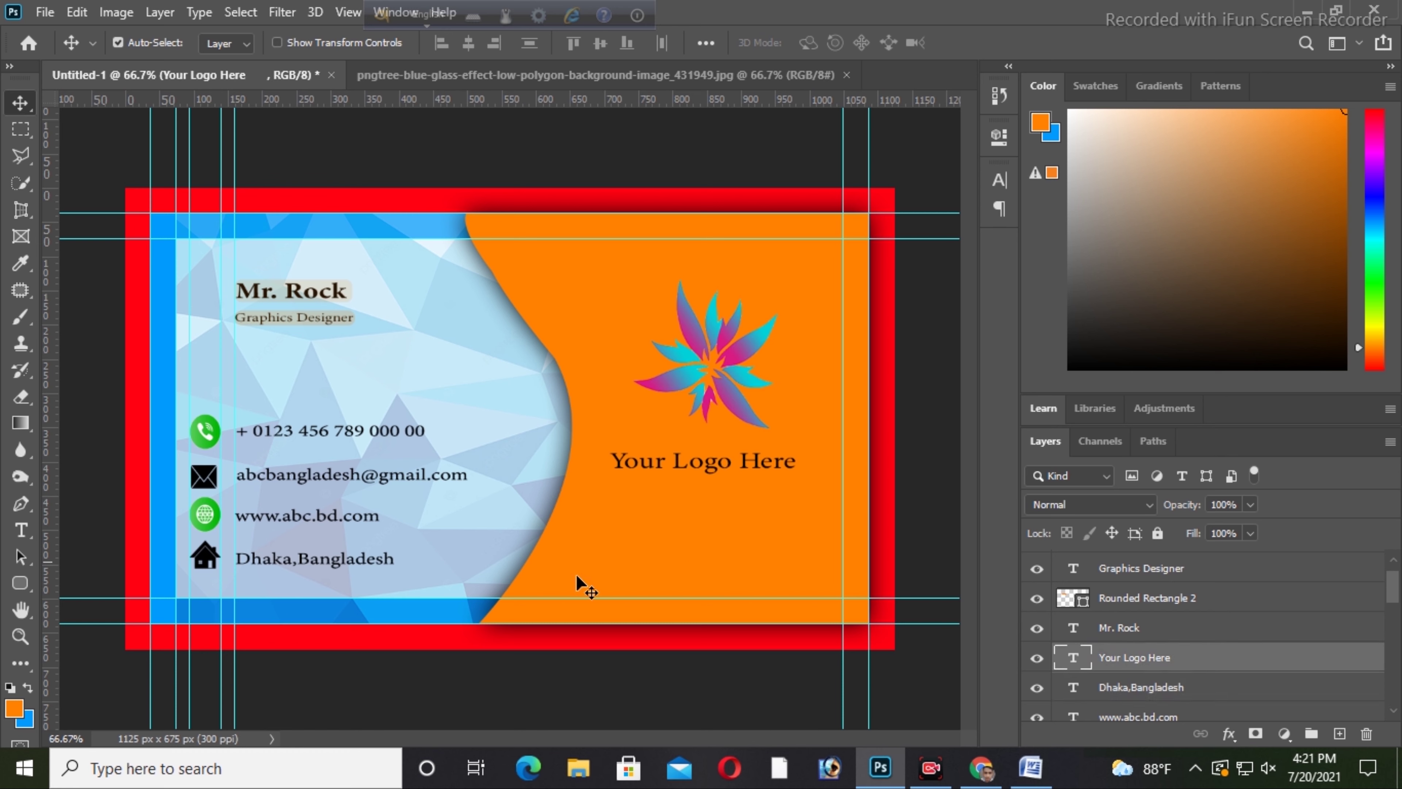
{"action": "left_click", "coordinate": [16, 587]}
{"action": "right_click", "coordinate": [13, 587]}
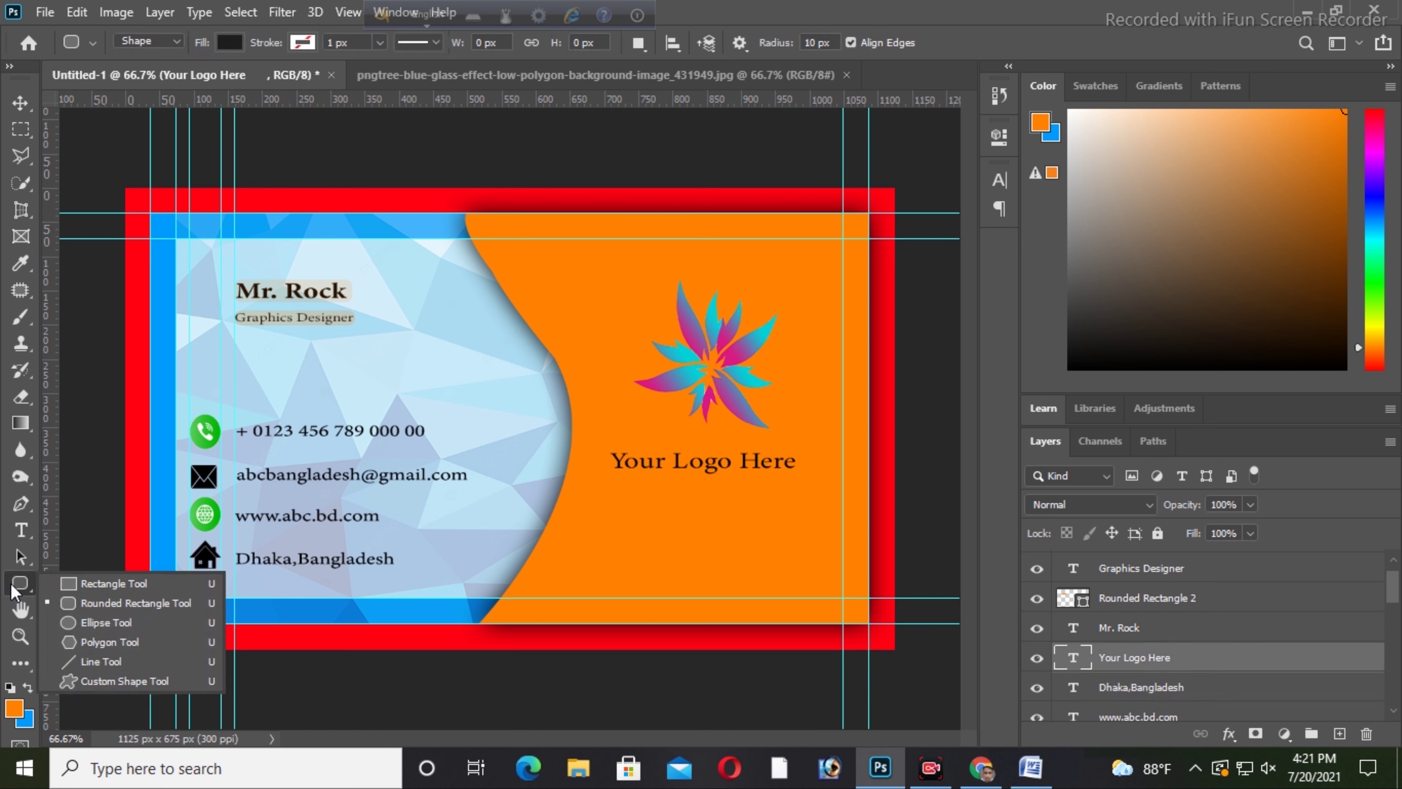
{"action": "left_click", "coordinate": [141, 607]}
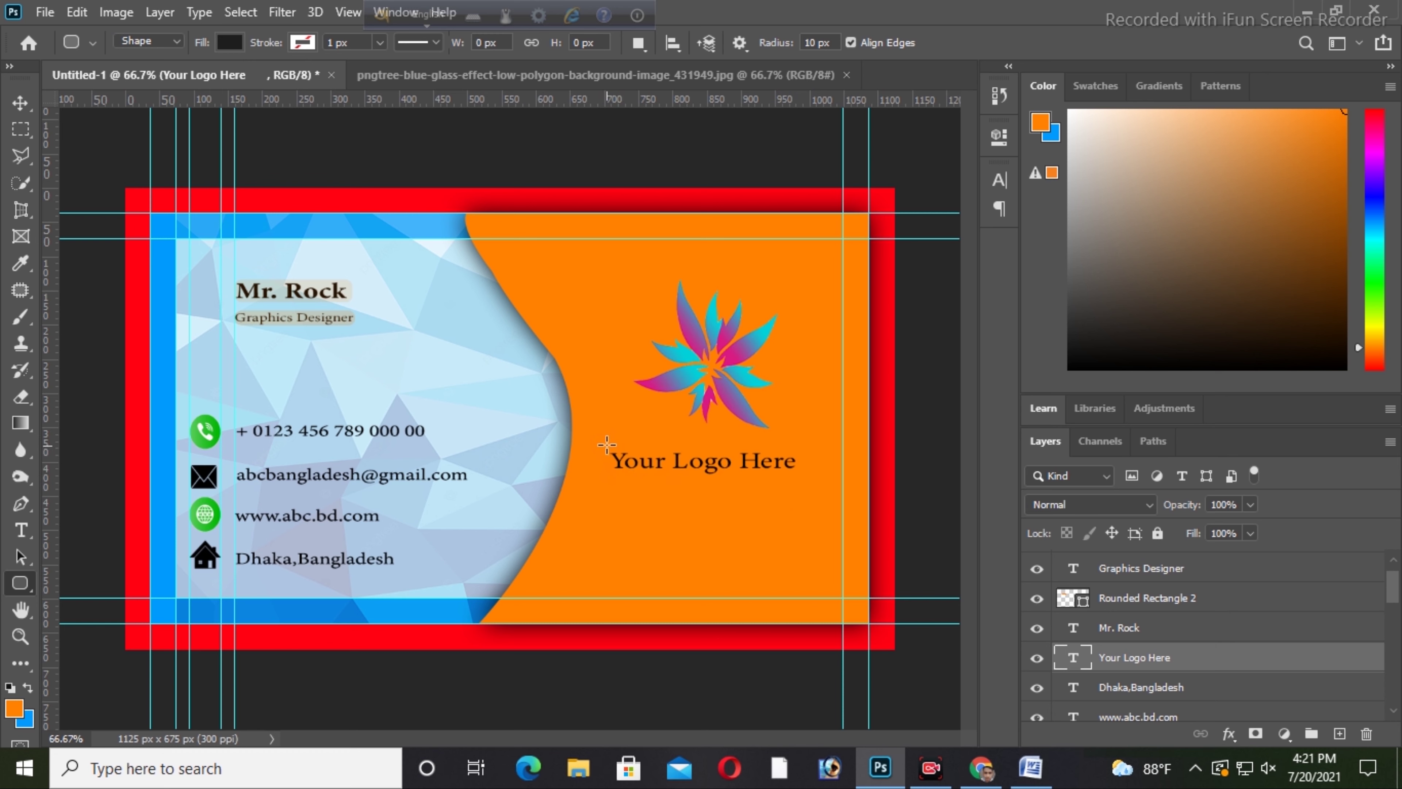
{"action": "left_click_drag", "start_coordinate": [607, 445], "coordinate": [803, 474]}
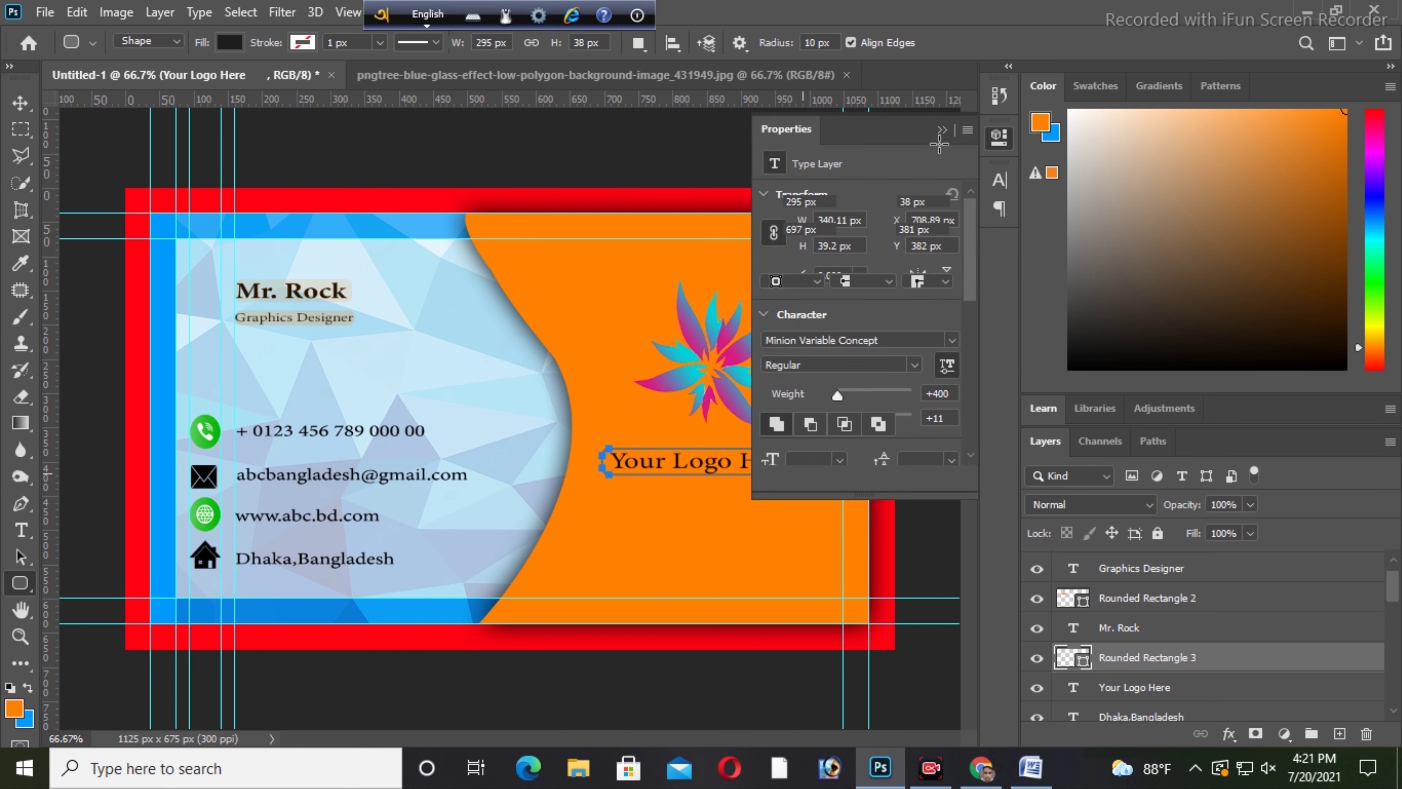
{"action": "left_click", "coordinate": [942, 130]}
{"action": "left_click", "coordinate": [923, 135]}
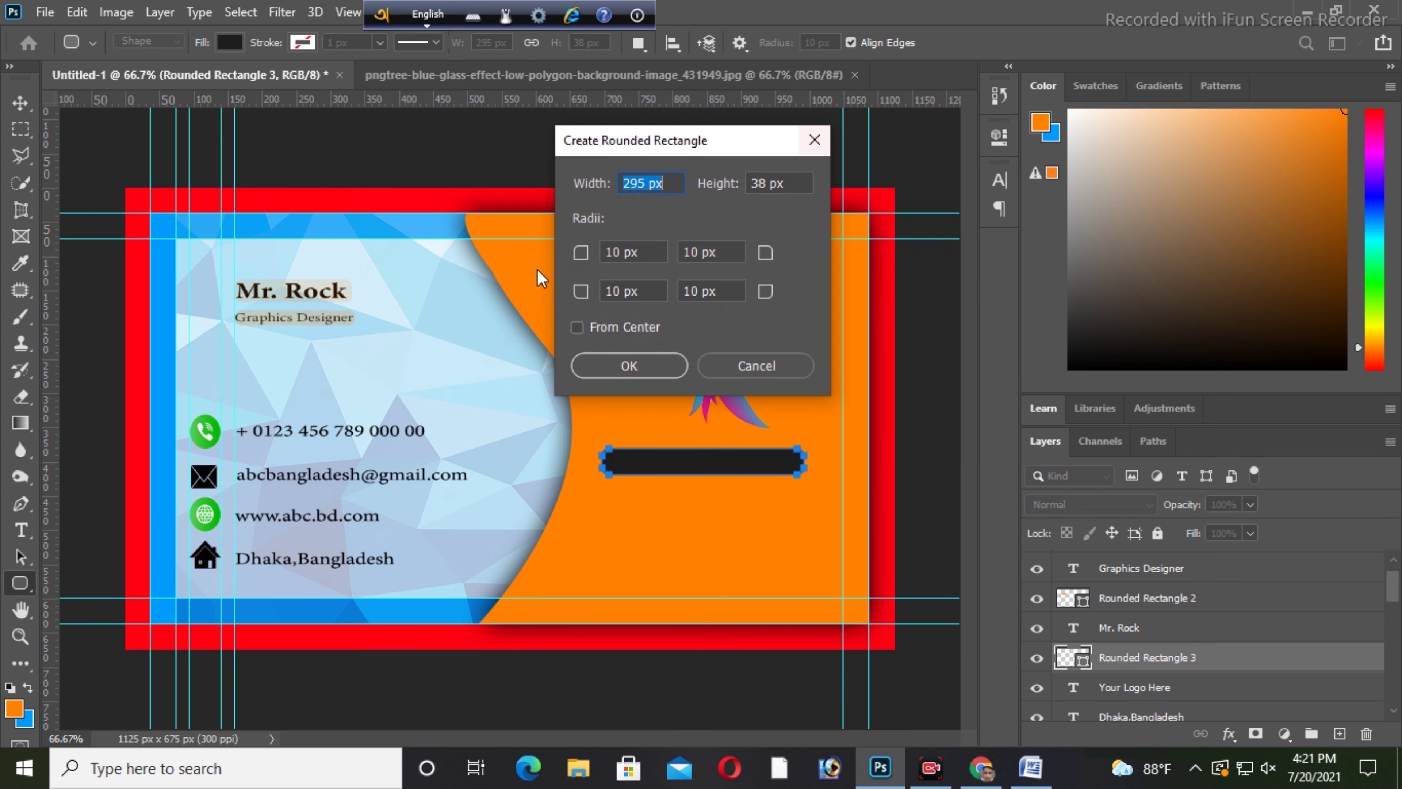
{"action": "left_click", "coordinate": [746, 368]}
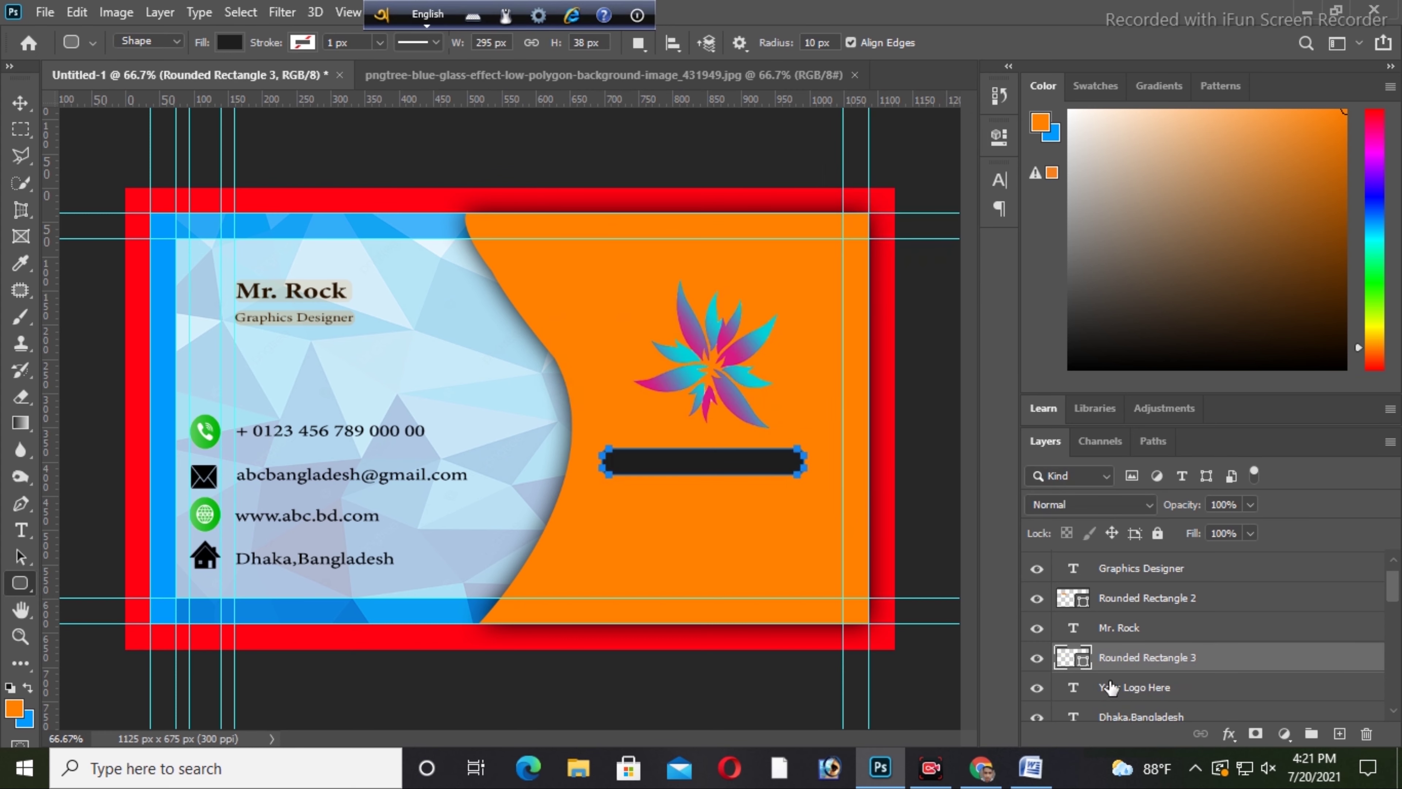
- Fill Rounded Rectangle 3 with the blue sampled from the card's left strip
{"action": "left_click", "coordinate": [229, 43]}
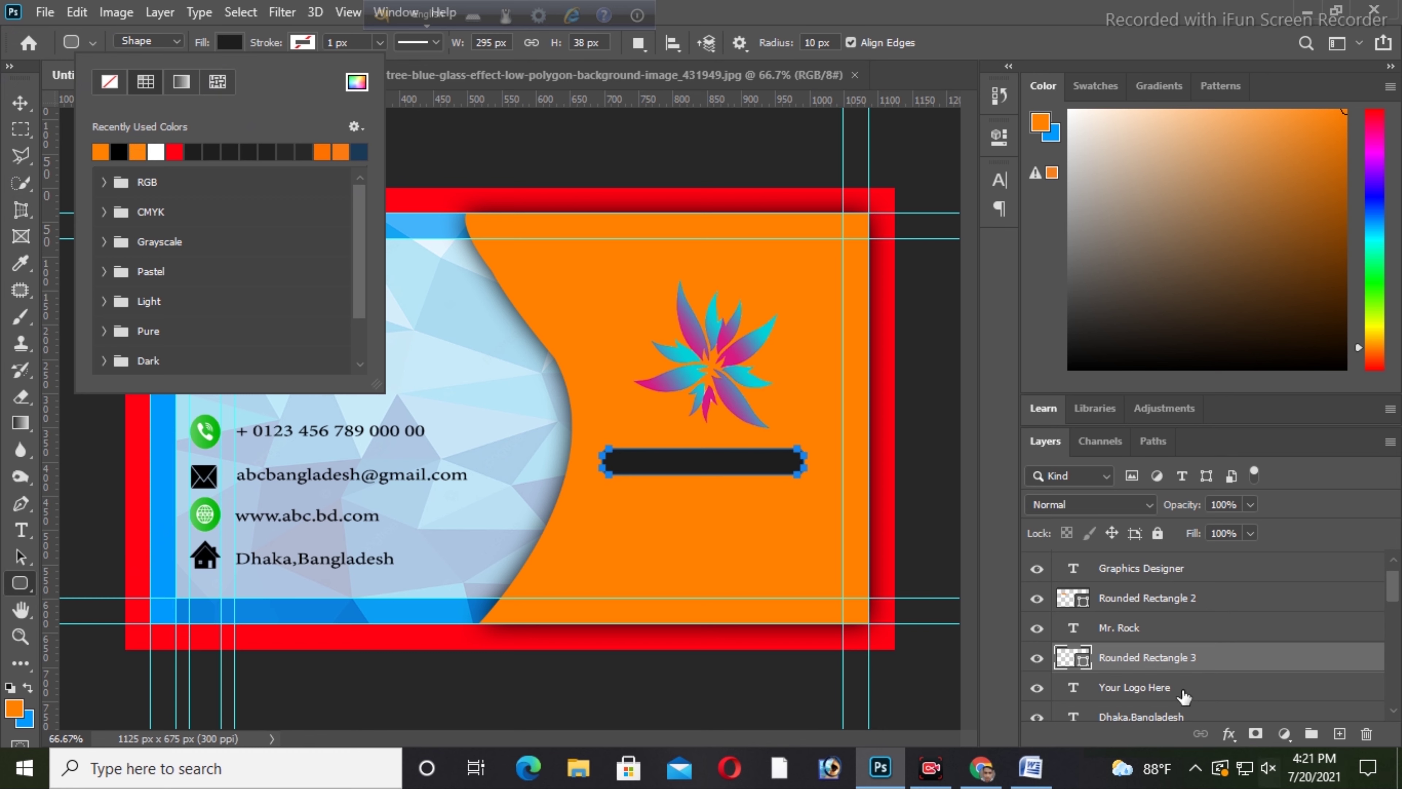
{"action": "left_click", "coordinate": [1079, 663]}
{"action": "double_click", "coordinate": [1084, 666]}
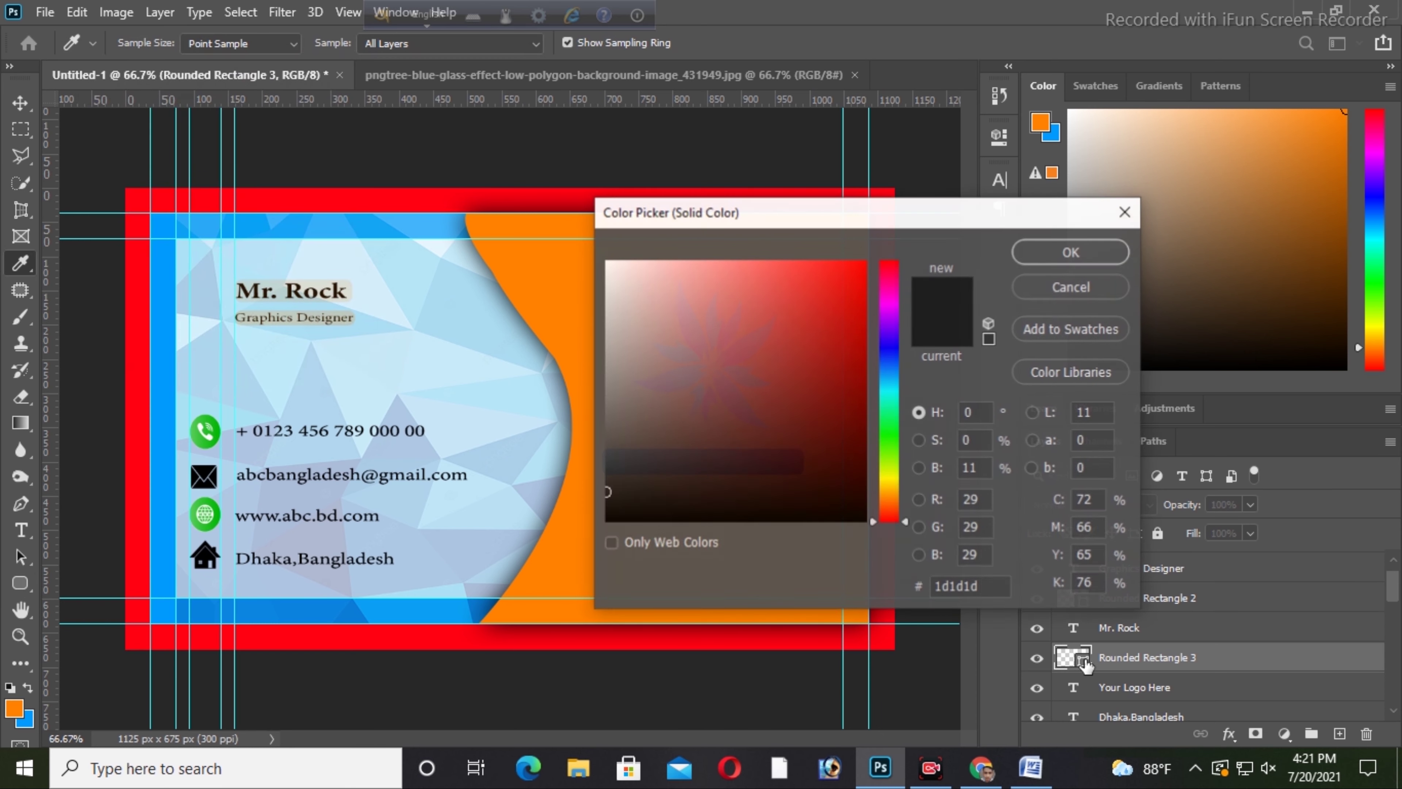
{"action": "left_click", "coordinate": [164, 325]}
{"action": "left_click", "coordinate": [1062, 252]}
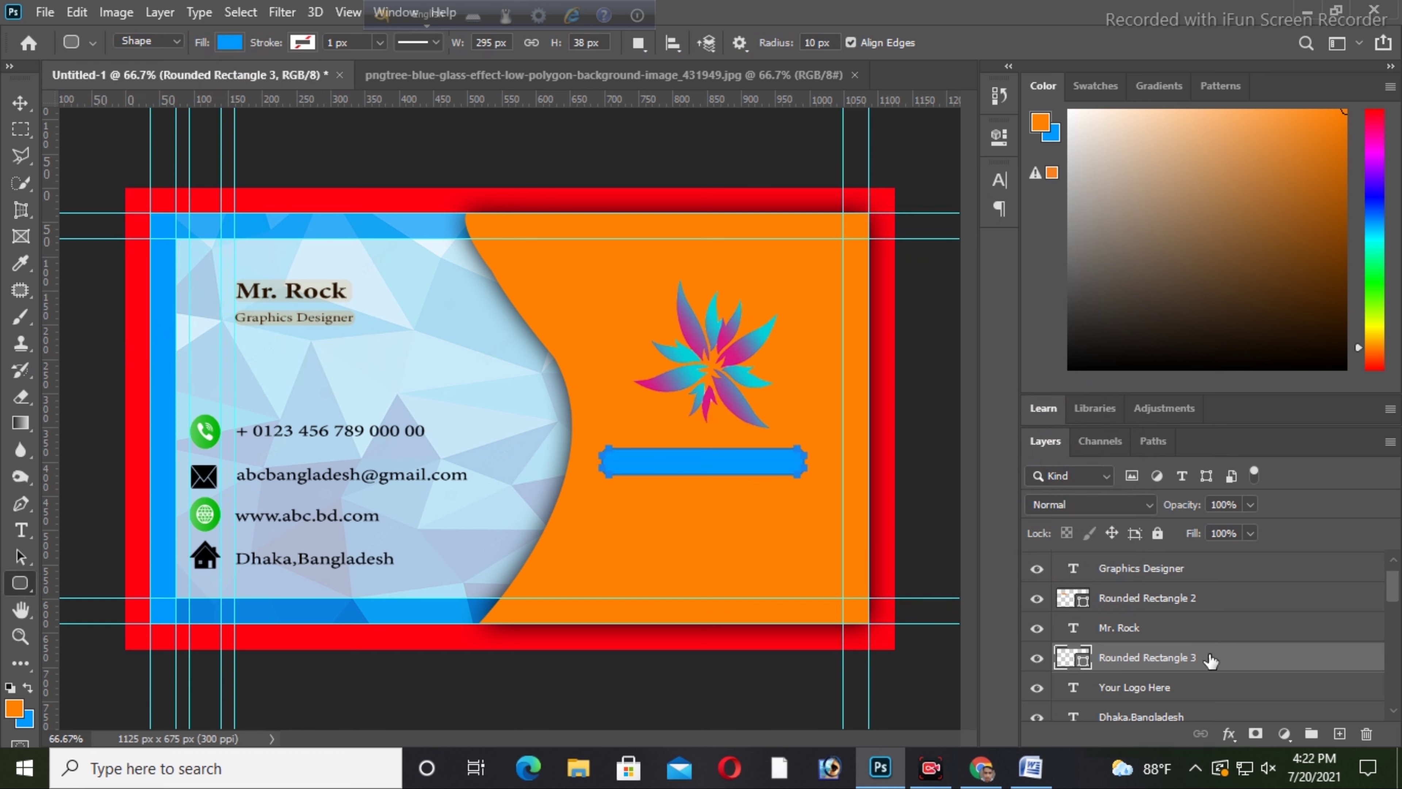
- Raise Rounded Rectangle 3 to the top of the stack and toggle the blue bar's visibility to check it
{"action": "left_click_drag", "start_coordinate": [1212, 662], "coordinate": [1215, 580]}
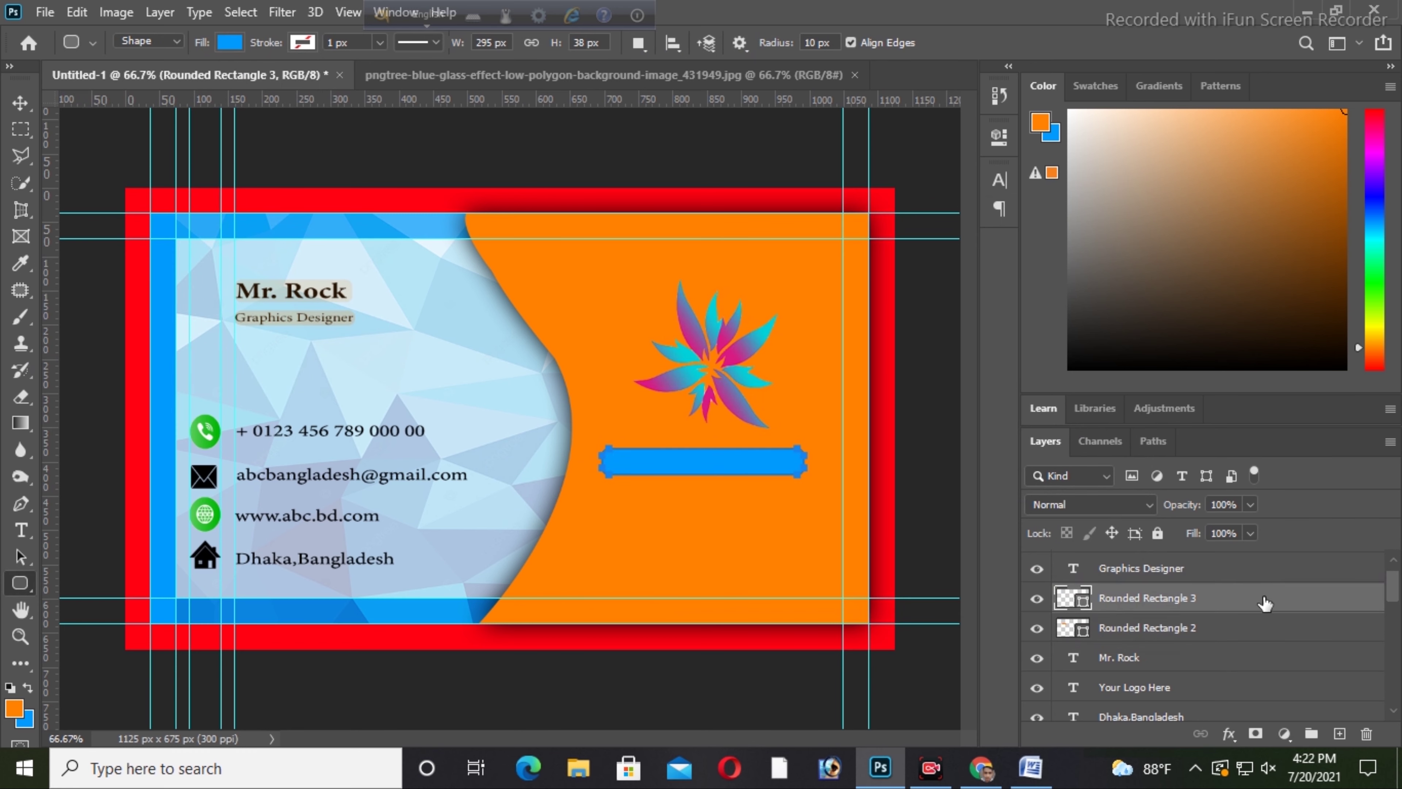
{"action": "left_click_drag", "start_coordinate": [1249, 600], "coordinate": [1250, 560]}
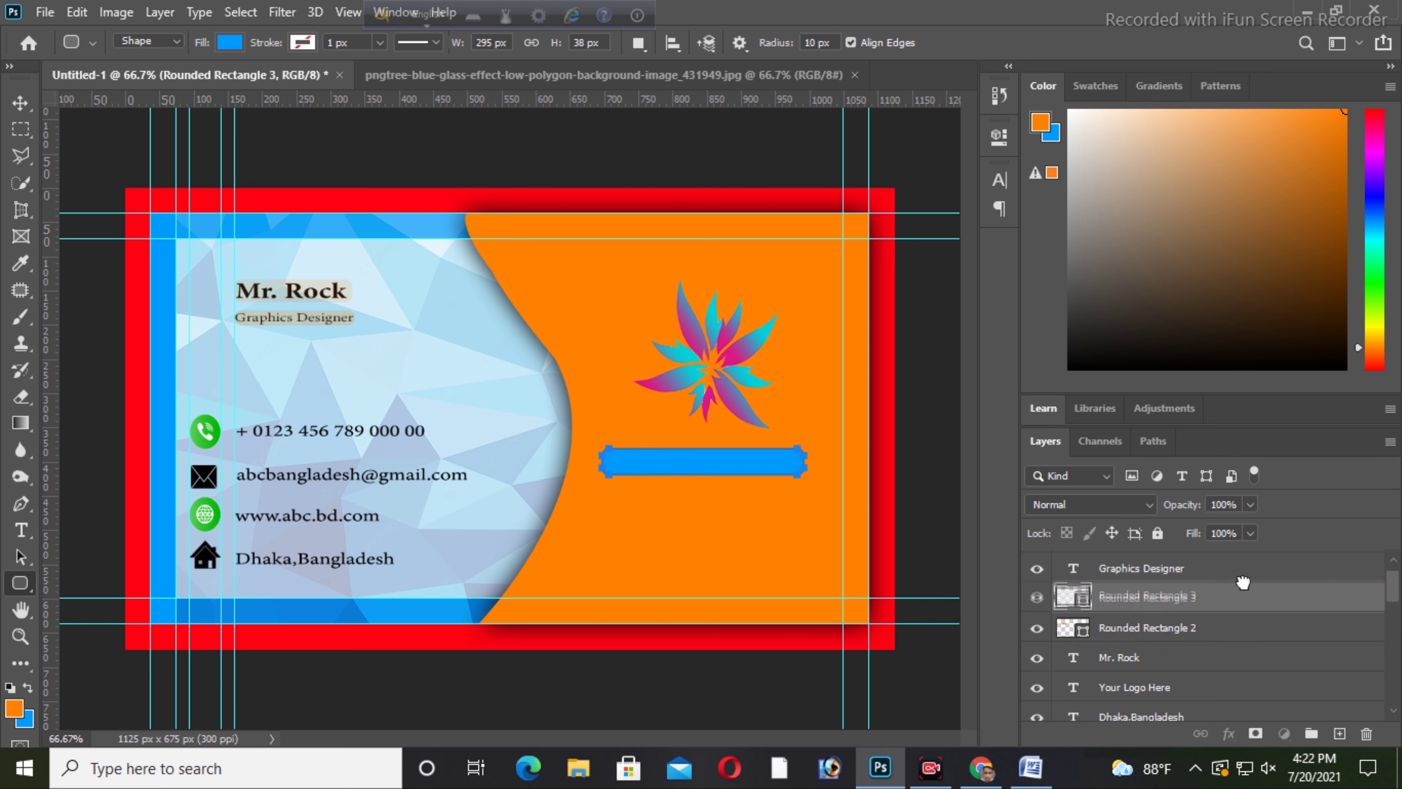
{"action": "key", "text": "alt+bracketright"}
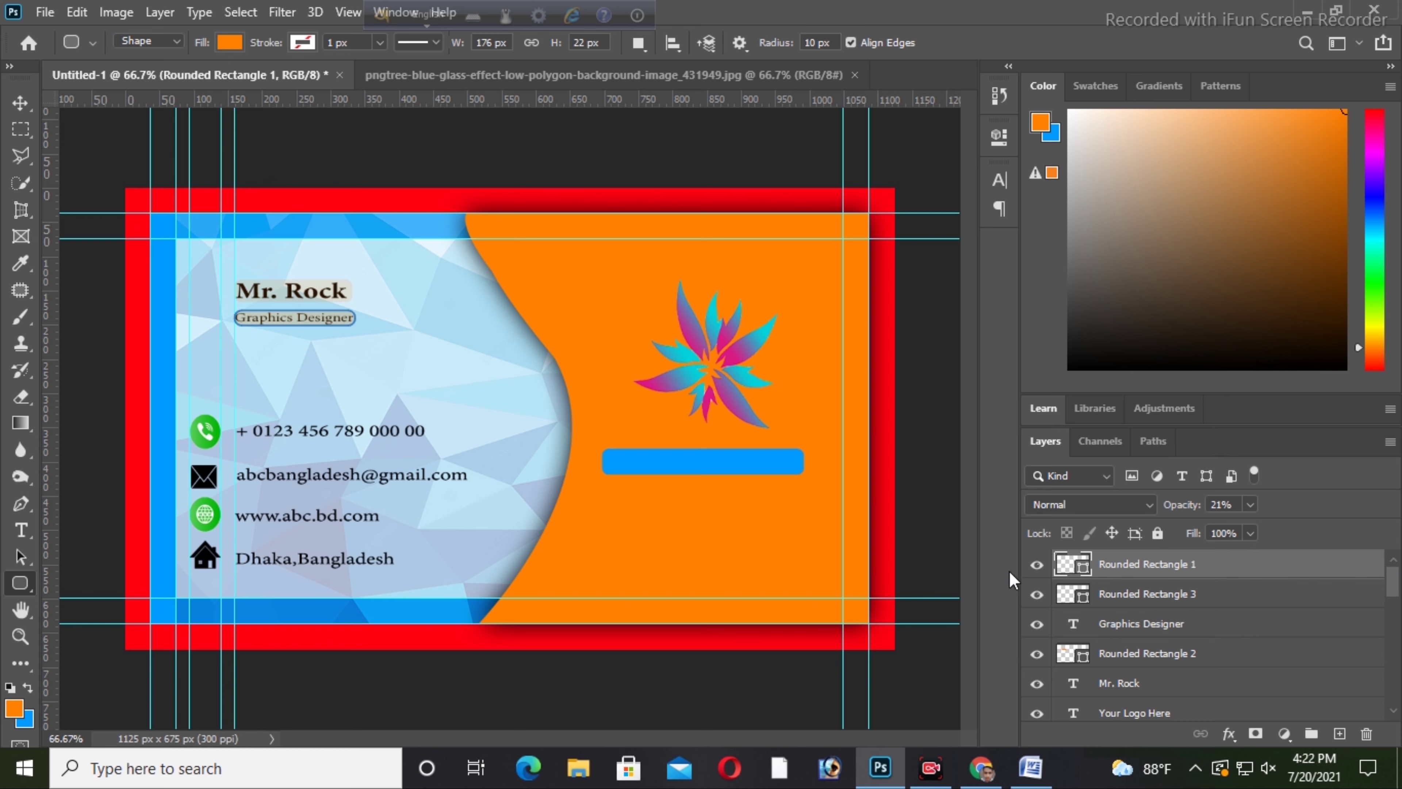
{"action": "left_click", "coordinate": [1036, 565]}
{"action": "left_click", "coordinate": [1036, 595]}
{"action": "left_click", "coordinate": [1036, 595]}
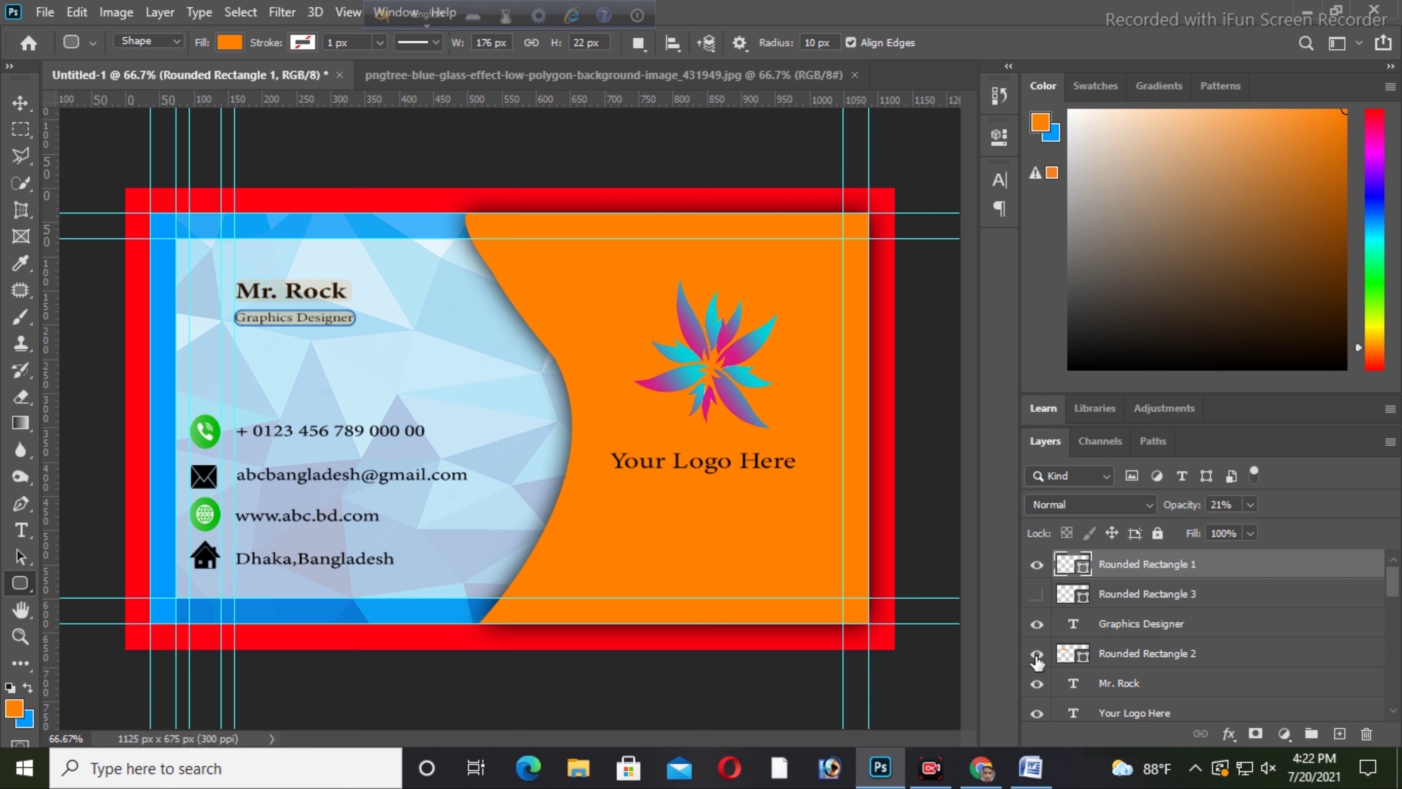
{"action": "left_click", "coordinate": [1037, 595]}
- Move the blue bar layer down to sit just beneath the 'Your Logo Here' text layer
{"action": "left_click", "coordinate": [1238, 594]}
{"action": "left_click_drag", "start_coordinate": [1239, 595], "coordinate": [1236, 683]}
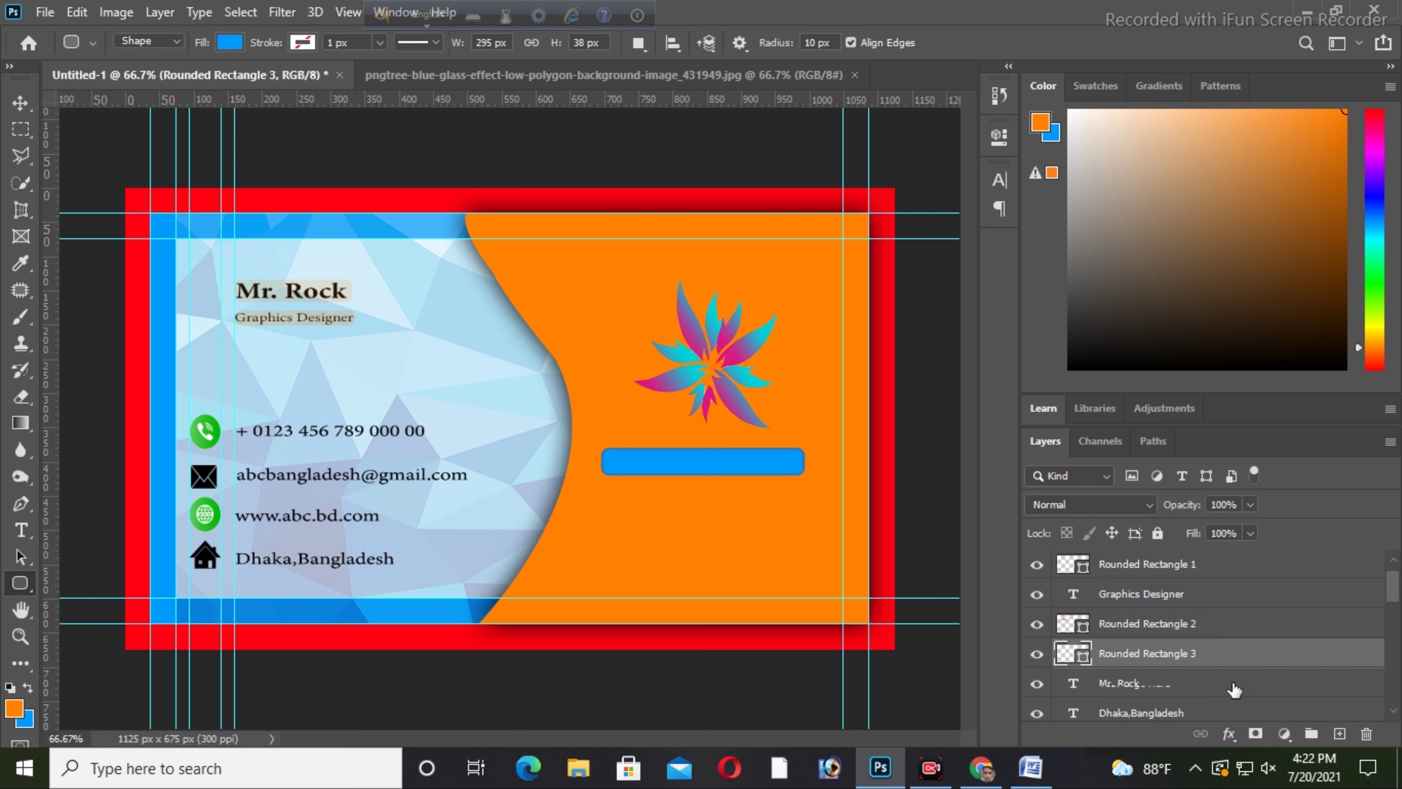
{"action": "scroll", "coordinate": [1234, 689], "scroll_direction": "down", "scroll_amount": 1}
{"action": "left_click_drag", "start_coordinate": [1224, 626], "coordinate": [1218, 671]}
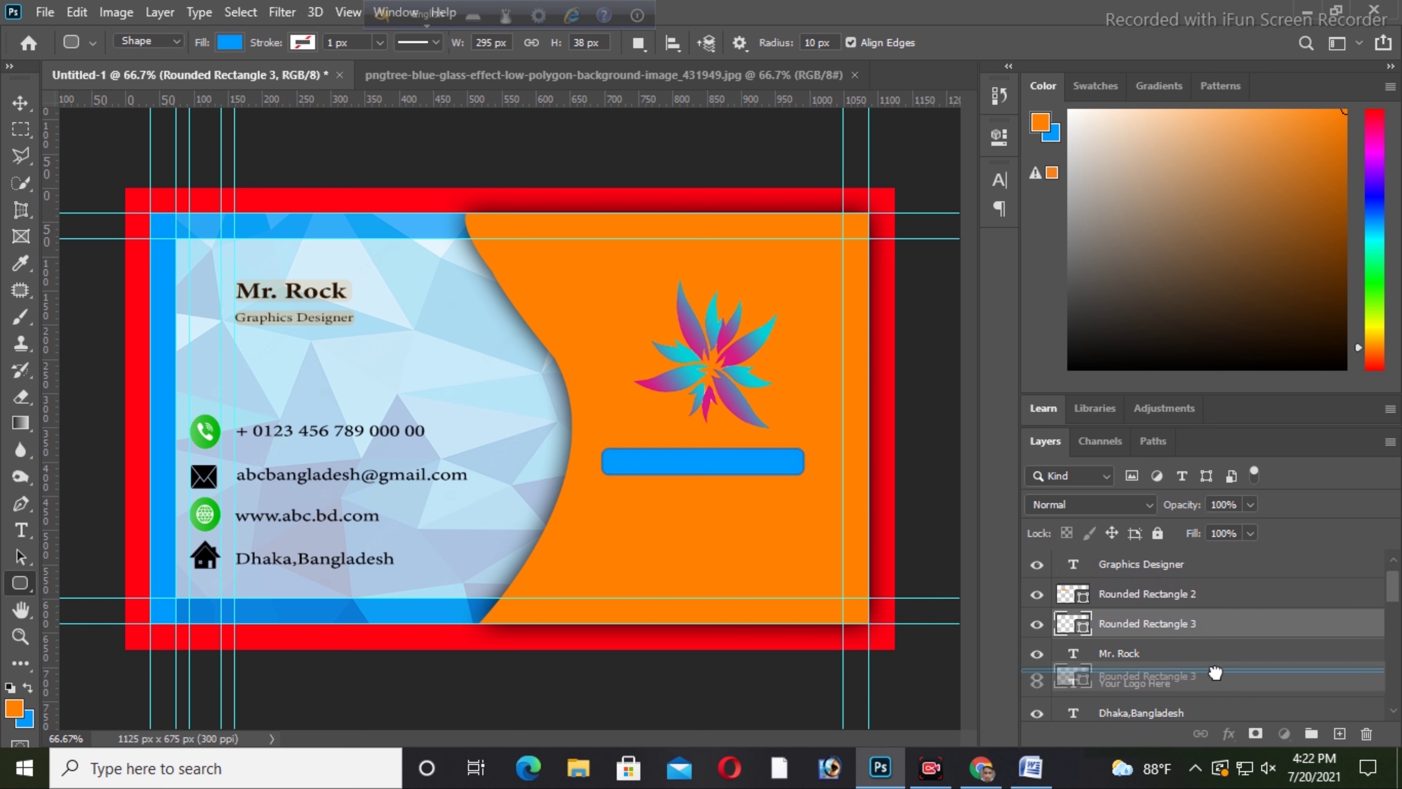
{"action": "scroll", "coordinate": [1224, 662], "scroll_direction": "down", "scroll_amount": 2}
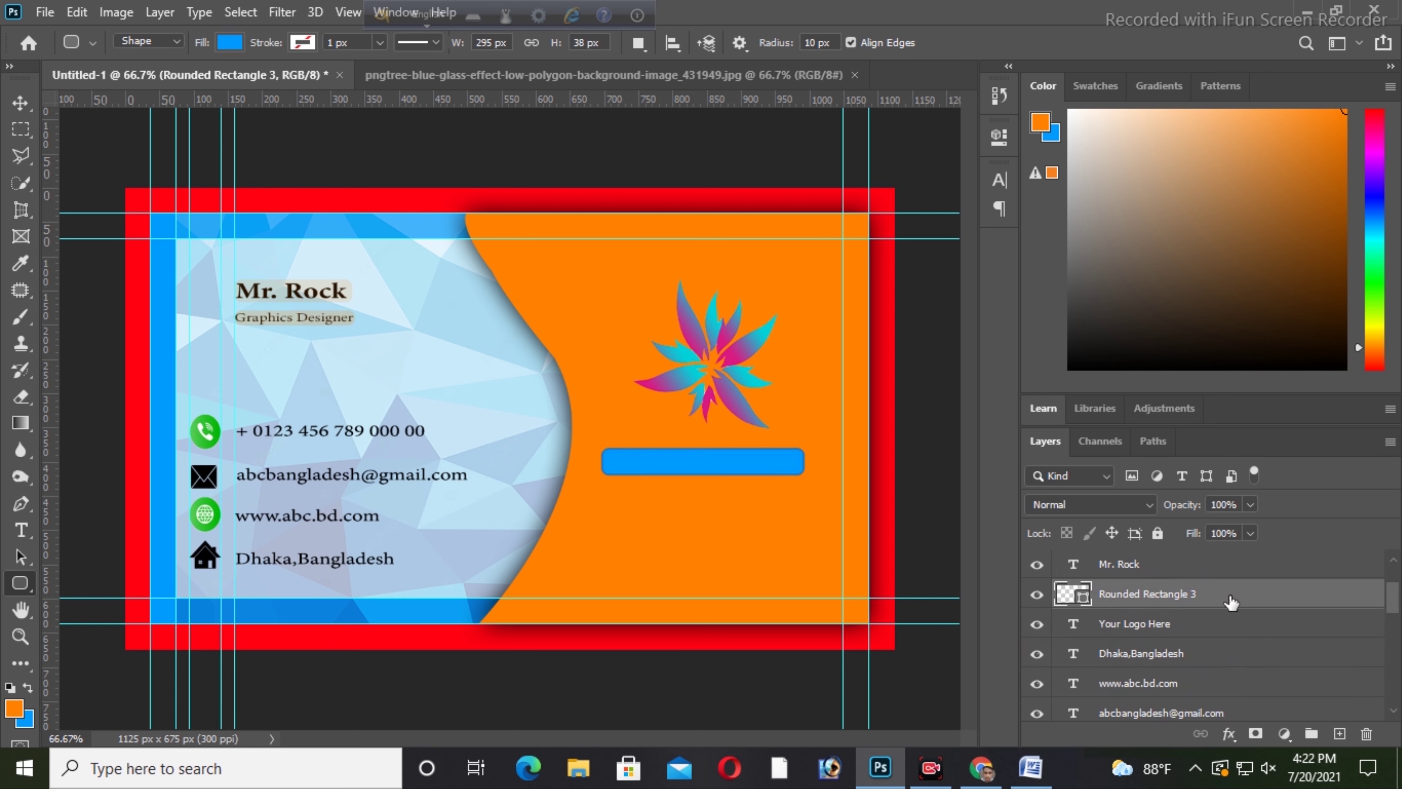
{"action": "left_click_drag", "start_coordinate": [1230, 597], "coordinate": [1228, 632]}
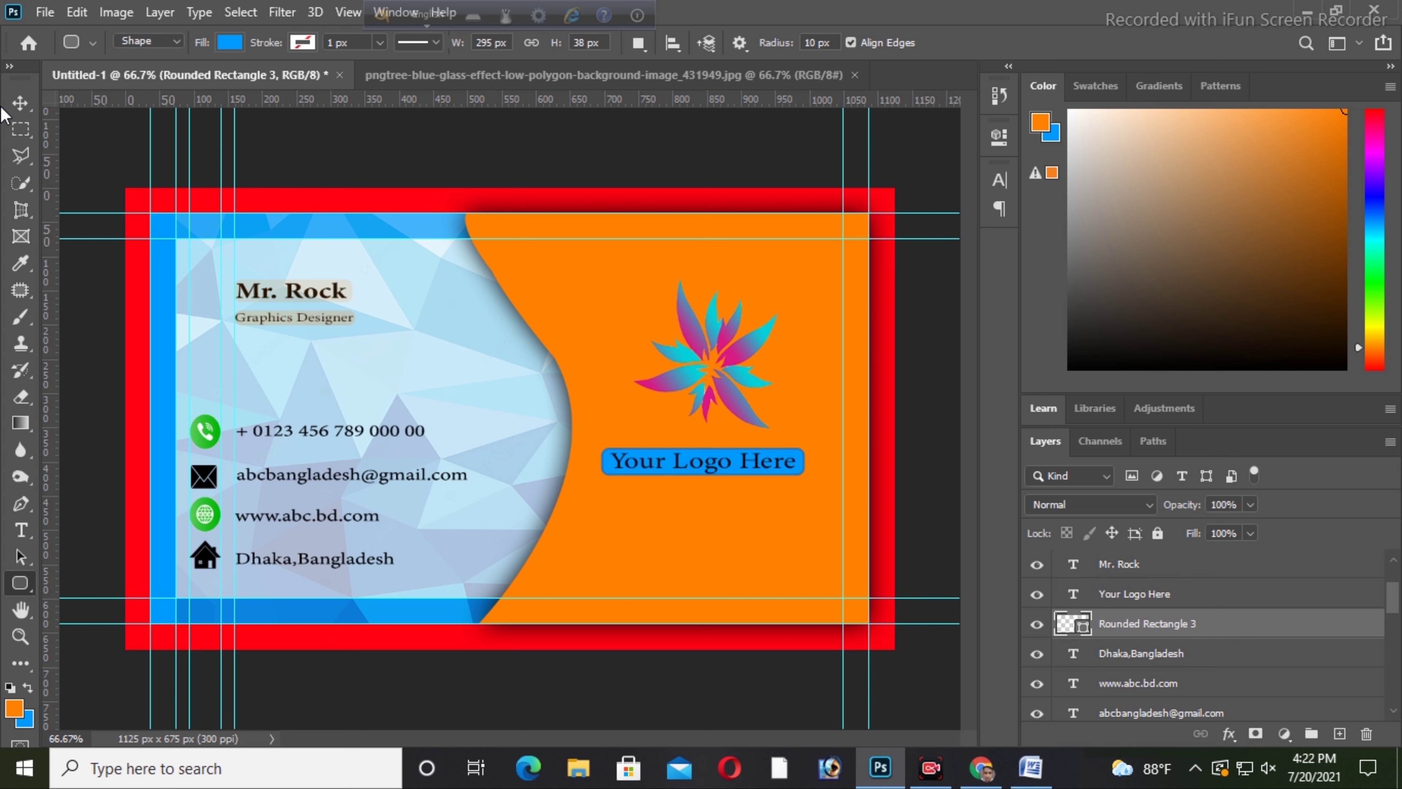
{"action": "left_click", "coordinate": [20, 102]}
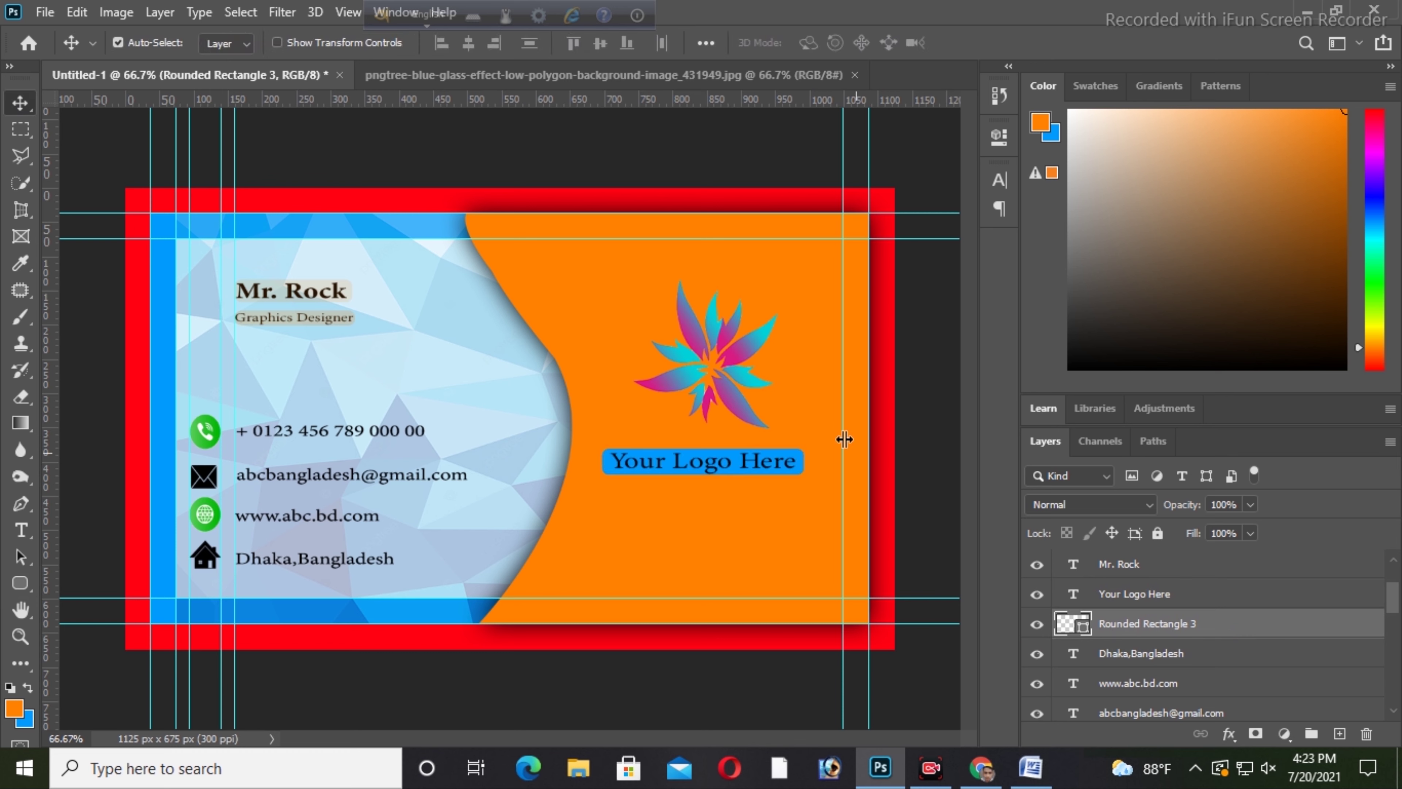
{"action": "scroll", "coordinate": [1173, 627], "scroll_direction": "down", "scroll_amount": 1}
{"action": "scroll", "coordinate": [1173, 624], "scroll_direction": "down", "scroll_amount": 1}
{"action": "scroll", "coordinate": [1173, 625], "scroll_direction": "up", "scroll_amount": 2}
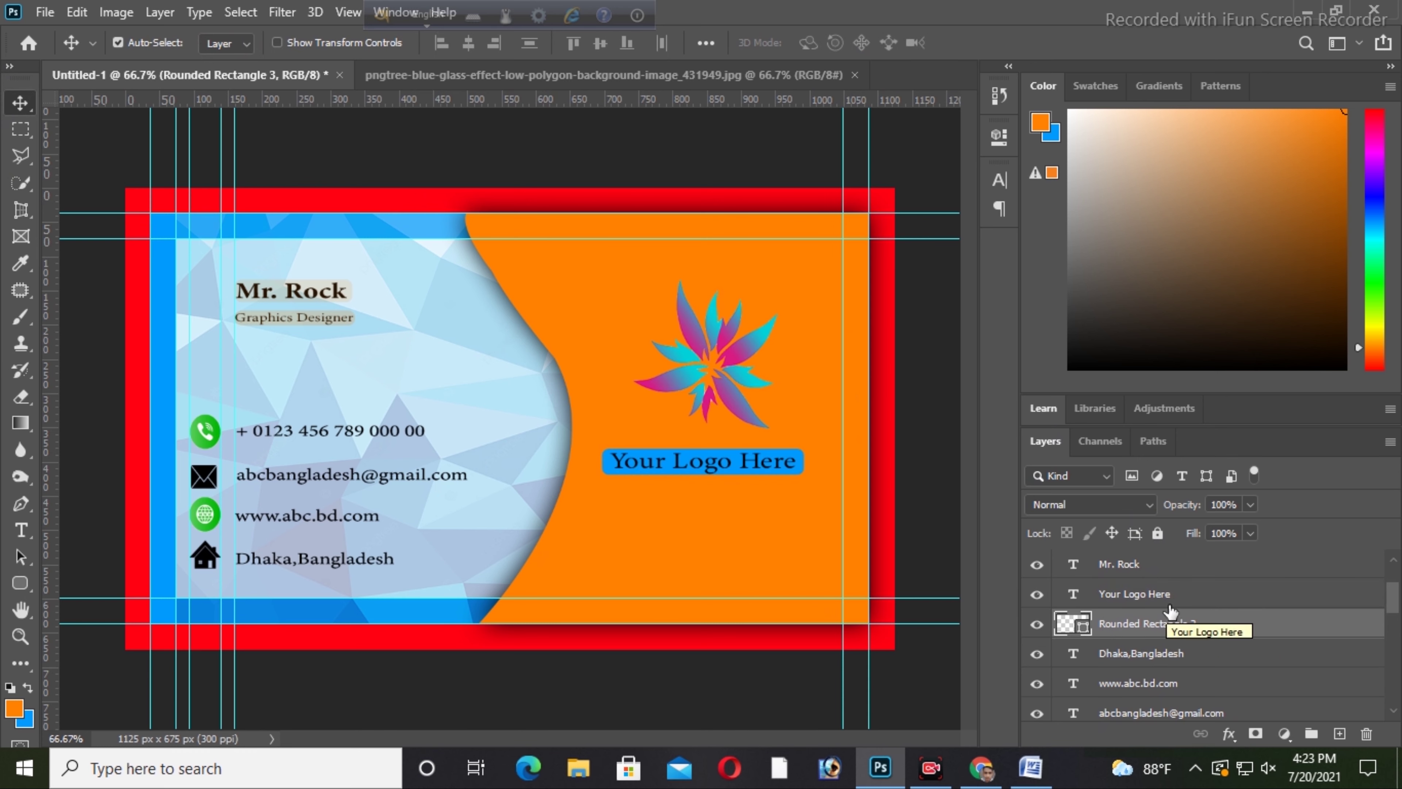
{"action": "left_click", "coordinate": [1184, 596], "text": "ctrl"}
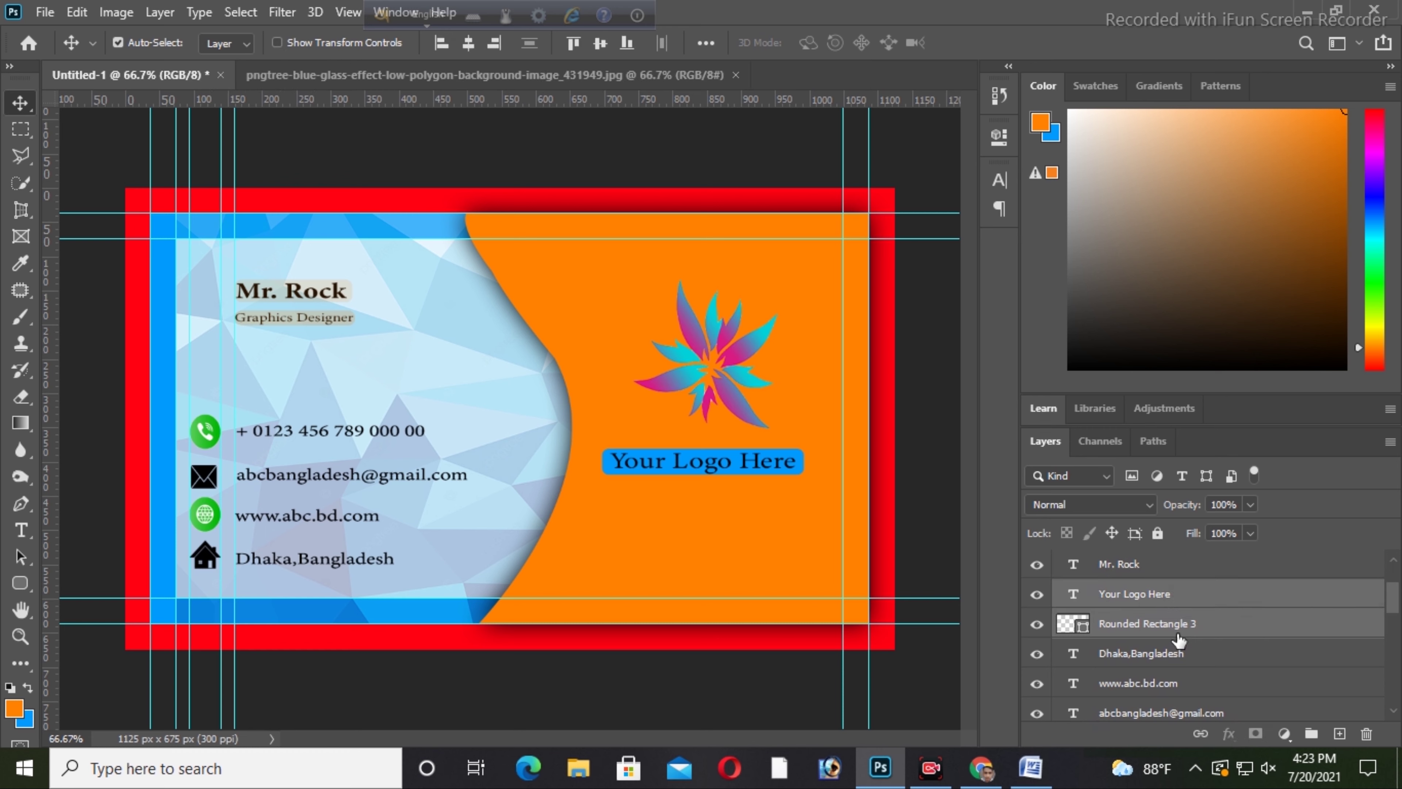
{"action": "scroll", "coordinate": [1186, 610], "scroll_direction": "down", "scroll_amount": 2}
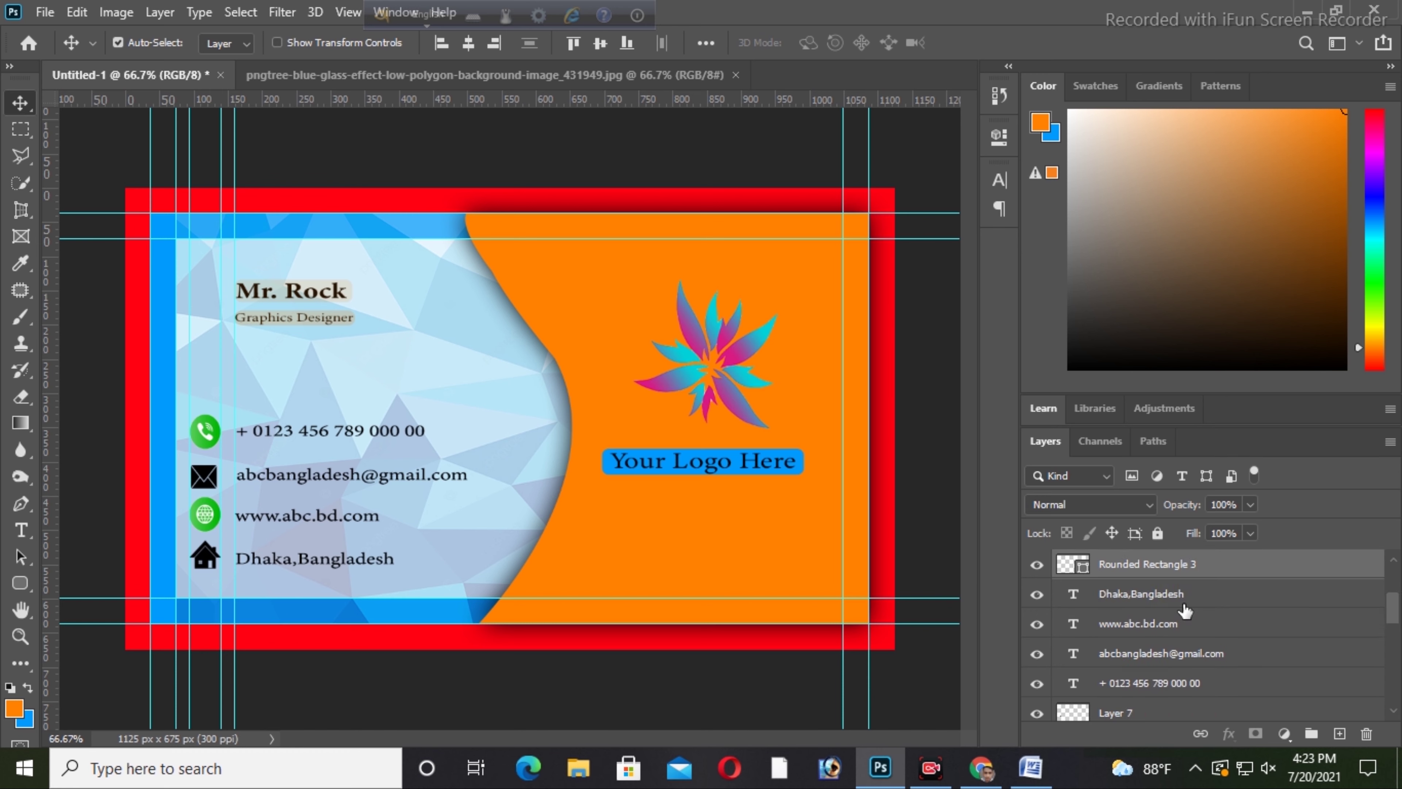
{"action": "scroll", "coordinate": [1185, 610], "scroll_direction": "down", "scroll_amount": 2}
{"action": "scroll", "coordinate": [1185, 610], "scroll_direction": "down", "scroll_amount": 2}
{"action": "left_click", "coordinate": [1037, 593]}
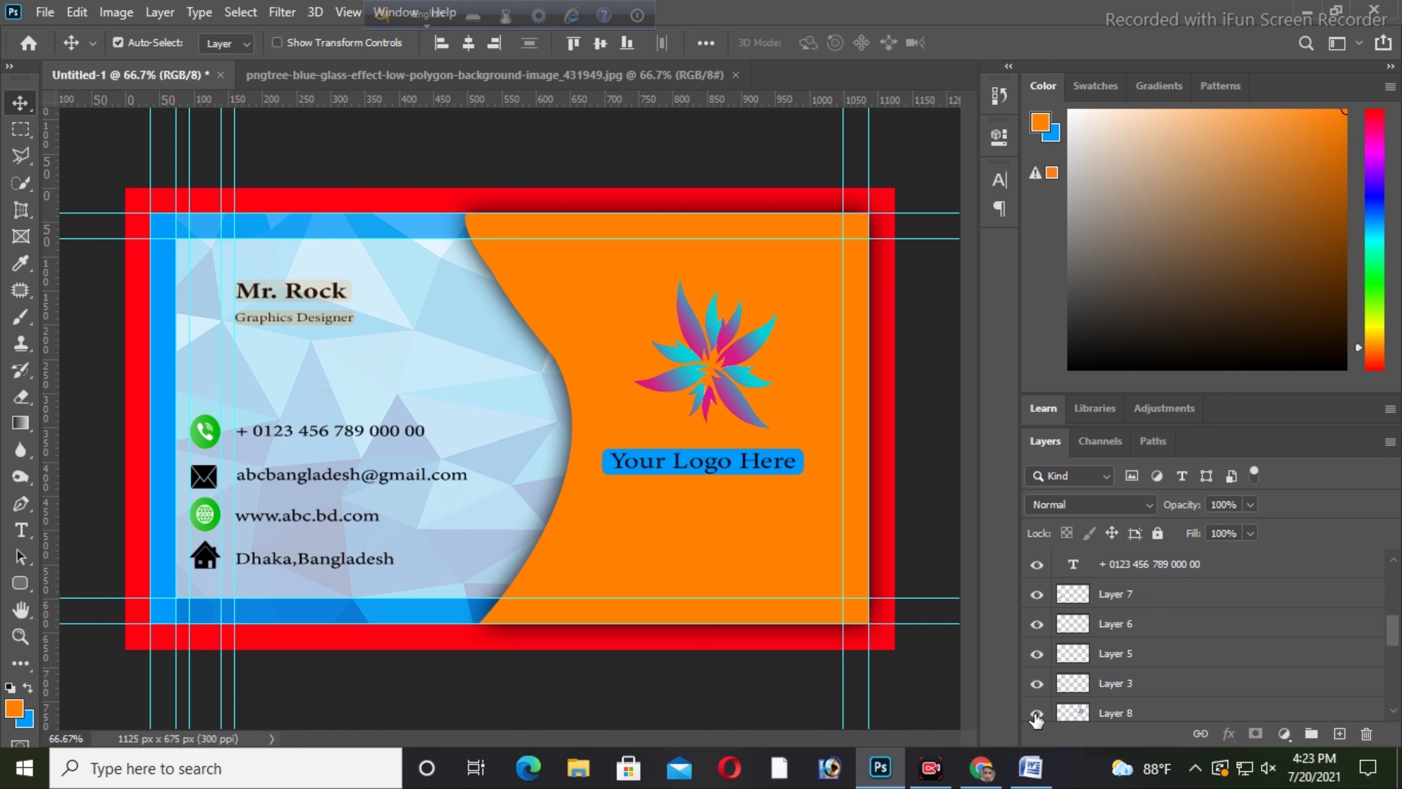
{"action": "scroll", "coordinate": [1041, 711], "scroll_direction": "down", "scroll_amount": 2}
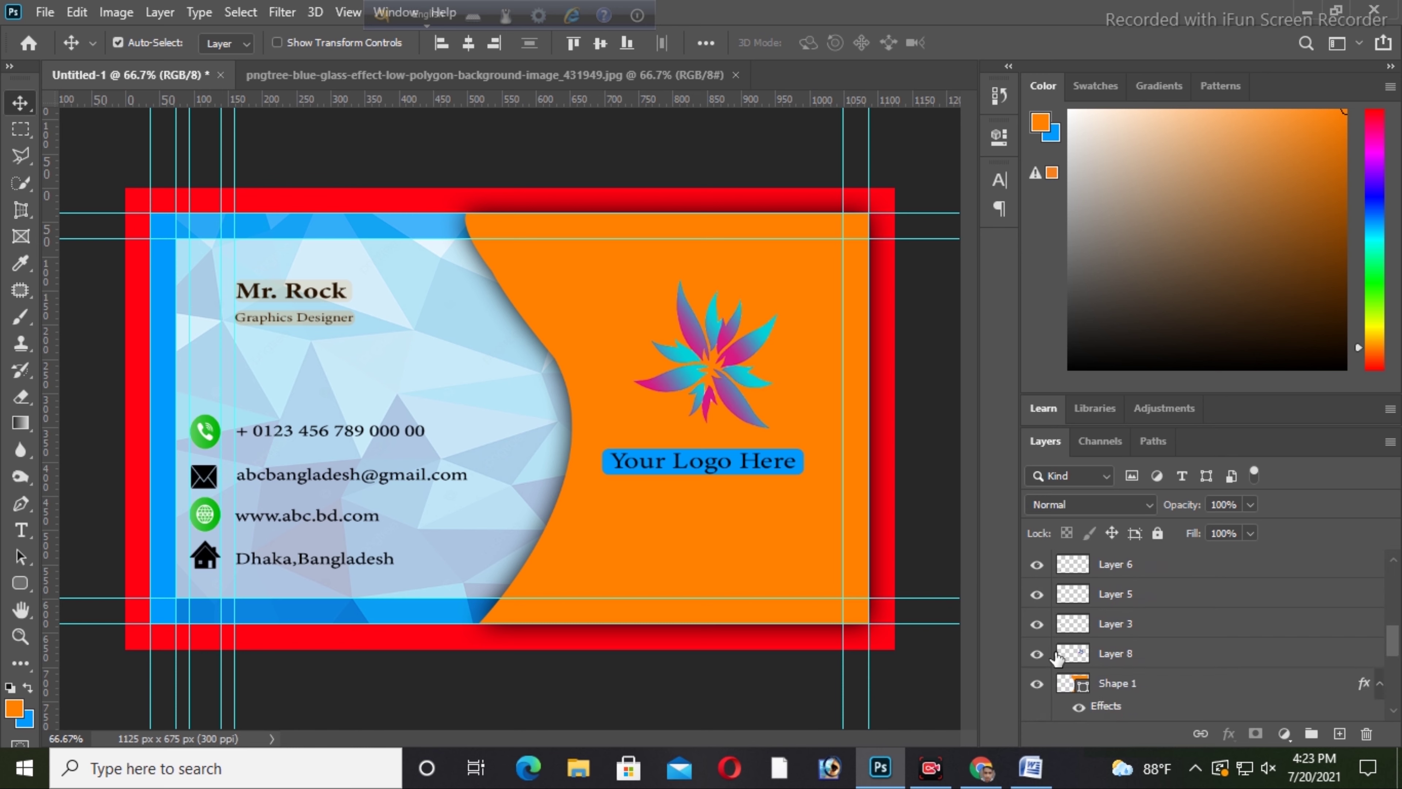
{"action": "left_click", "coordinate": [1036, 653]}
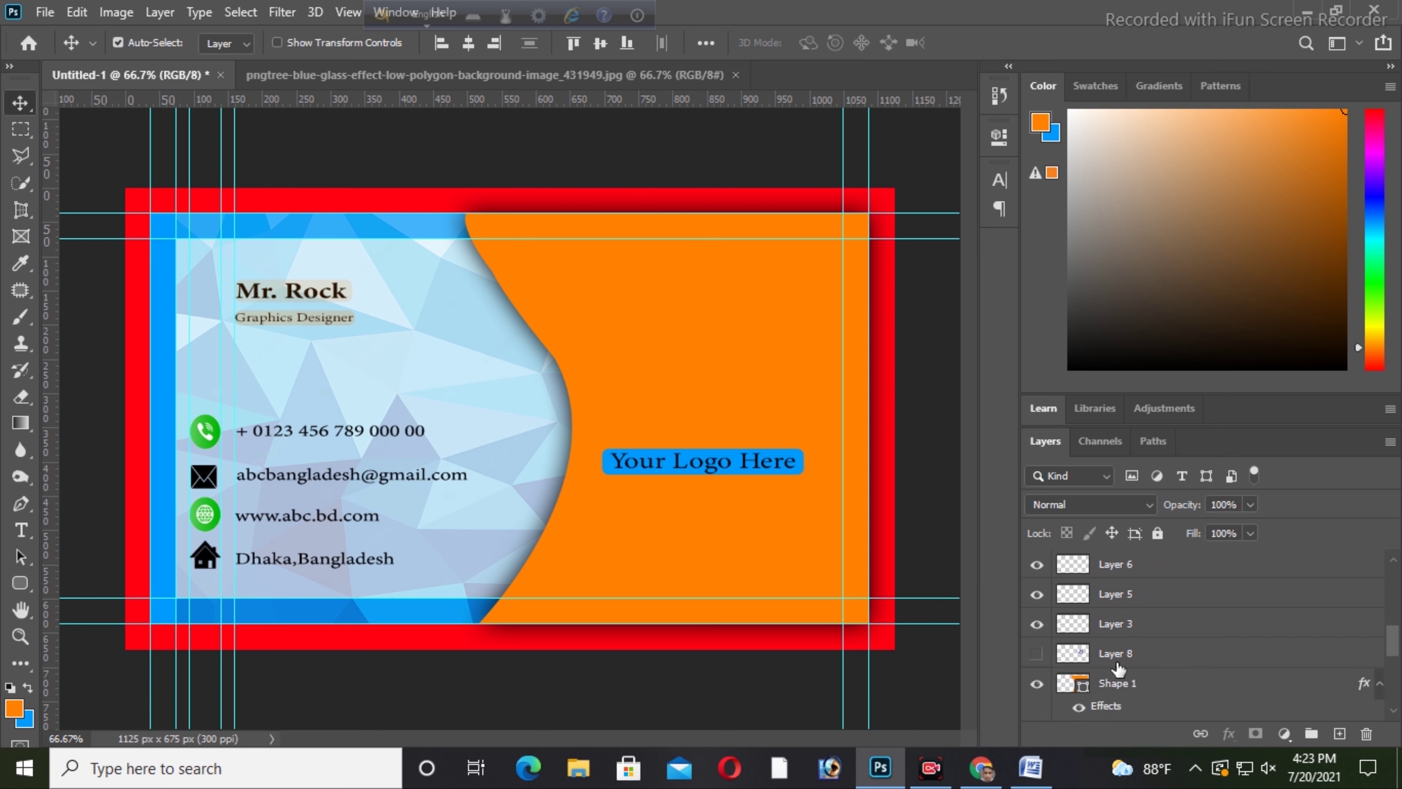
{"action": "left_click", "coordinate": [1036, 654]}
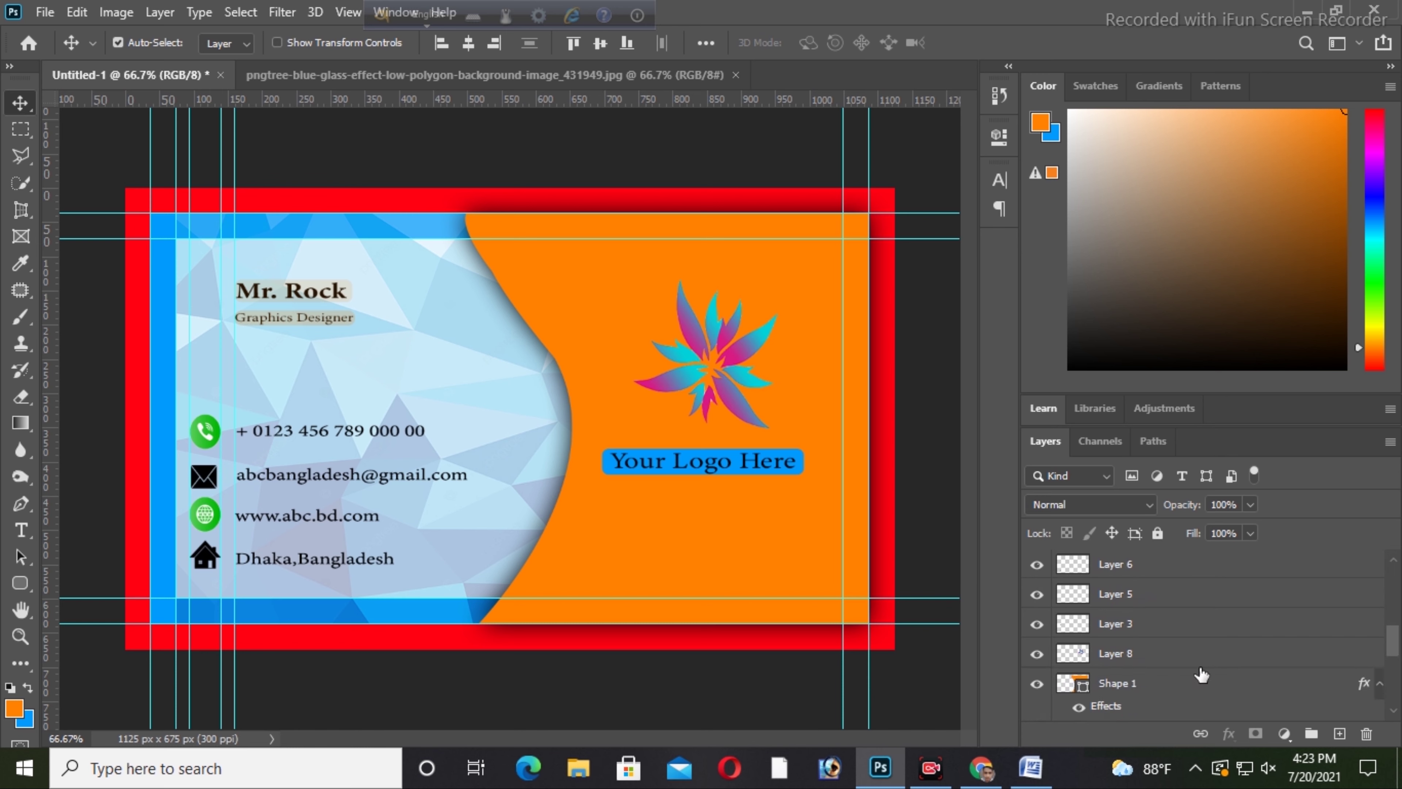
{"action": "key", "text": "ctrl+t"}
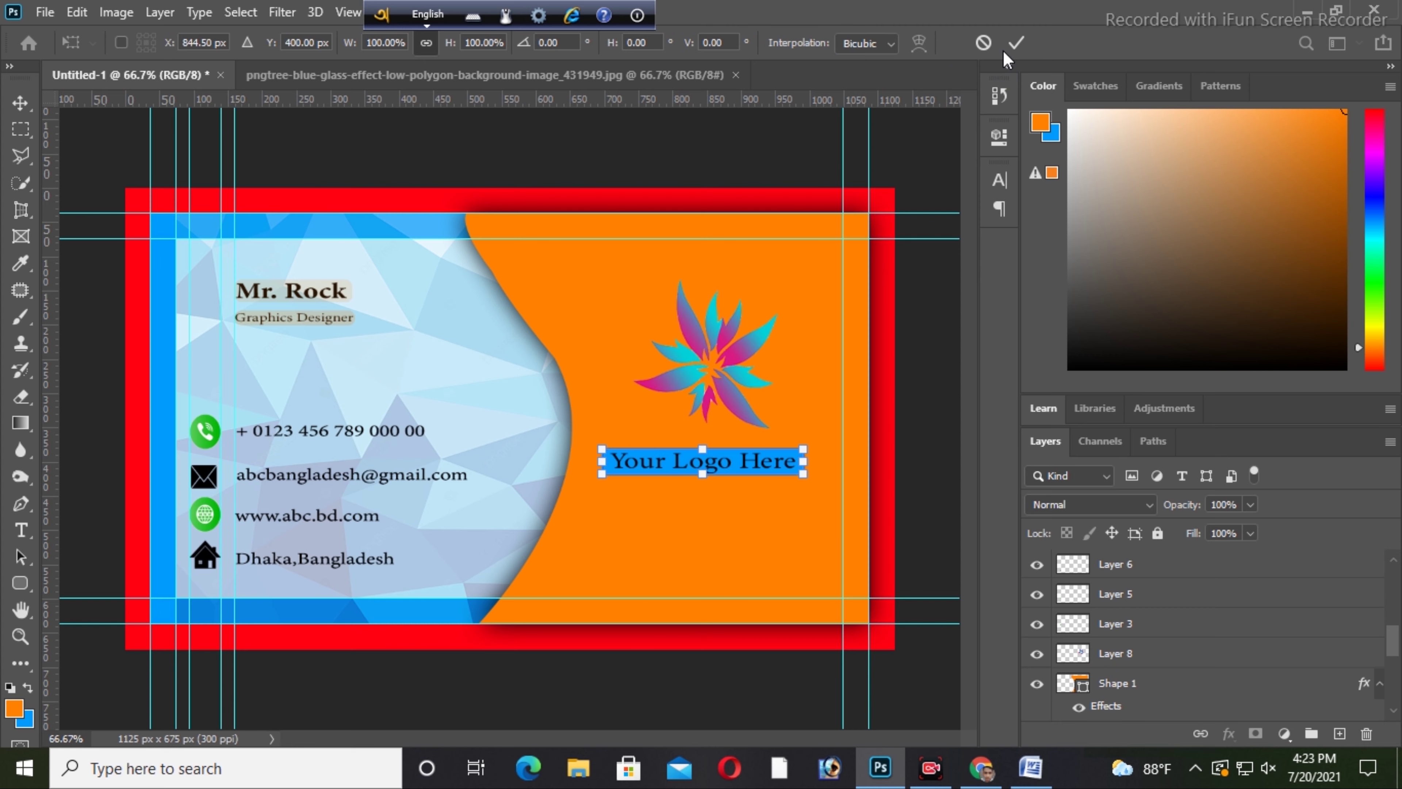
{"action": "left_click", "coordinate": [1017, 43]}
{"action": "double_click", "coordinate": [1141, 657]}
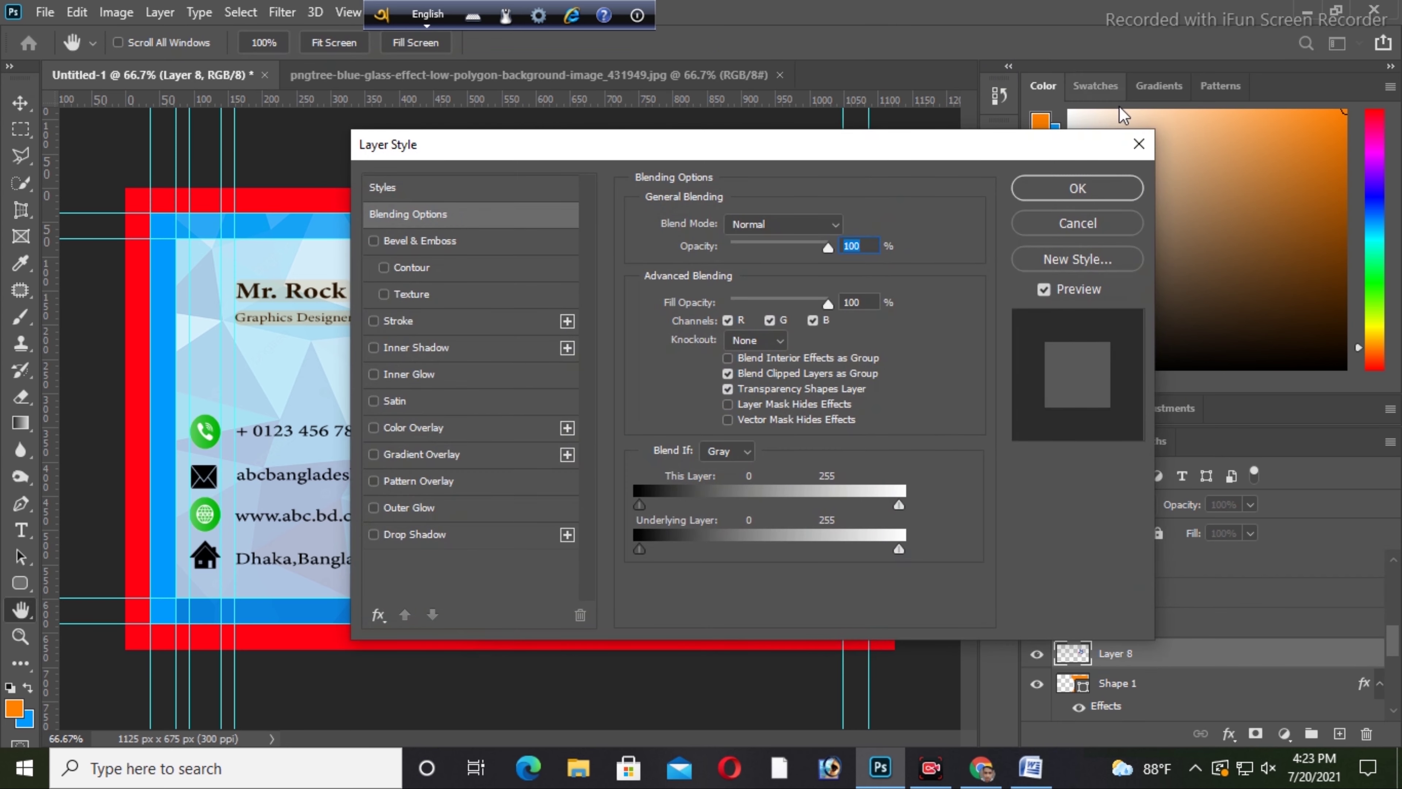
{"action": "left_click", "coordinate": [1119, 221]}
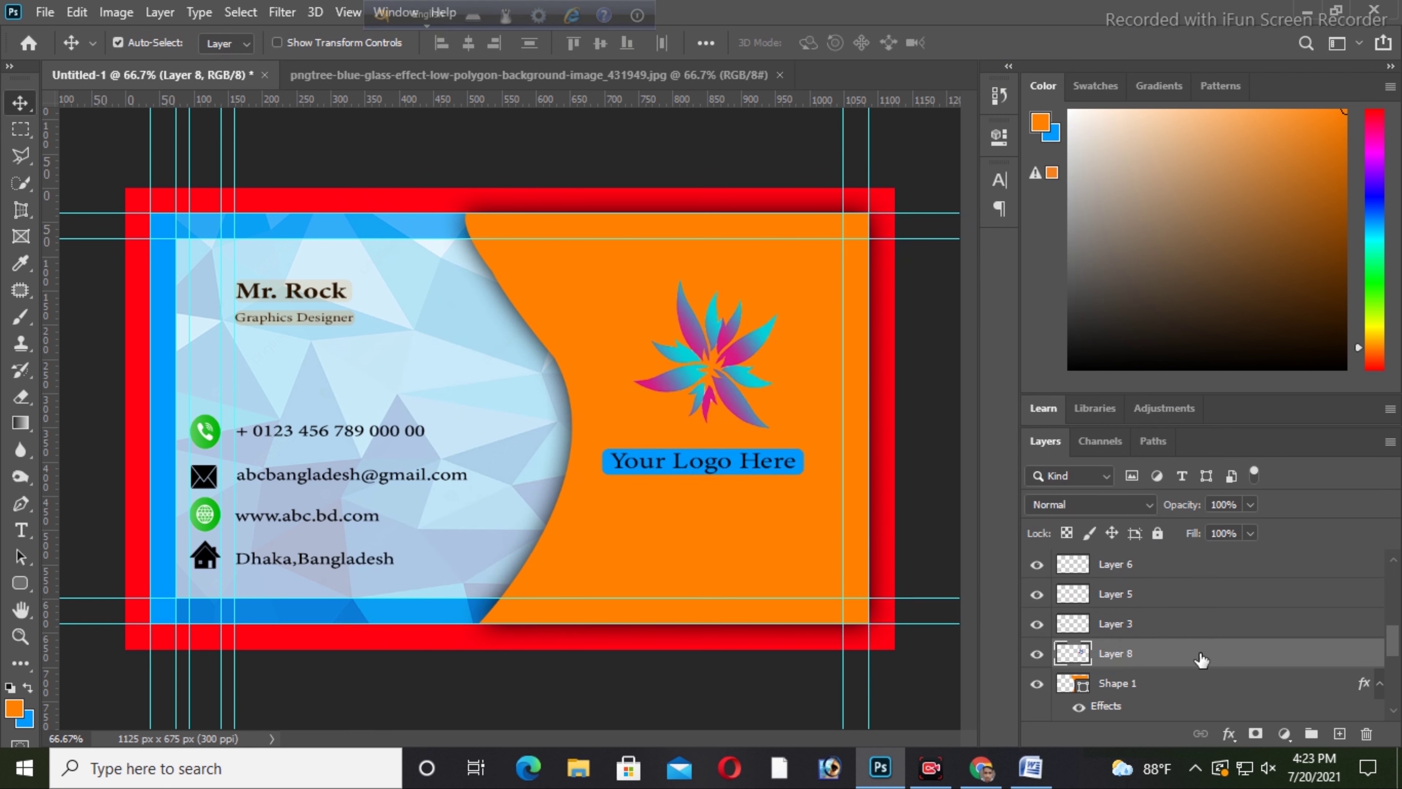
{"action": "scroll", "coordinate": [1184, 659], "scroll_direction": "up", "scroll_amount": 3}
{"action": "scroll", "coordinate": [1201, 659], "scroll_direction": "up", "scroll_amount": 2}
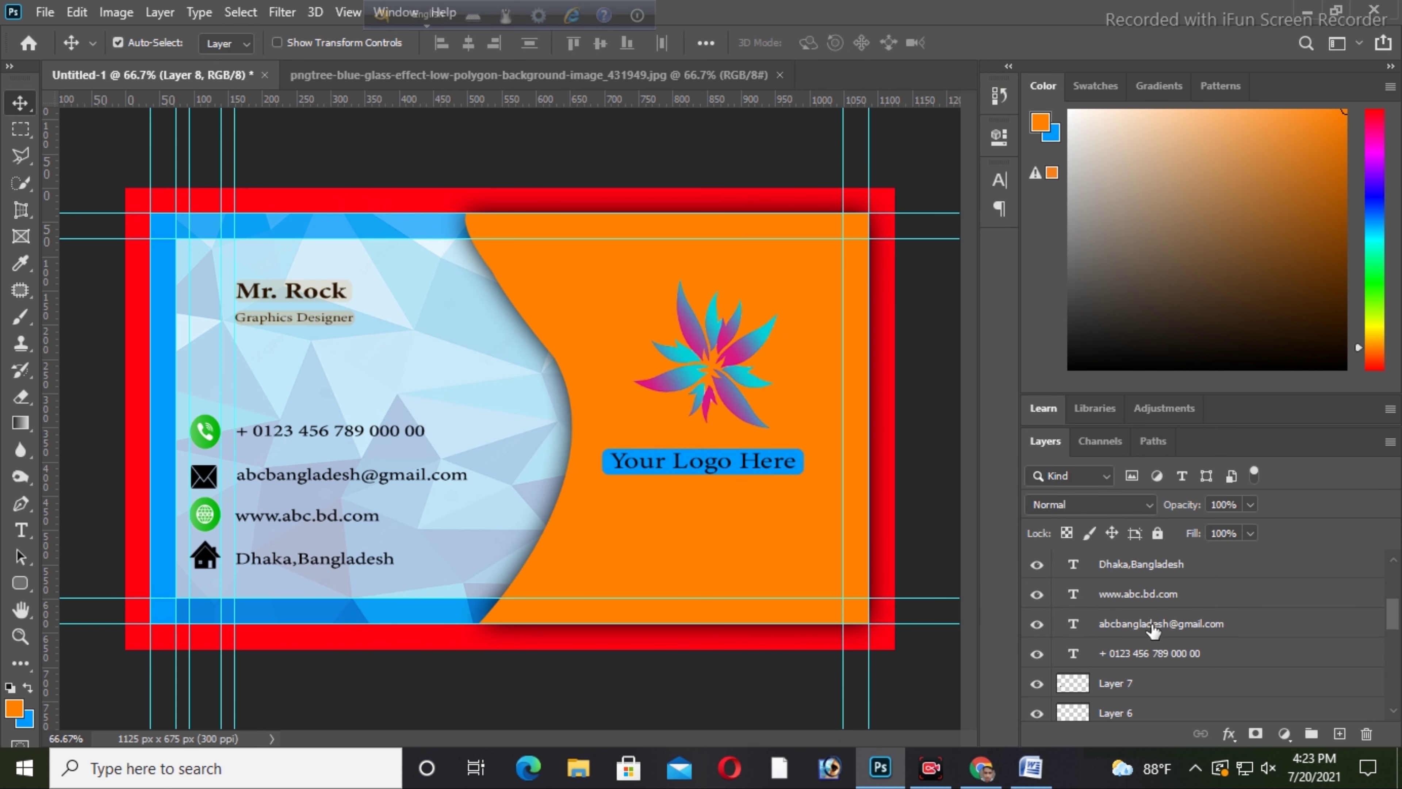
{"action": "scroll", "coordinate": [1170, 580], "scroll_direction": "up", "scroll_amount": 2}
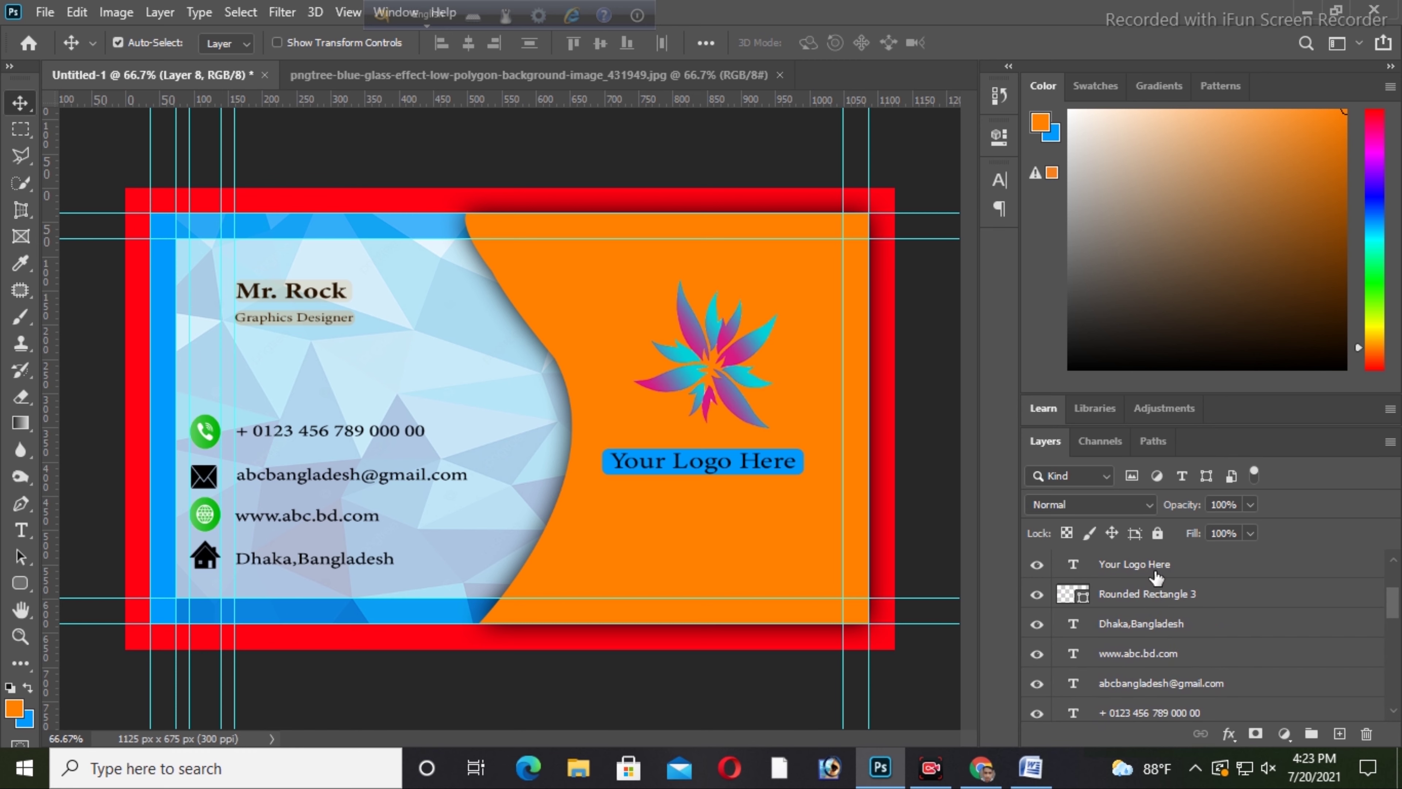
{"action": "left_click", "coordinate": [1159, 572], "text": "ctrl"}
{"action": "left_click", "coordinate": [1178, 593], "text": "ctrl"}
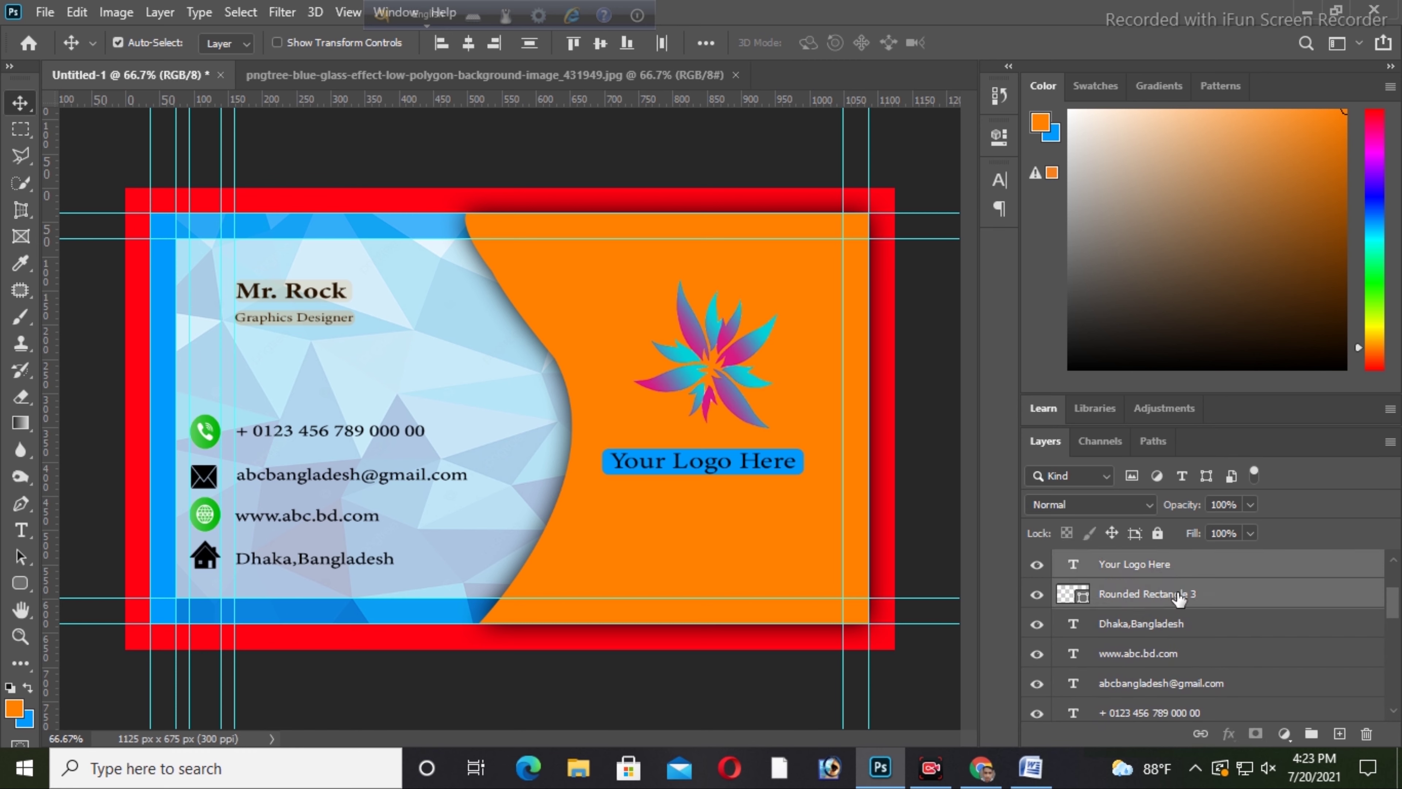
- Enlarge the logo and 'Your Logo Here' label to about 110% × 115%, nudge them down-right, and commit
{"action": "key", "text": "ctrl+t"}
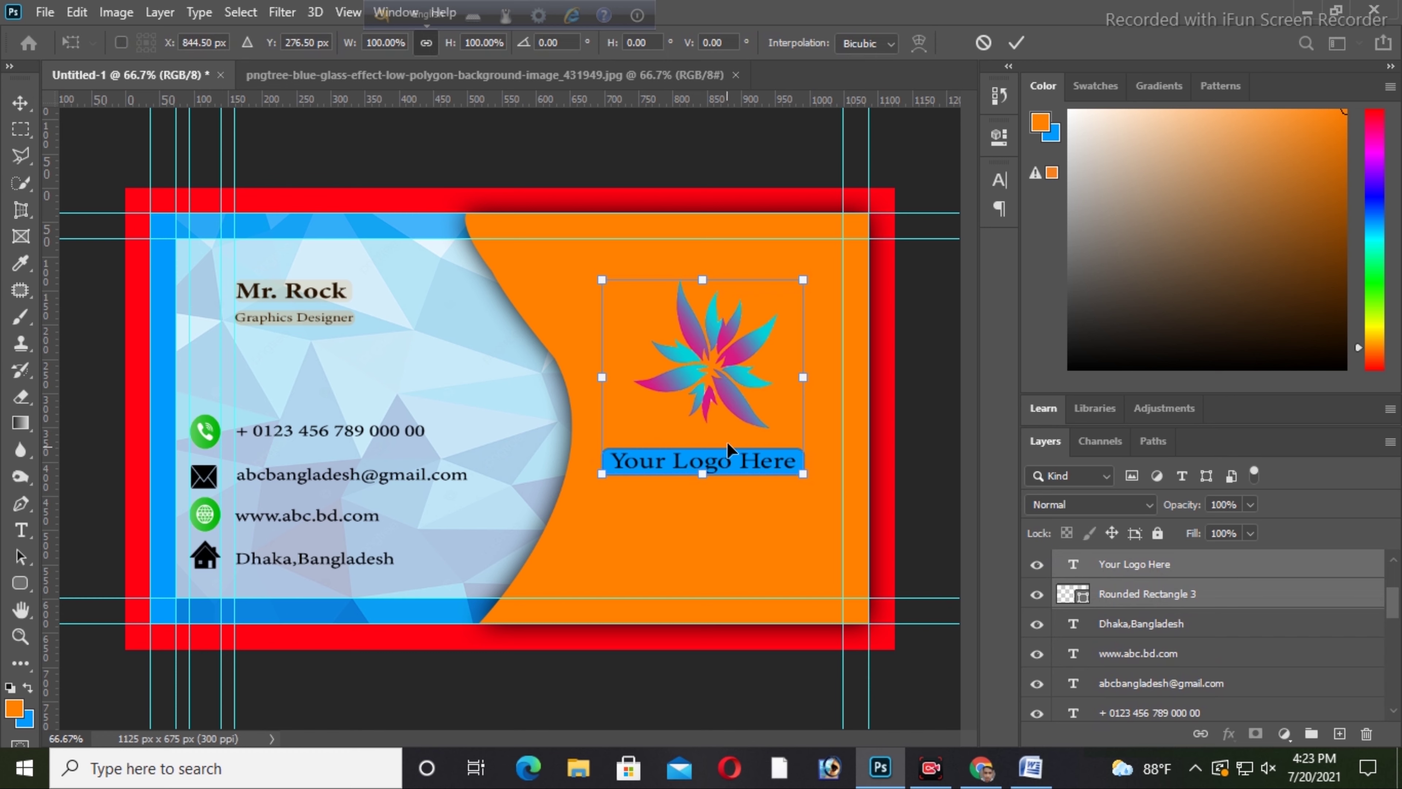
{"action": "key", "text": "shift+Down"}
{"action": "key", "text": "shift+Down"}
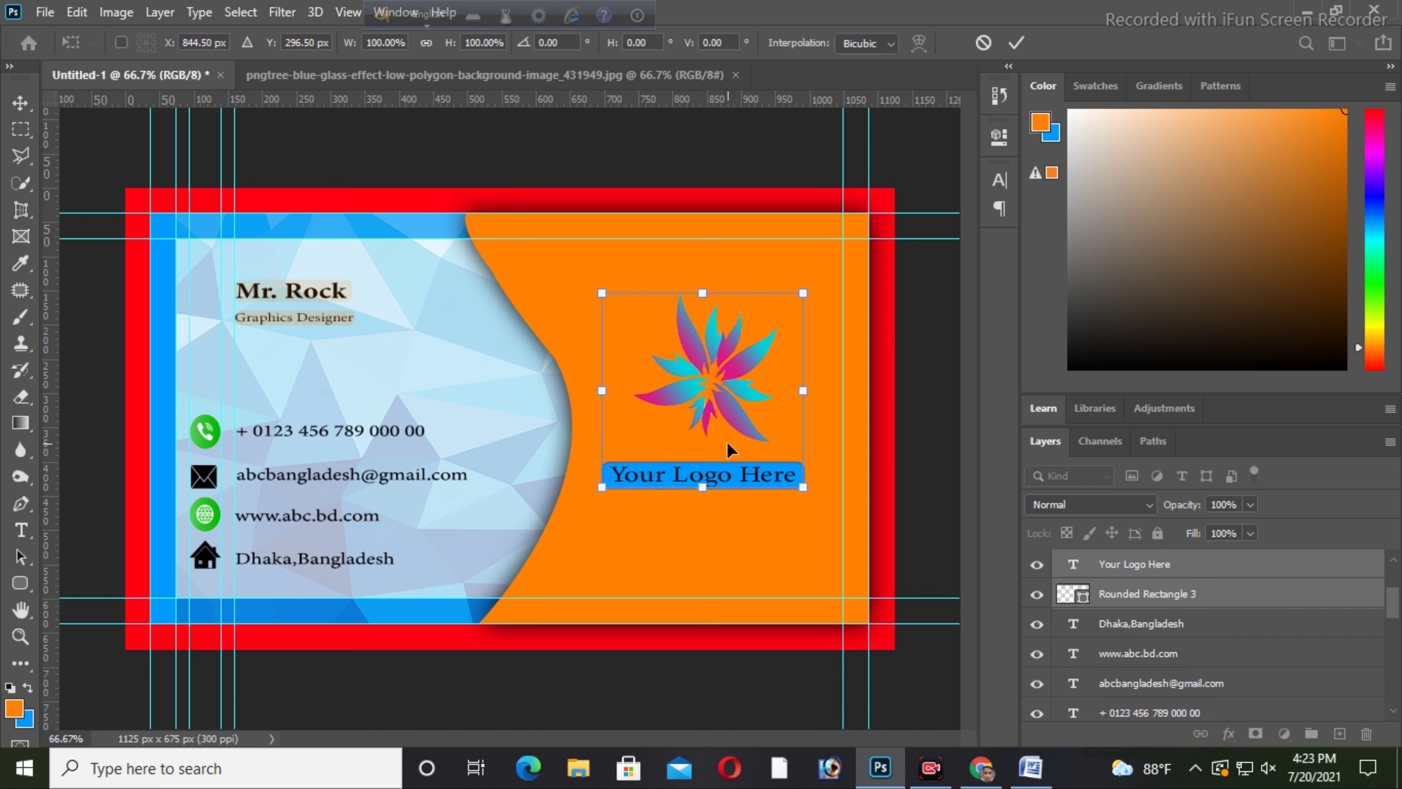
{"action": "key", "text": "shift+Down"}
{"action": "key", "text": "shift+Down"}
{"action": "key", "text": "shift+Down"}
{"action": "key", "text": "shift+Down"}
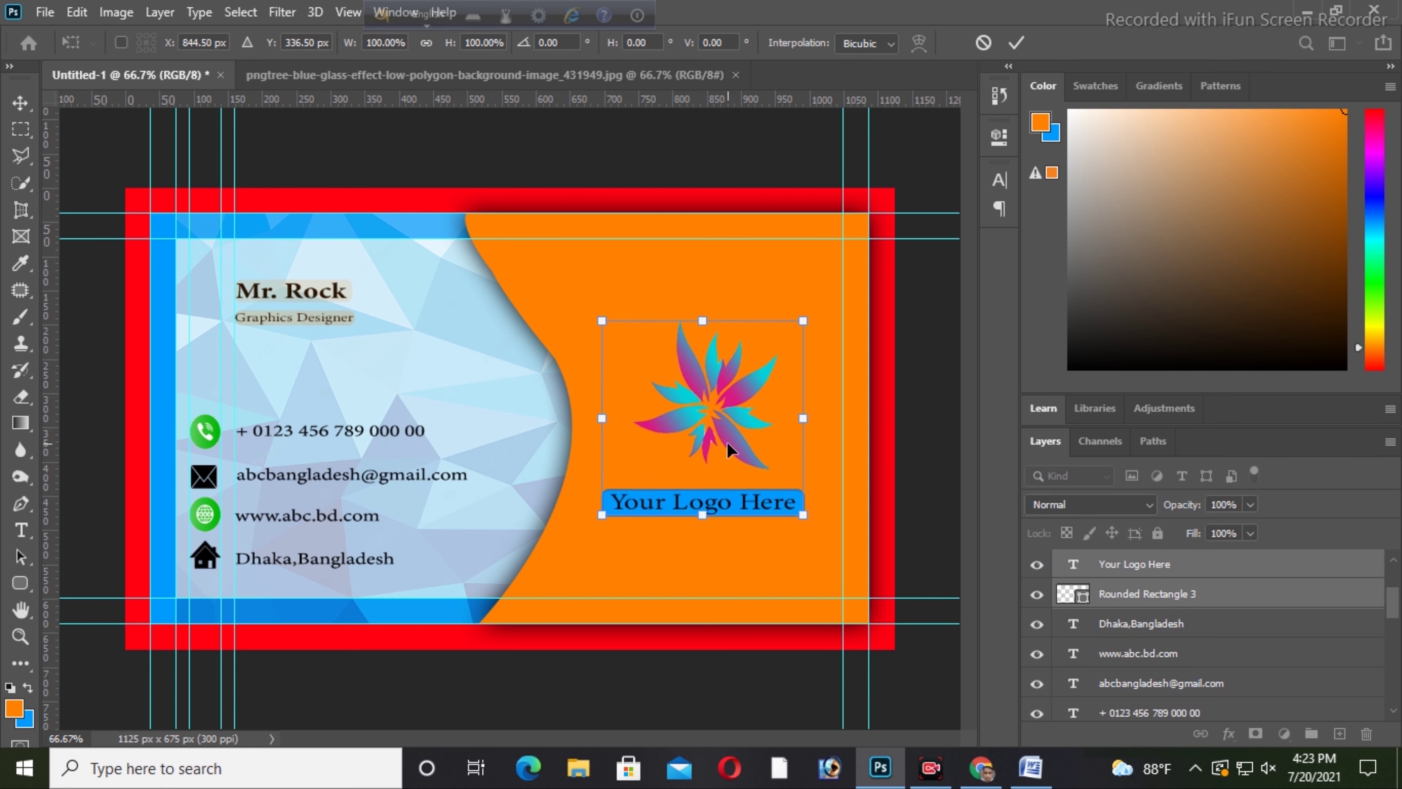
{"action": "key", "text": "shift+Right"}
{"action": "key", "text": "shift+Right"}
{"action": "key", "text": "shift+Right"}
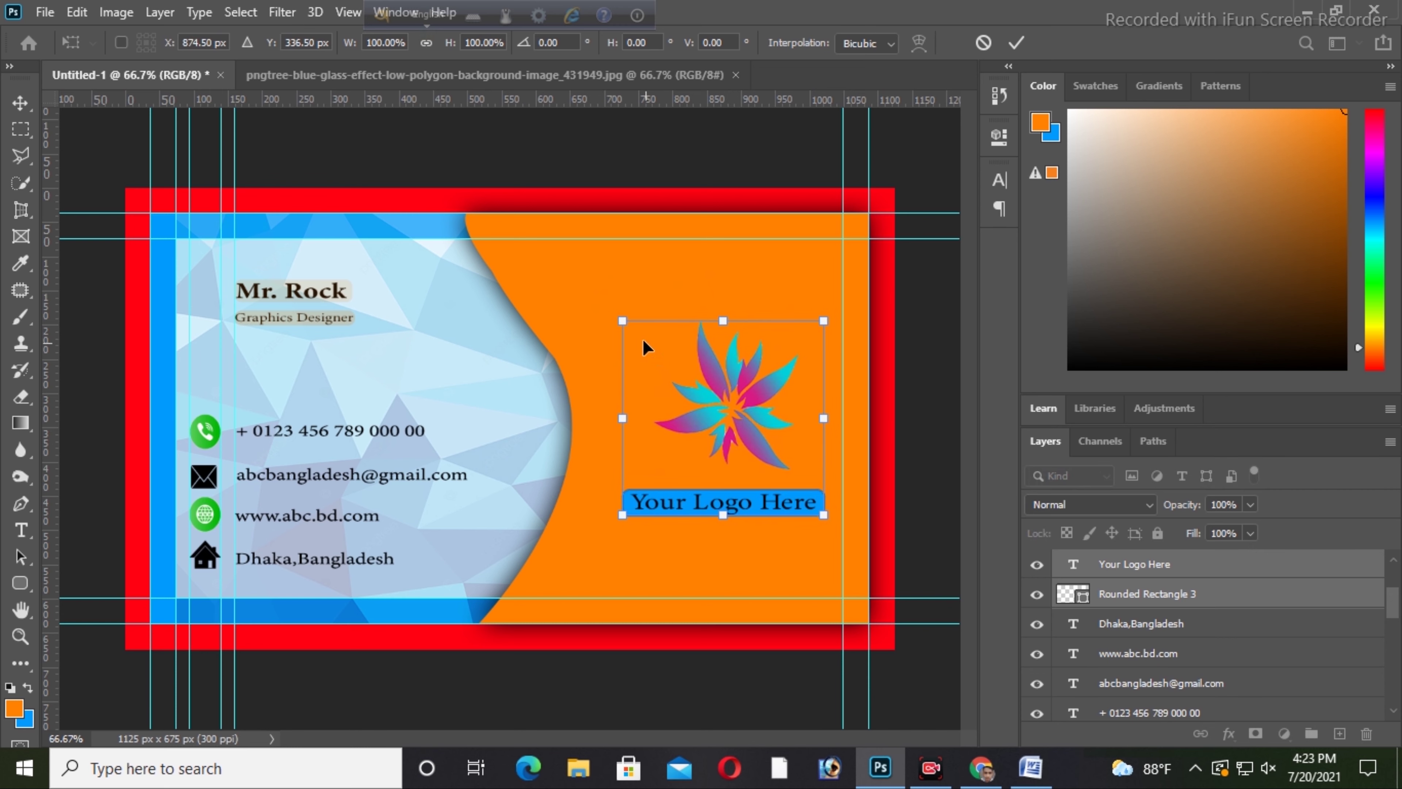
{"action": "left_click_drag", "start_coordinate": [622, 321], "coordinate": [603, 291]}
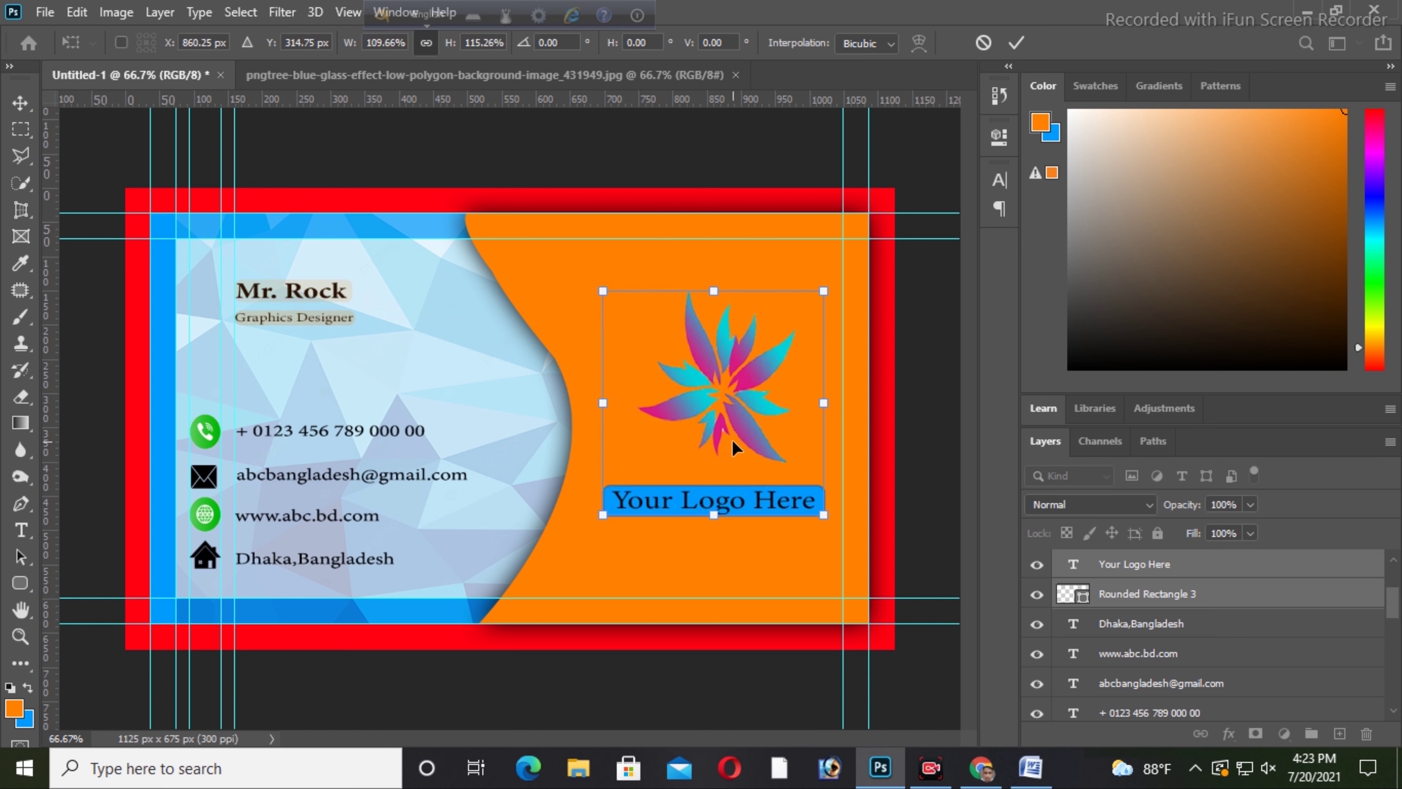
{"action": "key", "text": "Down"}
{"action": "key", "text": "Down"}
{"action": "key", "text": "Down"}
{"action": "key", "text": "Down"}
{"action": "key", "text": "Down"}
{"action": "key", "text": "Down"}
{"action": "key", "text": "Down"}
{"action": "key", "text": "Down"}
{"action": "key", "text": "Down"}
{"action": "key", "text": "Down"}
{"action": "key", "text": "Down"}
{"action": "key", "text": "Down"}
{"action": "key", "text": "Up"}
{"action": "key", "text": "Up"}
{"action": "key", "text": "Up"}
{"action": "key", "text": "Right"}
{"action": "key", "text": "Right"}
{"action": "key", "text": "Right"}
{"action": "key", "text": "Right"}
{"action": "key", "text": "Right"}
{"action": "key", "text": "Right"}
{"action": "key", "text": "Right"}
{"action": "key", "text": "Right"}
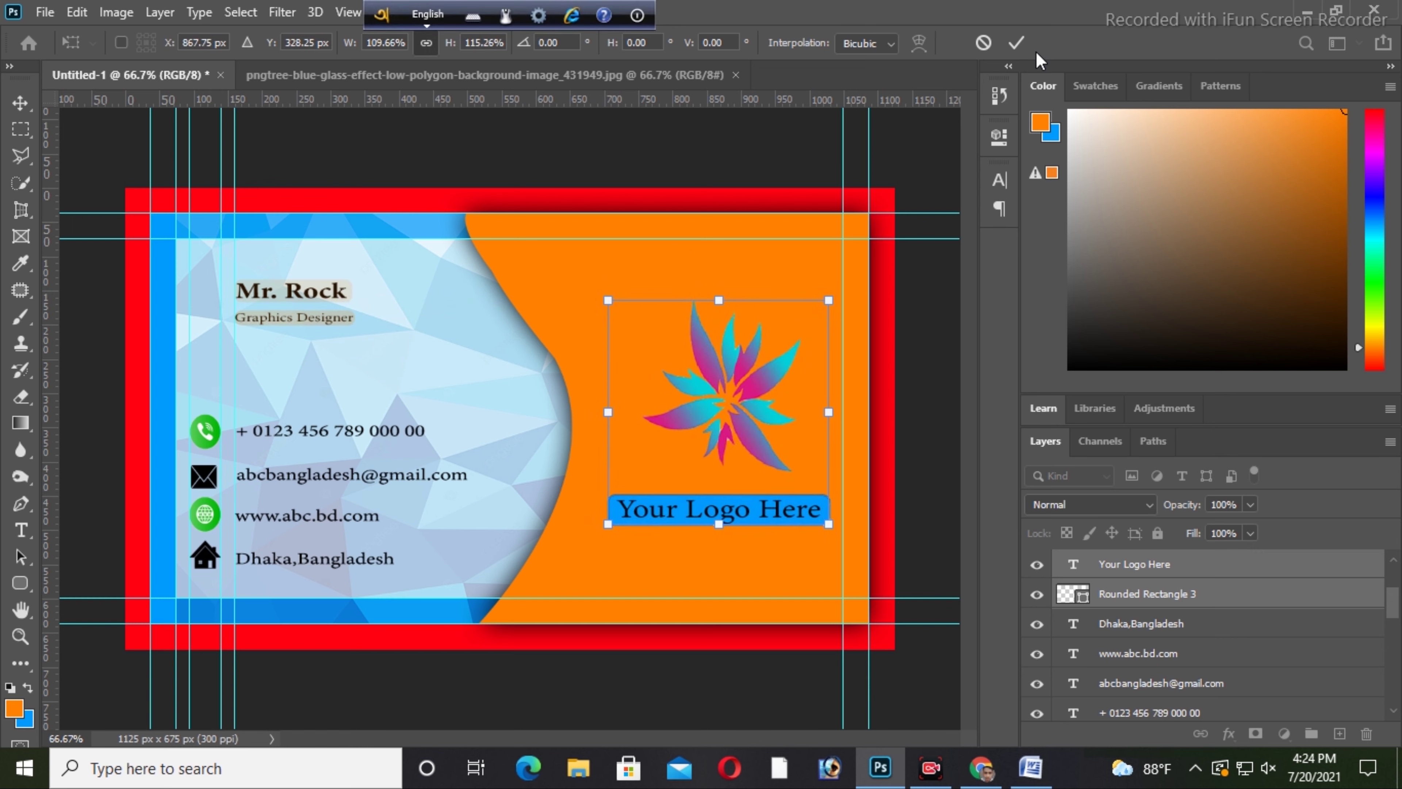
{"action": "left_click", "coordinate": [1020, 46]}
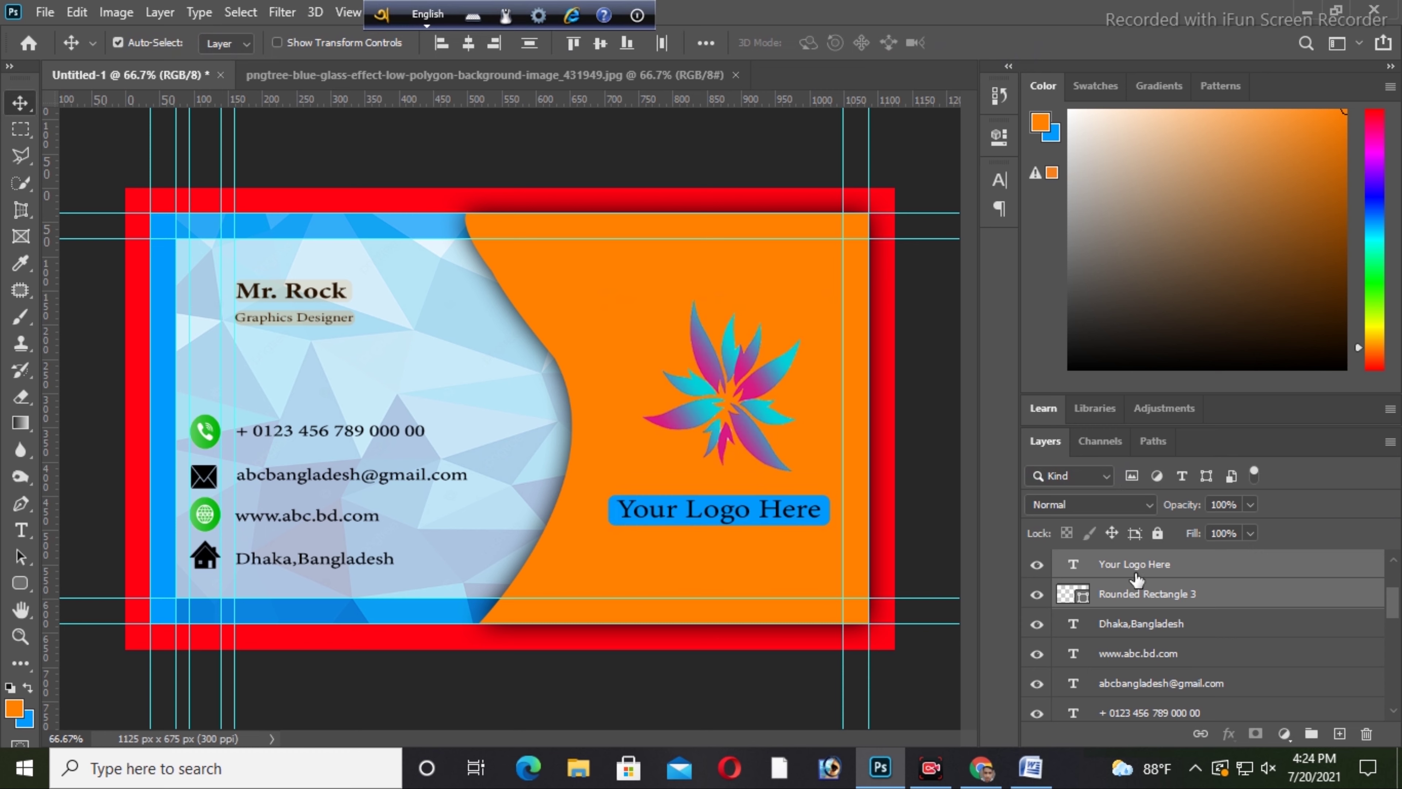
- Raise the low-poly background Layer 9 to 58% opacity
{"action": "left_click", "coordinate": [1164, 594]}
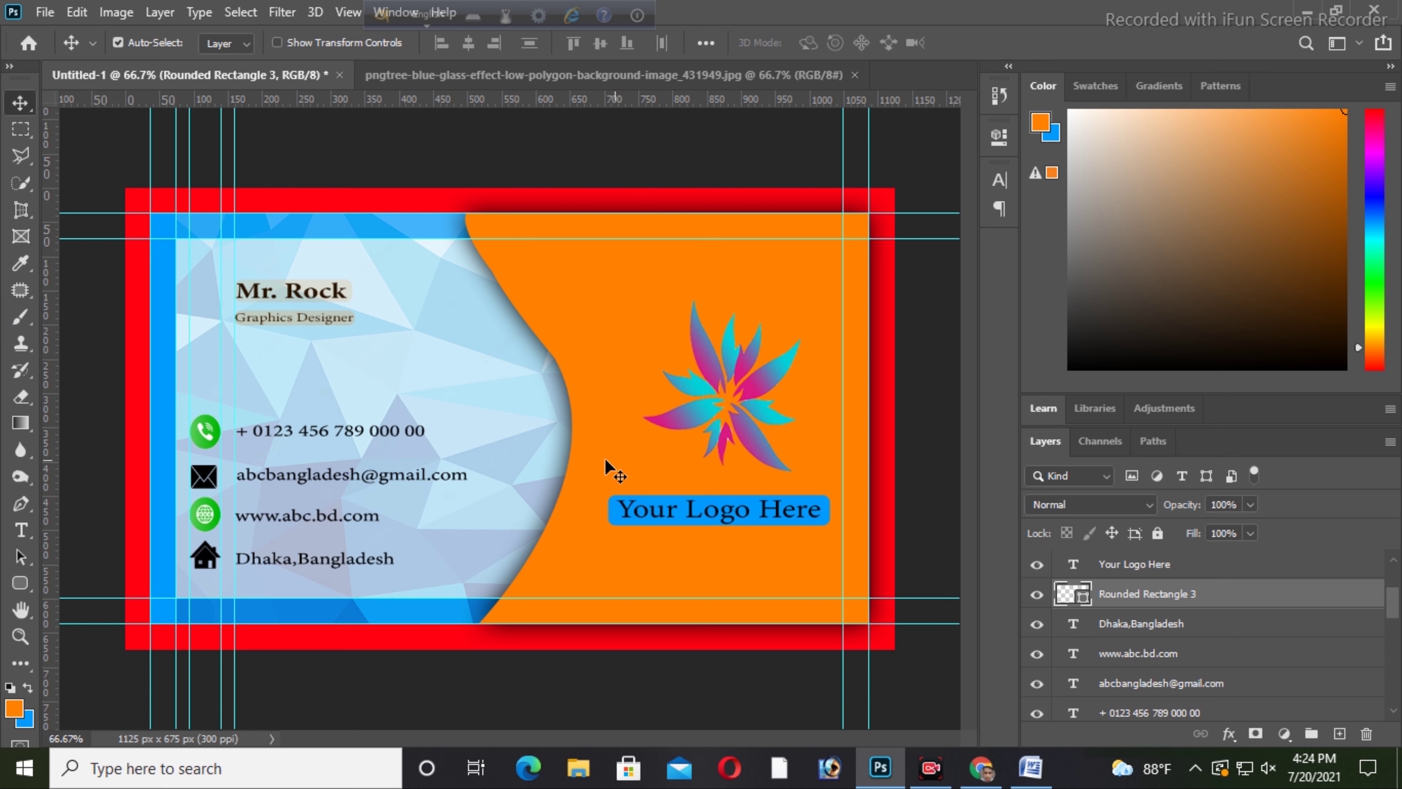
{"action": "left_click", "coordinate": [497, 407]}
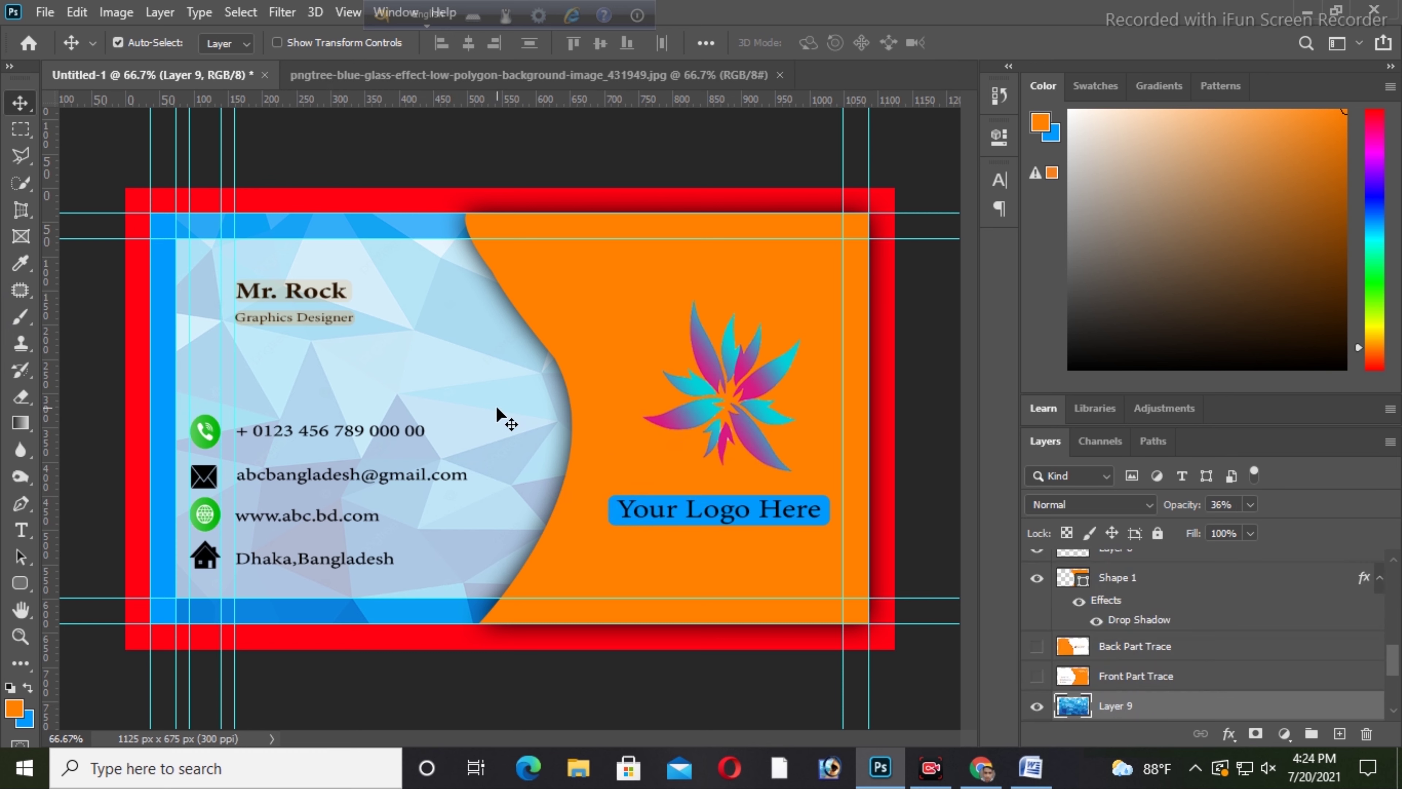
{"action": "scroll", "coordinate": [1166, 656], "scroll_direction": "down", "scroll_amount": 2}
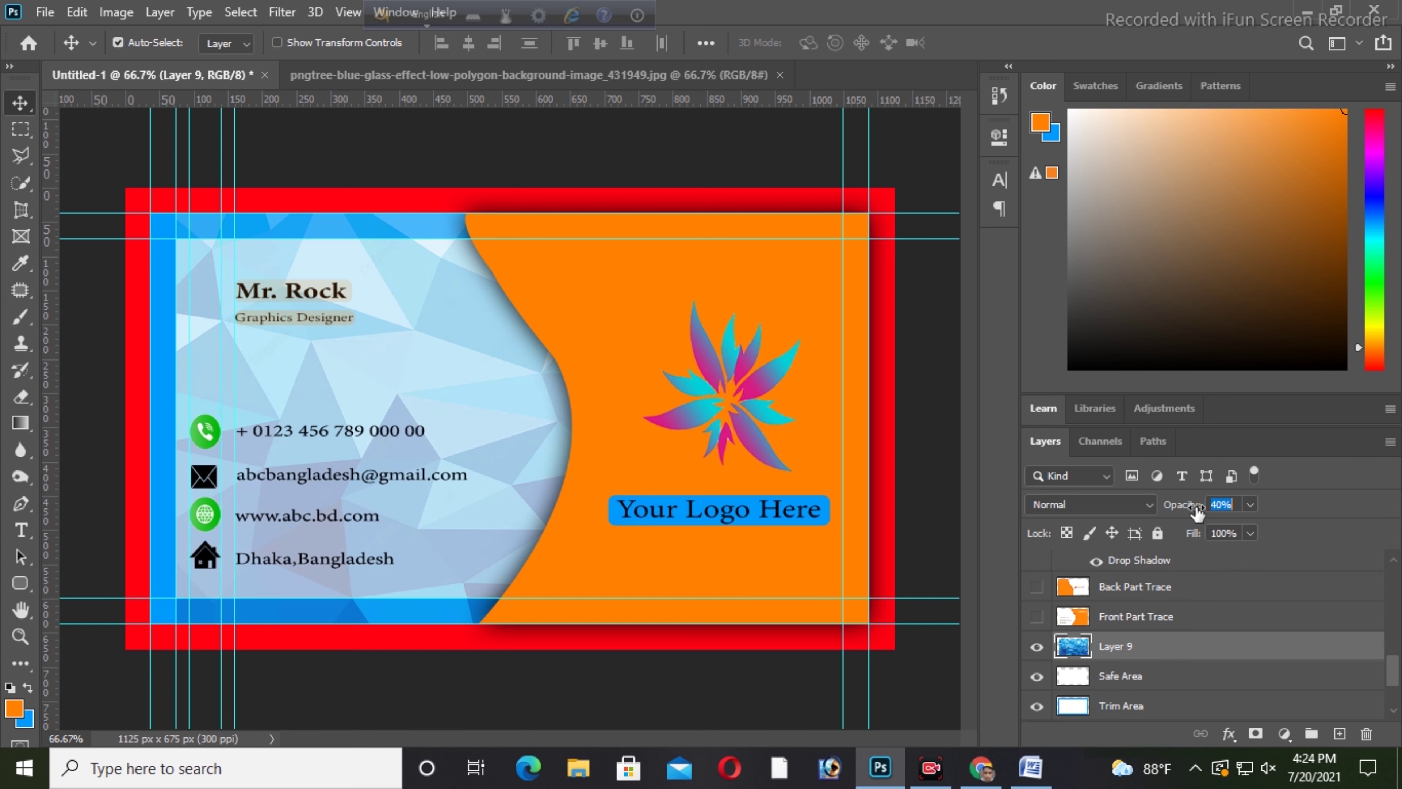
{"action": "left_click_drag", "start_coordinate": [1192, 511], "coordinate": [1215, 516]}
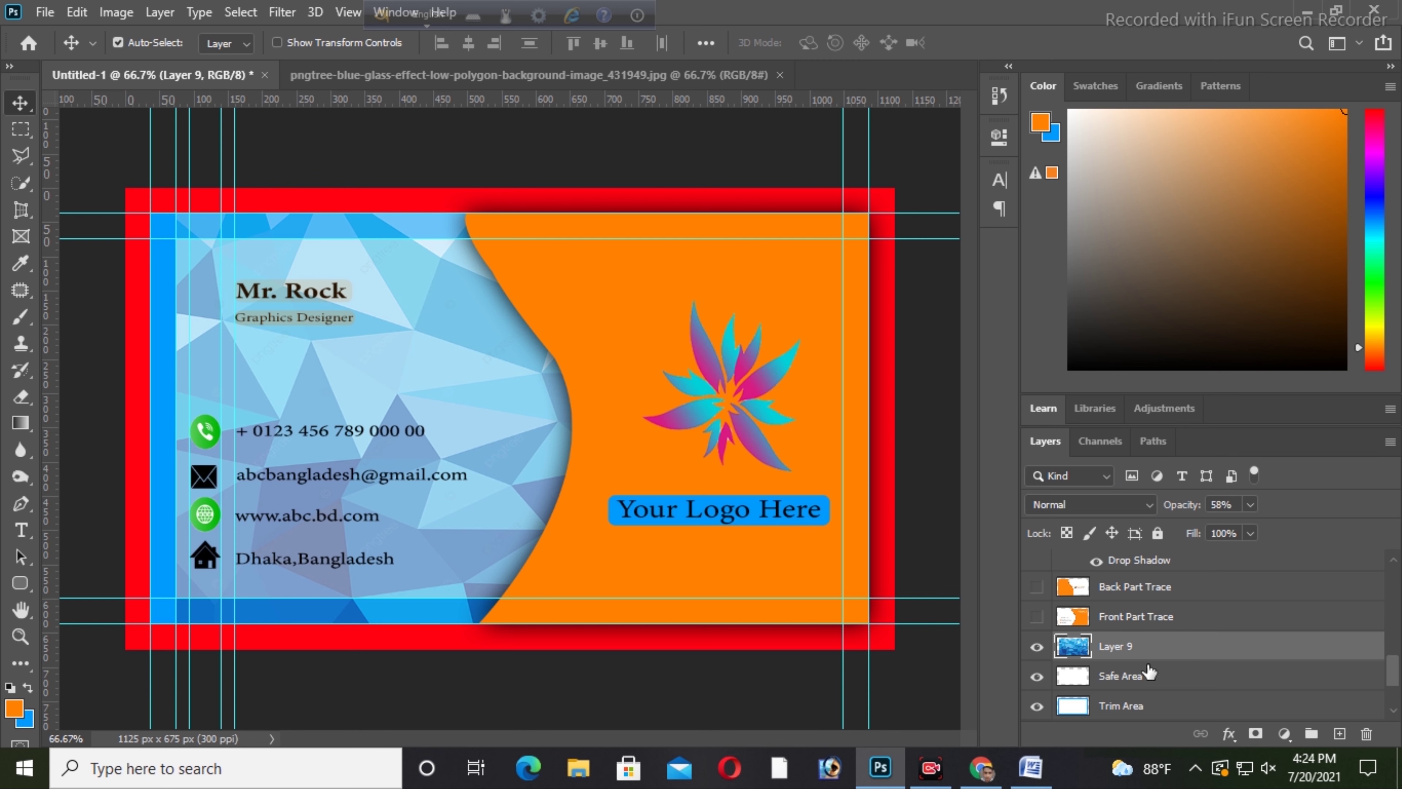
{"action": "scroll", "coordinate": [1148, 671], "scroll_direction": "down", "scroll_amount": 3}
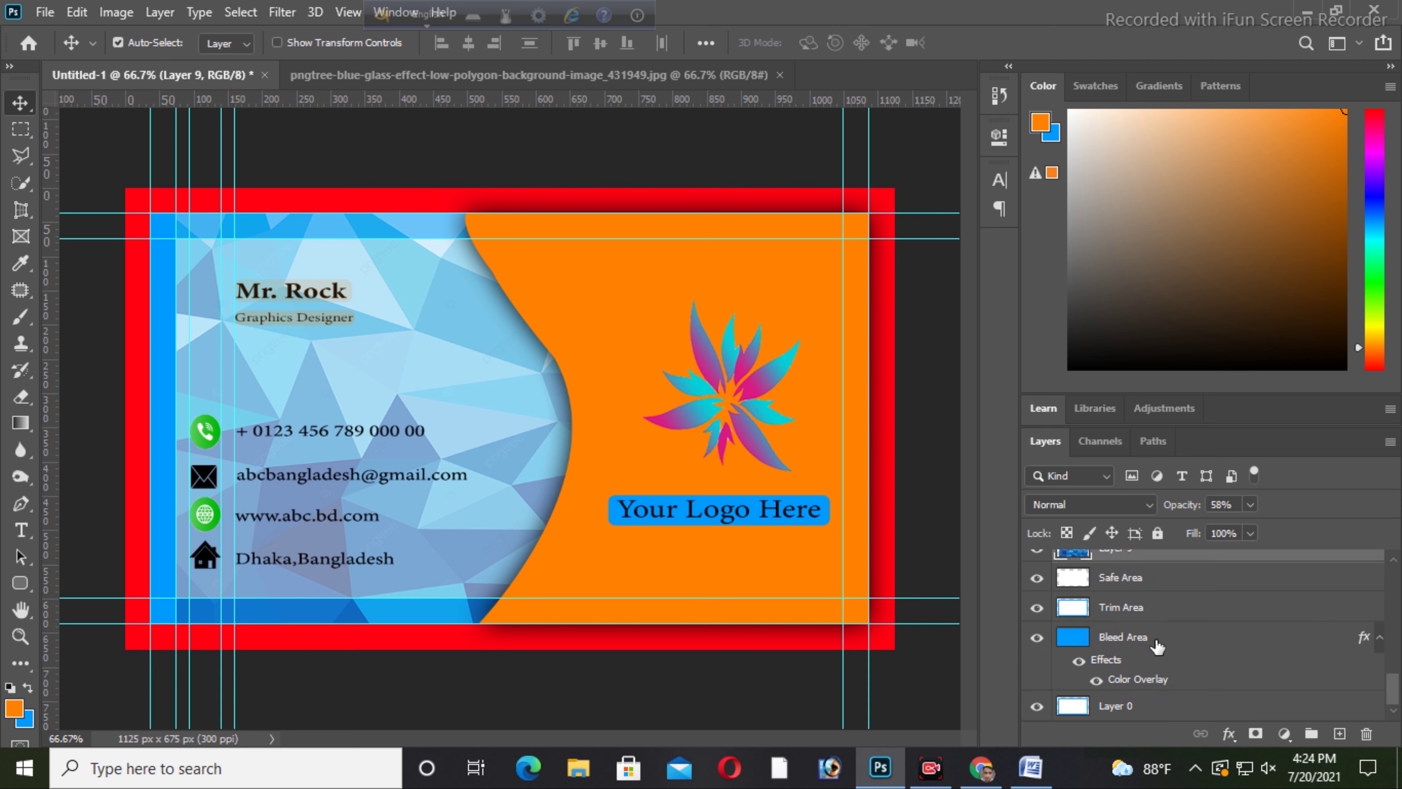
- Select the Bleed Area, Trim Area and Safe Area layers and check Safe Area's style without changes
{"action": "left_click", "coordinate": [1157, 645]}
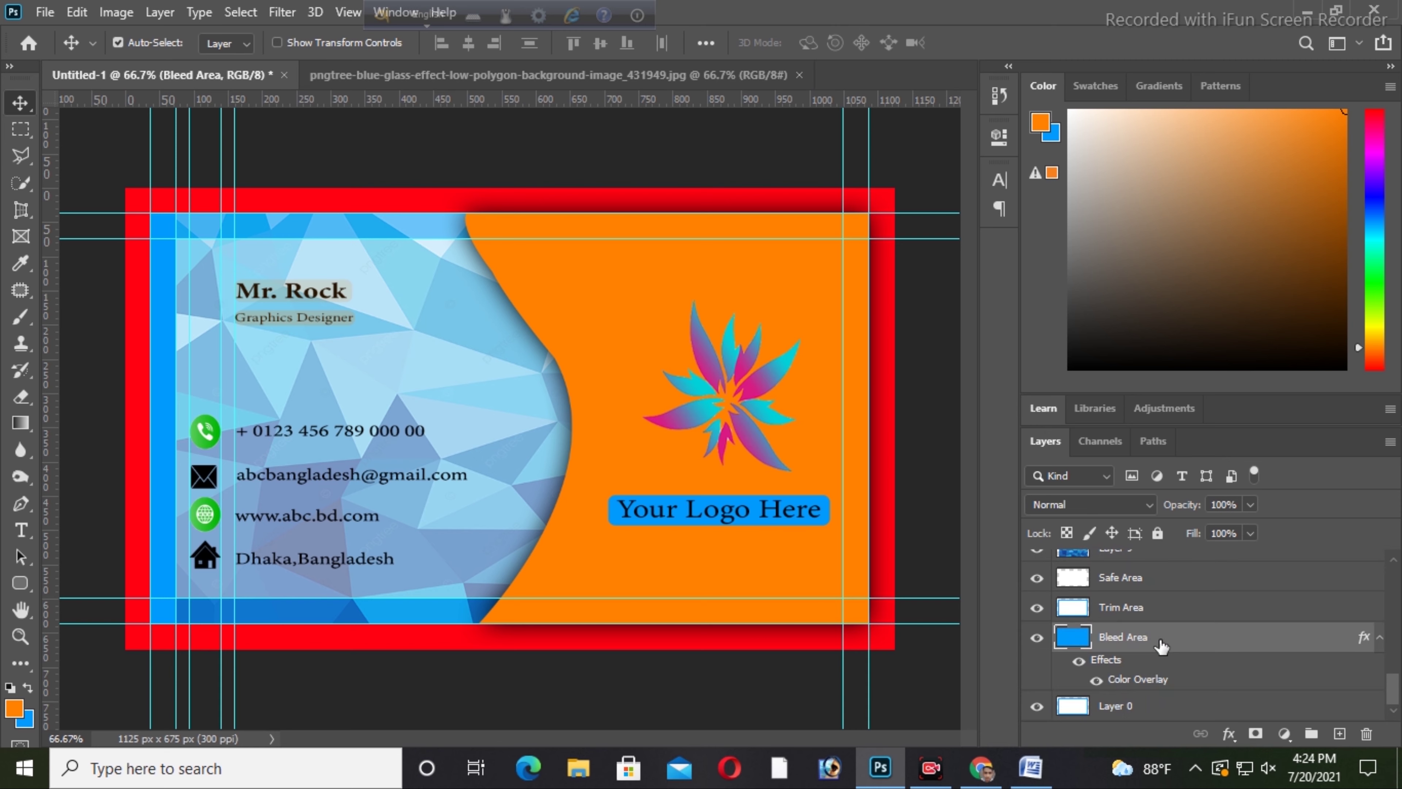
{"action": "left_click", "coordinate": [1164, 612], "text": "ctrl"}
{"action": "left_click", "coordinate": [1163, 579], "text": "ctrl"}
{"action": "key", "text": "h"}
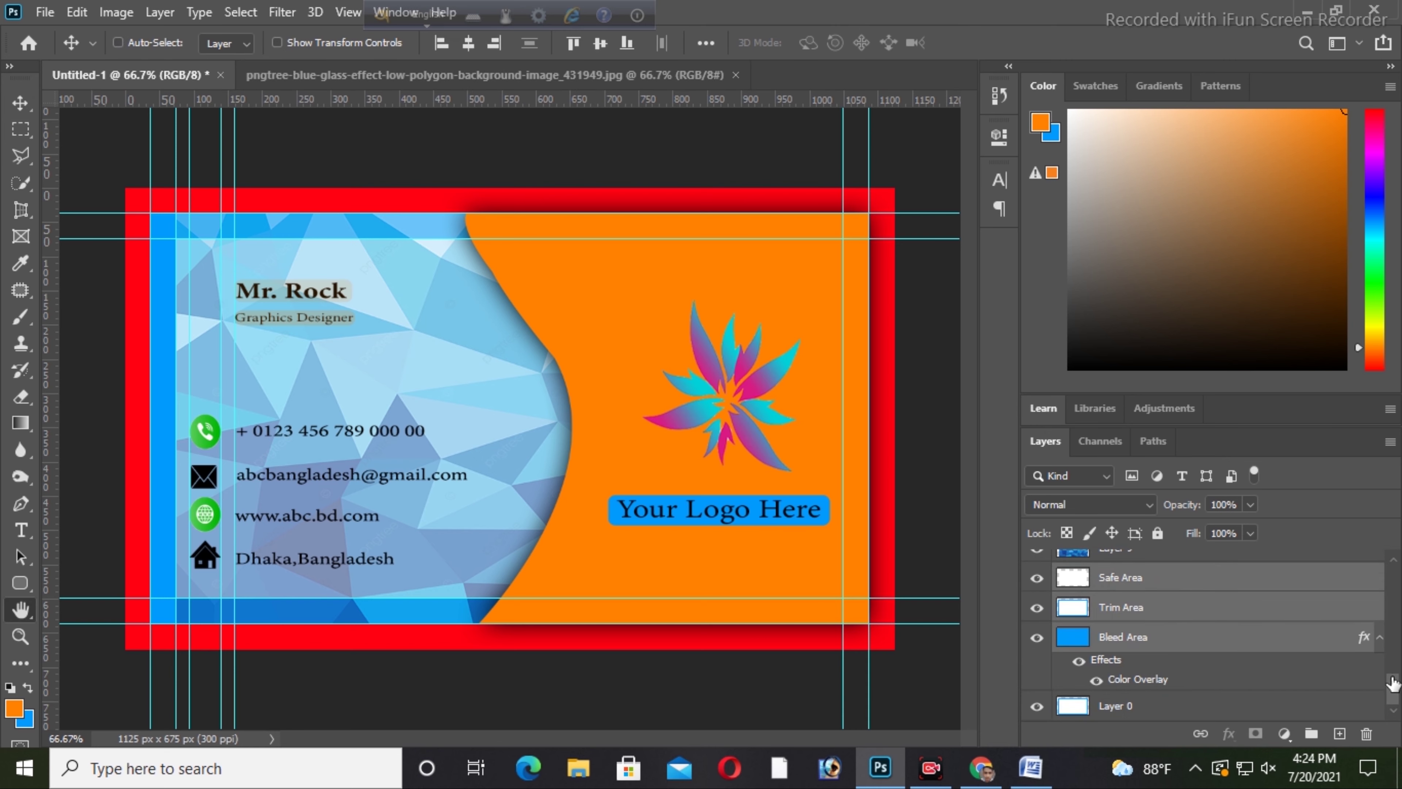
{"action": "double_click", "coordinate": [1214, 577]}
{"action": "left_click", "coordinate": [1093, 225]}
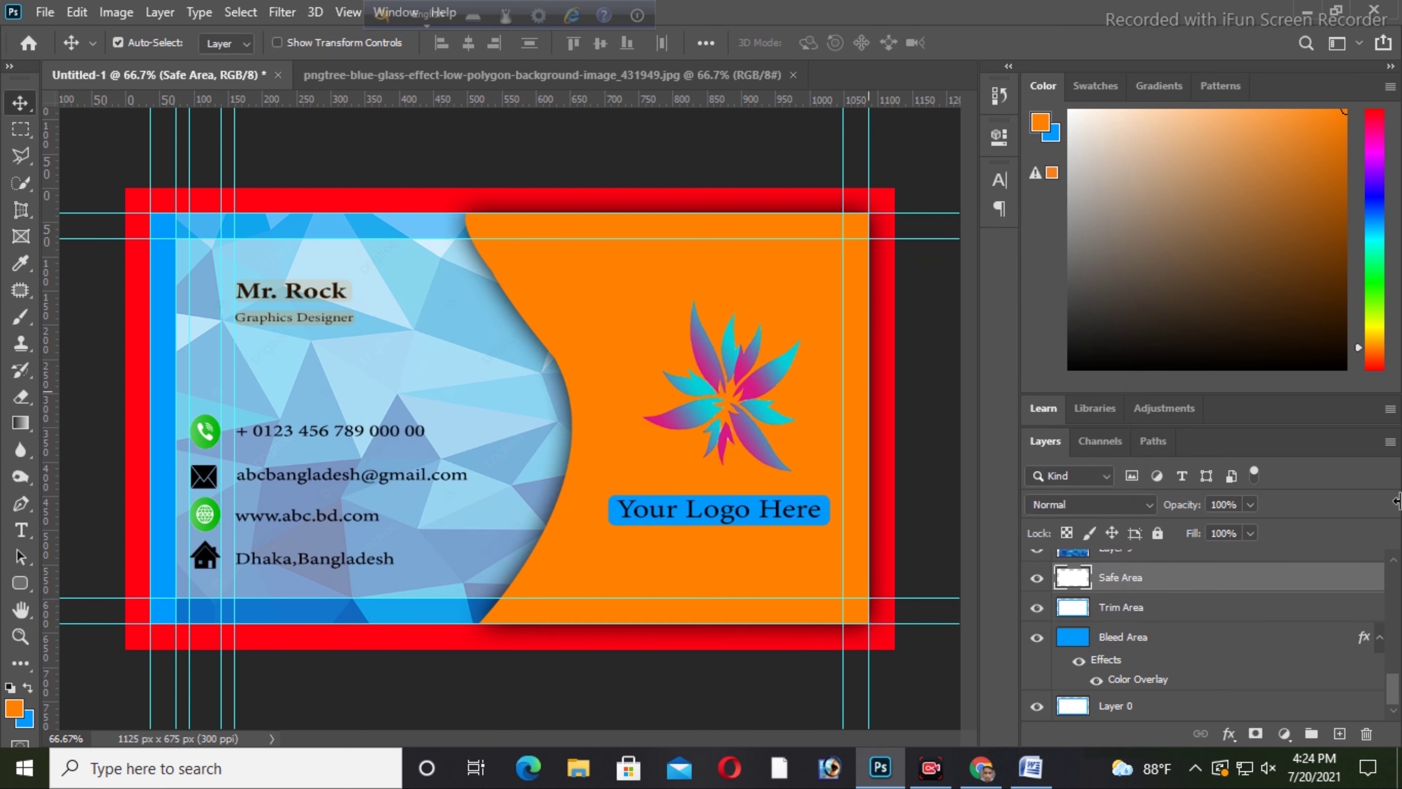
{"action": "left_click", "coordinate": [1133, 646]}
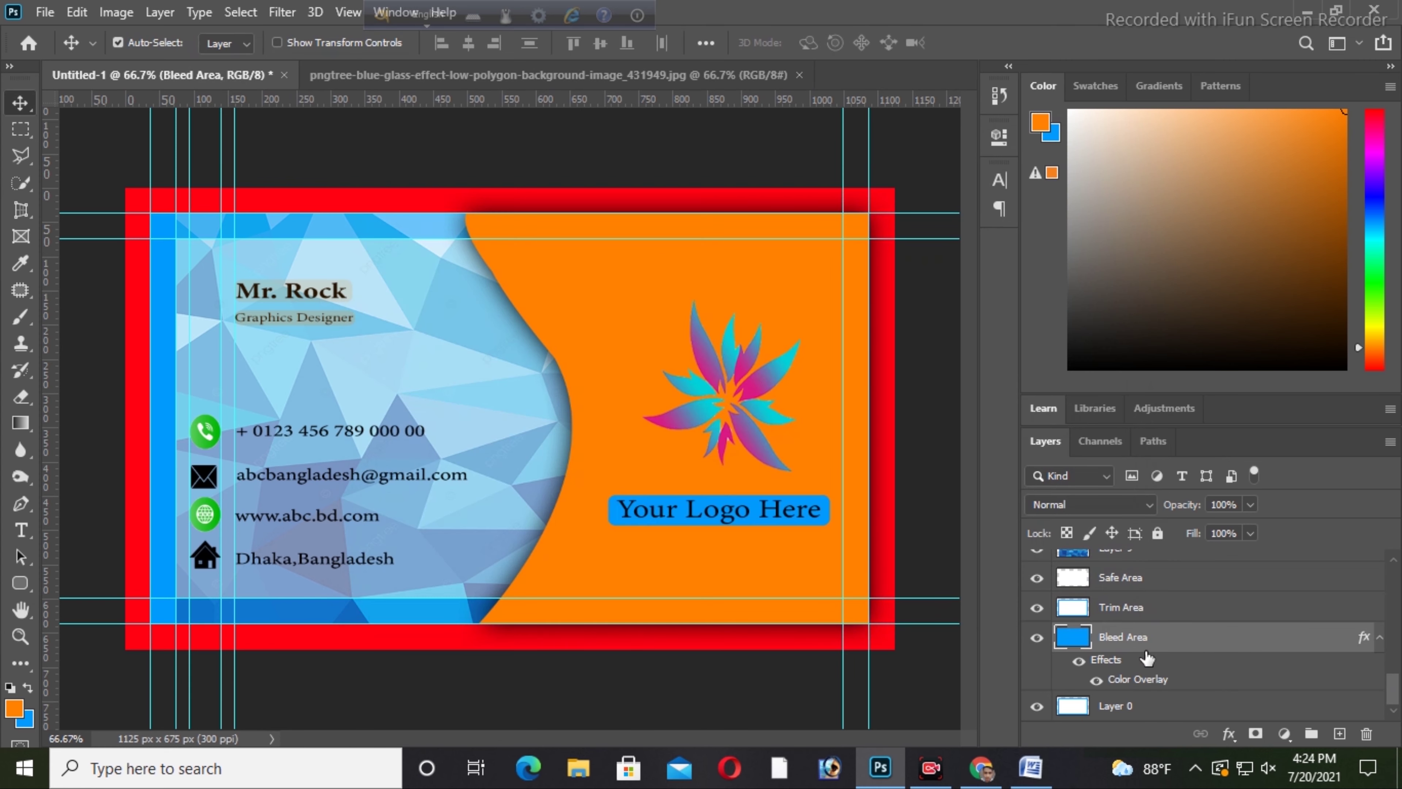
- Select the card layers from Rounded Rectangle 1 downward and group them into Group 1
{"action": "left_click", "coordinate": [1036, 706]}
{"action": "scroll", "coordinate": [1165, 620], "scroll_direction": "up", "scroll_amount": 3}
{"action": "scroll", "coordinate": [1165, 620], "scroll_direction": "up", "scroll_amount": 3}
{"action": "scroll", "coordinate": [1164, 602], "scroll_direction": "up", "scroll_amount": 5}
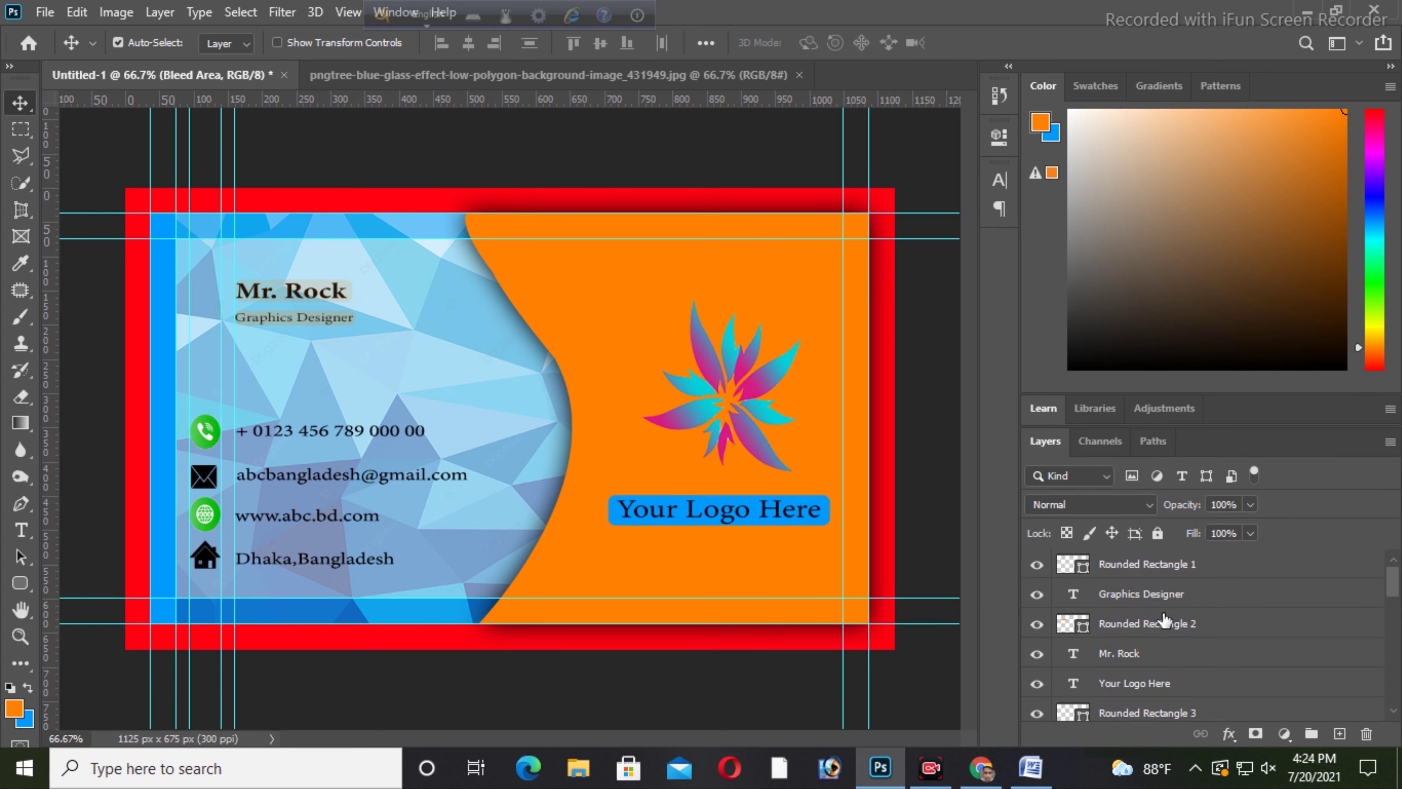
{"action": "left_click", "coordinate": [1159, 569], "text": "shift"}
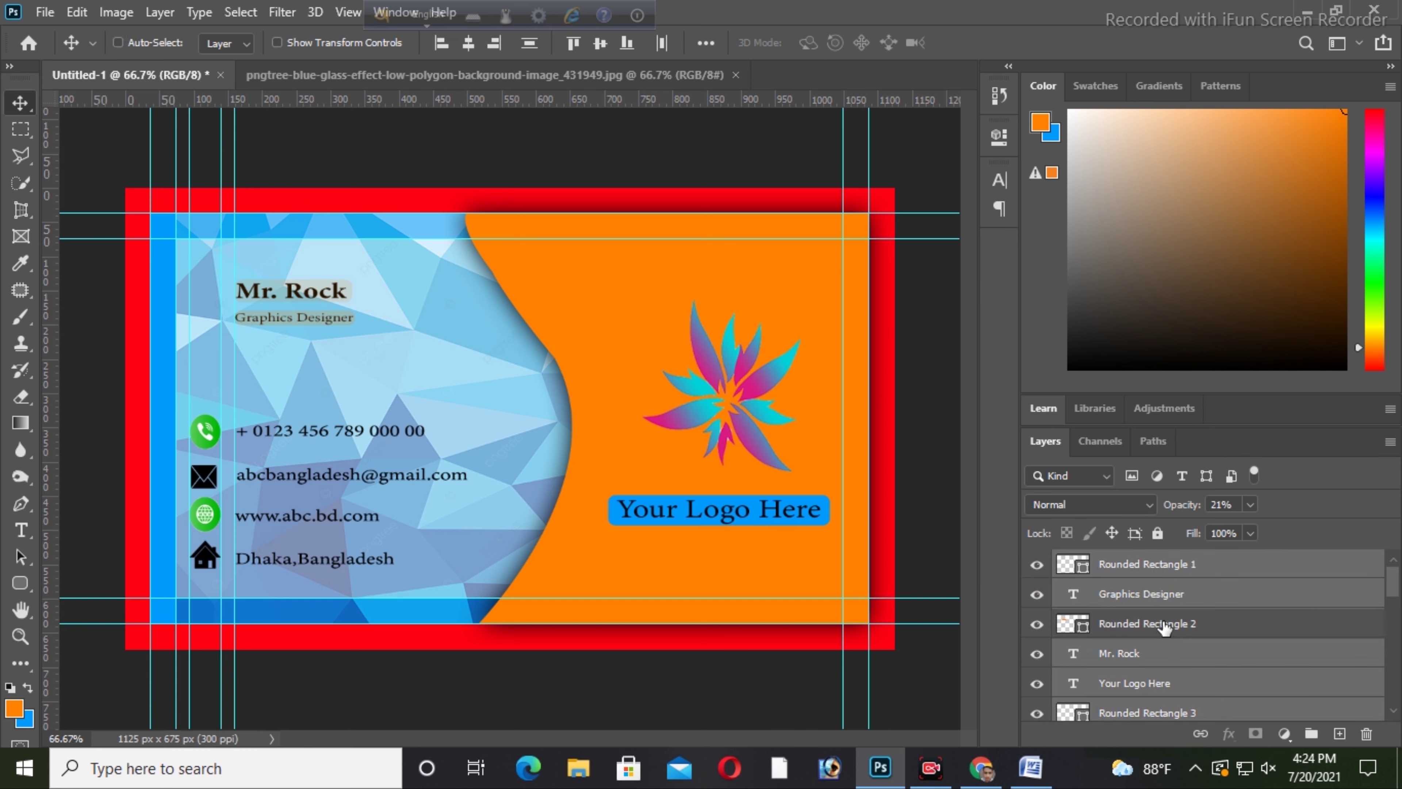
{"action": "scroll", "coordinate": [1187, 641], "scroll_direction": "down", "scroll_amount": 3}
{"action": "scroll", "coordinate": [1186, 640], "scroll_direction": "down", "scroll_amount": 3}
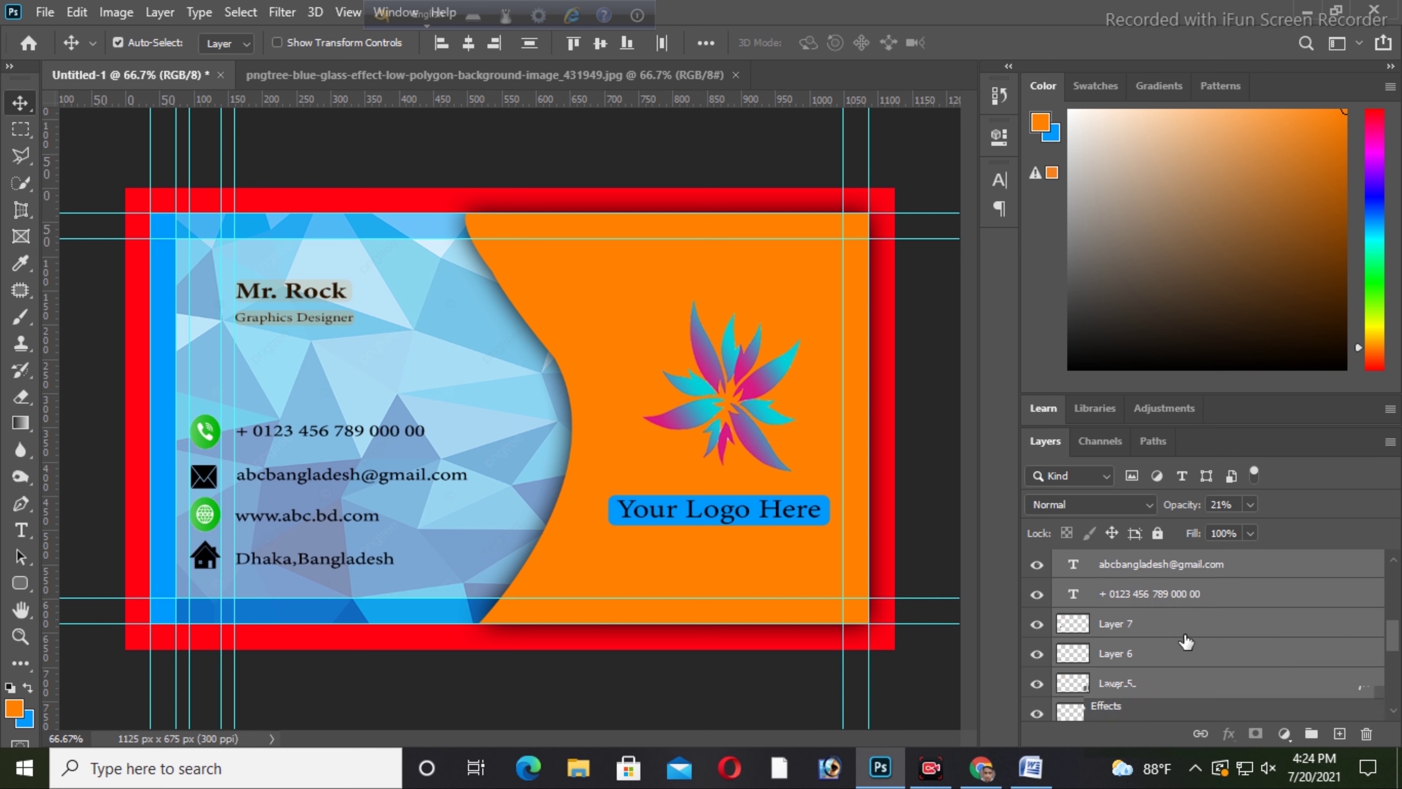
{"action": "scroll", "coordinate": [1185, 642], "scroll_direction": "down", "scroll_amount": 3}
{"action": "scroll", "coordinate": [1185, 642], "scroll_direction": "down", "scroll_amount": 1}
{"action": "scroll", "coordinate": [1184, 643], "scroll_direction": "down", "scroll_amount": 3}
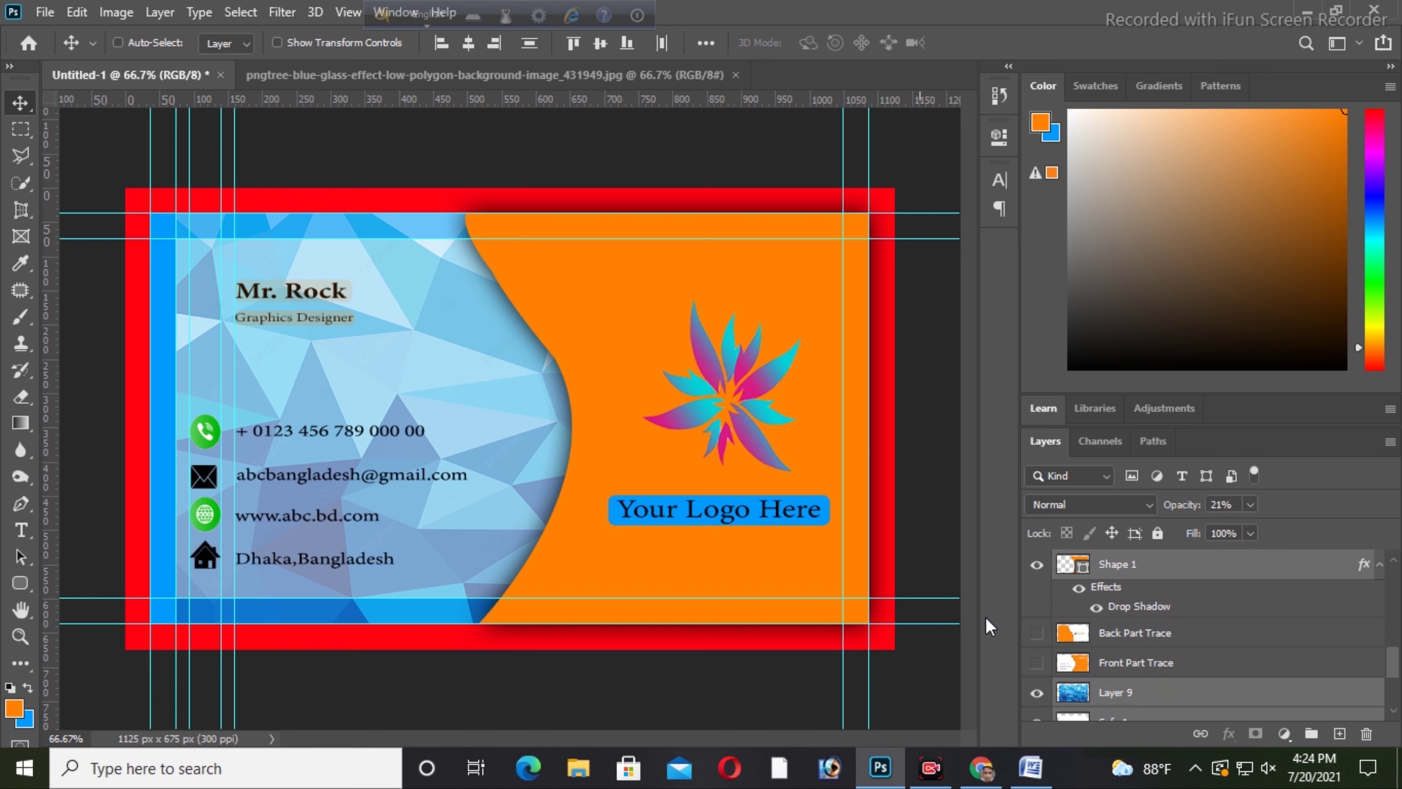
{"action": "scroll", "coordinate": [1154, 647], "scroll_direction": "down", "scroll_amount": 1}
{"action": "scroll", "coordinate": [1153, 648], "scroll_direction": "down", "scroll_amount": 1}
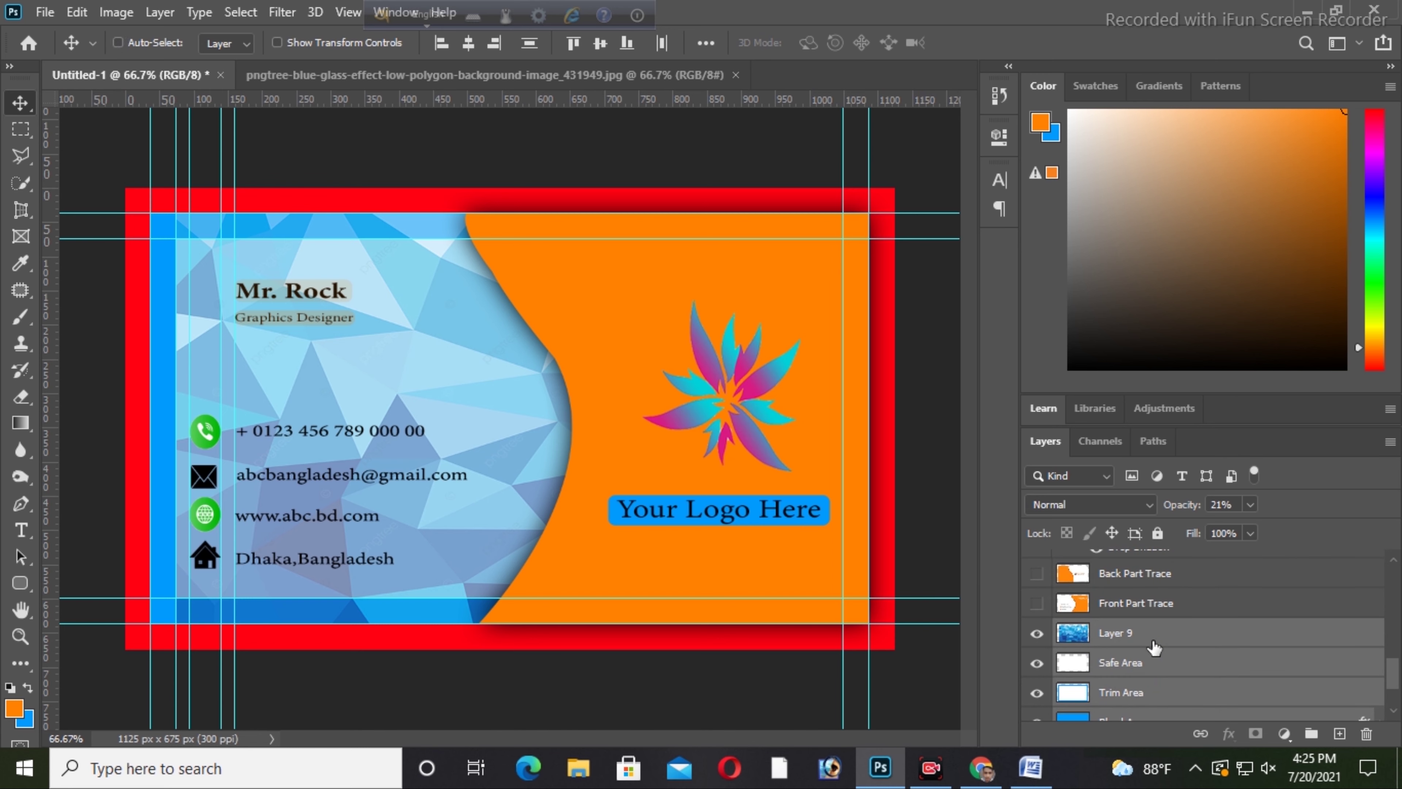
{"action": "key", "text": "ctrl+g"}
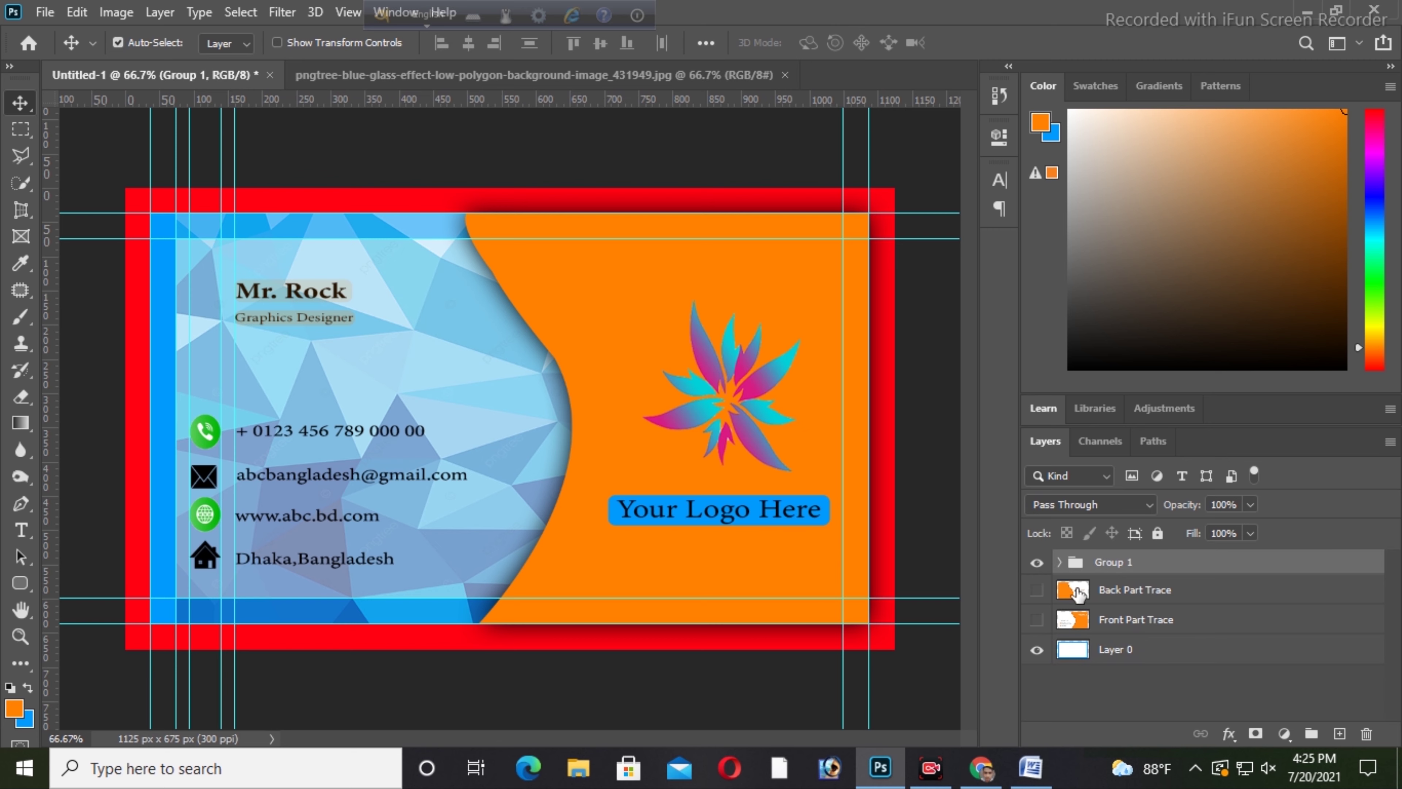
- Toggle Group 1's visibility to check its contents, leaving it visible
{"action": "left_click", "coordinate": [1037, 562]}
{"action": "left_click", "coordinate": [1037, 562]}
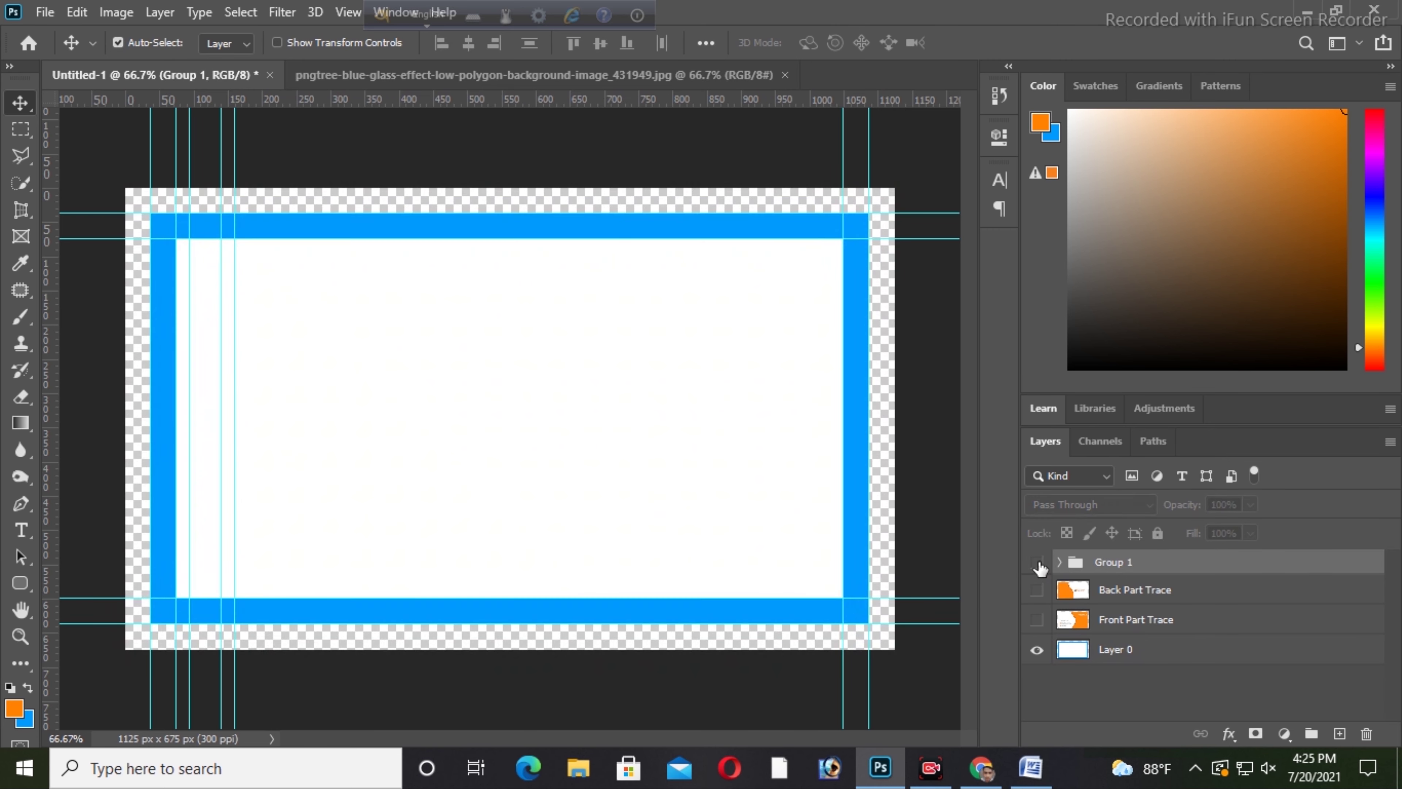
{"action": "left_click", "coordinate": [1037, 561]}
{"action": "left_click", "coordinate": [1037, 562]}
{"action": "left_click", "coordinate": [1037, 562]}
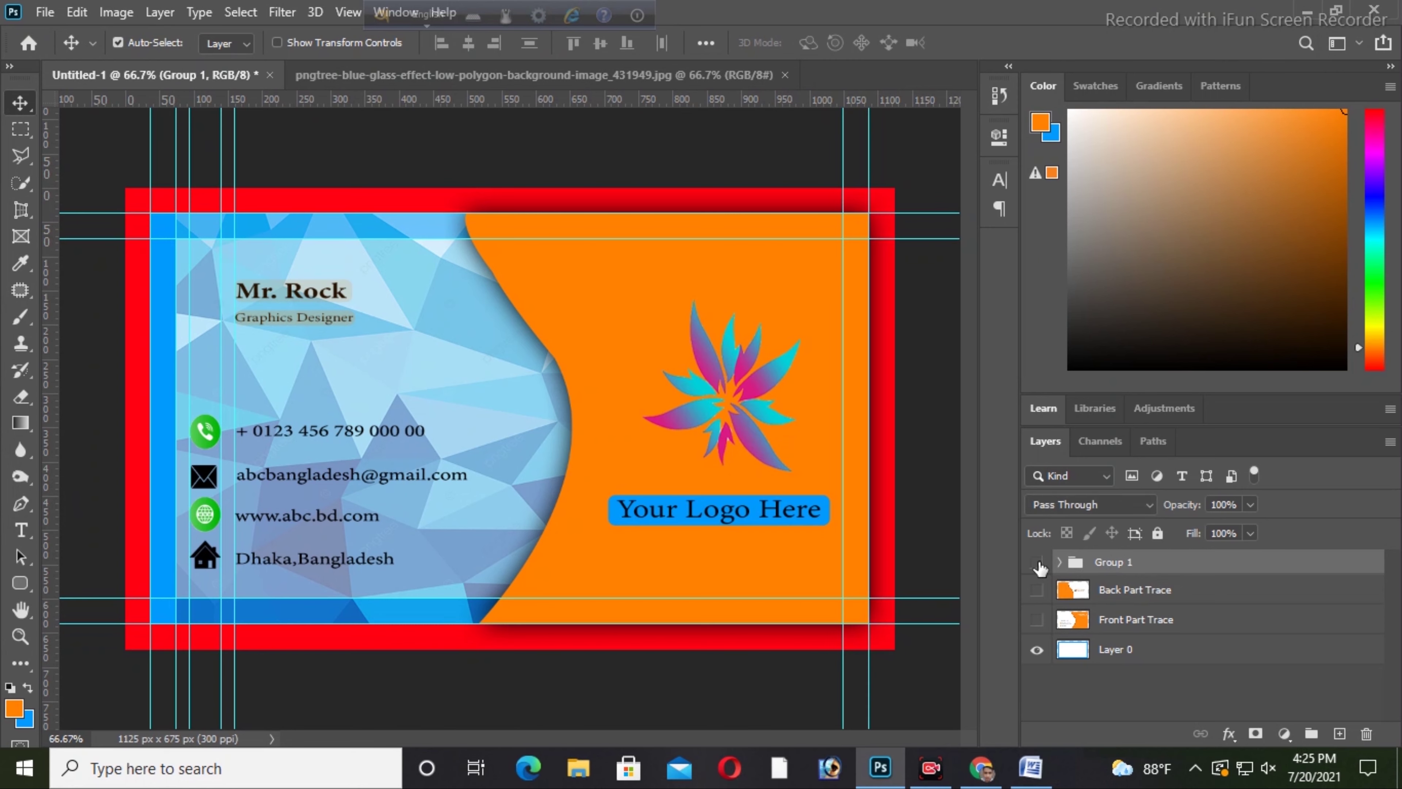
{"action": "left_click", "coordinate": [1038, 562]}
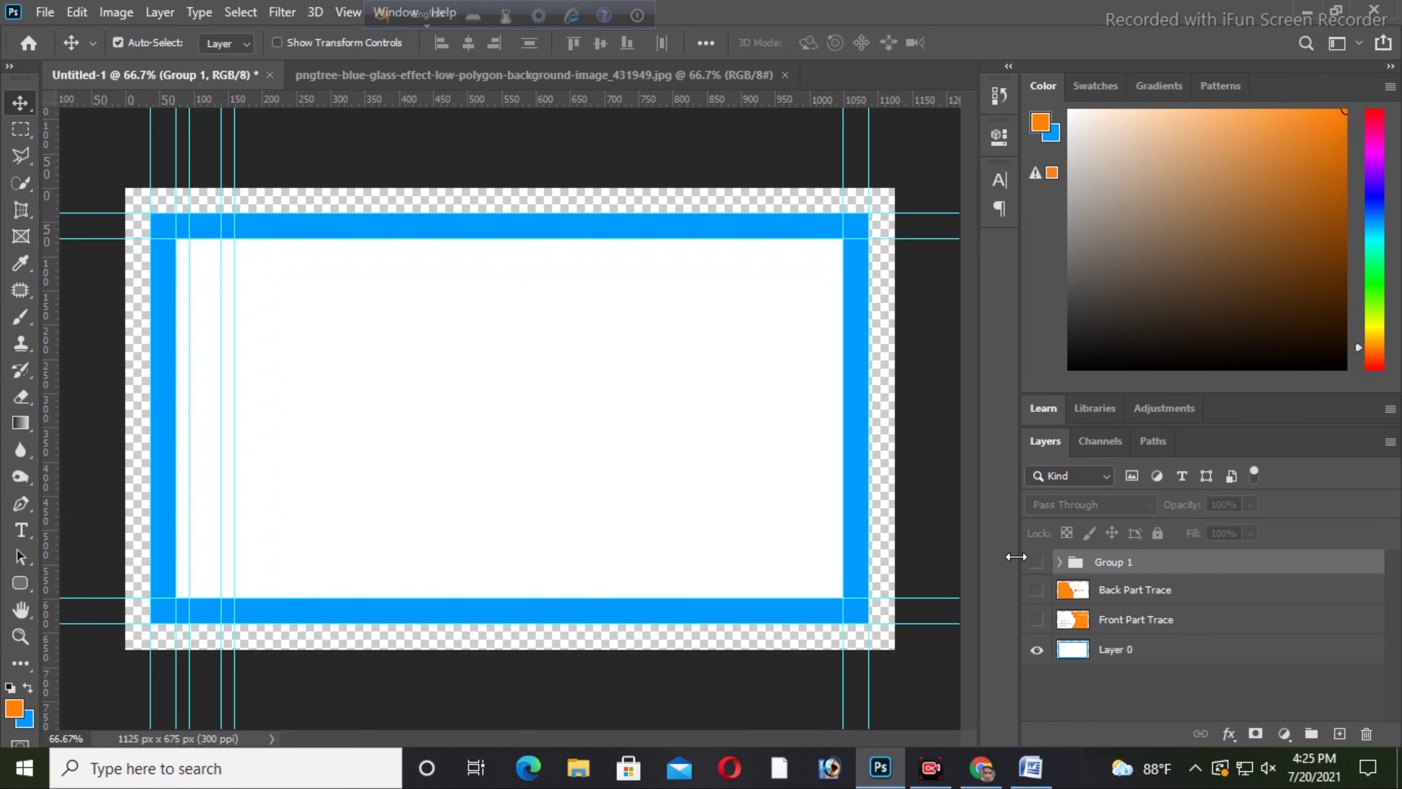
{"action": "left_click", "coordinate": [1035, 562]}
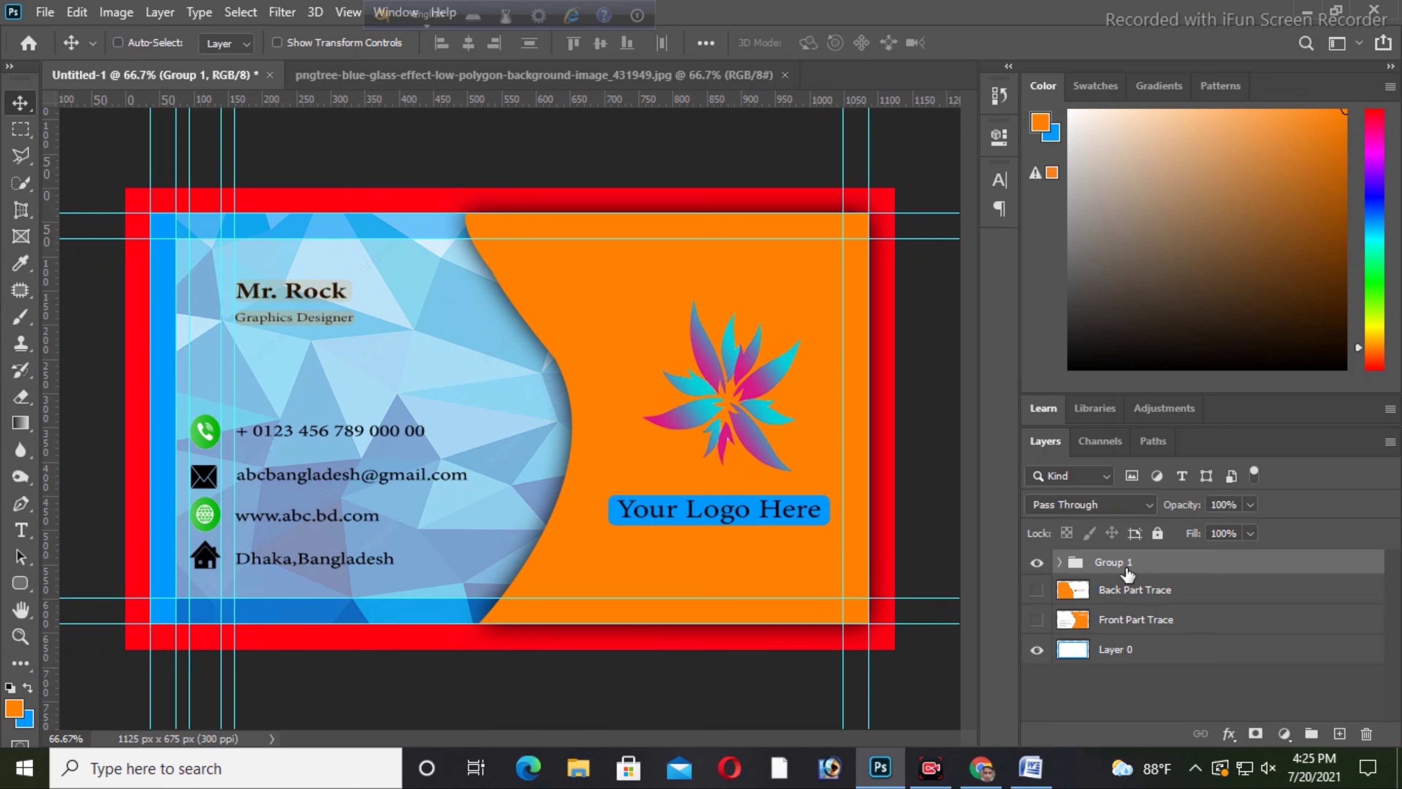
- Duplicate Group 1 and rename the original group 'Front Part'
{"action": "key", "text": "ctrl+j"}
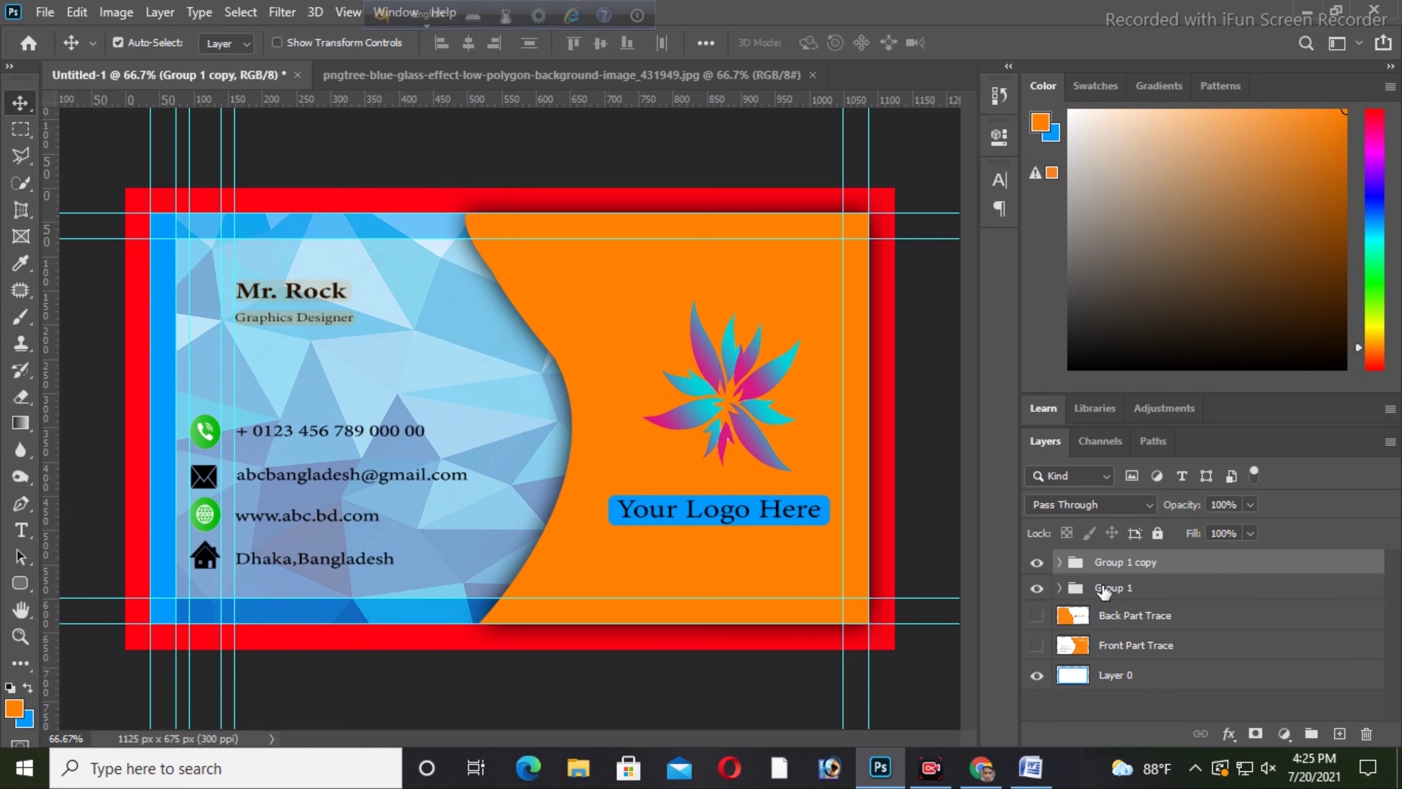
{"action": "double_click", "coordinate": [1104, 588]}
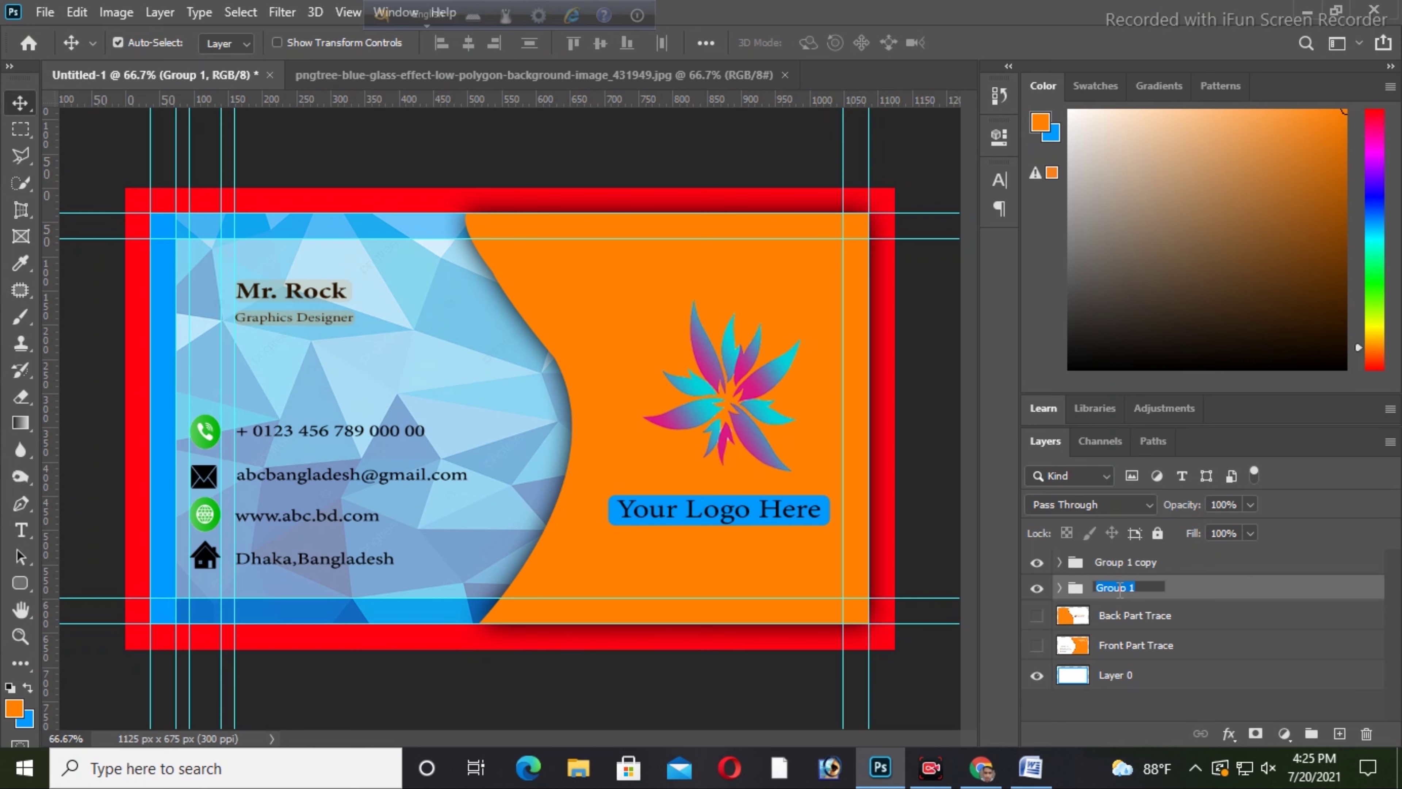
{"action": "type", "text": "Front Part"}
{"action": "left_click", "coordinate": [1179, 564]}
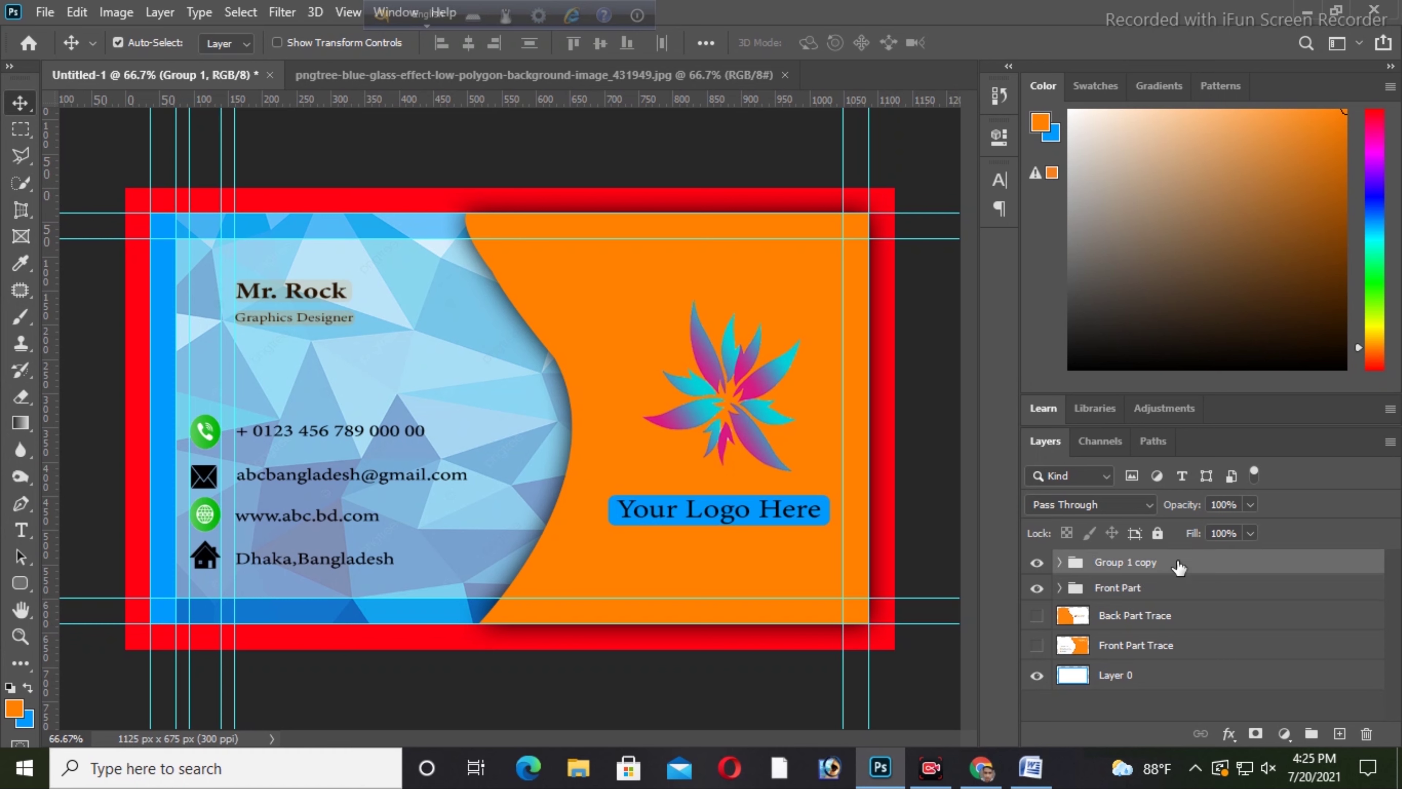
- Rename the duplicate group 'Back Part' and hide Front Part
{"action": "double_click", "coordinate": [1113, 563]}
{"action": "type", "text": "Back Part"}
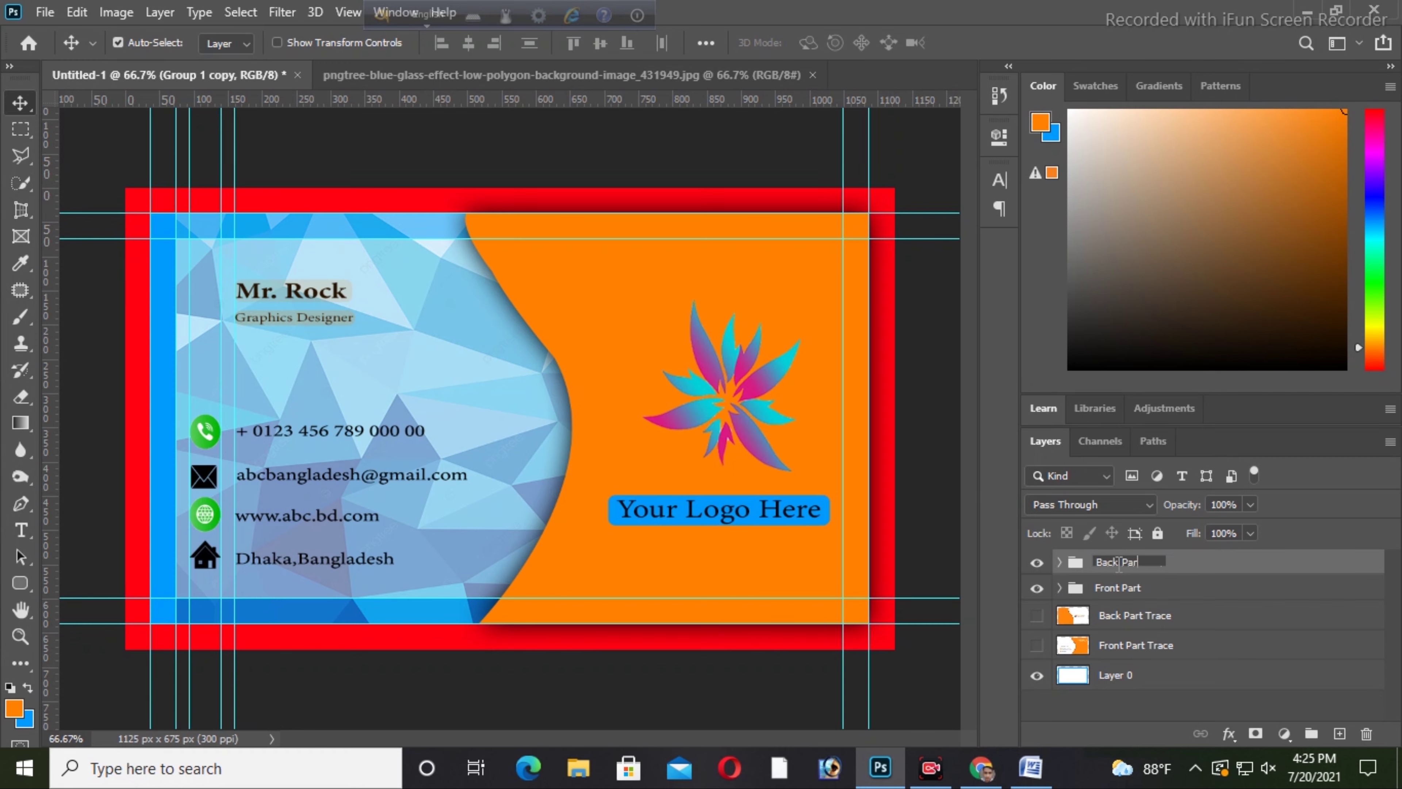
{"action": "left_click", "coordinate": [1201, 569]}
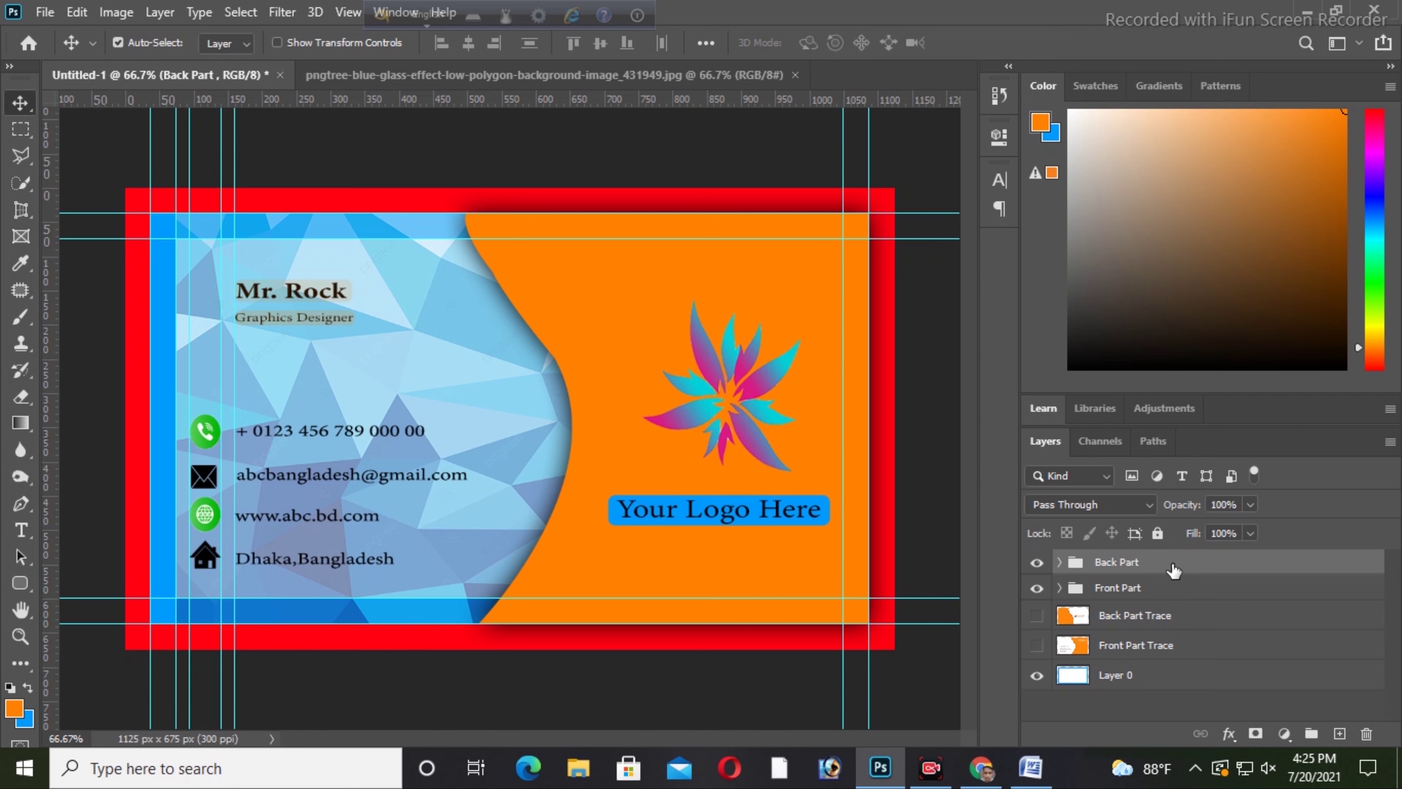
{"action": "left_click", "coordinate": [1038, 587]}
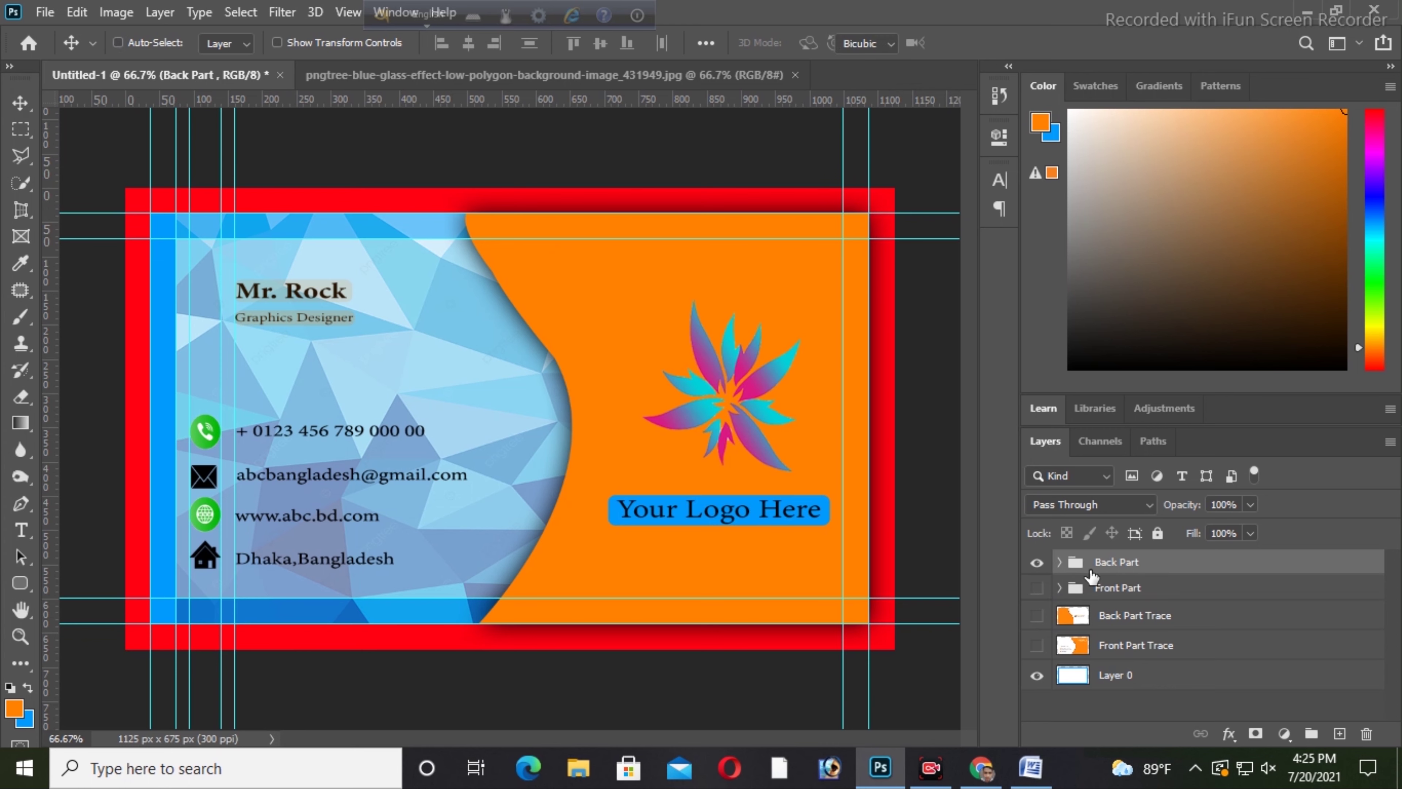
- Mirror the Back Part group with Free Transform's Flip Horizontal and commit
{"action": "key", "text": "ctrl+t"}
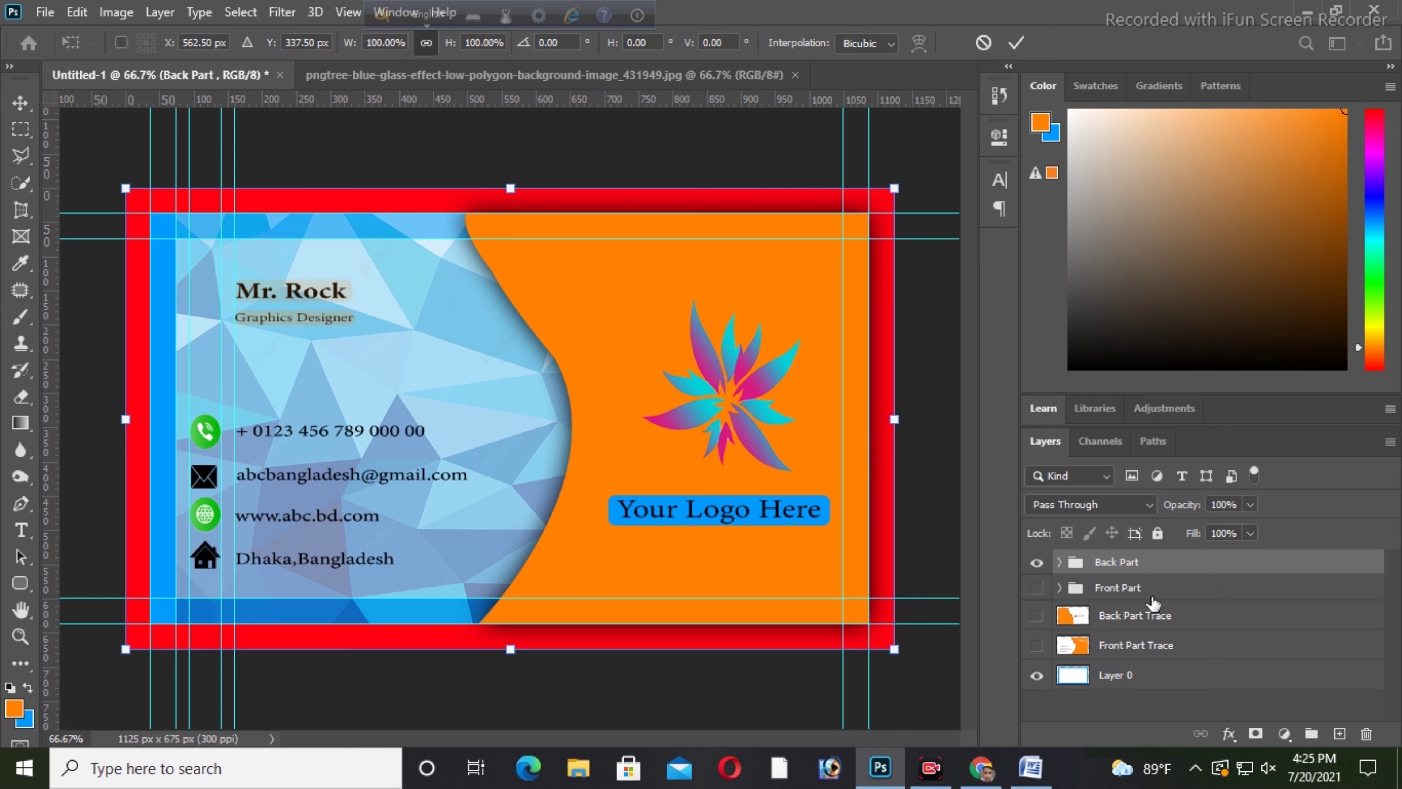
{"action": "right_click", "coordinate": [562, 376]}
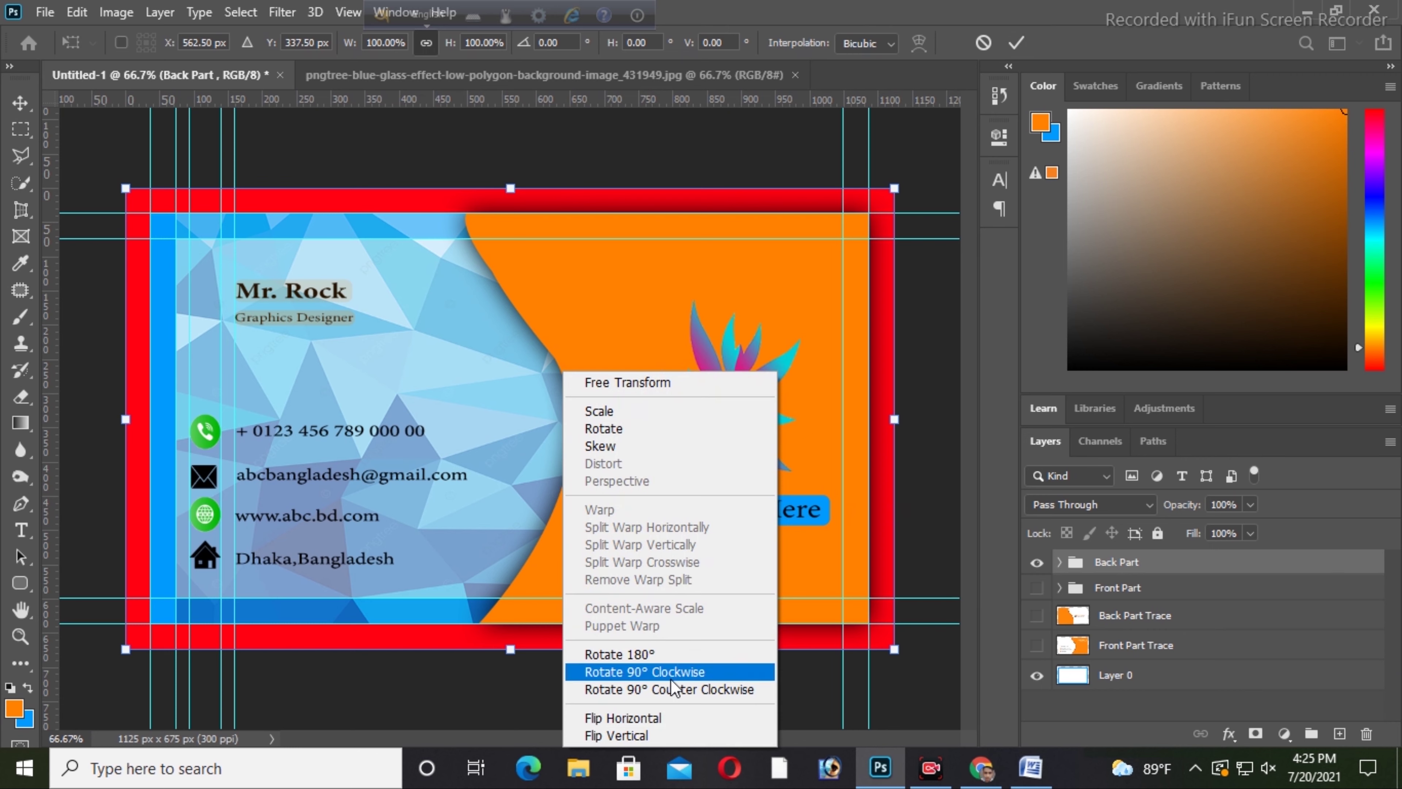
{"action": "left_click", "coordinate": [672, 718]}
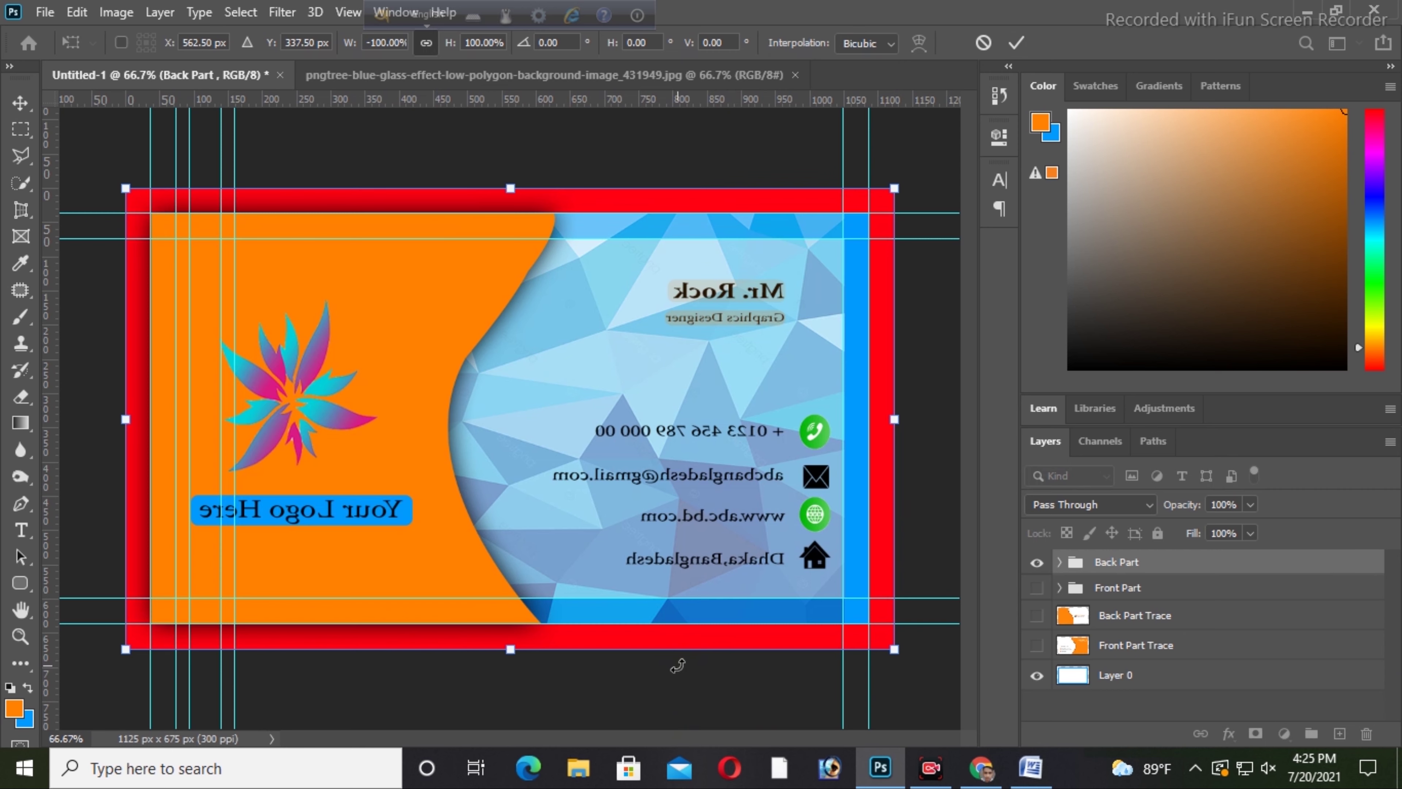
{"action": "left_click", "coordinate": [1016, 42]}
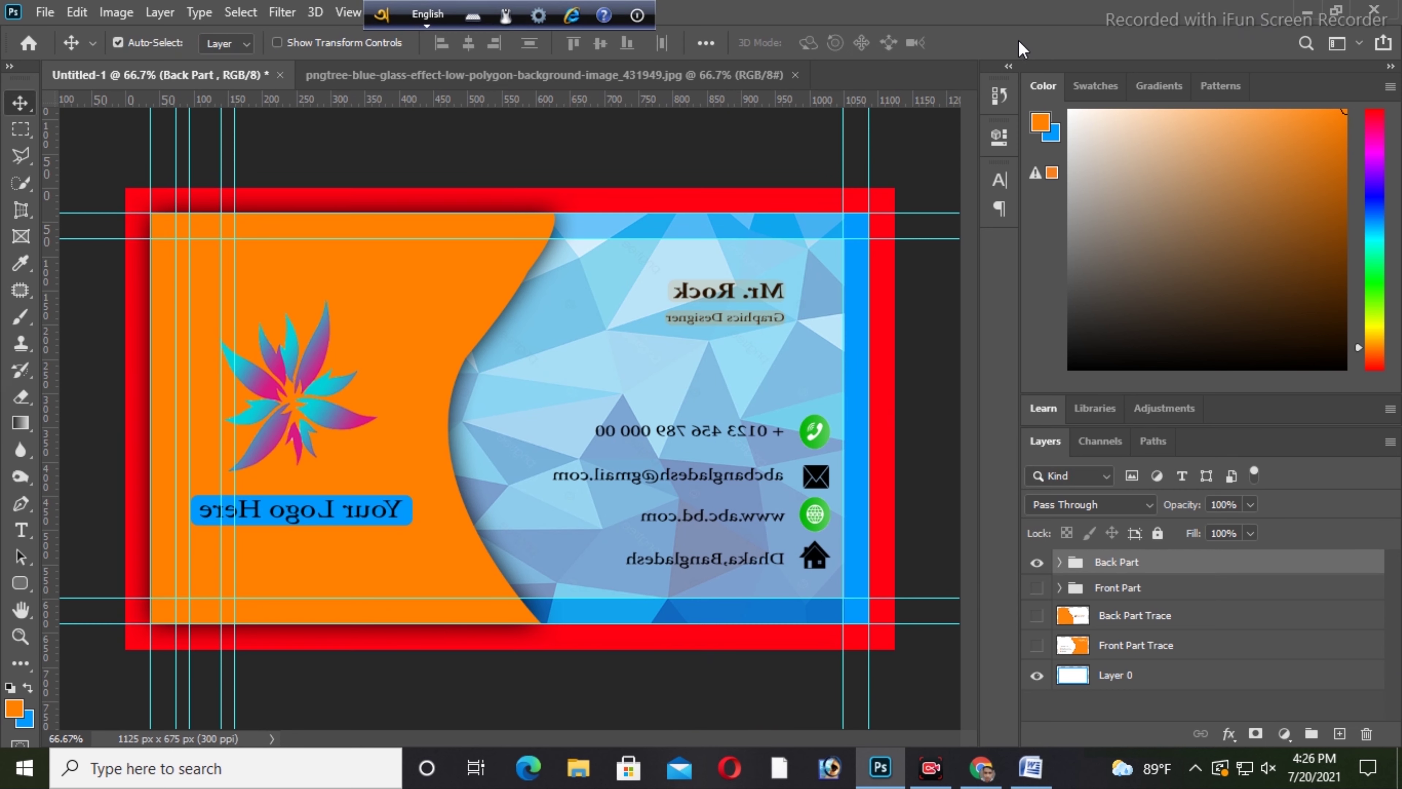
- Find and select Layer 8, which holds the back side's logo and label
{"action": "left_click", "coordinate": [400, 515]}
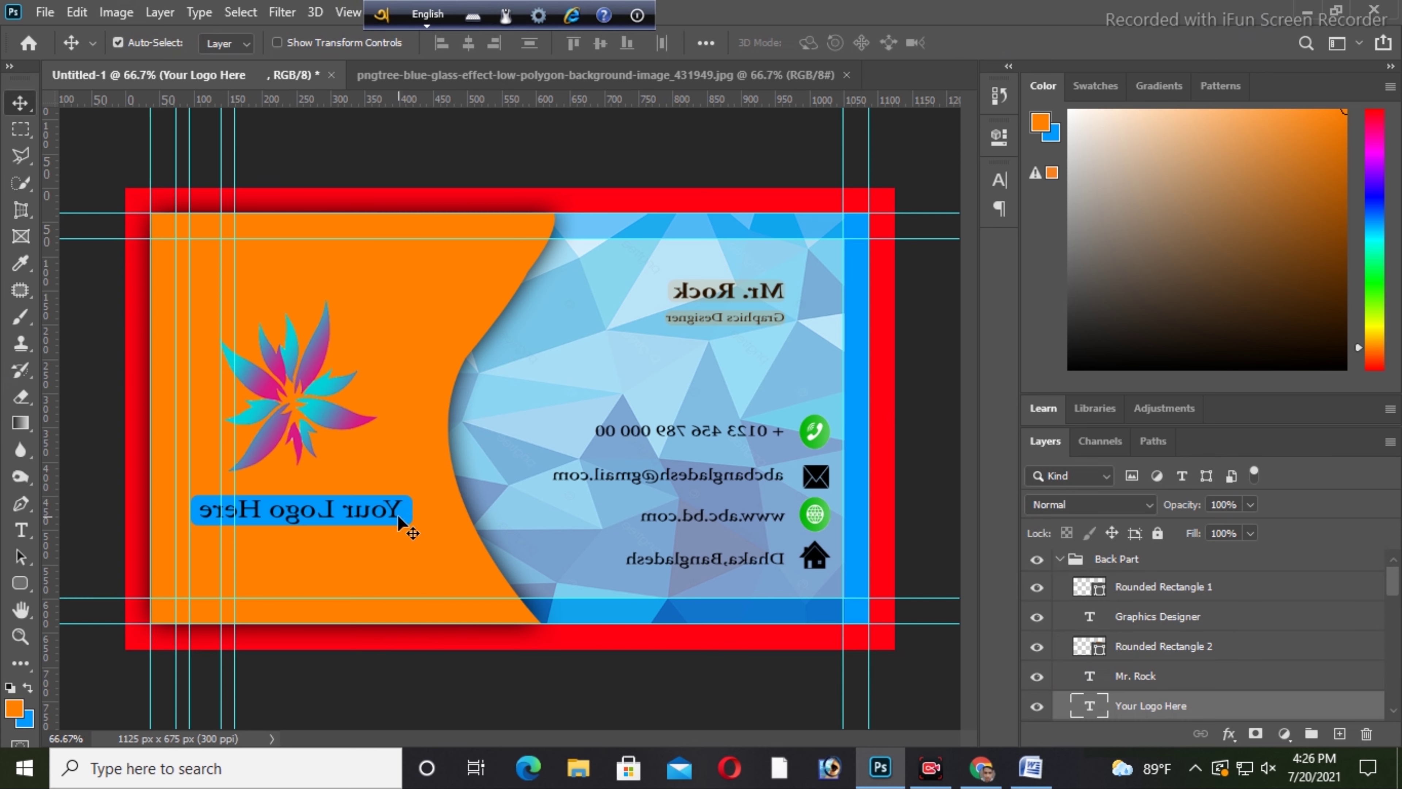
{"action": "scroll", "coordinate": [1159, 645], "scroll_direction": "down", "scroll_amount": 2}
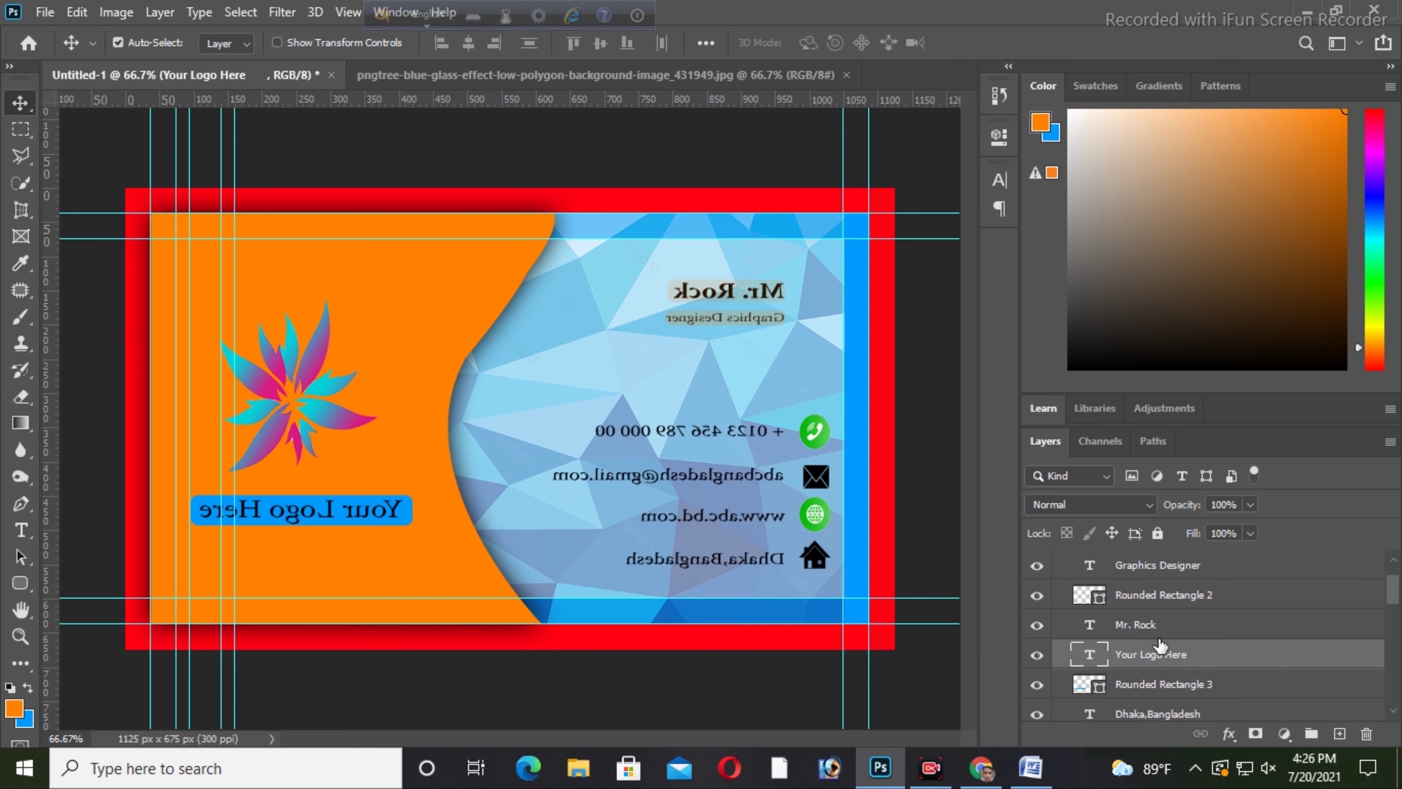
{"action": "scroll", "coordinate": [1159, 645], "scroll_direction": "down", "scroll_amount": 2}
{"action": "key", "text": "ctrl"}
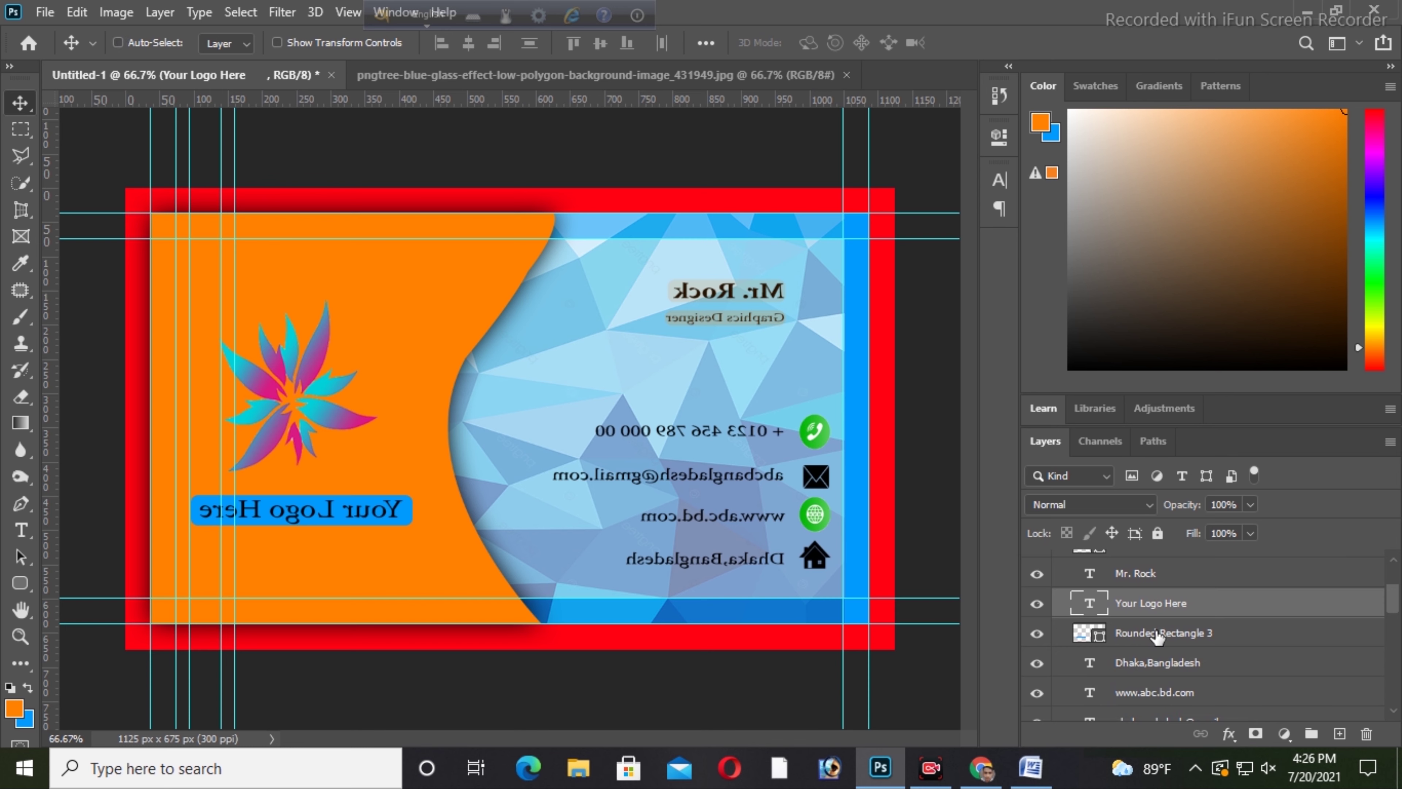
{"action": "left_click", "coordinate": [1157, 636], "text": "ctrl"}
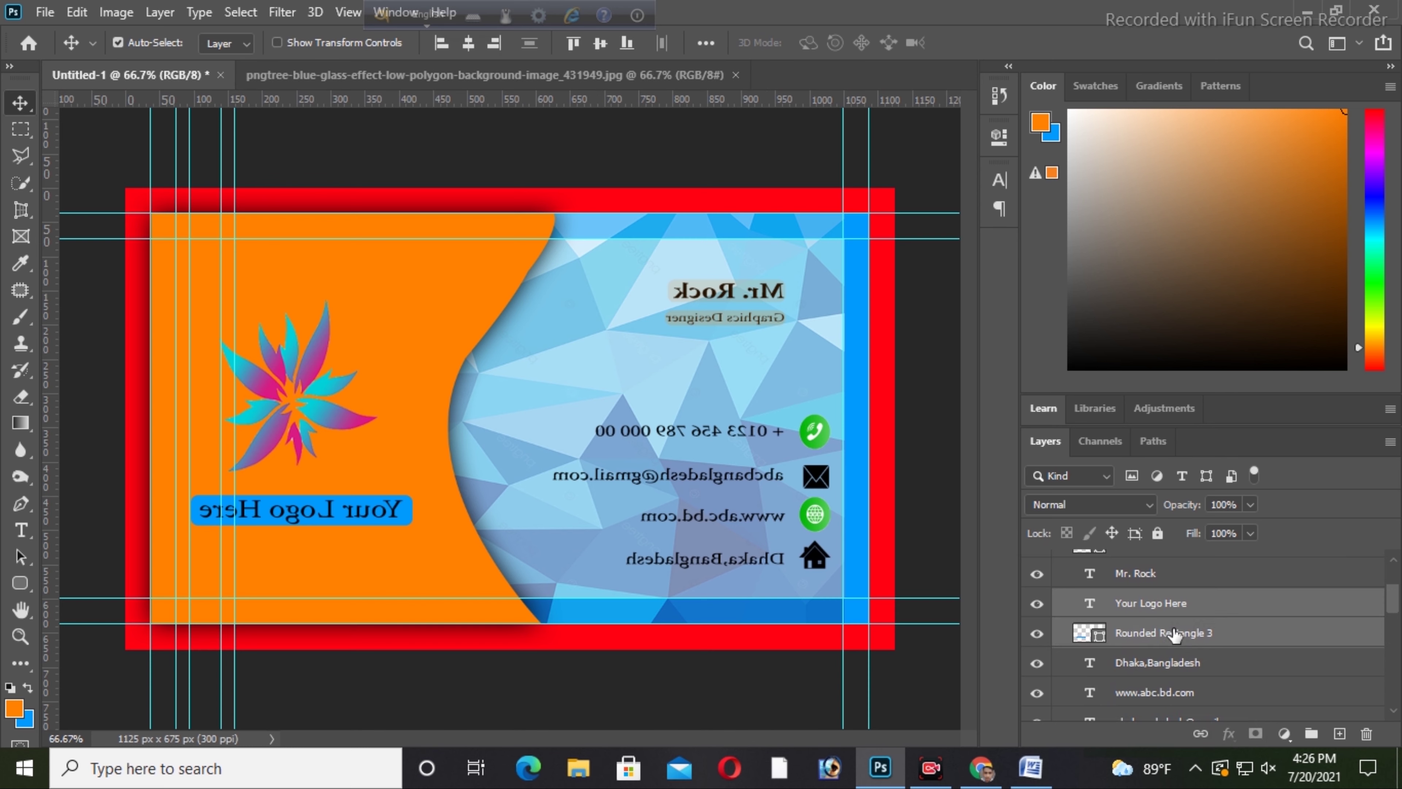
{"action": "scroll", "coordinate": [1174, 635], "scroll_direction": "down", "scroll_amount": 3}
{"action": "scroll", "coordinate": [1174, 635], "scroll_direction": "down", "scroll_amount": 2}
{"action": "scroll", "coordinate": [1174, 635], "scroll_direction": "down", "scroll_amount": 2}
{"action": "scroll", "coordinate": [1174, 635], "scroll_direction": "down", "scroll_amount": 2}
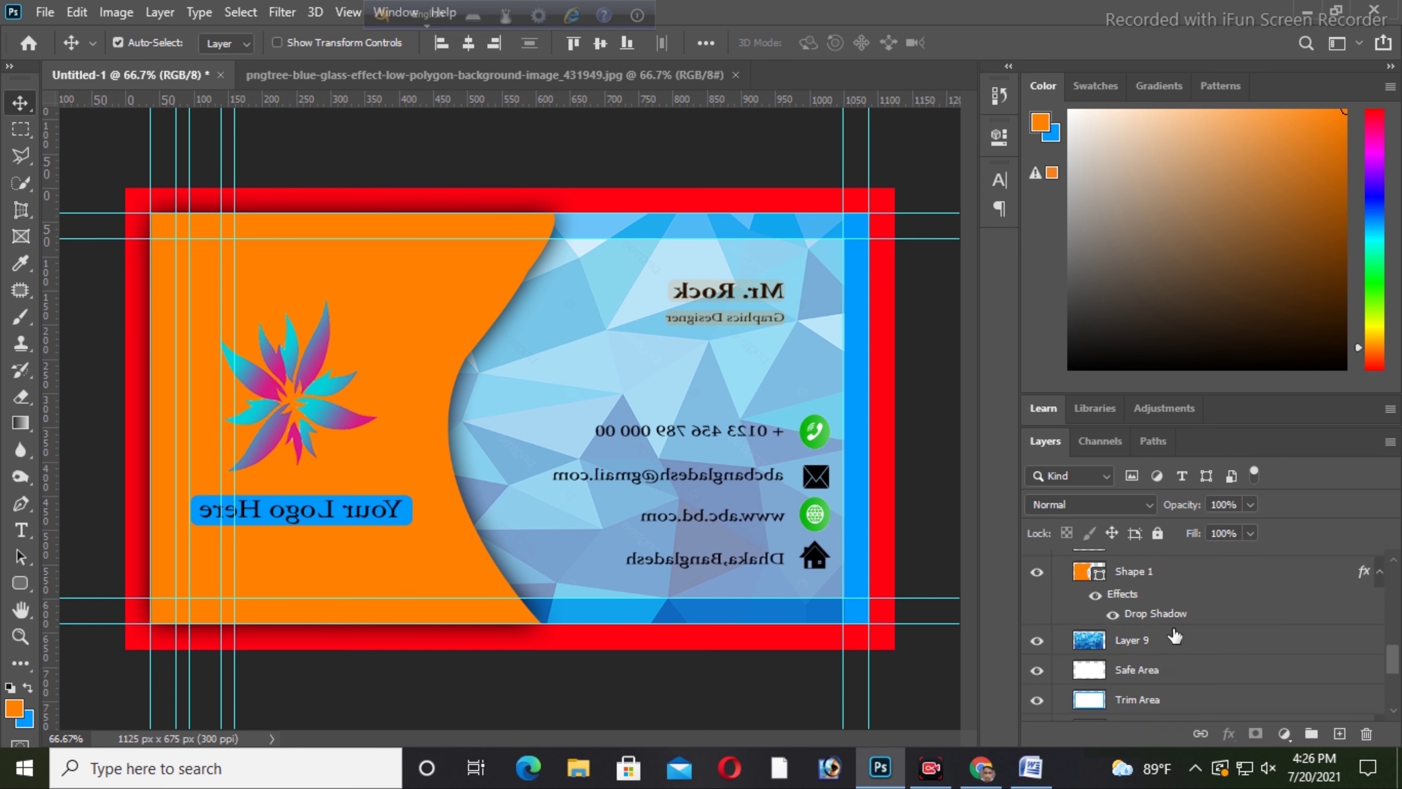
{"action": "scroll", "coordinate": [1174, 635], "scroll_direction": "up", "scroll_amount": 2}
{"action": "scroll", "coordinate": [1174, 635], "scroll_direction": "up", "scroll_amount": 3}
{"action": "scroll", "coordinate": [1175, 635], "scroll_direction": "down", "scroll_amount": 1}
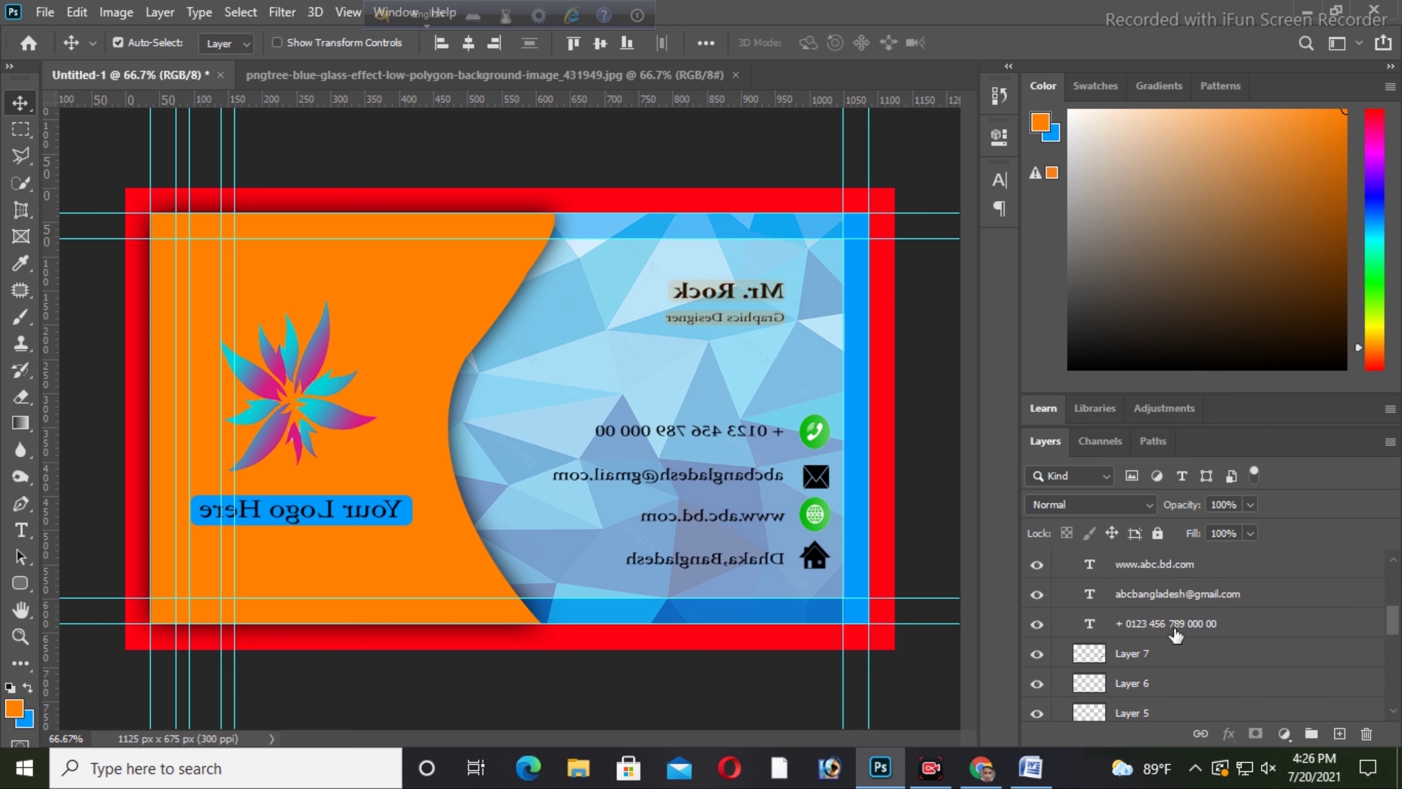
{"action": "scroll", "coordinate": [1196, 668], "scroll_direction": "down", "scroll_amount": 2}
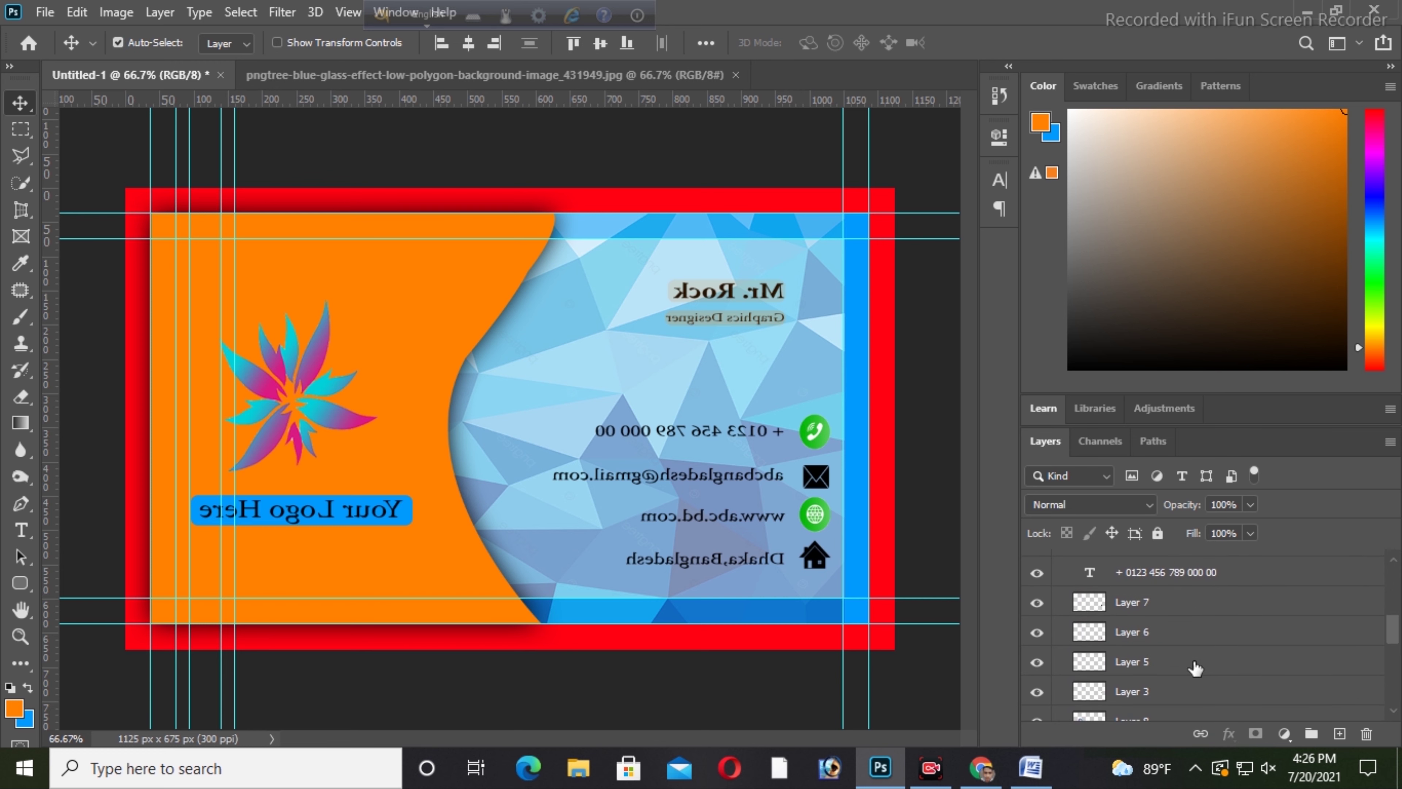
{"action": "scroll", "coordinate": [1200, 667], "scroll_direction": "down", "scroll_amount": 2}
{"action": "left_click", "coordinate": [1179, 653]}
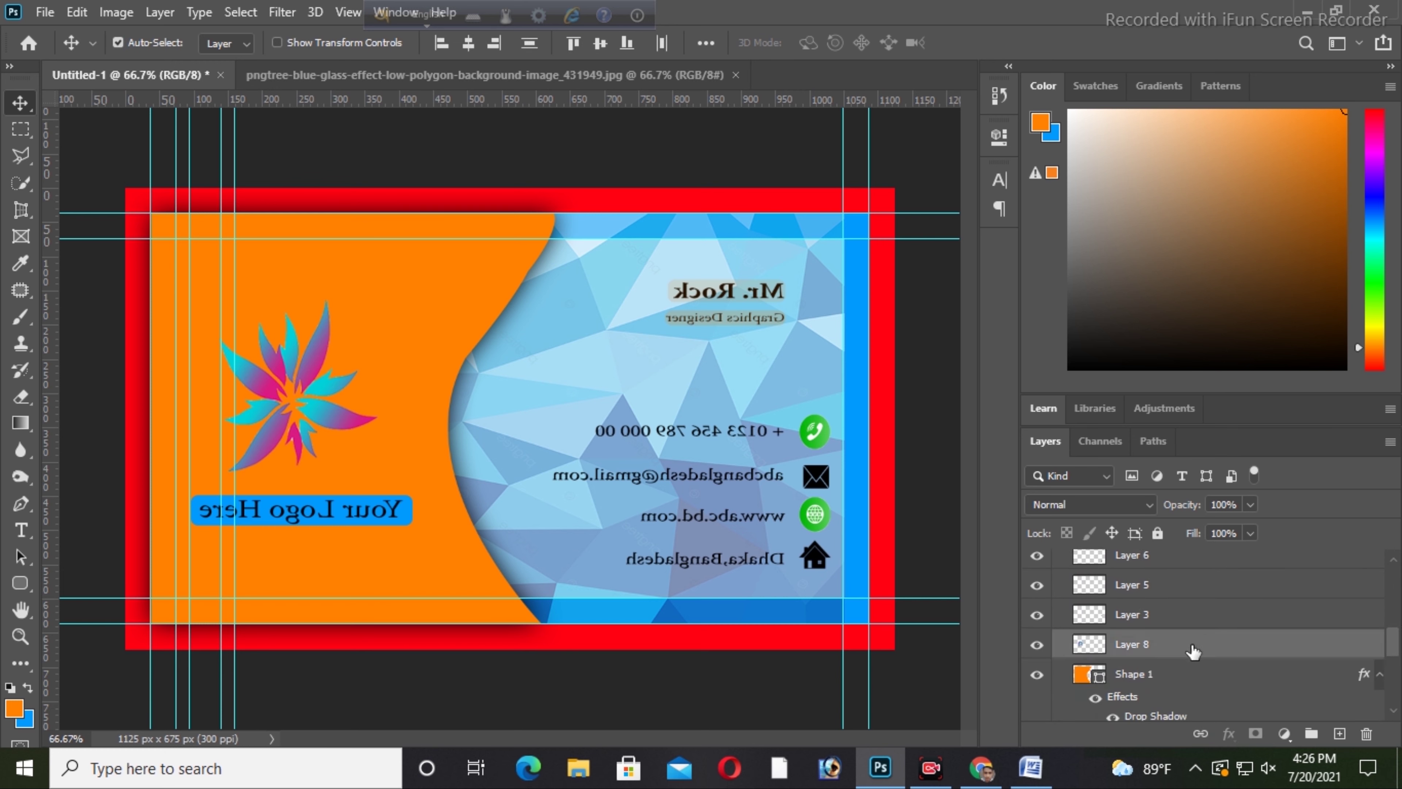
- Flip the logo and label horizontally, nudge them right, and commit the transform
{"action": "key", "text": "ctrl+t"}
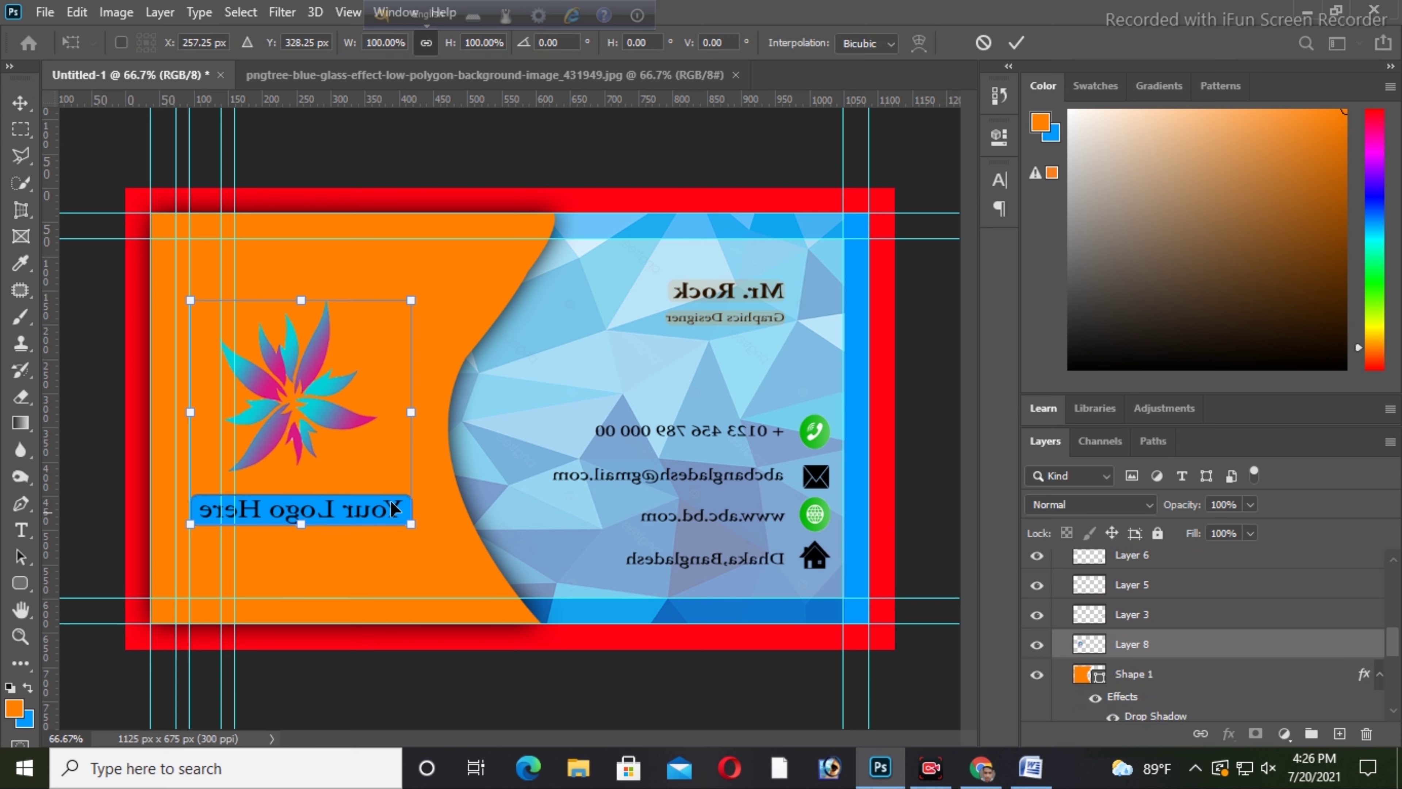
{"action": "right_click", "coordinate": [353, 476]}
{"action": "left_click", "coordinate": [449, 439]}
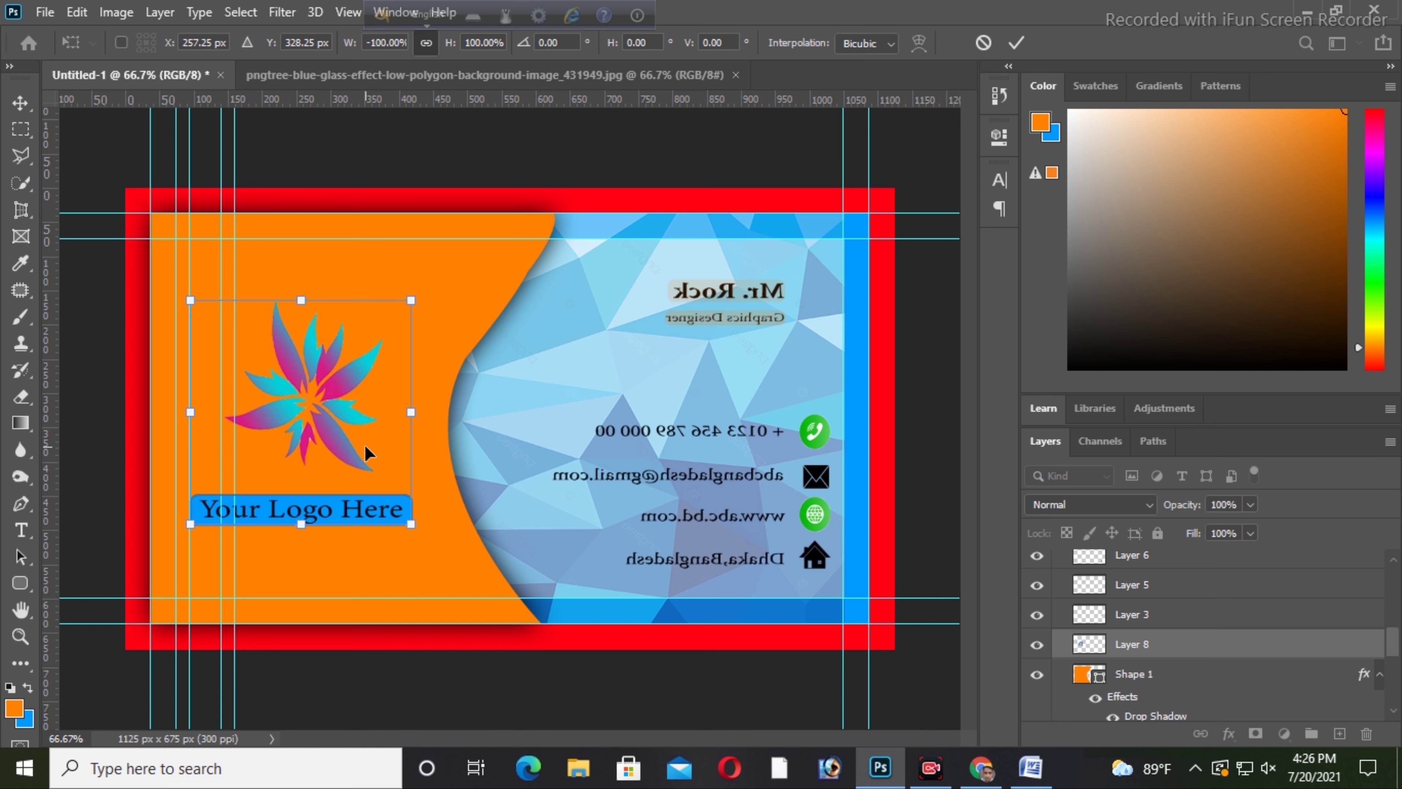
{"action": "key", "text": "Right"}
{"action": "key", "text": "Right"}
{"action": "key", "text": "Right"}
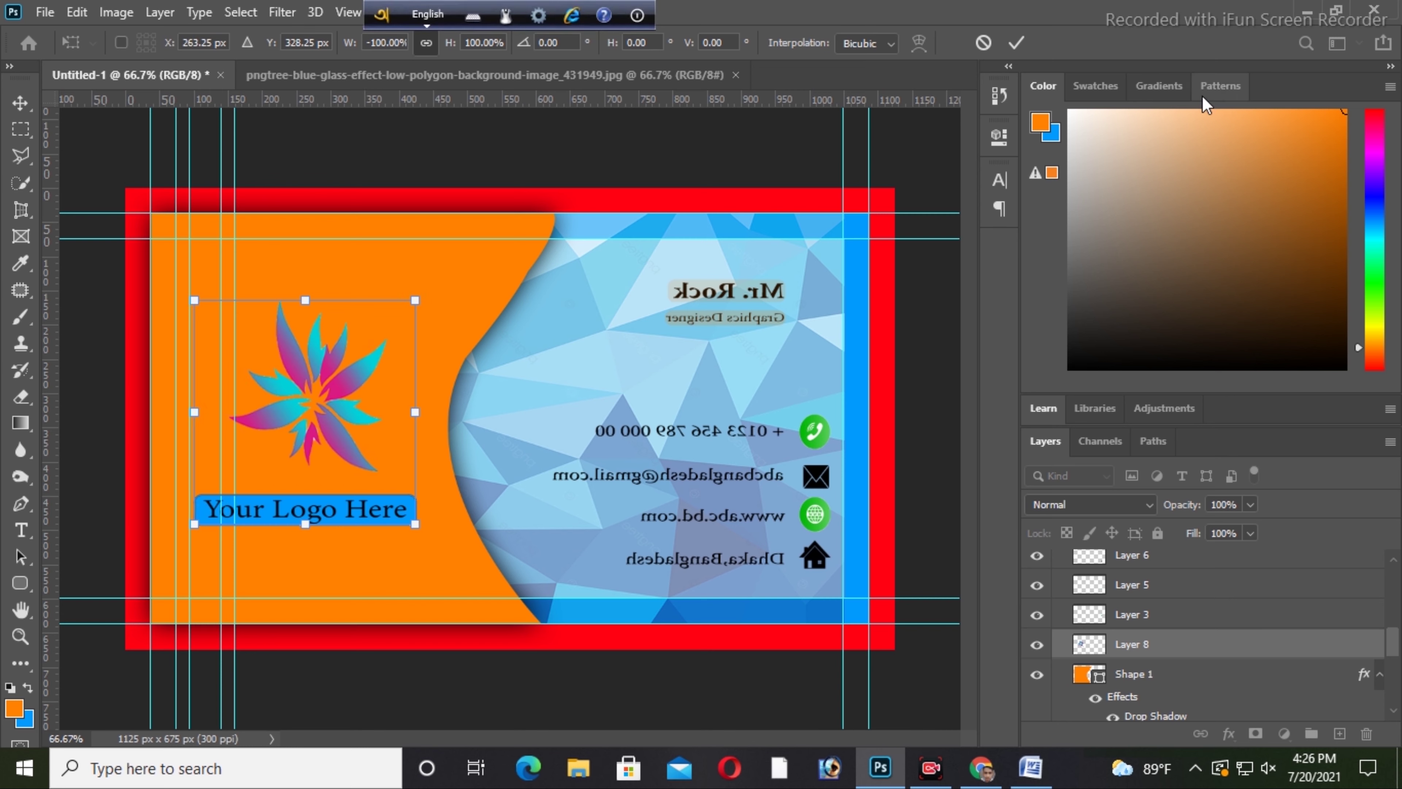
{"action": "left_click", "coordinate": [1016, 43]}
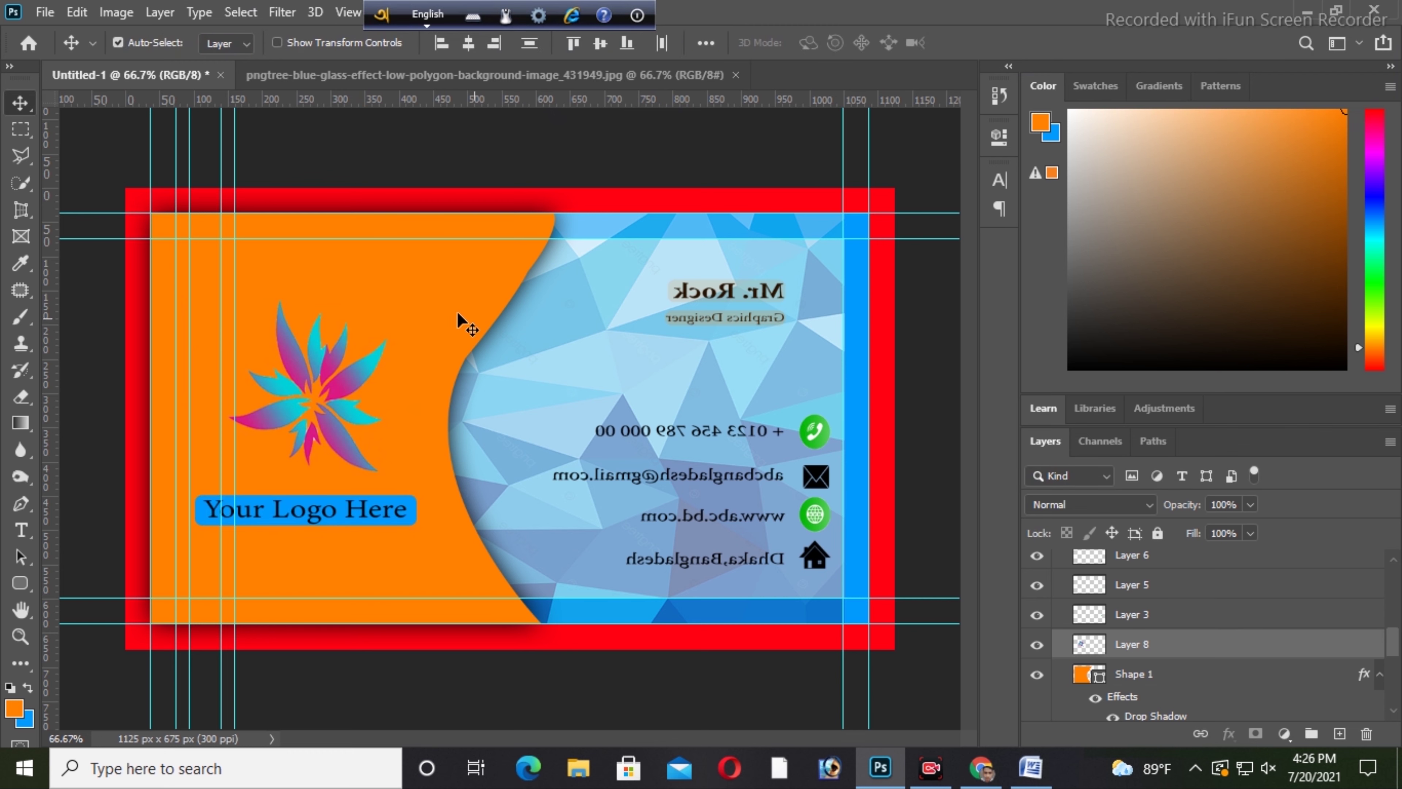
{"action": "double_click", "coordinate": [754, 563]}
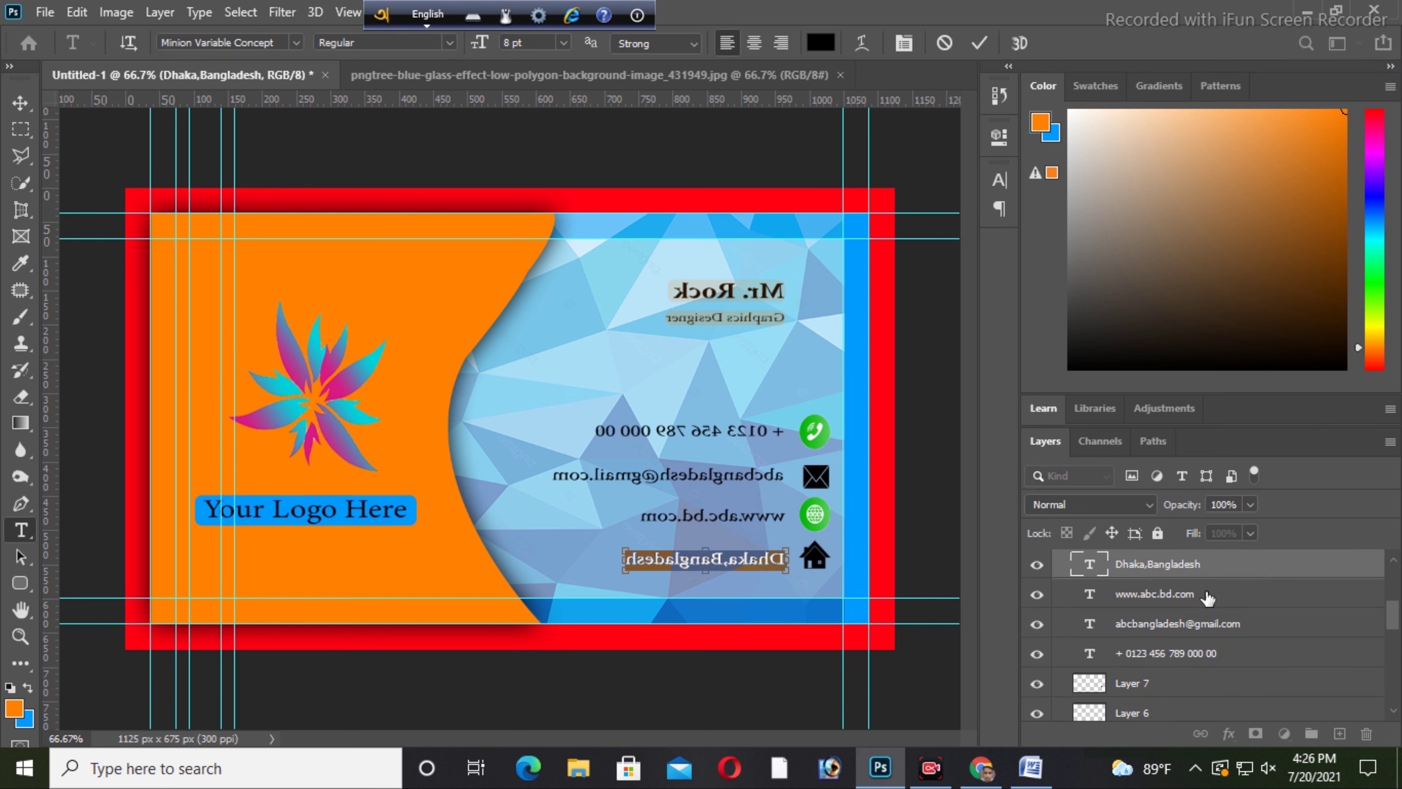
- Hide the four contact detail text lines and the phone, mail, web and home icons
{"action": "double_click", "coordinate": [1192, 595]}
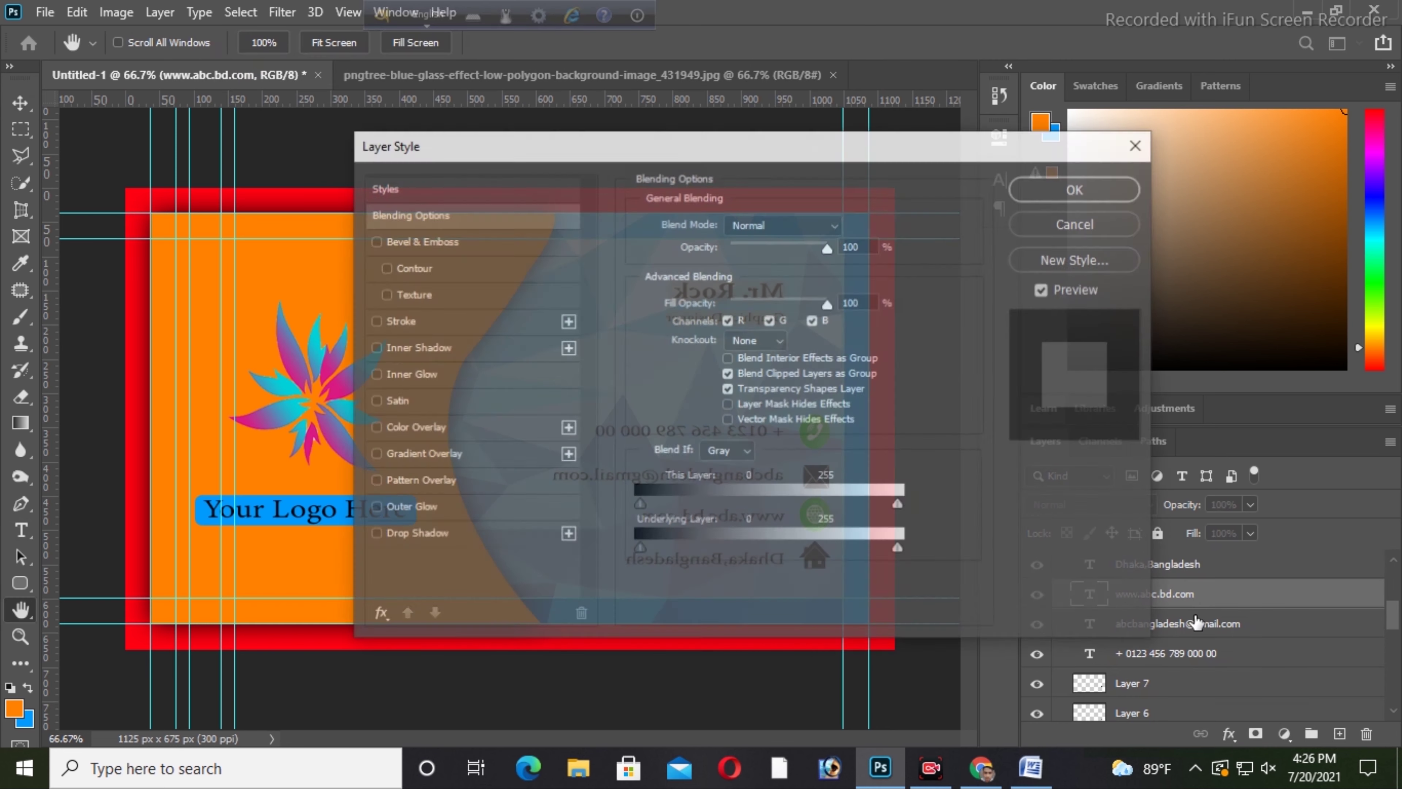
{"action": "left_click", "coordinate": [1106, 220]}
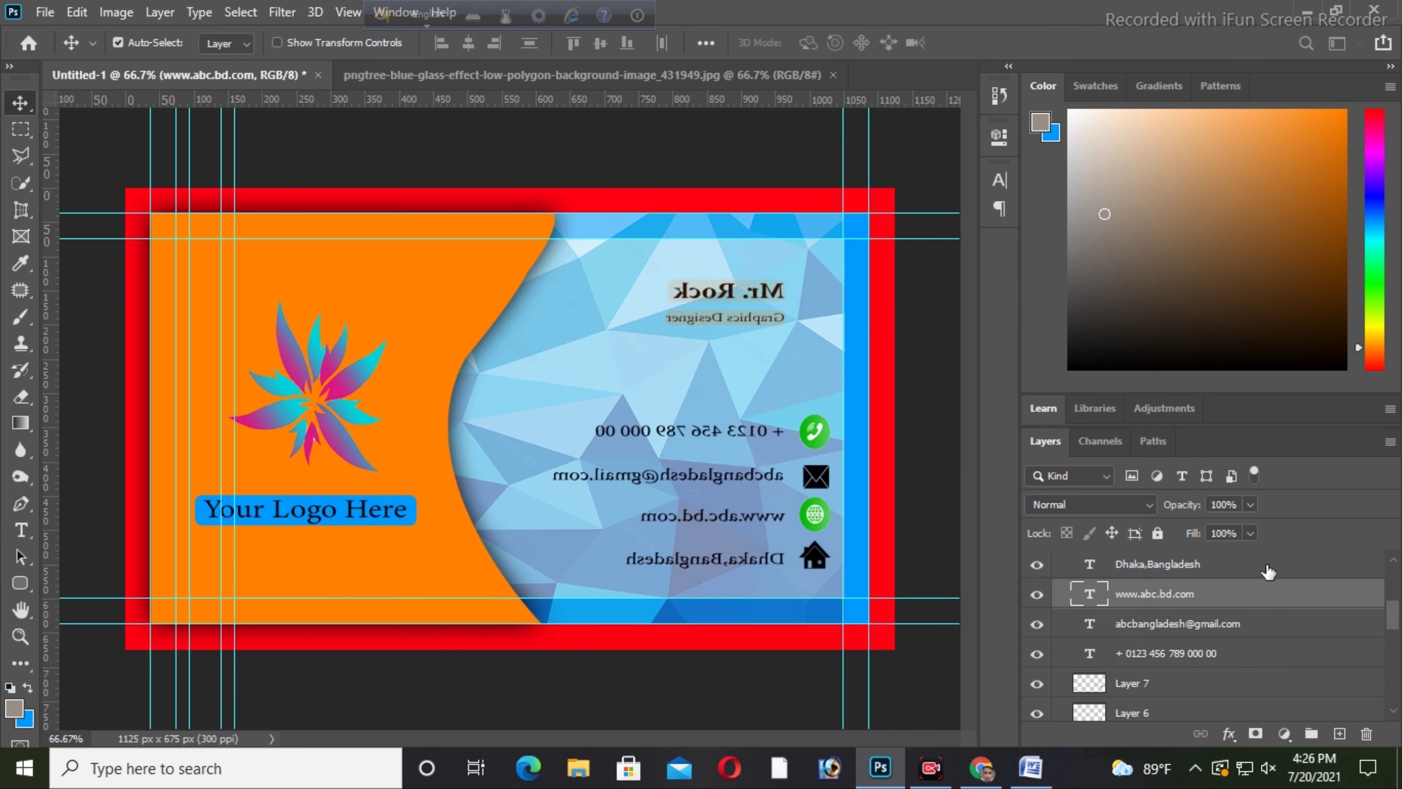
{"action": "left_click_drag", "start_coordinate": [1036, 654], "coordinate": [1036, 563]}
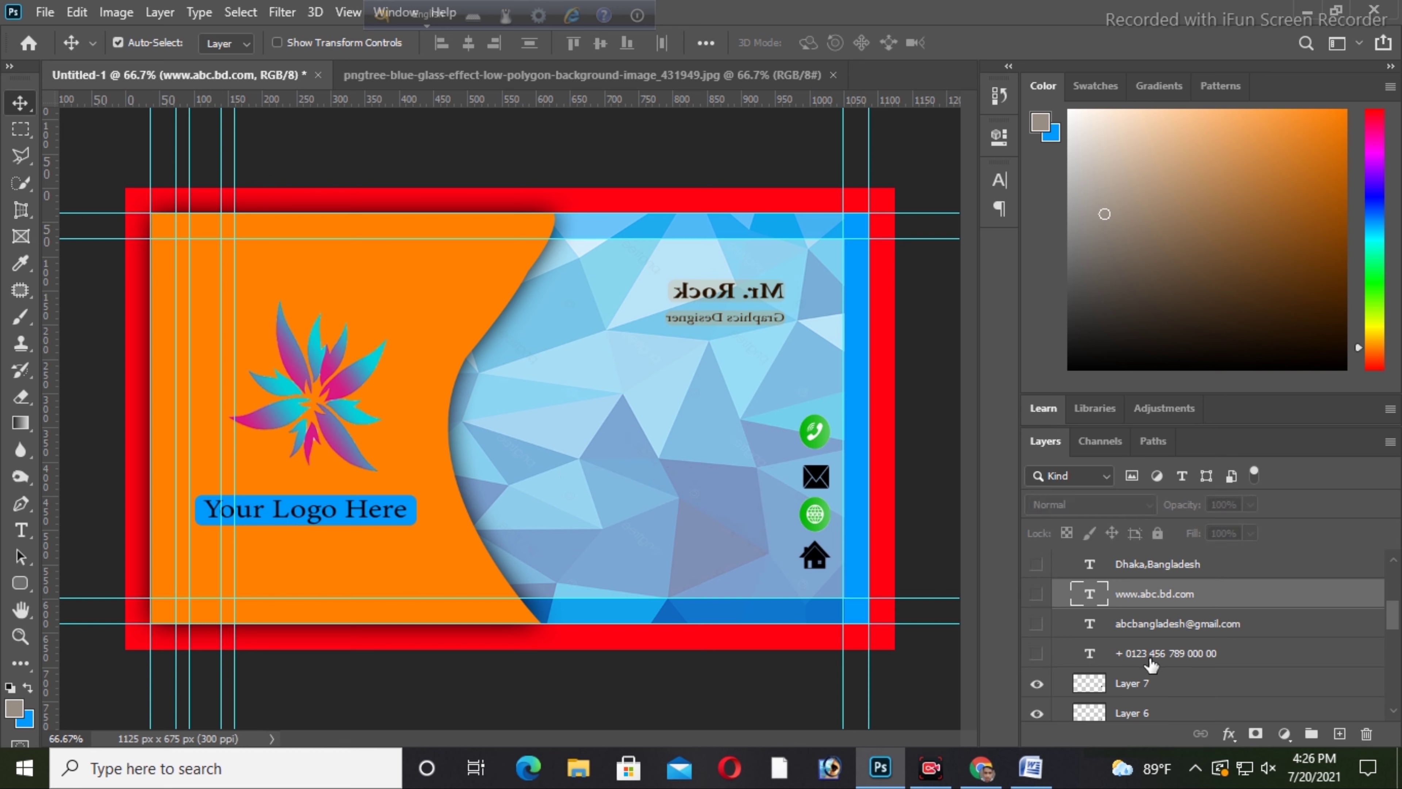
{"action": "scroll", "coordinate": [1154, 664], "scroll_direction": "down", "scroll_amount": 1}
{"action": "scroll", "coordinate": [1152, 665], "scroll_direction": "down", "scroll_amount": 1}
{"action": "left_click_drag", "start_coordinate": [1037, 581], "coordinate": [1037, 671]}
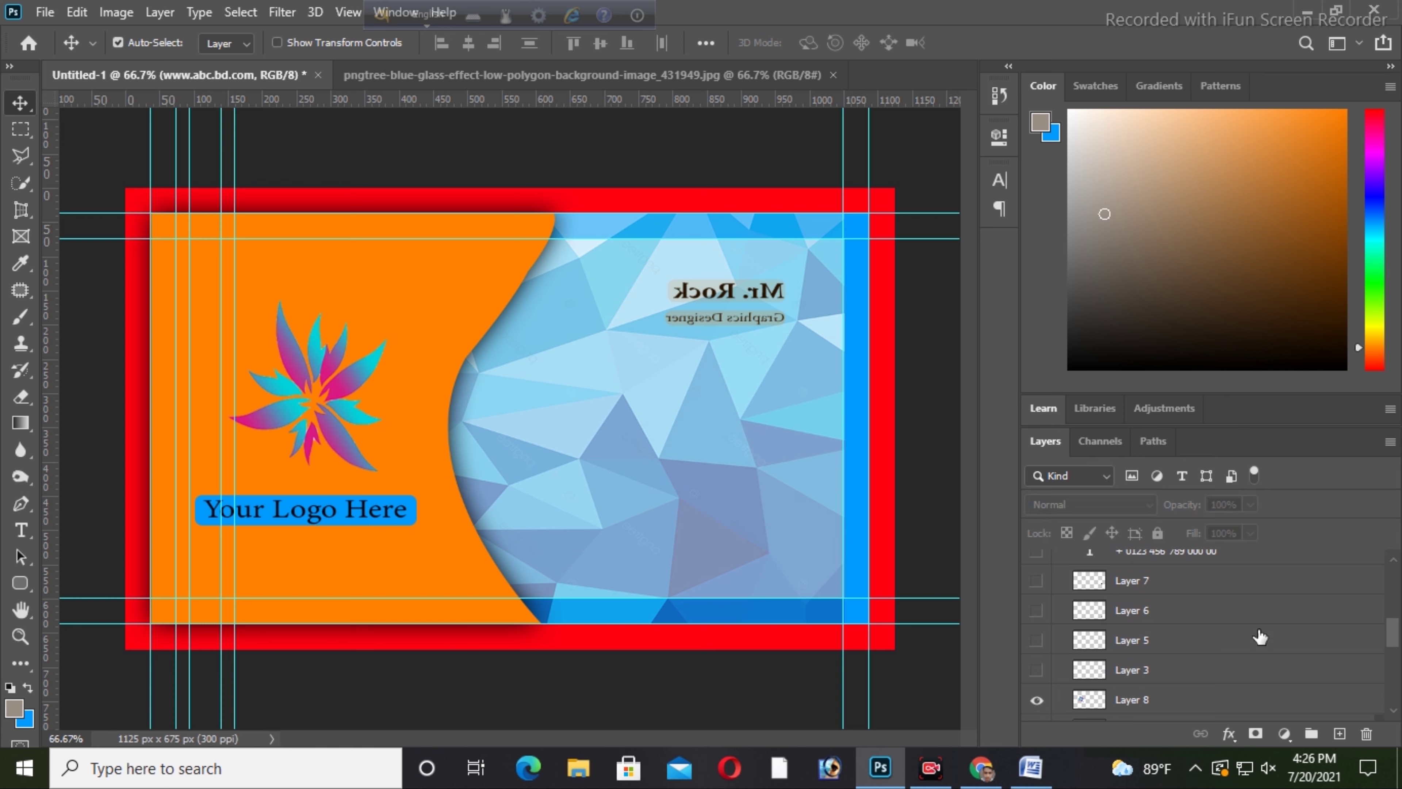
- Hide Mr. Rock and the Graphics Designer title with its pill, keeping the blue label box
{"action": "scroll", "coordinate": [1114, 608], "scroll_direction": "up", "scroll_amount": 1}
{"action": "scroll", "coordinate": [1114, 607], "scroll_direction": "up", "scroll_amount": 1}
{"action": "scroll", "coordinate": [1114, 607], "scroll_direction": "up", "scroll_amount": 1}
{"action": "scroll", "coordinate": [1114, 607], "scroll_direction": "up", "scroll_amount": 2}
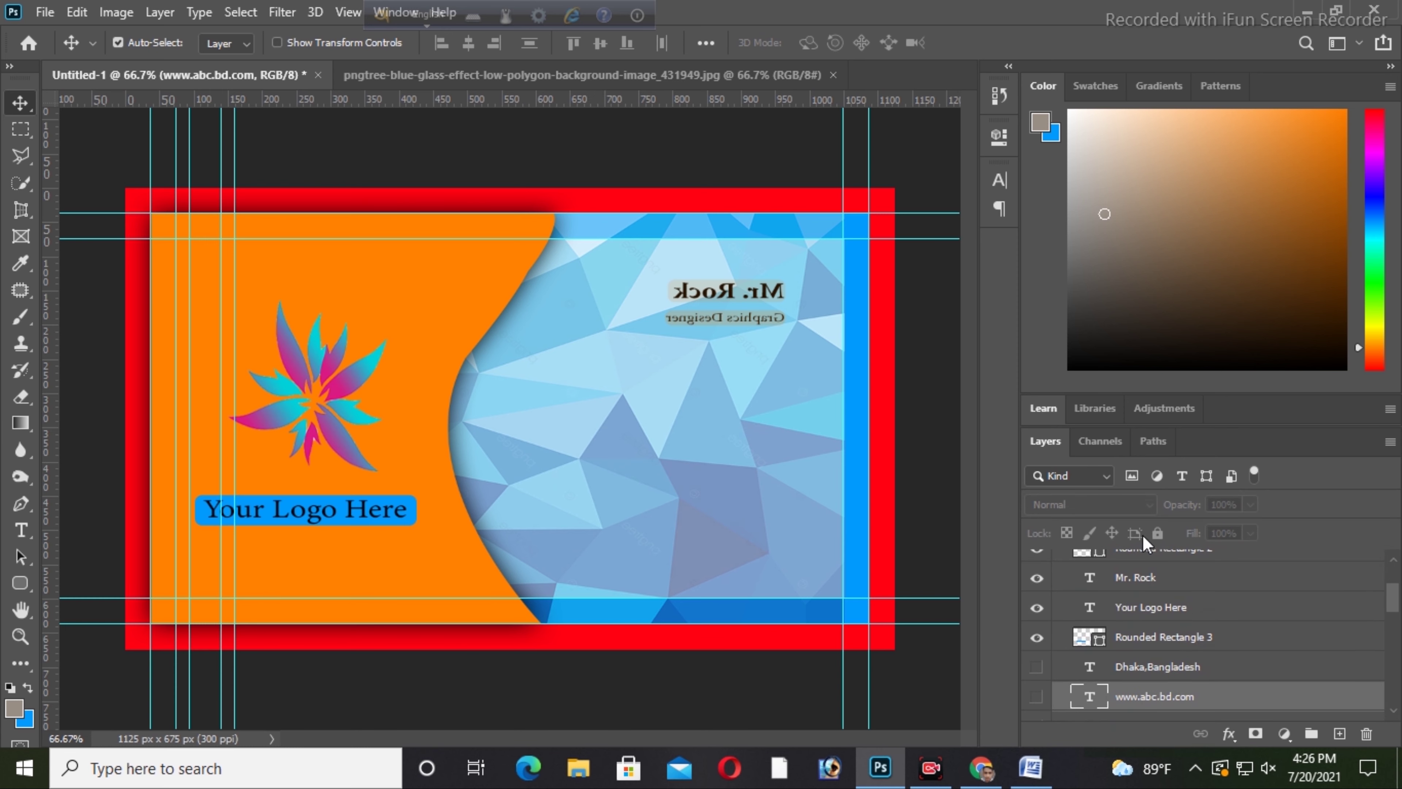
{"action": "left_click_drag", "start_coordinate": [1035, 670], "coordinate": [1031, 572]}
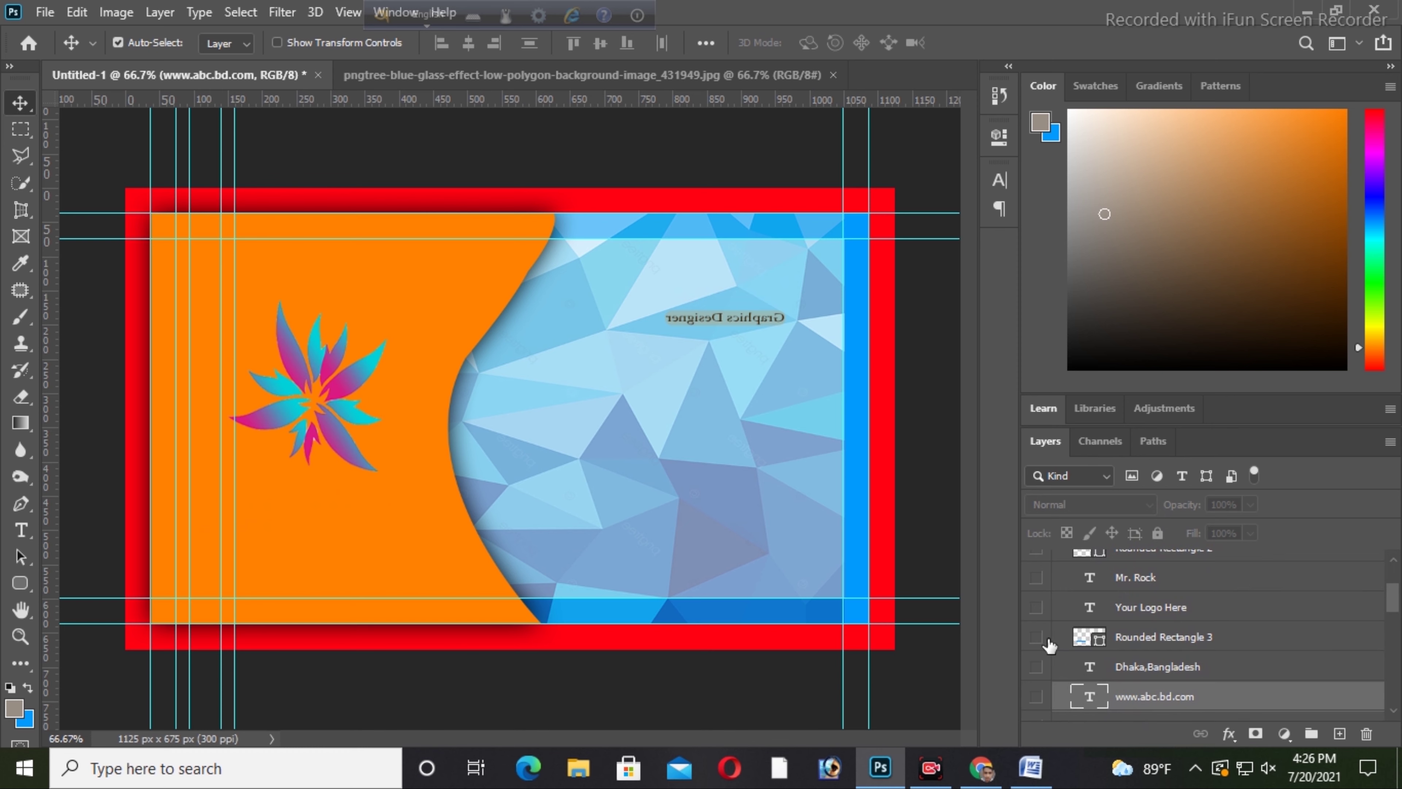
{"action": "left_click", "coordinate": [1035, 636]}
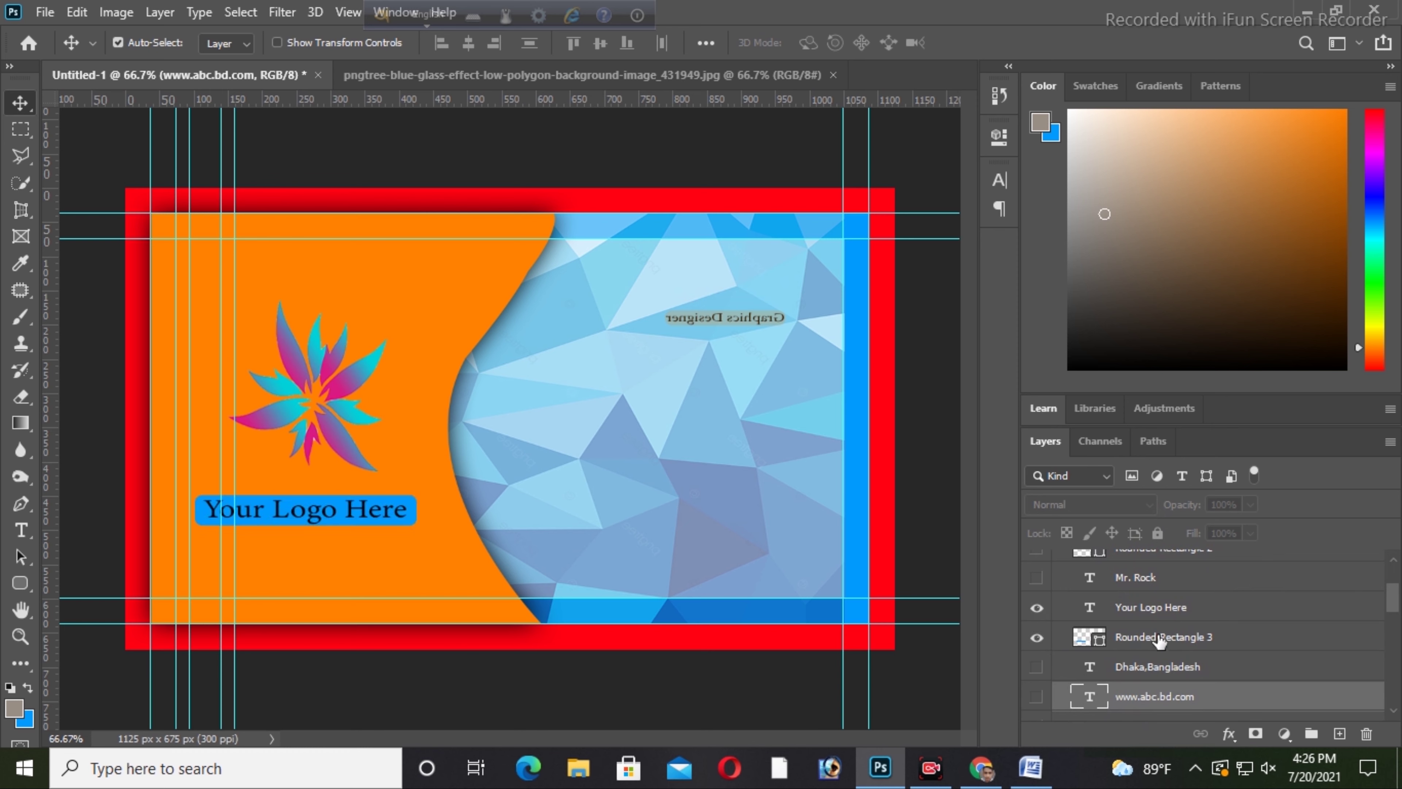
{"action": "scroll", "coordinate": [1153, 627], "scroll_direction": "up", "scroll_amount": 1}
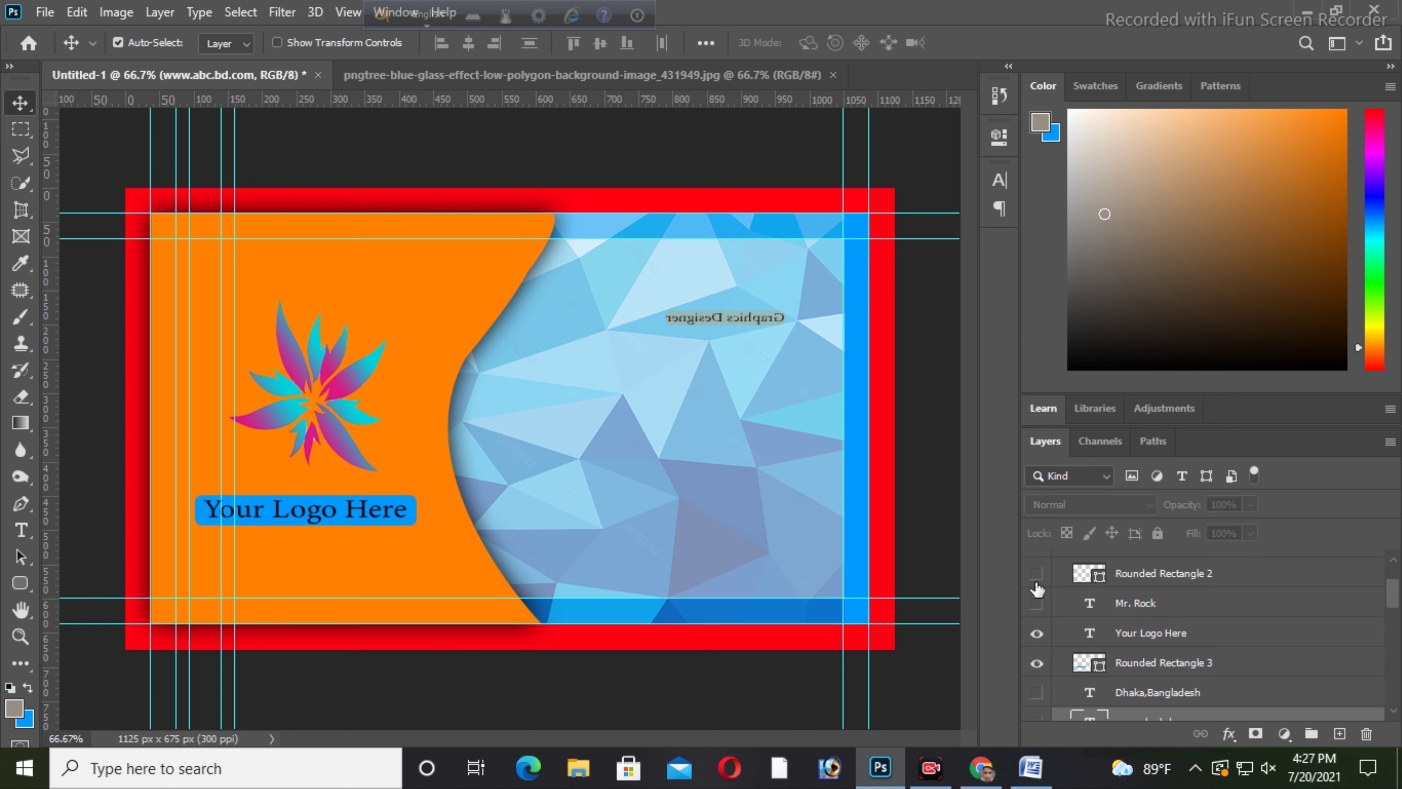
{"action": "scroll", "coordinate": [1043, 624], "scroll_direction": "up", "scroll_amount": 2}
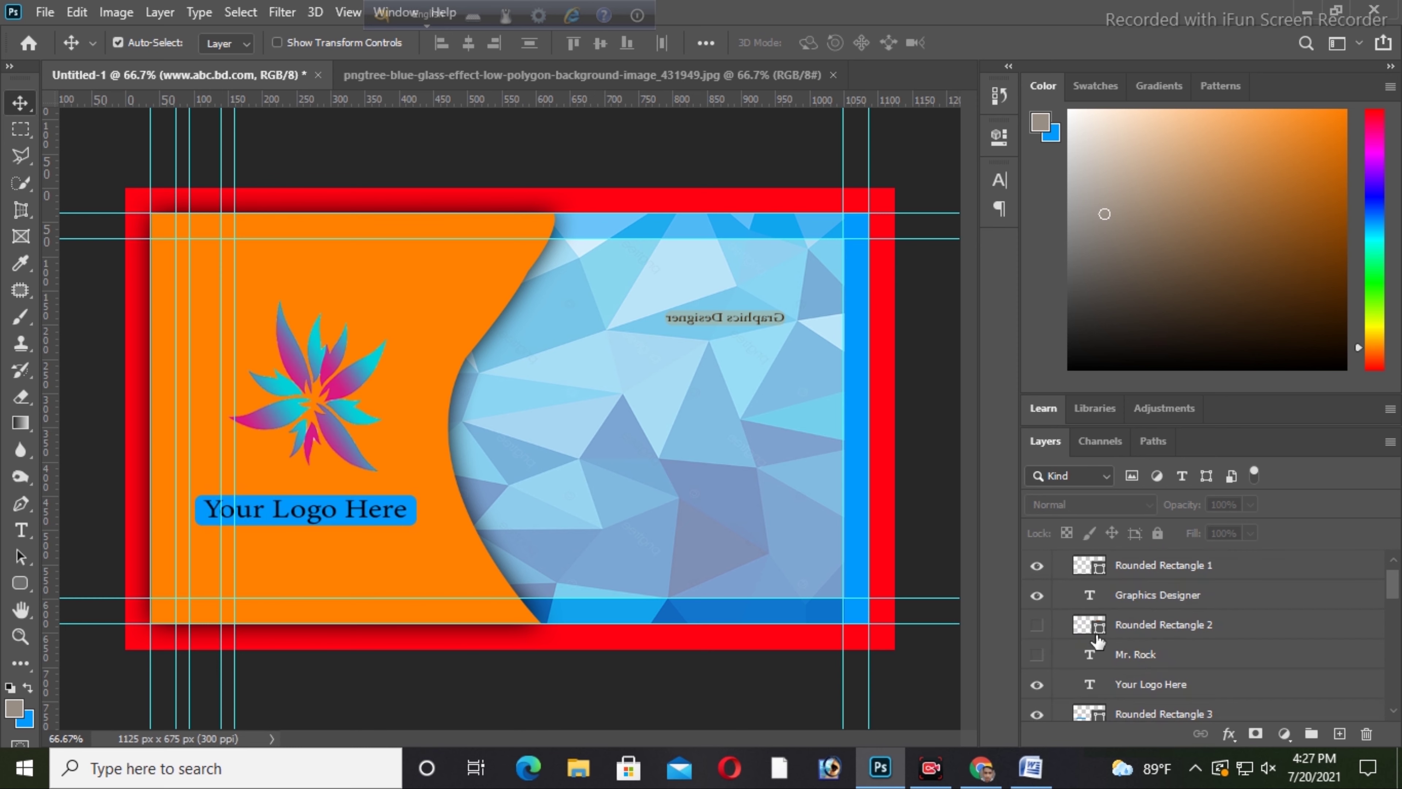
{"action": "left_click_drag", "start_coordinate": [1036, 565], "coordinate": [1036, 594]}
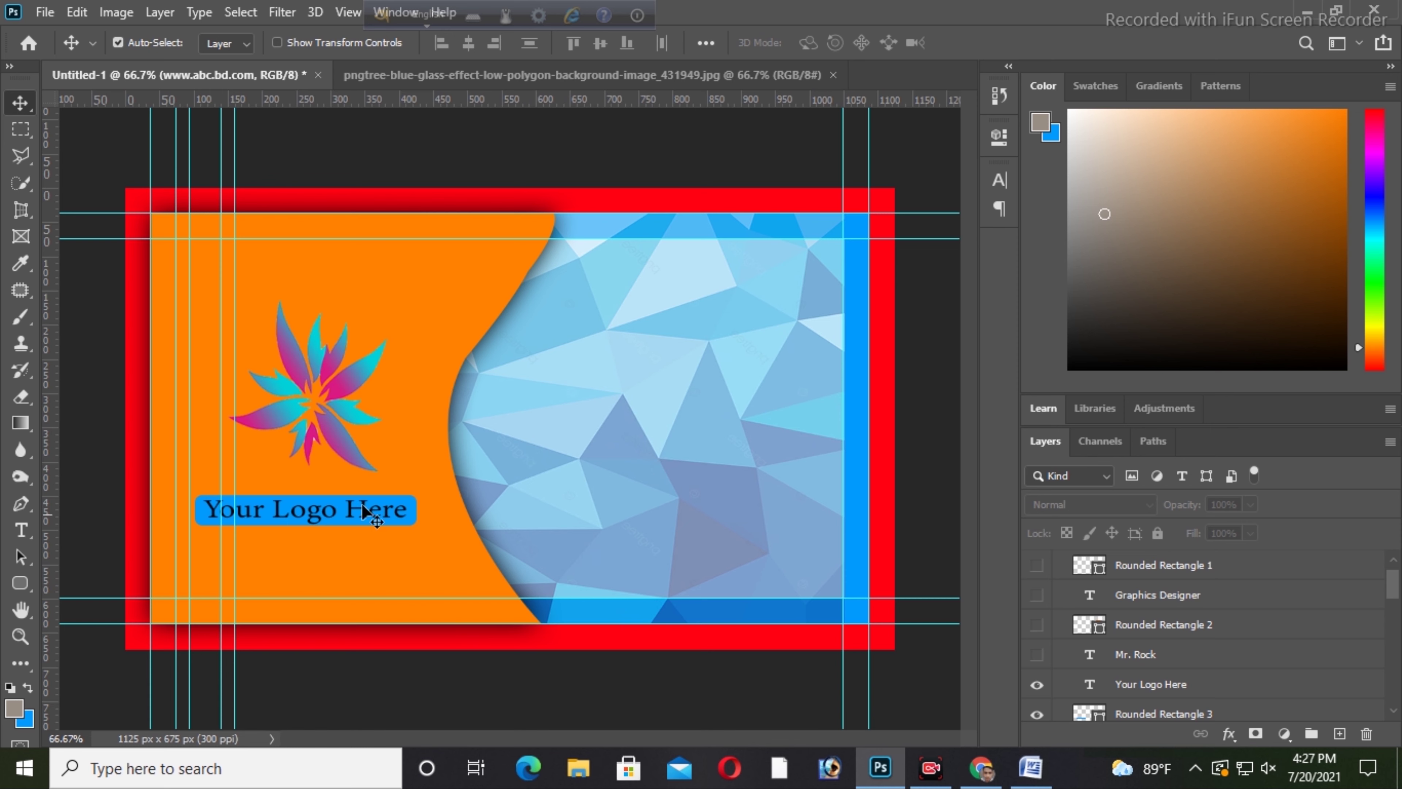
- Duplicate the Mr. Rock text layer, make the copy visible and move it onto the blue side
{"action": "left_click", "coordinate": [1118, 657]}
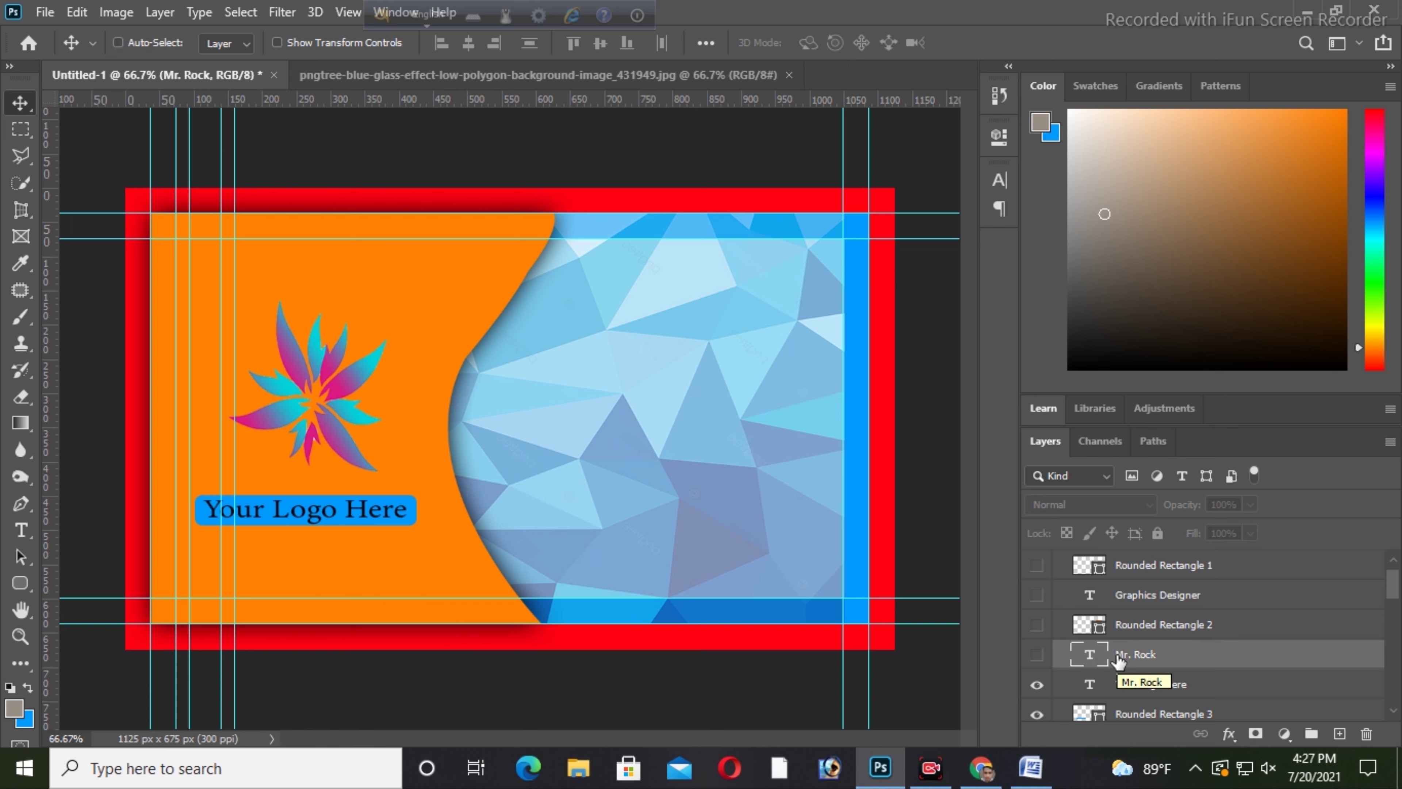
{"action": "key", "text": "ctrl+j"}
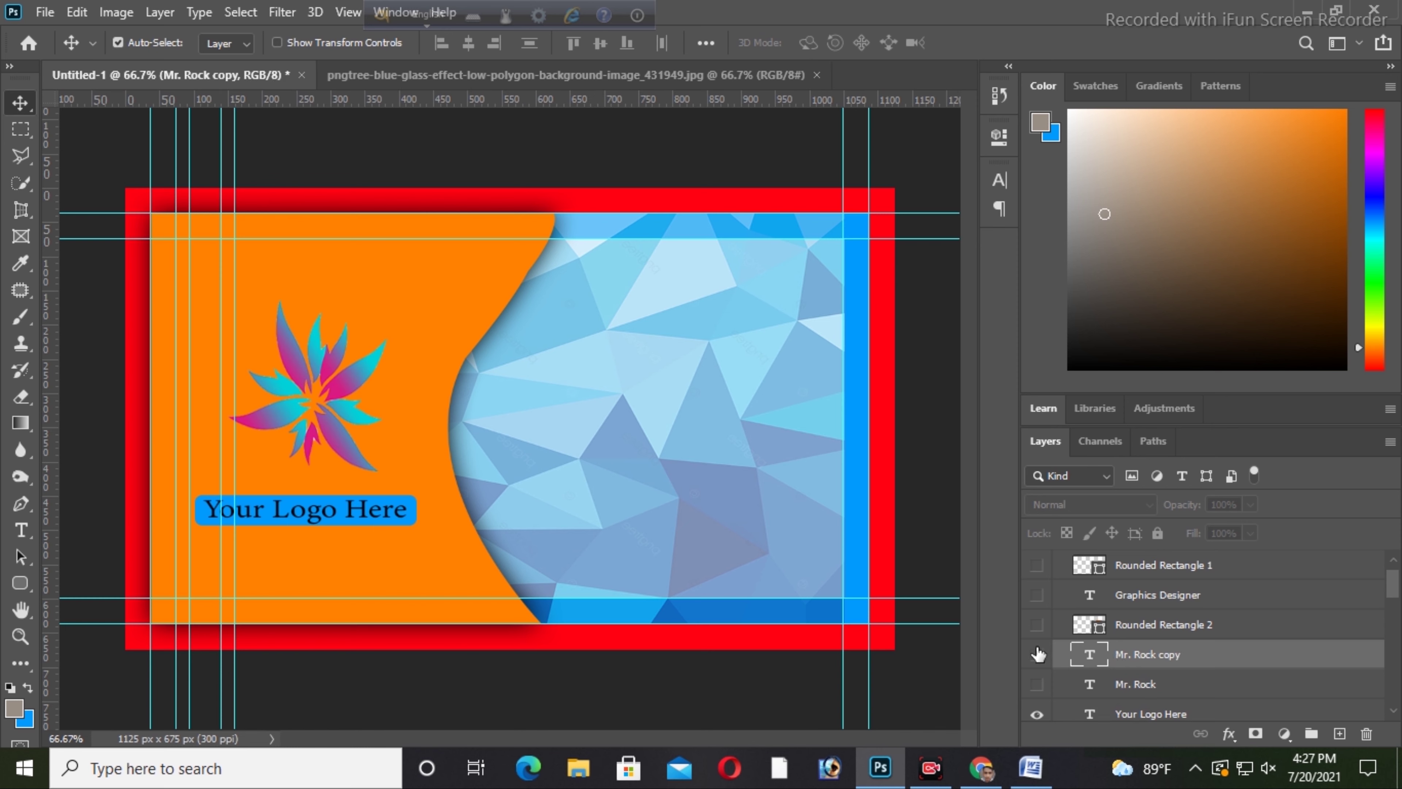
{"action": "key", "text": "ctrl"}
{"action": "left_click_drag", "start_coordinate": [740, 528], "coordinate": [773, 544]}
{"action": "left_click", "coordinate": [1037, 655]}
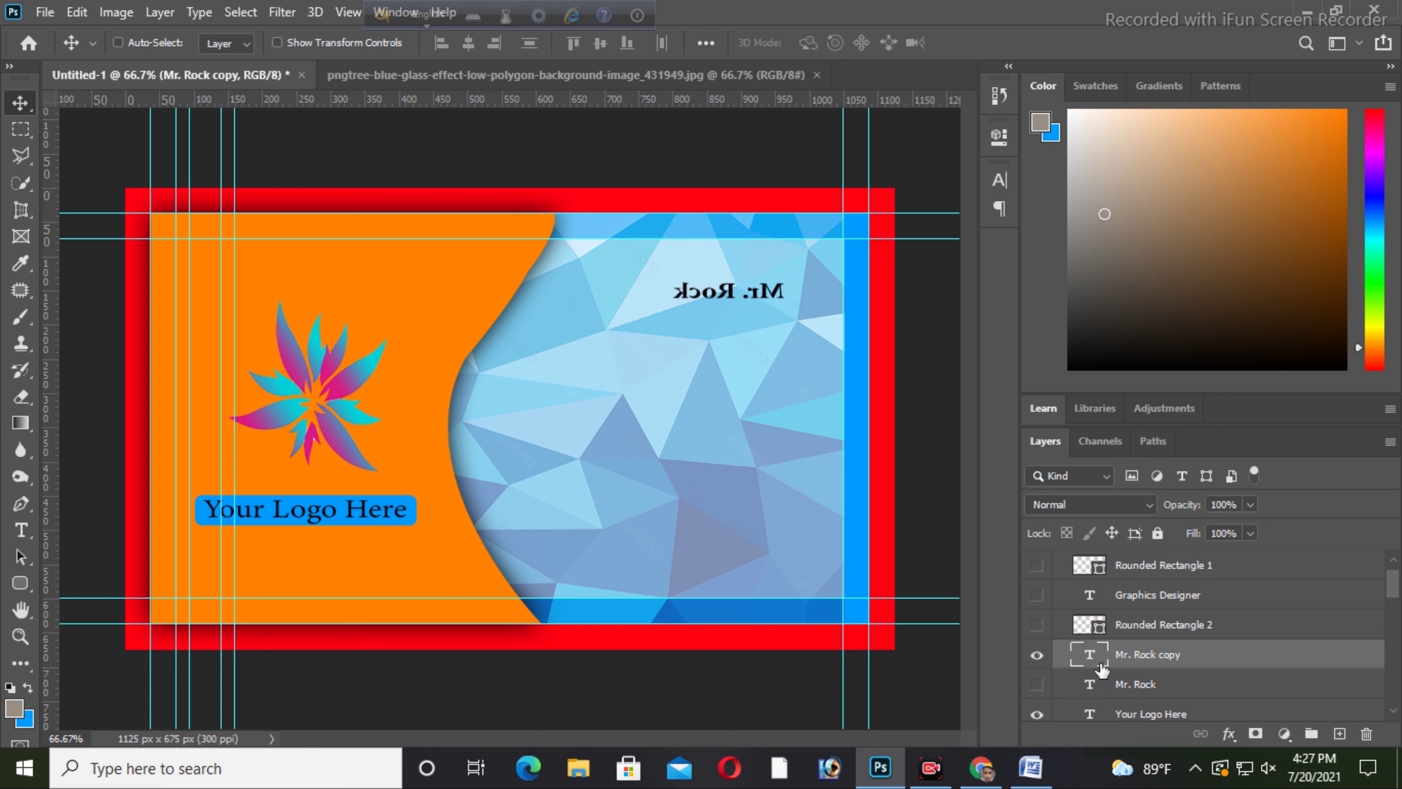
- Flip the copied text horizontally so it reads normally
{"action": "key", "text": "ctrl+t"}
{"action": "right_click", "coordinate": [745, 291]}
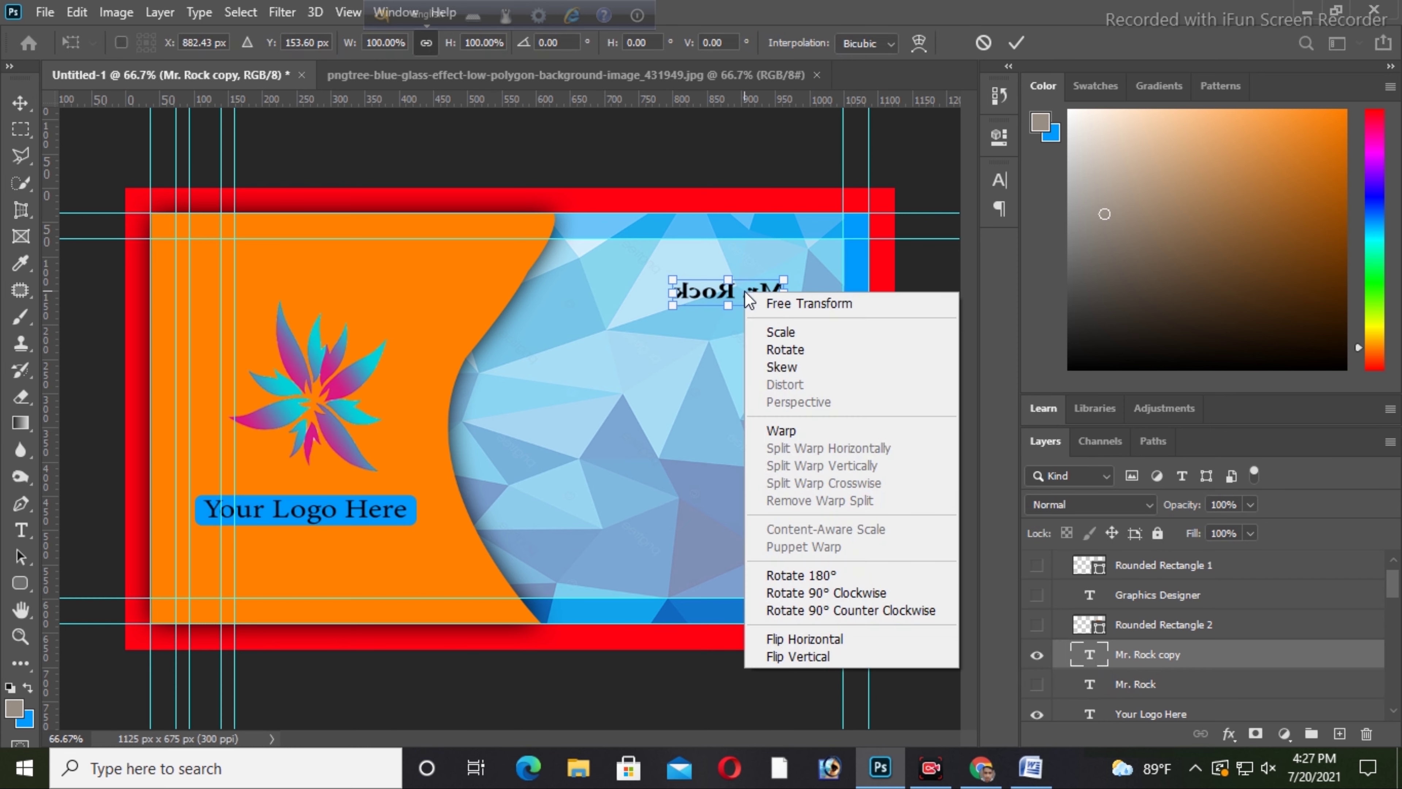
{"action": "left_click", "coordinate": [849, 639]}
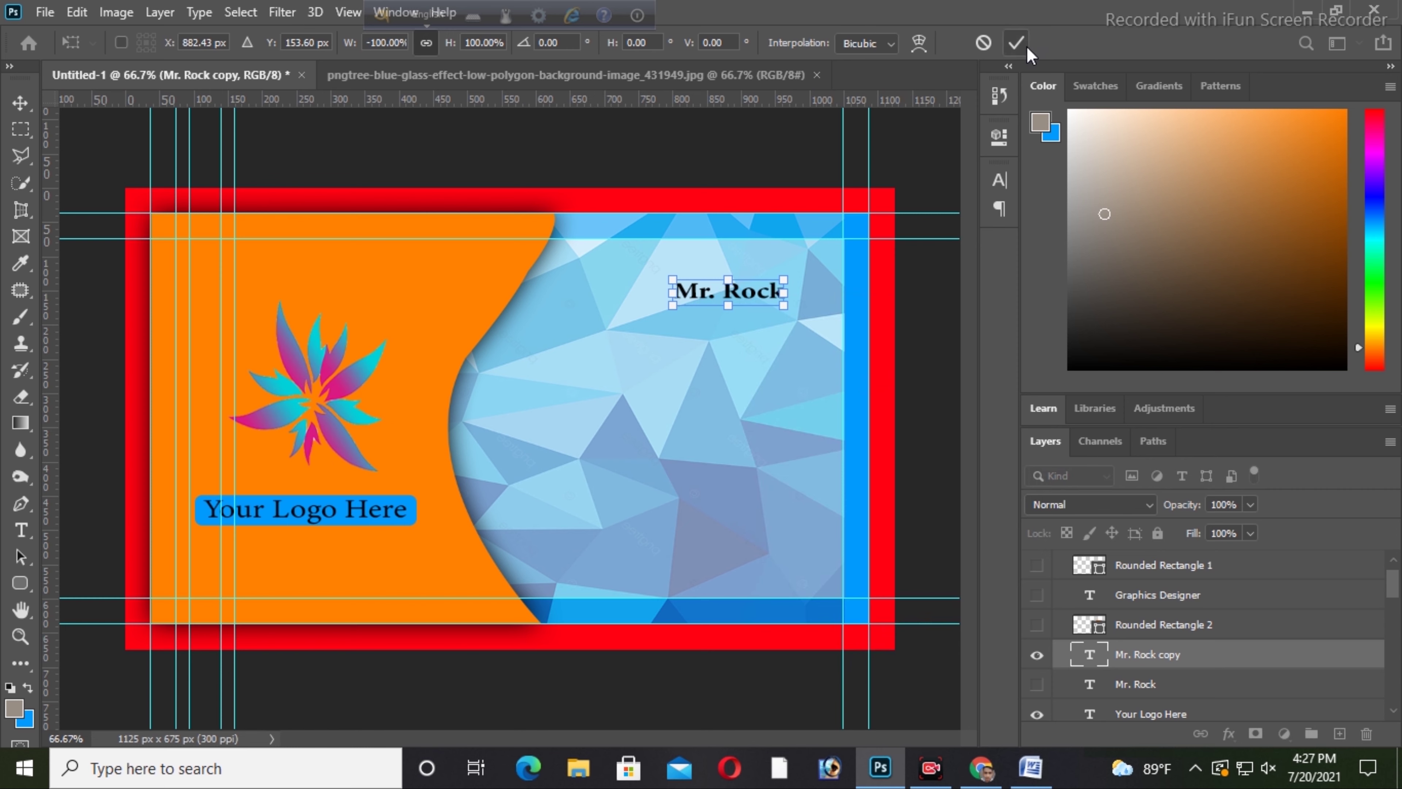
{"action": "left_click", "coordinate": [1015, 43]}
{"action": "double_click", "coordinate": [1086, 655]}
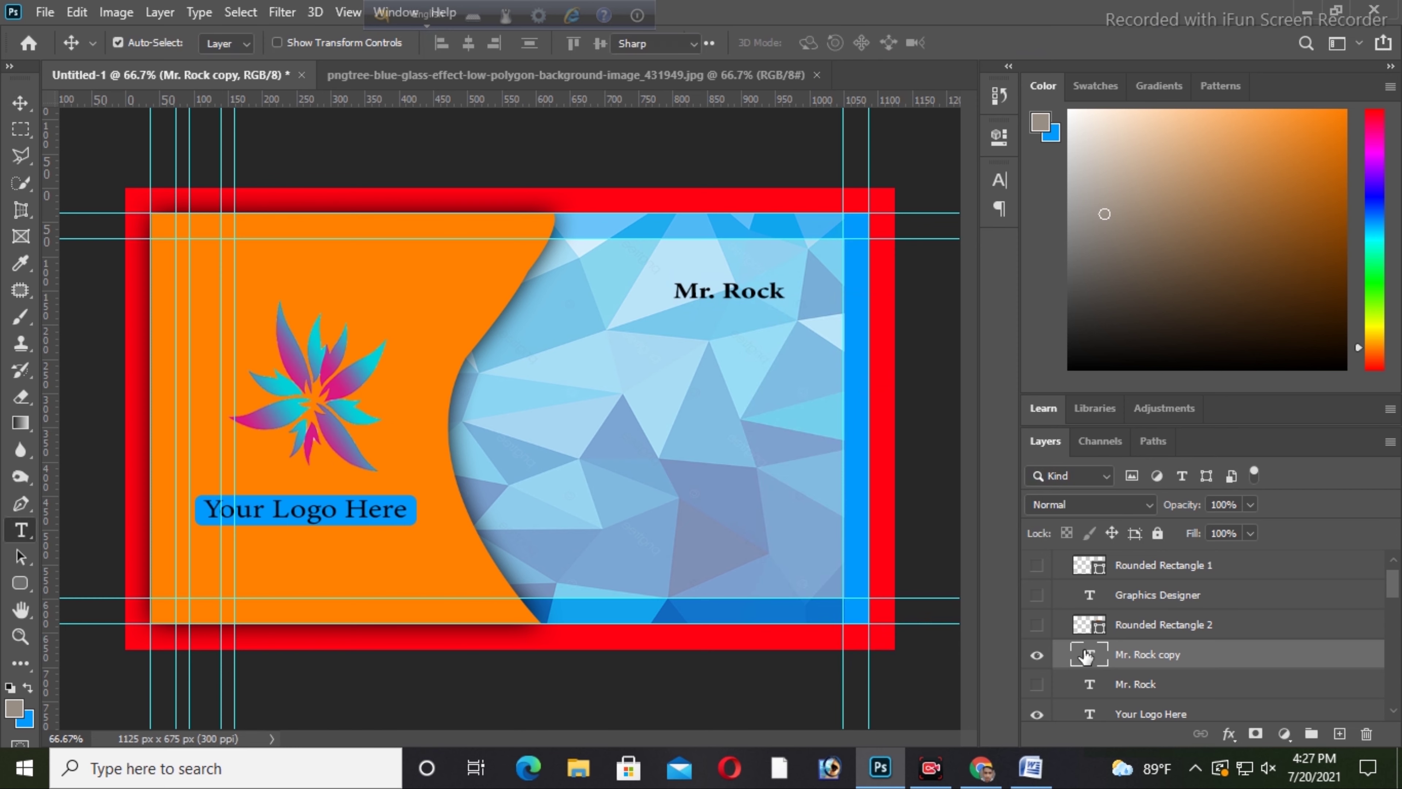
- Change the copied text to 'You Try it', split onto three lines: You / Try / it
{"action": "type", "text": "You "}
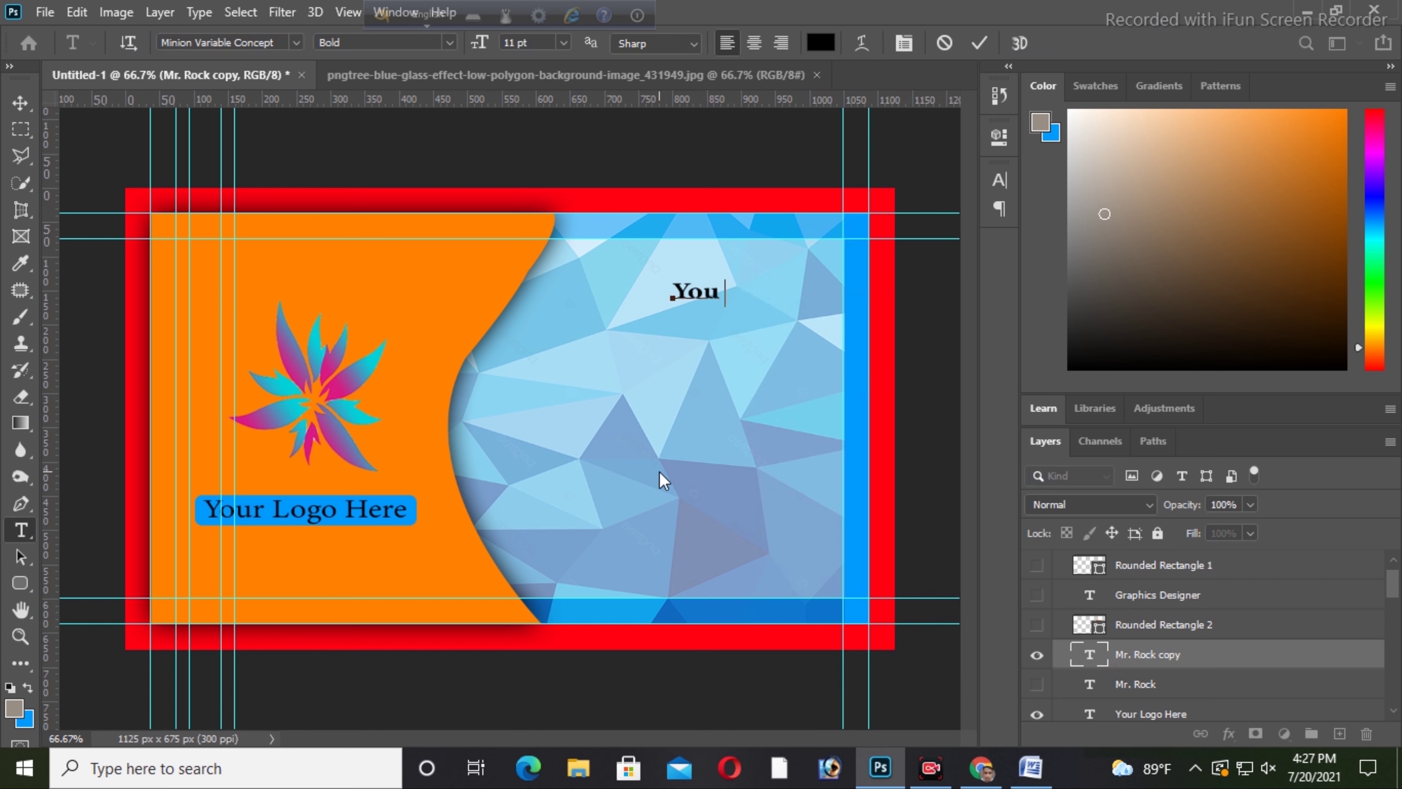
{"action": "type", "text": "Try "}
{"action": "type", "text": "it"}
{"action": "key", "text": "Left"}
{"action": "key", "text": "Left"}
{"action": "key", "text": "Left"}
{"action": "key", "text": "Return"}
{"action": "left_click", "coordinate": [727, 319]}
{"action": "key", "text": "Return"}
{"action": "double_click", "coordinate": [1089, 654]}
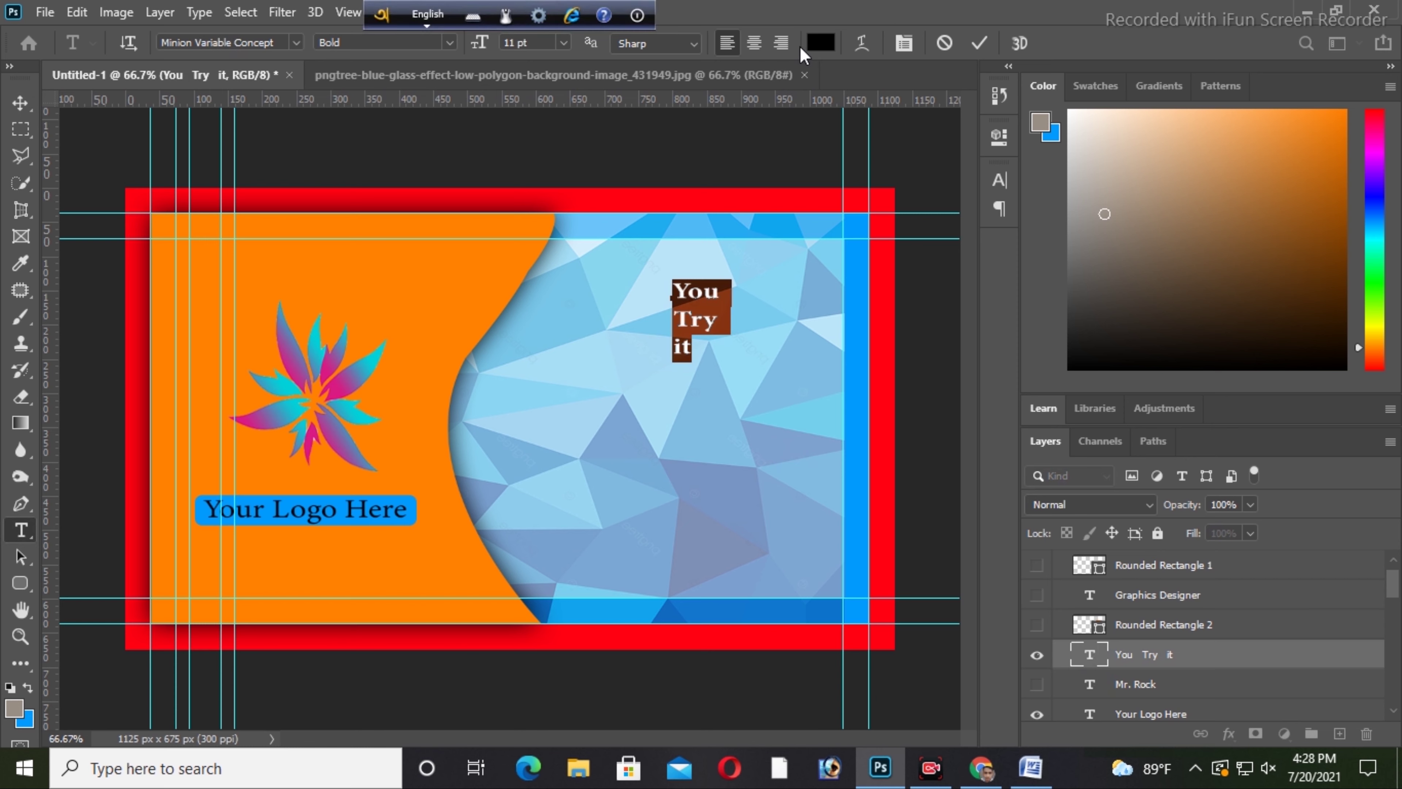
- Enlarge the You Try it text to 45 pt and move it toward the blue side's middle
{"action": "mouse_move", "coordinate": [479, 48]}
{"action": "left_mouse_down"}
{"action": "mouse_move", "coordinate": [512, 45]}
{"action": "mouse_move", "coordinate": [500, 42]}
{"action": "left_mouse_up"}
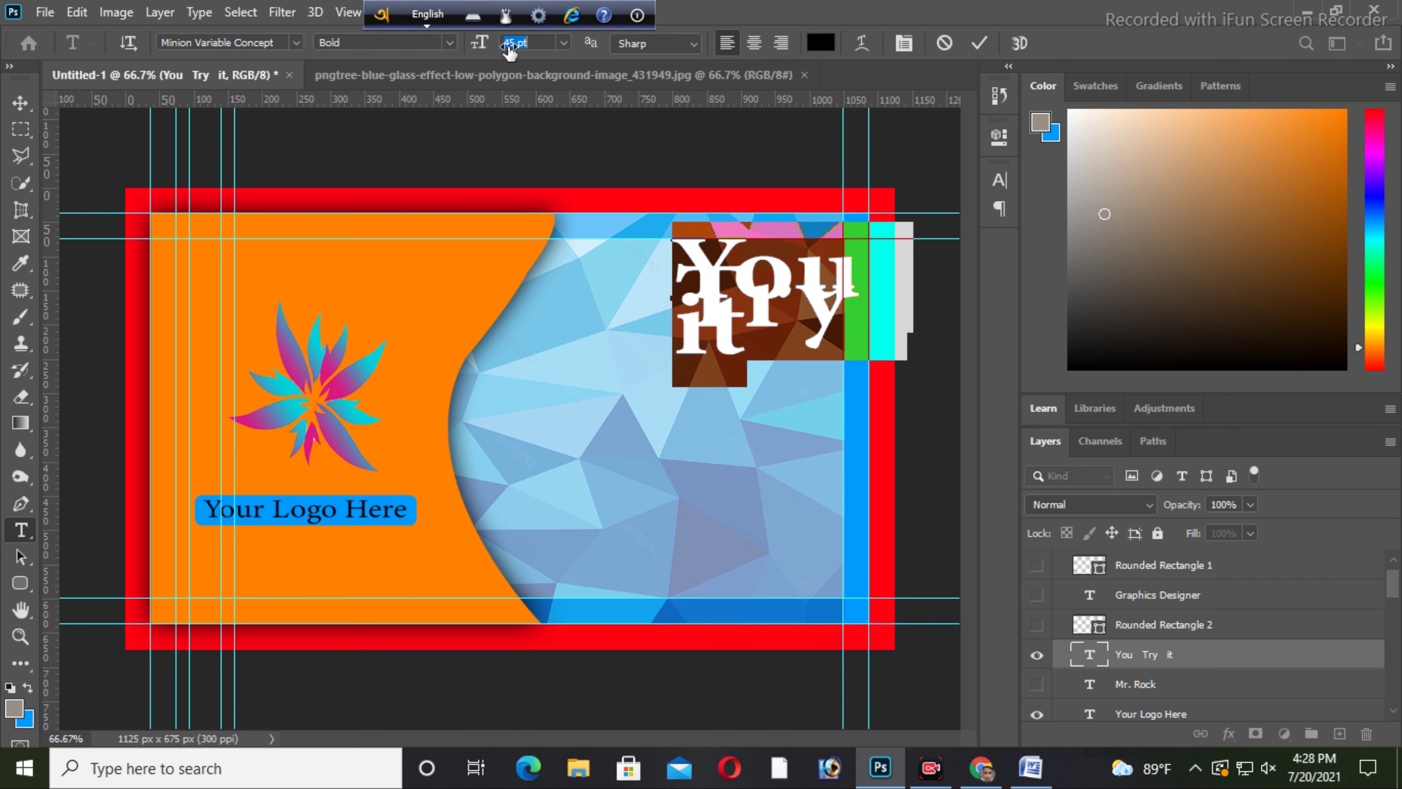
{"action": "left_click_drag", "start_coordinate": [722, 569], "coordinate": [725, 501]}
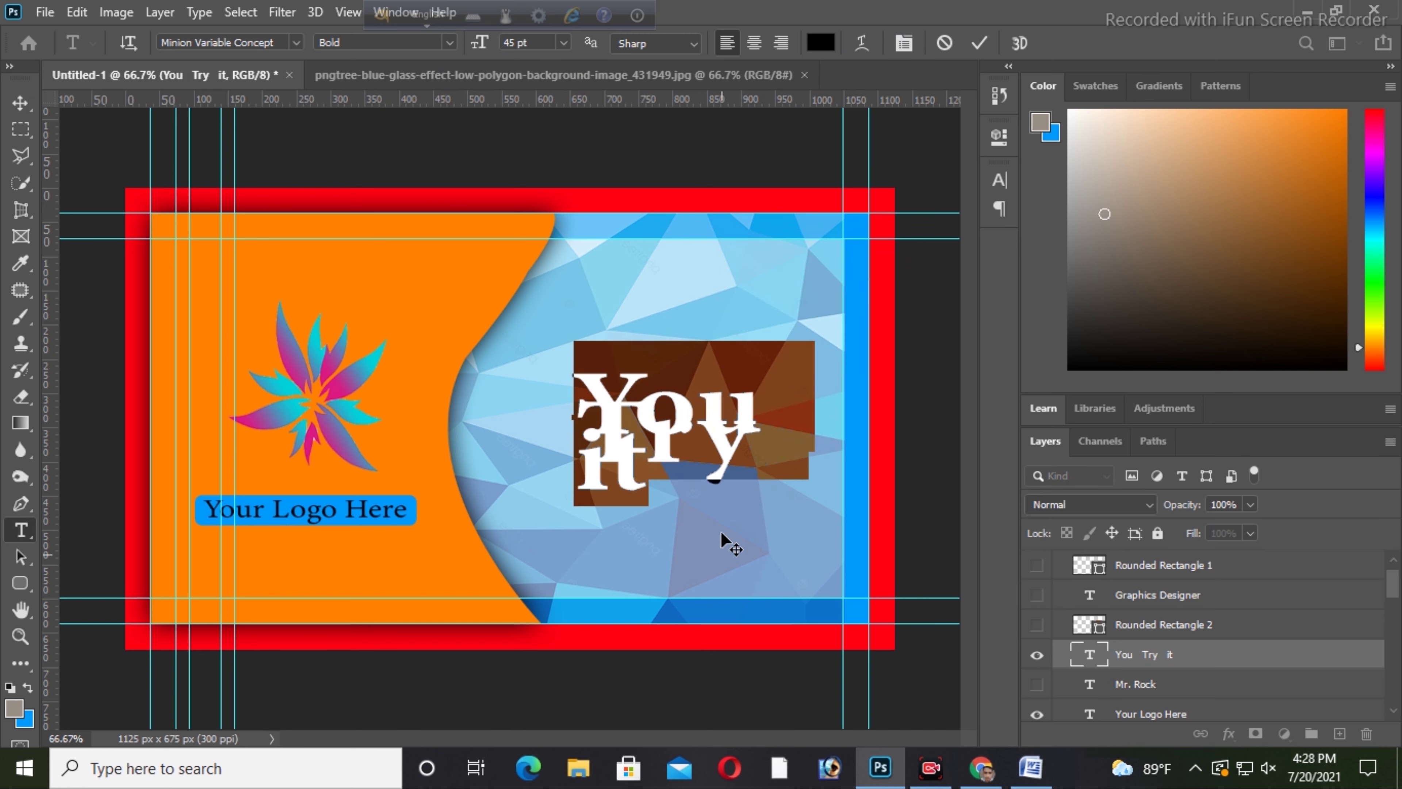
{"action": "left_click", "coordinate": [980, 43]}
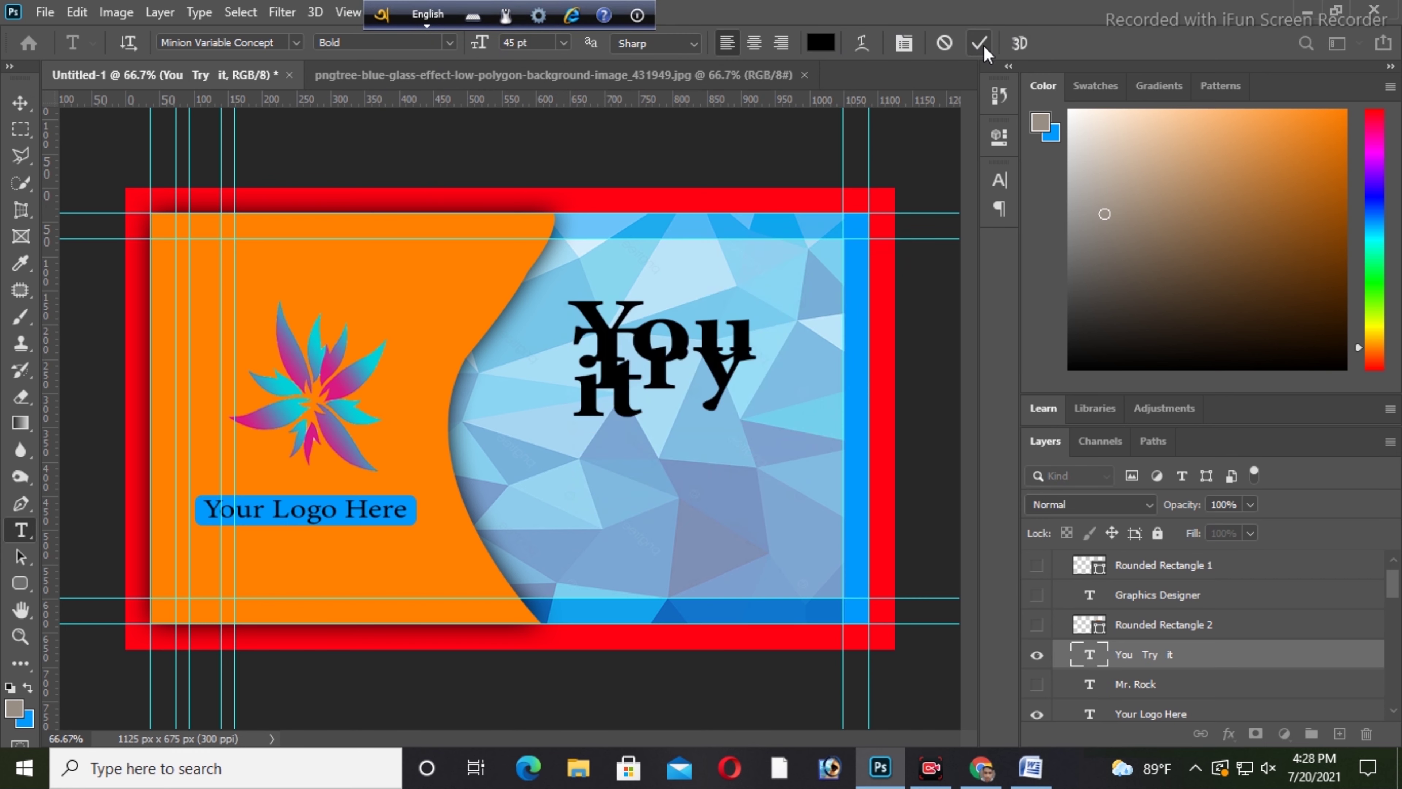
{"action": "key", "text": "v"}
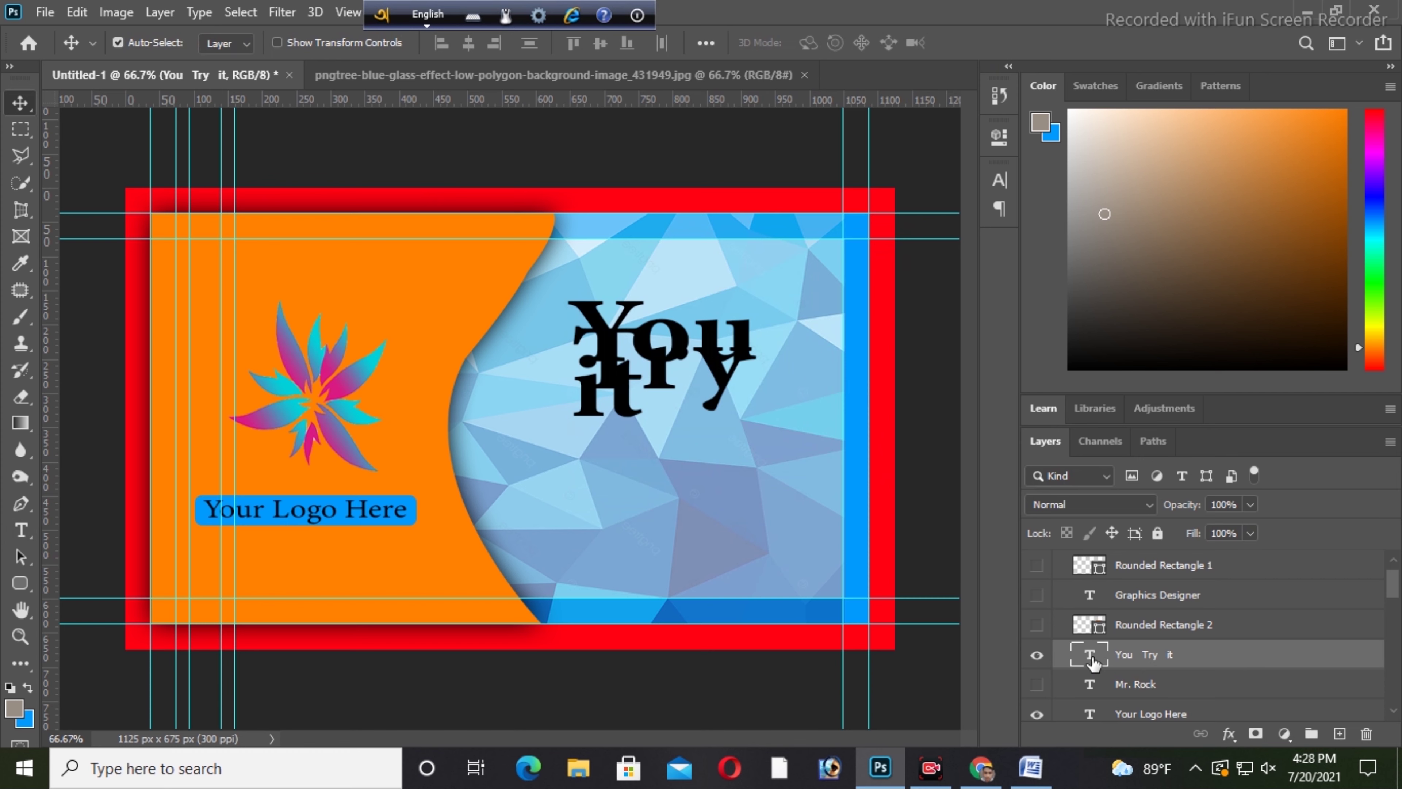
- Rework the line breaks and tighten the line spacing between You, Try and it
{"action": "double_click", "coordinate": [1090, 656]}
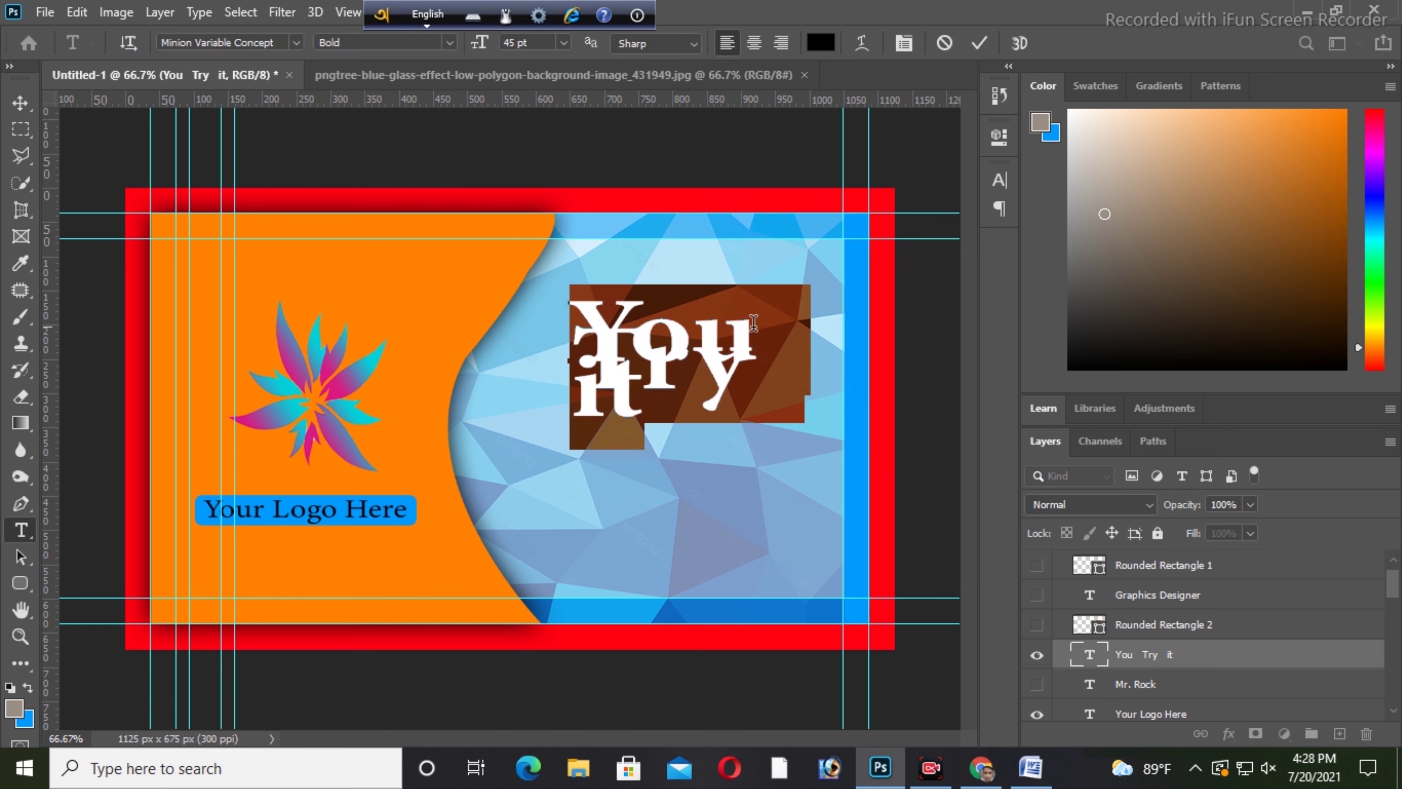
{"action": "left_click", "coordinate": [742, 329]}
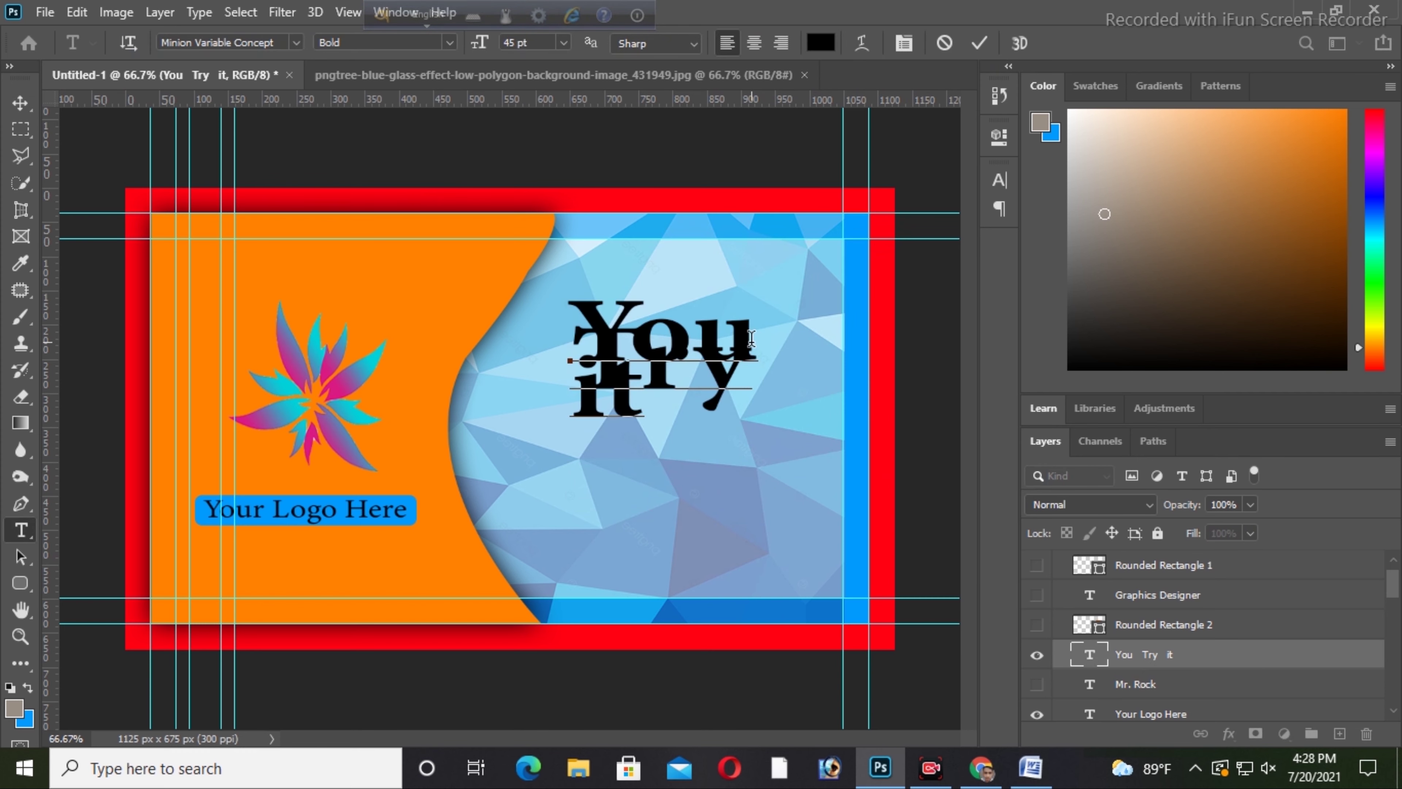
{"action": "key", "text": "Return"}
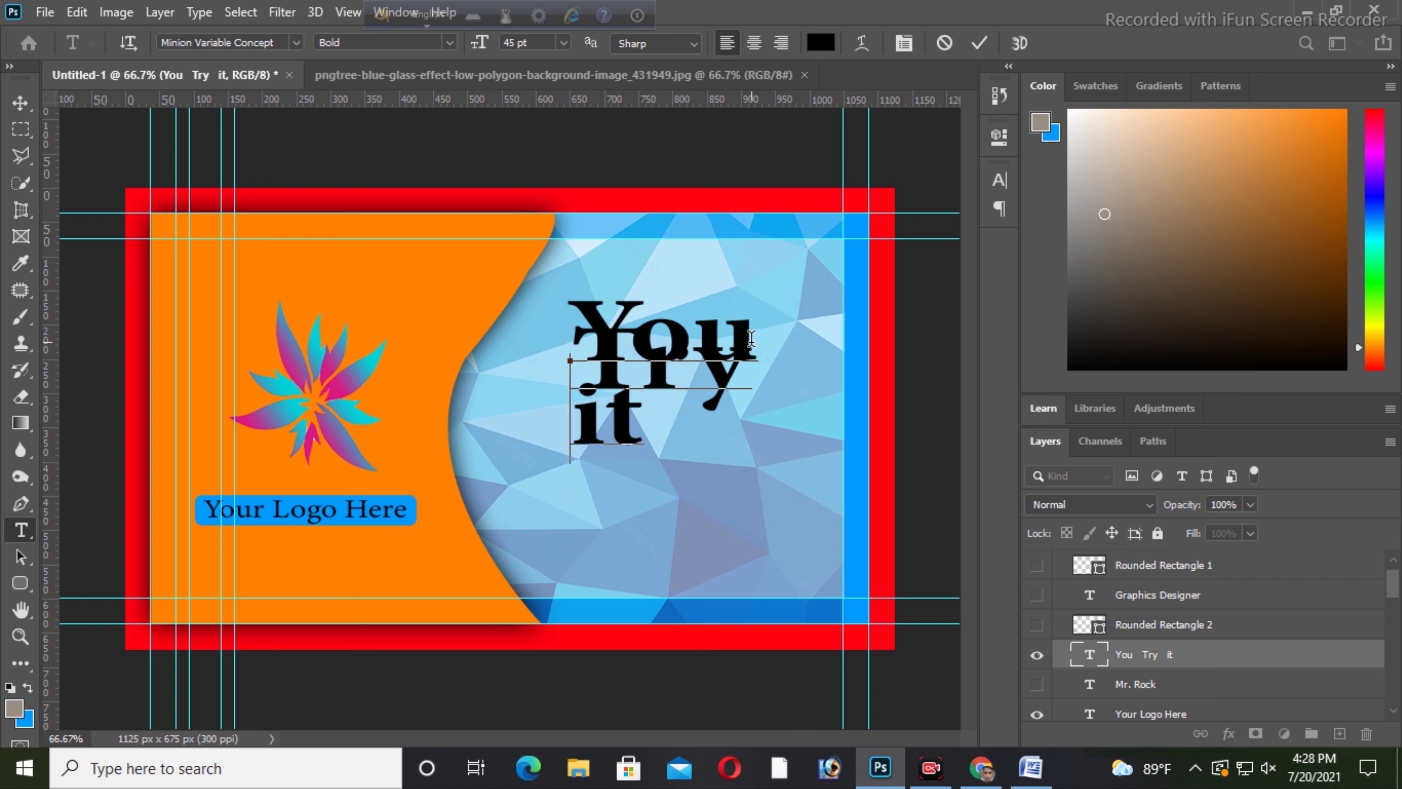
{"action": "key", "text": "Return"}
{"action": "key", "text": "Return"}
{"action": "key", "text": "Up"}
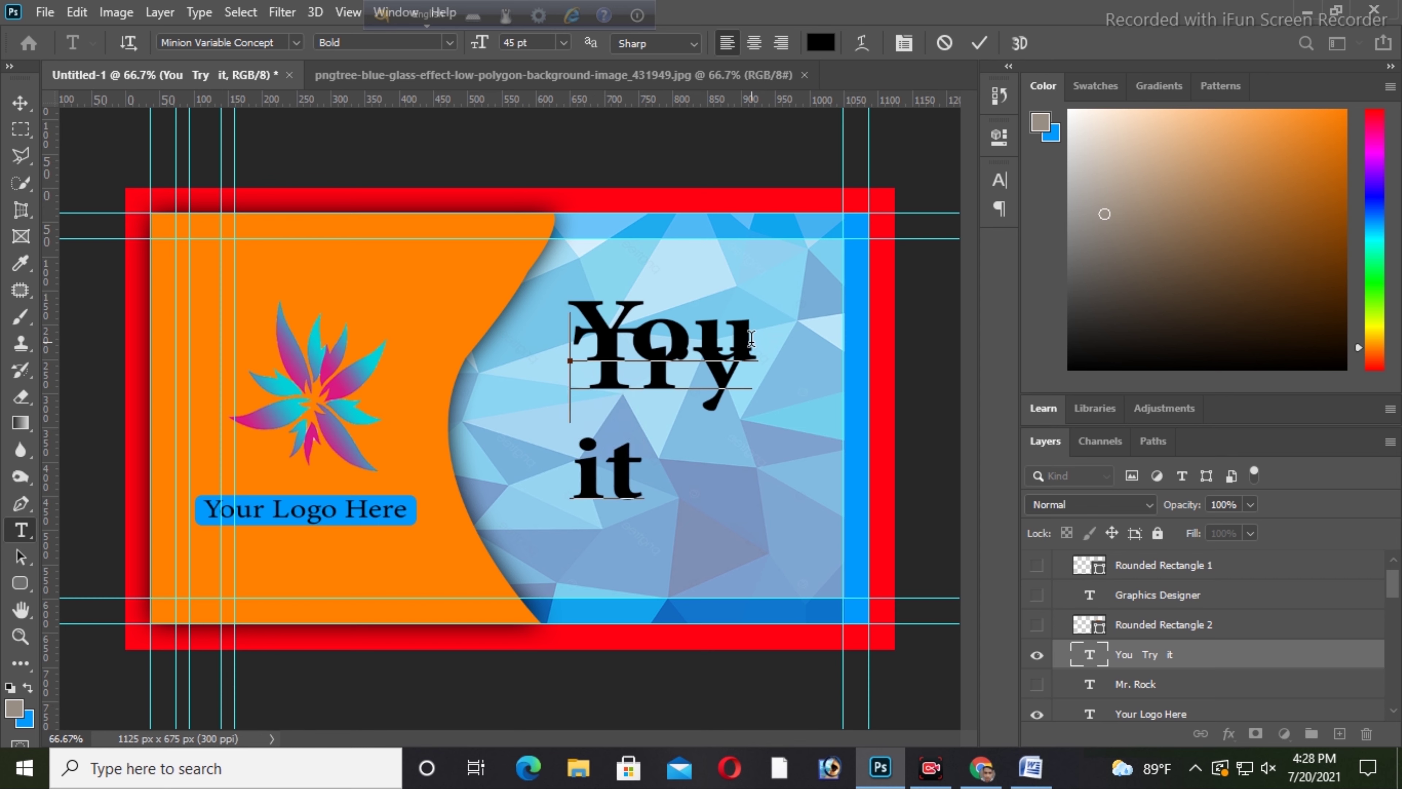
{"action": "key", "text": "Return"}
{"action": "key", "text": "Return"}
{"action": "key", "text": "Return"}
{"action": "key", "text": "Return"}
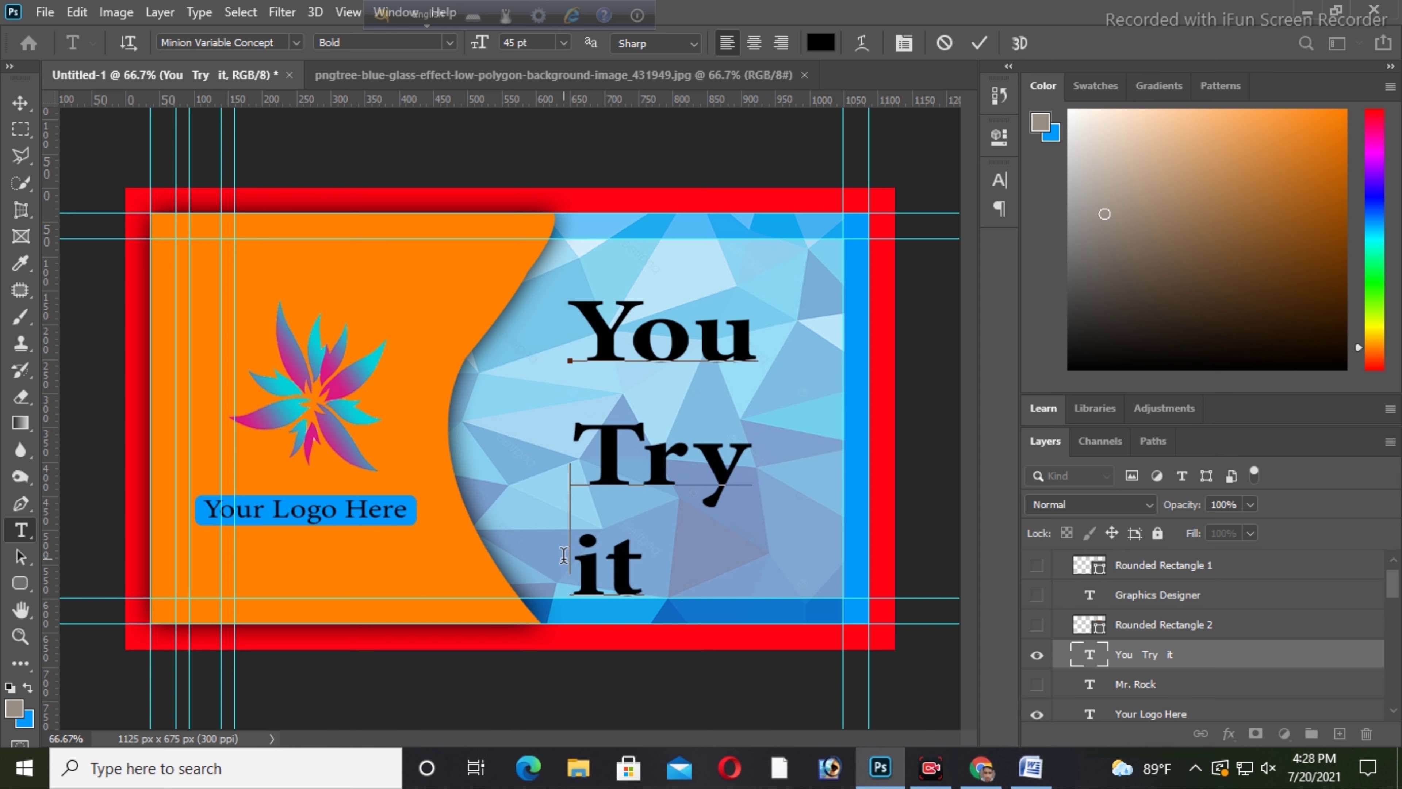
{"action": "key", "text": "BackSpace"}
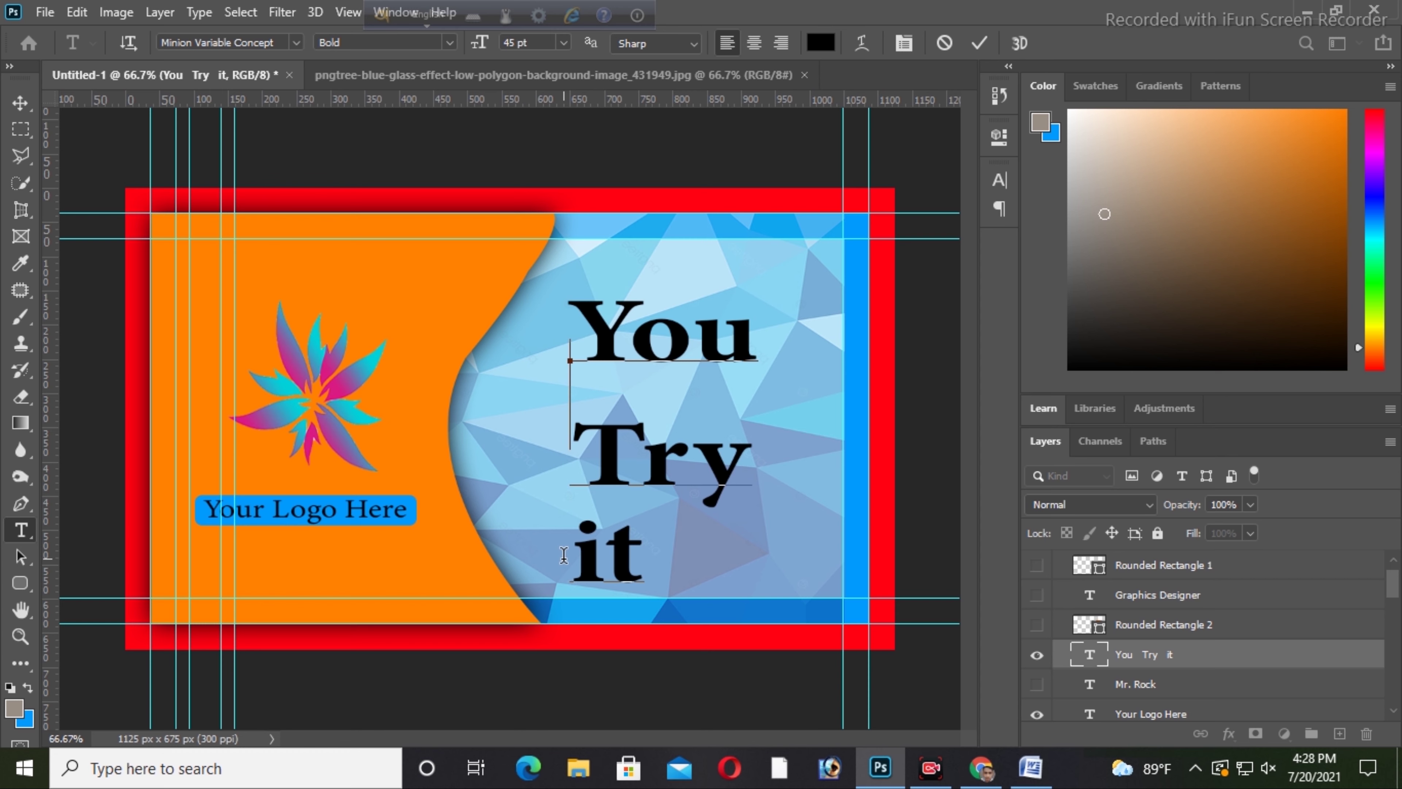
{"action": "key", "text": "BackSpace"}
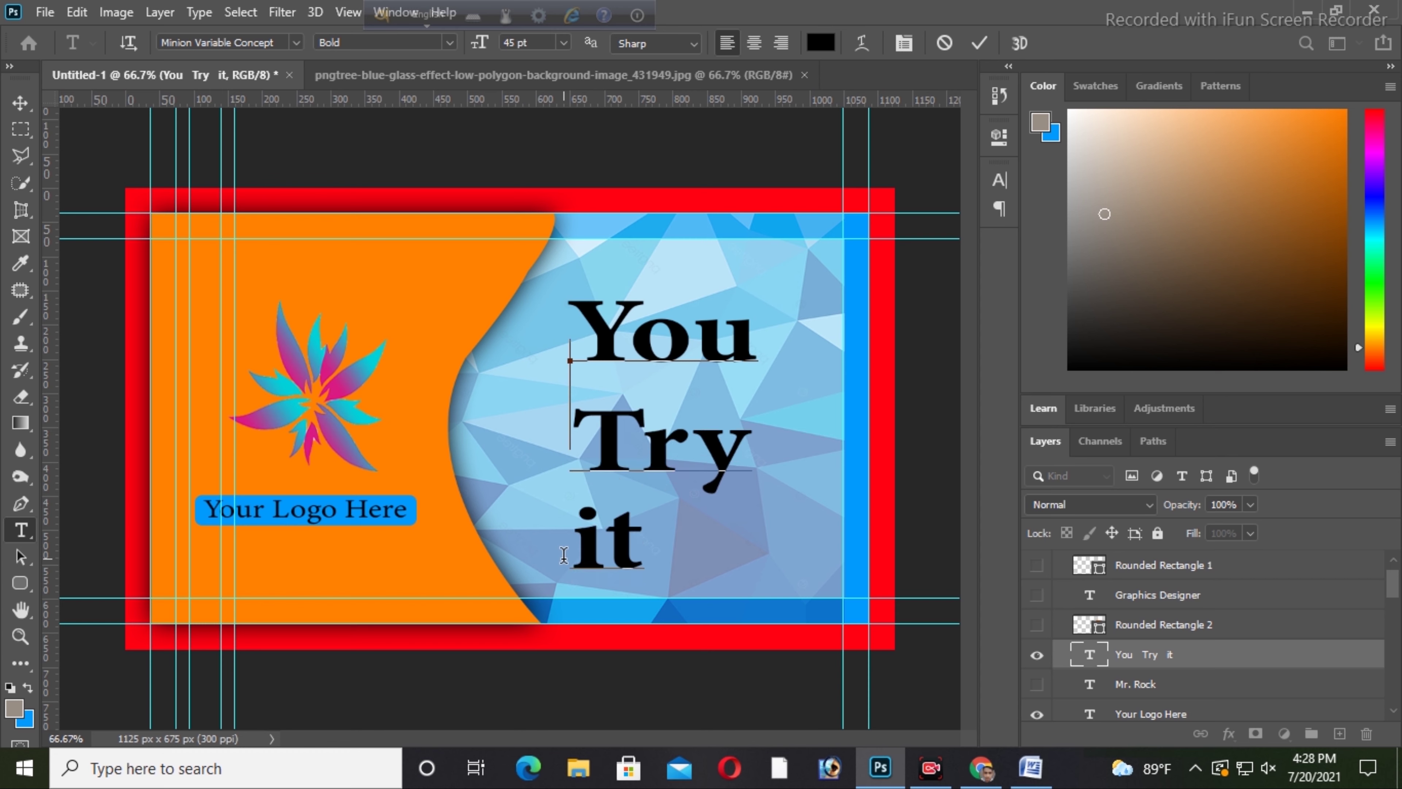
{"action": "key", "text": "alt+Up"}
{"action": "key", "text": "alt+Up"}
{"action": "key", "text": "alt+Up"}
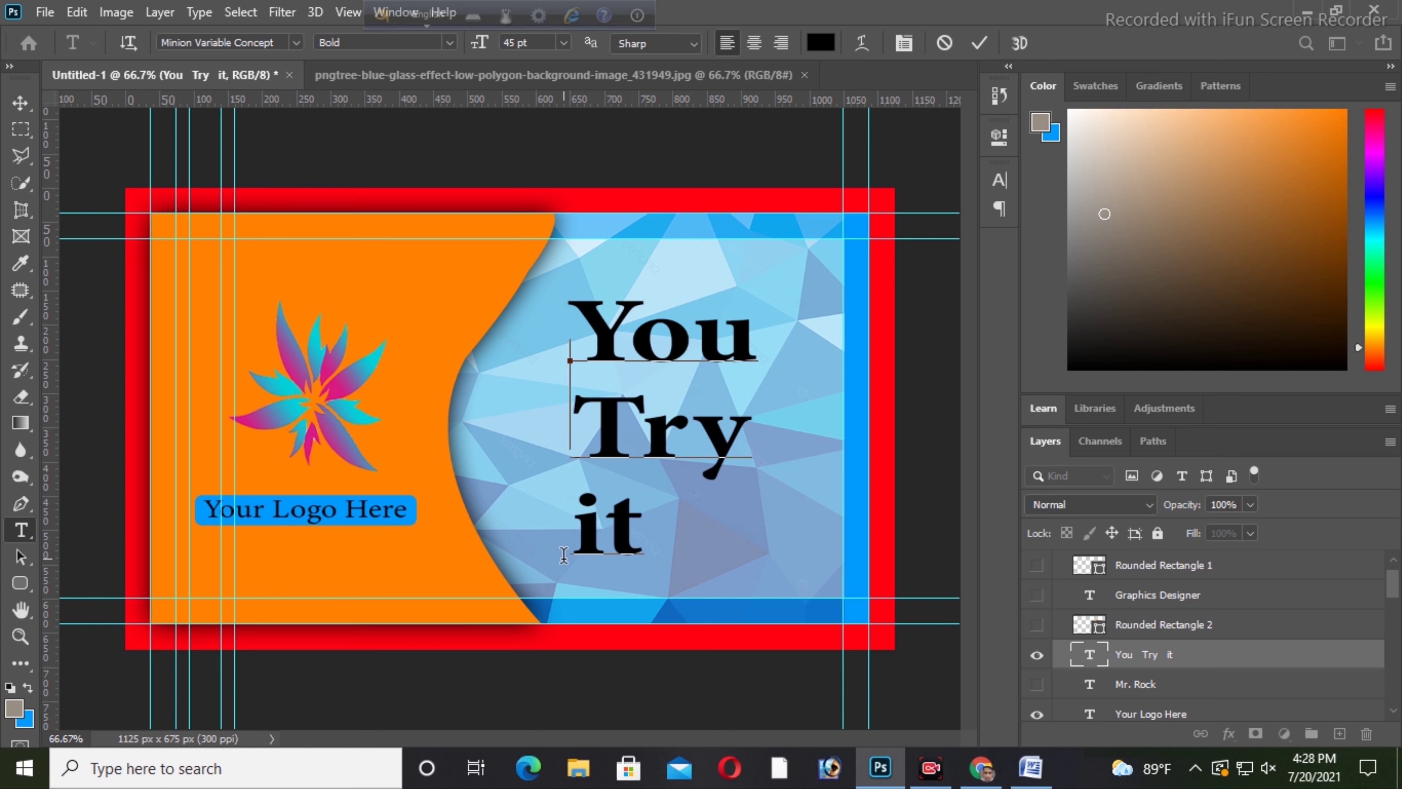
{"action": "double_click", "coordinate": [1099, 657]}
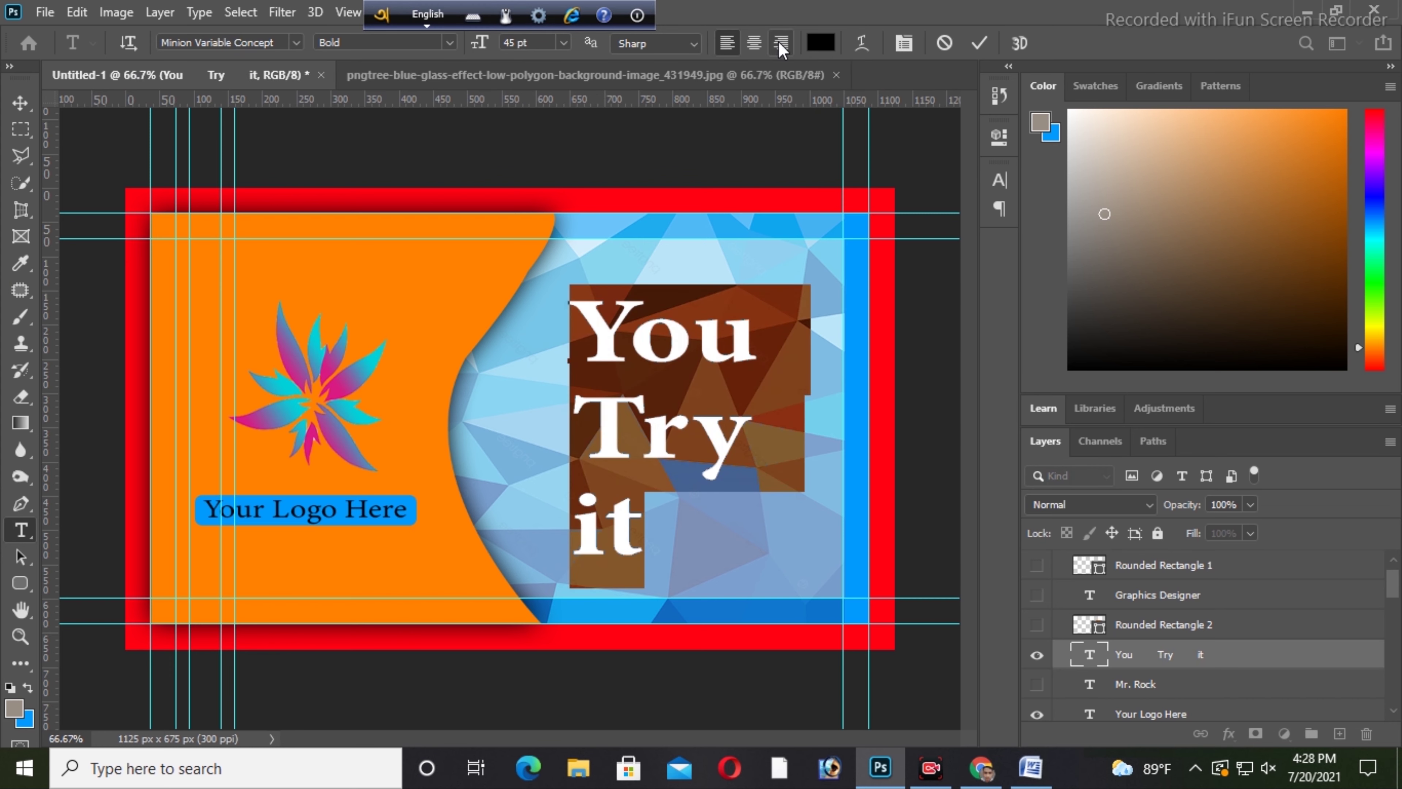
- Centre-align the You Try it lines and reposition the text on the blue side, right of the orange curve
{"action": "left_click", "coordinate": [754, 43]}
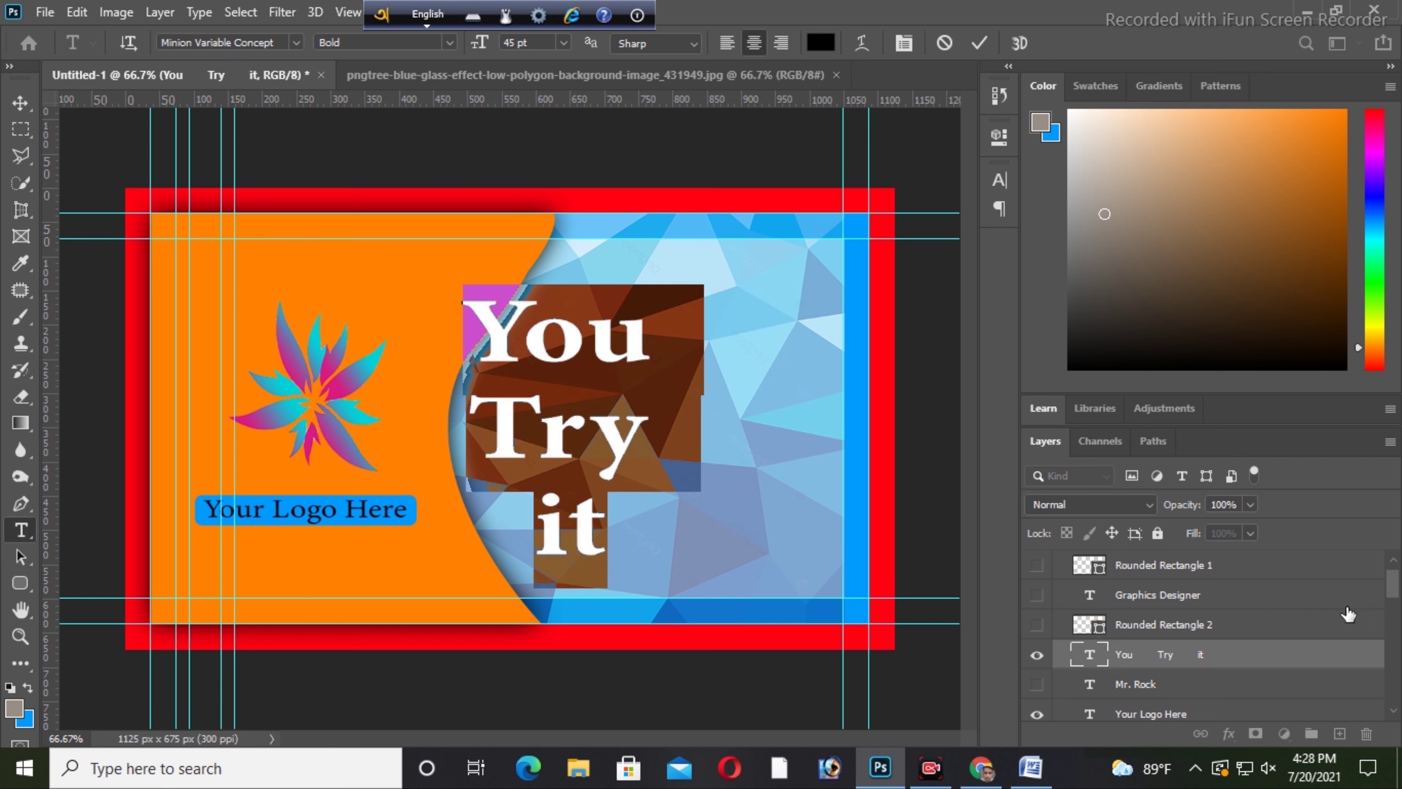
{"action": "key", "text": "ctrl+Return"}
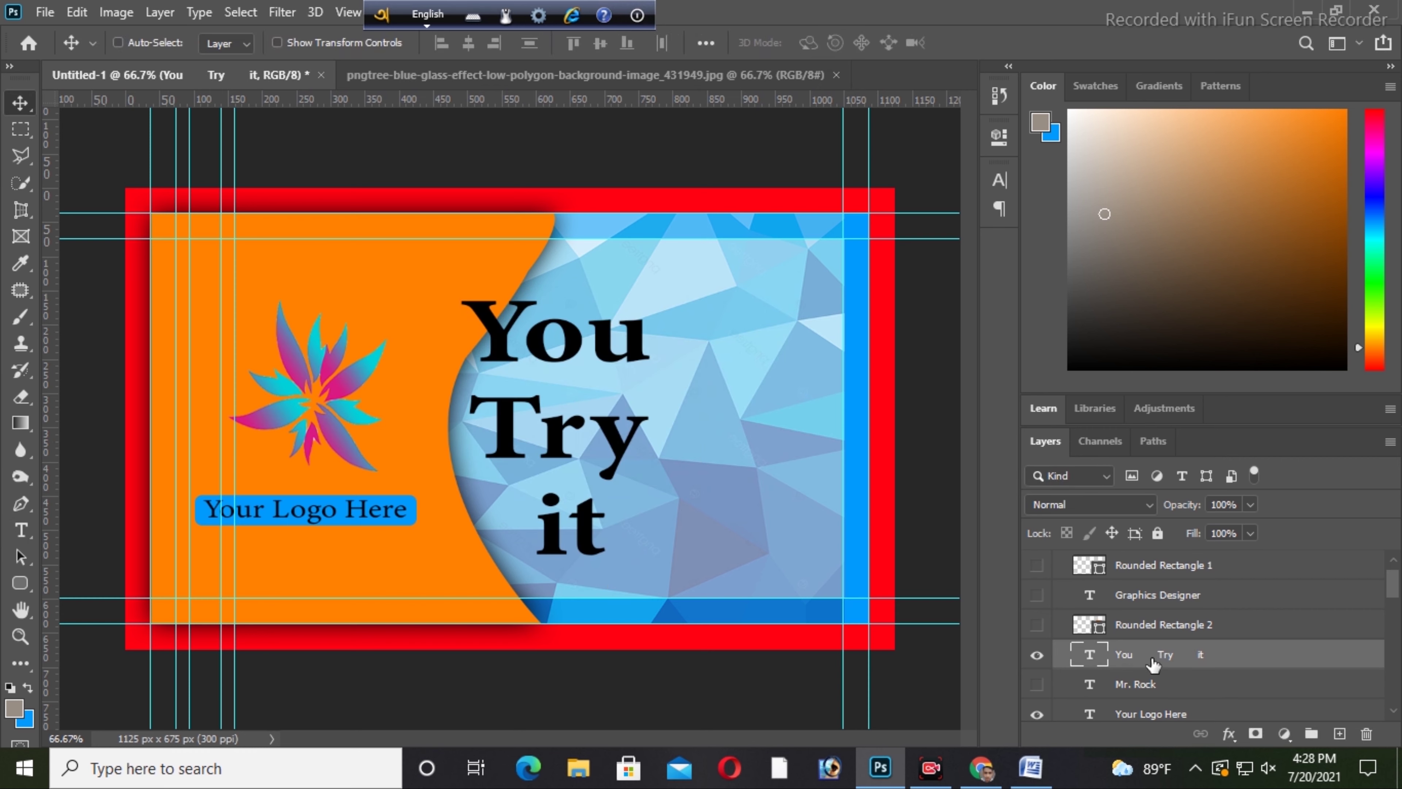
{"action": "key", "text": "ctrl+t"}
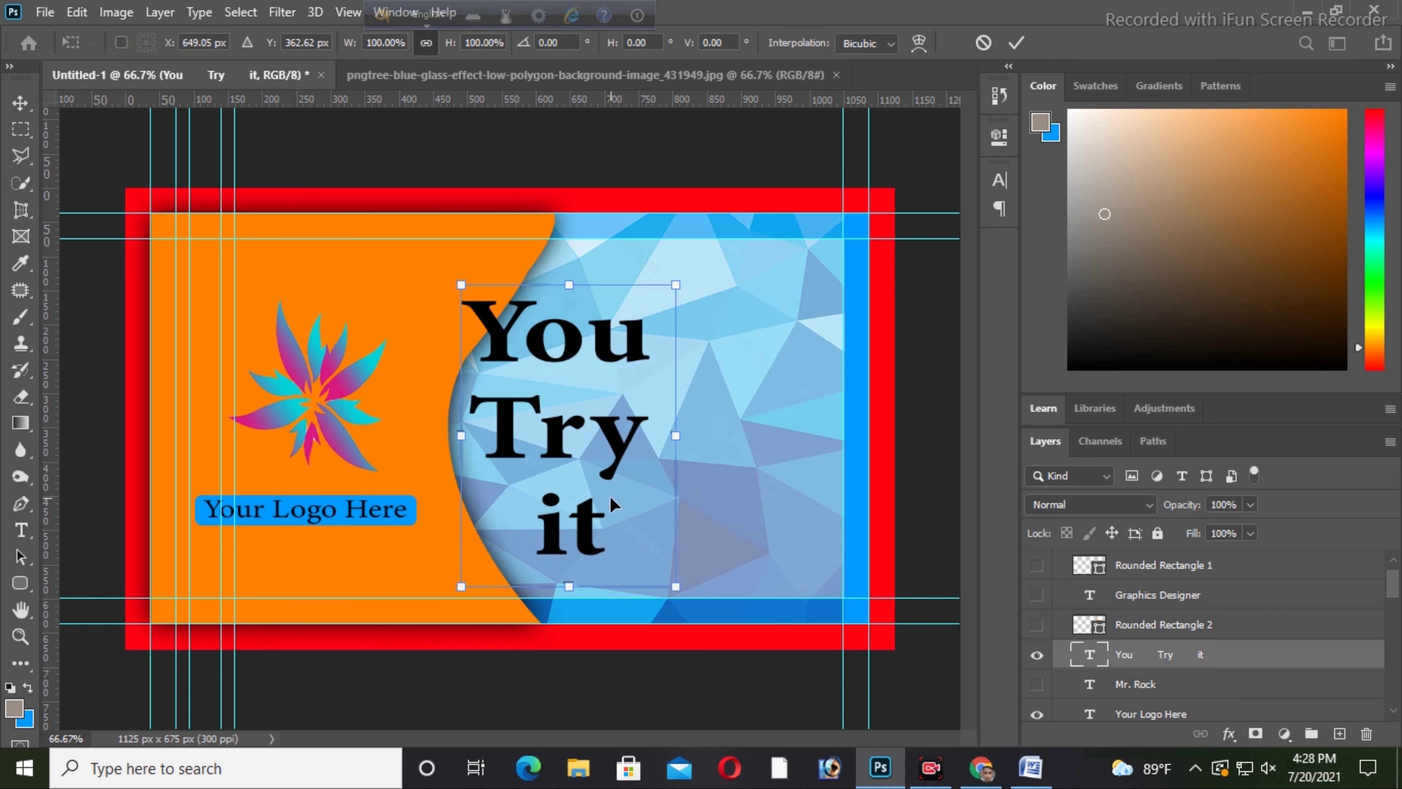
{"action": "left_click_drag", "start_coordinate": [610, 497], "coordinate": [731, 483]}
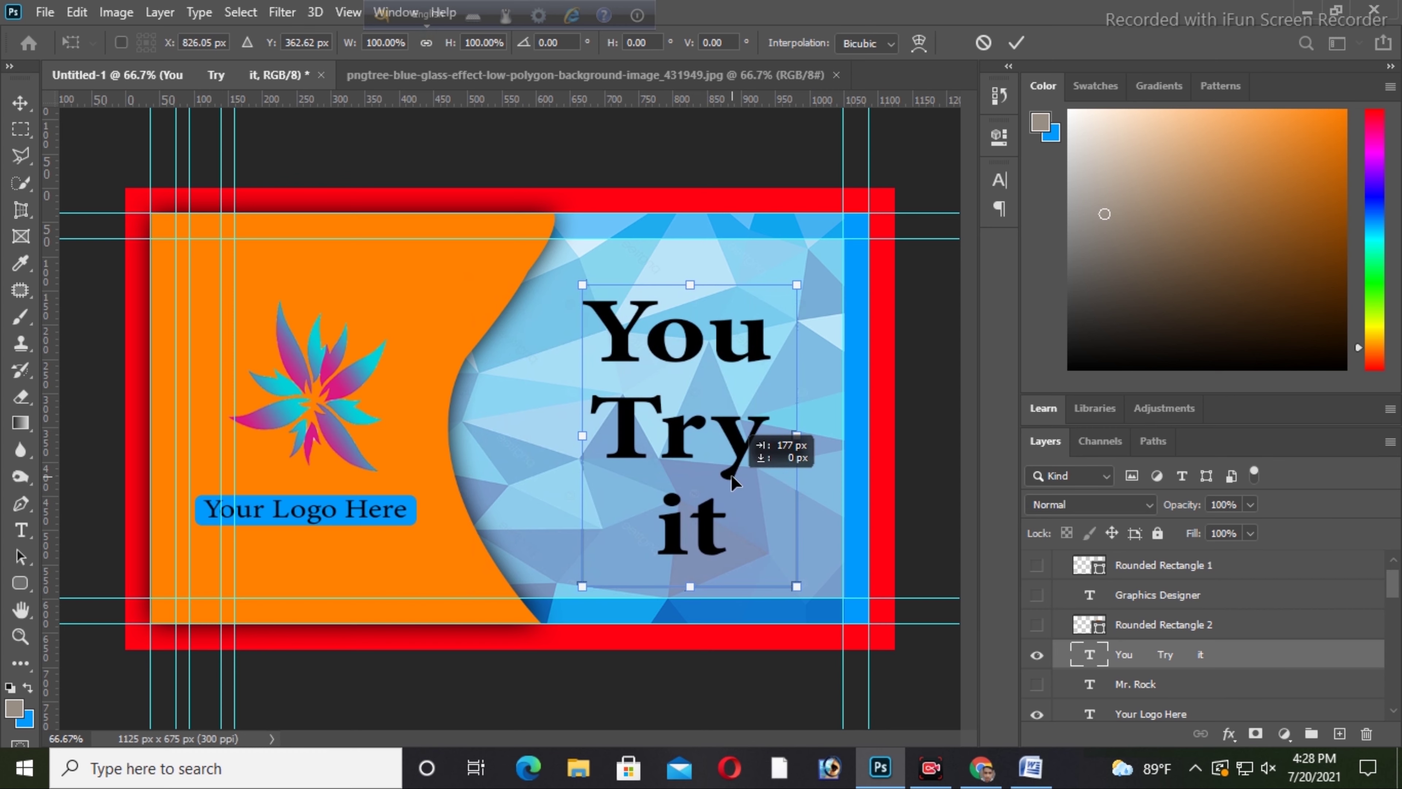
{"action": "left_click_drag", "start_coordinate": [731, 477], "coordinate": [747, 471]}
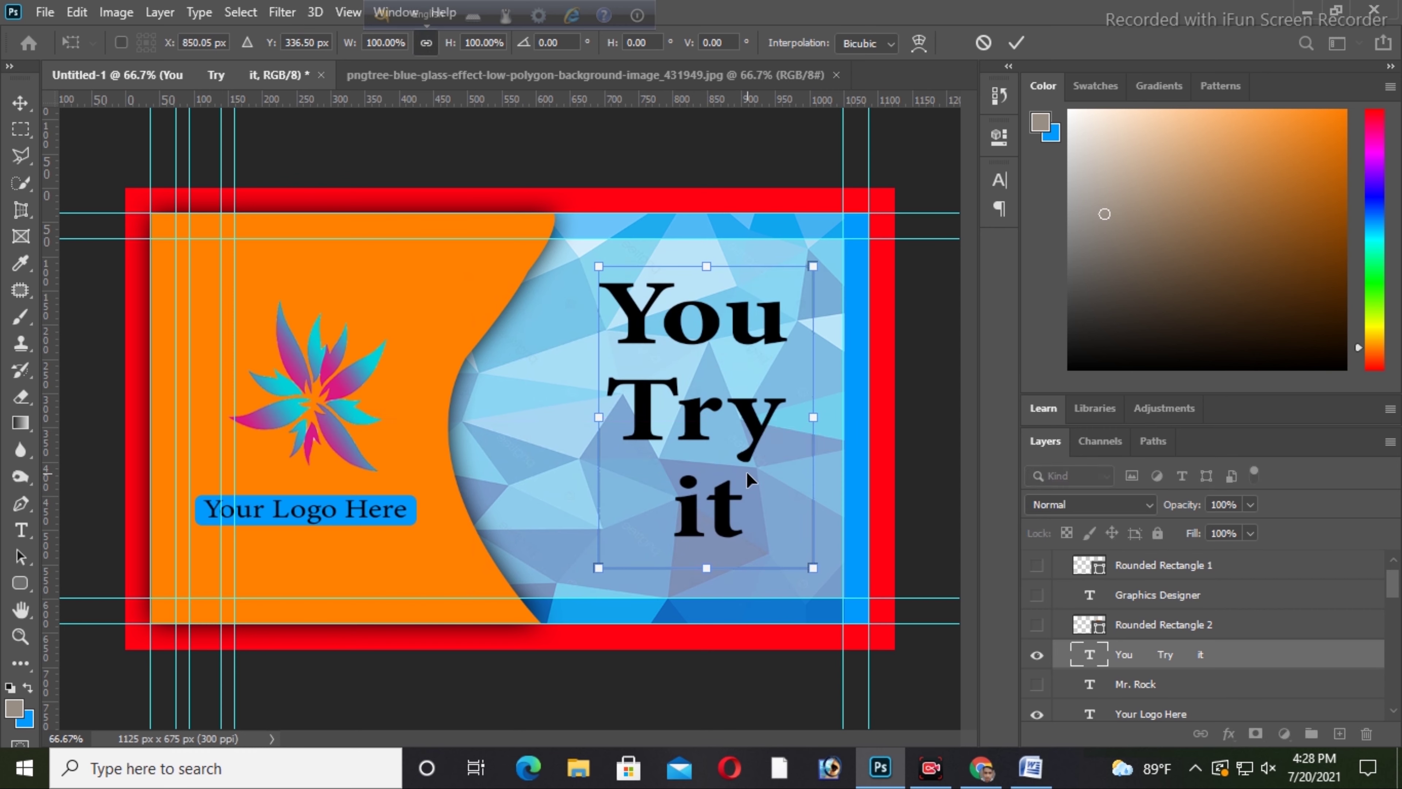
{"action": "key", "text": "Return"}
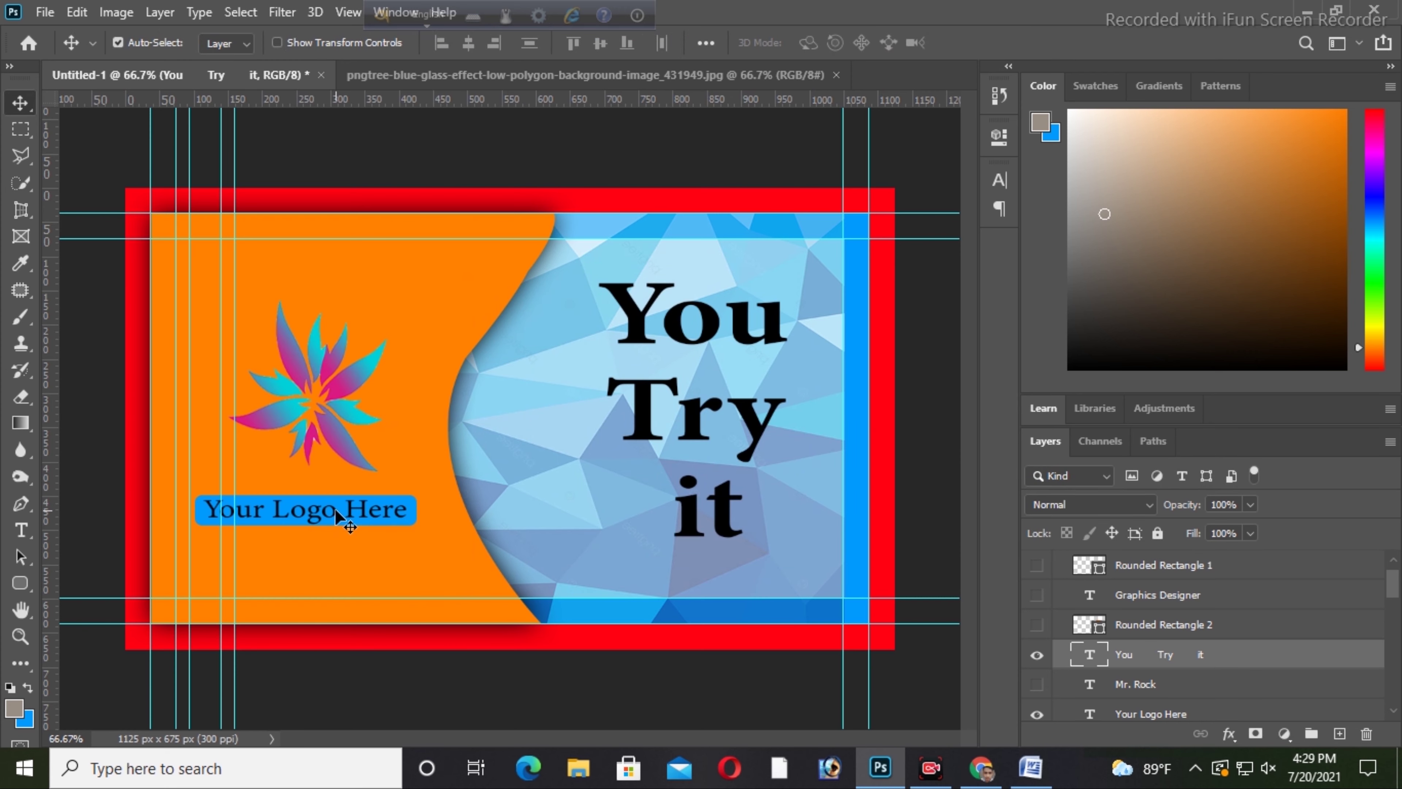
{"action": "left_click", "coordinate": [1028, 773]}
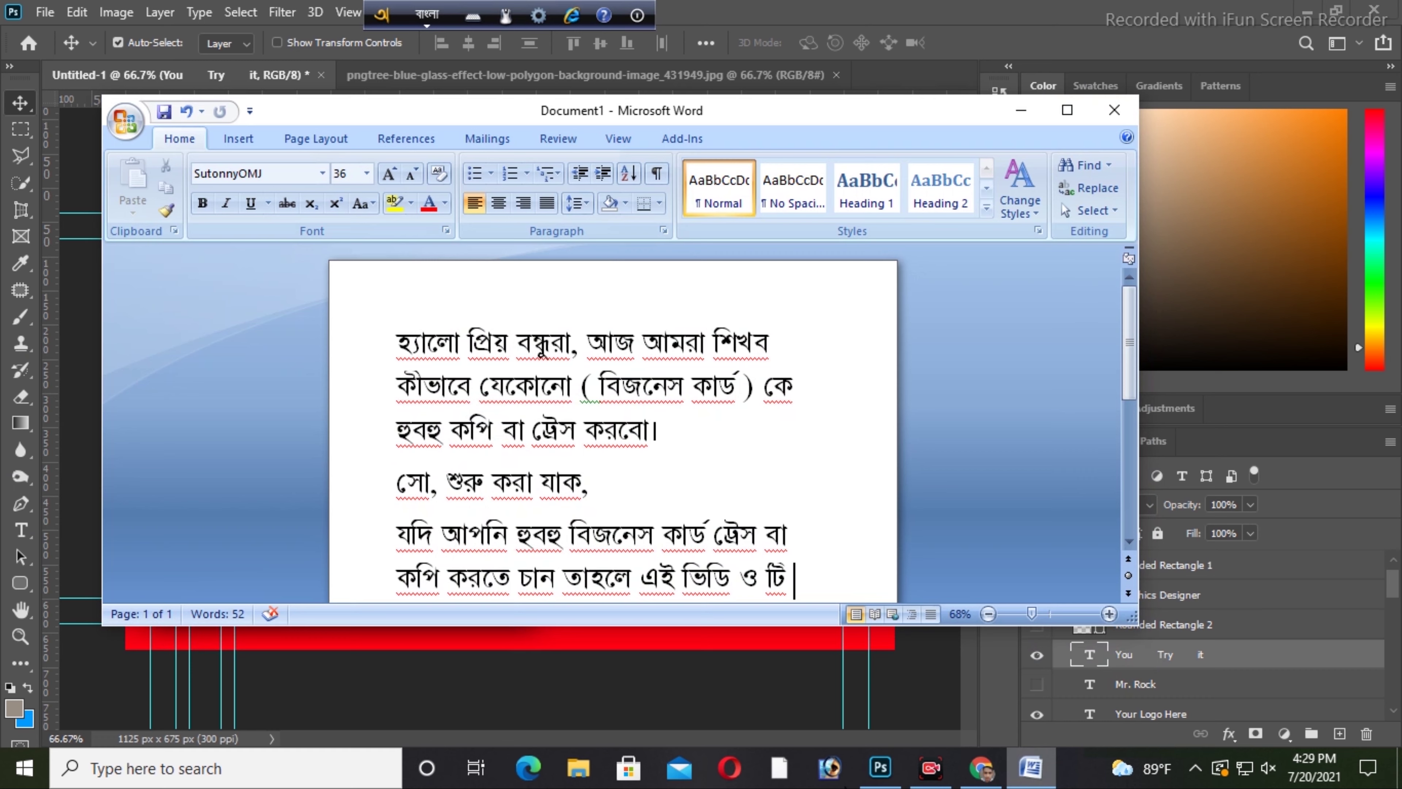
- Maximize Word and add a new line reading 'আমার এই ভিডিও টি কেমন লাগলো'
{"action": "left_click", "coordinate": [1066, 110]}
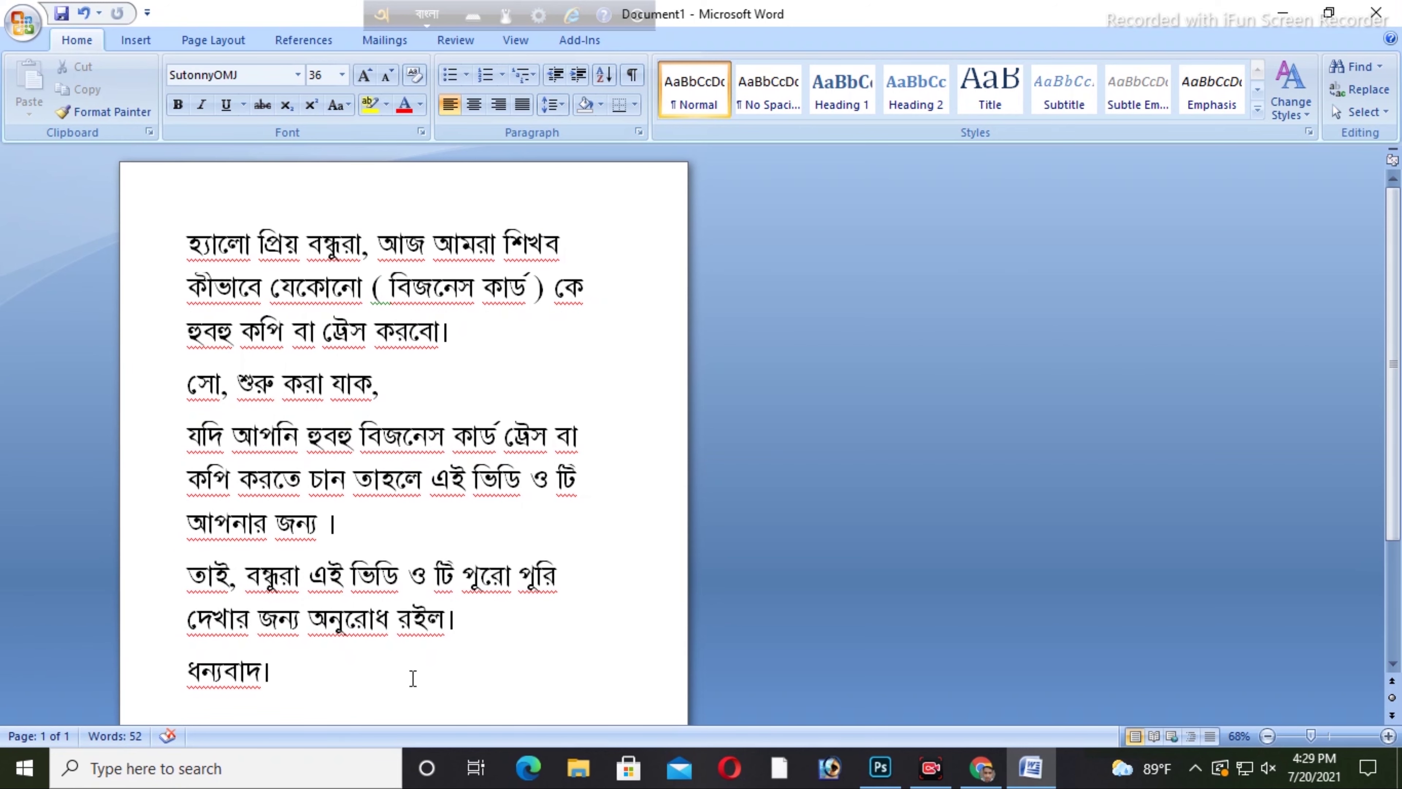
{"action": "key", "text": "Return"}
{"action": "key", "text": "Return"}
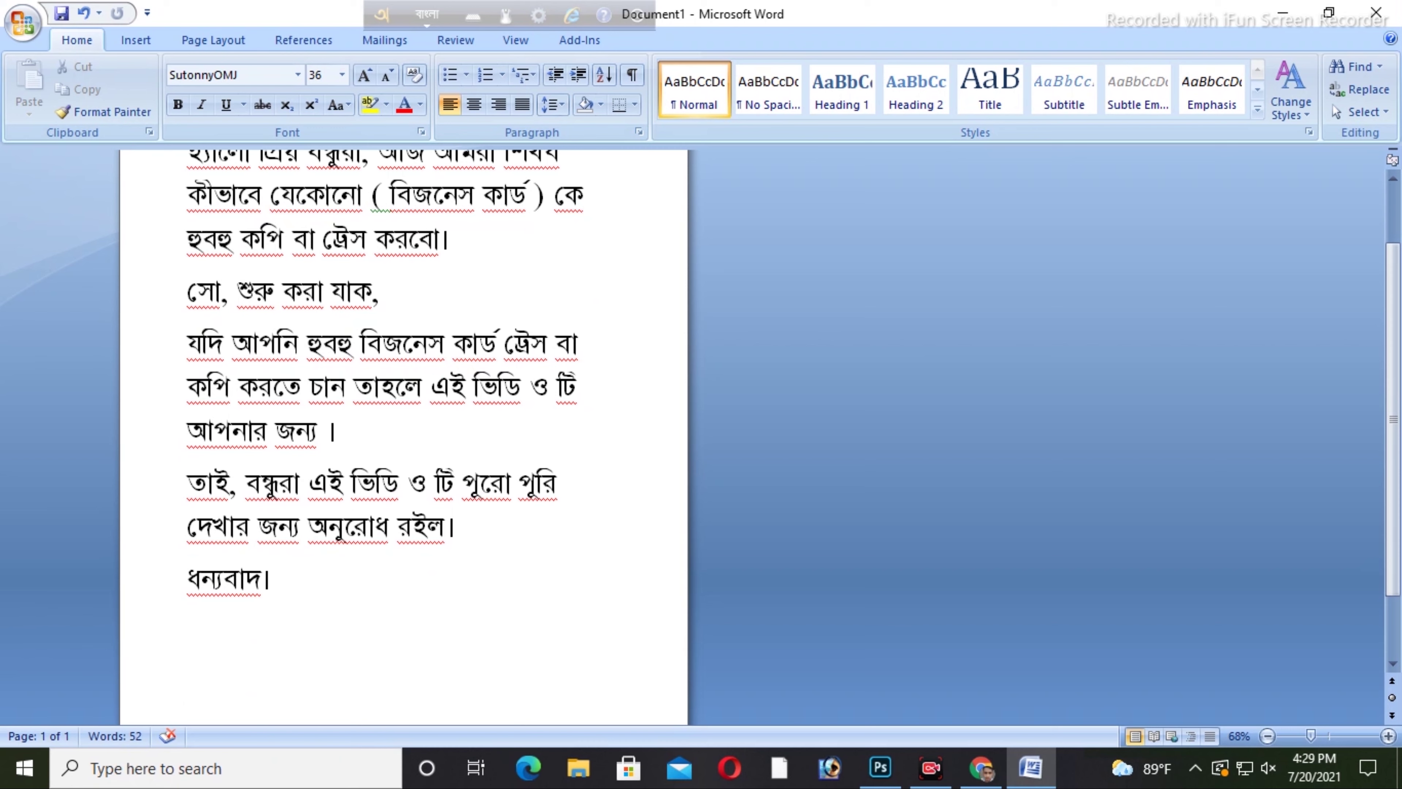
{"action": "type", "text": "amar"}
{"action": "key", "text": "space"}
{"action": "type", "text": "ei"}
{"action": "key", "text": "space"}
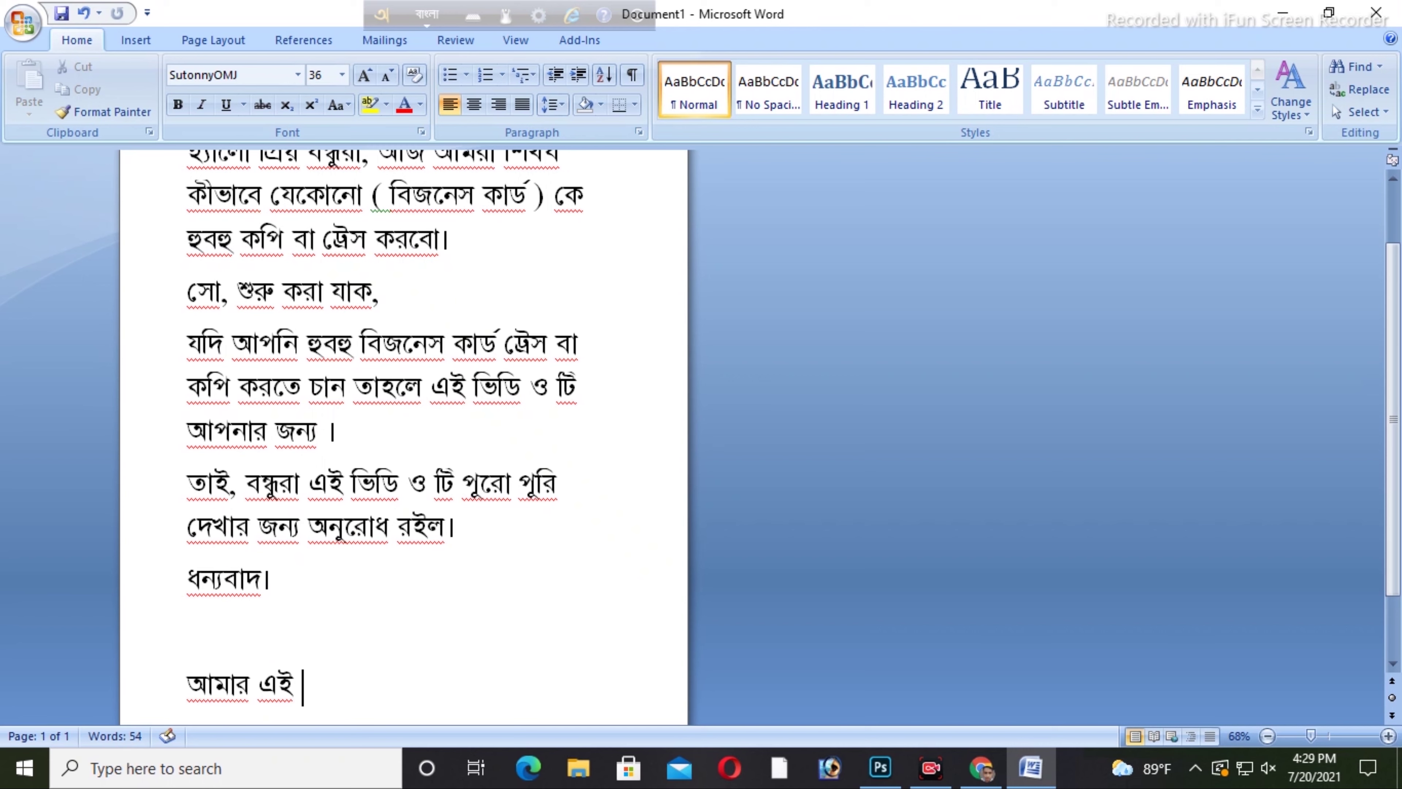
{"action": "type", "text": "viDi"}
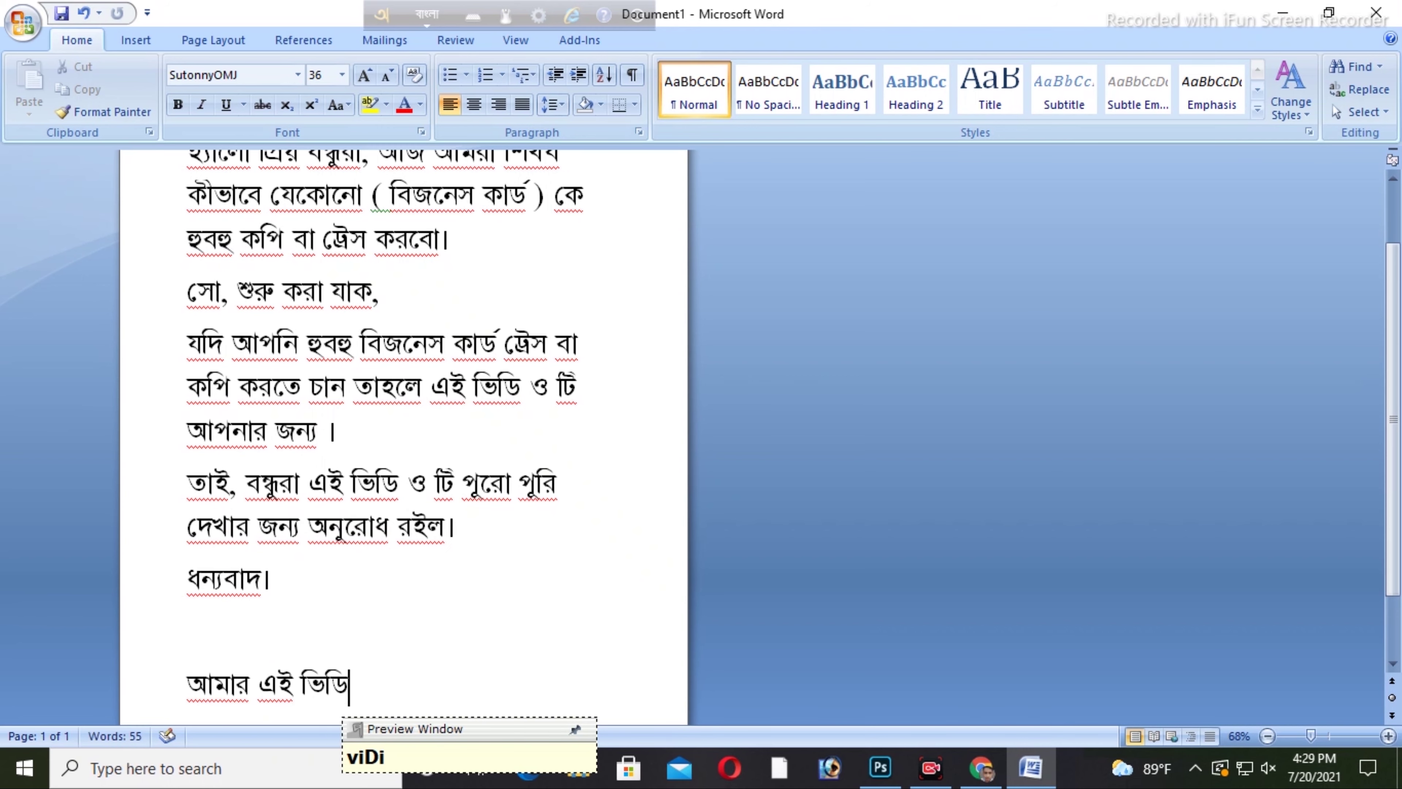
{"action": "key", "text": "space"}
{"action": "type", "text": "o"}
{"action": "key", "text": "space"}
{"action": "type", "text": "Ti"}
{"action": "key", "text": "space"}
{"action": "type", "text": "k"}
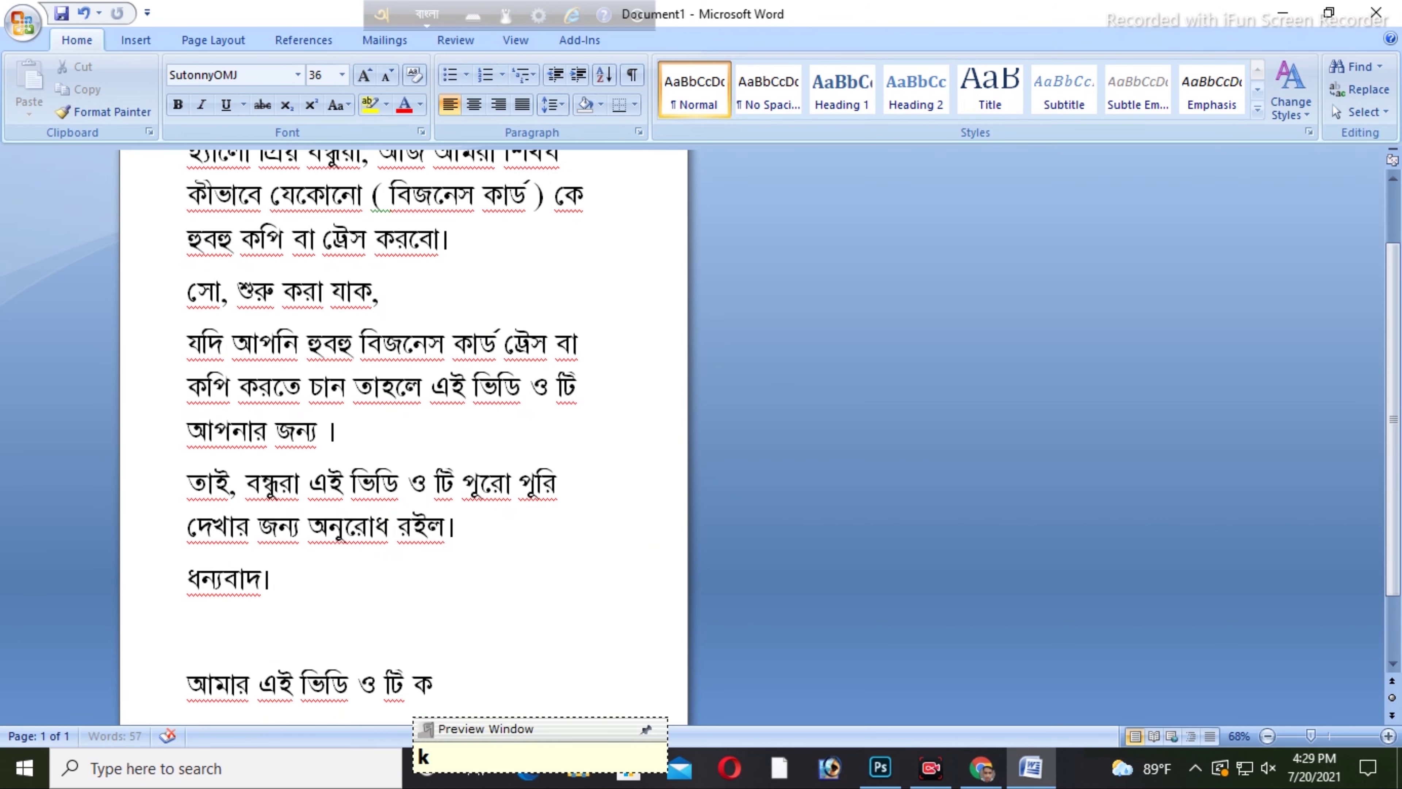
{"action": "type", "text": "emon"}
{"action": "key", "text": "space"}
{"action": "type", "text": "lagolo"}
{"action": "key", "text": "space"}
- Continue with 'কমেন্ট করে জানাতে ভুলবেন না।' and close with 'ধন্যবাদ।'
{"action": "type", "text": "k"}
{"action": "type", "text": "men"}
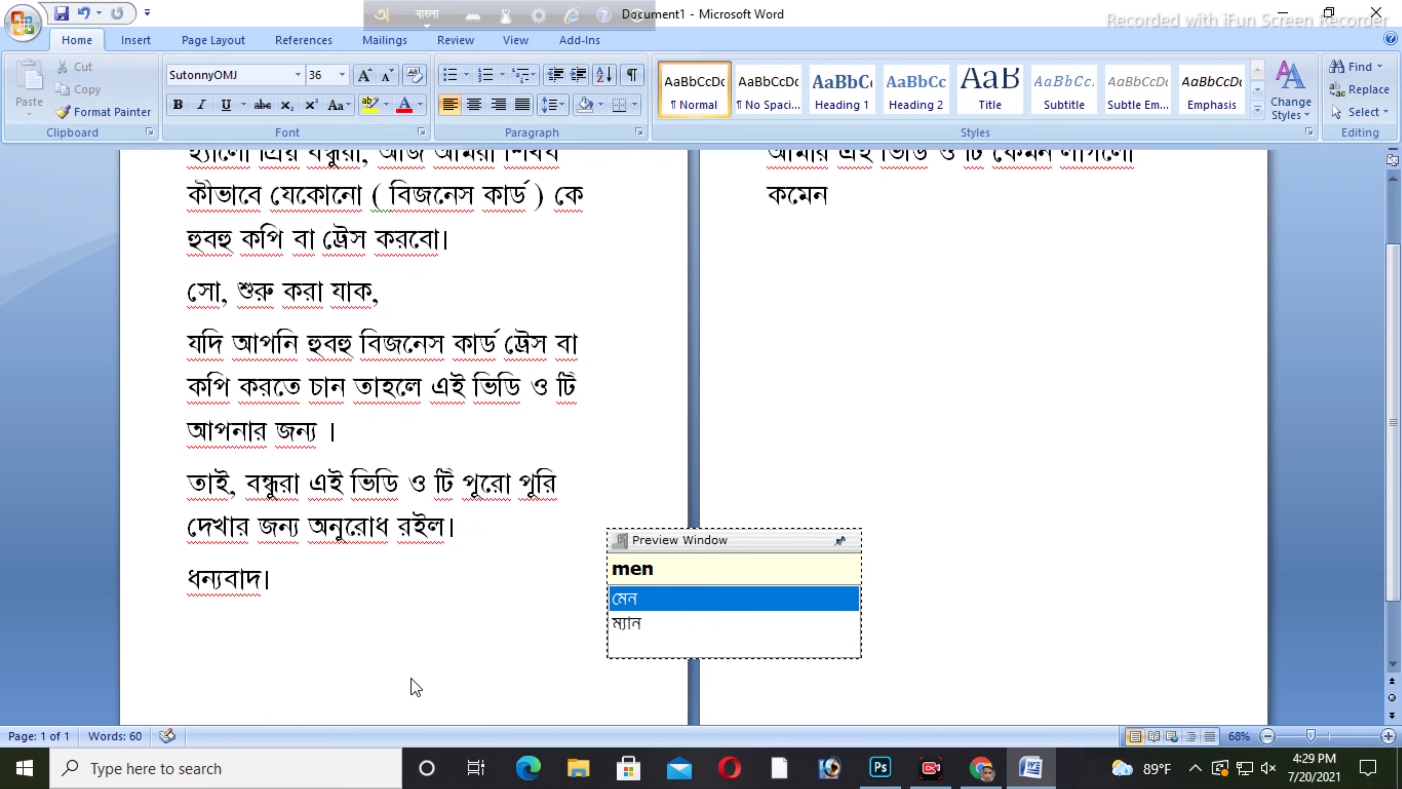
{"action": "type", "text": "T"}
{"action": "key", "text": "space"}
{"action": "type", "text": "k"}
{"action": "key", "text": "space"}
{"action": "type", "text": "re"}
{"action": "key", "text": "space"}
{"action": "type", "text": "jana"}
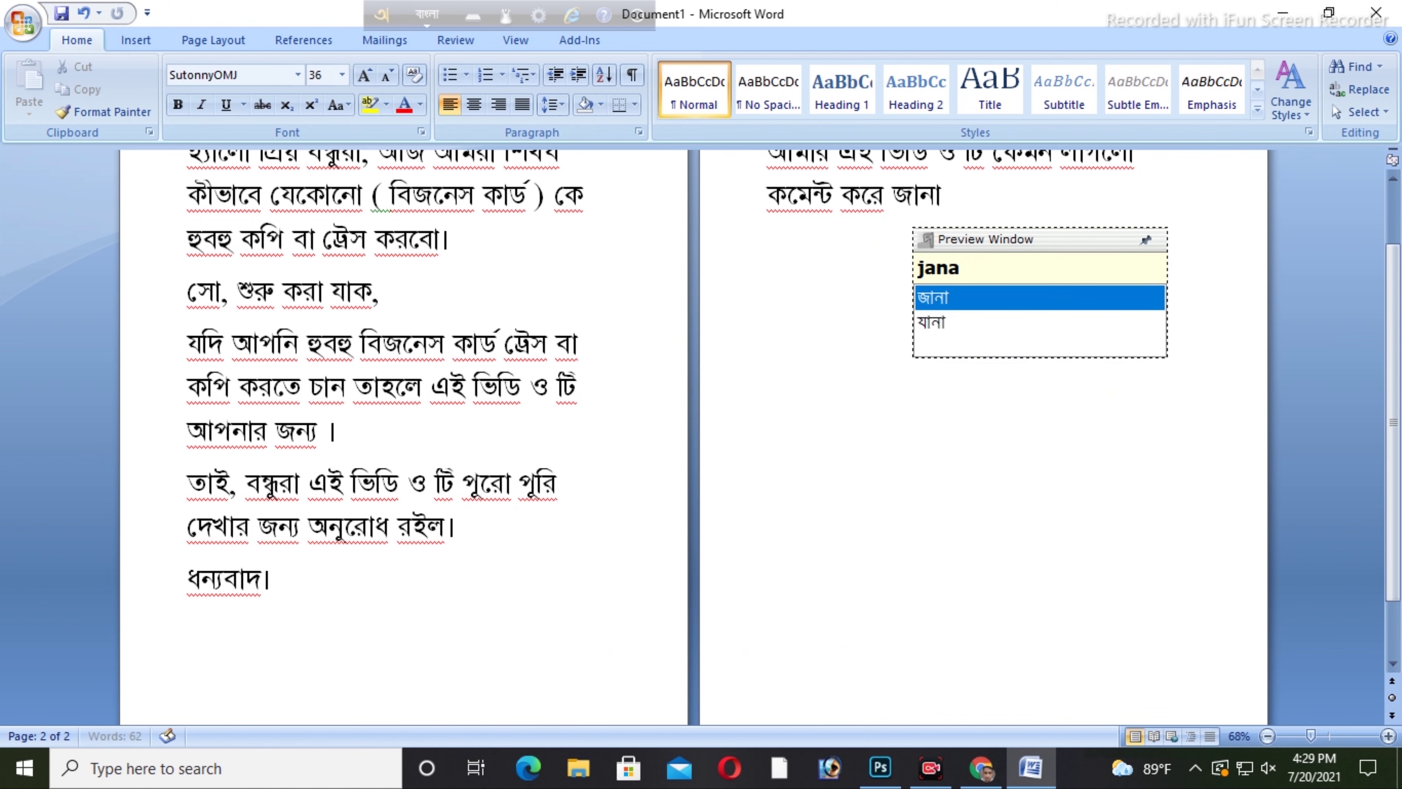
{"action": "type", "text": "te"}
{"action": "key", "text": "space"}
{"action": "type", "text": "vul"}
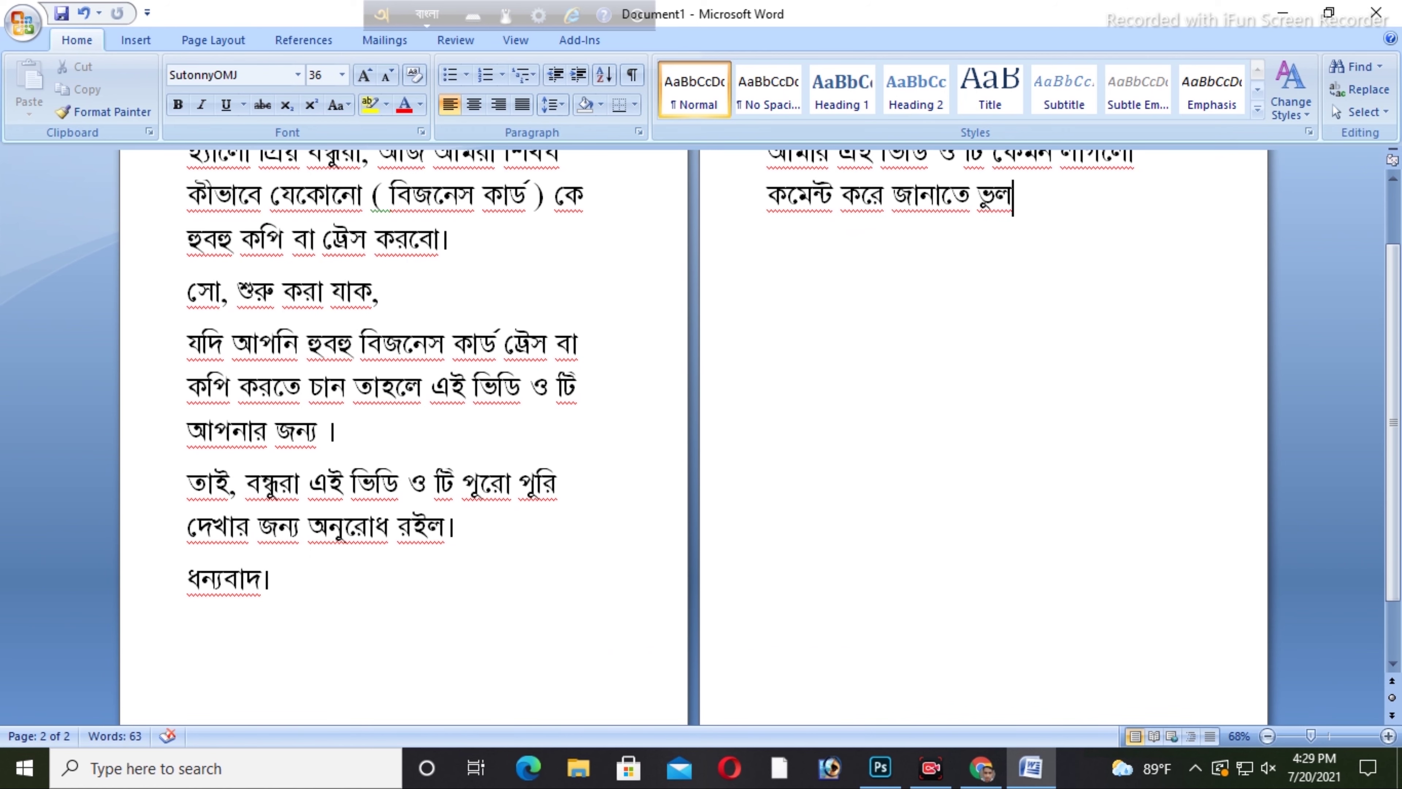
{"action": "type", "text": "ben"}
{"action": "key", "text": "space"}
{"action": "type", "text": "na"}
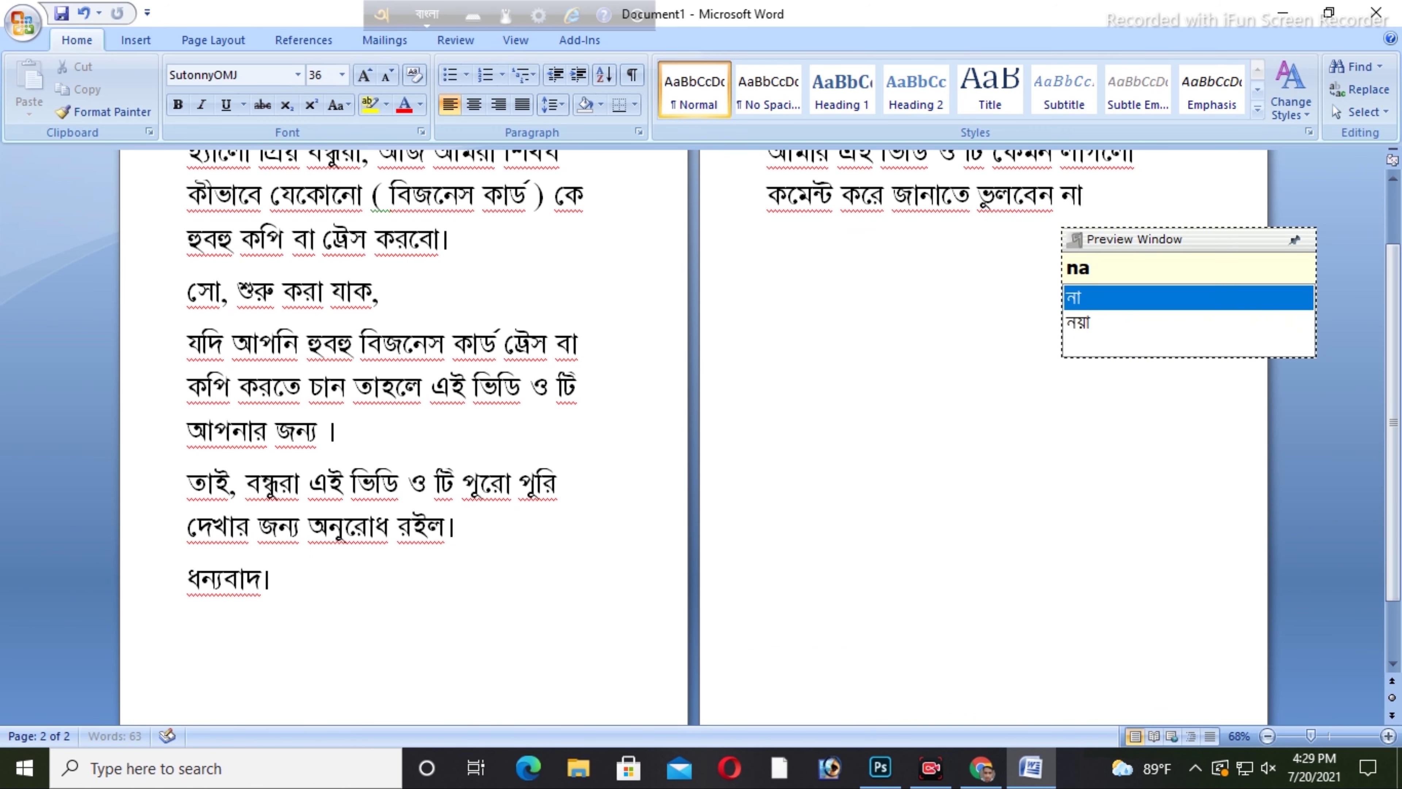
{"action": "type", "text": "."}
{"action": "key", "text": "space"}
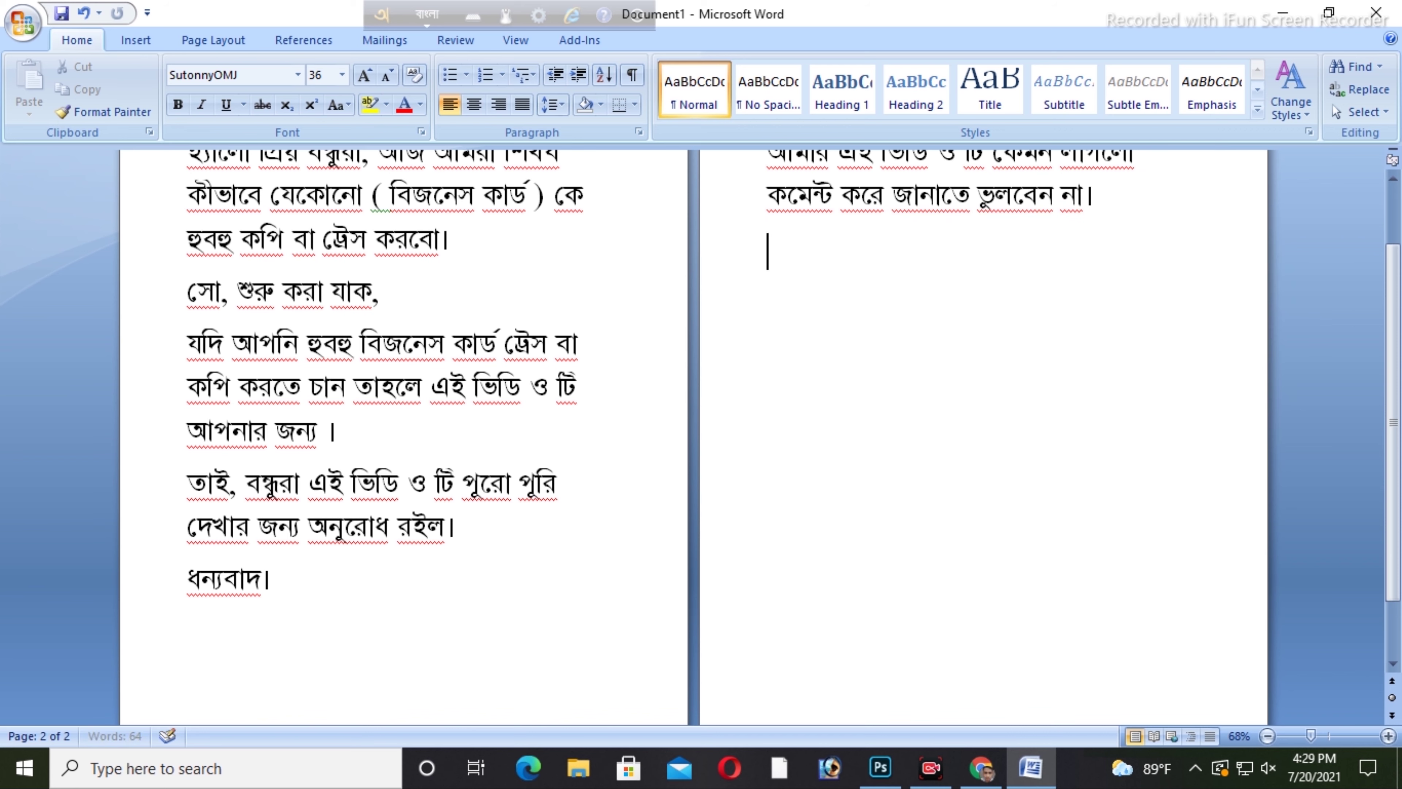
{"action": "type", "text": "dhnZbad"}
{"action": "key", "text": "space"}
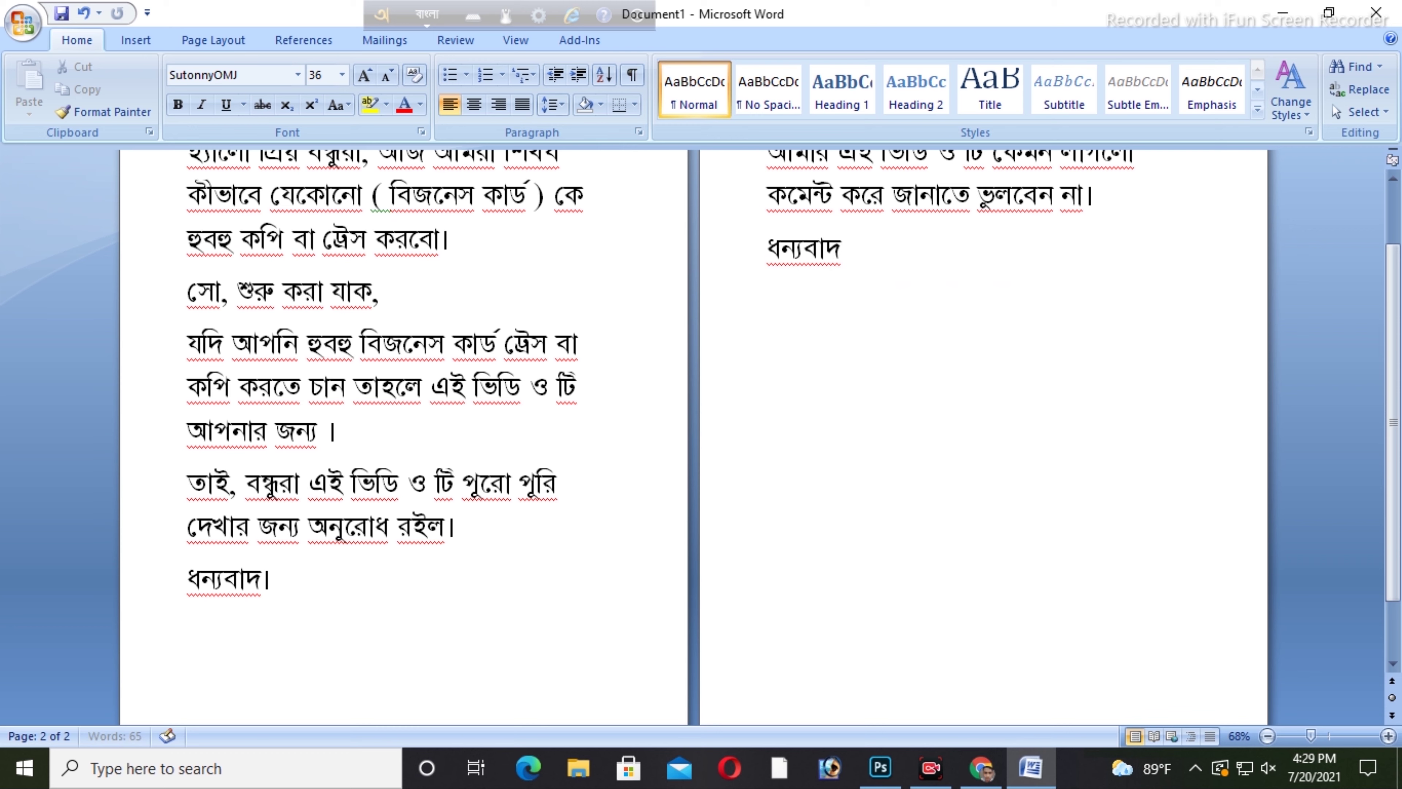
{"action": "type", "text": "."}
{"action": "key", "text": "space"}
{"action": "key", "text": "ctrl+a"}
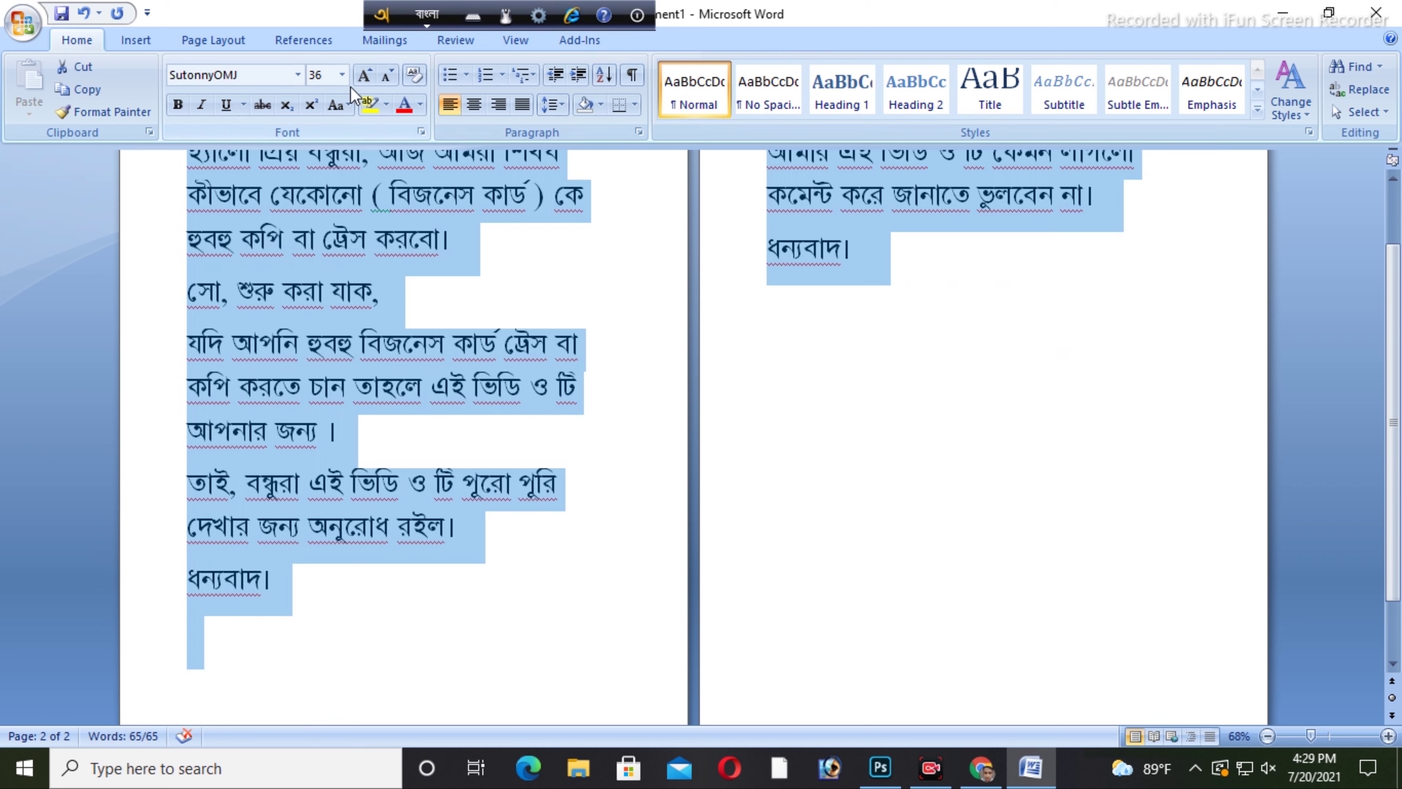
- Set the whole Bengali script to 28 pt and justify all paragraphs
{"action": "left_click", "coordinate": [342, 76]}
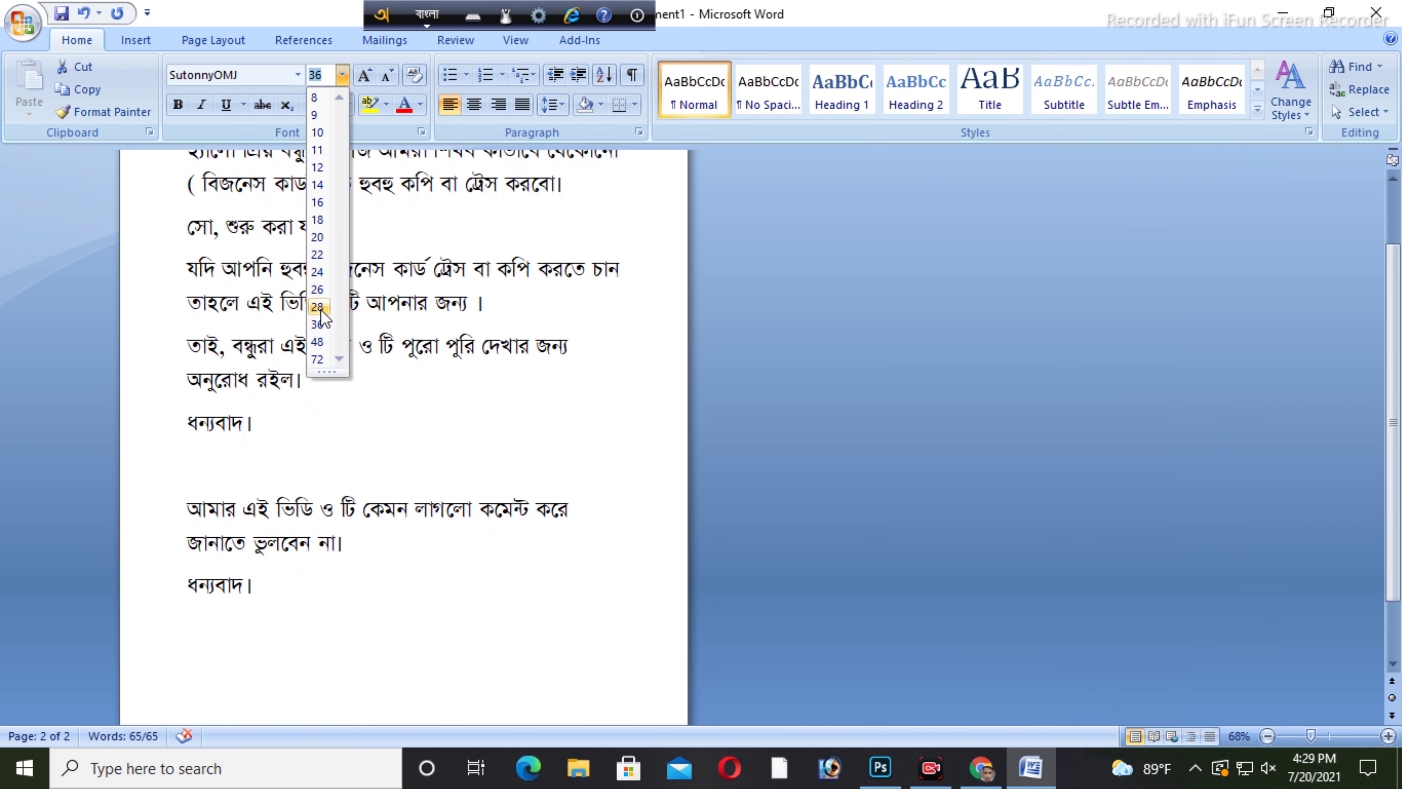
{"action": "left_click", "coordinate": [317, 306]}
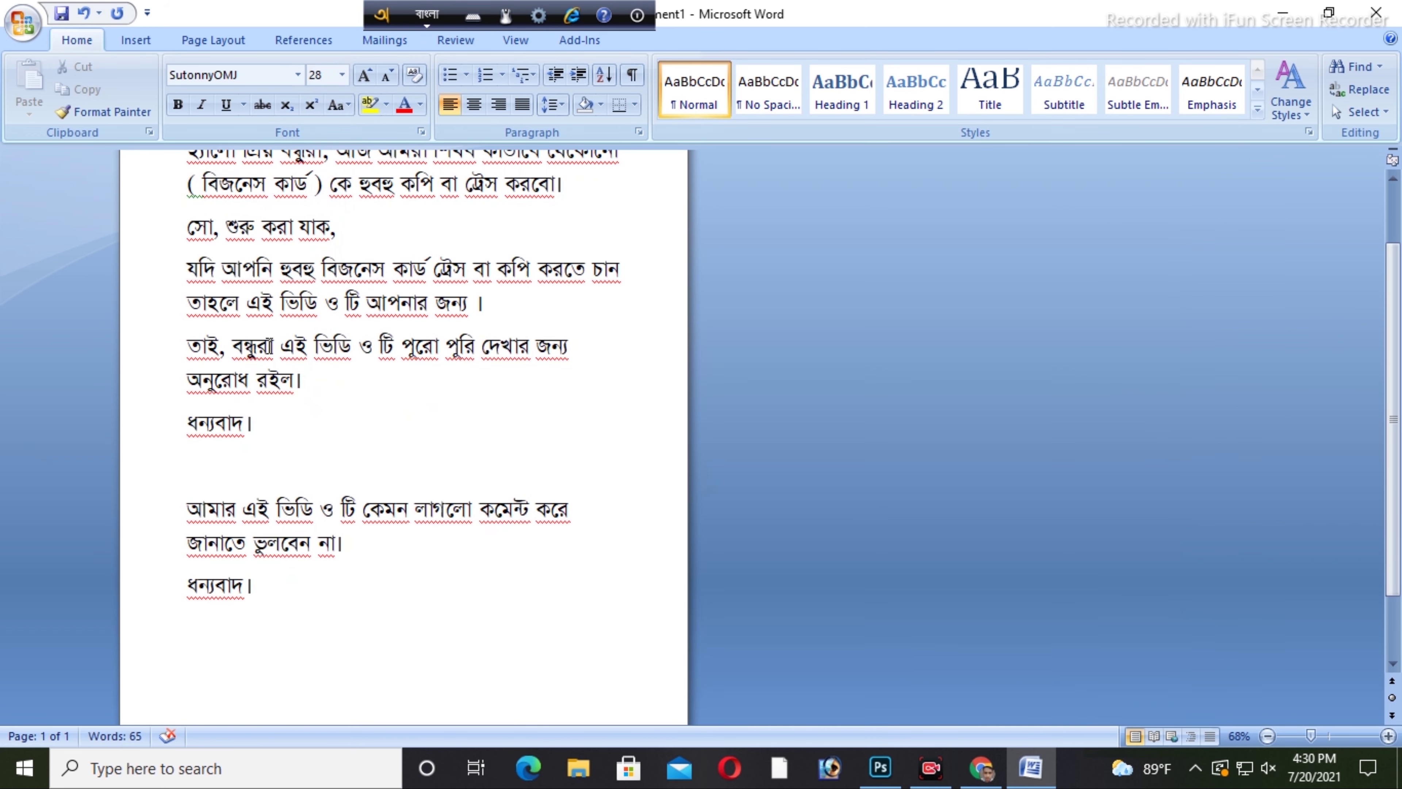
{"action": "key", "text": "ctrl+a"}
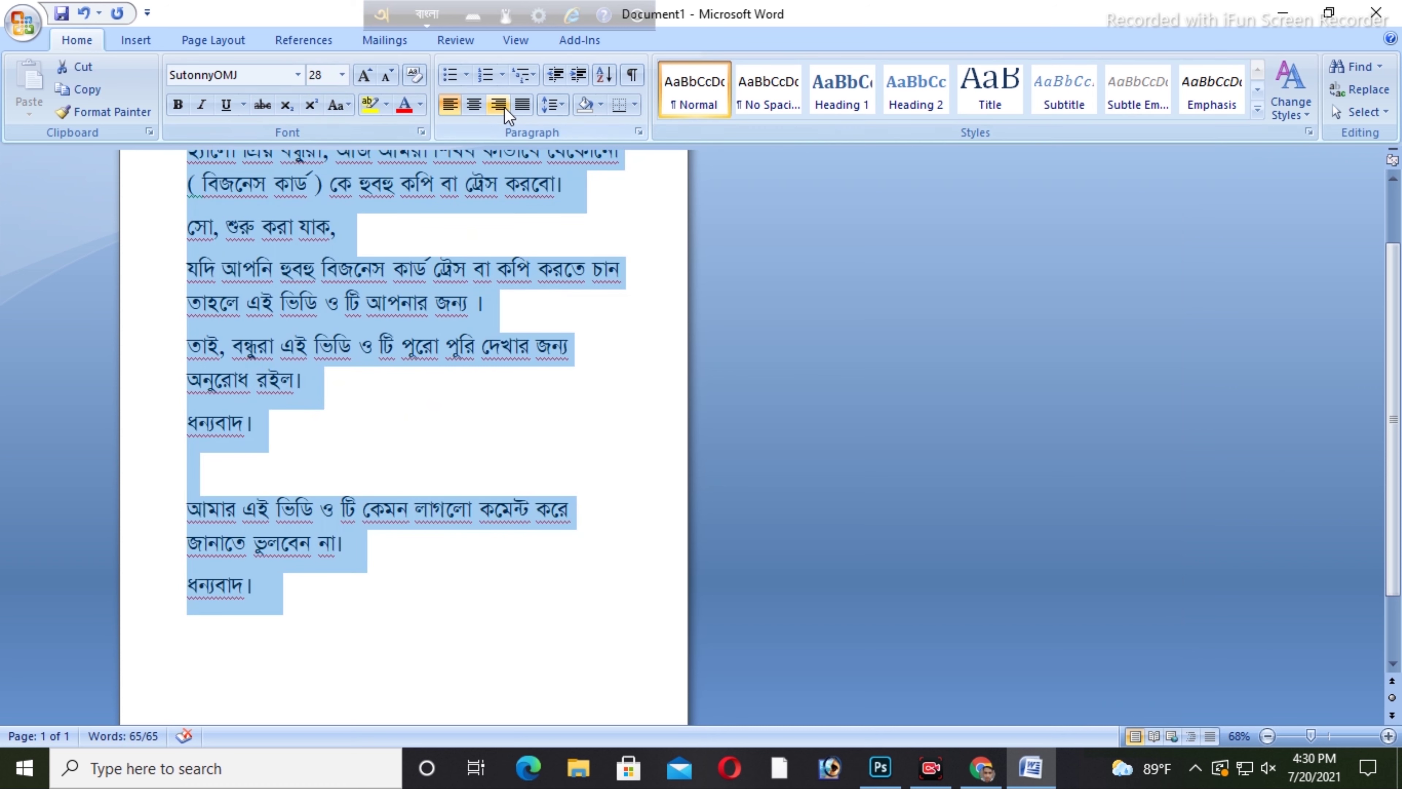
{"action": "left_click", "coordinate": [522, 104]}
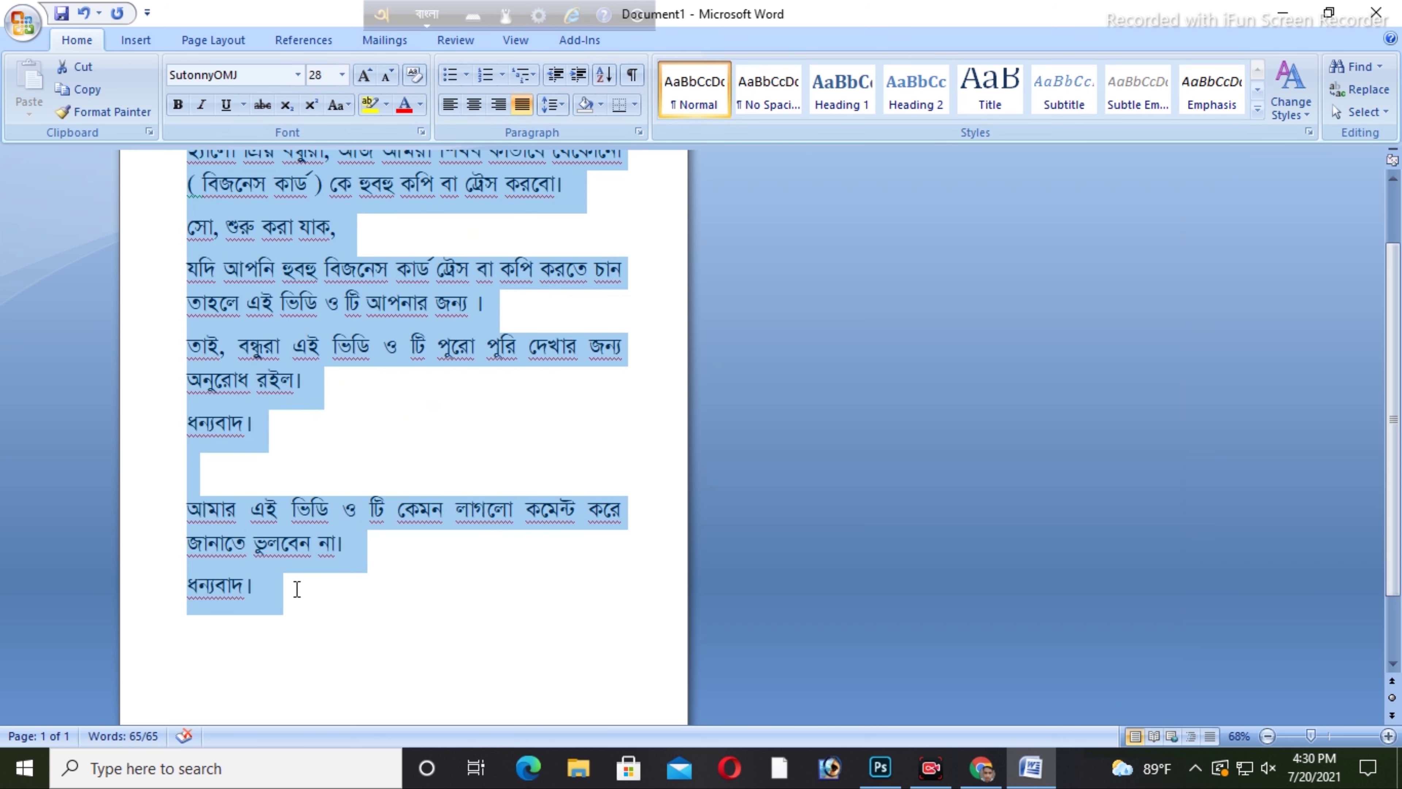
{"action": "left_click", "coordinate": [297, 588]}
{"action": "scroll", "coordinate": [297, 604], "scroll_direction": "up", "scroll_amount": 2}
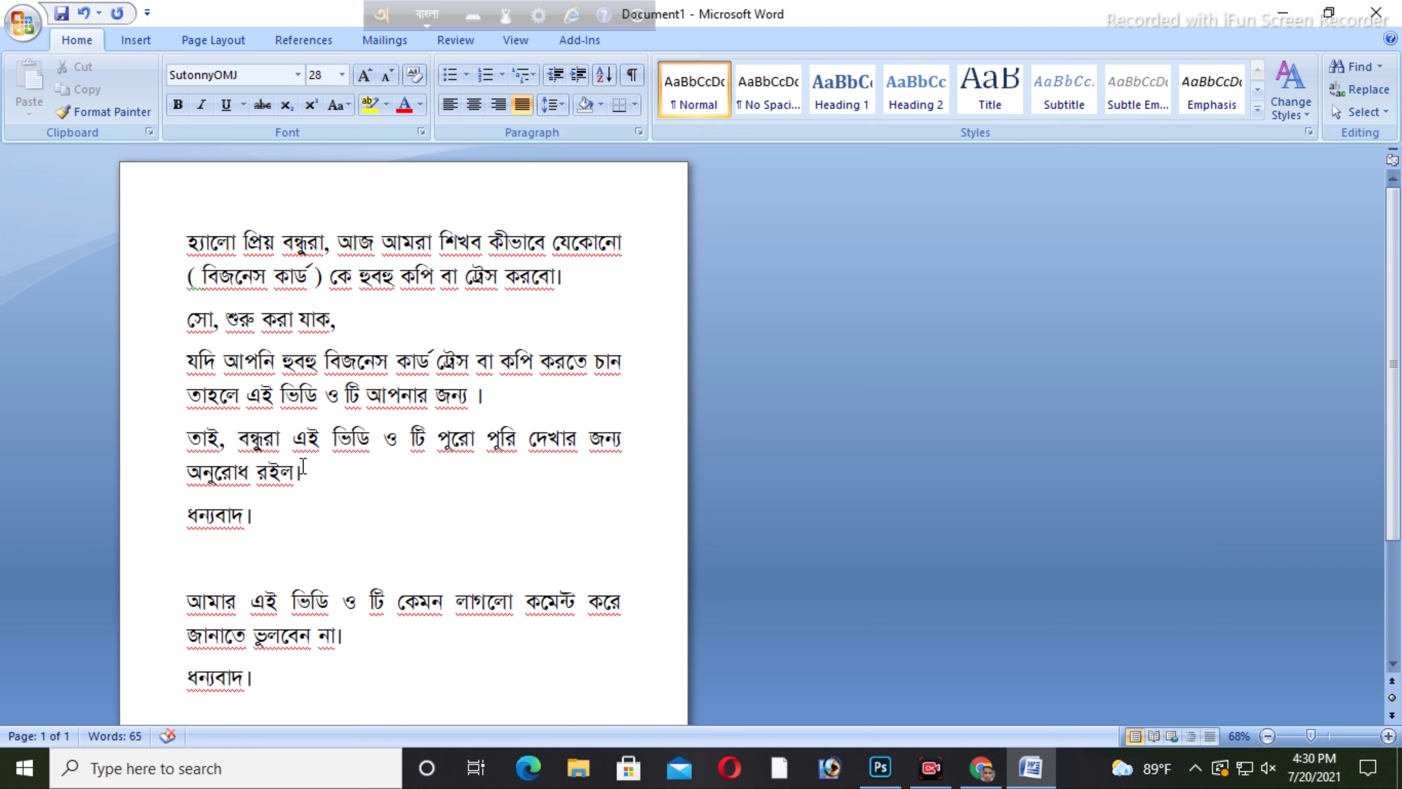
- Make the entire script bold and return to the Photoshop business card
{"action": "key", "text": "ctrl+a"}
{"action": "left_click", "coordinate": [178, 104]}
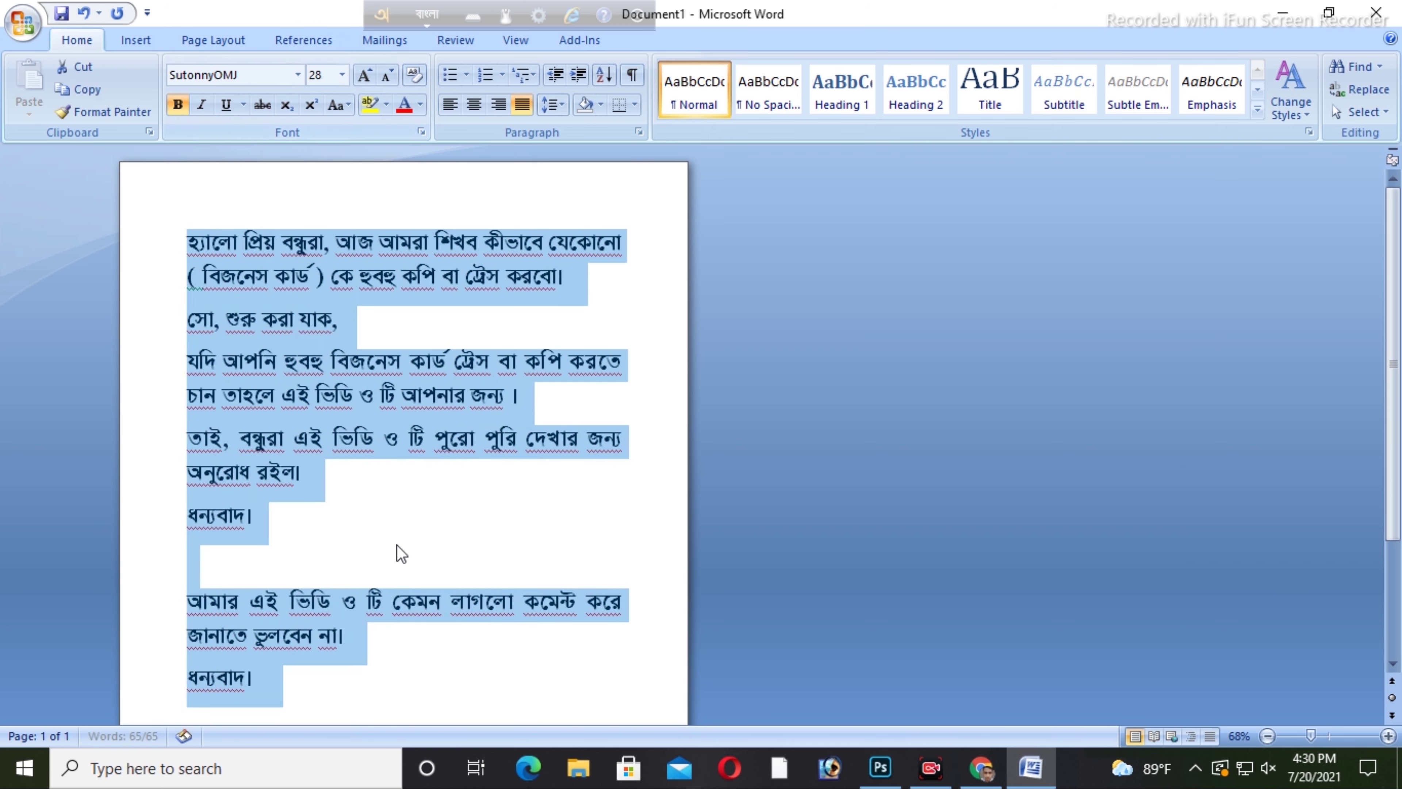
{"action": "left_click", "coordinate": [351, 666]}
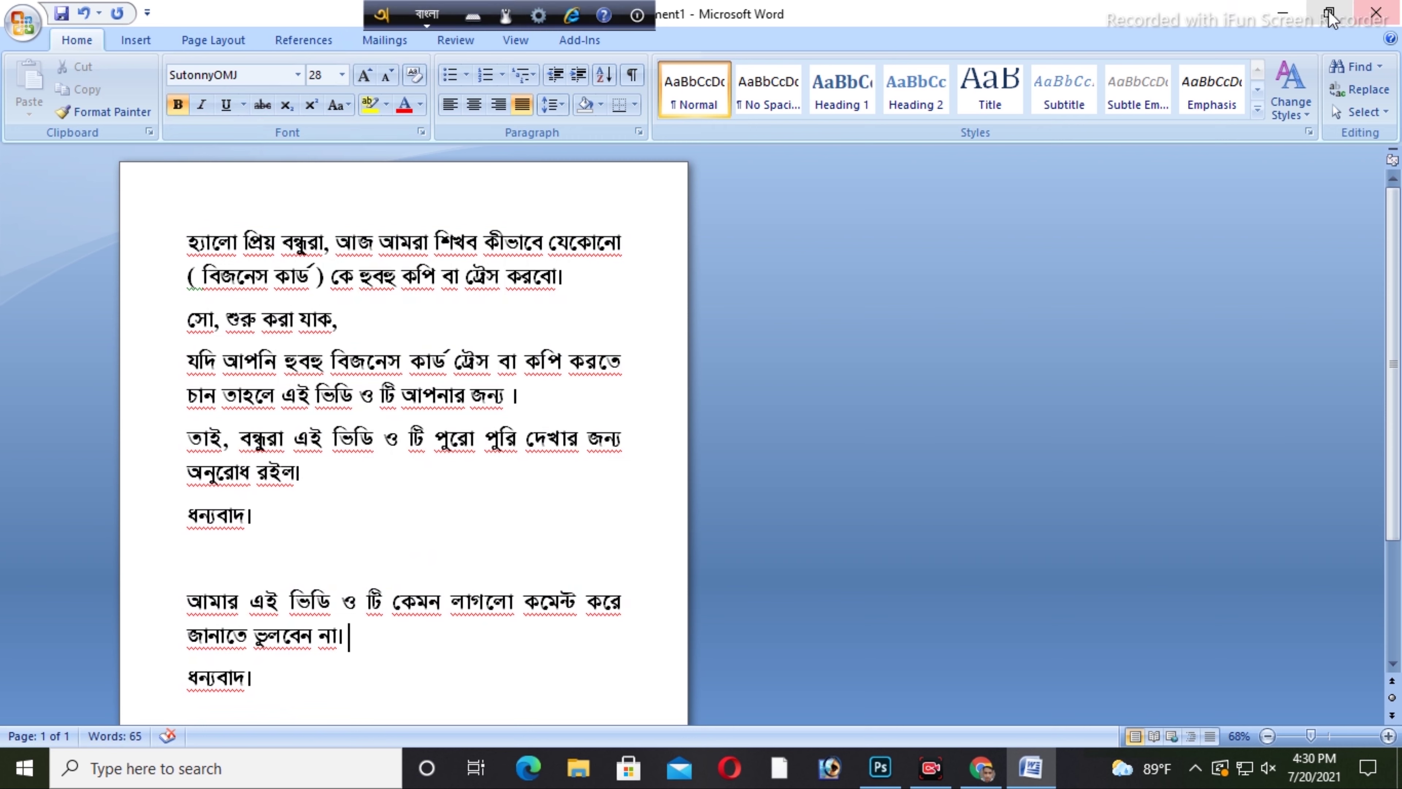
{"action": "key", "text": "alt+Tab"}
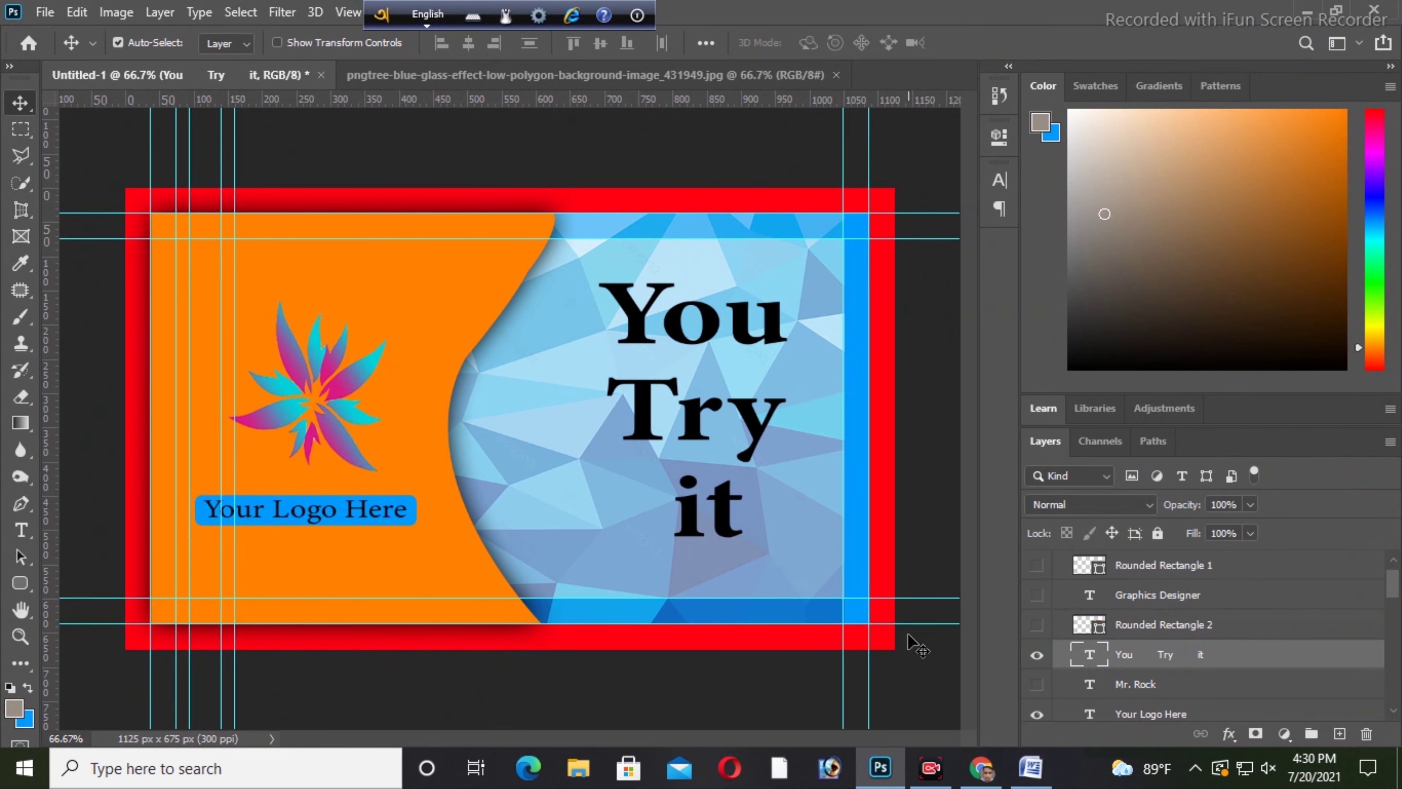